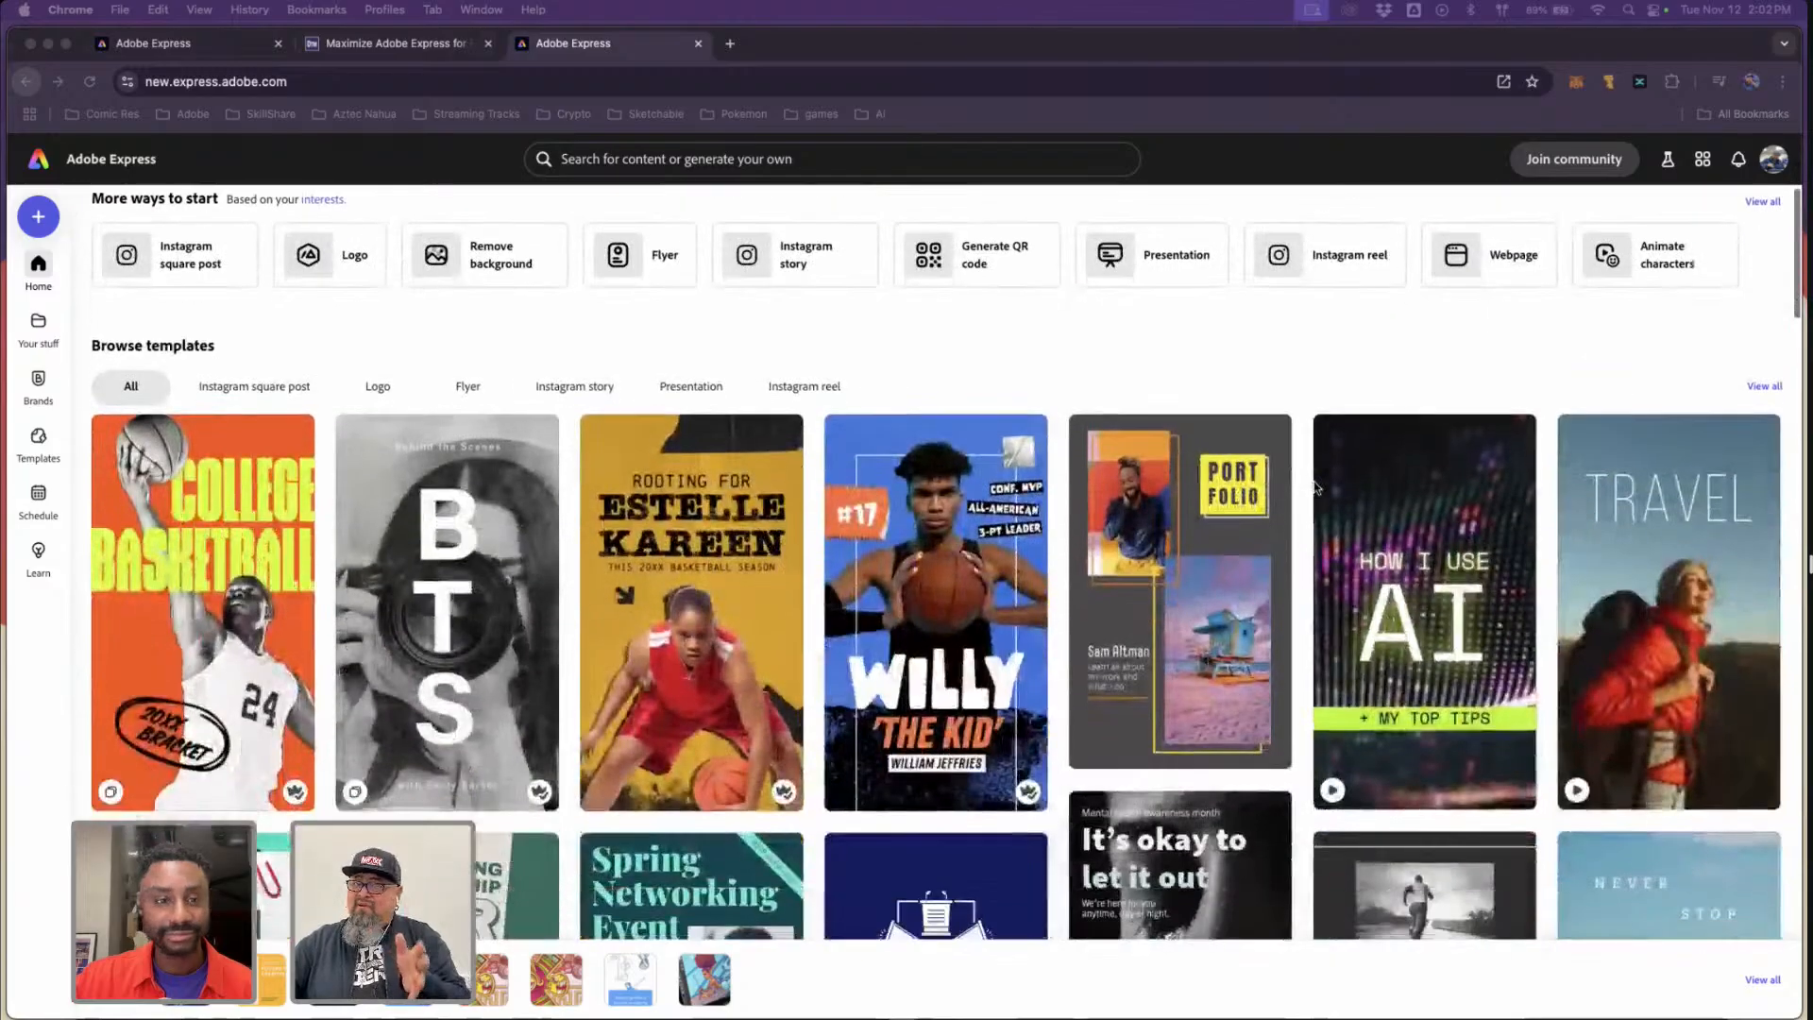
scroll(1316, 488, "down", 10)
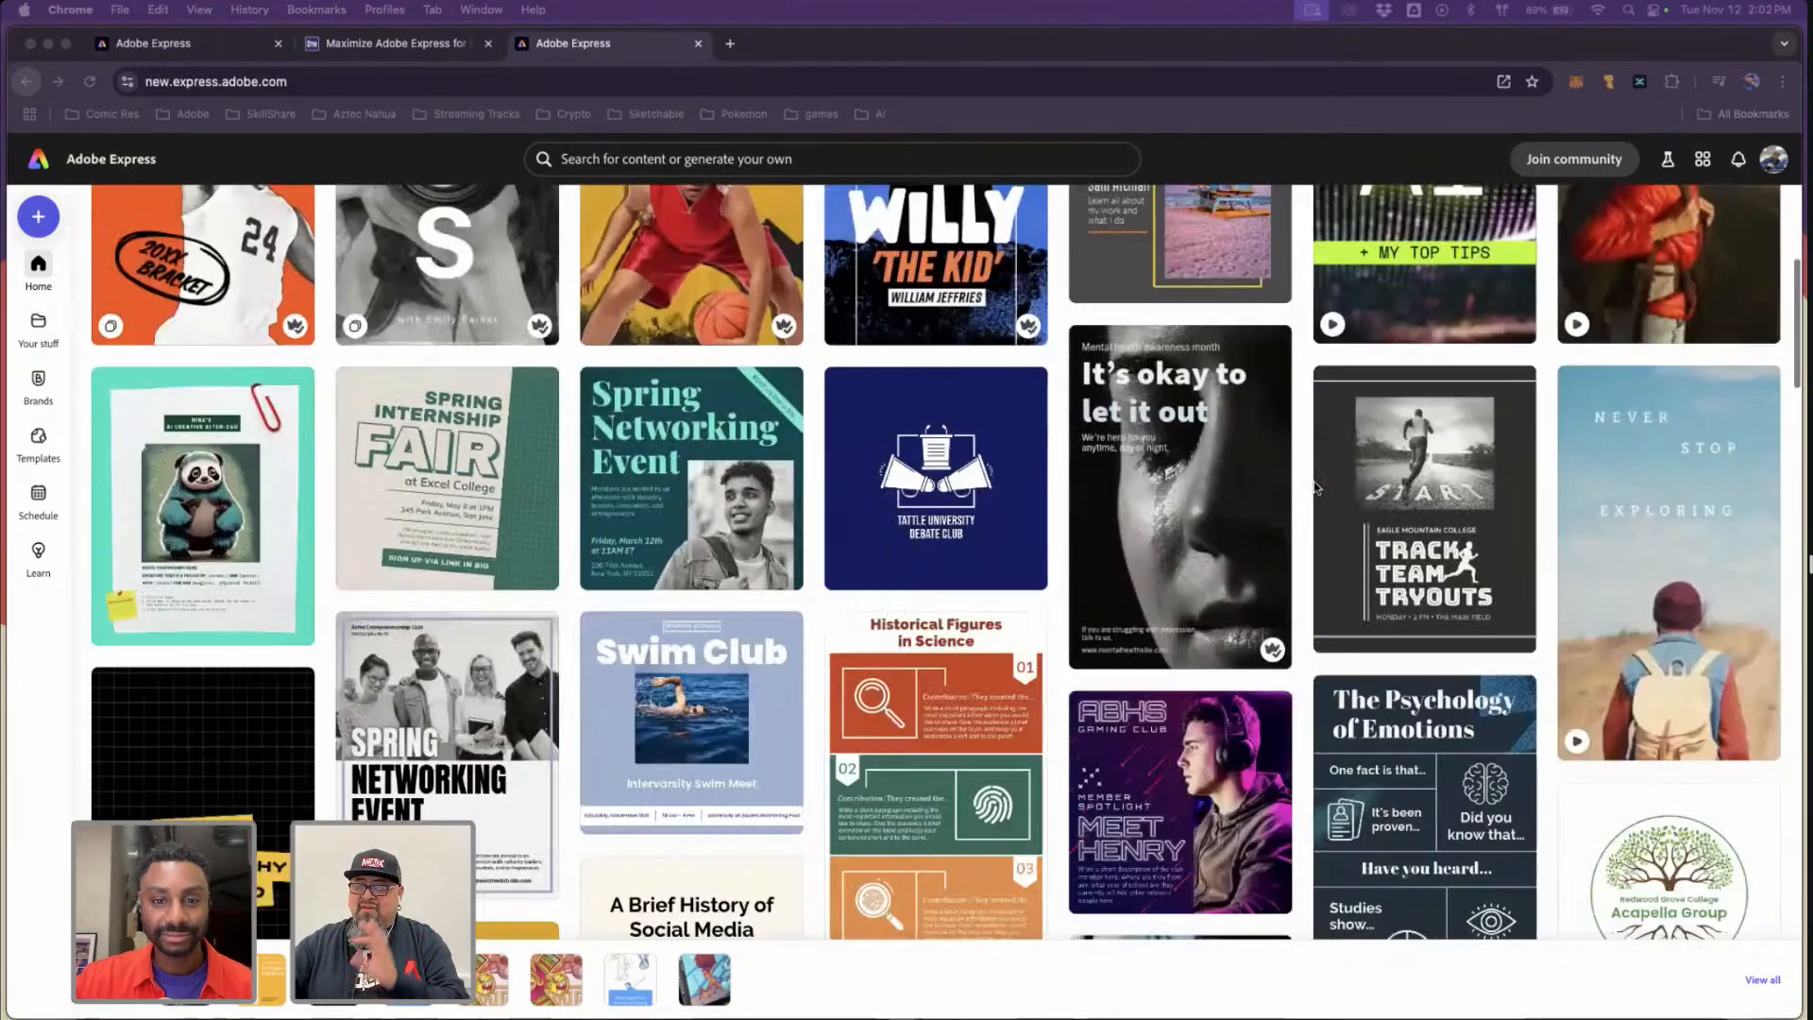
scroll(1316, 487, "up", 8)
scroll(1316, 488, "up", 10)
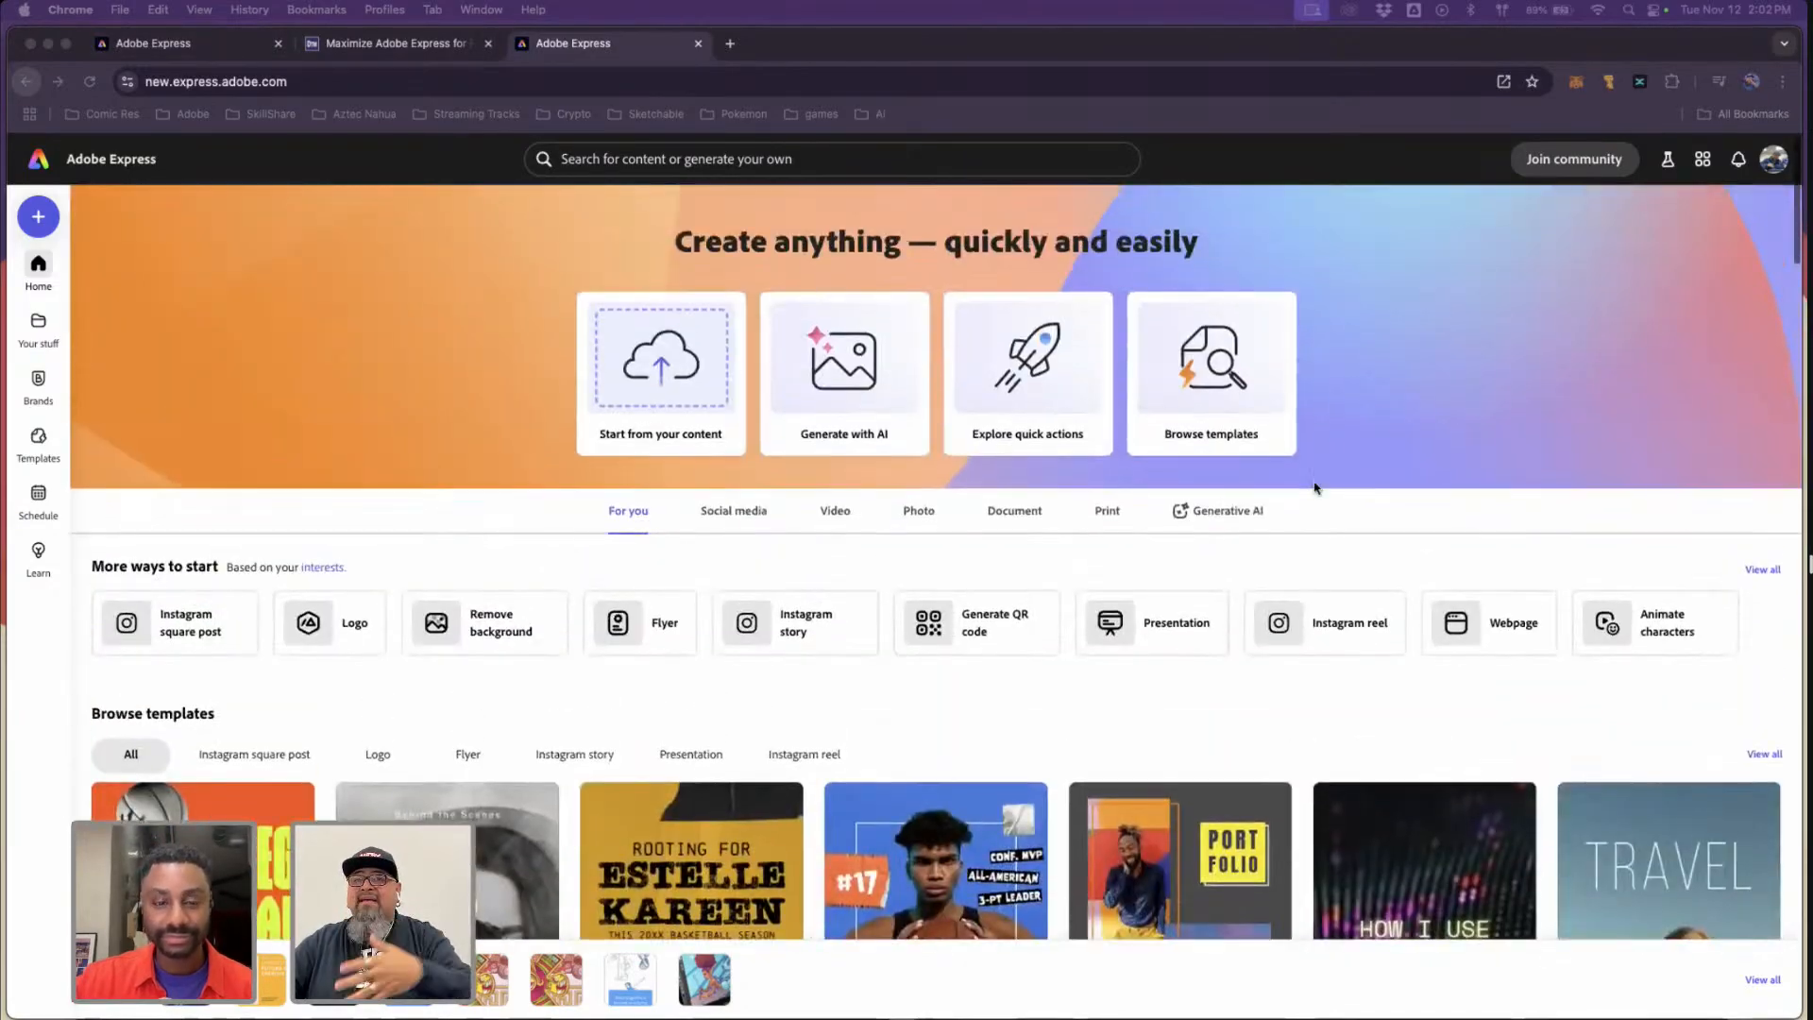
scroll(1316, 487, "down", 4)
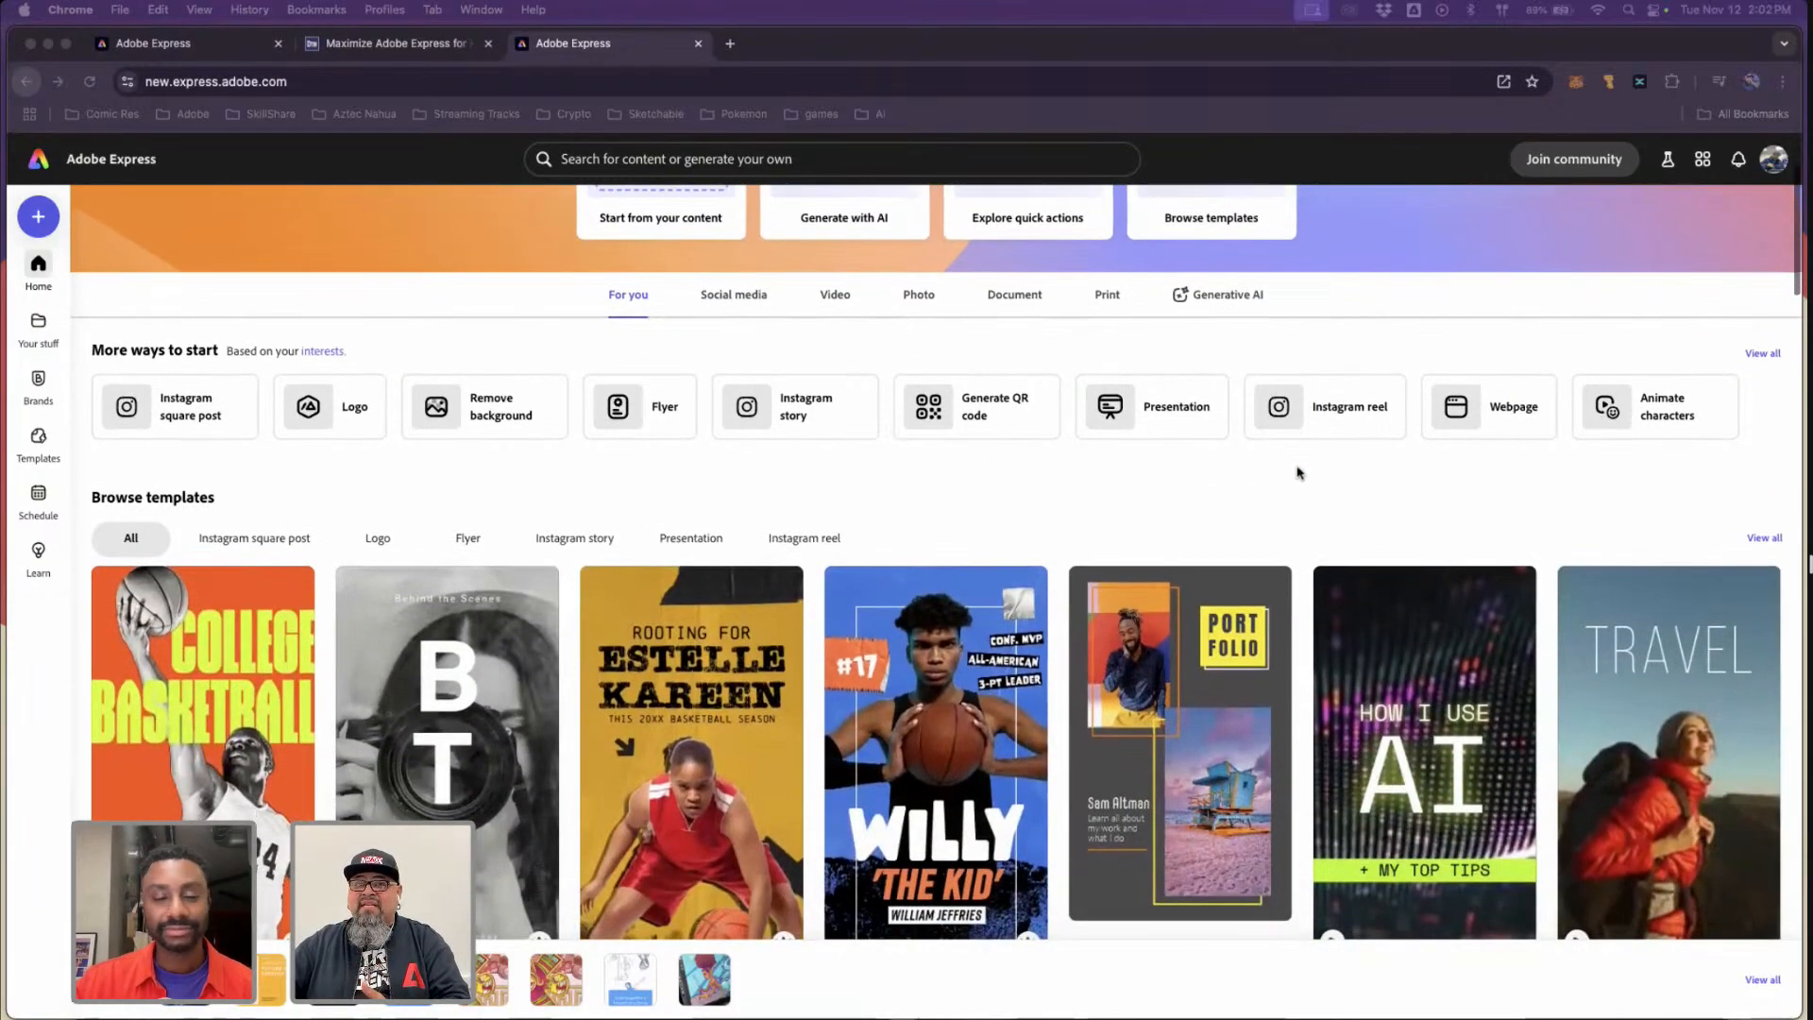
scroll(1222, 511, "up", 4)
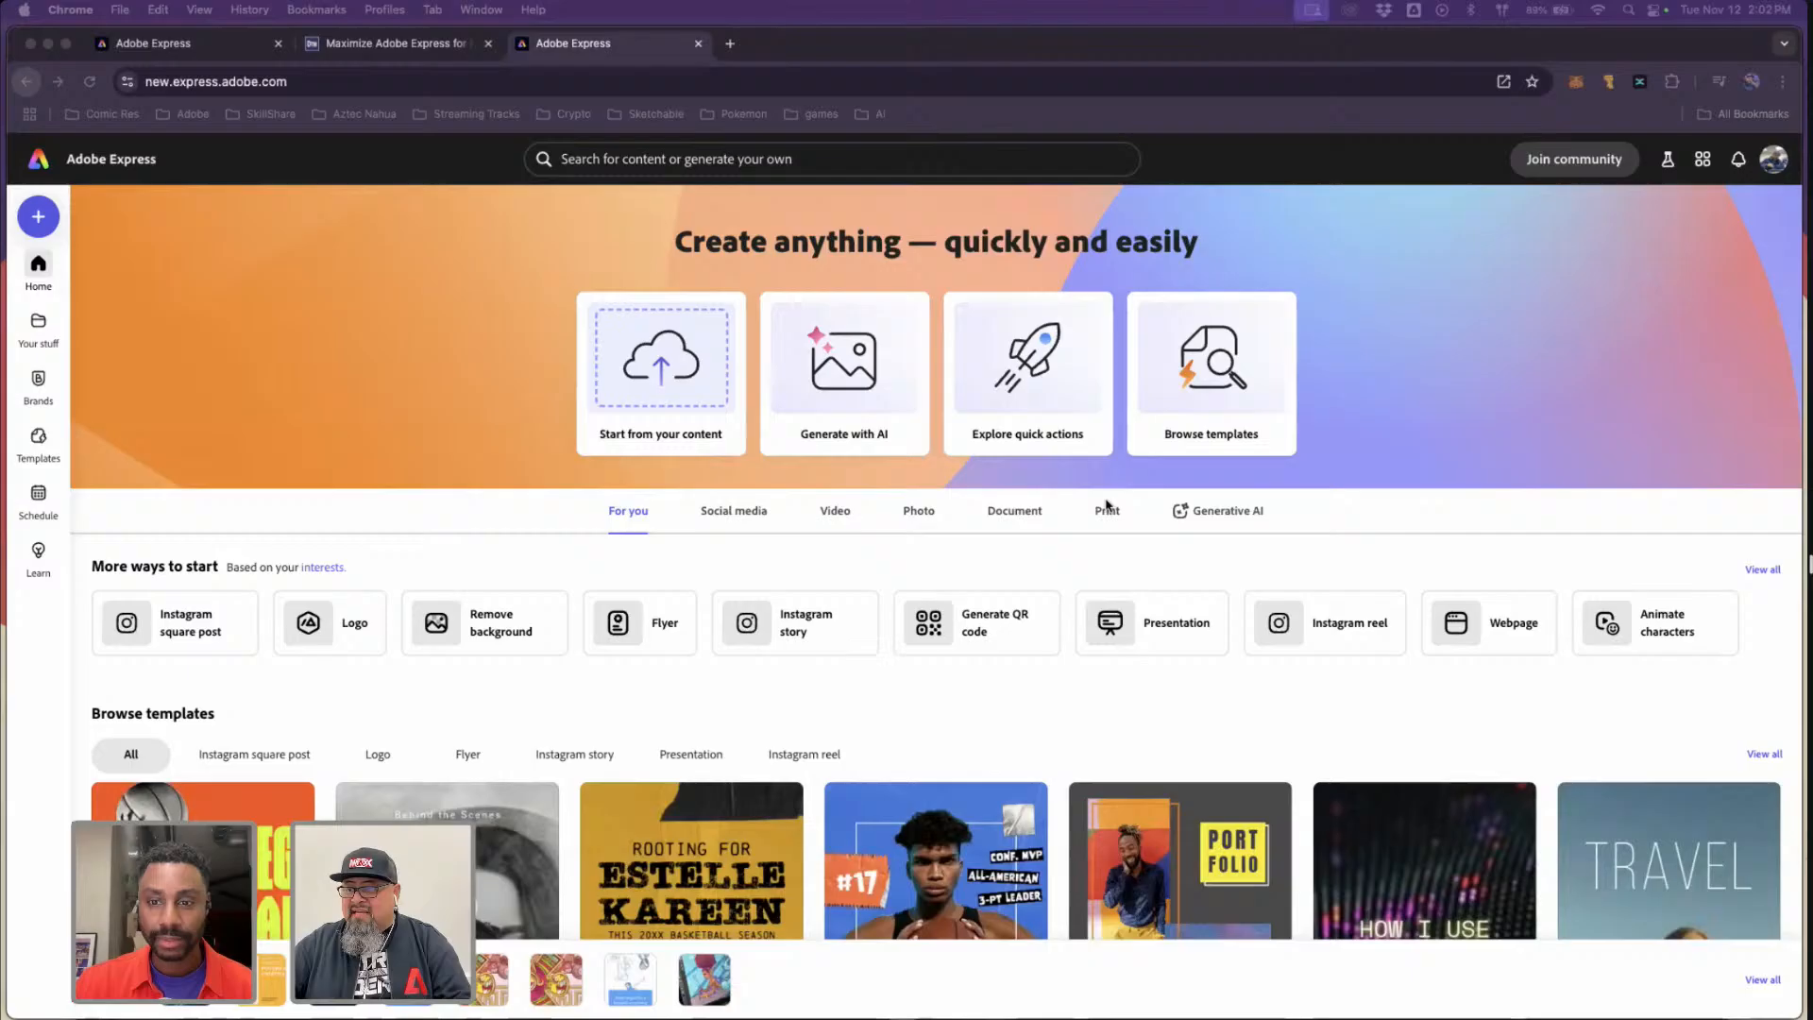
- Show the Generative AI category on the home page and look over its object, template and text effect tools
left_click(1230, 512)
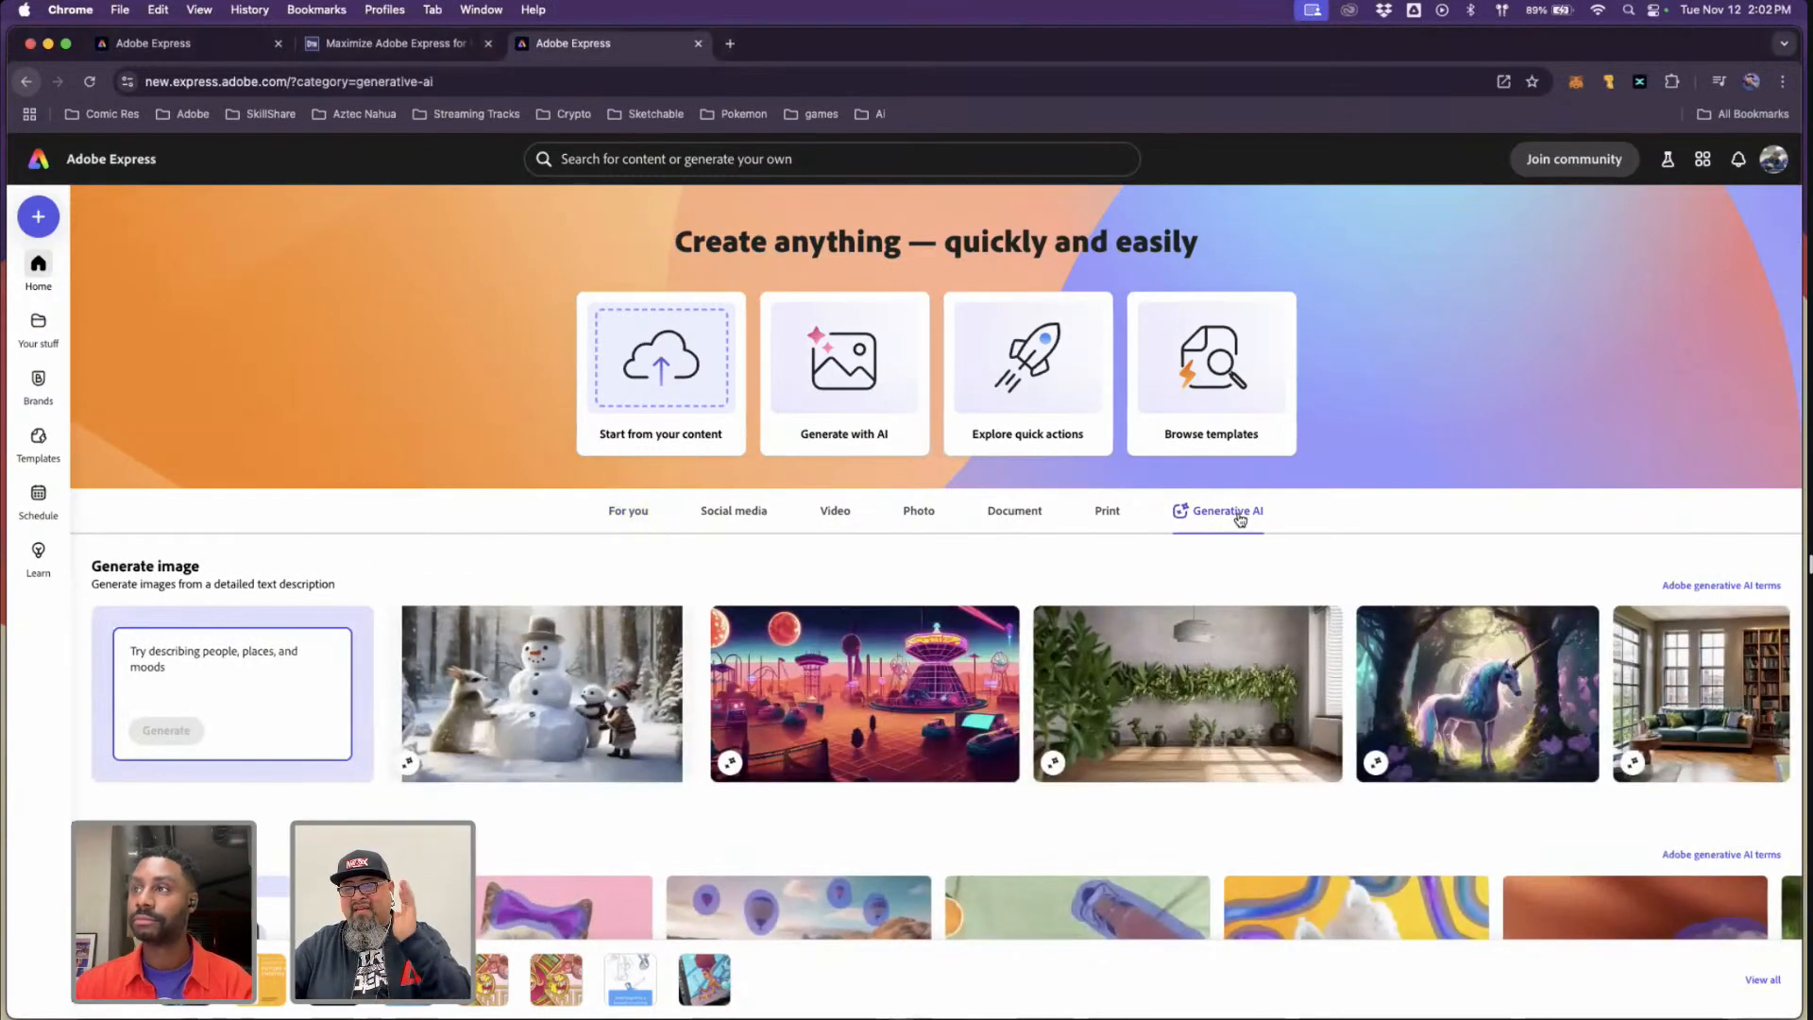
scroll(938, 570, "down", 10)
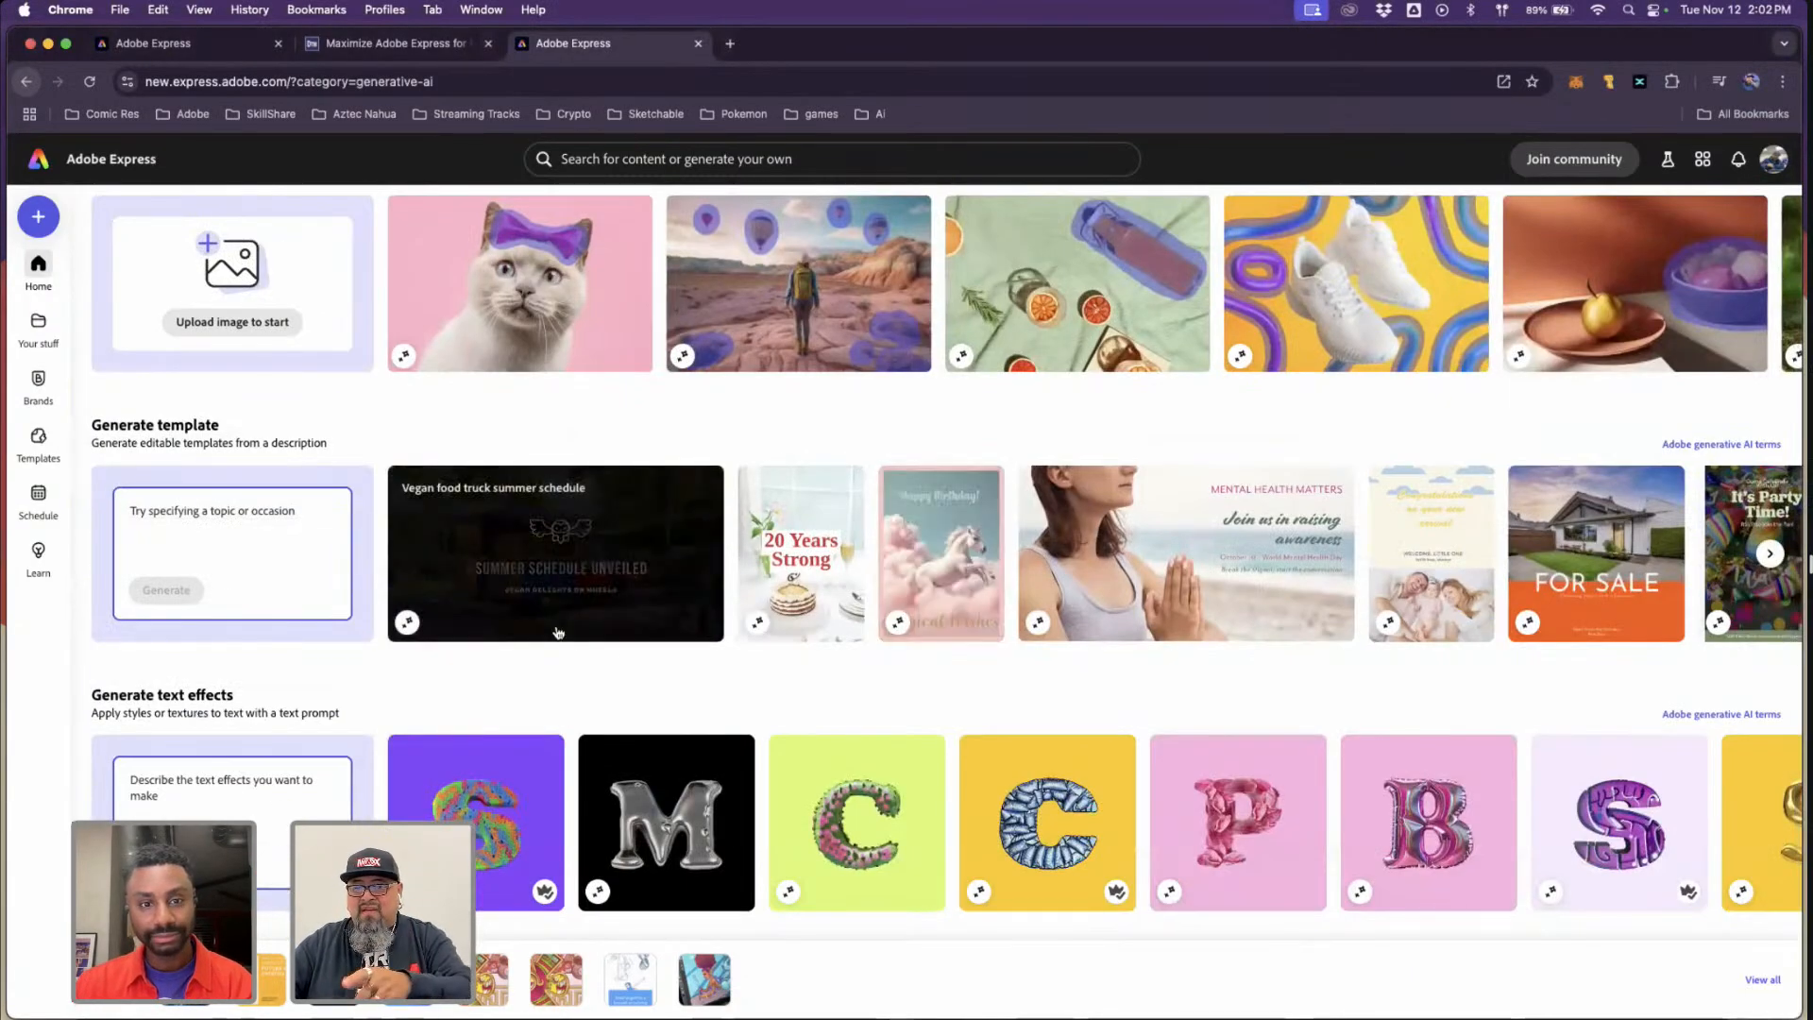
scroll(269, 590, "up", 1)
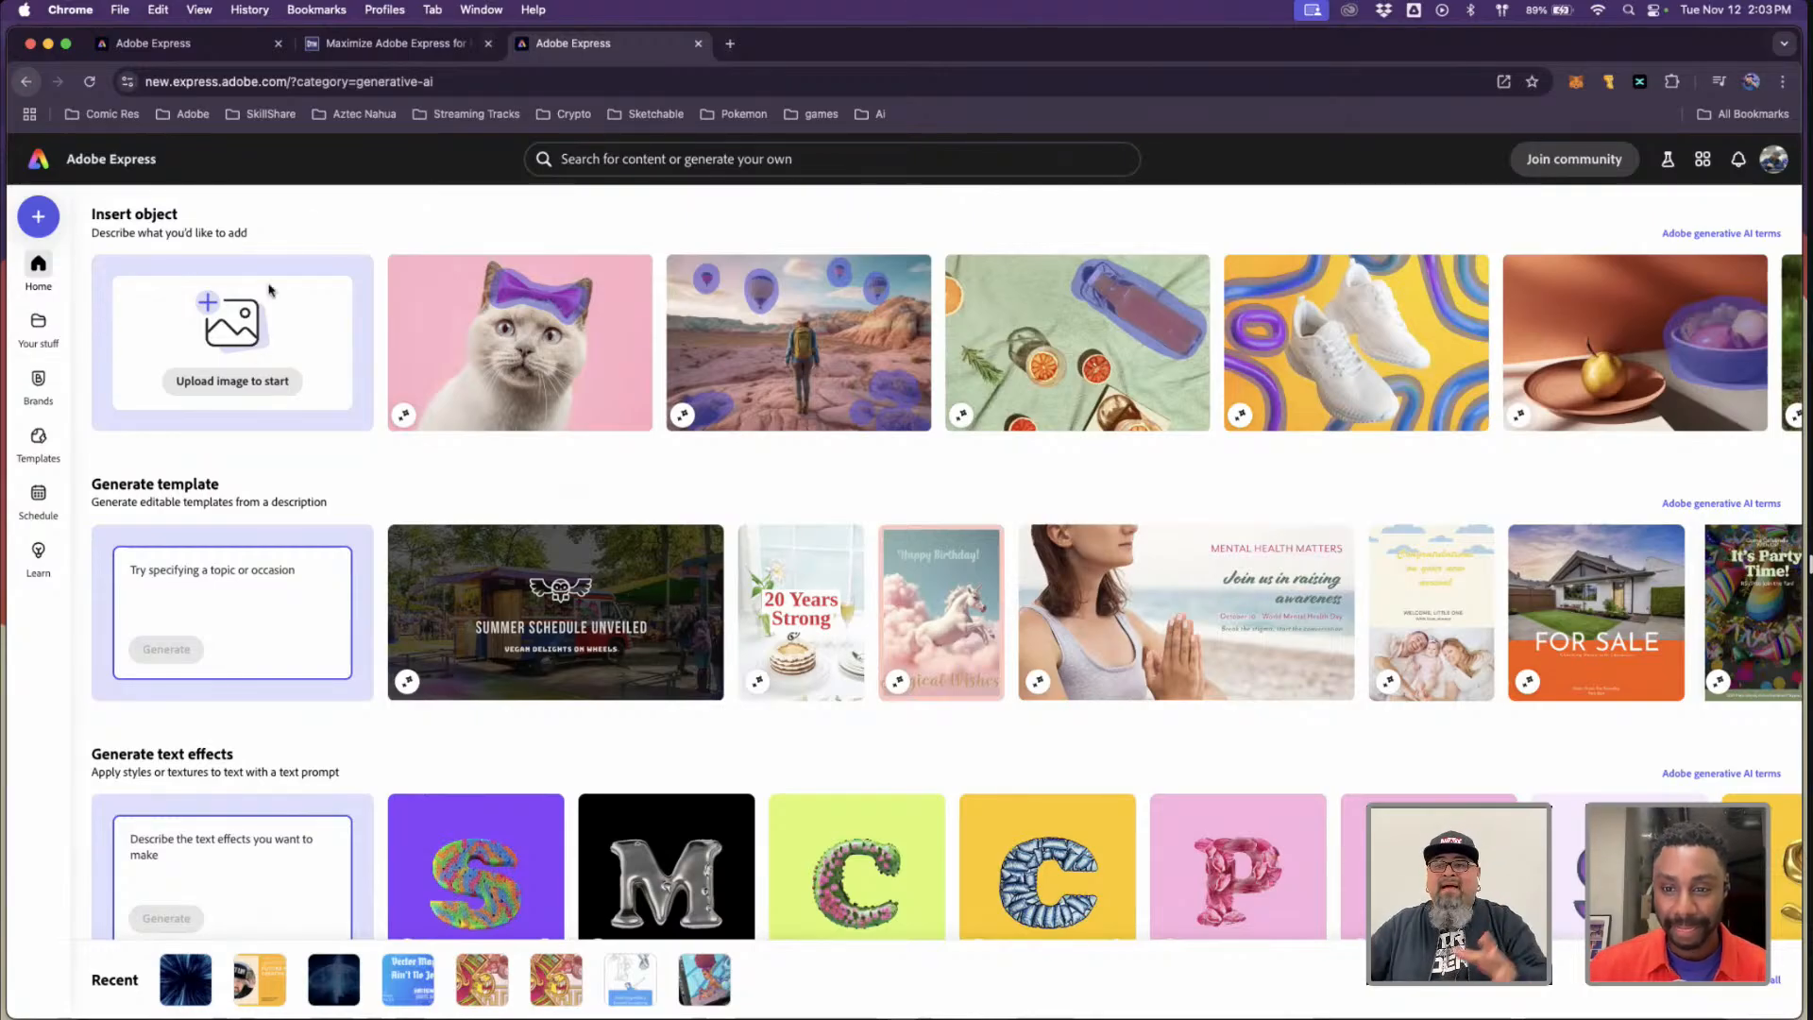
- Switch to the personal calendar and show the first week of the November 2024 month view
left_click(189, 42)
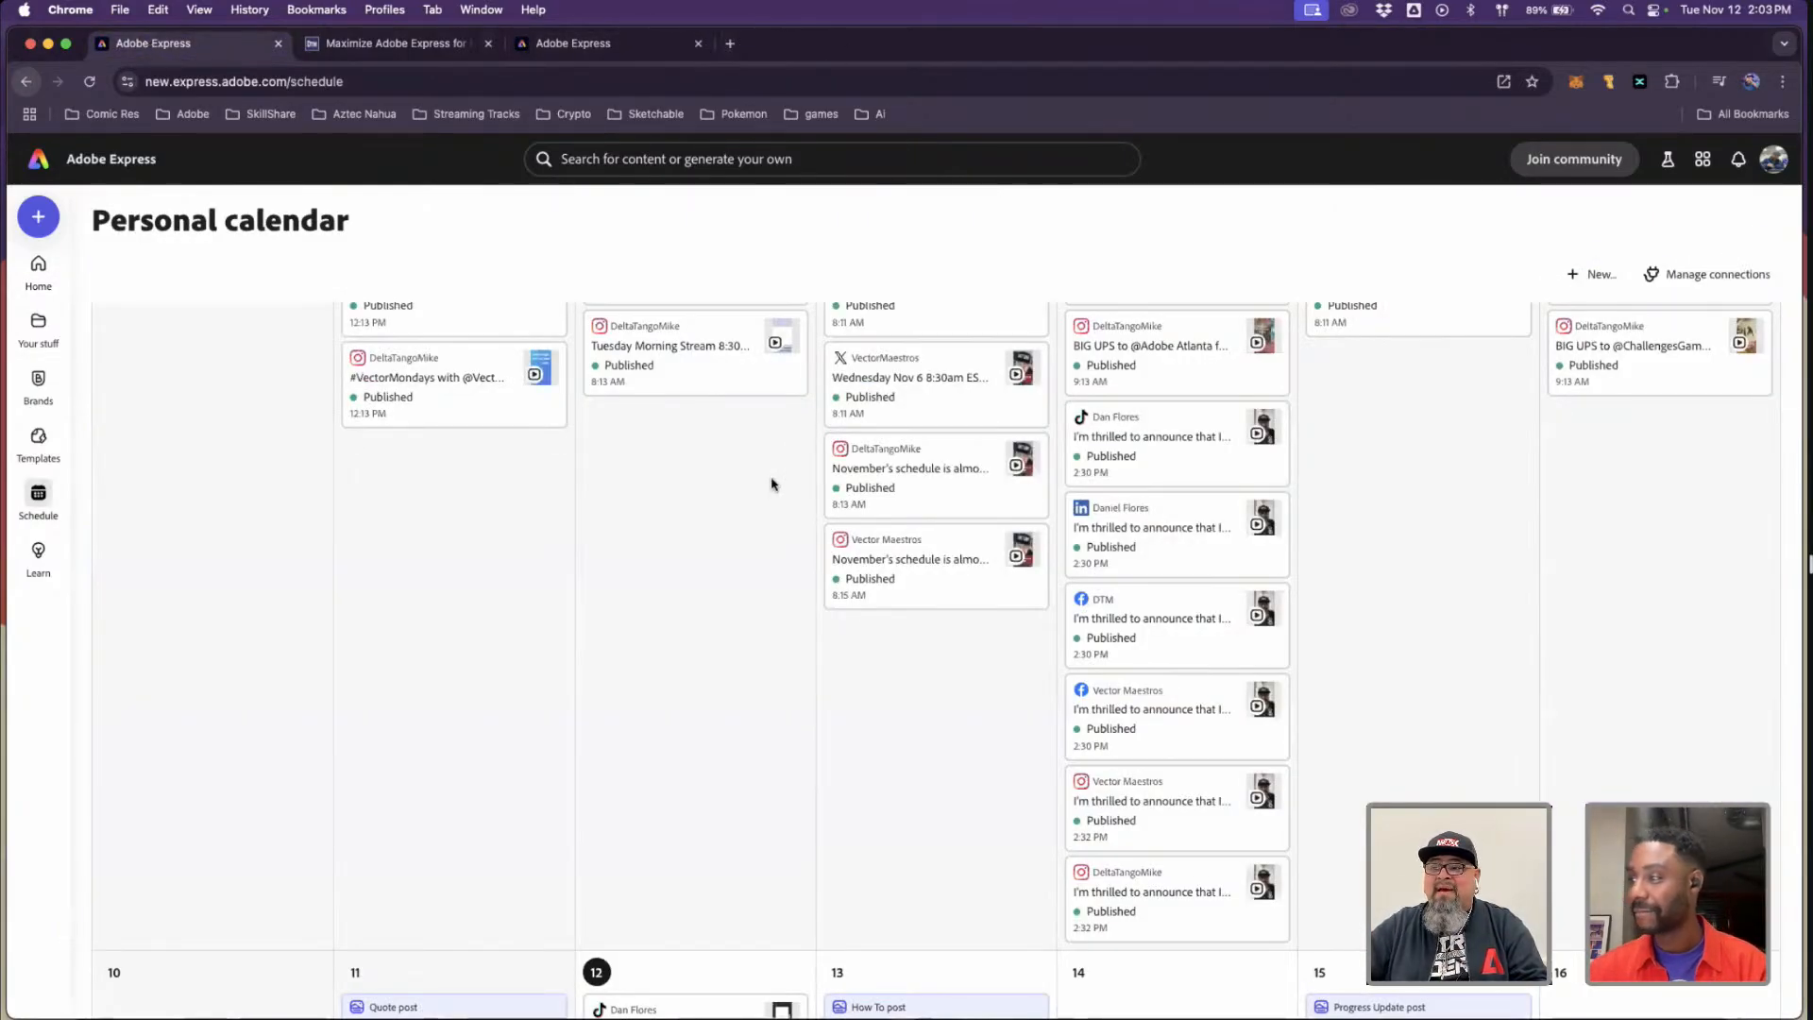
scroll(773, 486, "up", 10)
scroll(773, 486, "up", 10)
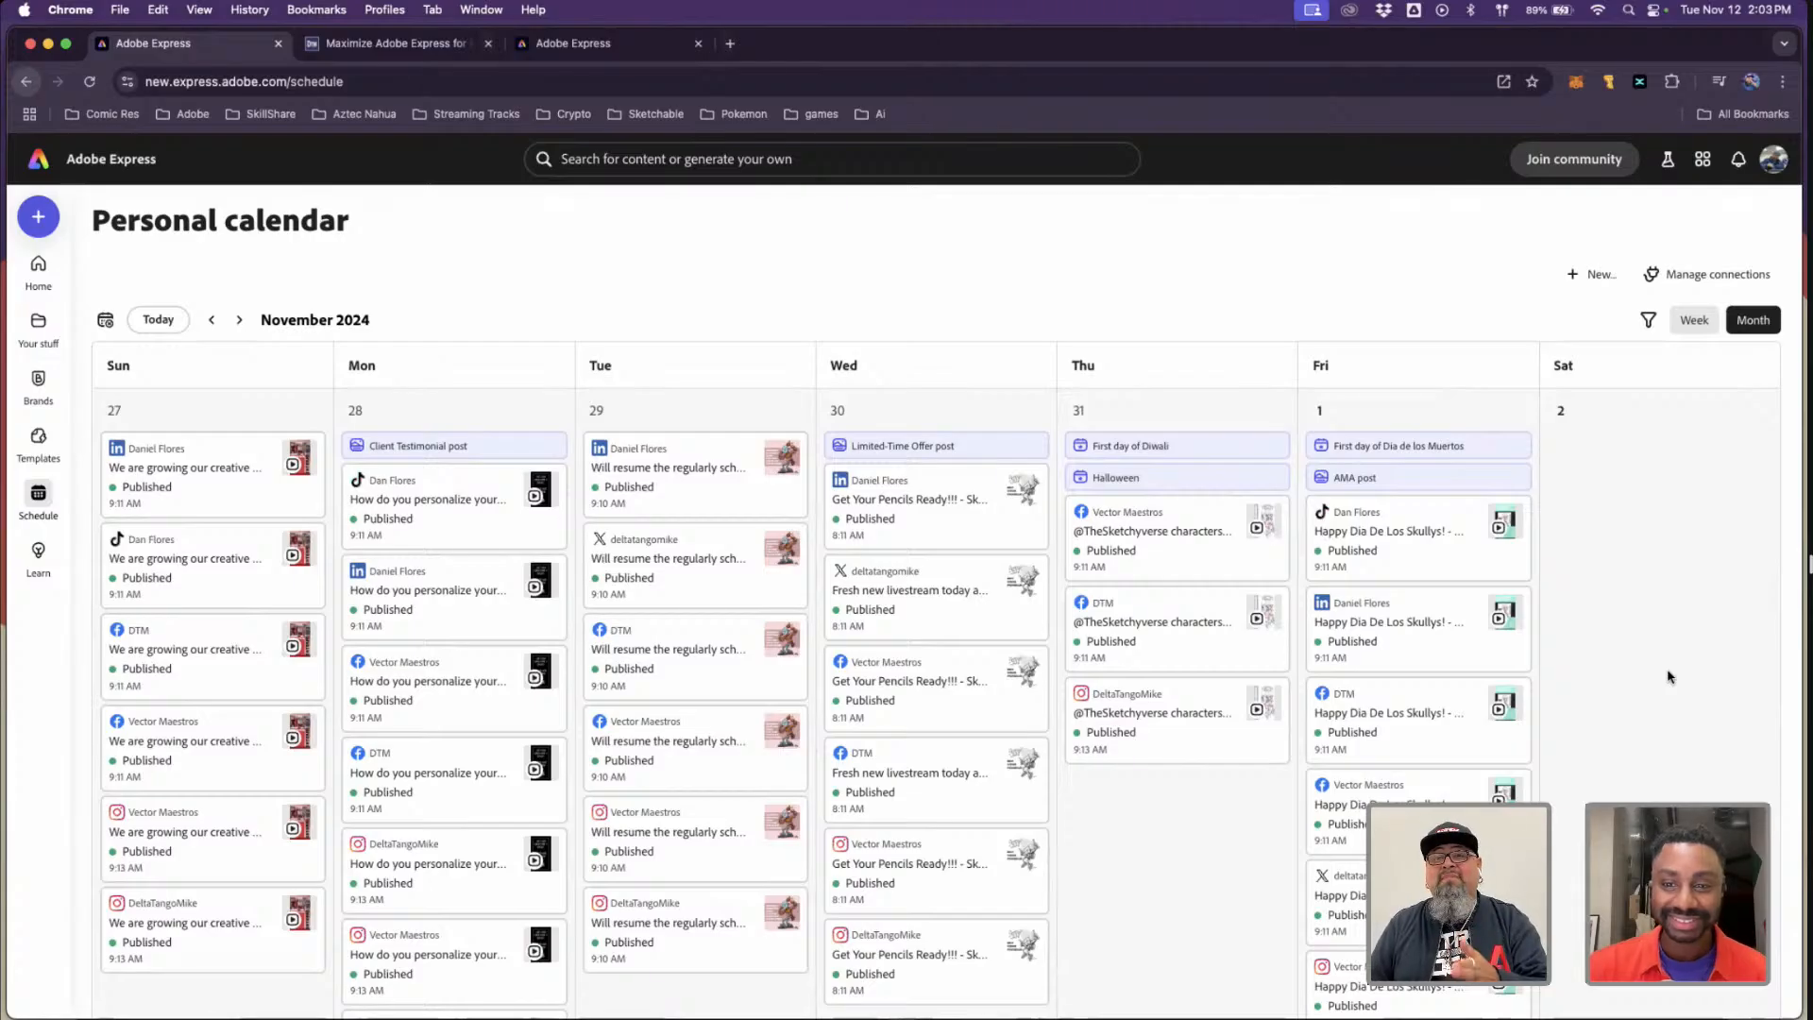
- Start a new calendar post to view the social channels available for sharing, and close it without scheduling anything
left_click(1594, 276)
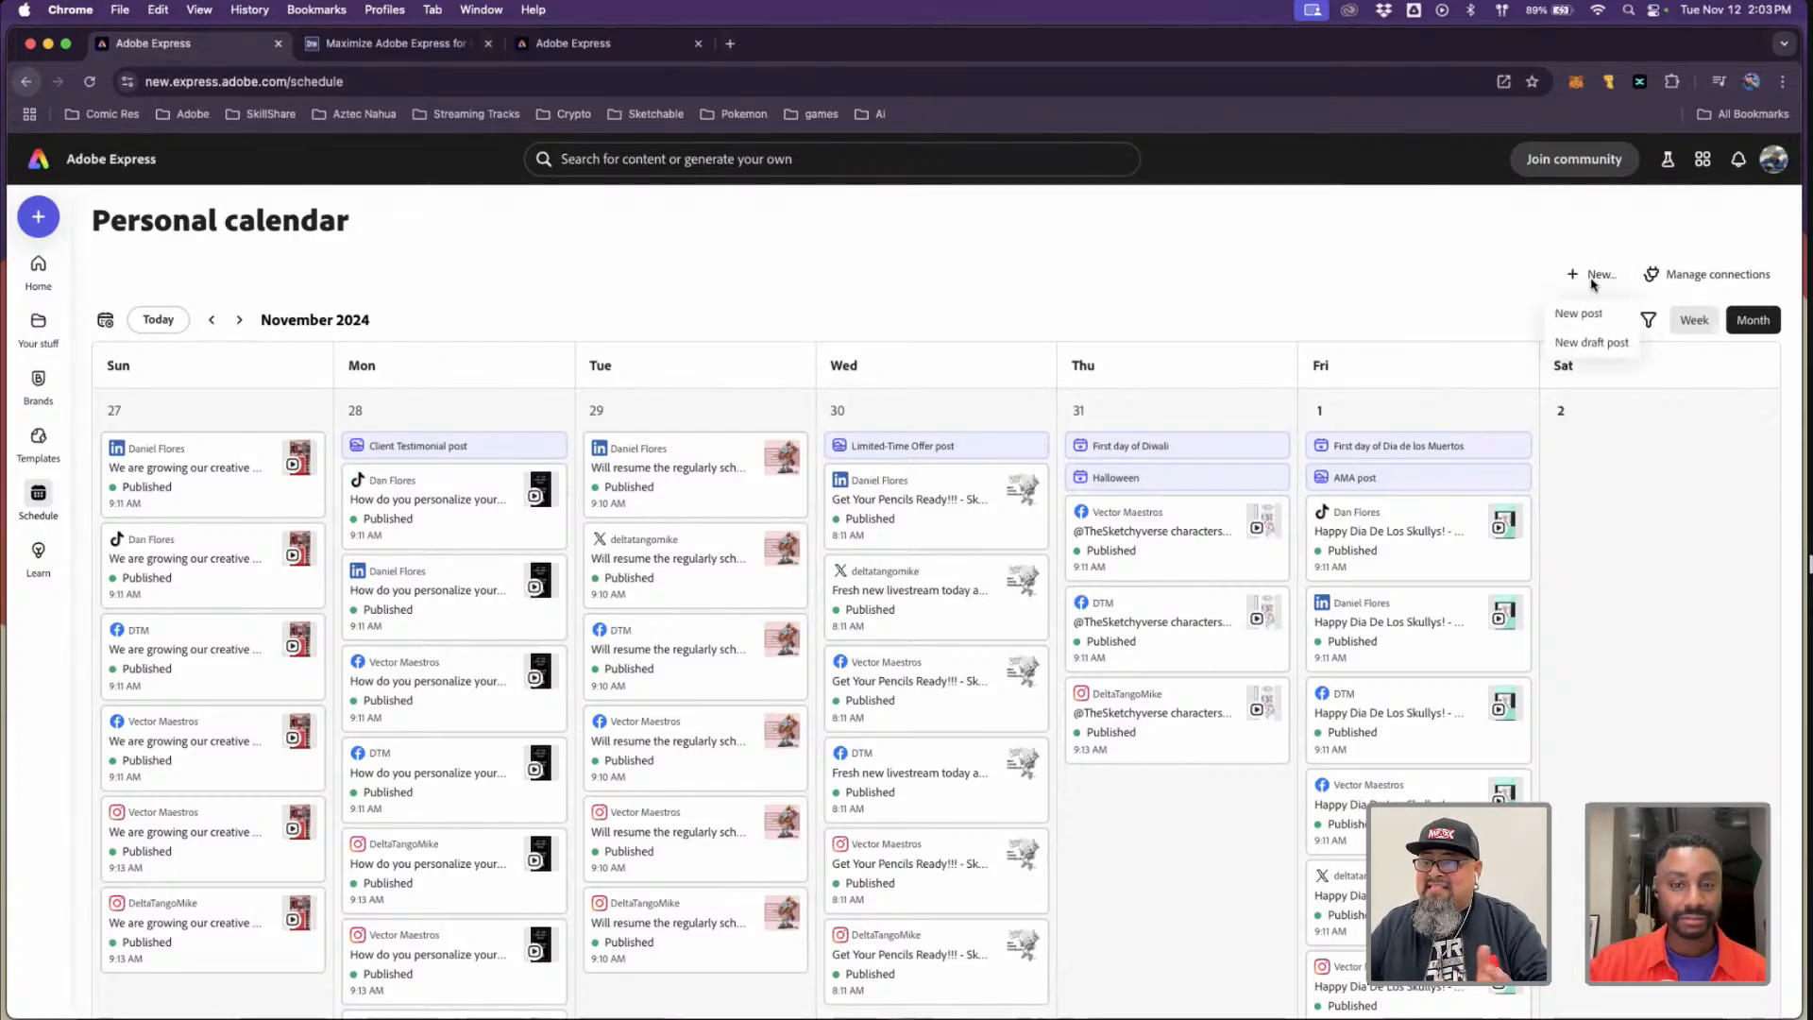
left_click(1596, 314)
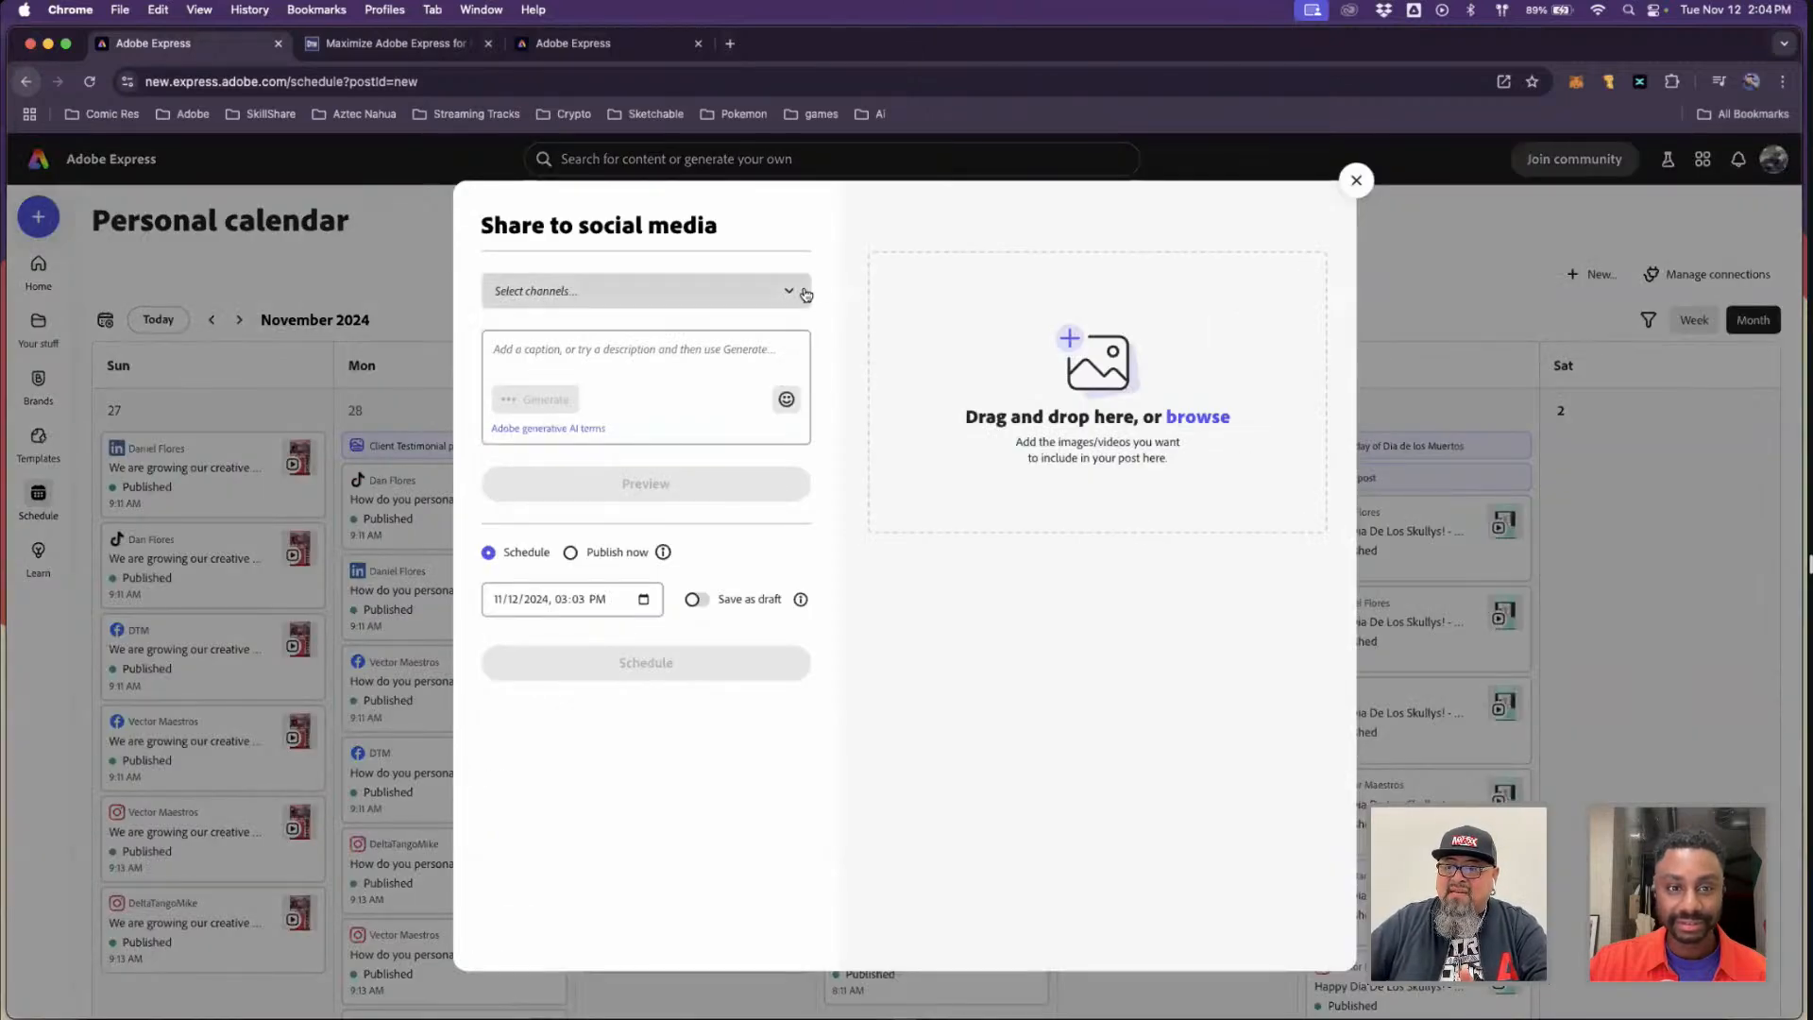
left_click(805, 292)
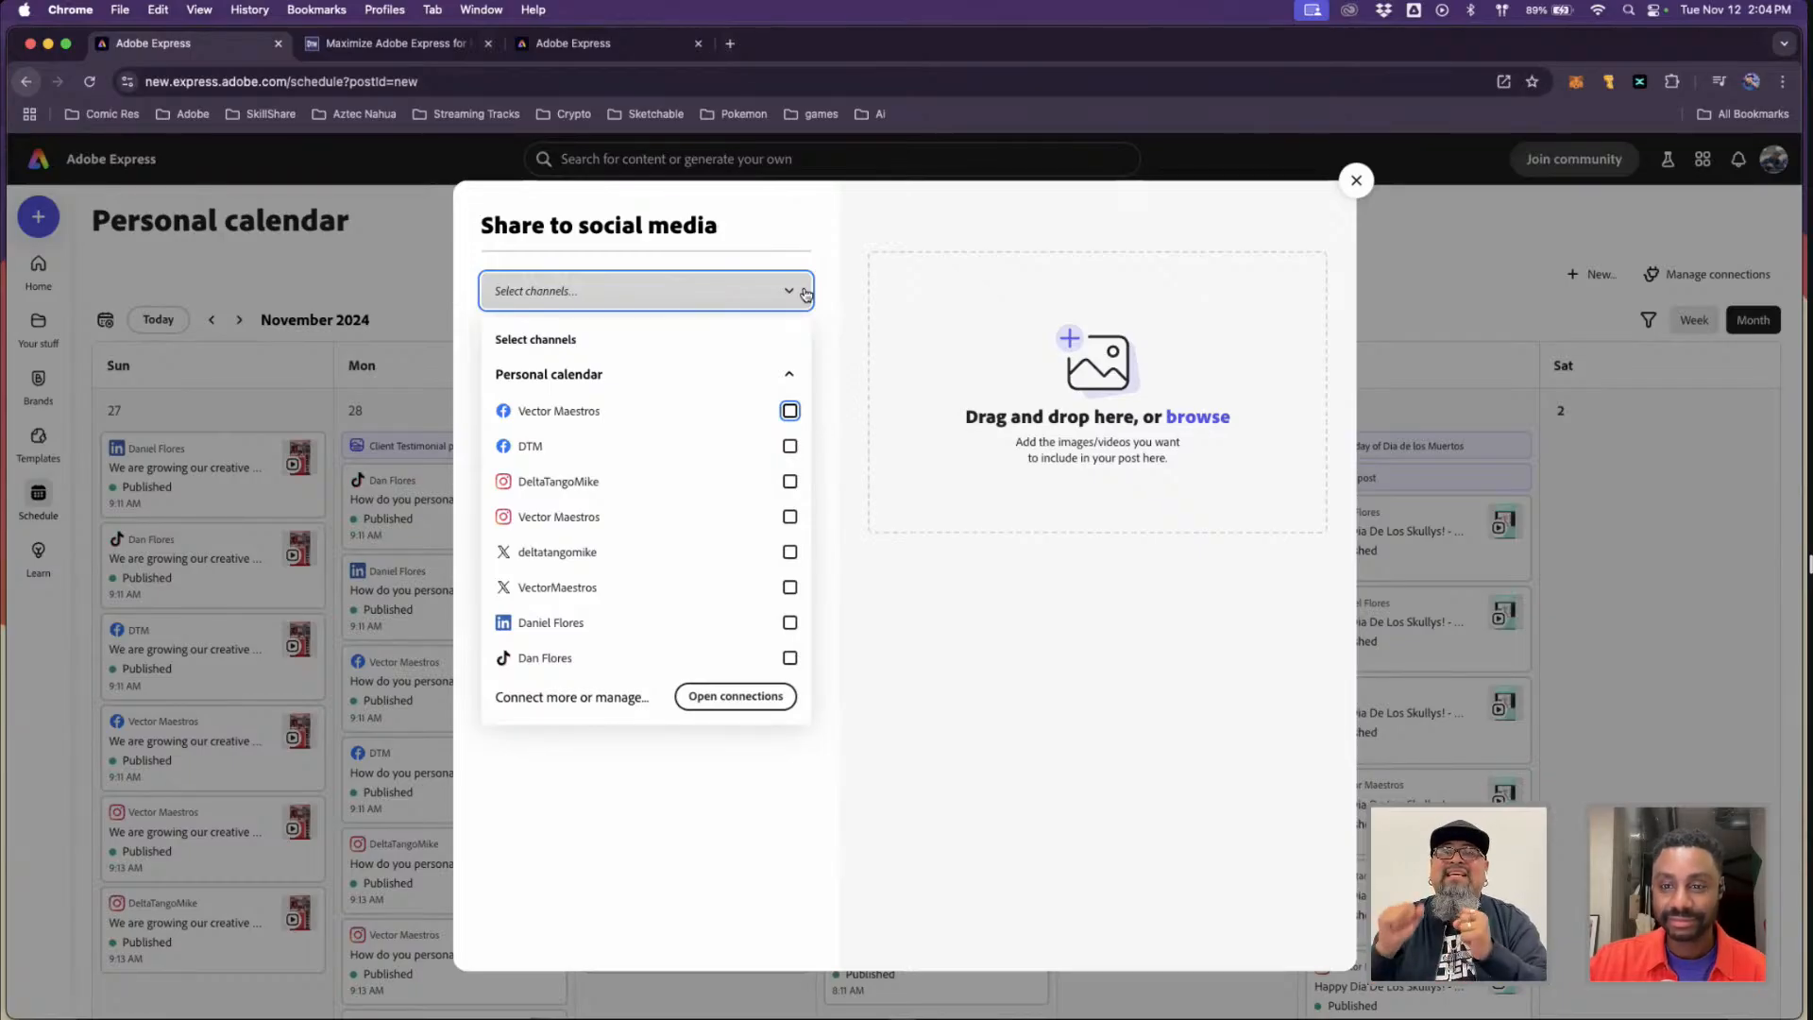
left_click(1356, 182)
- Examine the published posts and post suggestions in the November 2024 calendar through the week of the 10th
scroll(983, 580, "down", 1)
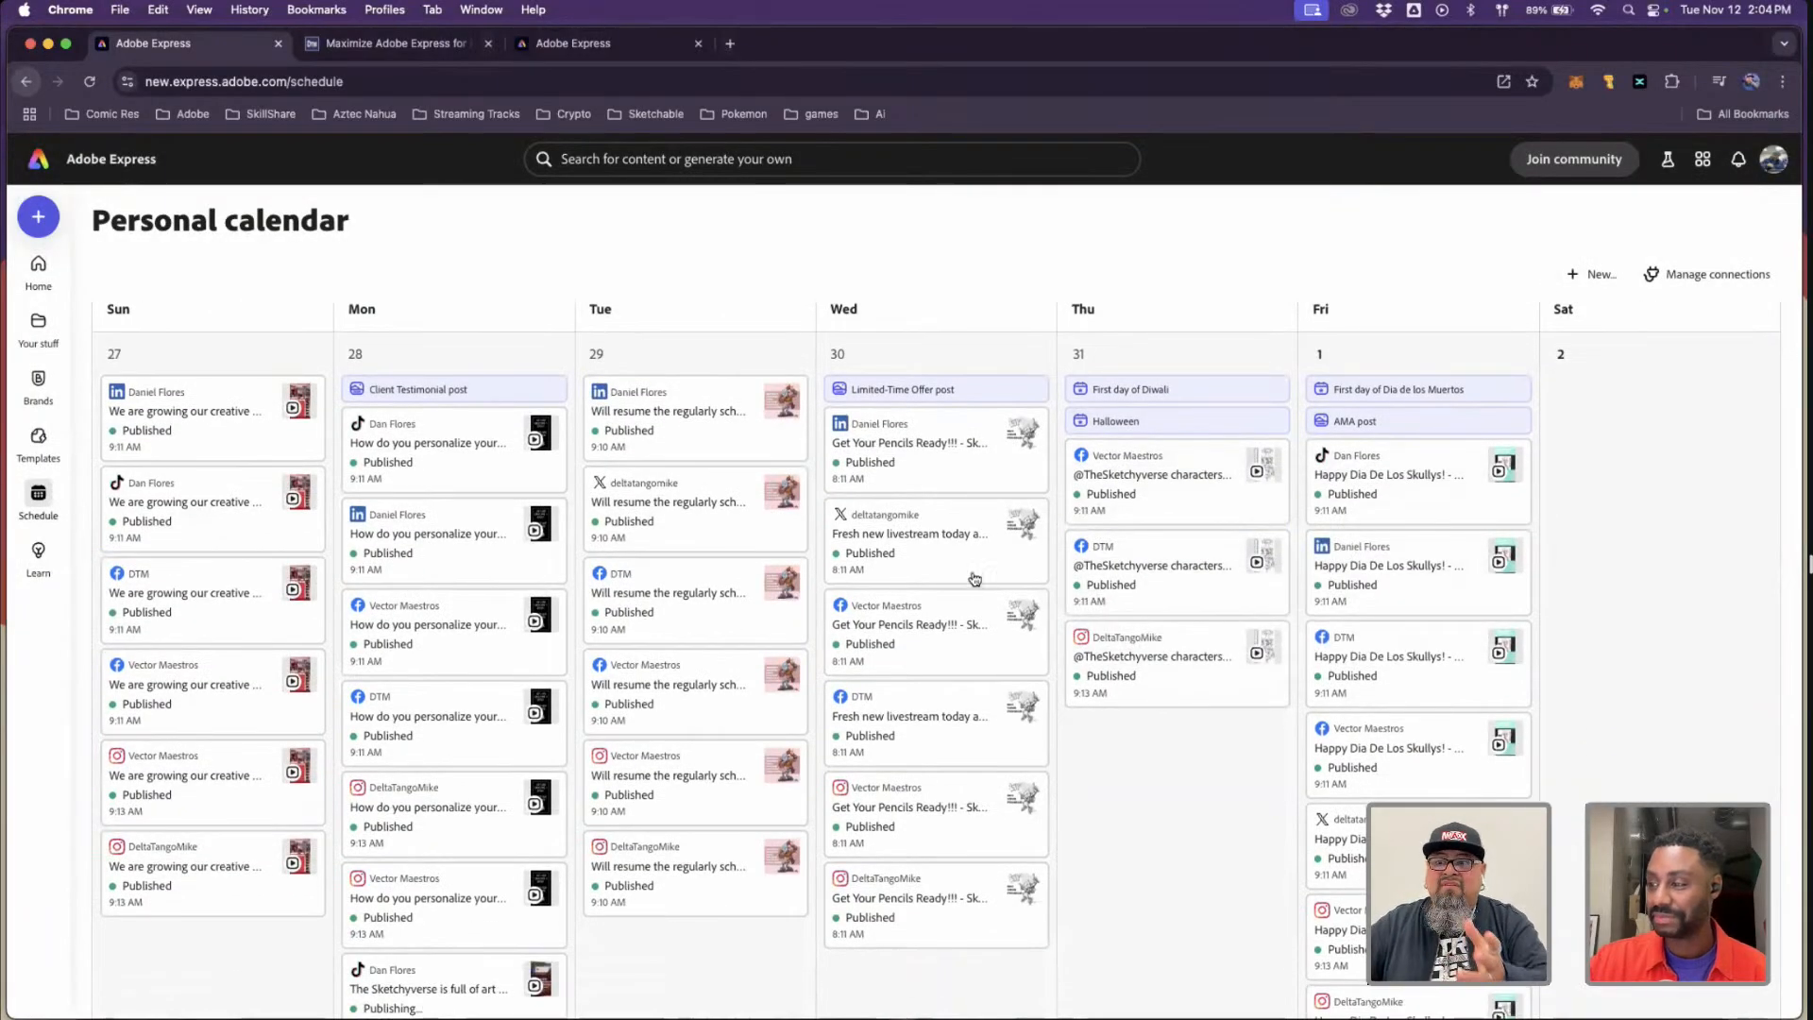
scroll(972, 581, "down", 7)
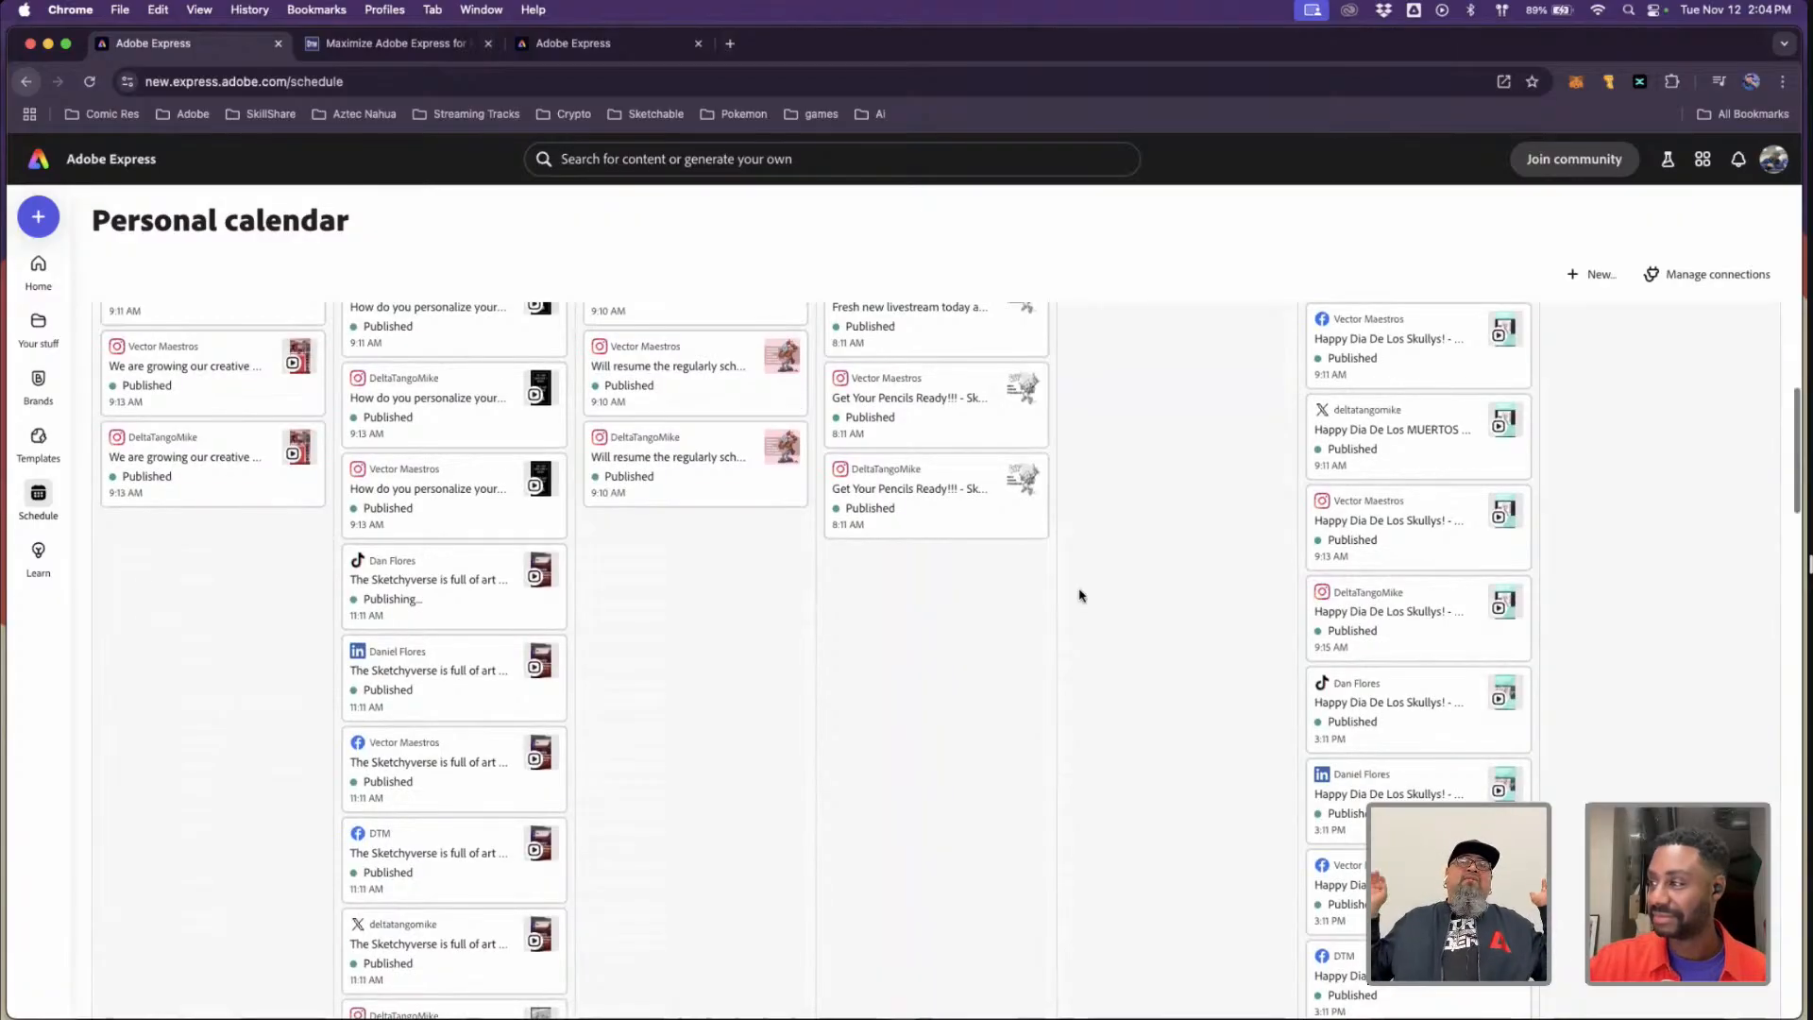
scroll(1081, 595, "down", 10)
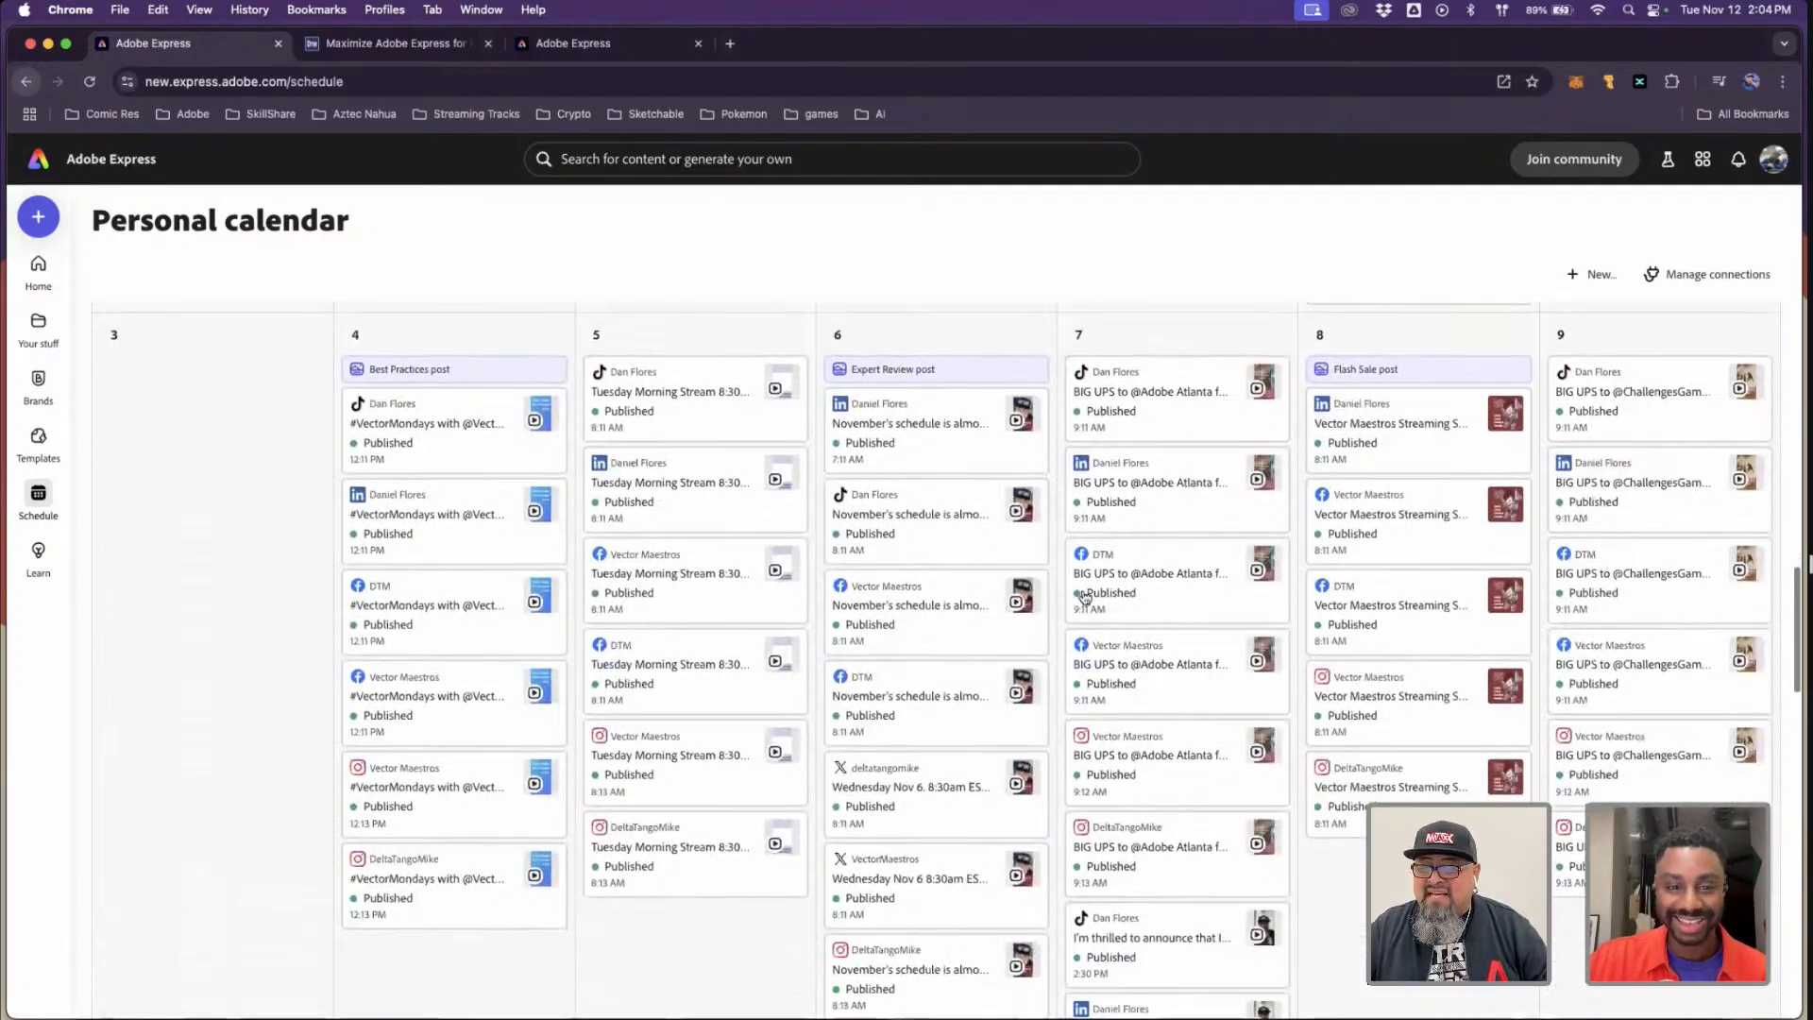
scroll(1084, 595, "down", 10)
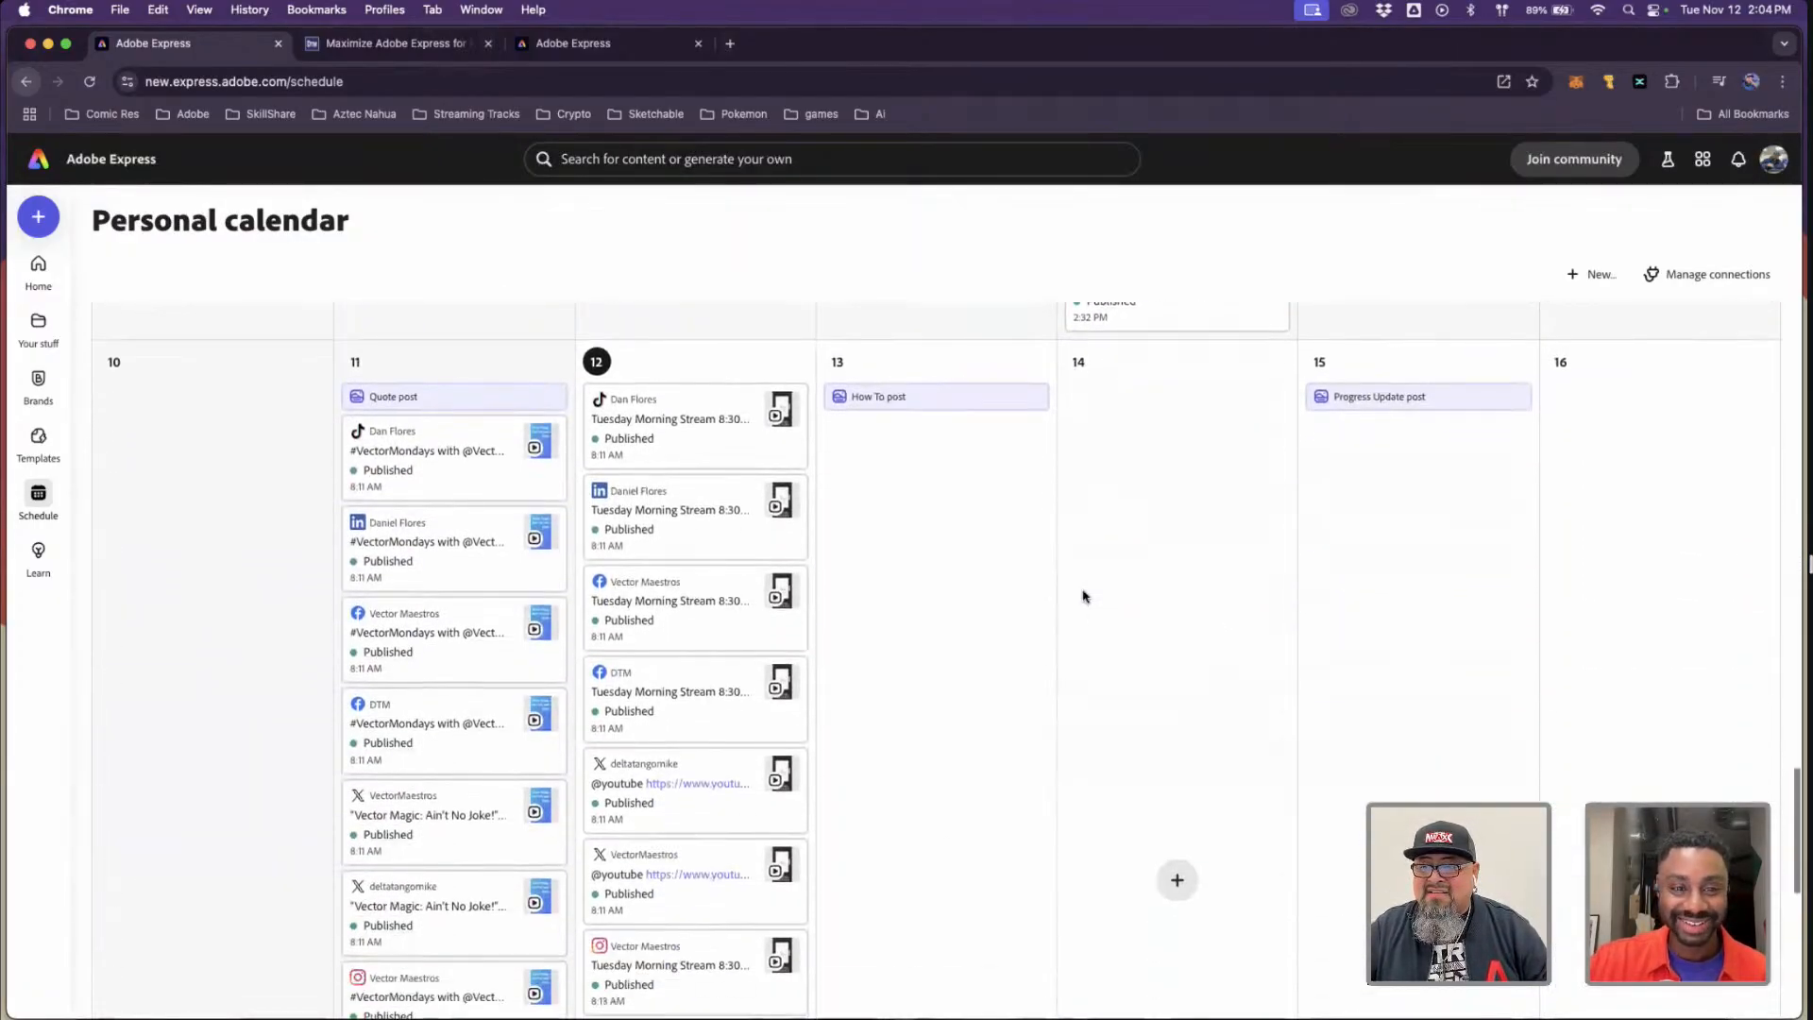
scroll(1084, 595, "down", 2)
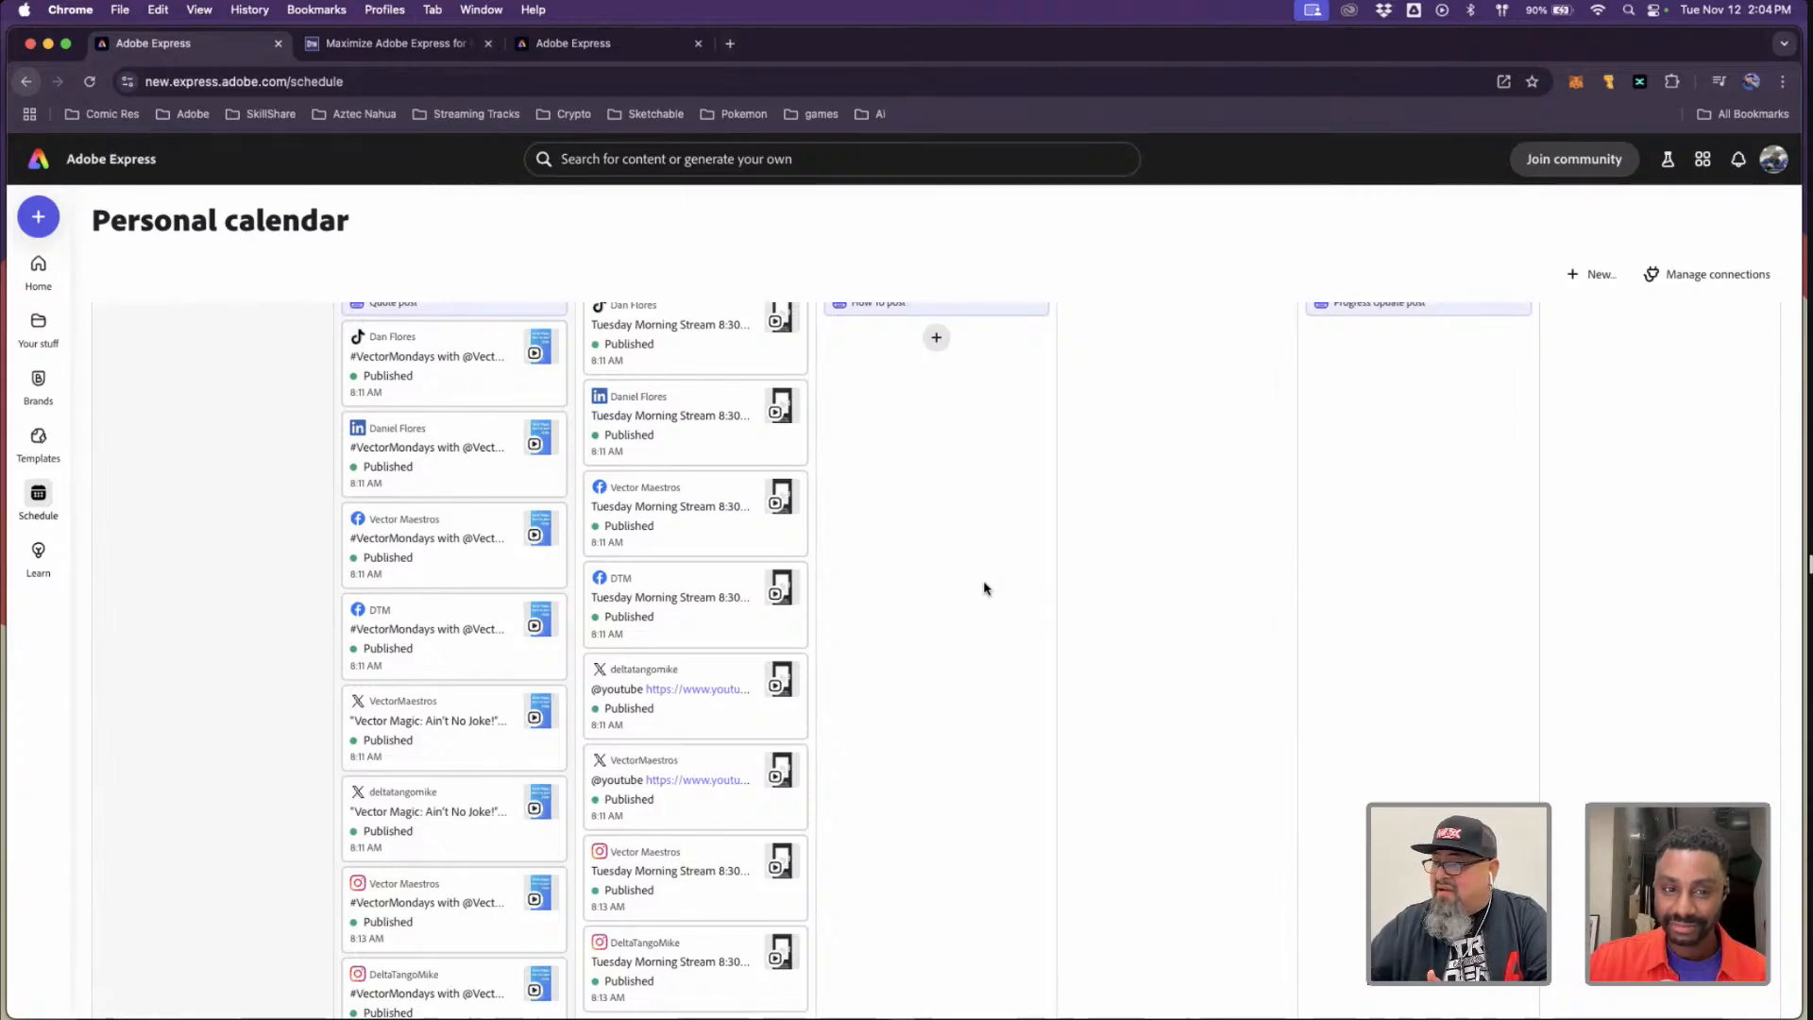
scroll(997, 580, "up", 6)
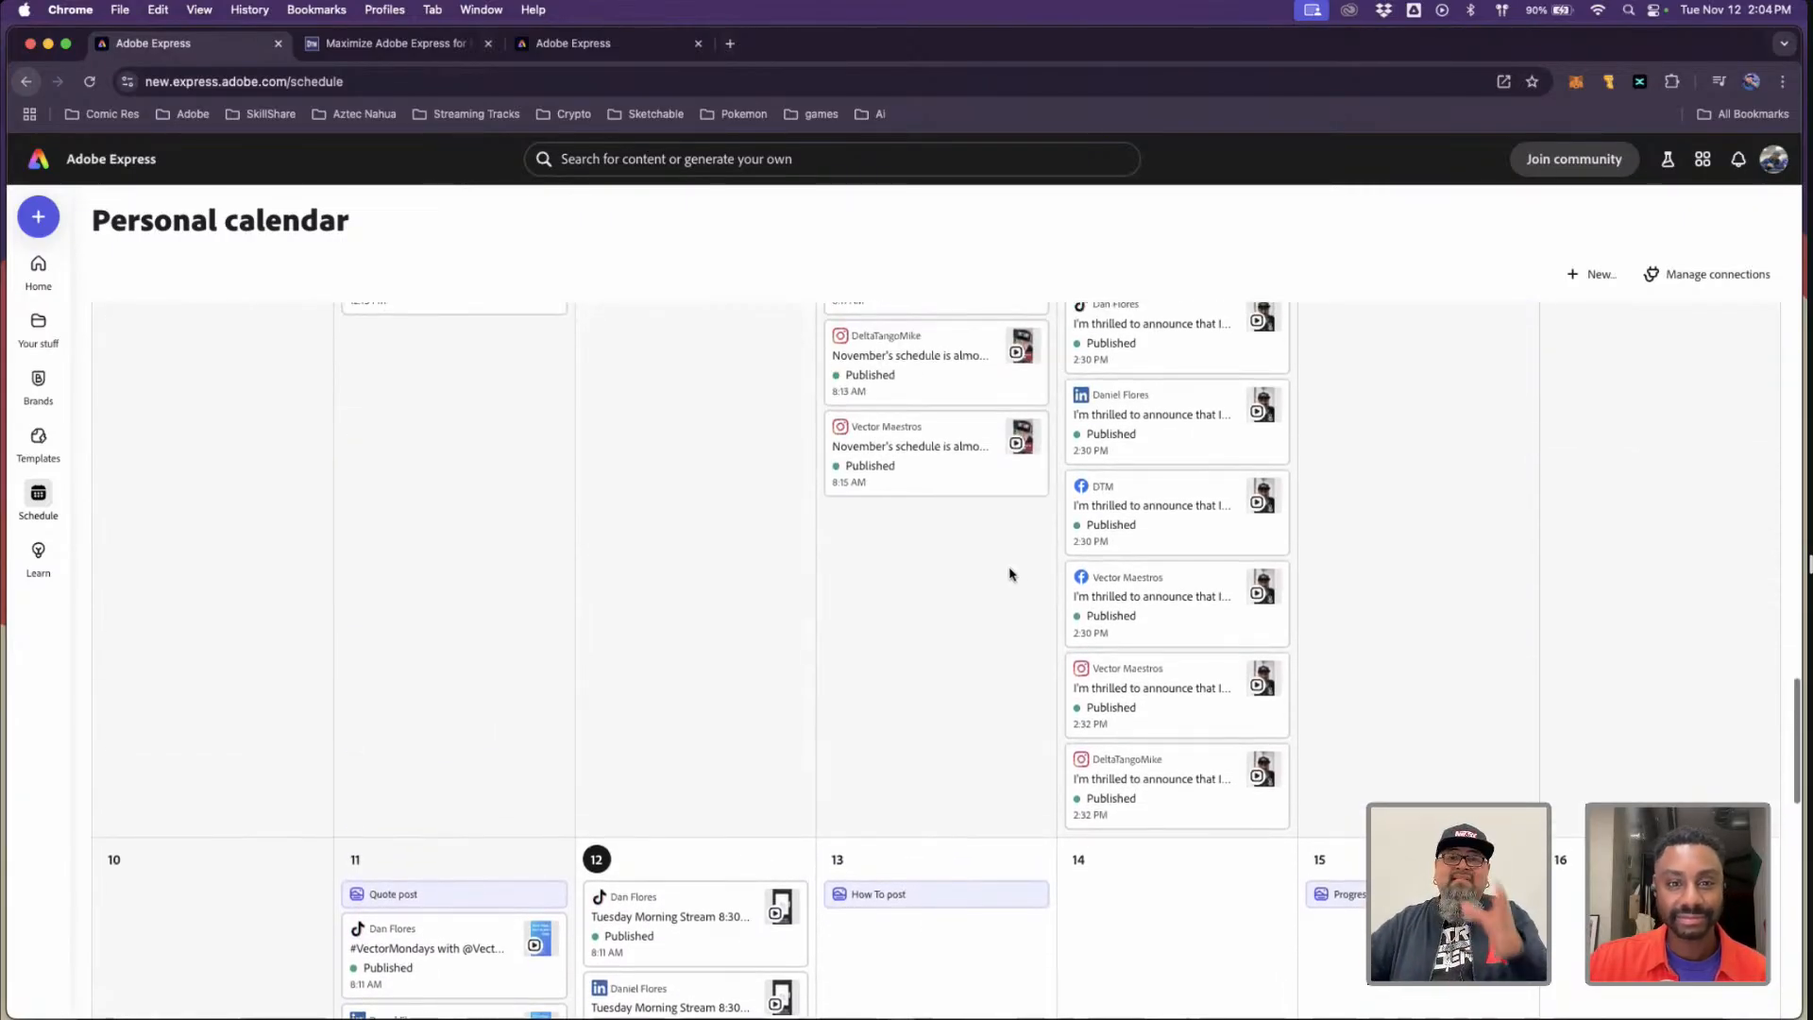
scroll(1009, 573, "up", 5)
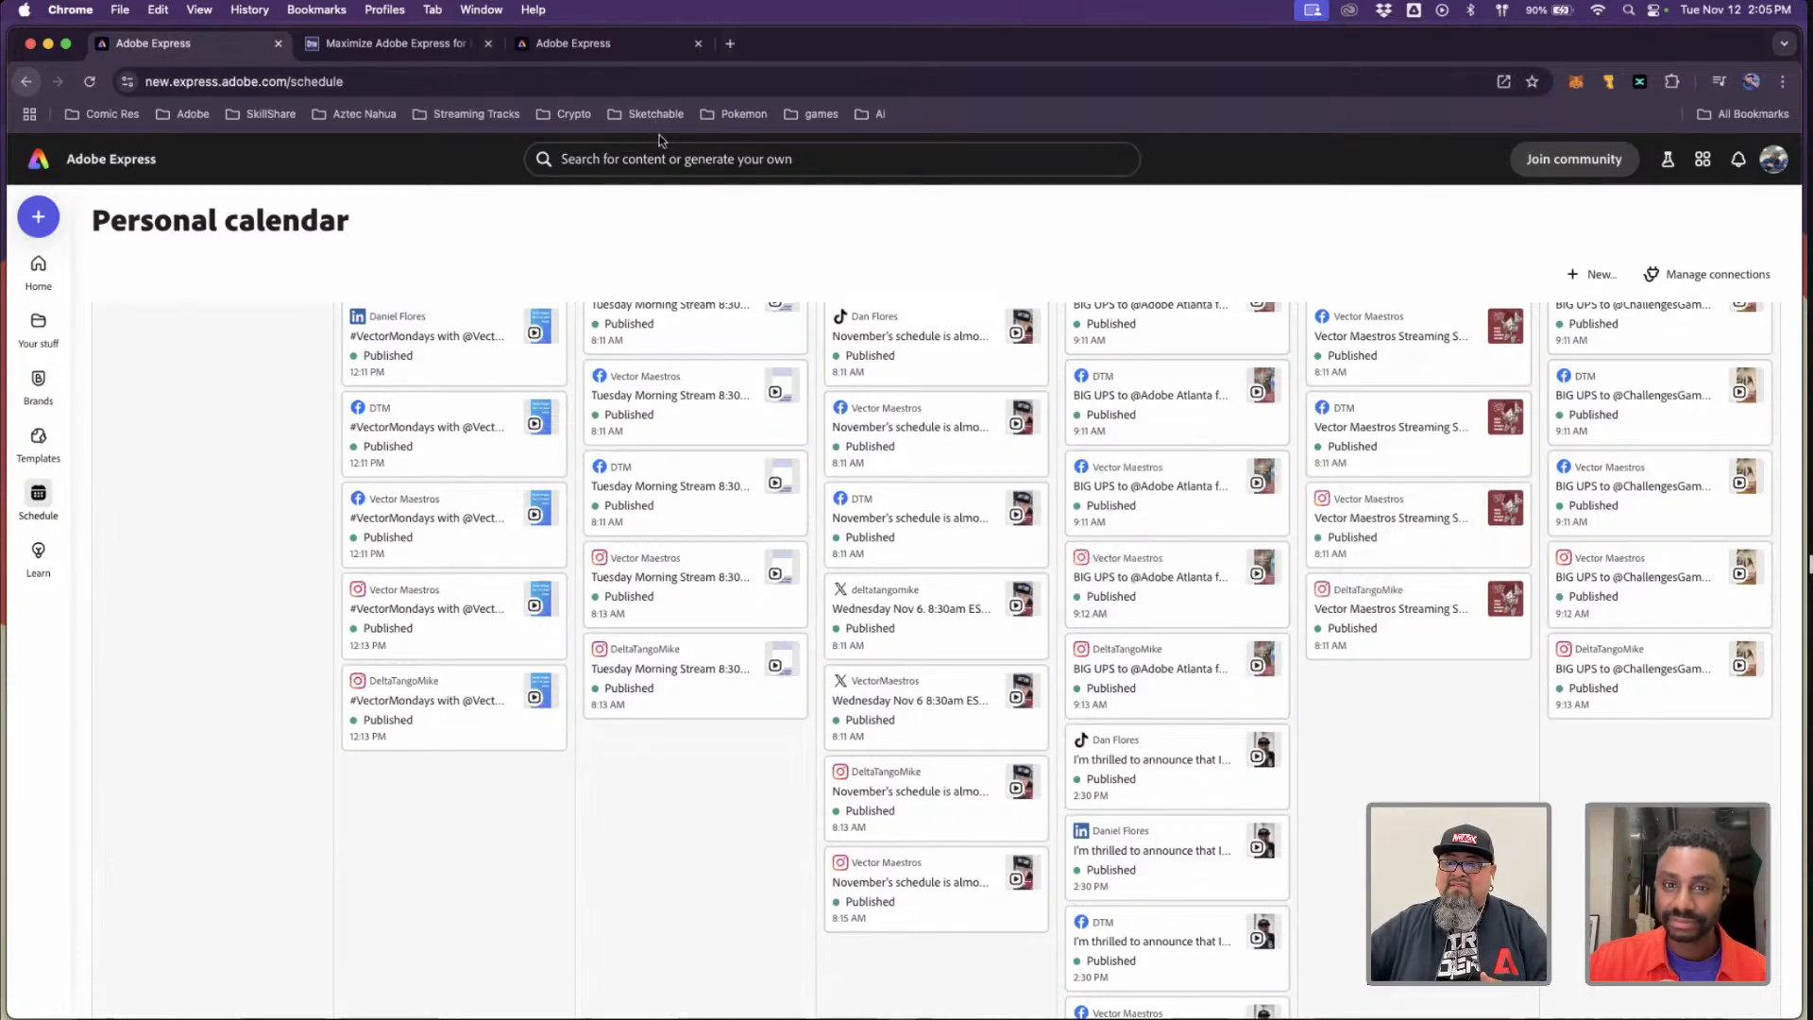
- Look through the Social media and Video formats offered for a new project and return to the home page
left_click(602, 40)
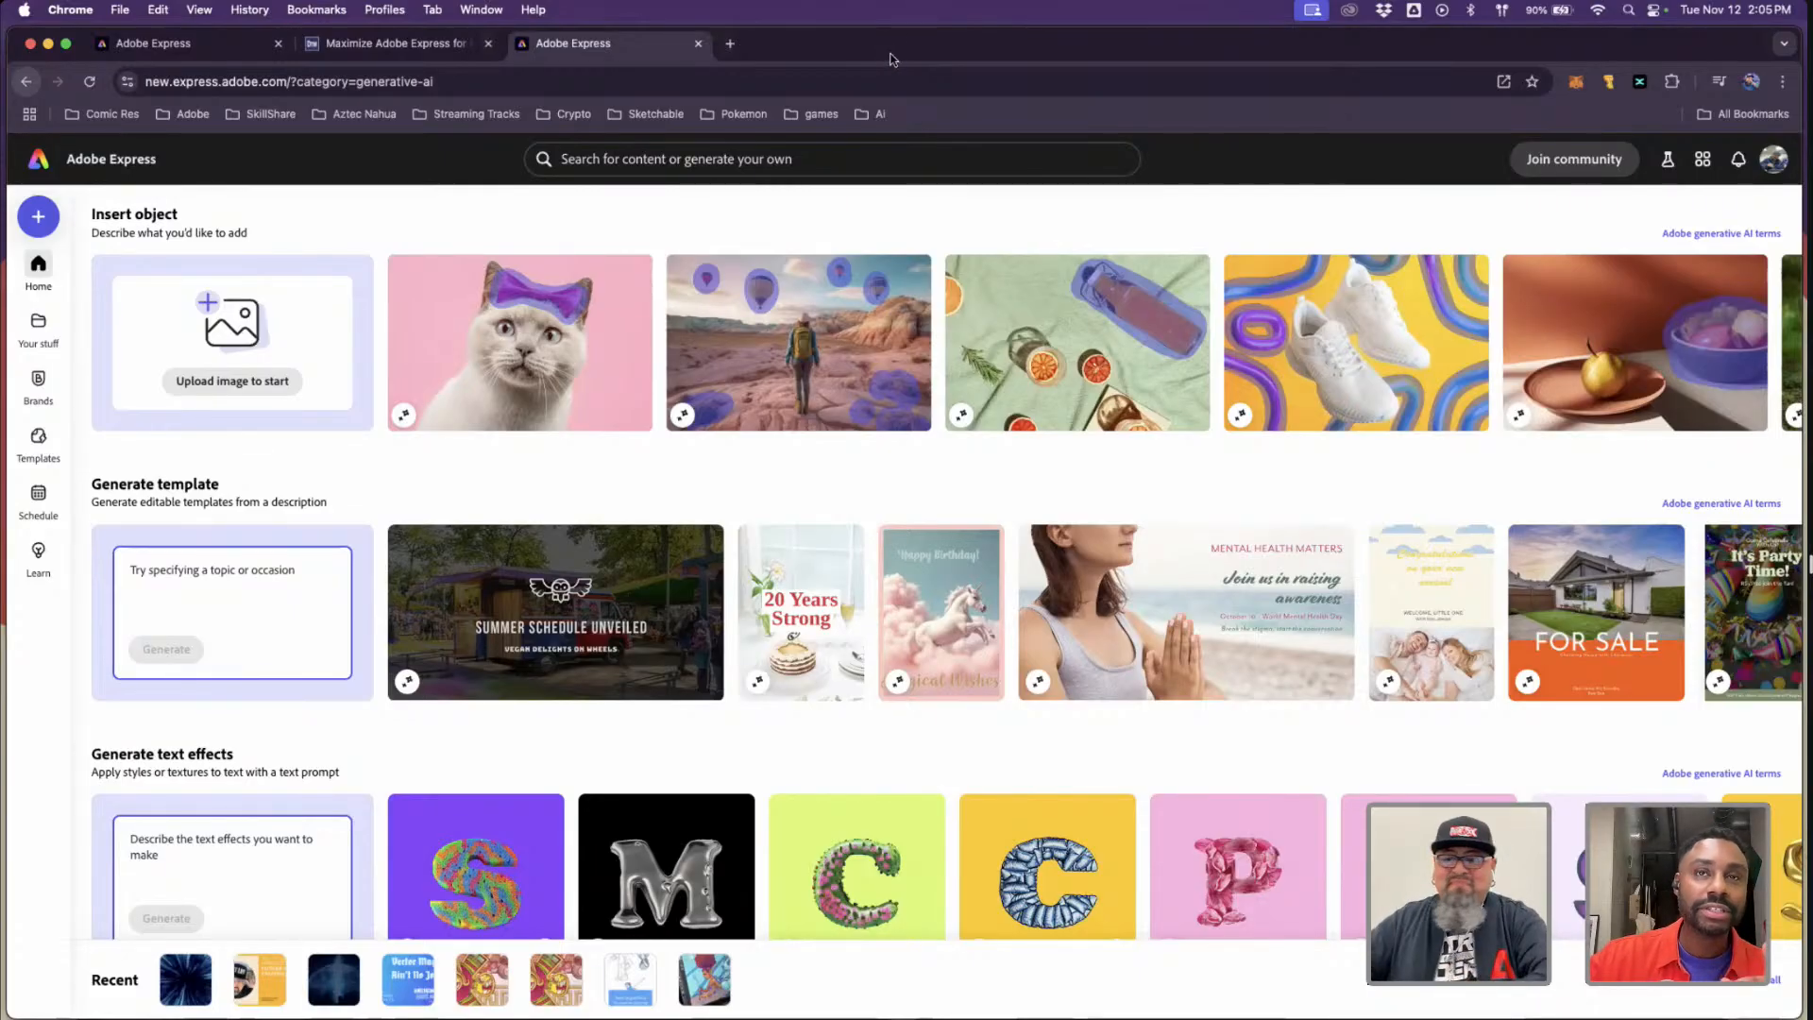
scroll(503, 283, "up", 4)
scroll(503, 283, "up", 4)
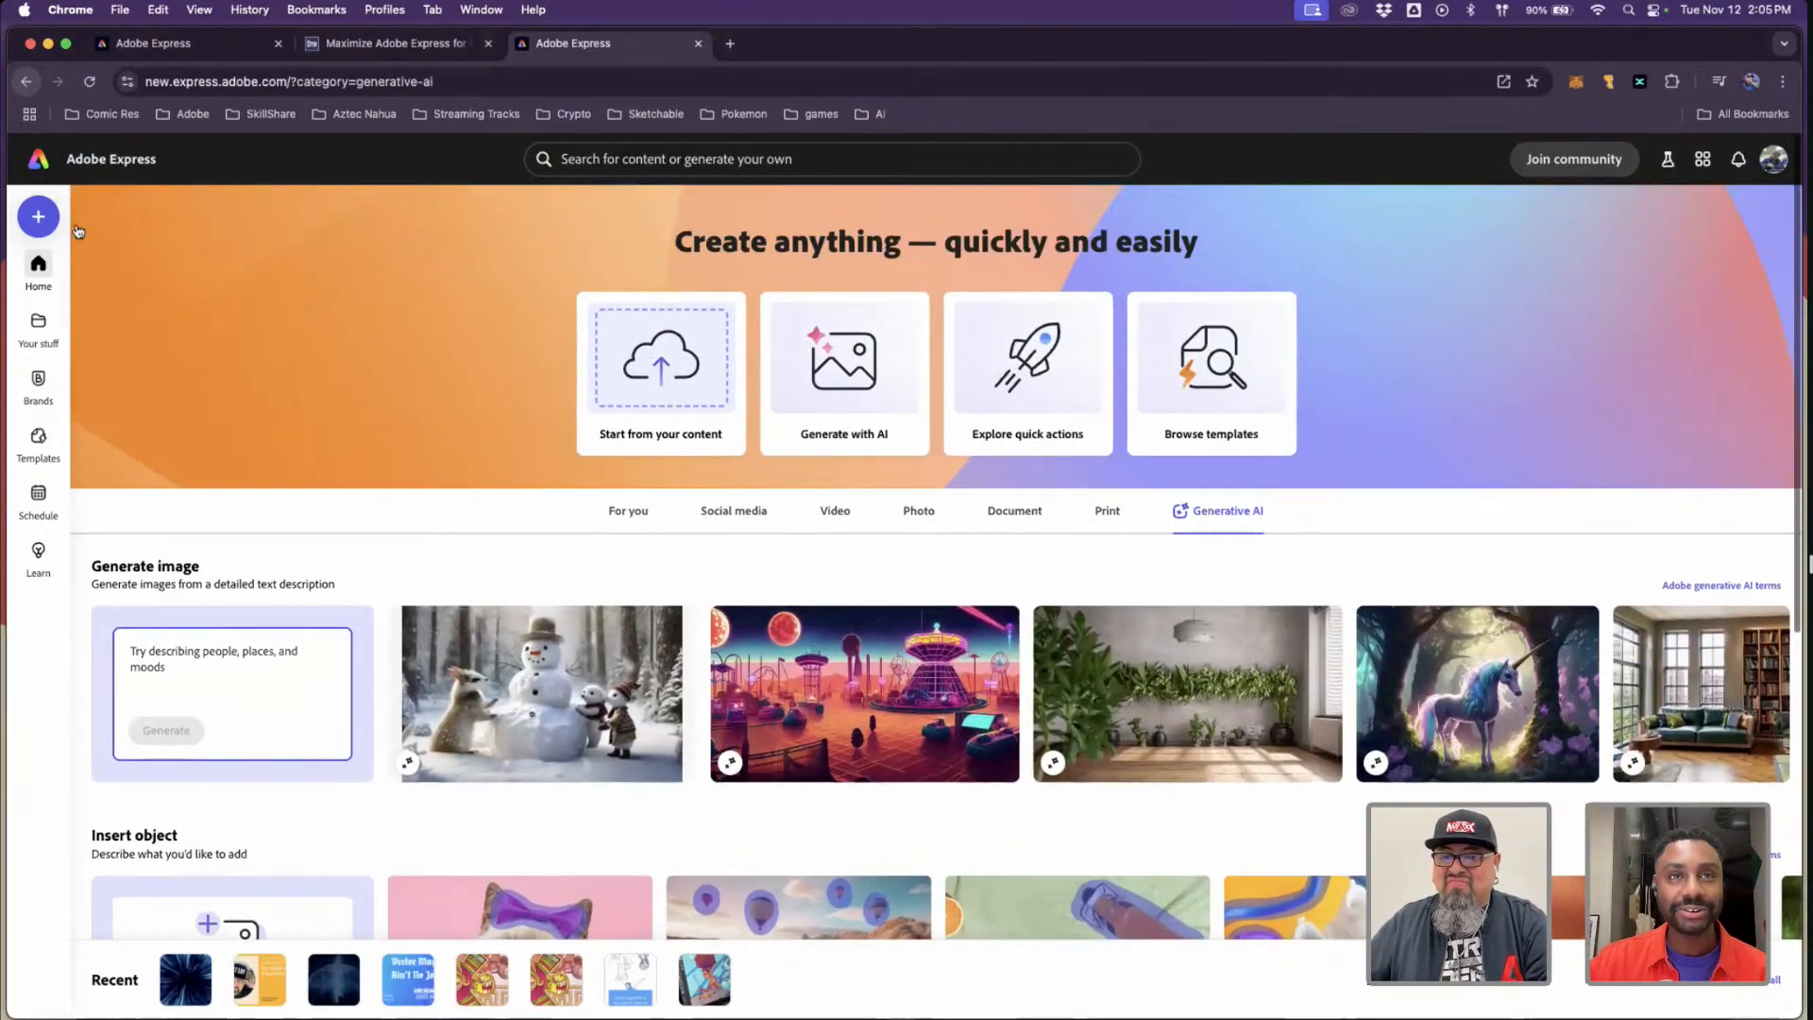
left_click(39, 217)
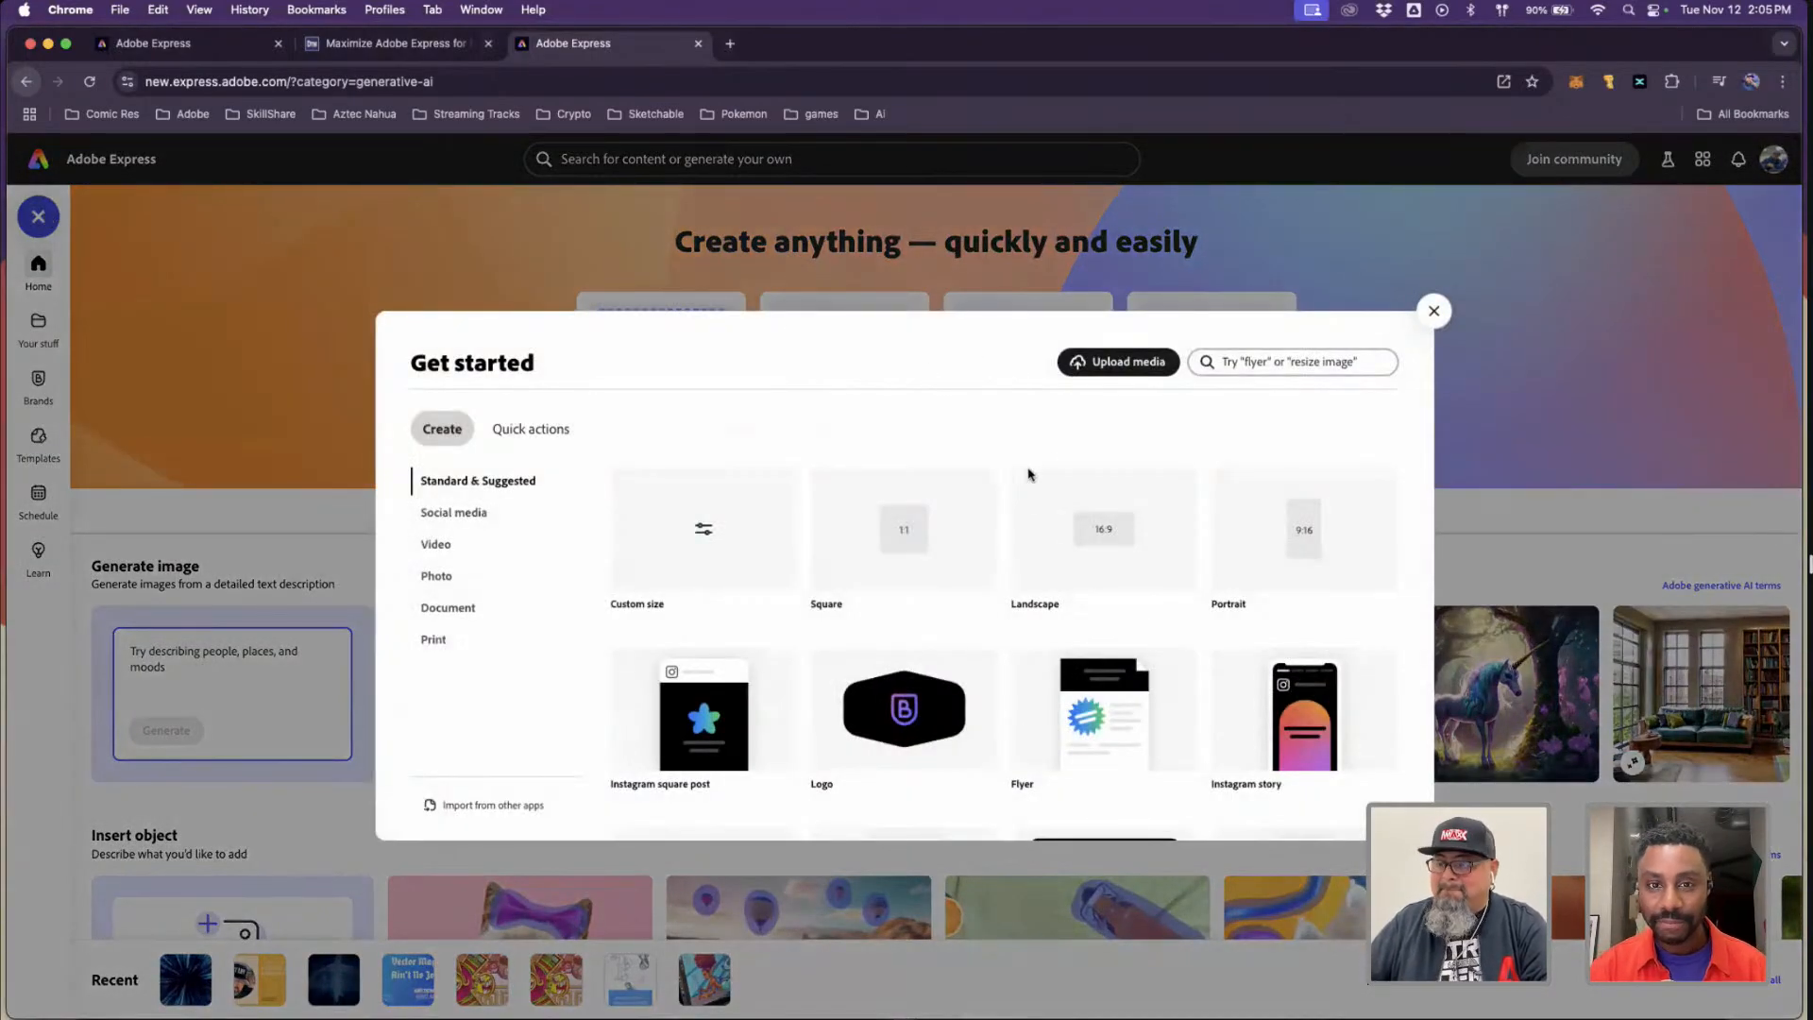
left_click(472, 522)
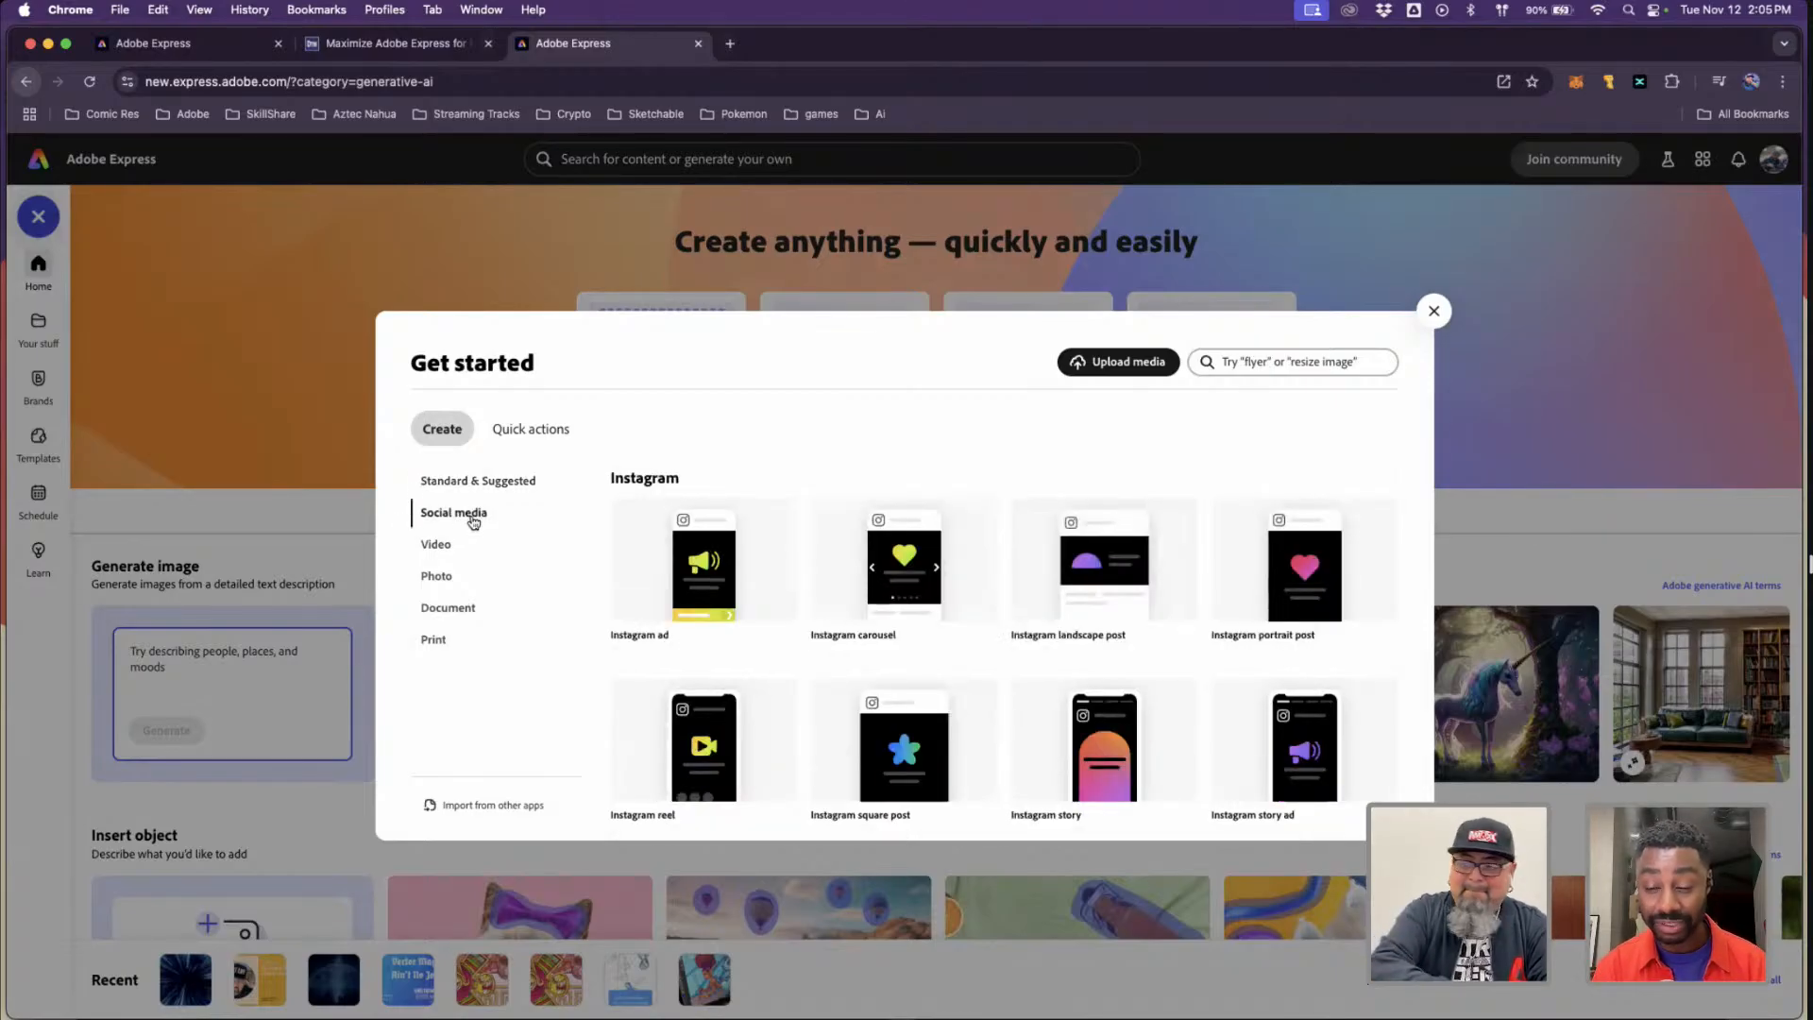
left_click(439, 546)
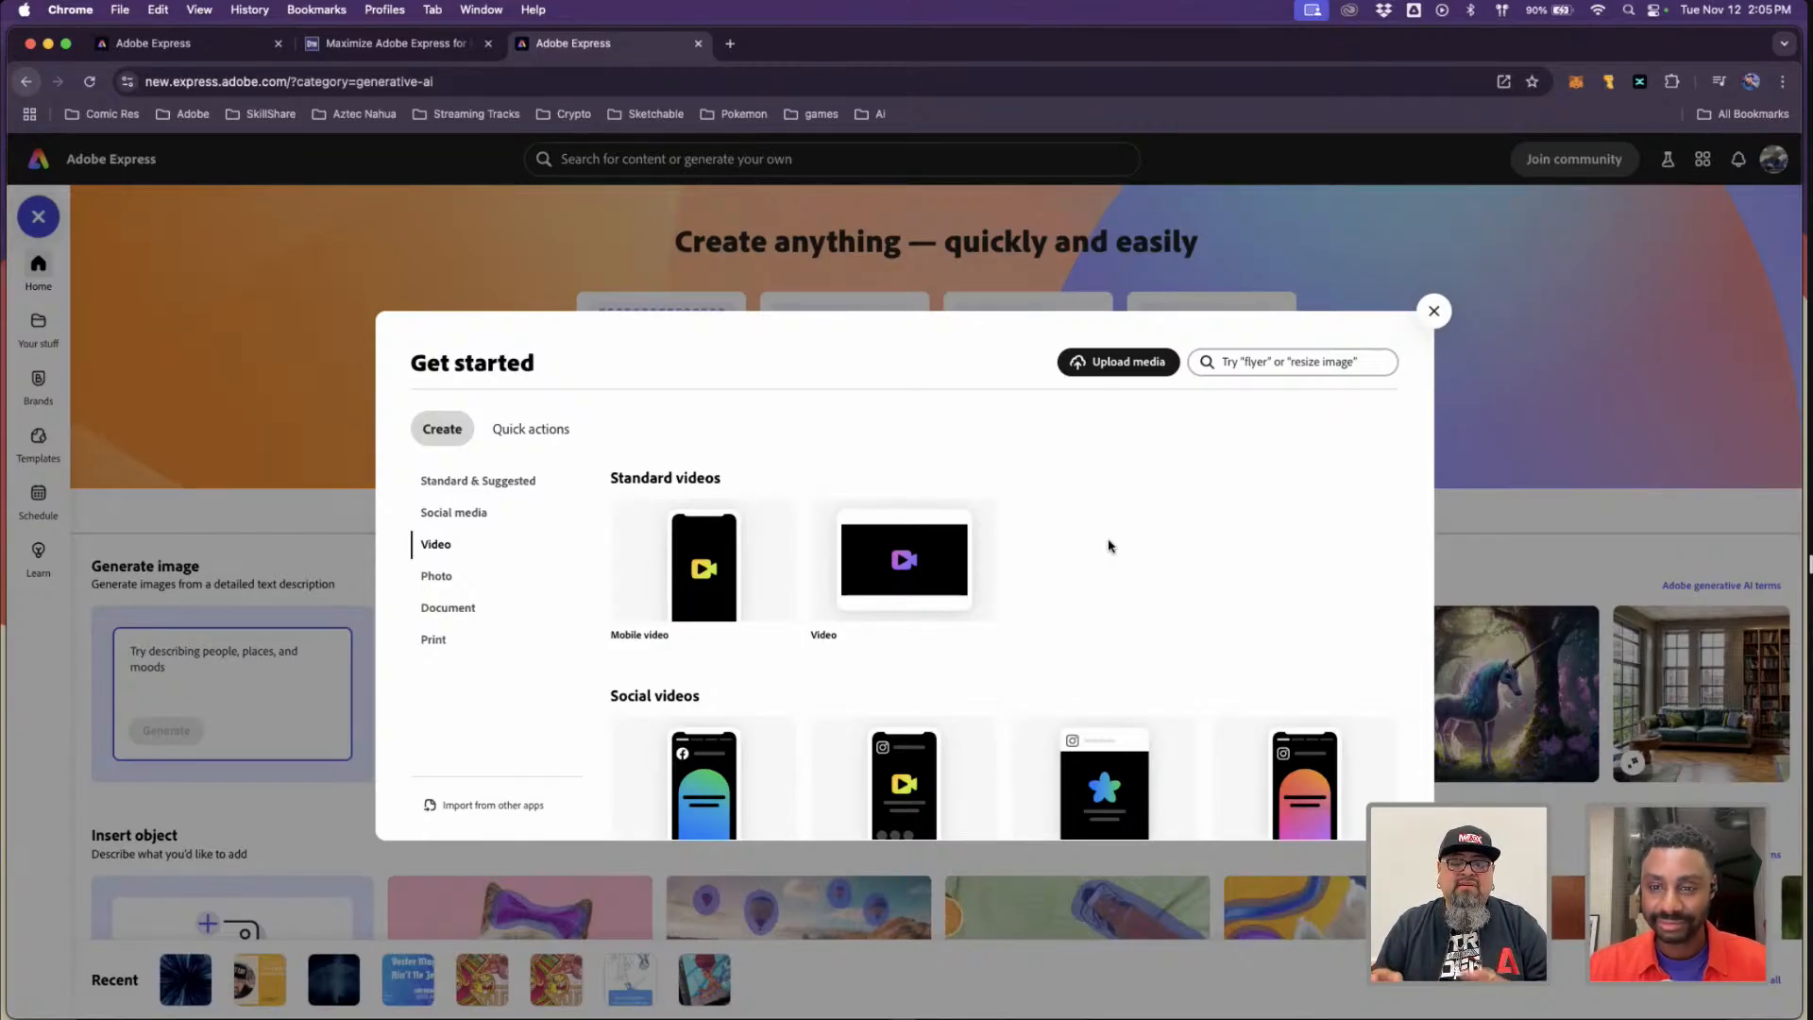
left_click(1428, 313)
scroll(1151, 531, "down", 7)
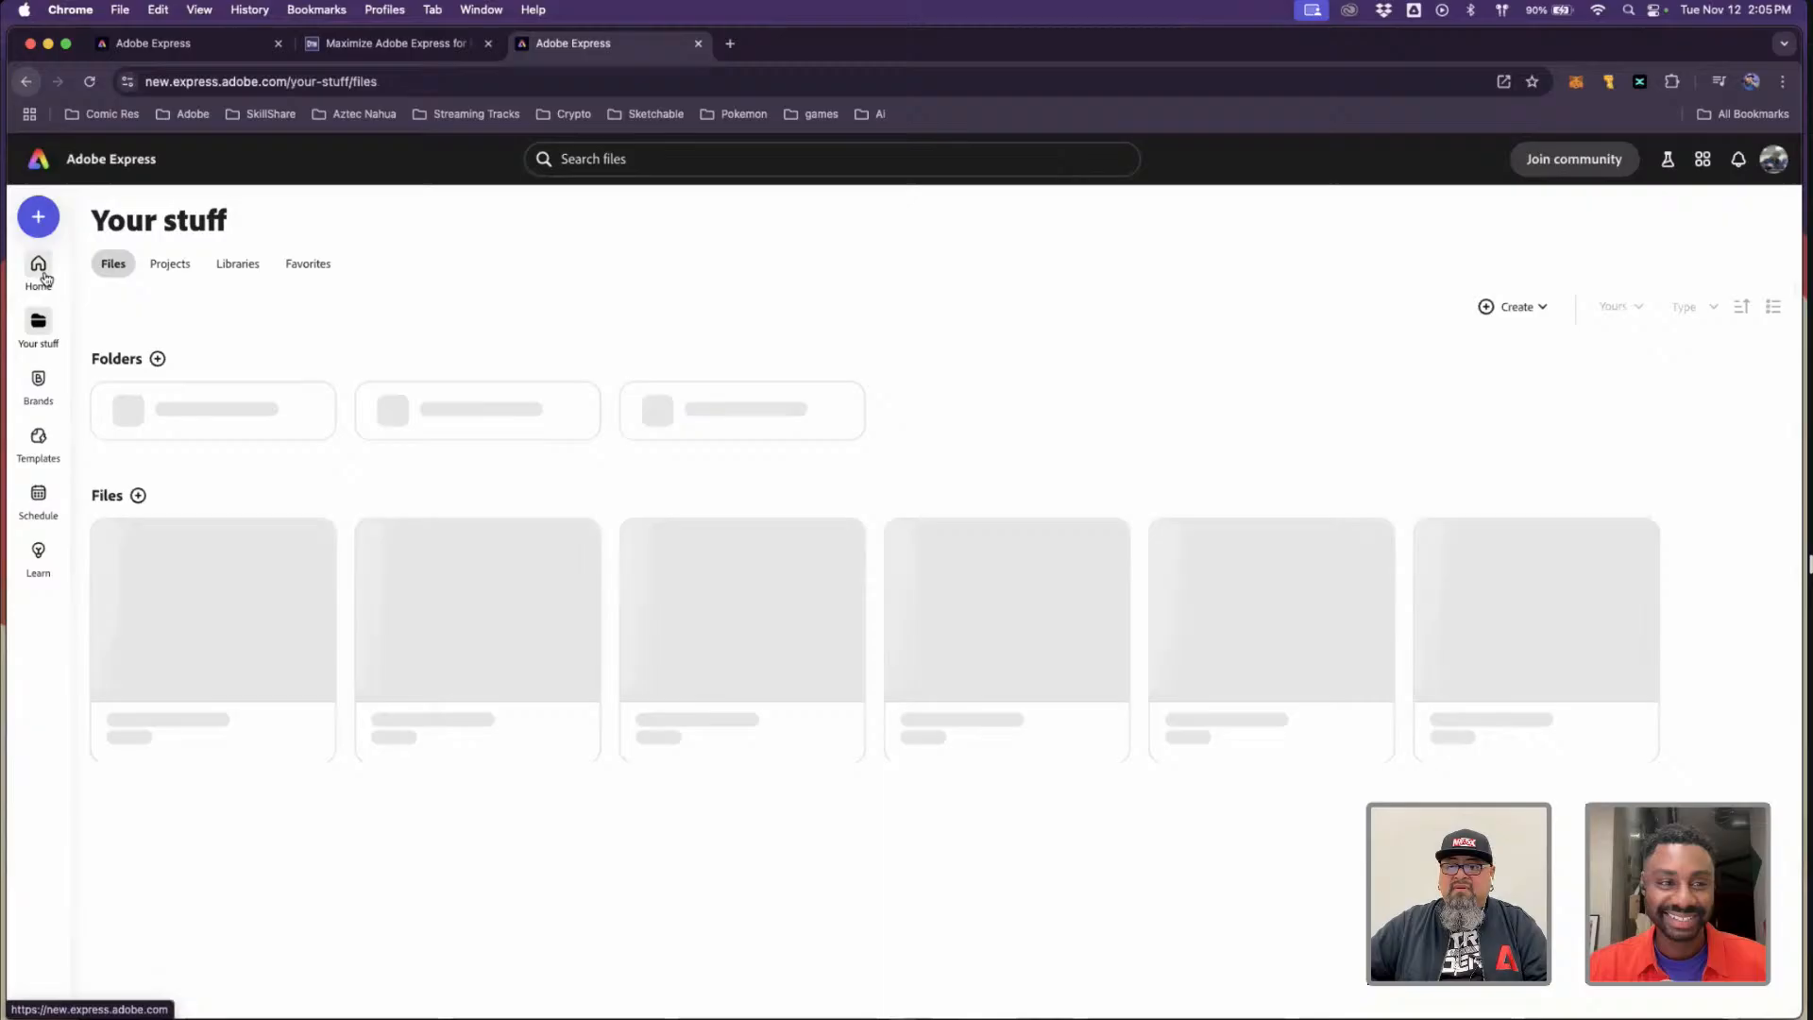
left_click(39, 271)
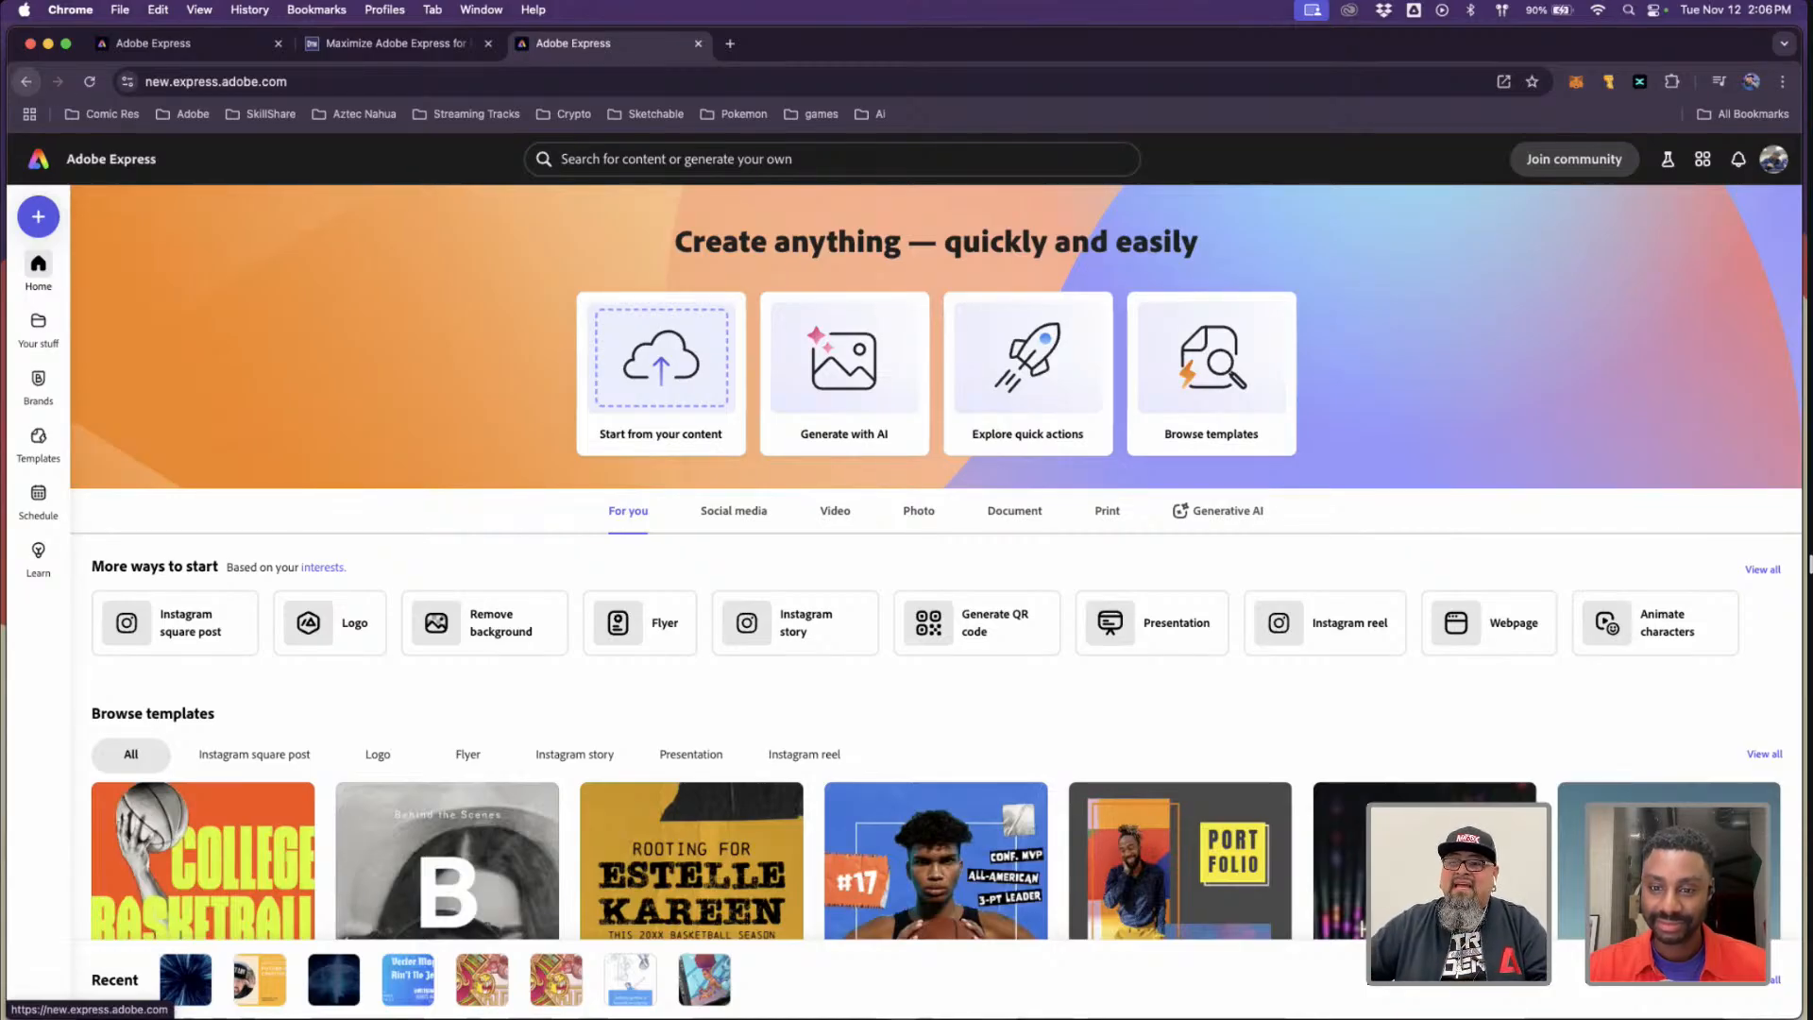
- Go back to the personal calendar and read the How To post suggestion for November 13
left_click(151, 44)
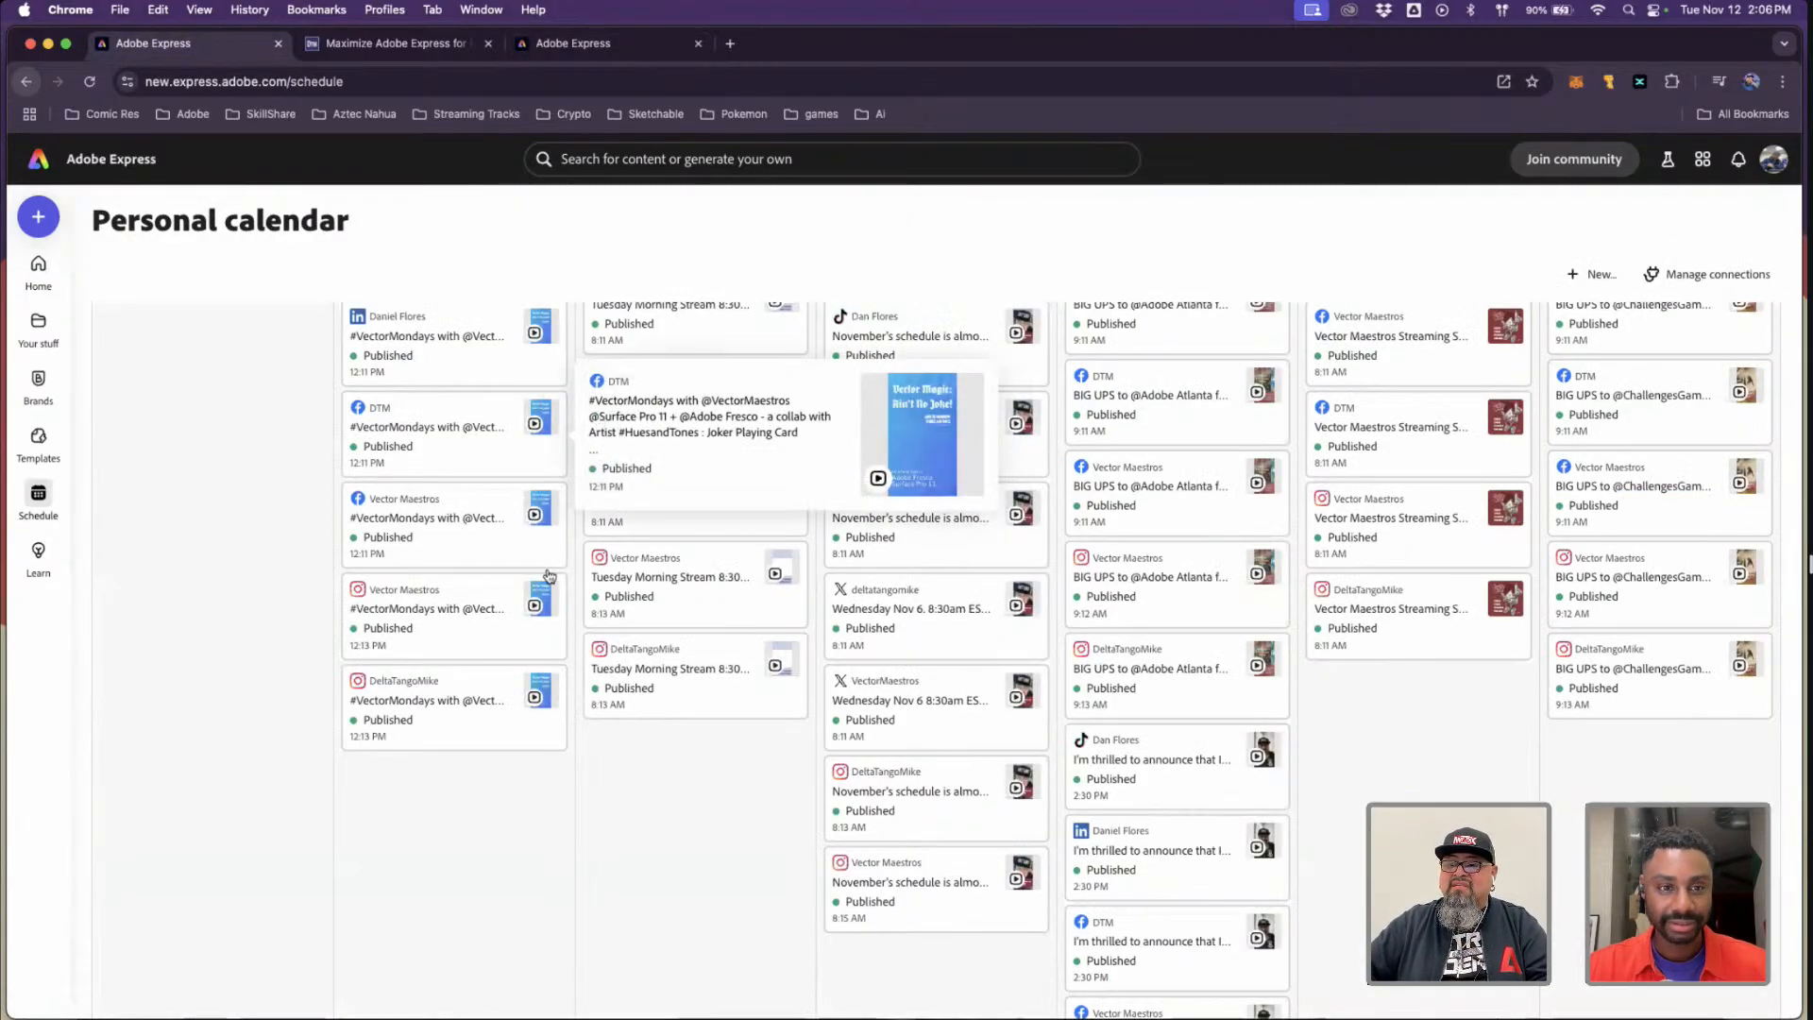
scroll(294, 576, "up", 6)
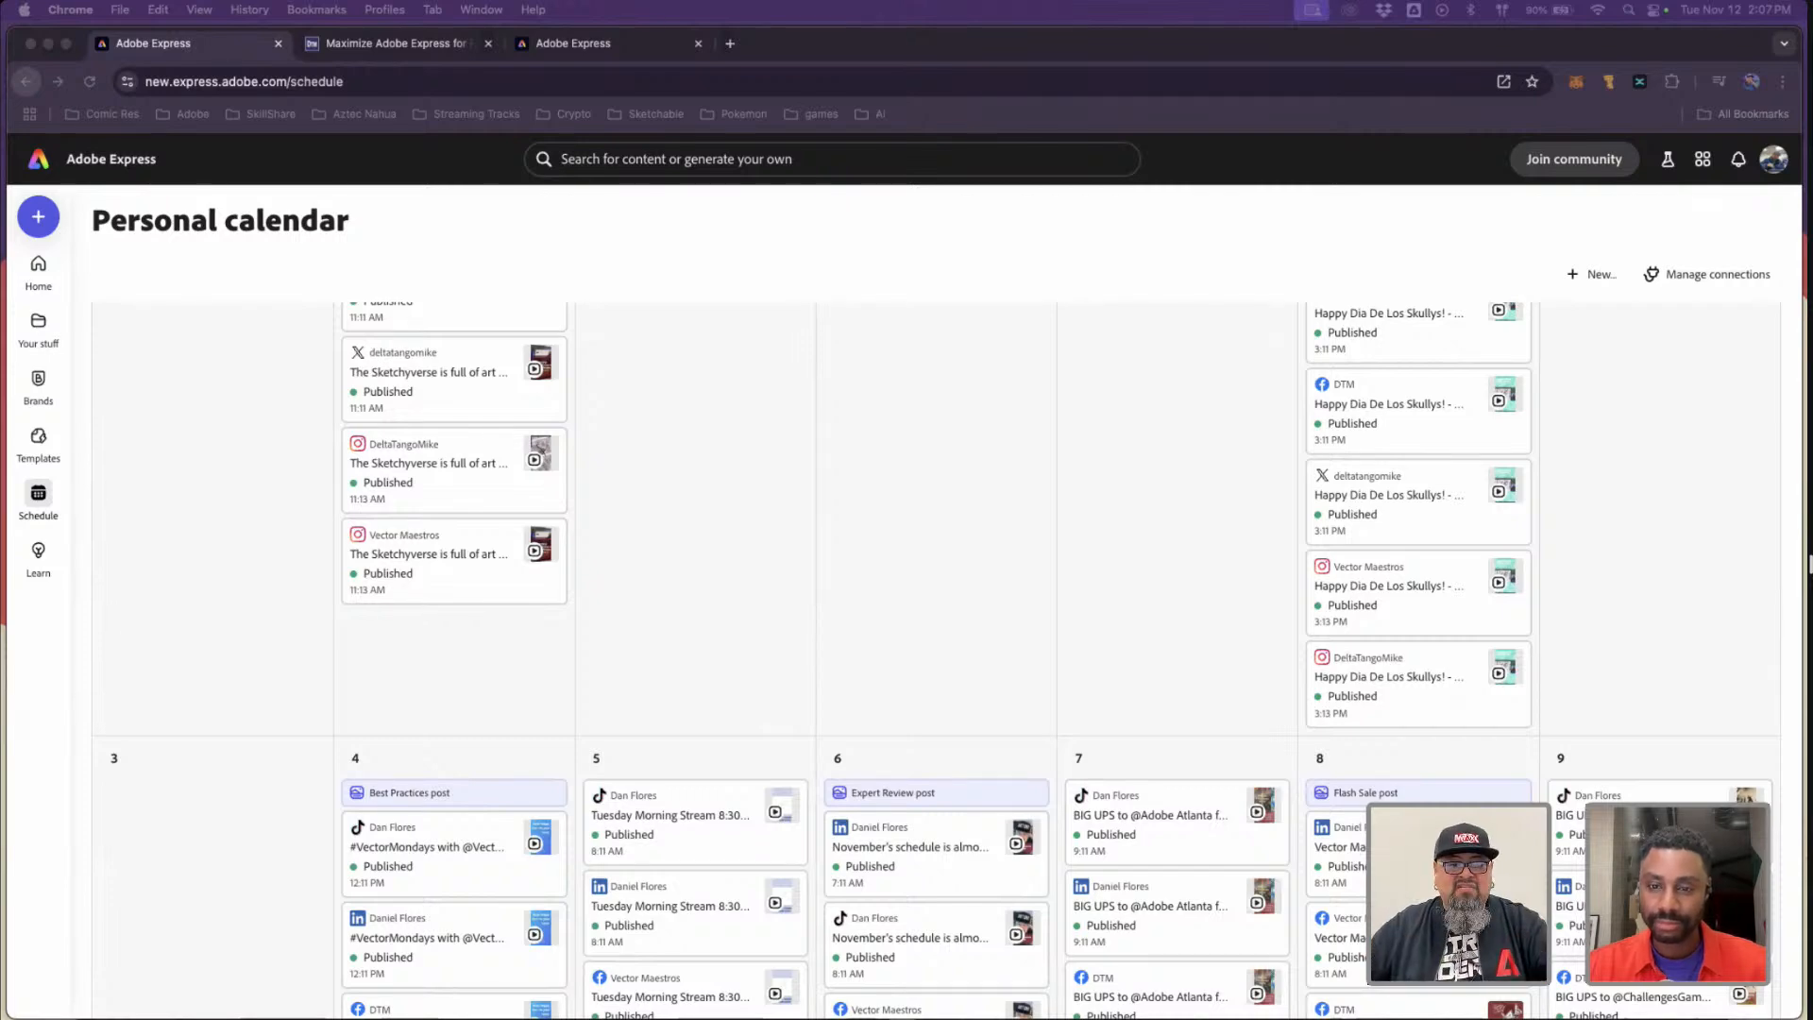
left_click(861, 628)
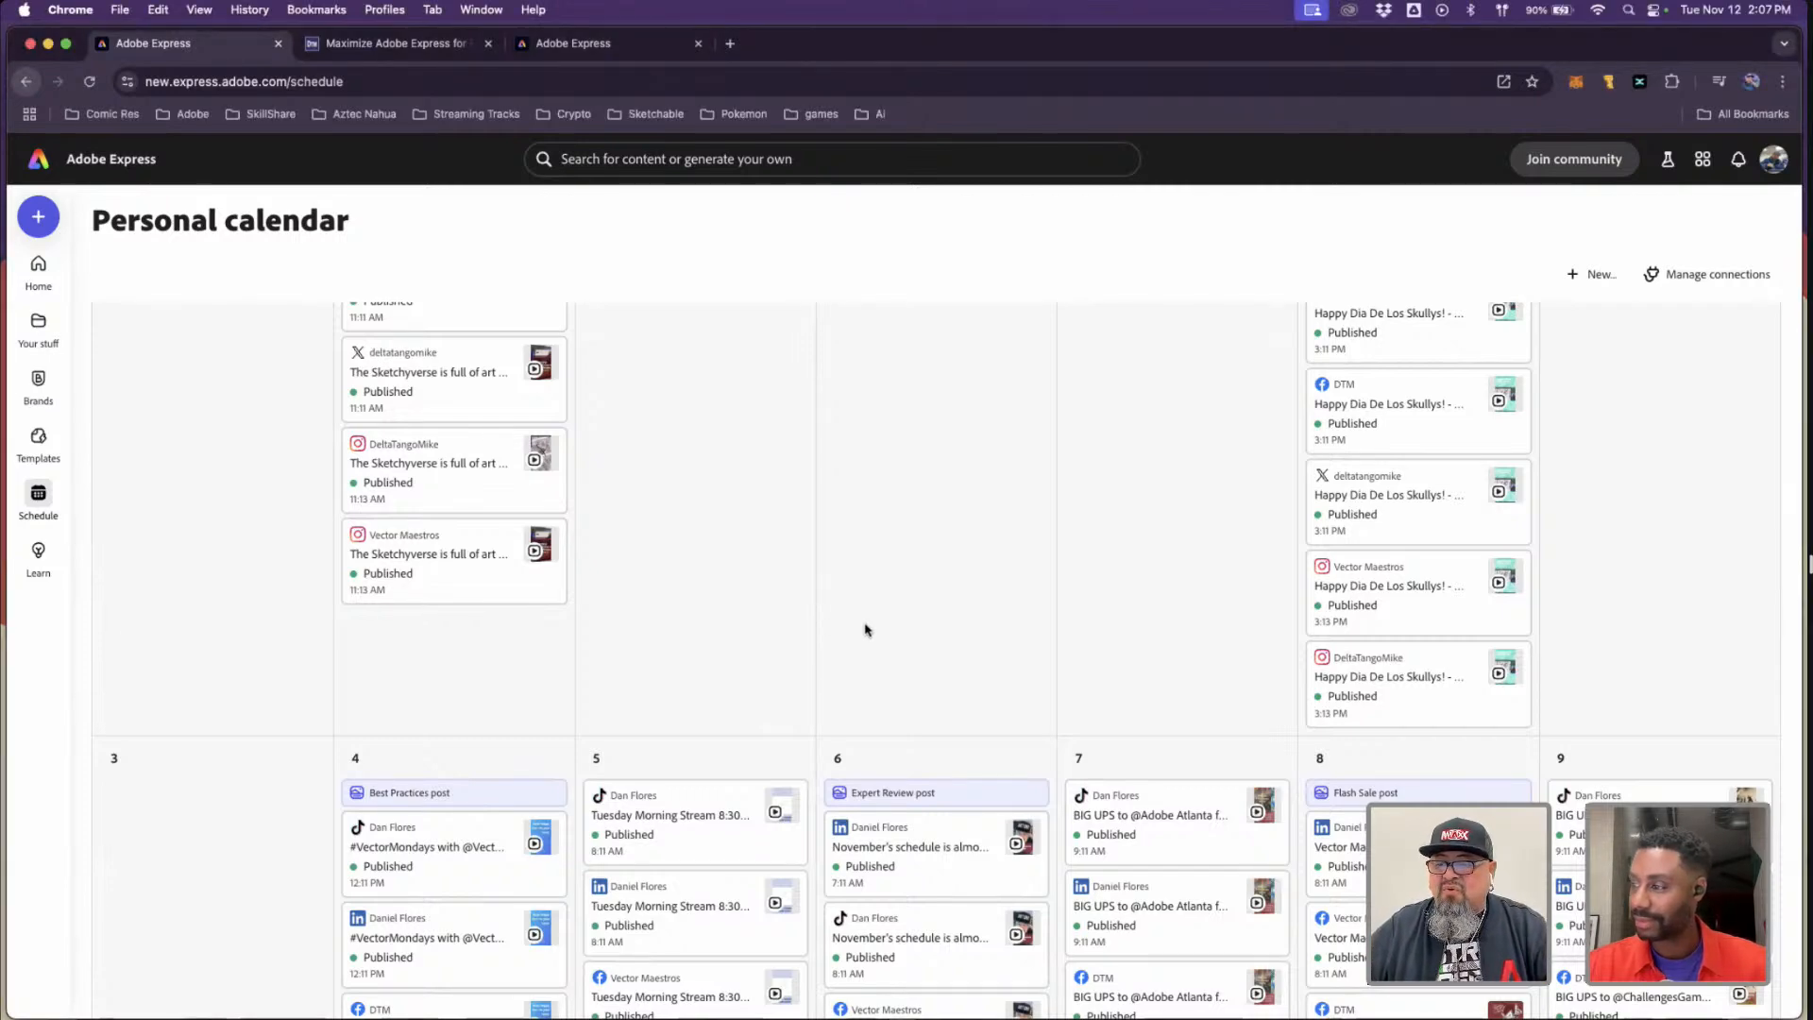
scroll(865, 630, "down", 10)
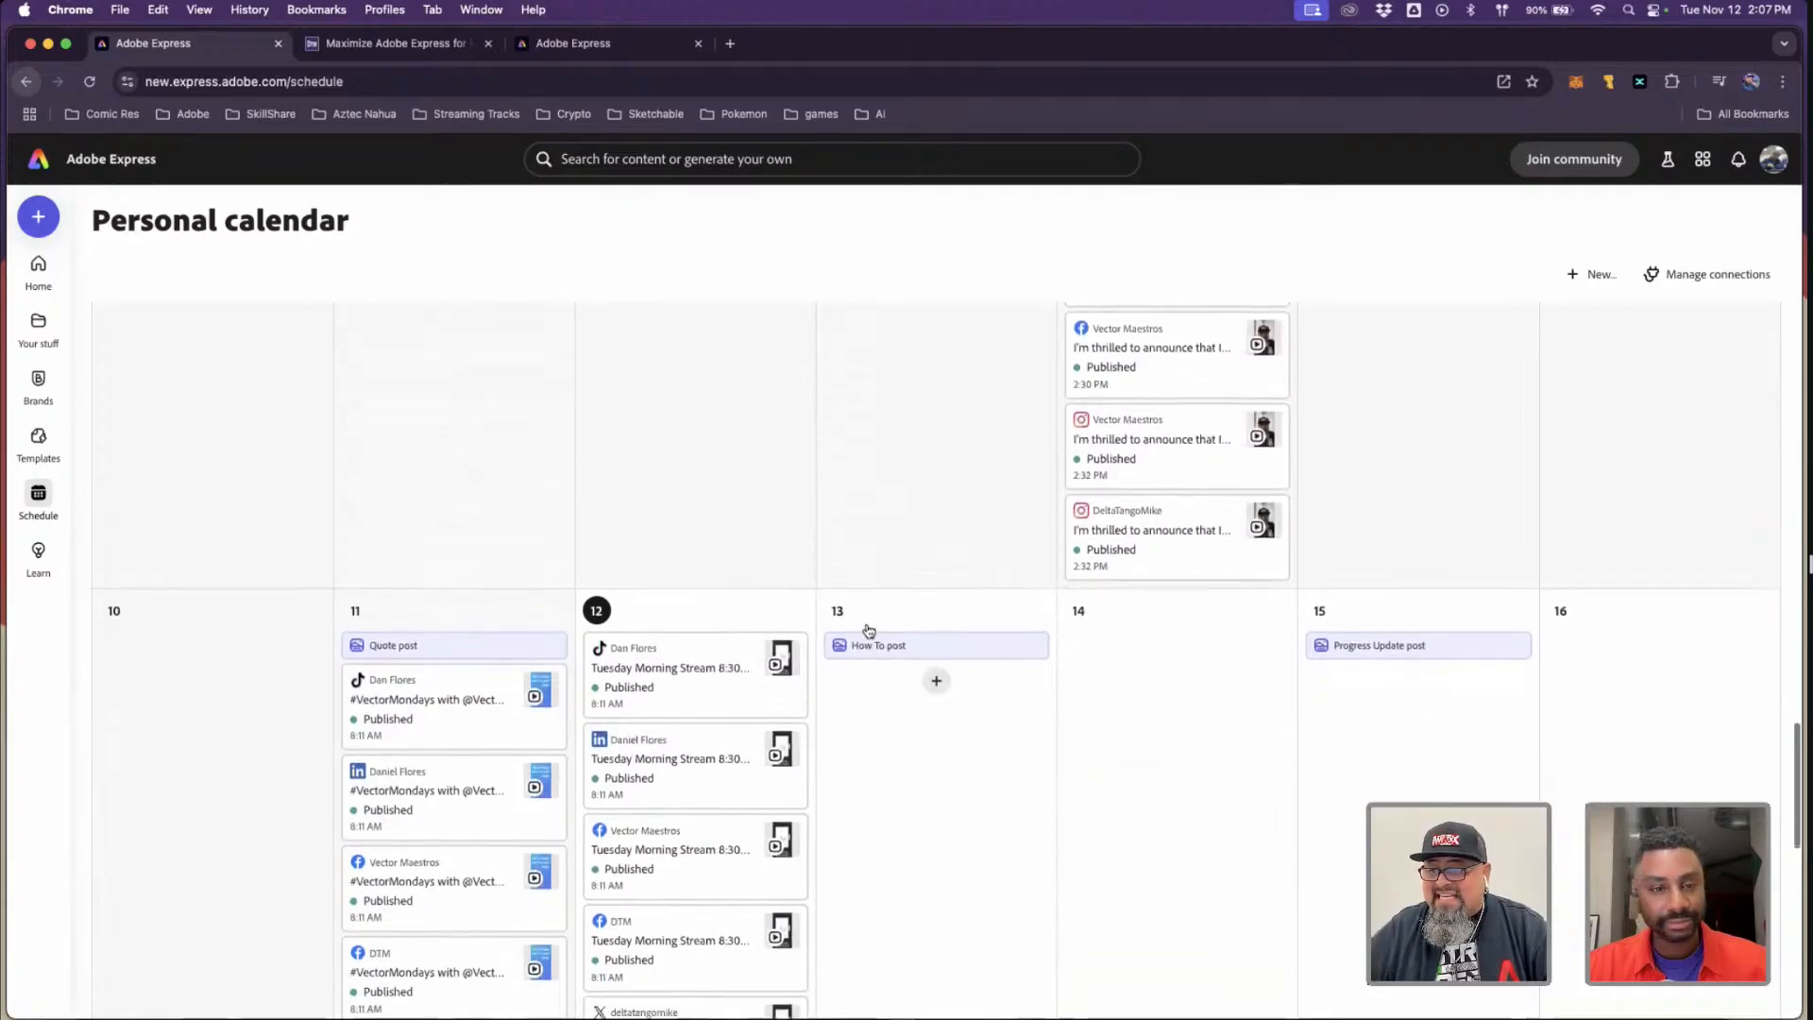
mouse_move(442, 597)
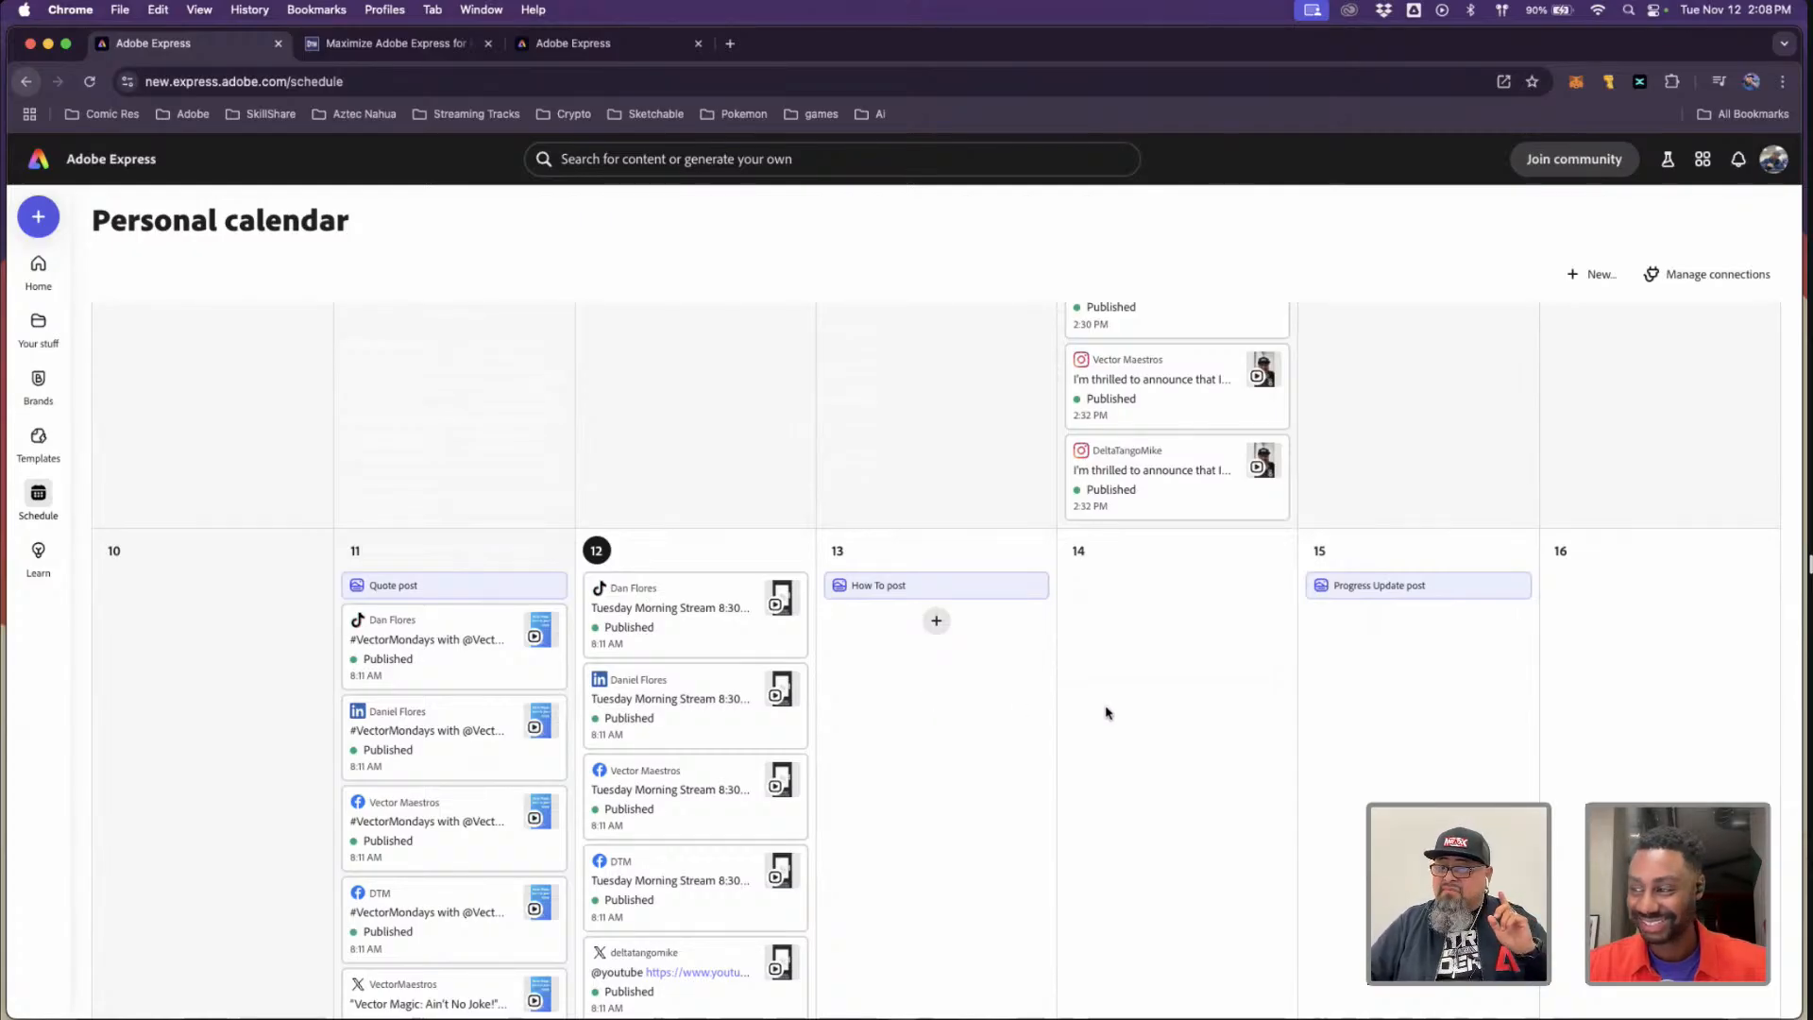
mouse_move(925, 589)
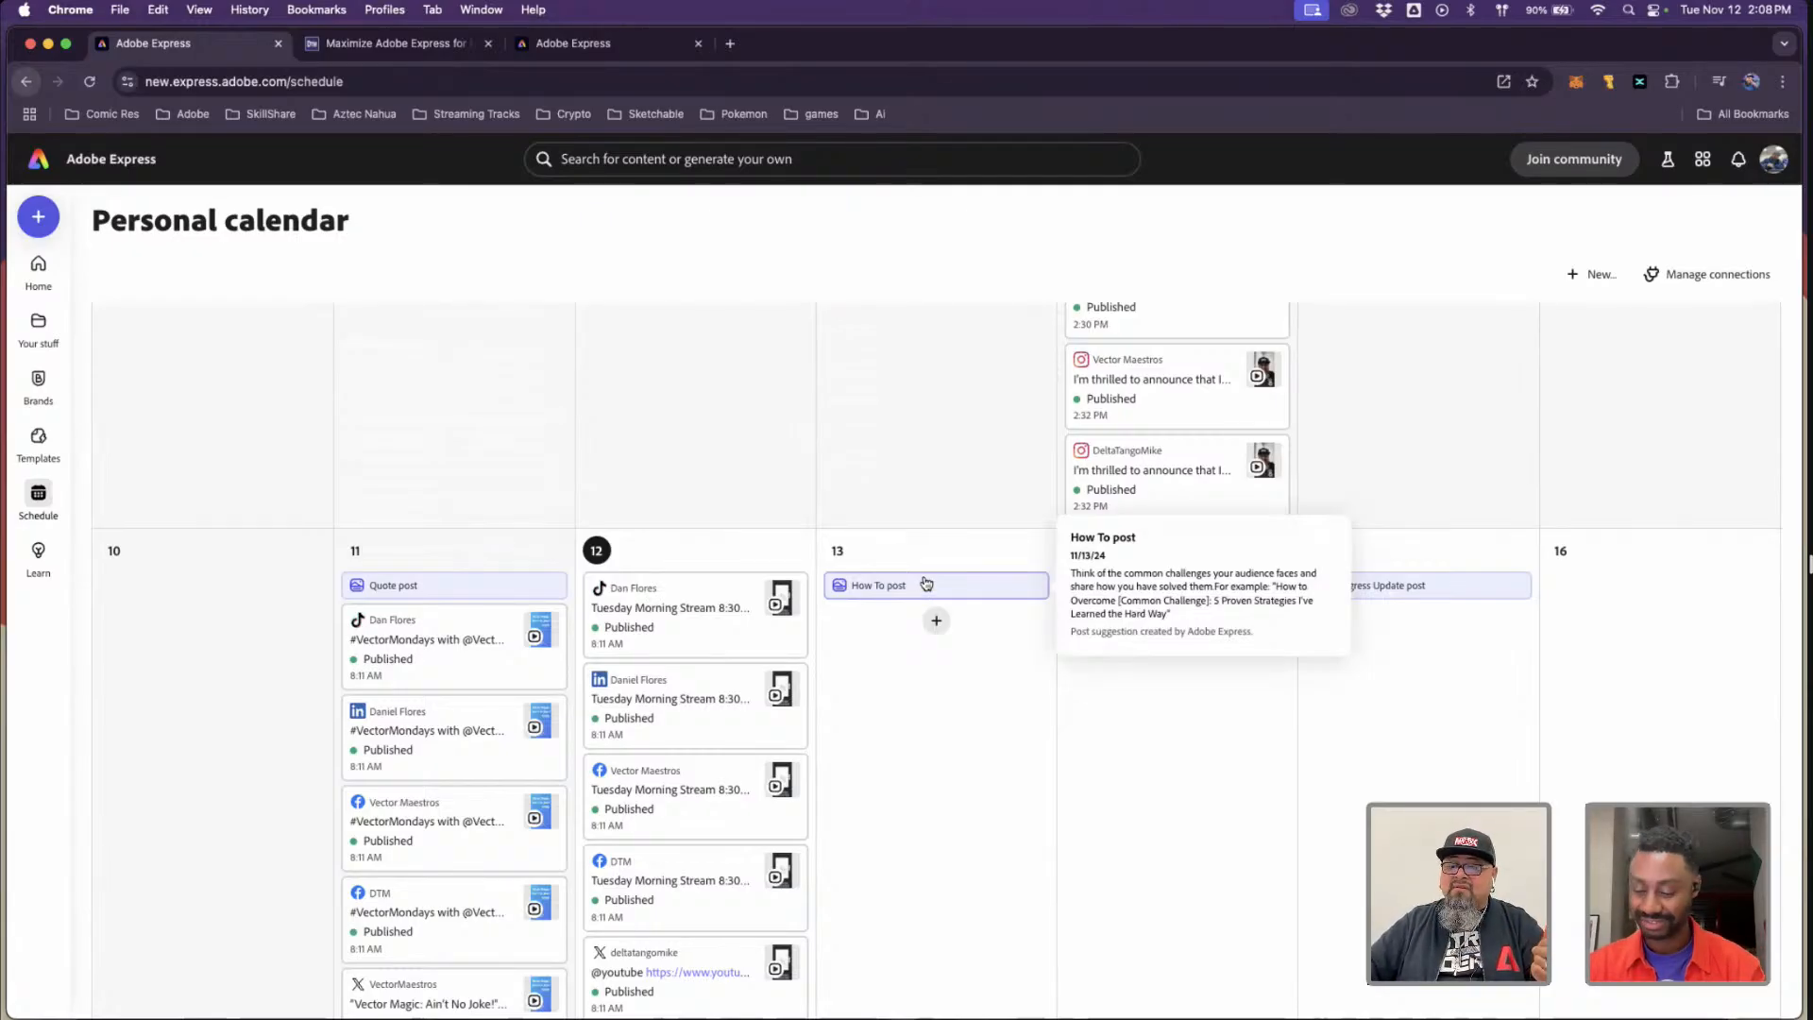
- Switch to Finder and preview the video 2024-11-12 13.41.16.mov in the Camera Uploads folder
left_click(741, 1018)
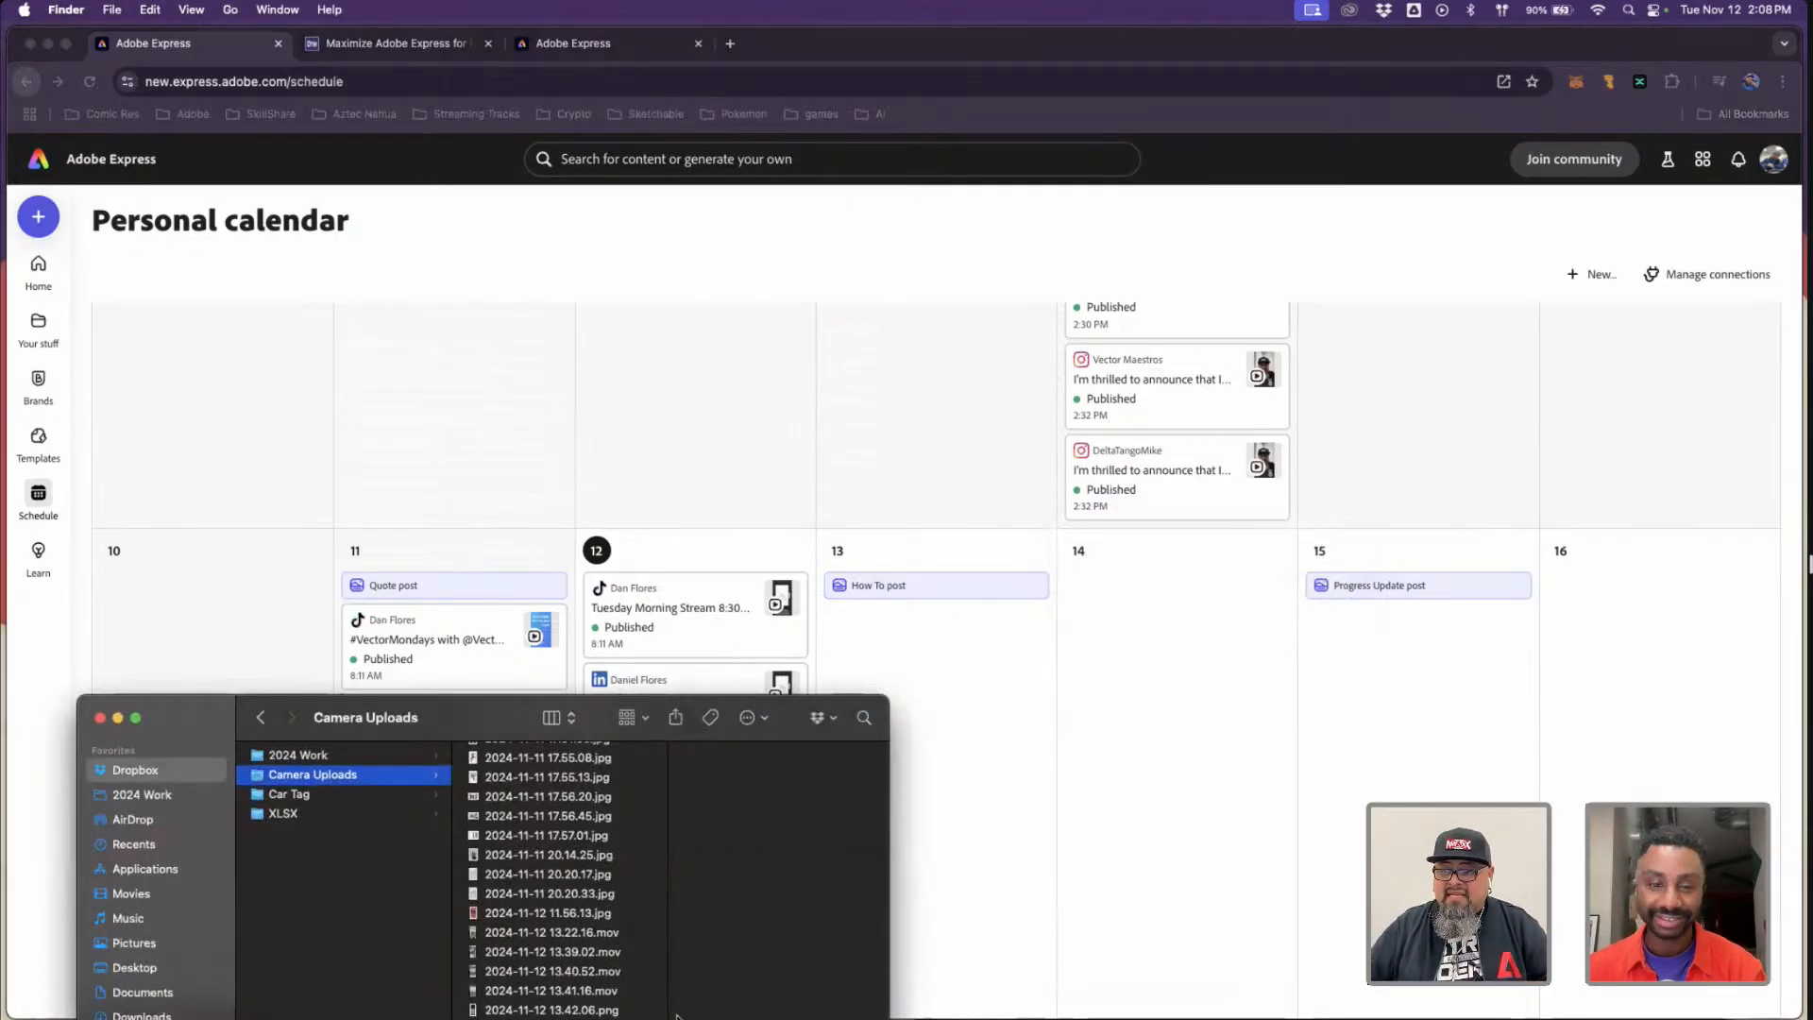
left_click(571, 1010)
left_click(567, 992)
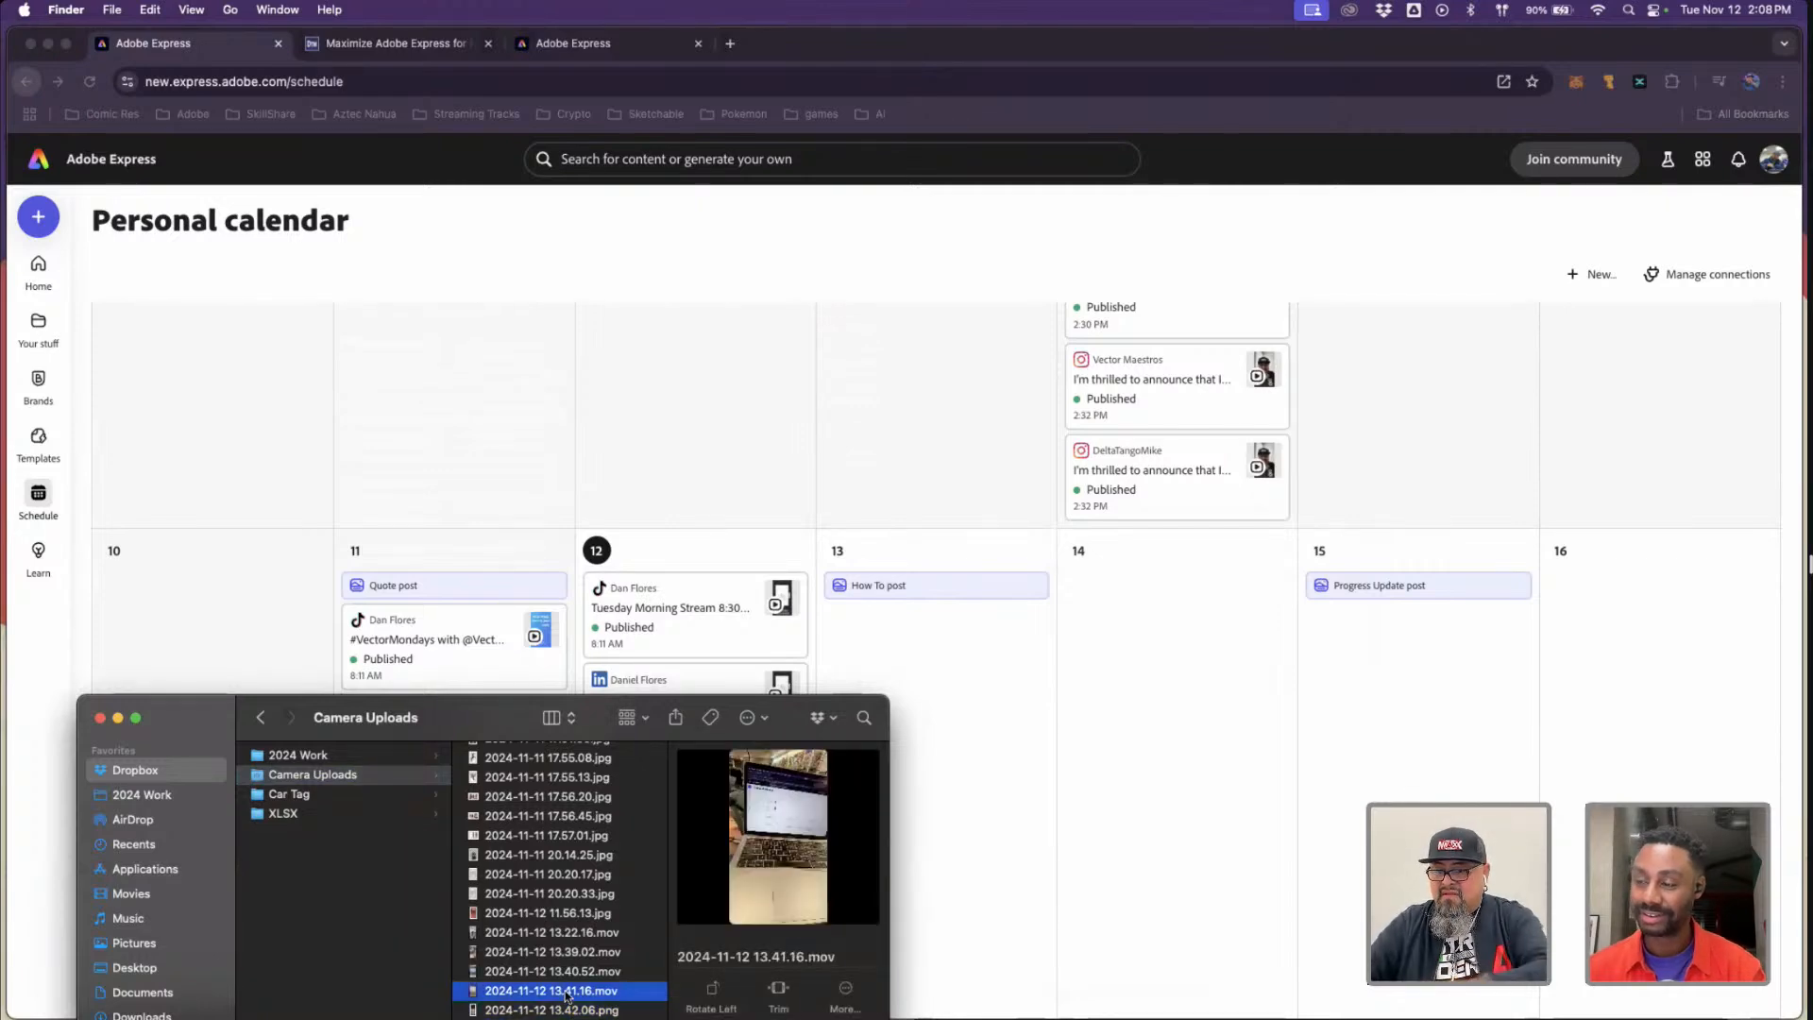
key("space")
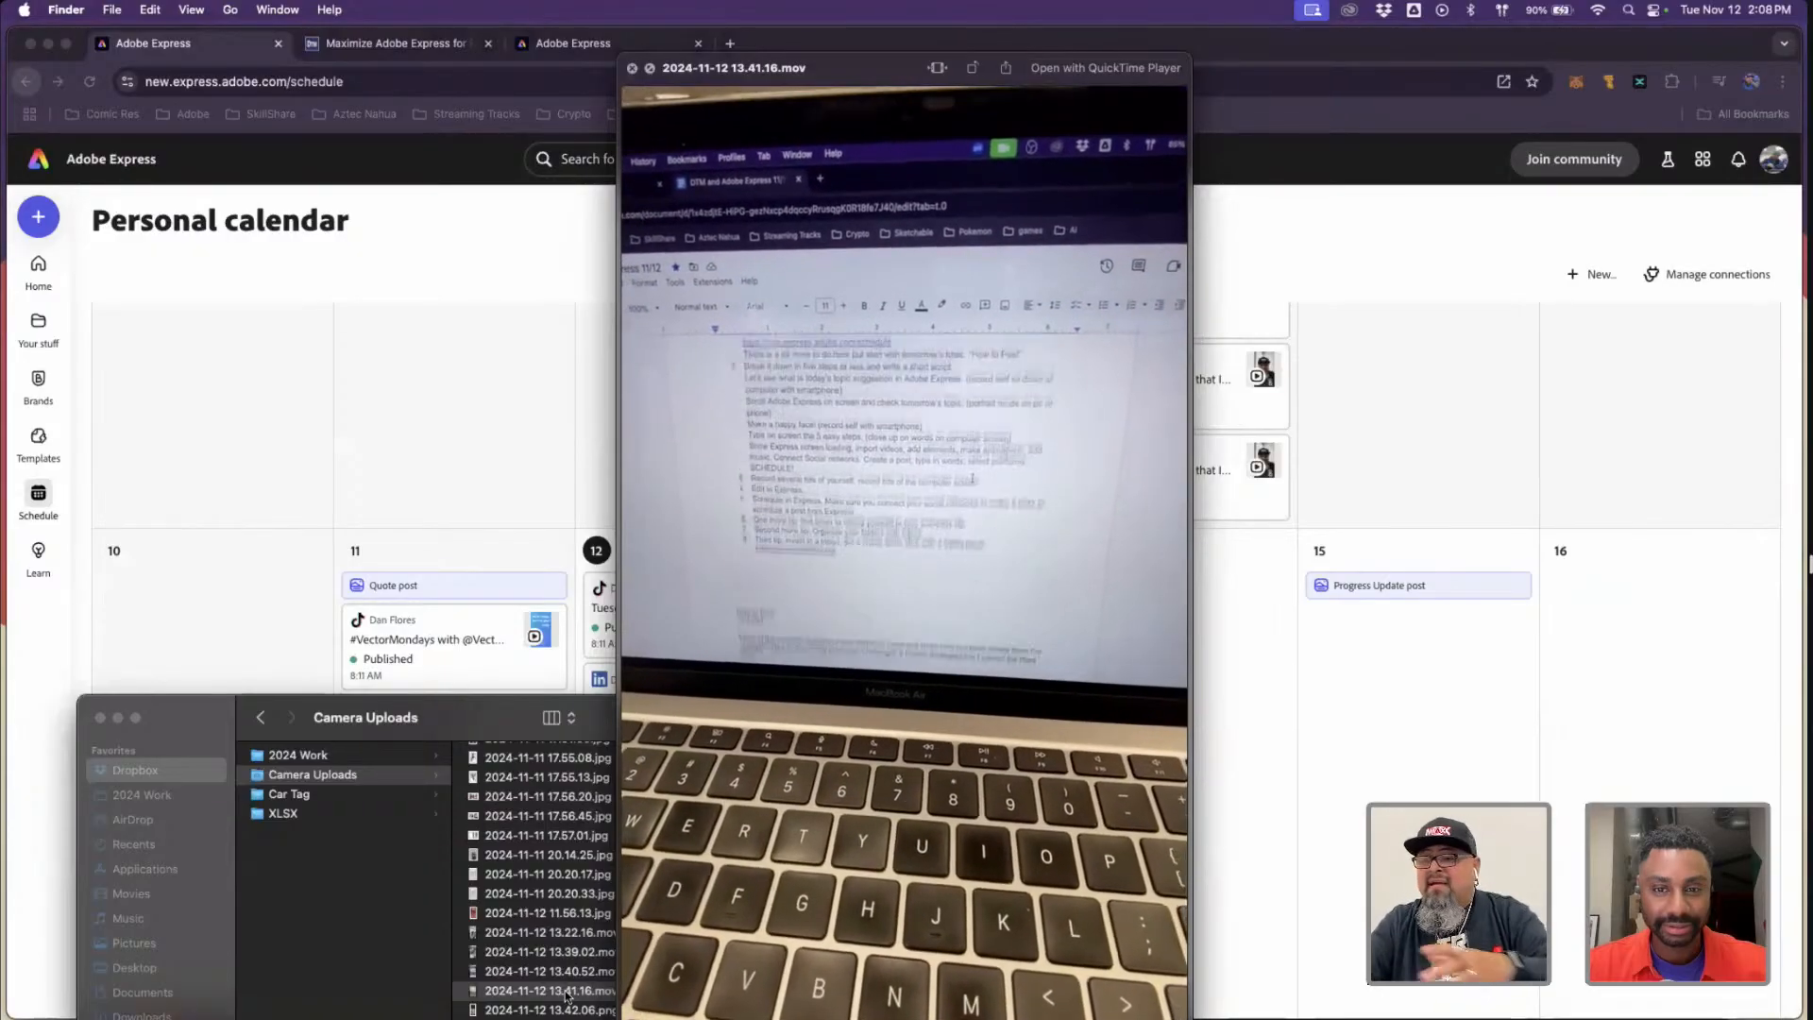
- Preview the videos 2024-11-12 13.40.52.mov and 2024-11-12 13.39.02.mov in the Camera Uploads folder and close the preview
key("Up")
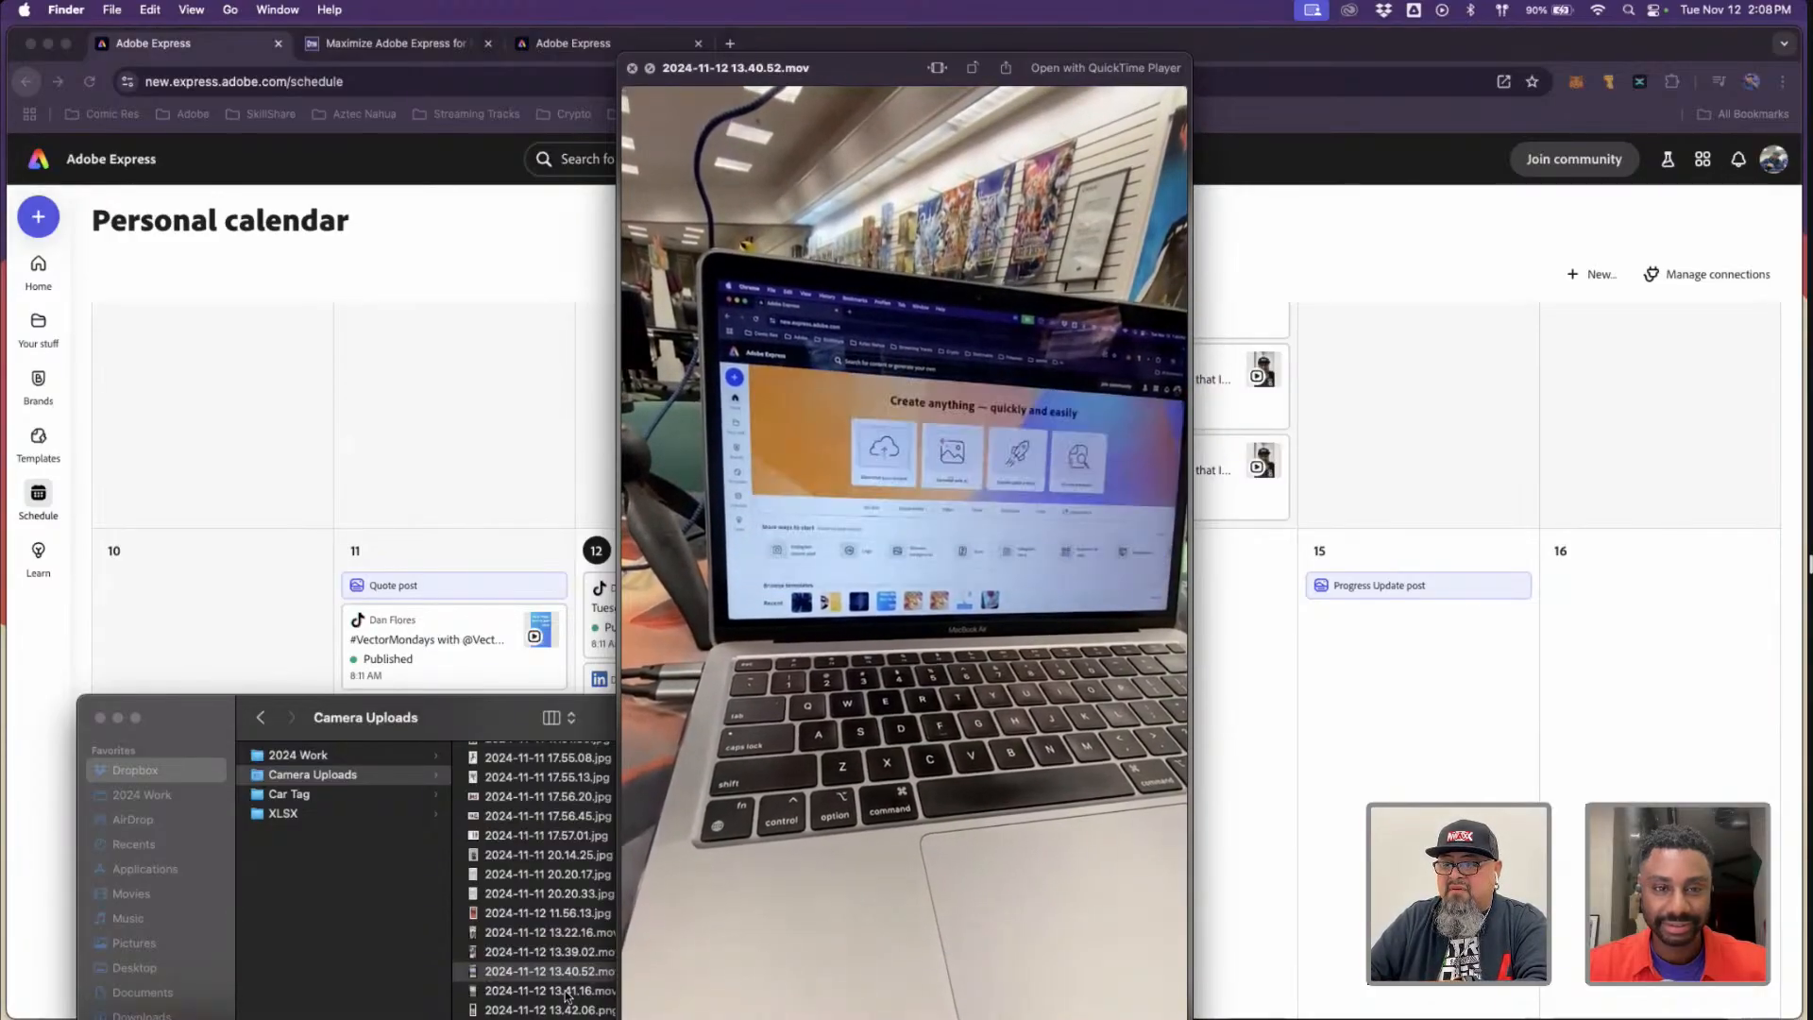
key("Up")
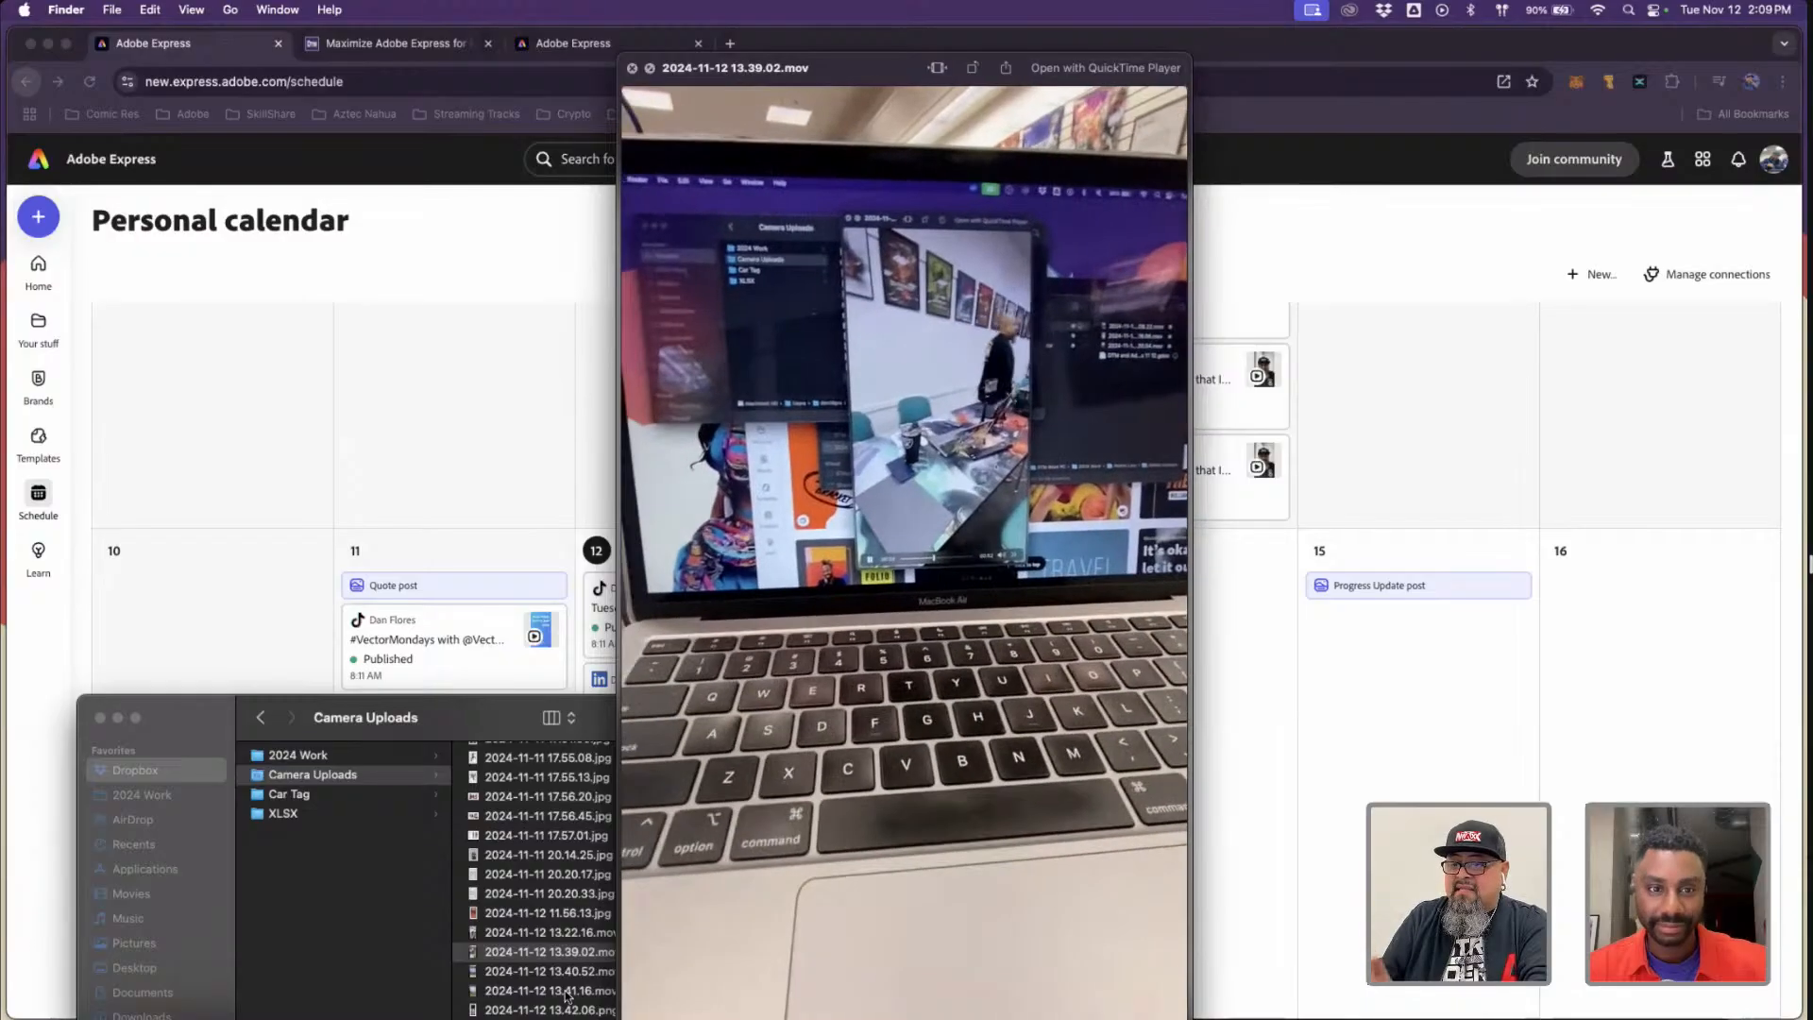
key("space")
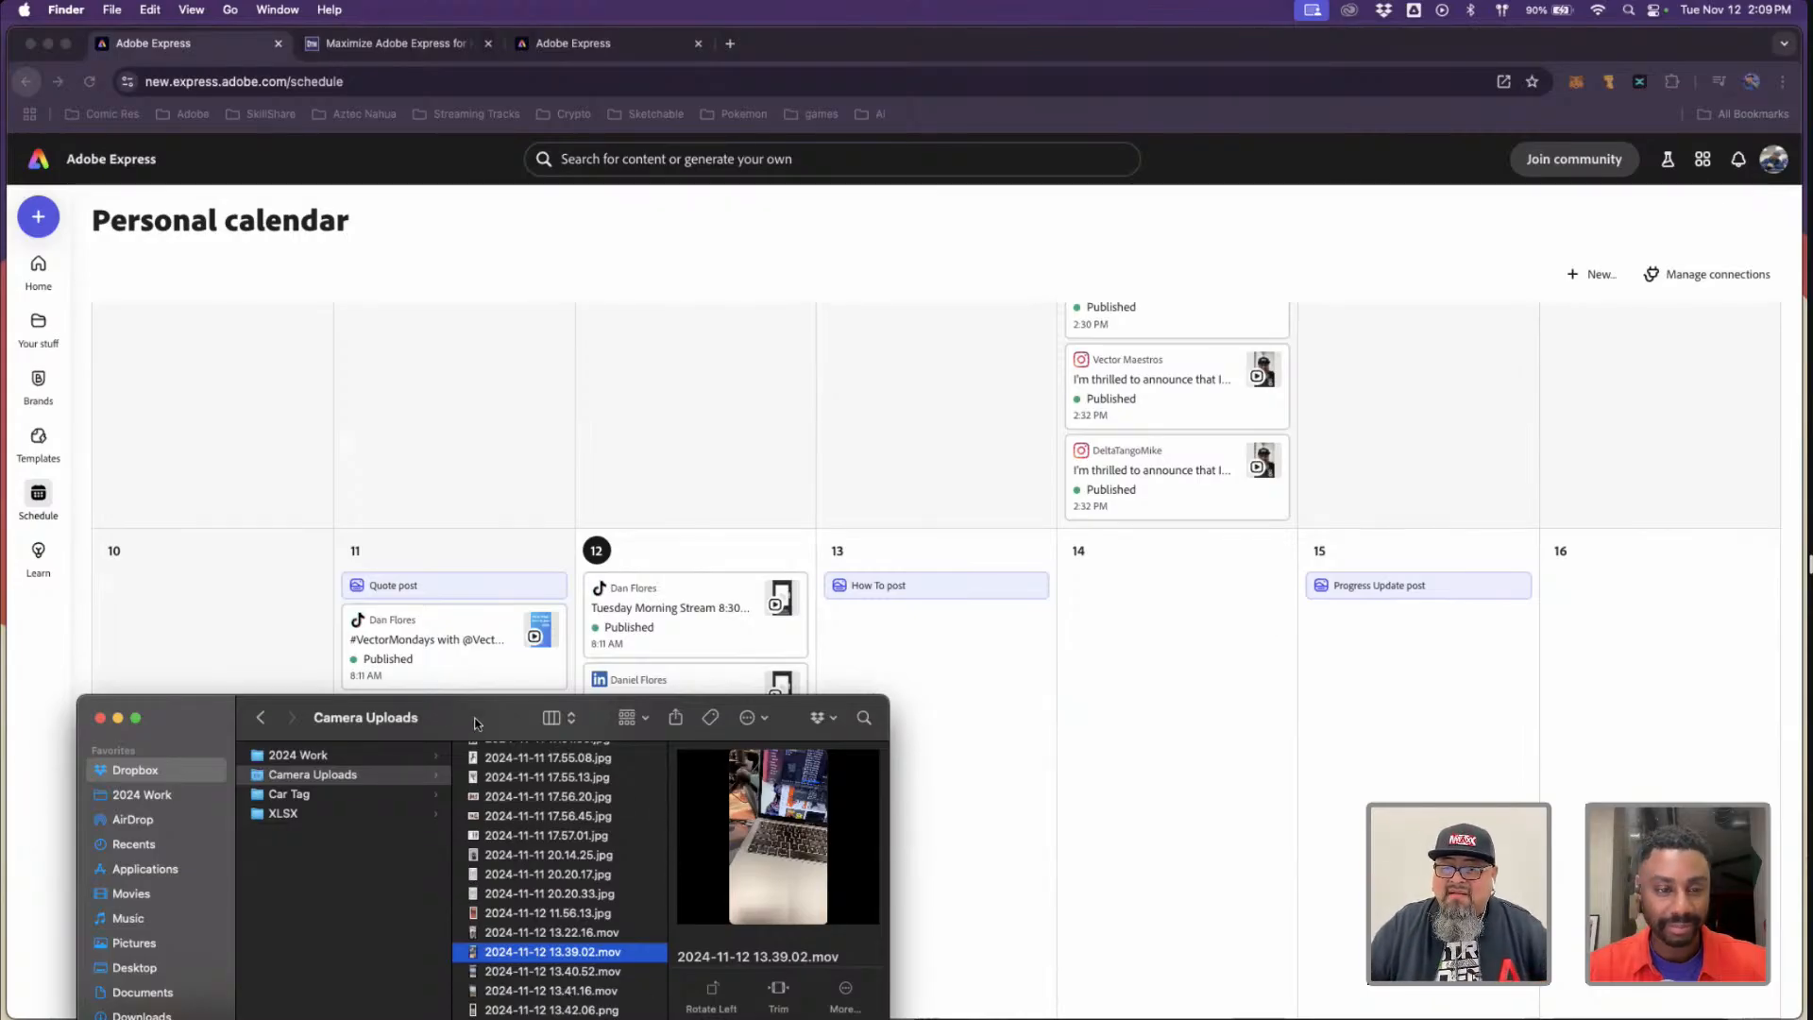
- Move the files from 2024-11-12 13.22.16.mov through 2024-11-12 13.42.06.png out of Camera Uploads into the Adobe Express folder
left_click_drag(442, 701, 509, 372)
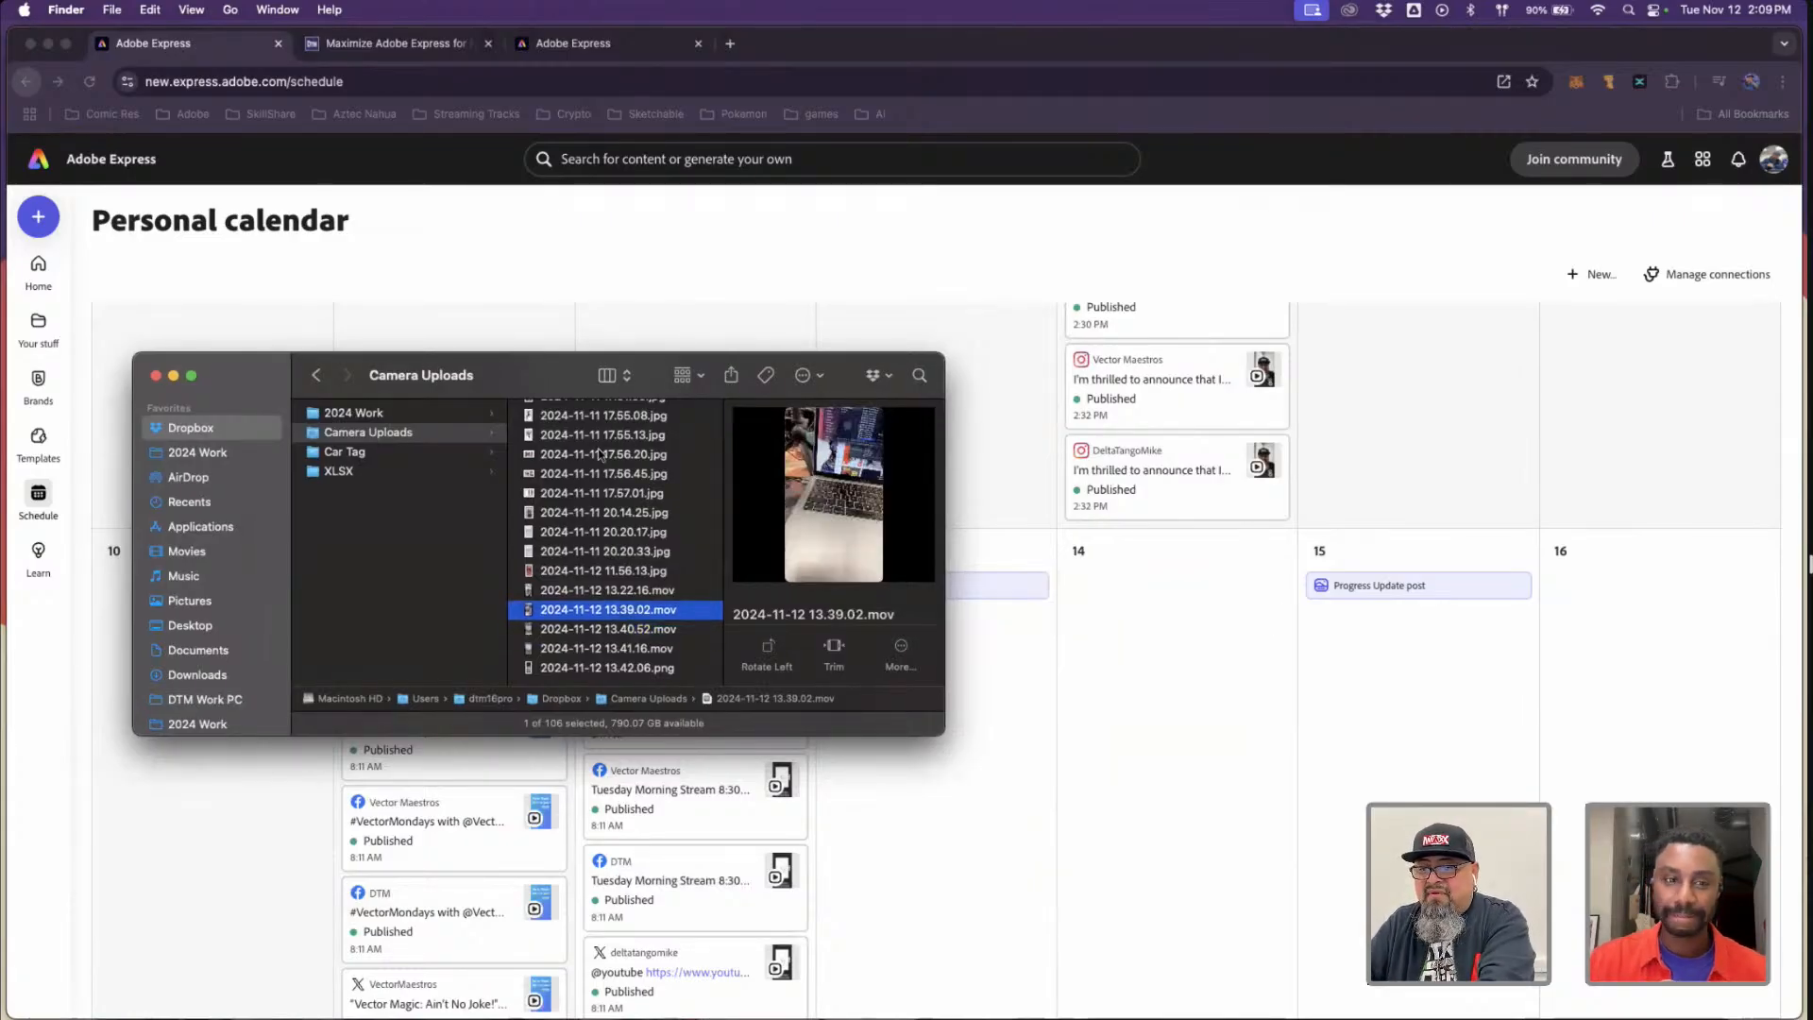
key("Up")
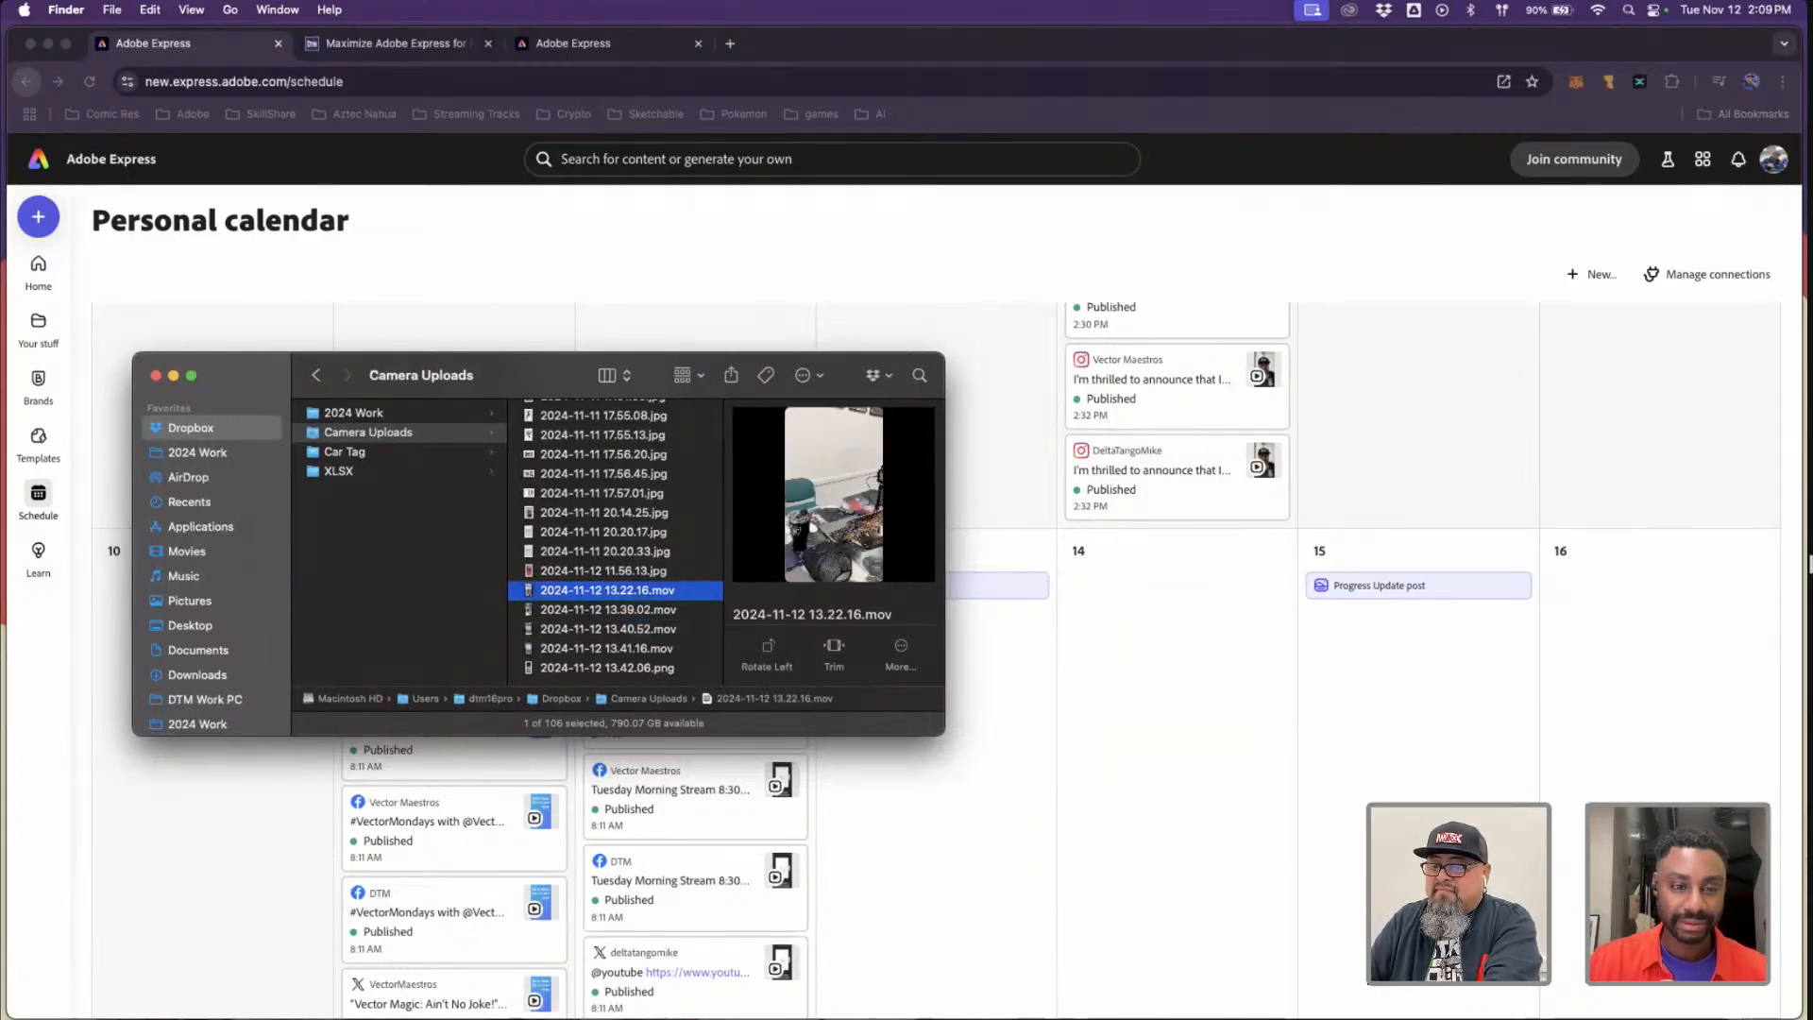
left_click_drag(1037, 718, 935, 112)
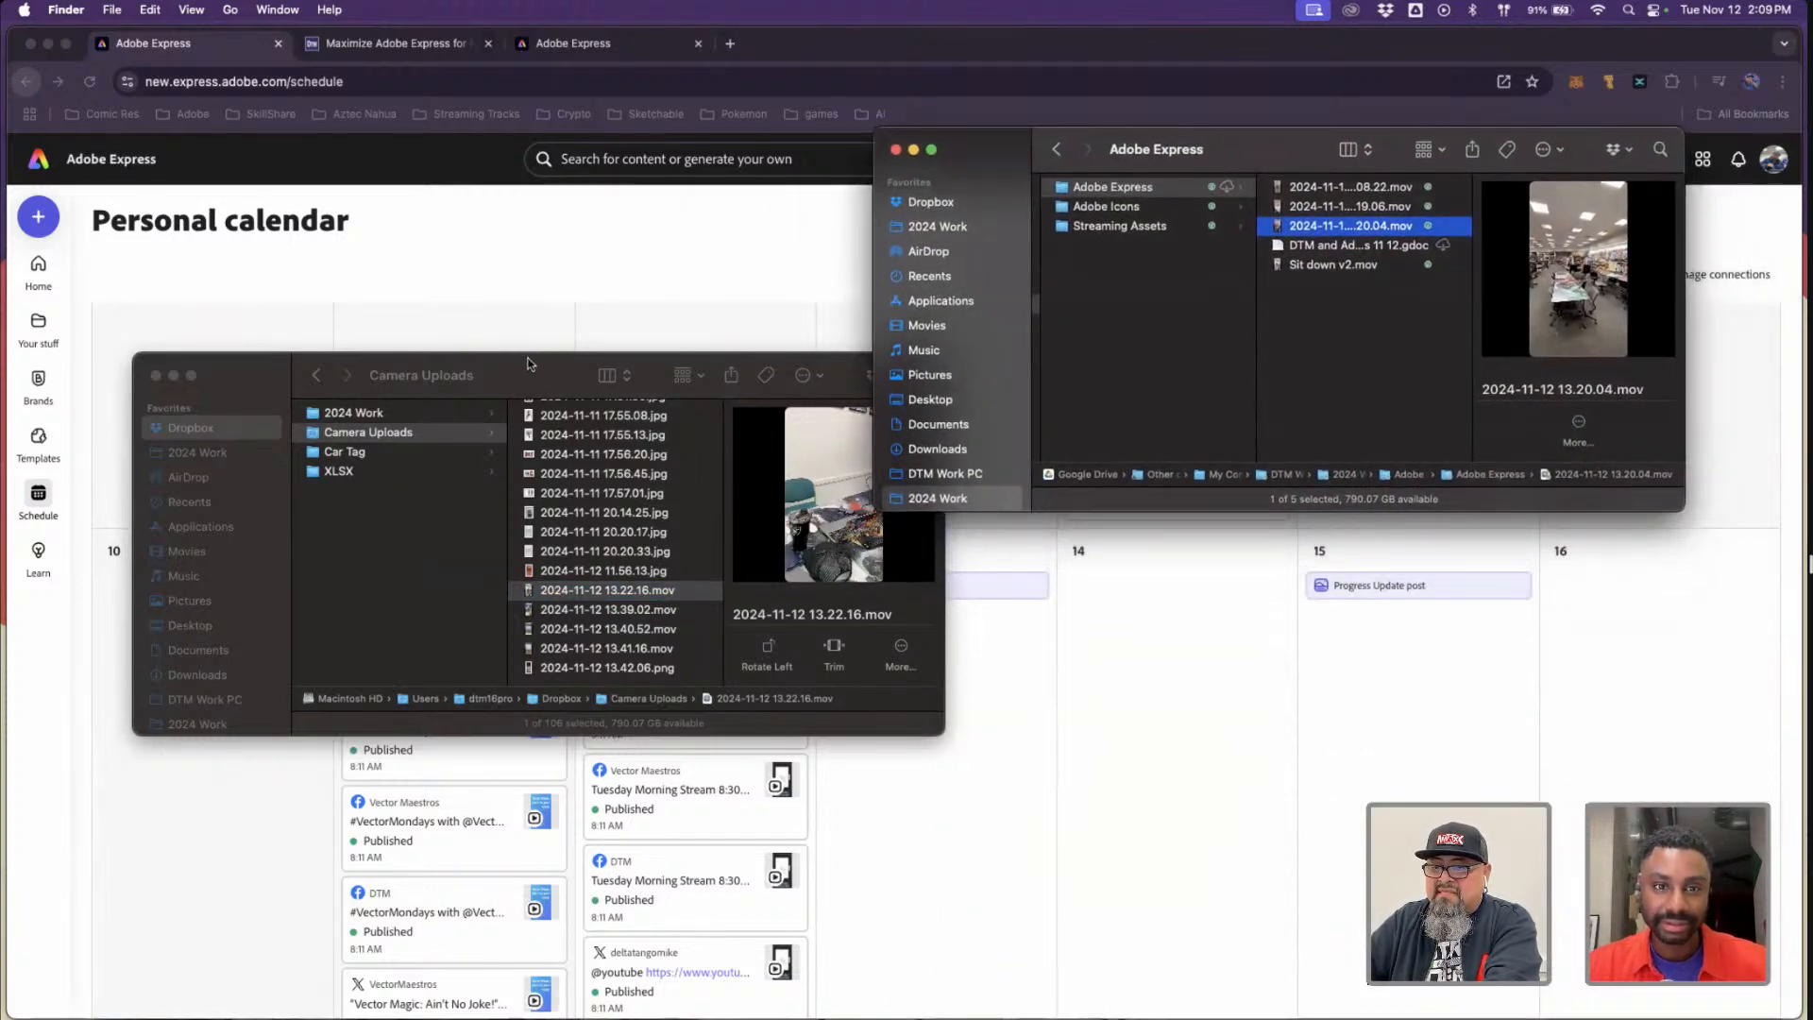
left_click_drag(527, 363, 534, 364)
key("Down")
key("Down")
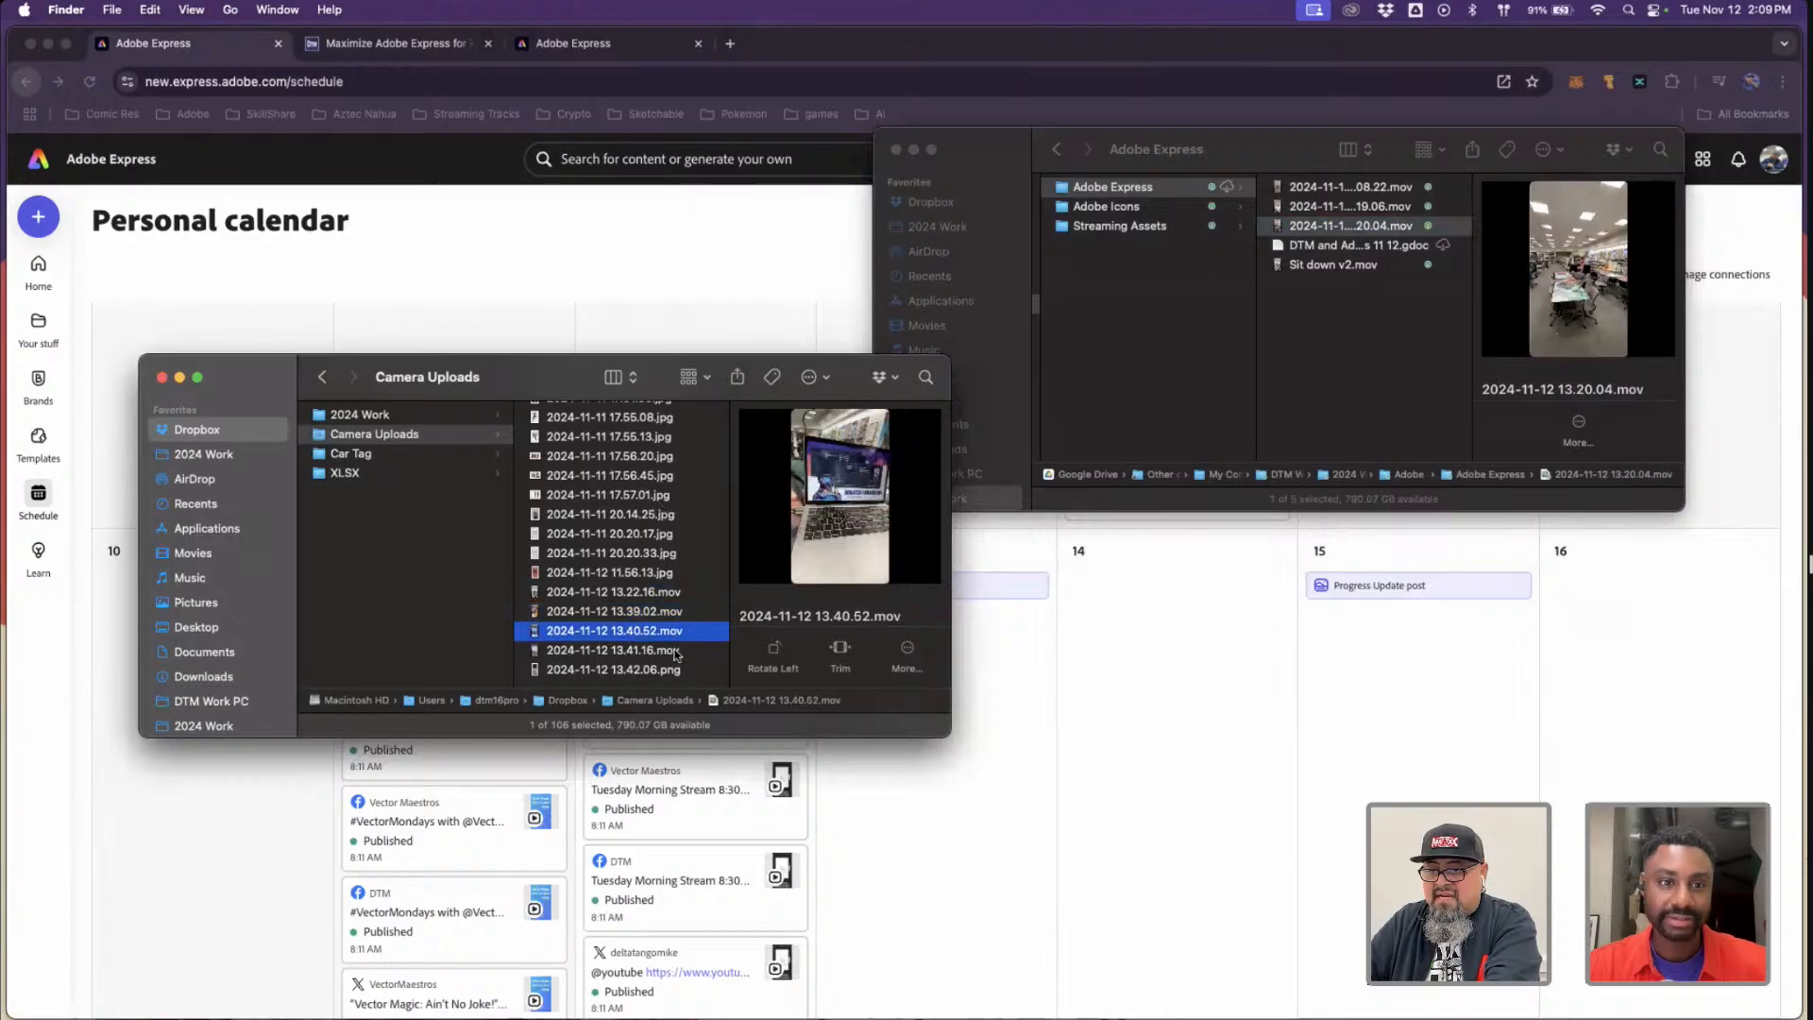
key("Down")
key("Down")
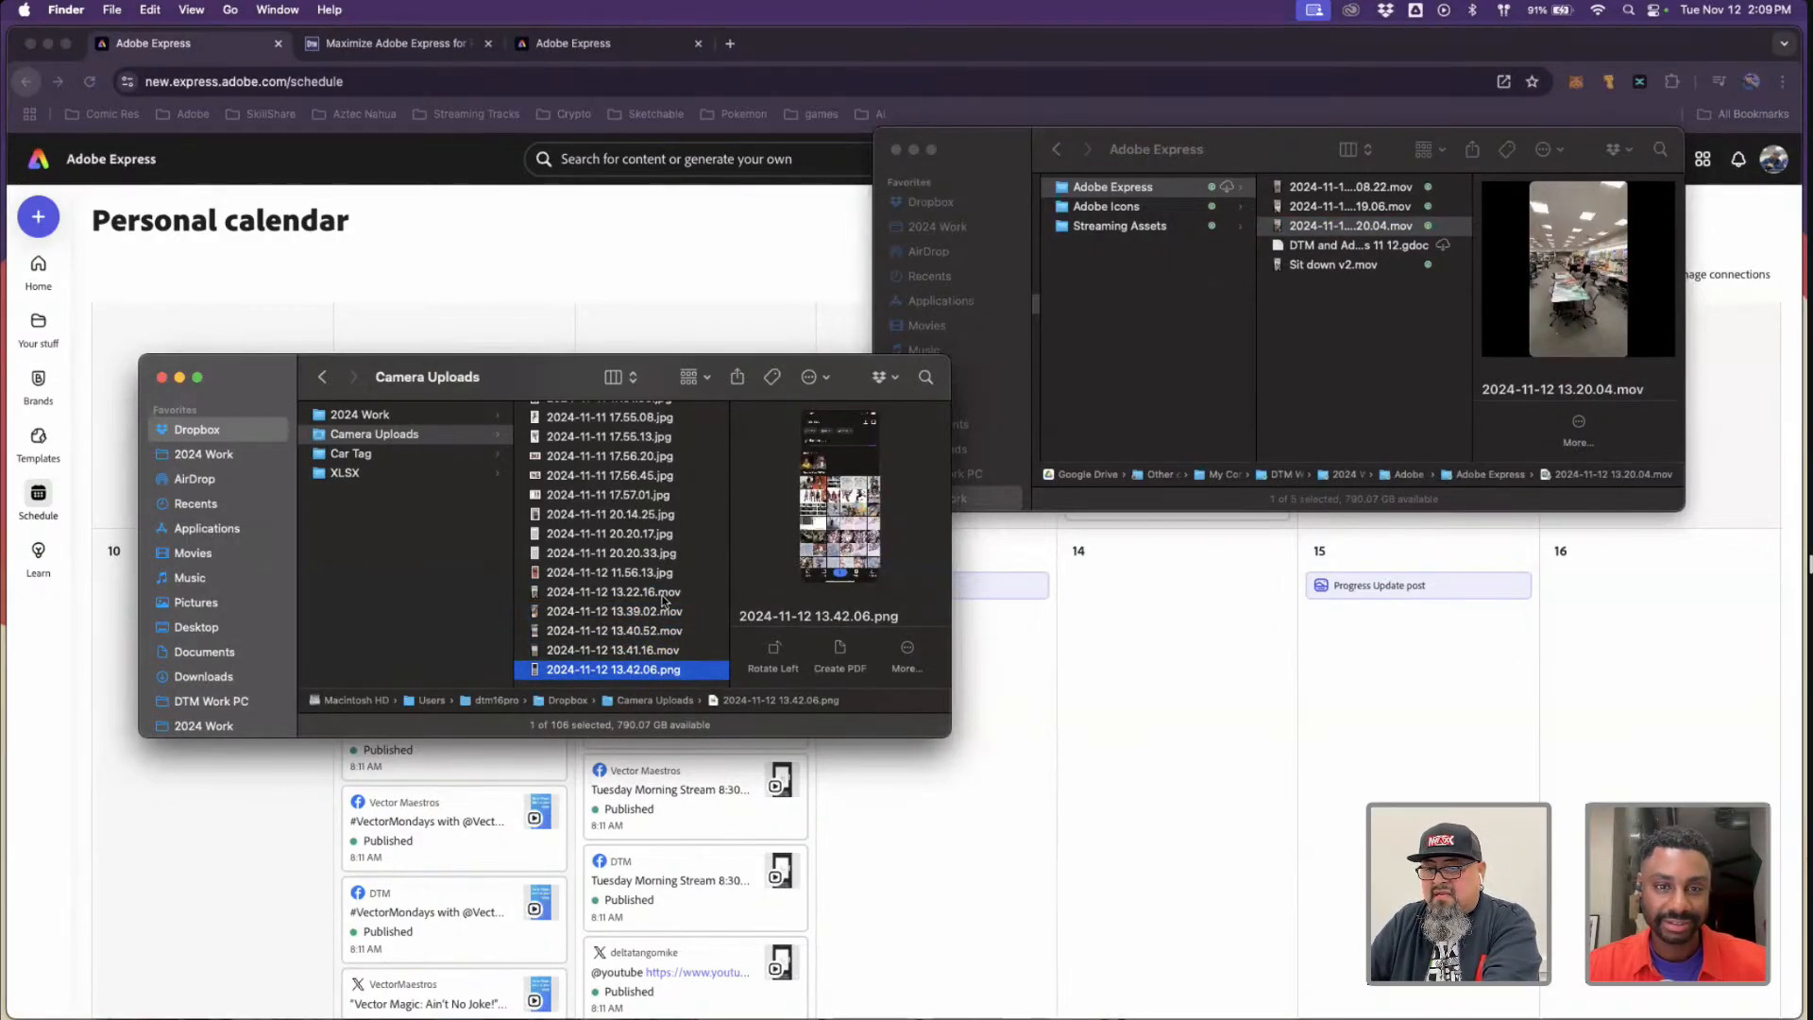
left_click(664, 592, "shift")
left_click_drag(664, 591, 1356, 368)
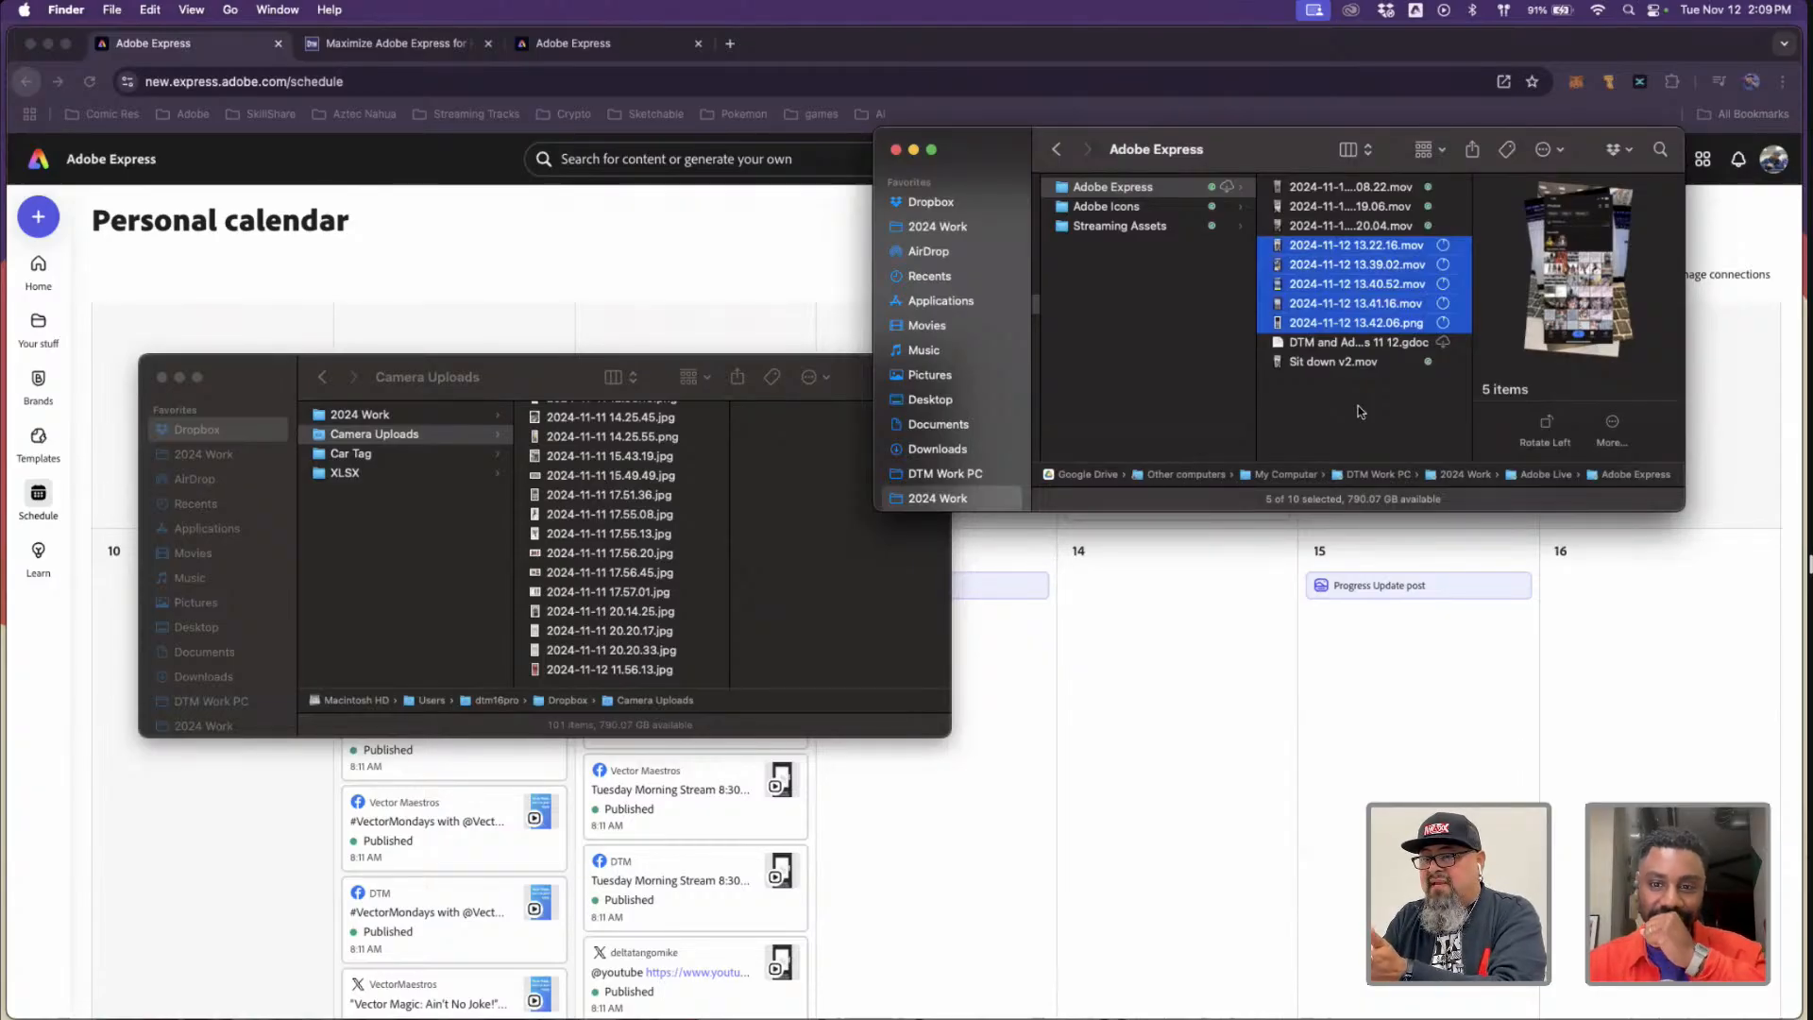
- Leave the Camera Uploads folder and close the Dropbox Finder window
left_click(430, 545)
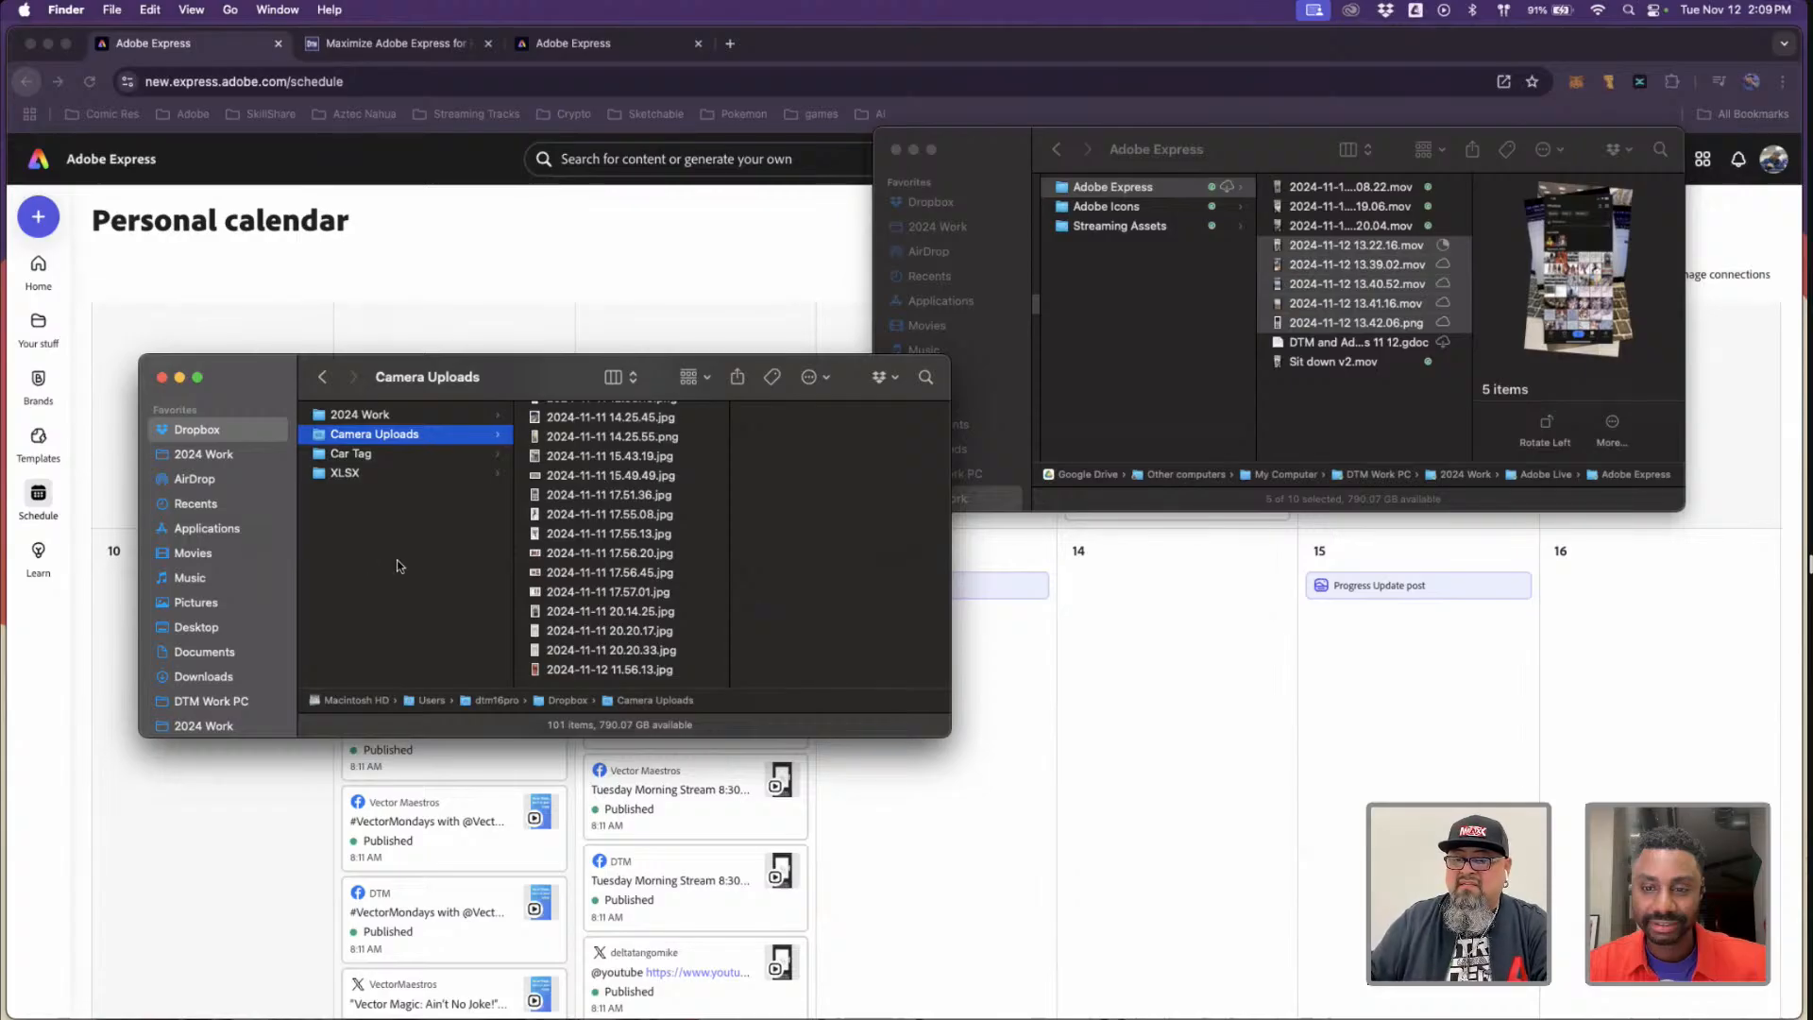
left_click(402, 566)
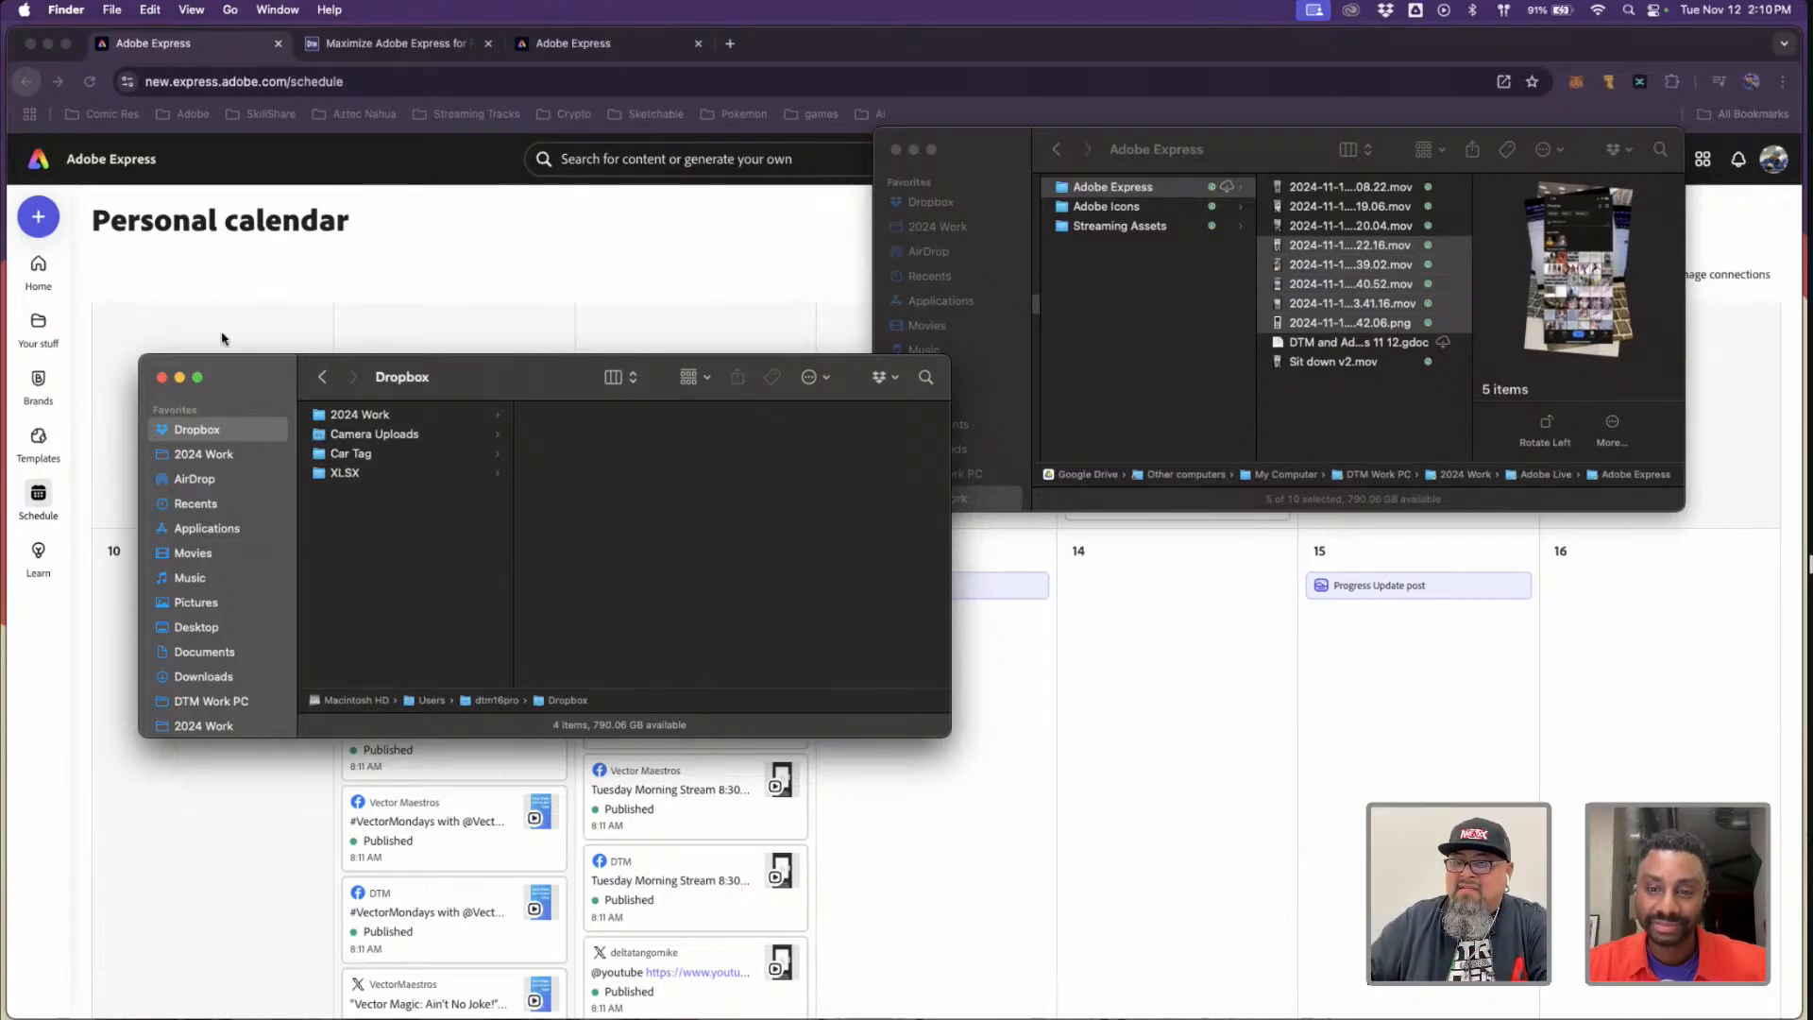
left_click(162, 380)
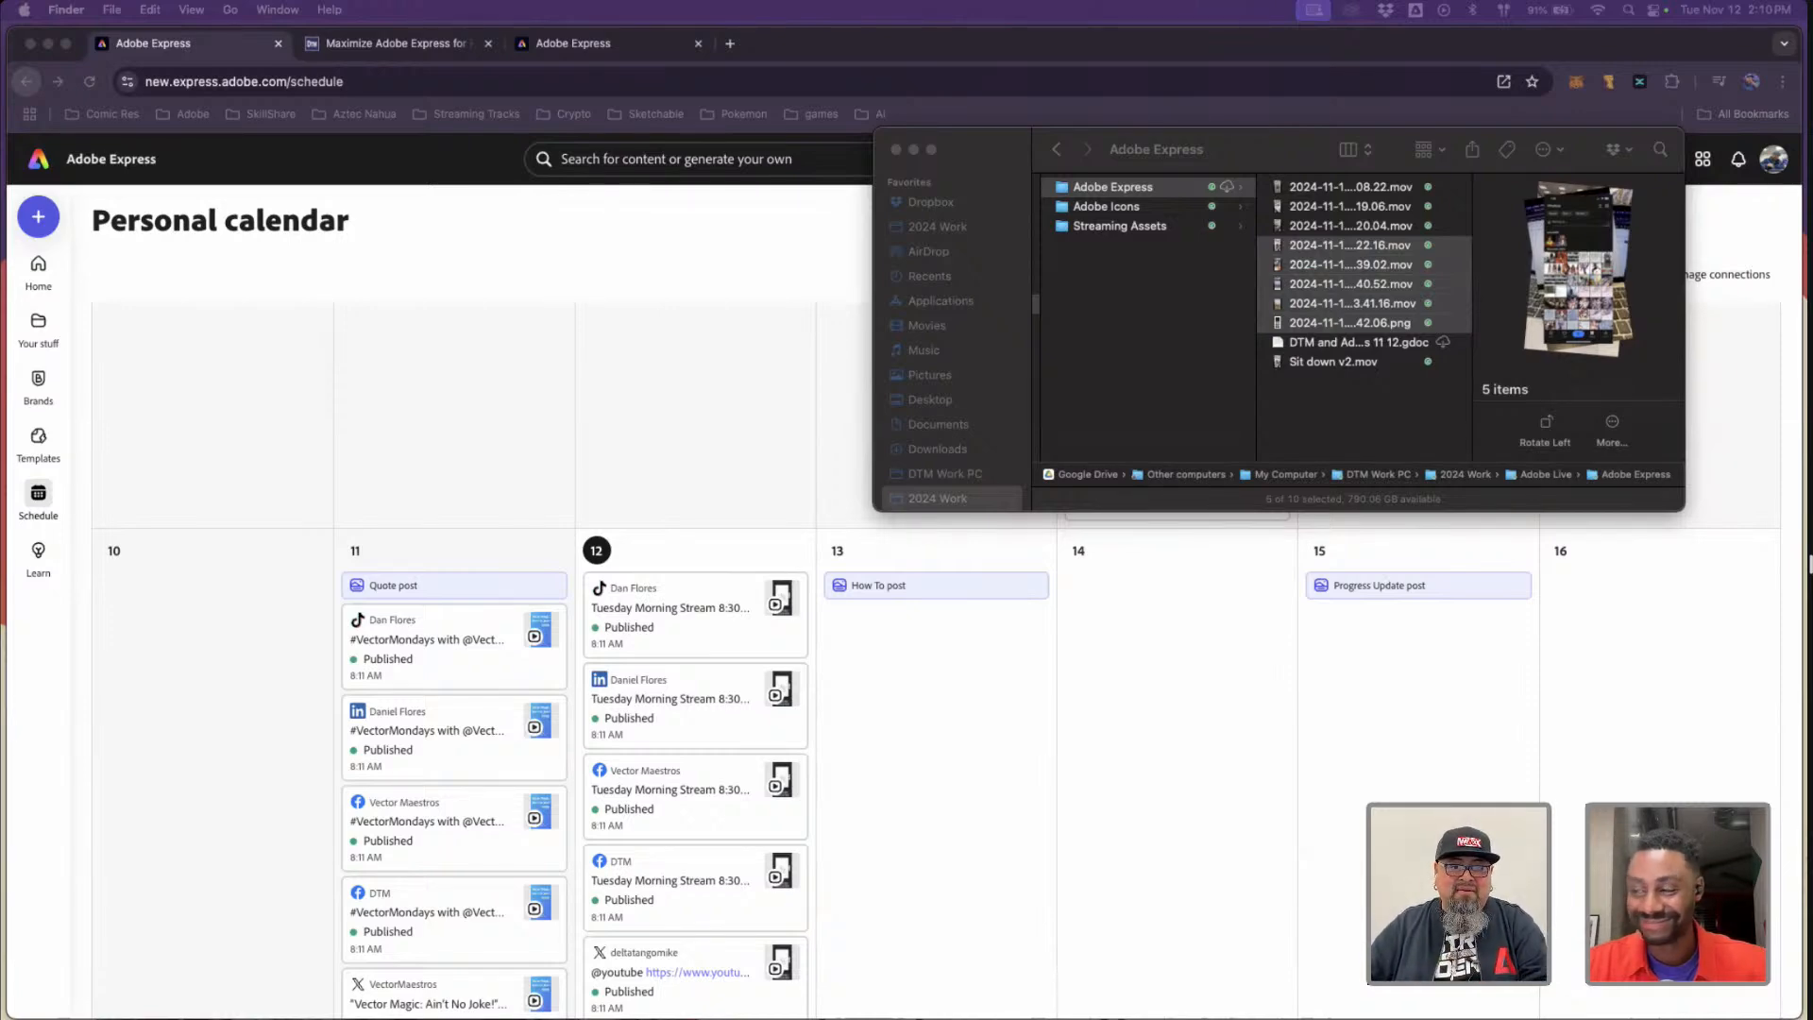
- Switch to the Google Docs document DTM and Adobe Express 11/12 and read its outline for producing a reel
left_click_drag(0, 217, 1111, 76)
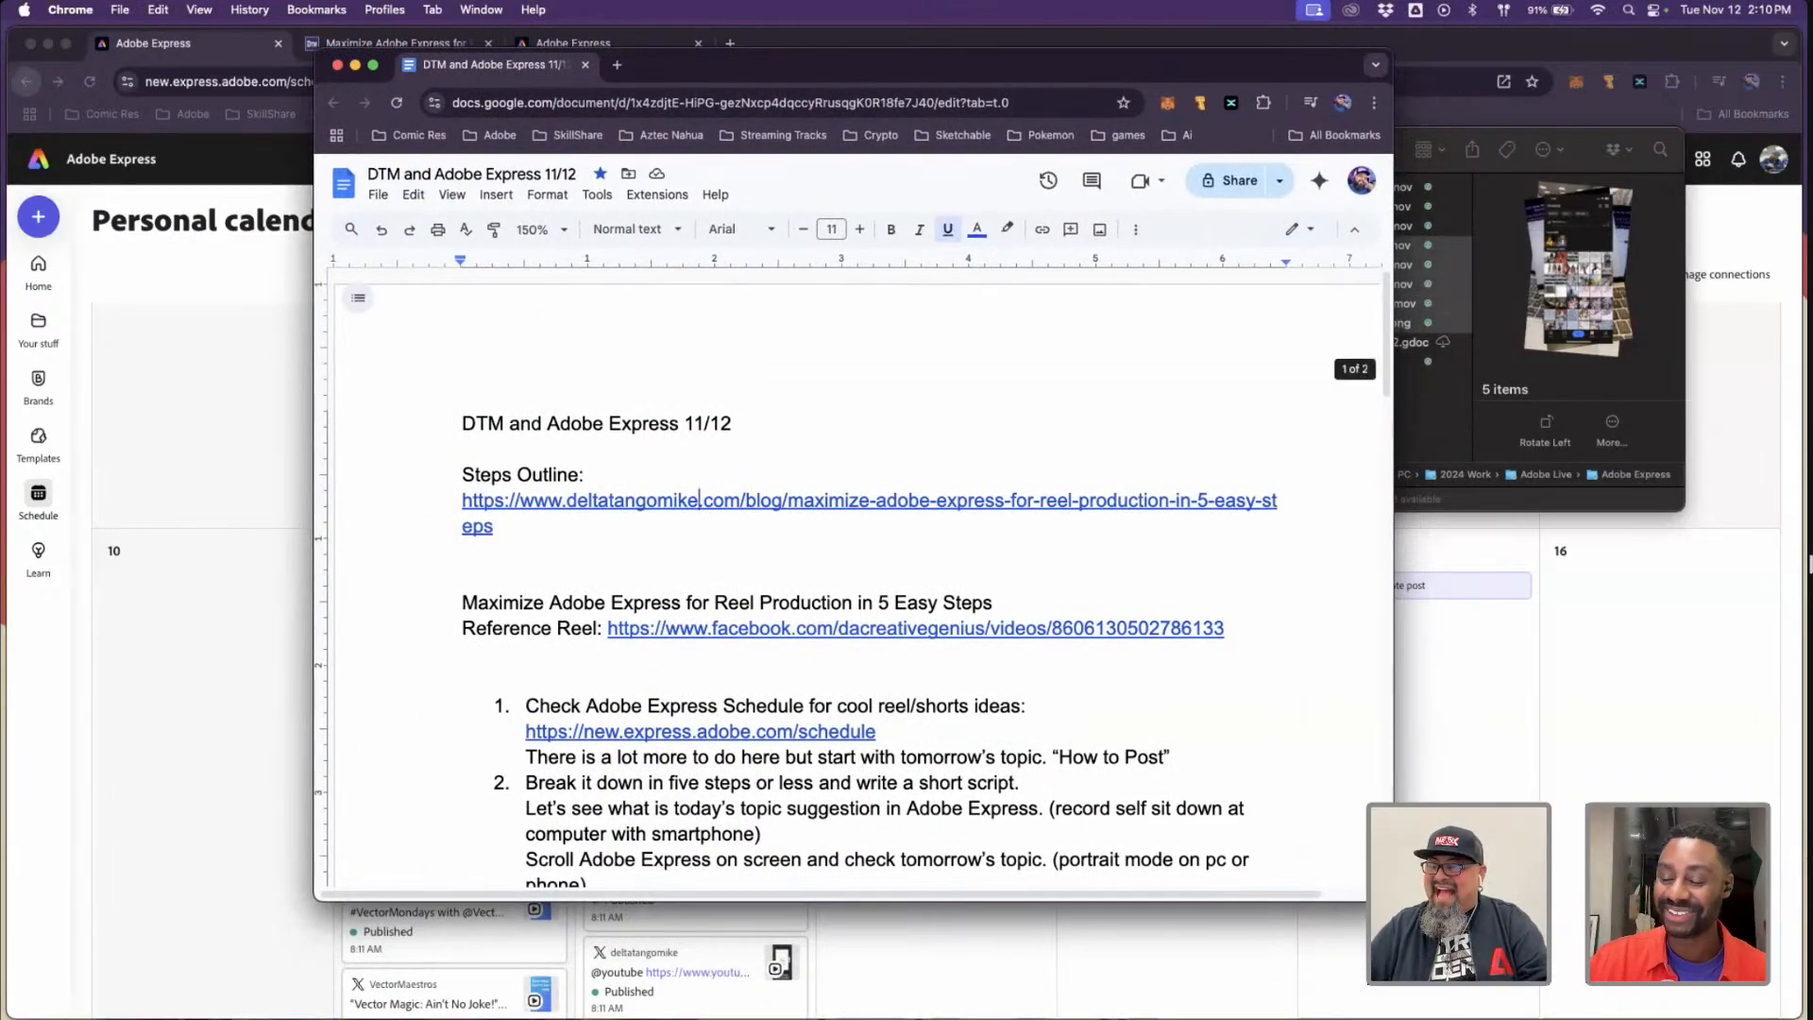
left_click_drag(1394, 901, 1621, 1018)
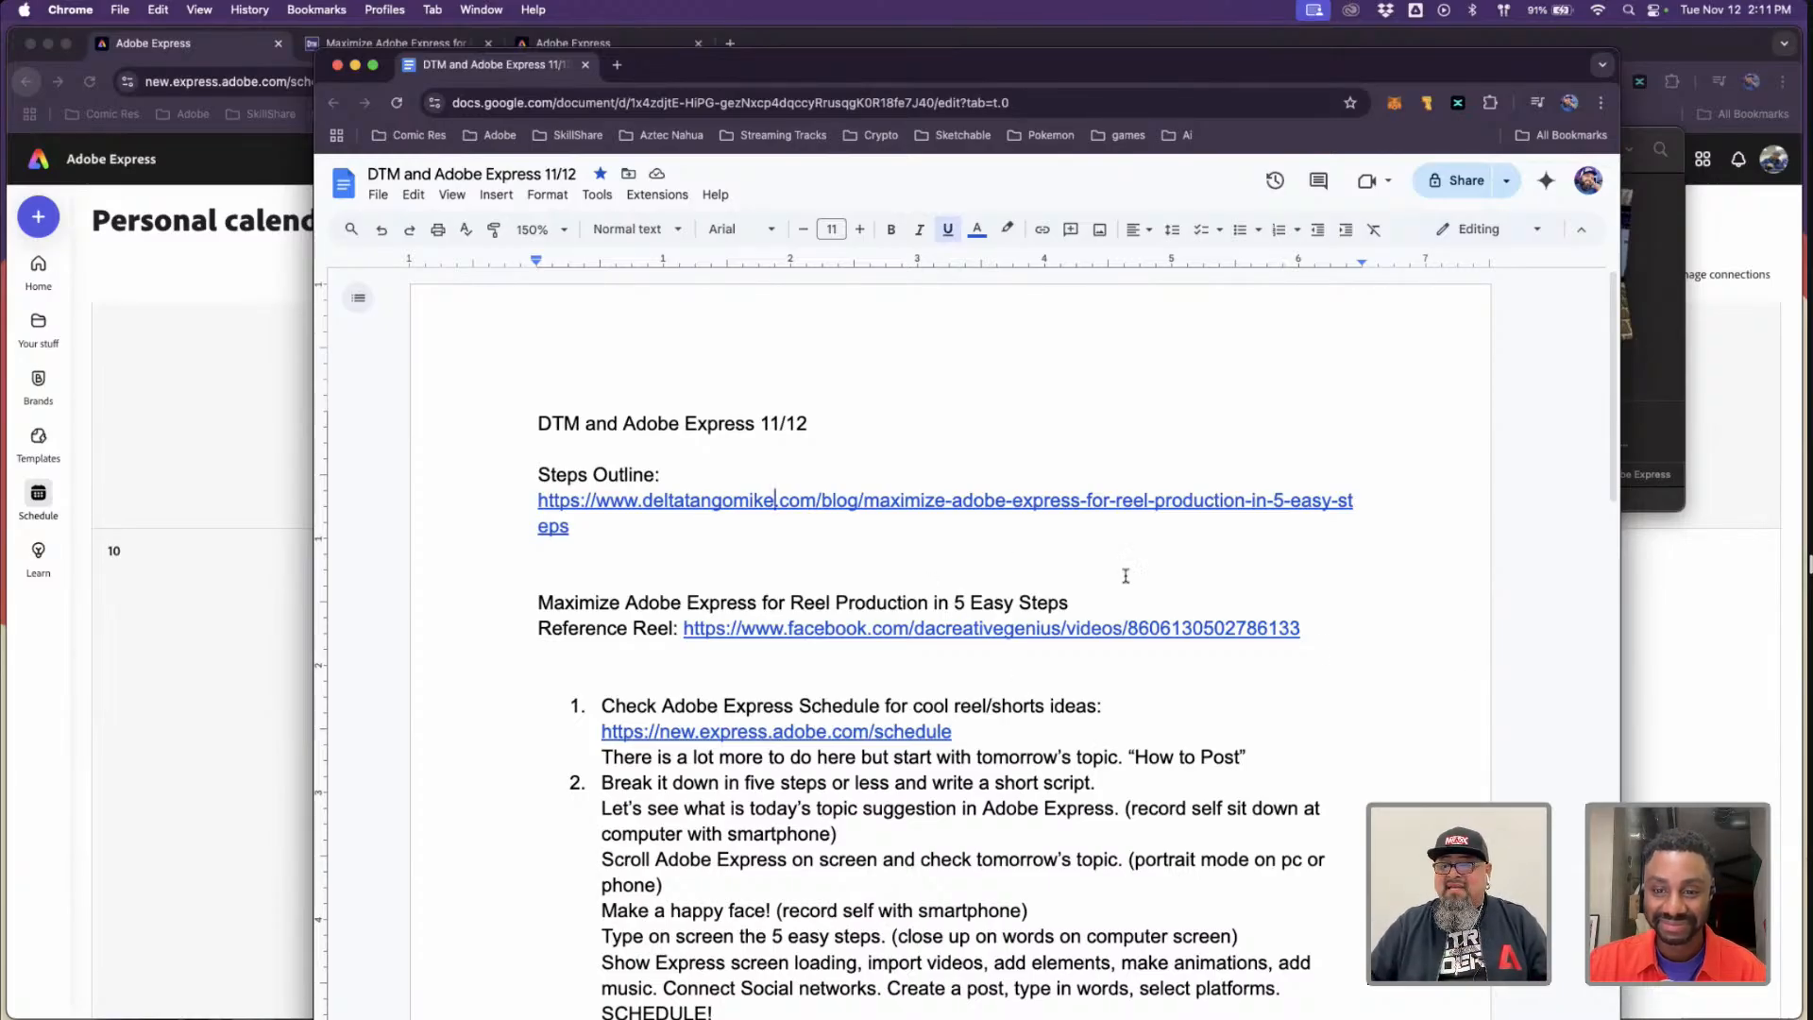
scroll(1107, 775, "down", 3)
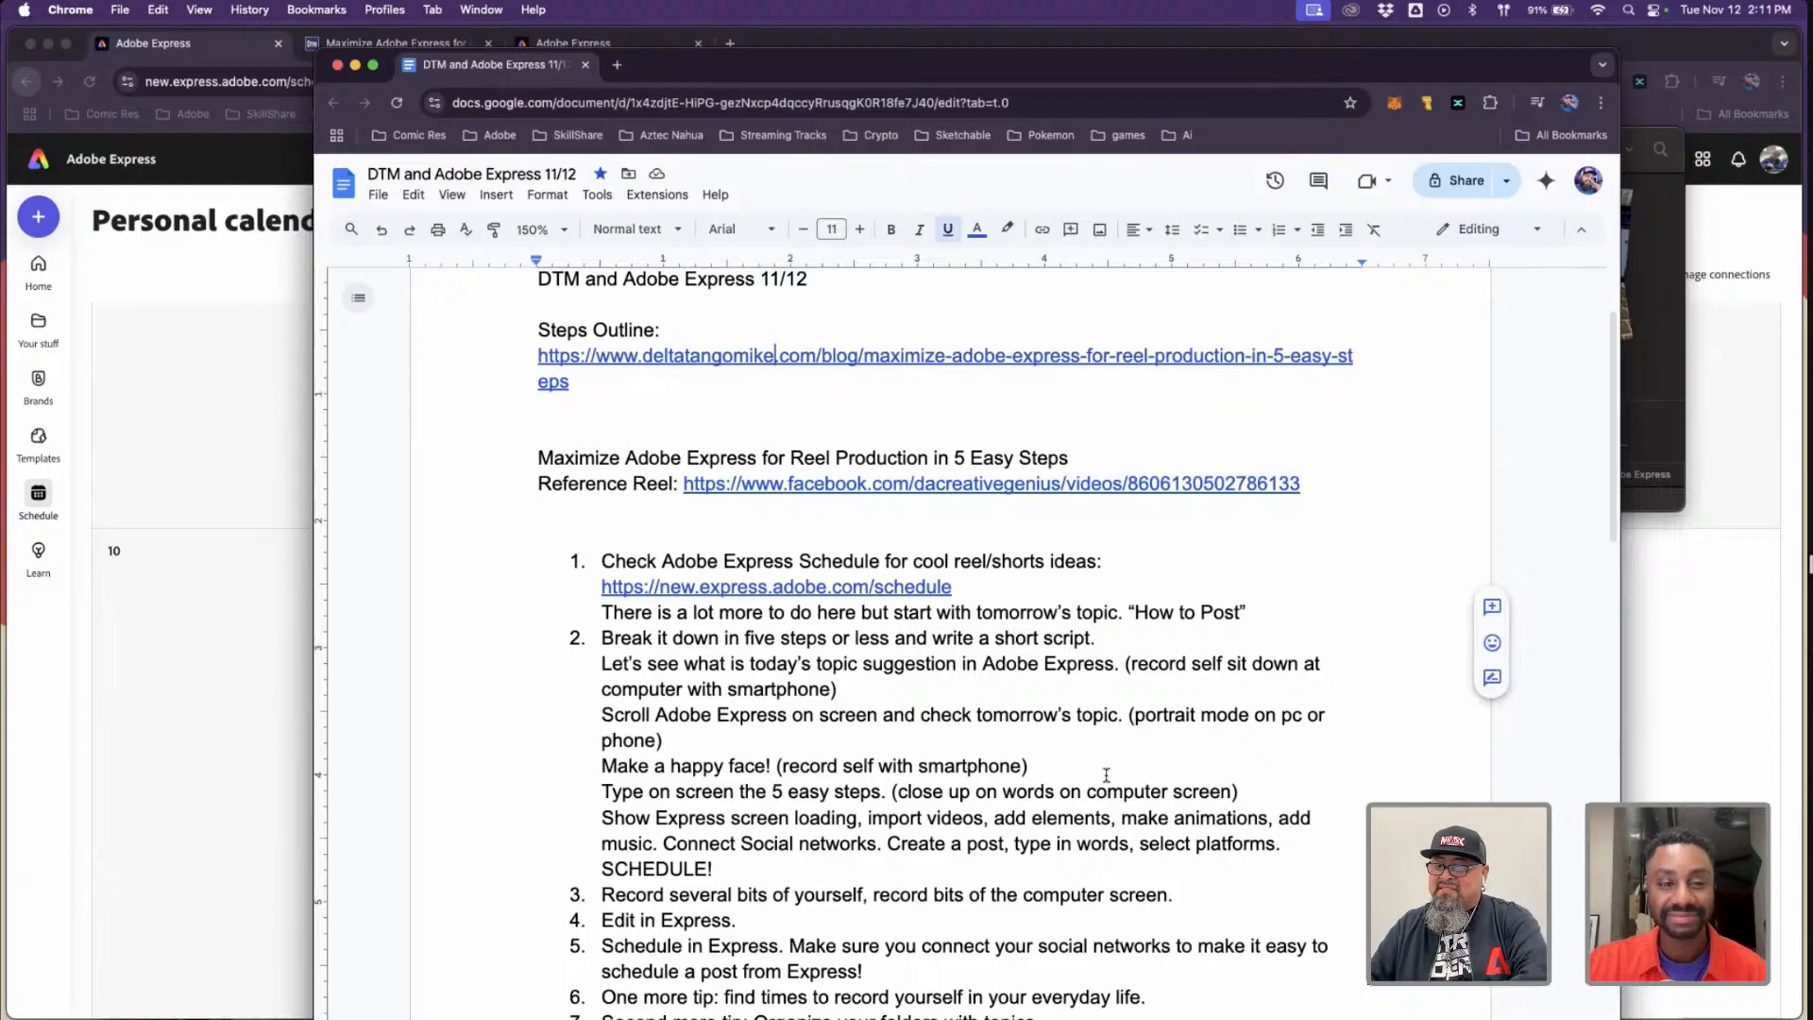
scroll(1107, 774, "down", 3)
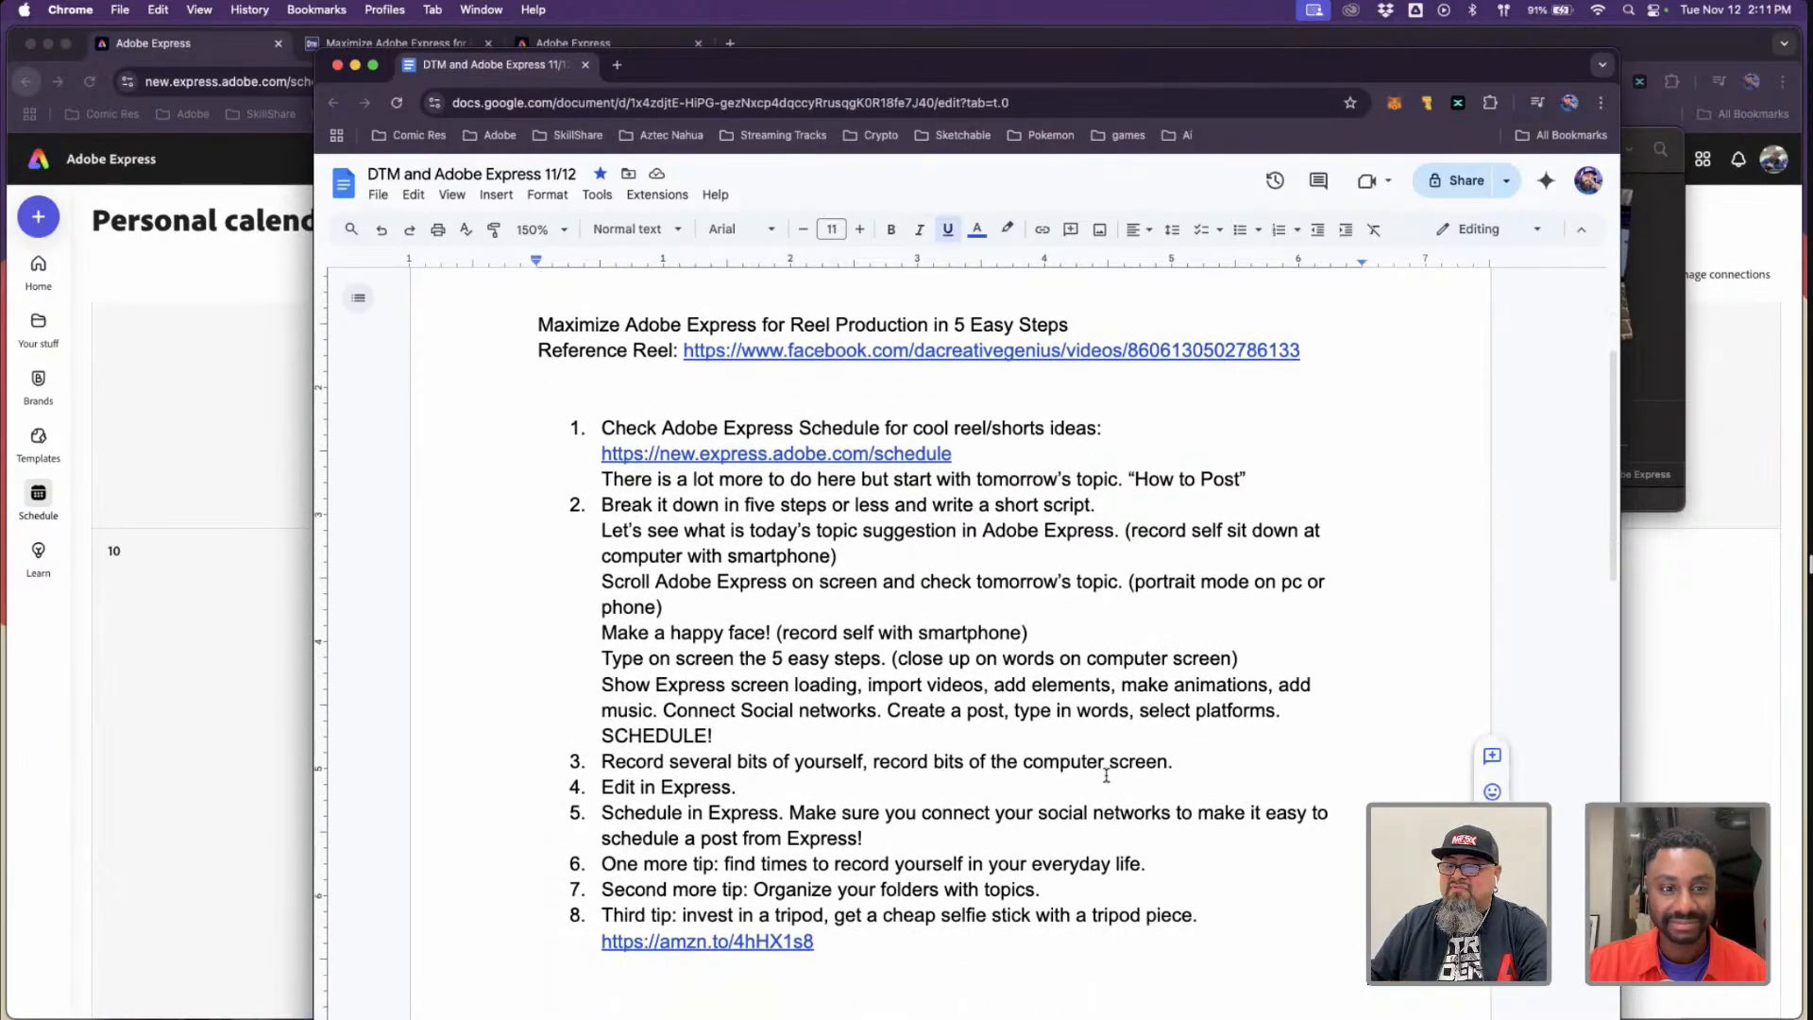
scroll(1107, 774, "down", 1)
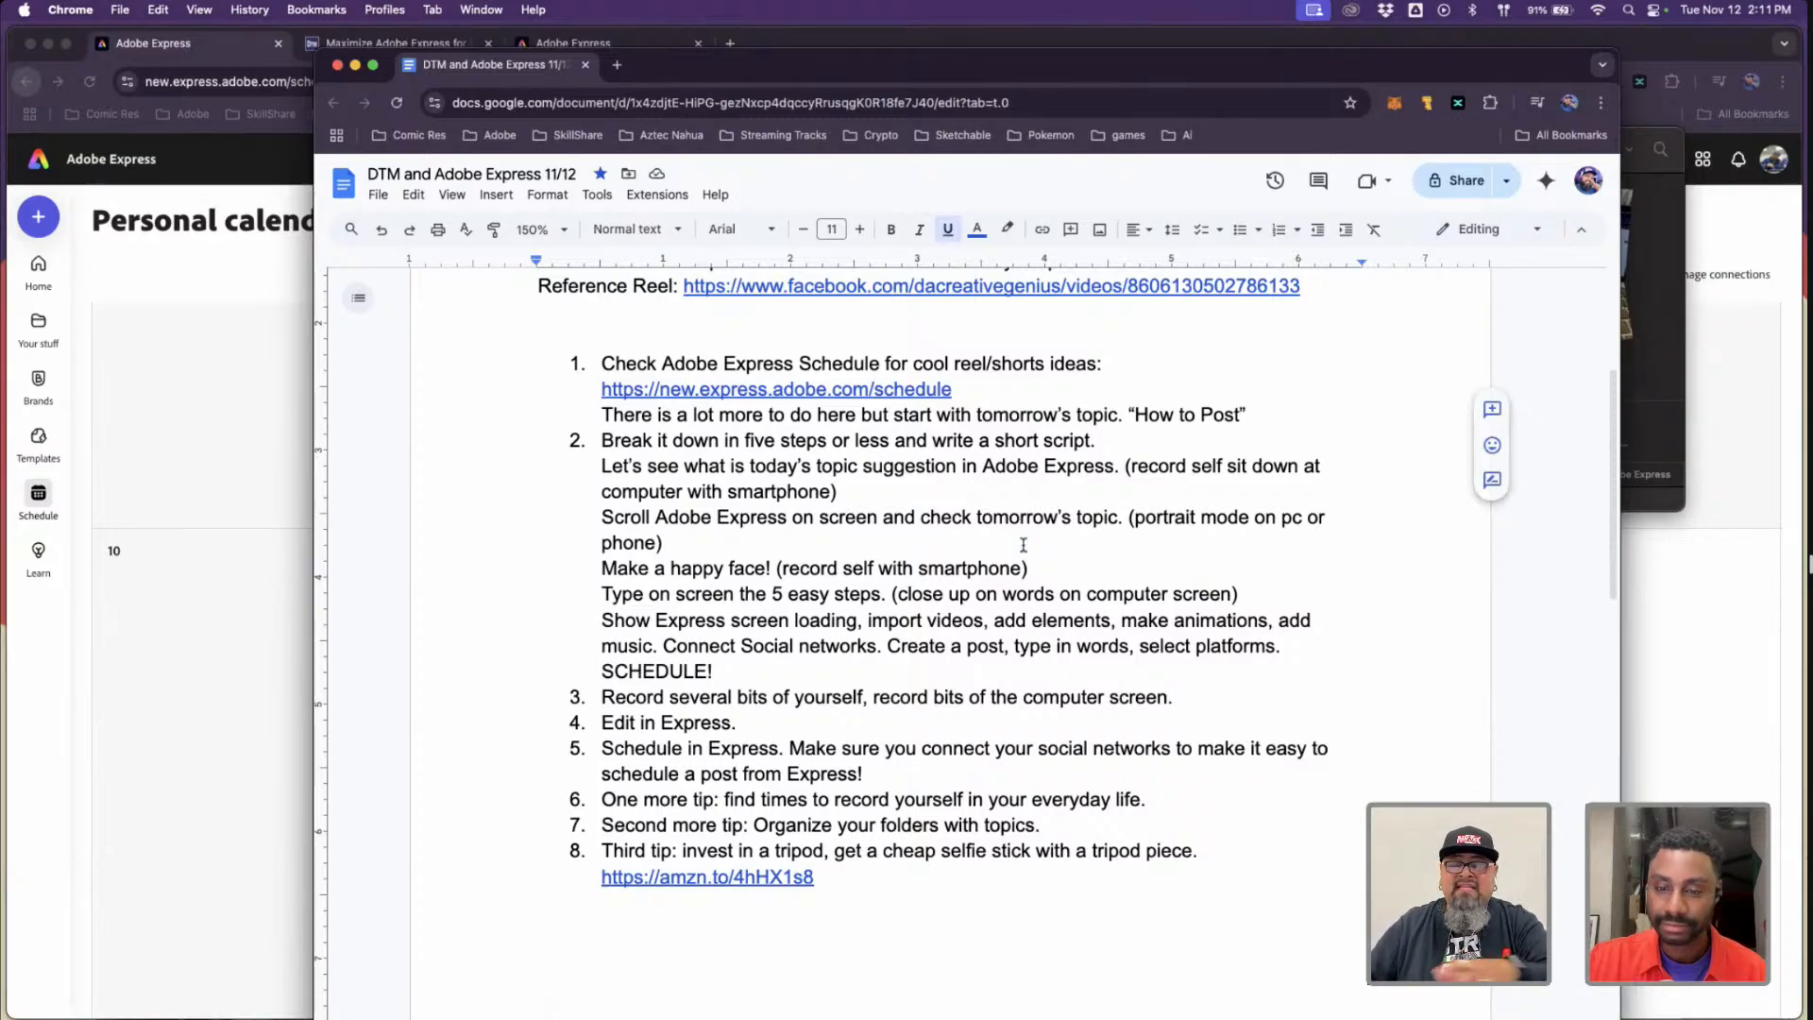
scroll(1023, 545, "down", 2)
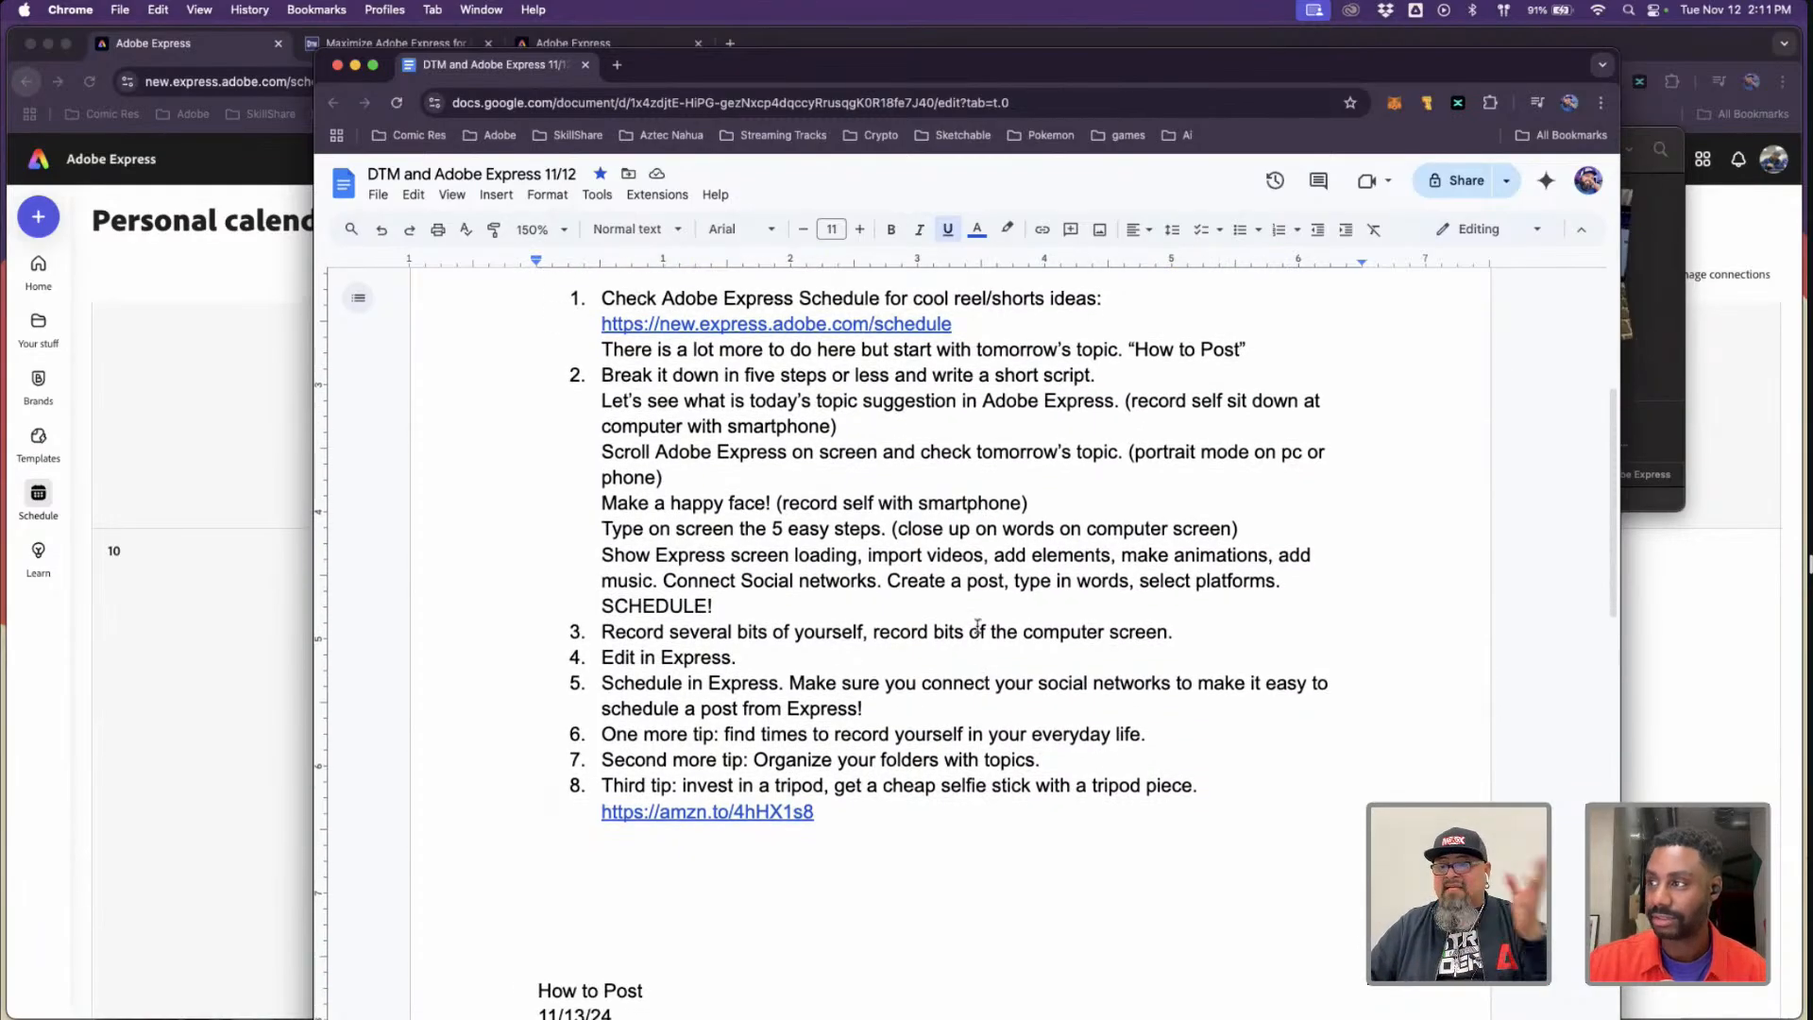
left_click_drag(1369, 66, 2, 66)
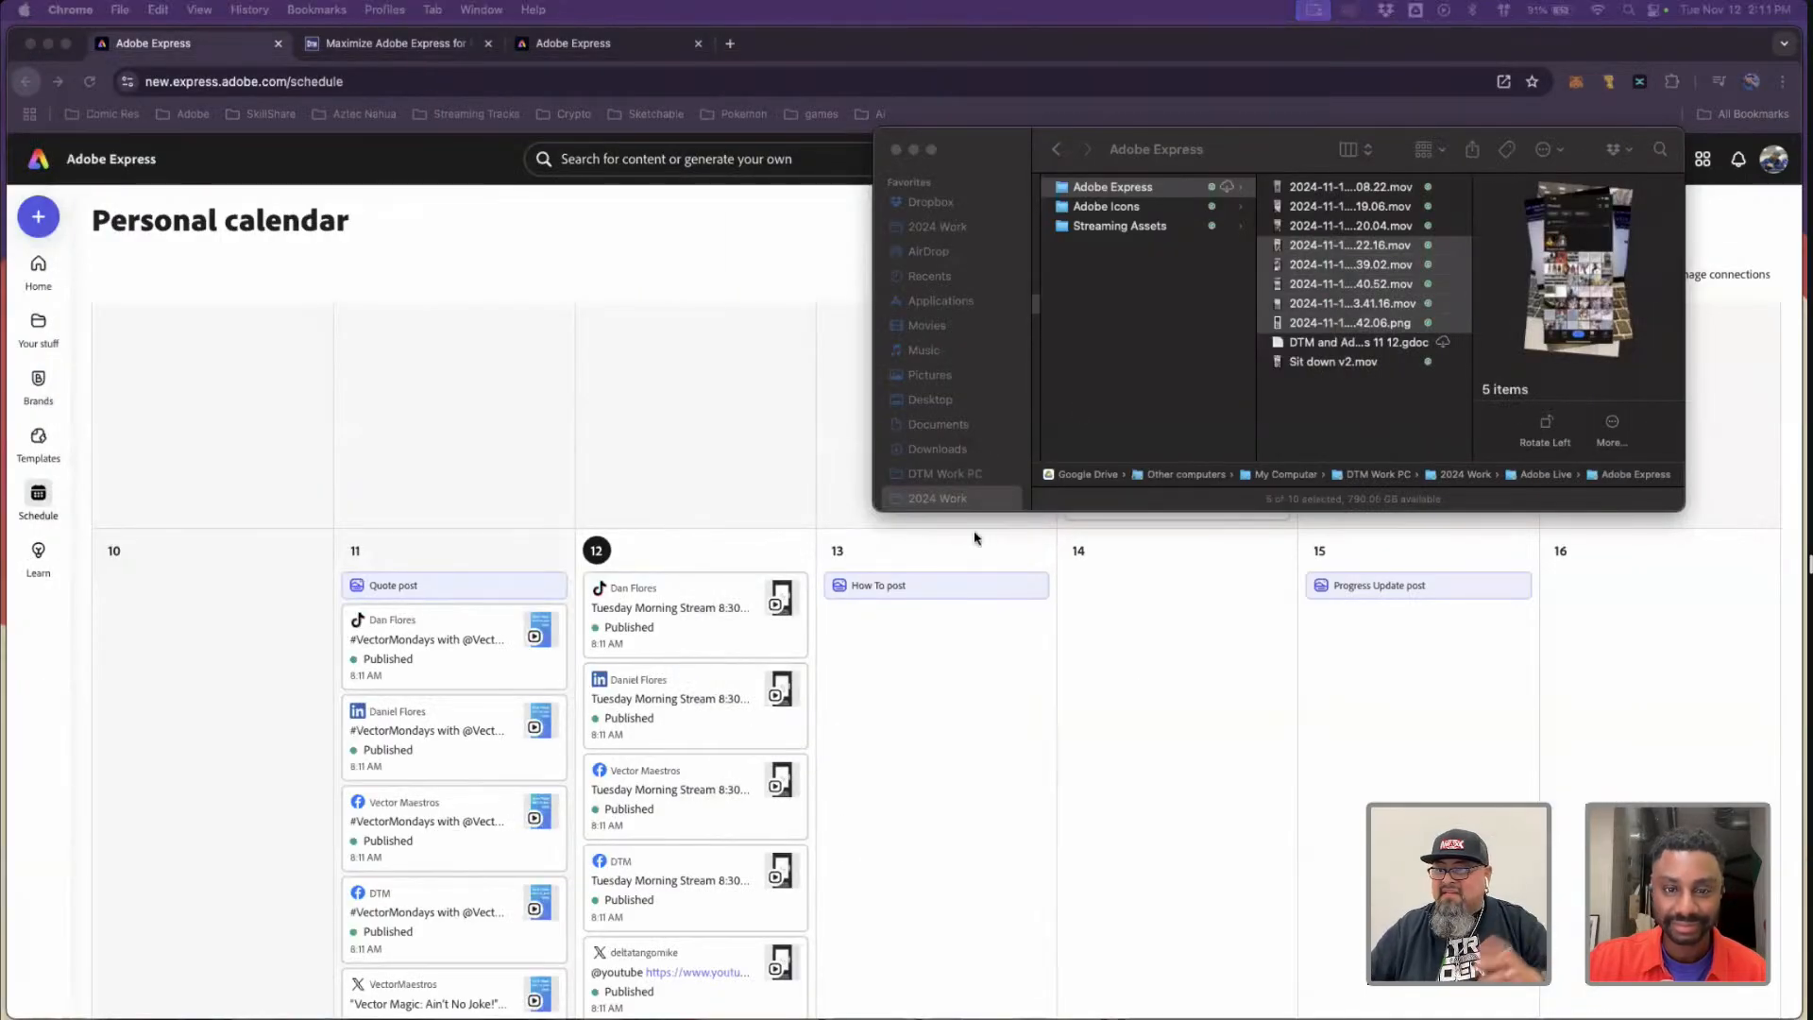
- Switch to the Adobe Express home page and start a TikTok video project from the Social media formats
left_click(602, 43)
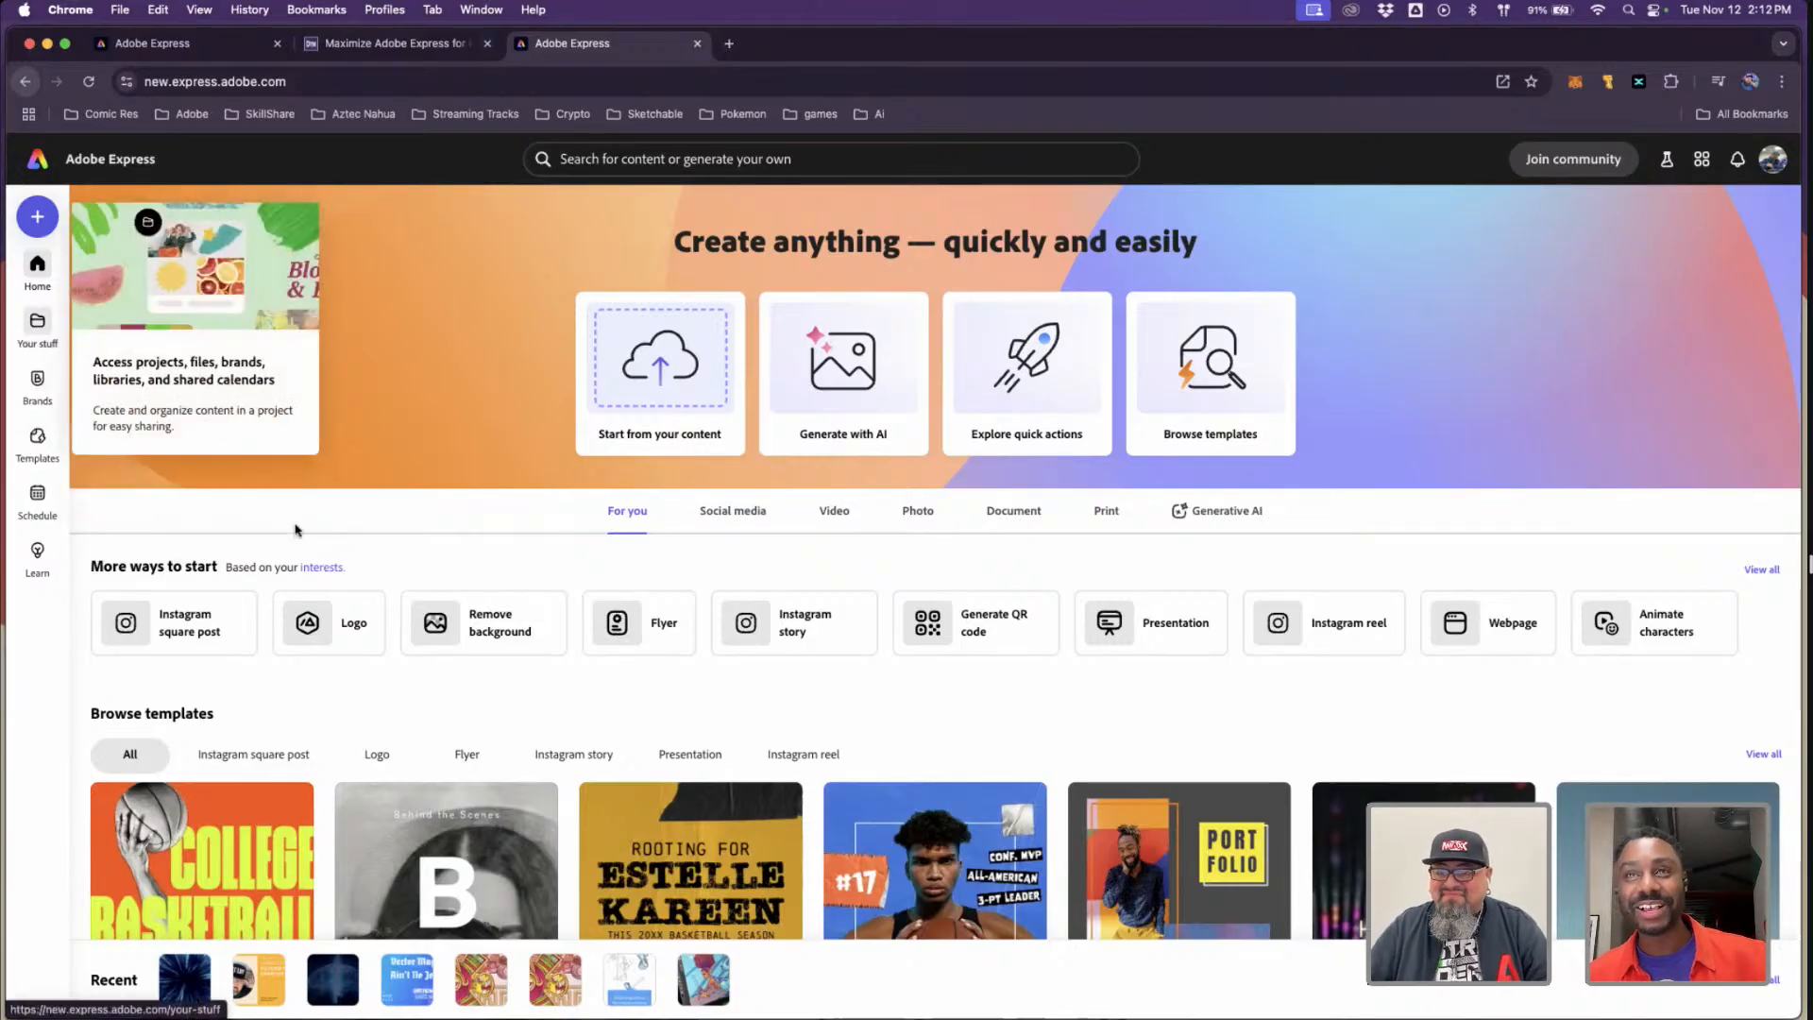
left_click(709, 522)
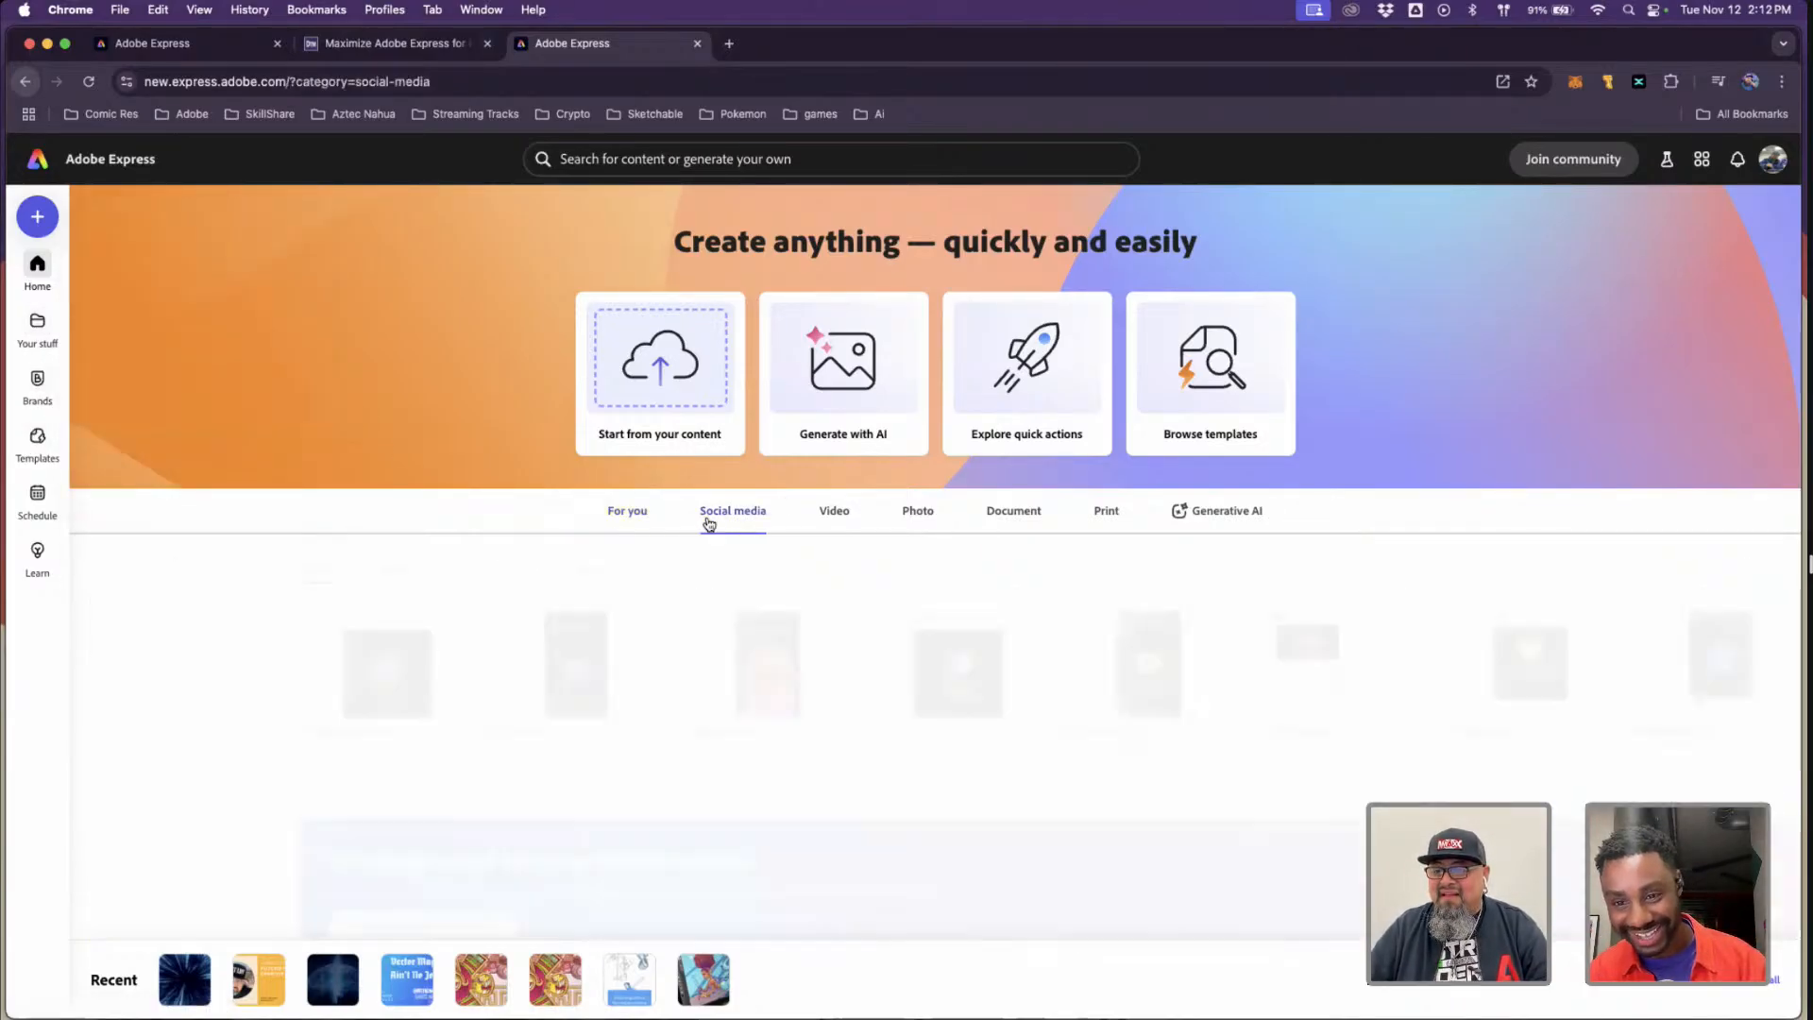
left_click(833, 522)
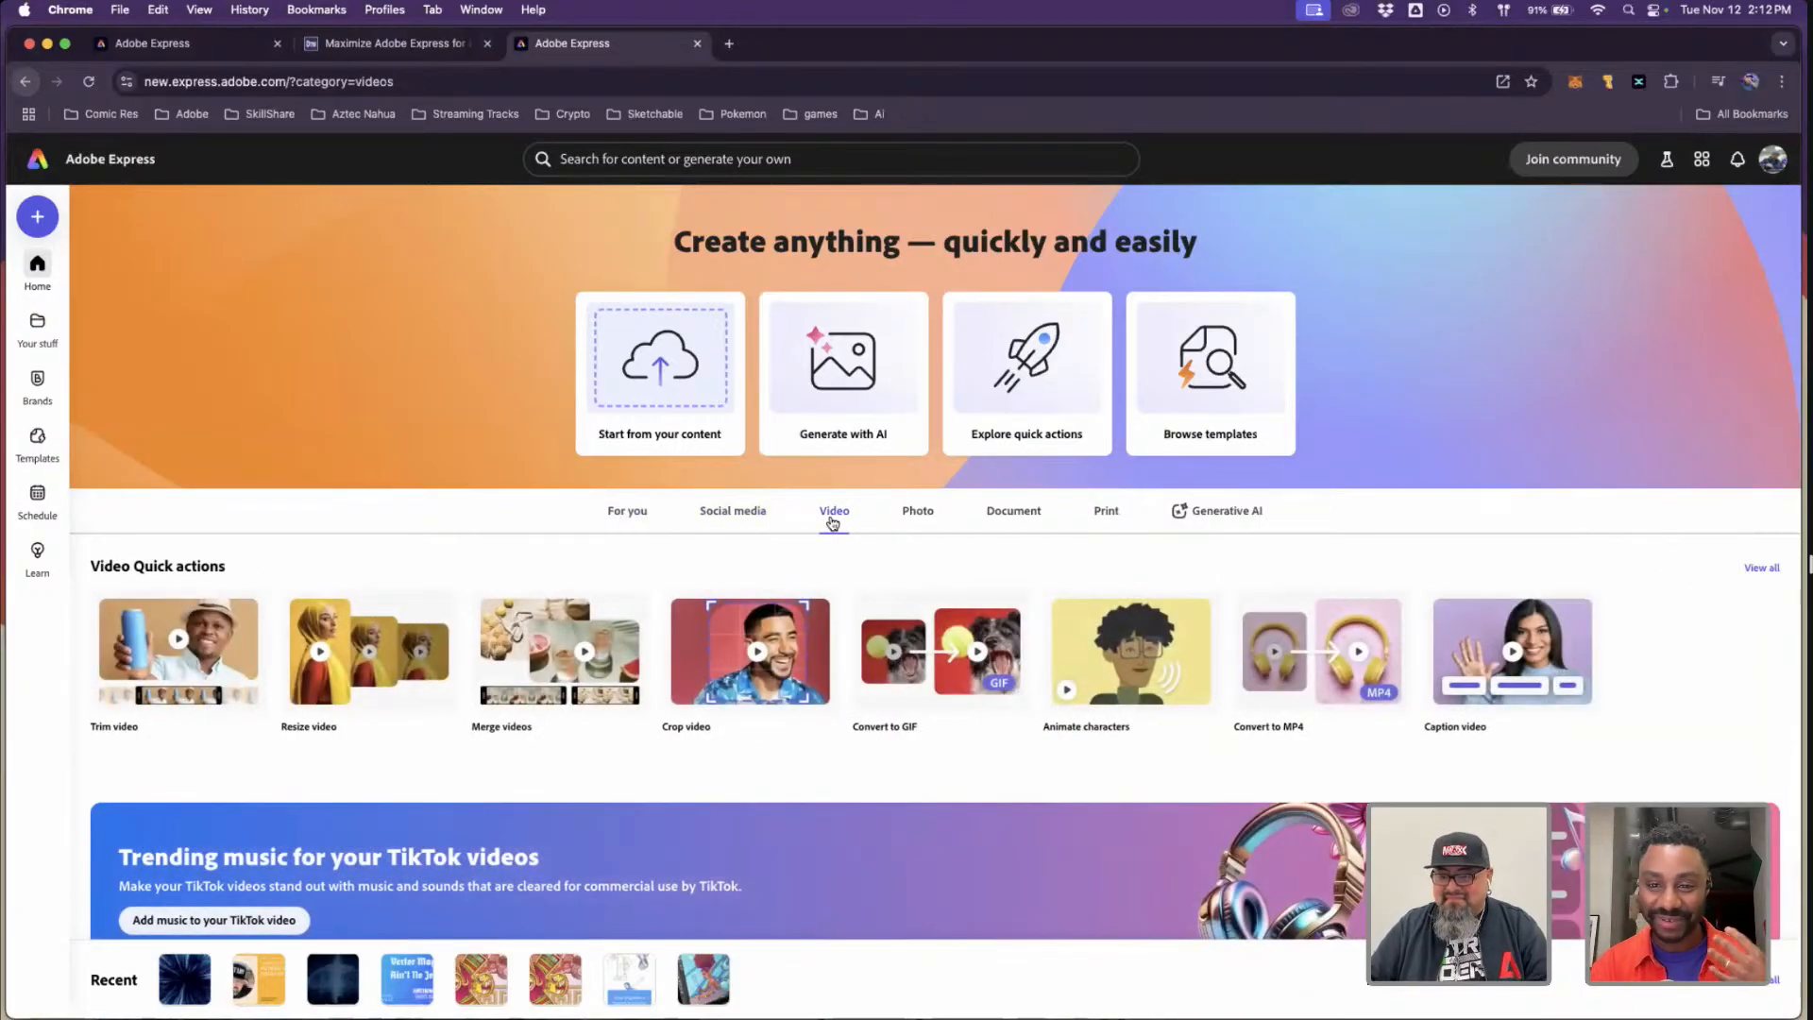
left_click(749, 516)
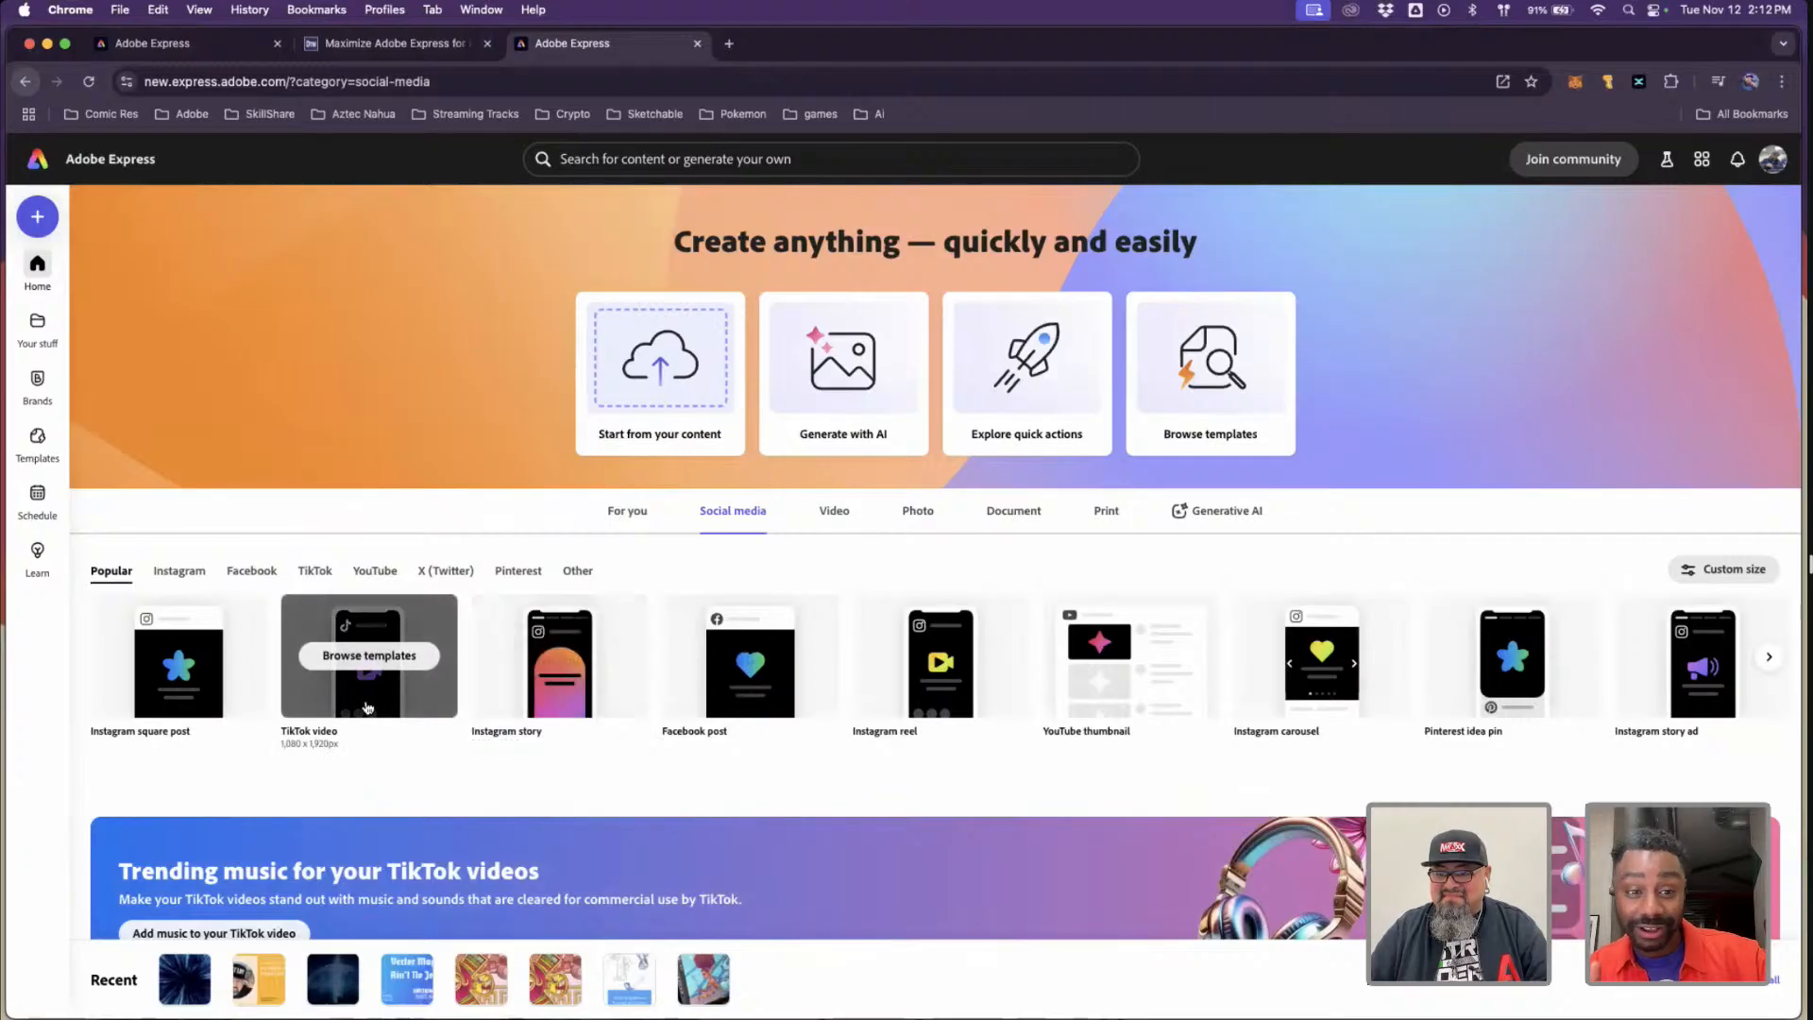
left_click(368, 707)
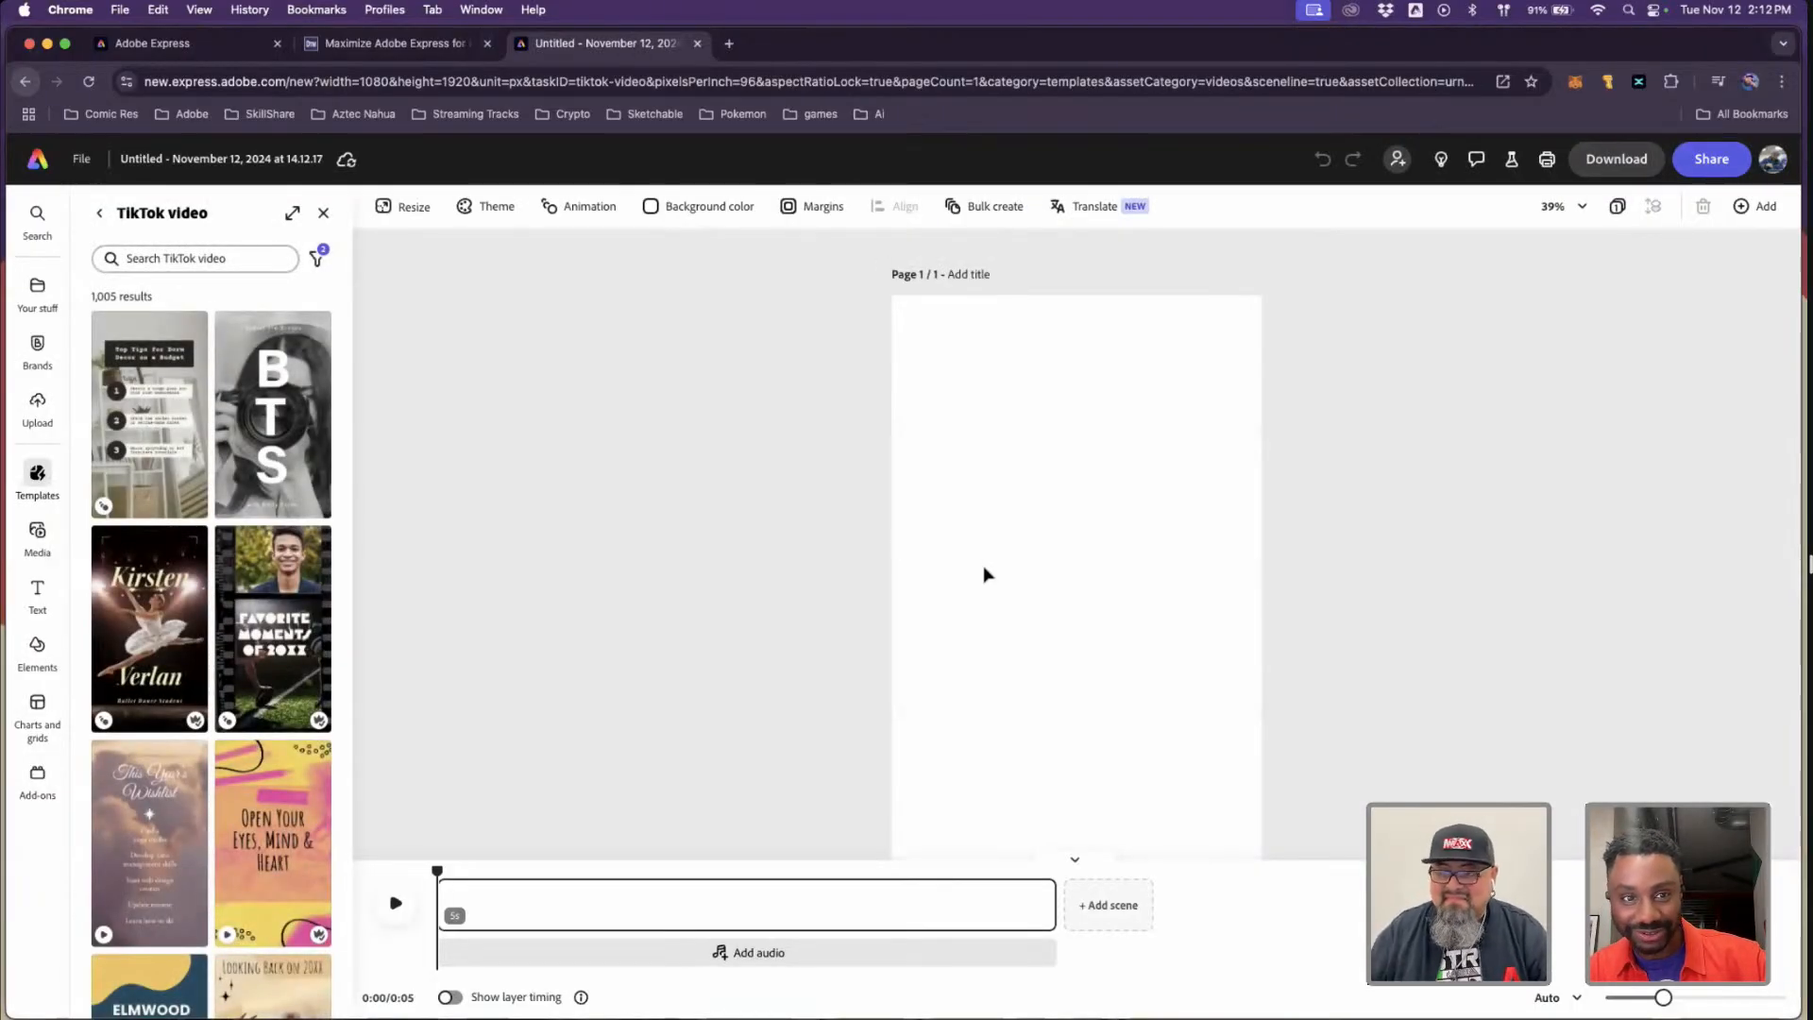
- Try the BTS Behind the Scenes template in the TikTok video project and inspect its overlay image's options
left_click(271, 427)
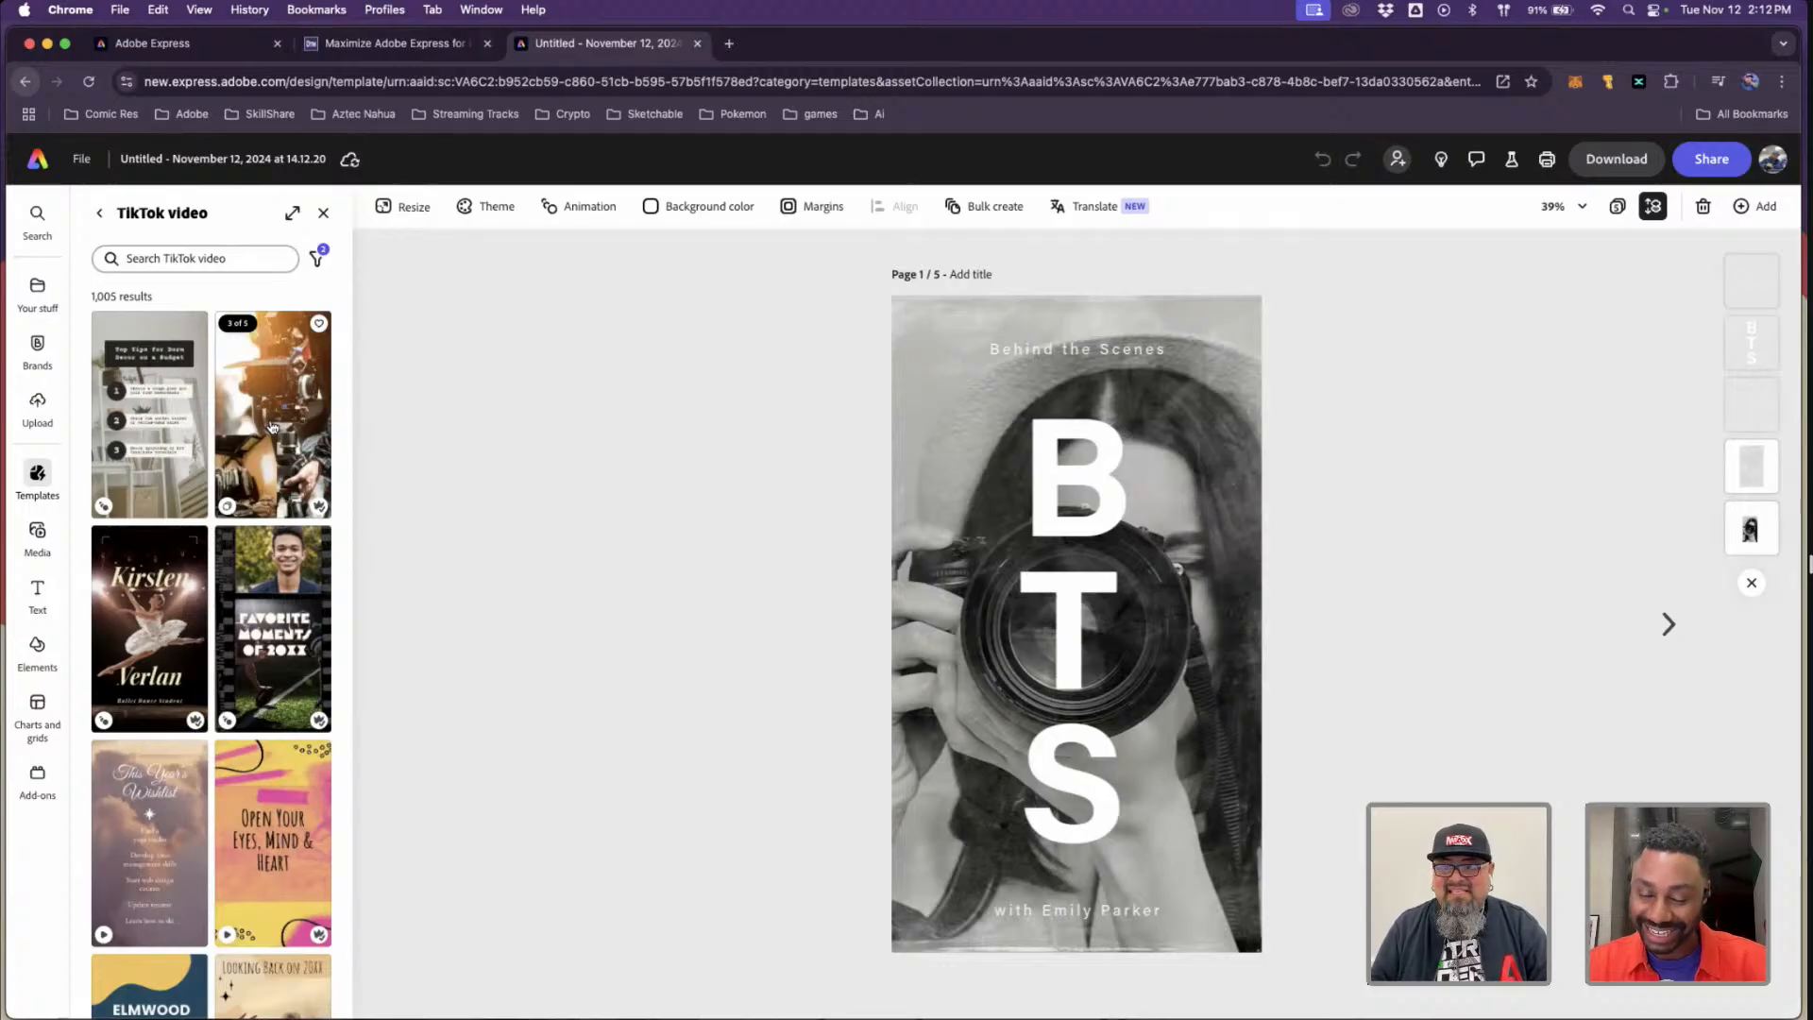
left_click(1000, 619)
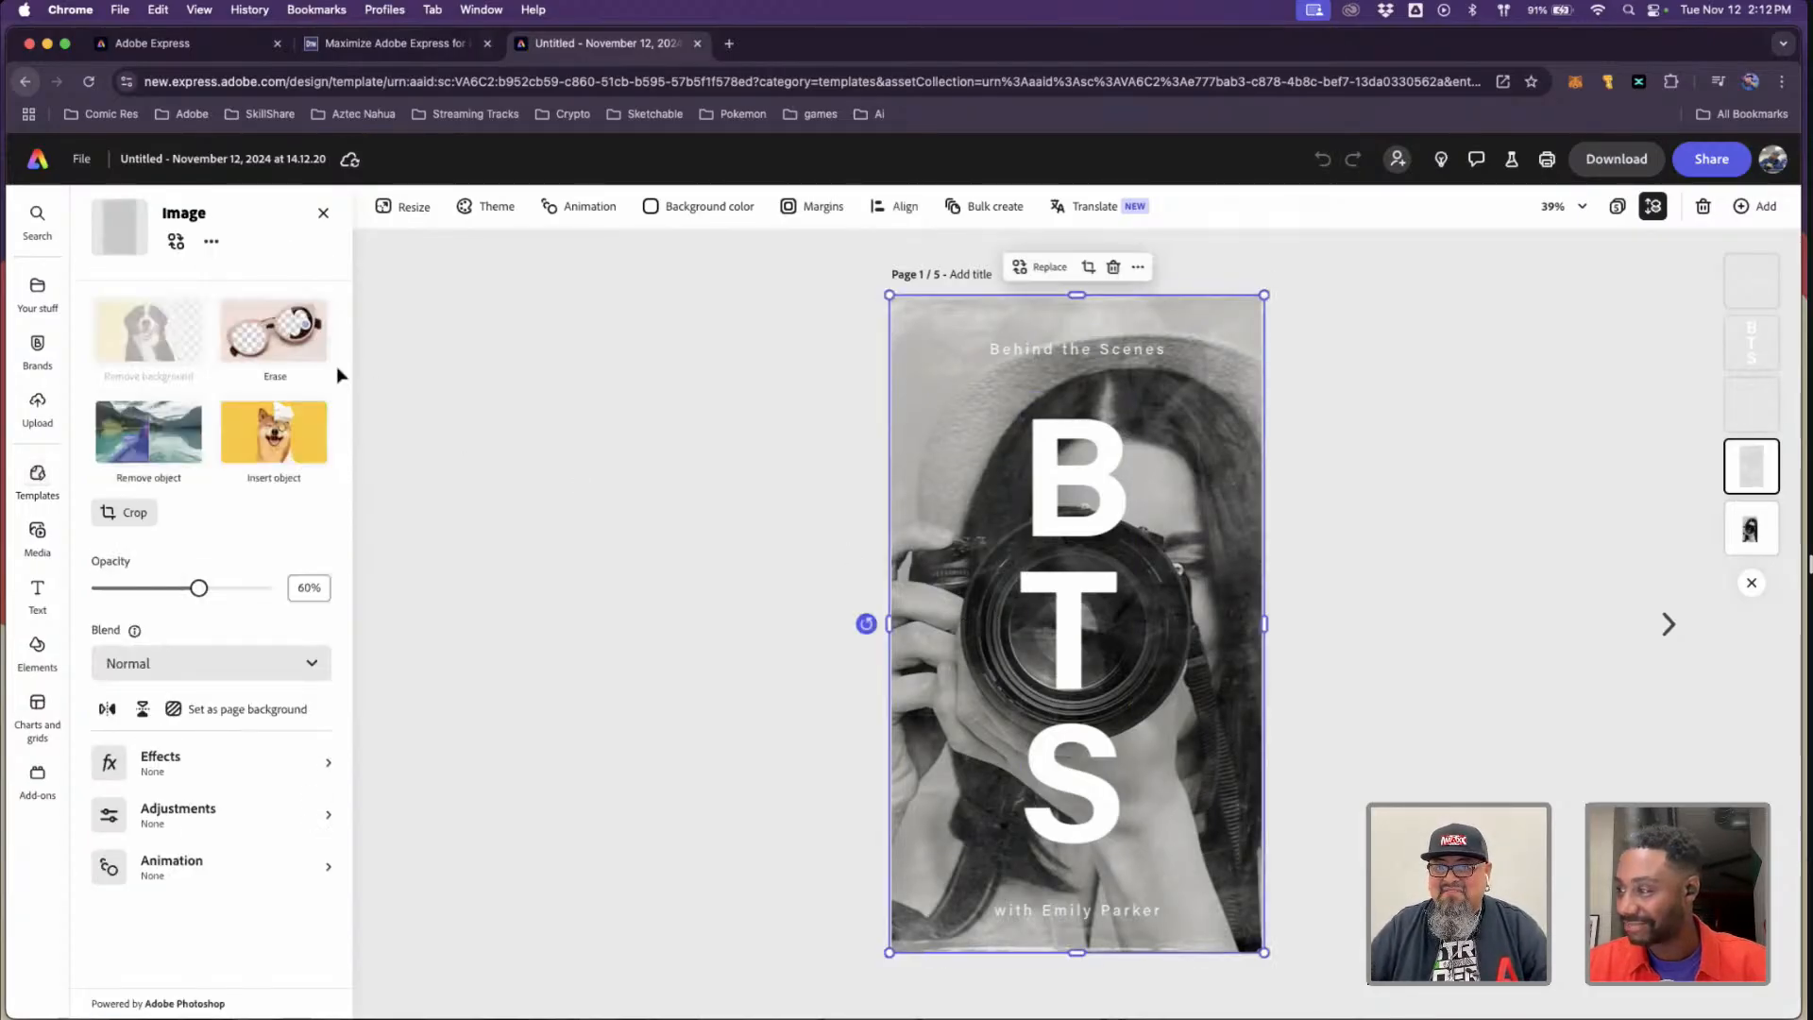
left_click(323, 213)
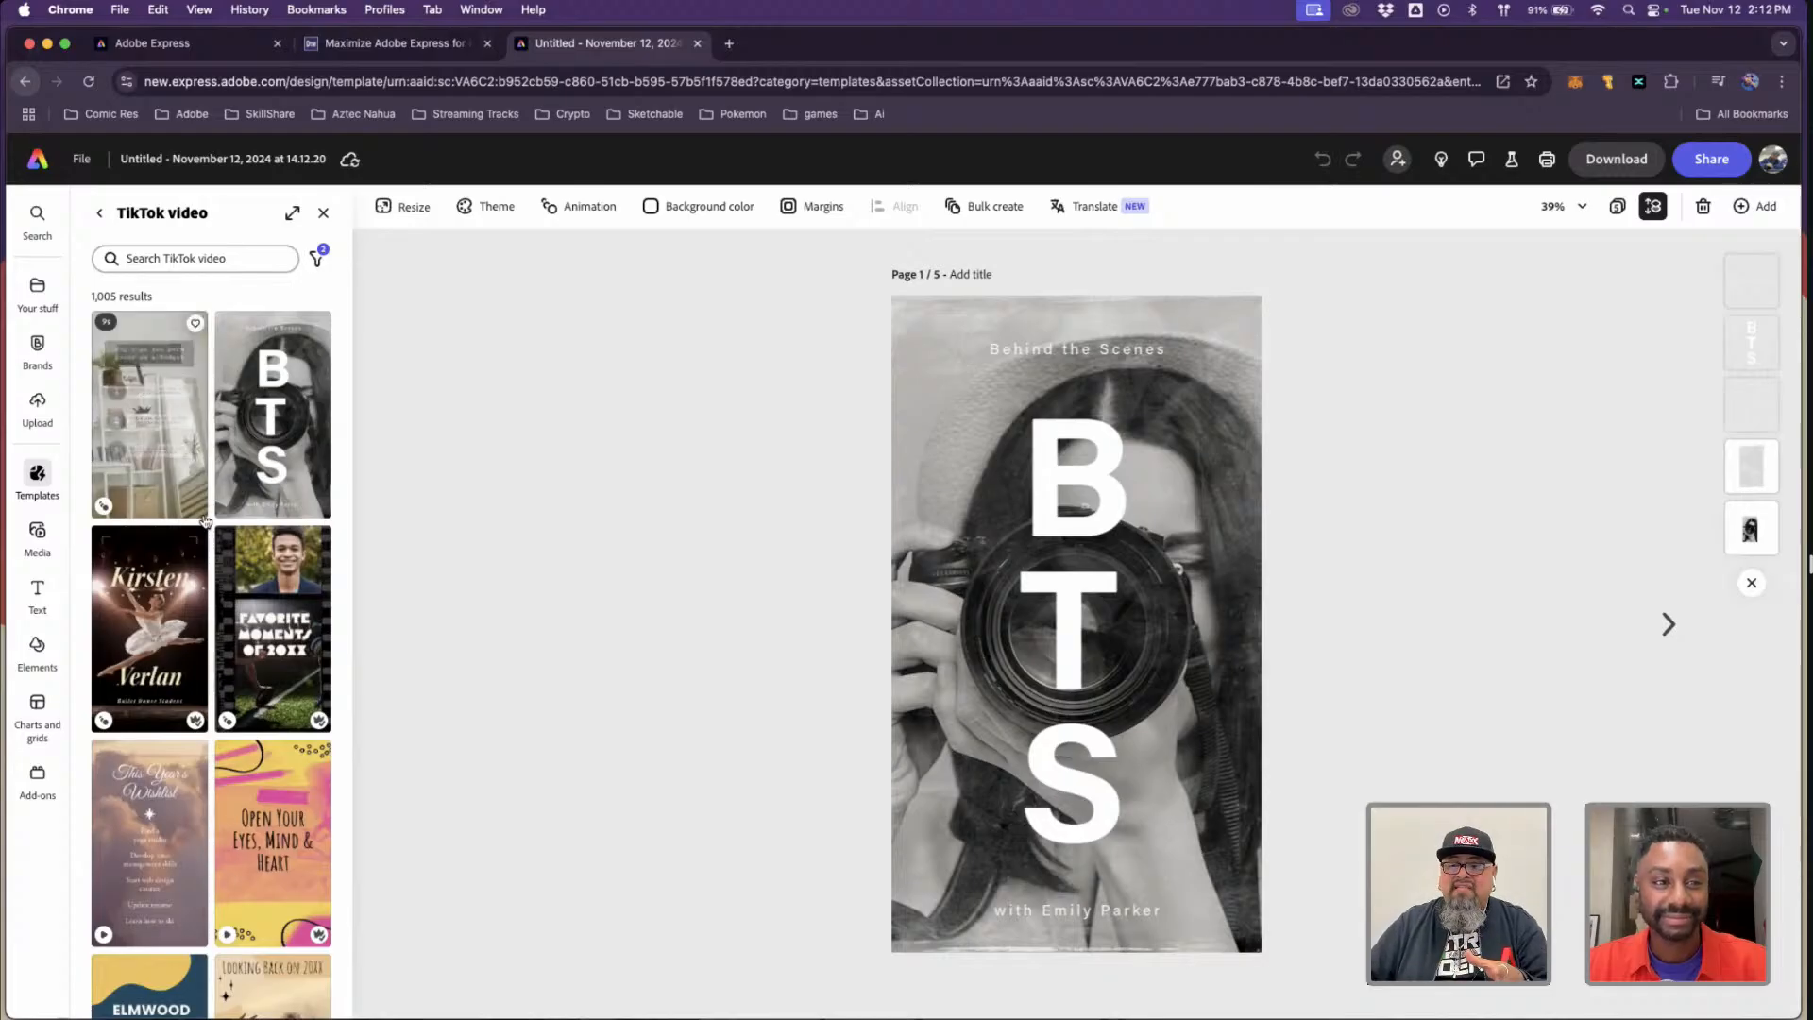
- Apply the Your Campus Bike Hubs template to the TikTok video project and play through its opening scenes
scroll(227, 558, "down", 7)
scroll(228, 558, "down", 1)
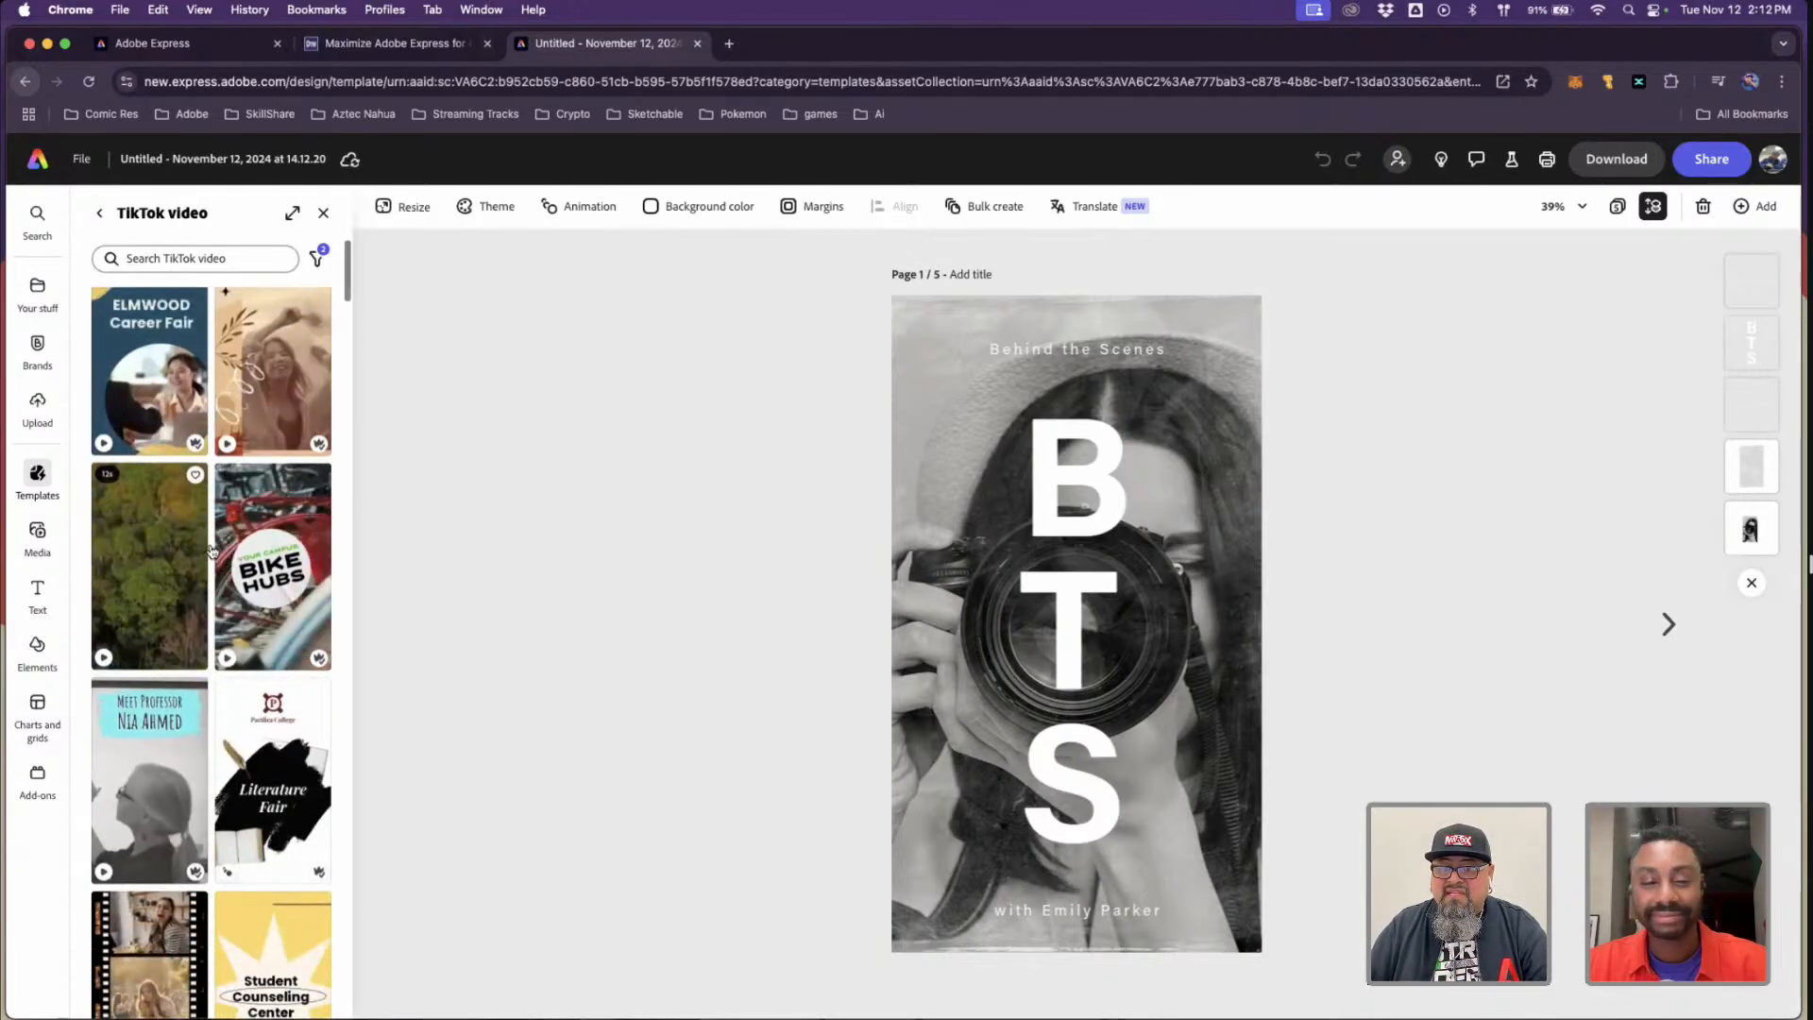
left_click(270, 511)
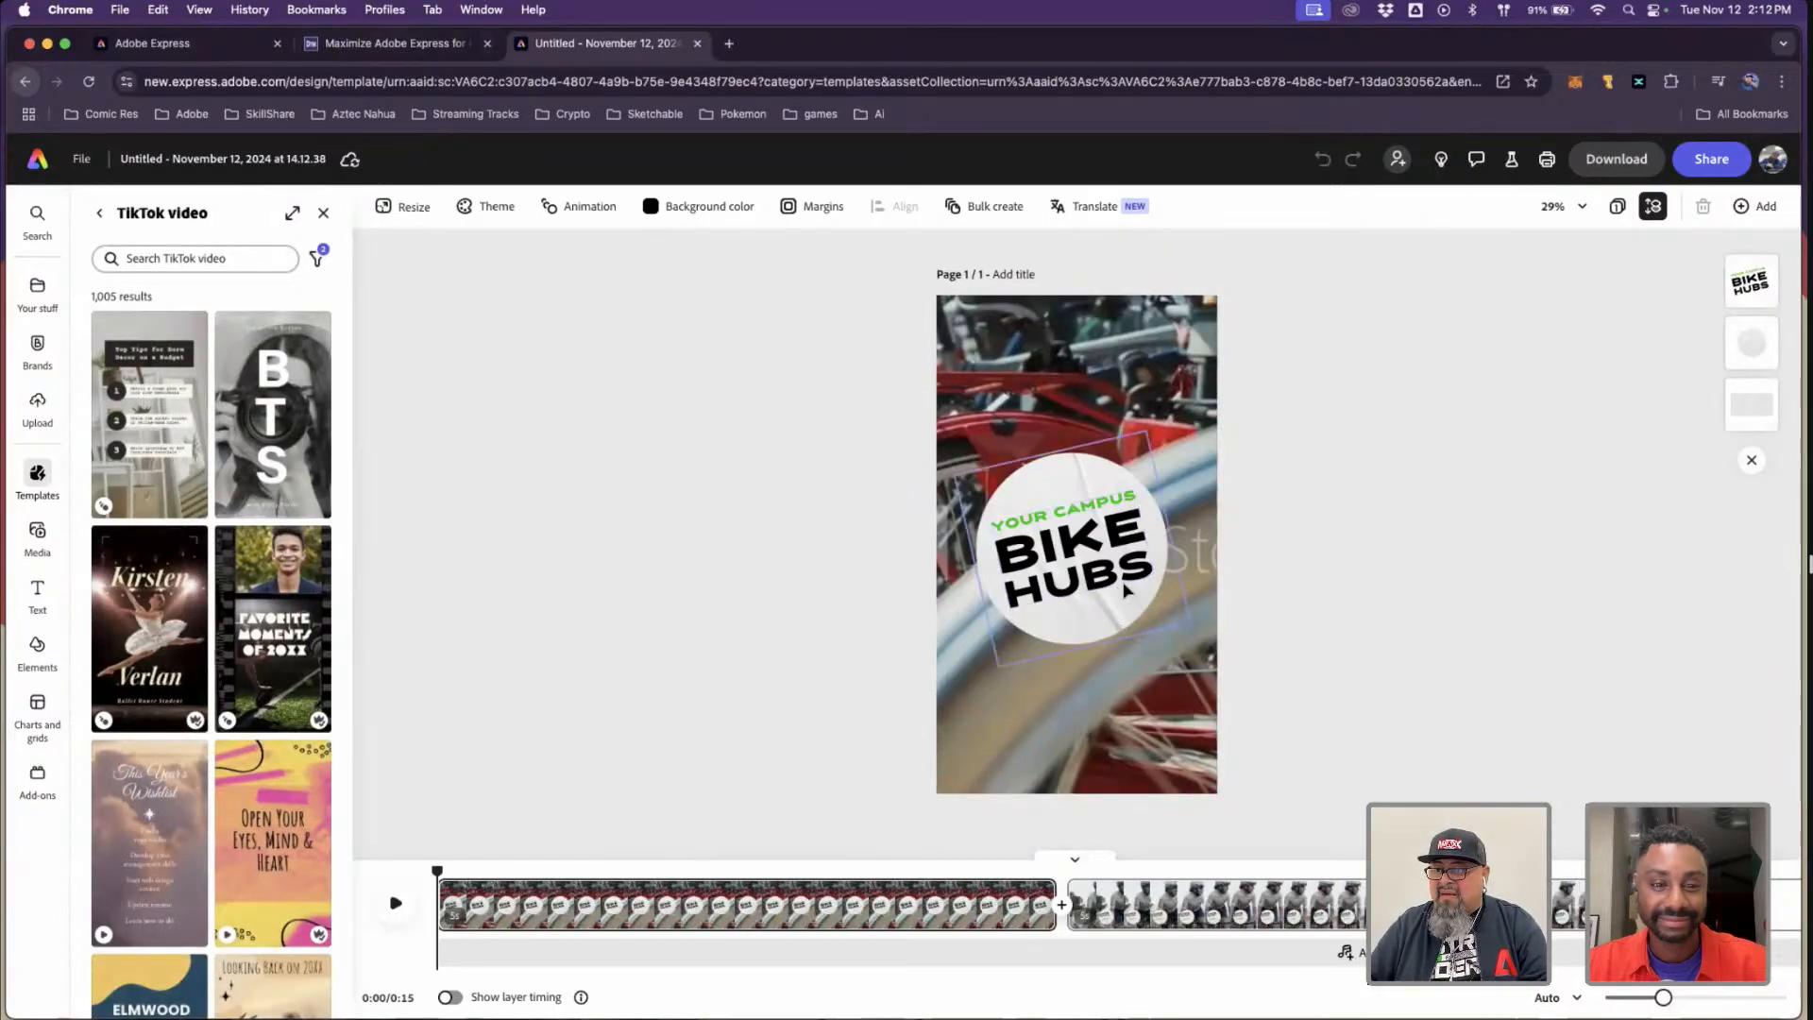
left_click(397, 904)
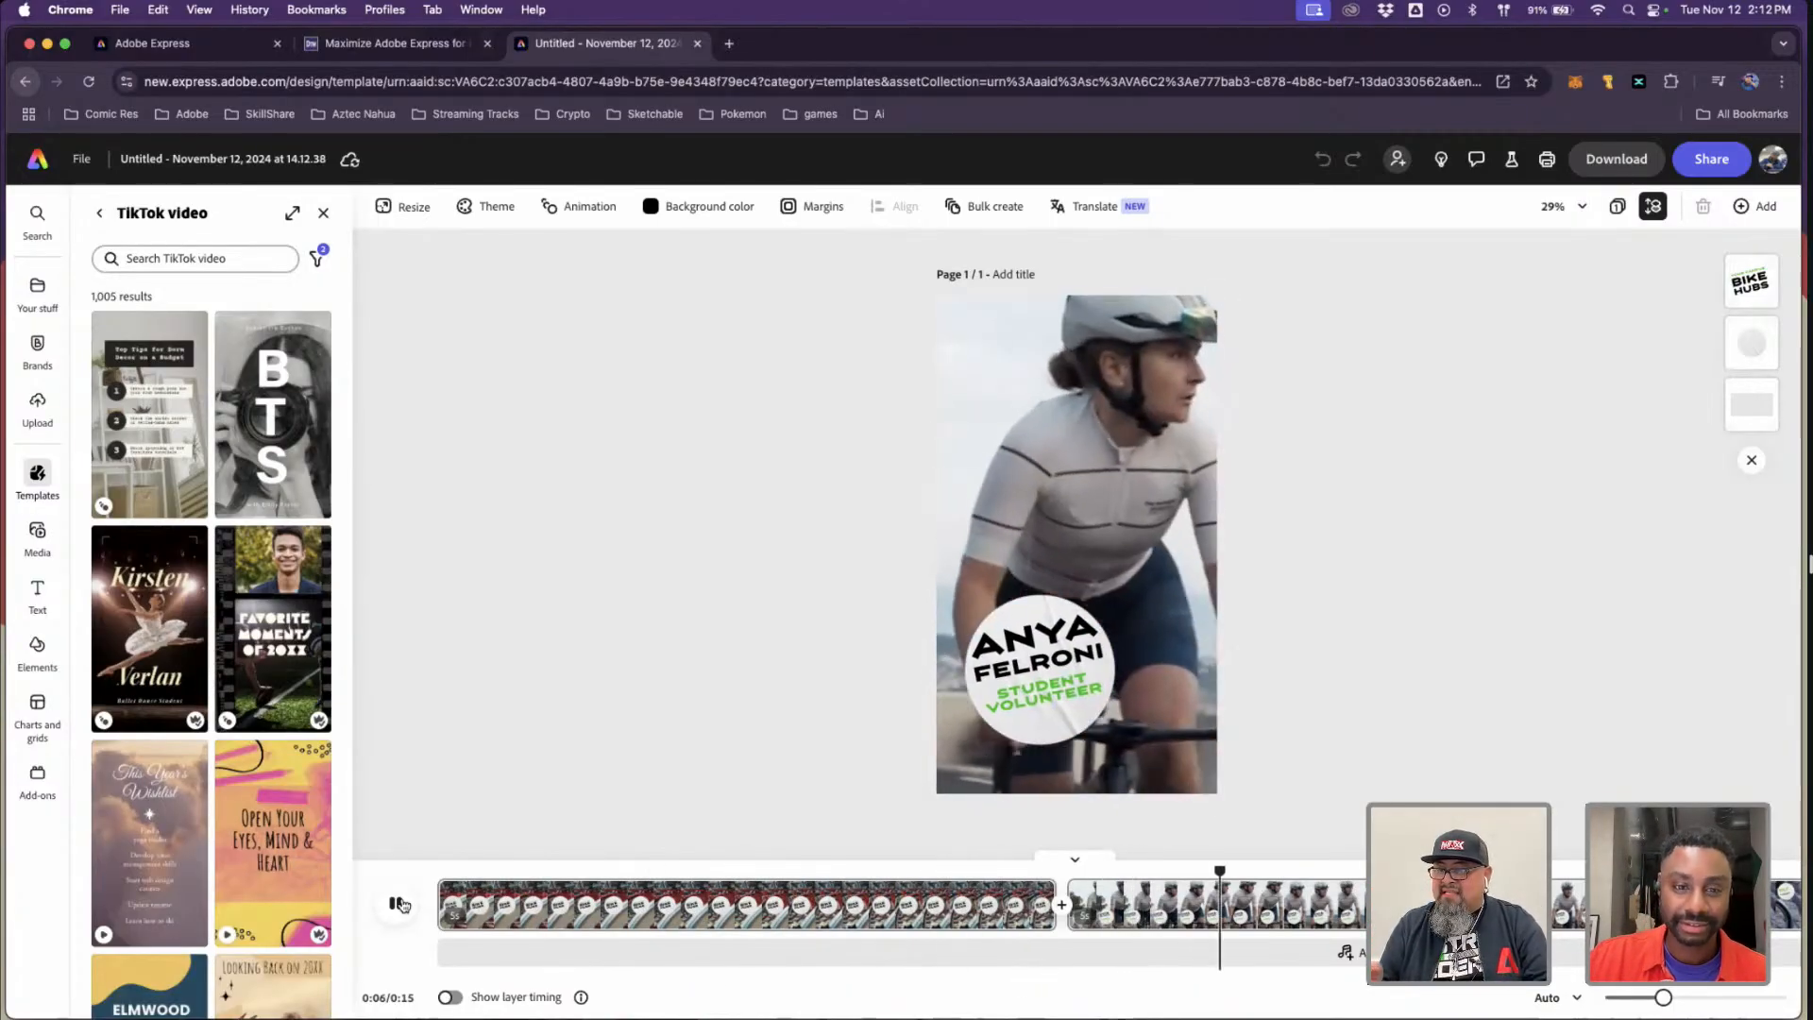
key("space")
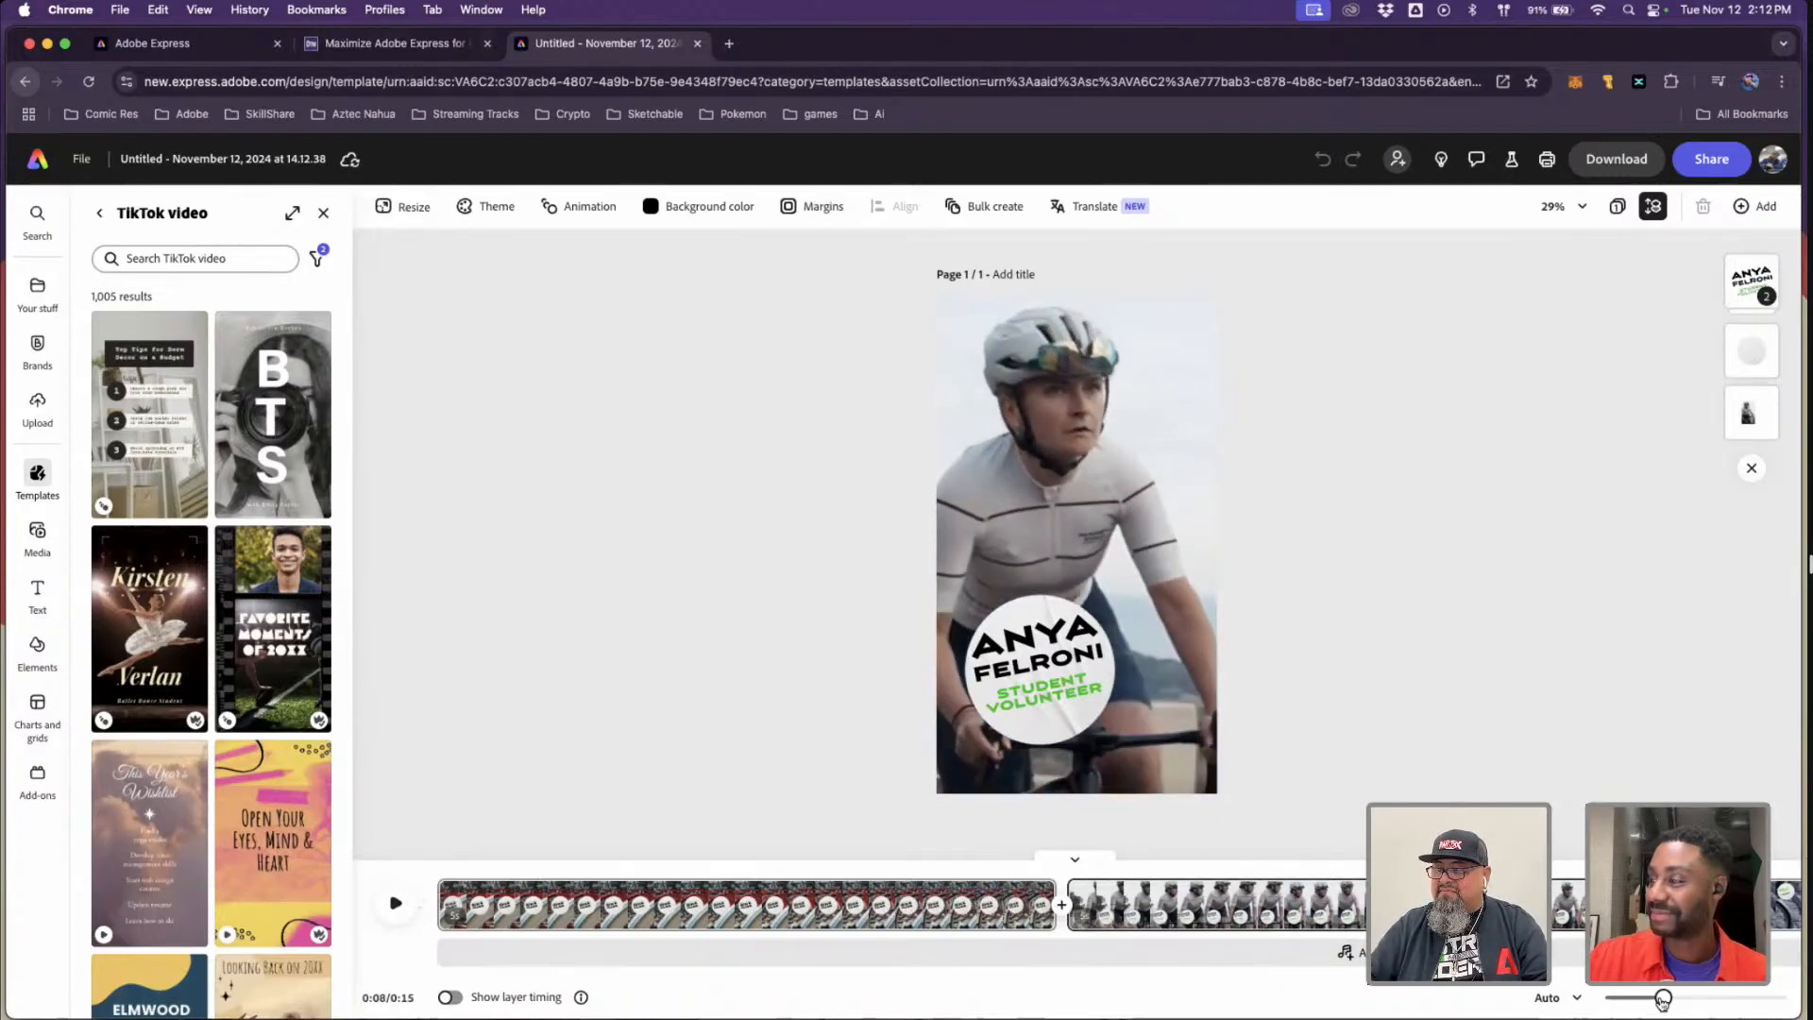
mouse_move(1663, 997)
left_mouse_down()
mouse_move(1690, 998)
mouse_move(1641, 1002)
left_mouse_up()
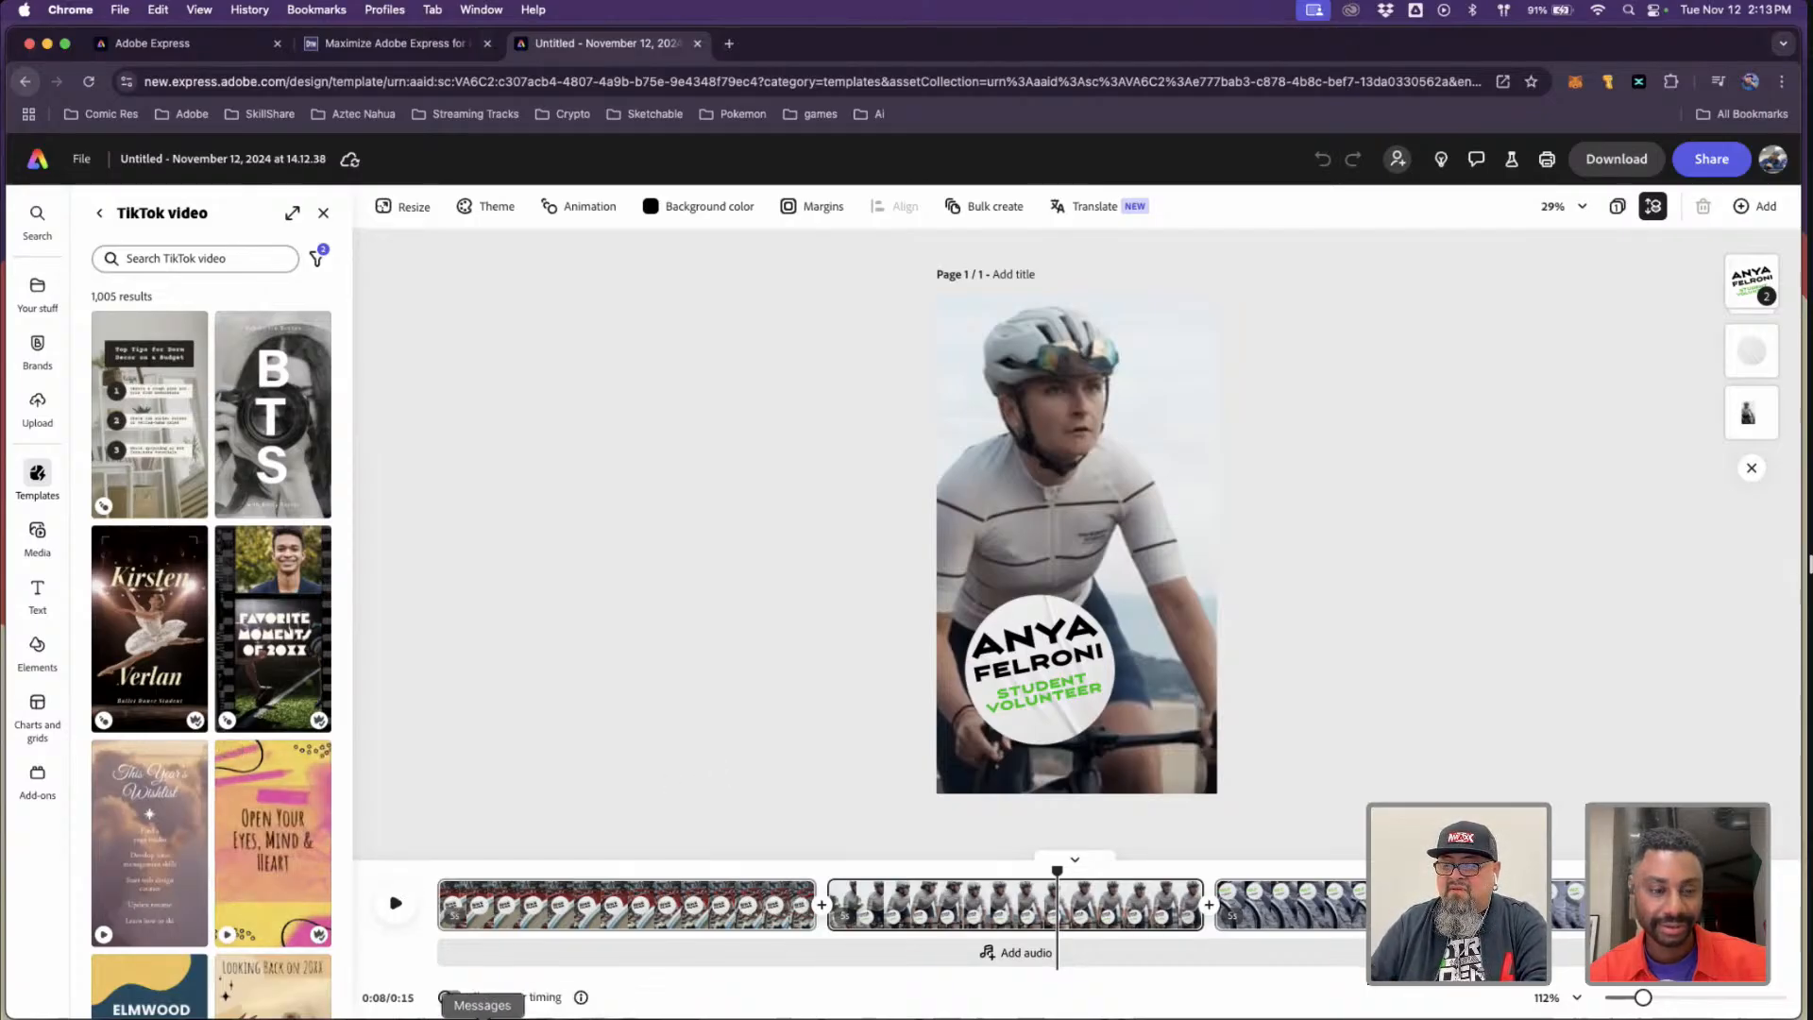
- Switch to the Adobe Express folder in Finder and preview the video 2024-11-12 13.08.22.mov
left_click(433, 1015)
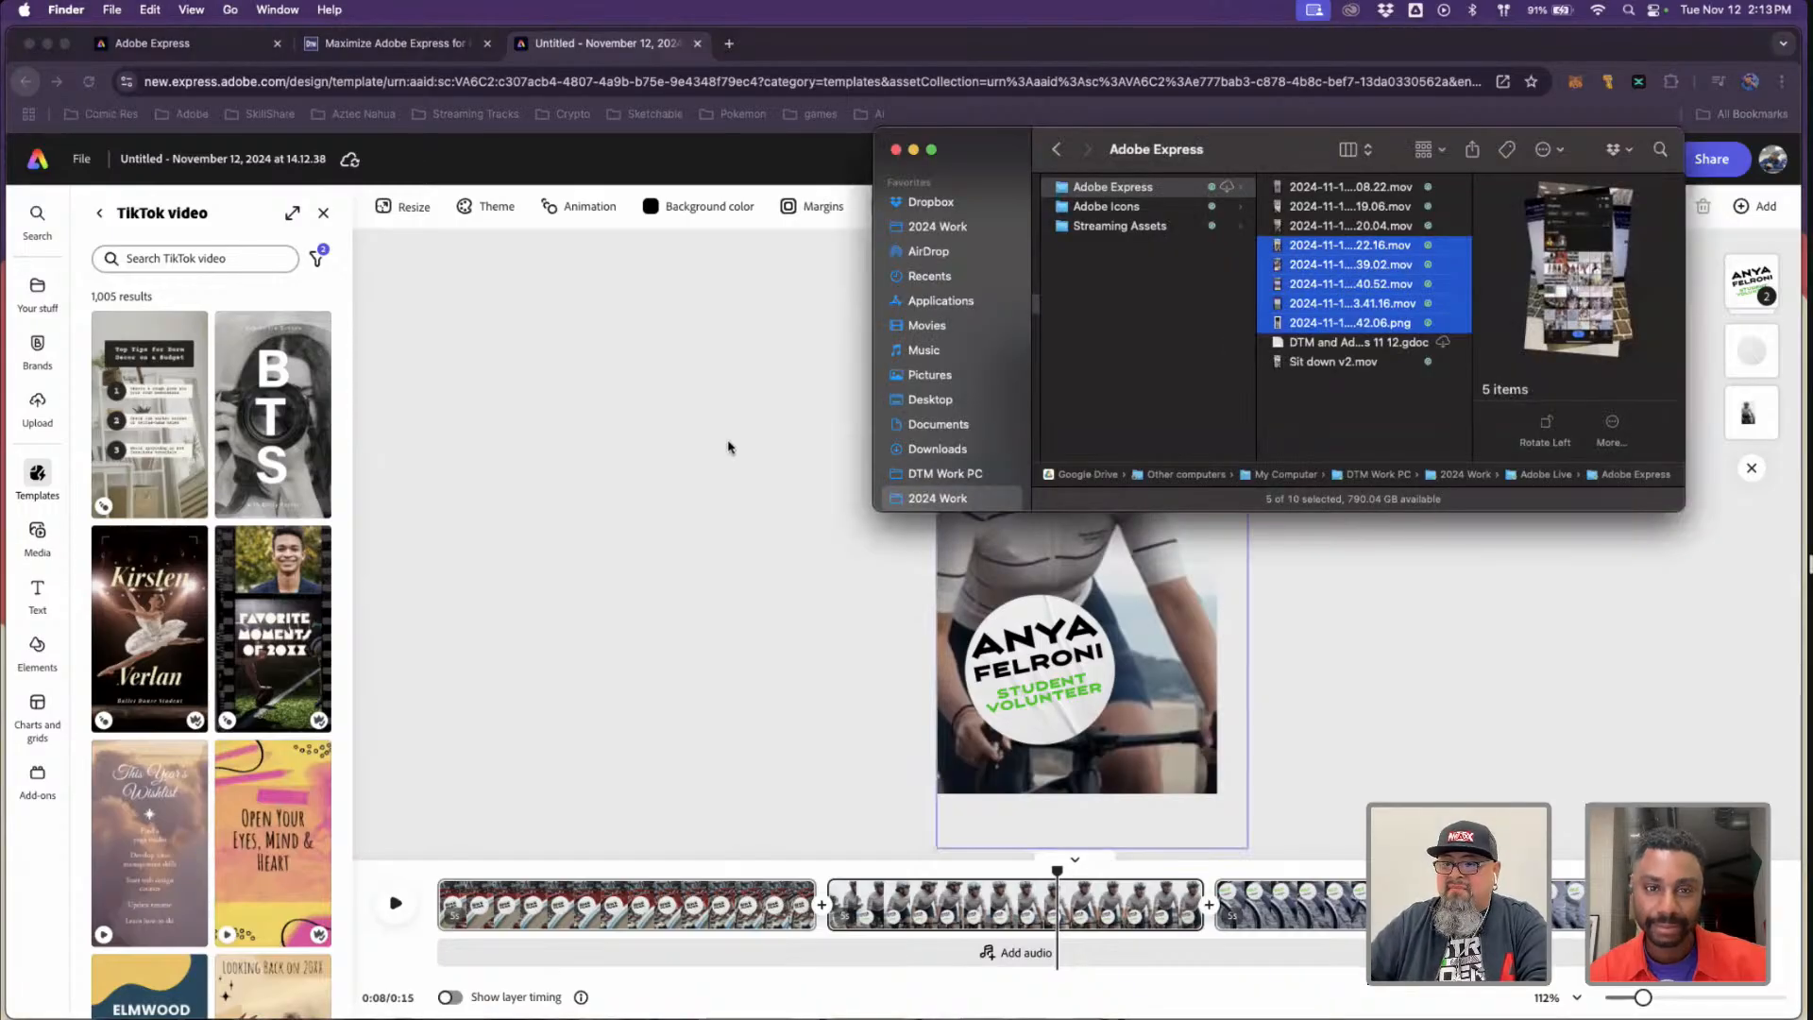
left_click_drag(1228, 149, 503, 678)
left_click(611, 723)
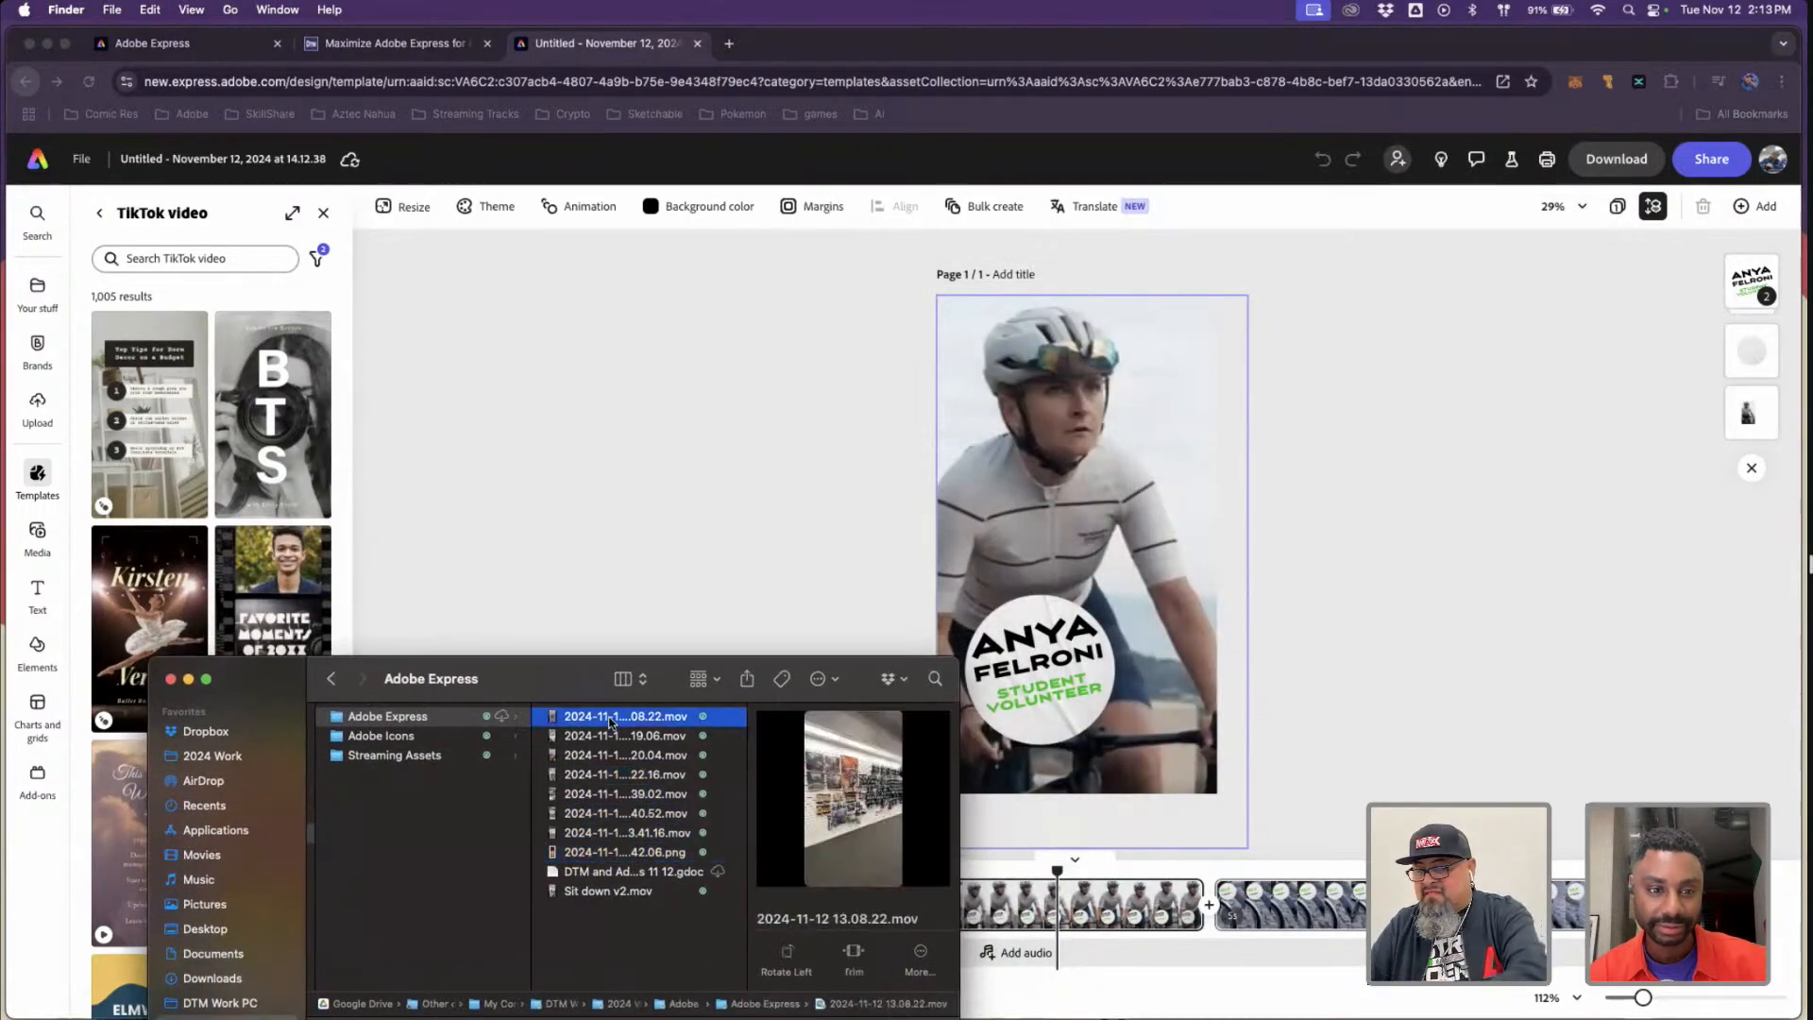
key("space")
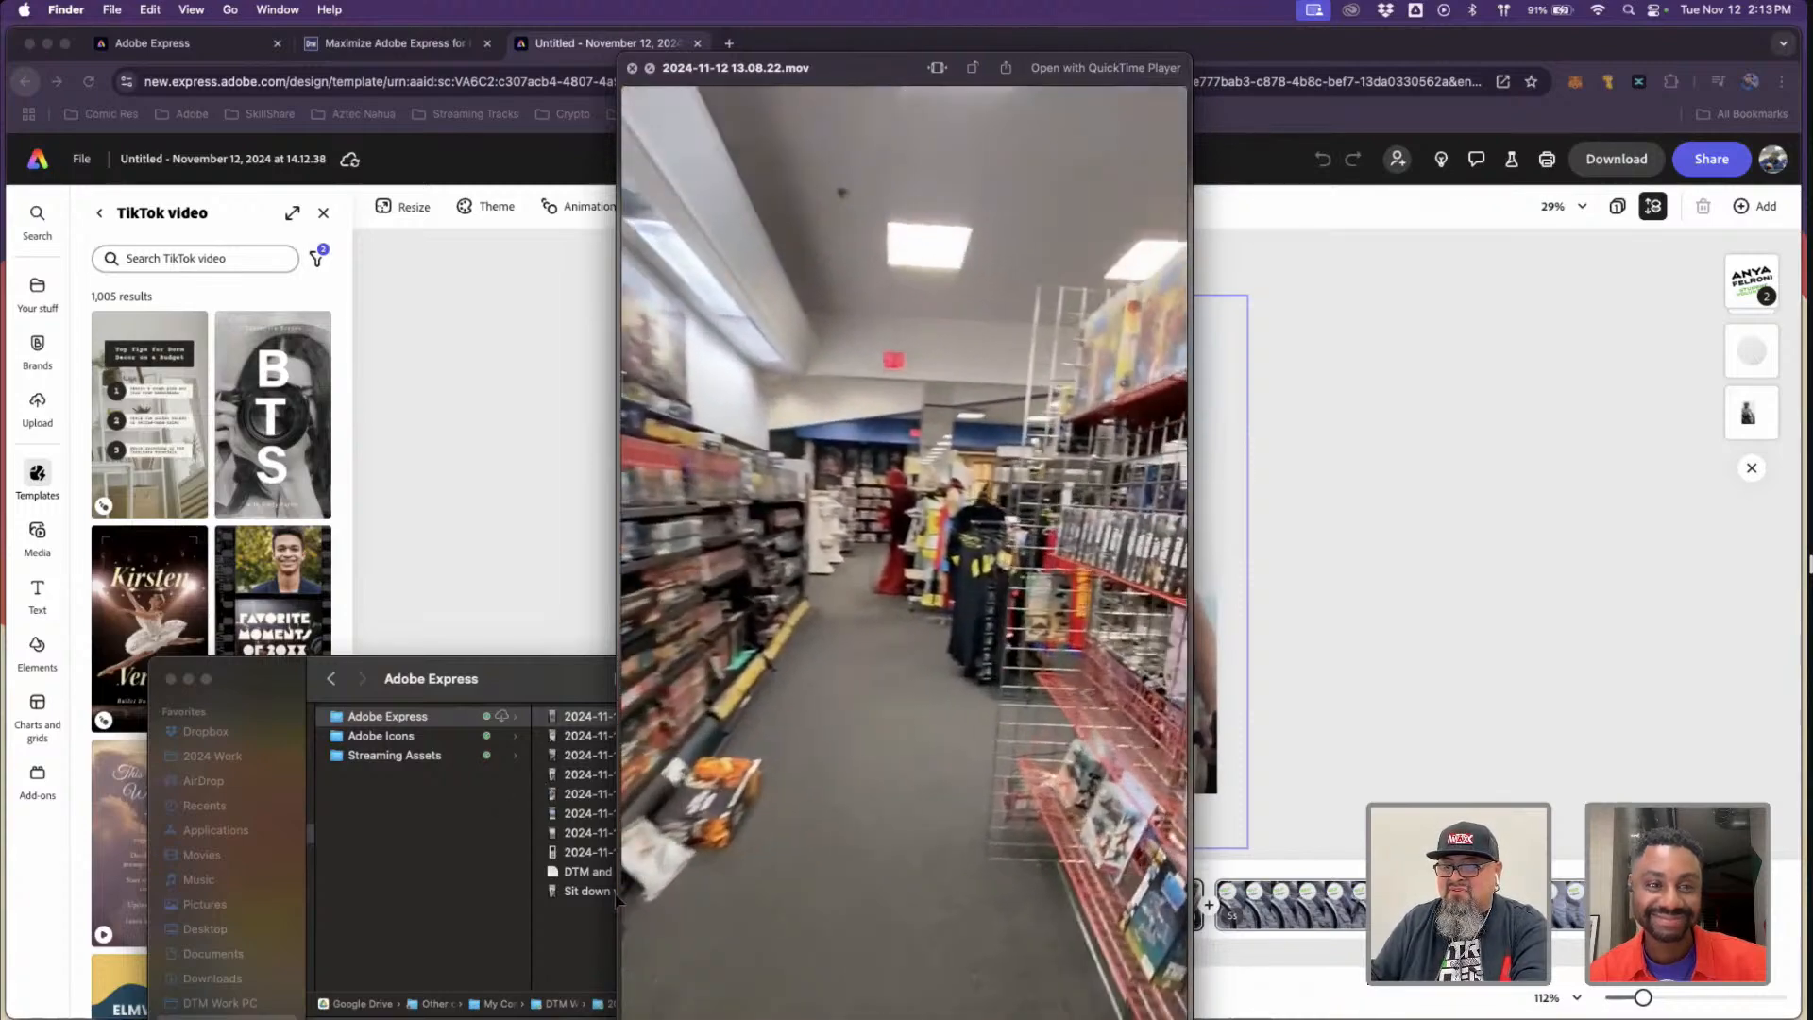
- Close the Finder video preview and switch back to the TikTok project in Adobe Express, at the opening bike scene
key("space")
left_click(529, 874)
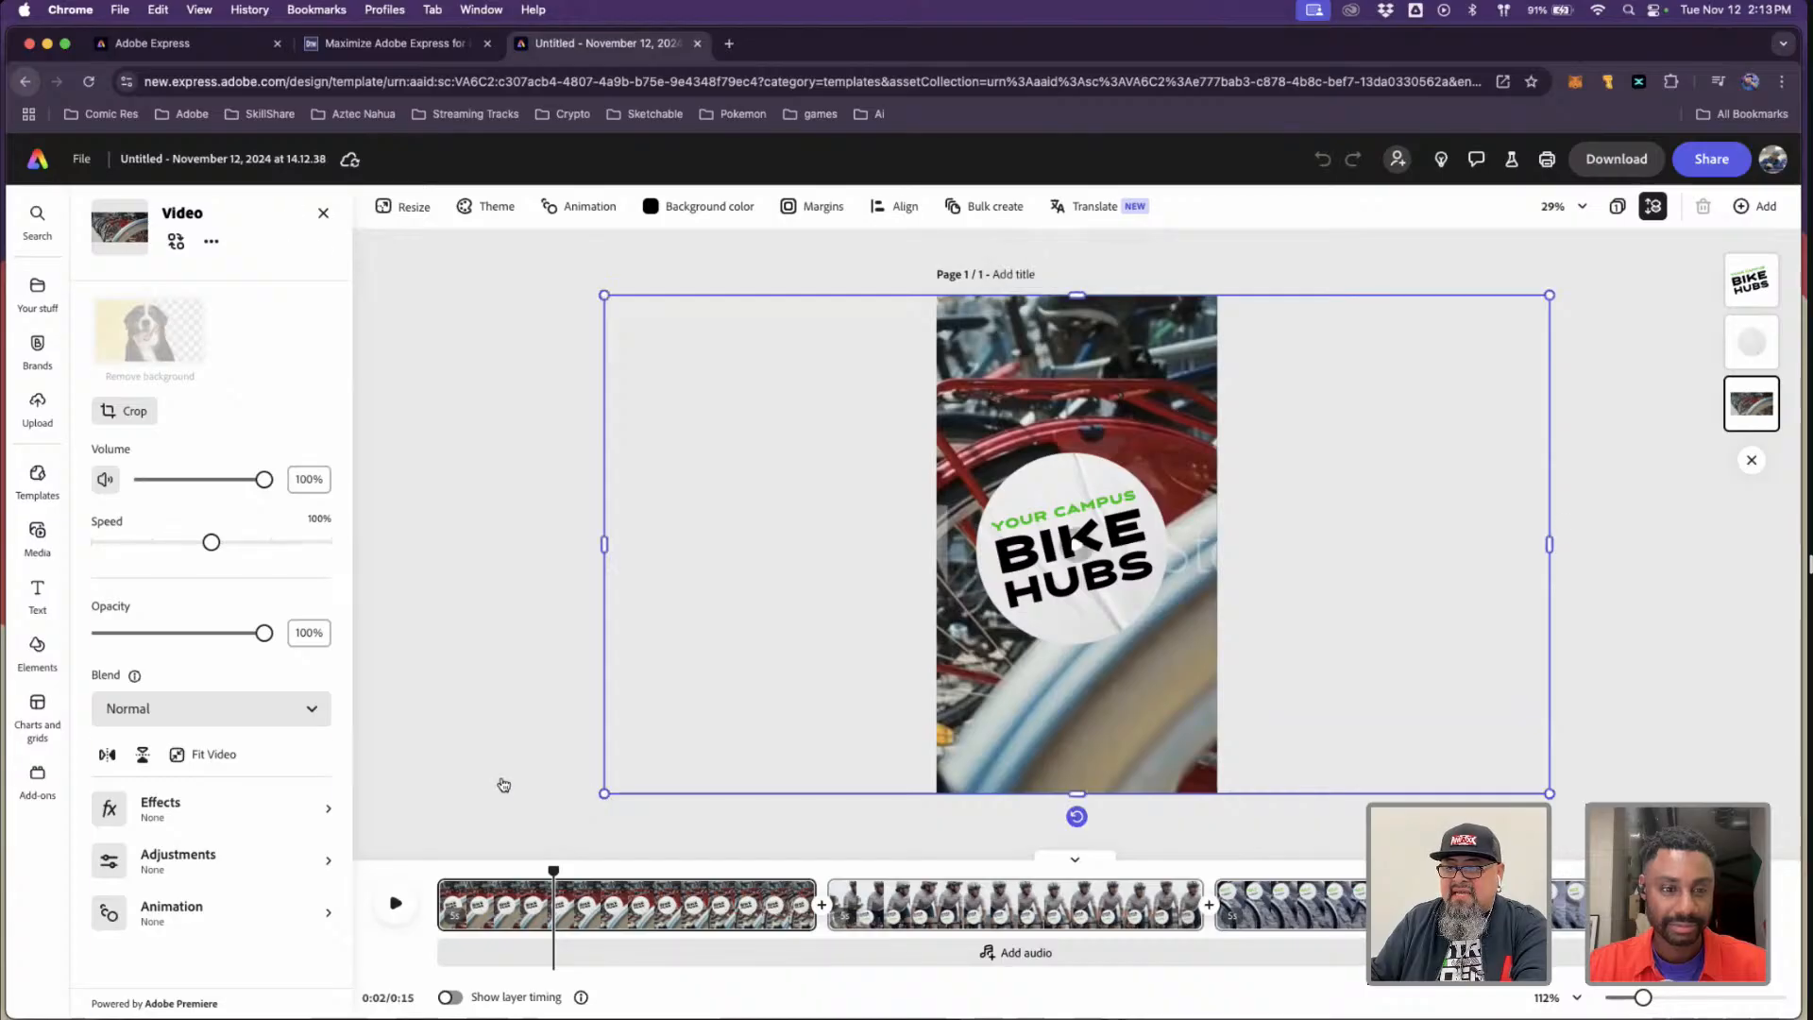
left_click(502, 781)
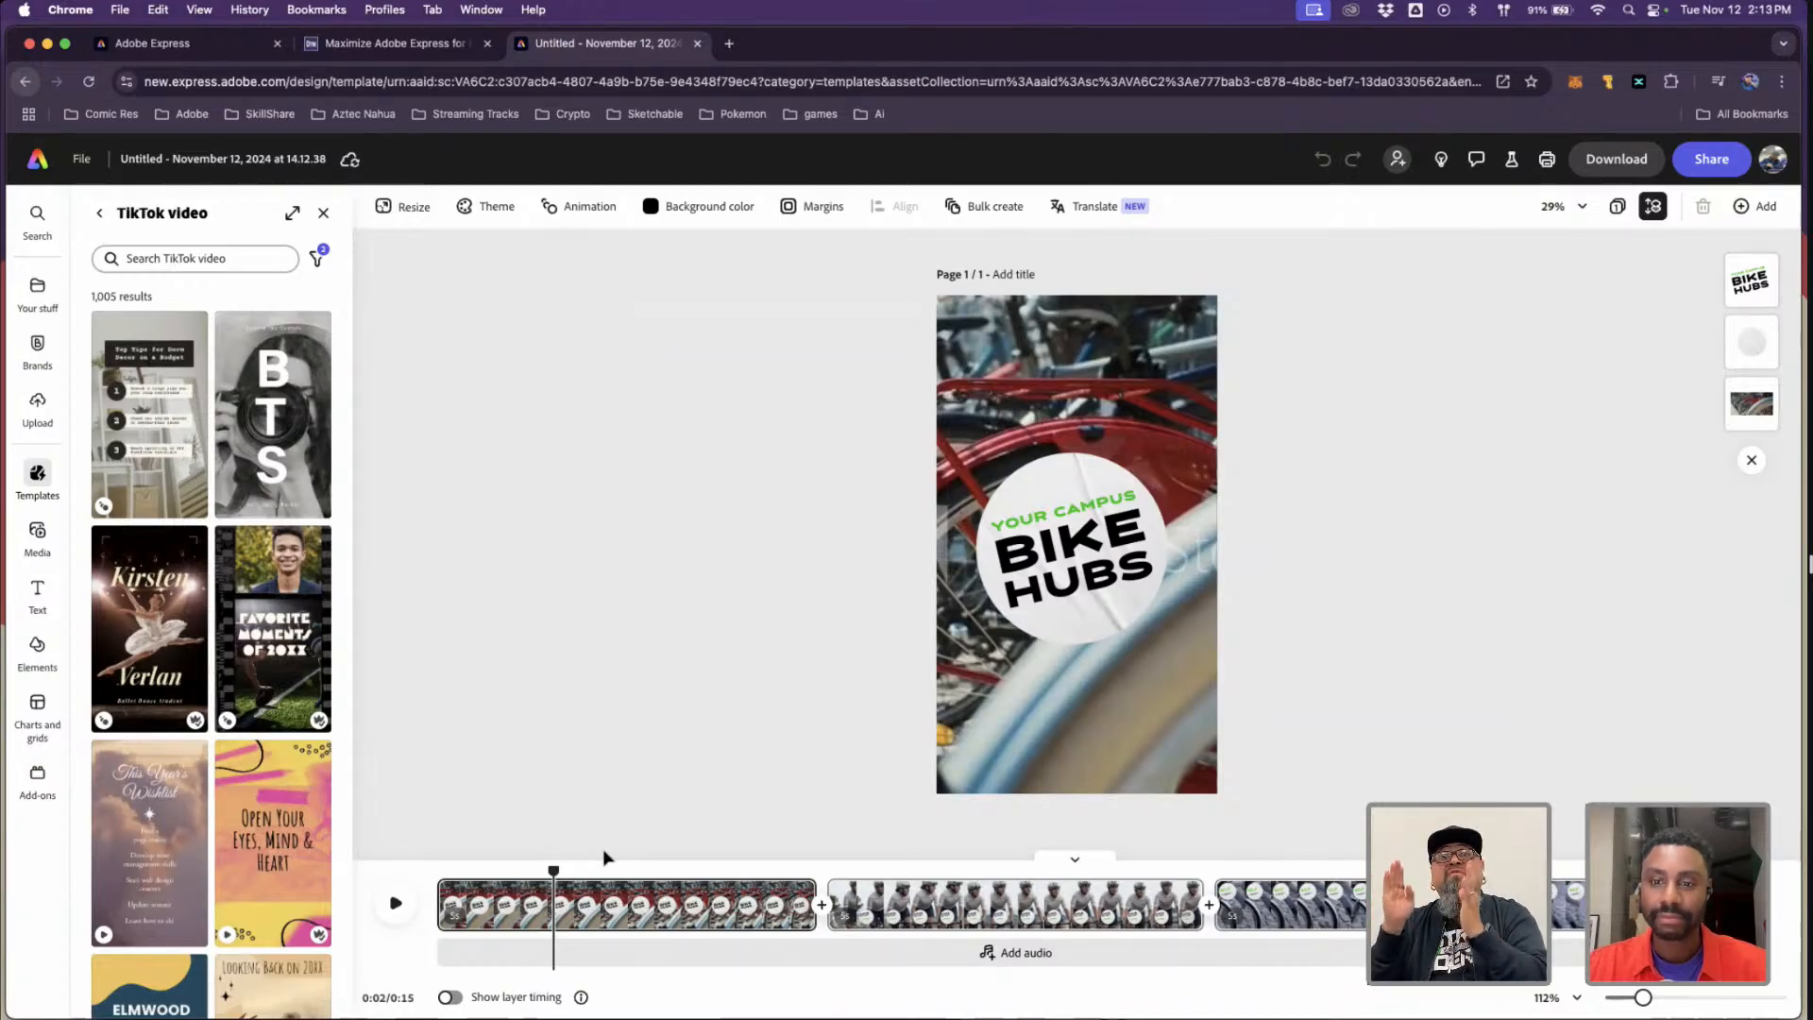
mouse_move(697, 904)
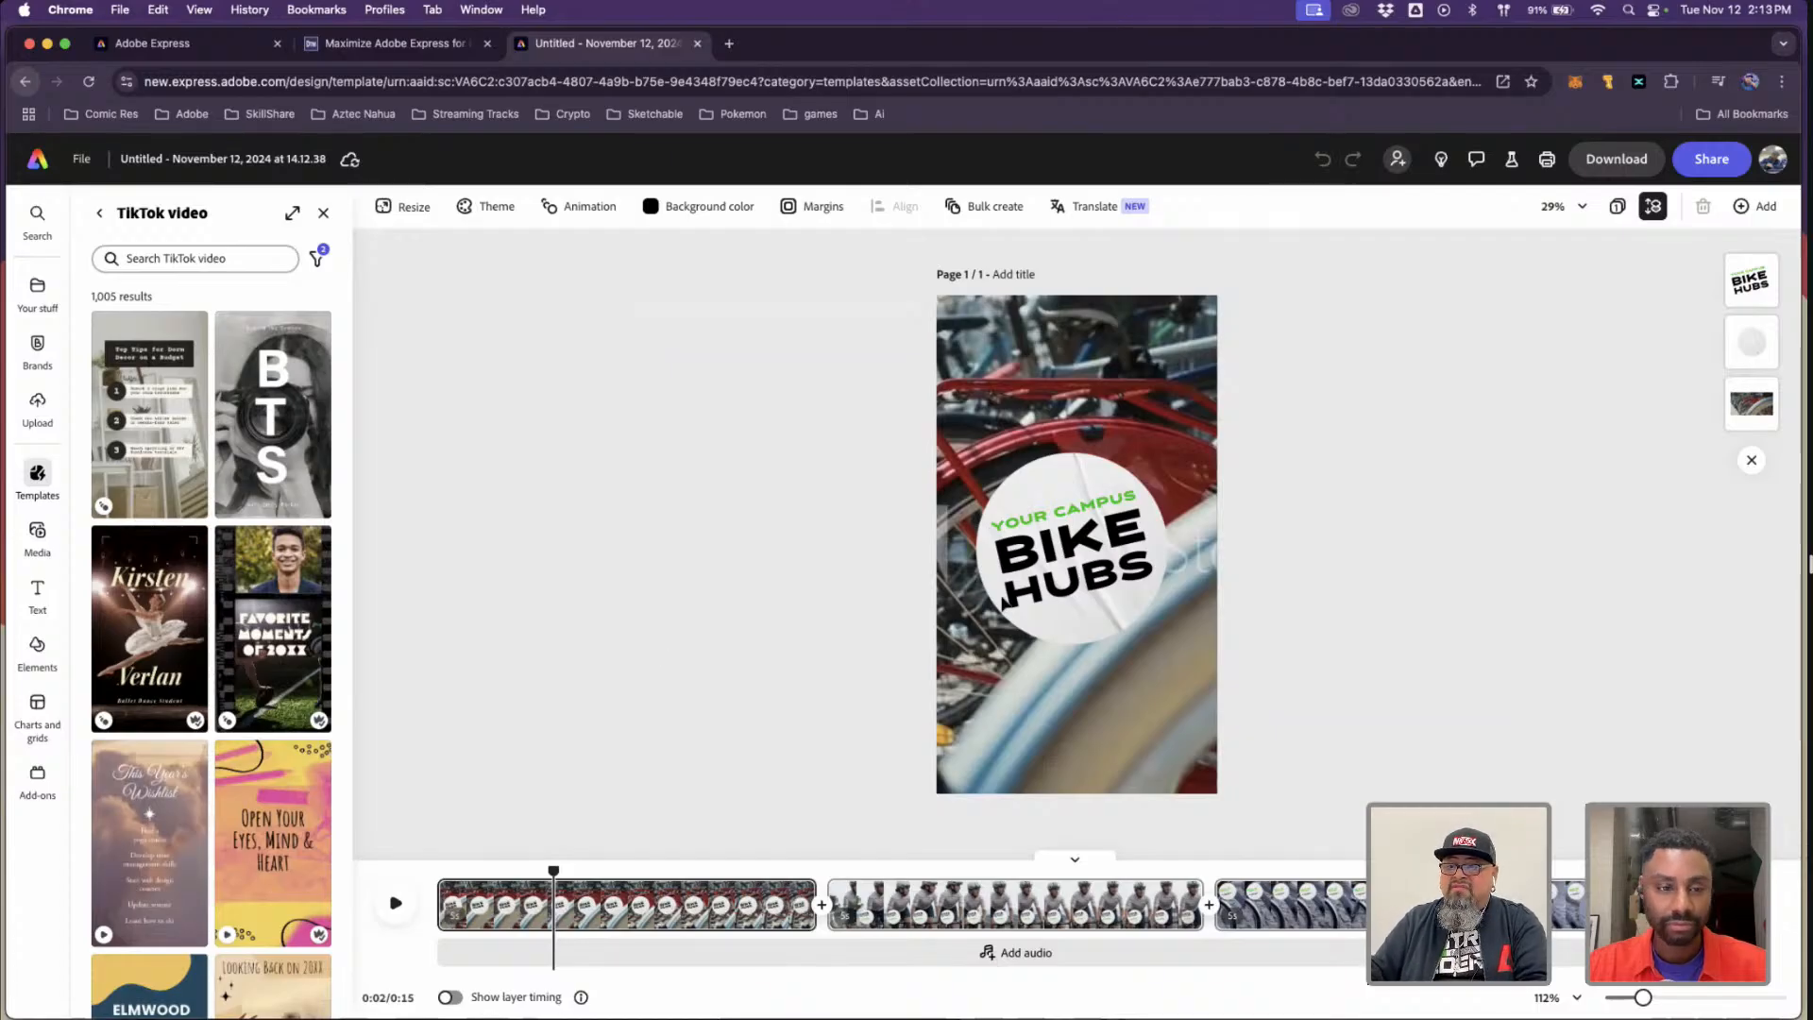
mouse_move(575, 909)
left_click_drag(545, 873, 549, 874)
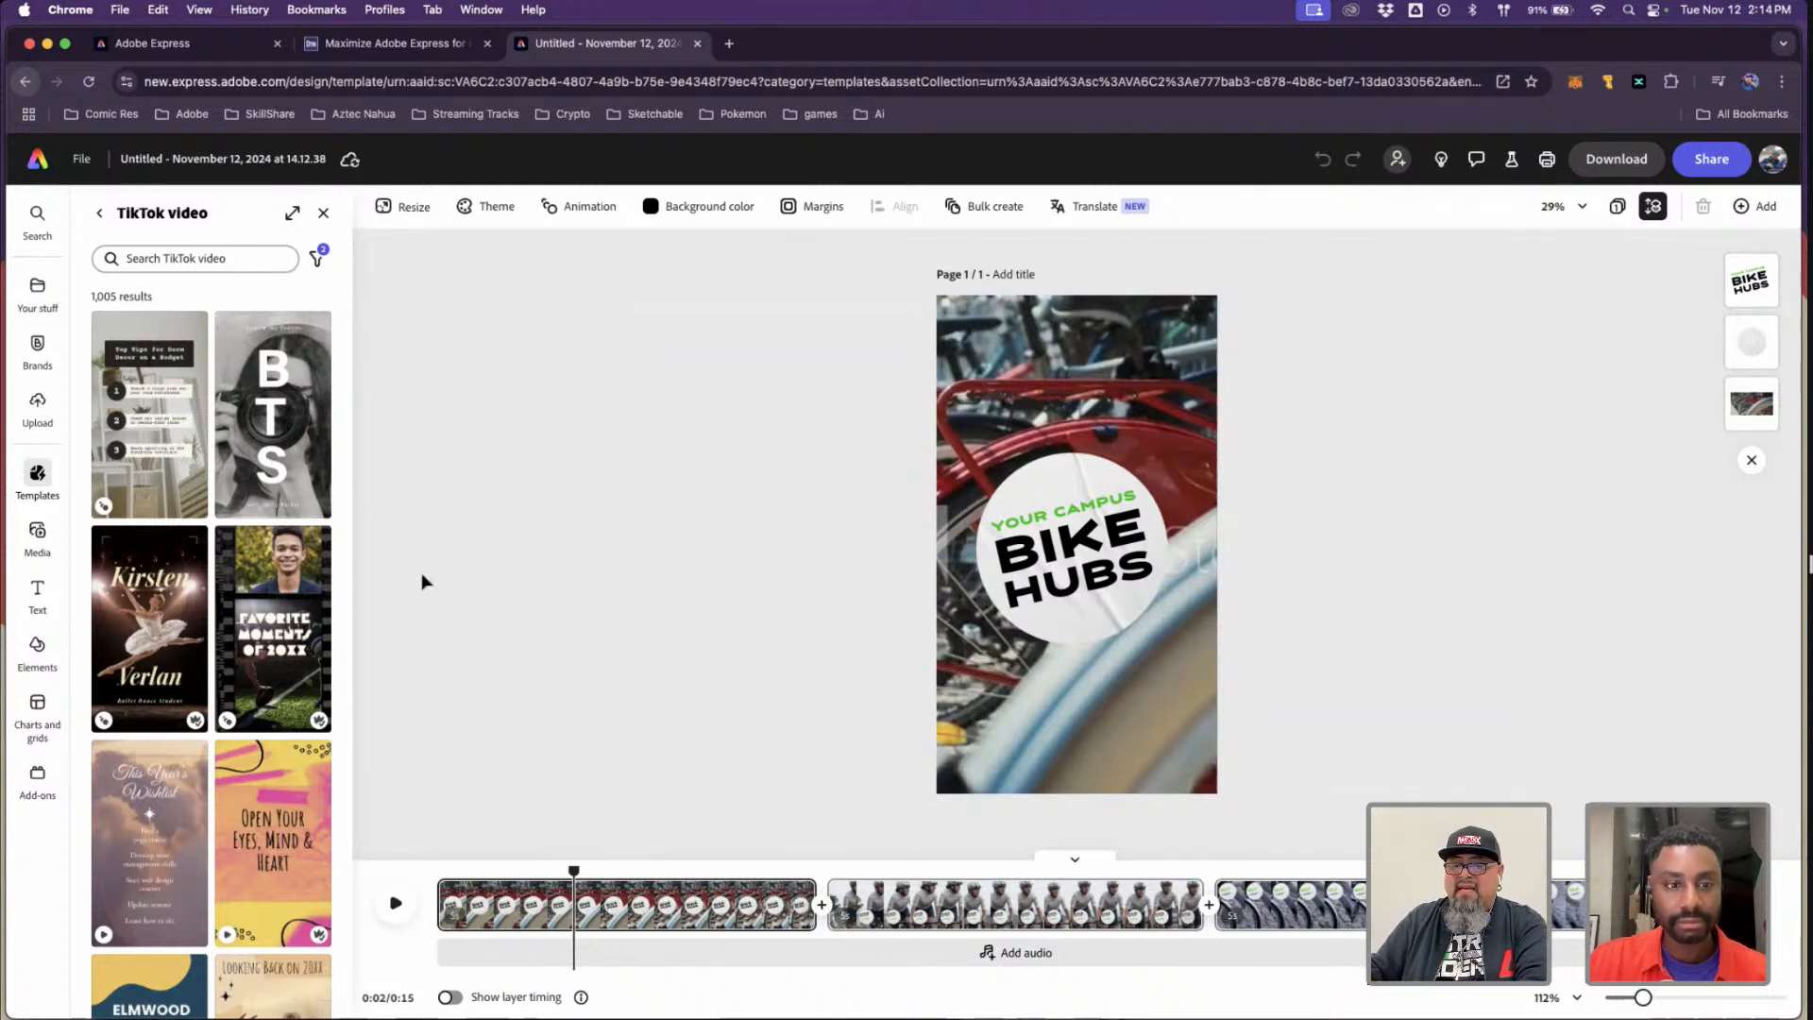
- Upload the video 2024-11-12 13.08.22.mov from the Adobe Express folder inside 2024 Work's Adobe Live folder into the project
left_click(38, 536)
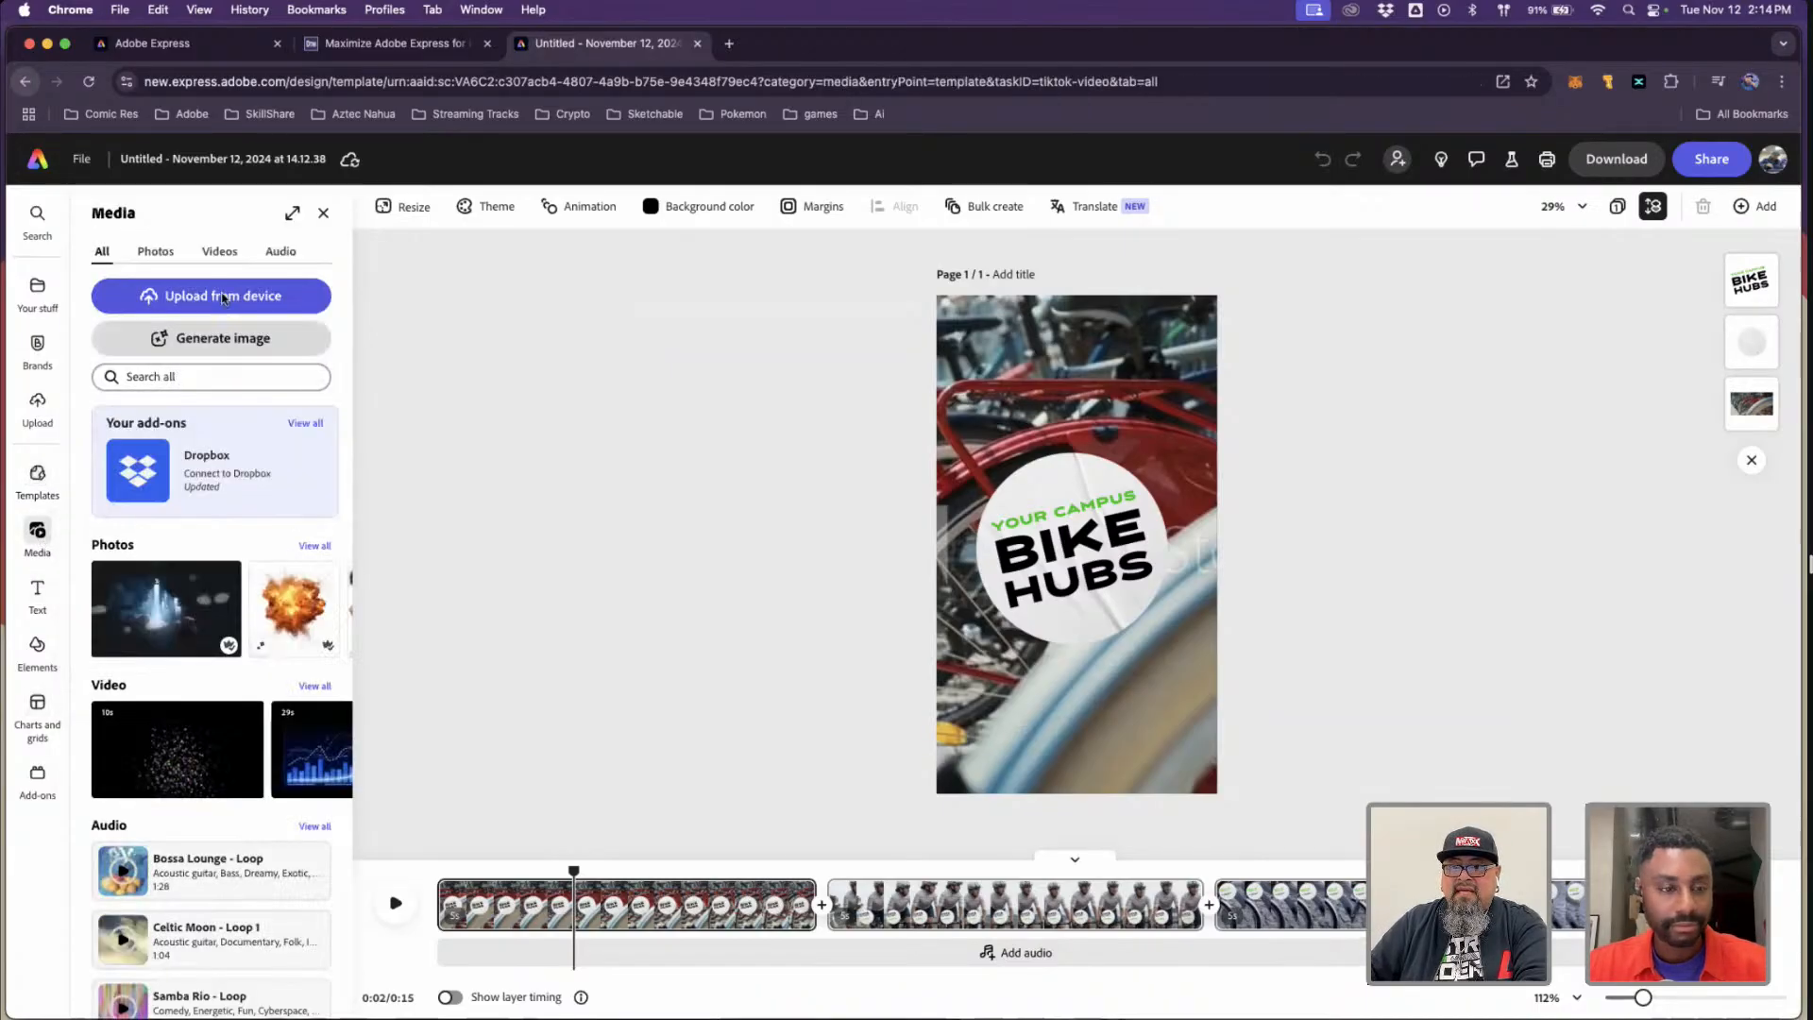
left_click(224, 296)
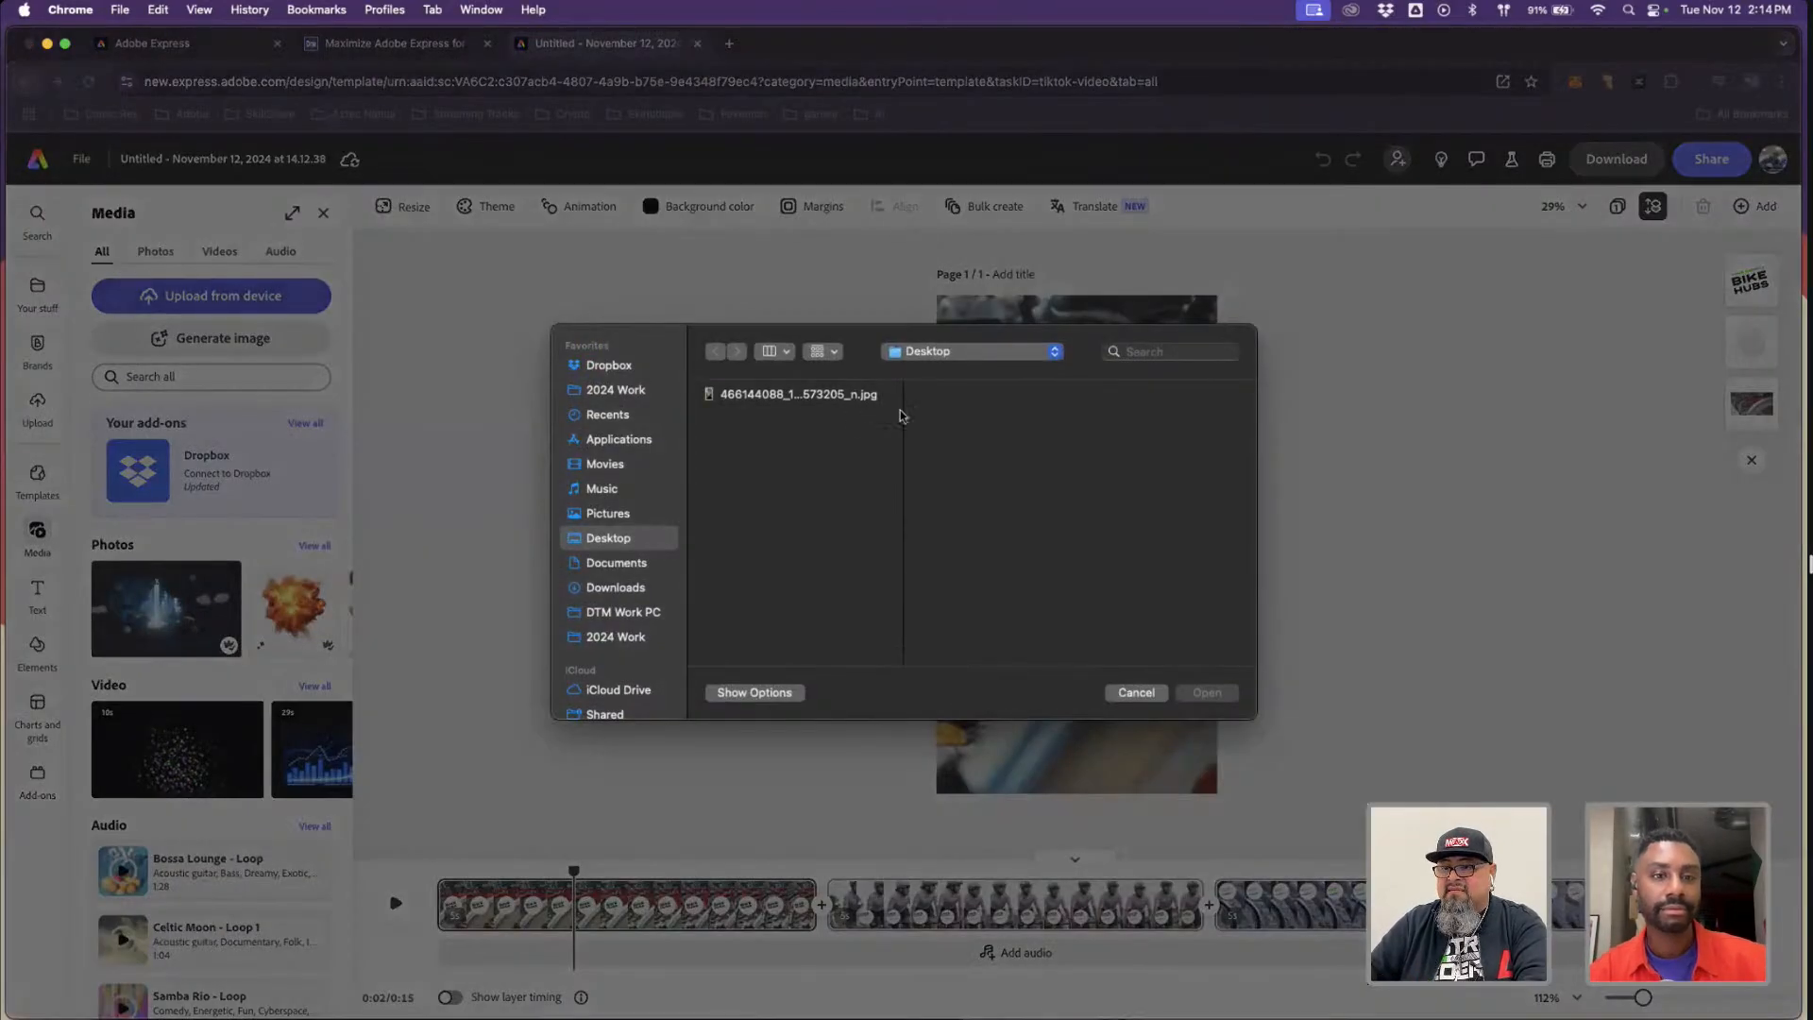
left_click(961, 353)
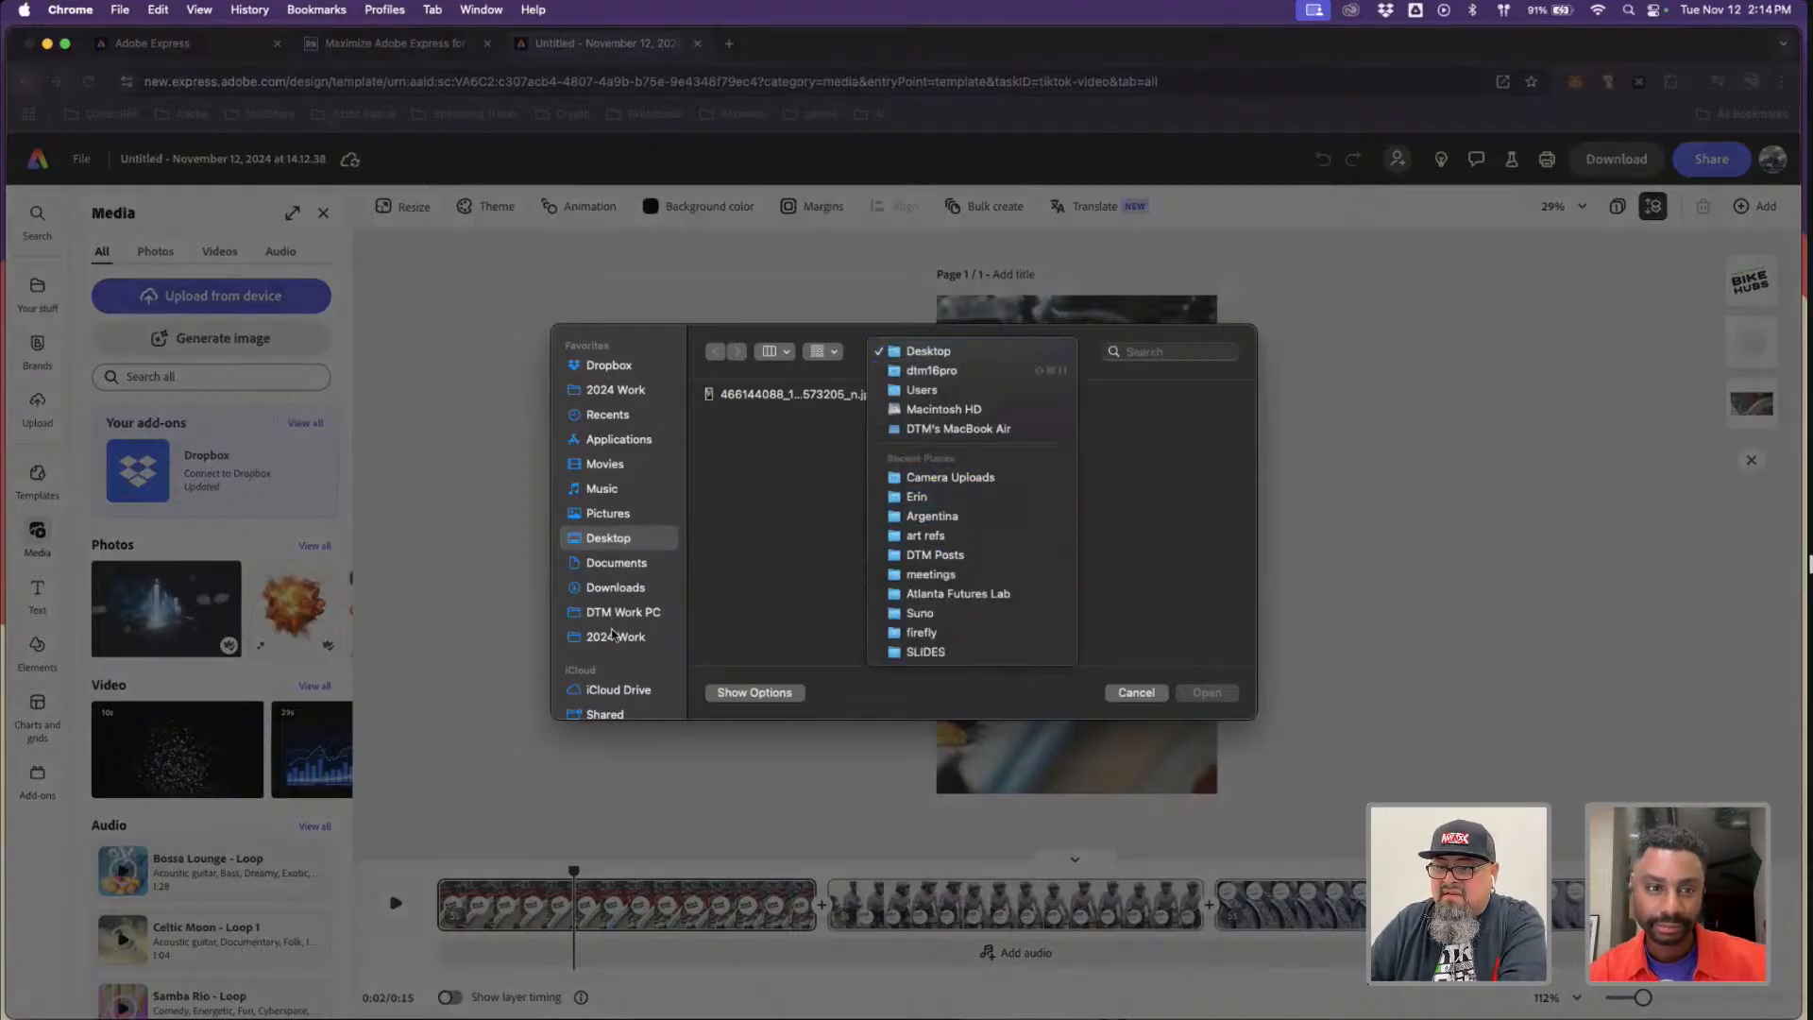
left_click(626, 387)
left_click(624, 390)
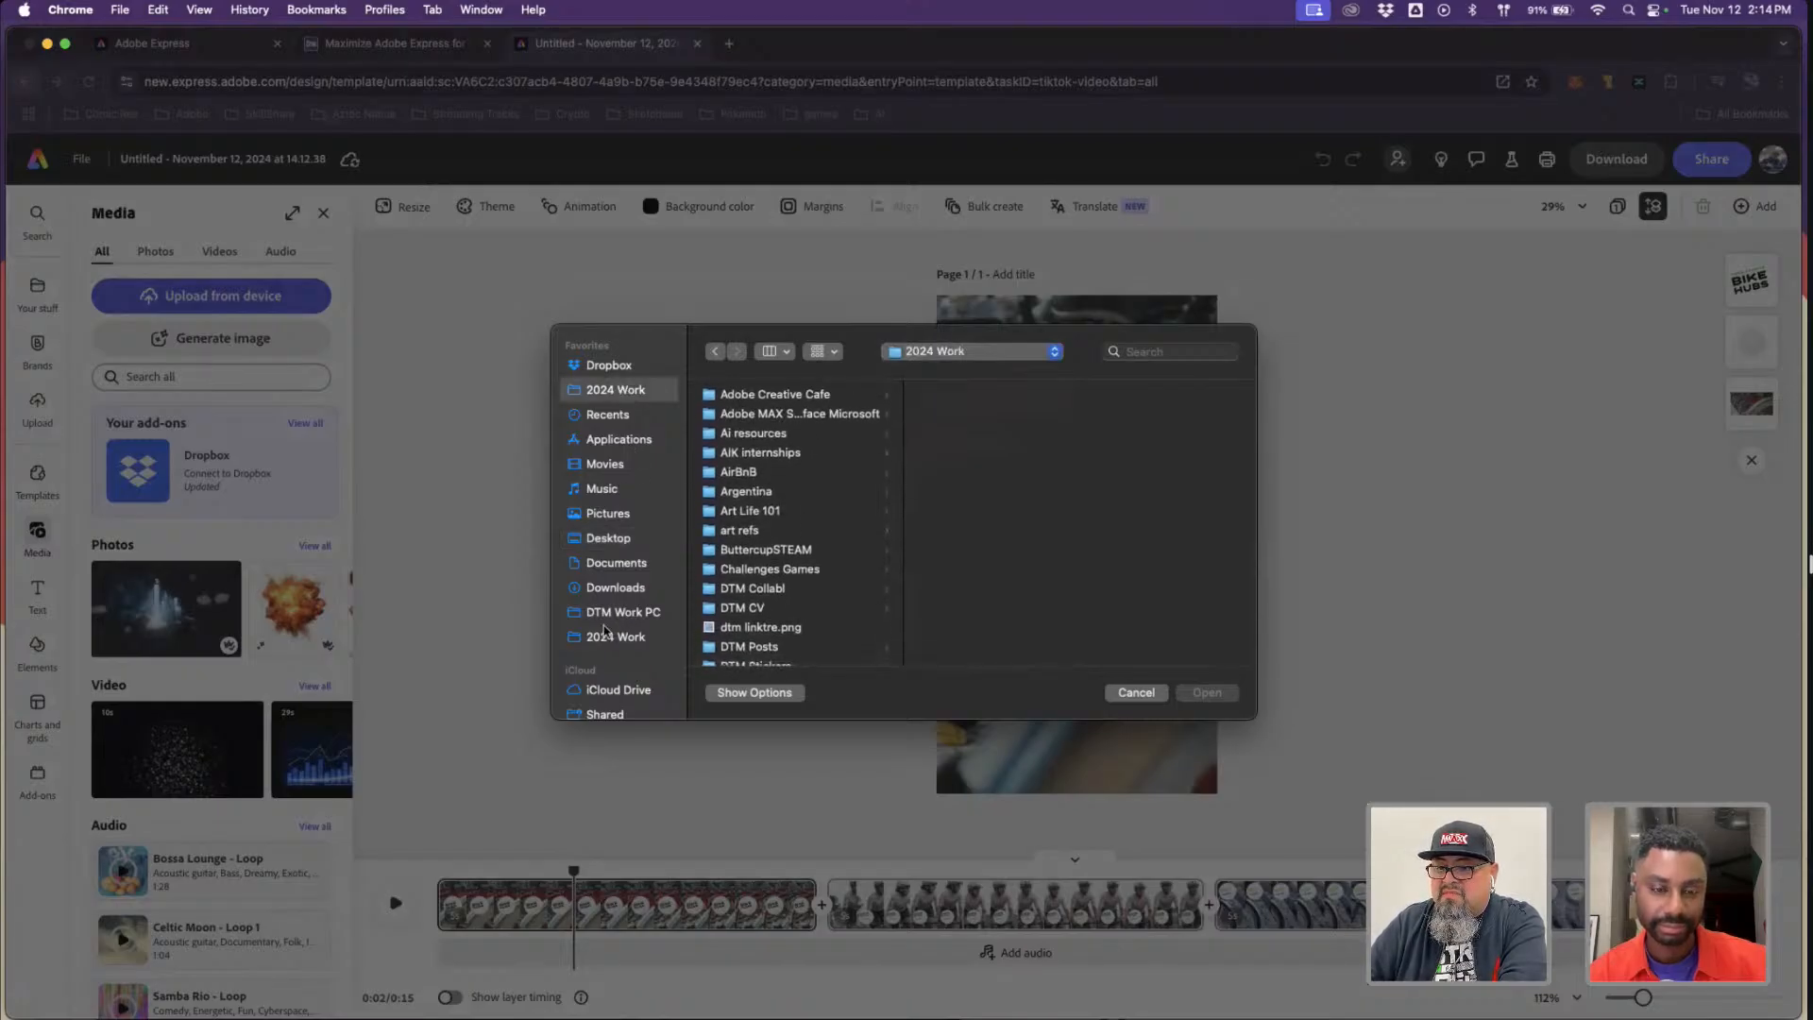
left_click(635, 637)
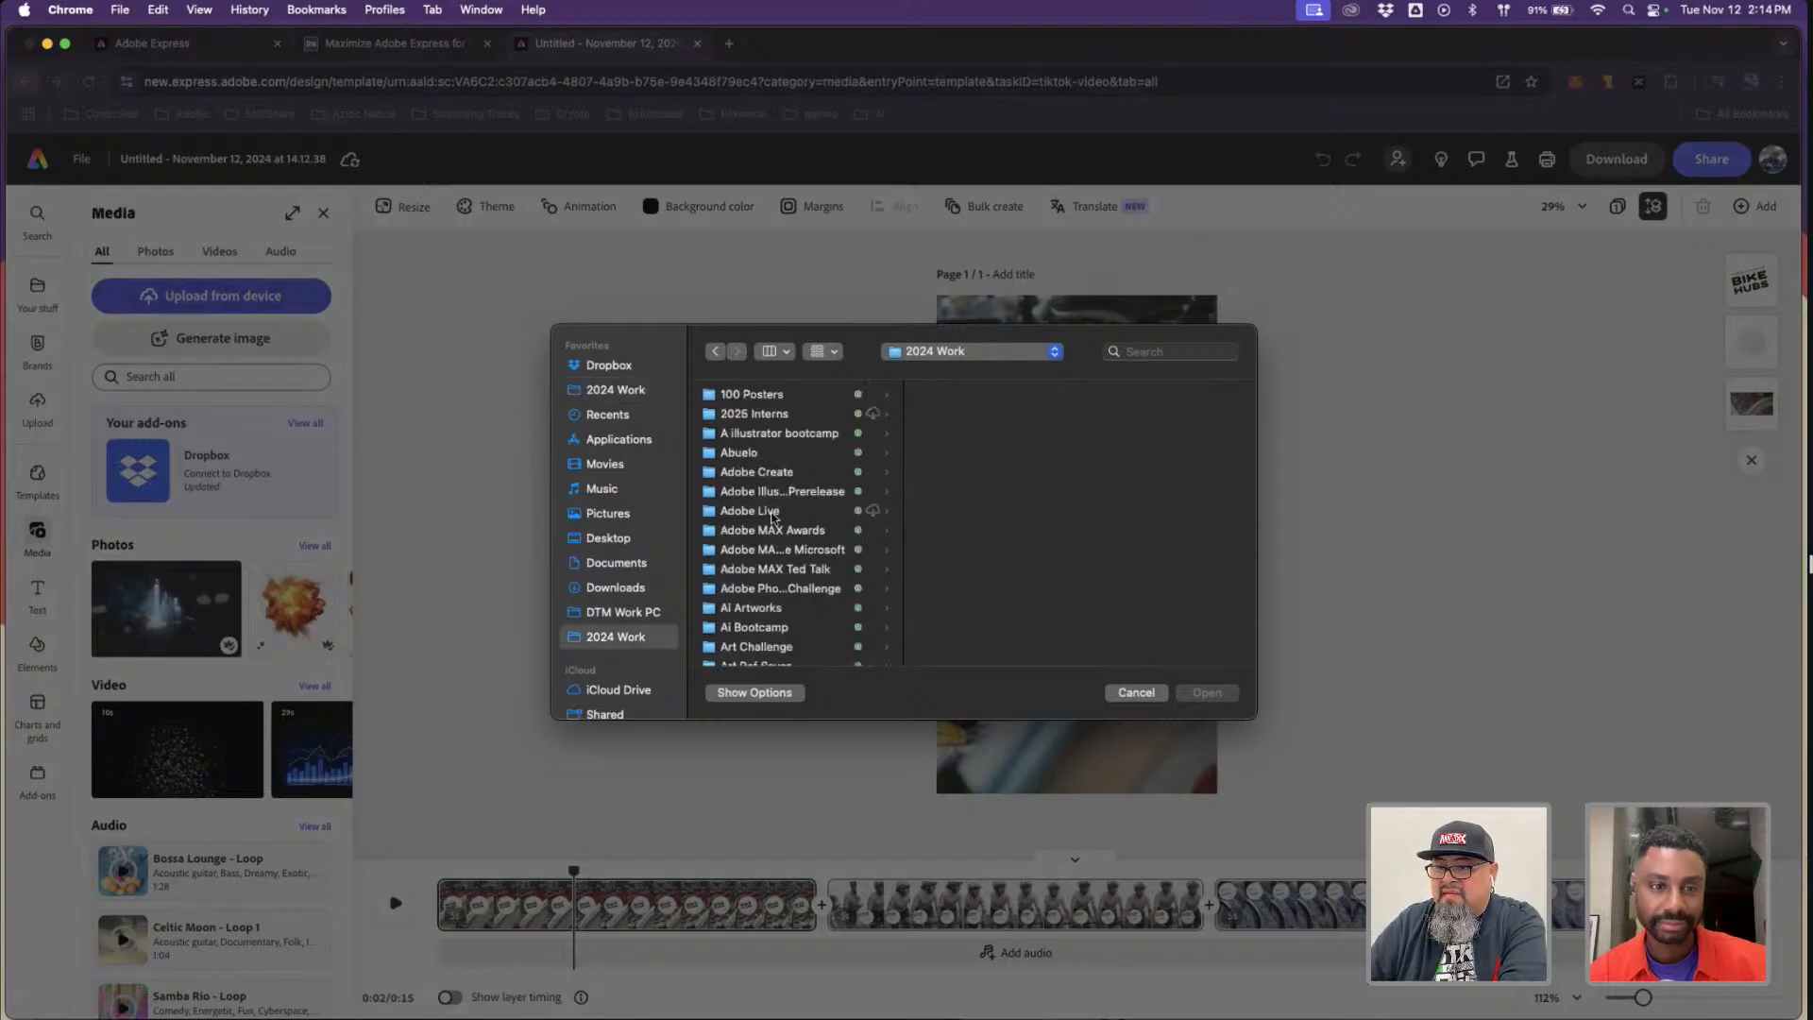
left_click(959, 402)
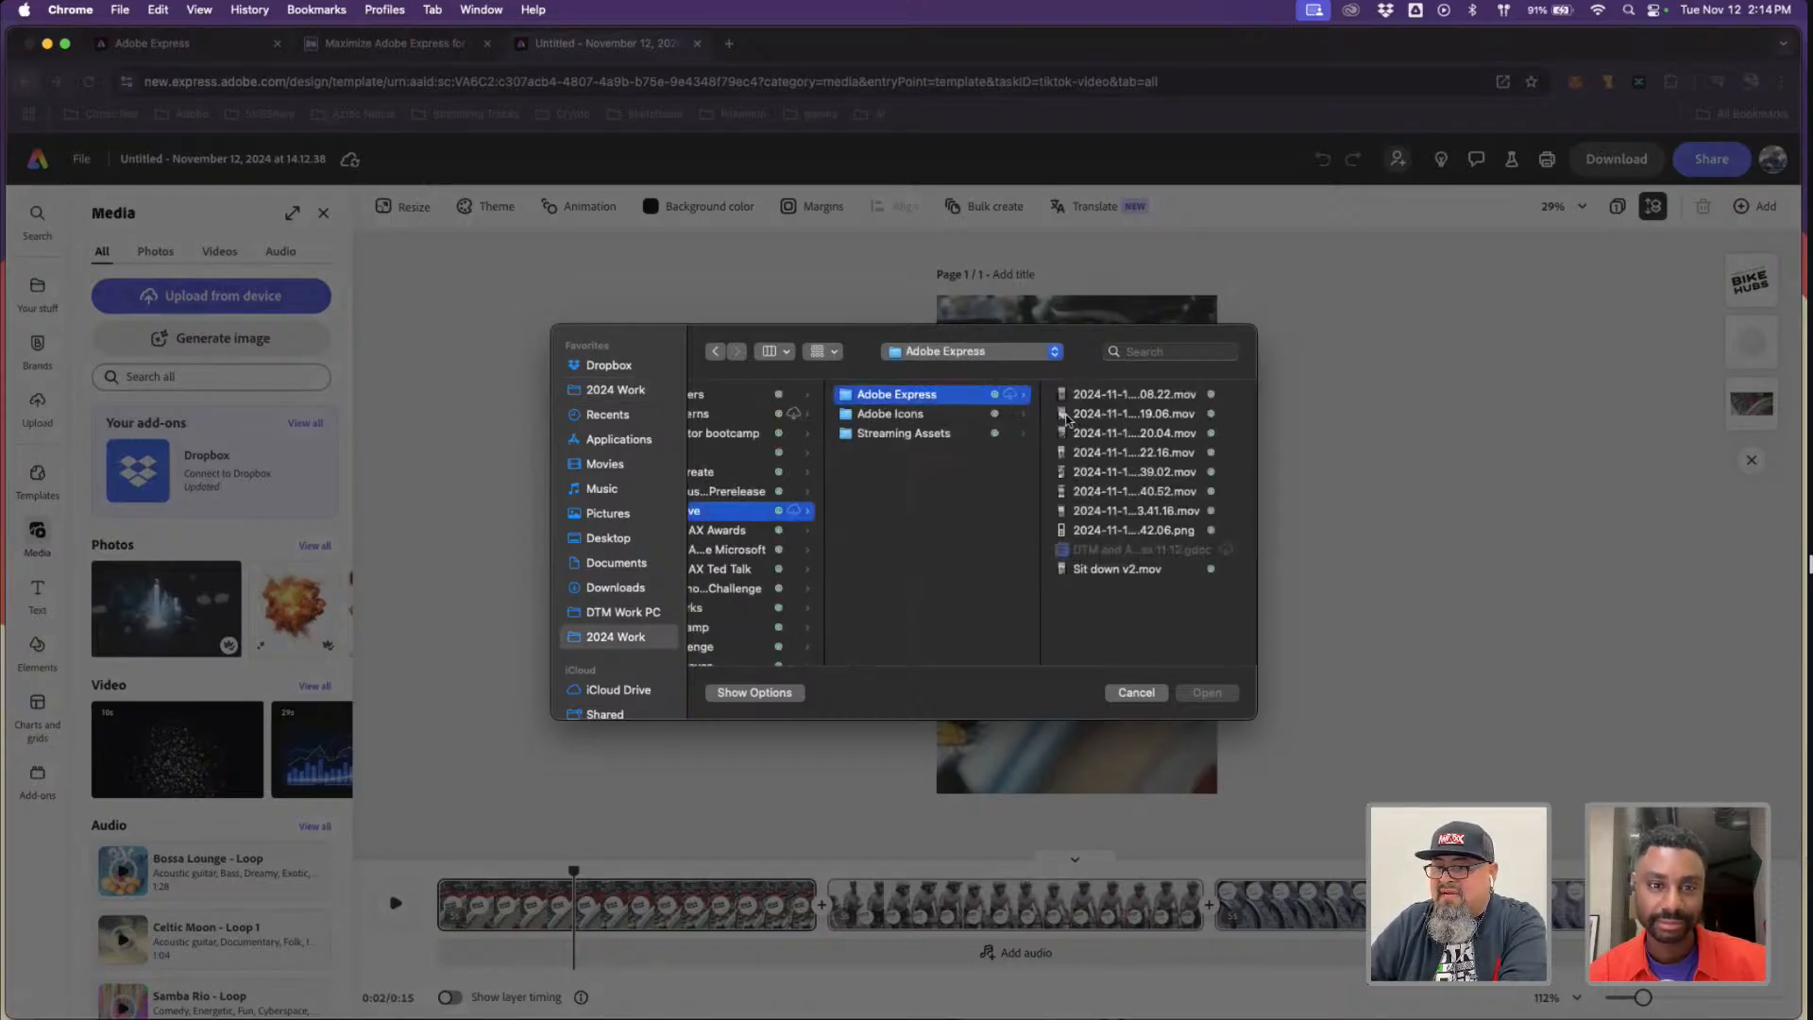
left_click(1124, 397)
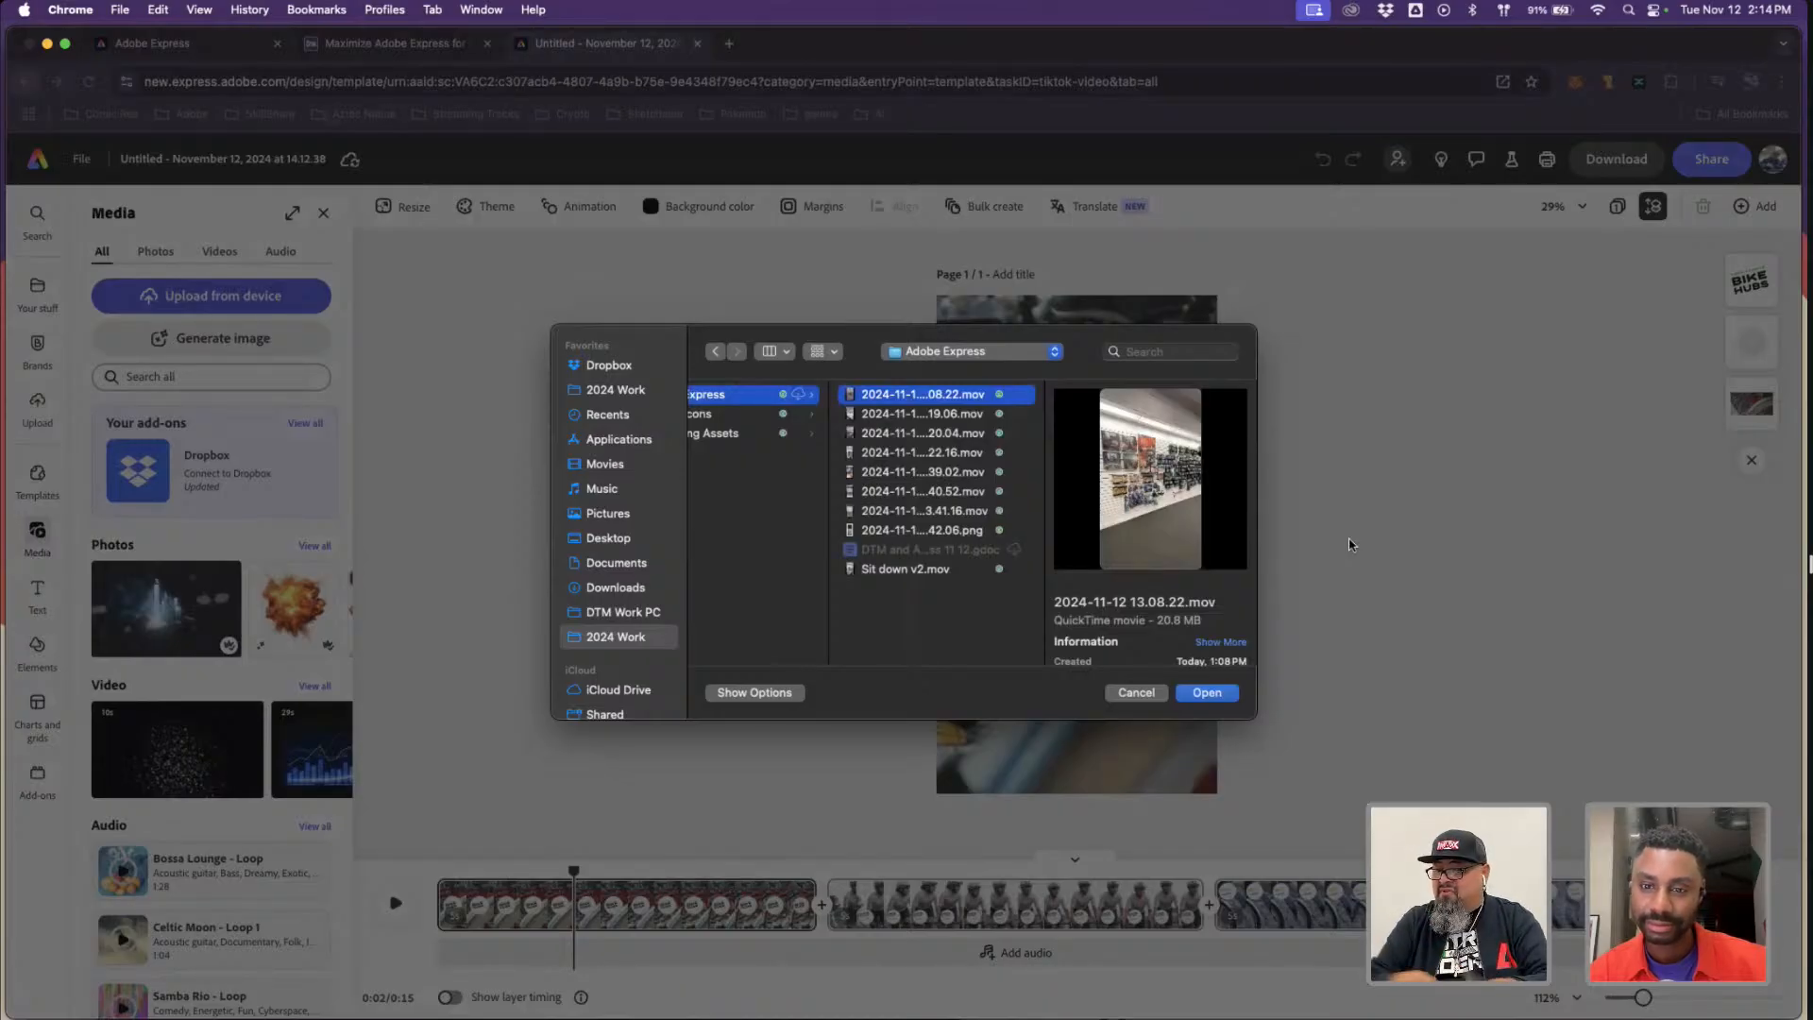
key("Return")
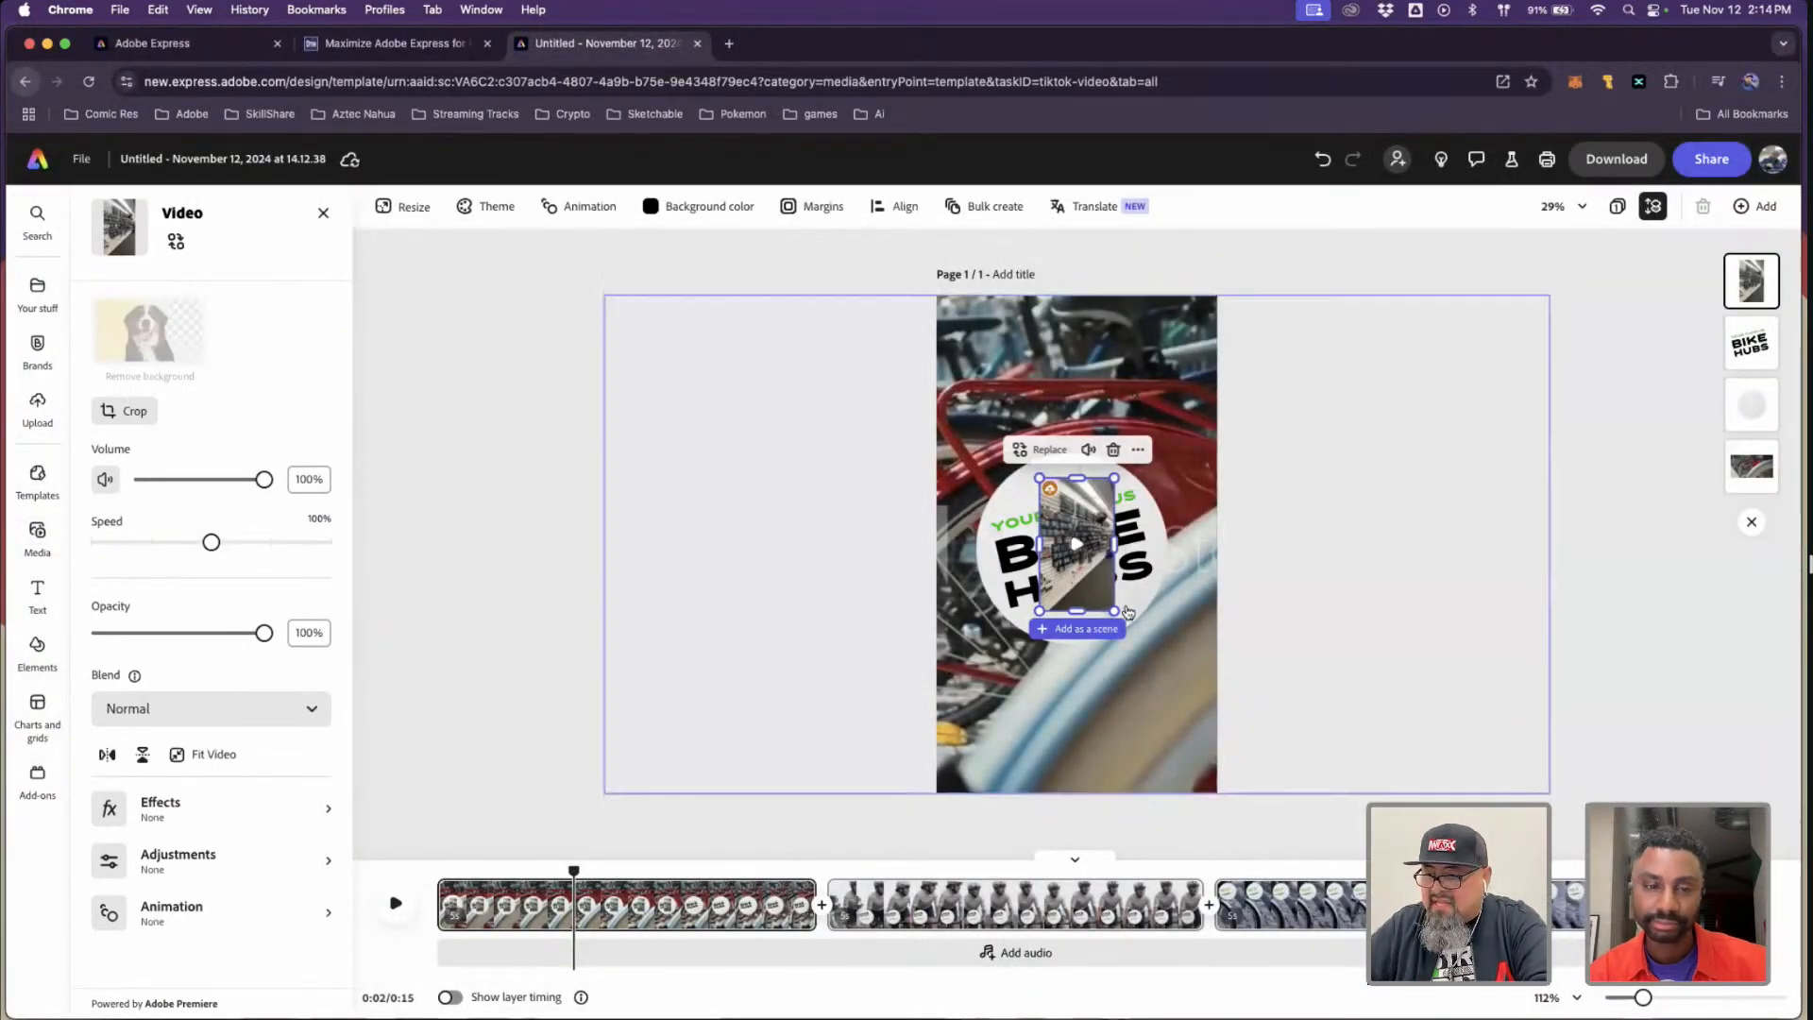
- Enlarge the uploaded store video to fill the whole page and play the first scene to check it
left_click_drag(1114, 610, 1239, 773)
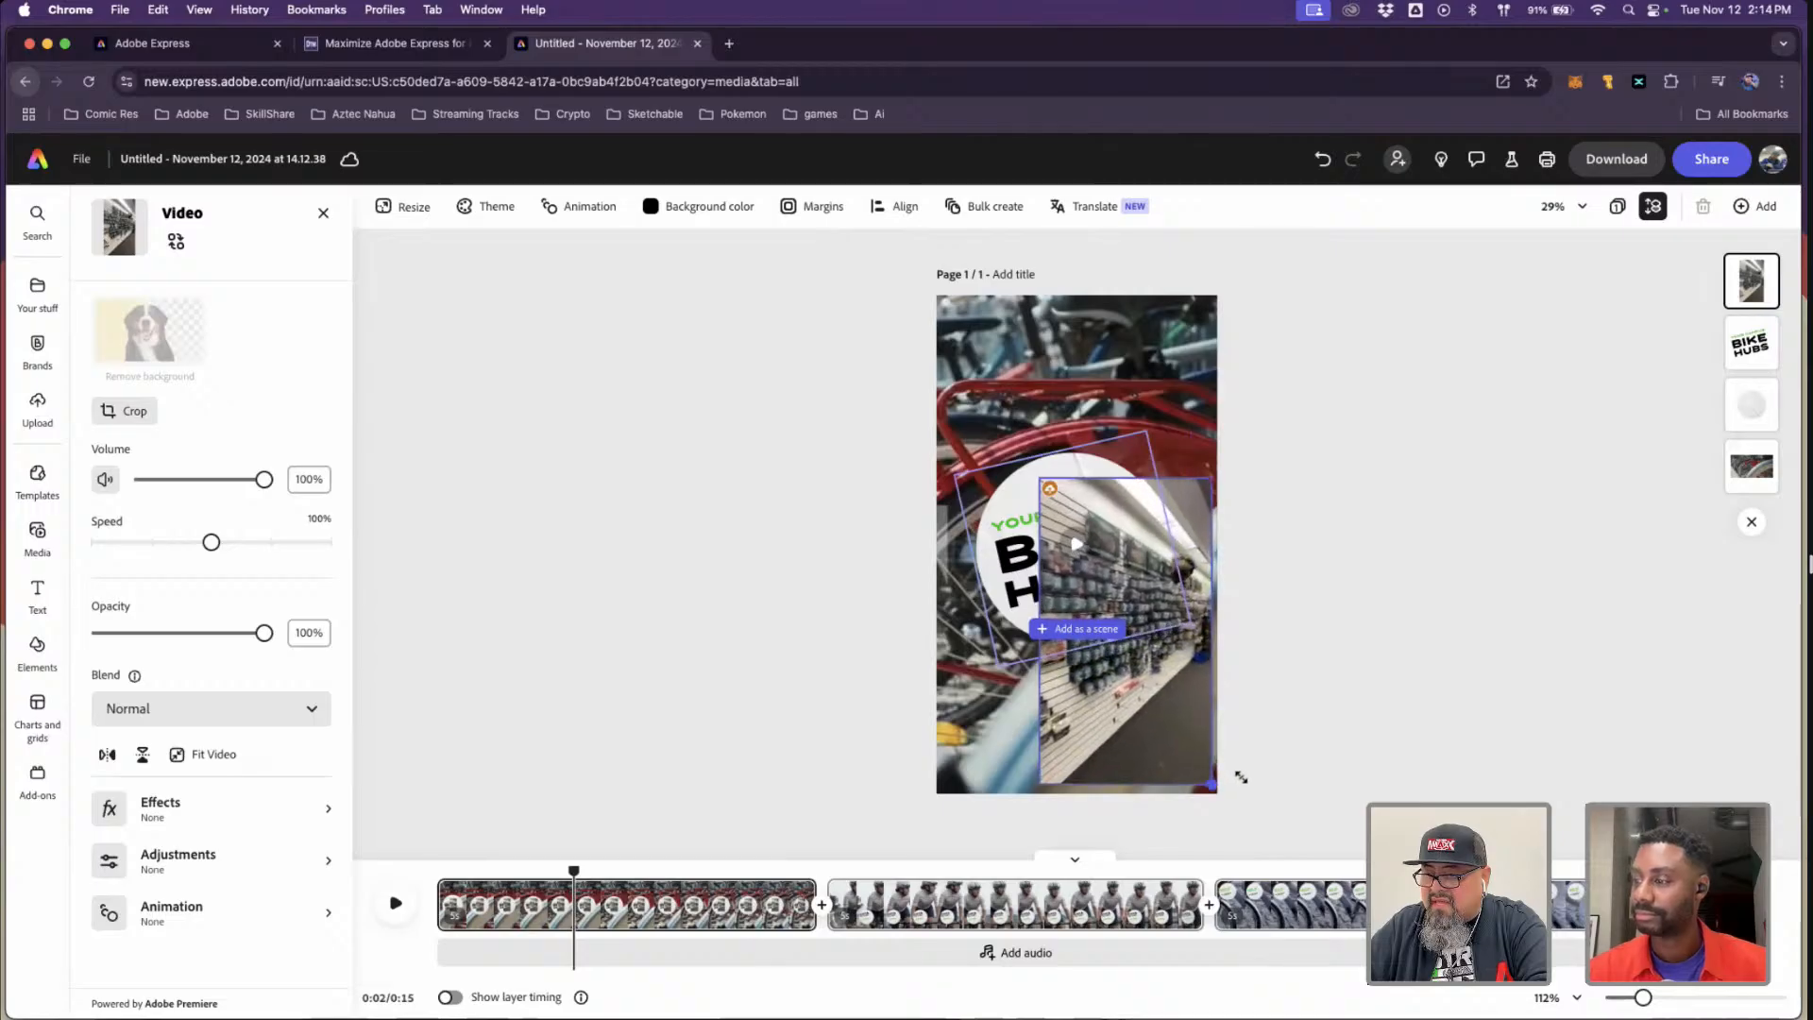
left_click_drag(1039, 477, 937, 296)
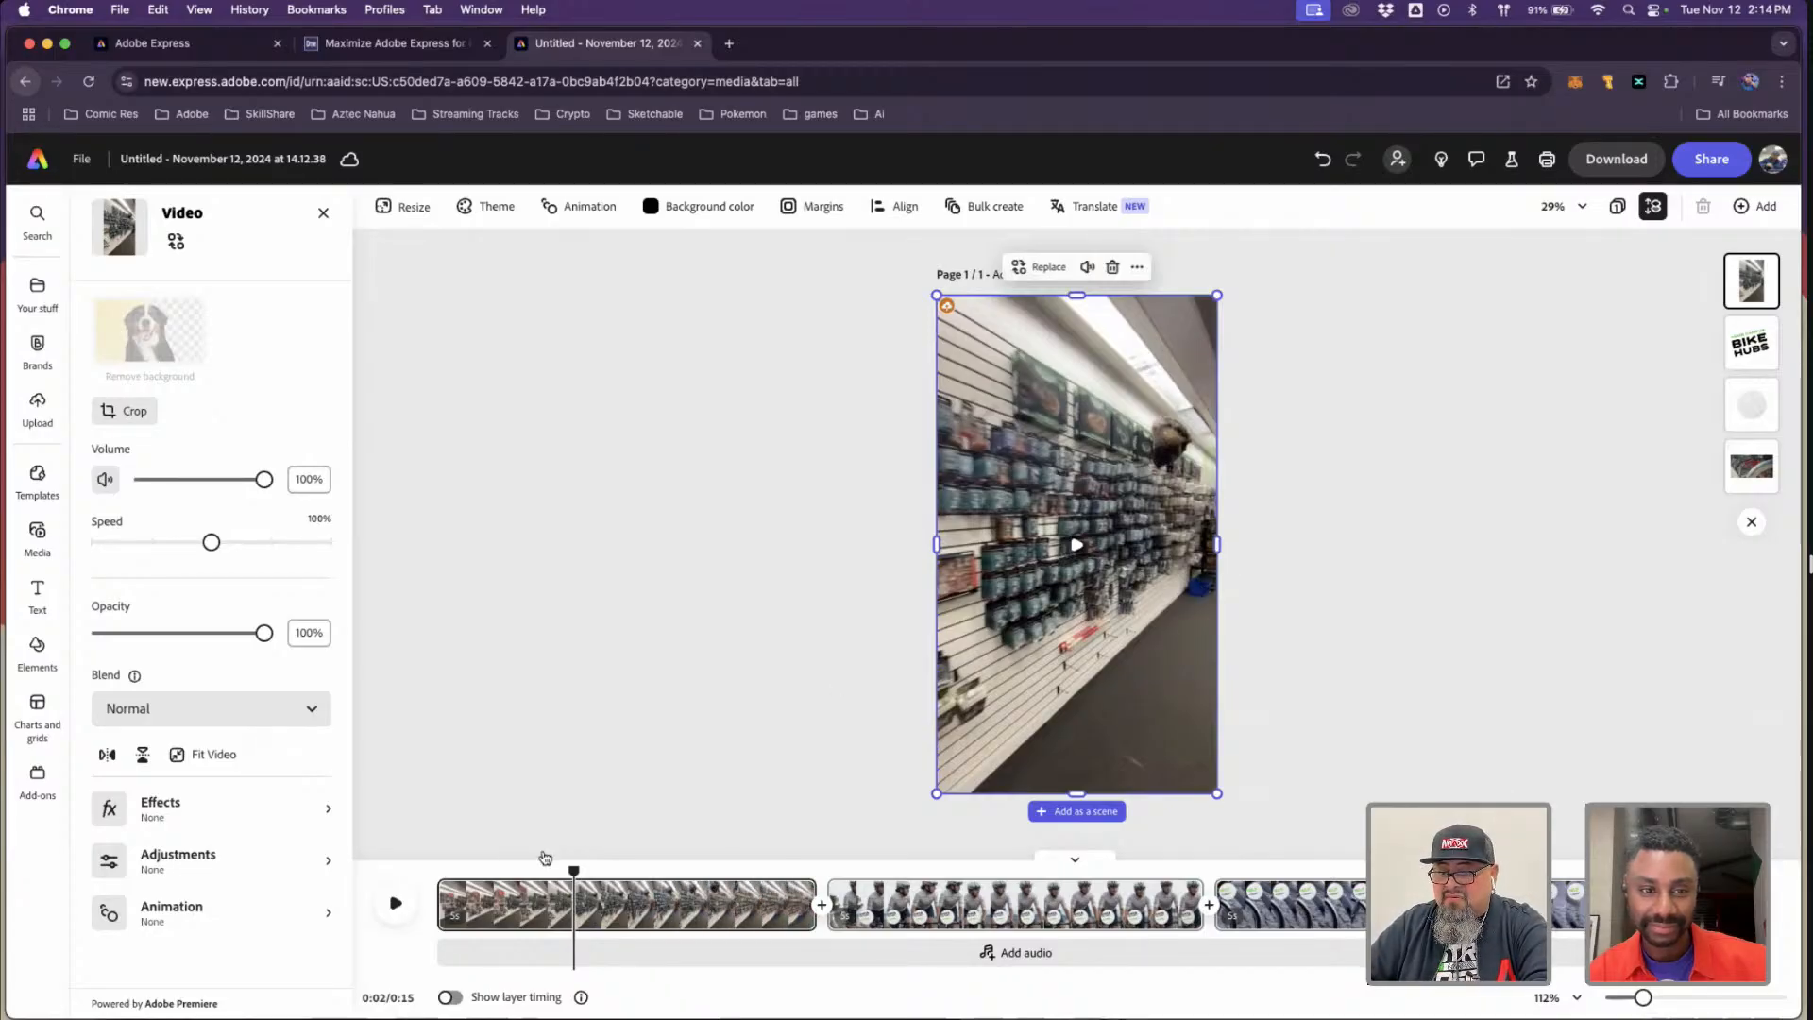
left_click_drag(572, 881, 409, 911)
key("space")
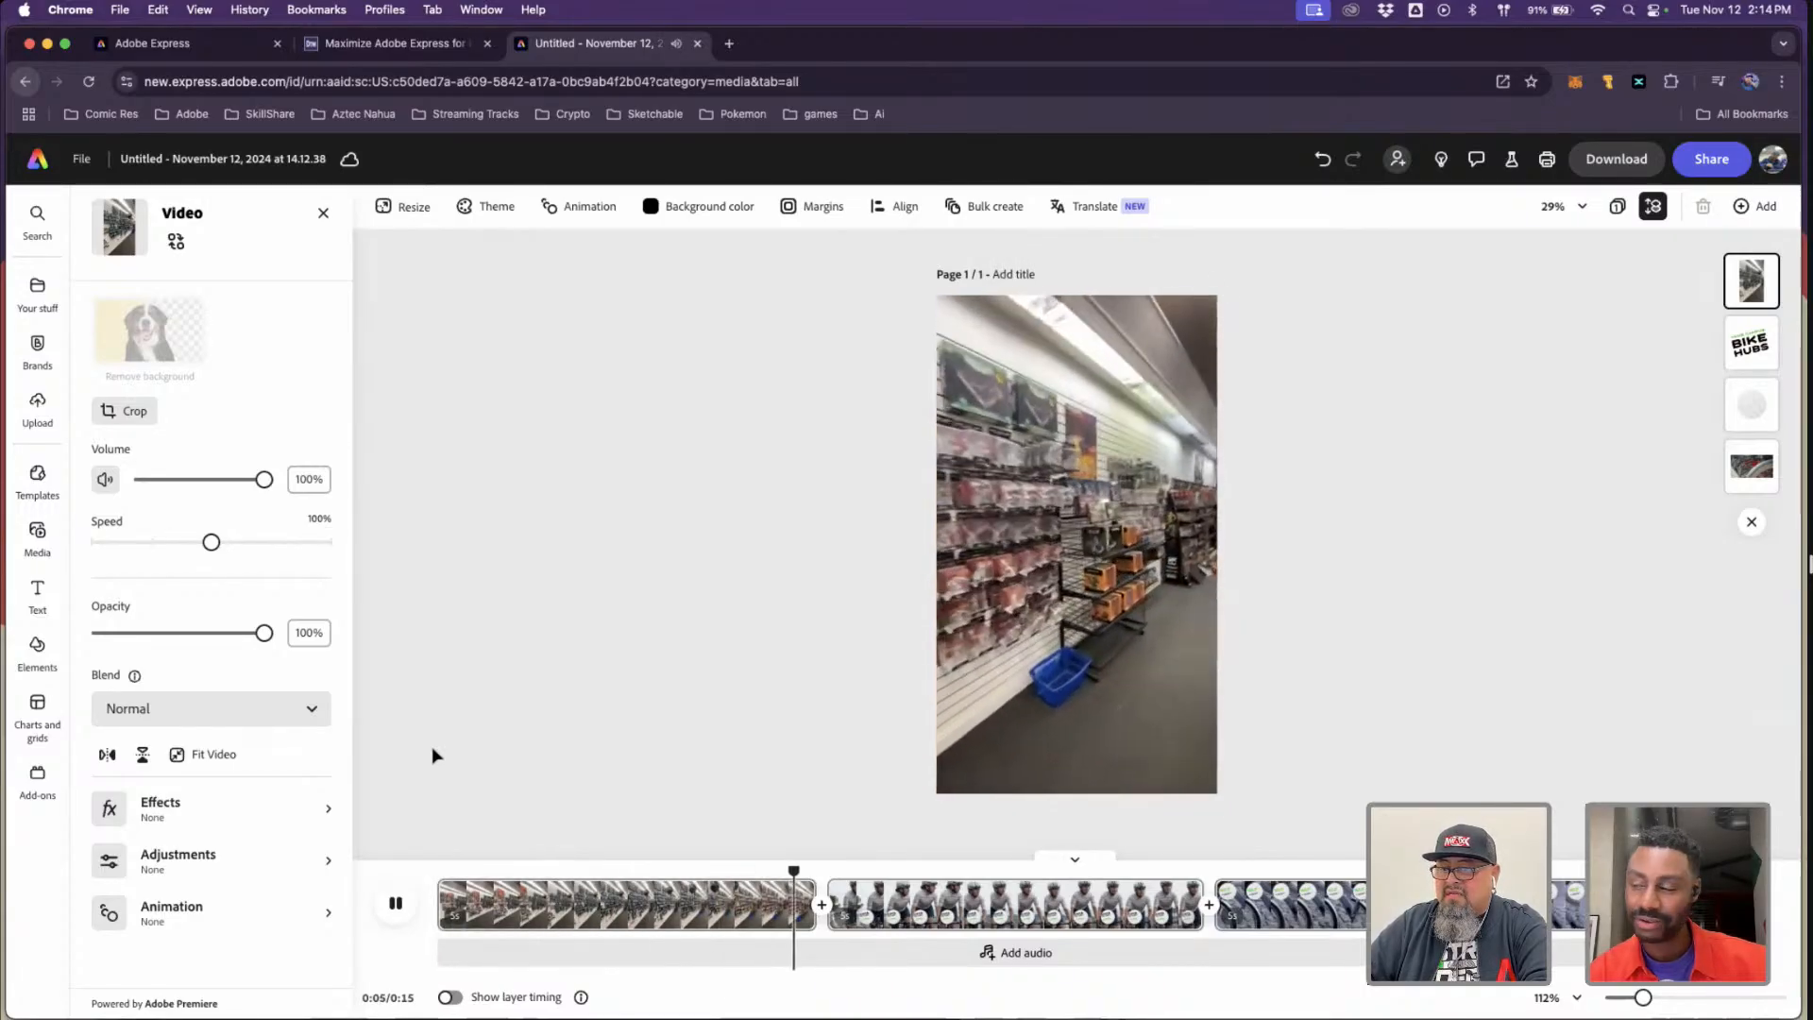
left_click(508, 742)
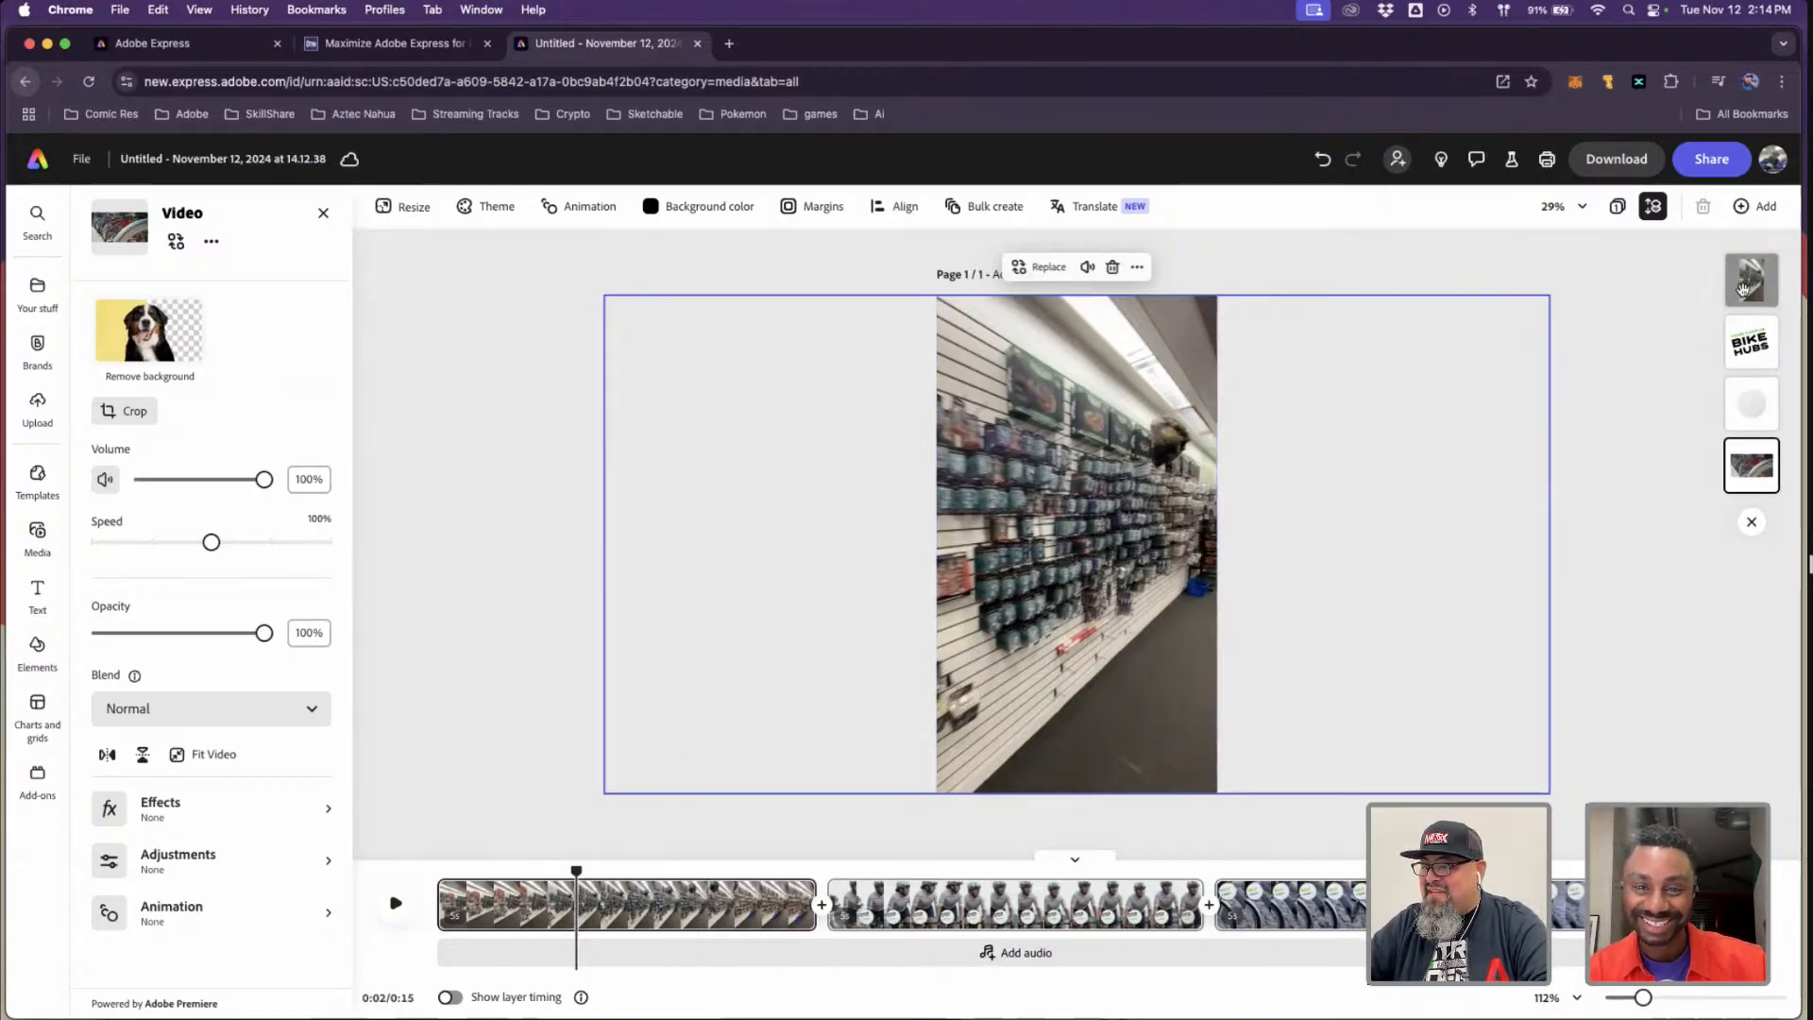
- Move the store video to the back of the layer stack and delete the template's bike video from the first scene
left_click_drag(1744, 289, 1752, 469)
left_click(1752, 405)
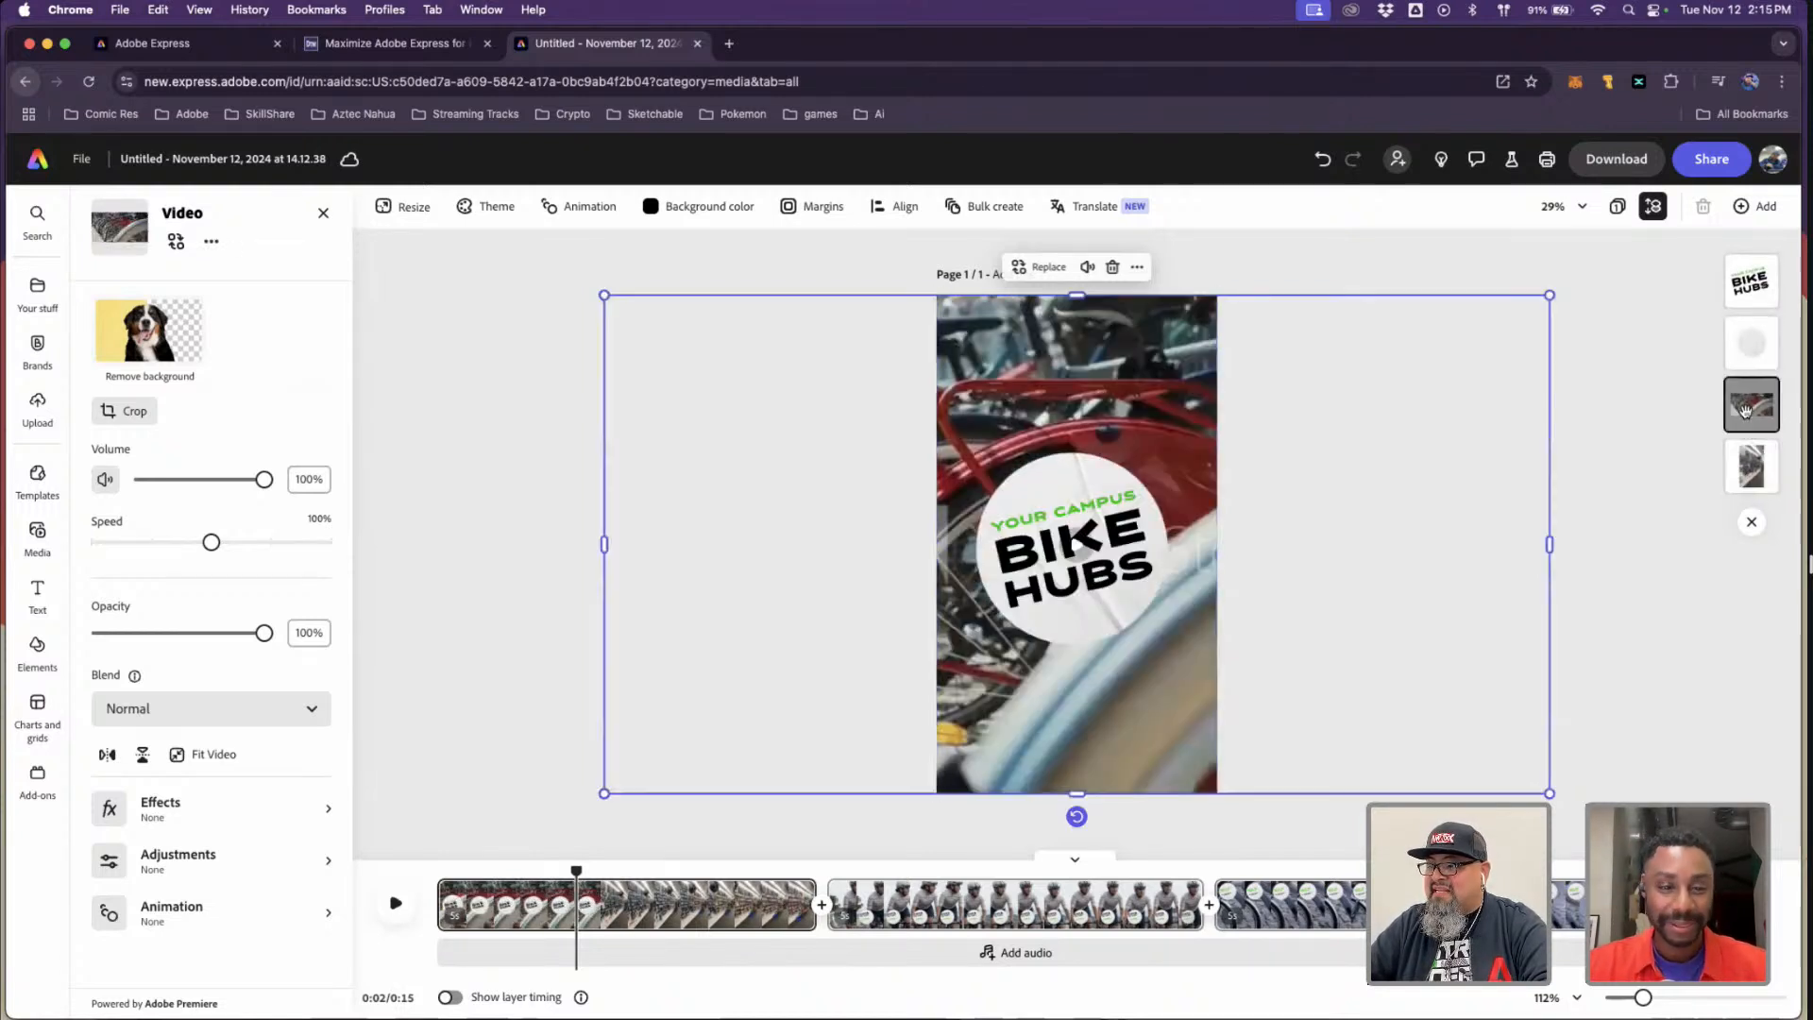
left_click(1113, 268)
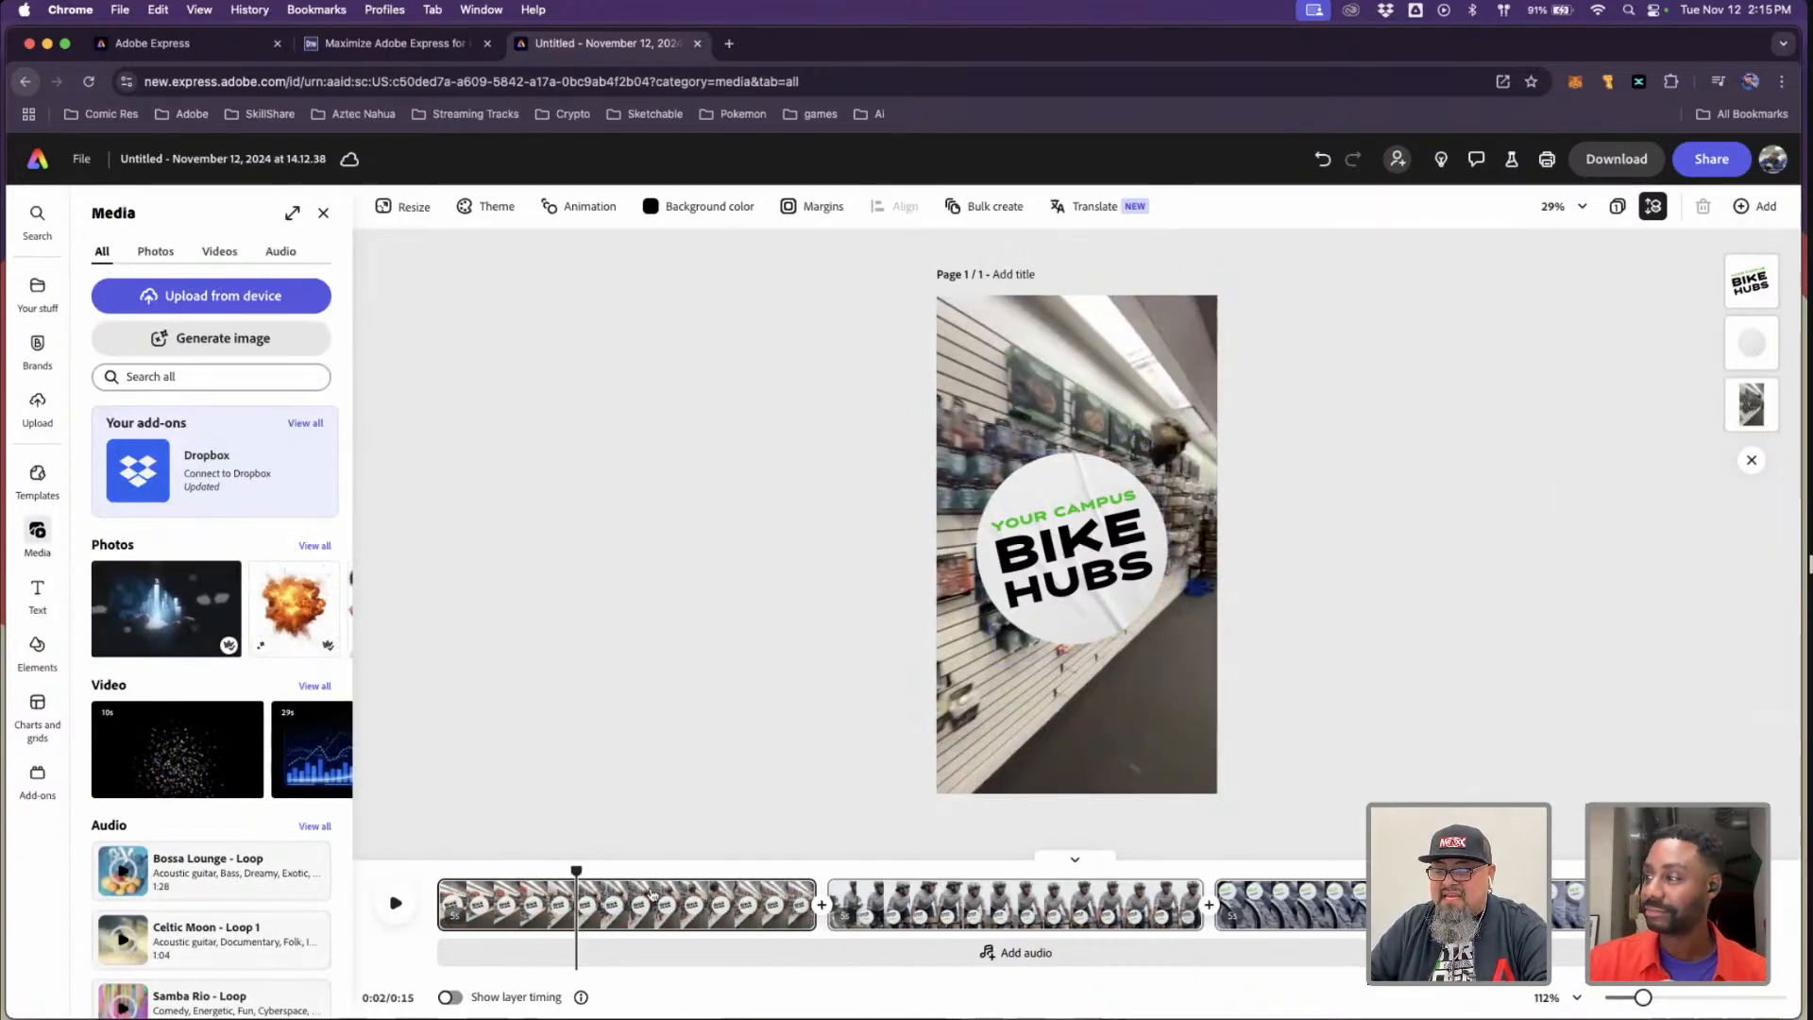
- Extend the first scene to about 17 seconds and review the store video through to its end
mouse_move(800, 923)
left_click_drag(807, 914, 1396, 904)
left_click_drag(1216, 869, 1615, 843)
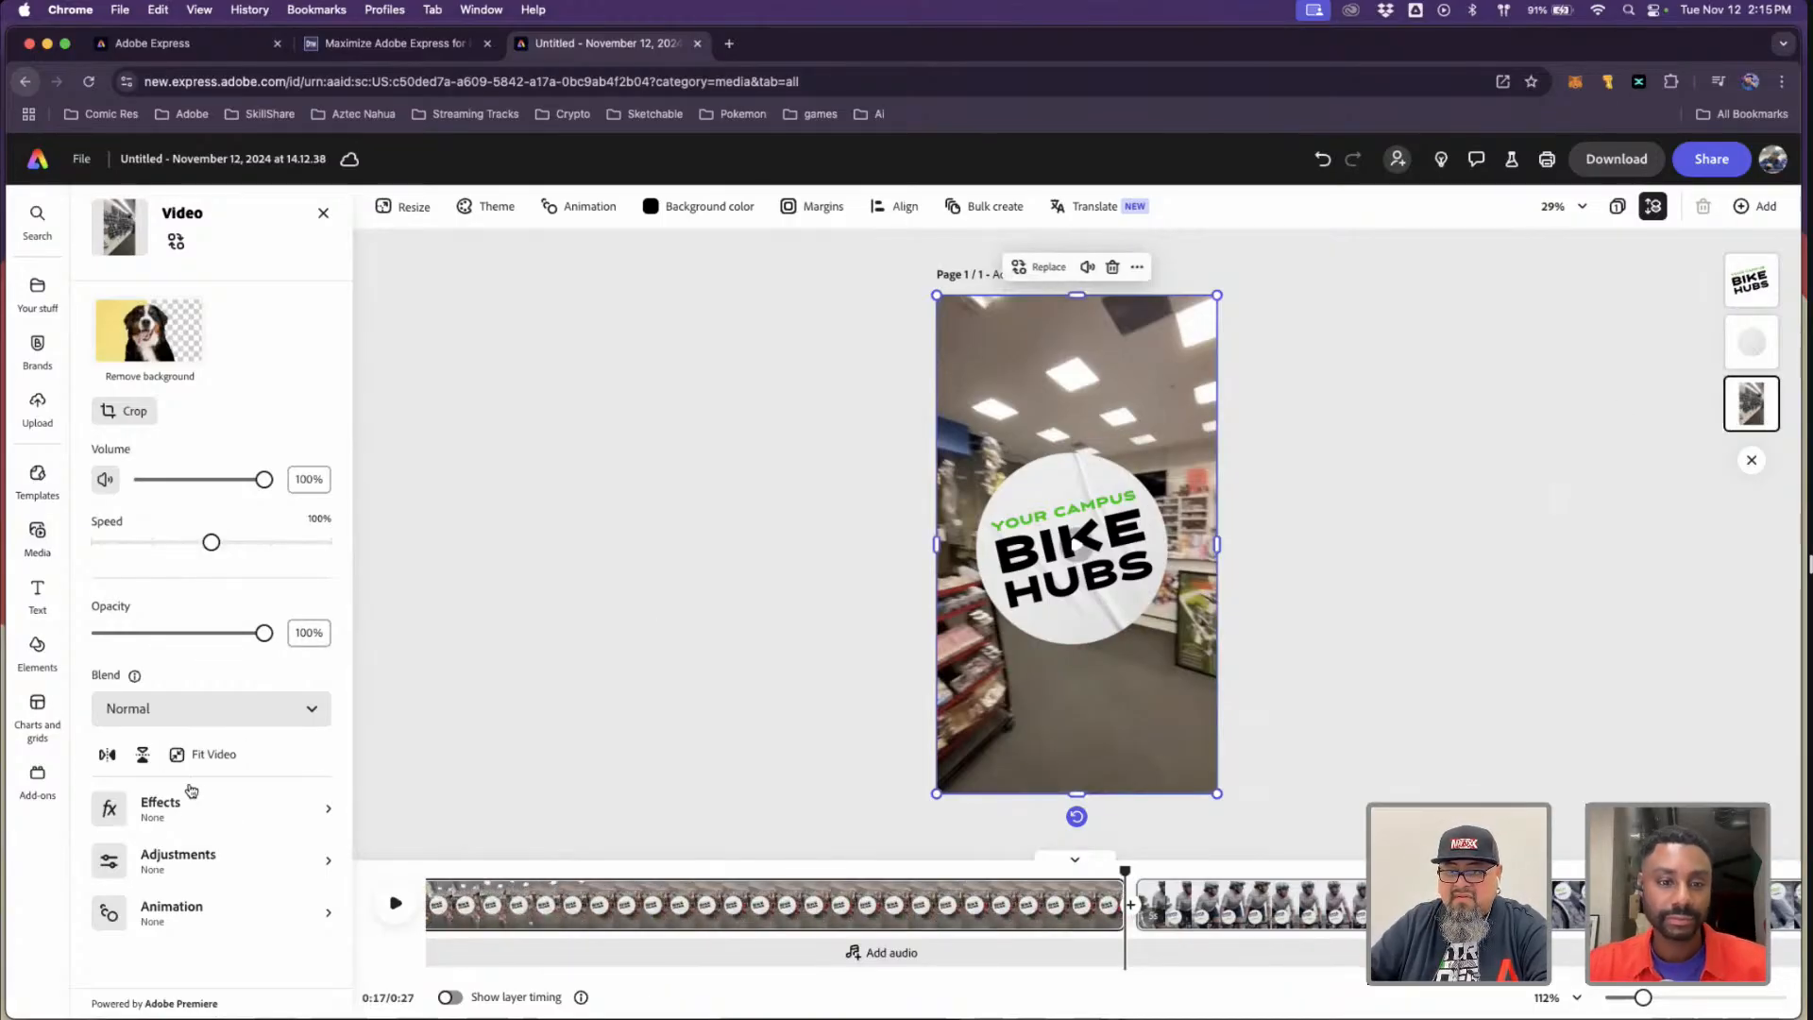
- Mute the store video in the first scene and set its speed to 200%
mouse_move(135, 675)
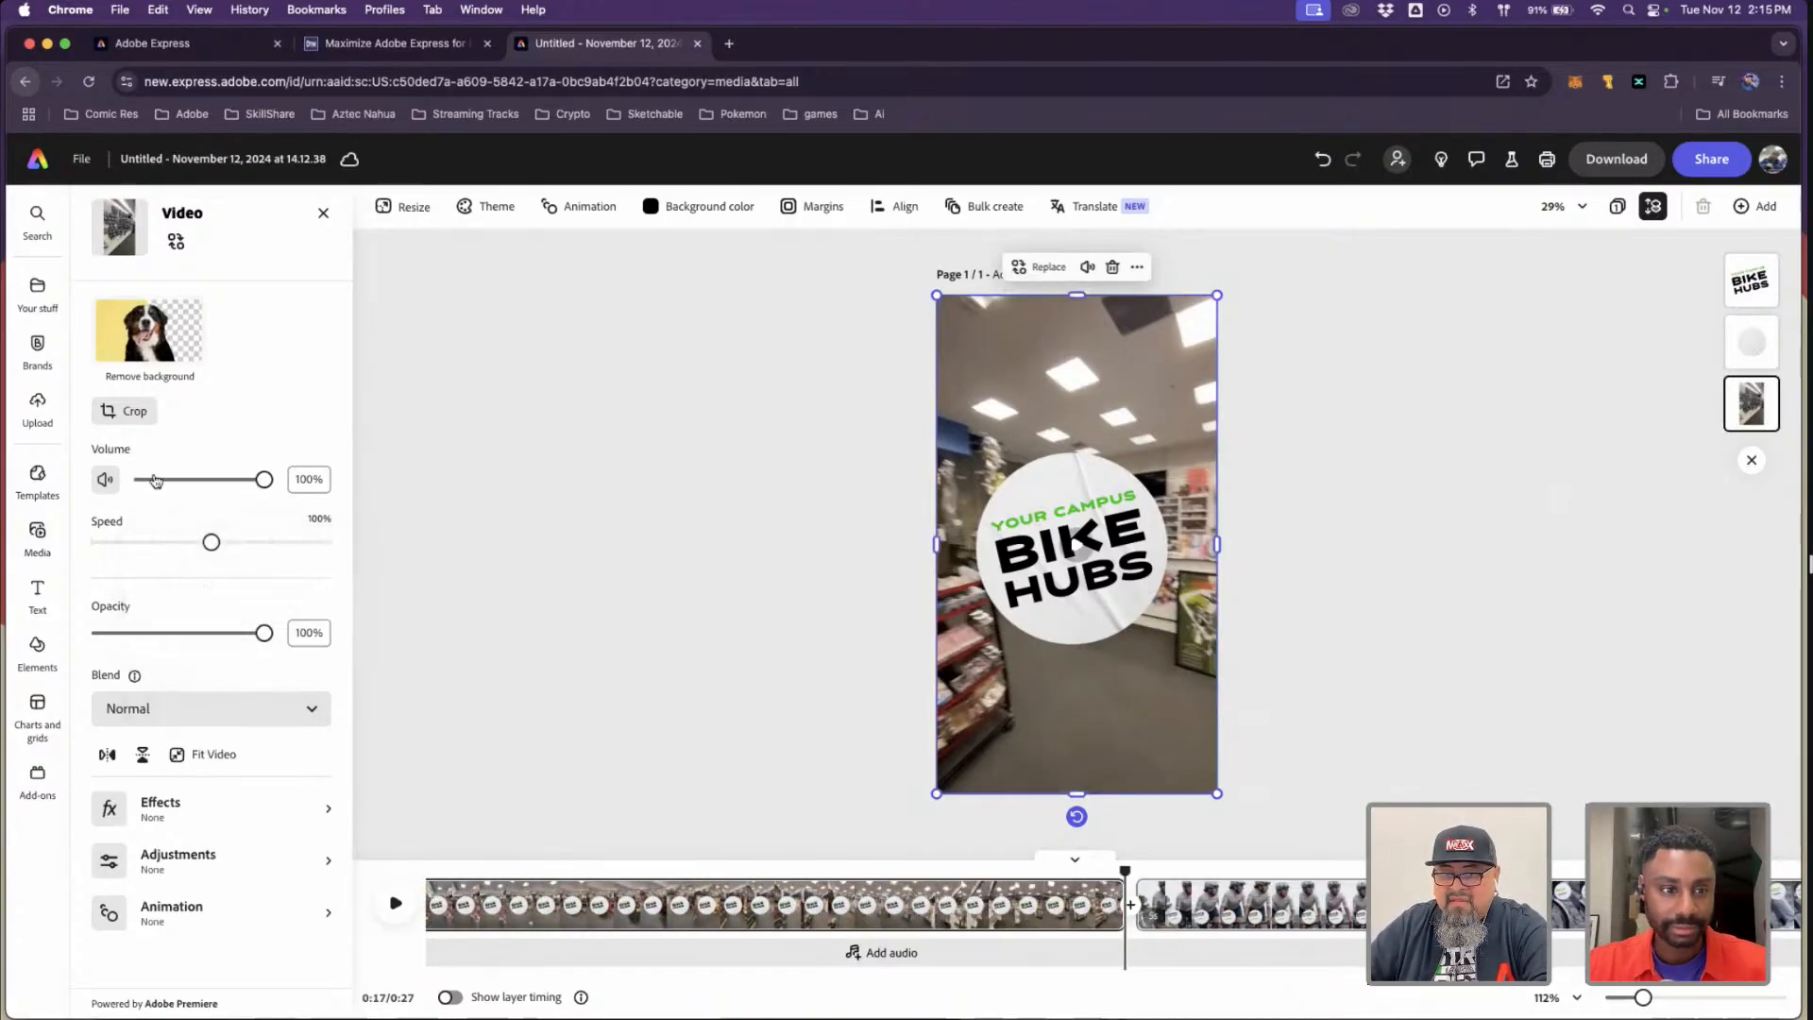
left_click(106, 480)
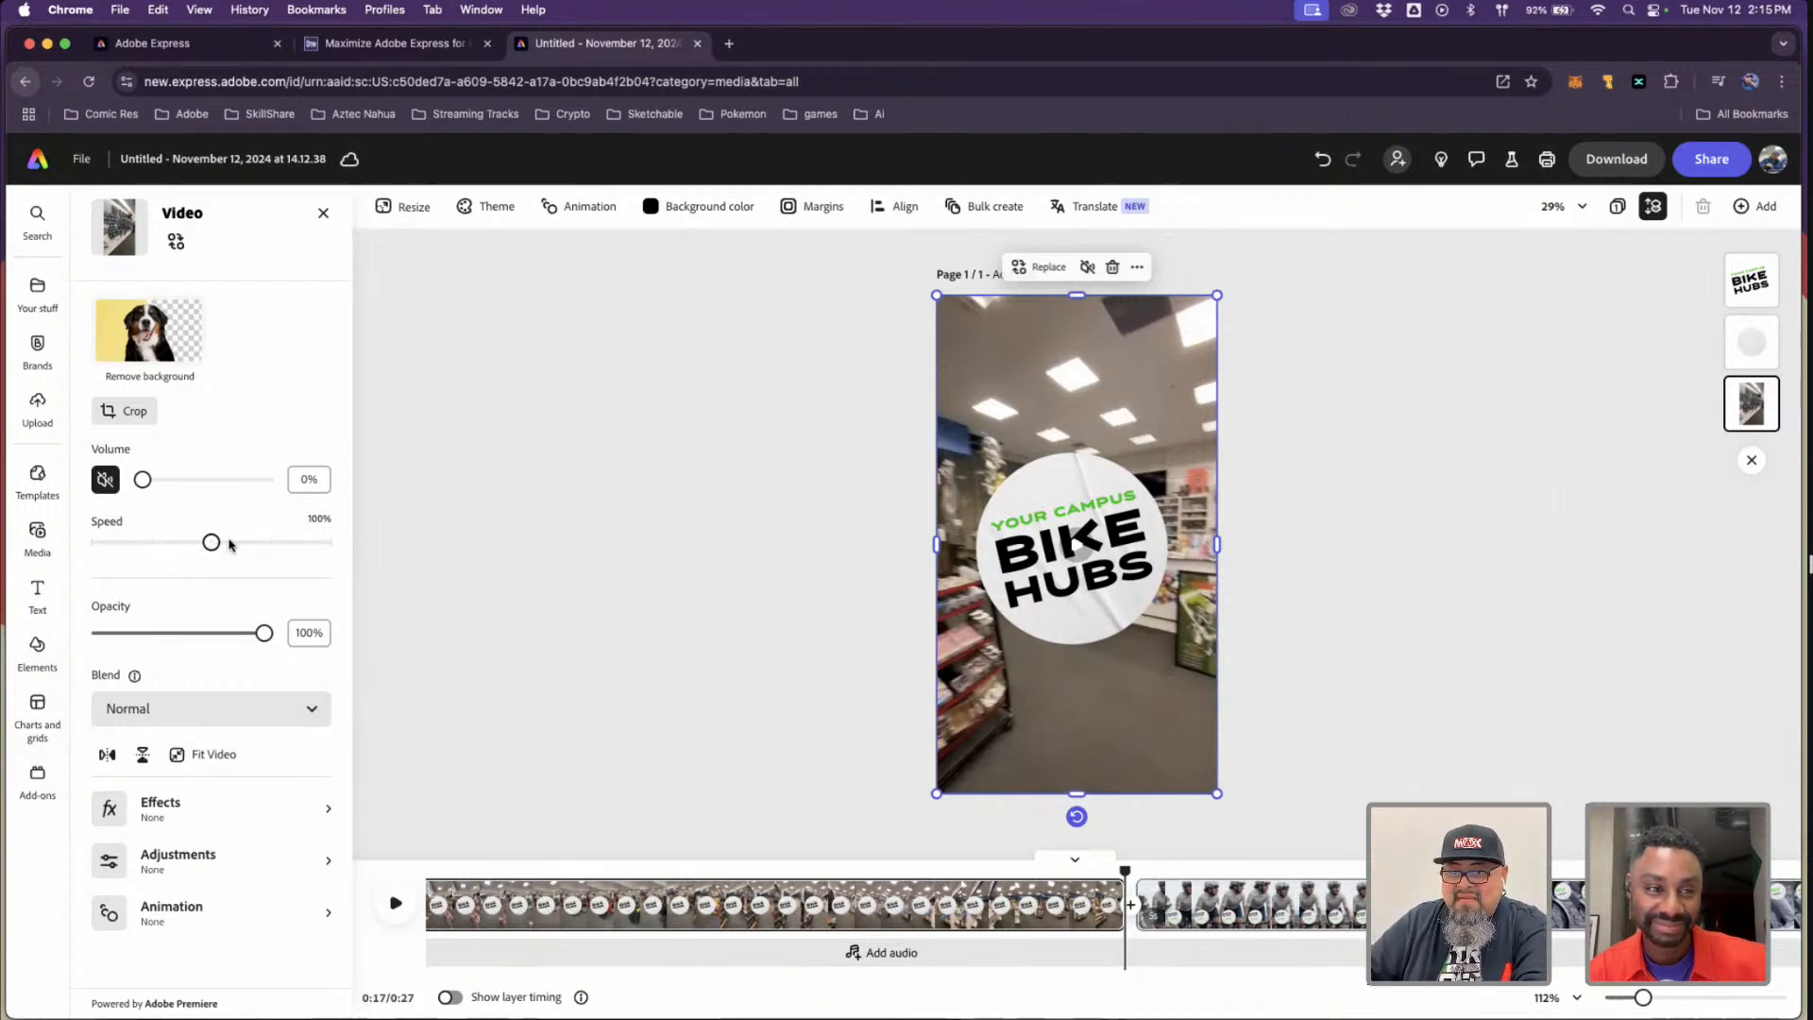
left_click_drag(258, 545, 327, 546)
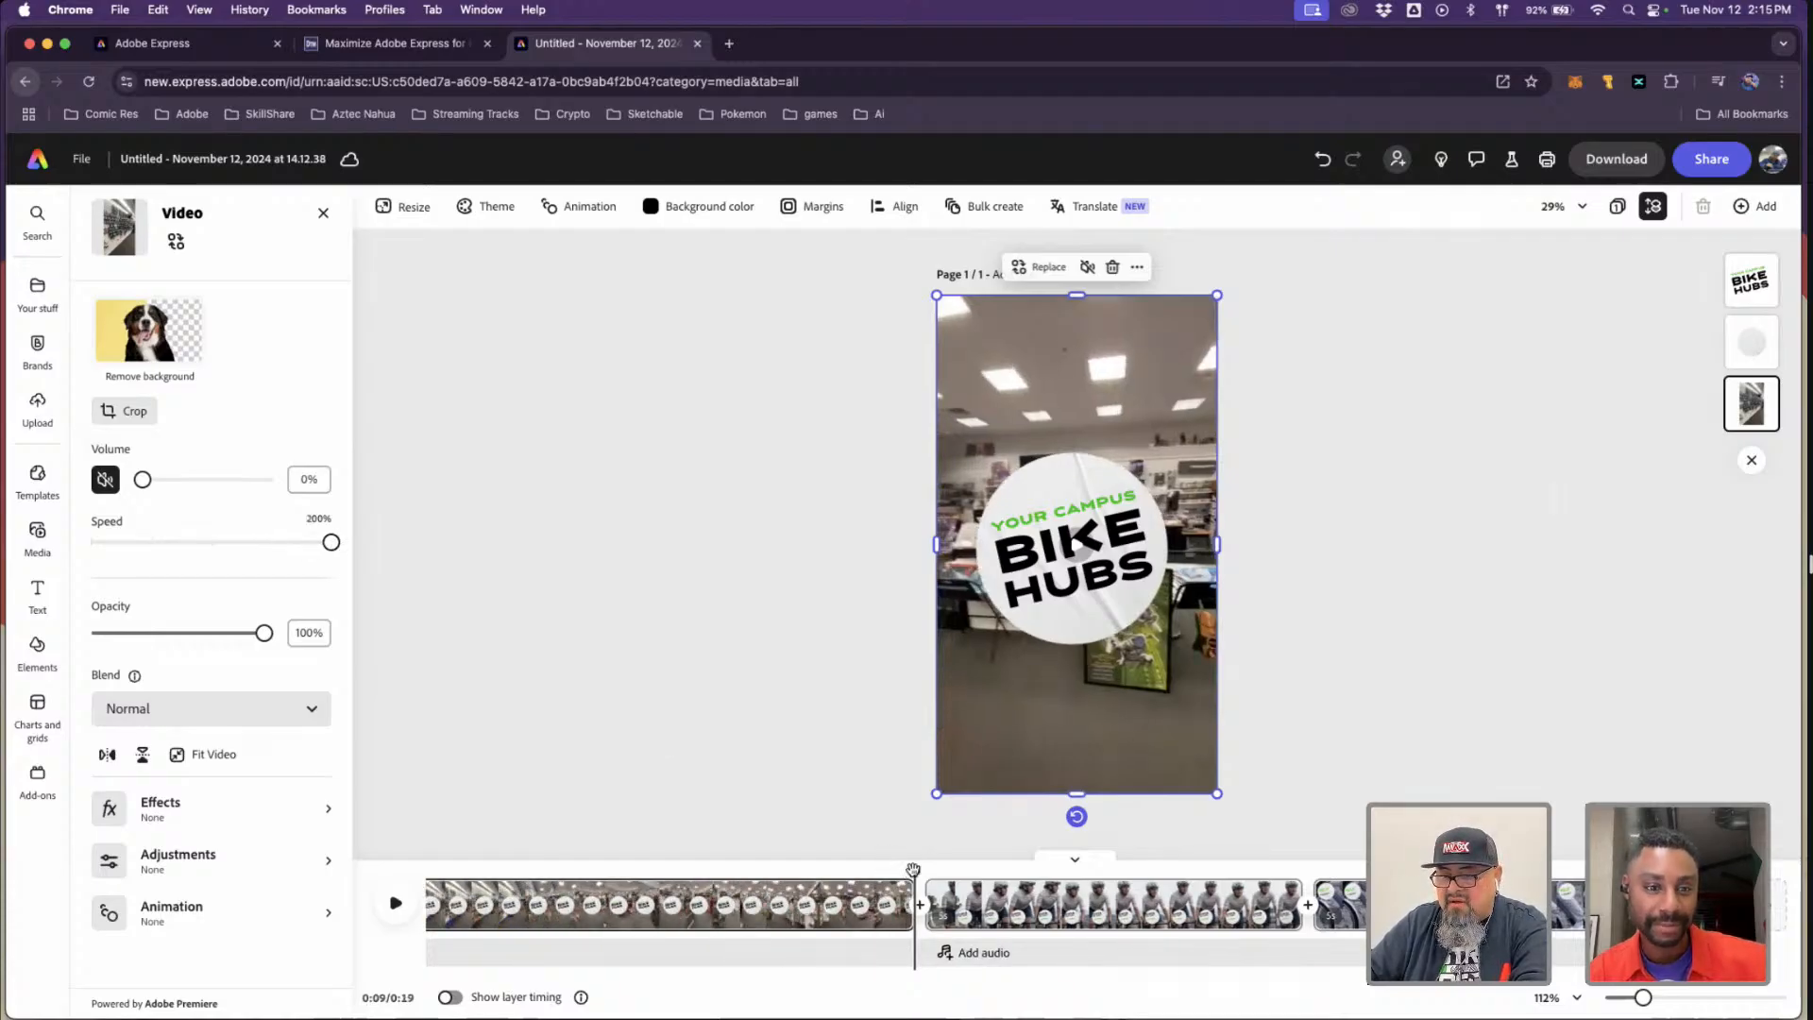
- Play back the sped-up store video, trim the first scene to about 5 seconds, and replay it
left_click_drag(888, 872, 438, 869)
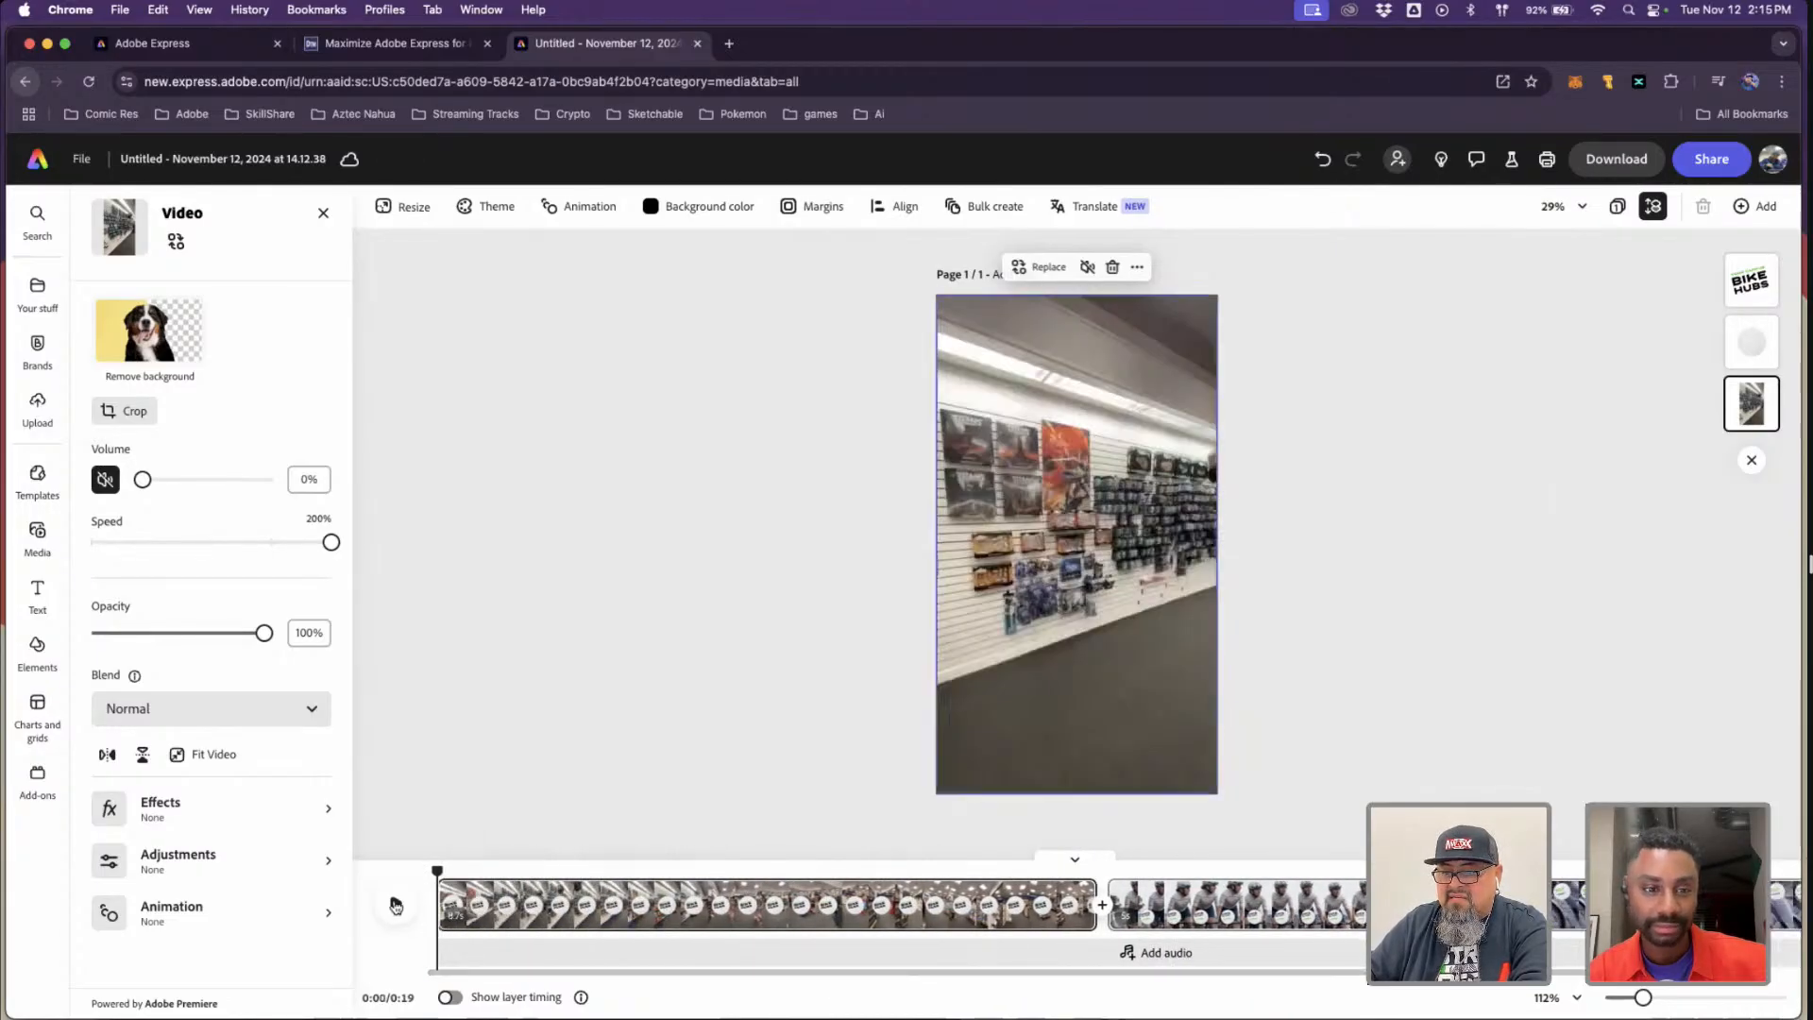
key("space")
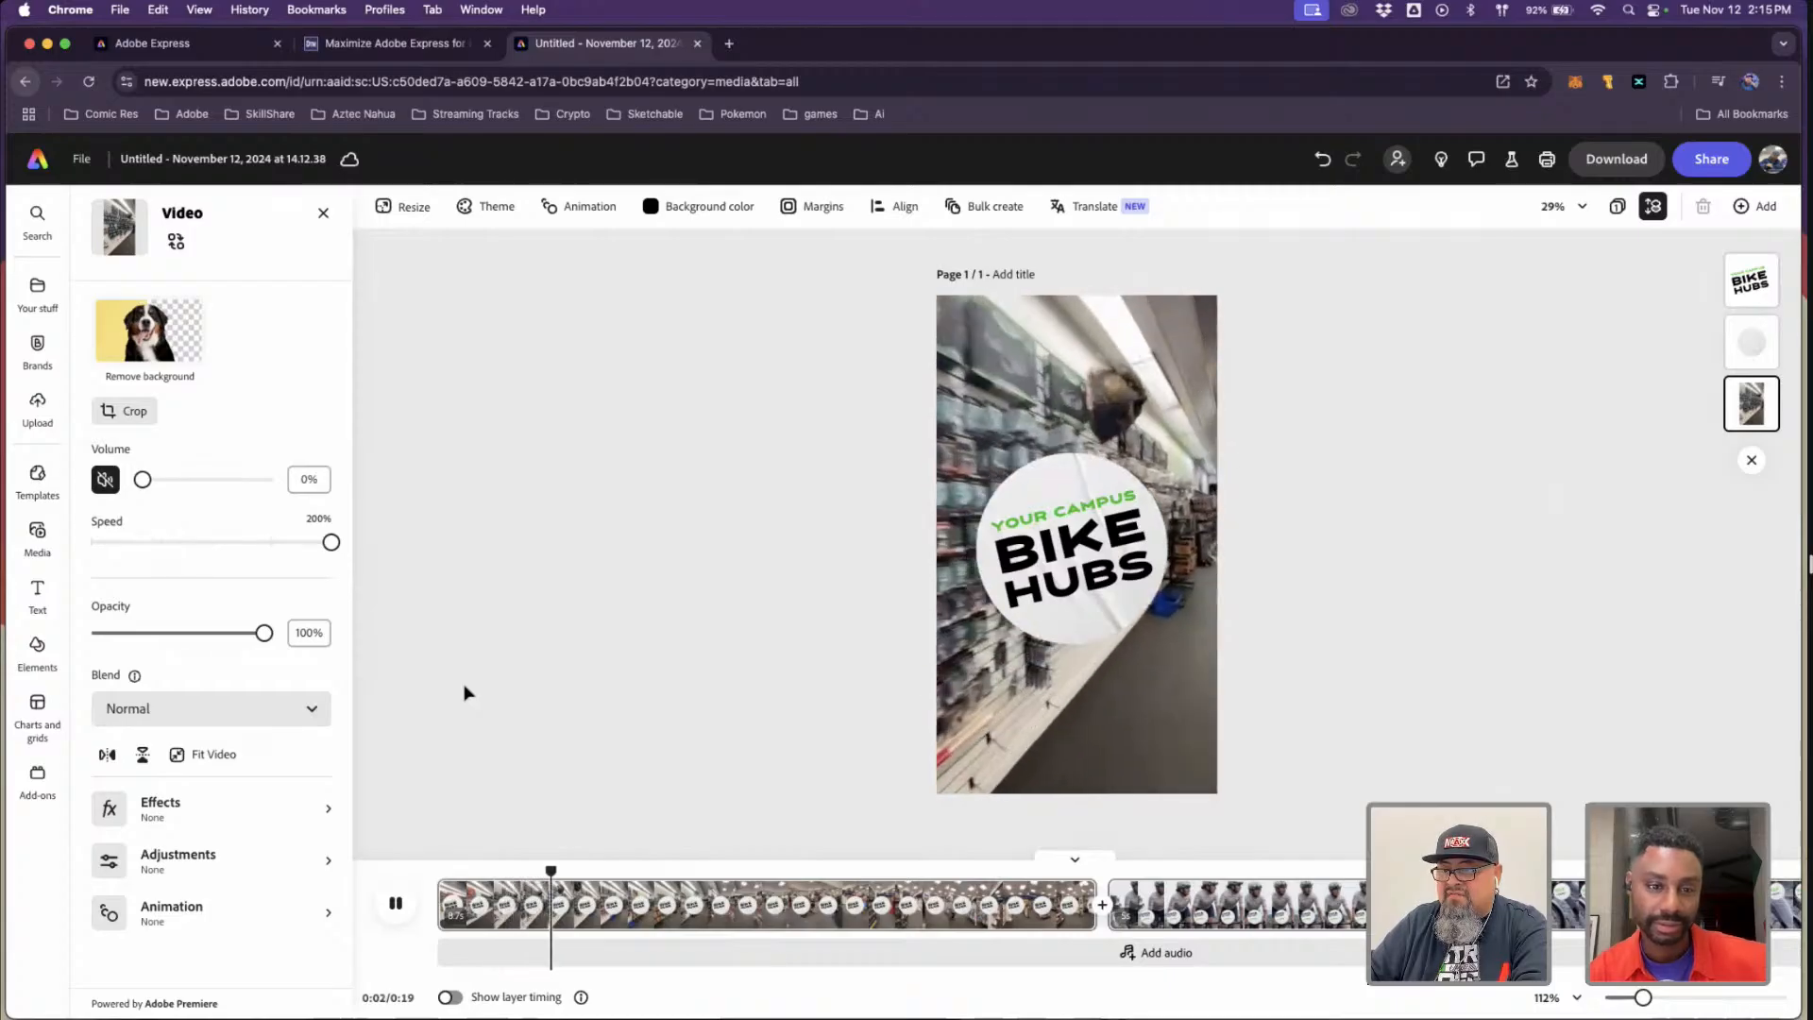
key("space")
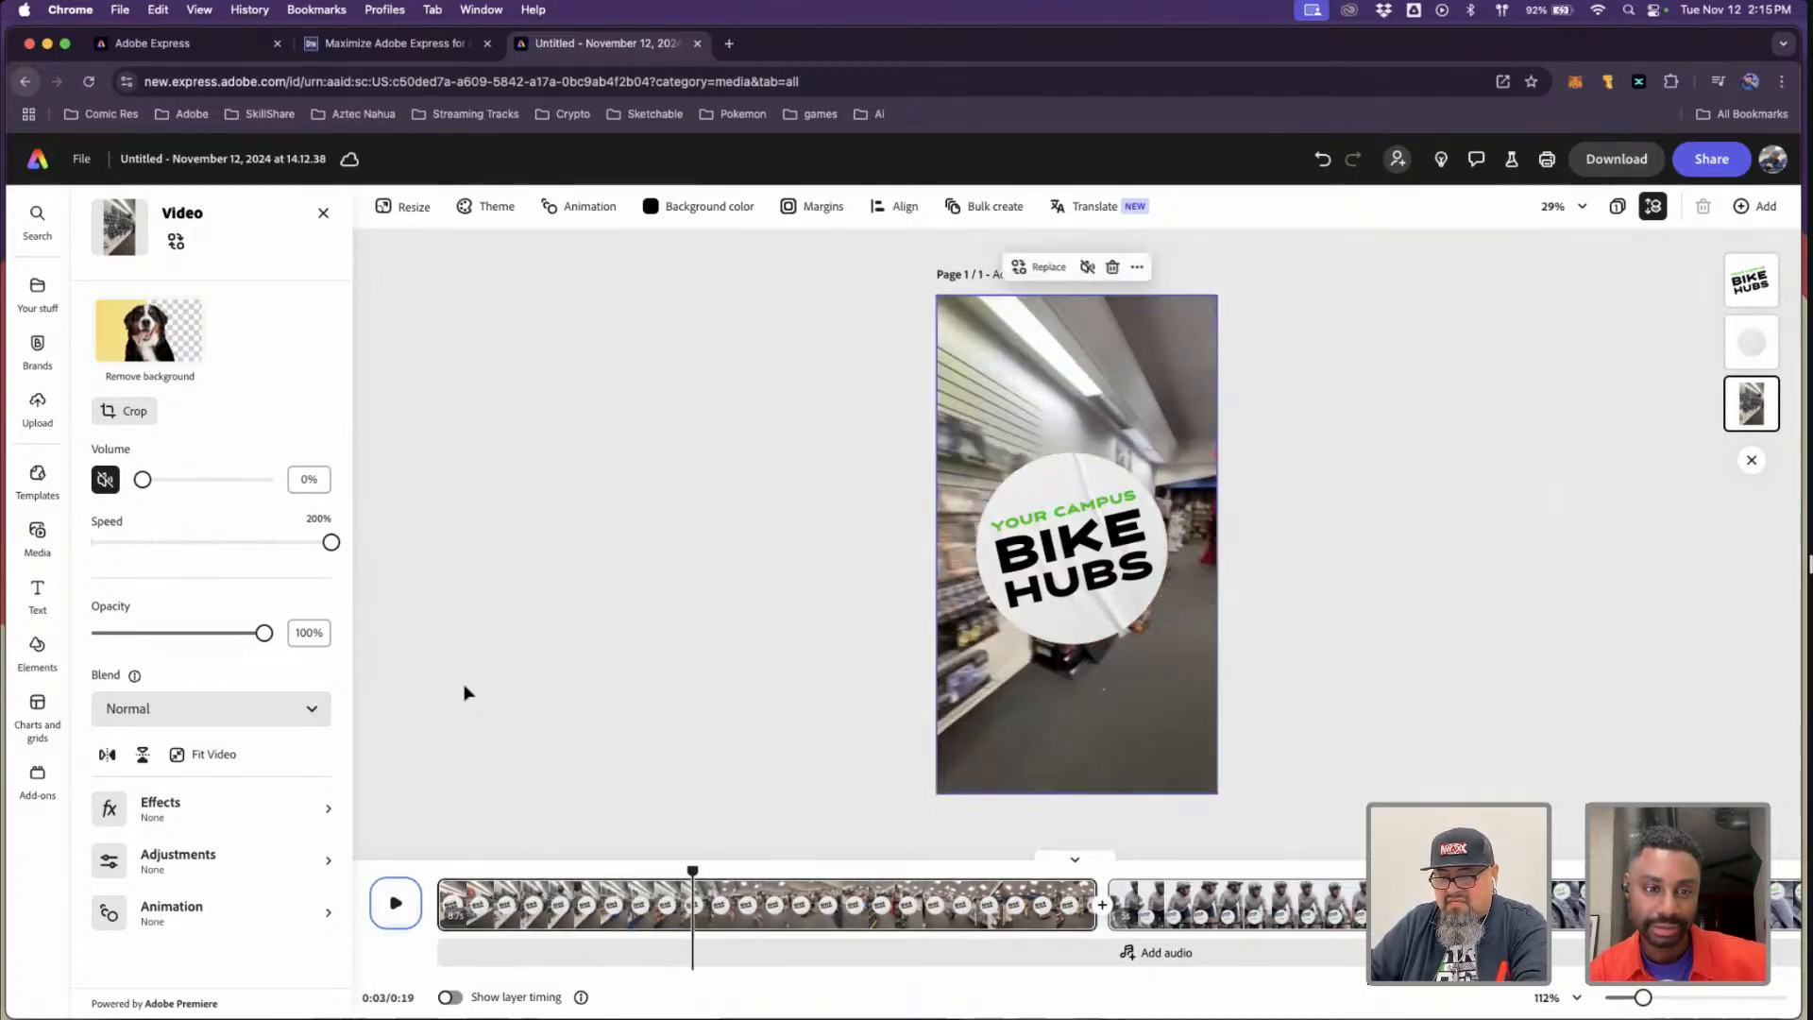
left_click_drag(694, 869, 810, 869)
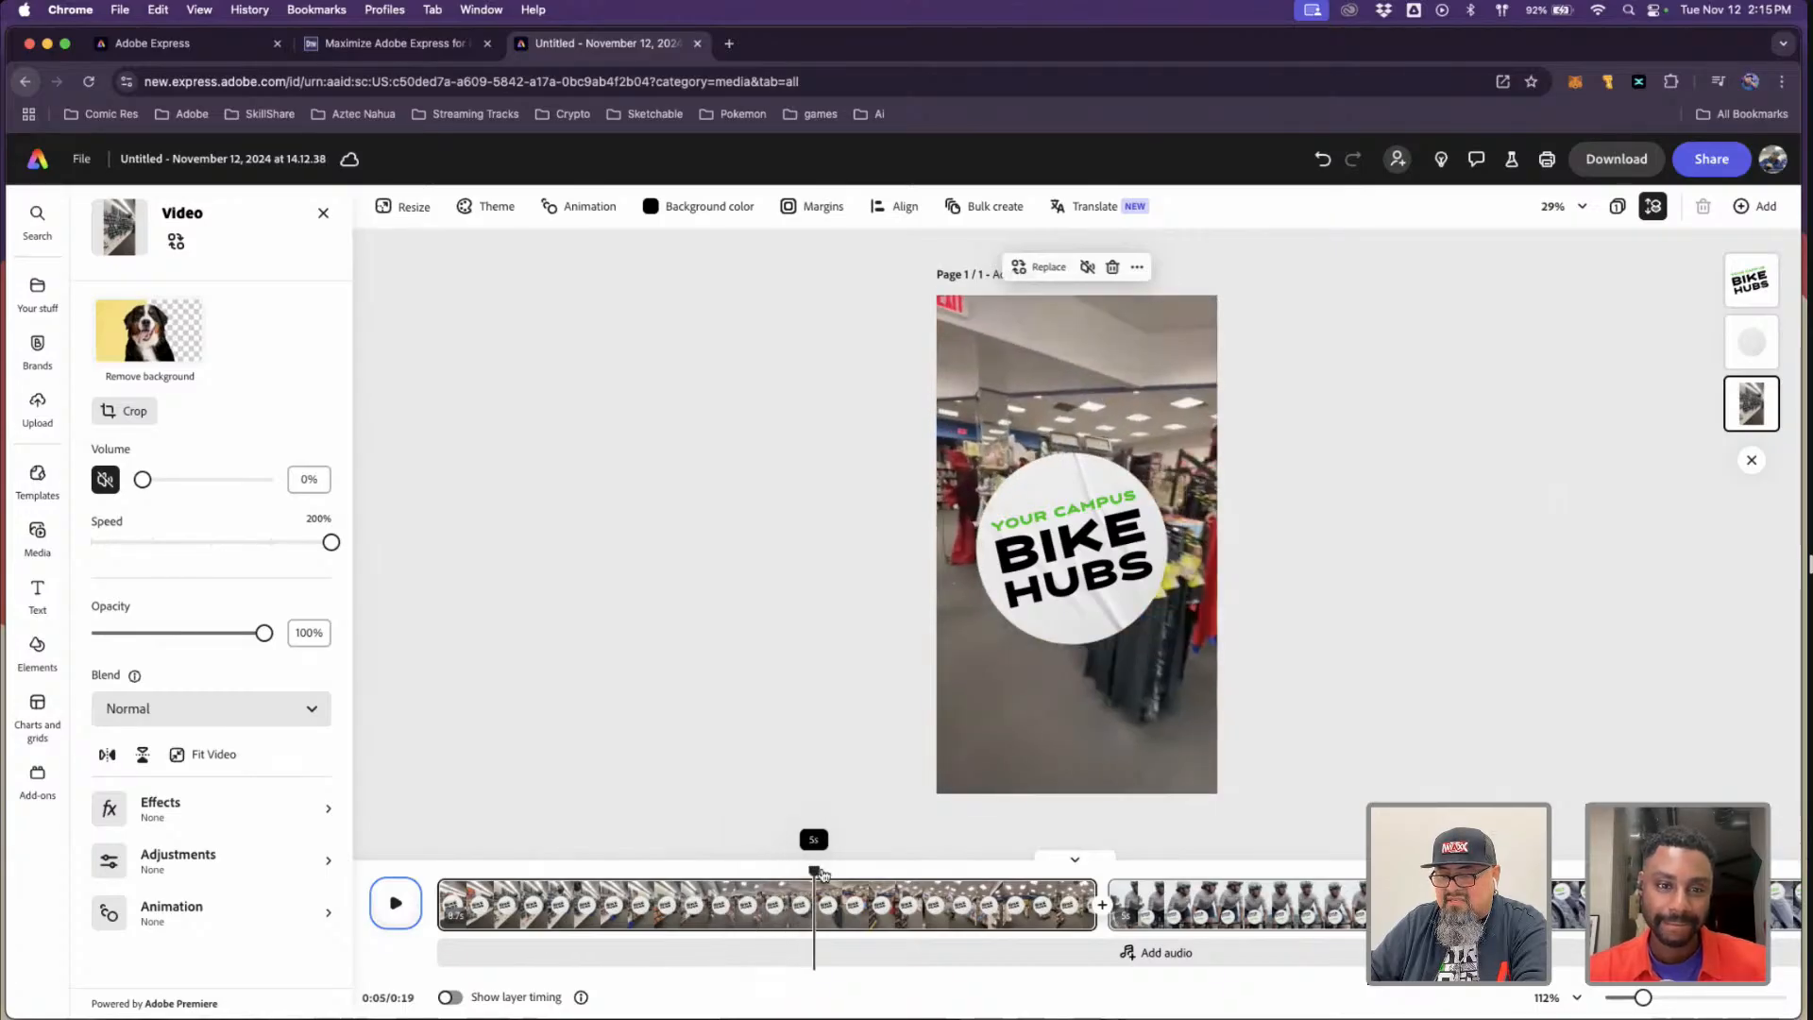
left_click_drag(1093, 927, 435, 808)
key("space")
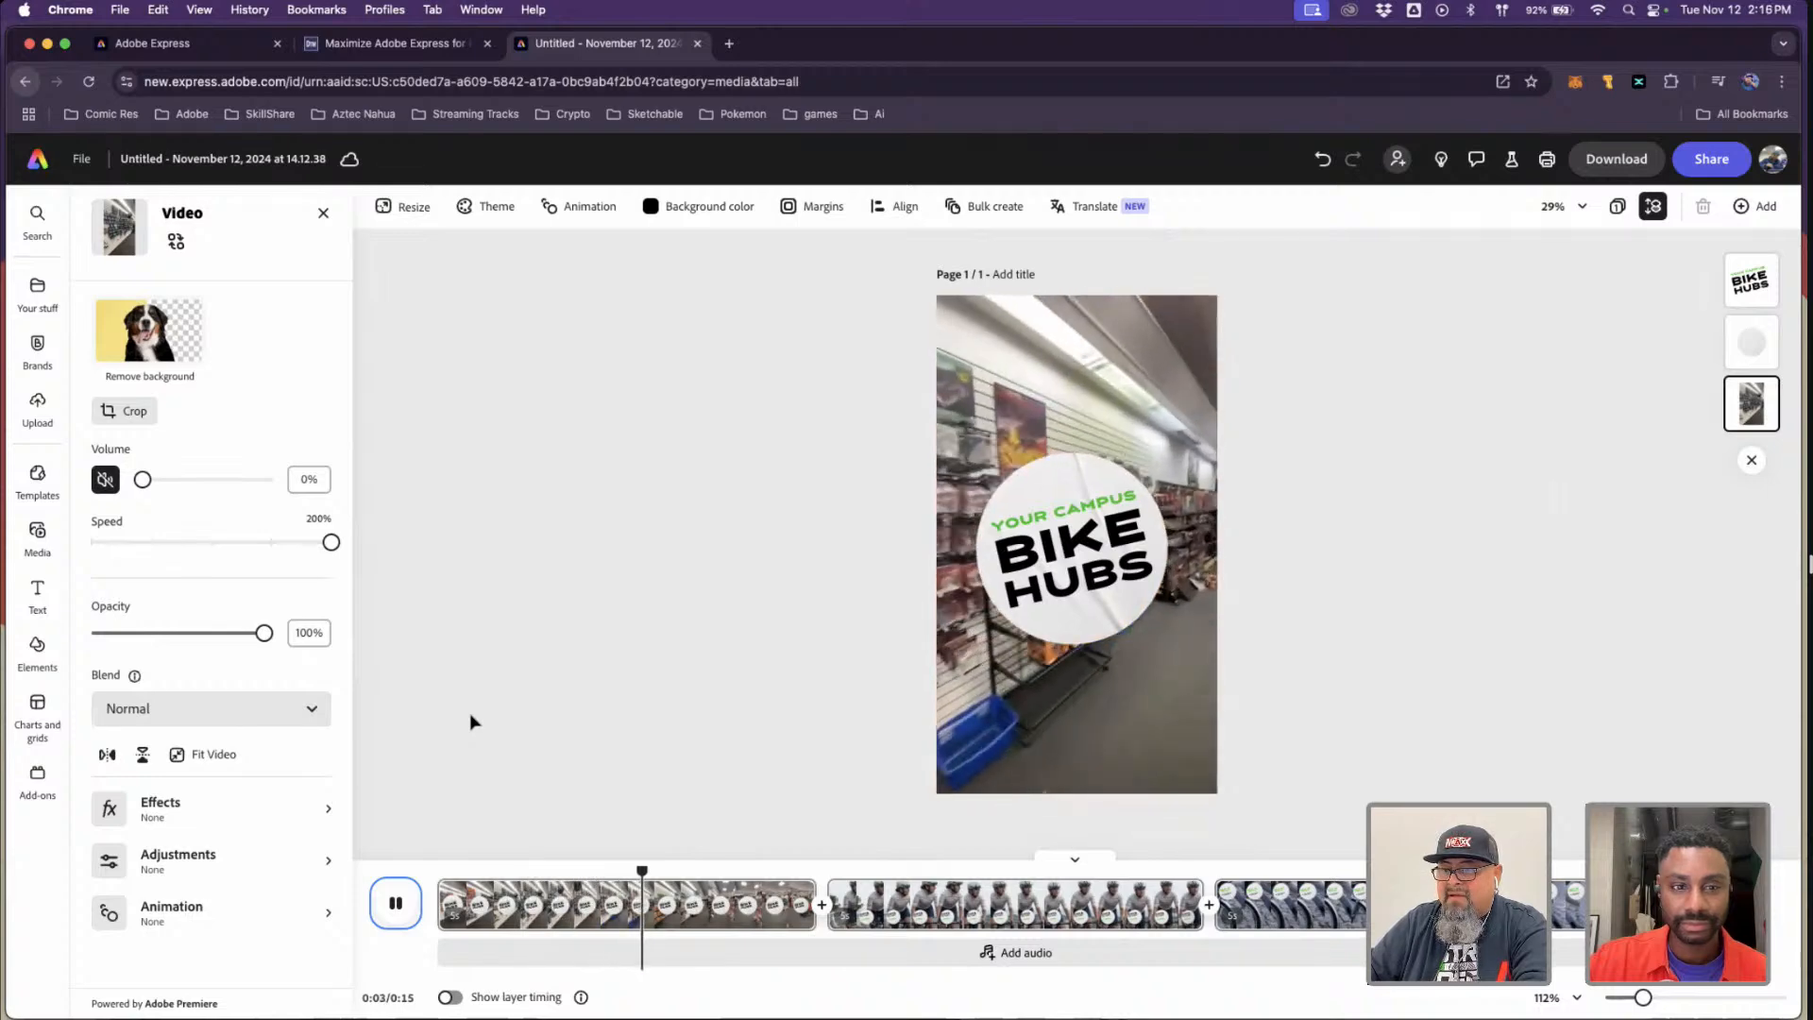
left_click(999, 773)
left_click(982, 865)
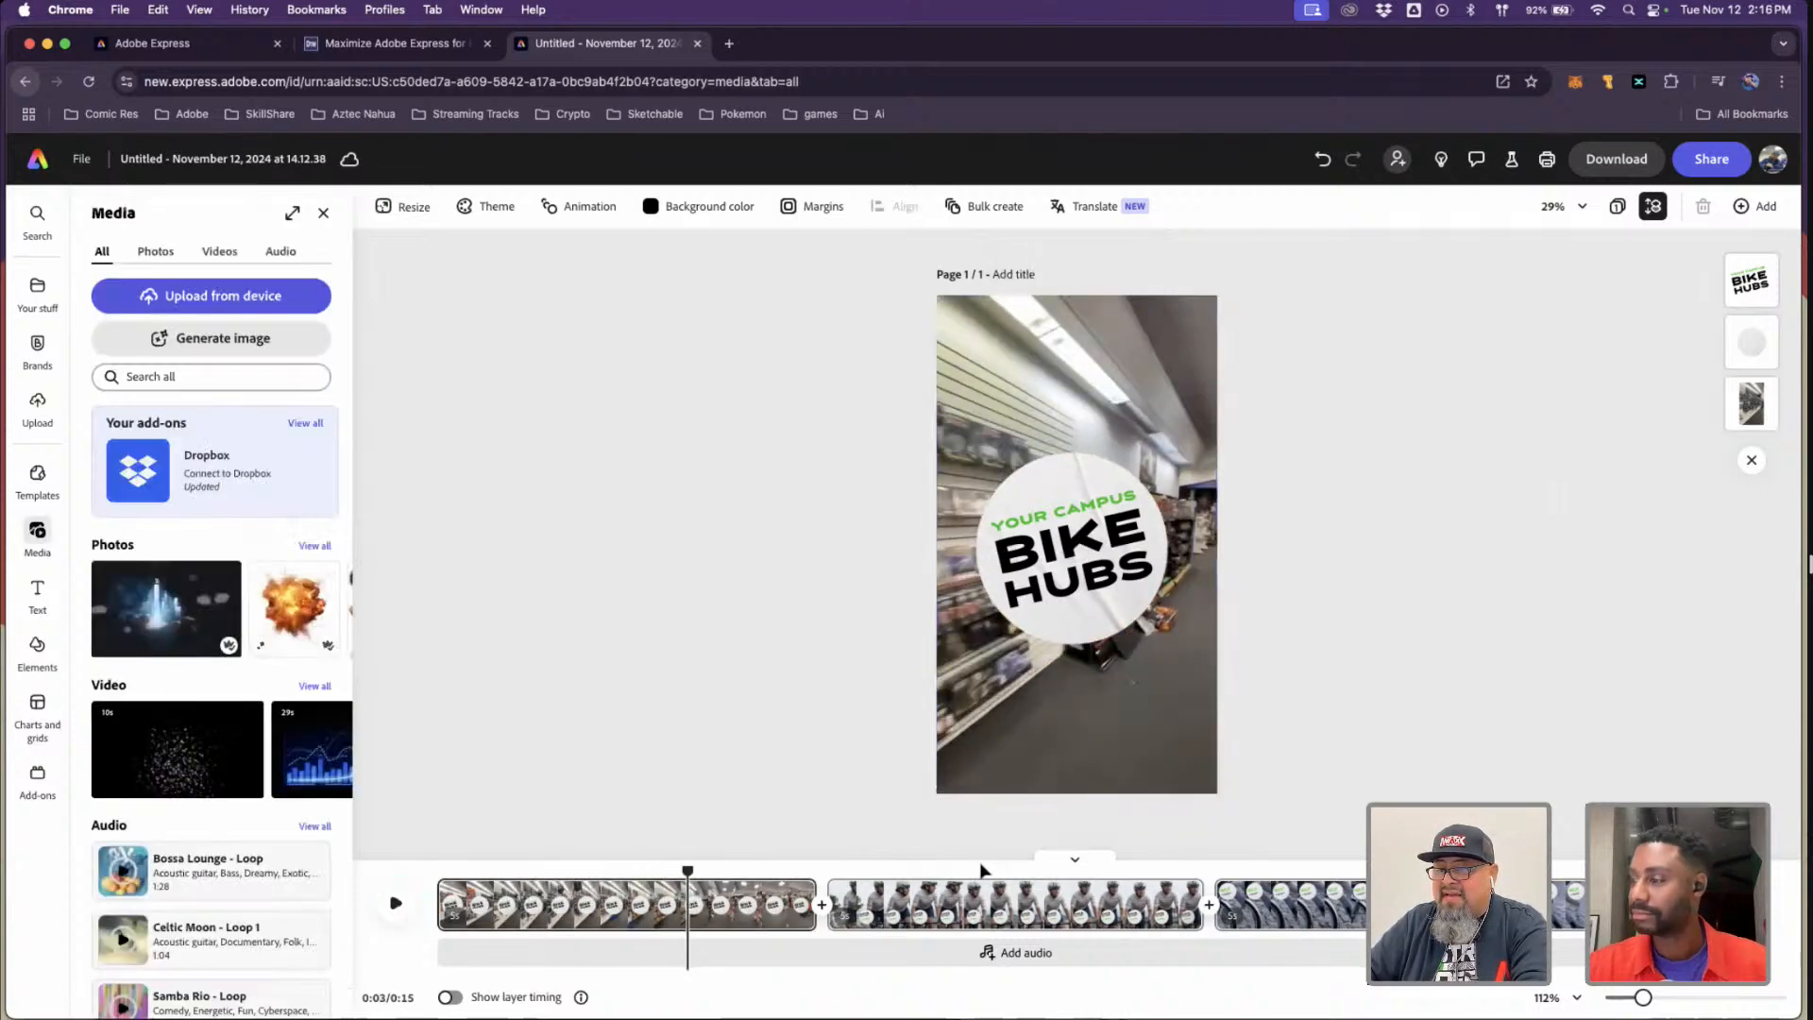
- Scrub through the first scene and examine the animation settings of the white circle and the Bike Hubs text
left_click(714, 869)
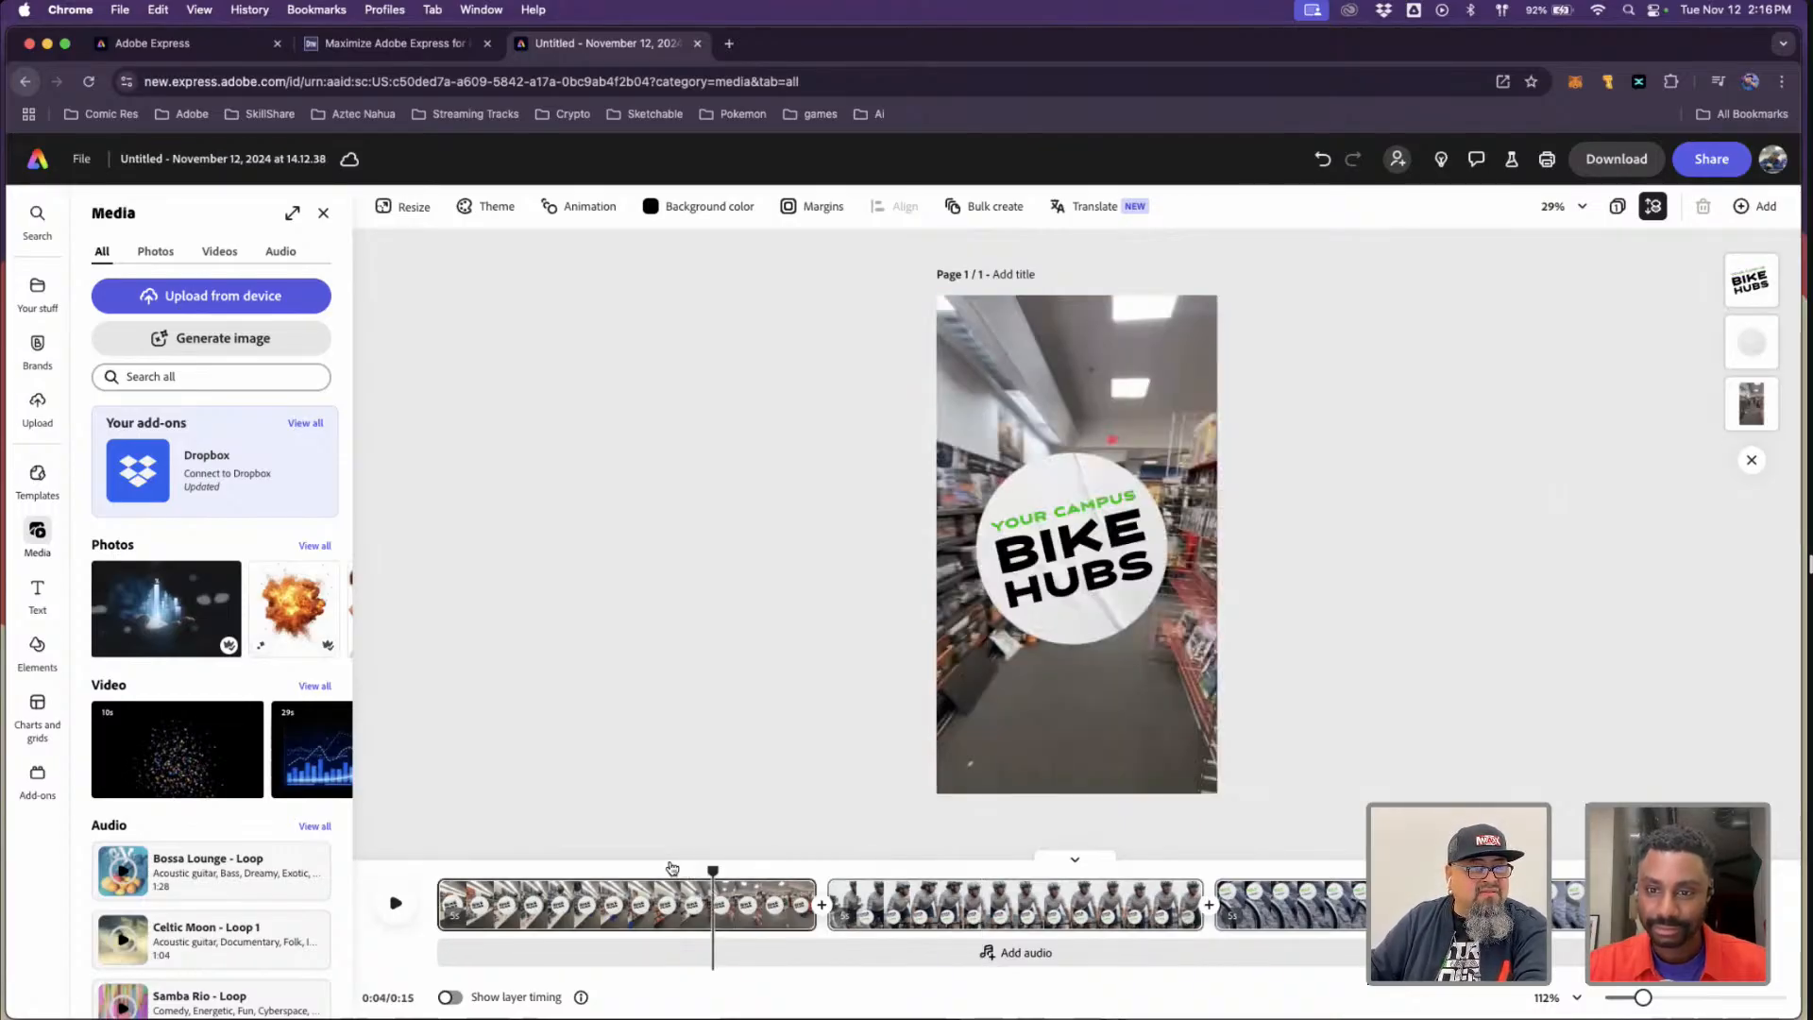
left_click(616, 871)
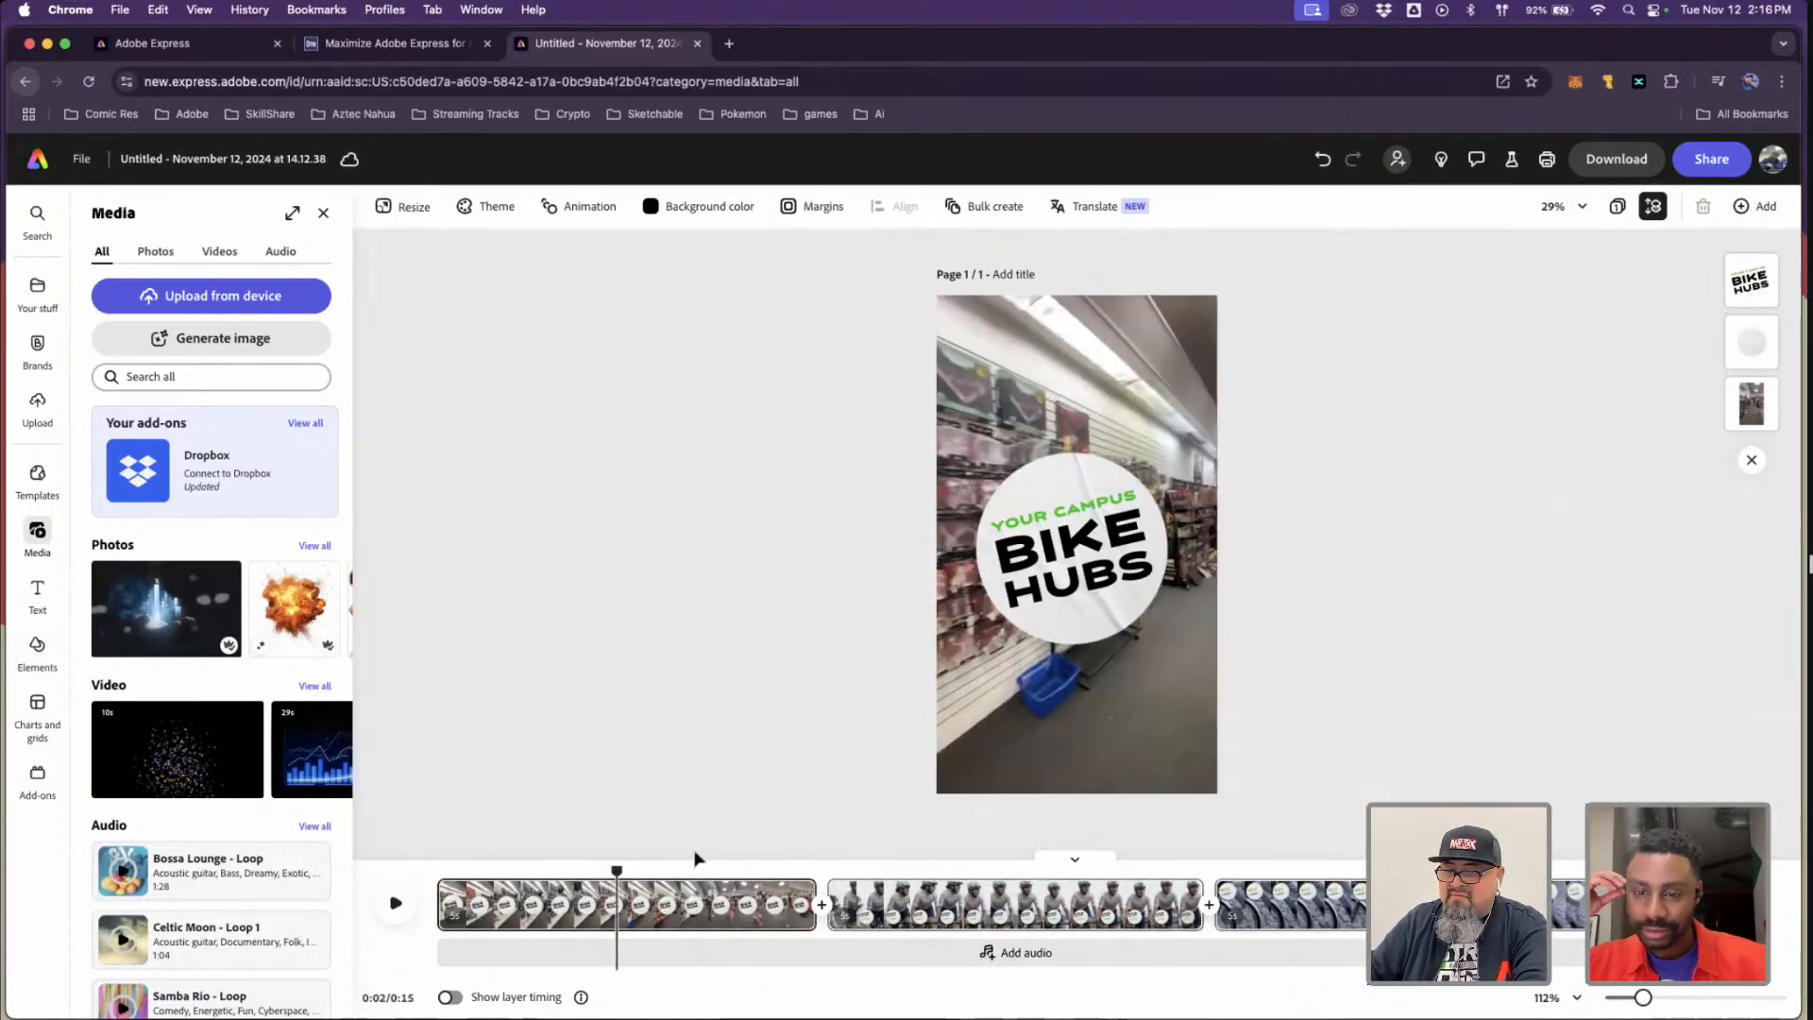
left_click(1065, 558)
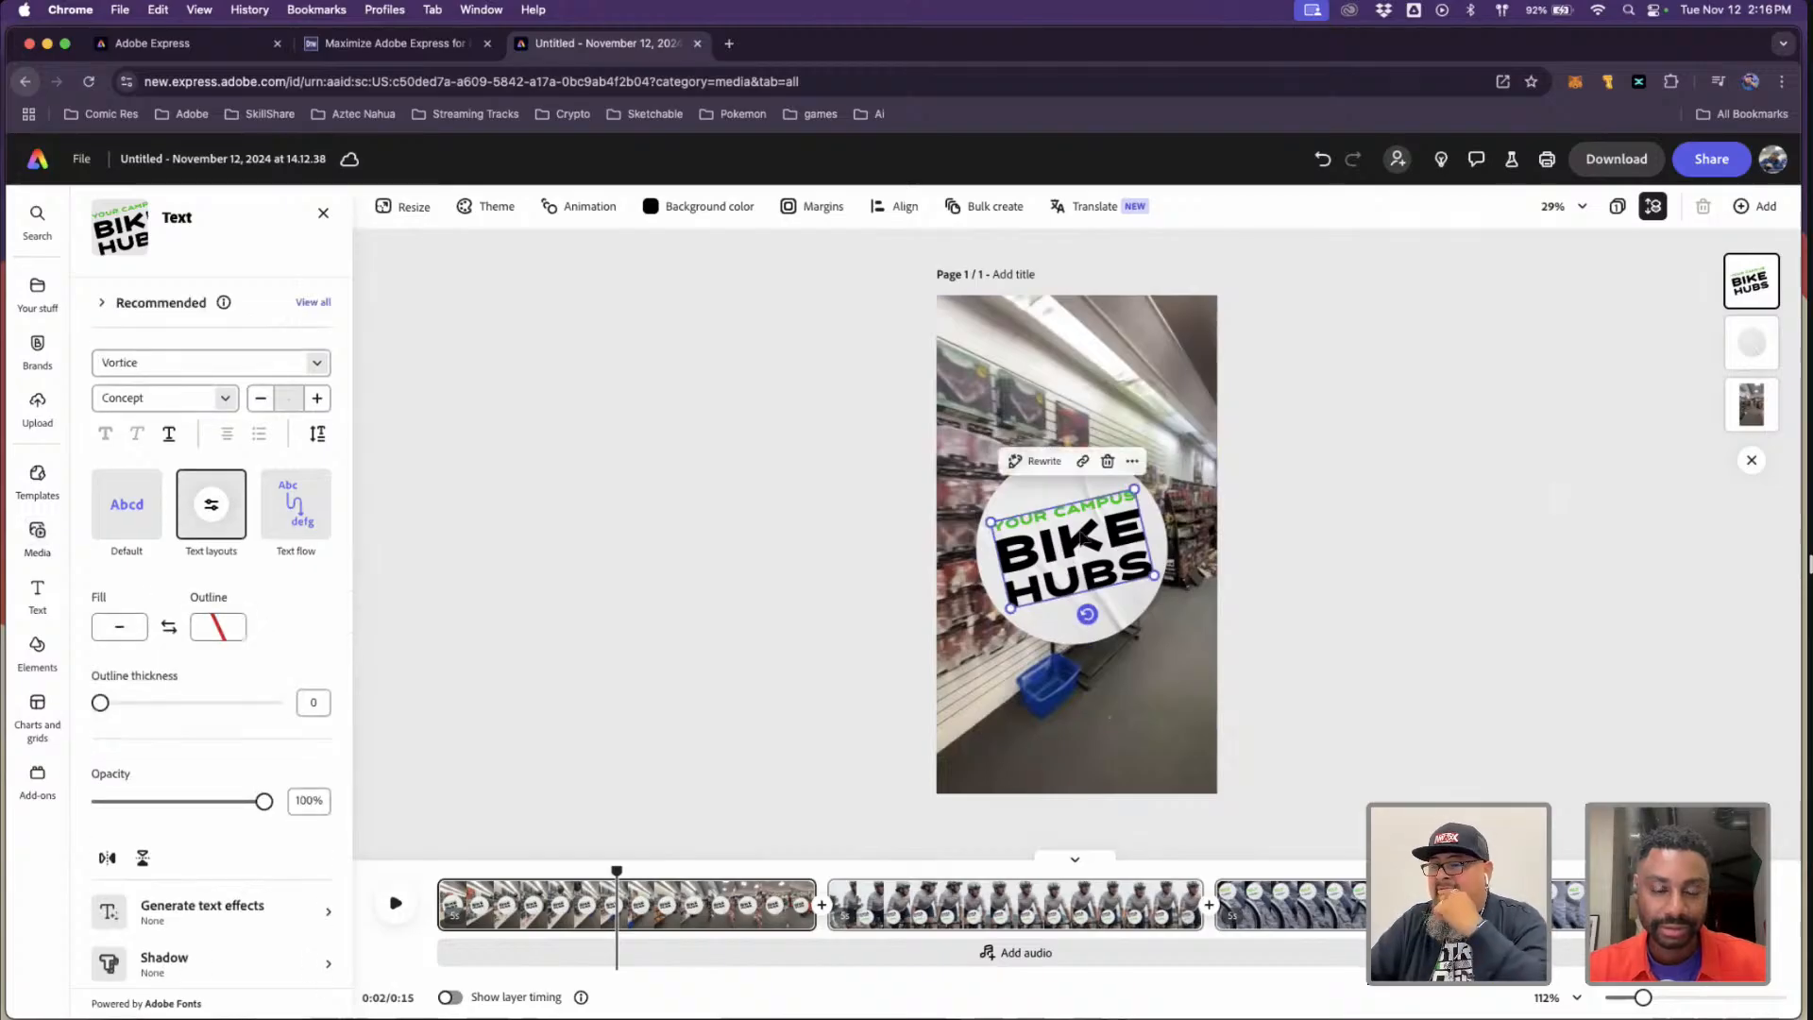
left_click_drag(615, 871, 501, 870)
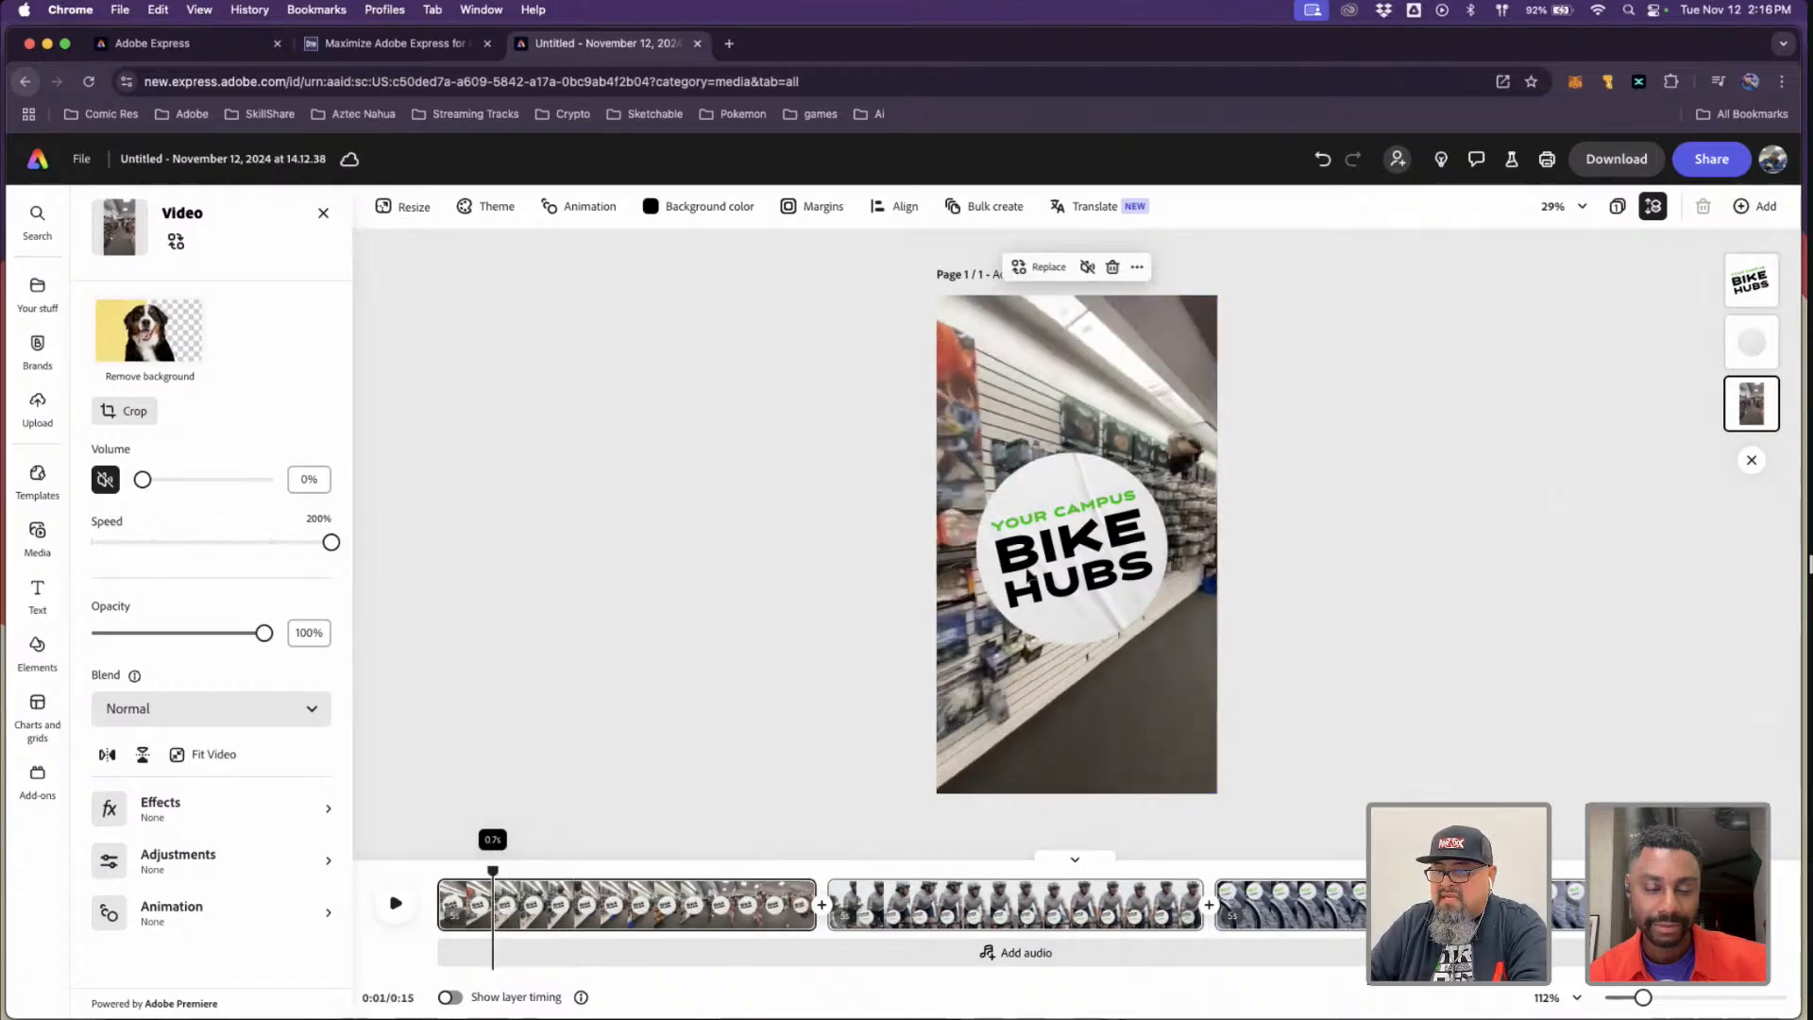
left_click(1034, 578)
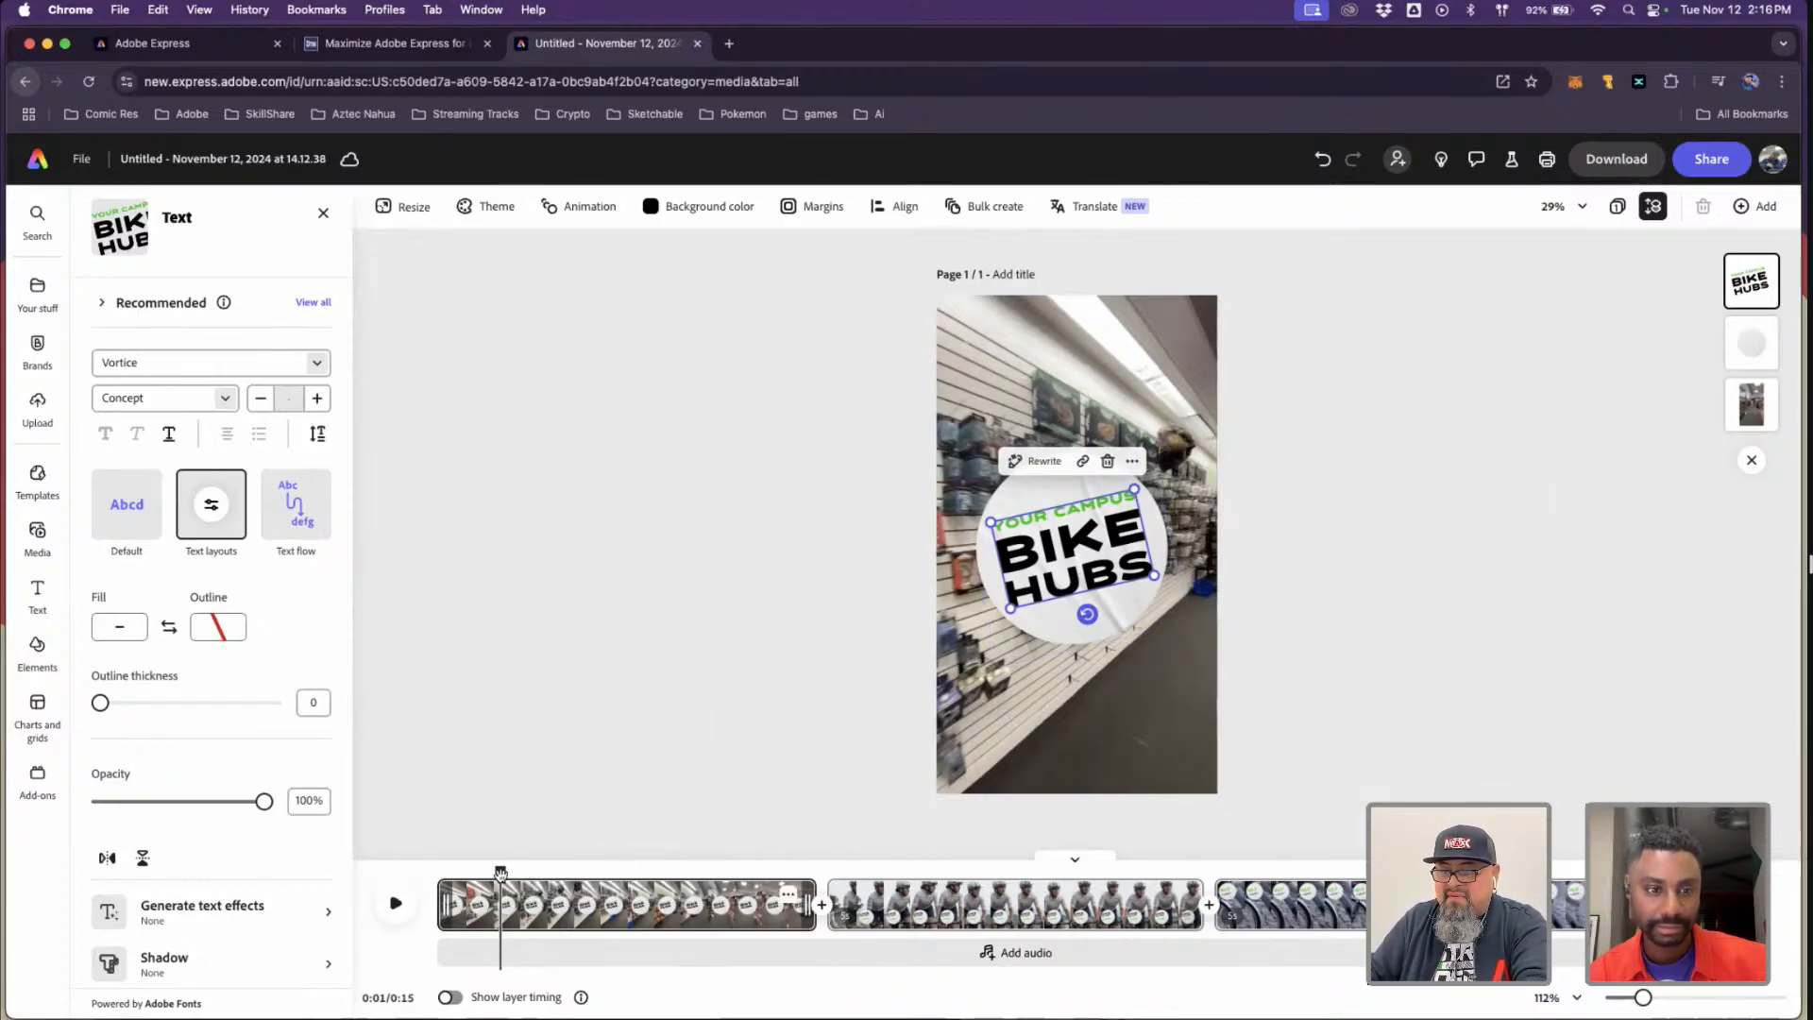
left_click(531, 910)
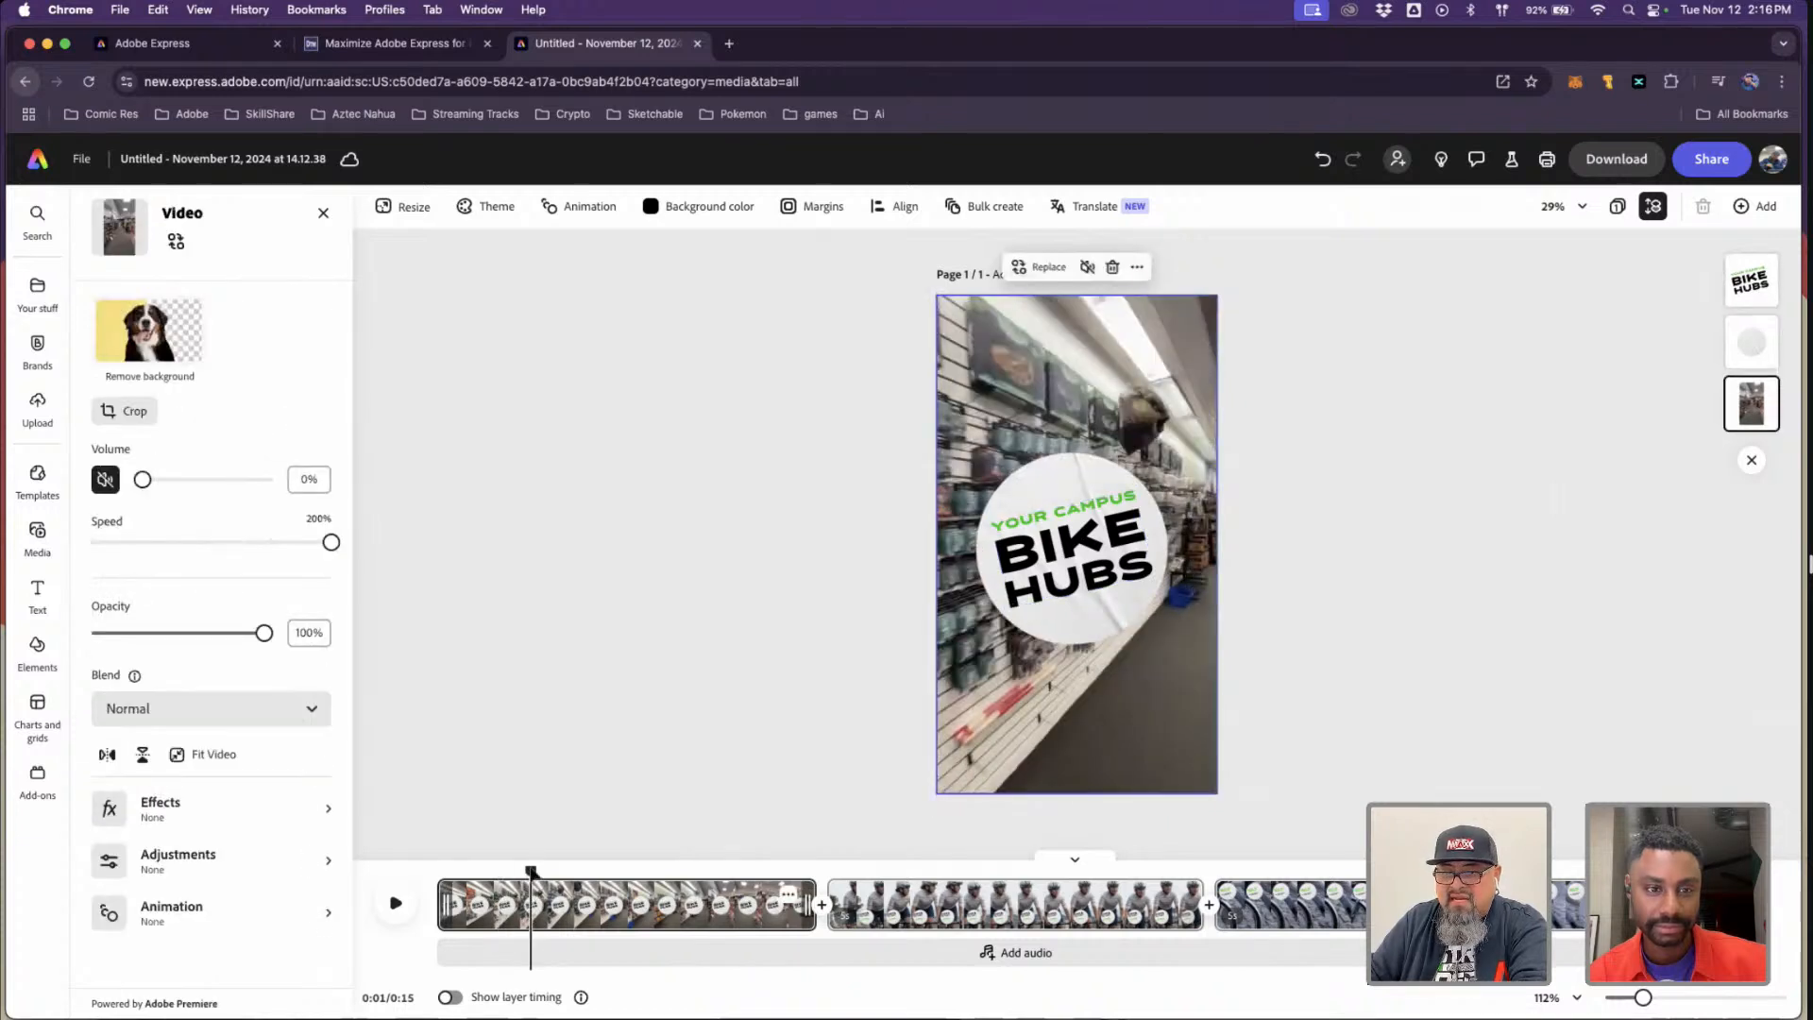
left_click(1051, 612)
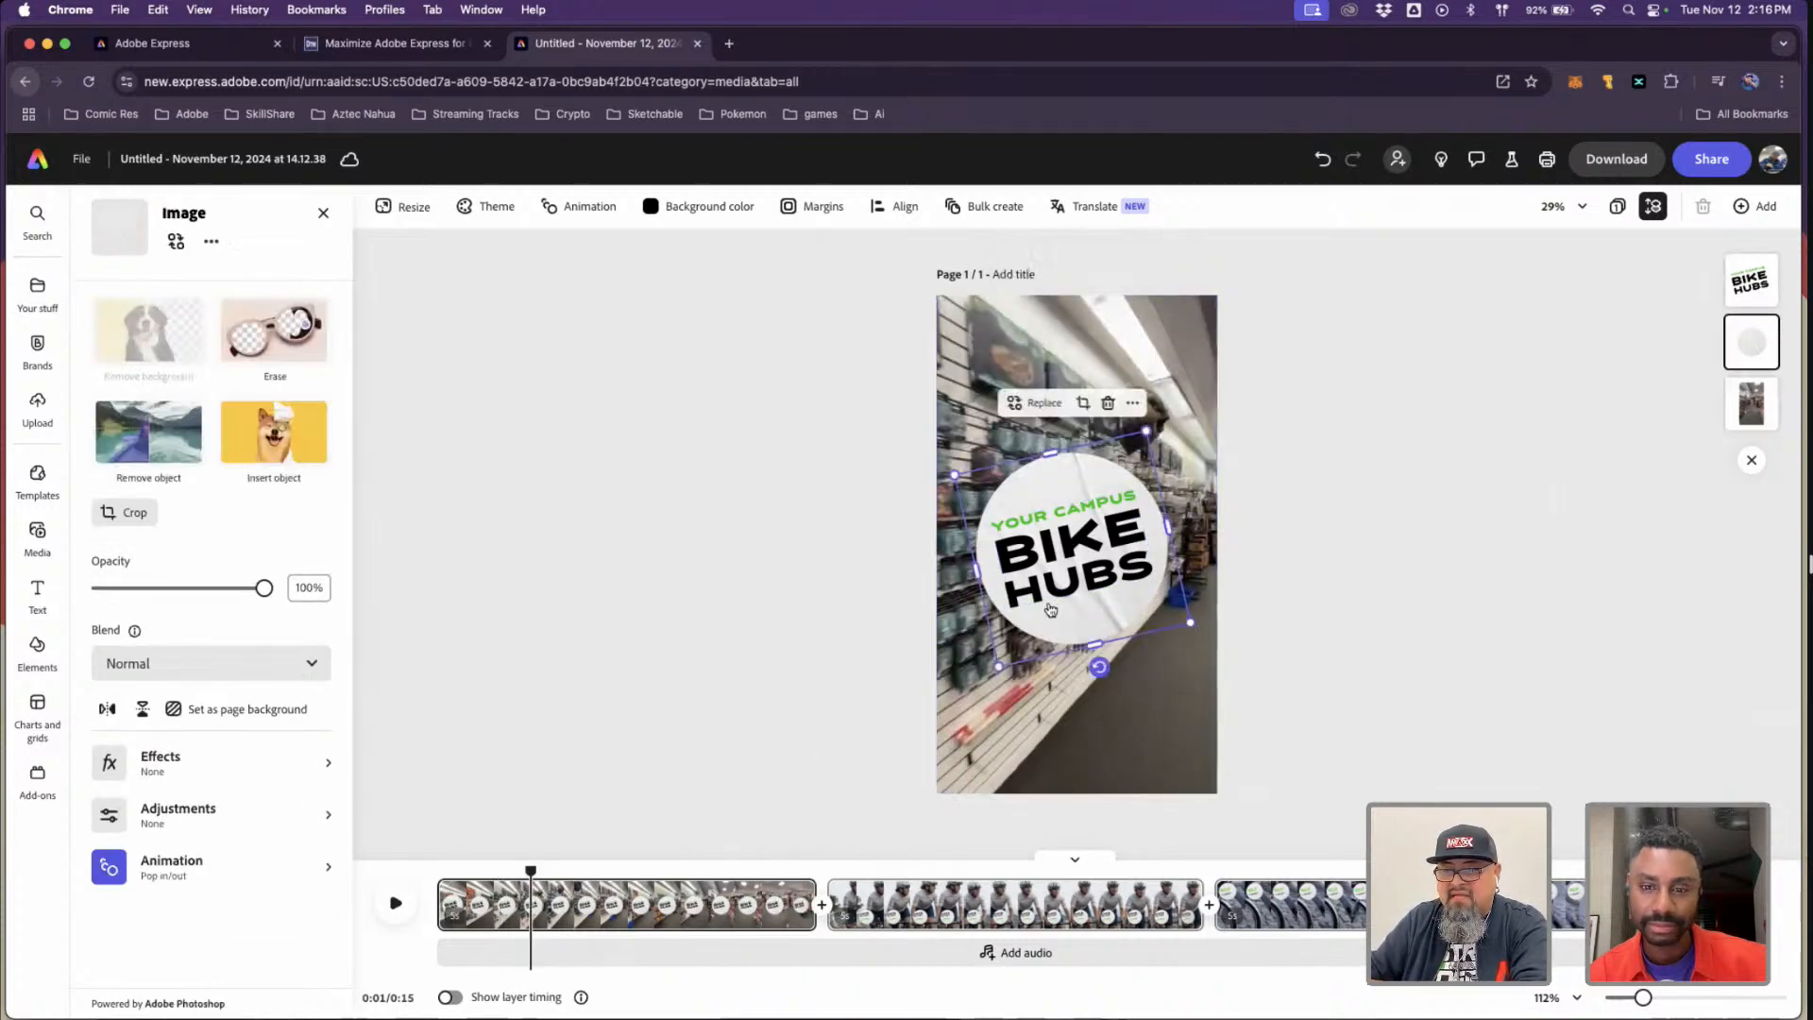
left_click(188, 877)
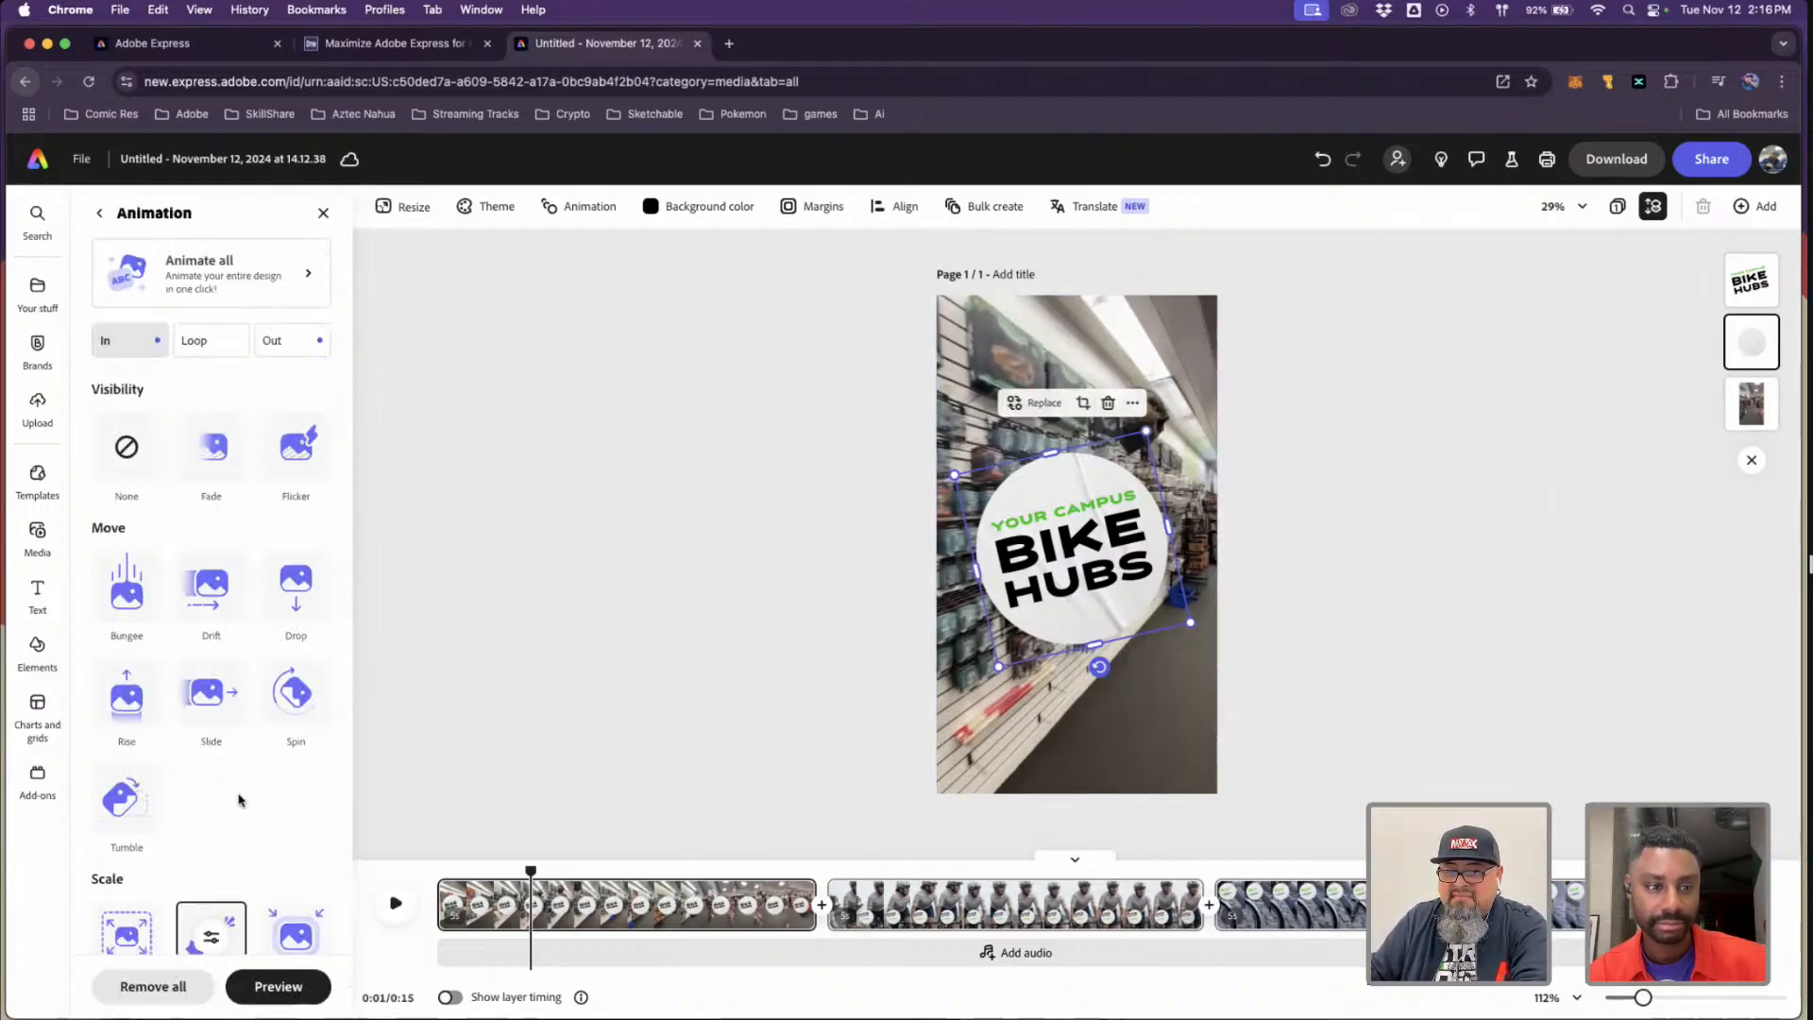
scroll(239, 800, "down", 3)
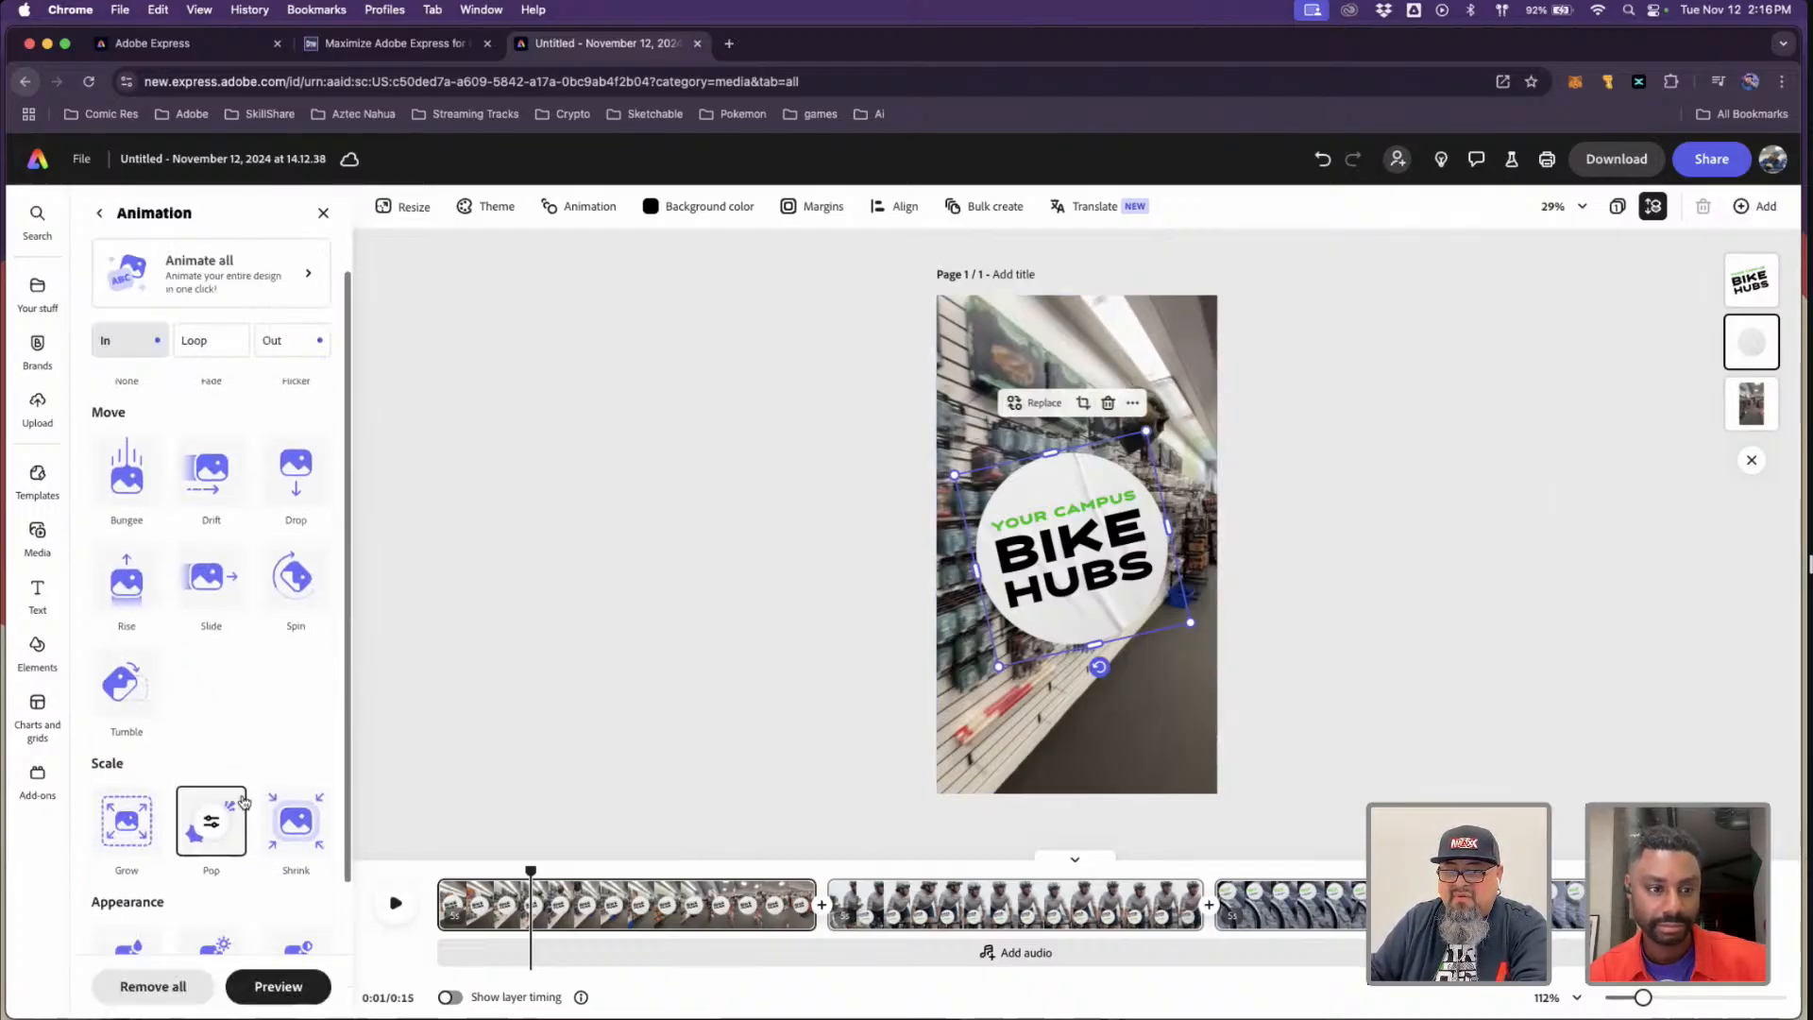
left_click(102, 214)
left_click(1049, 516)
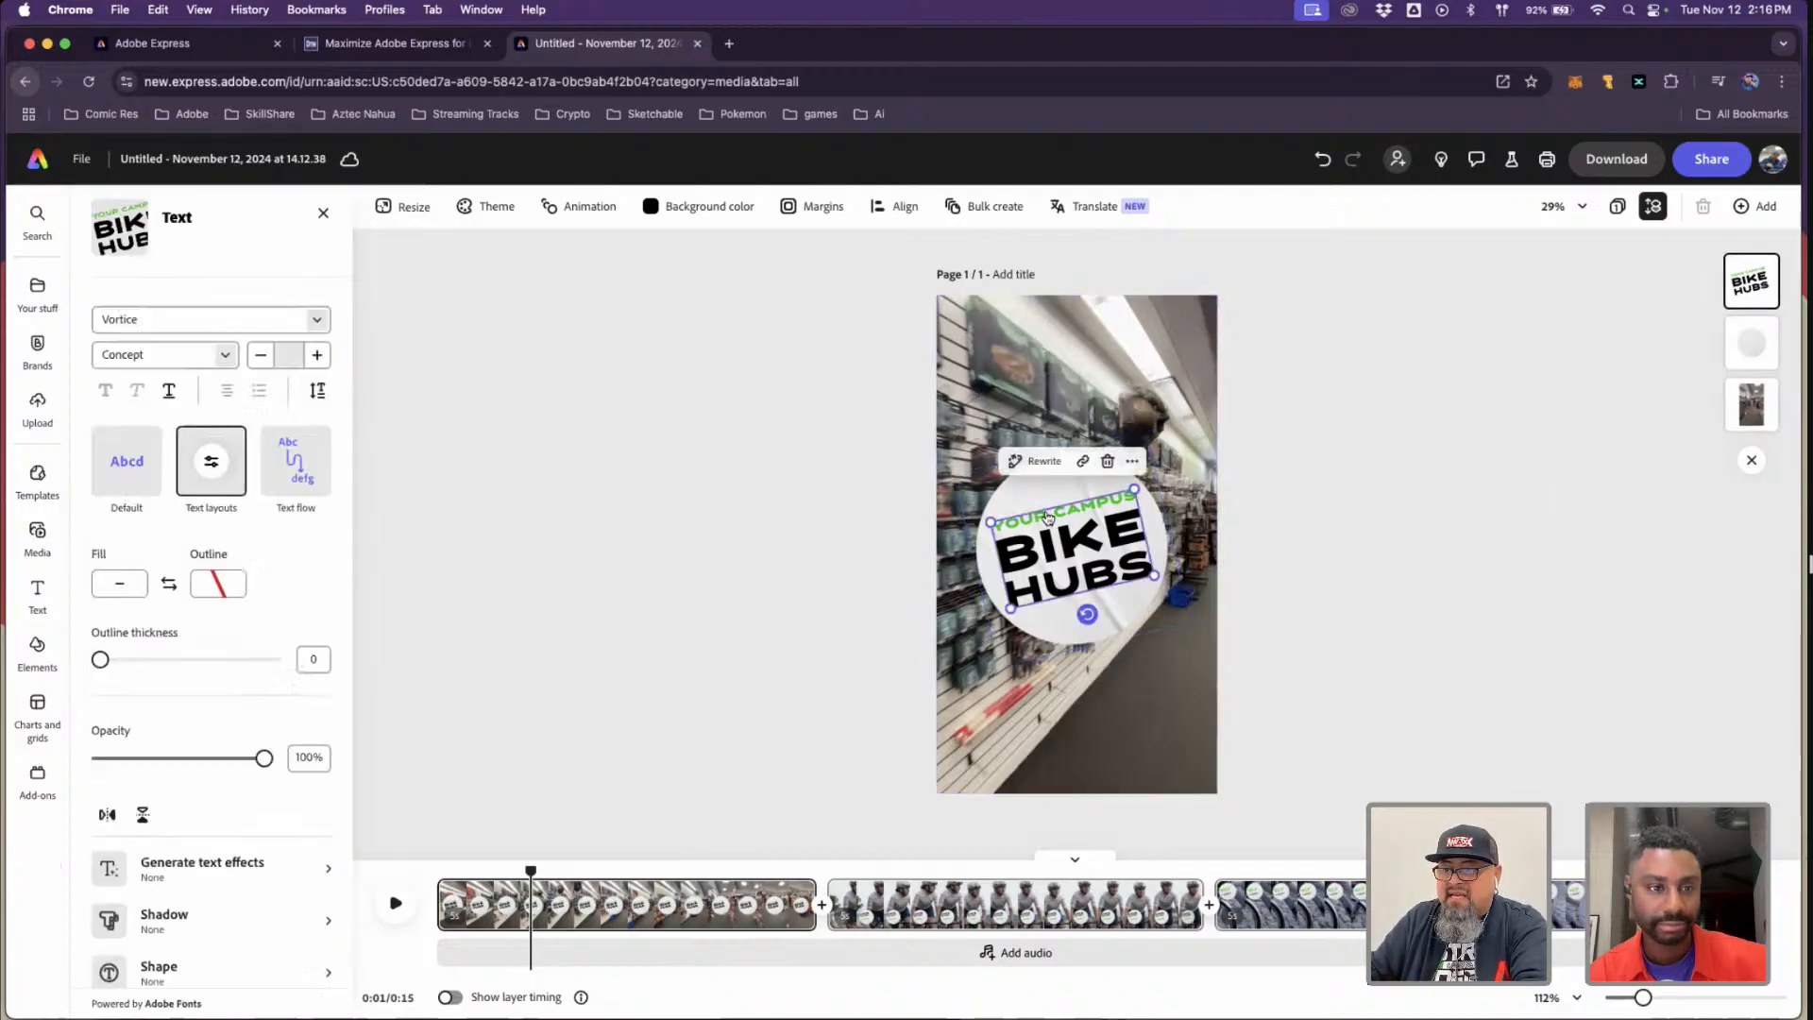
scroll(178, 756, "down", 3)
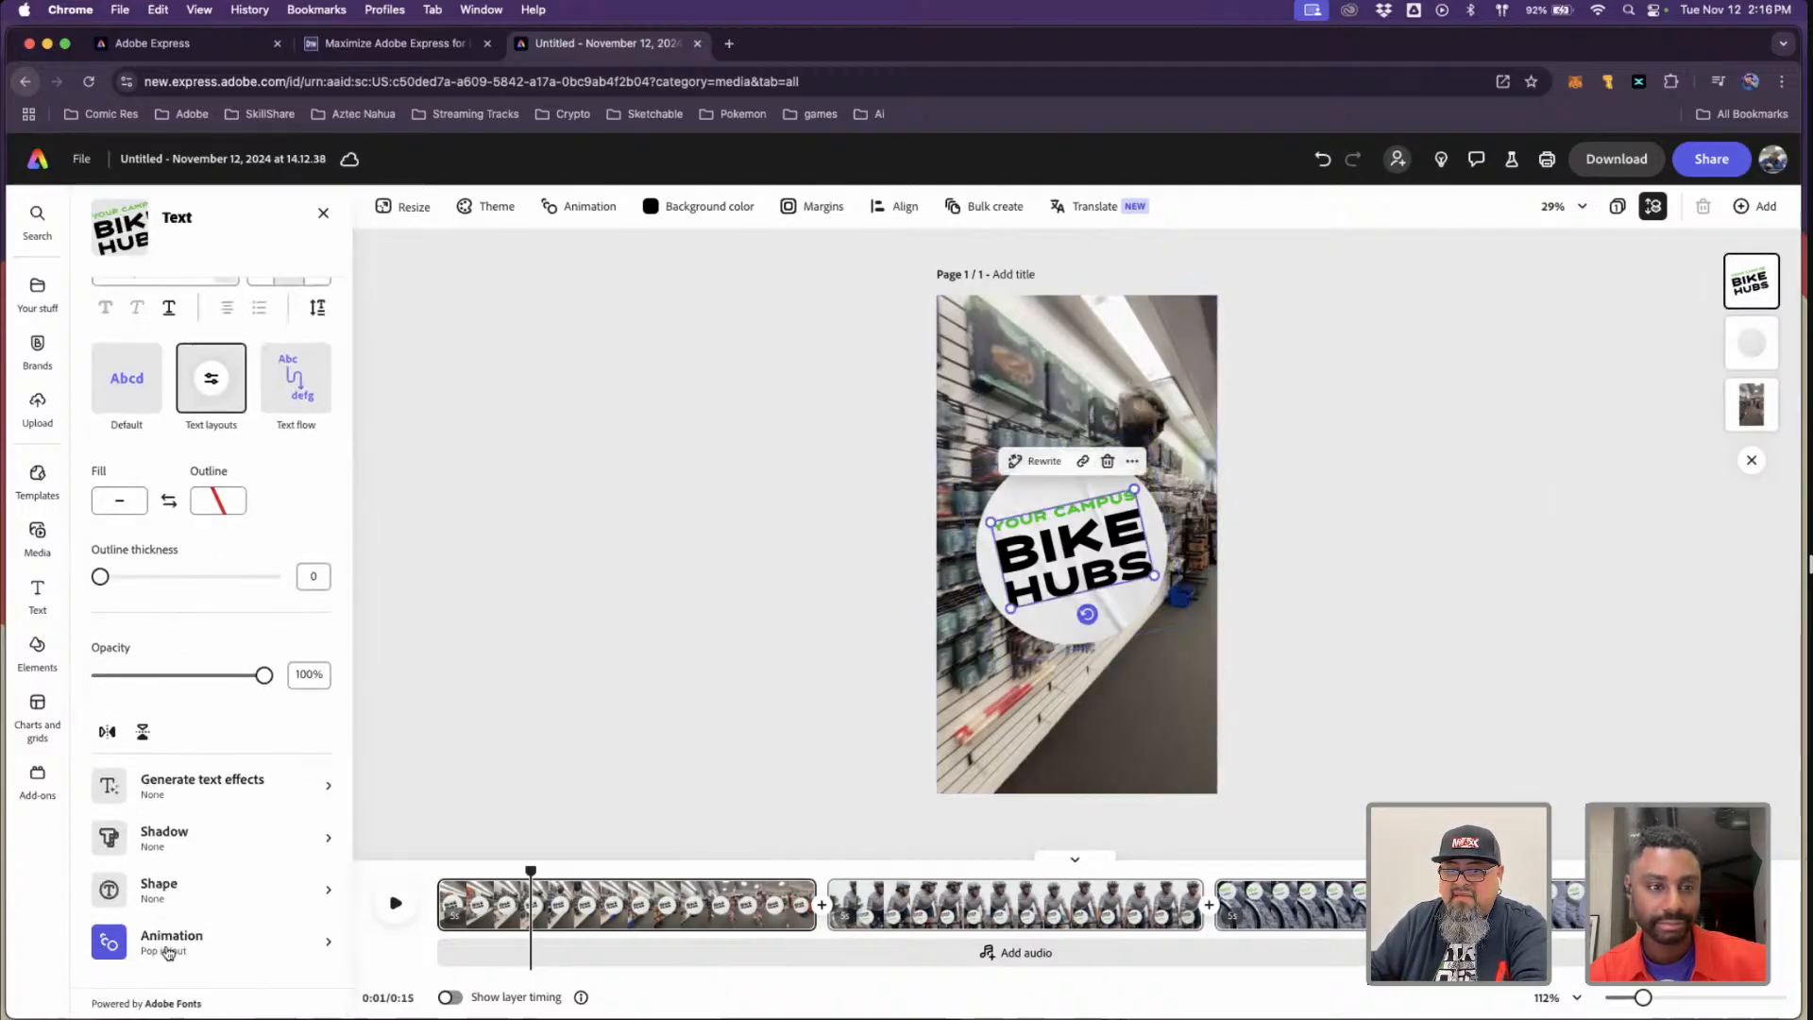
- Replace the Bike Hubs text in the first scene with "LOOKING FOR COMICS"
left_click_drag(528, 871, 483, 883)
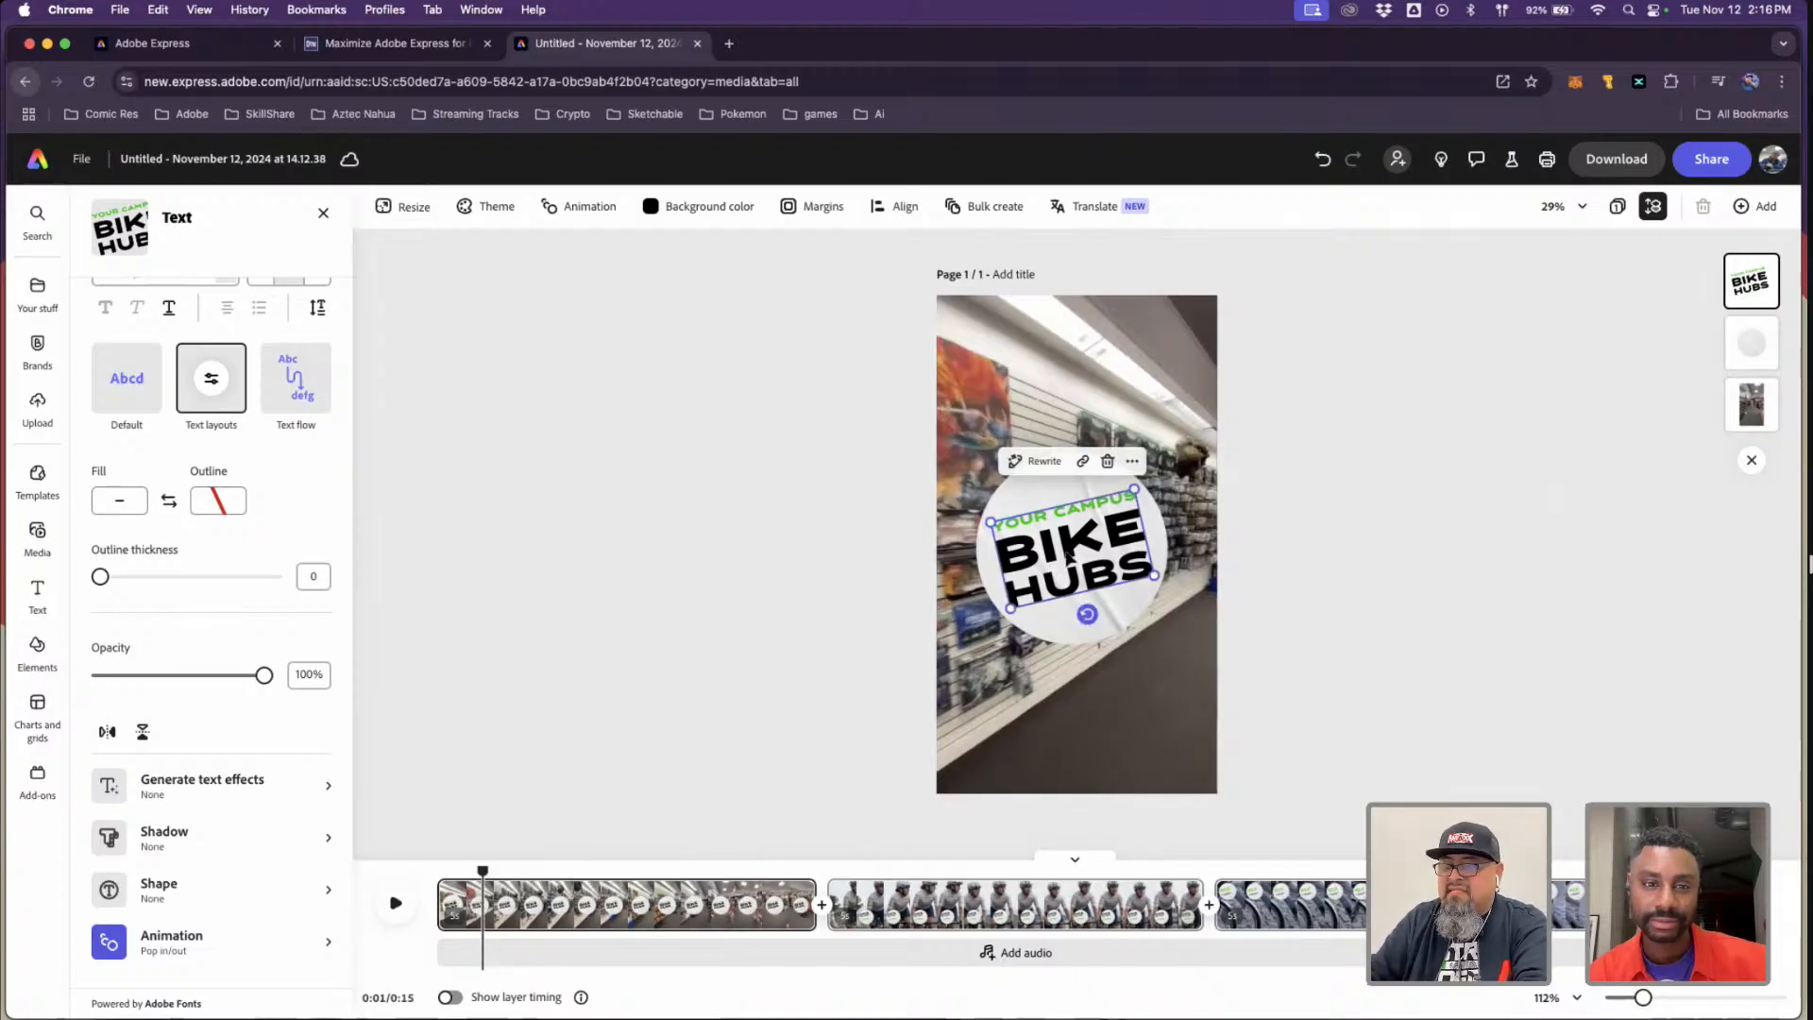
double_click(1075, 553)
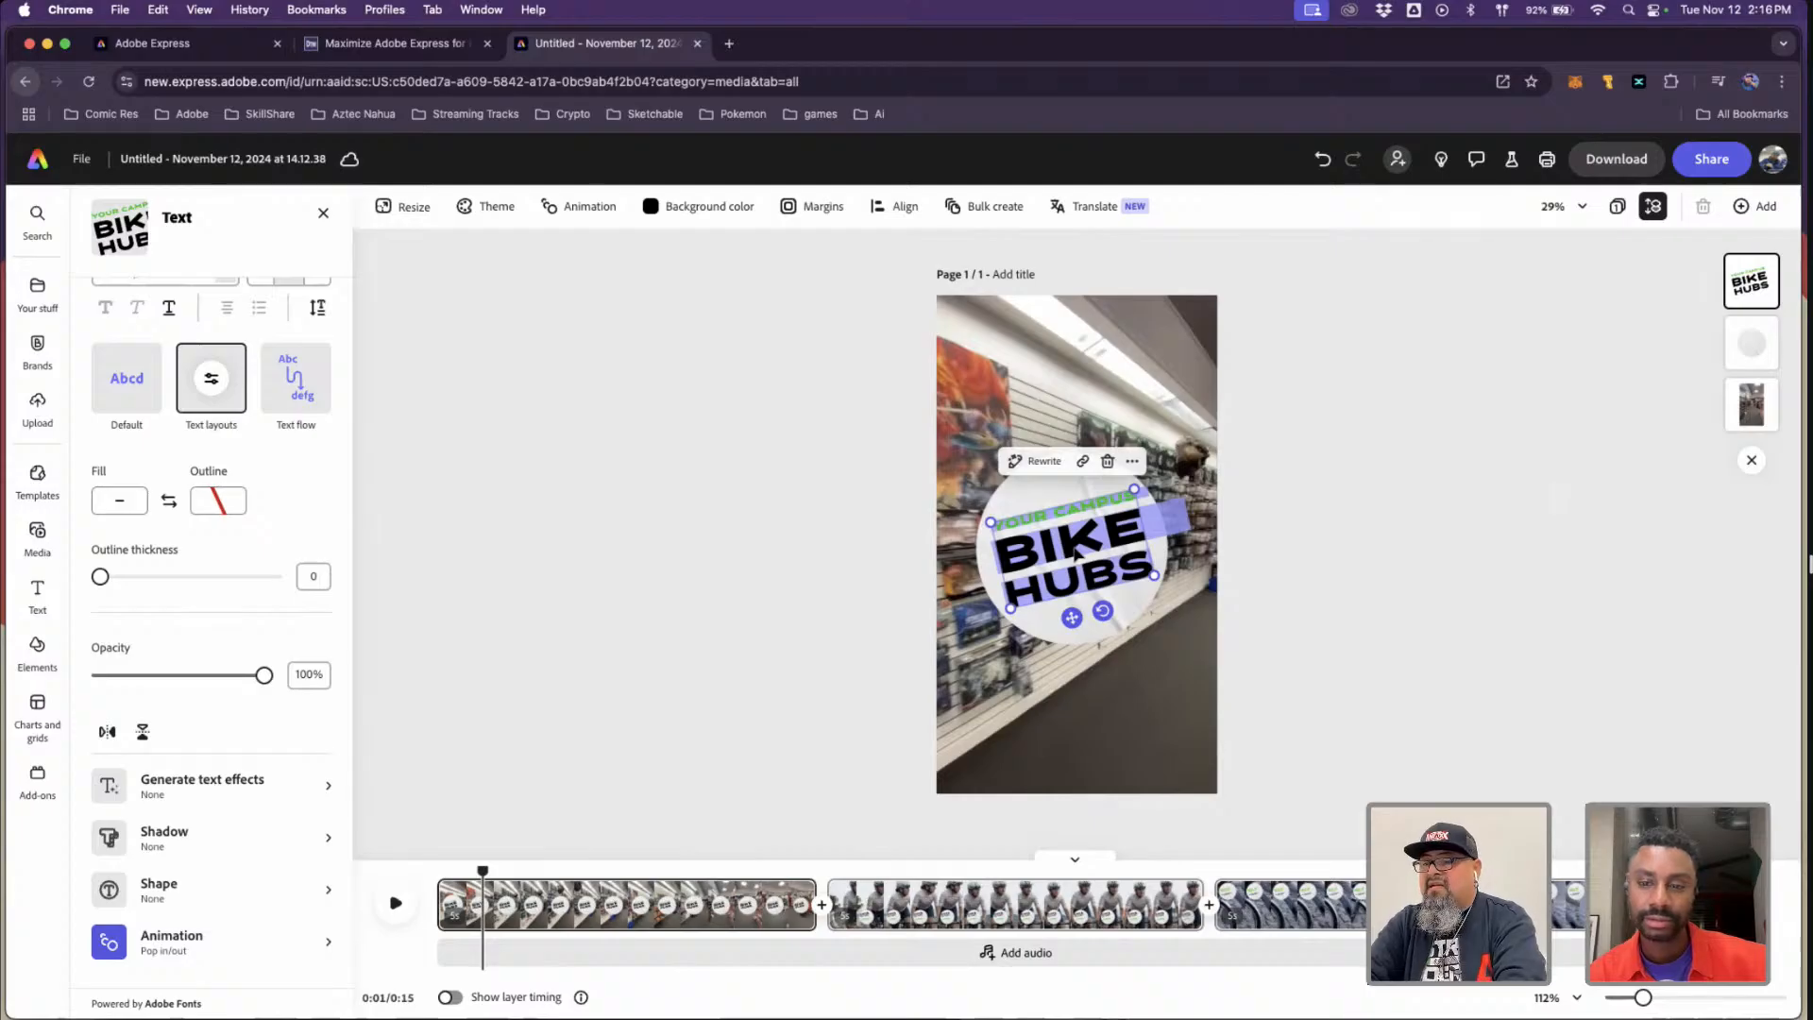
type("LOOKING FOR")
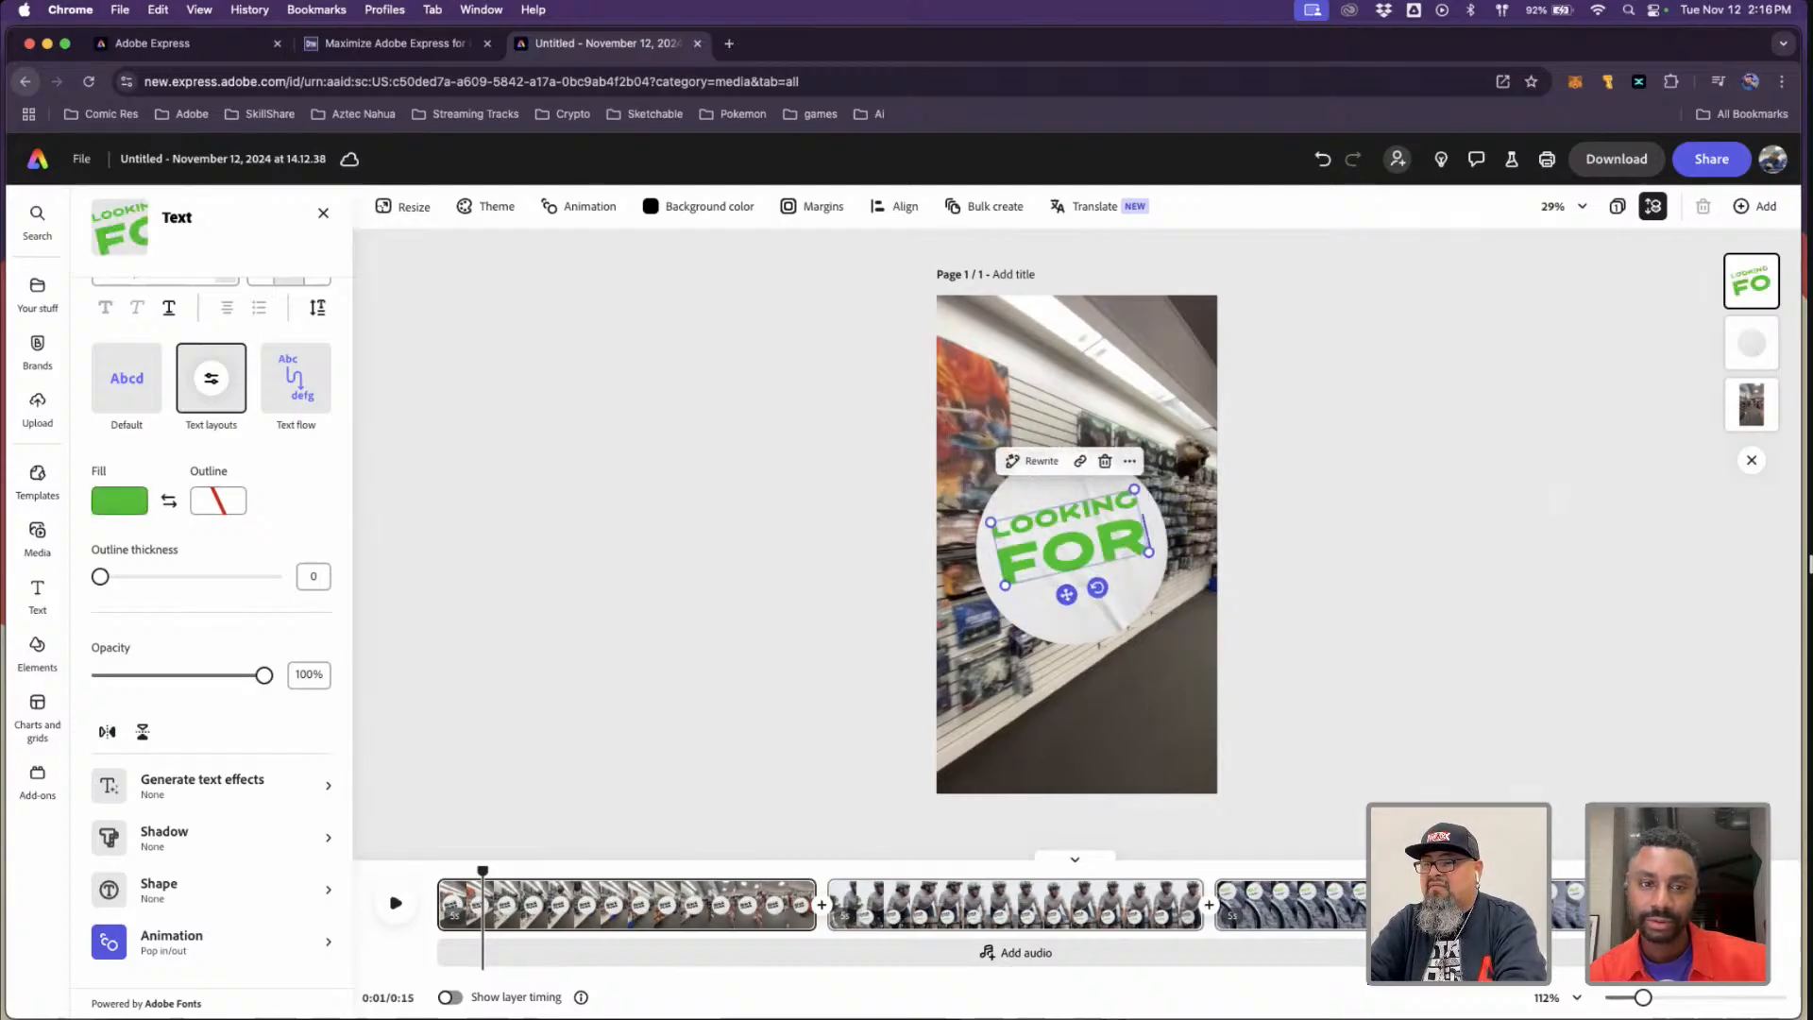
type(" COMICS")
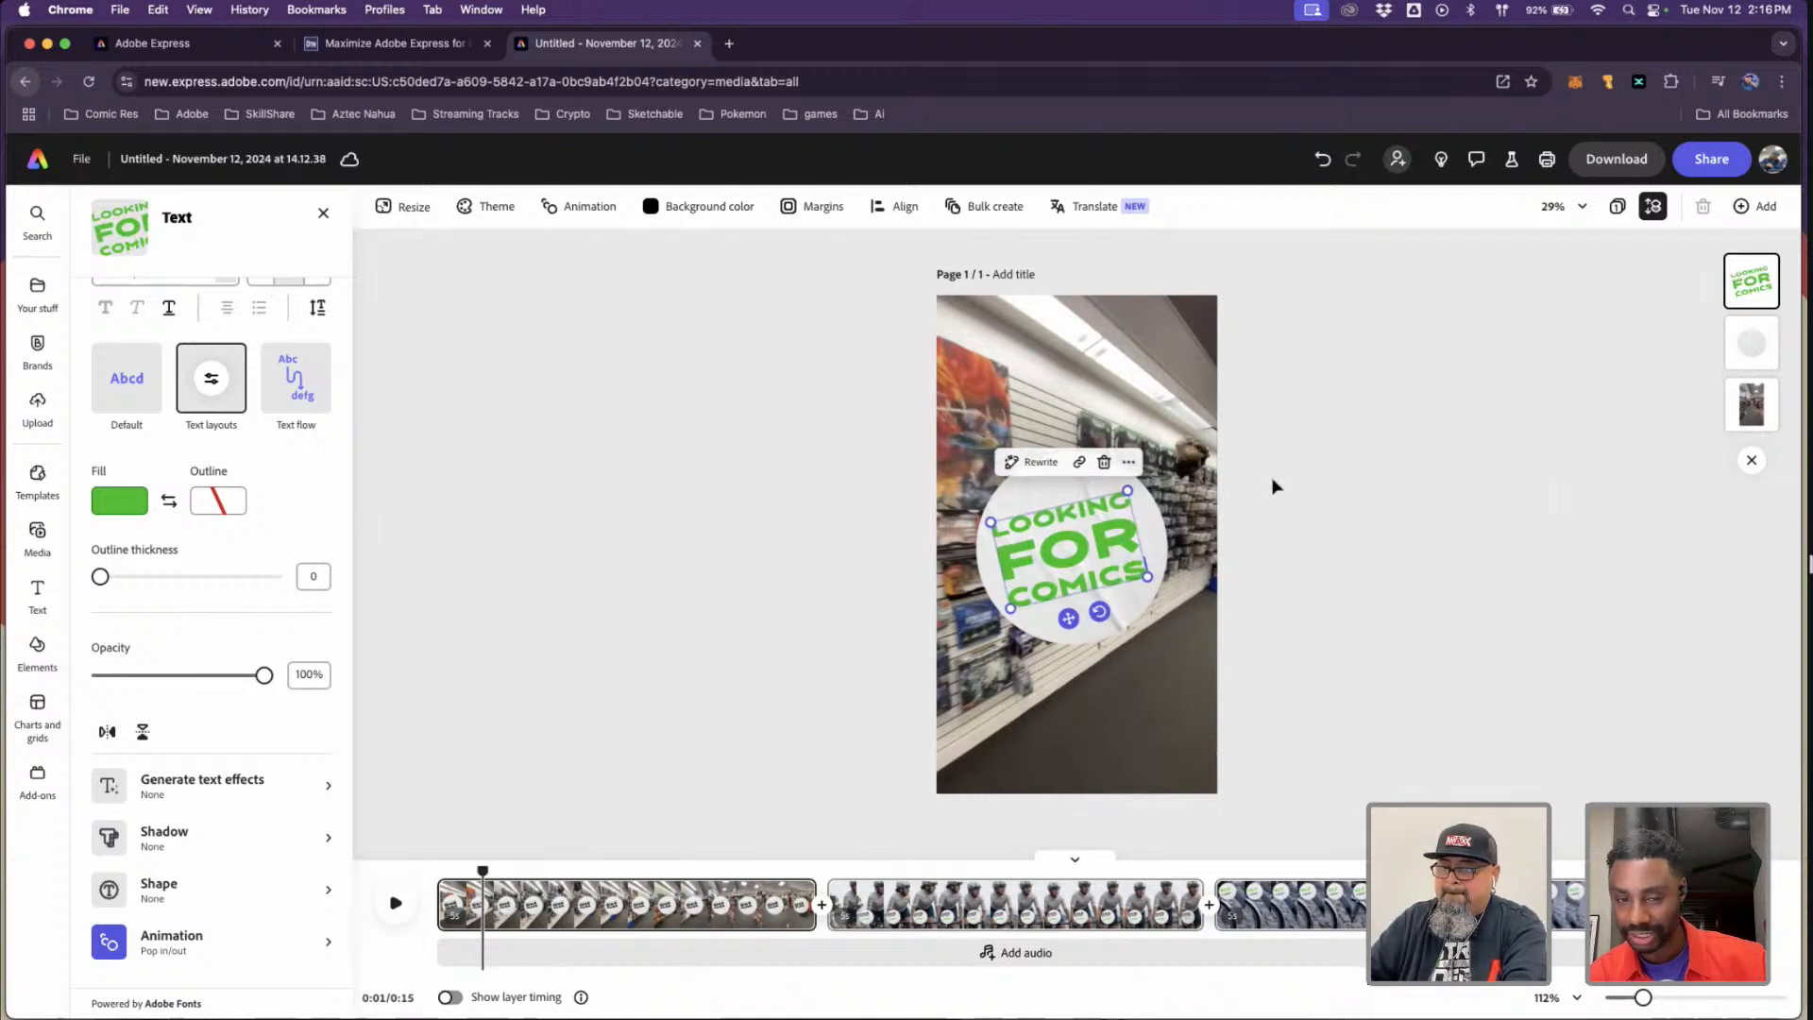
key("Escape")
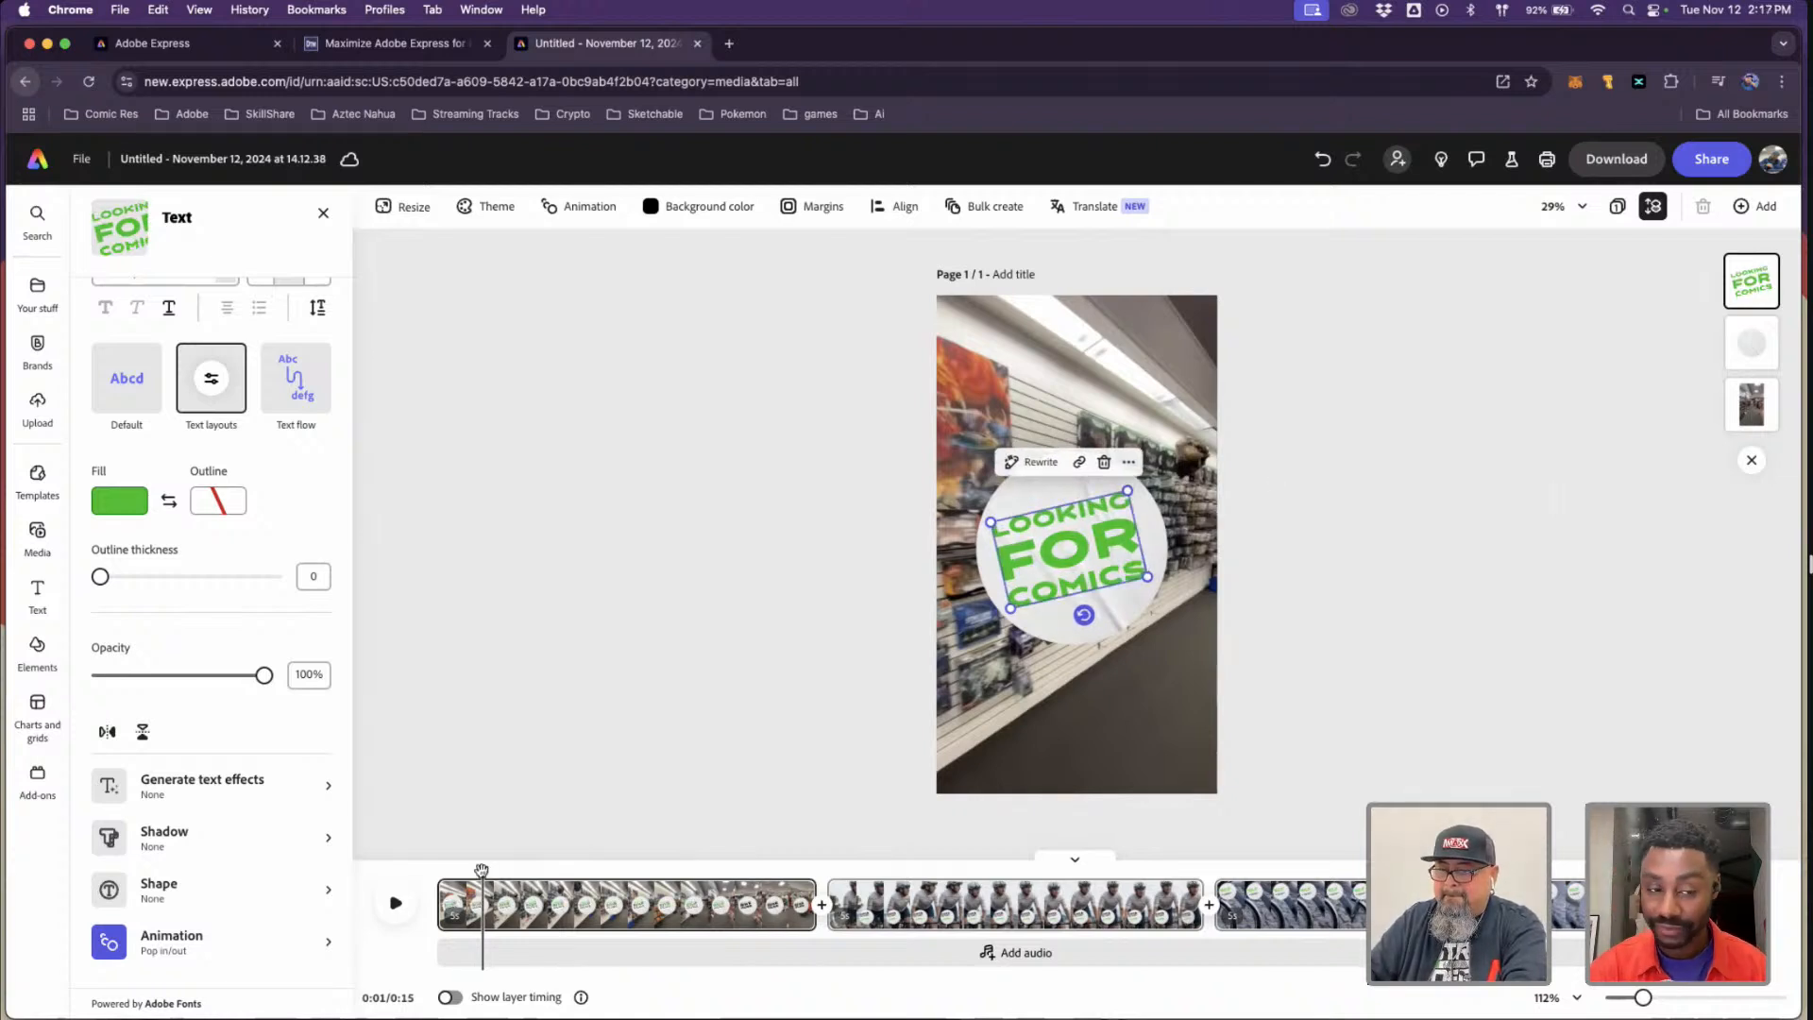
- Show layer timing and delay the start of the first scene's text and white circle to about 1 second in
mouse_move(482, 870)
left_mouse_down()
mouse_move(534, 870)
mouse_move(503, 870)
left_mouse_up()
left_click(1047, 540)
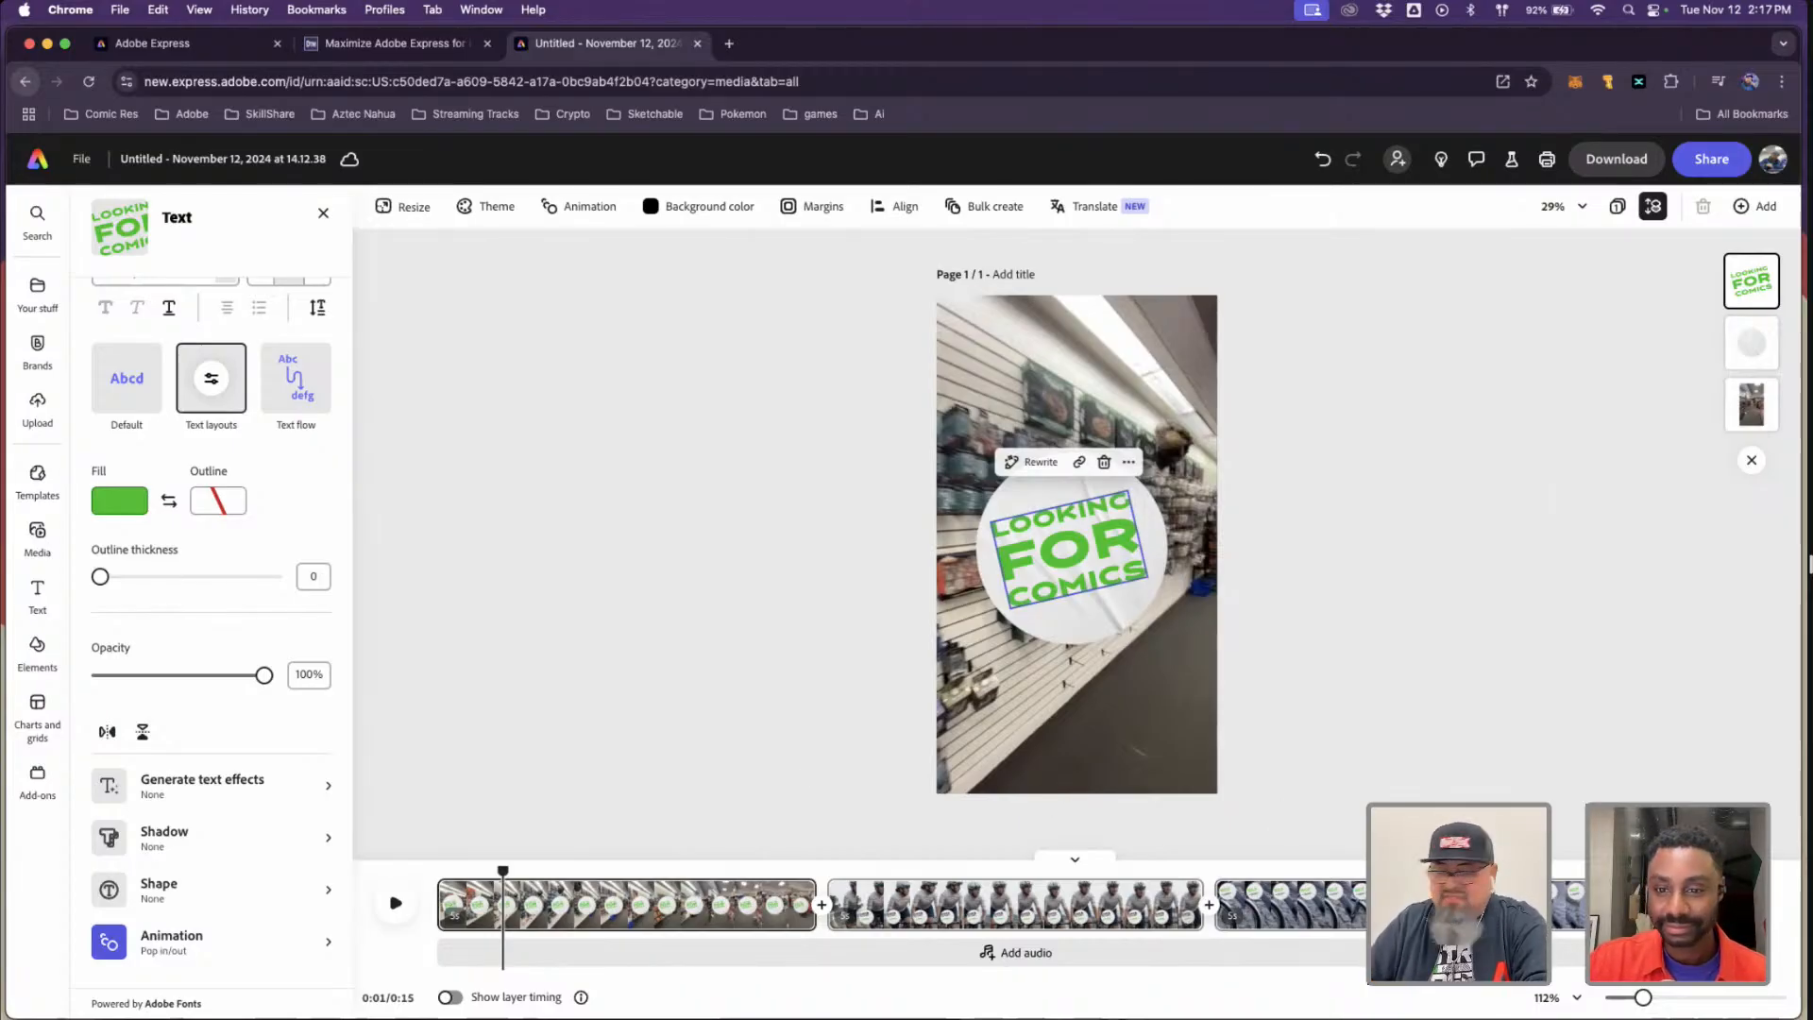
left_click(447, 998)
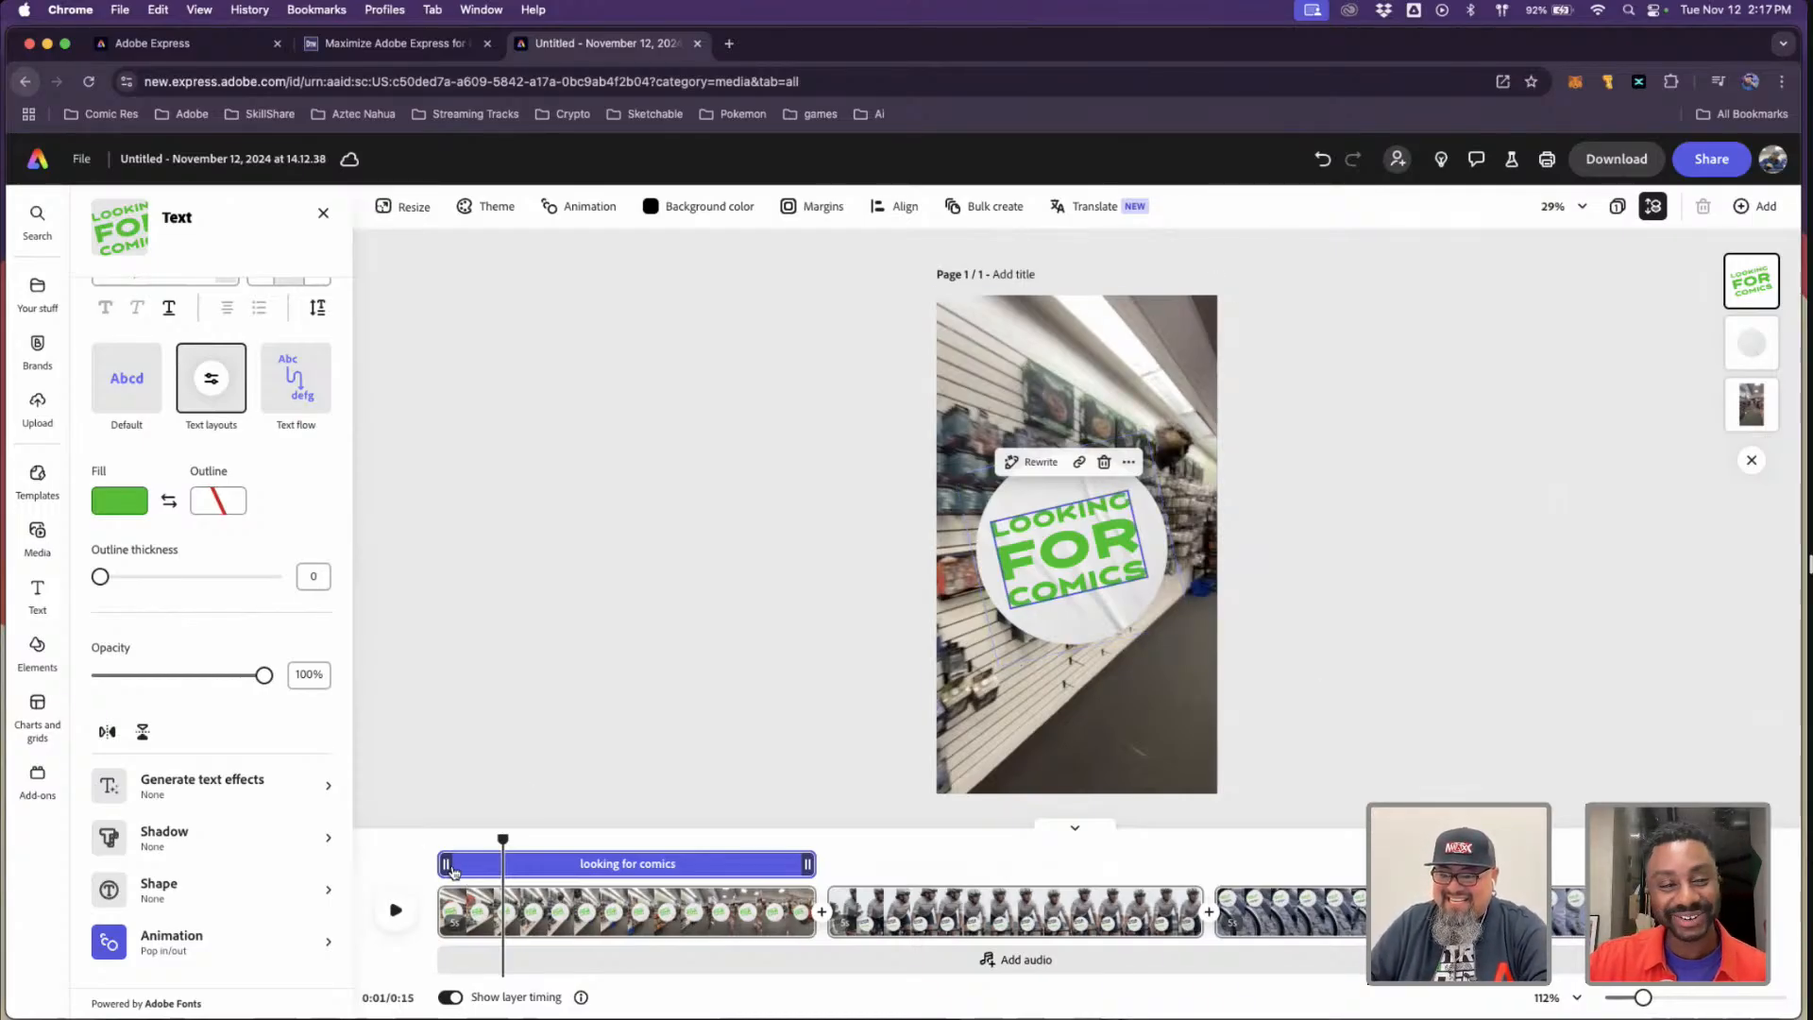
left_click_drag(445, 863, 500, 865)
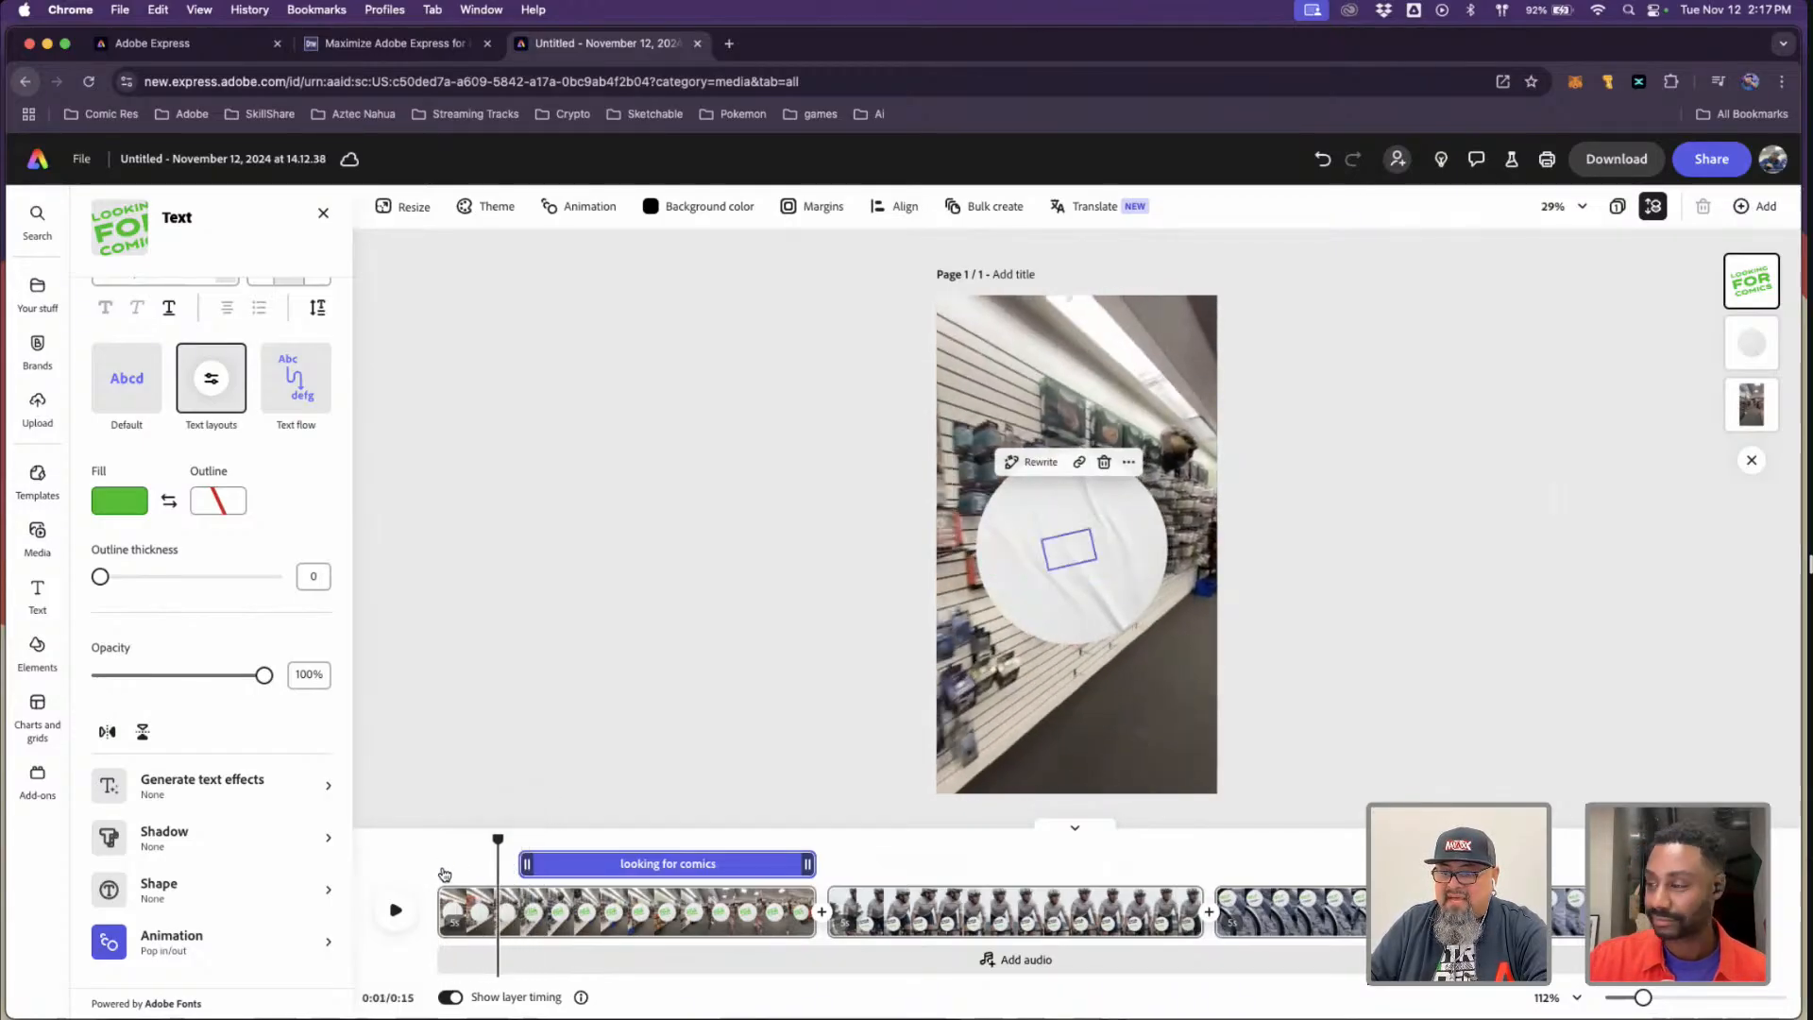
left_click(1080, 603)
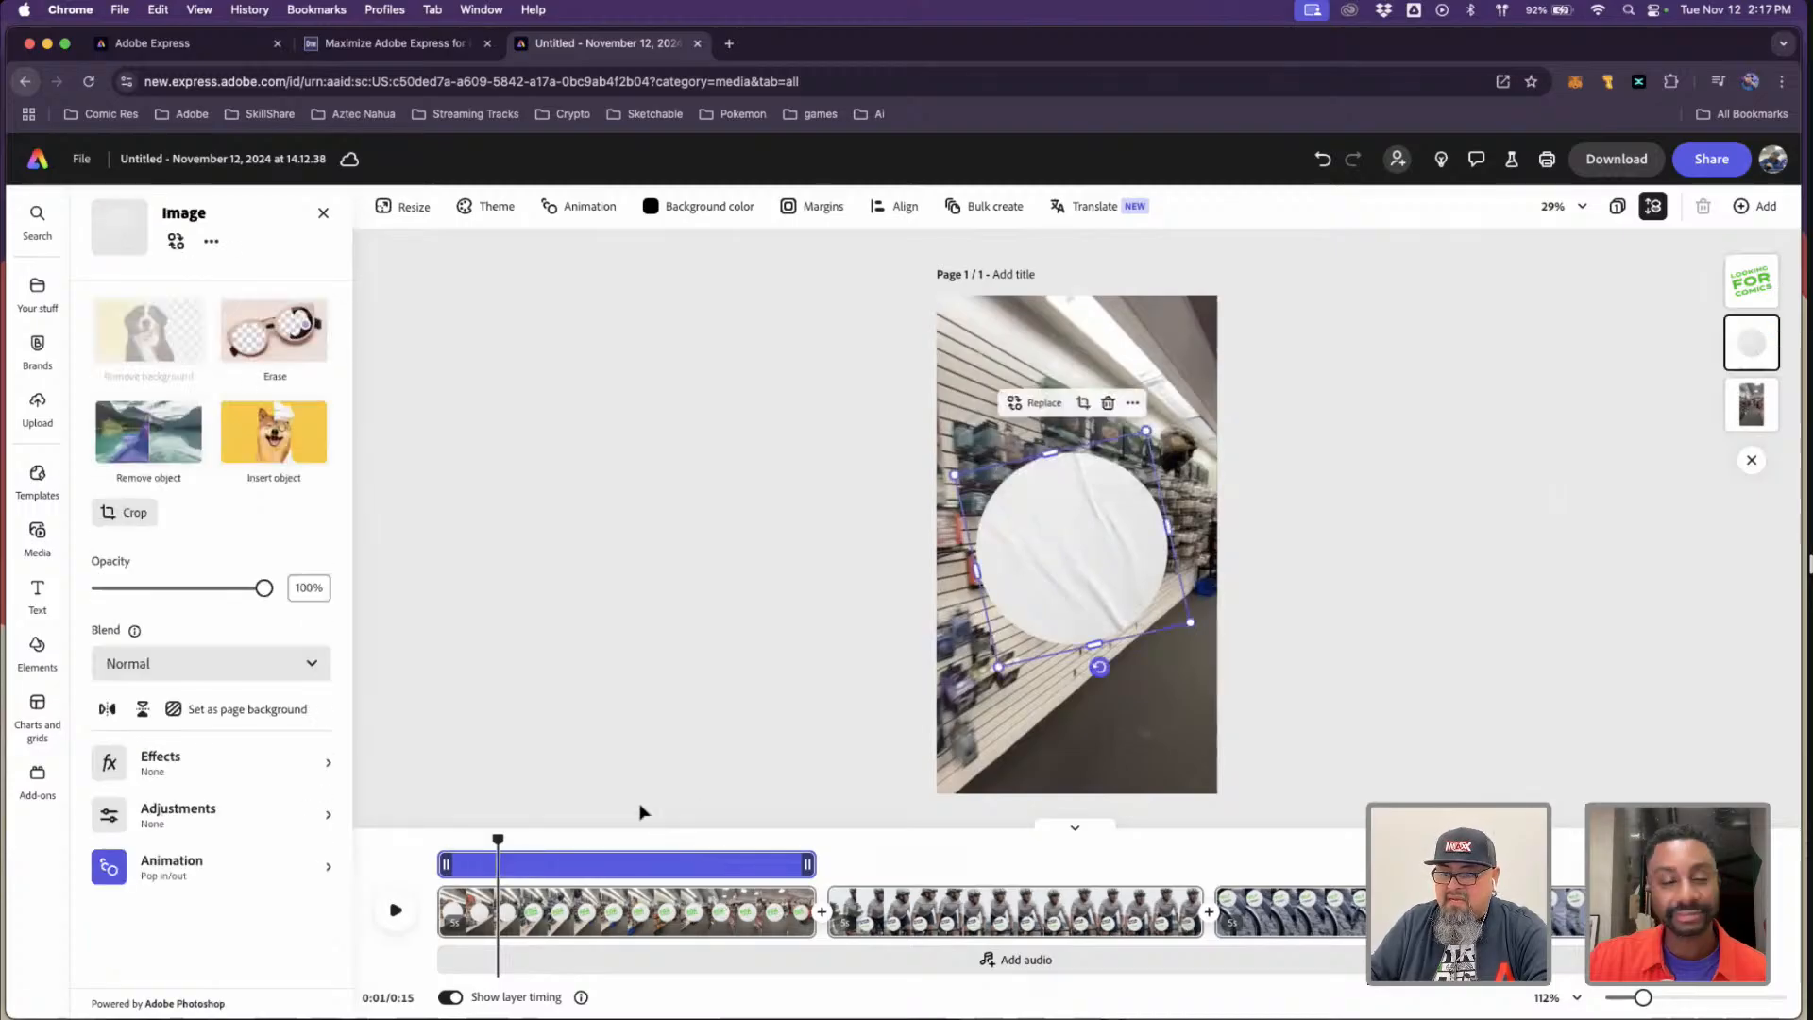
left_click_drag(448, 864, 417, 841)
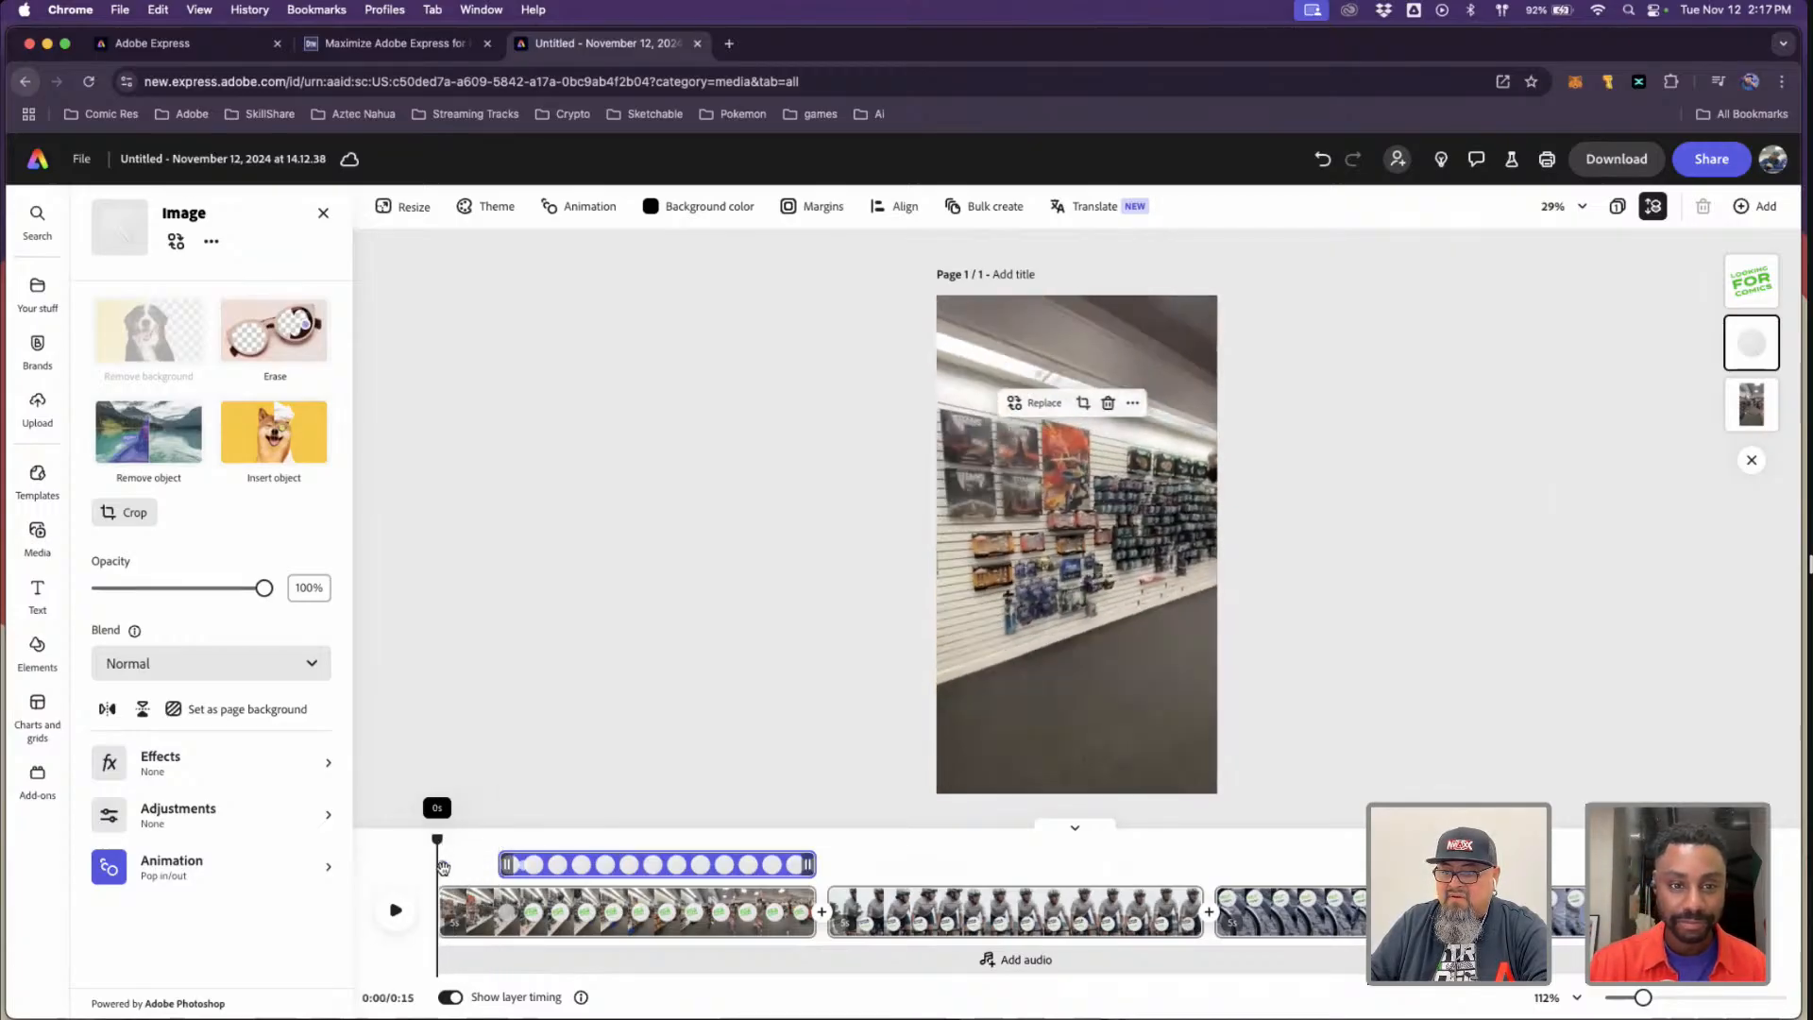
- Scrub the first scene and check when the video, white circle and text layers come in
left_click(478, 834)
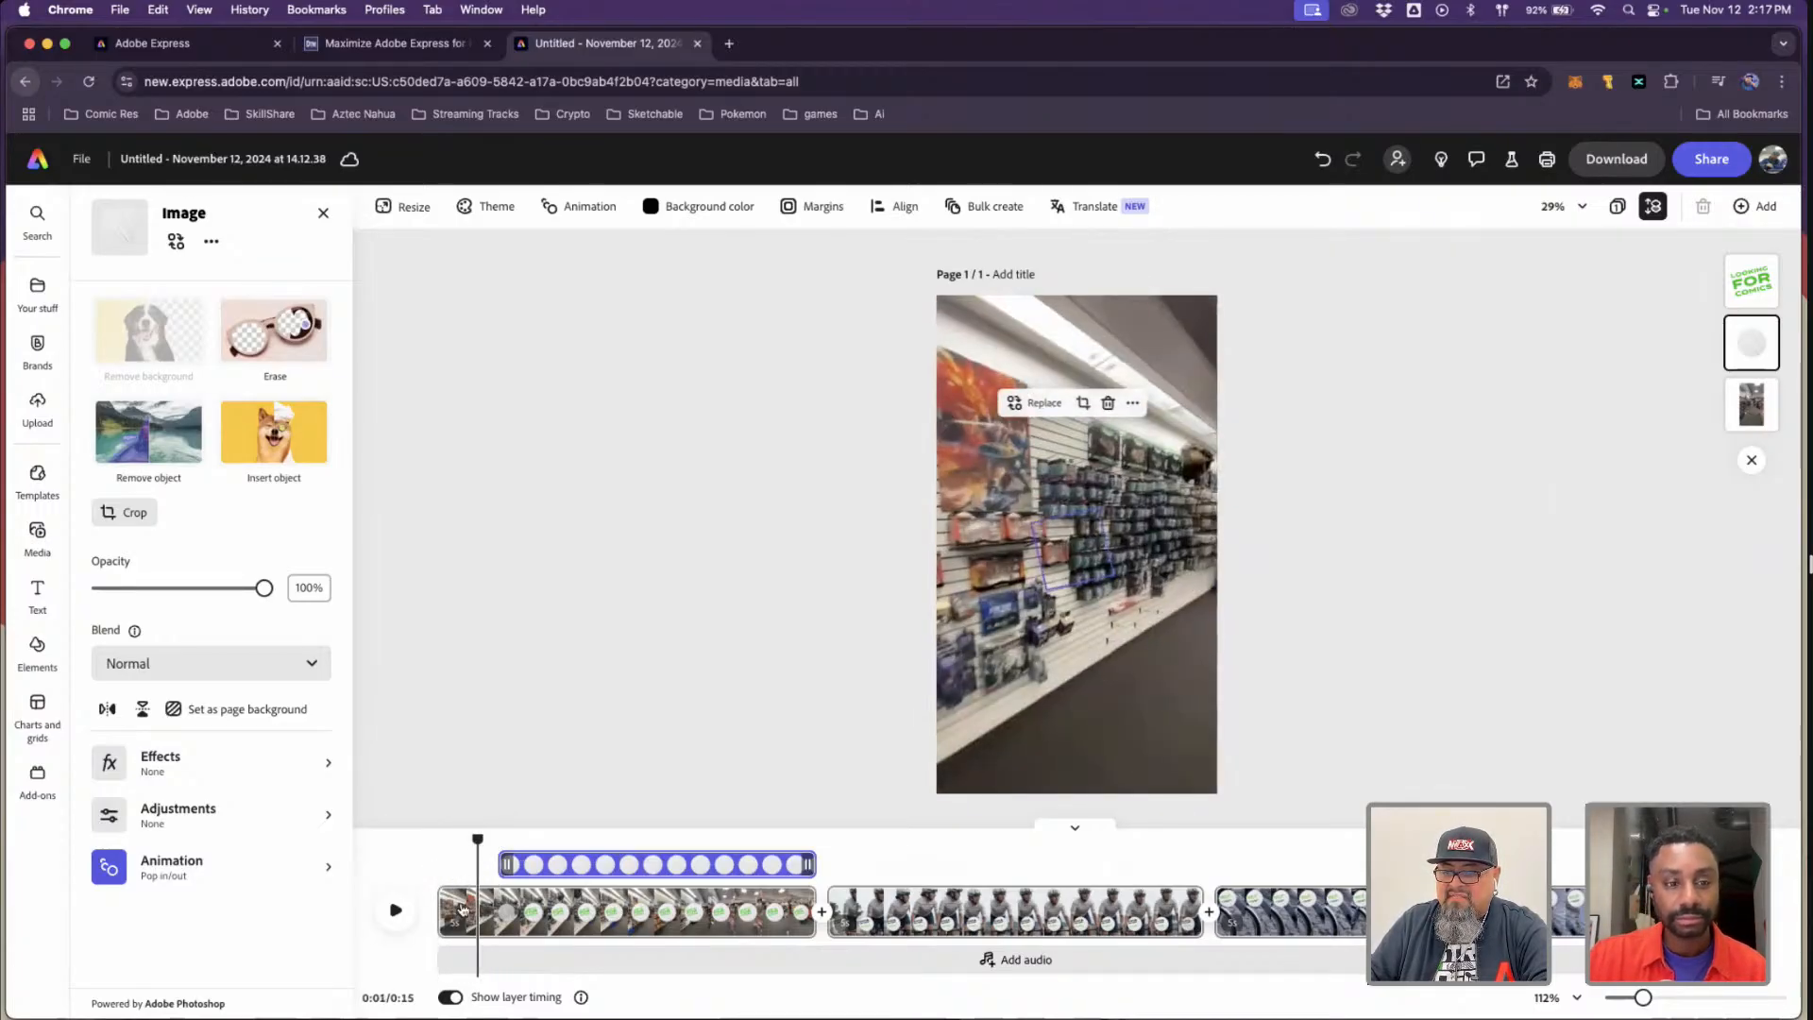
left_click(463, 910)
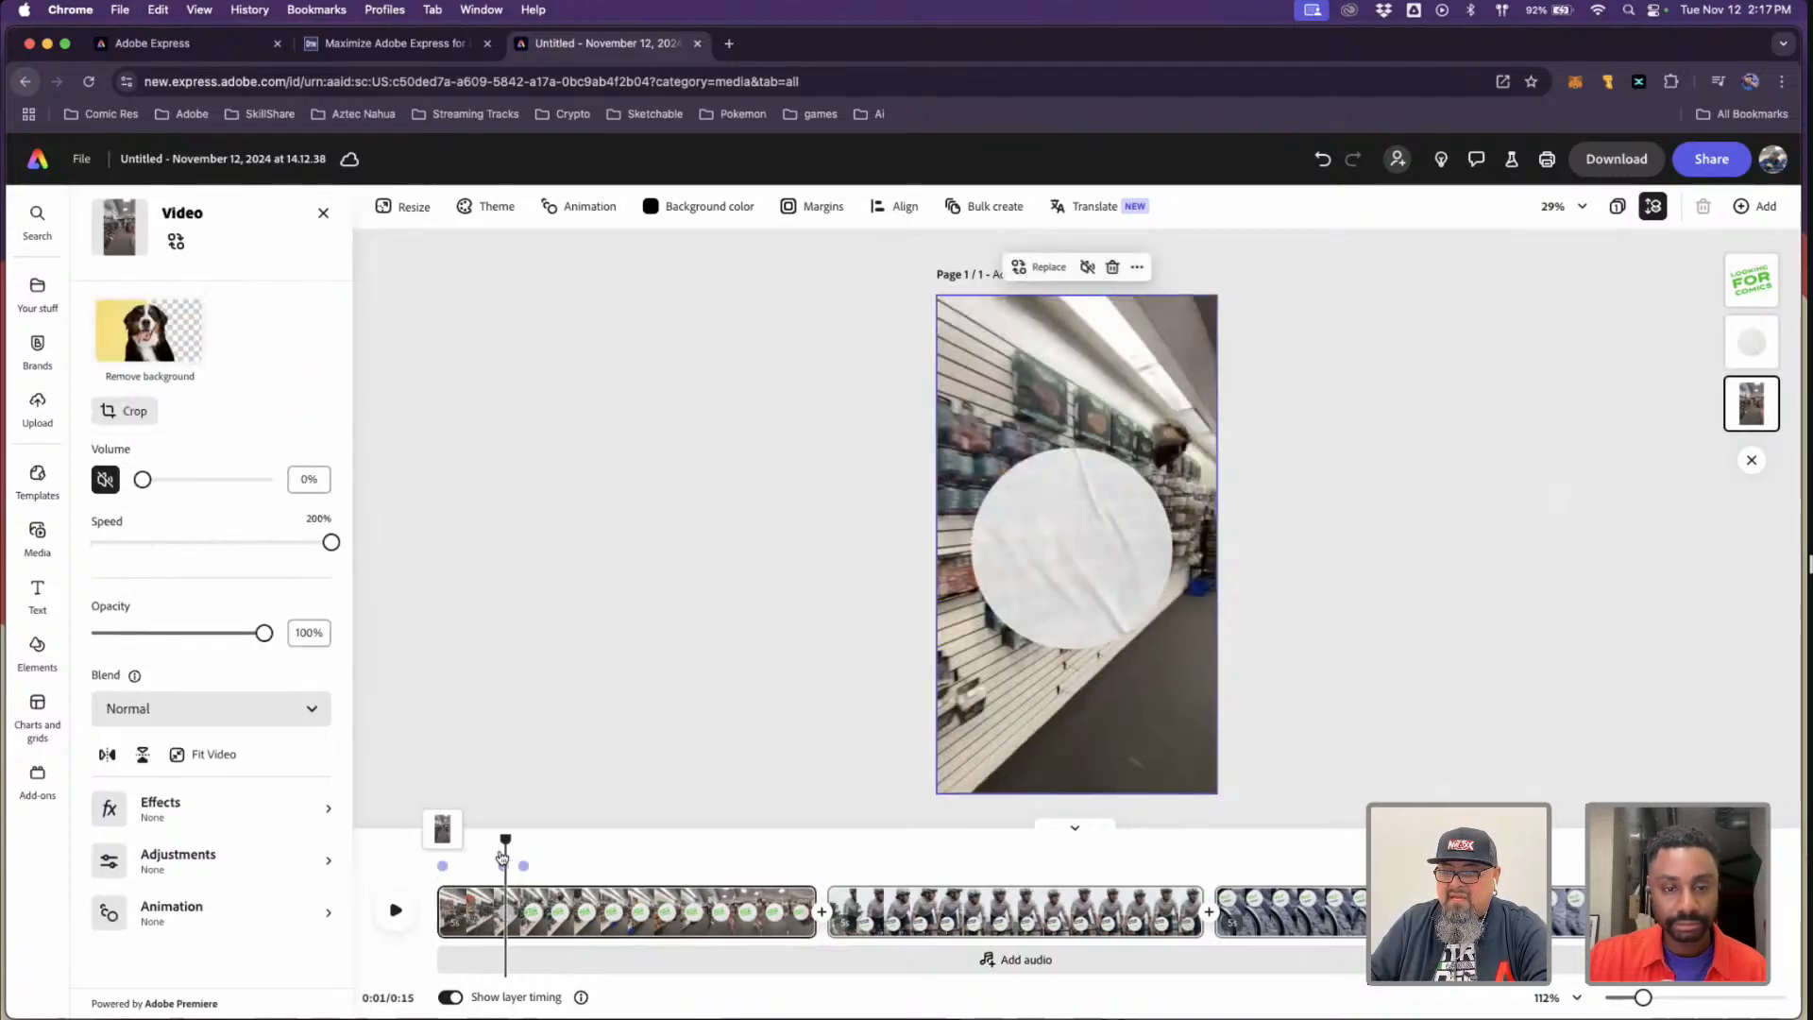
left_click(502, 861)
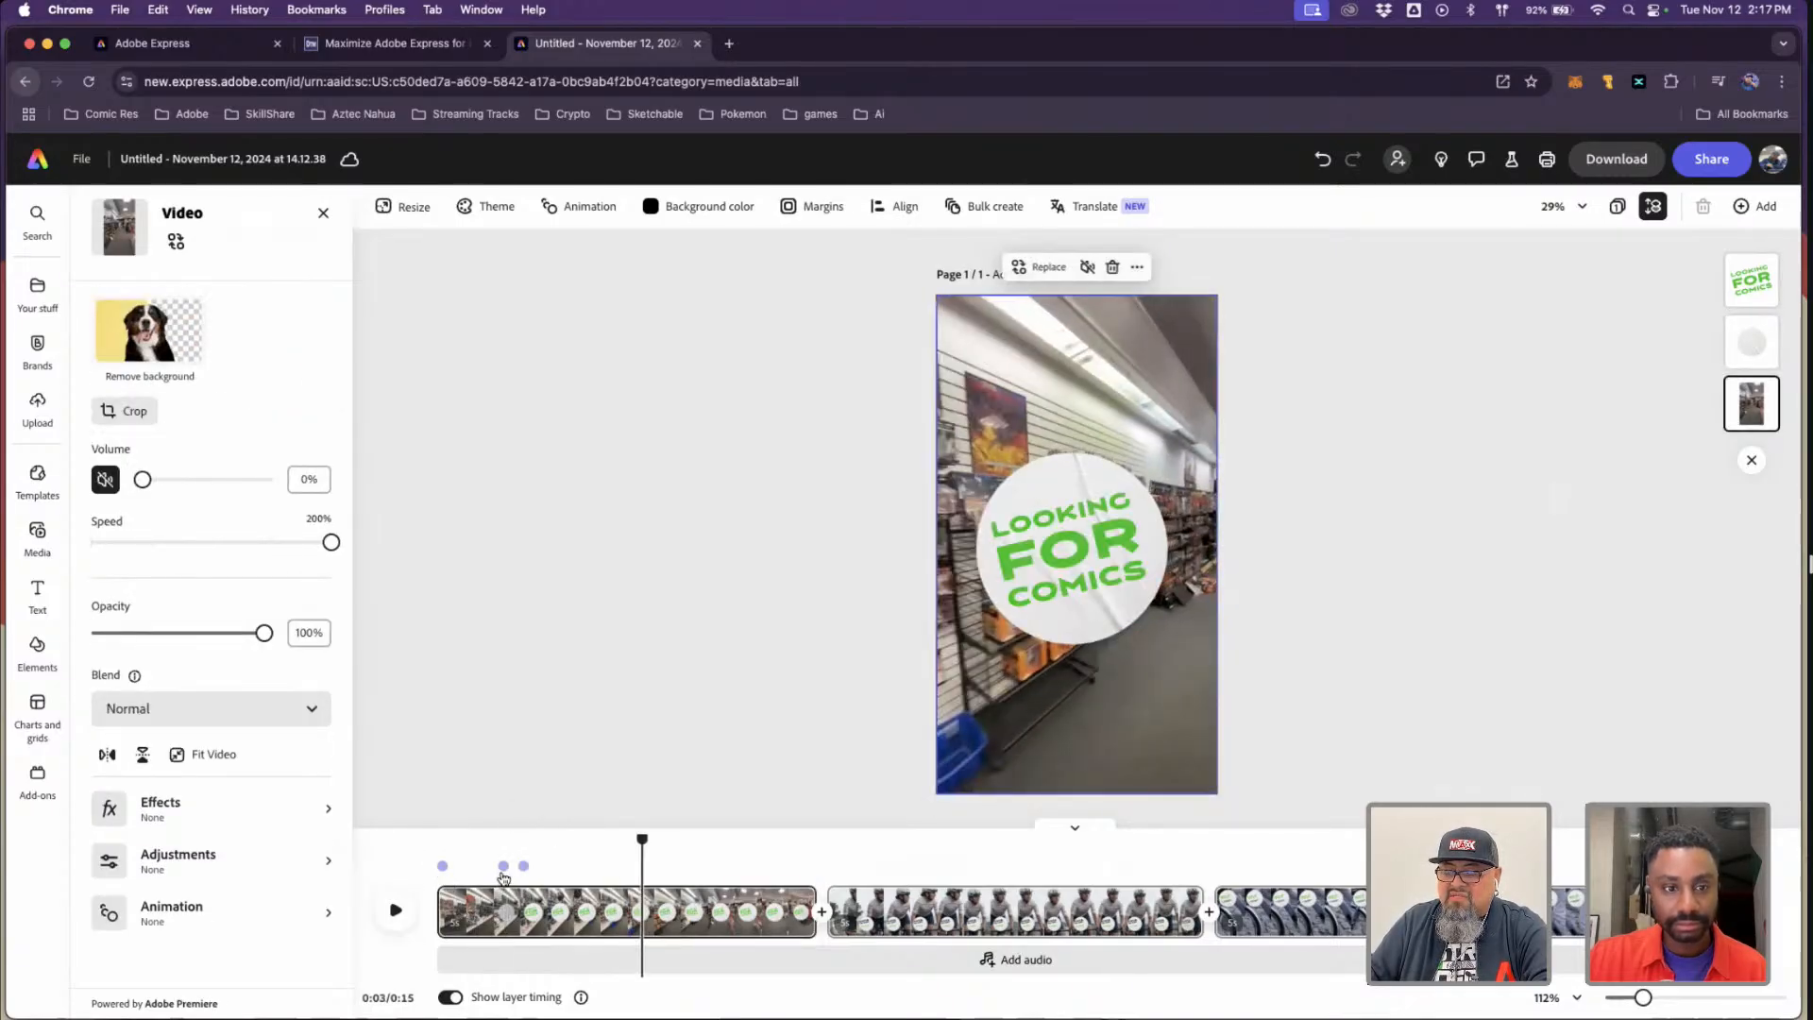
left_click_drag(642, 839, 569, 838)
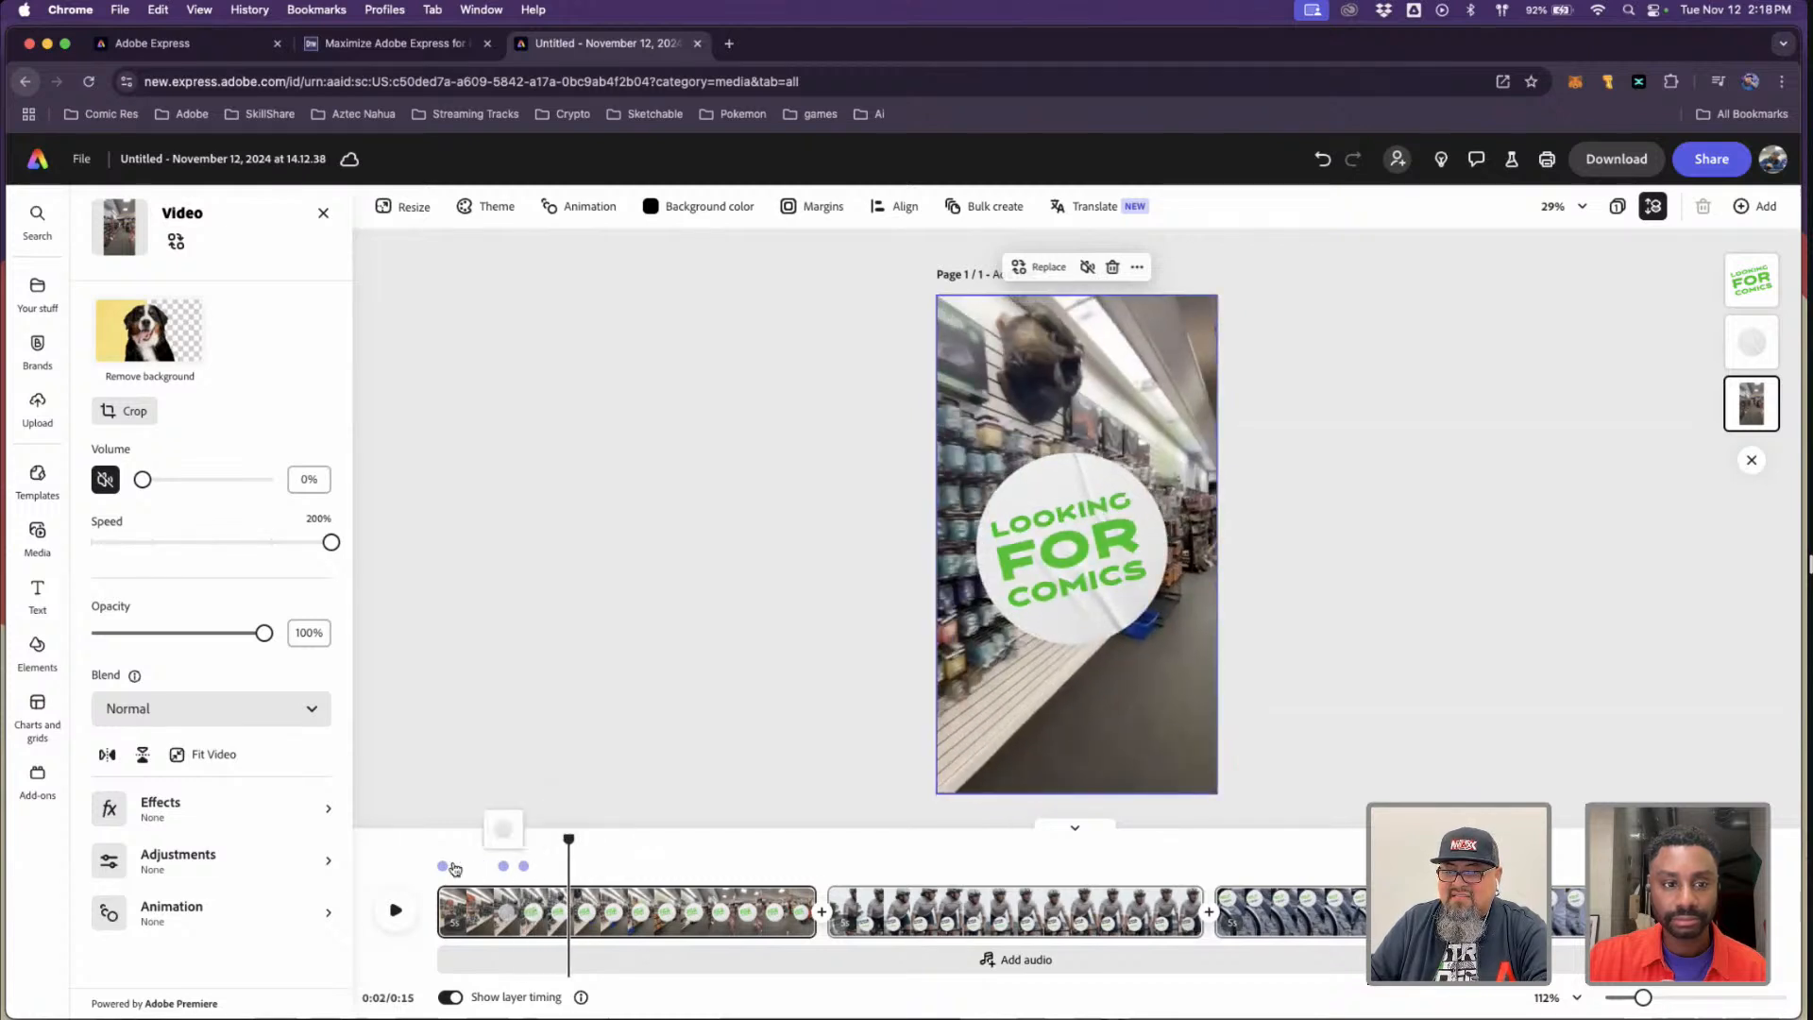
left_click(526, 874)
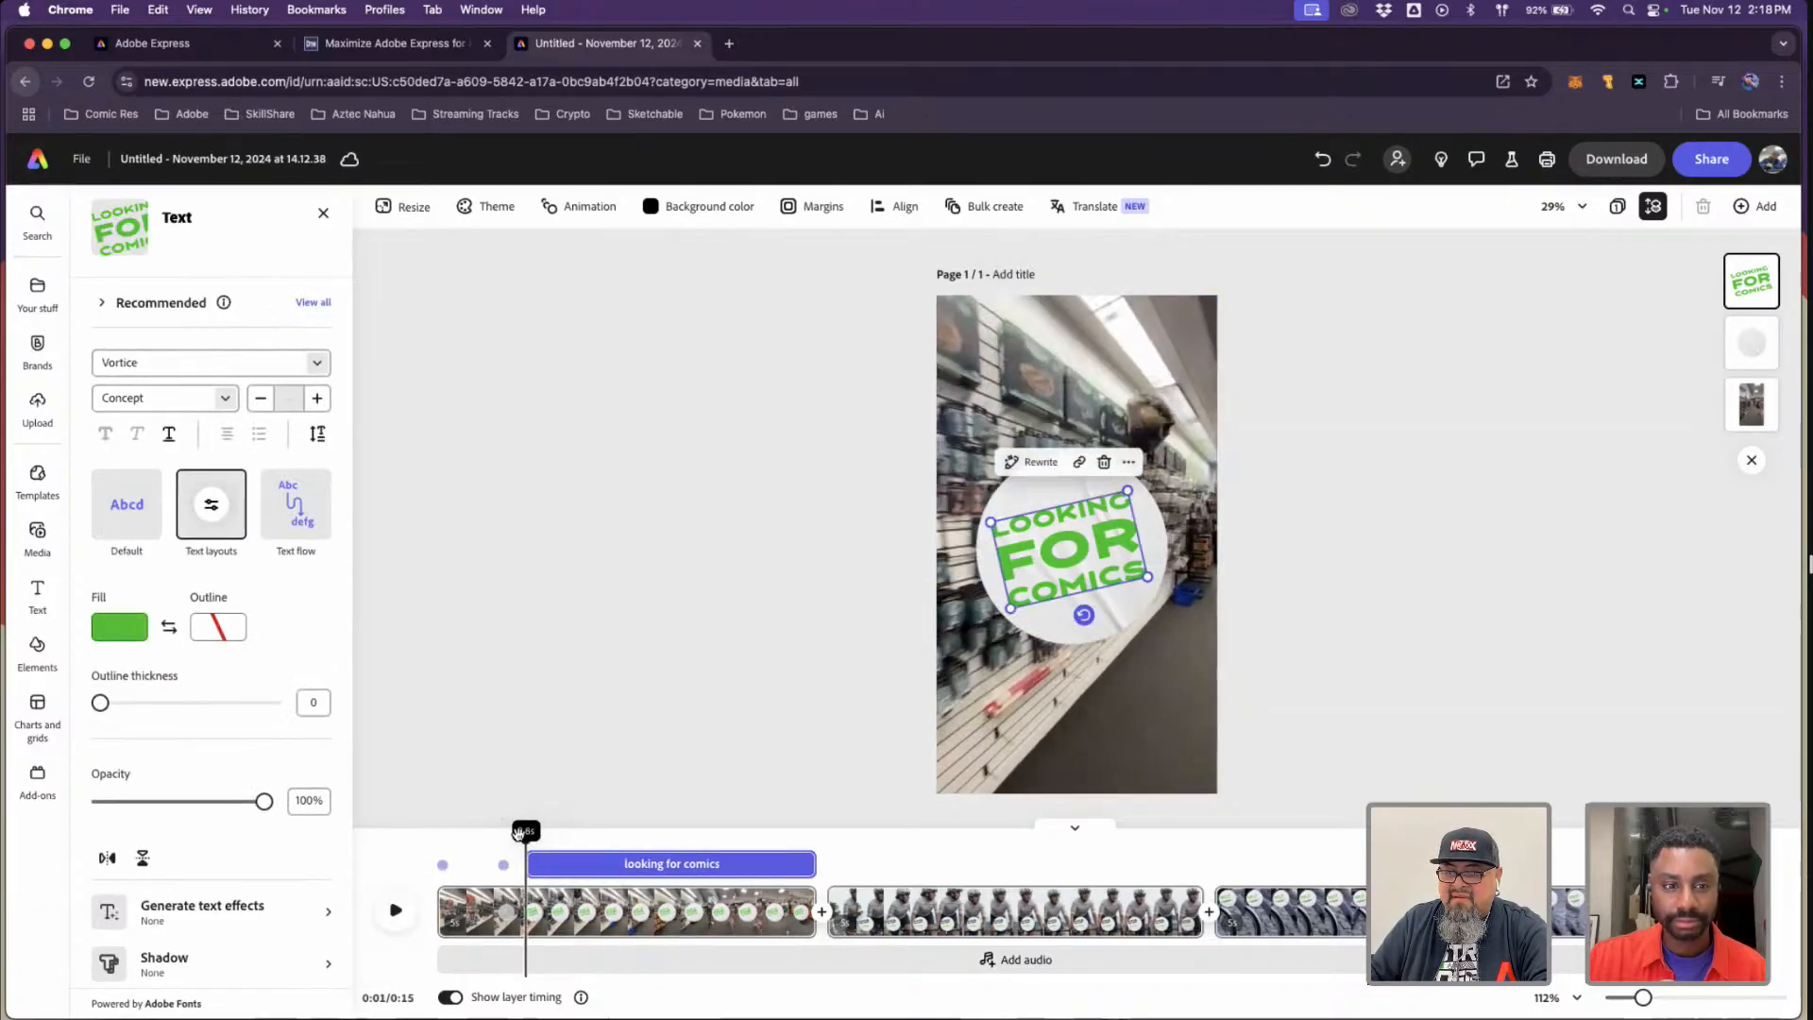
left_click(443, 844)
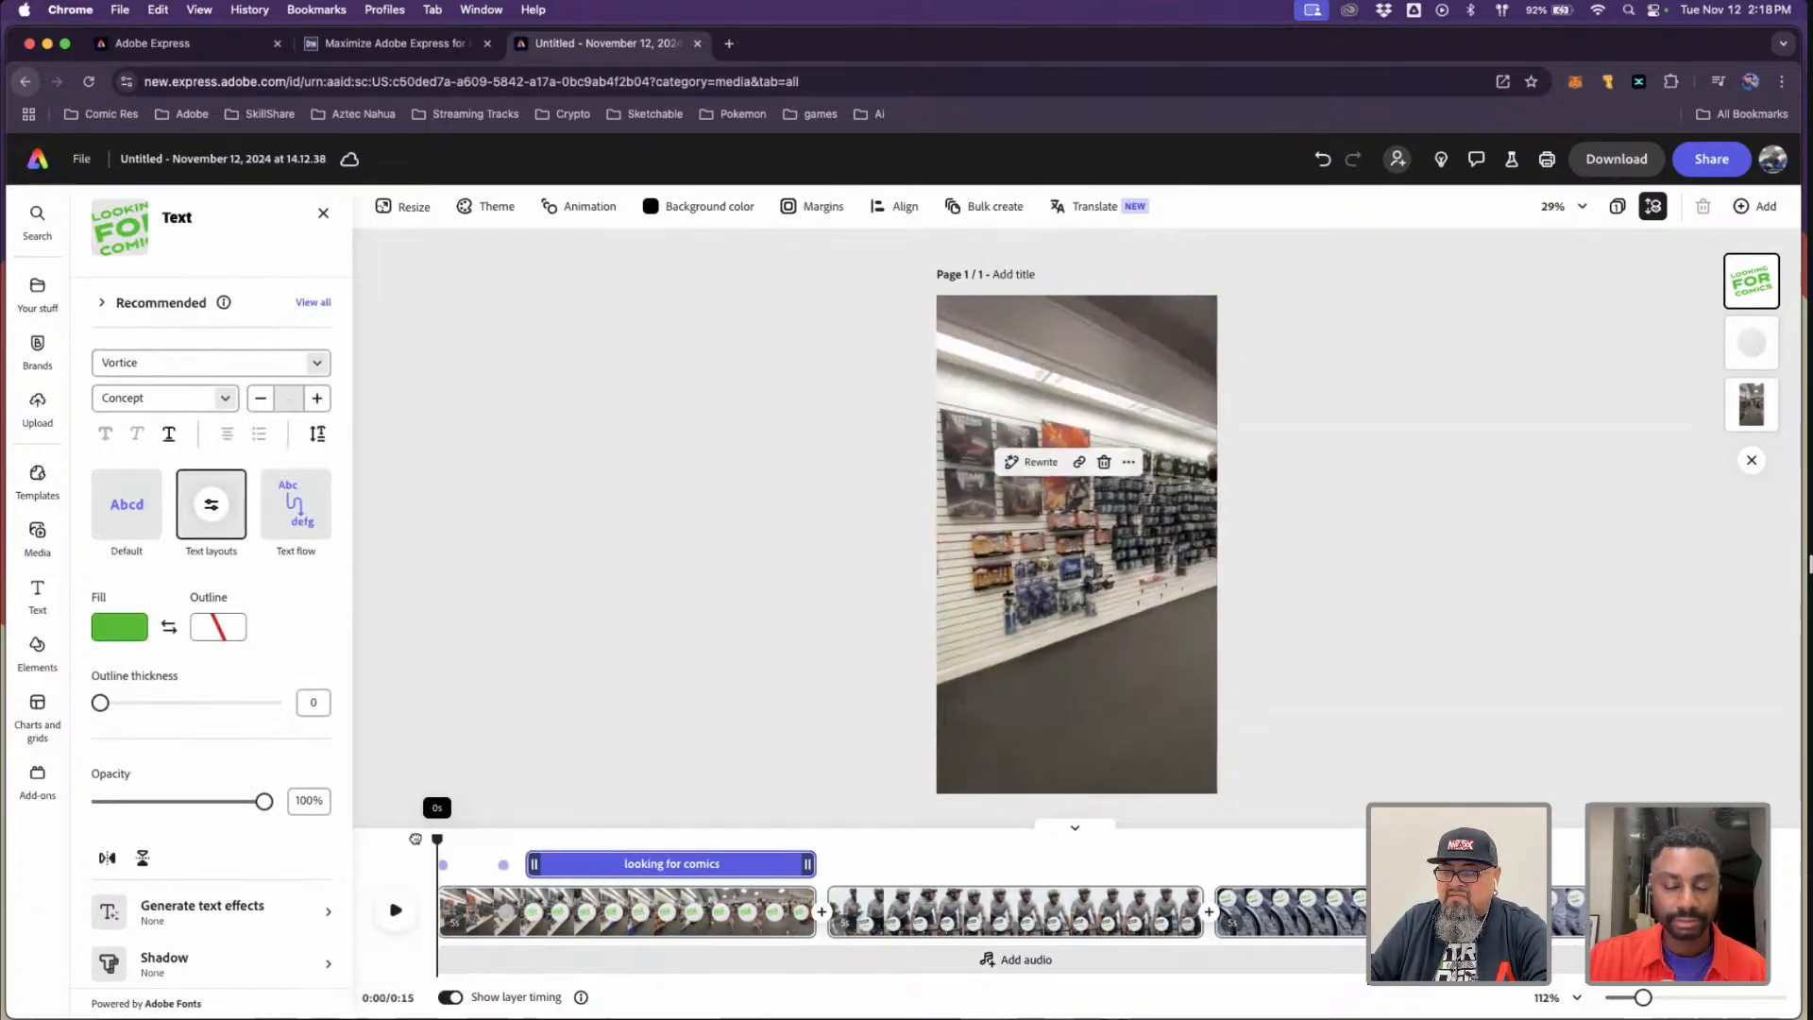
- Lengthen the first scene to about 5.5 seconds, play it back, and trim it to about 4 seconds
left_click_drag(811, 941, 873, 940)
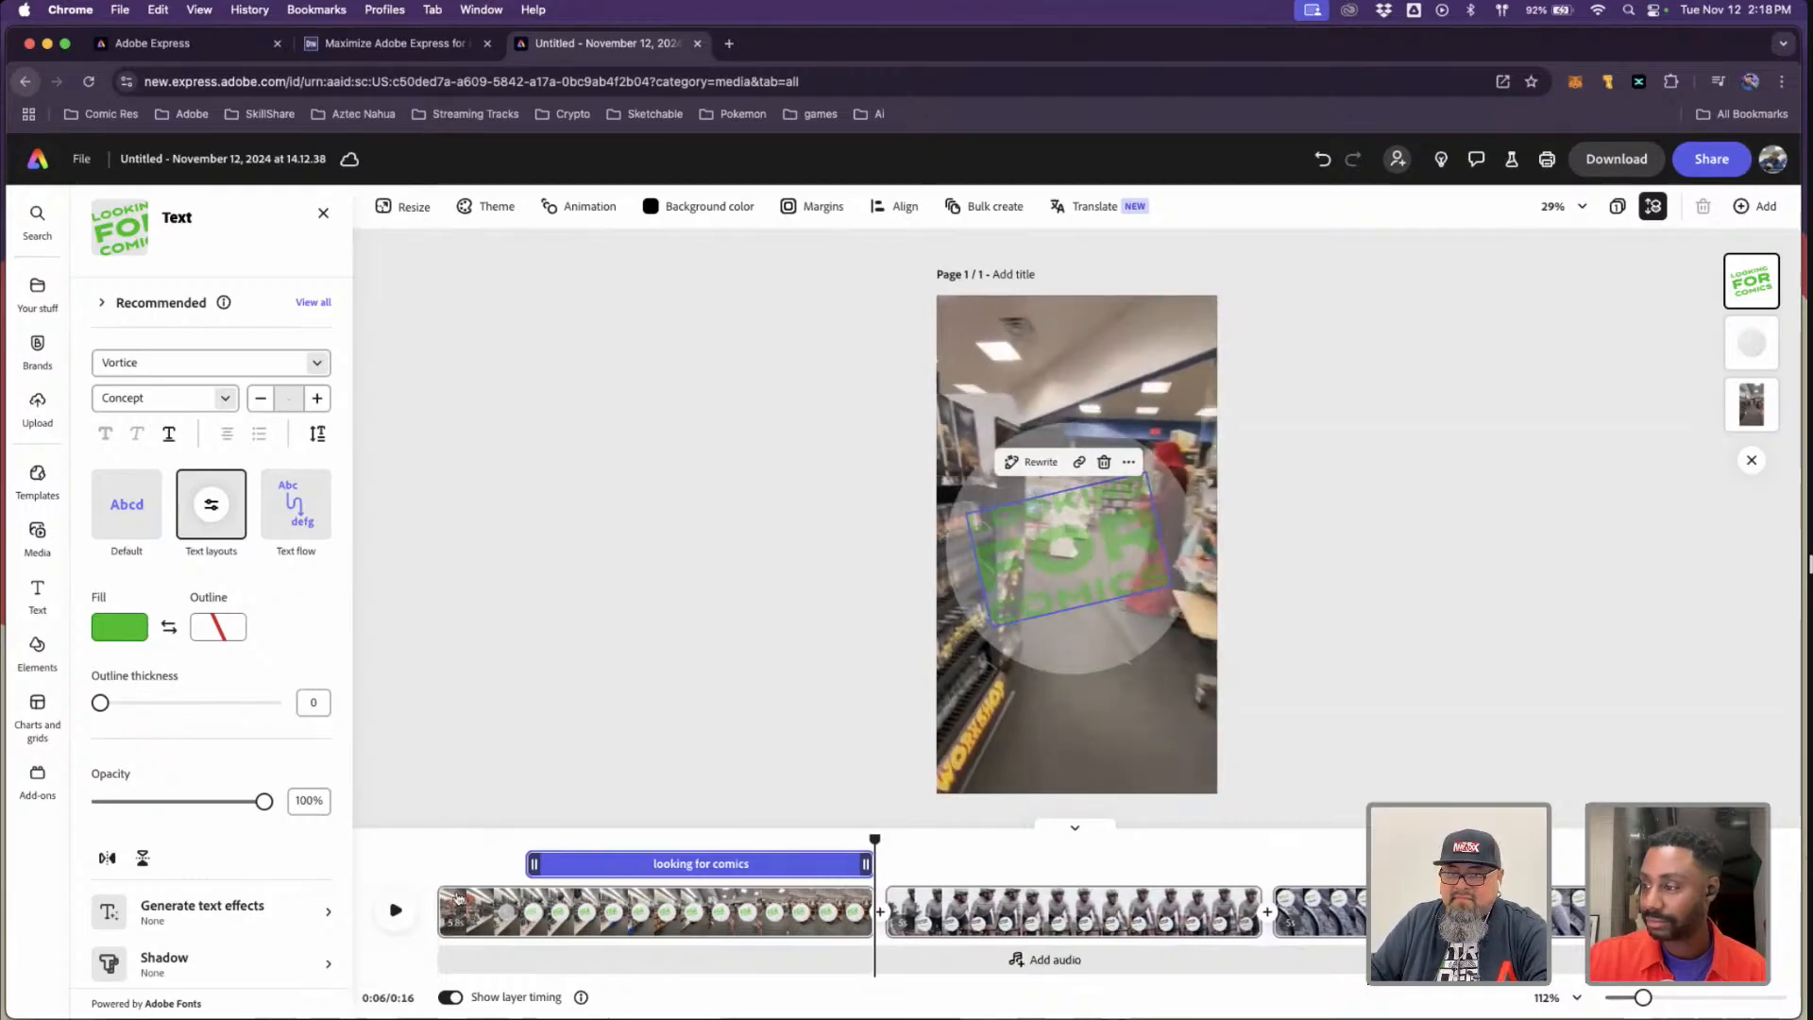
left_click_drag(458, 846, 449, 842)
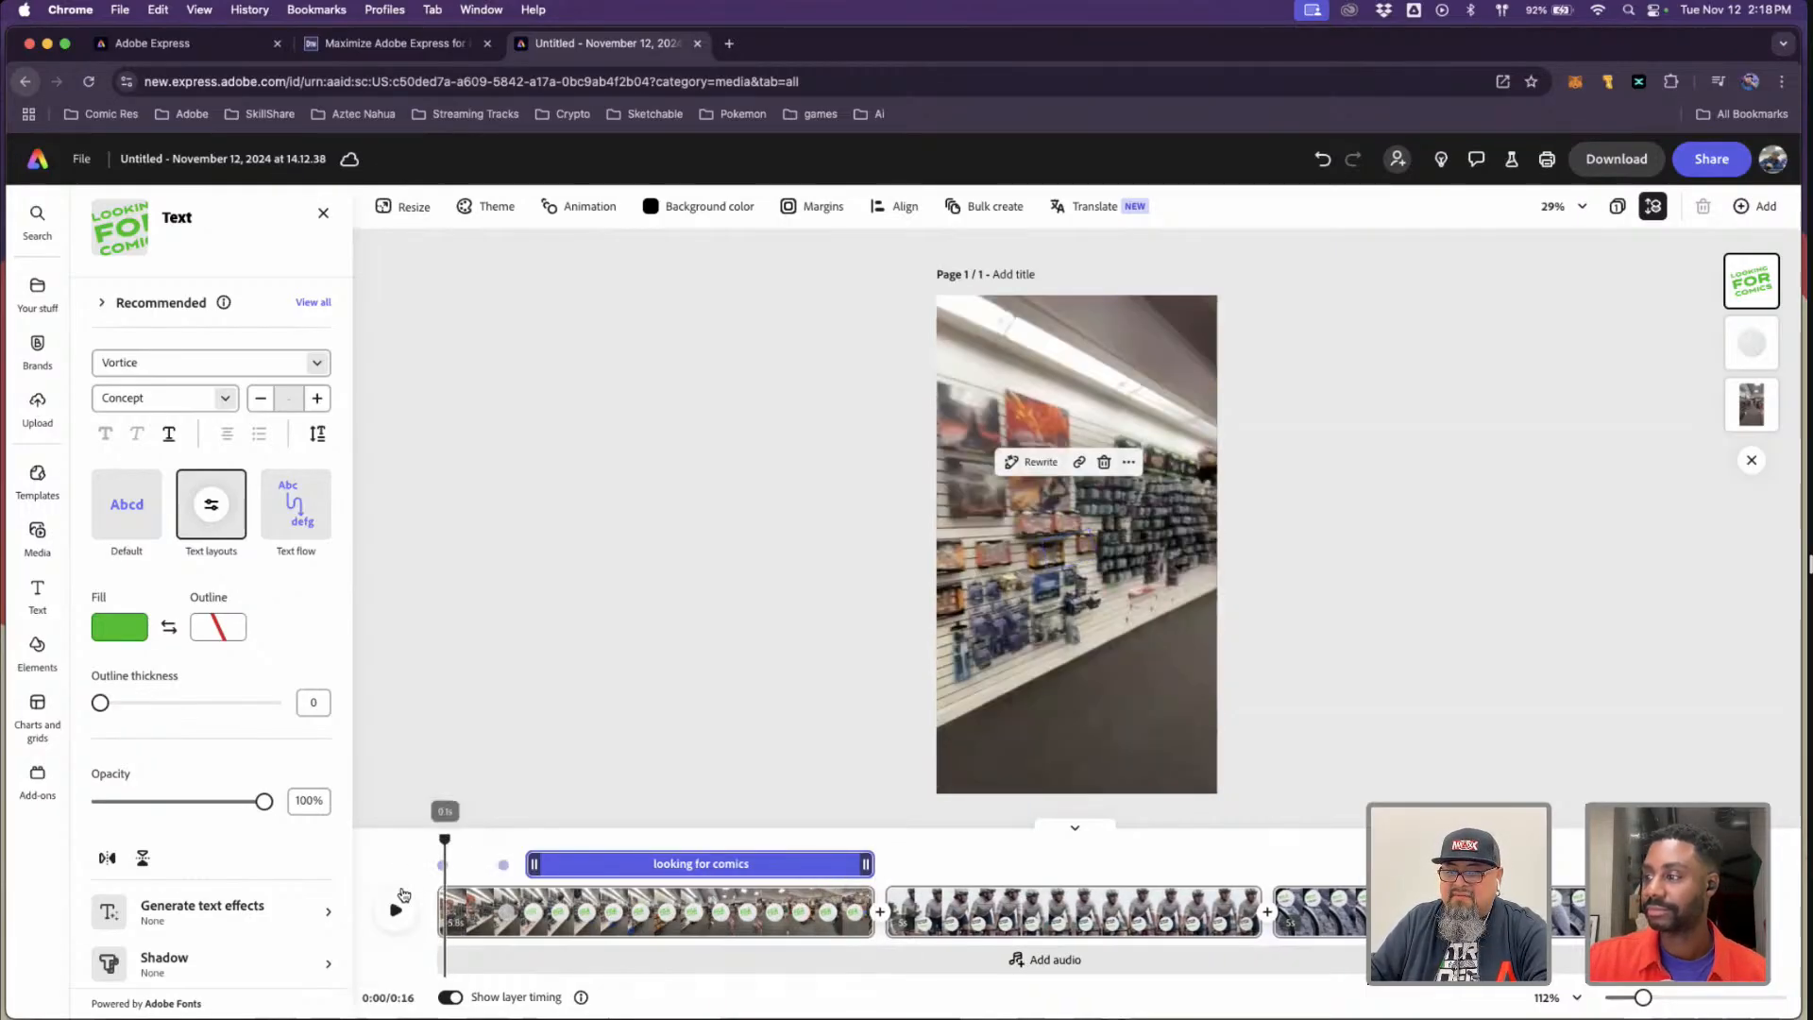
left_click(396, 909)
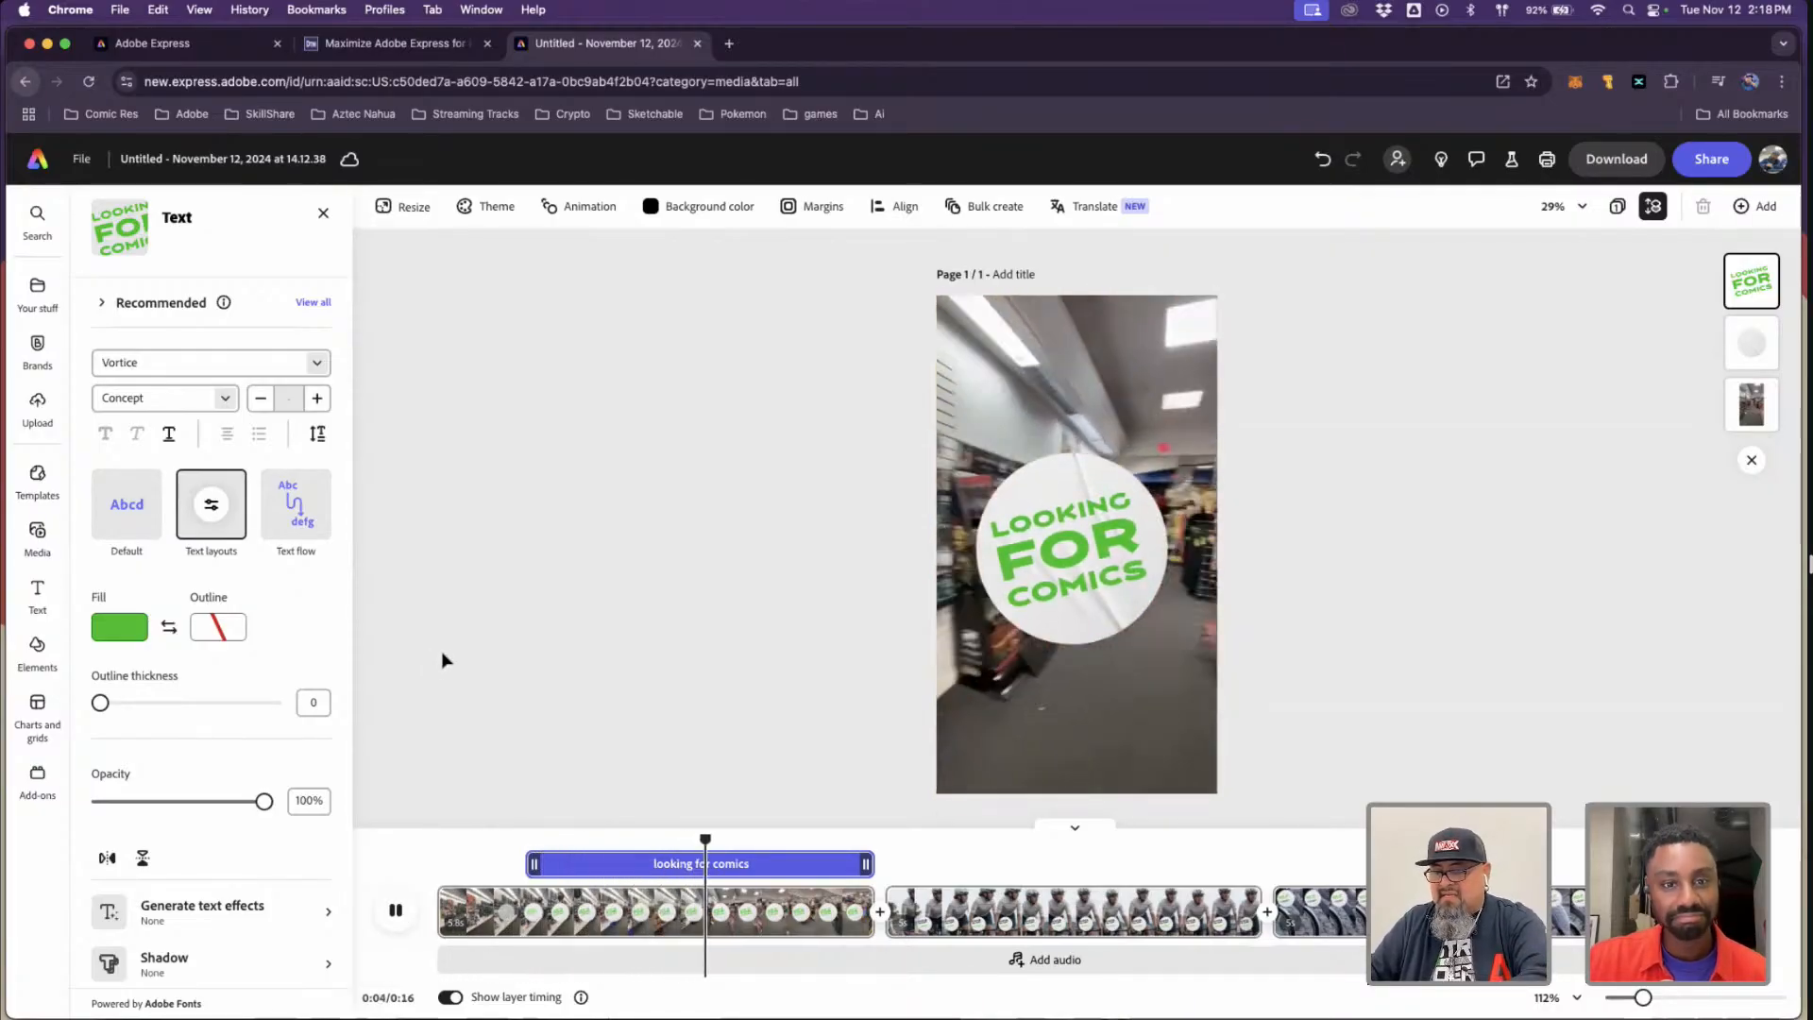
key("space")
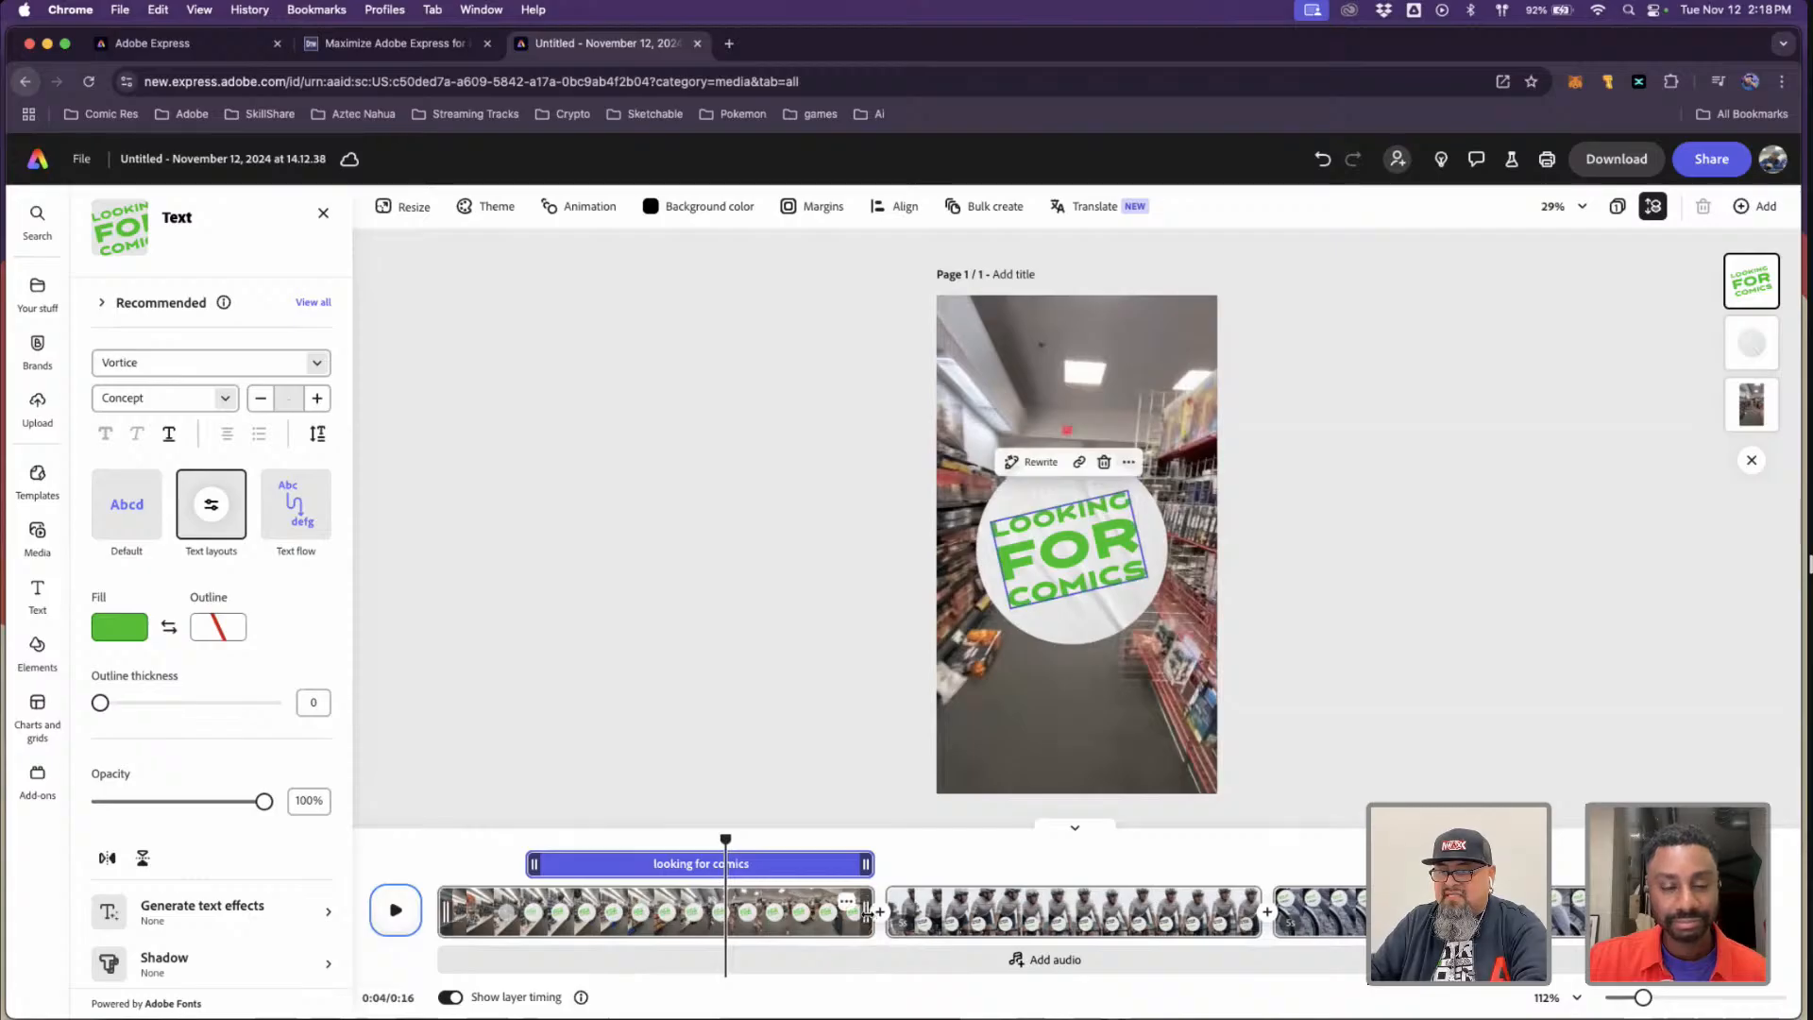
left_click_drag(872, 912, 727, 913)
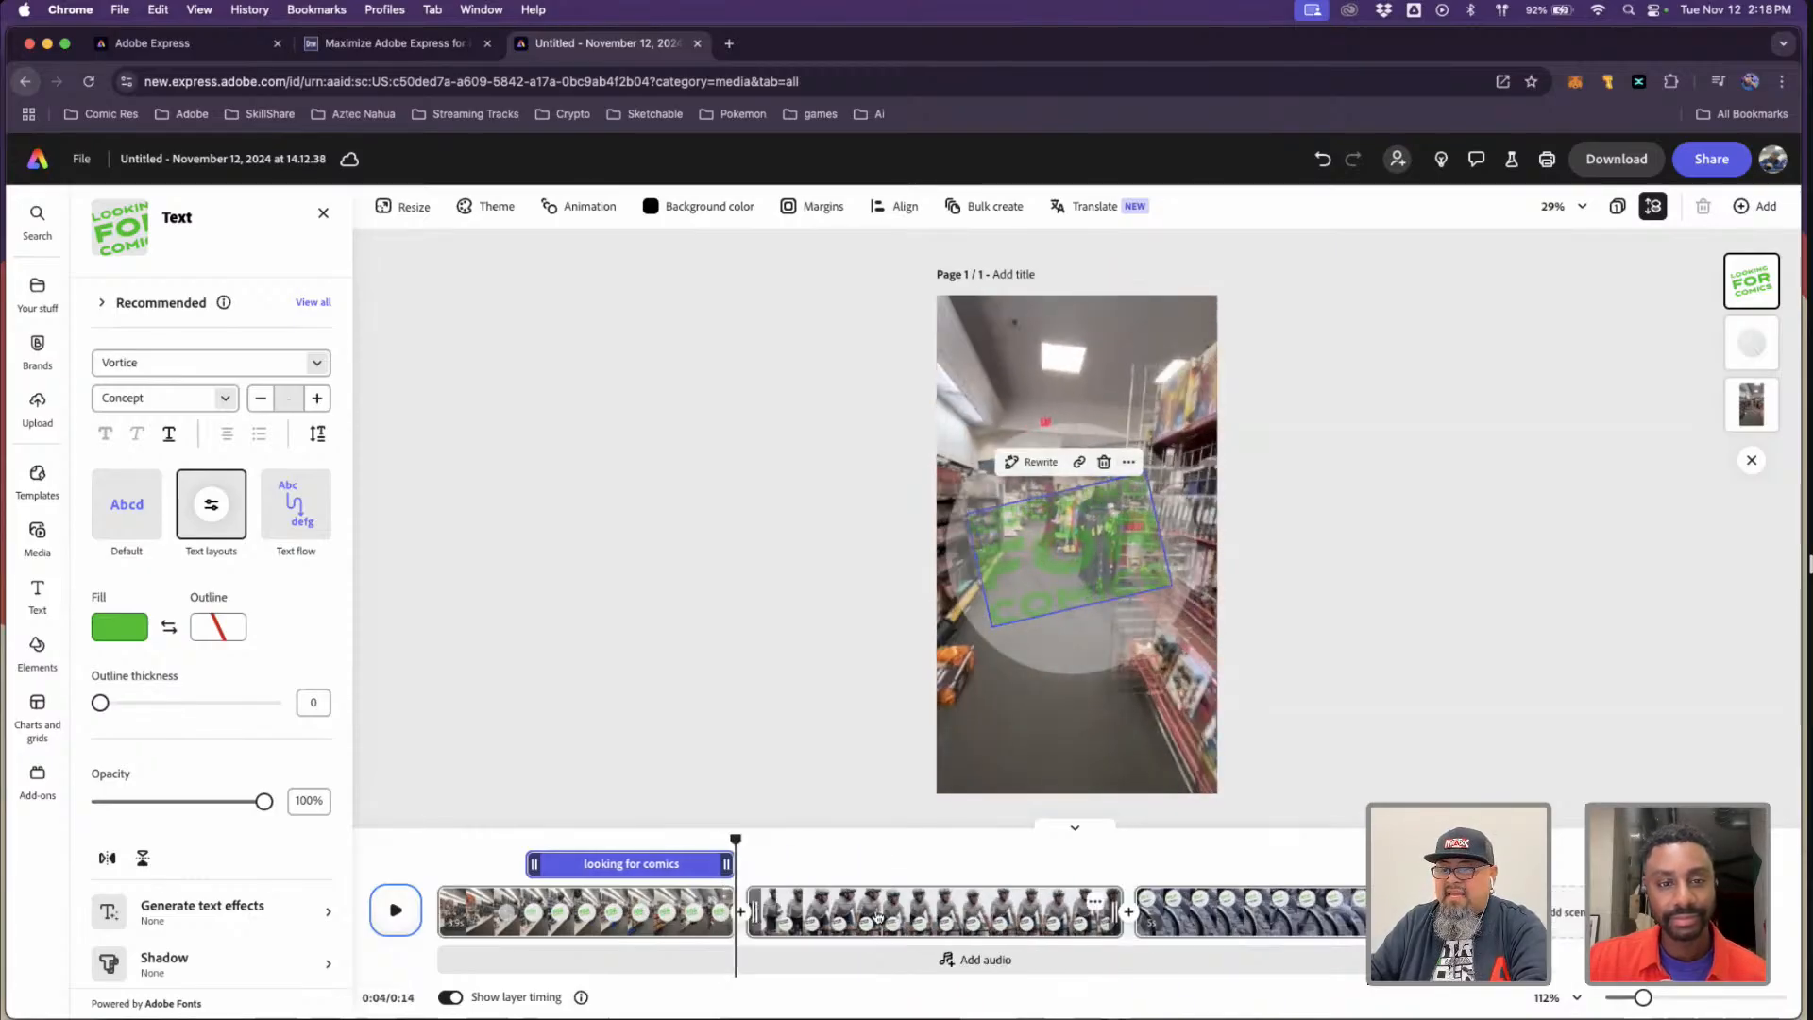
- Look over the template videos and badges in the second and third scenes
left_click(942, 912)
left_click(661, 907)
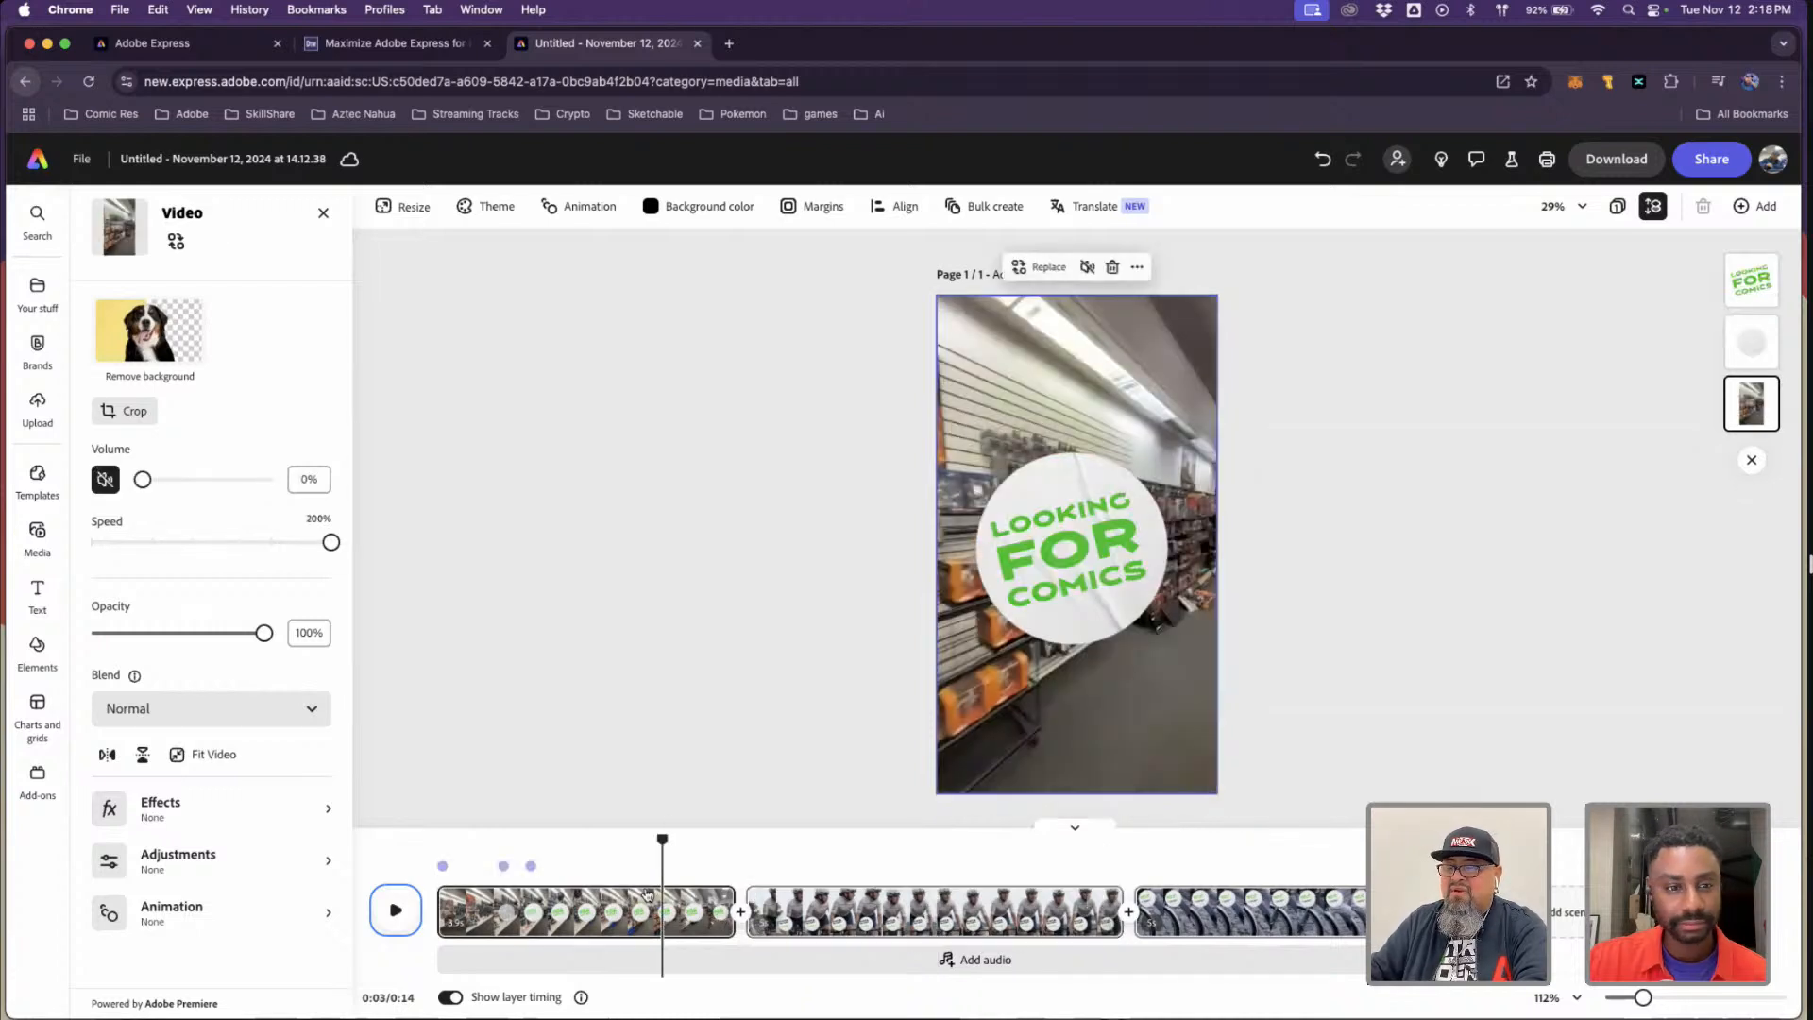
left_click(890, 912)
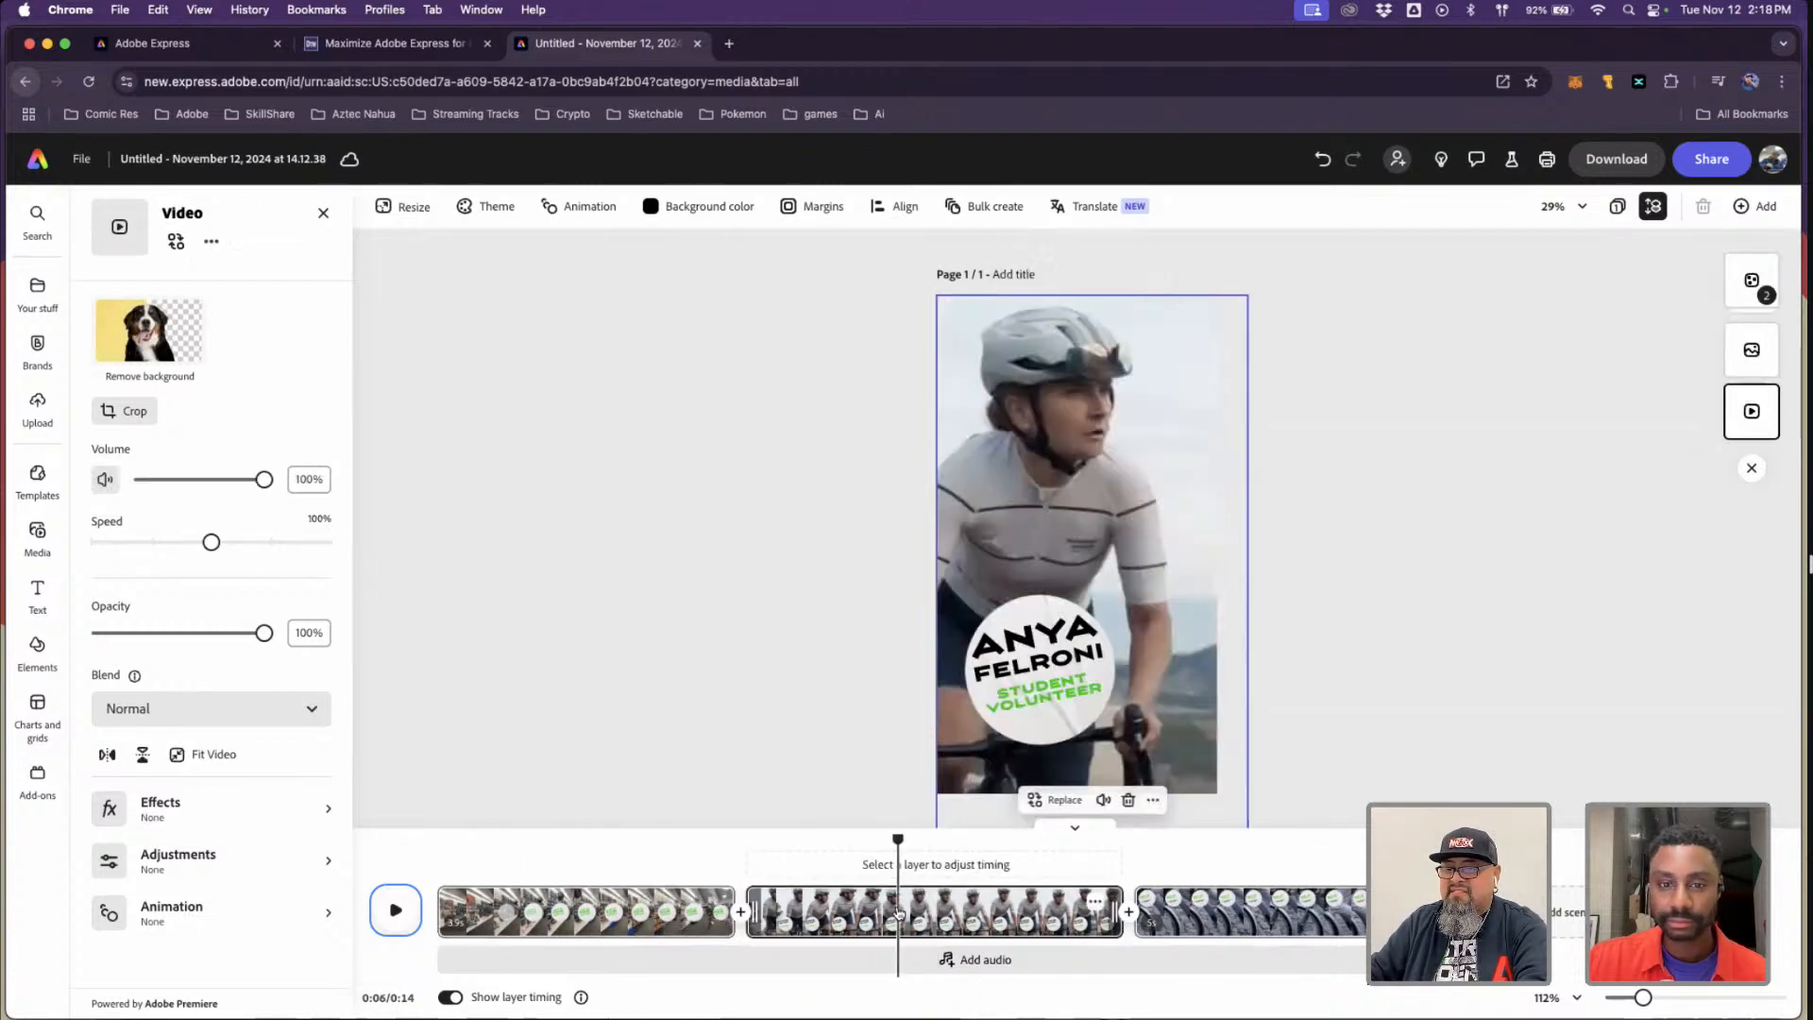
left_click(1226, 907)
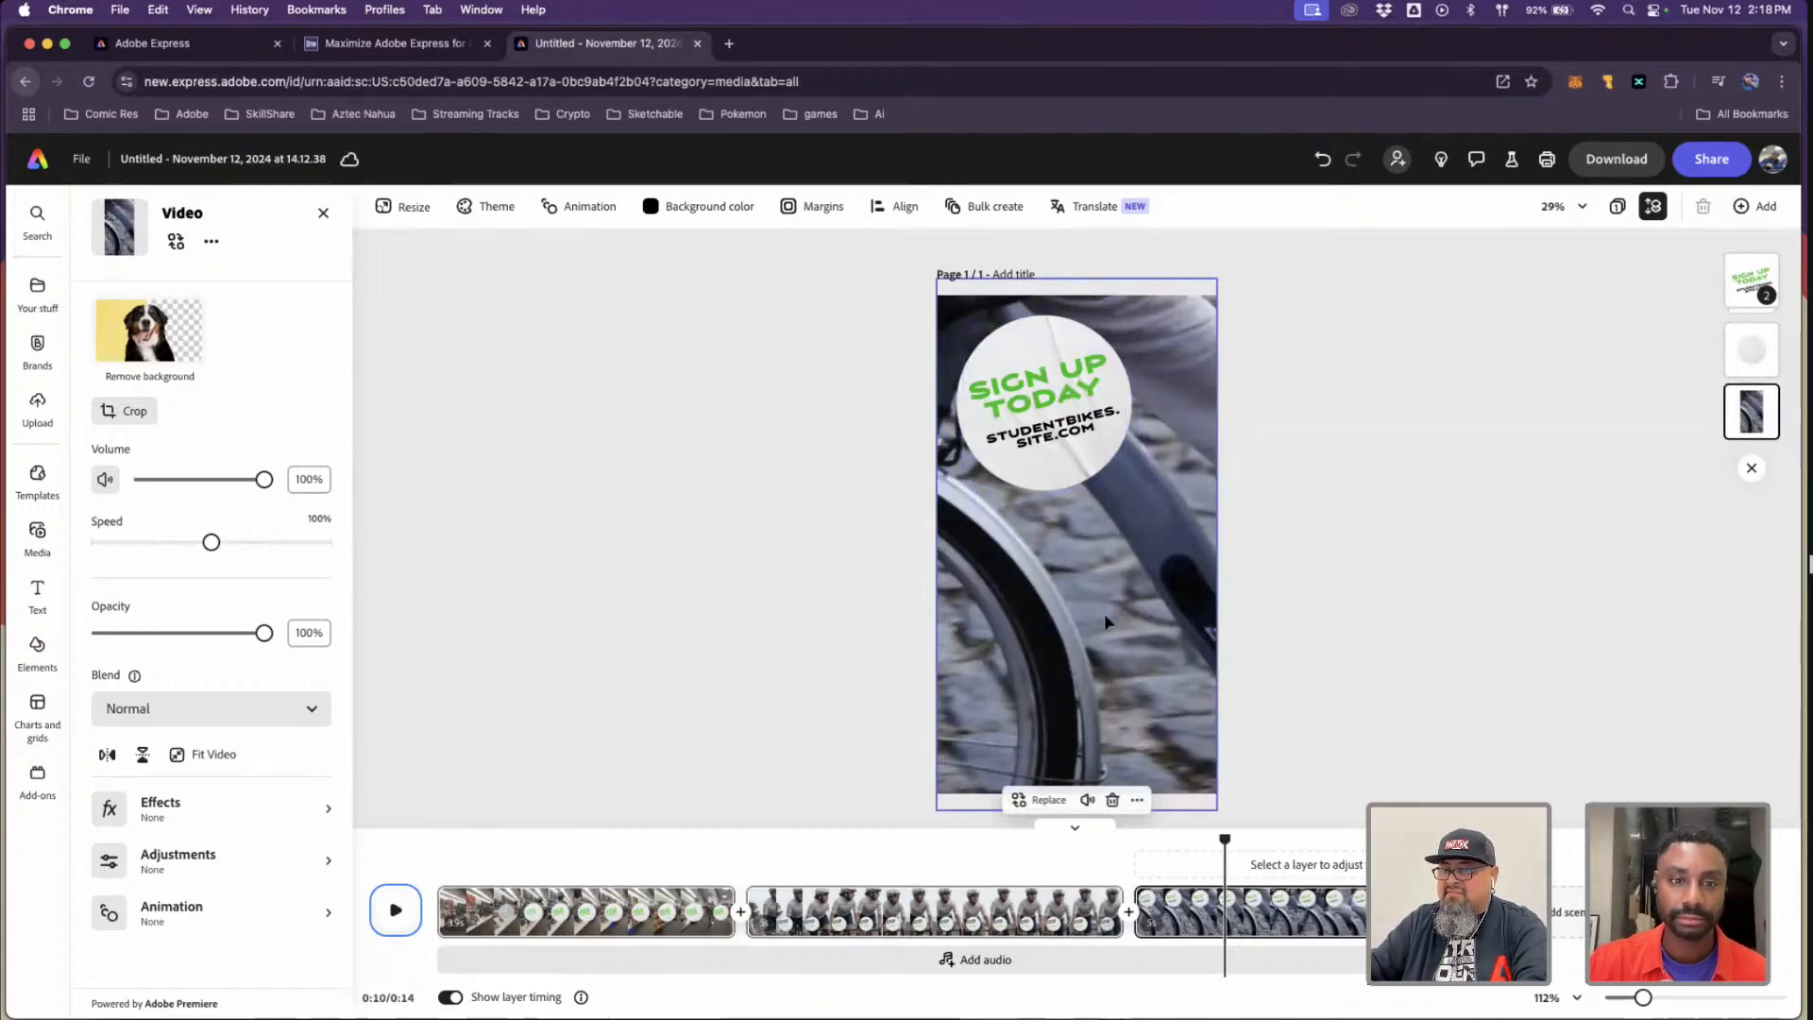
- Look over the badge text and layers in the third and second scenes
left_click(1047, 448)
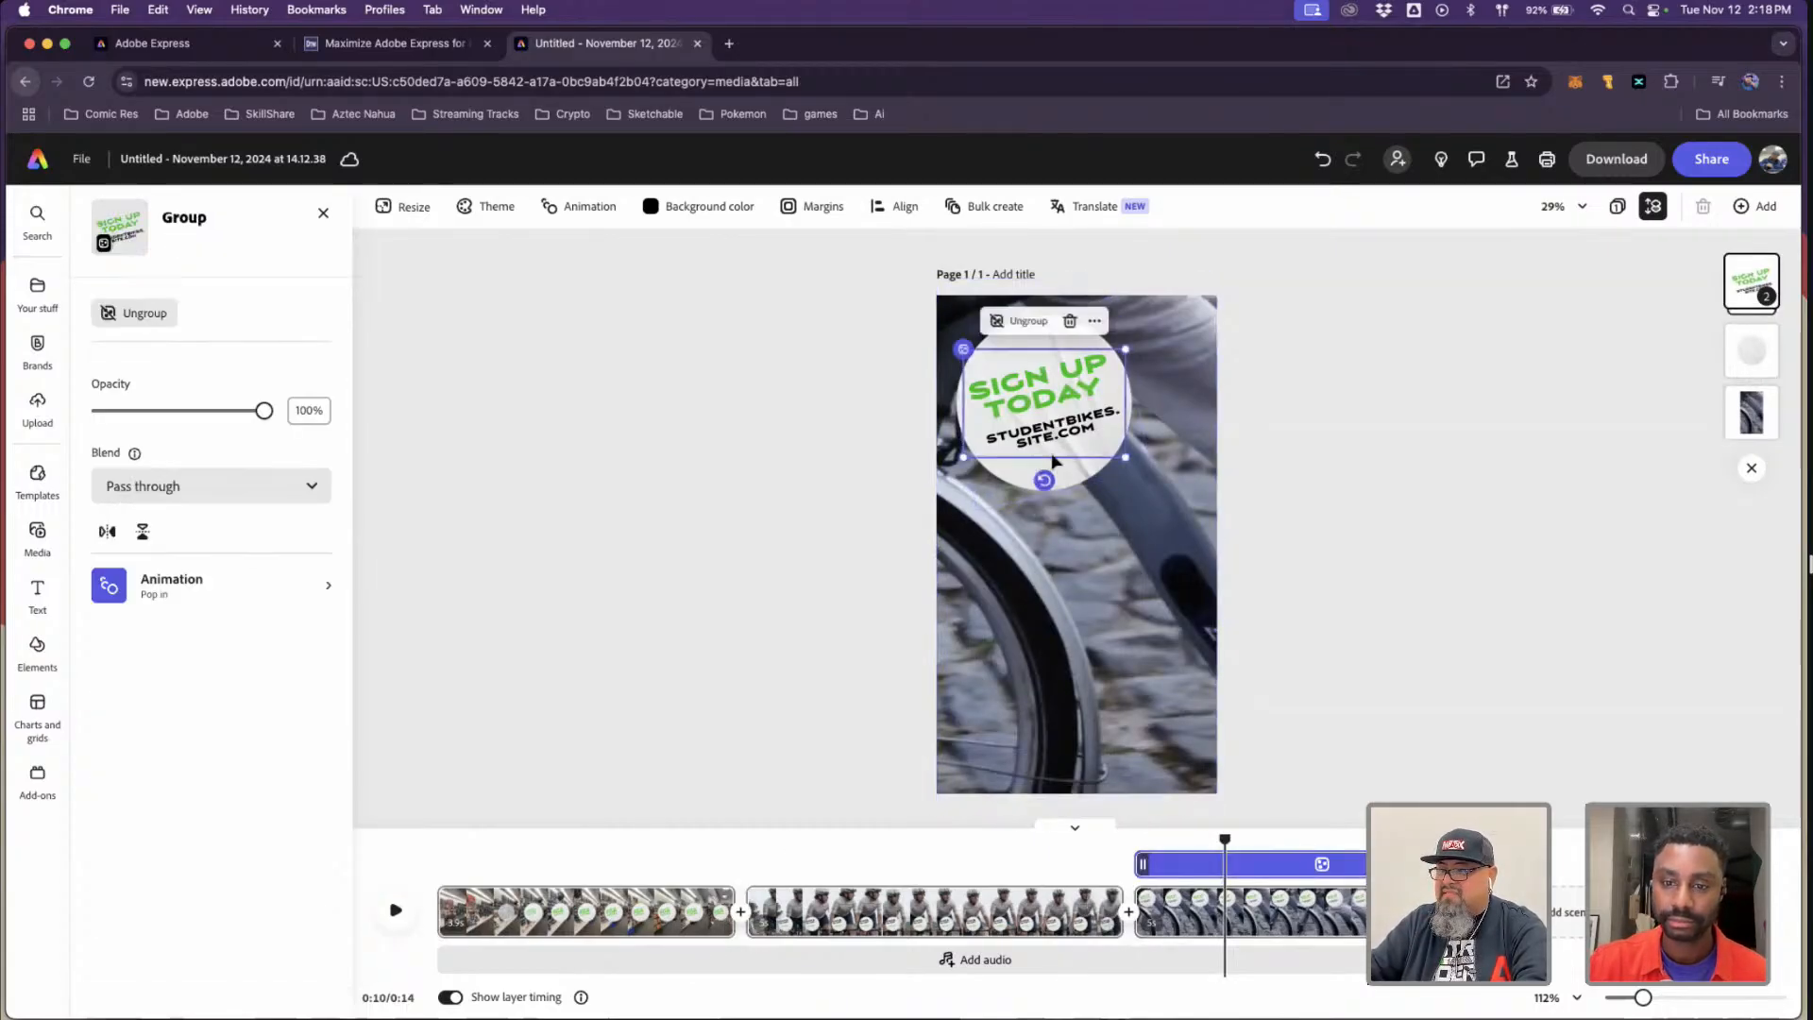
left_click(1745, 311)
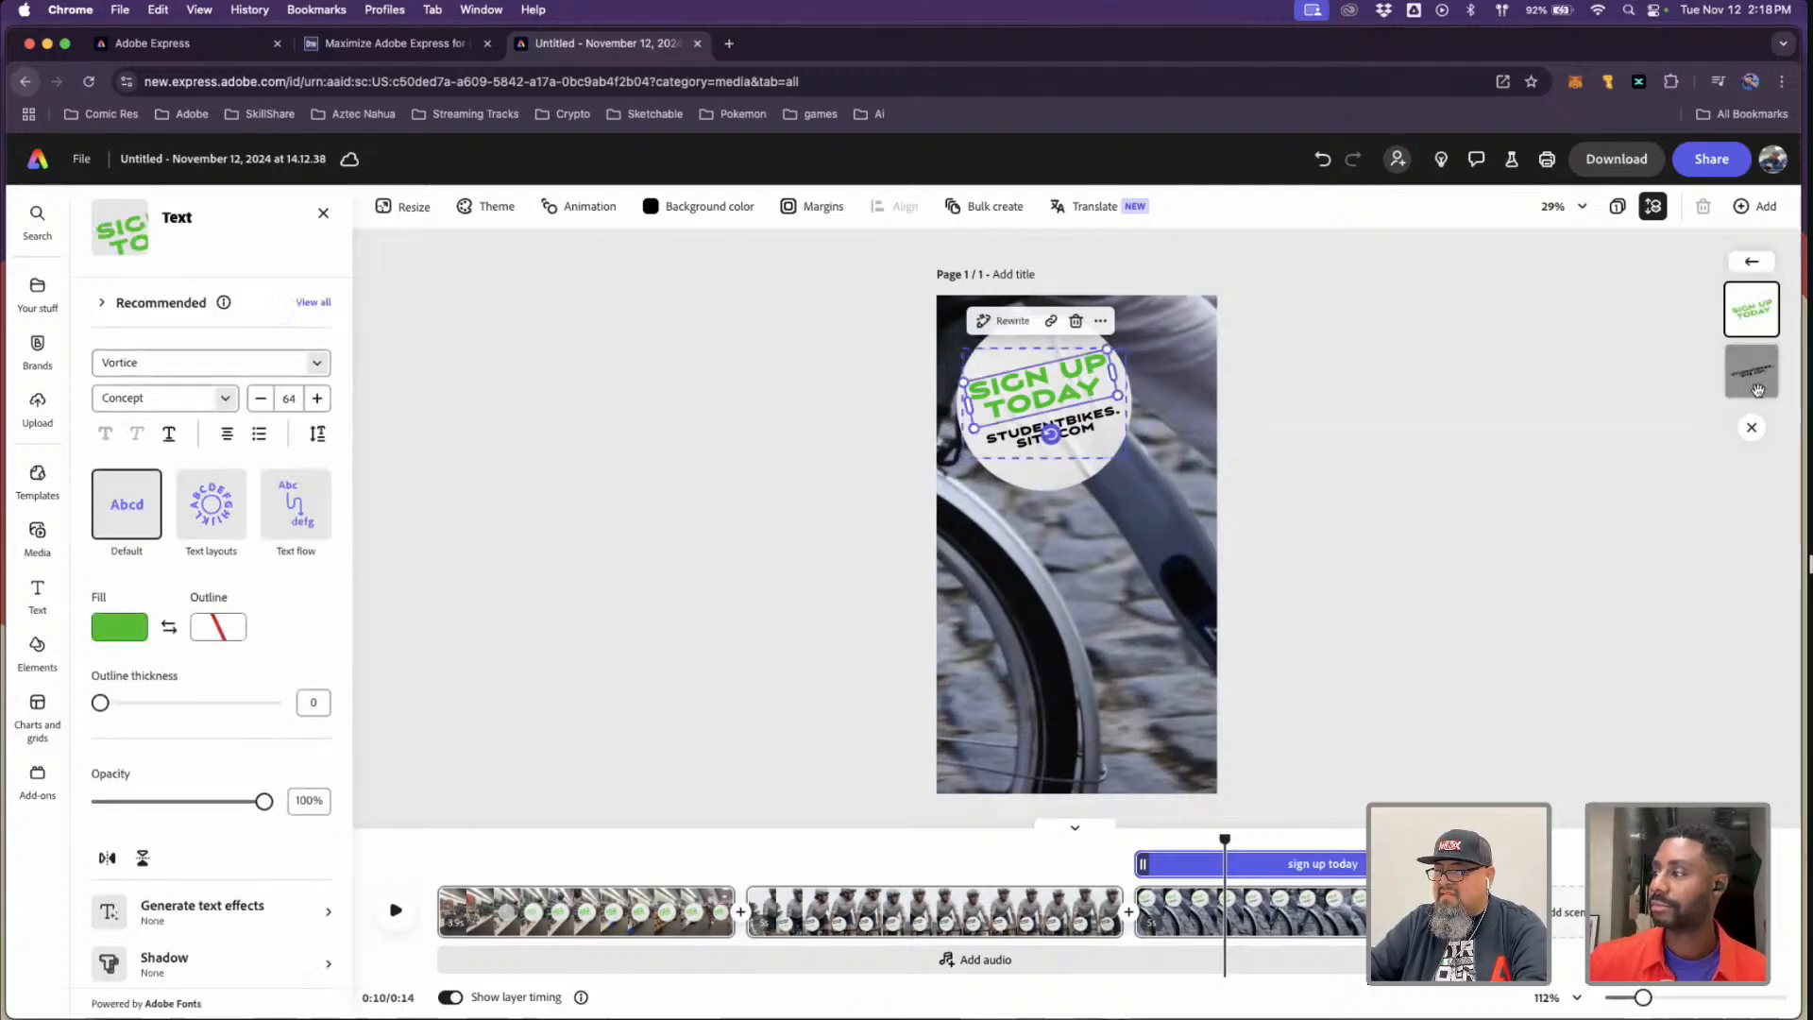
left_click(999, 911)
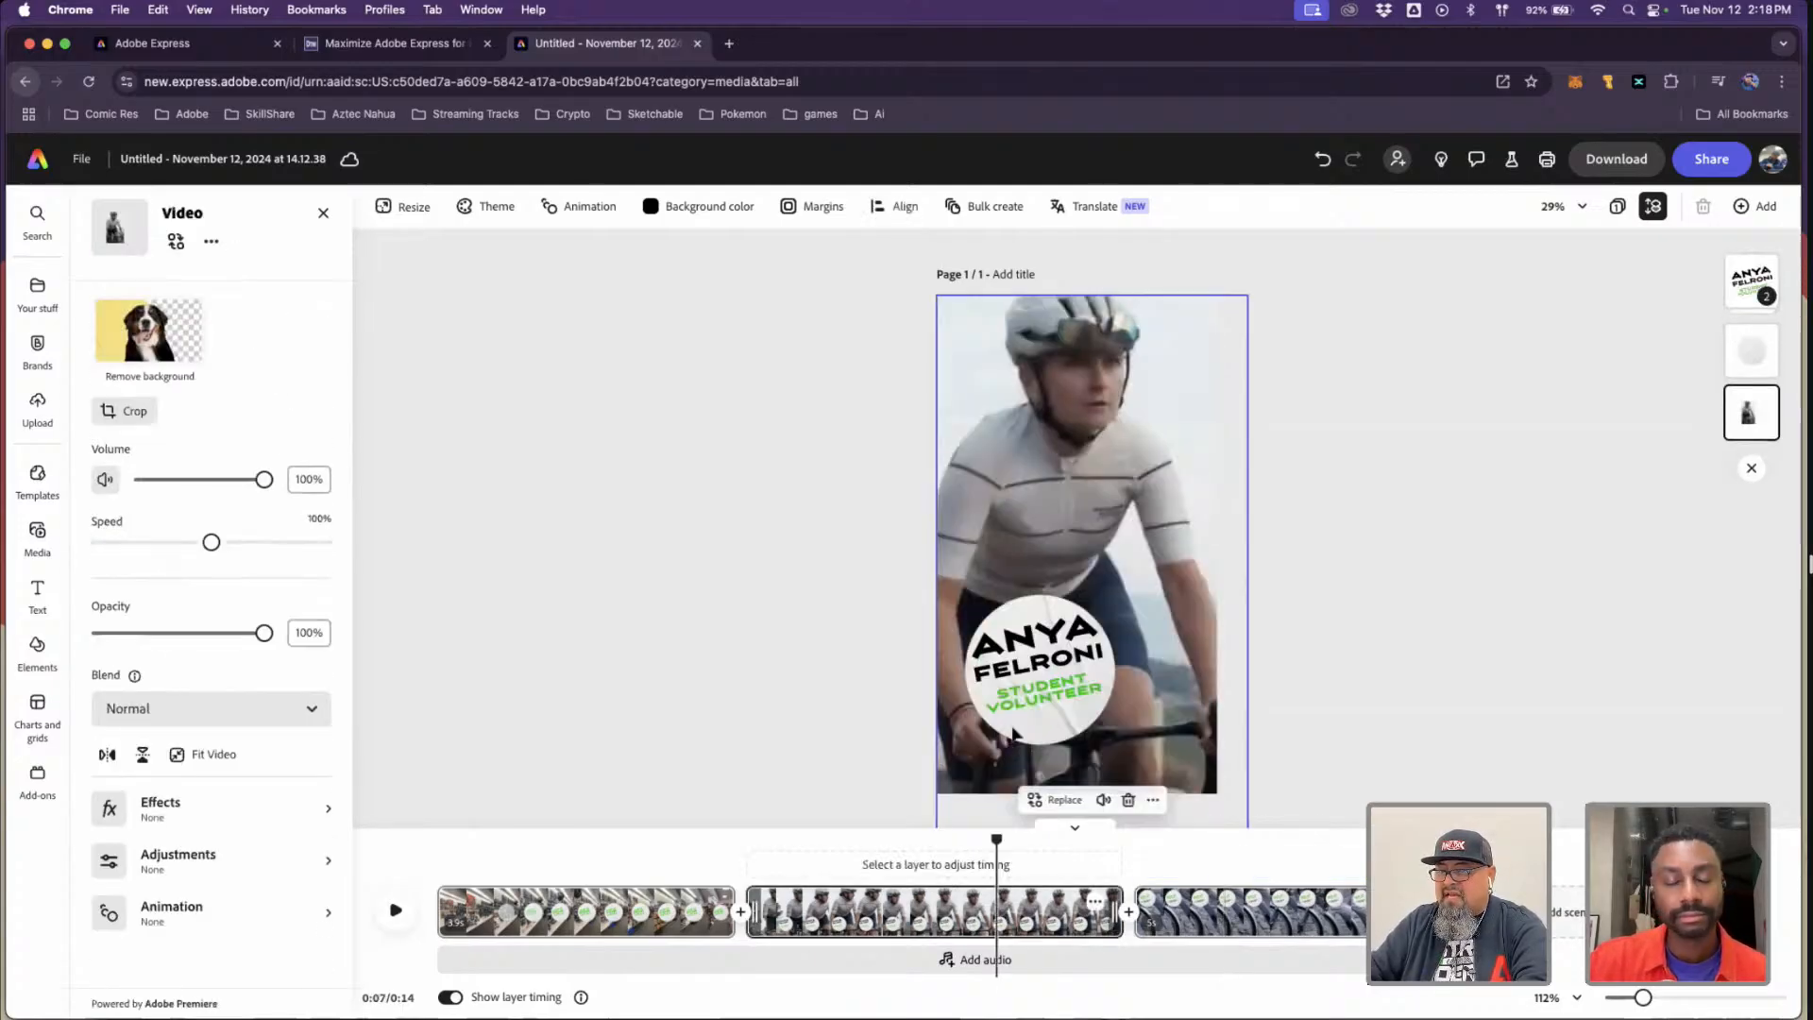
left_click(1063, 682)
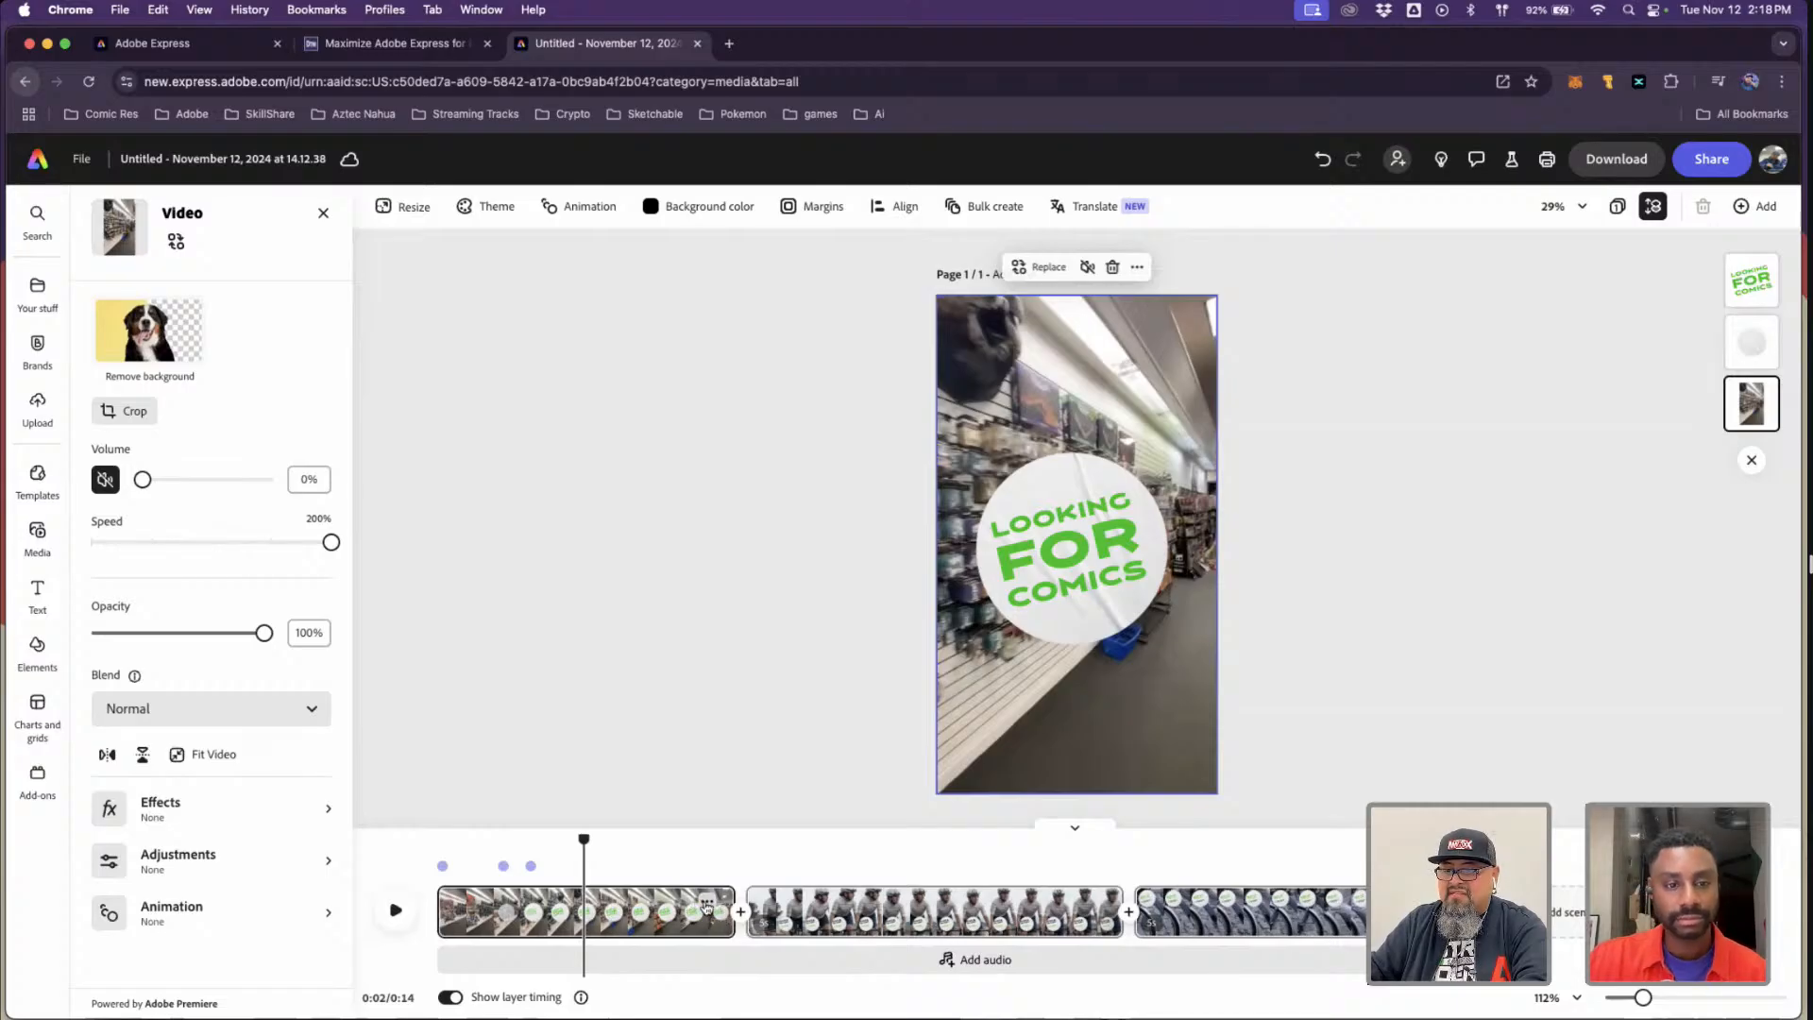
- Duplicate the first comic store scene and scrub to the middle of the copy
left_click(706, 902)
left_click(709, 751)
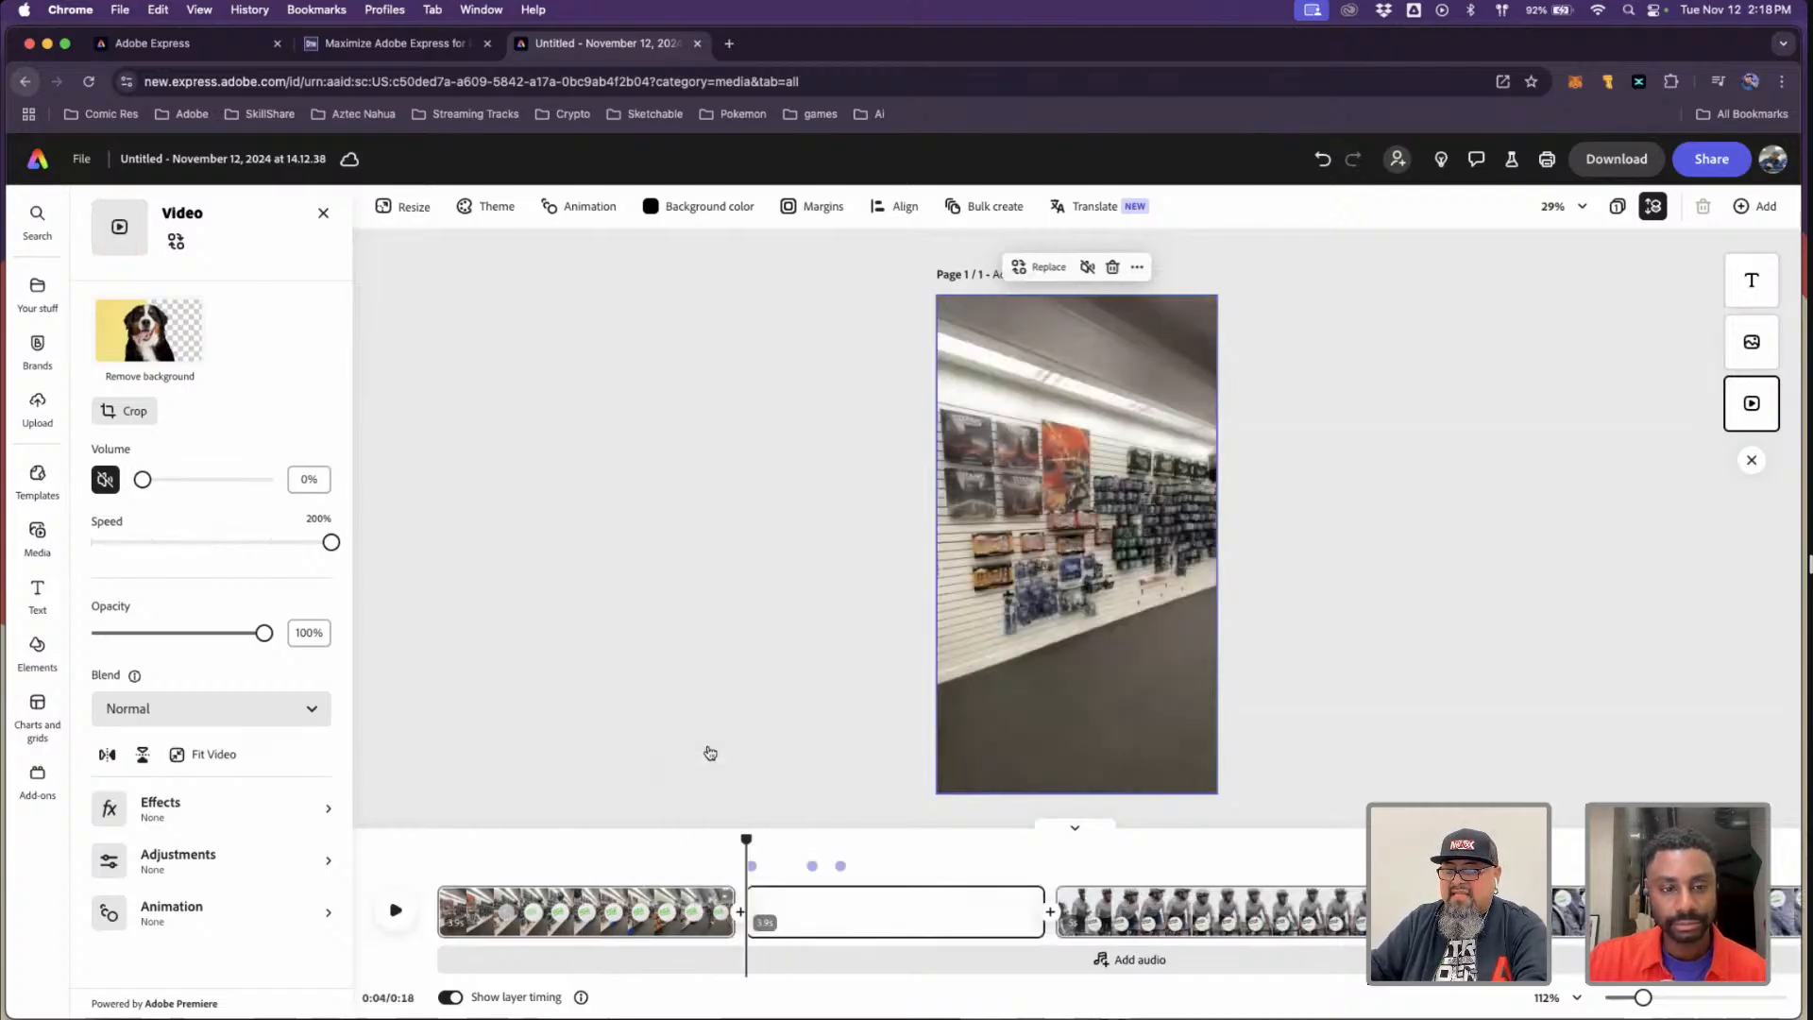
left_click_drag(747, 838, 906, 870)
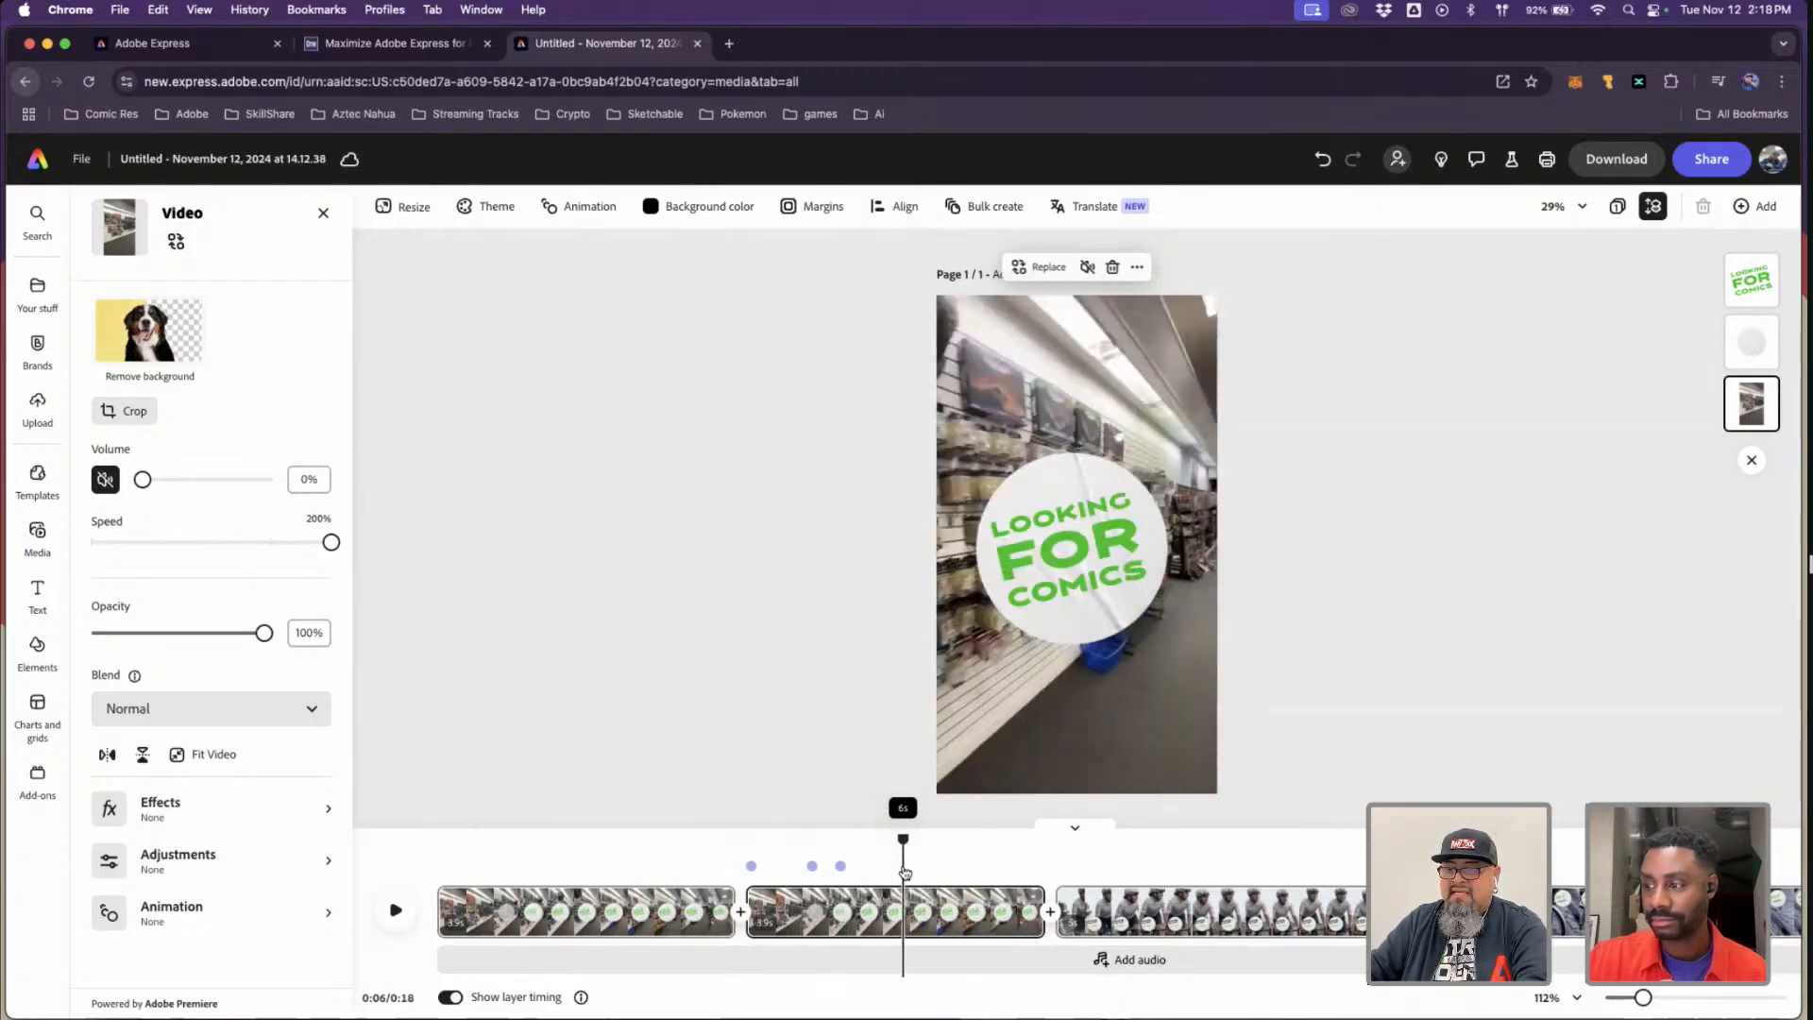
- Replace the duplicated scene's background video with the file 2024-11-12 13.19.06.mov uploaded from the Adobe Express folder
left_click(1105, 651)
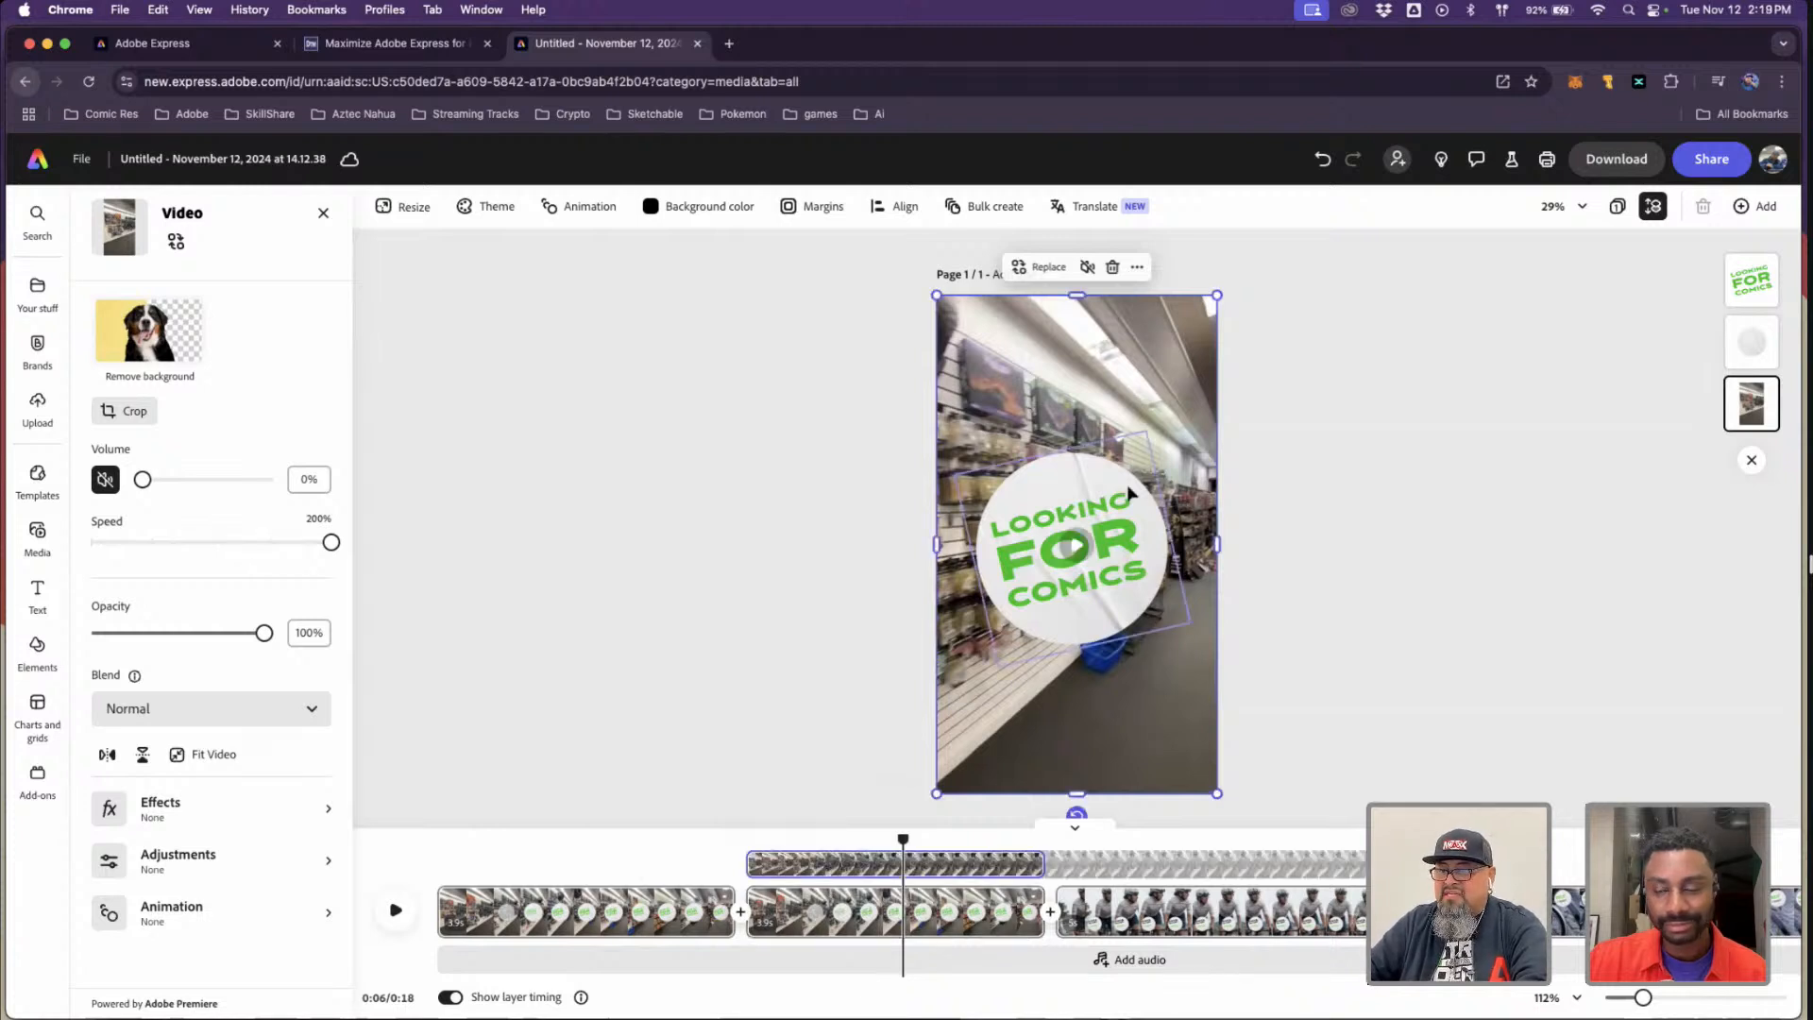
left_click(1042, 268)
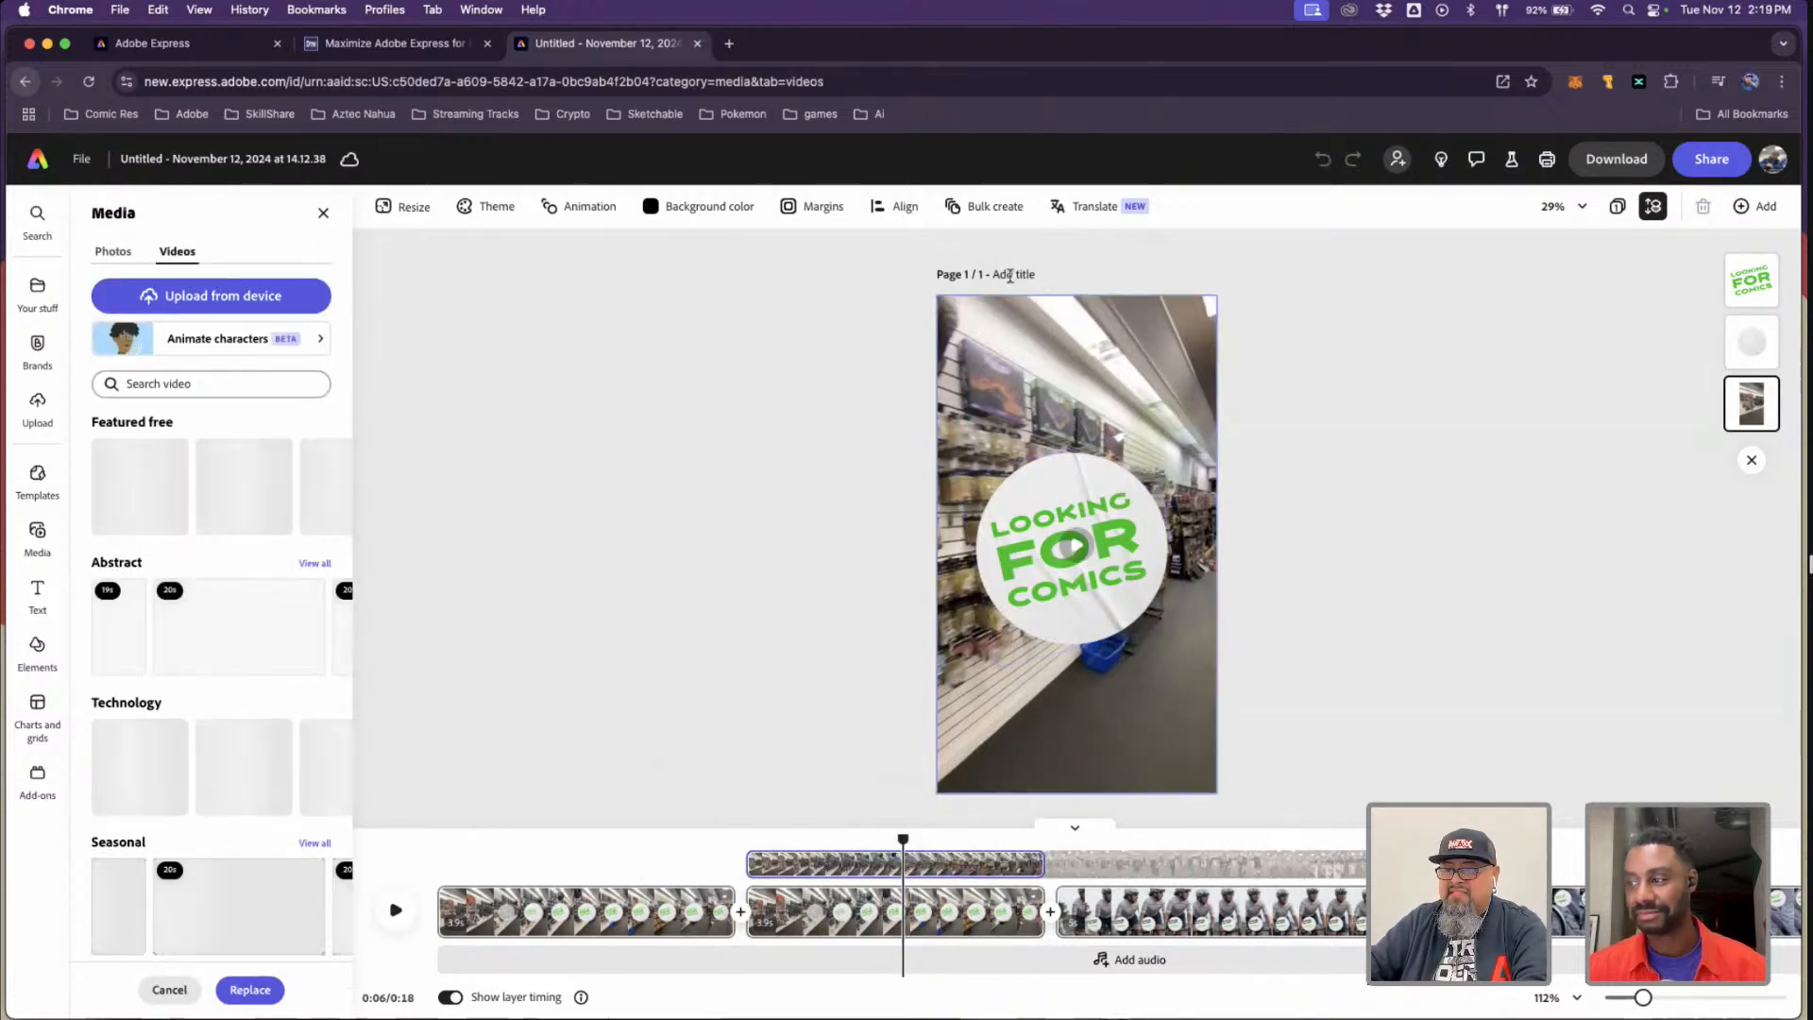
left_click(201, 298)
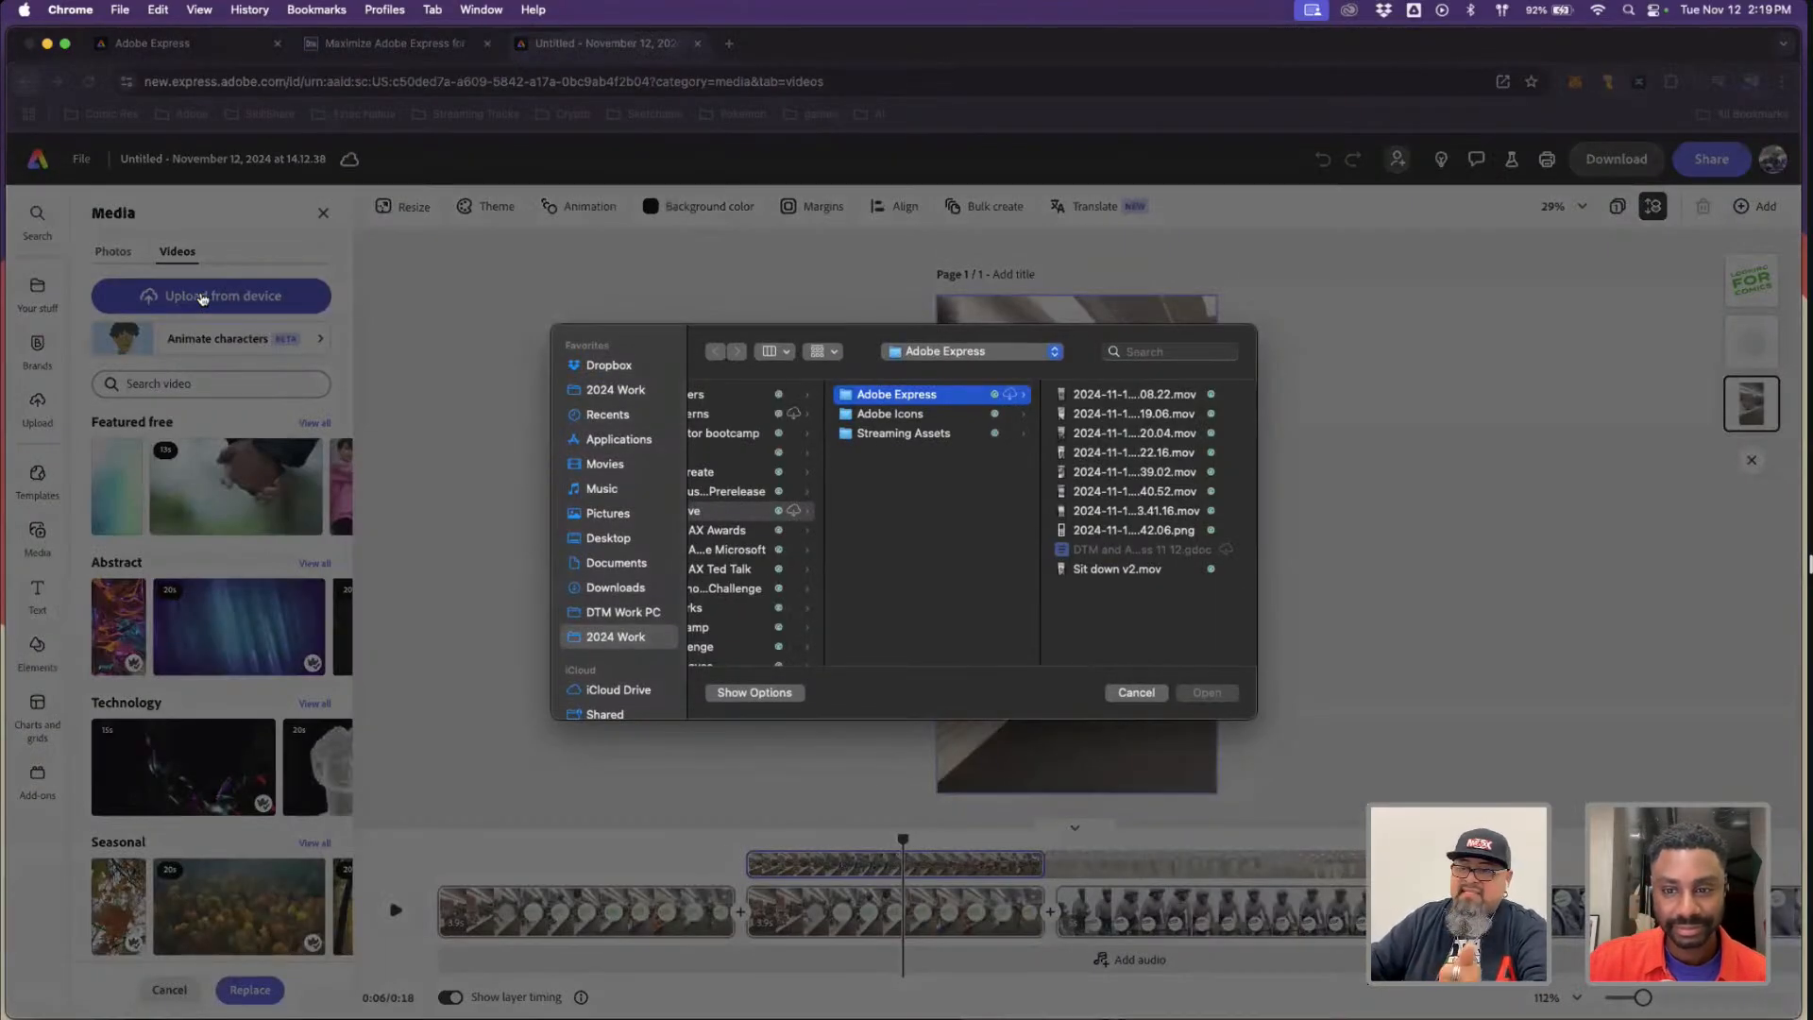
left_click(1103, 415)
key("space")
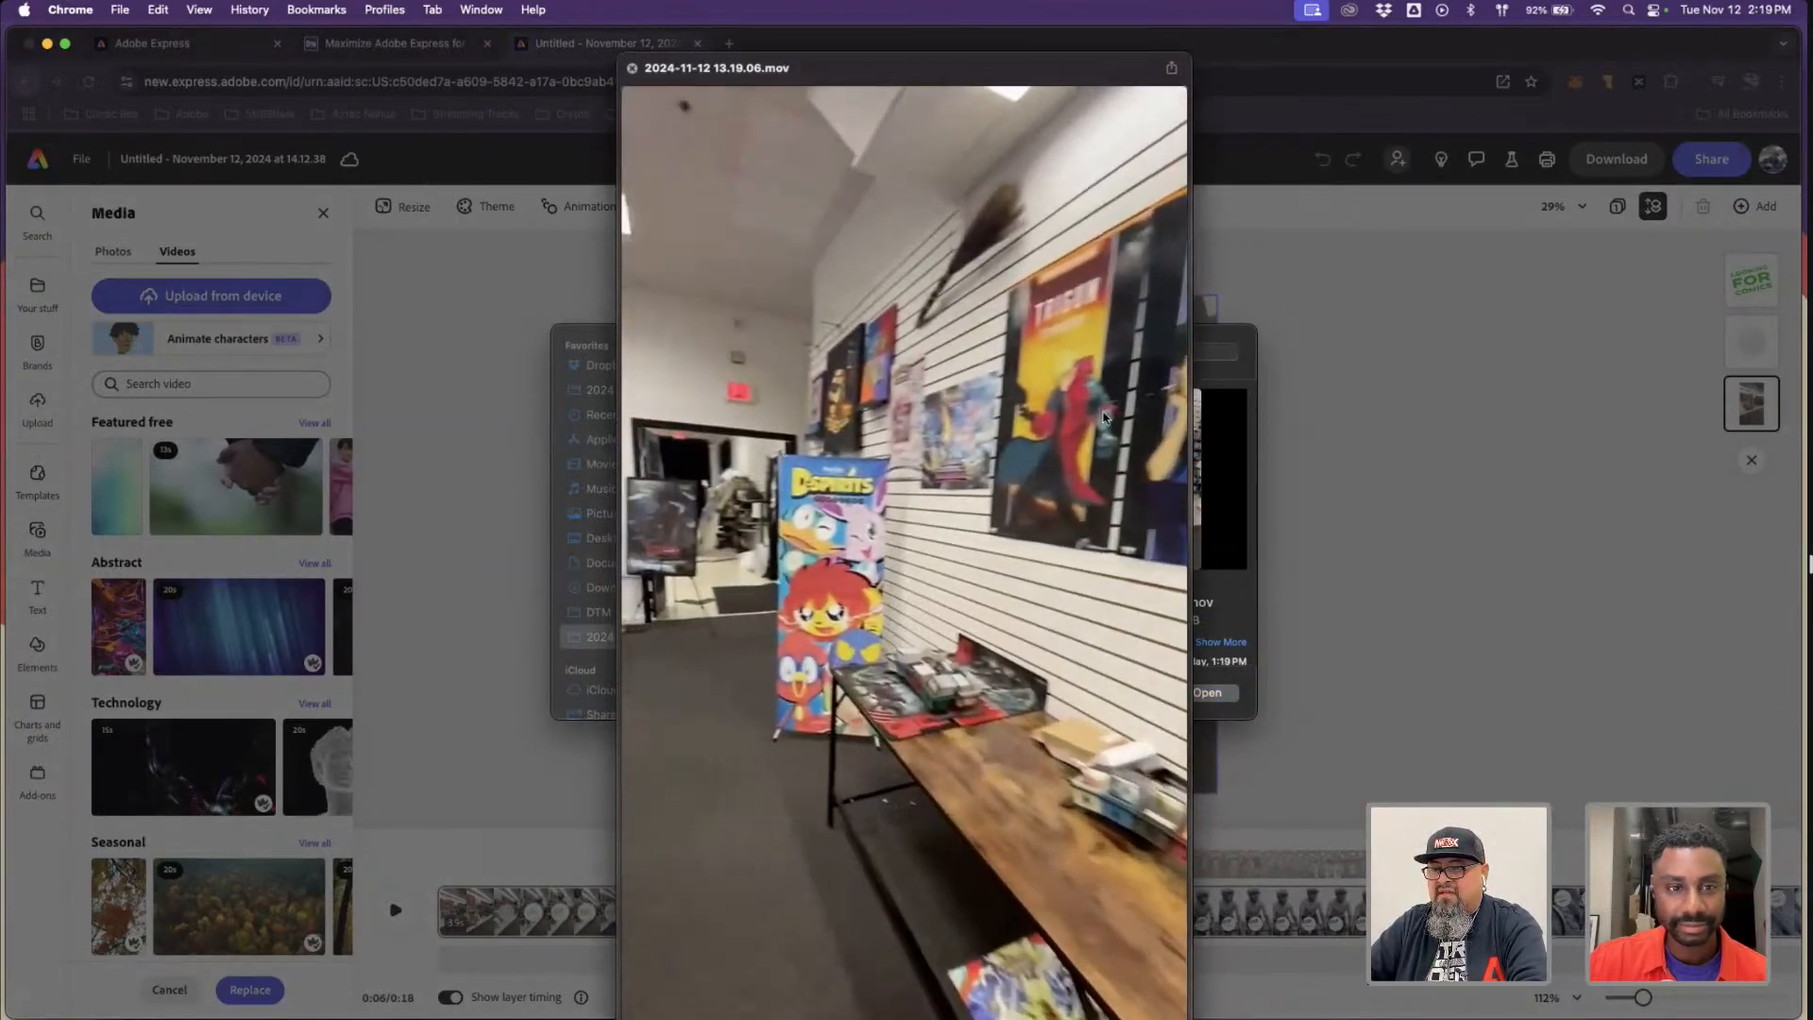
key("space")
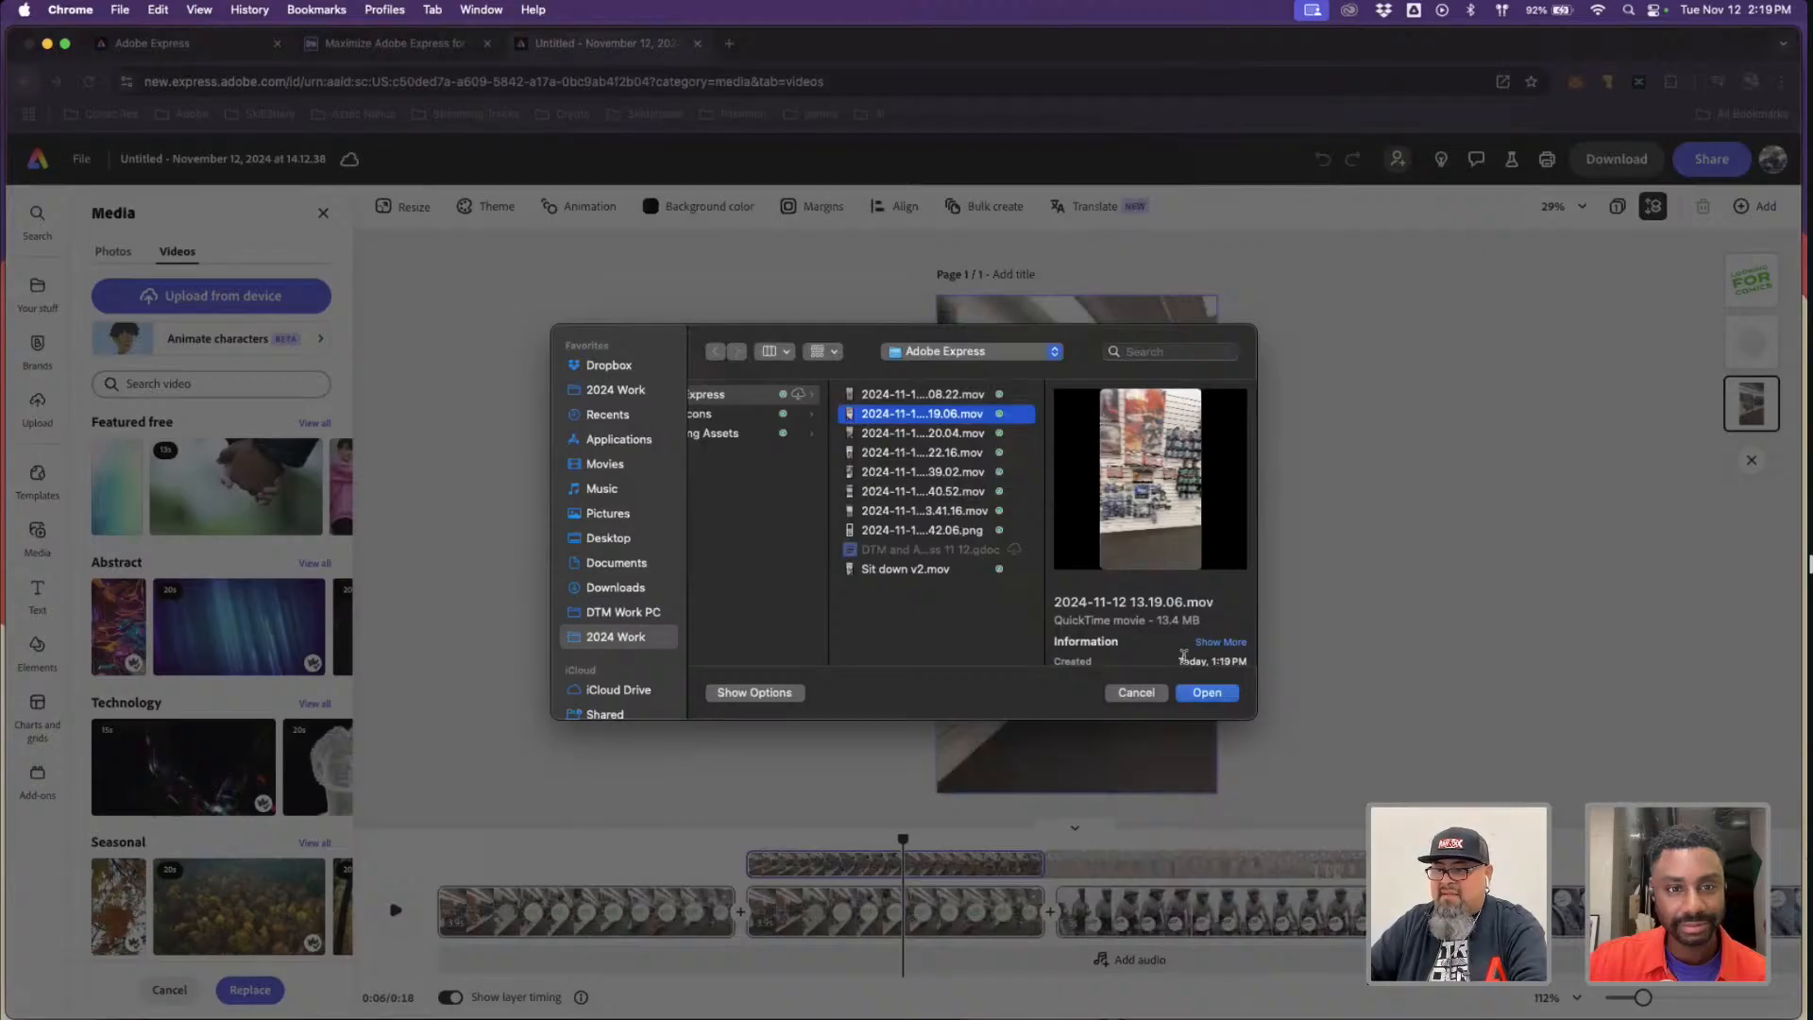
left_click(1216, 696)
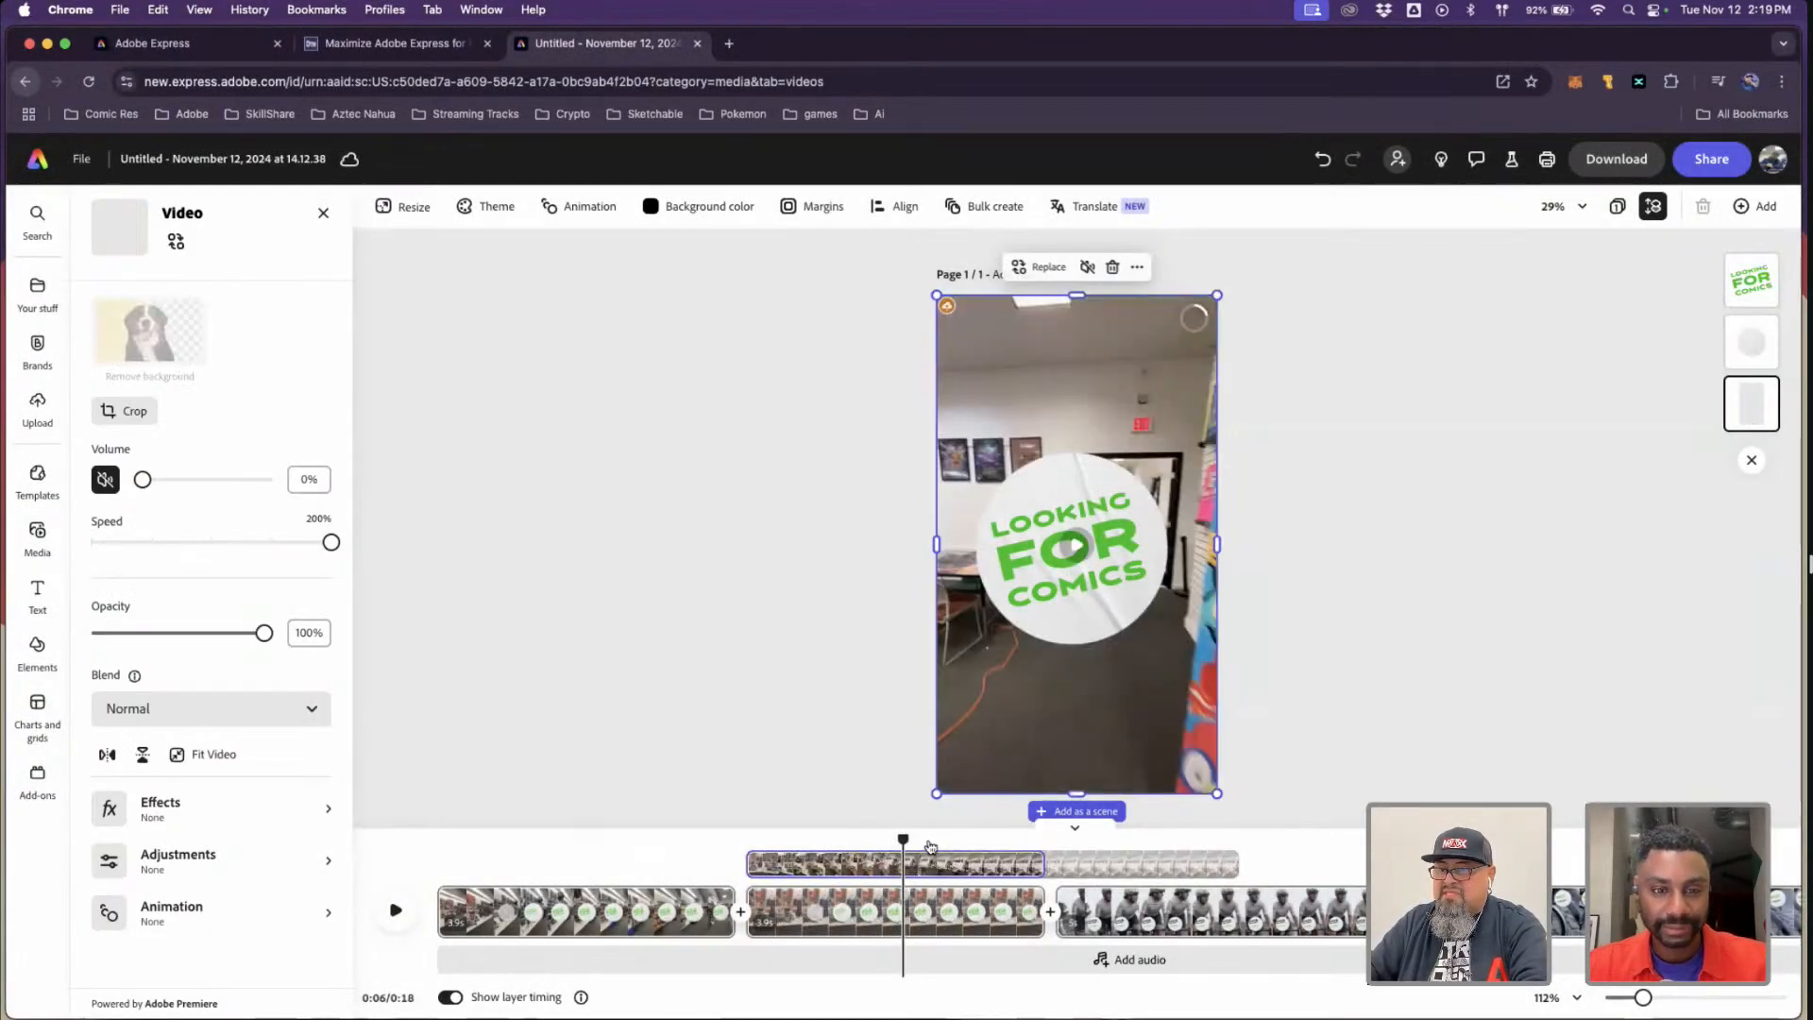
- Extend the second scene's white circle and text layers so both start at the beginning of the scene
left_click_drag(930, 847, 789, 845)
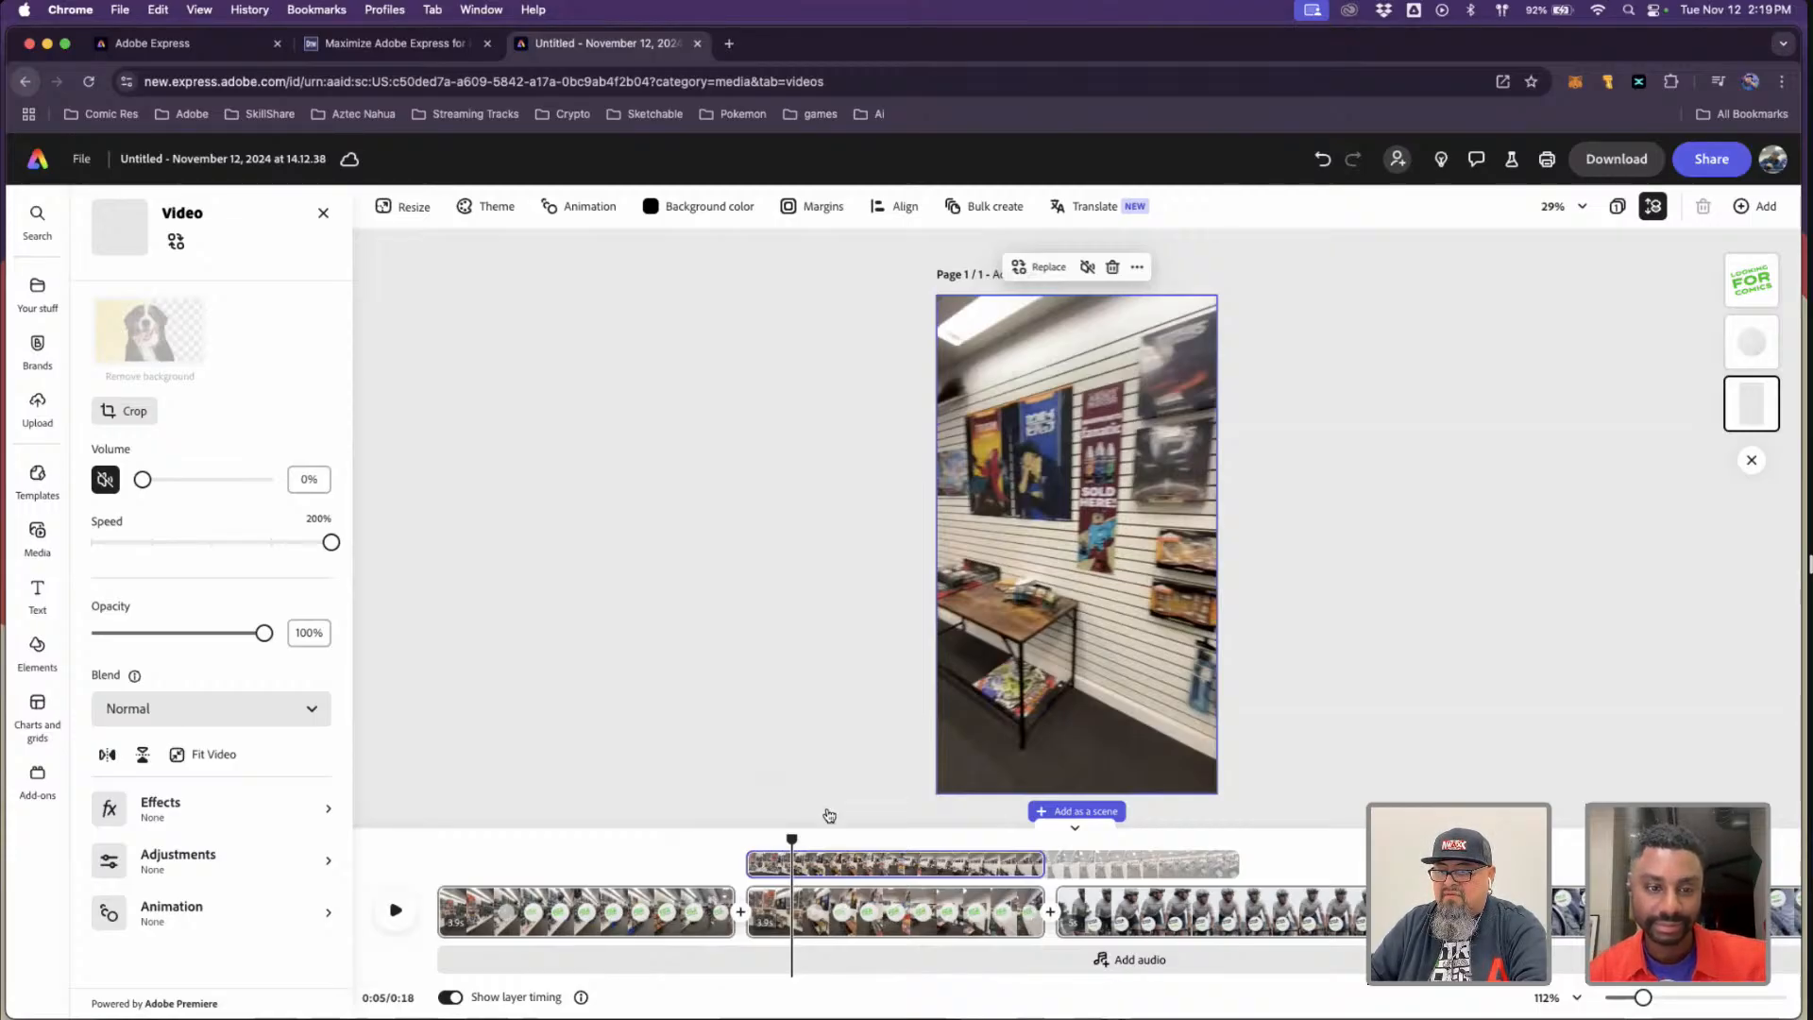
left_click(829, 815)
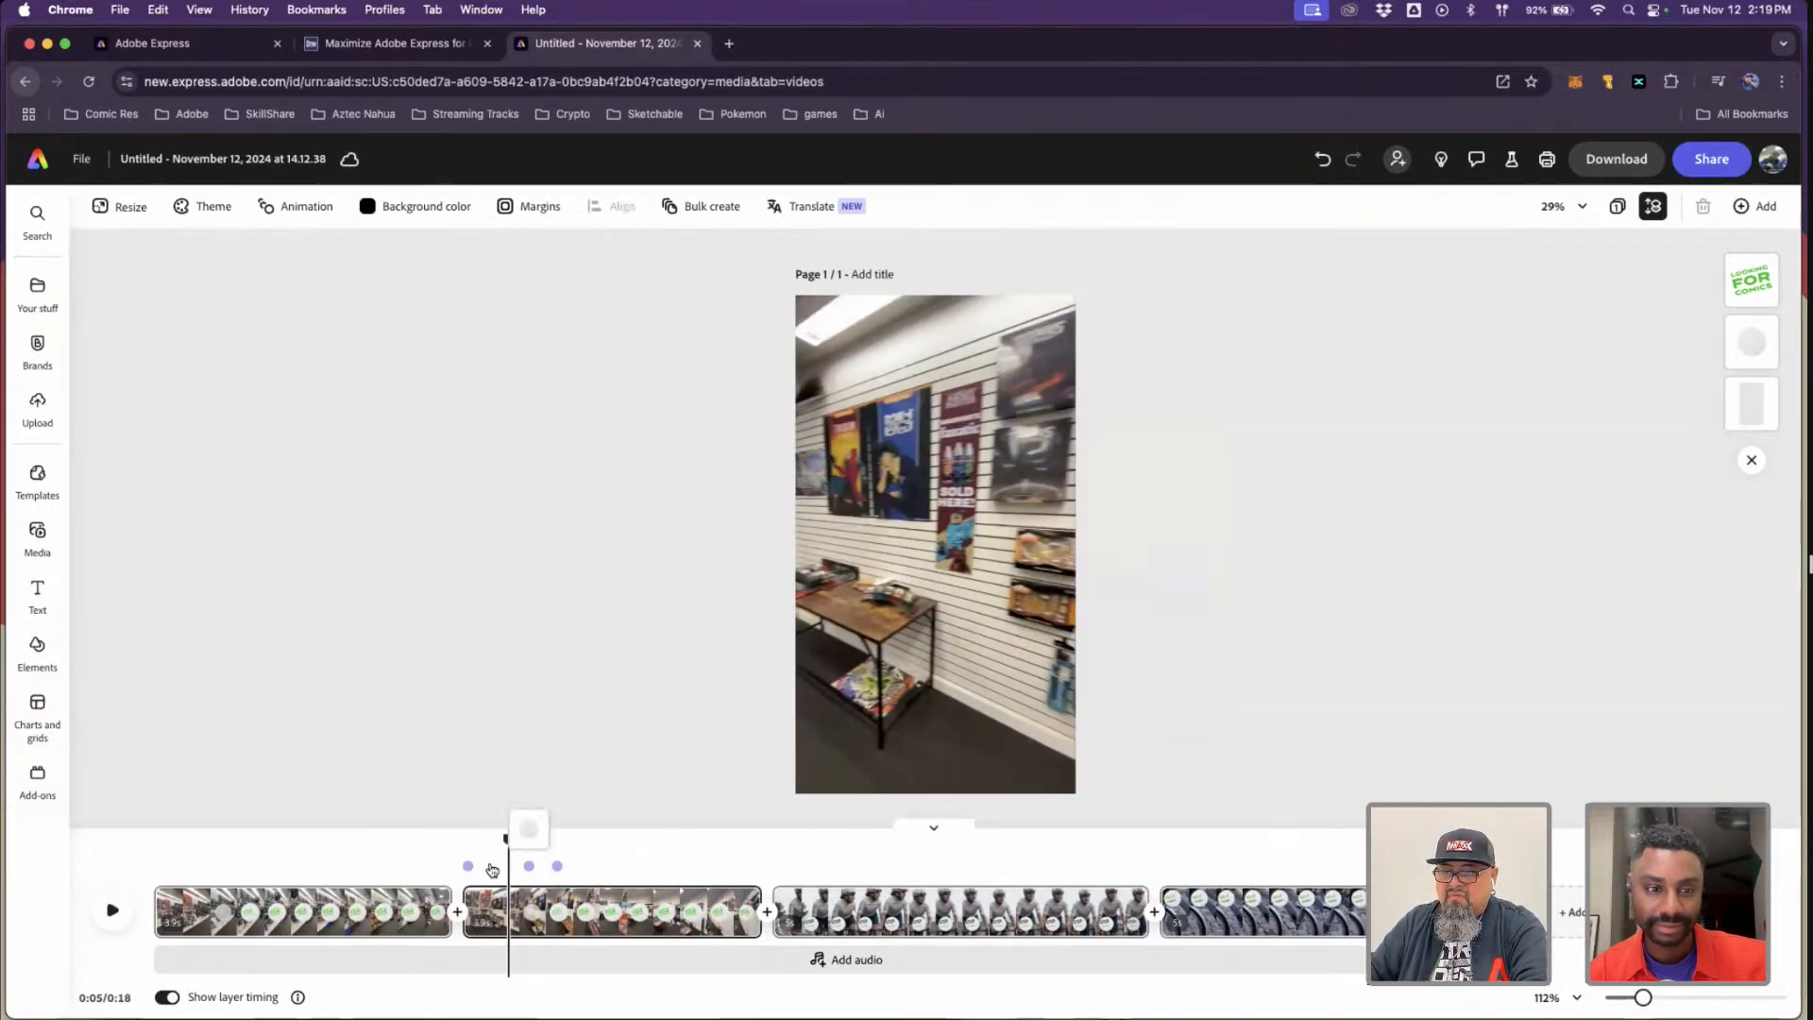
left_click(529, 868)
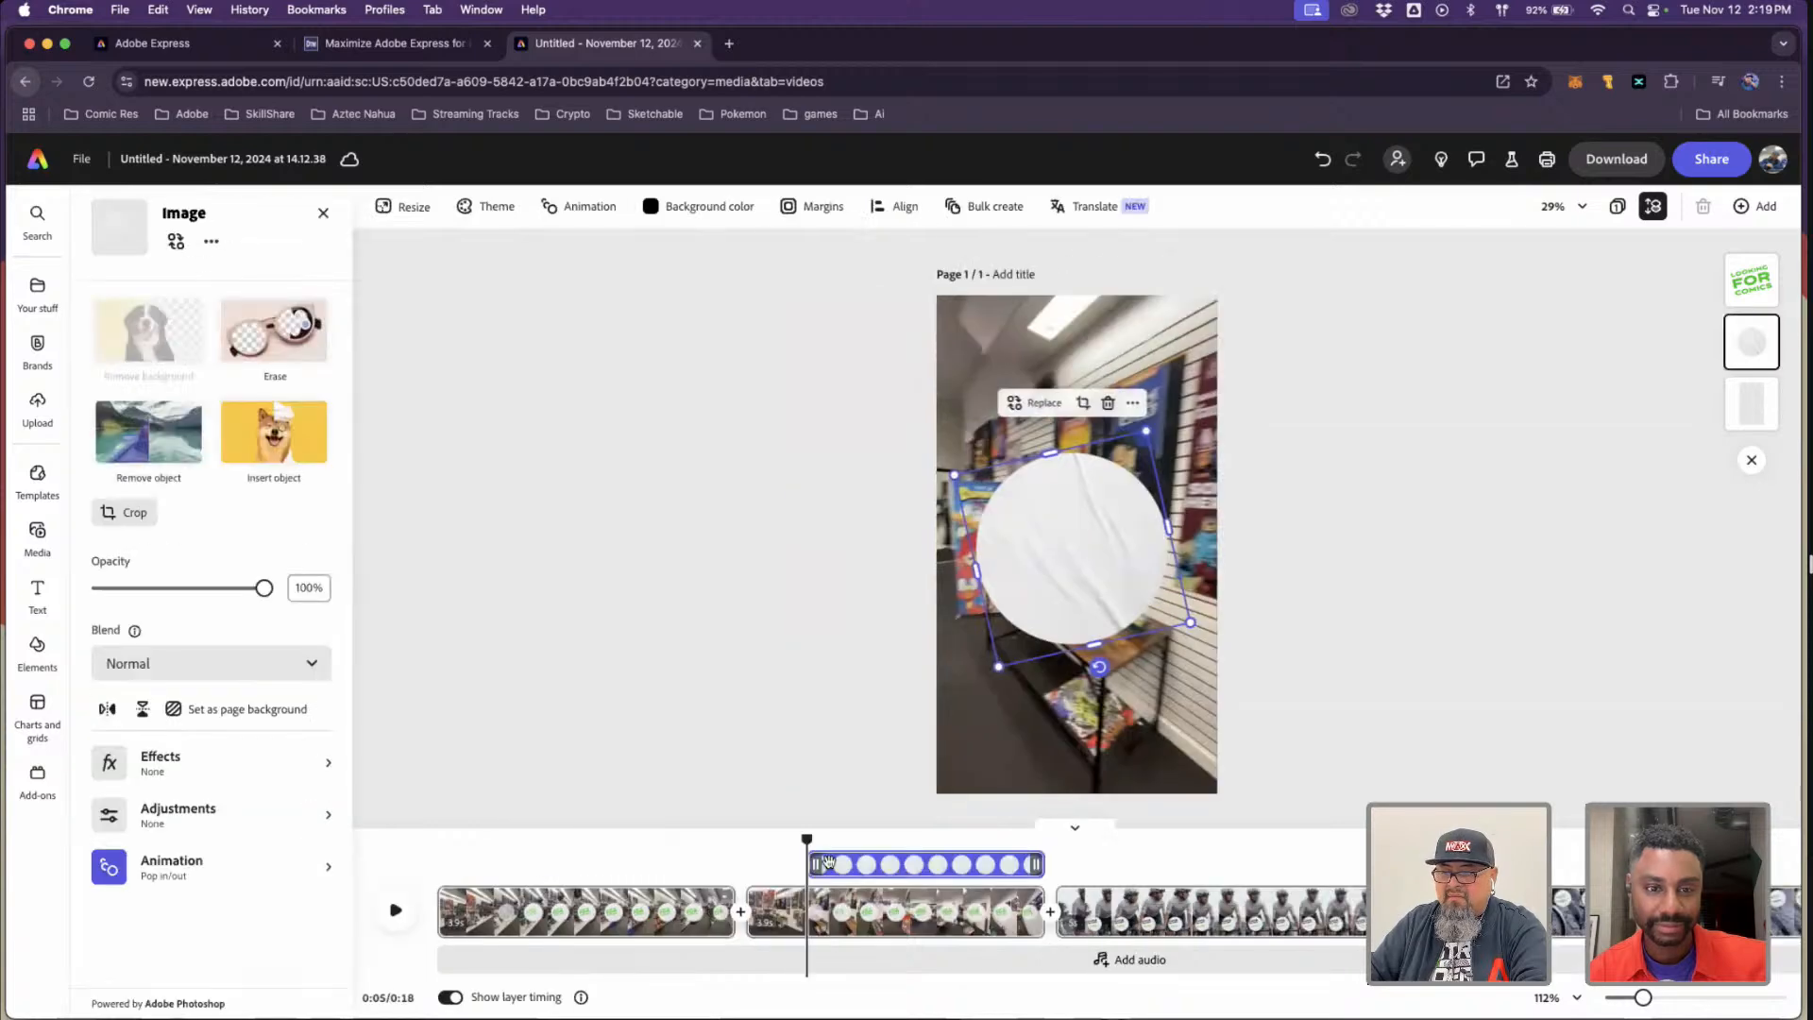
left_click_drag(778, 865, 748, 865)
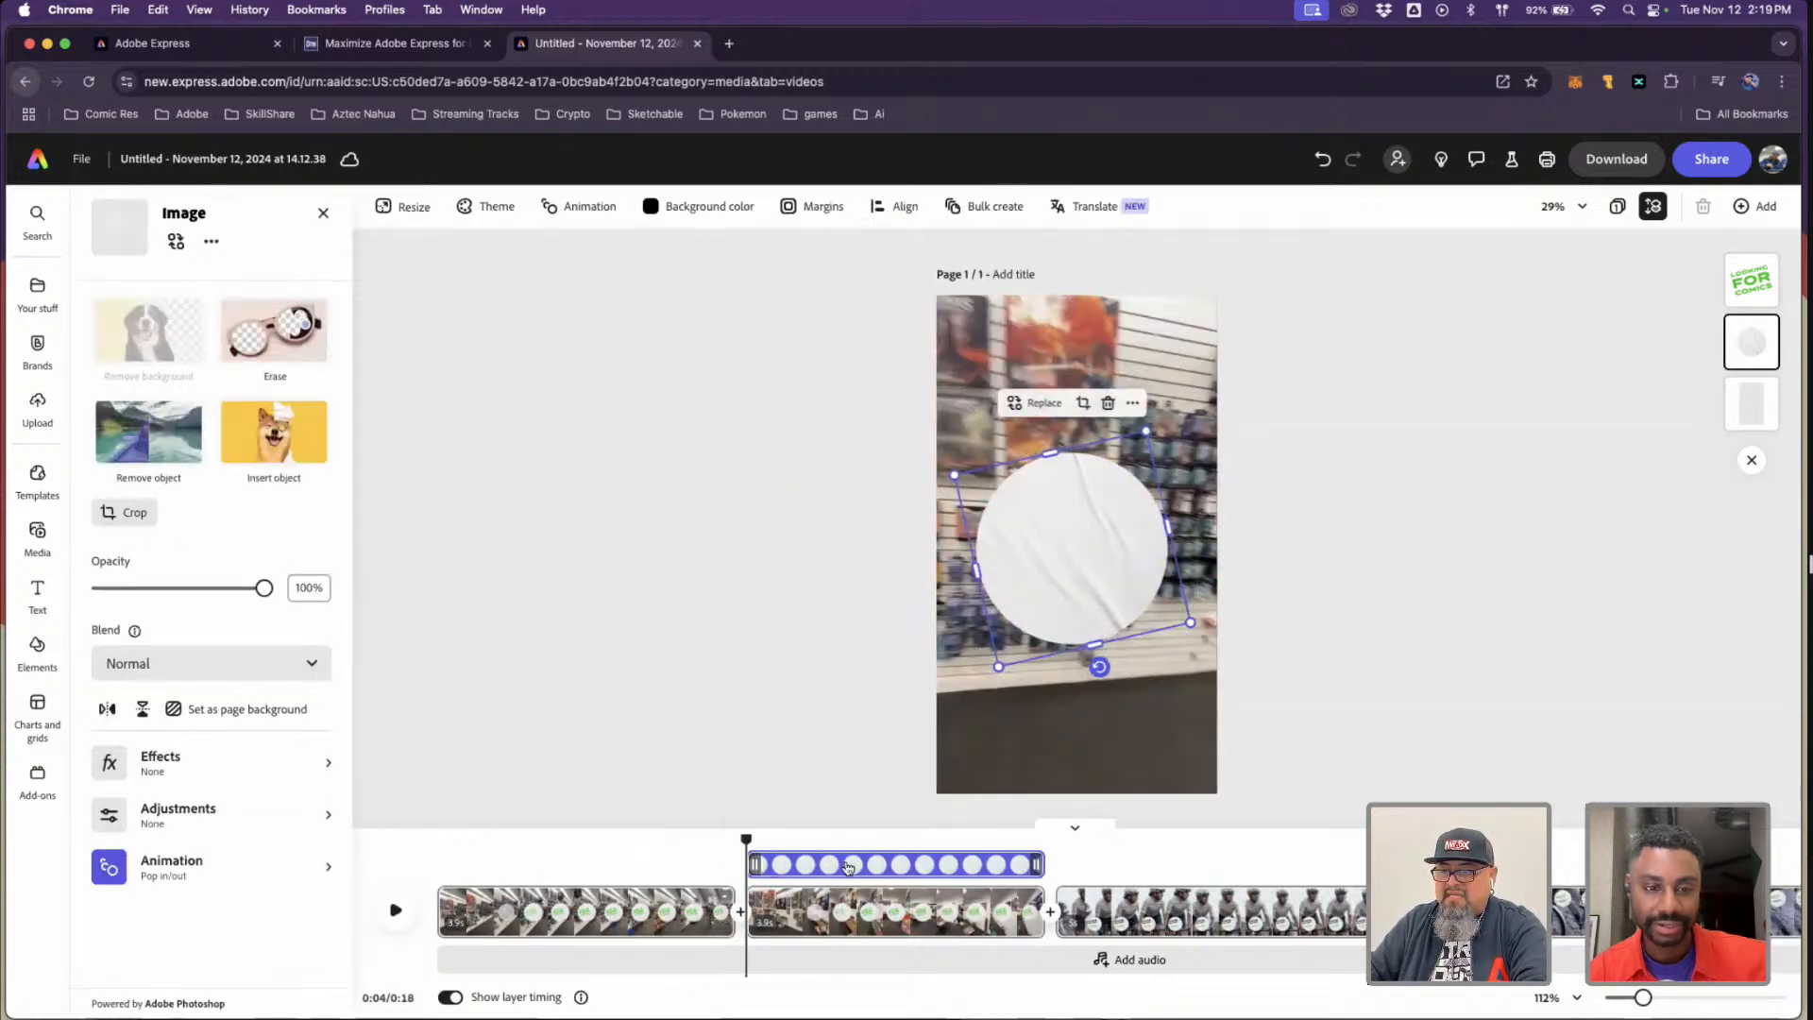
left_click(833, 791)
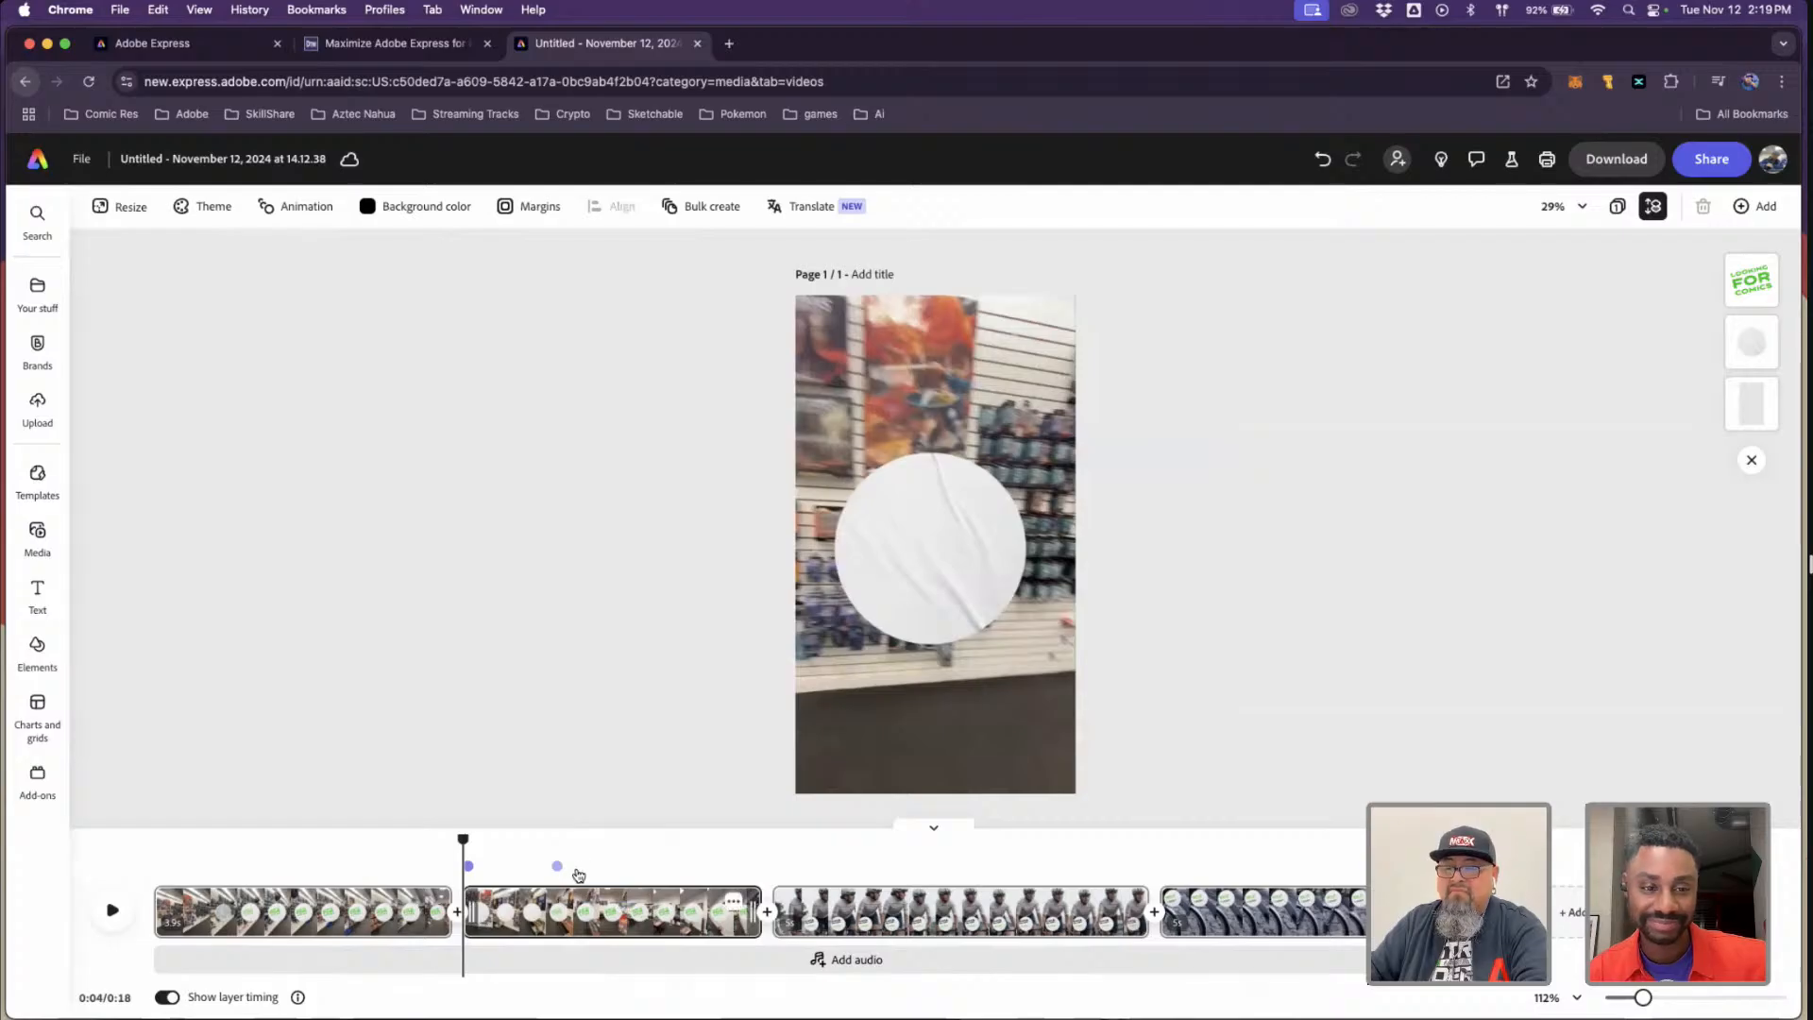
left_click(558, 867)
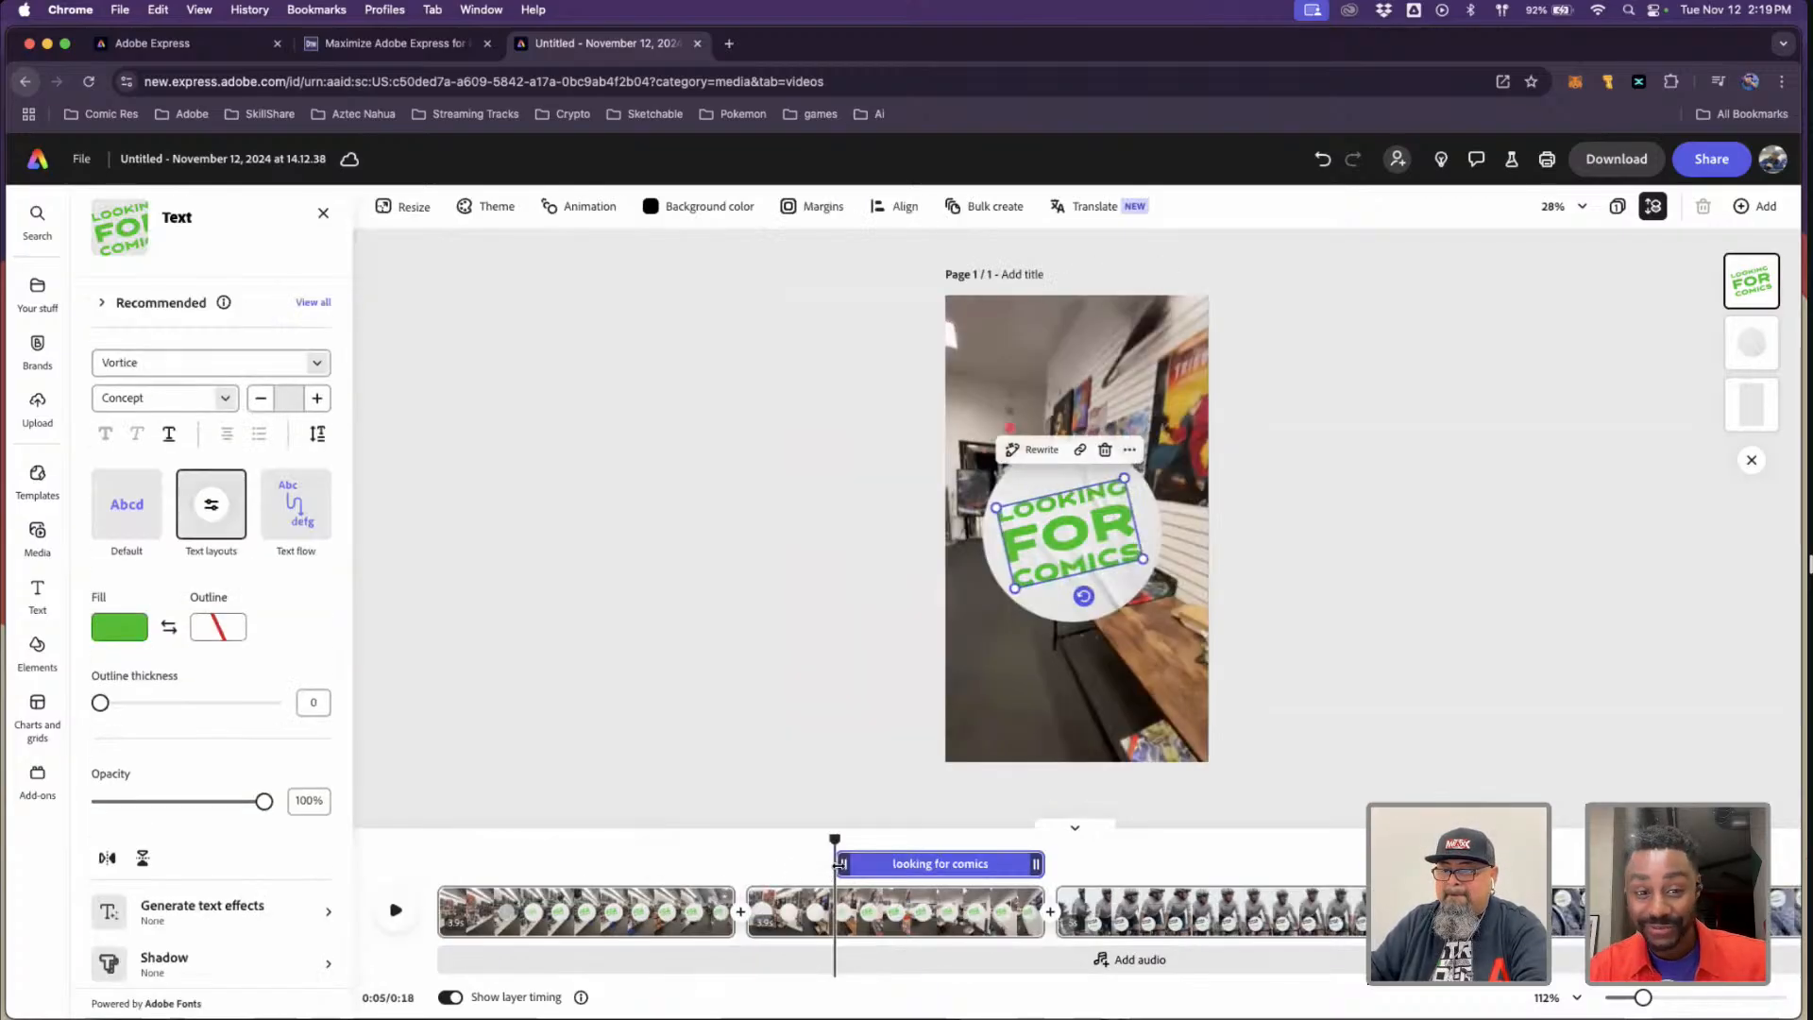
left_click_drag(795, 867, 748, 865)
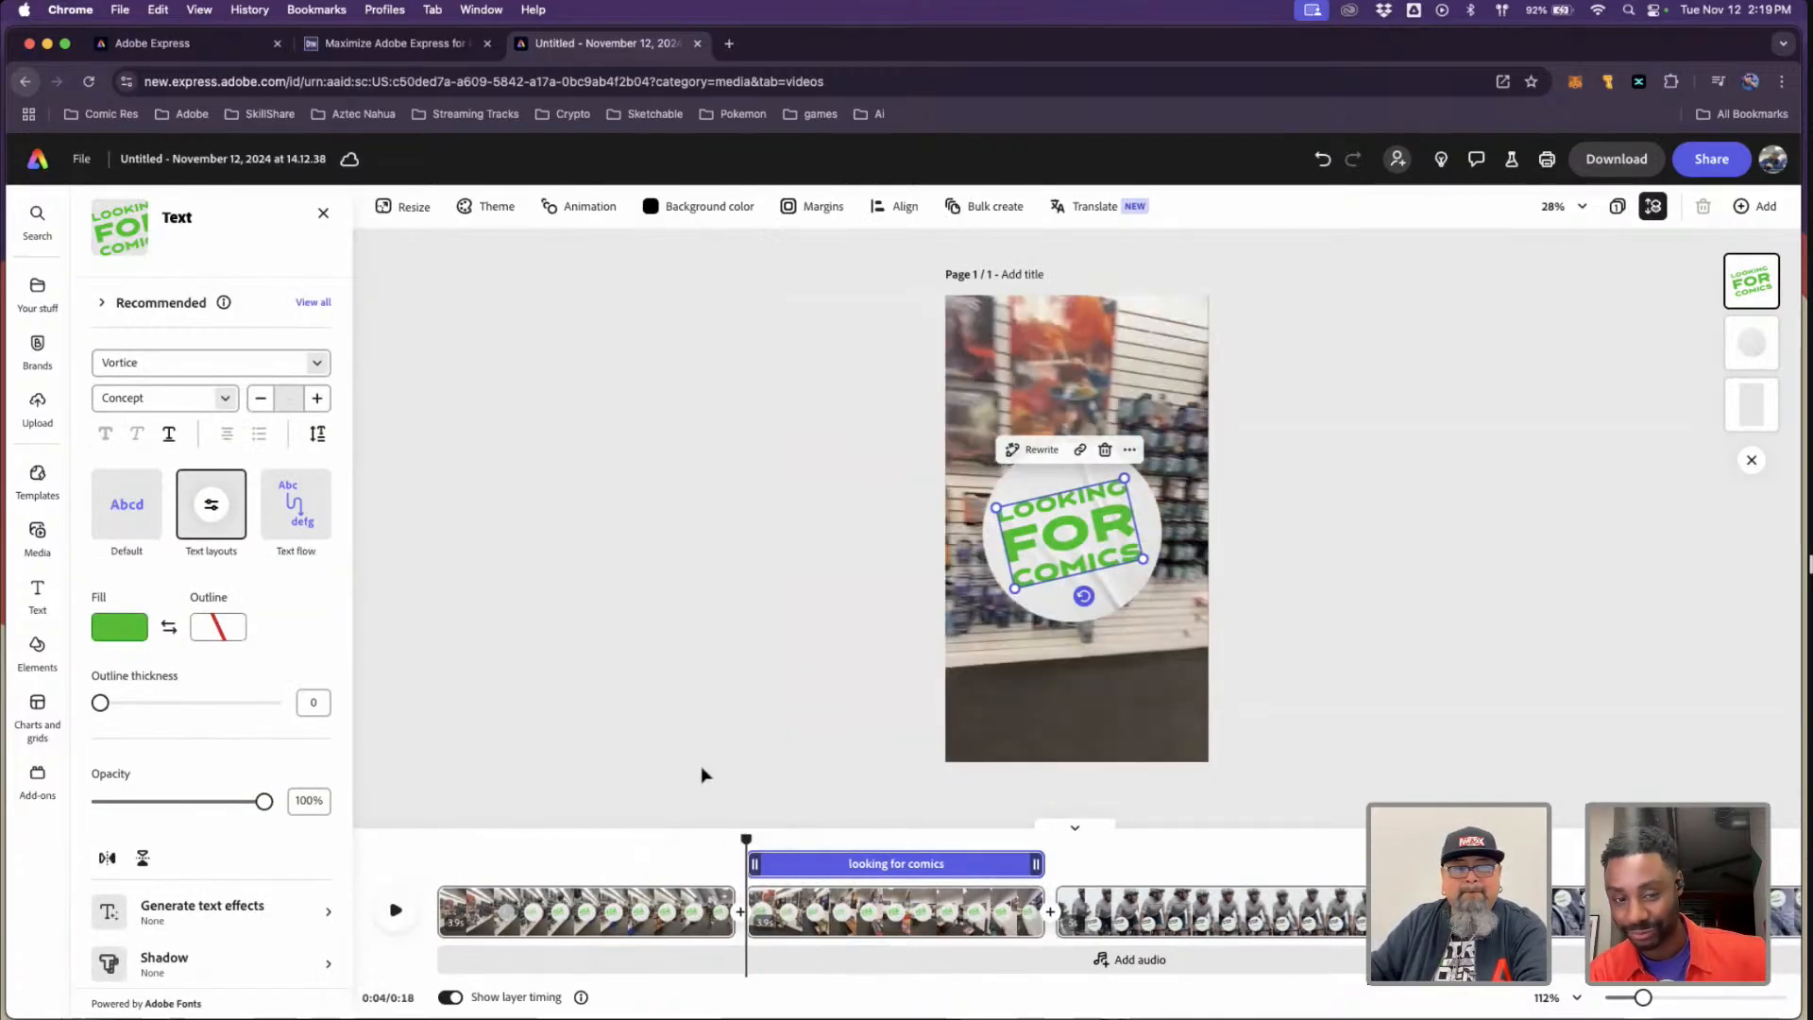
left_click(728, 699)
- Scrub through the second scene's new footage and trim the scene's end to about 2.8 seconds
mouse_move(595, 897)
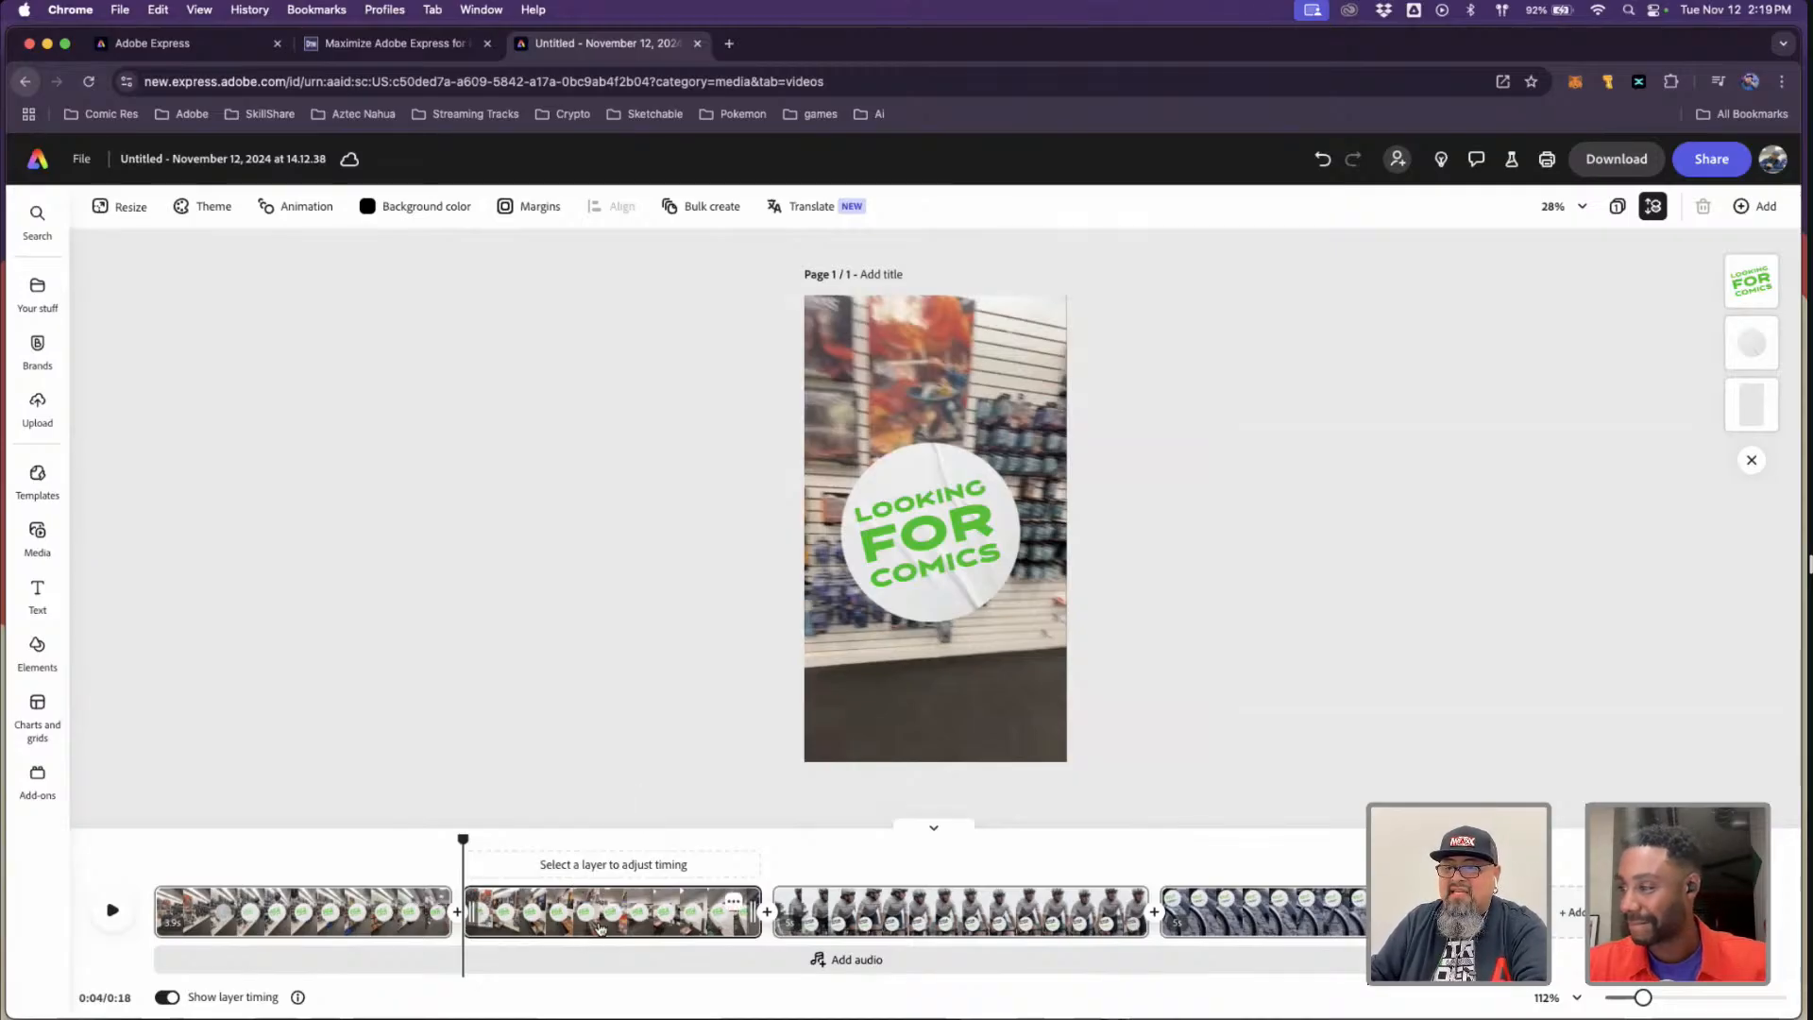
left_click(599, 928)
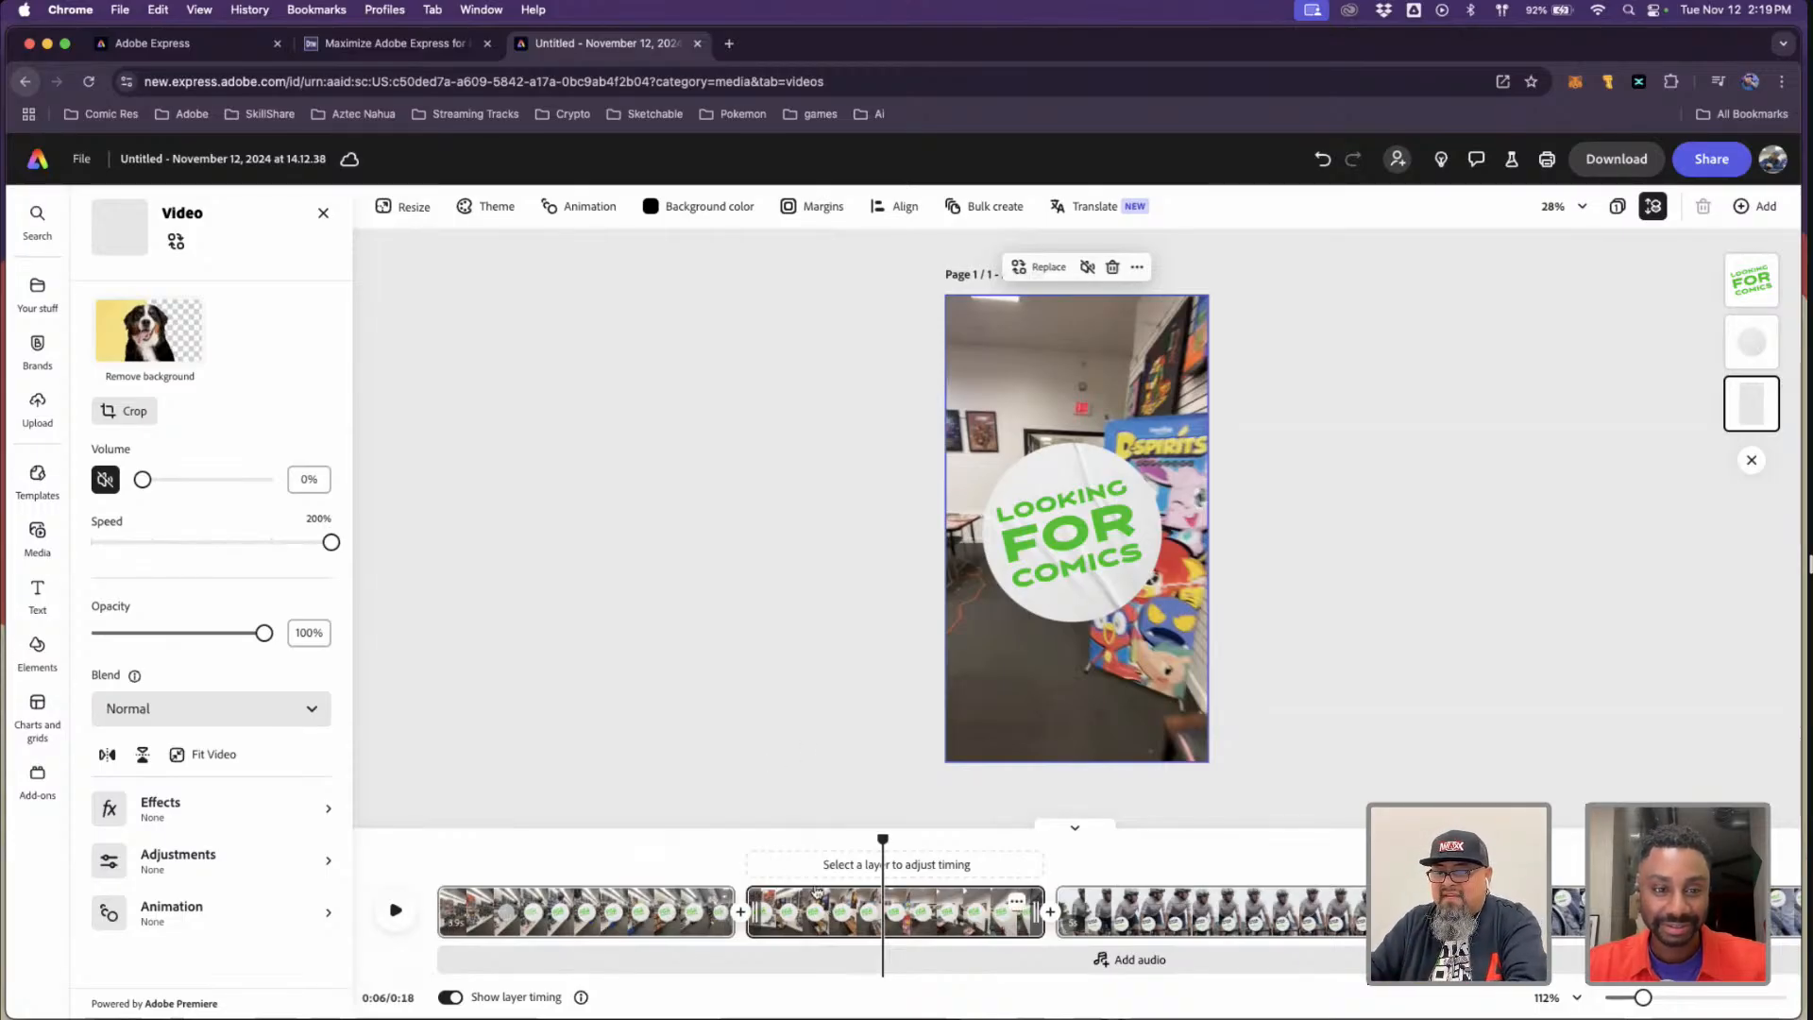
left_click(765, 668)
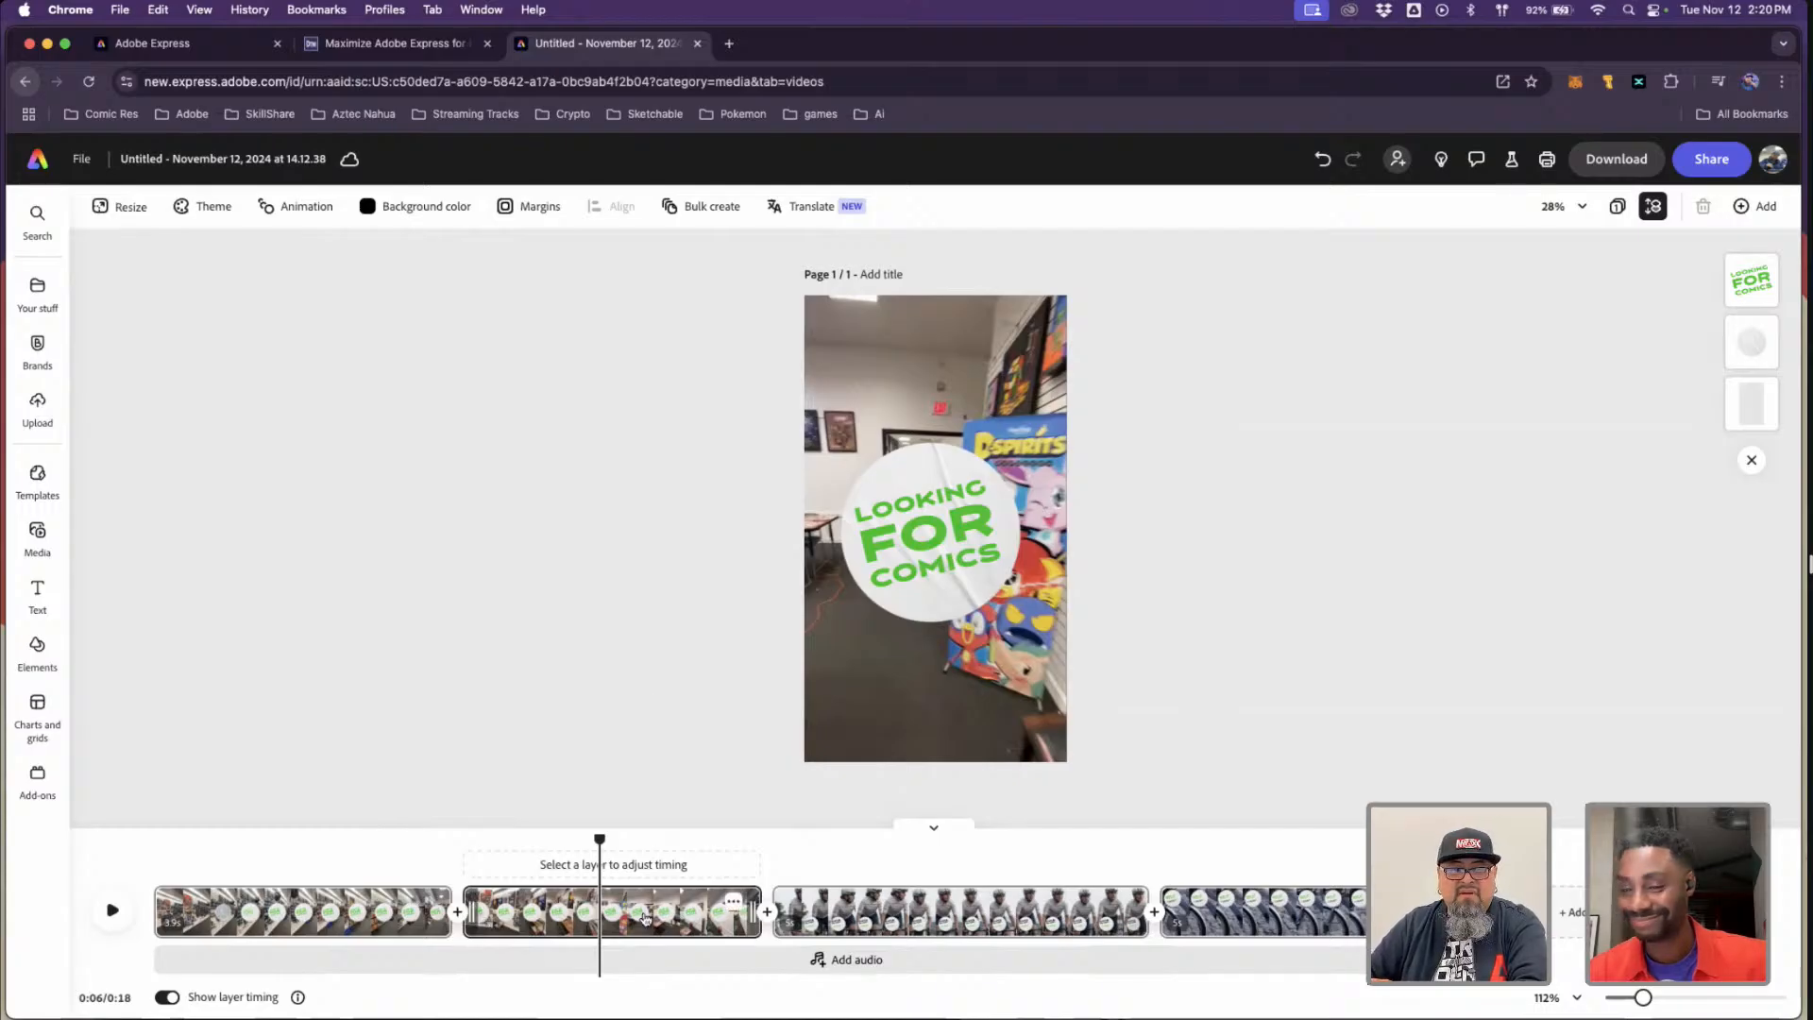
left_click(645, 916)
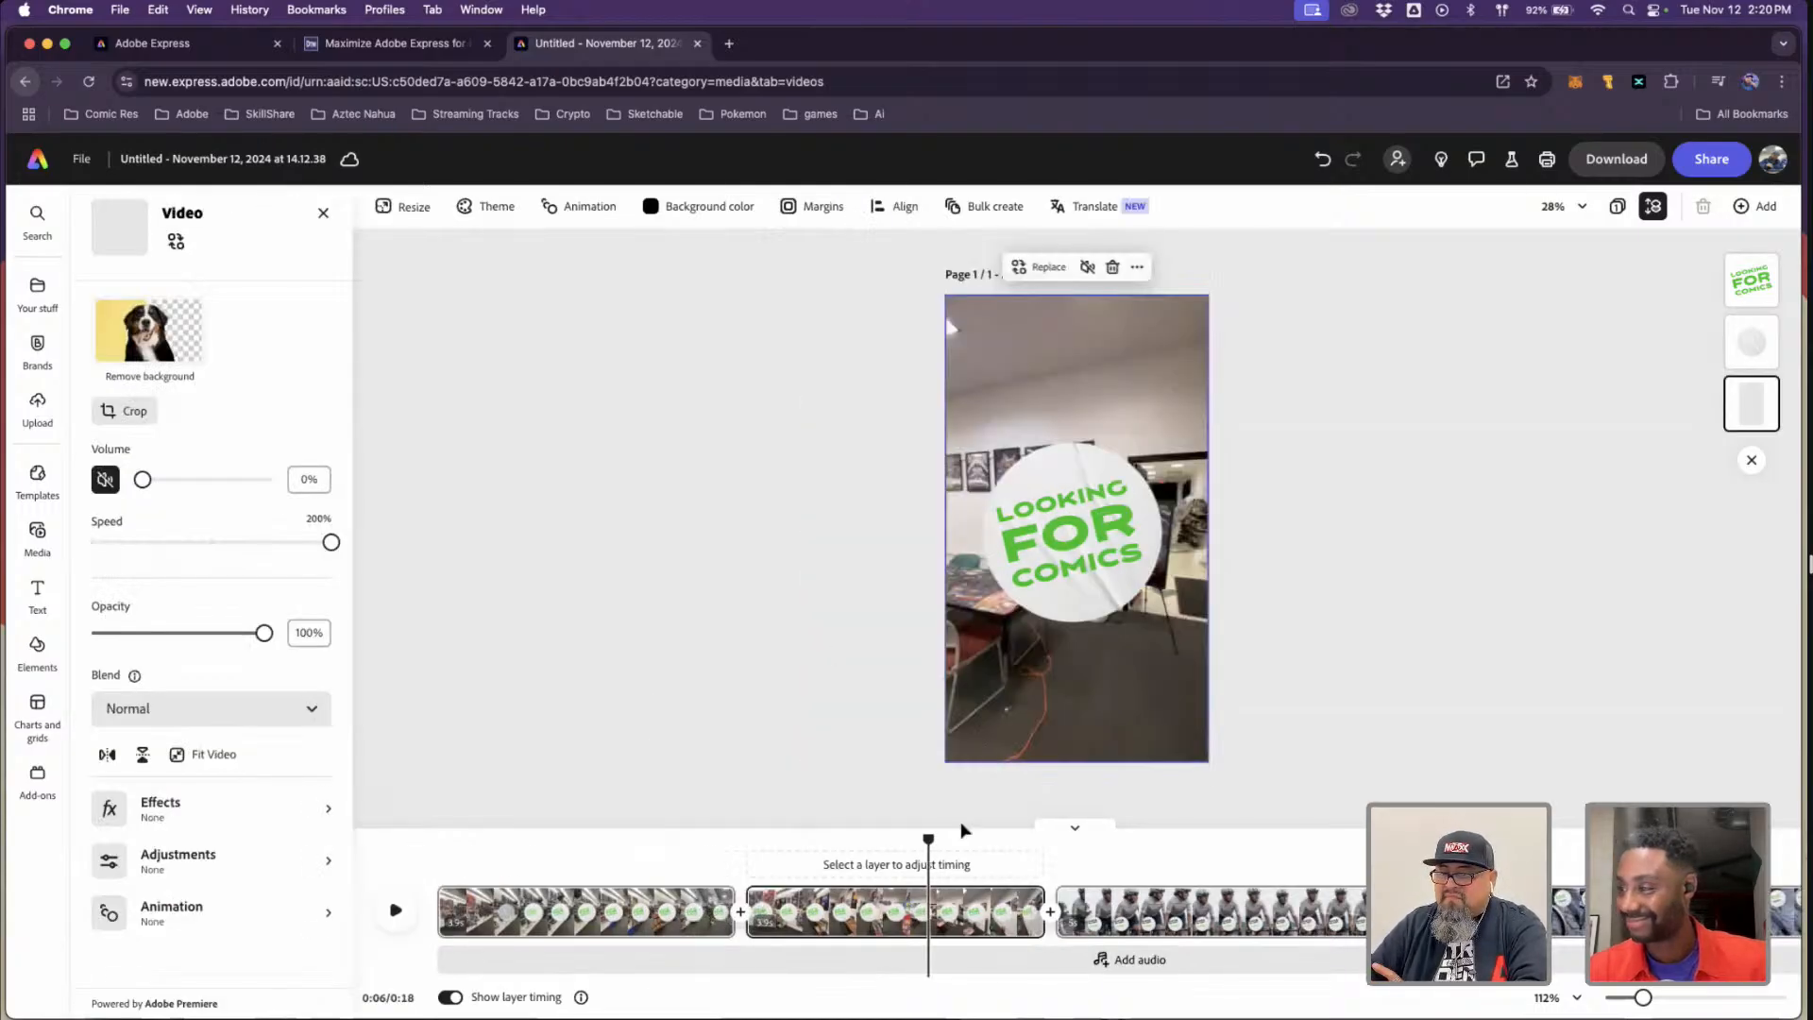
left_click_drag(925, 839, 895, 861)
left_click(1029, 912)
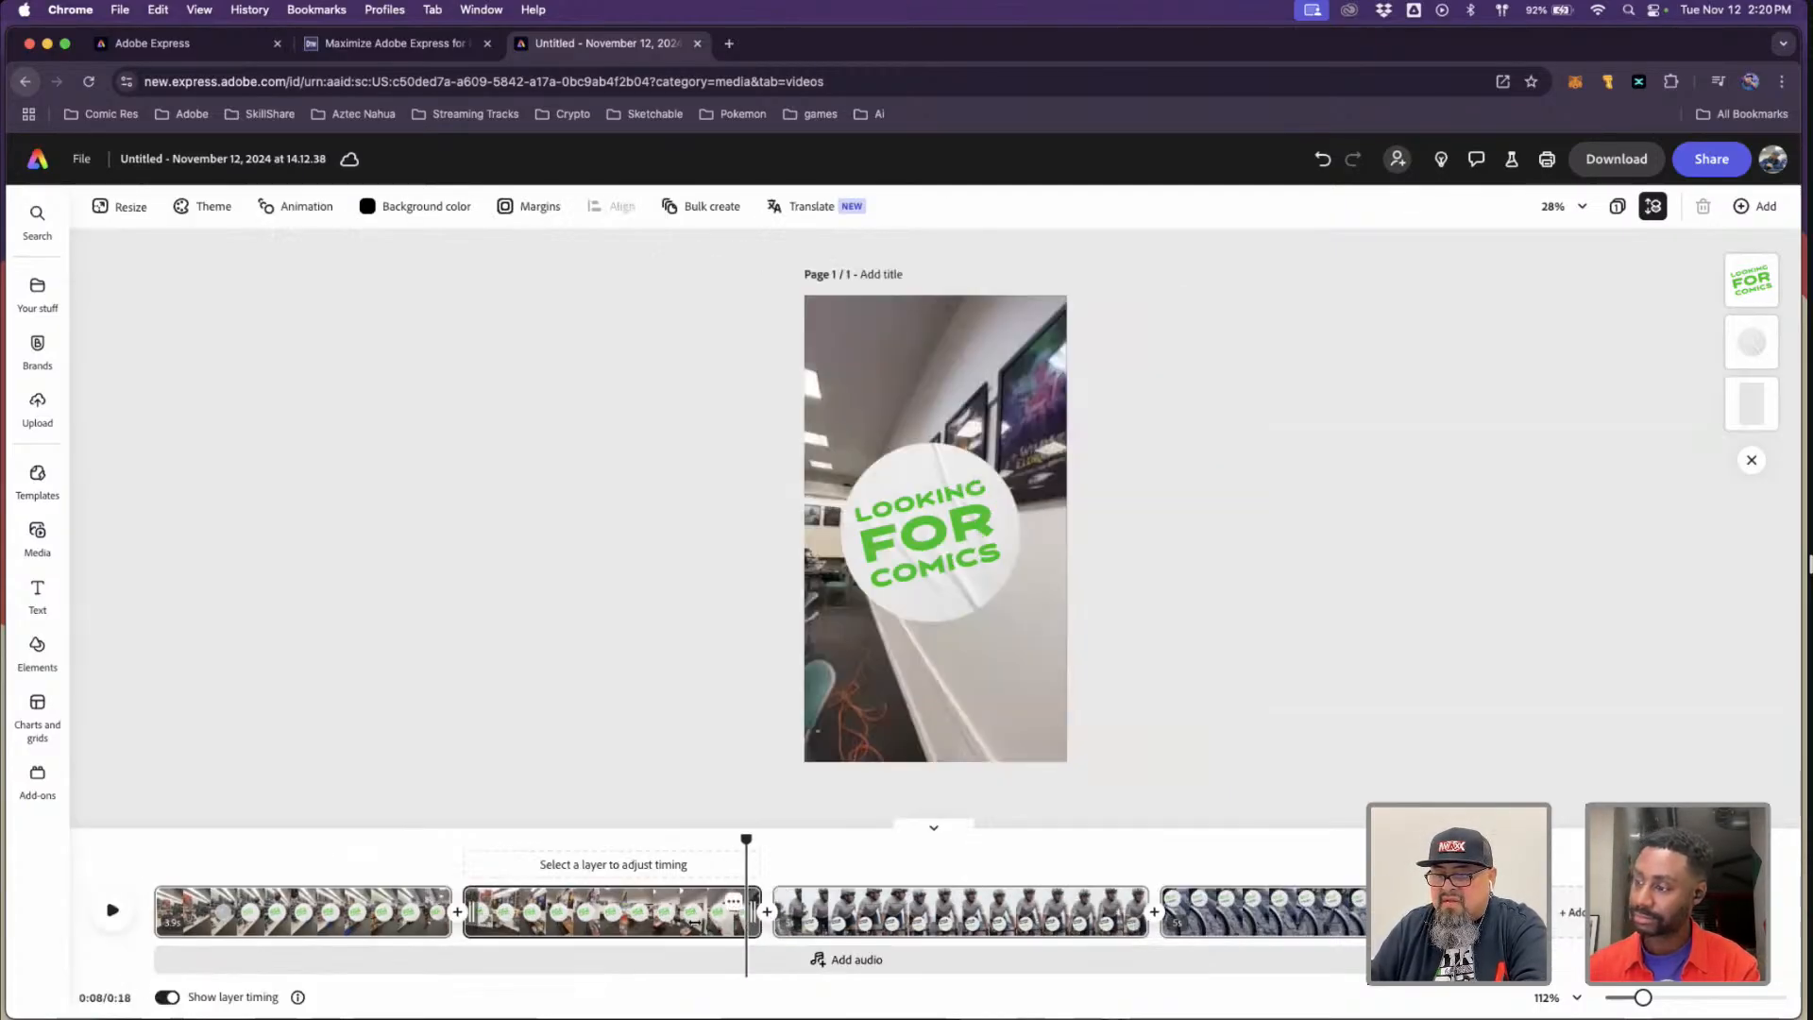
mouse_move(694, 921)
left_mouse_down()
mouse_move(648, 918)
mouse_move(664, 919)
left_mouse_up()
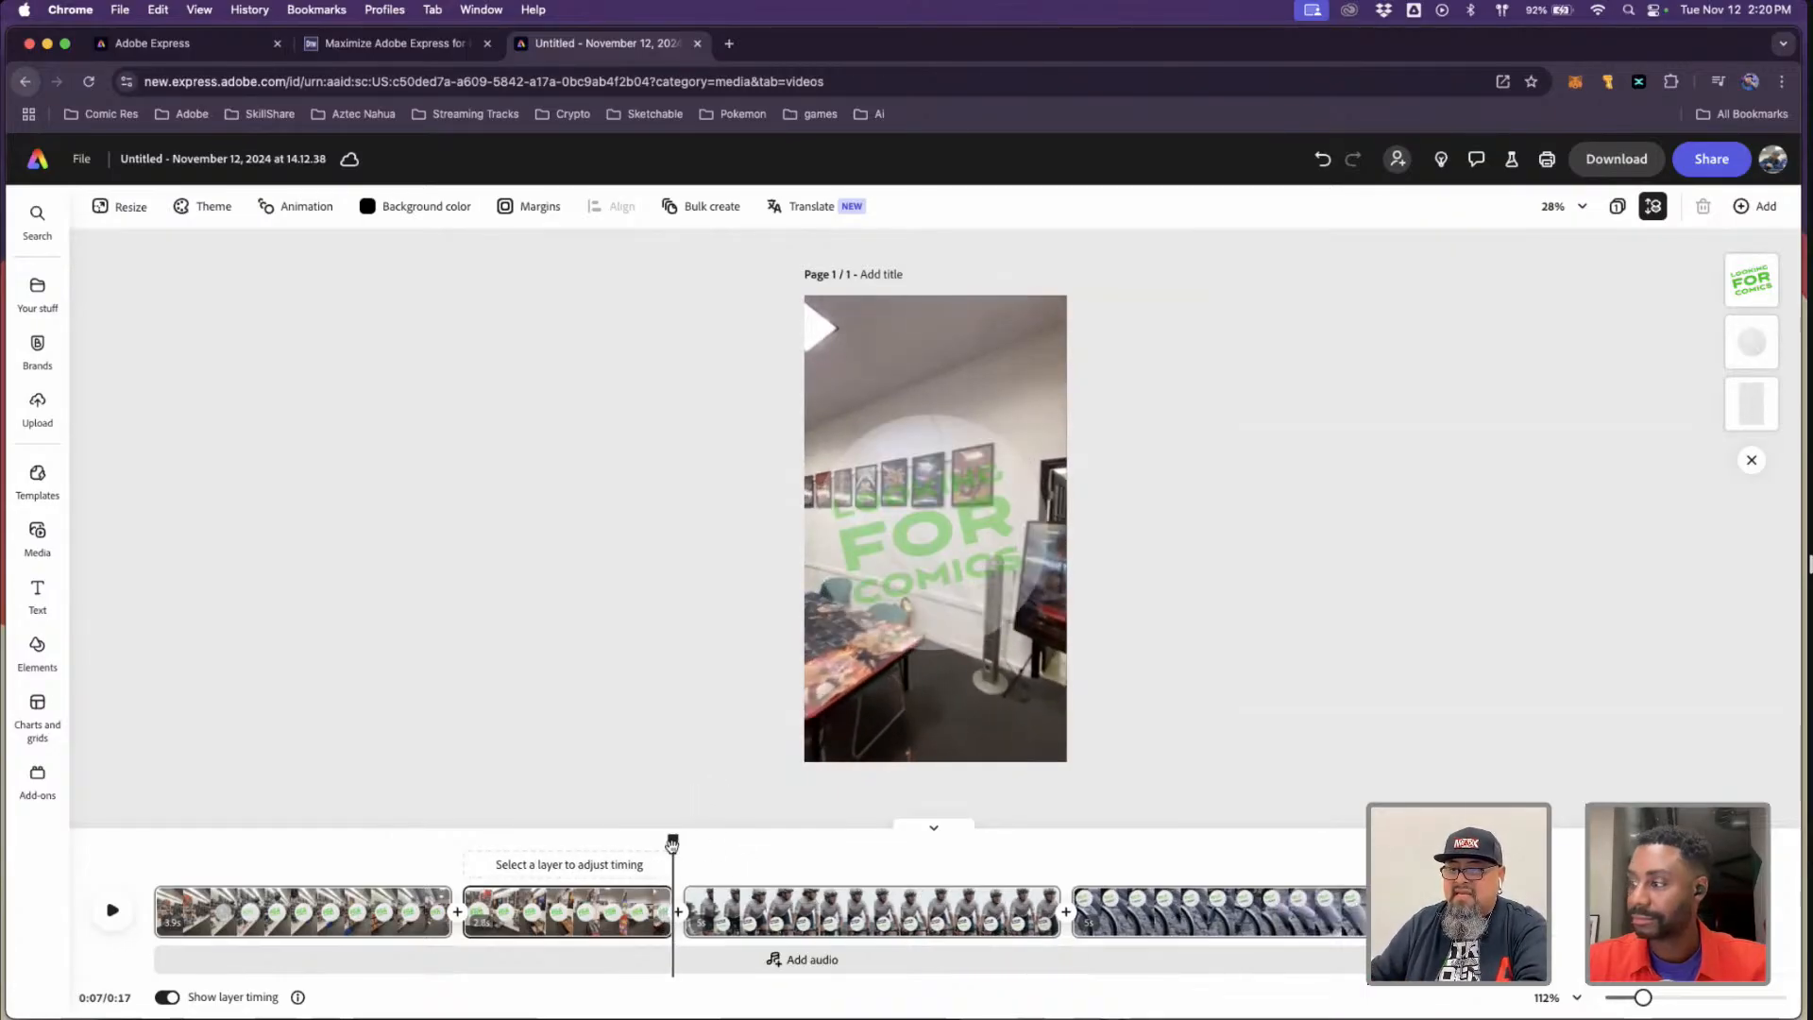
left_click_drag(672, 843, 541, 843)
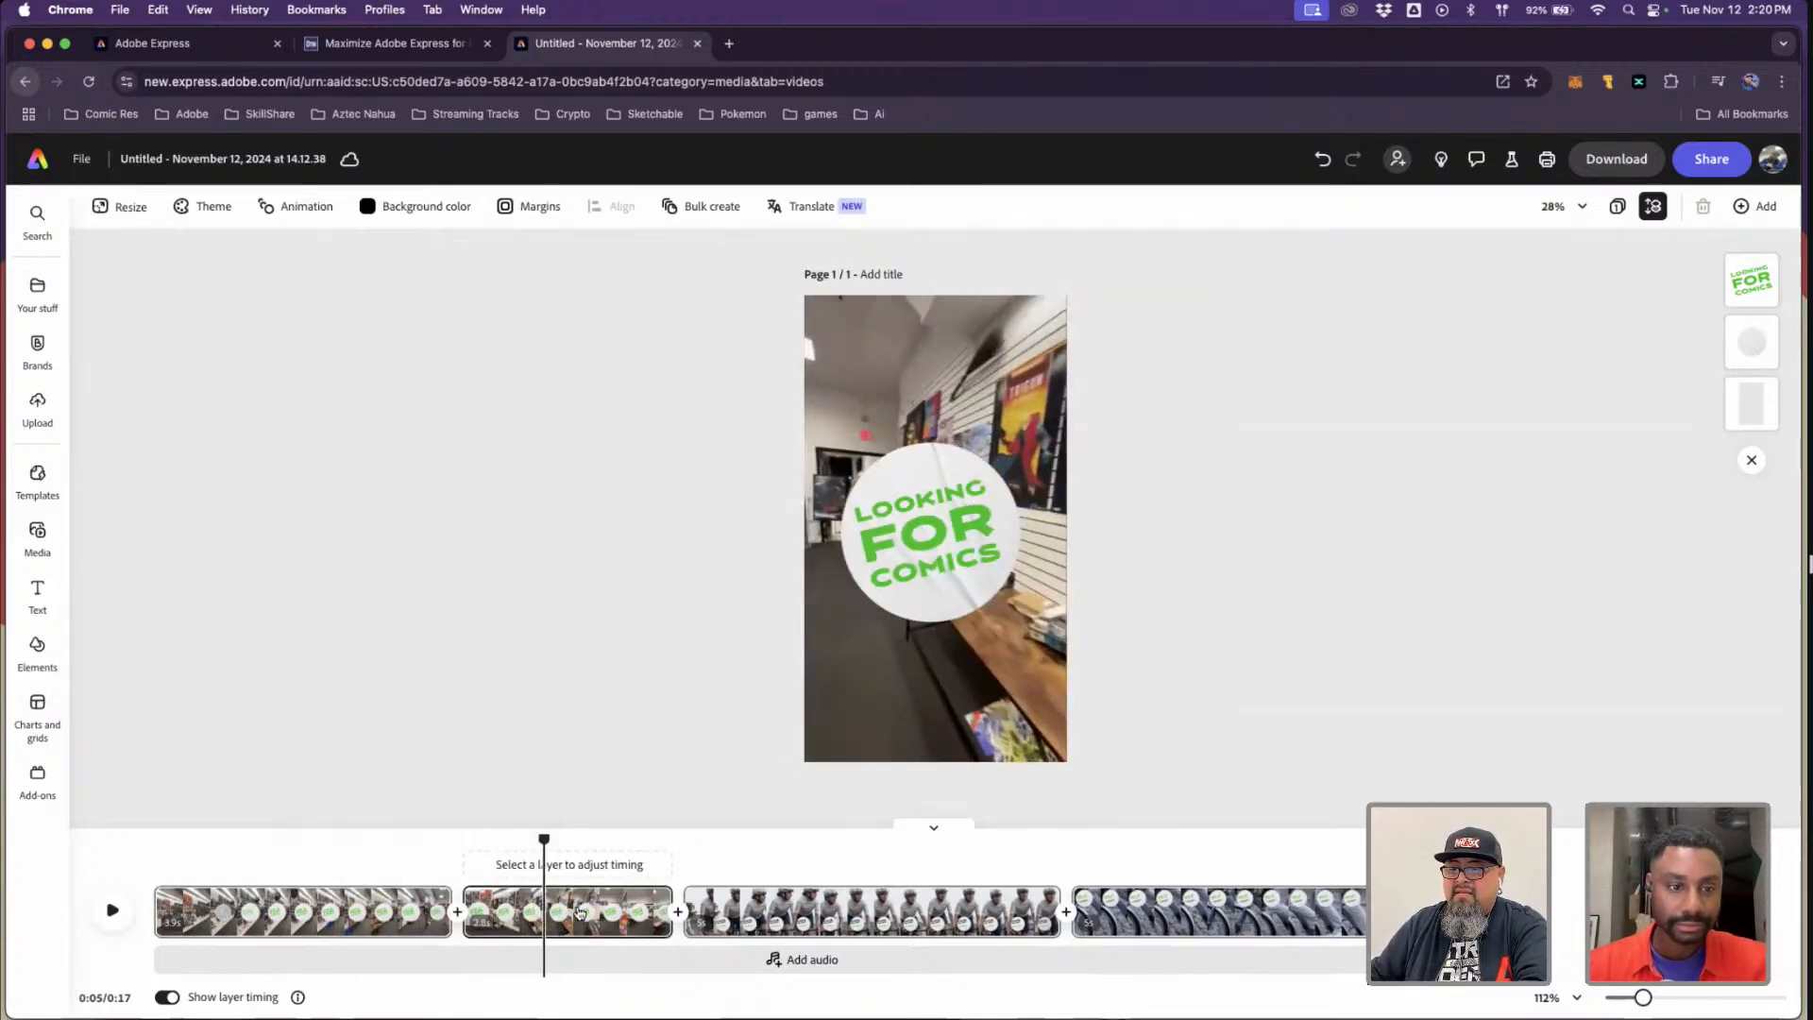
- Try "but my desk" in place of the second scene's badge text and erase it
left_click(894, 570)
left_click(1084, 547)
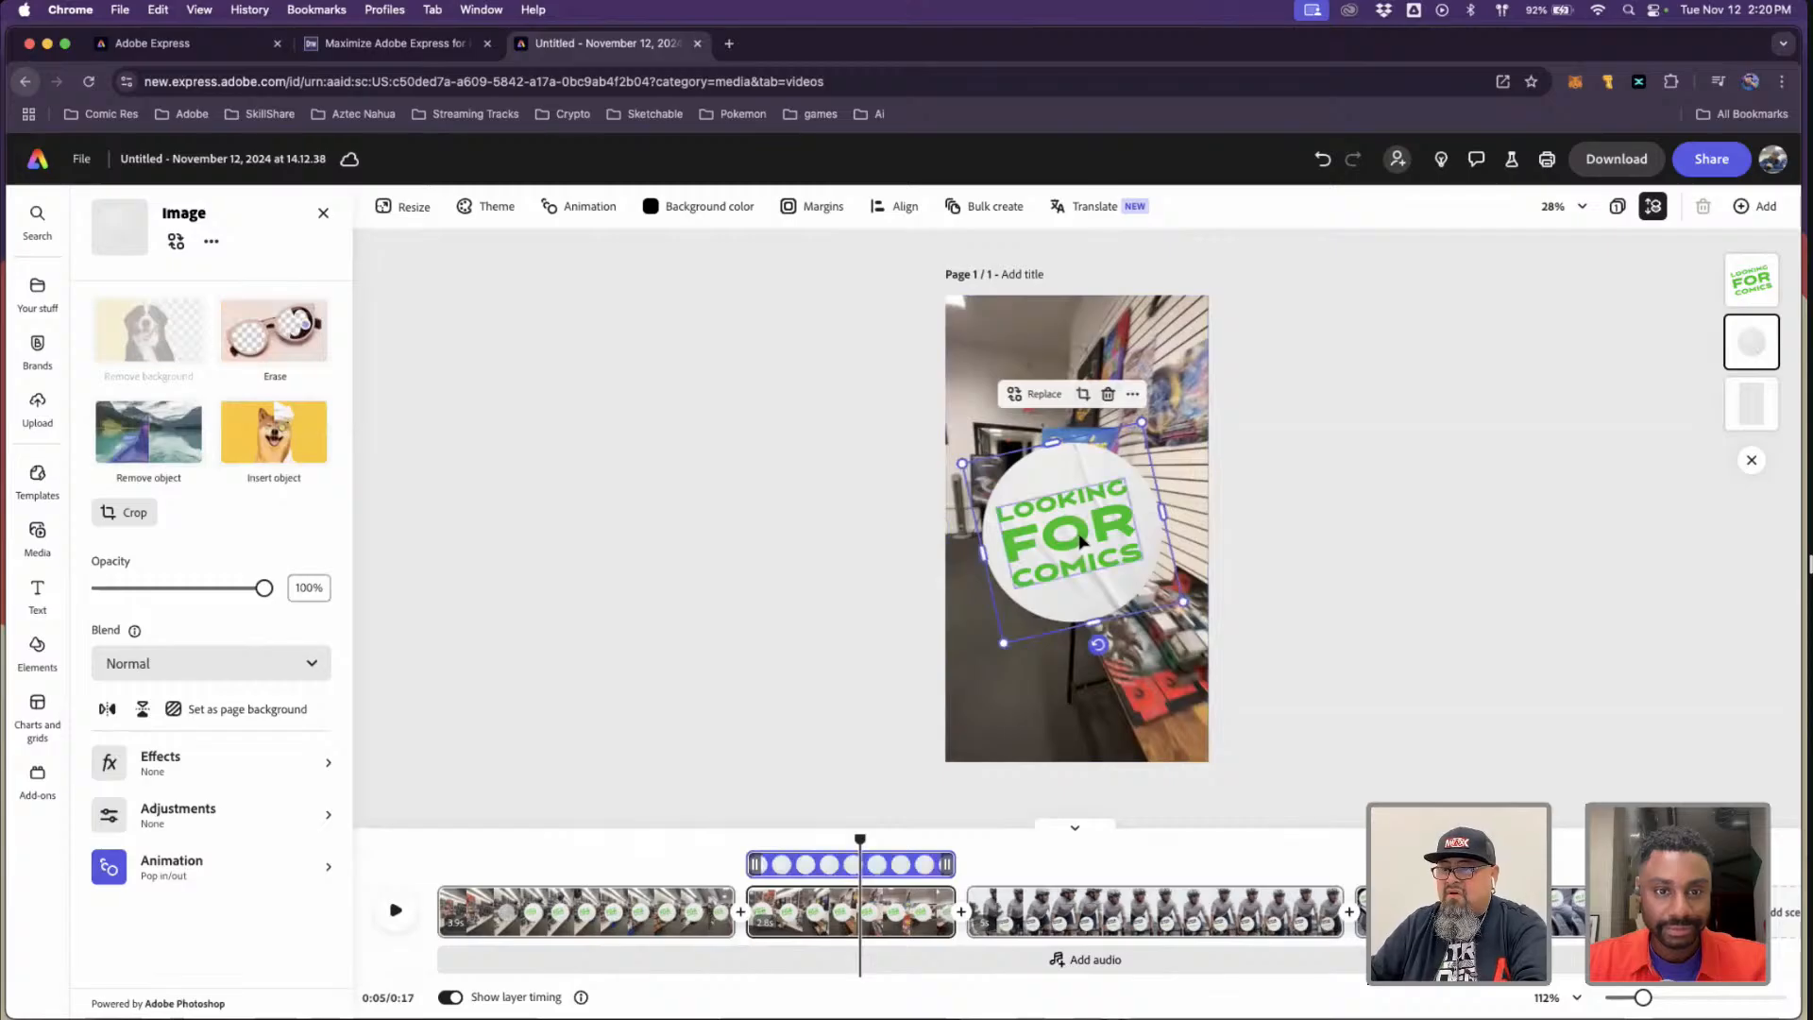
left_click(1078, 533)
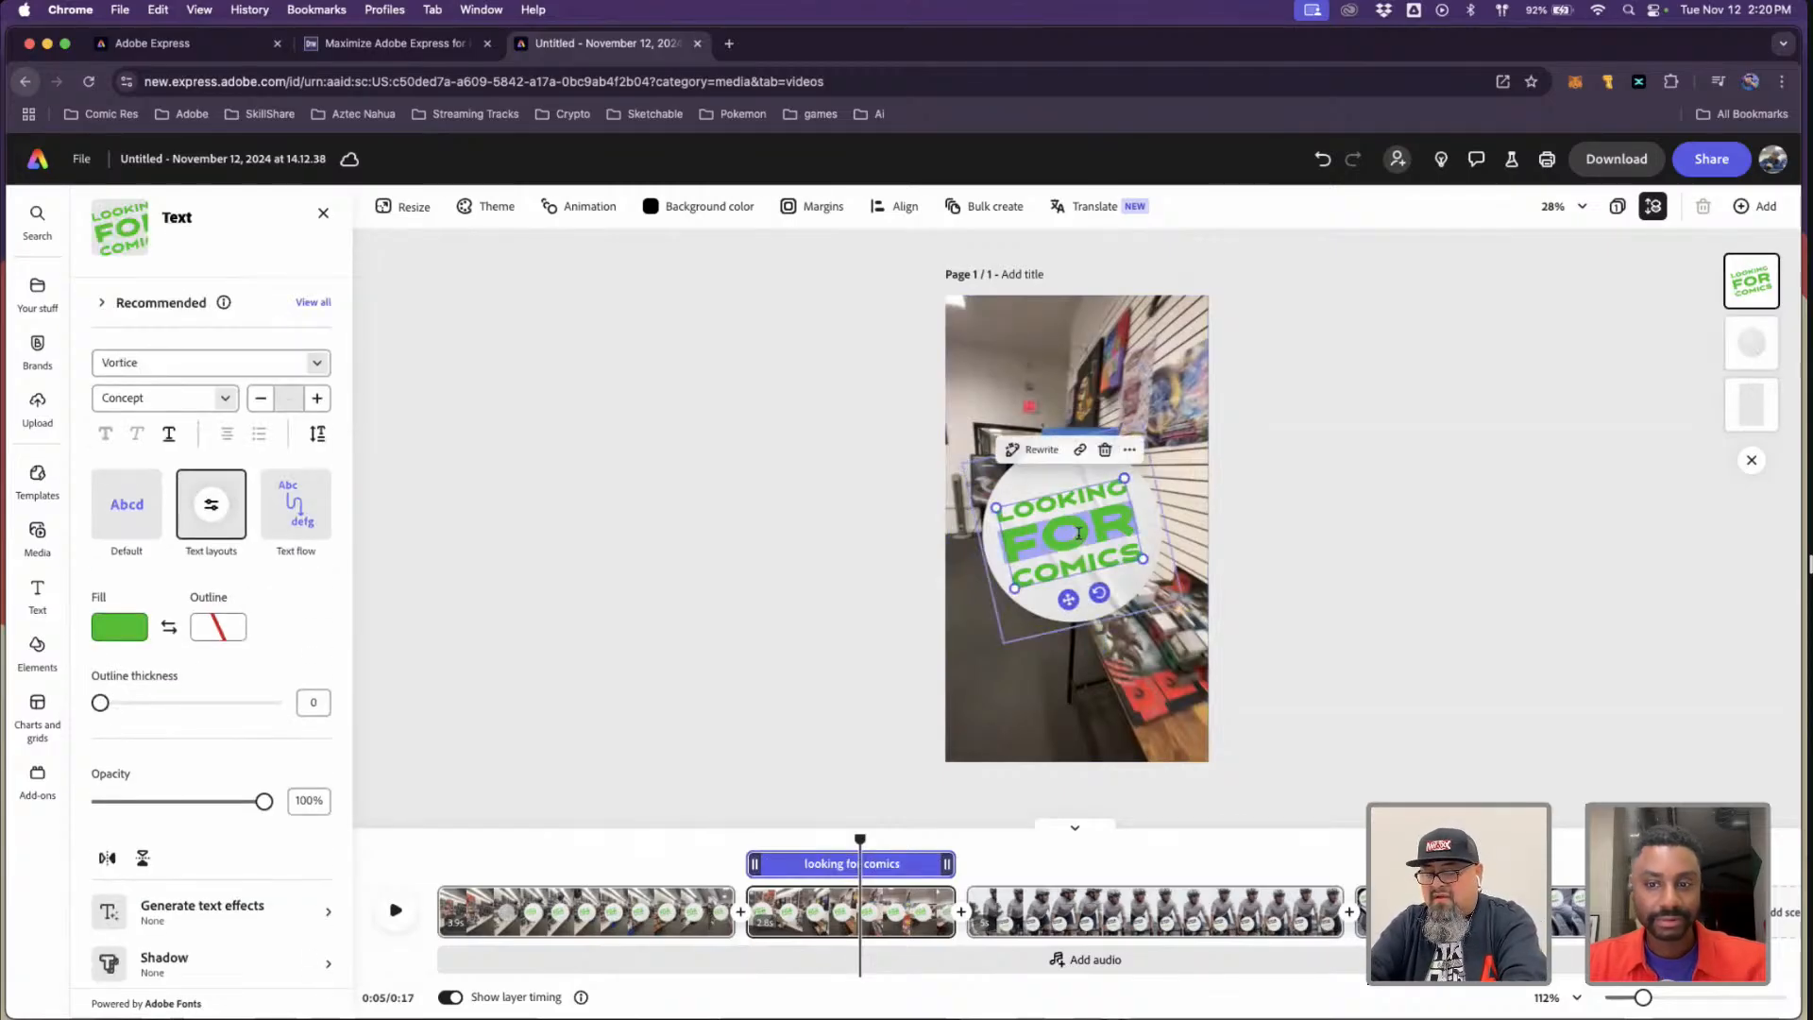
type("but my de")
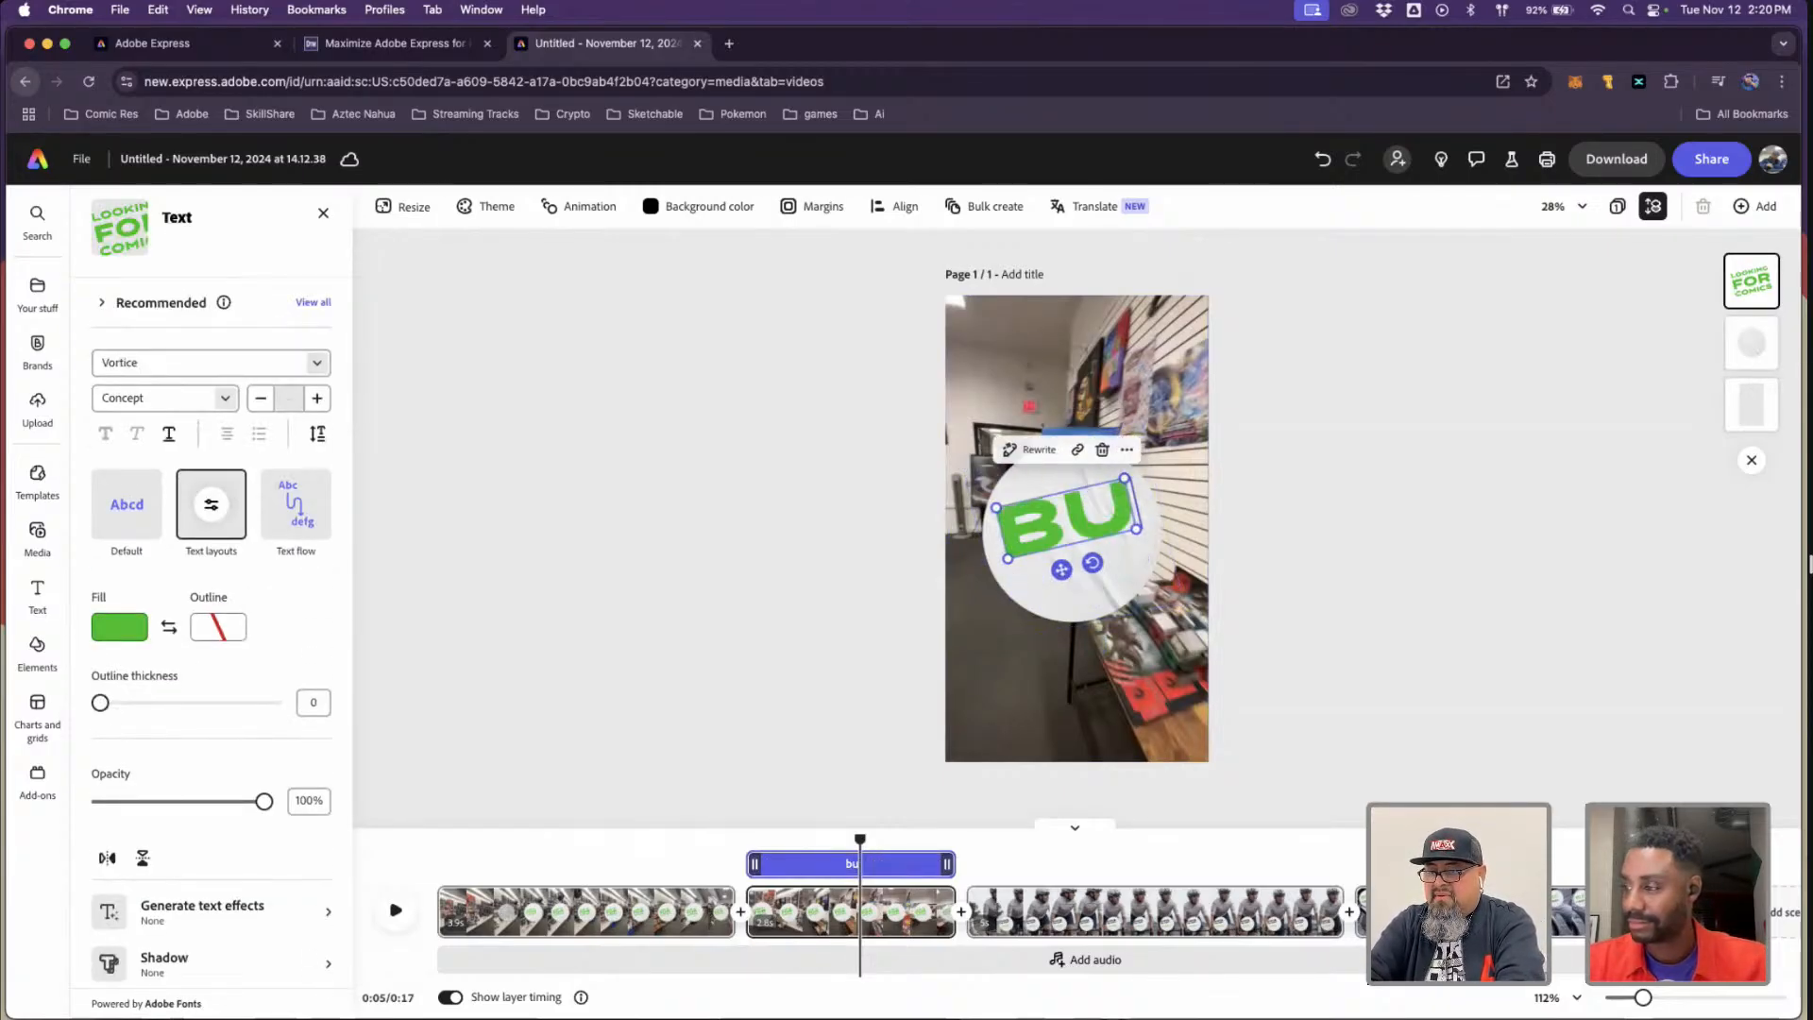
type("sk")
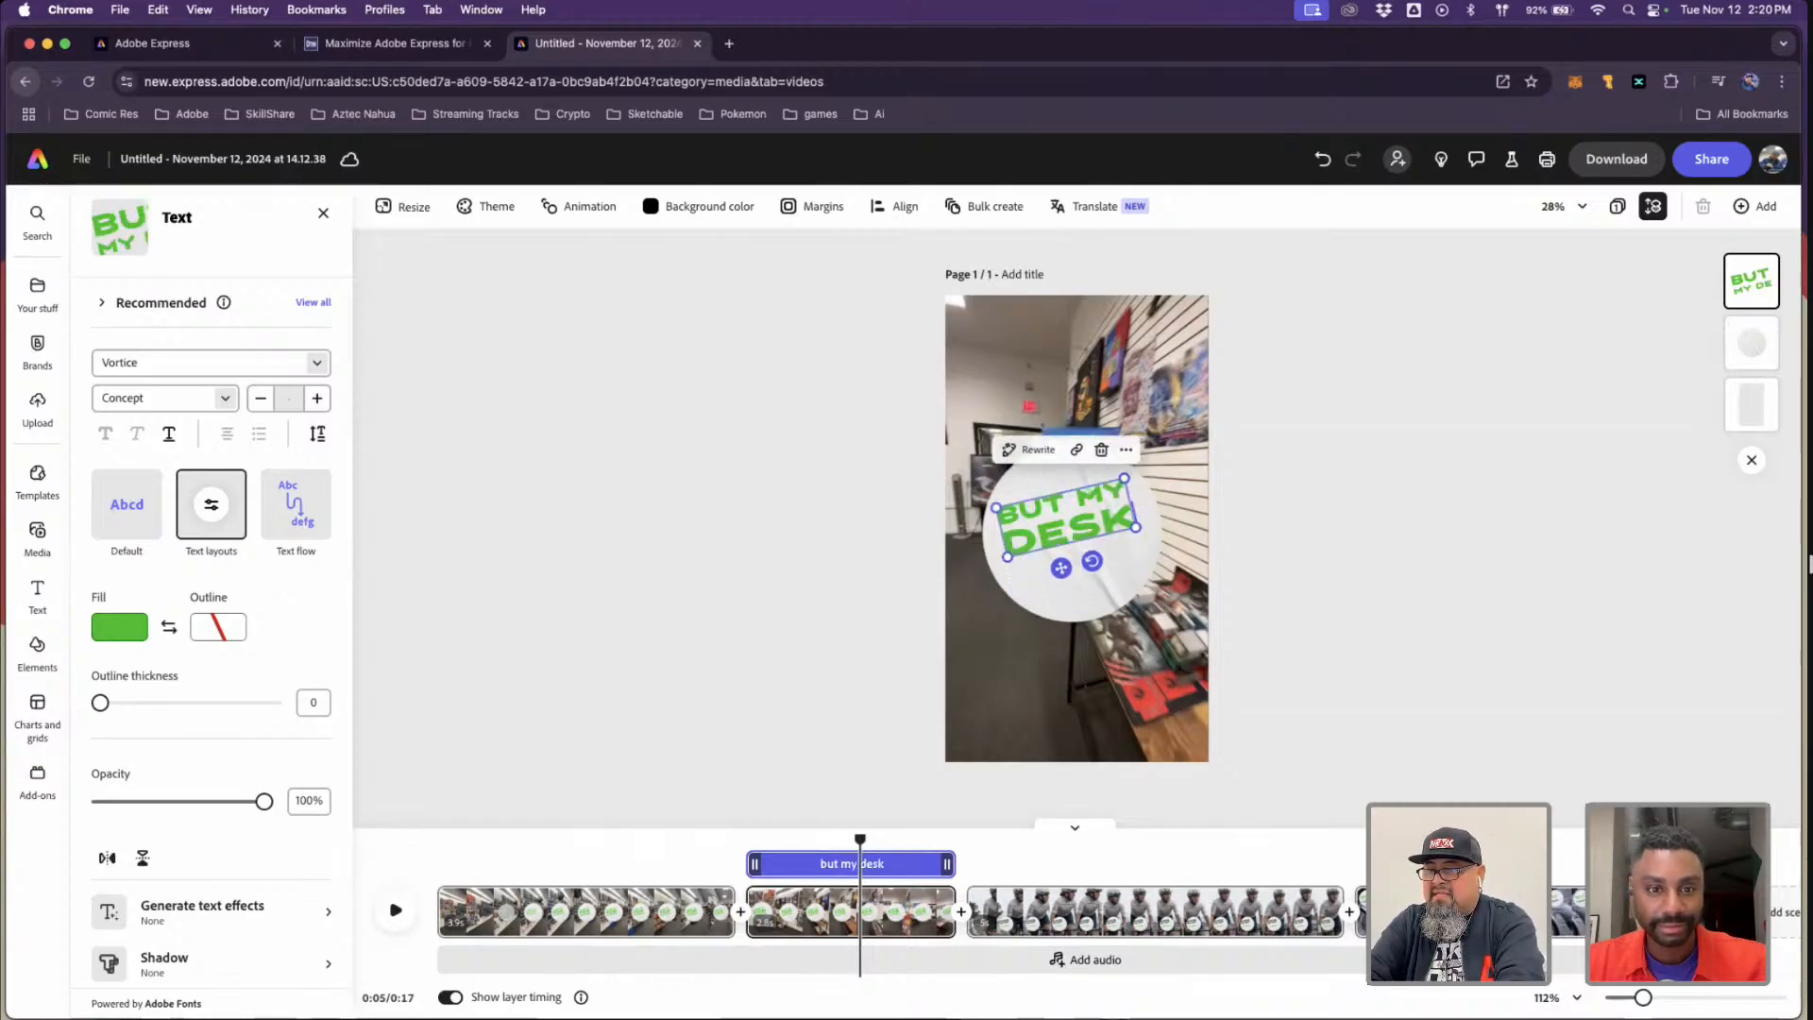
key("BackSpace")
key("BackSpace")
key("BackSpace")
key("BackSpace")
key("BackSpace")
key("BackSpace")
key("BackSpace")
key("BackSpace")
key("BackSpace")
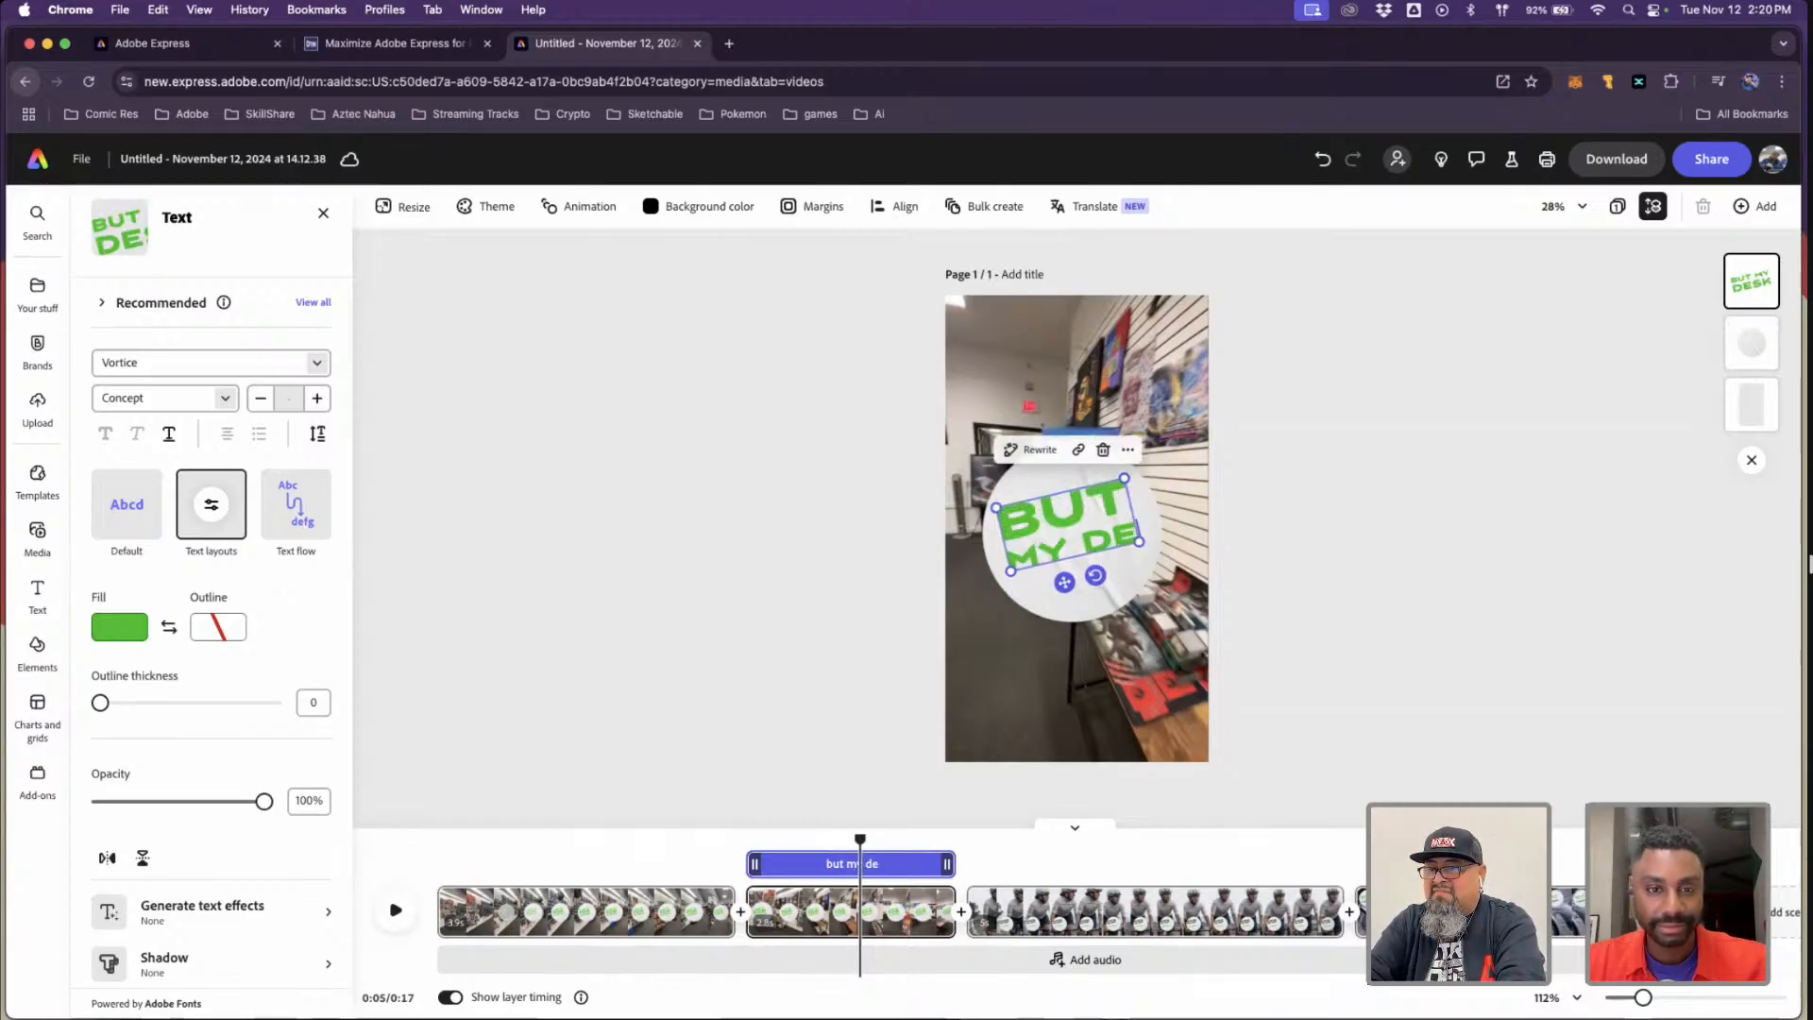
key("BackSpace")
key("BackSpace")
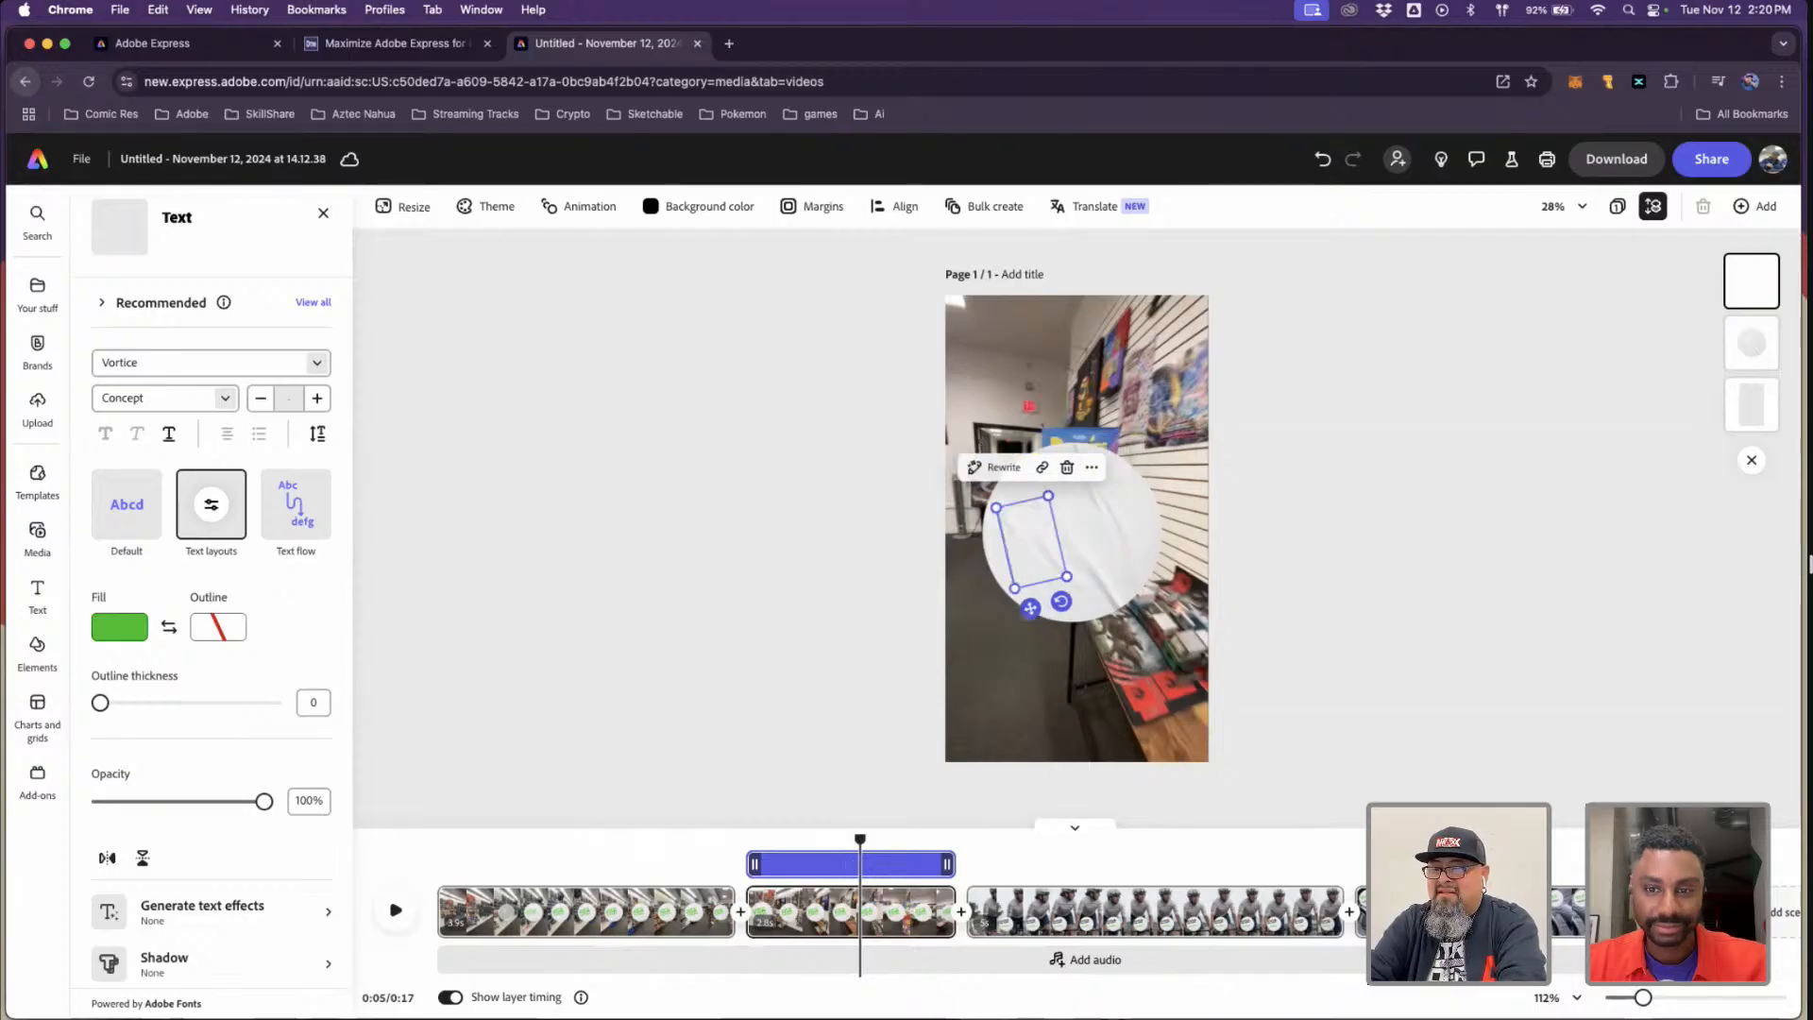
- Try "i have an office" as the second scene's badge text and erase it
type("i have an")
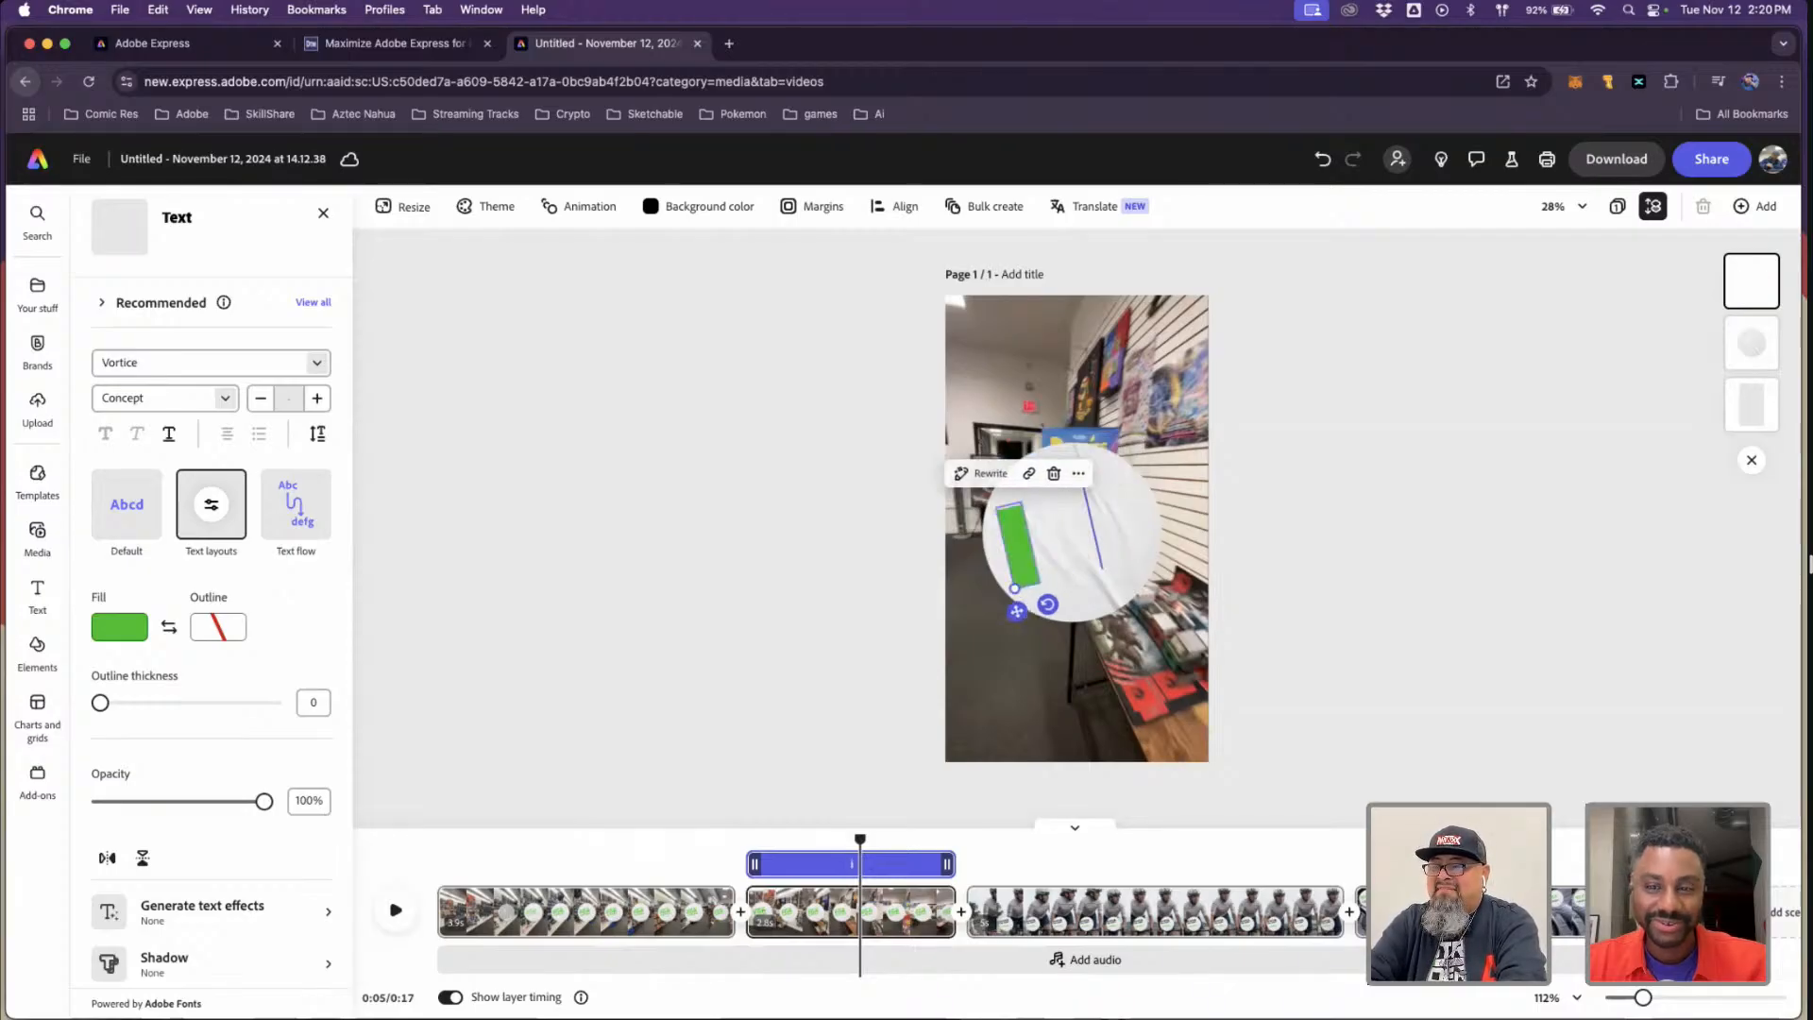
type(" office")
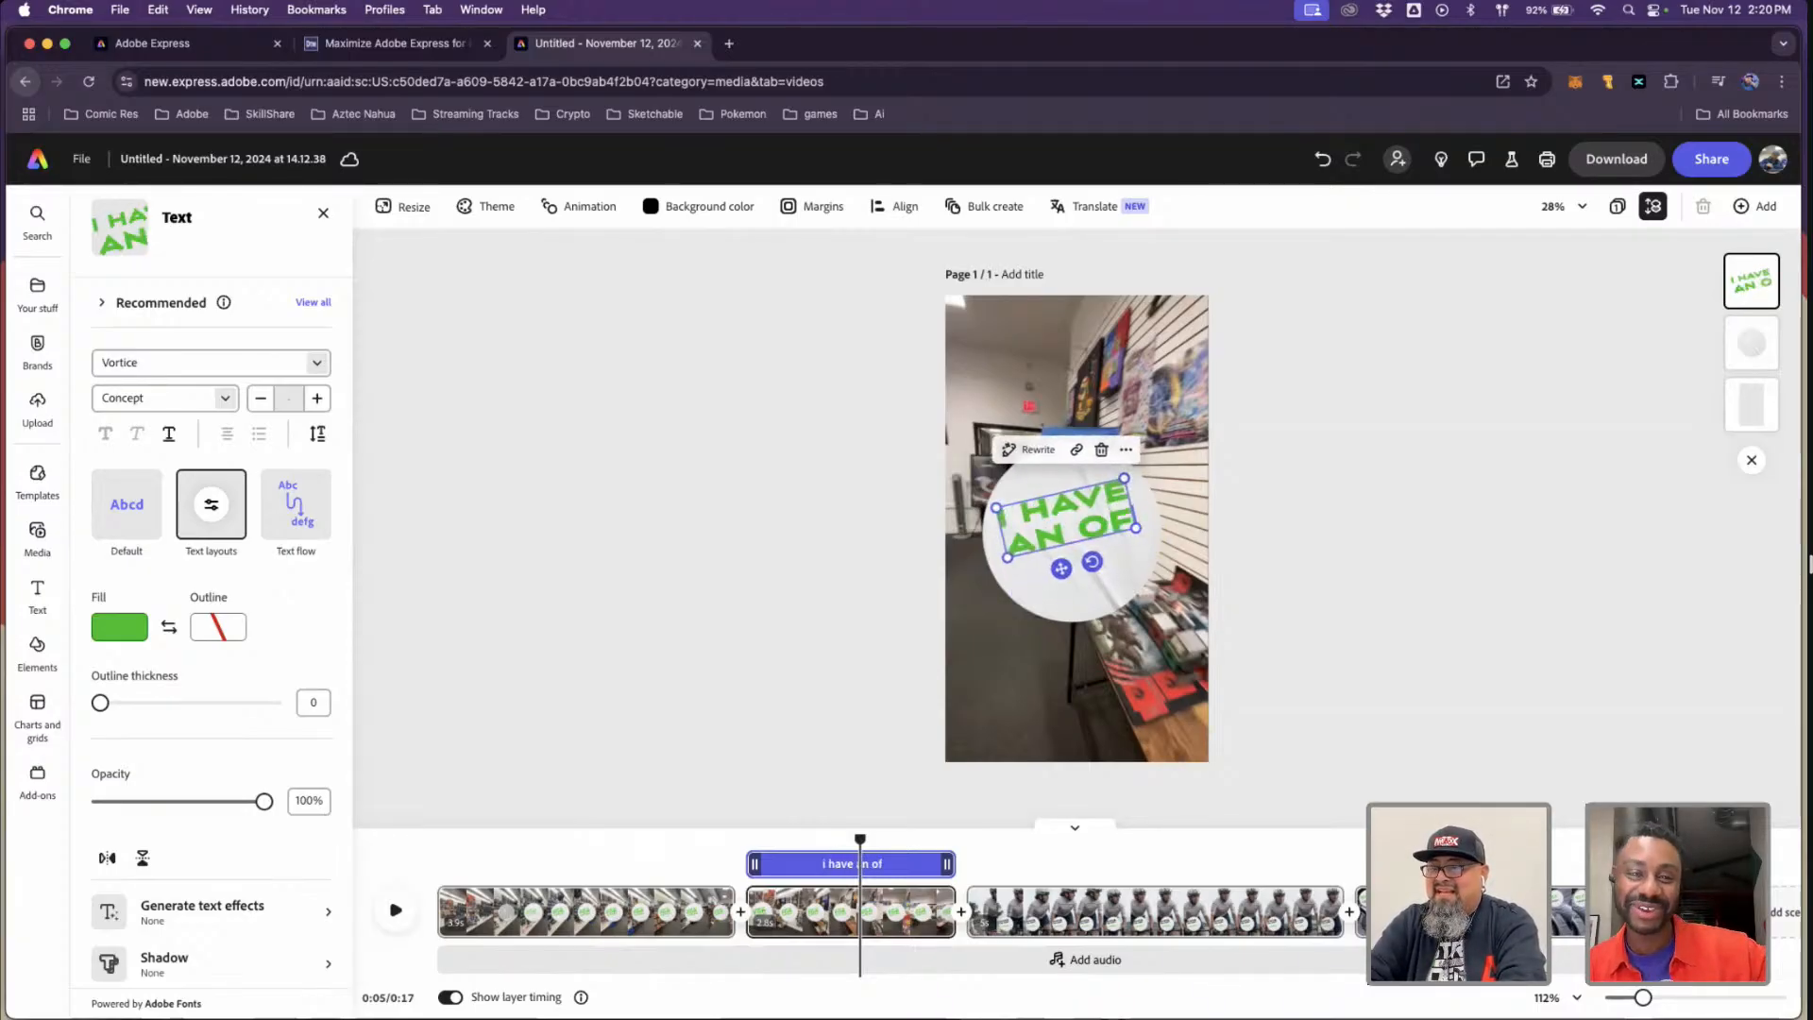
key("BackSpace")
key("BackSpace")
key("BackSpace")
key("BackSpace")
key("BackSpace")
key("BackSpace")
key("BackSpace")
key("BackSpace")
key("BackSpace")
key("BackSpace")
key("BackSpace")
key("BackSpace")
key("BackSpace")
key("BackSpace")
key("BackSpace")
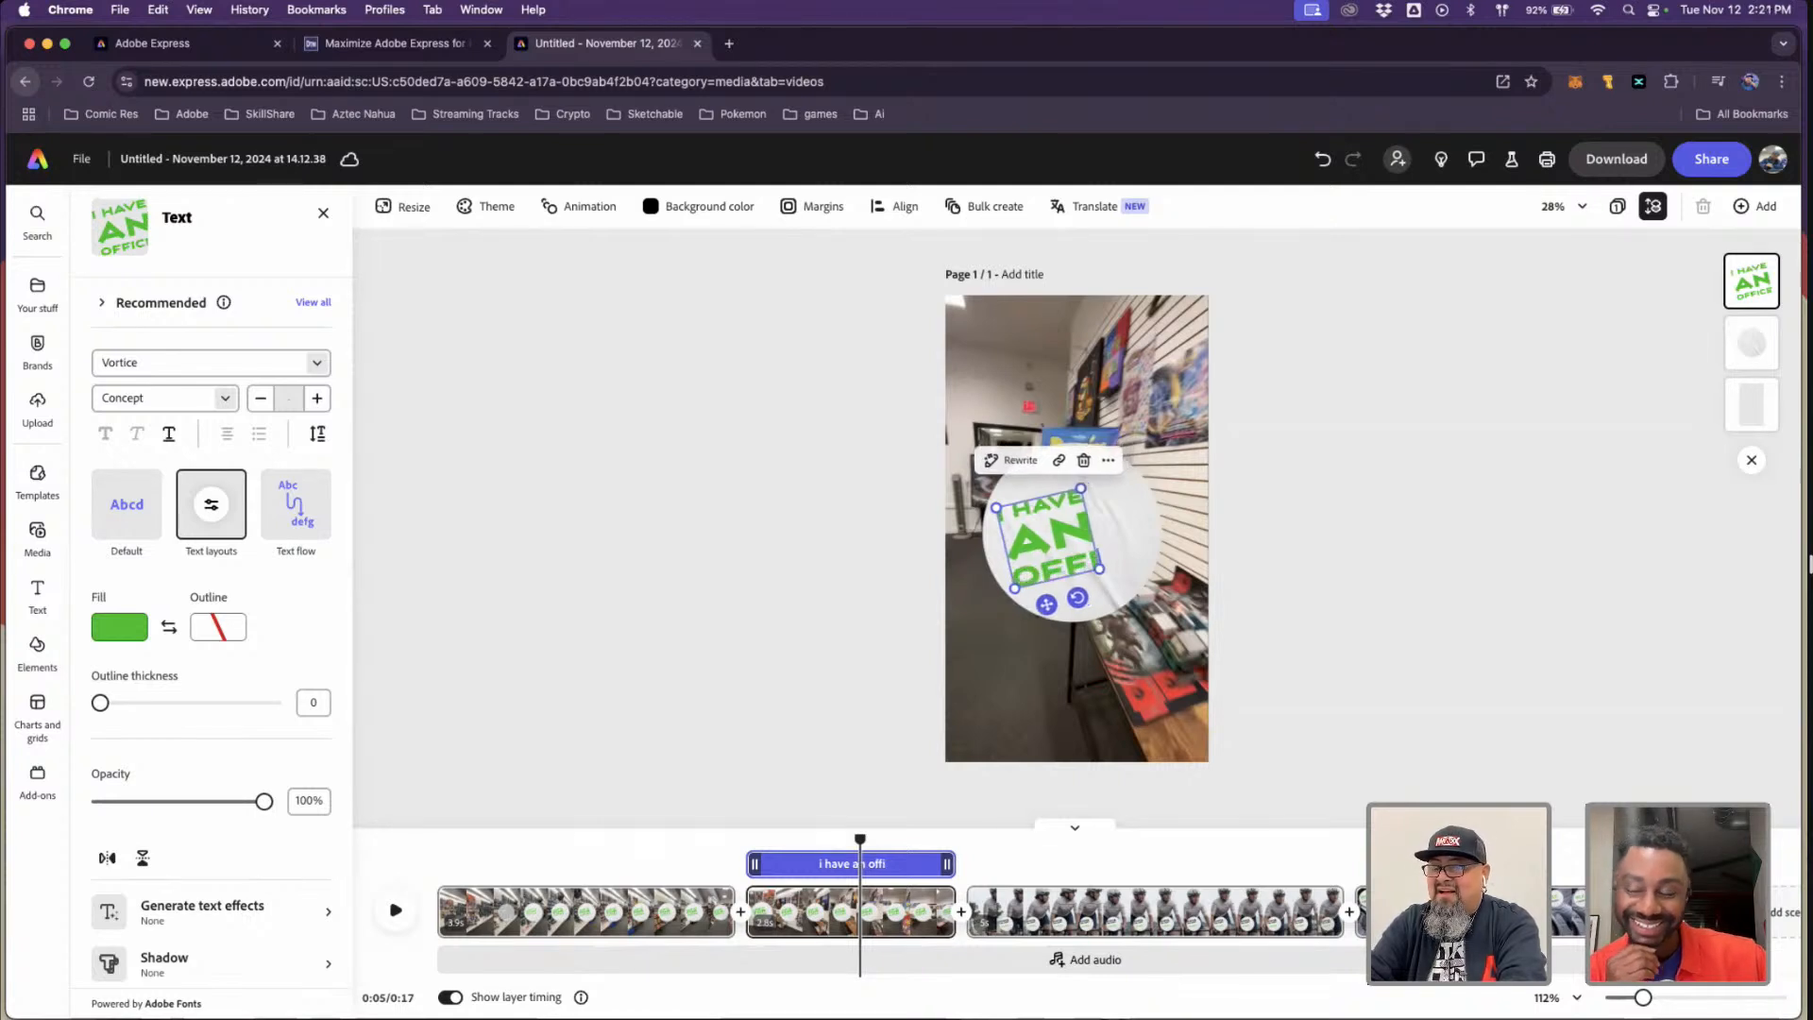
key("BackSpace")
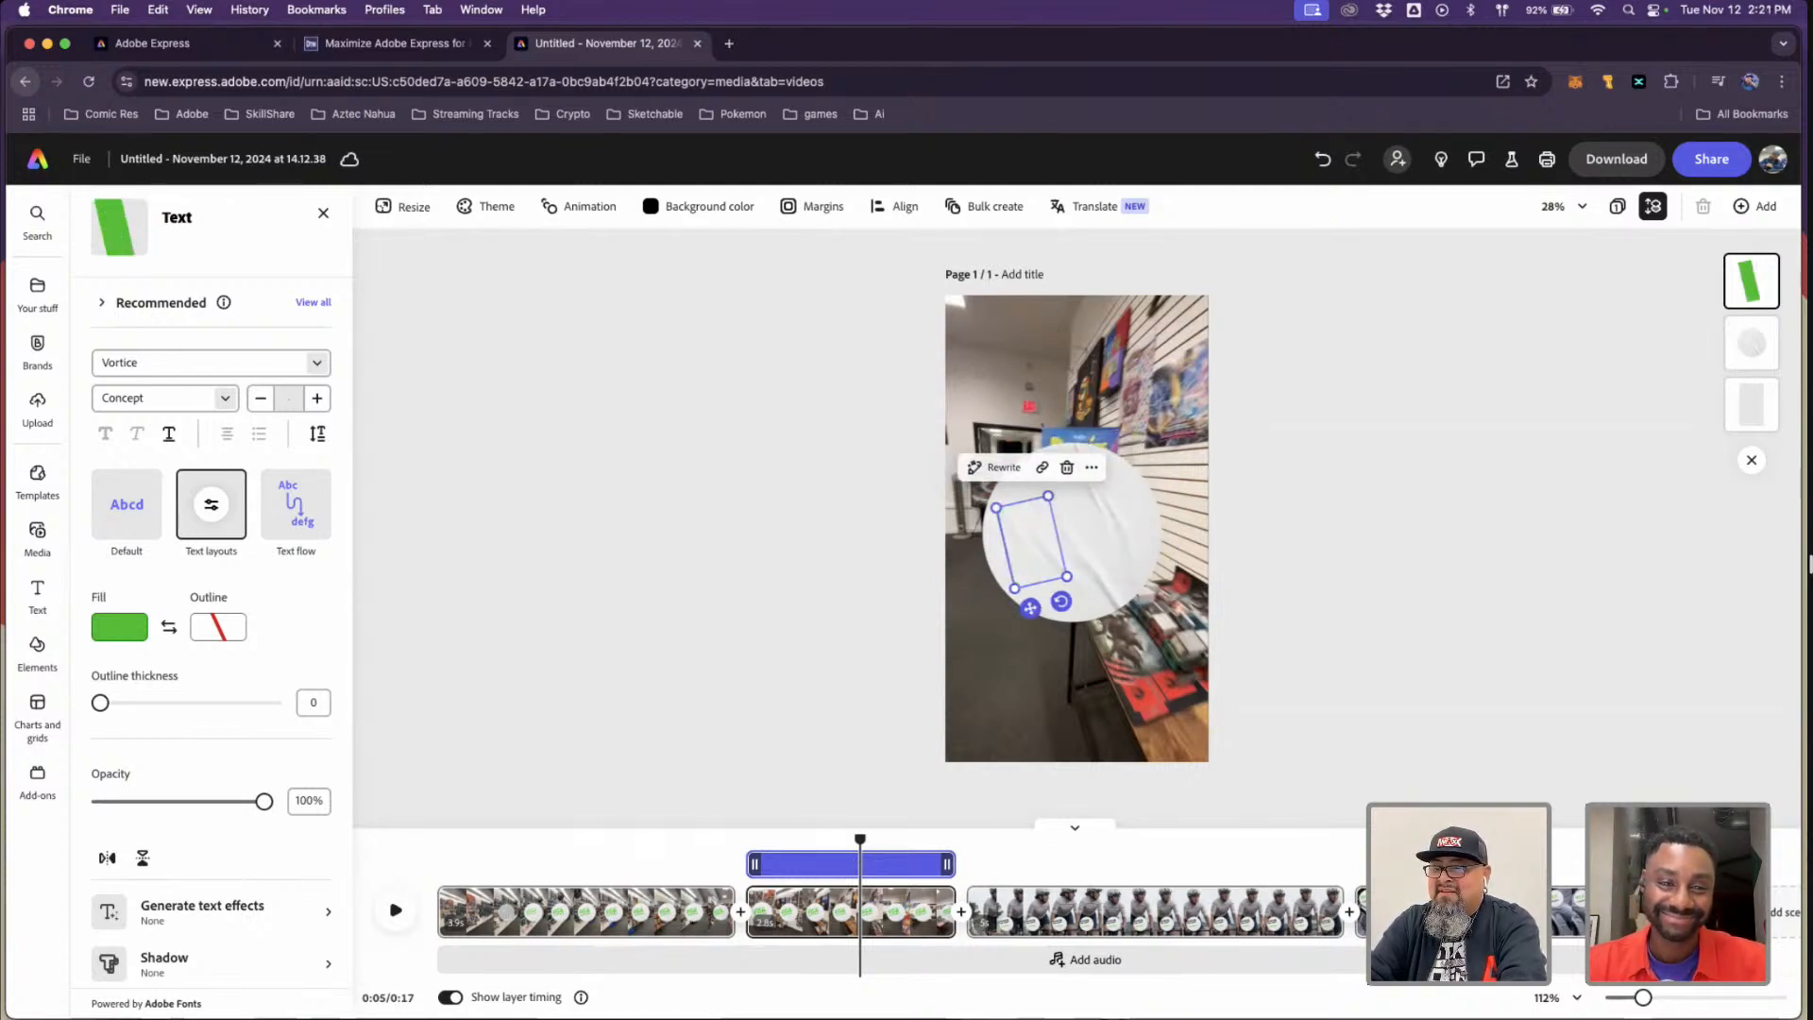
- Set the second scene's badge text to "let's make a reel", enlarge it slightly and centre it on the white circle
type("let's maek")
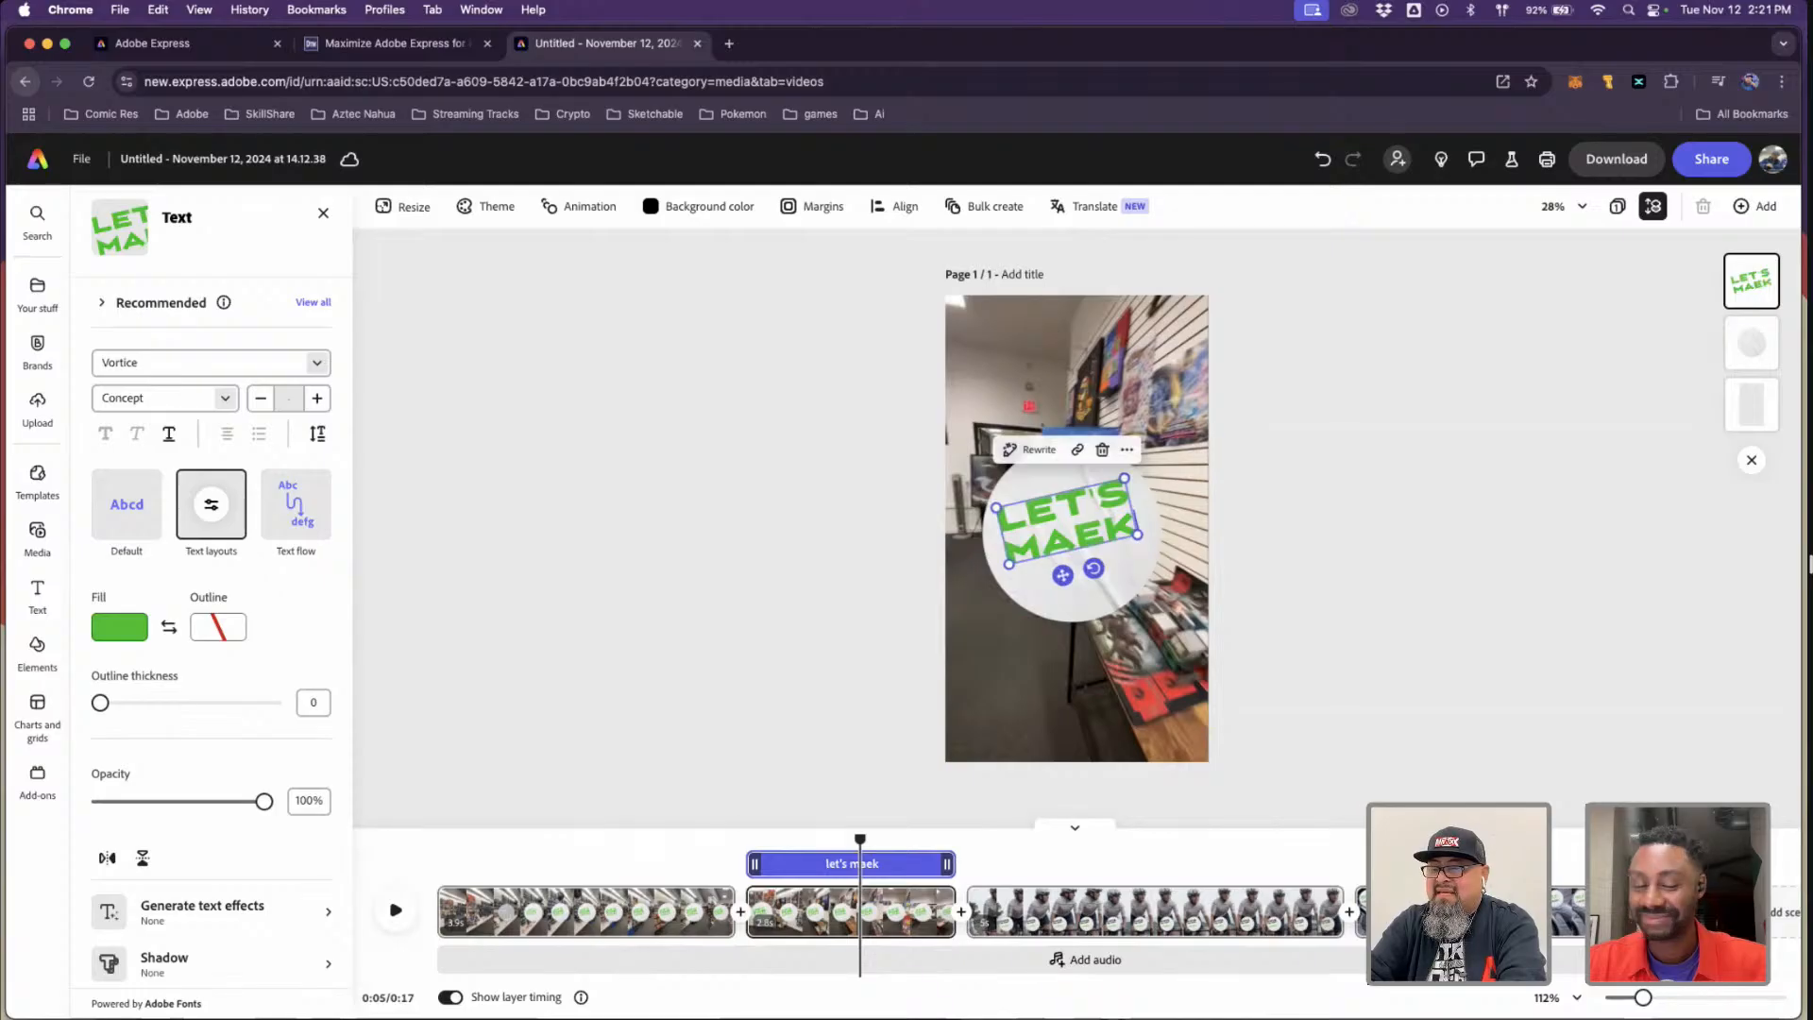
key("BackSpace")
key("BackSpace")
type("ke a f")
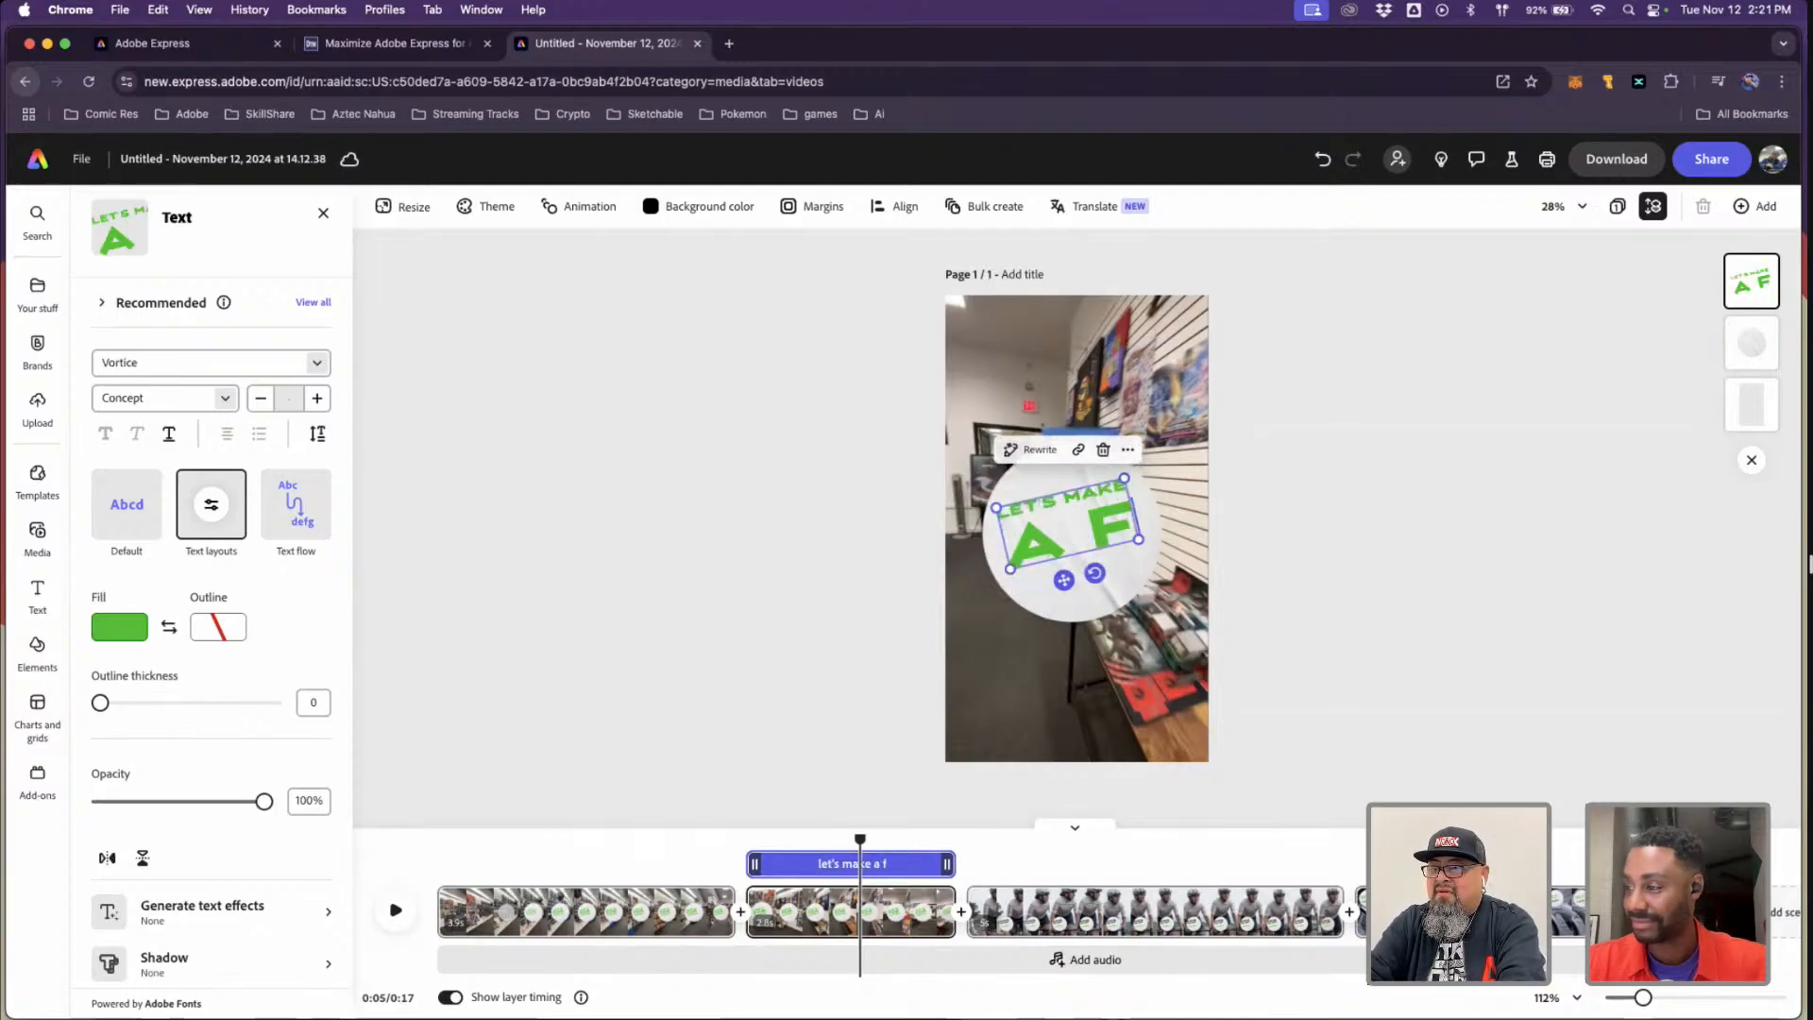
key("BackSpace")
type("reel")
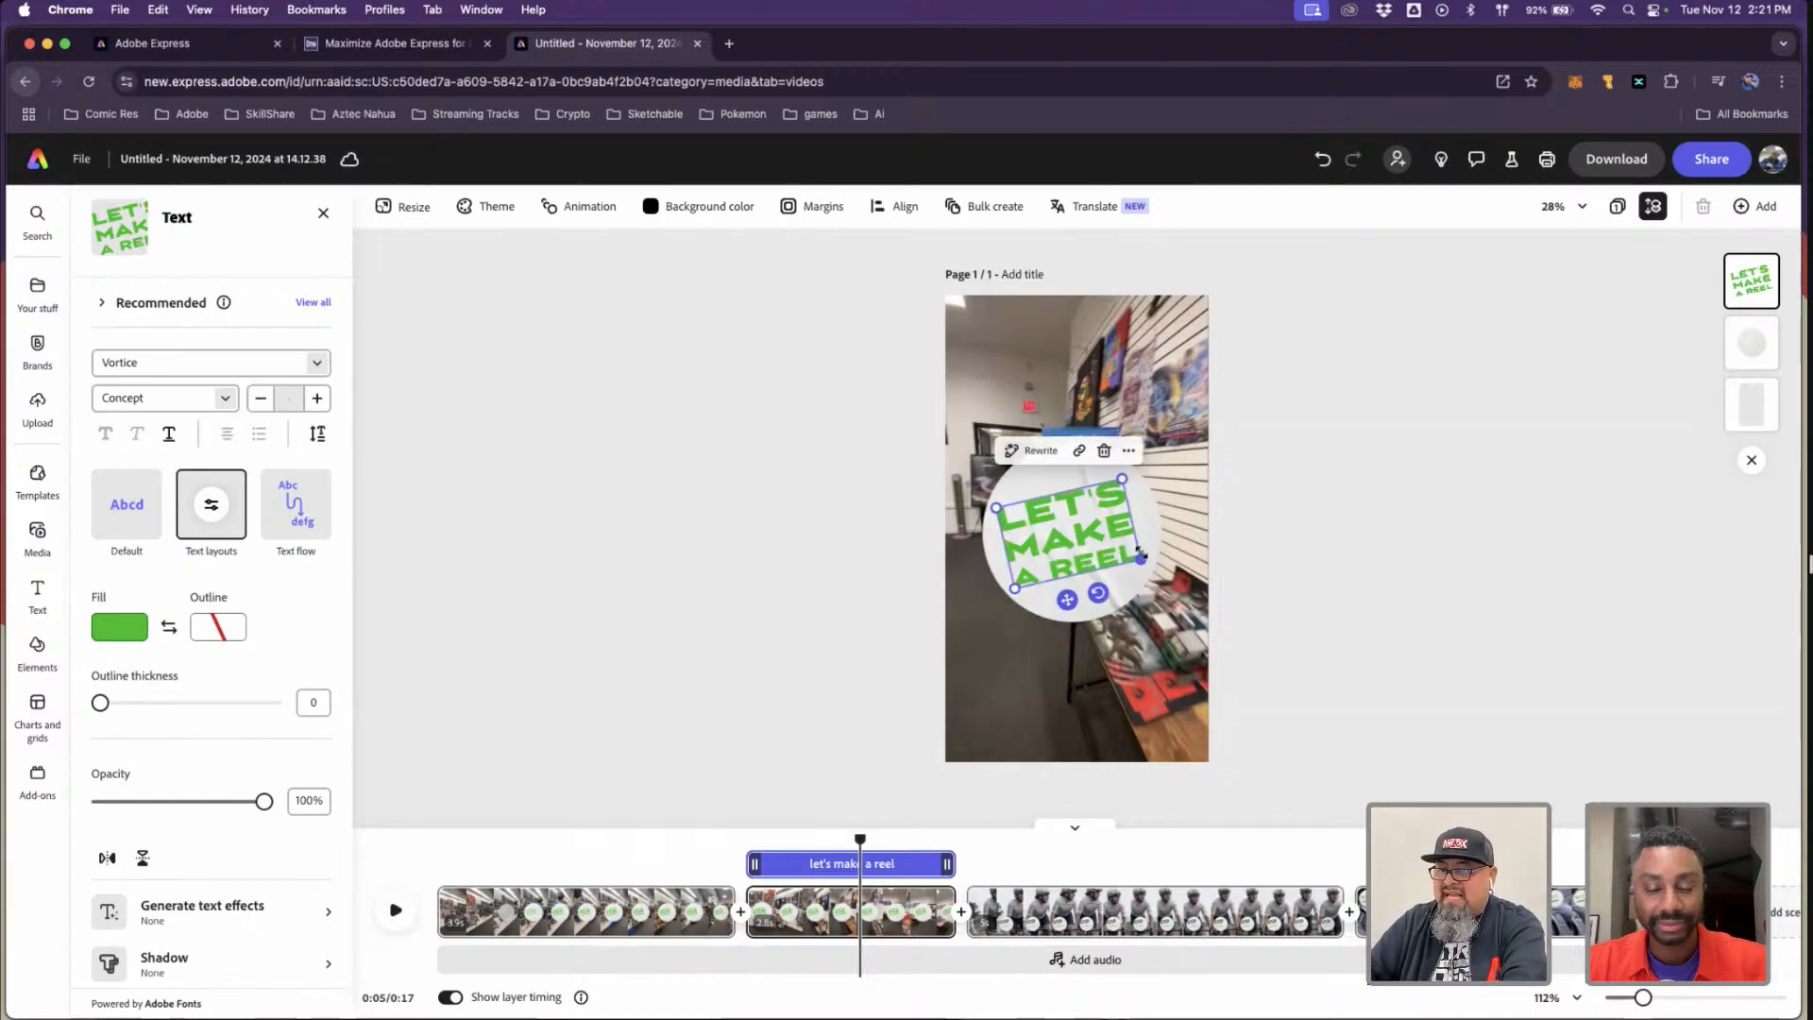
key("Escape")
left_click_drag(1122, 479, 1133, 465)
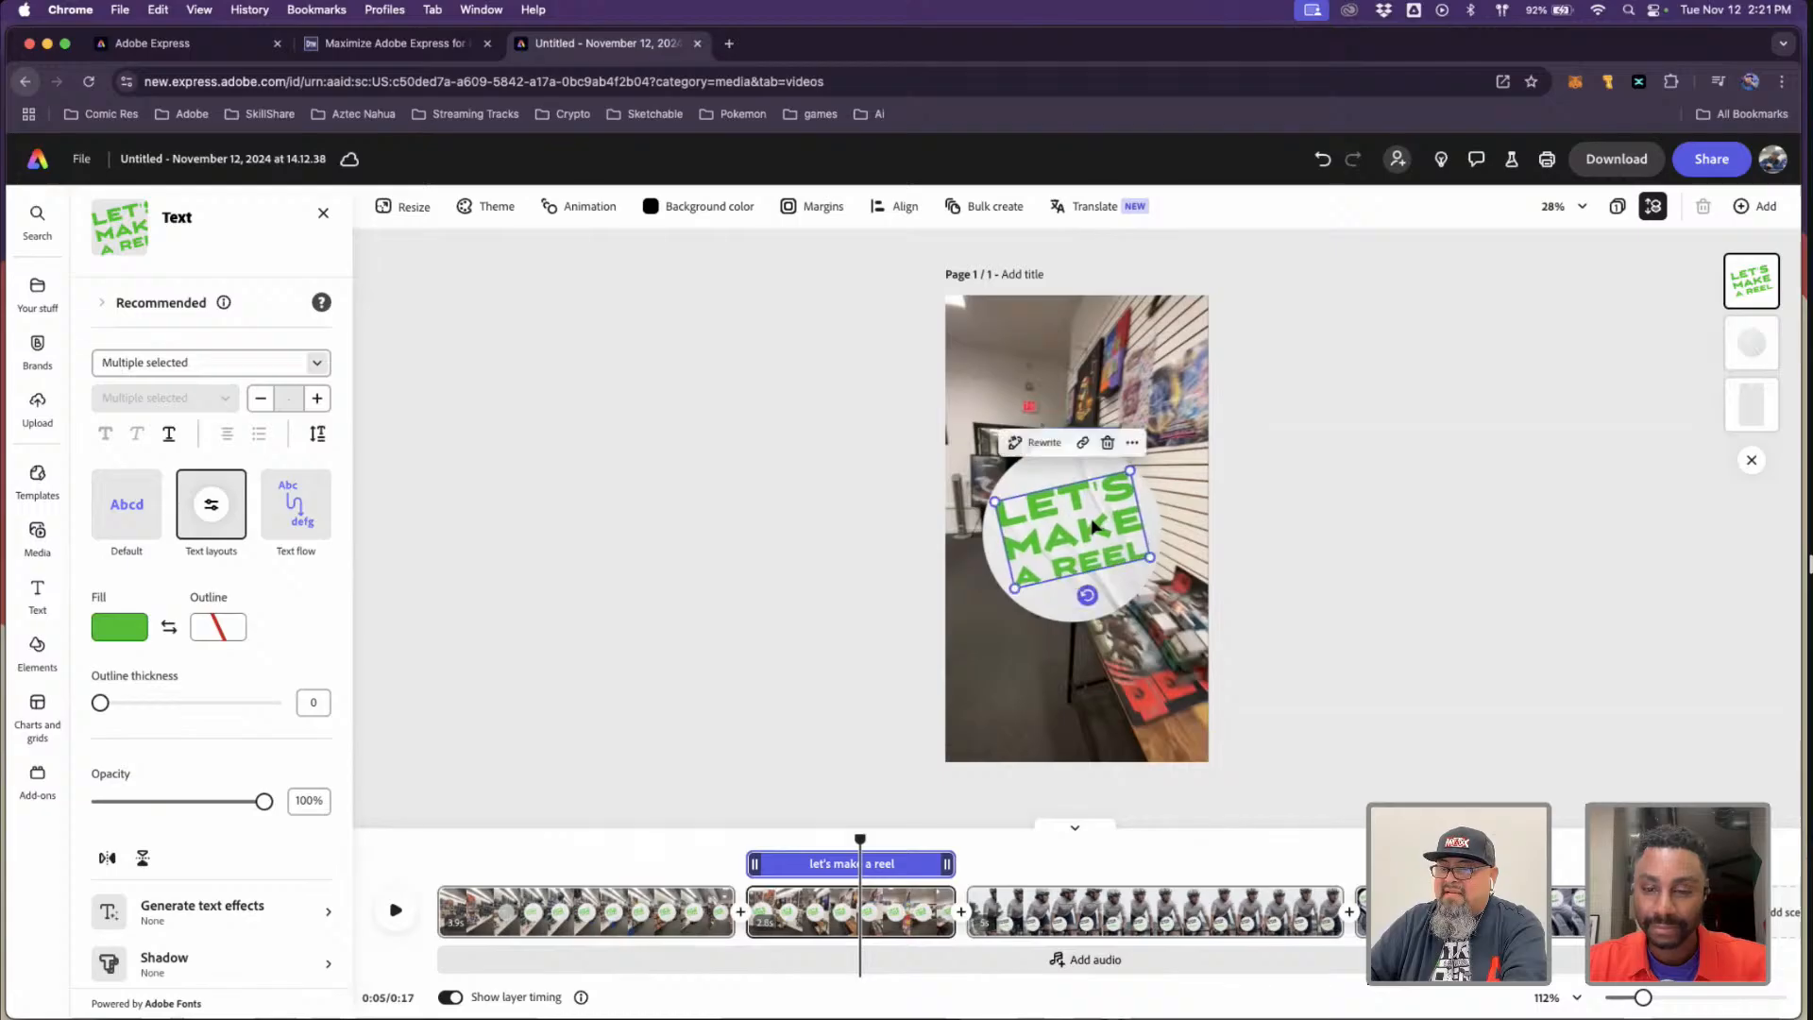
left_click_drag(1091, 526, 1090, 526)
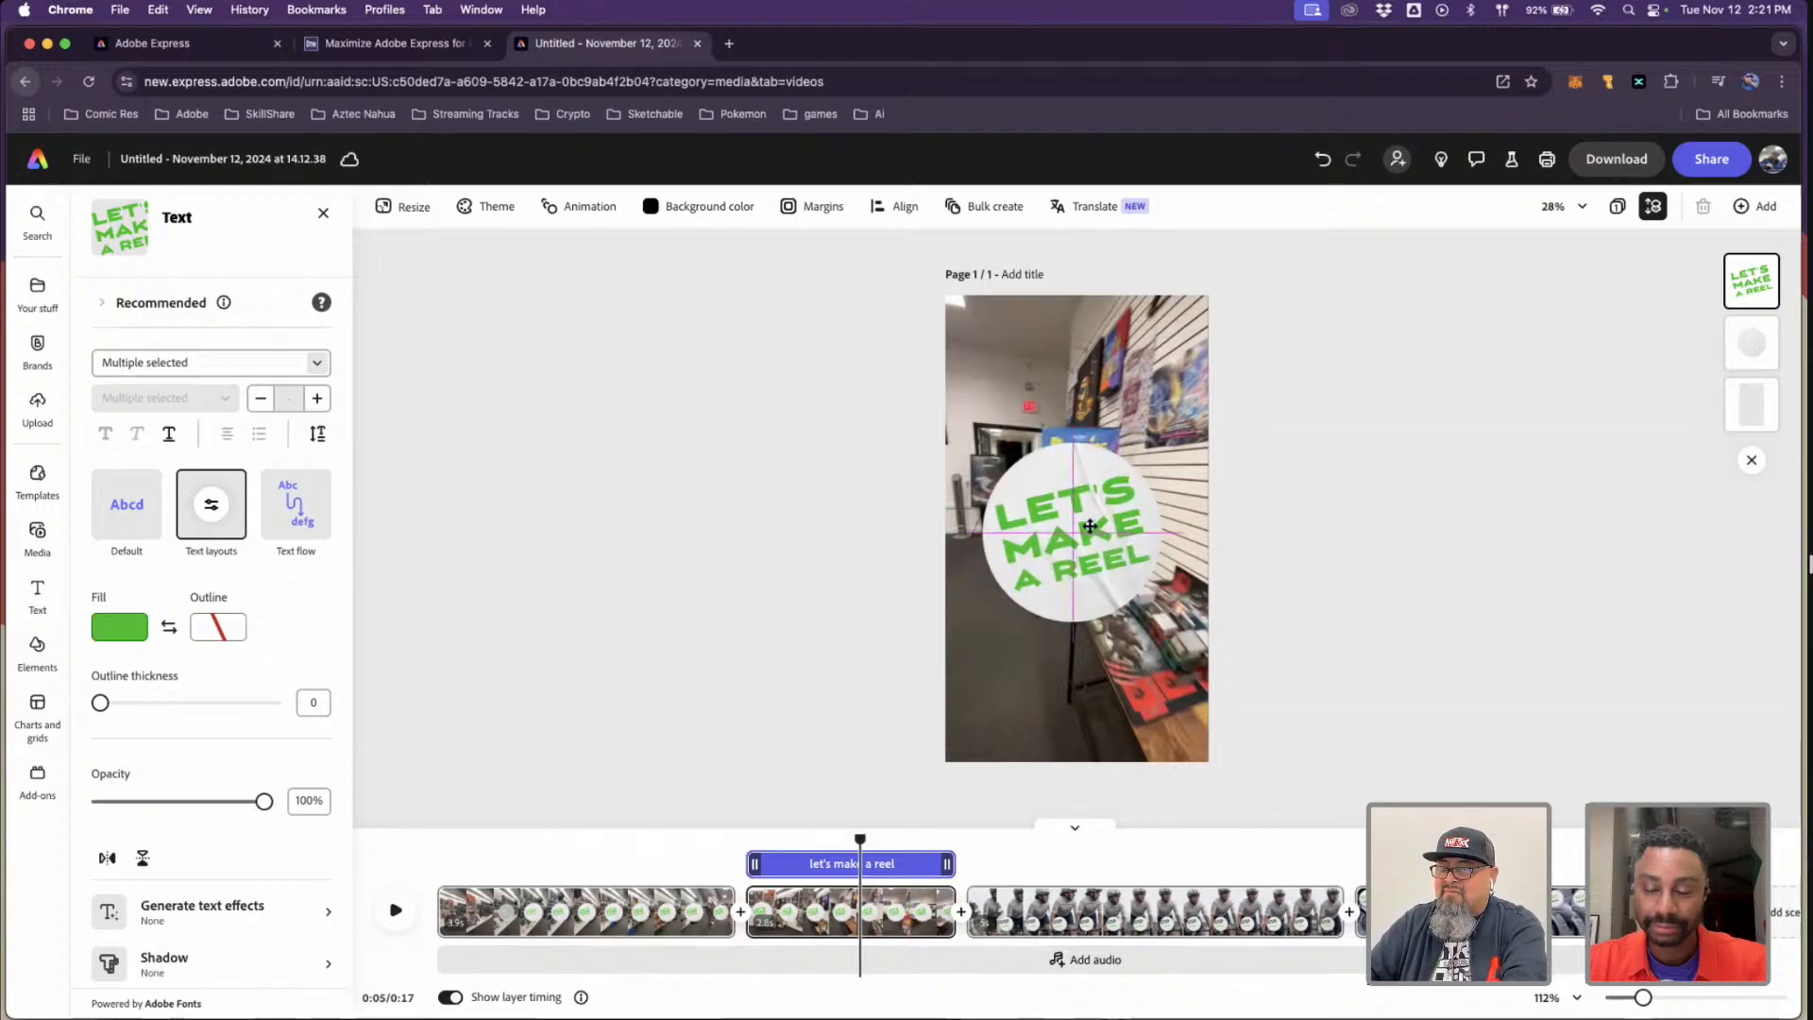
left_click(1344, 589)
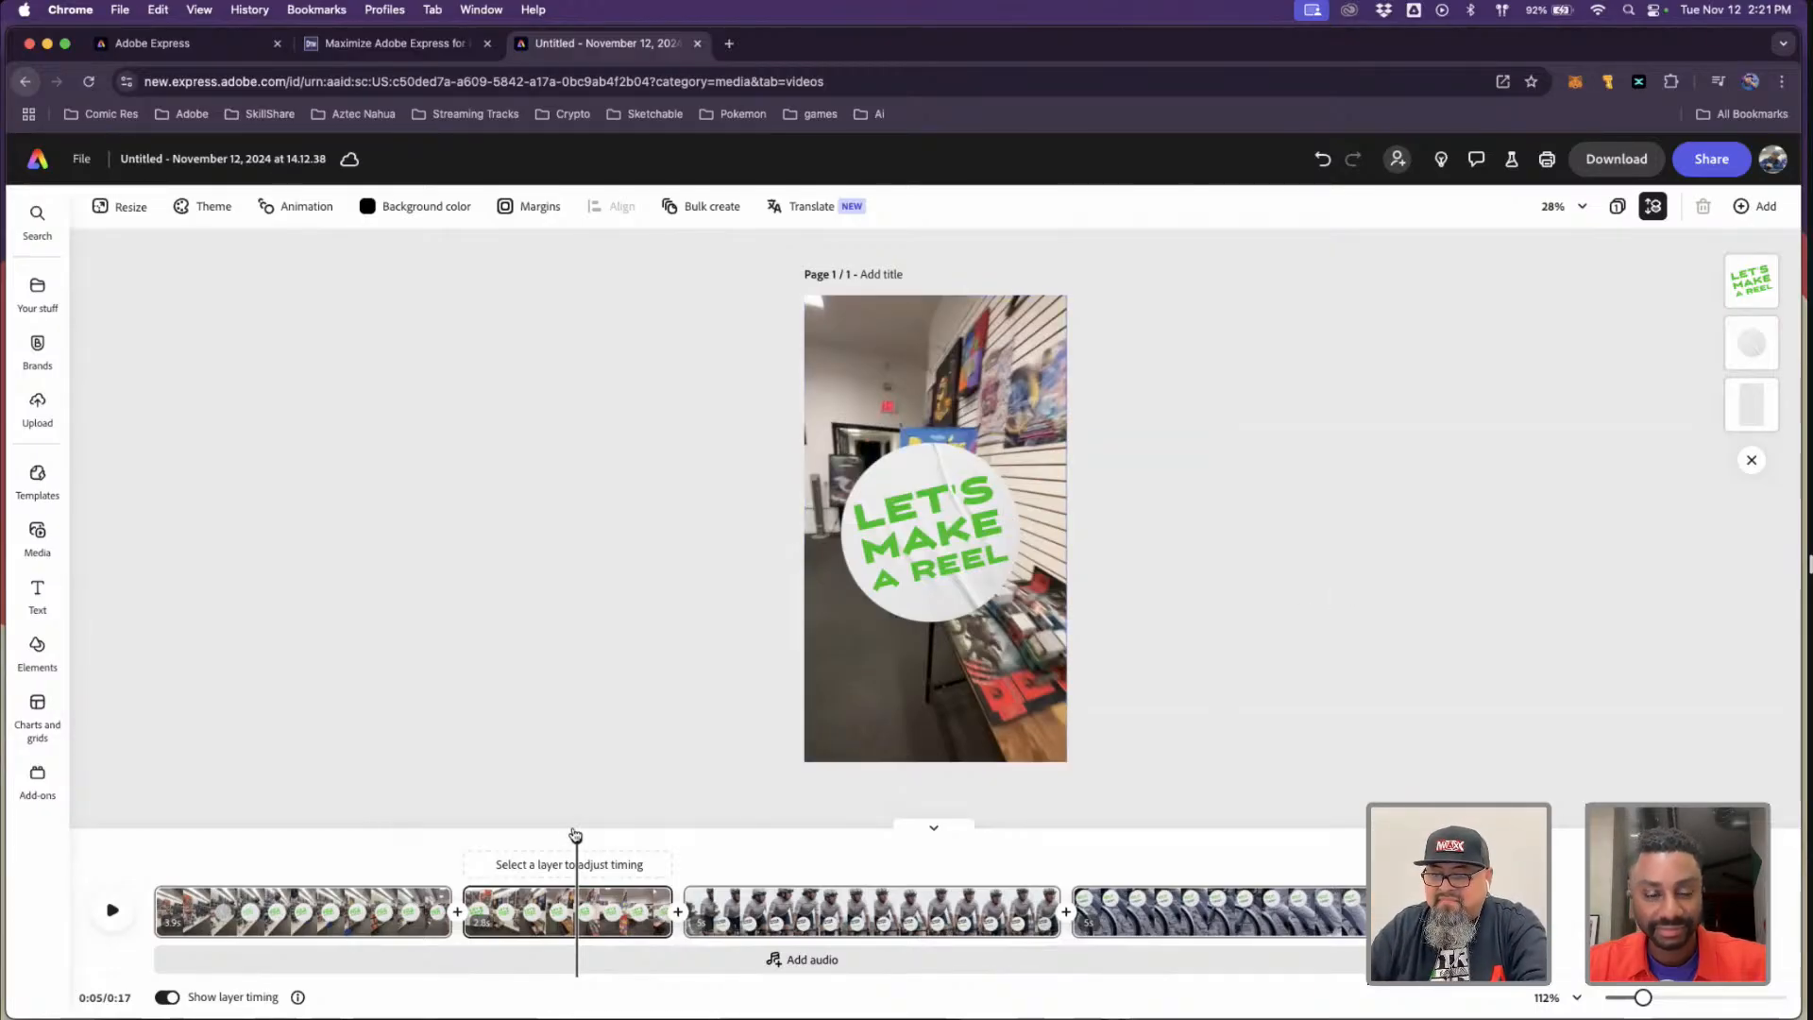
- Play the video from the beginning into the second scene and scrub through that scene to review it
left_click_drag(573, 836, 139, 839)
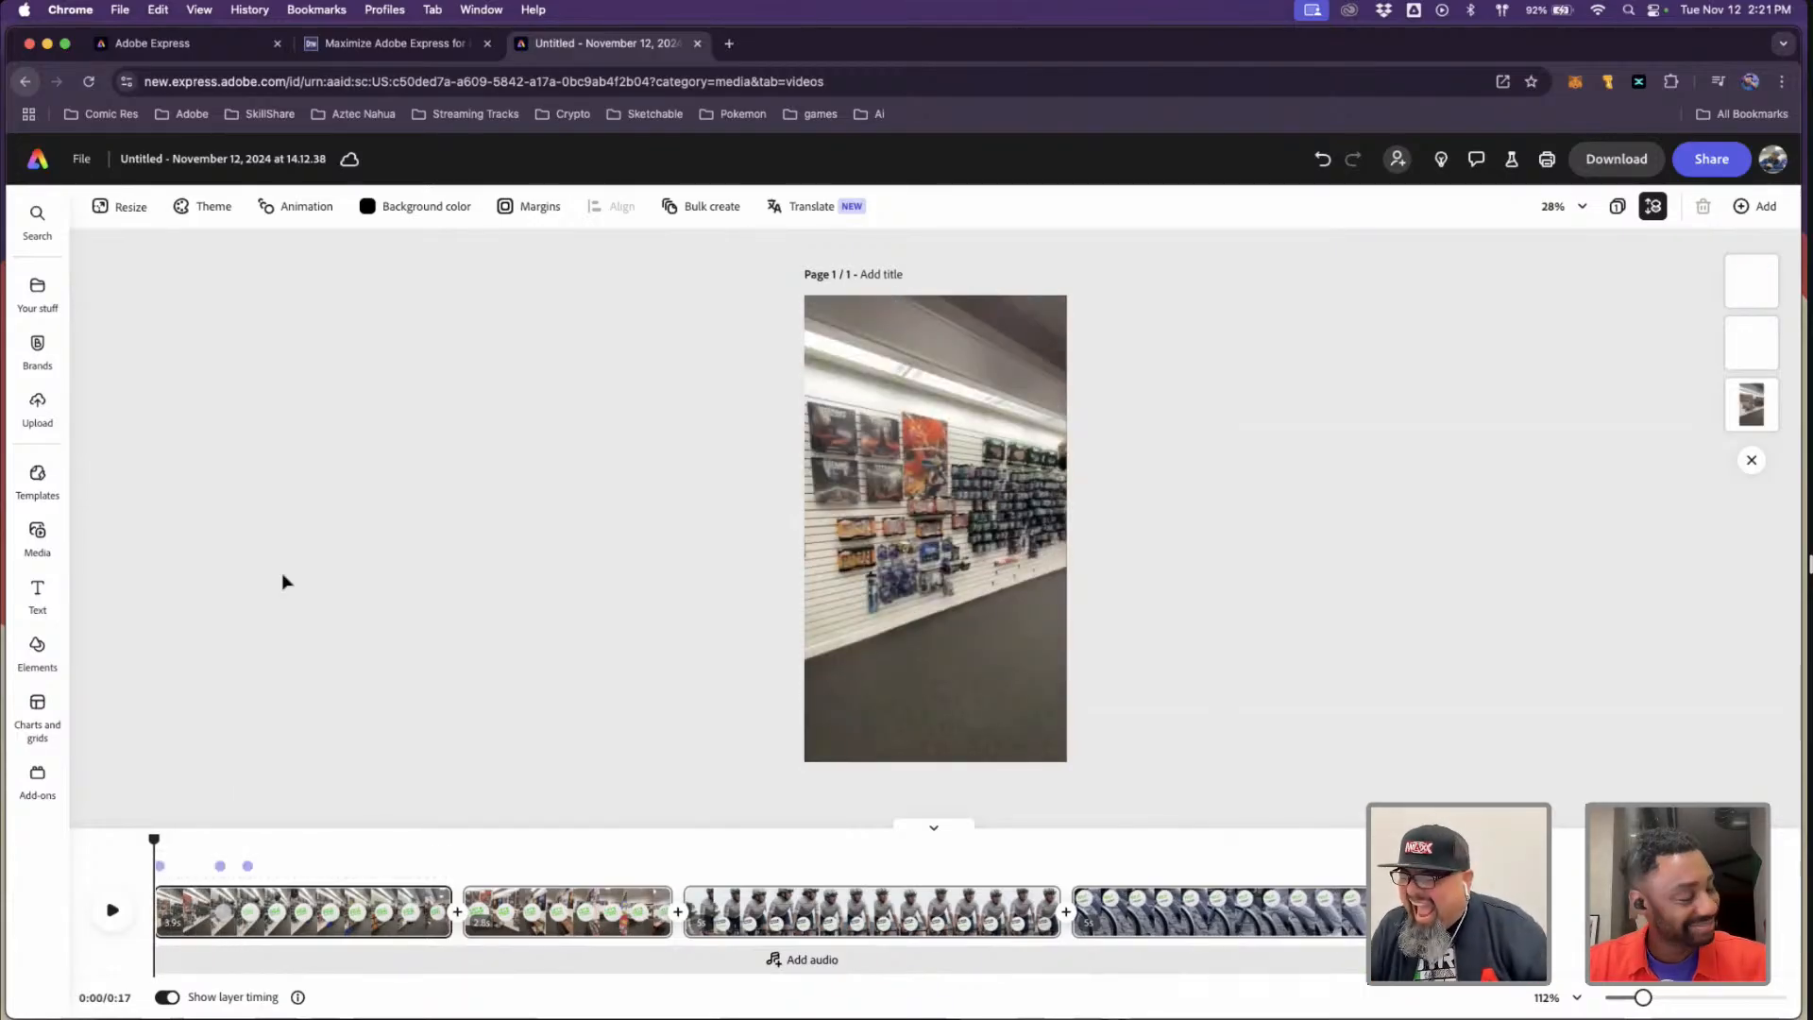
key("space")
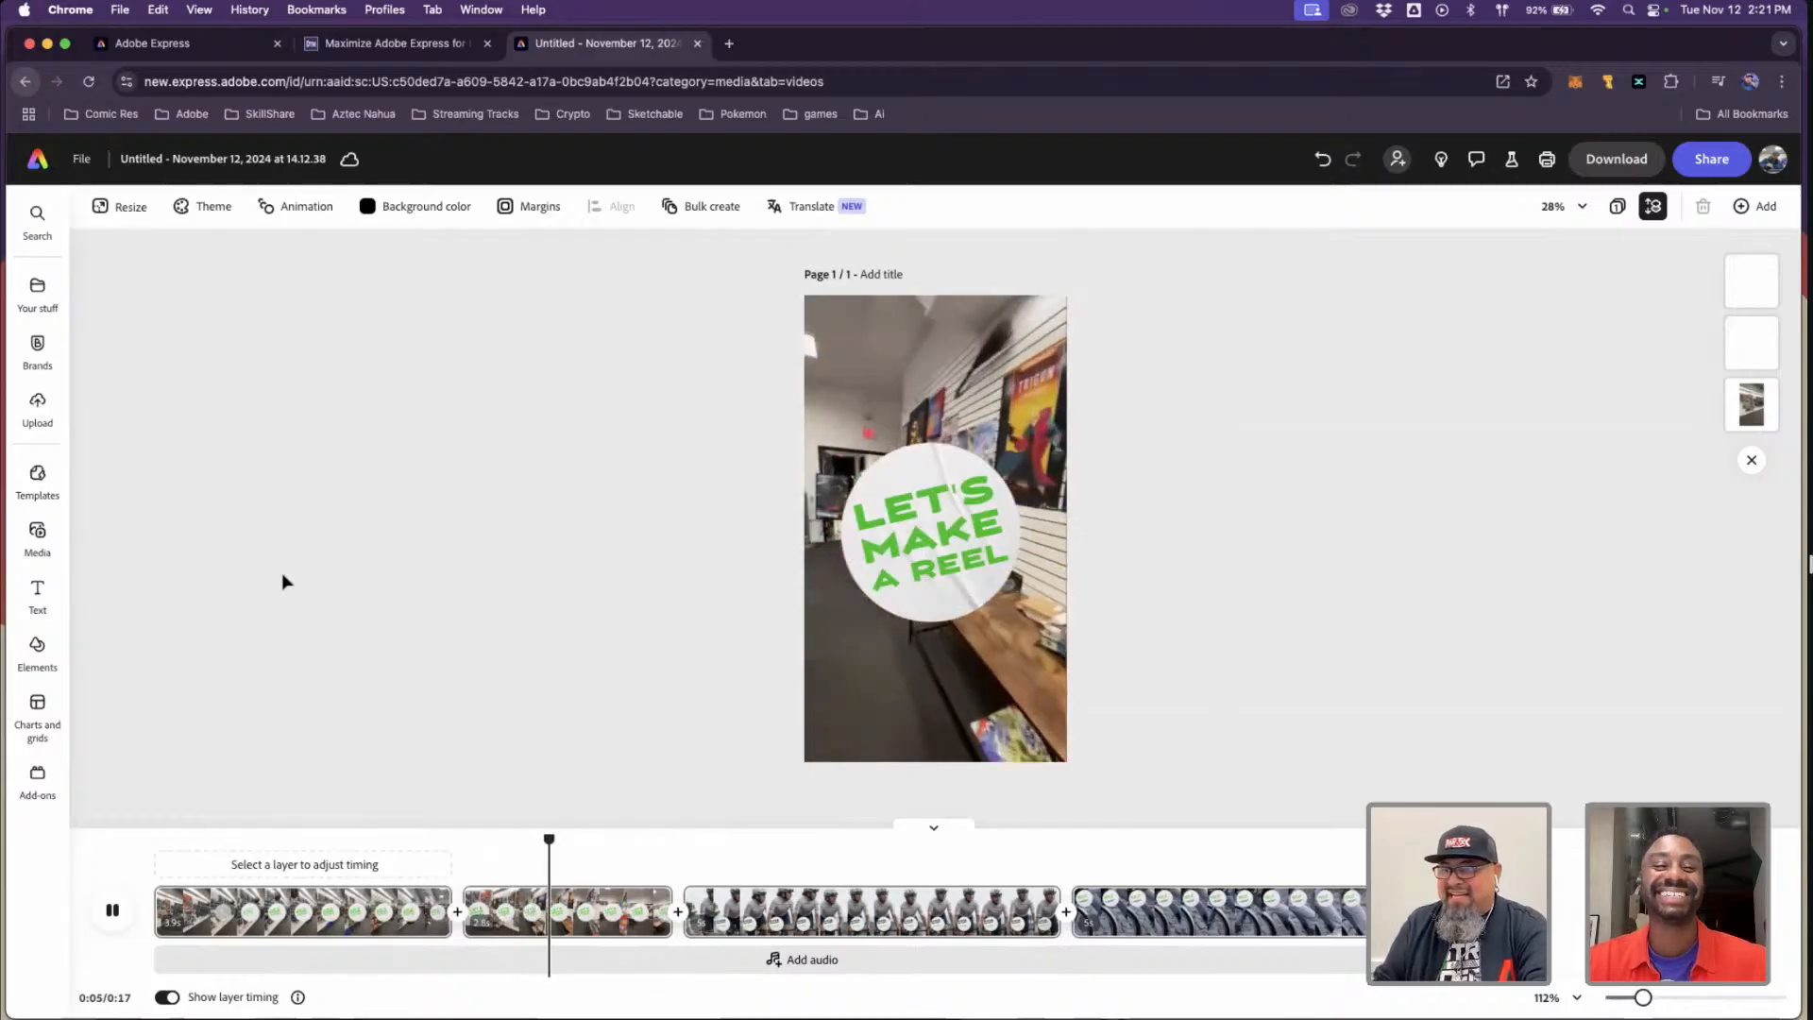
key("space")
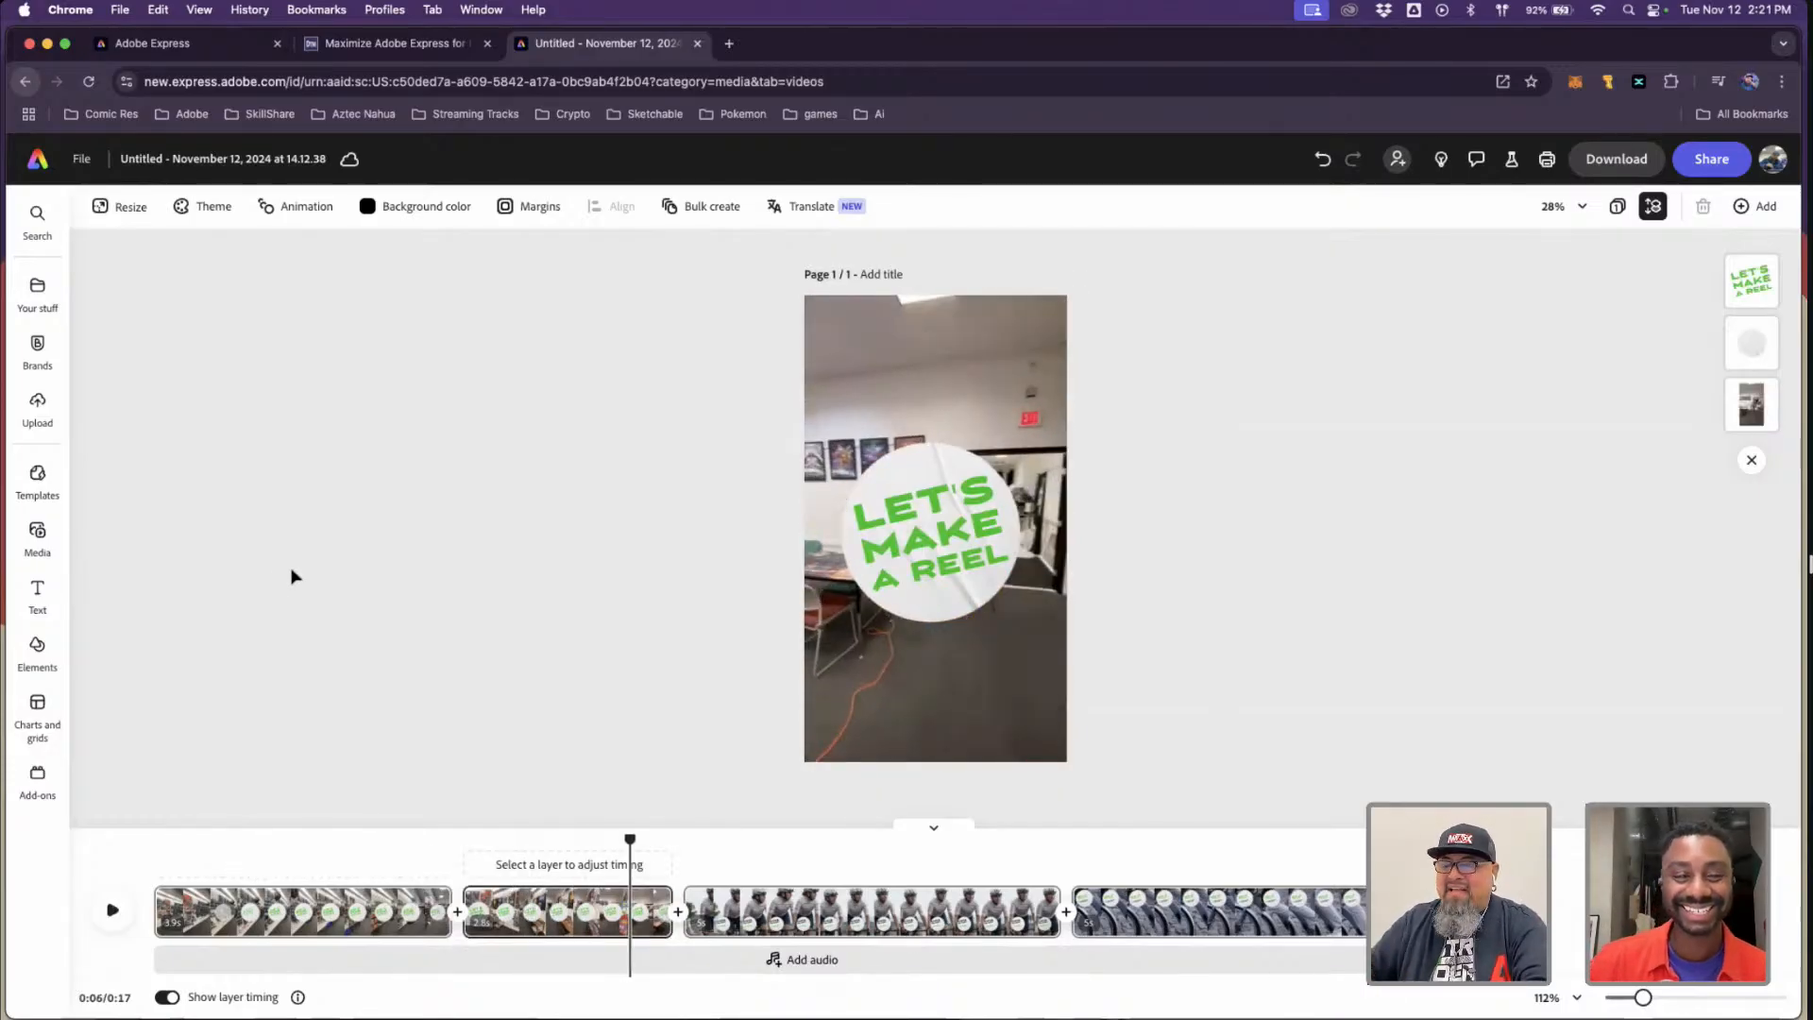
left_click_drag(498, 828, 623, 902)
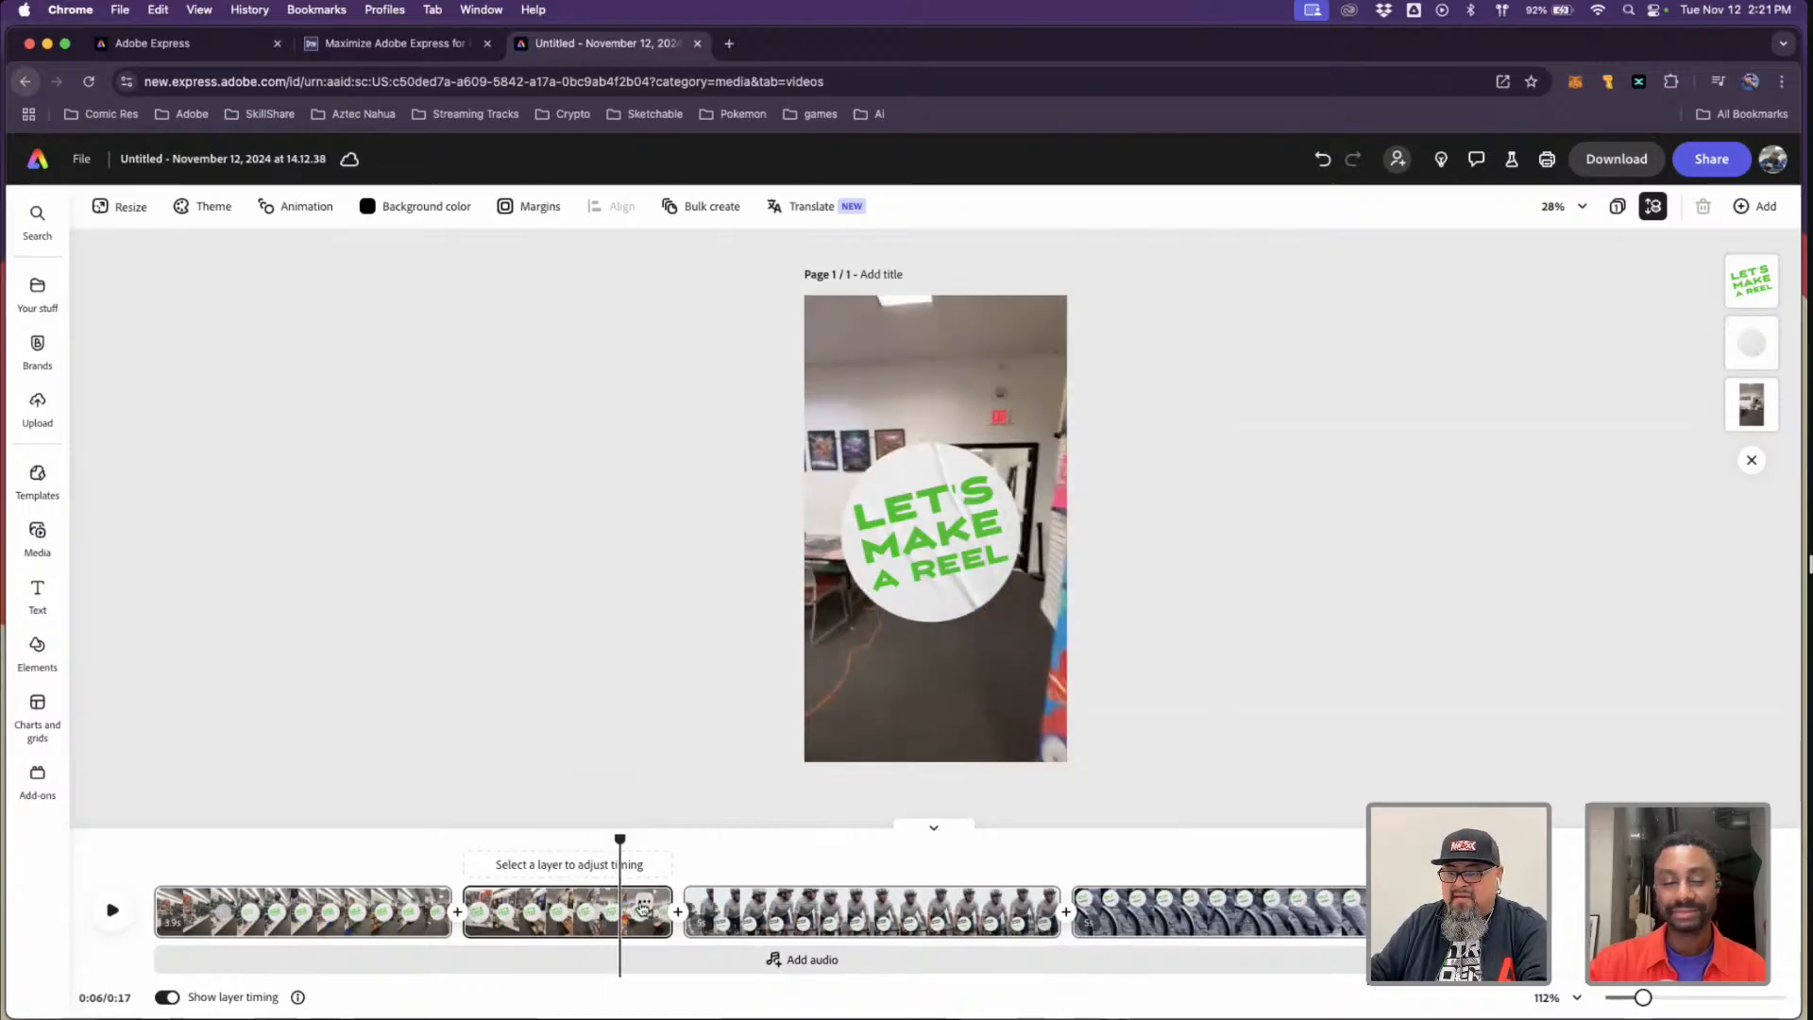
- Duplicate the "let's make a reel" scene and start replacing the copy's background video with an upload from the device
left_click(642, 909)
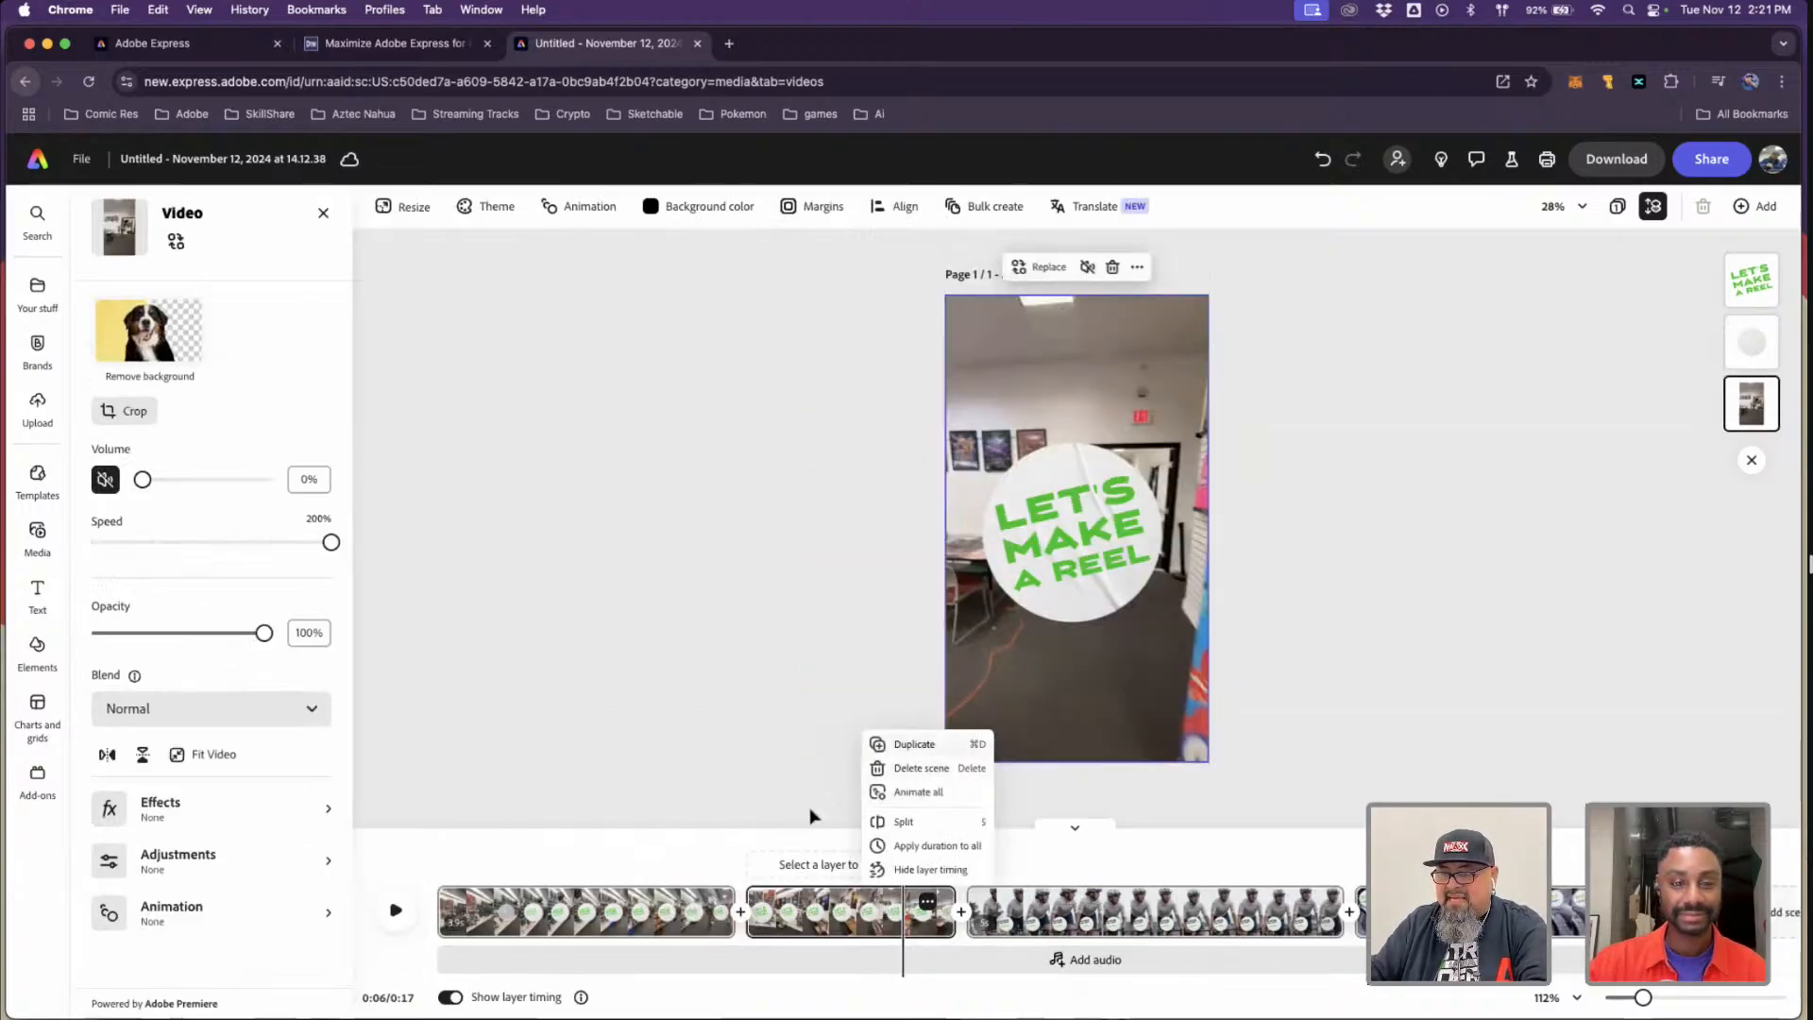
left_click(915, 744)
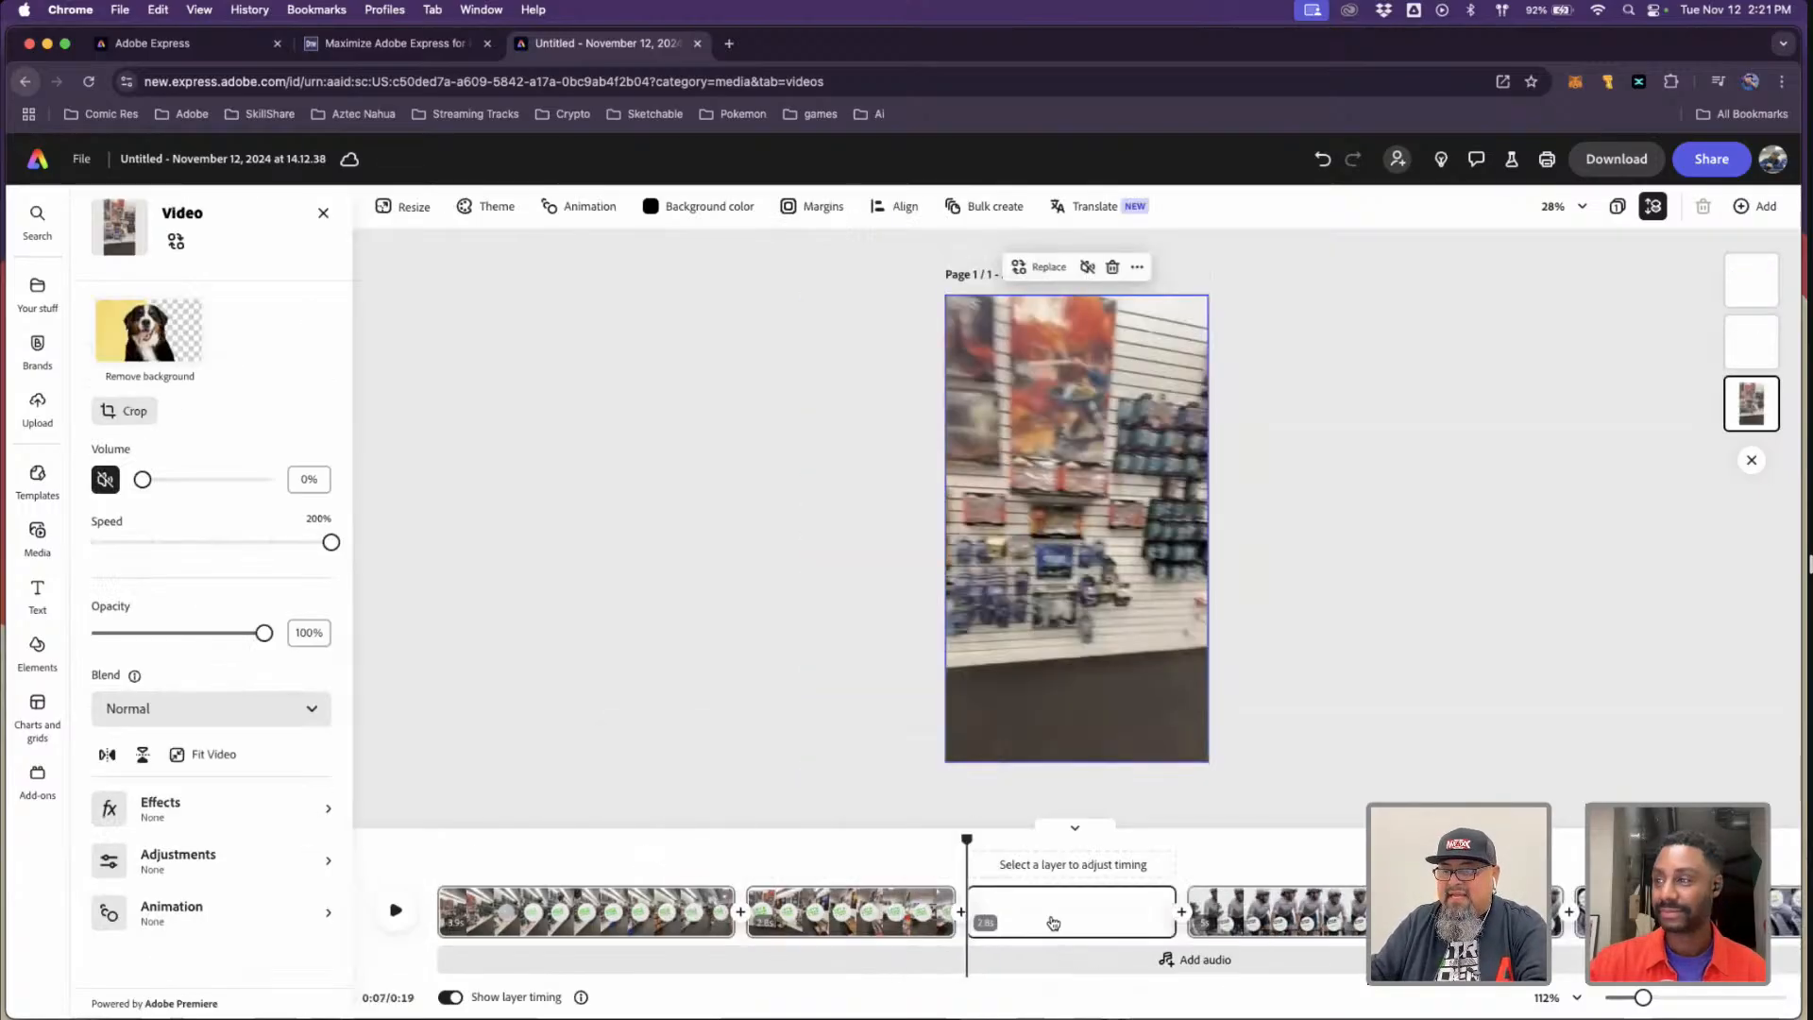
left_click(1093, 355)
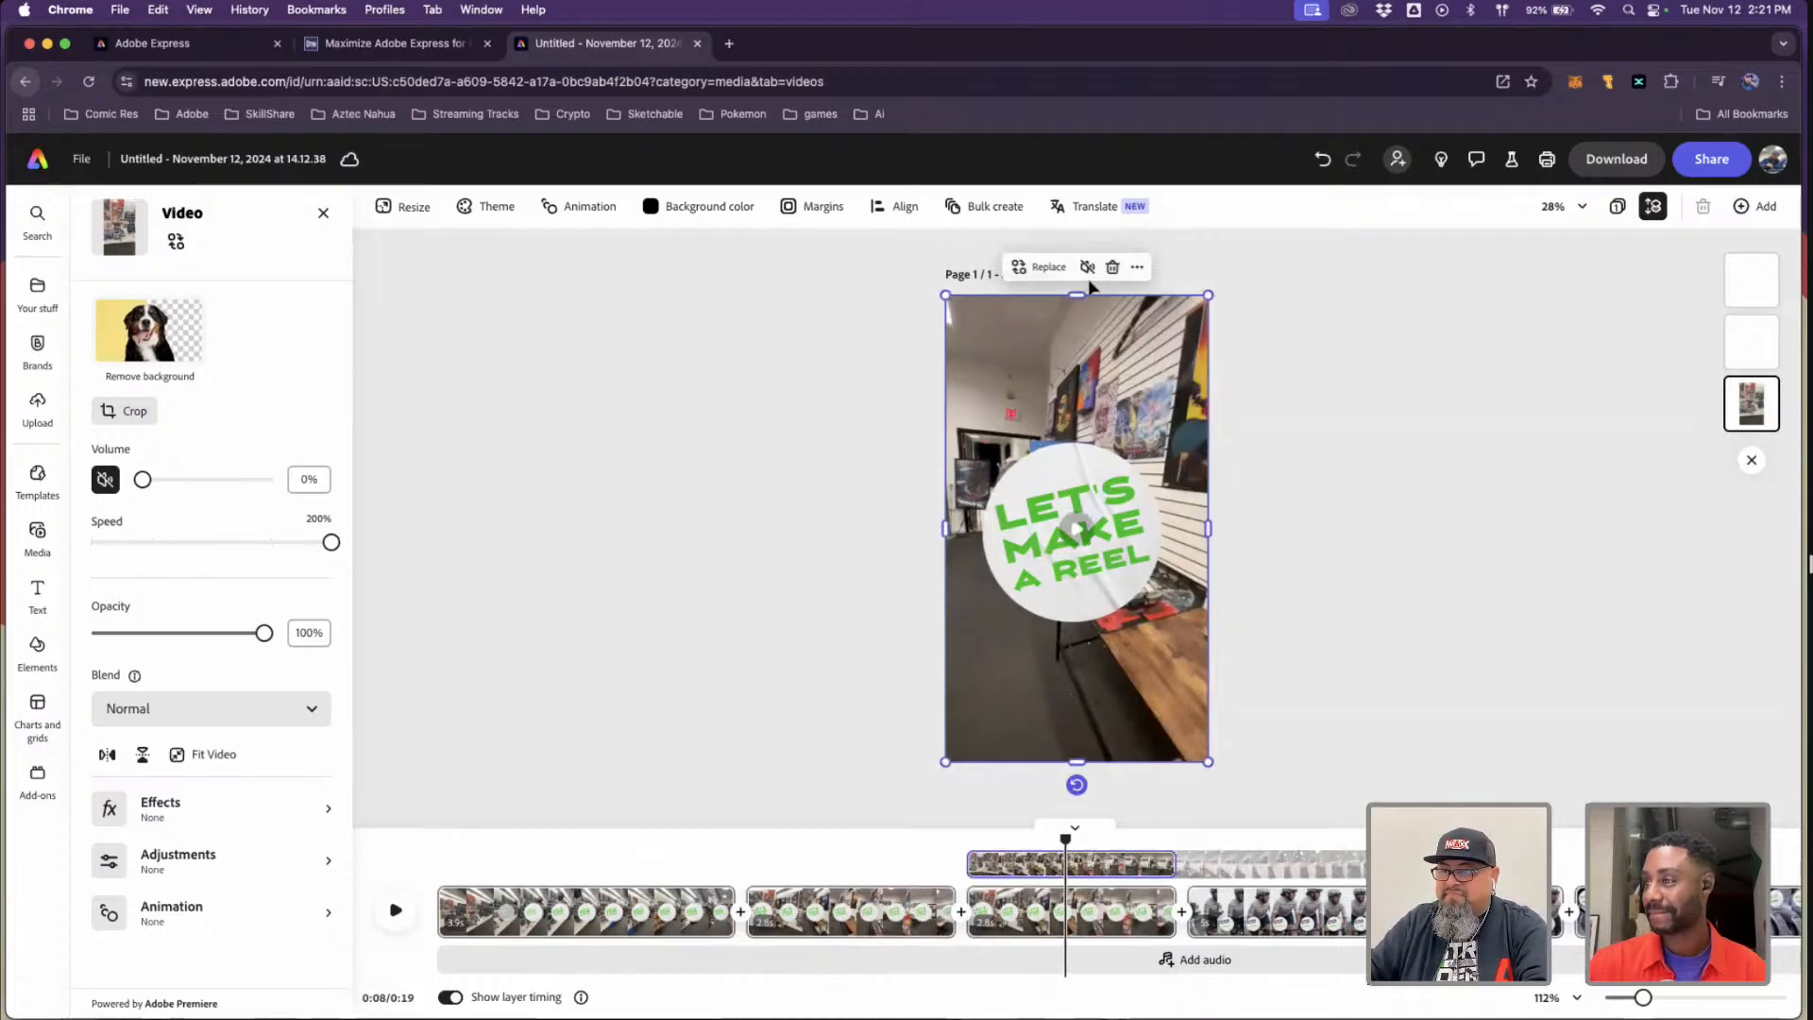
left_click(1039, 268)
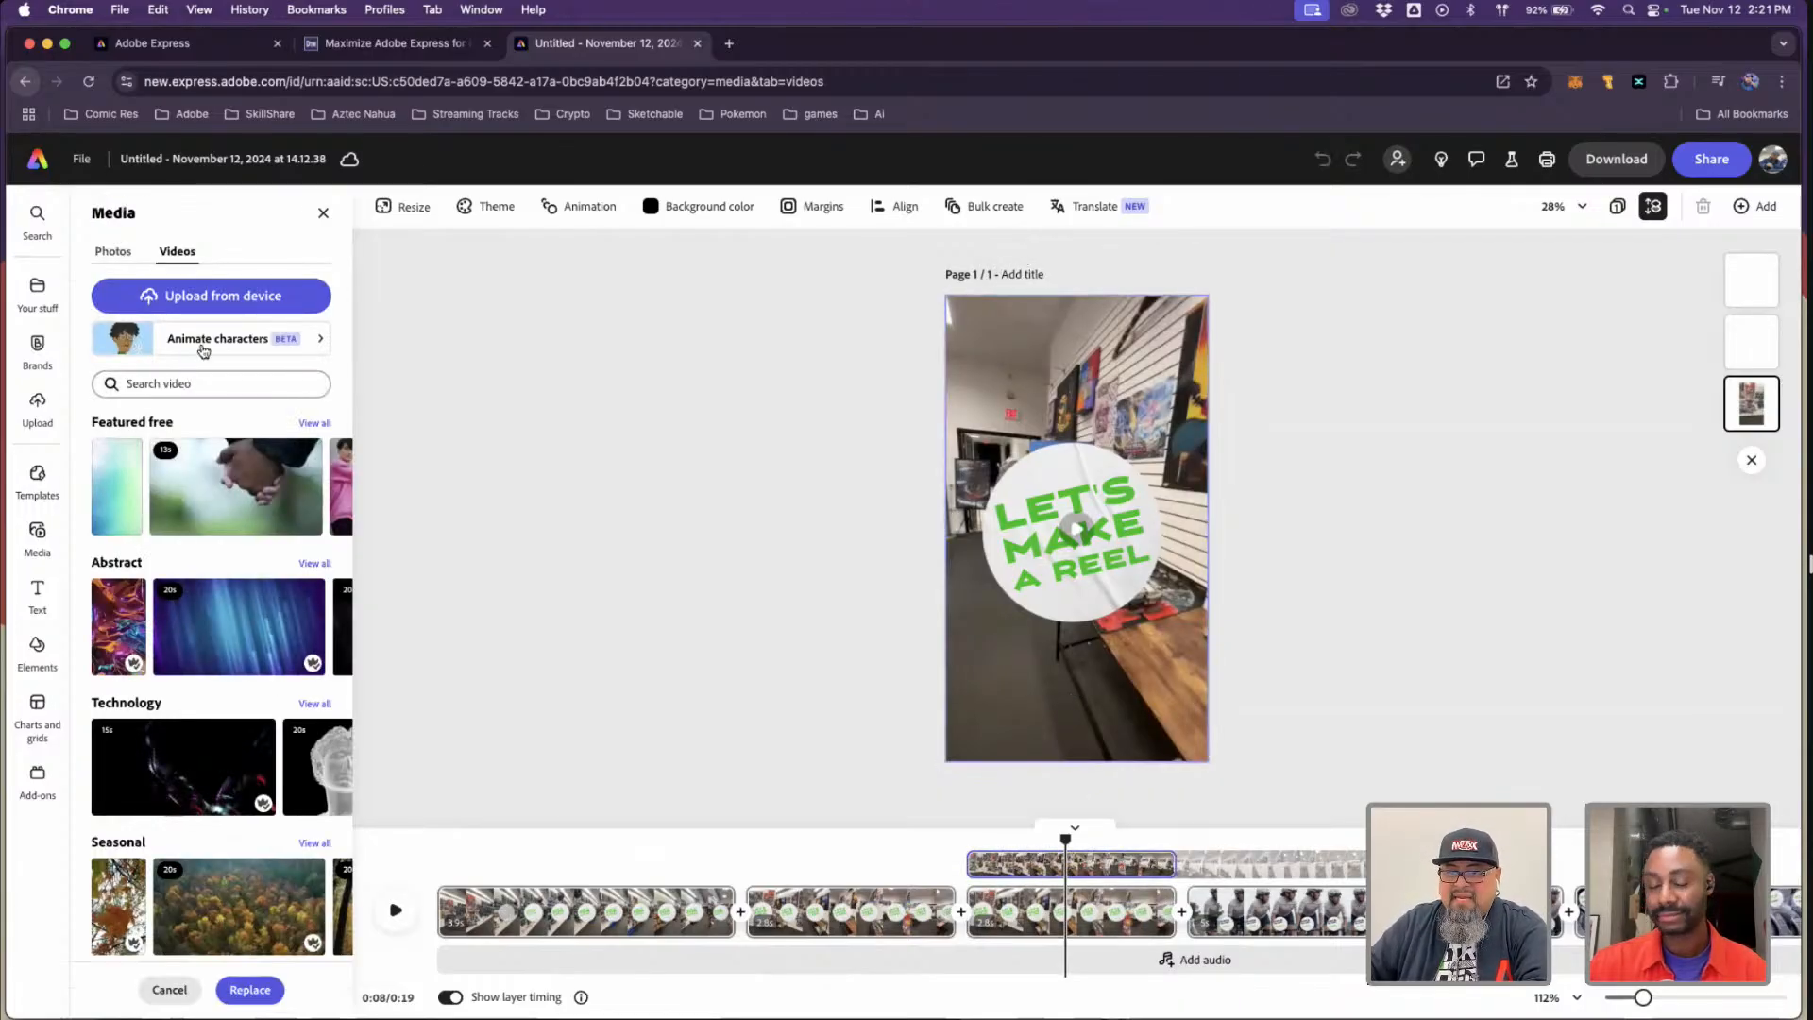
left_click(197, 297)
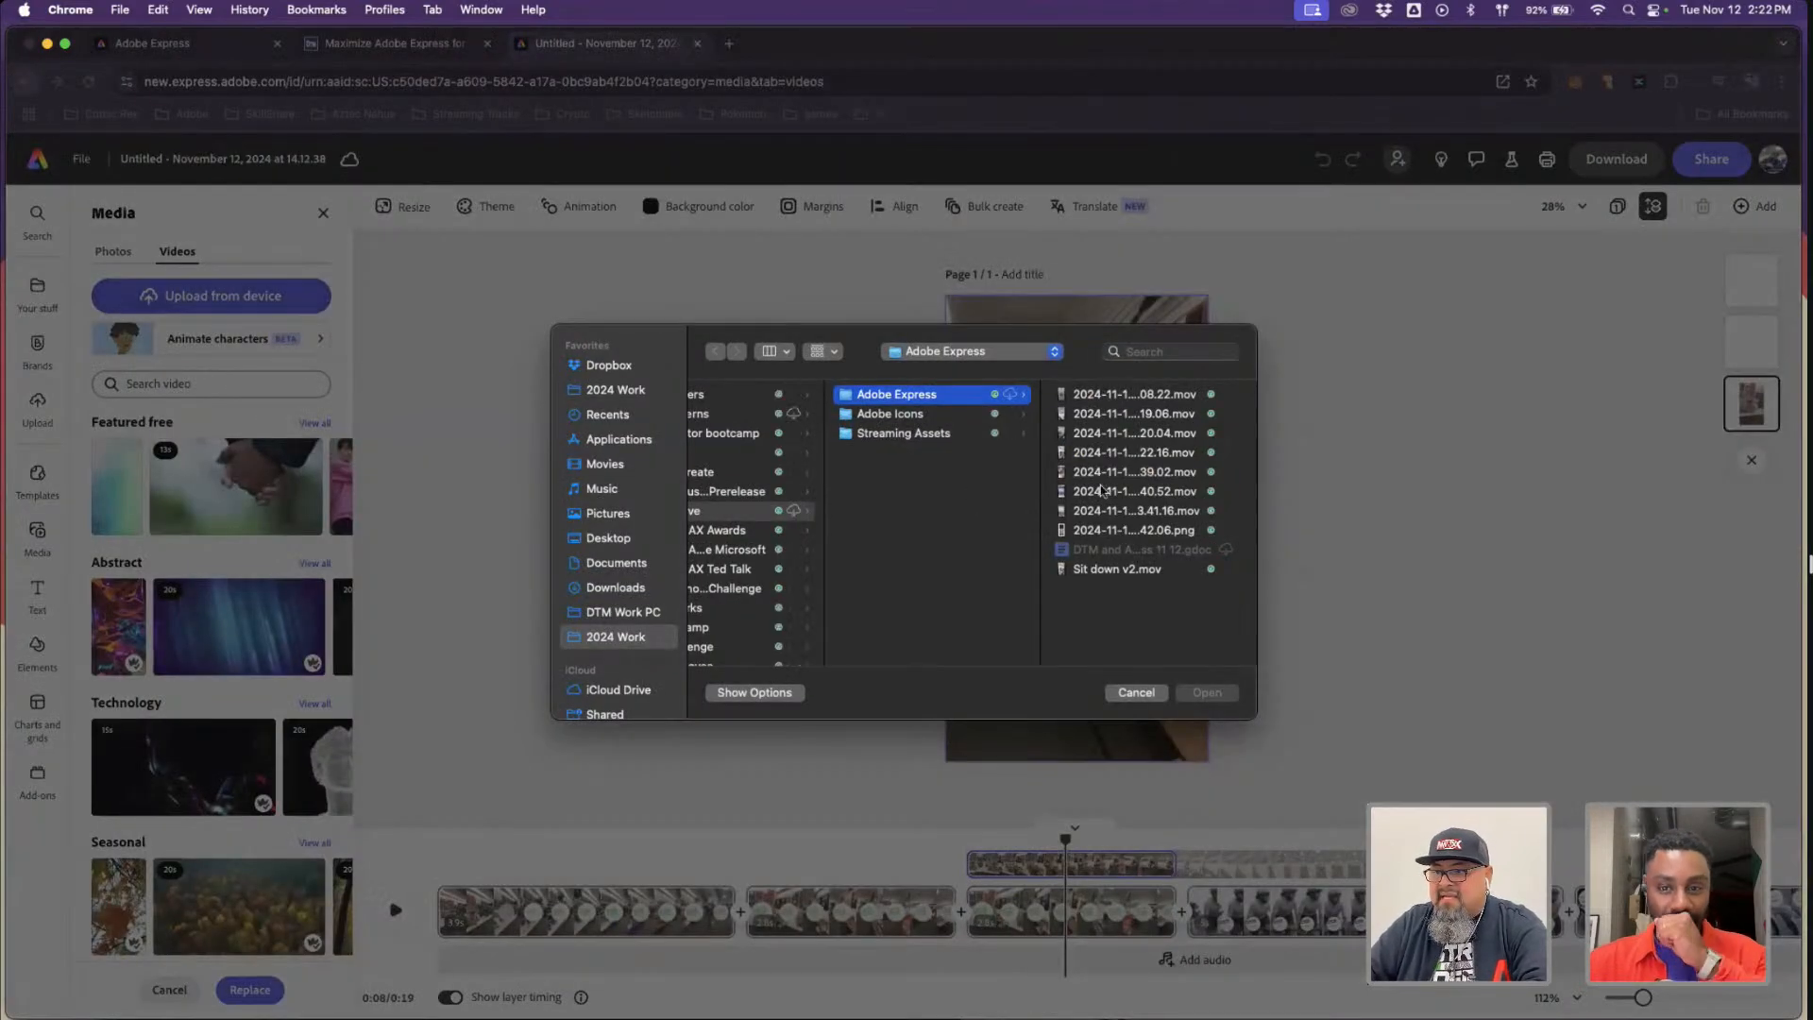
- Preview 2024-11-12 13.22.16.mov and 2024-11-12 13.20.04.mov, and use the 13.20.04 clip as the third scene's background video
left_click(1138, 455)
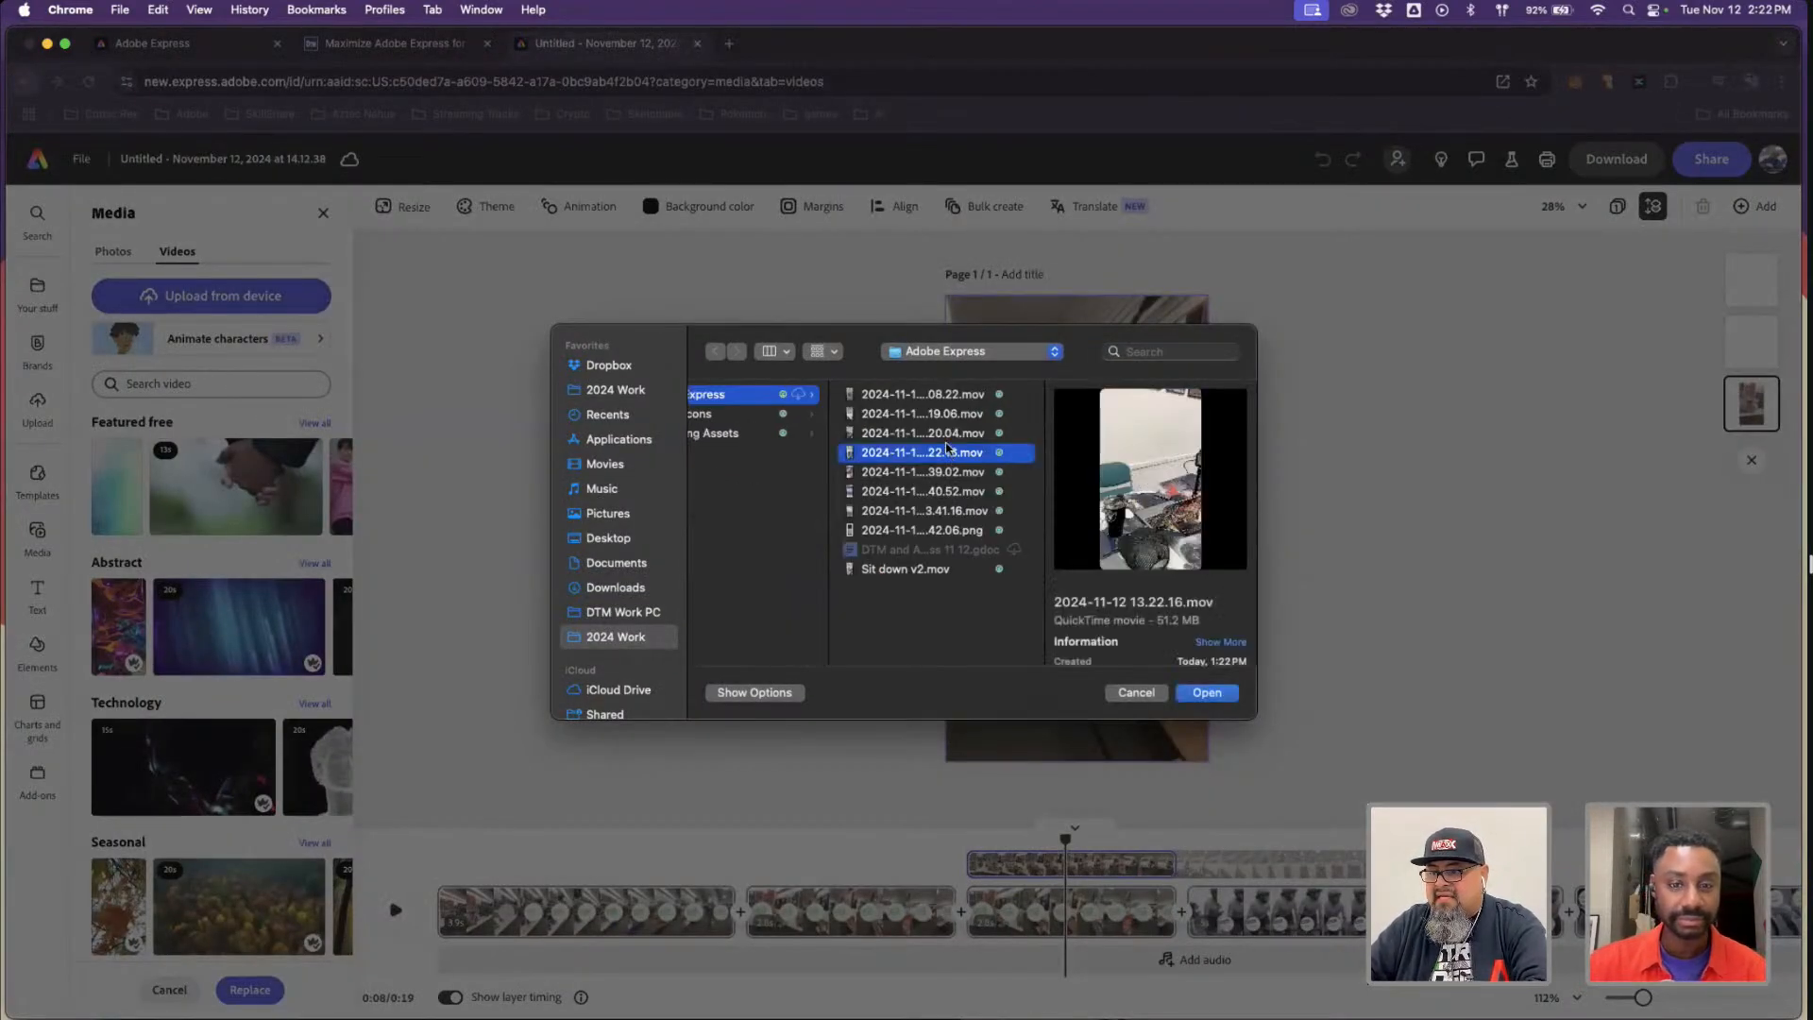
key("space")
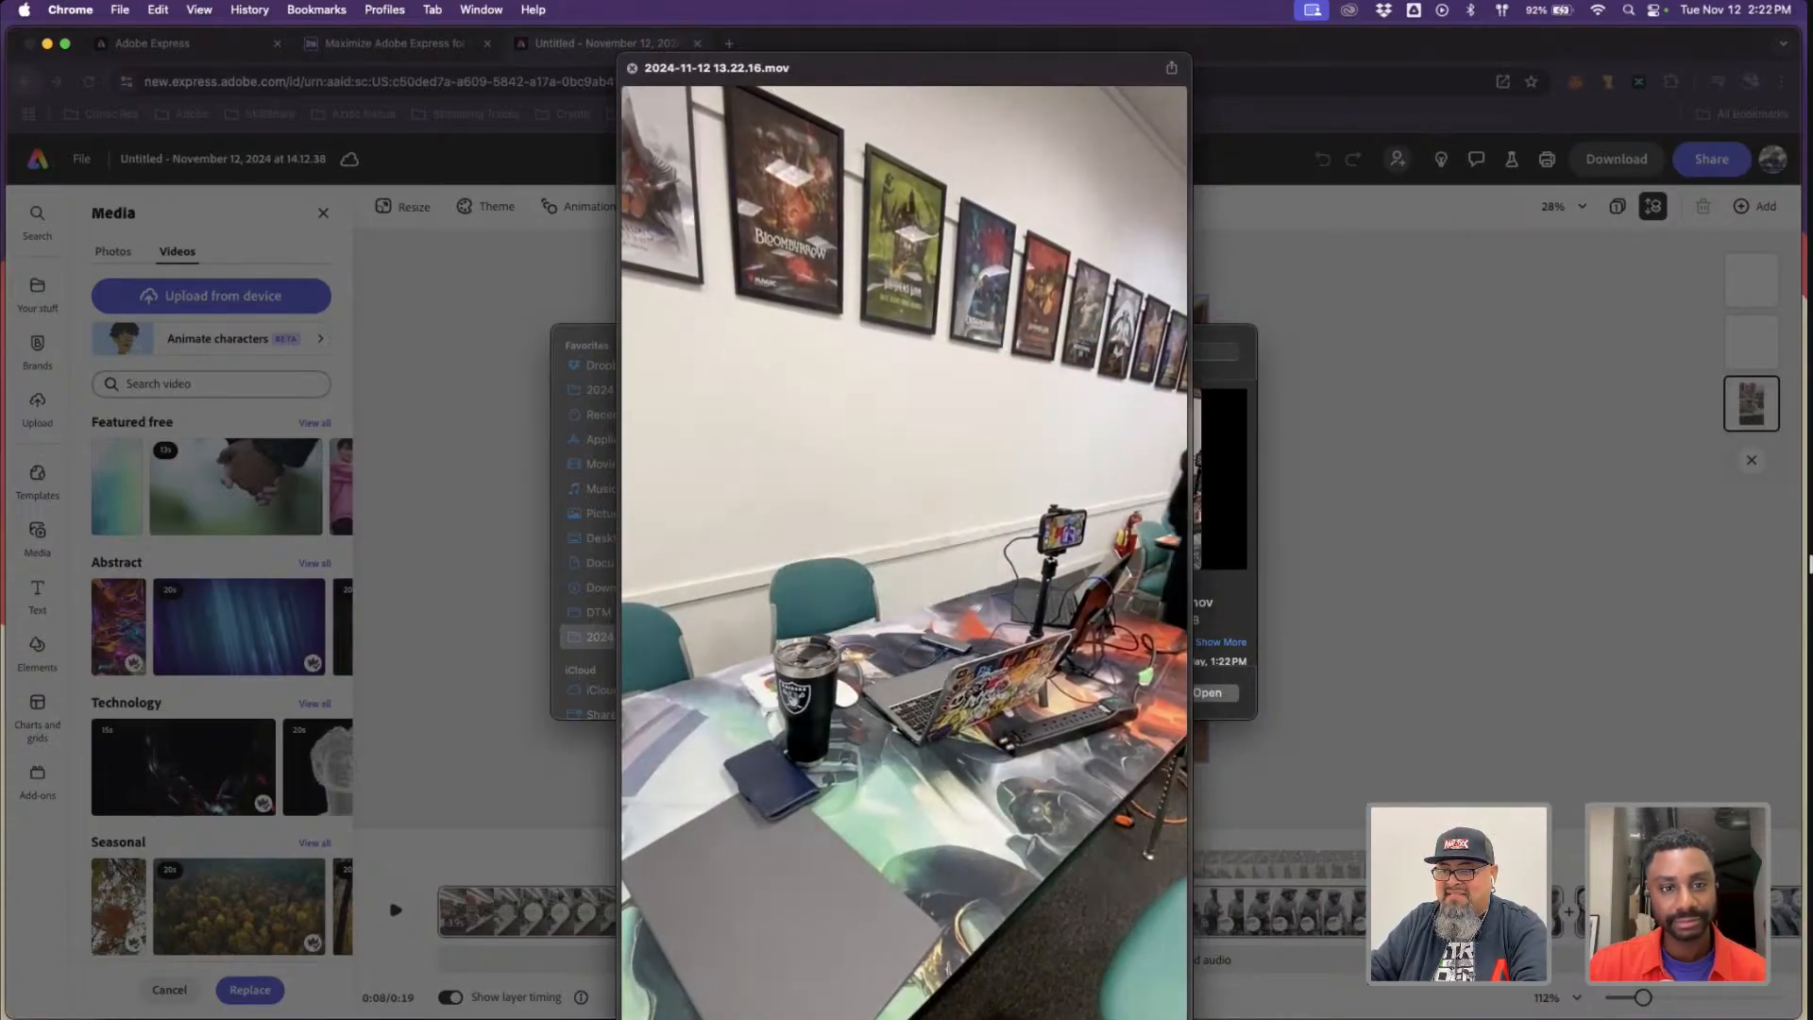
key("space")
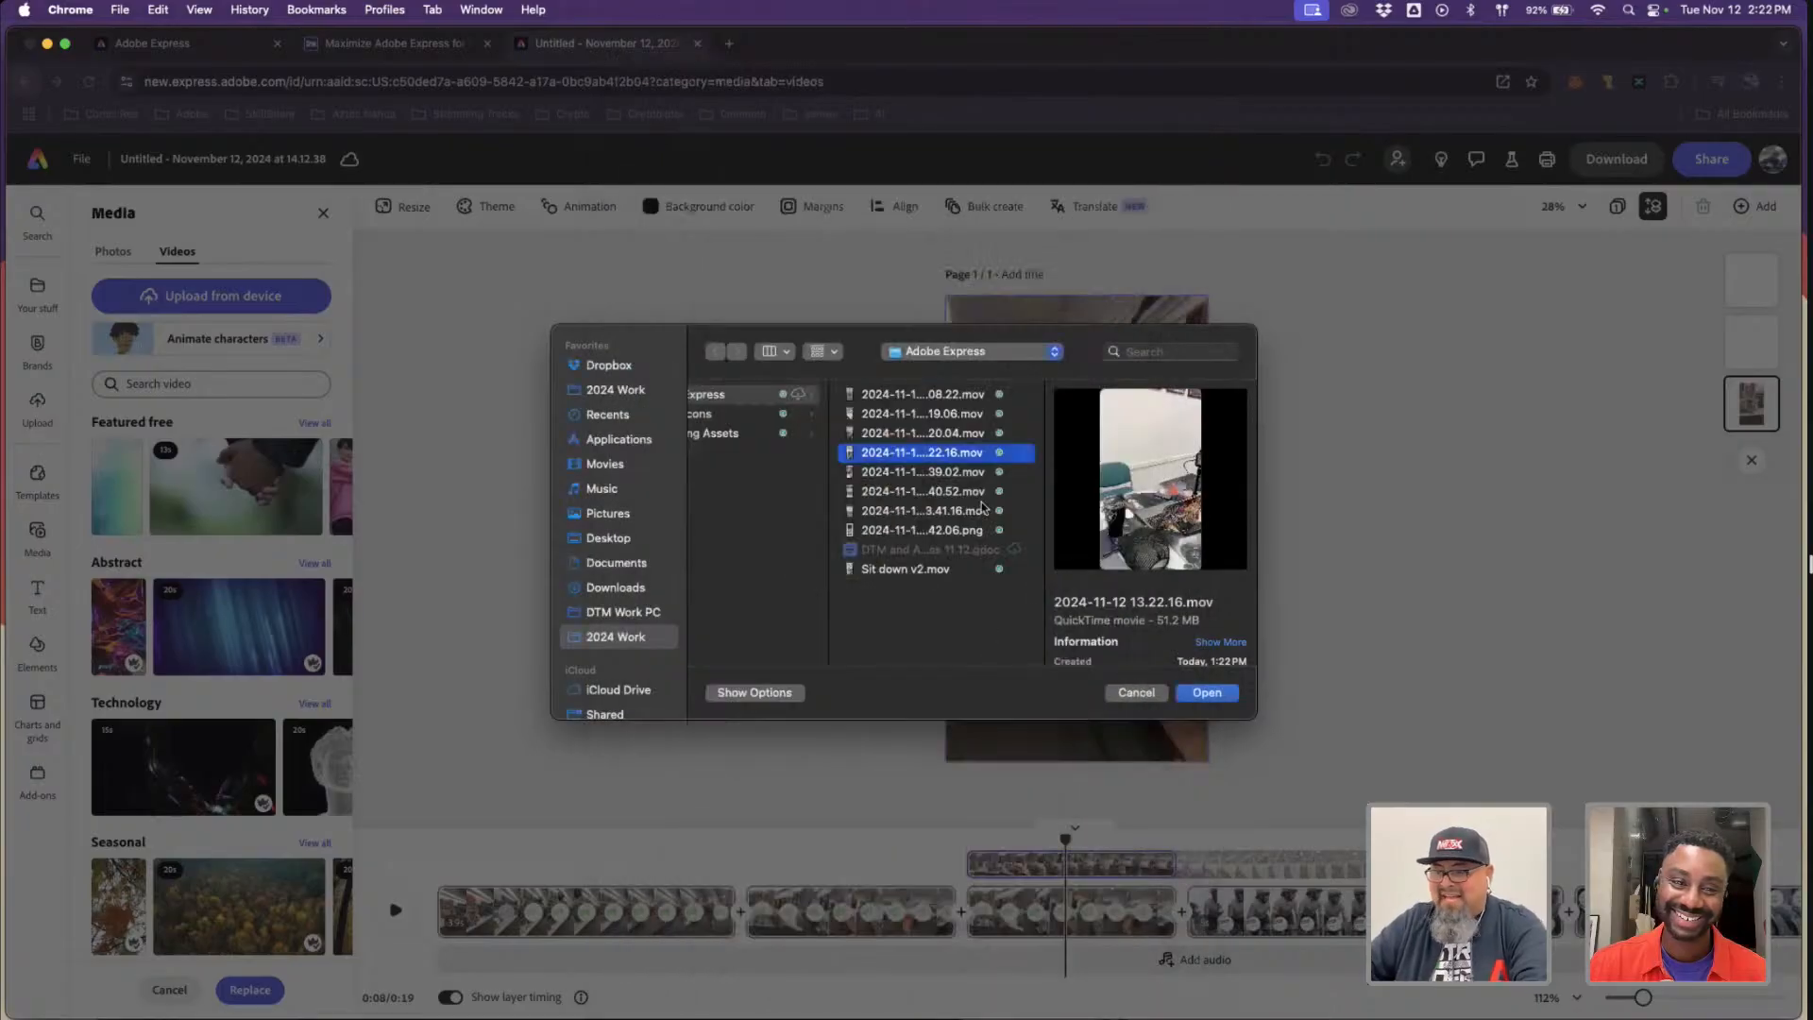
key("Up")
key("space")
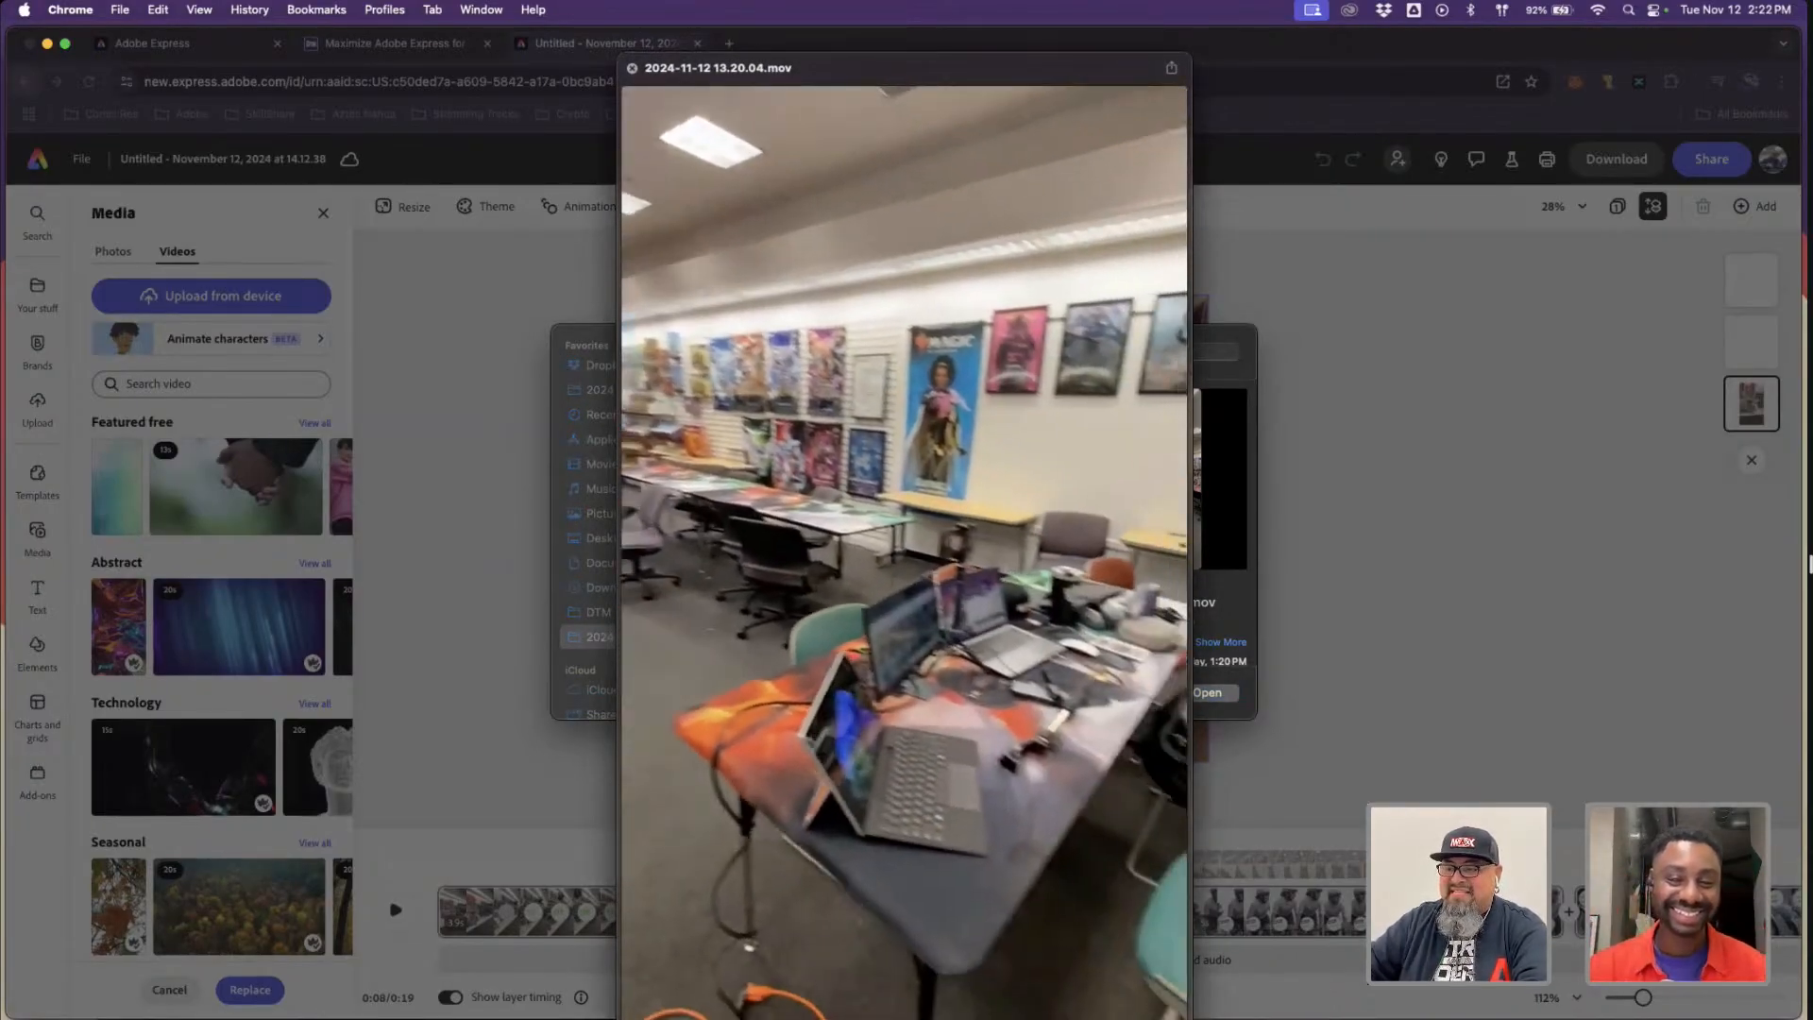
key("space")
key("space")
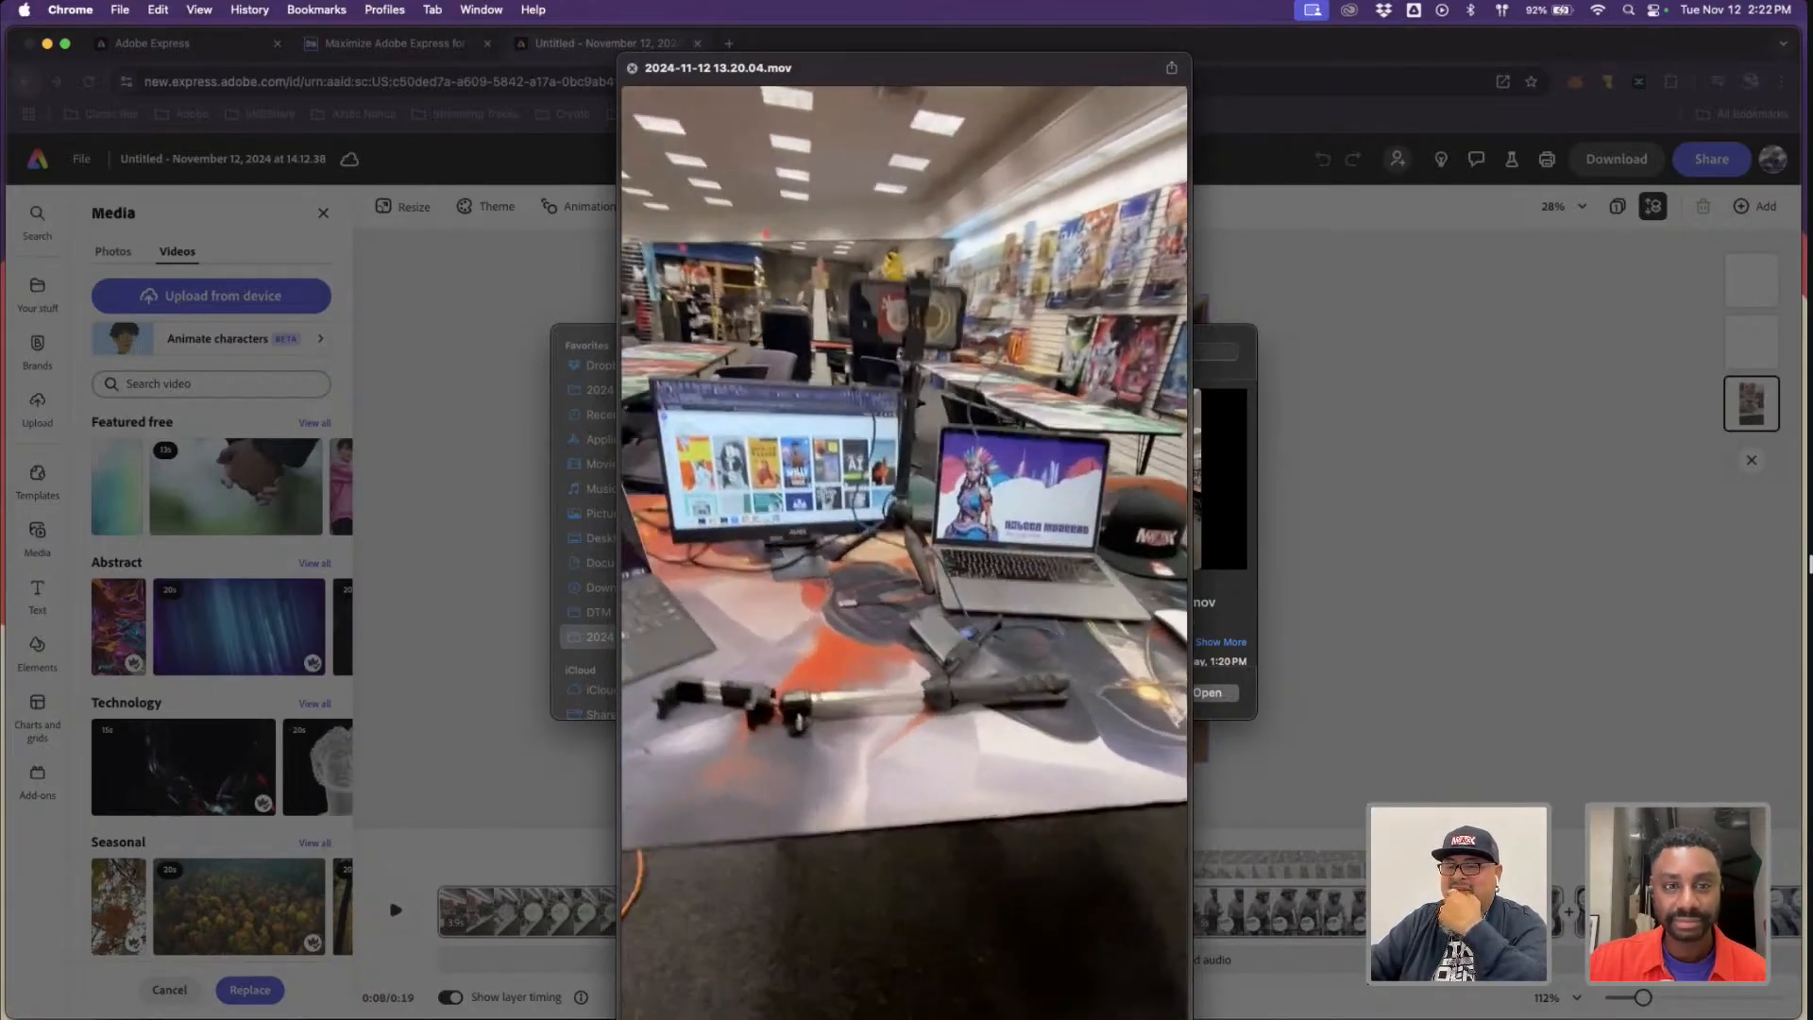
key("space")
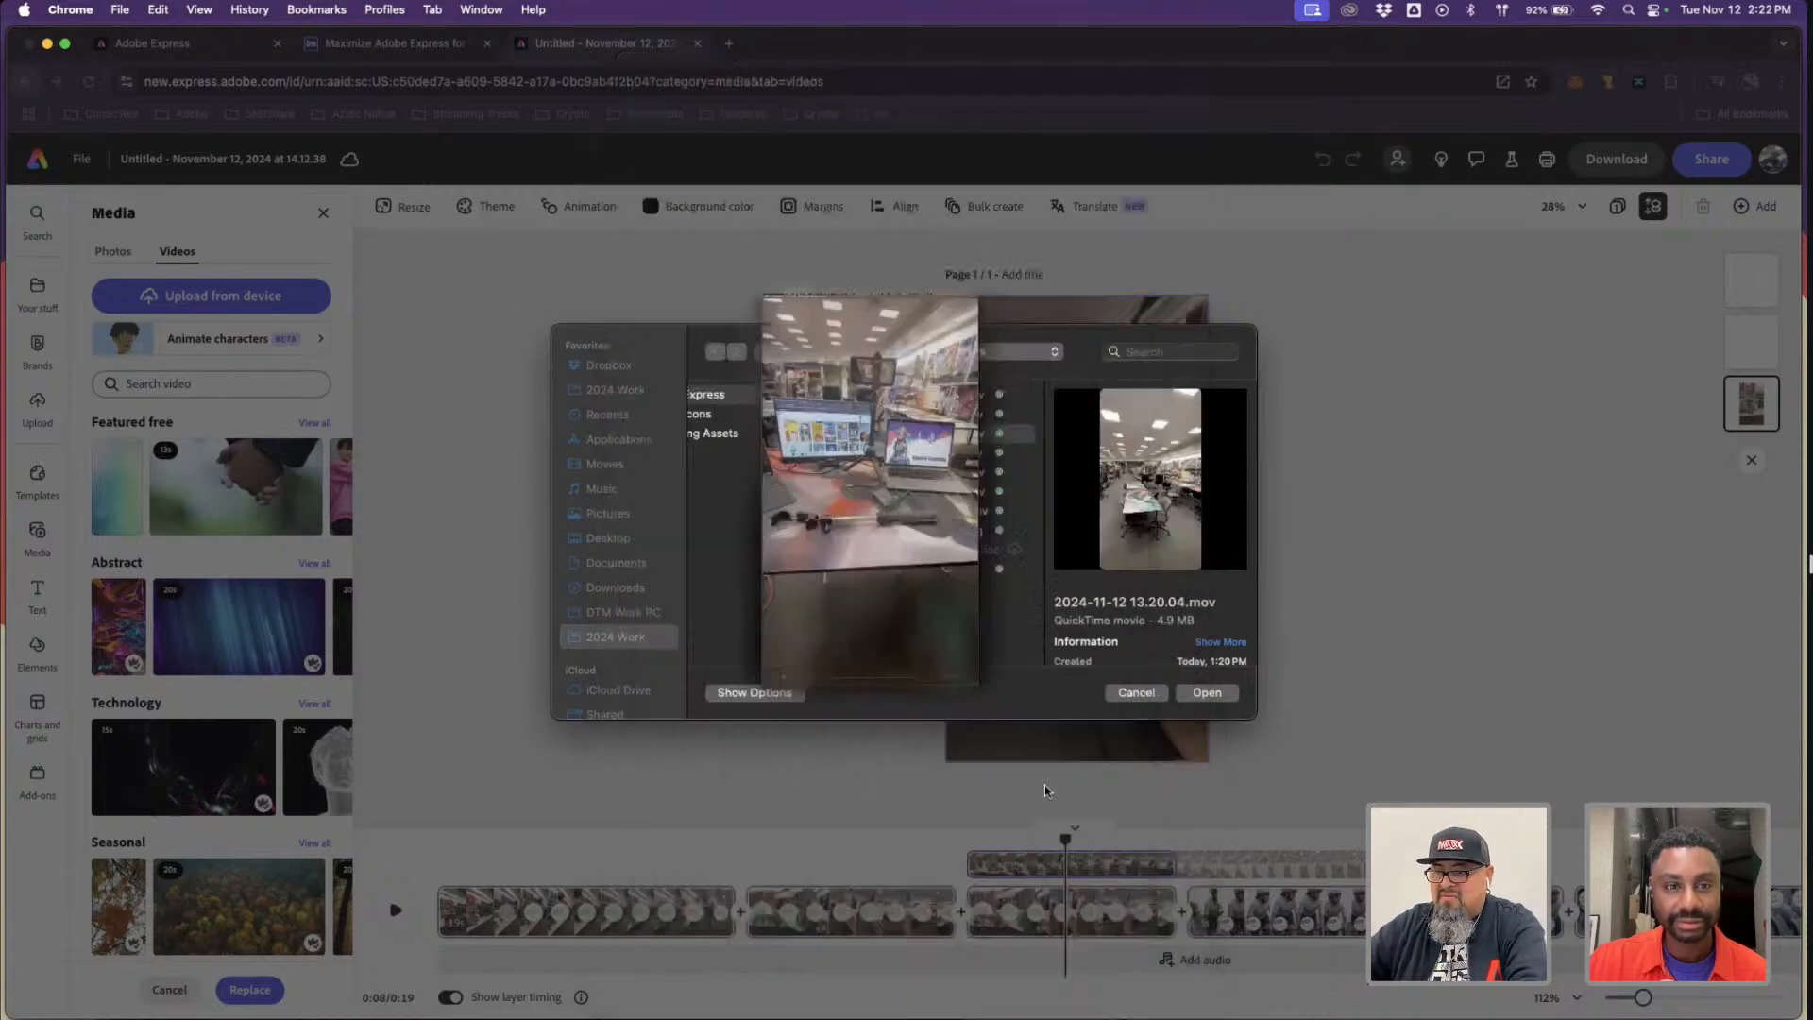
left_click(1205, 693)
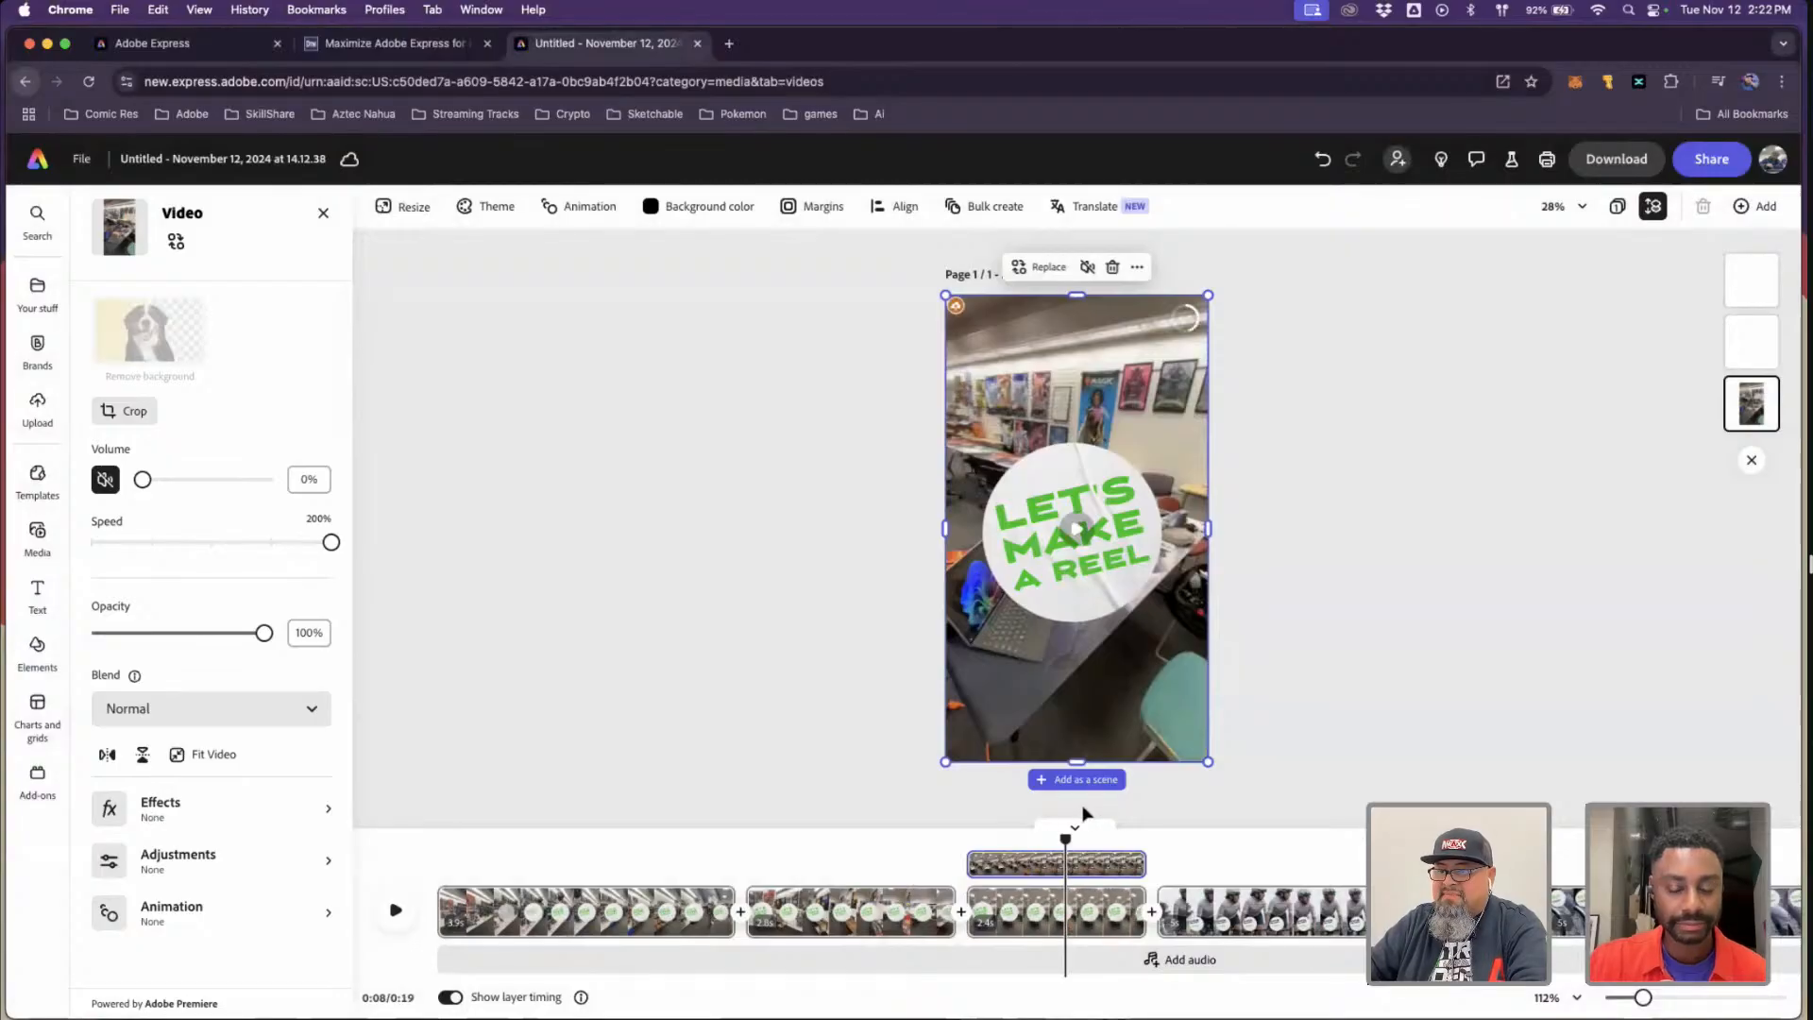
- Change the third scene's badge text to "my office is ready", enlarge it slightly and centre it on the white circle
left_click_drag(1034, 837, 1078, 840)
left_click(1080, 564)
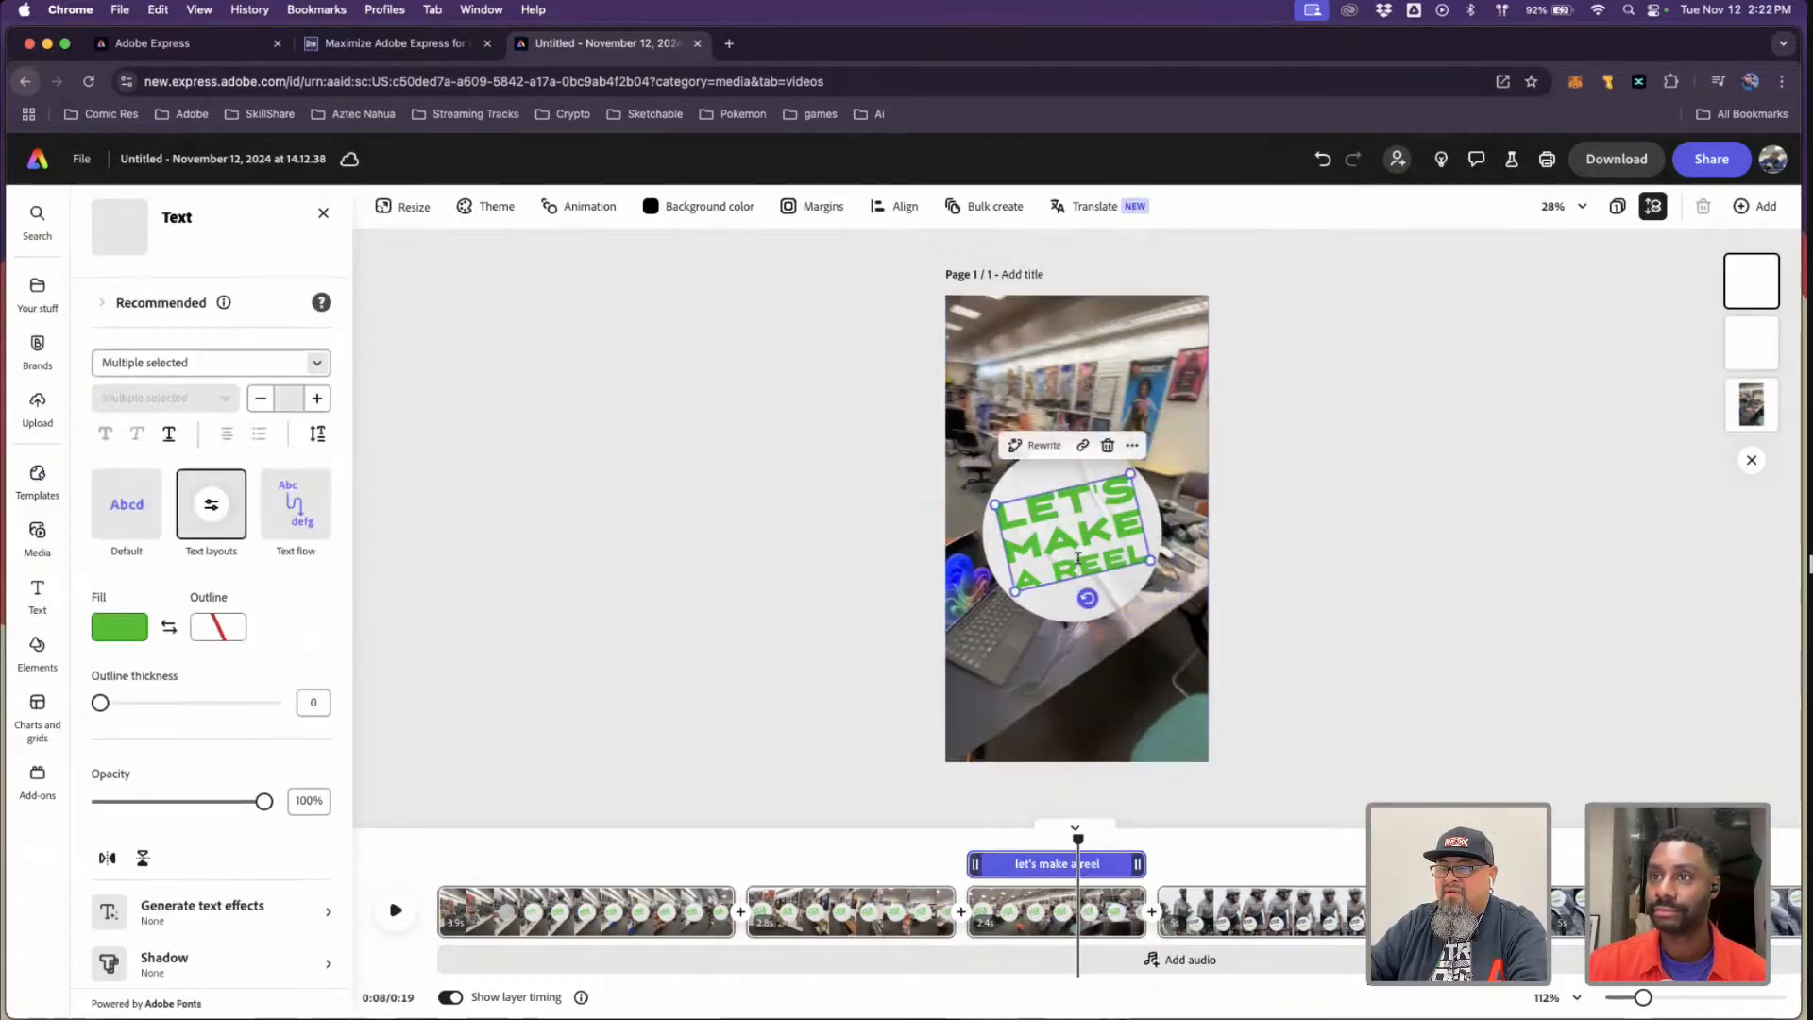
type("my office is ready")
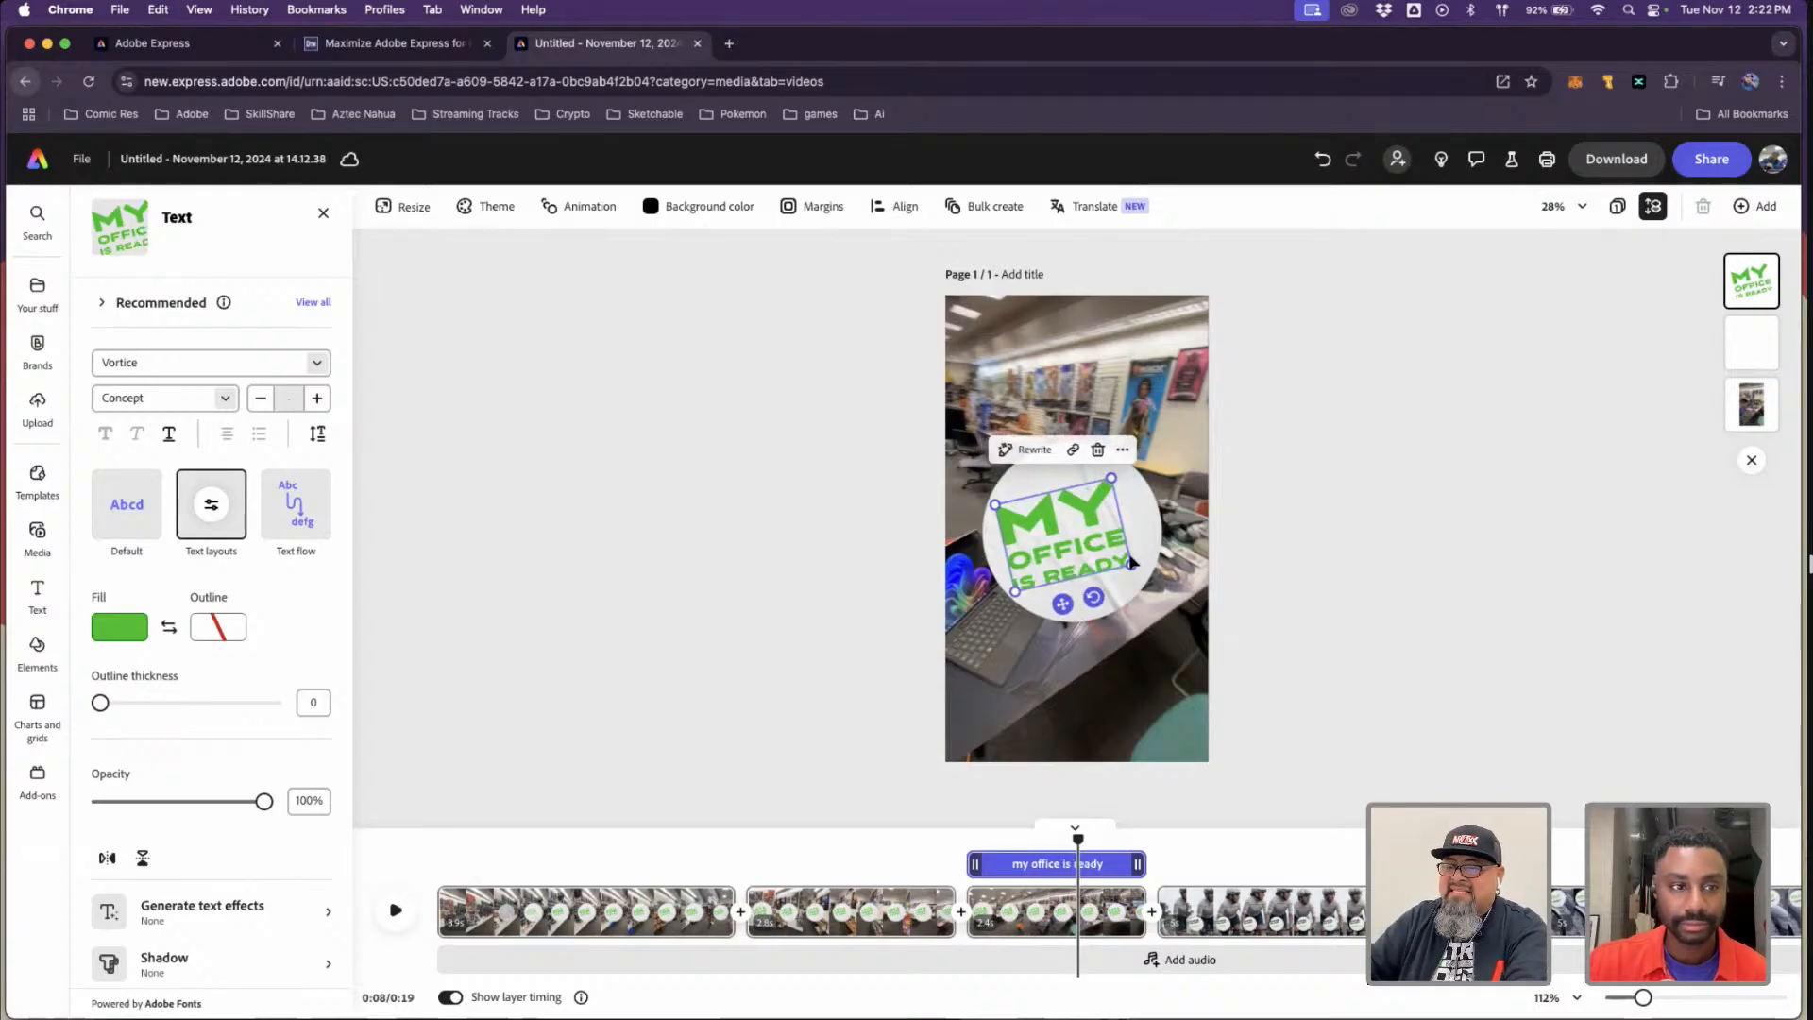
left_click_drag(1132, 564, 1081, 549)
left_click(1287, 560)
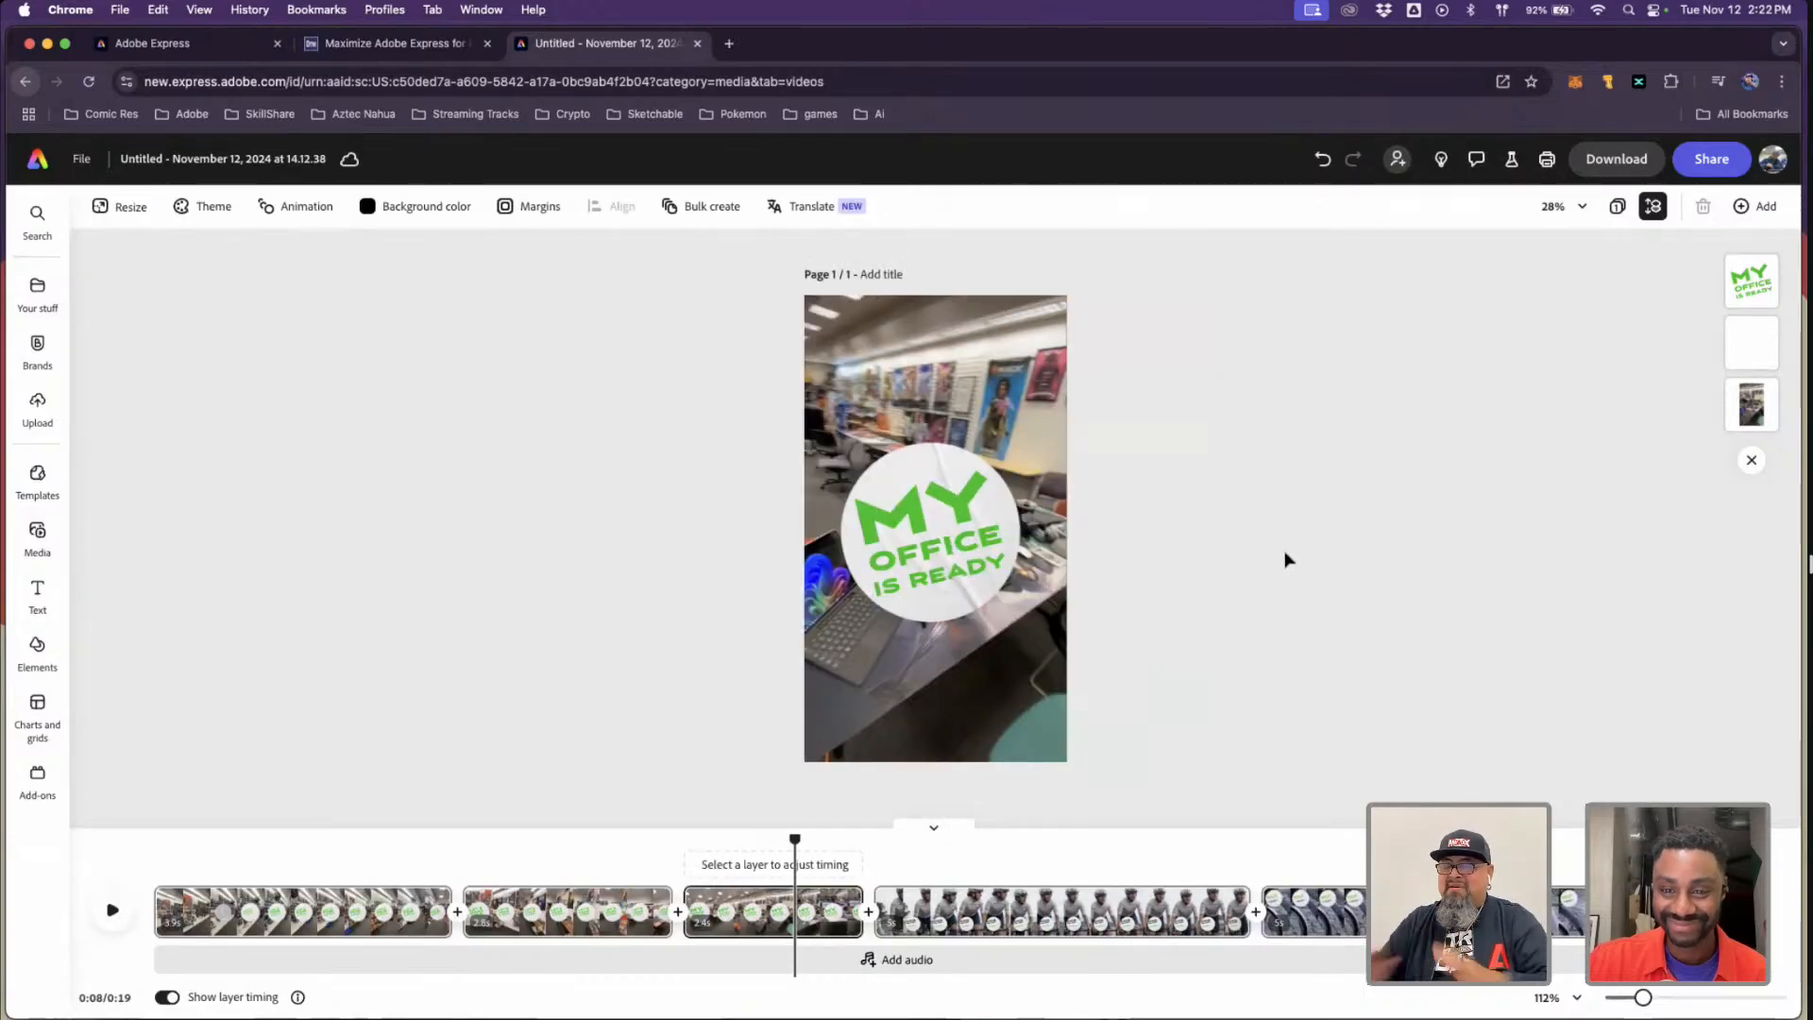
- Change the fill of the second scene's "let's make a reel" text to the recommended lighter yellowish green
left_click(932, 599)
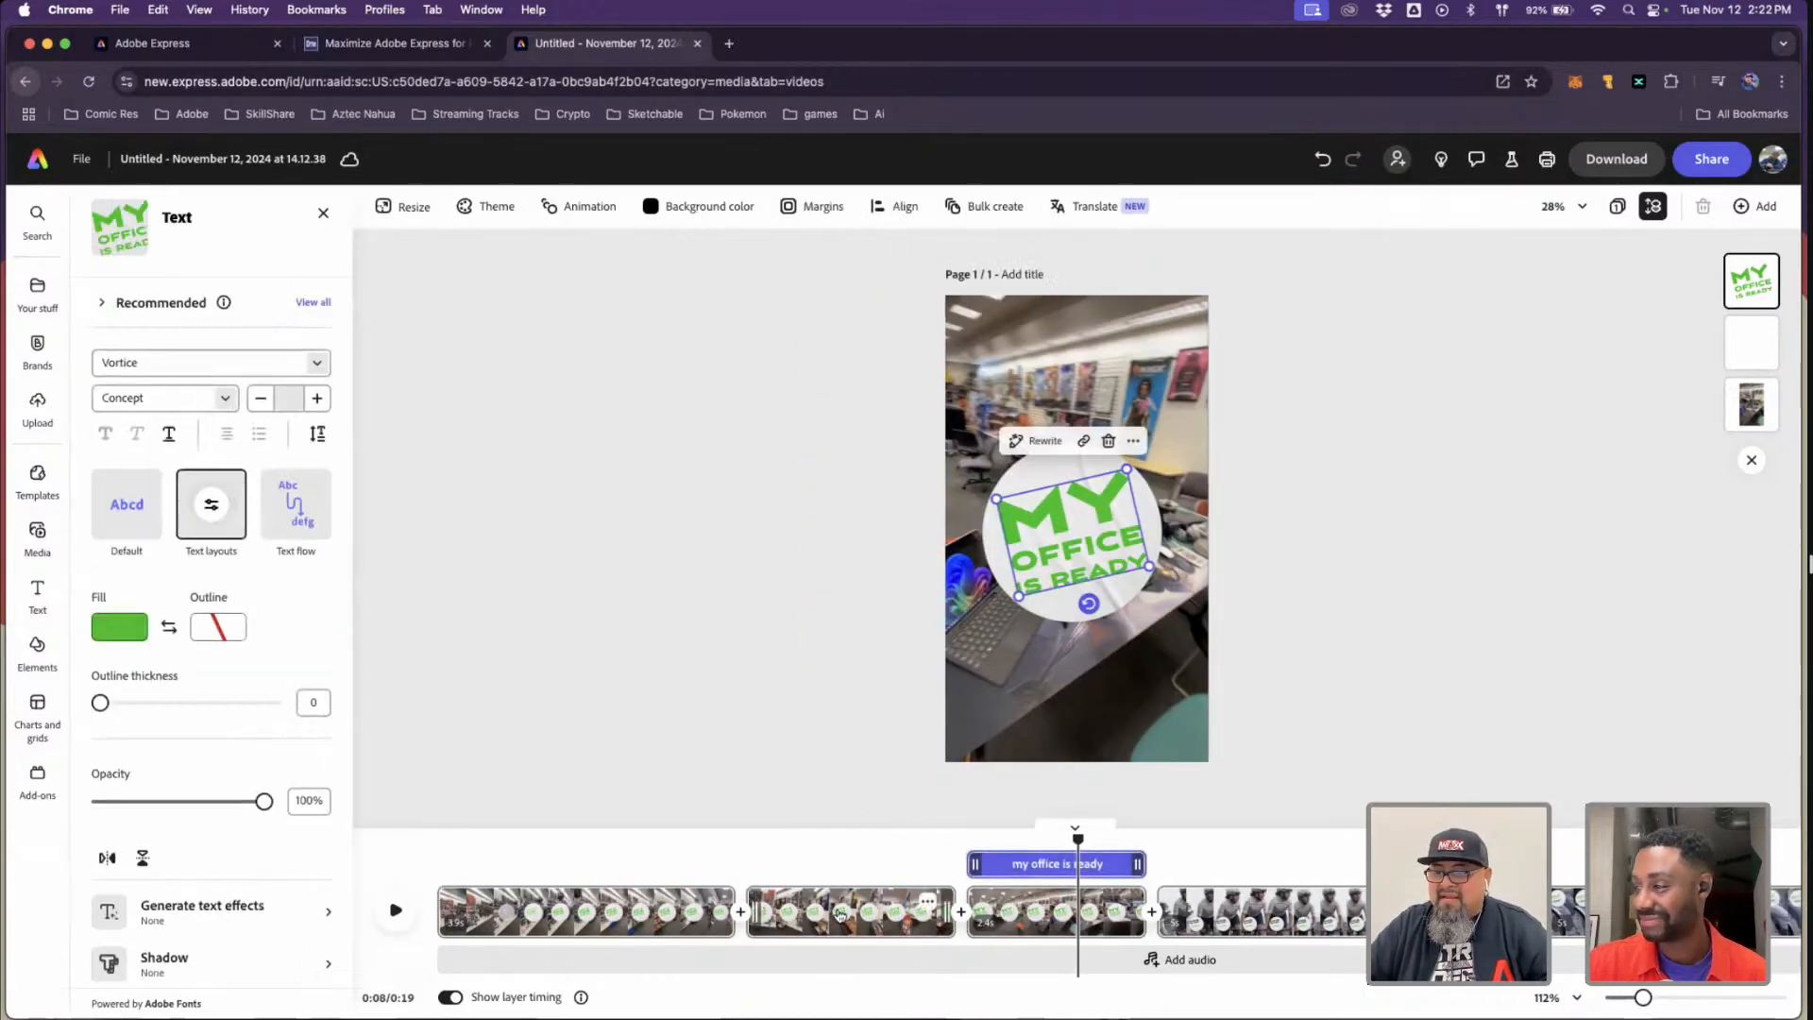
left_click(840, 862)
left_click(1020, 557)
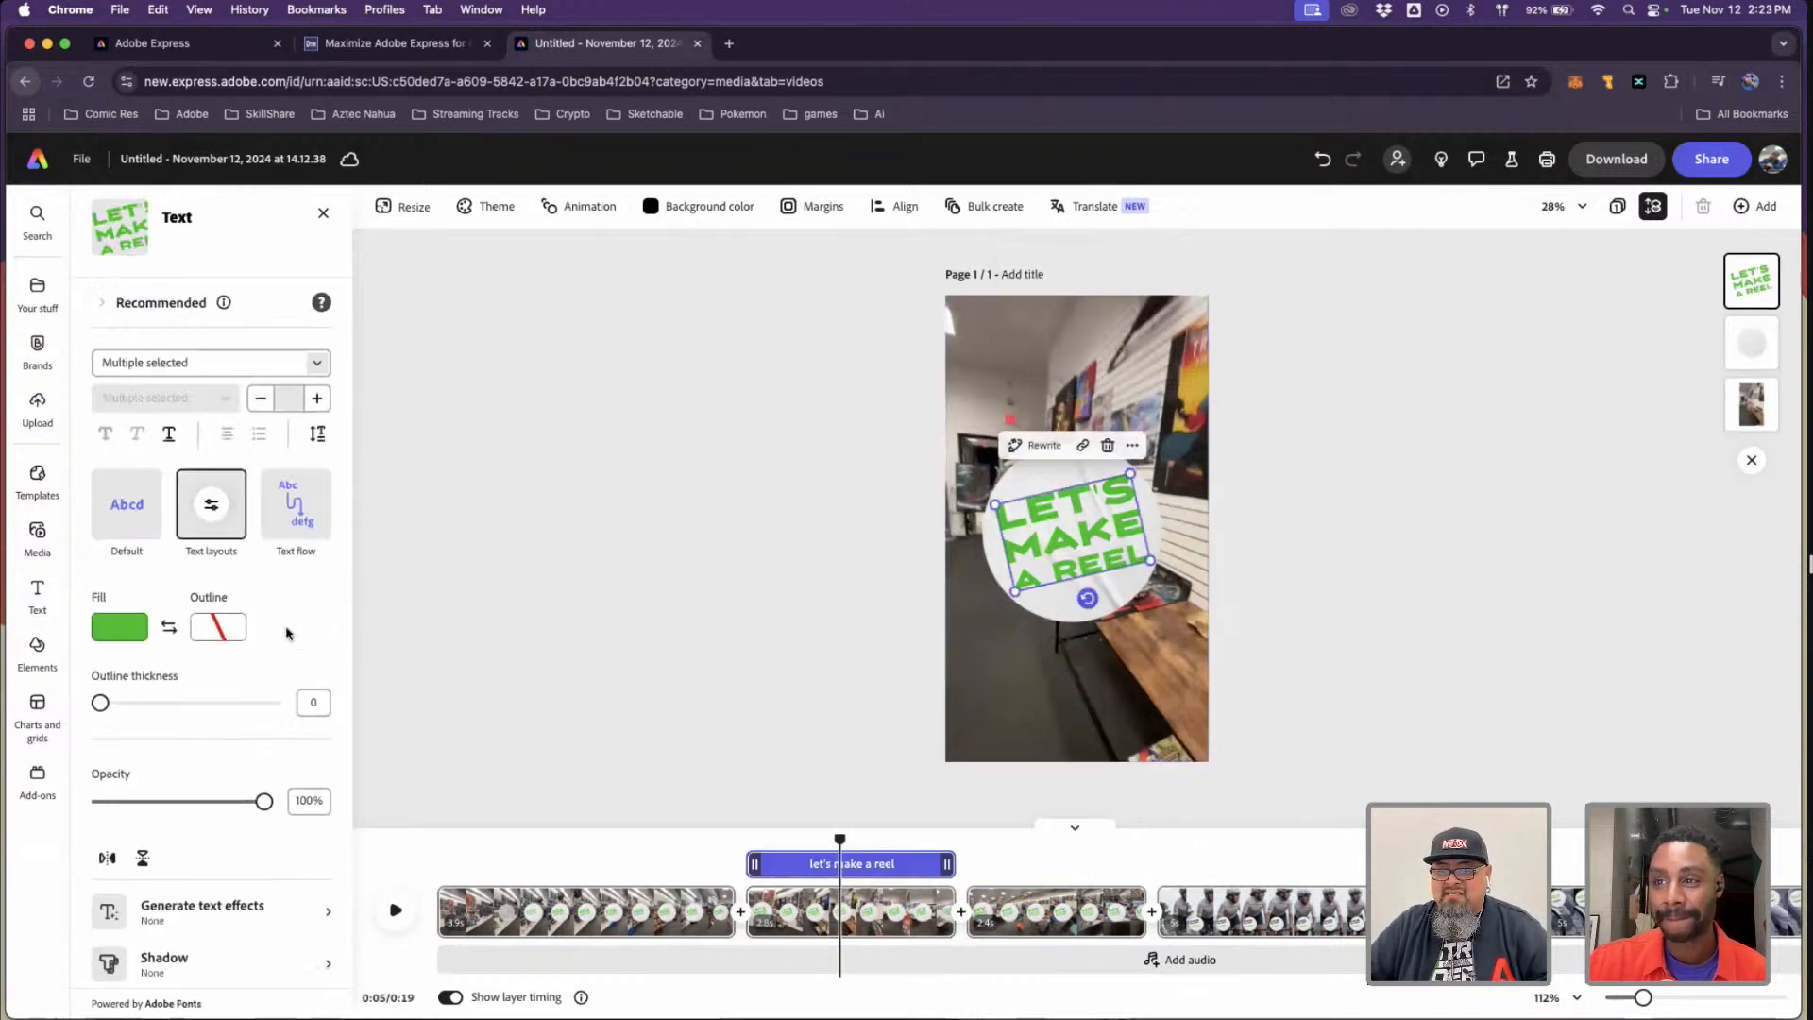
left_click(102, 633)
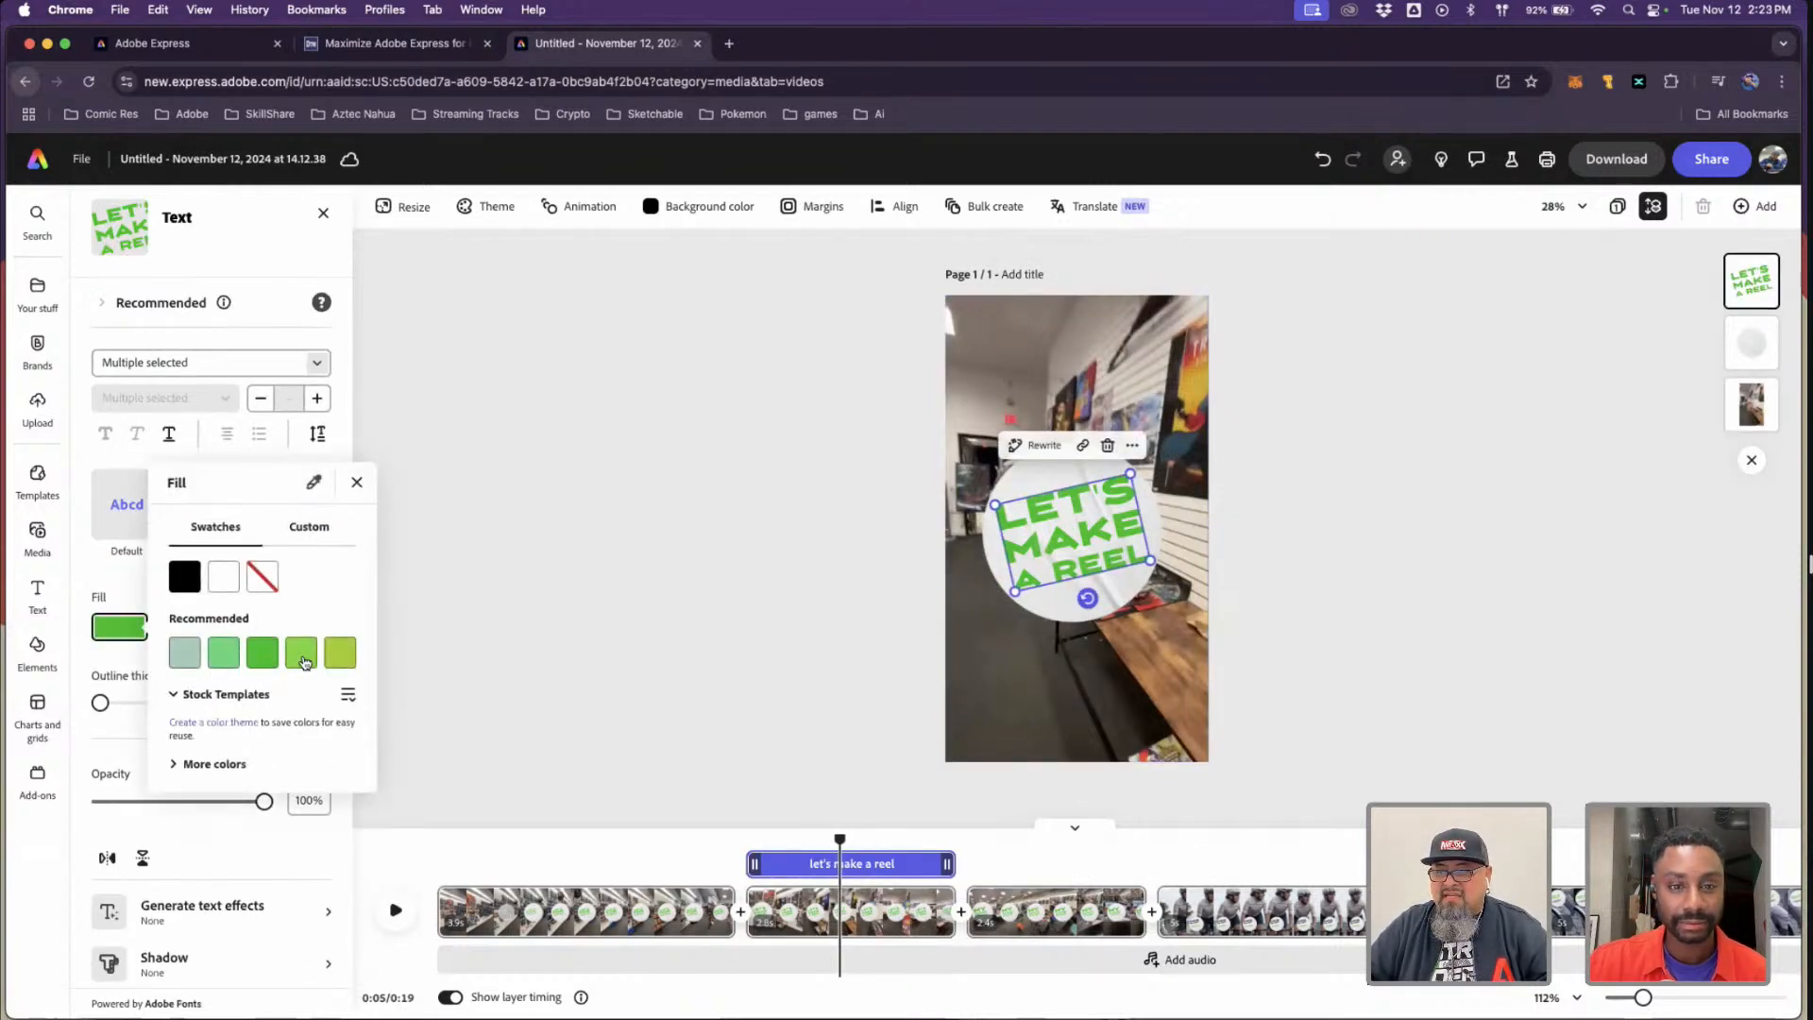
left_click(301, 652)
key("Escape")
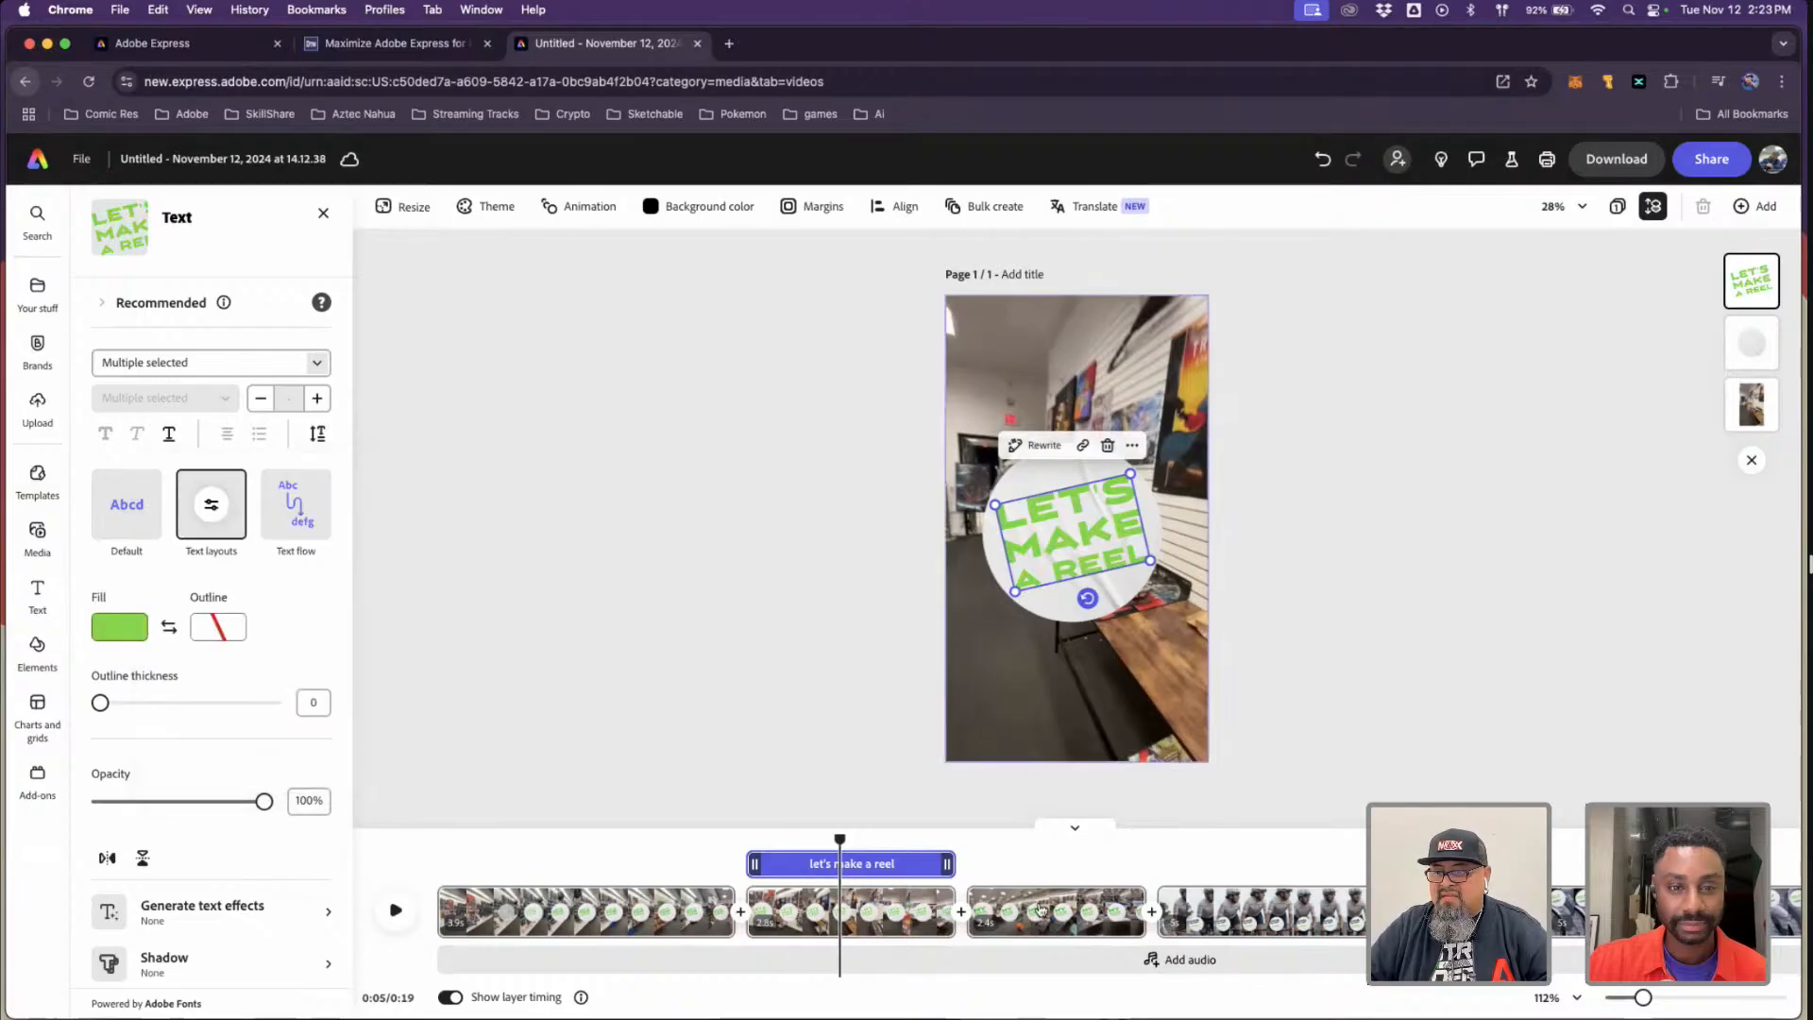
left_click(123, 638)
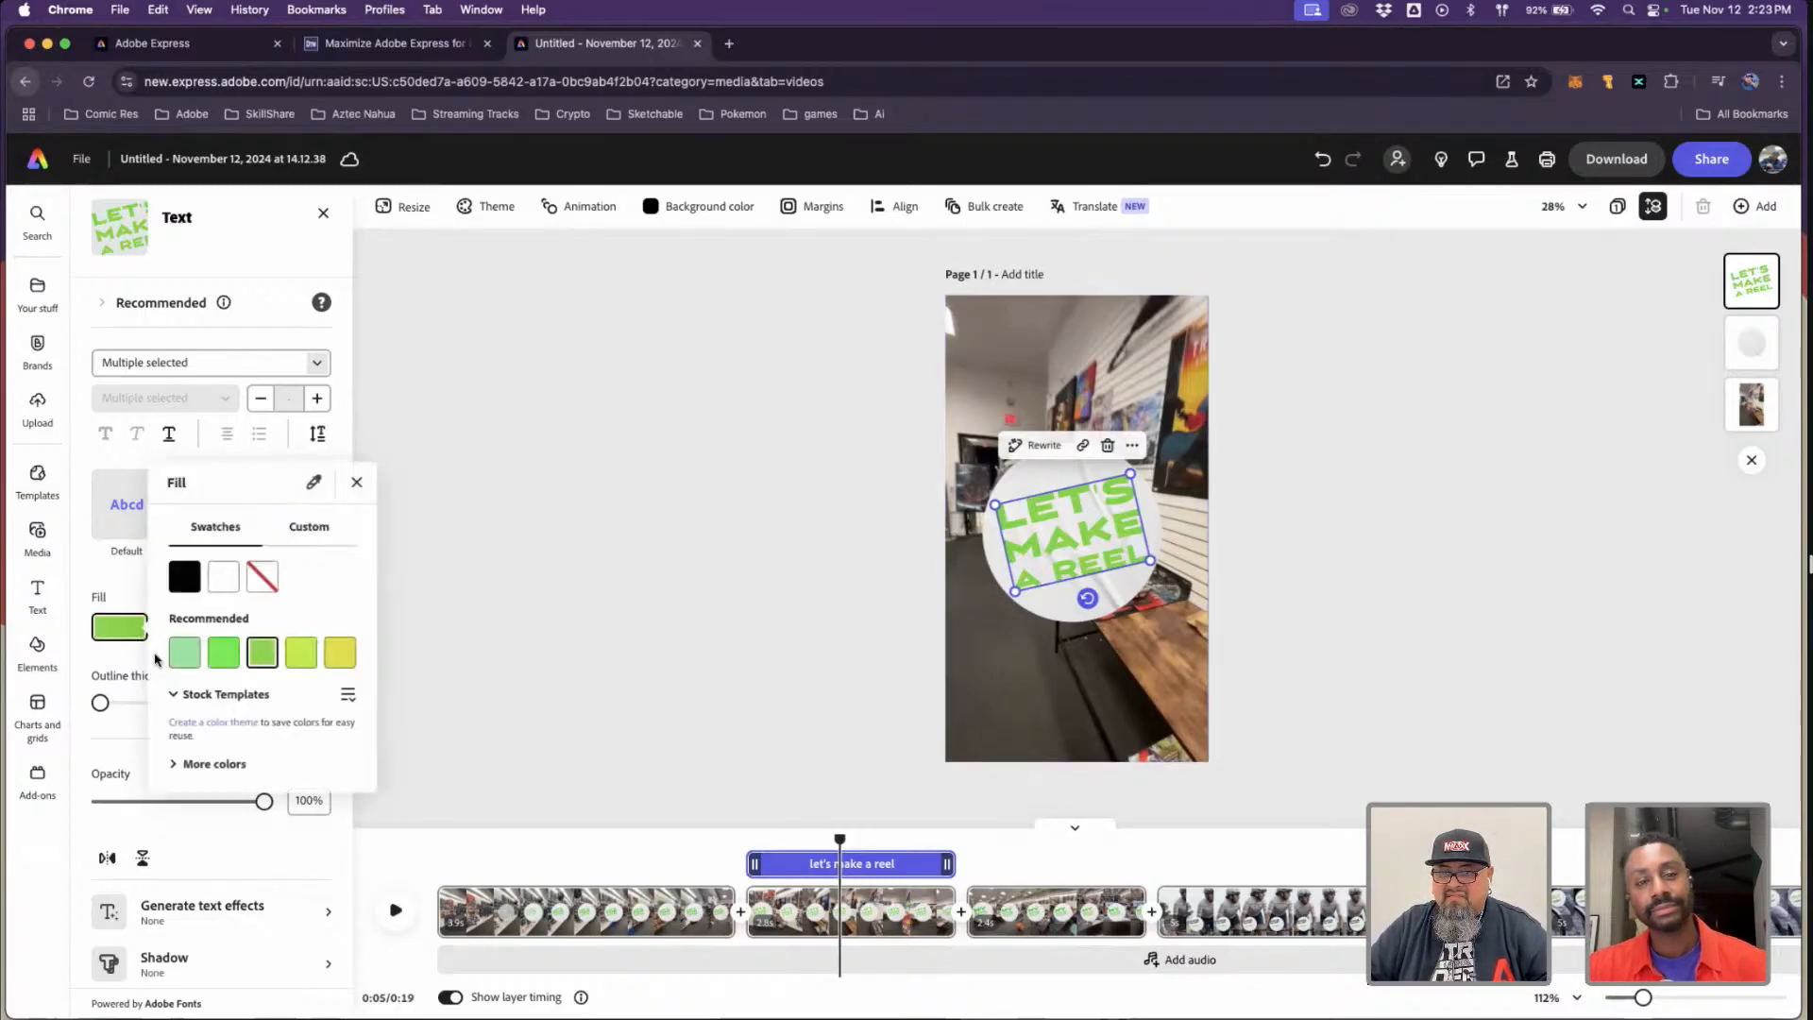
left_click(262, 655)
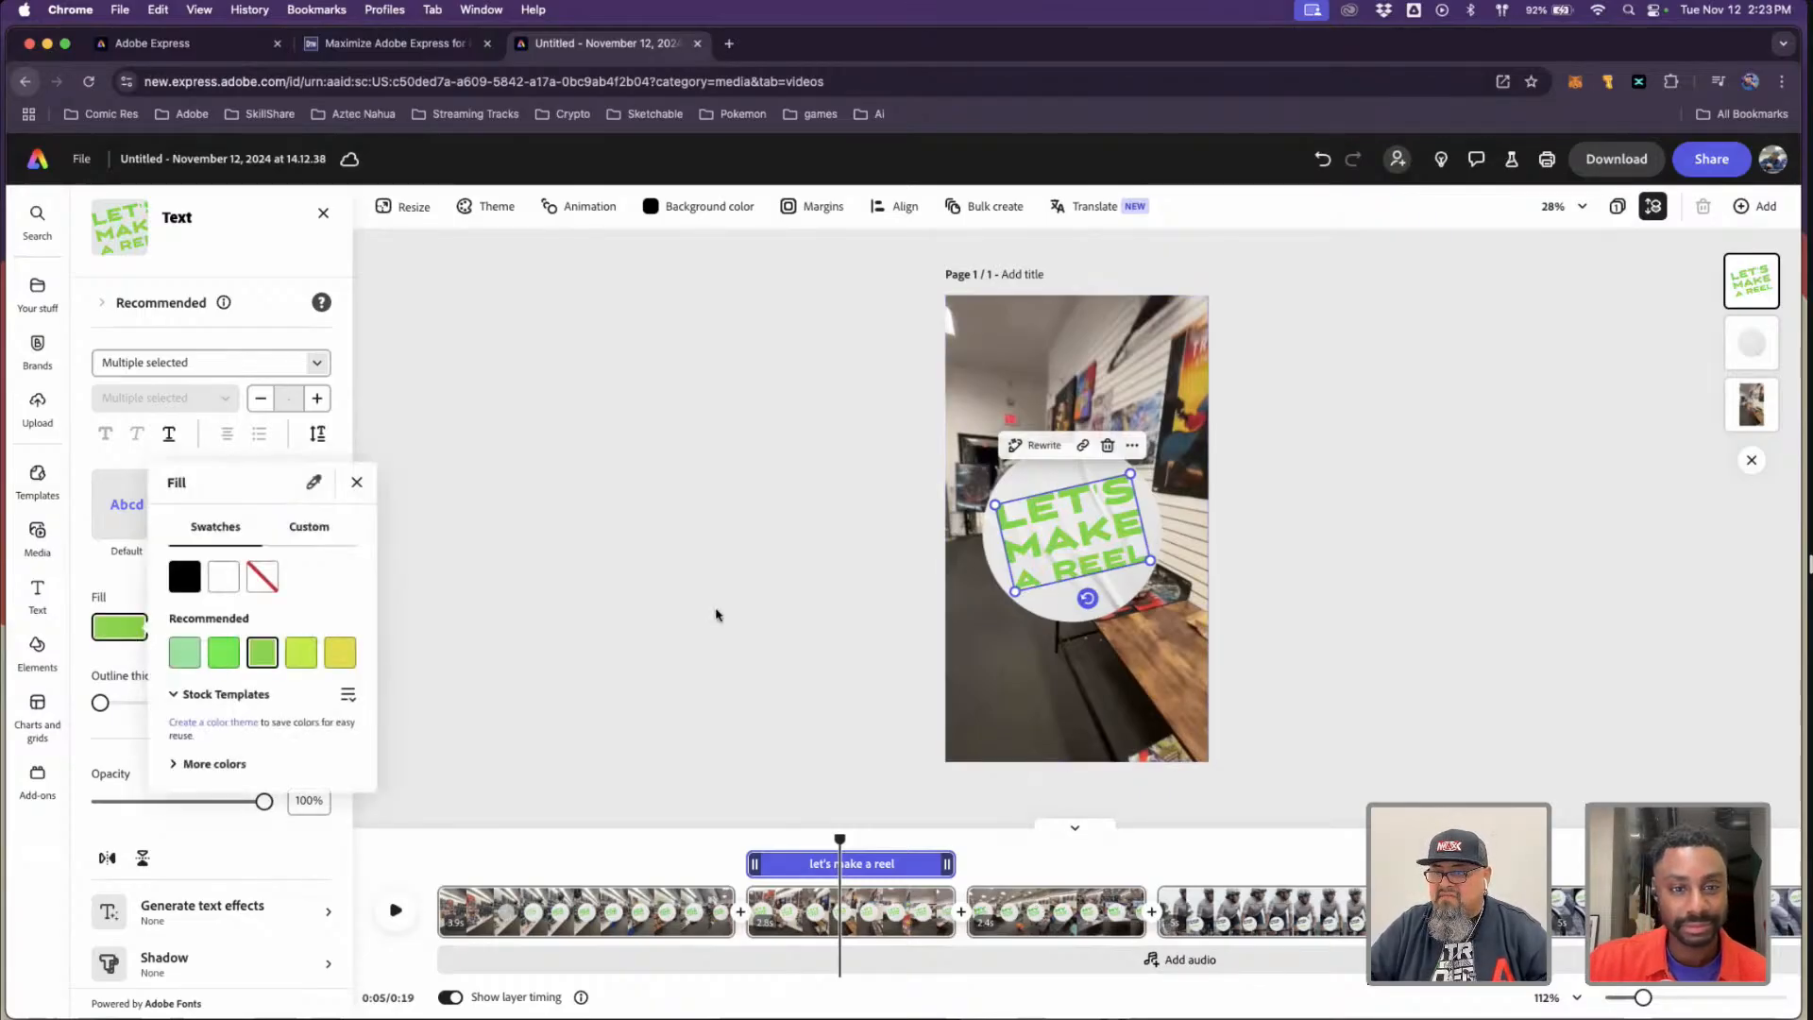
- Change the fill of the third scene's "my office is ready" text to the light salmon-red colour from the extended swatches
left_click(1039, 916)
left_click(1039, 917)
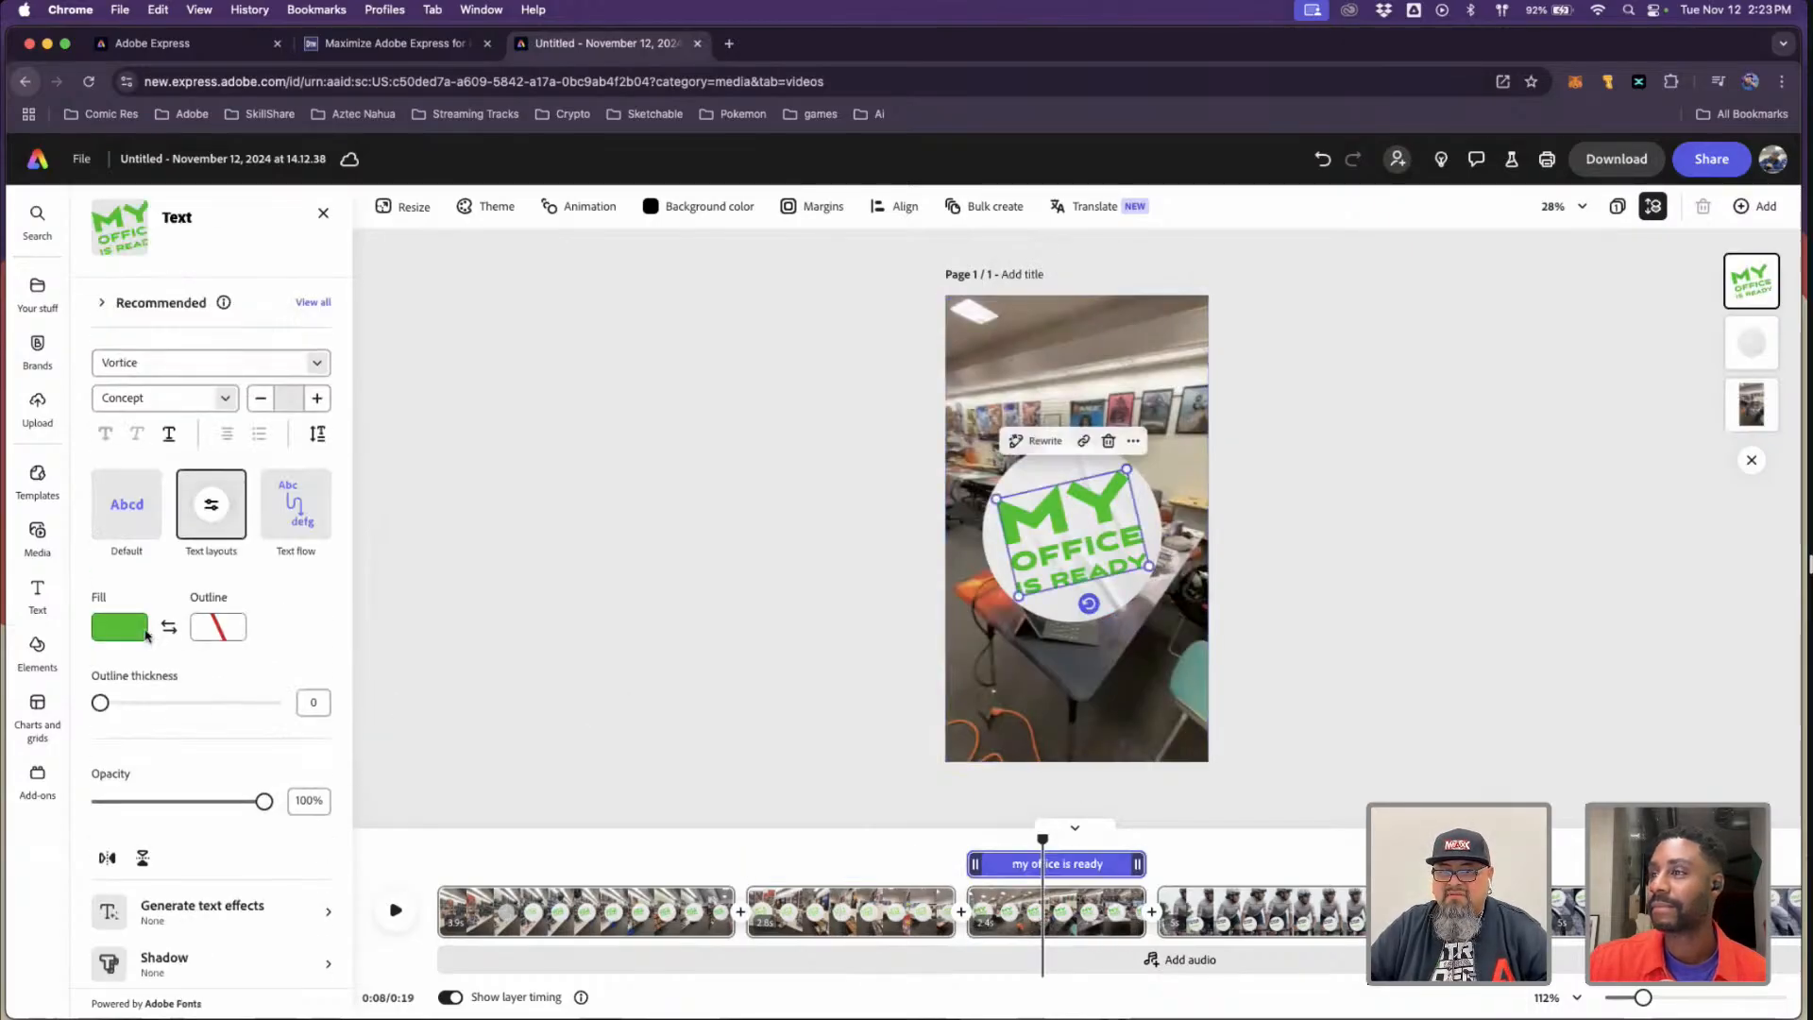
left_click(142, 631)
left_click(181, 767)
scroll(217, 794, "down", 3)
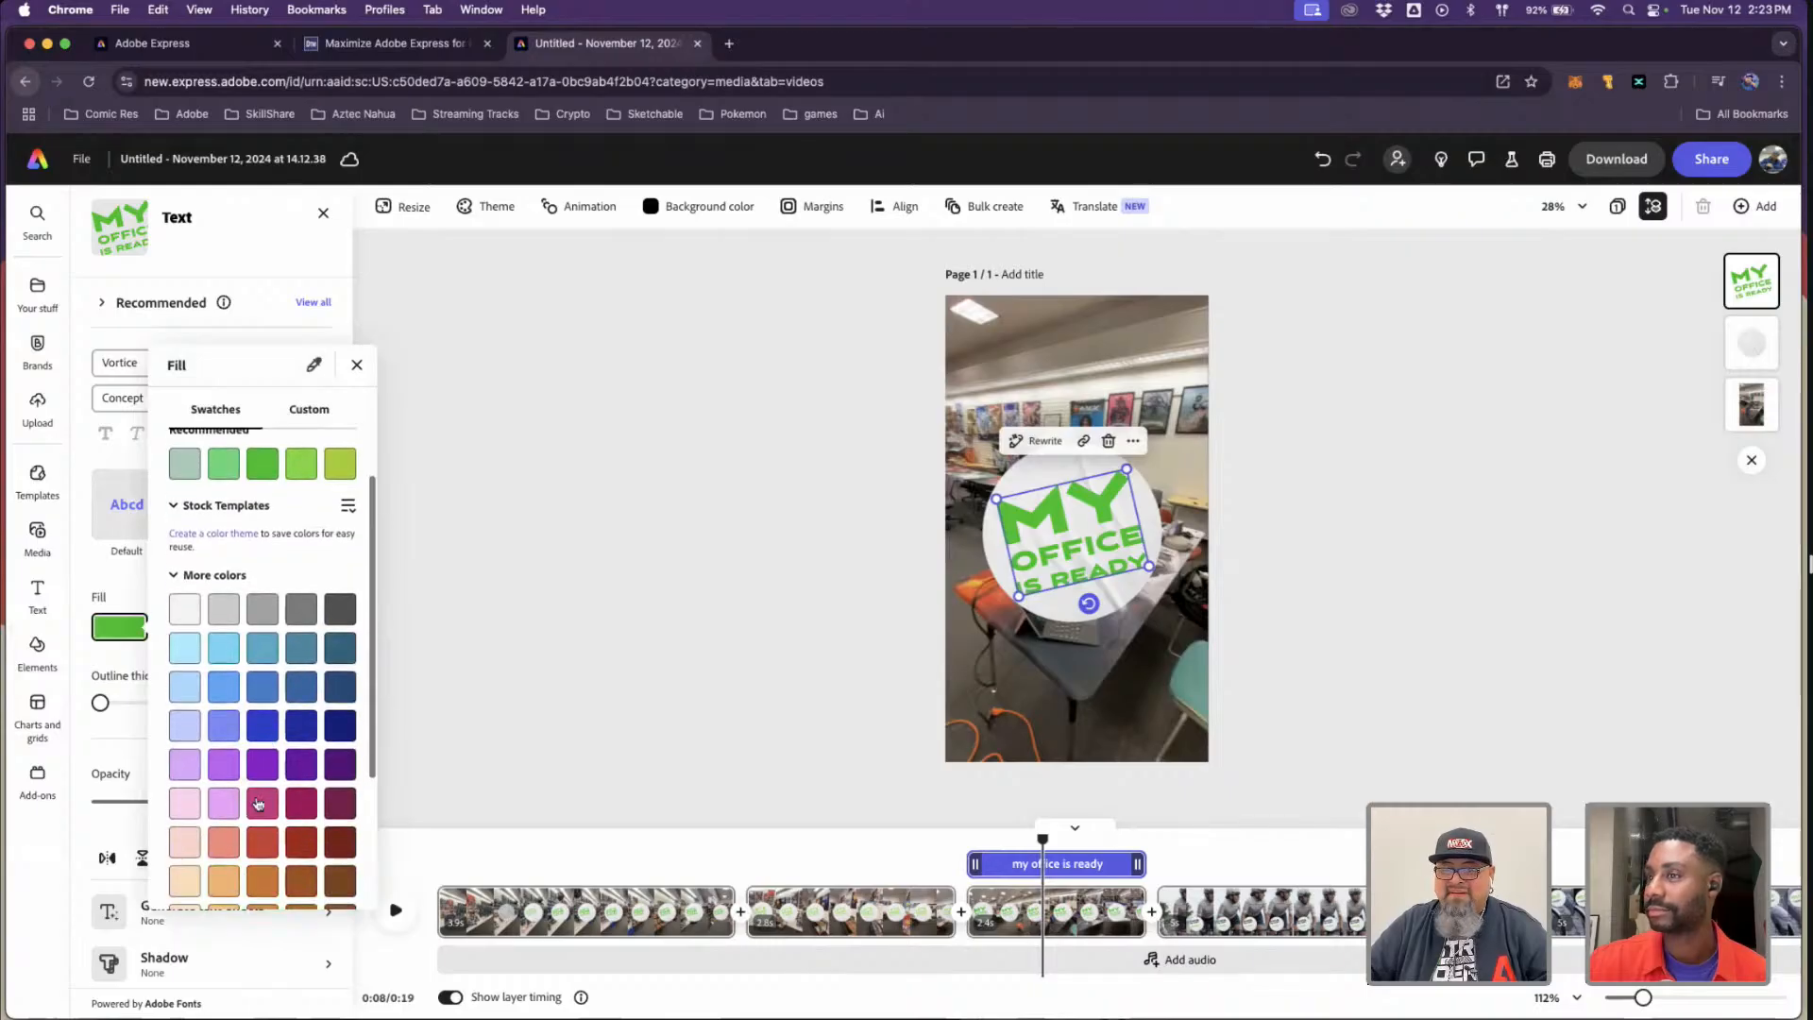
left_click(224, 801)
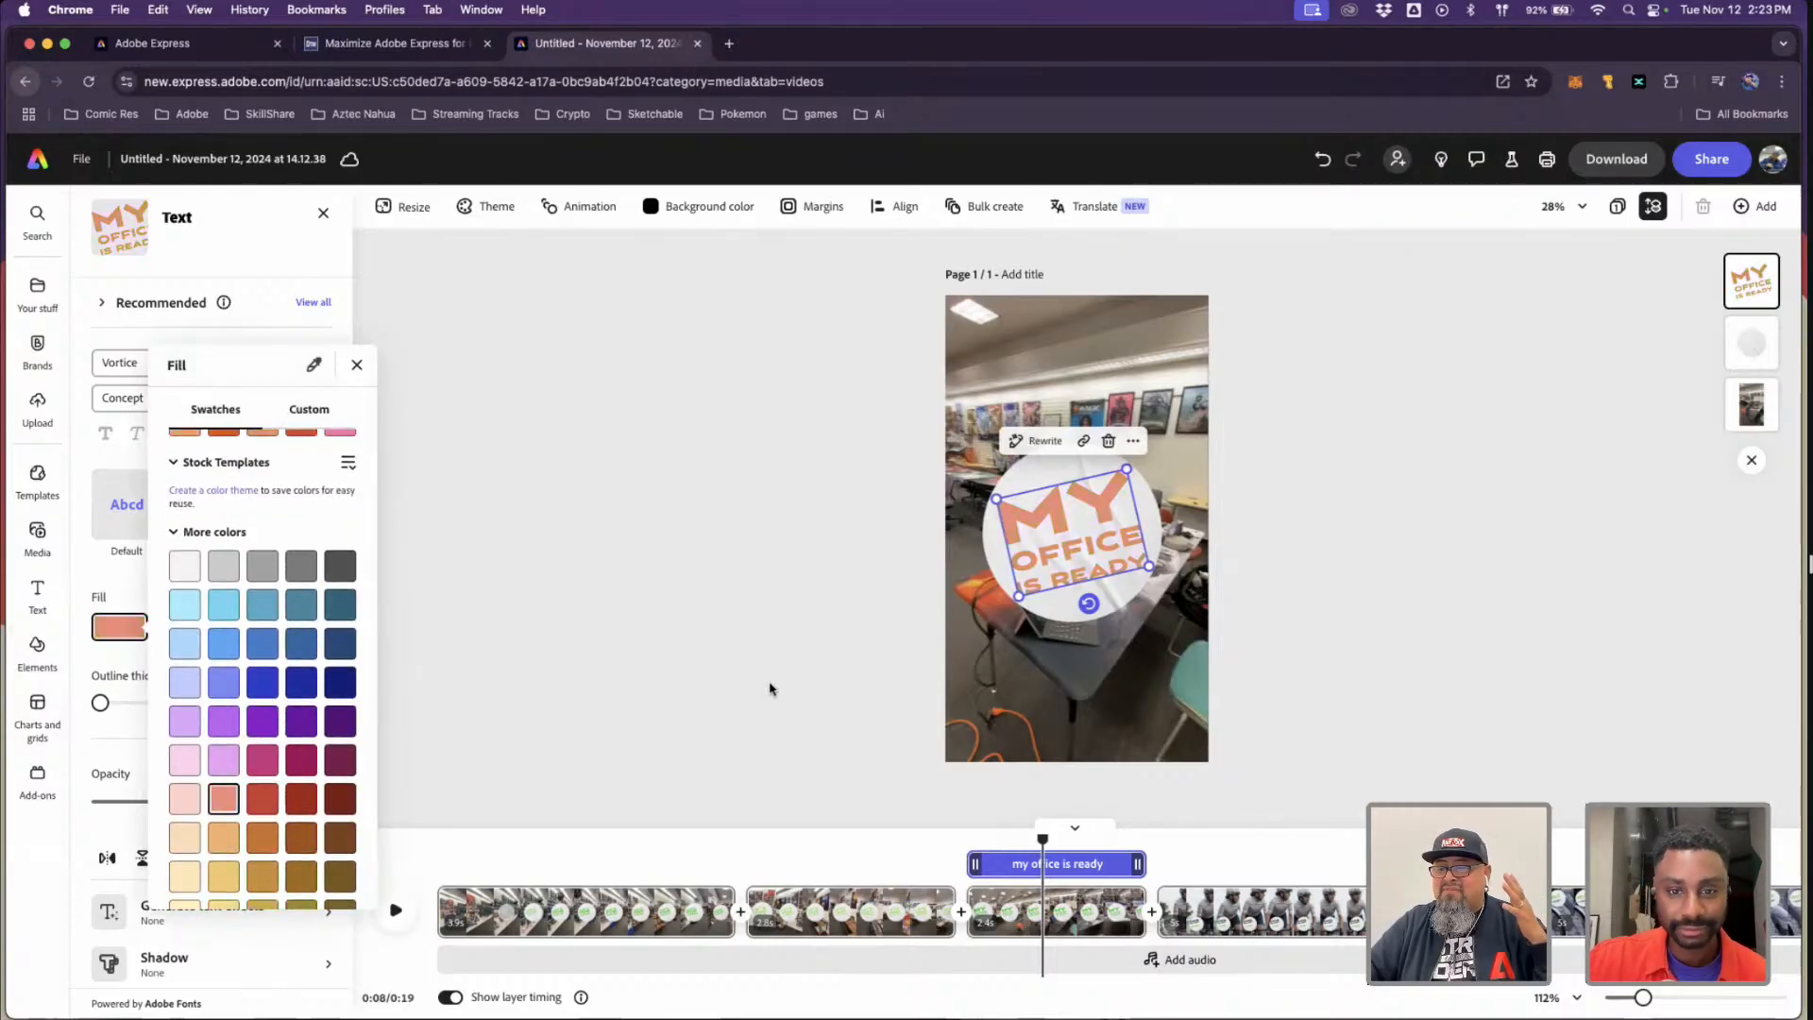
left_click(769, 690)
left_click(770, 690)
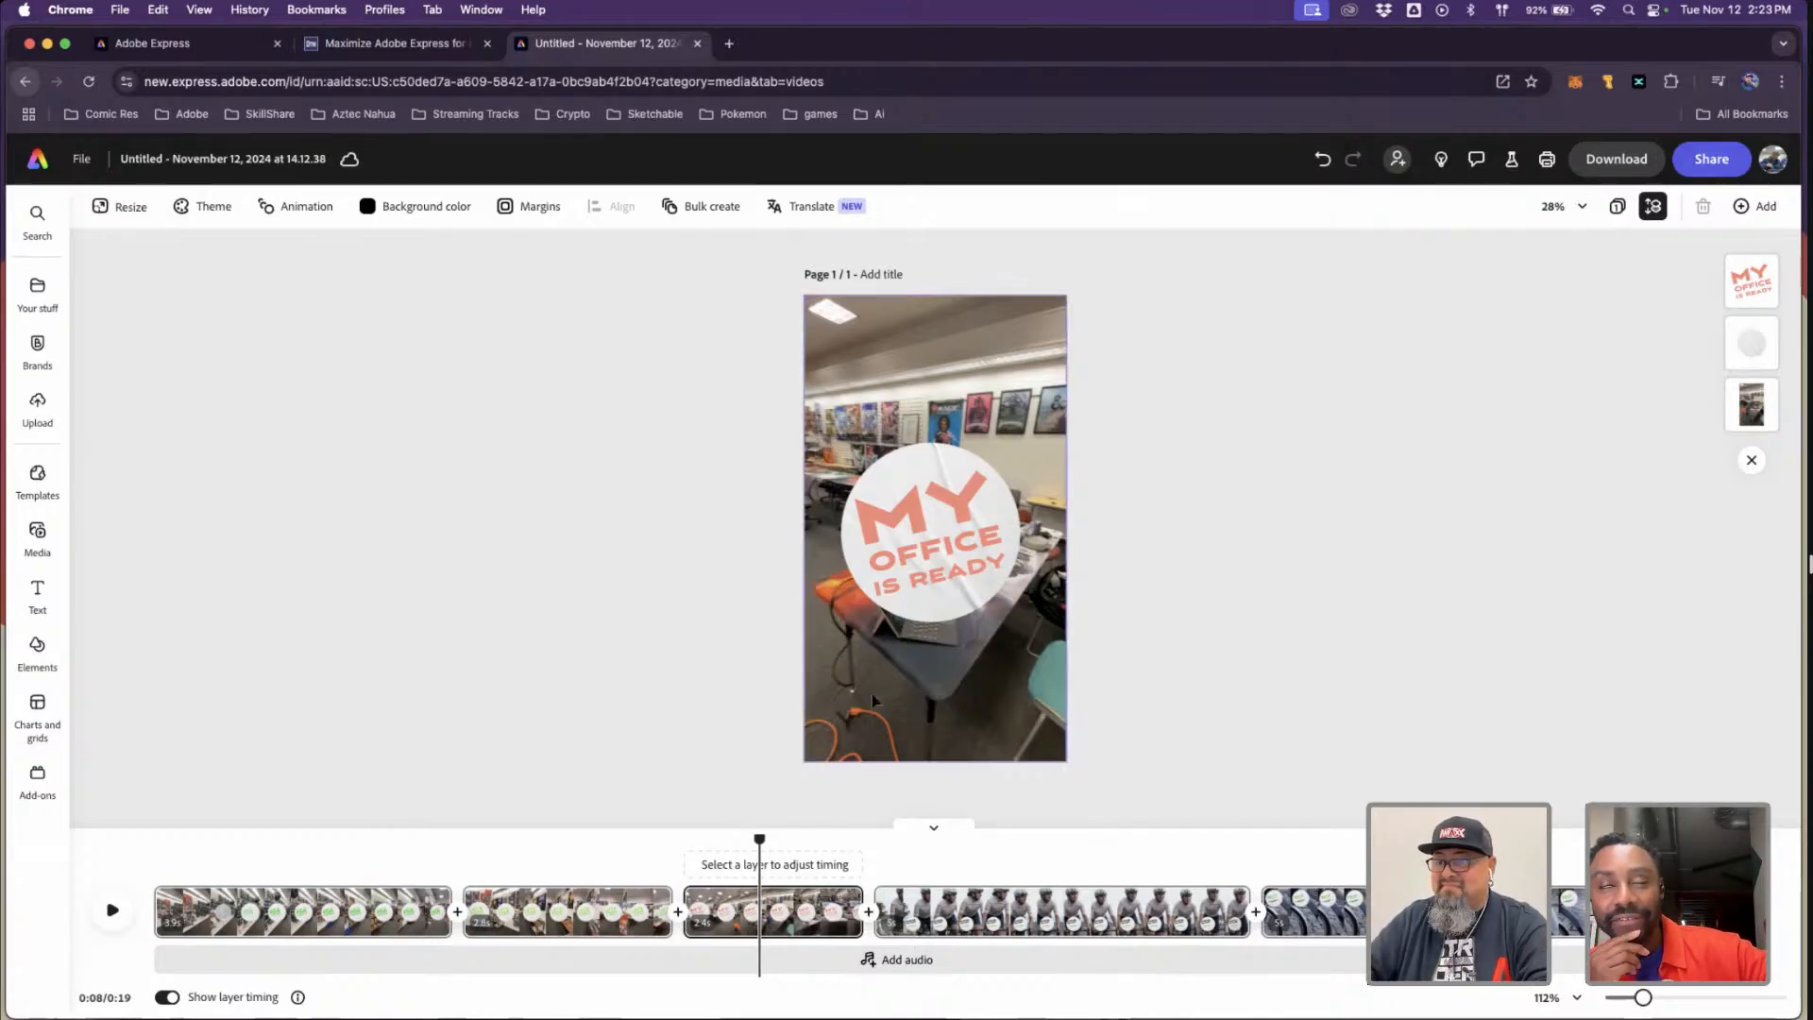
- Enlarge the third scene's background video slightly beyond the page's lower-left corner and check the framing along the scene
mouse_move(762, 839)
left_mouse_down()
mouse_move(690, 839)
mouse_move(846, 839)
mouse_move(774, 838)
left_mouse_up()
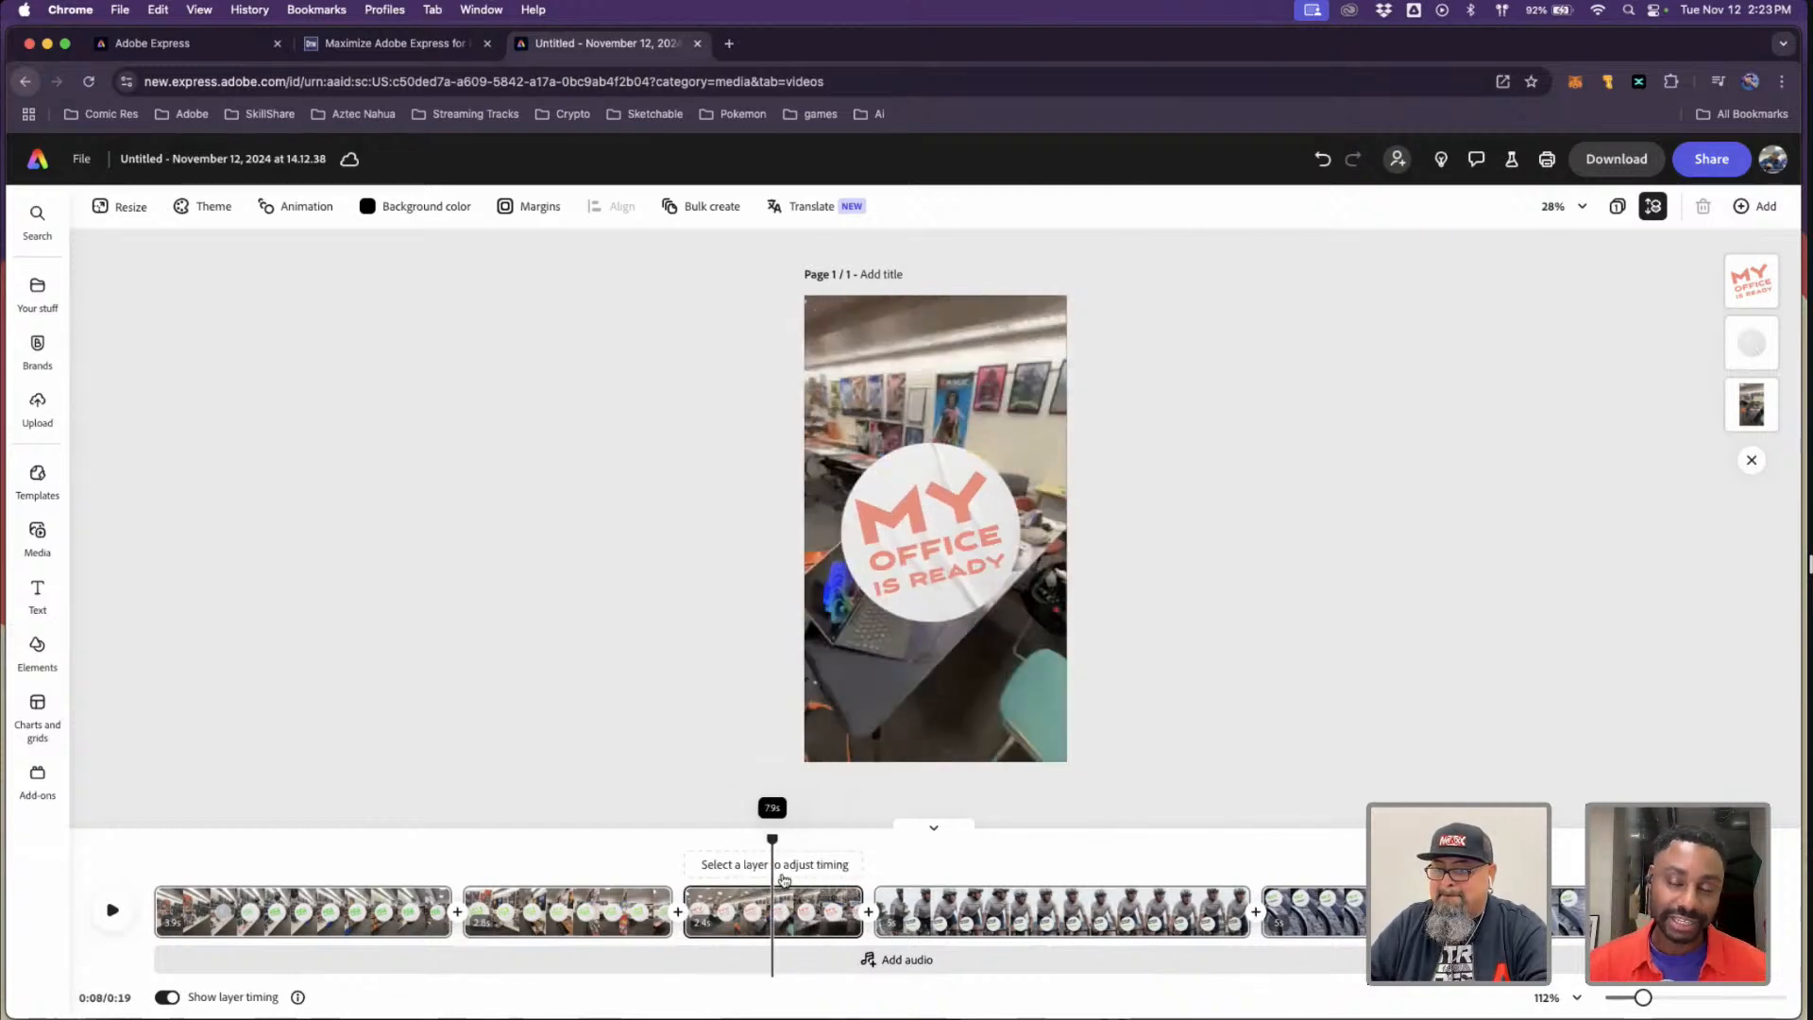
left_click(811, 928)
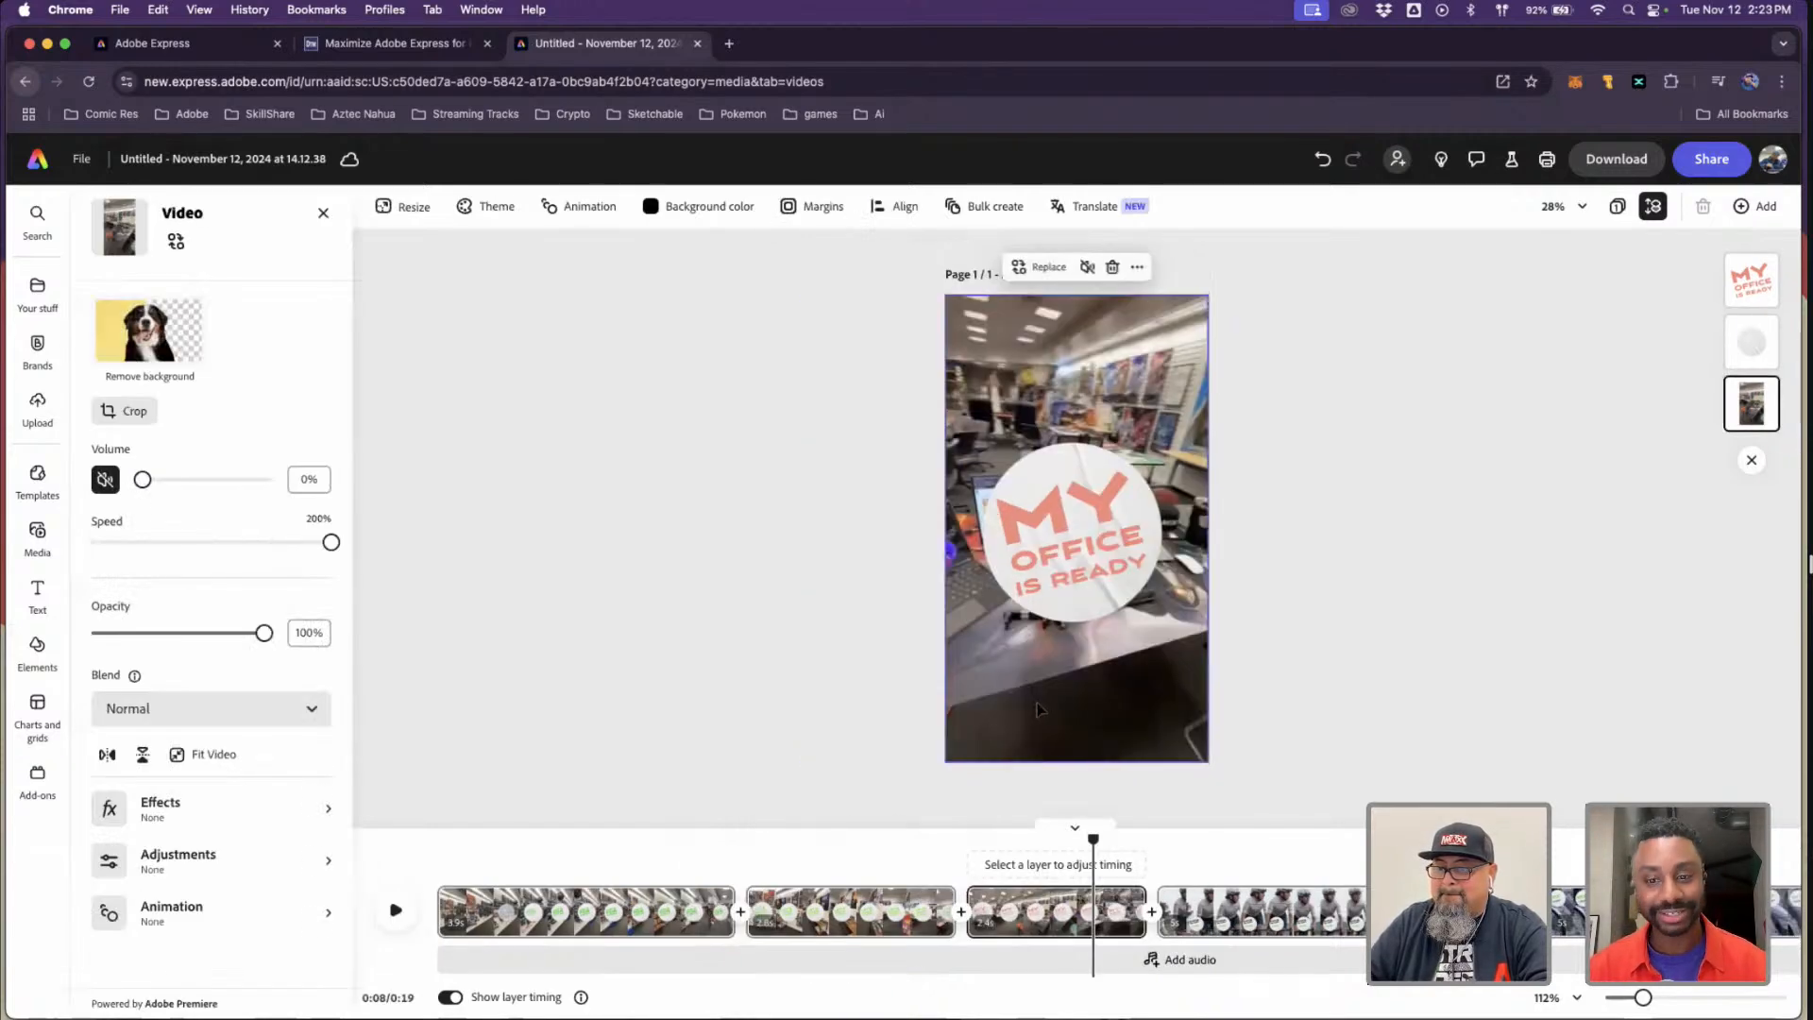
left_click_drag(939, 768, 917, 814)
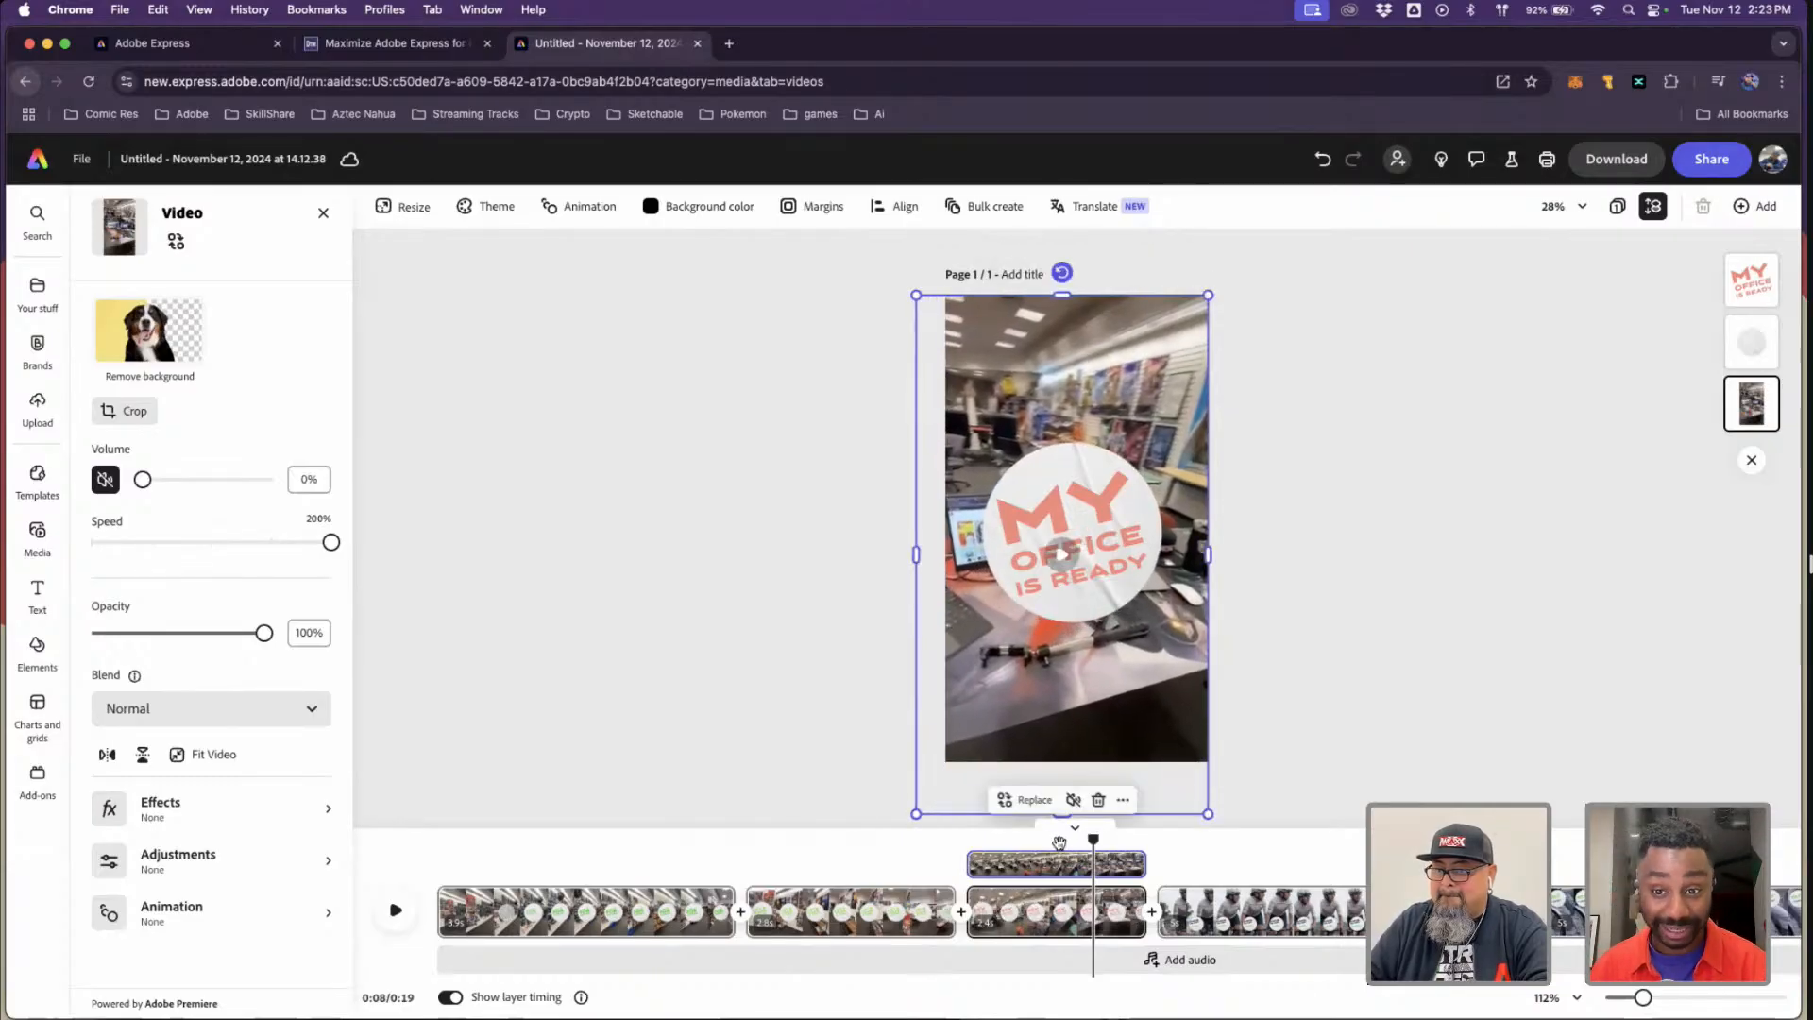
left_click(1030, 843)
left_click_drag(1033, 843, 1091, 844)
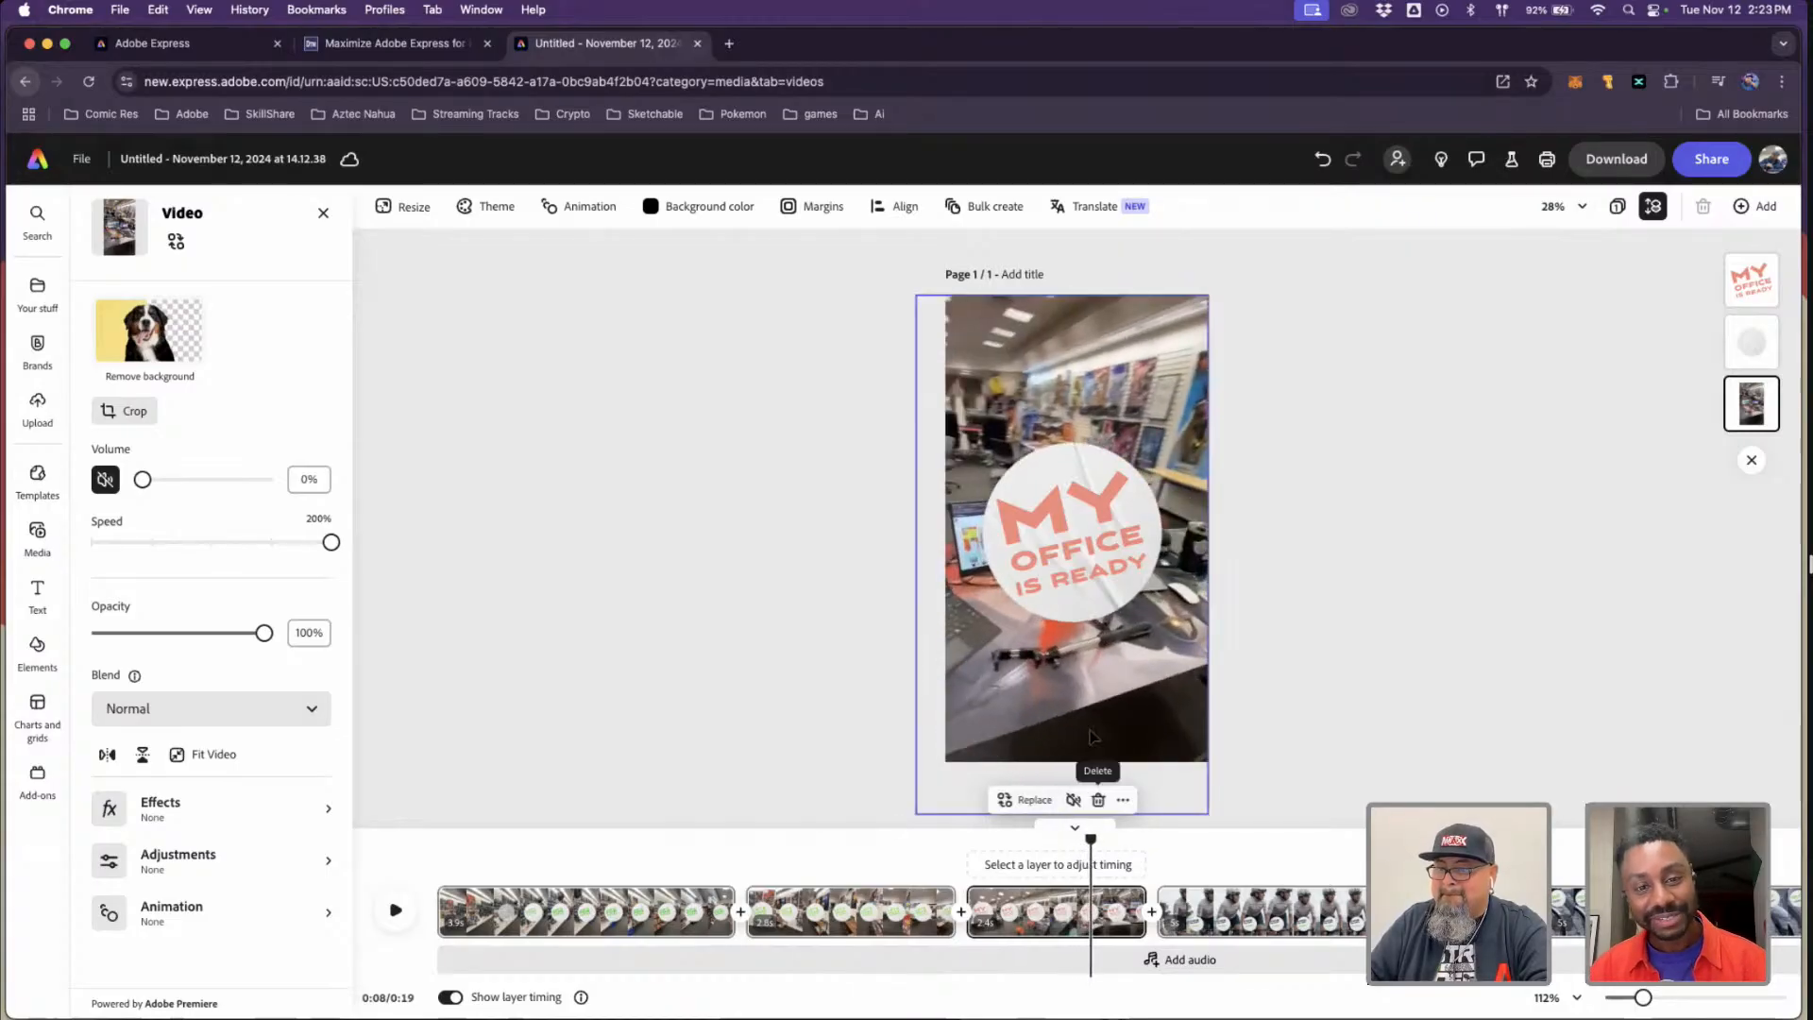
- Enlarge the third scene's background video further and reposition it to cover the whole page, checking the framing at several moments
left_click(1025, 693)
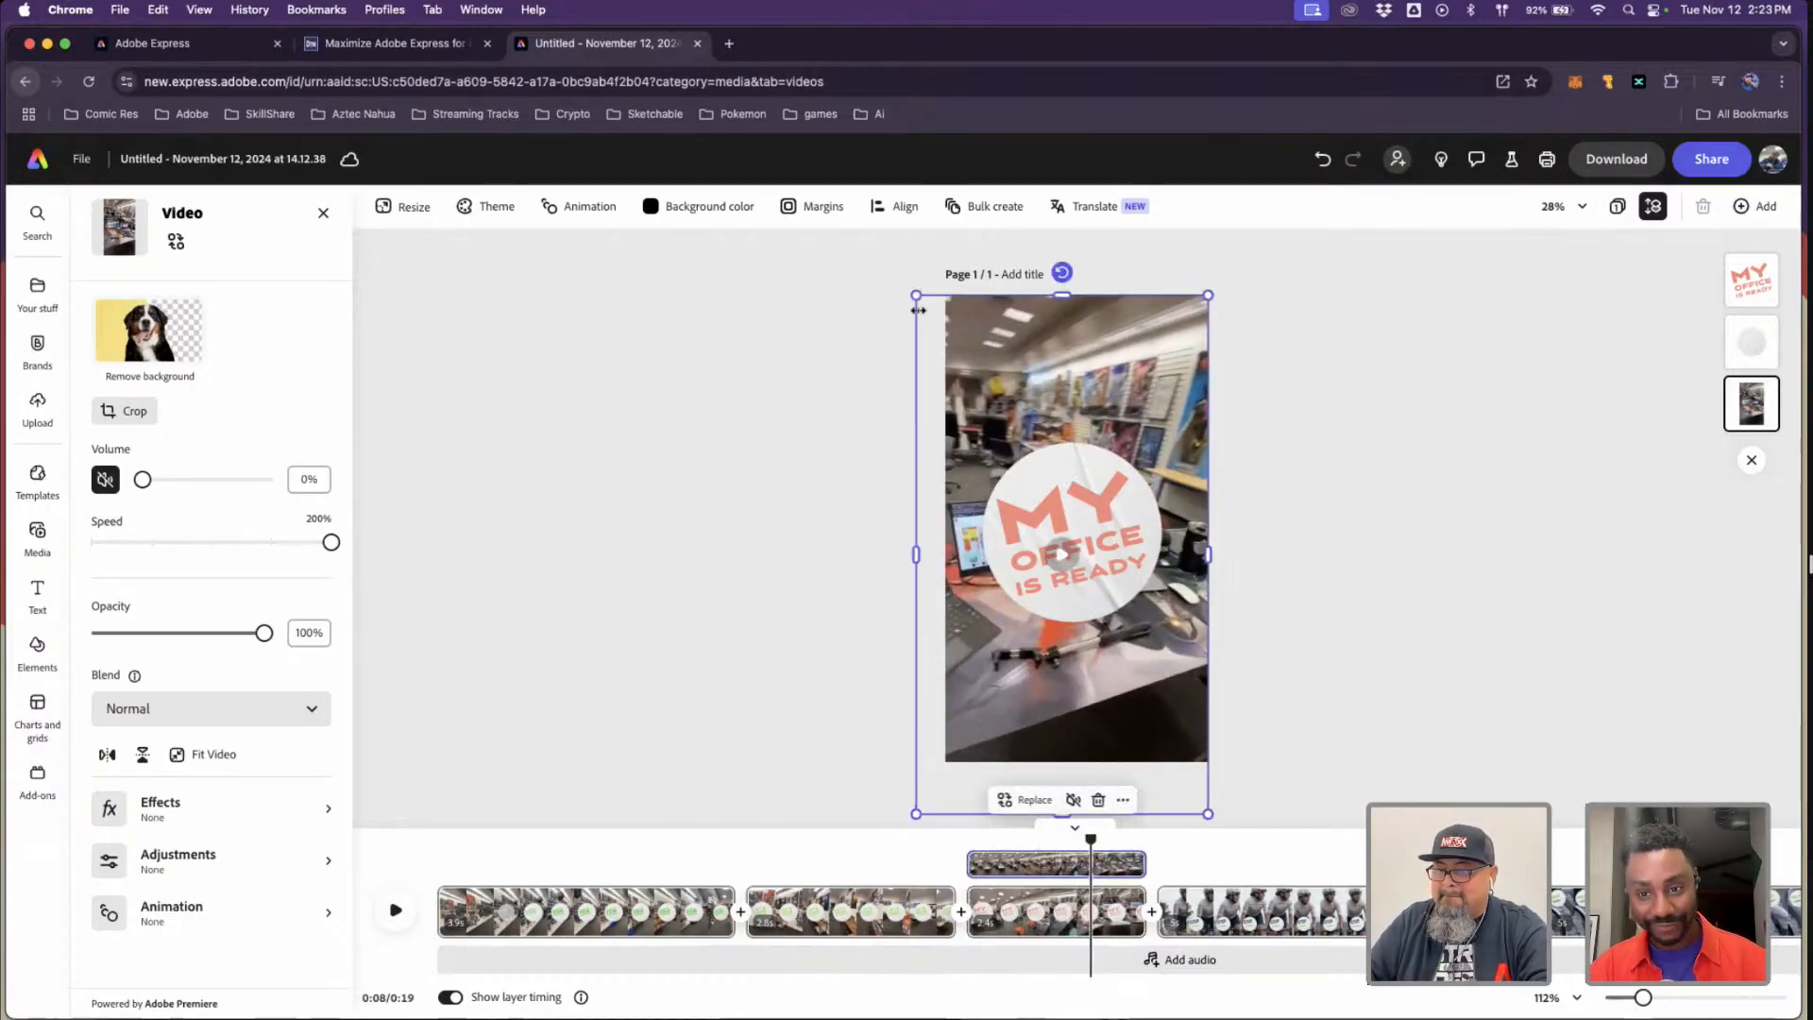
left_click_drag(916, 297, 856, 255)
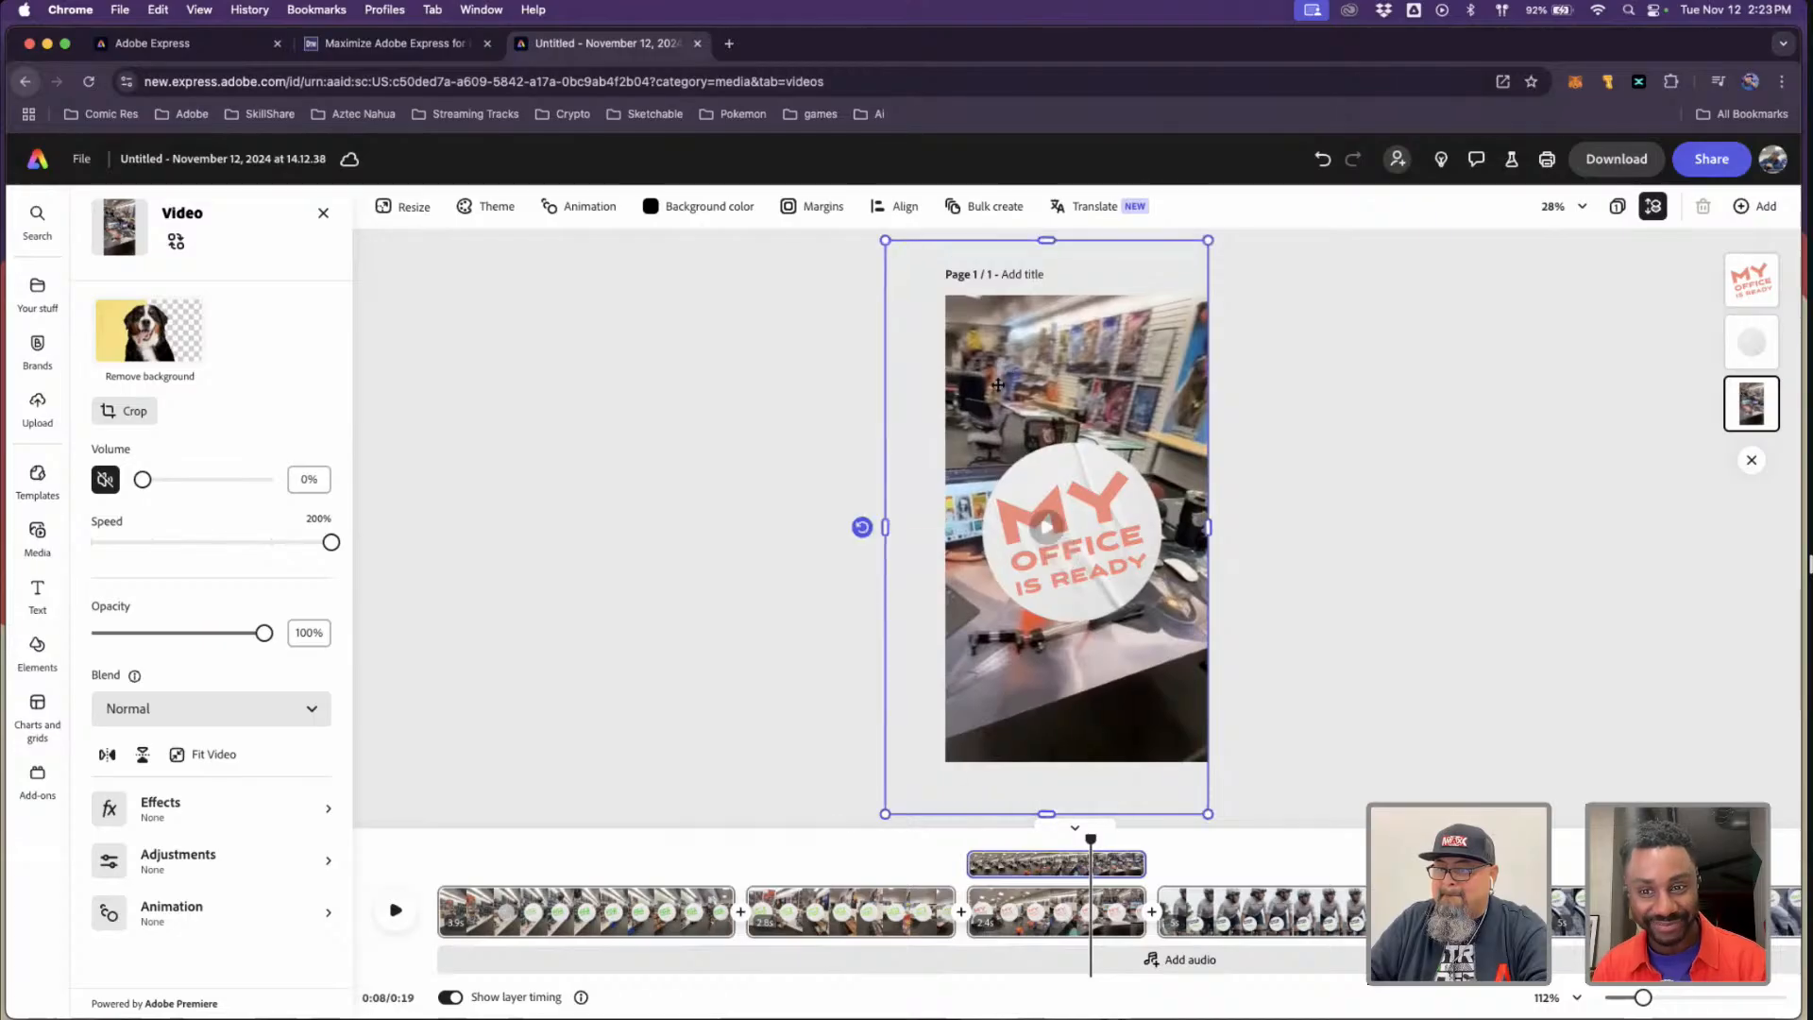
left_click_drag(1004, 389, 999, 389)
left_click(1028, 844)
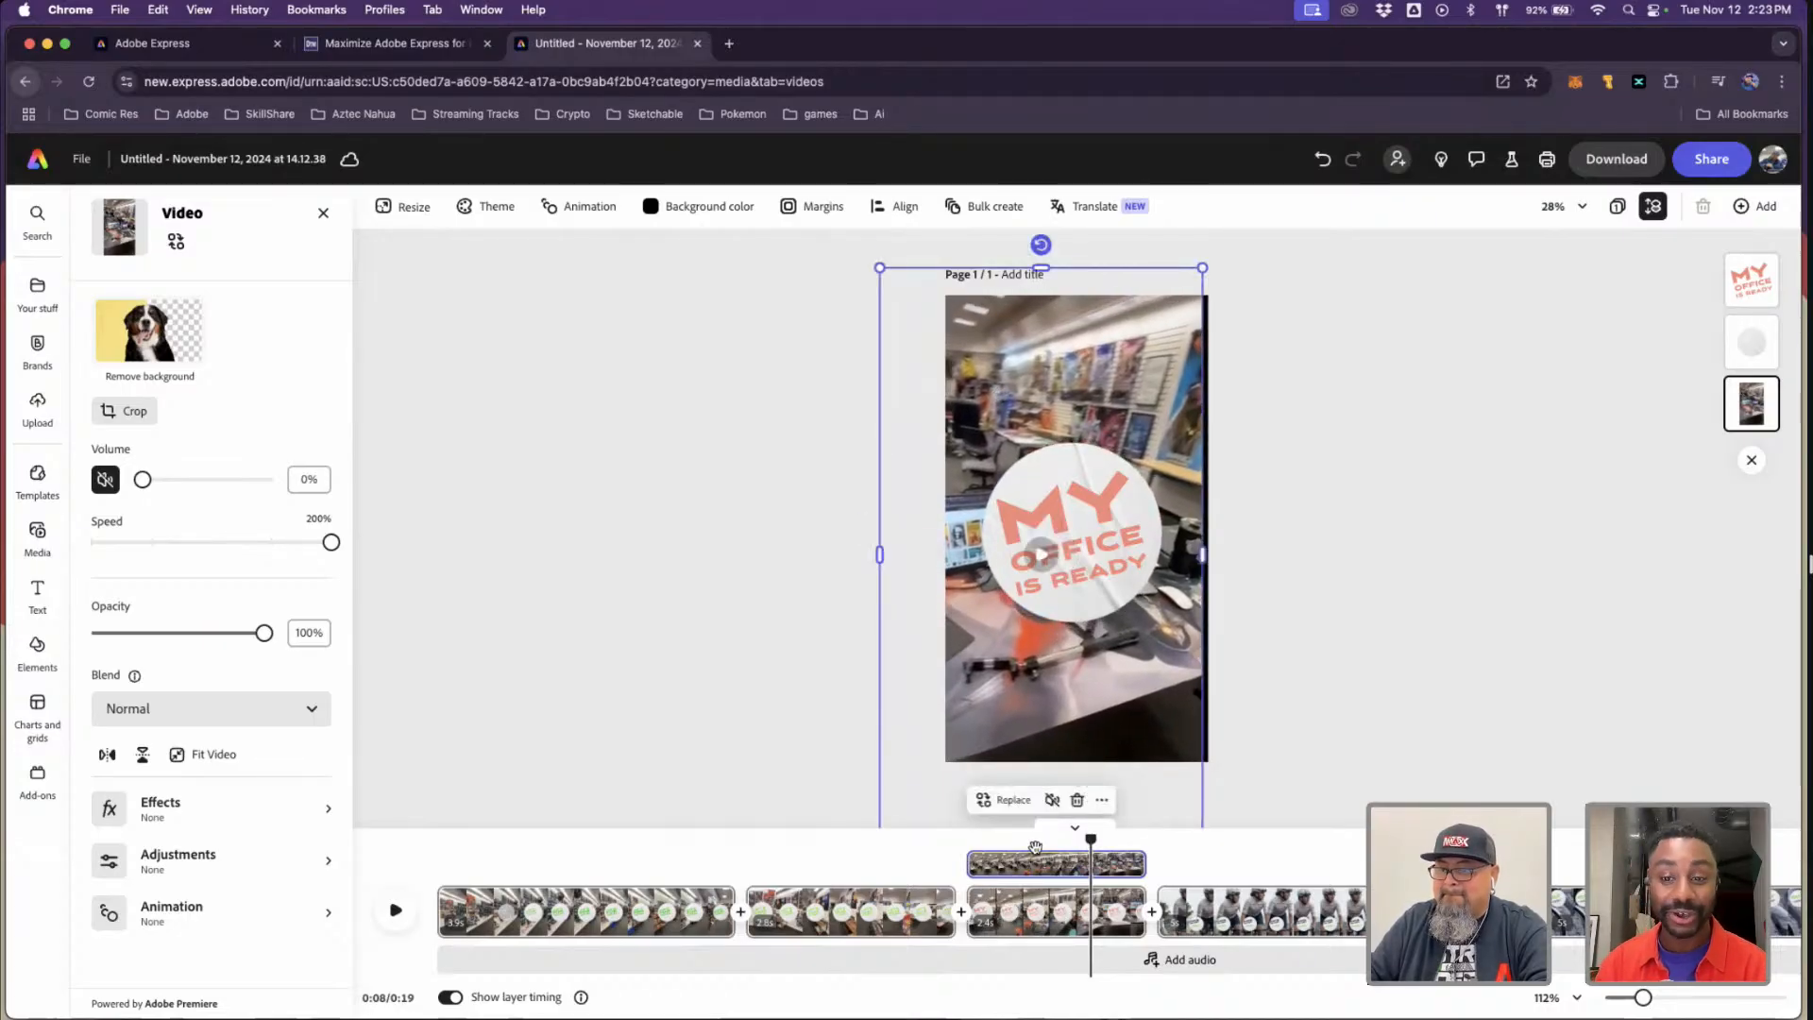
mouse_move(974, 846)
left_mouse_down()
mouse_move(874, 843)
mouse_move(984, 844)
left_mouse_up()
left_click(904, 858)
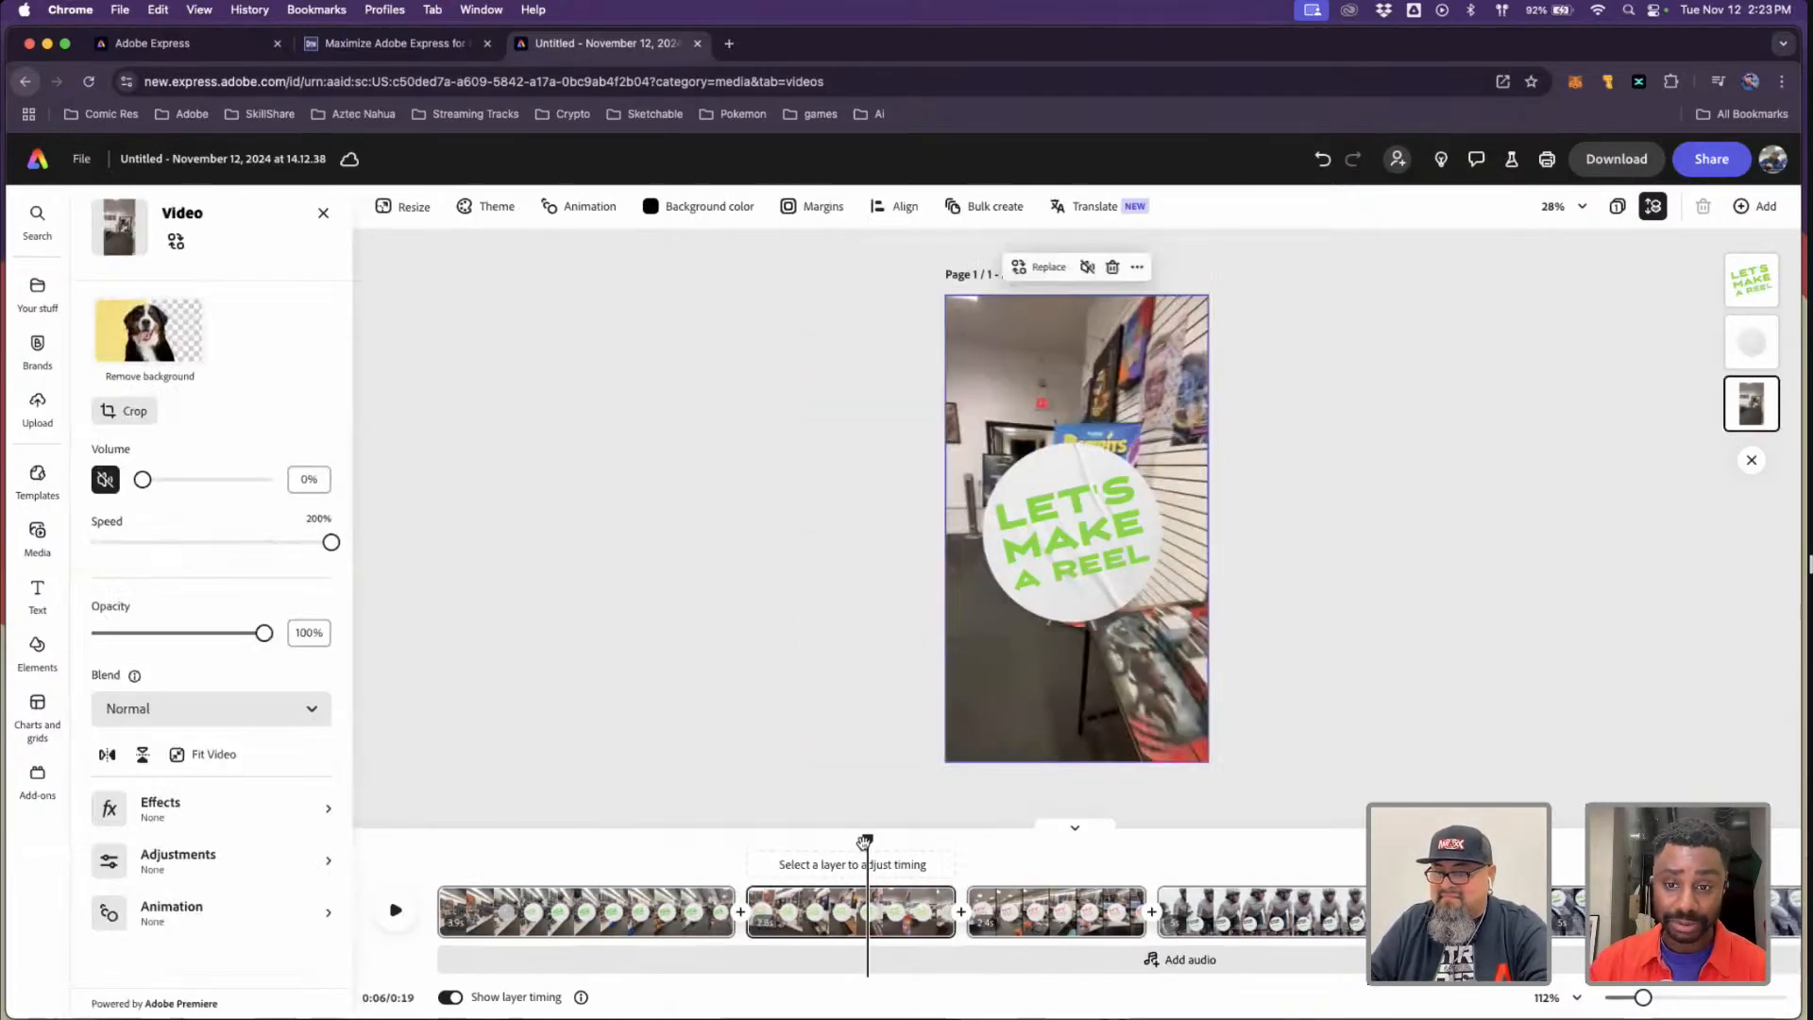
left_click_drag(904, 840, 1076, 839)
left_click(1300, 688)
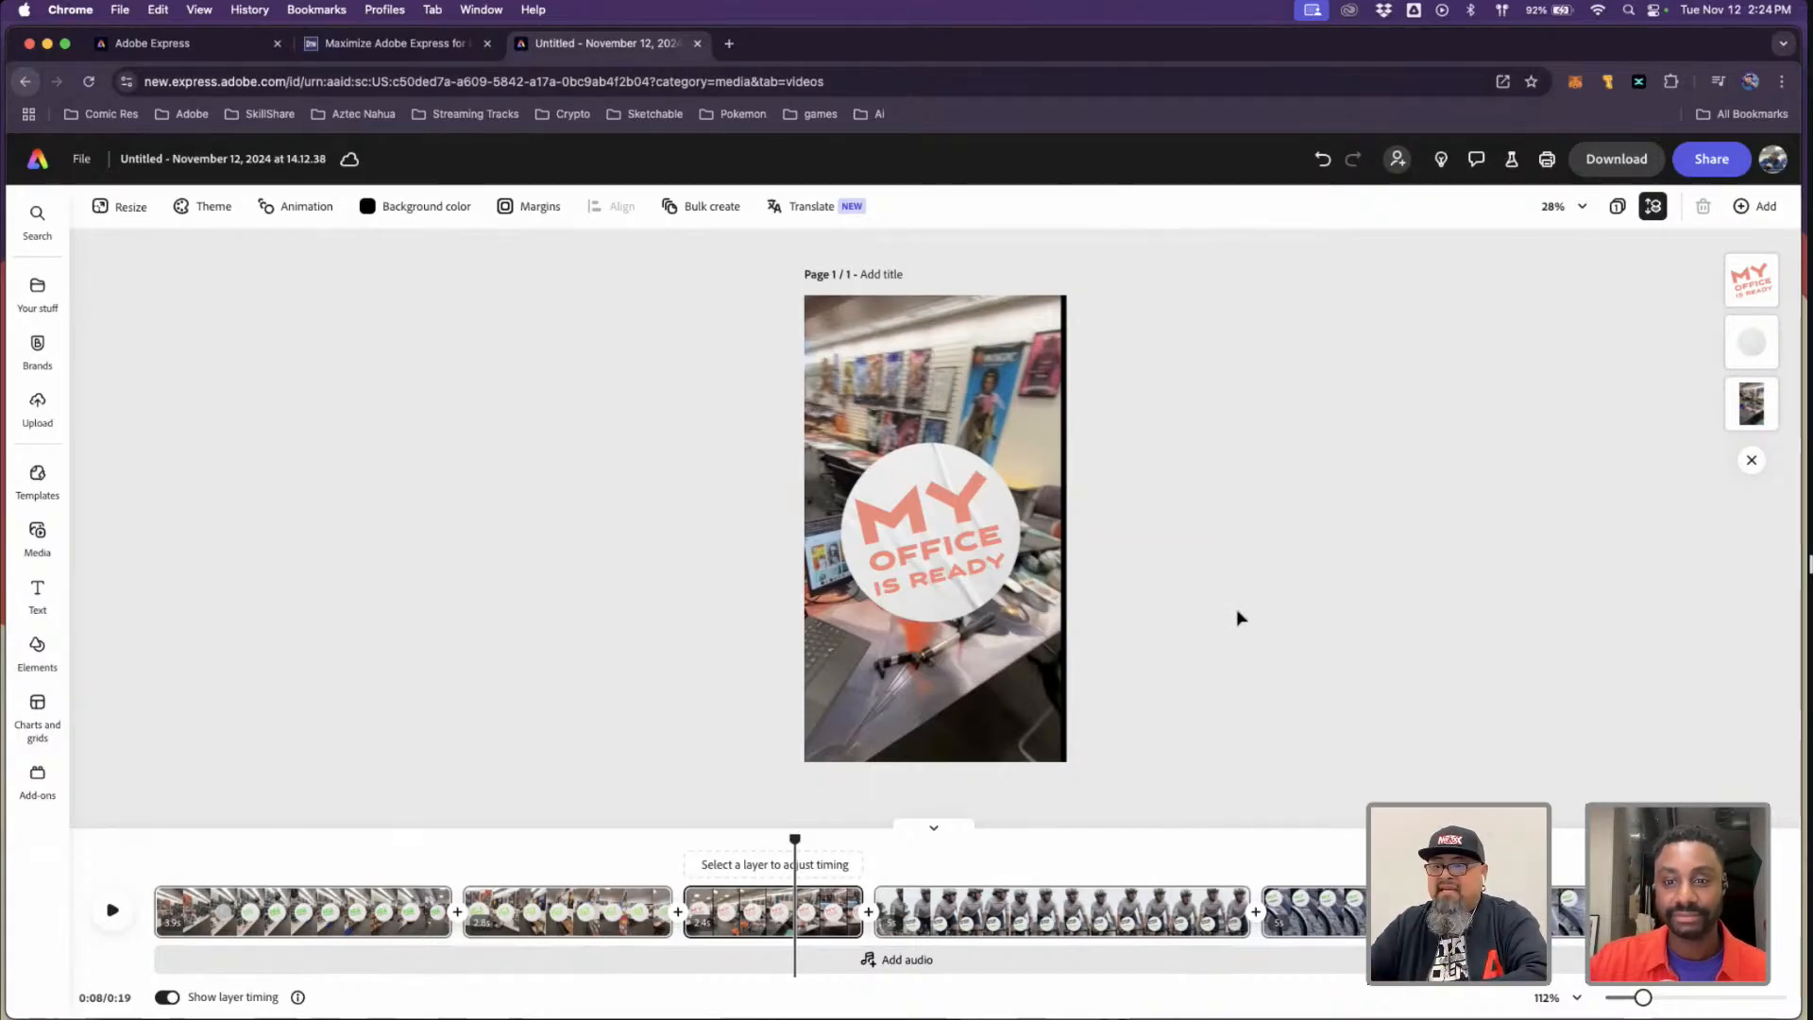
left_click(1030, 703)
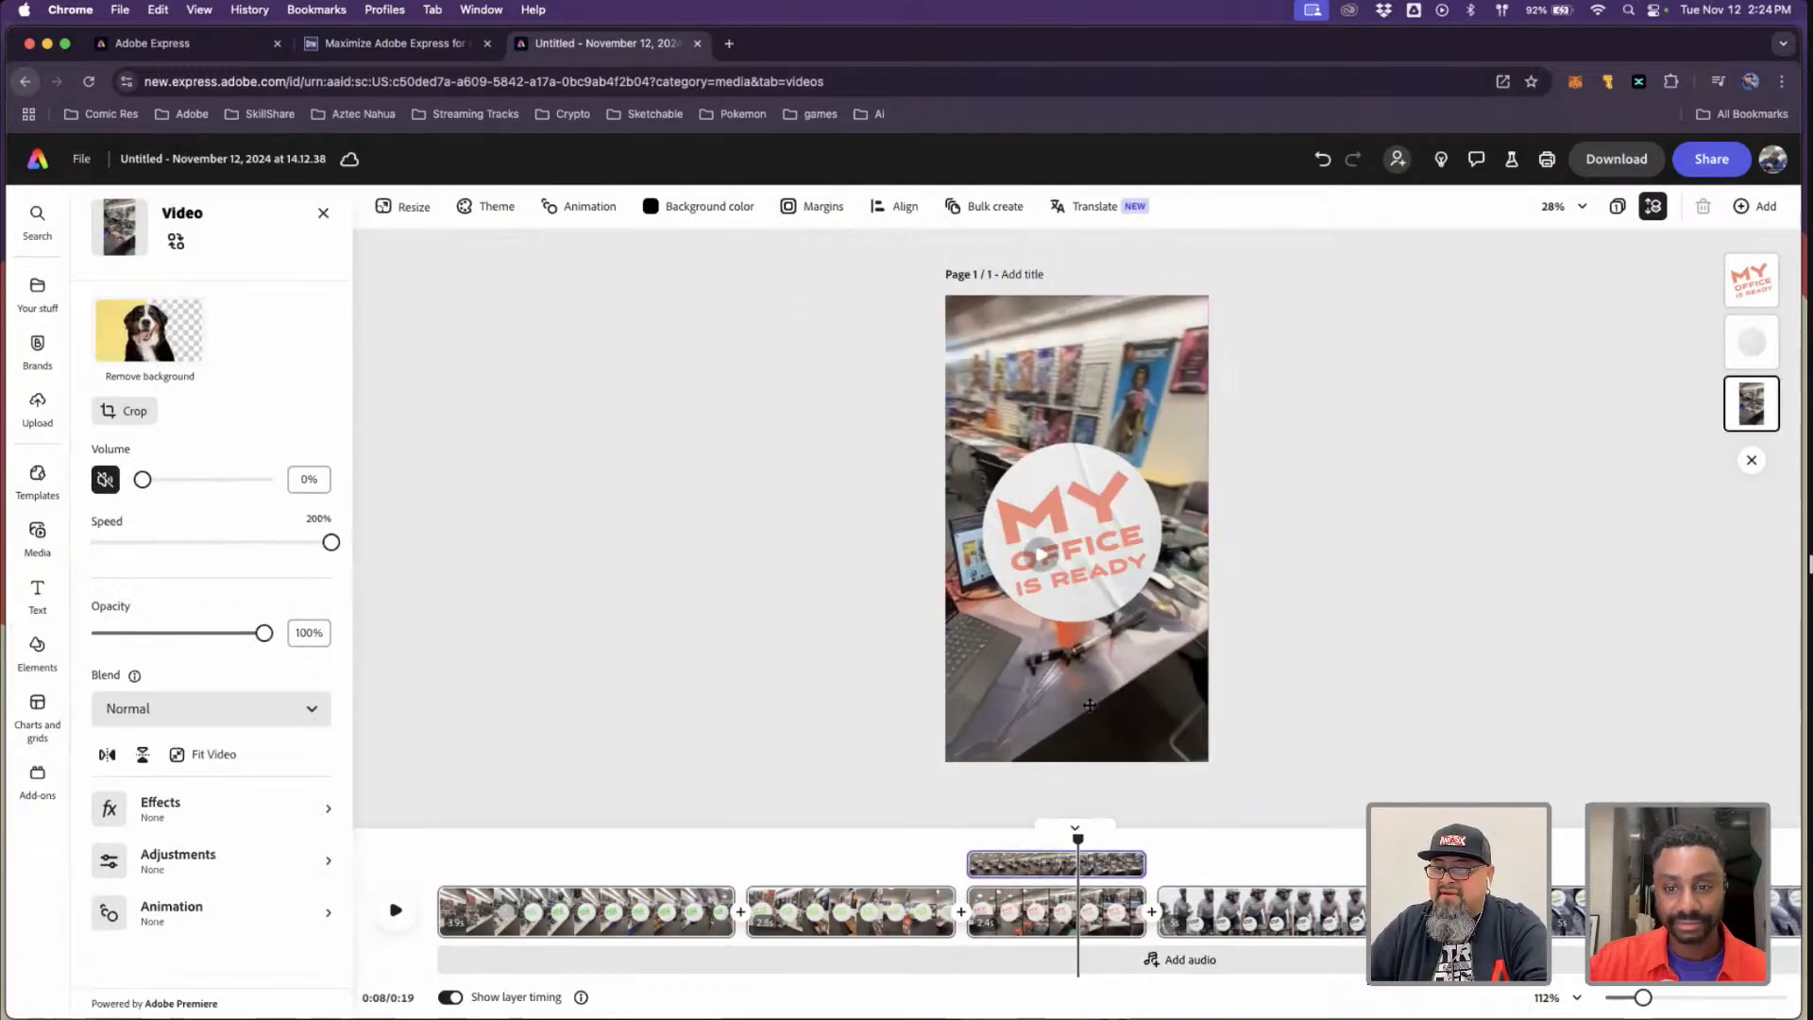
left_click(1352, 682)
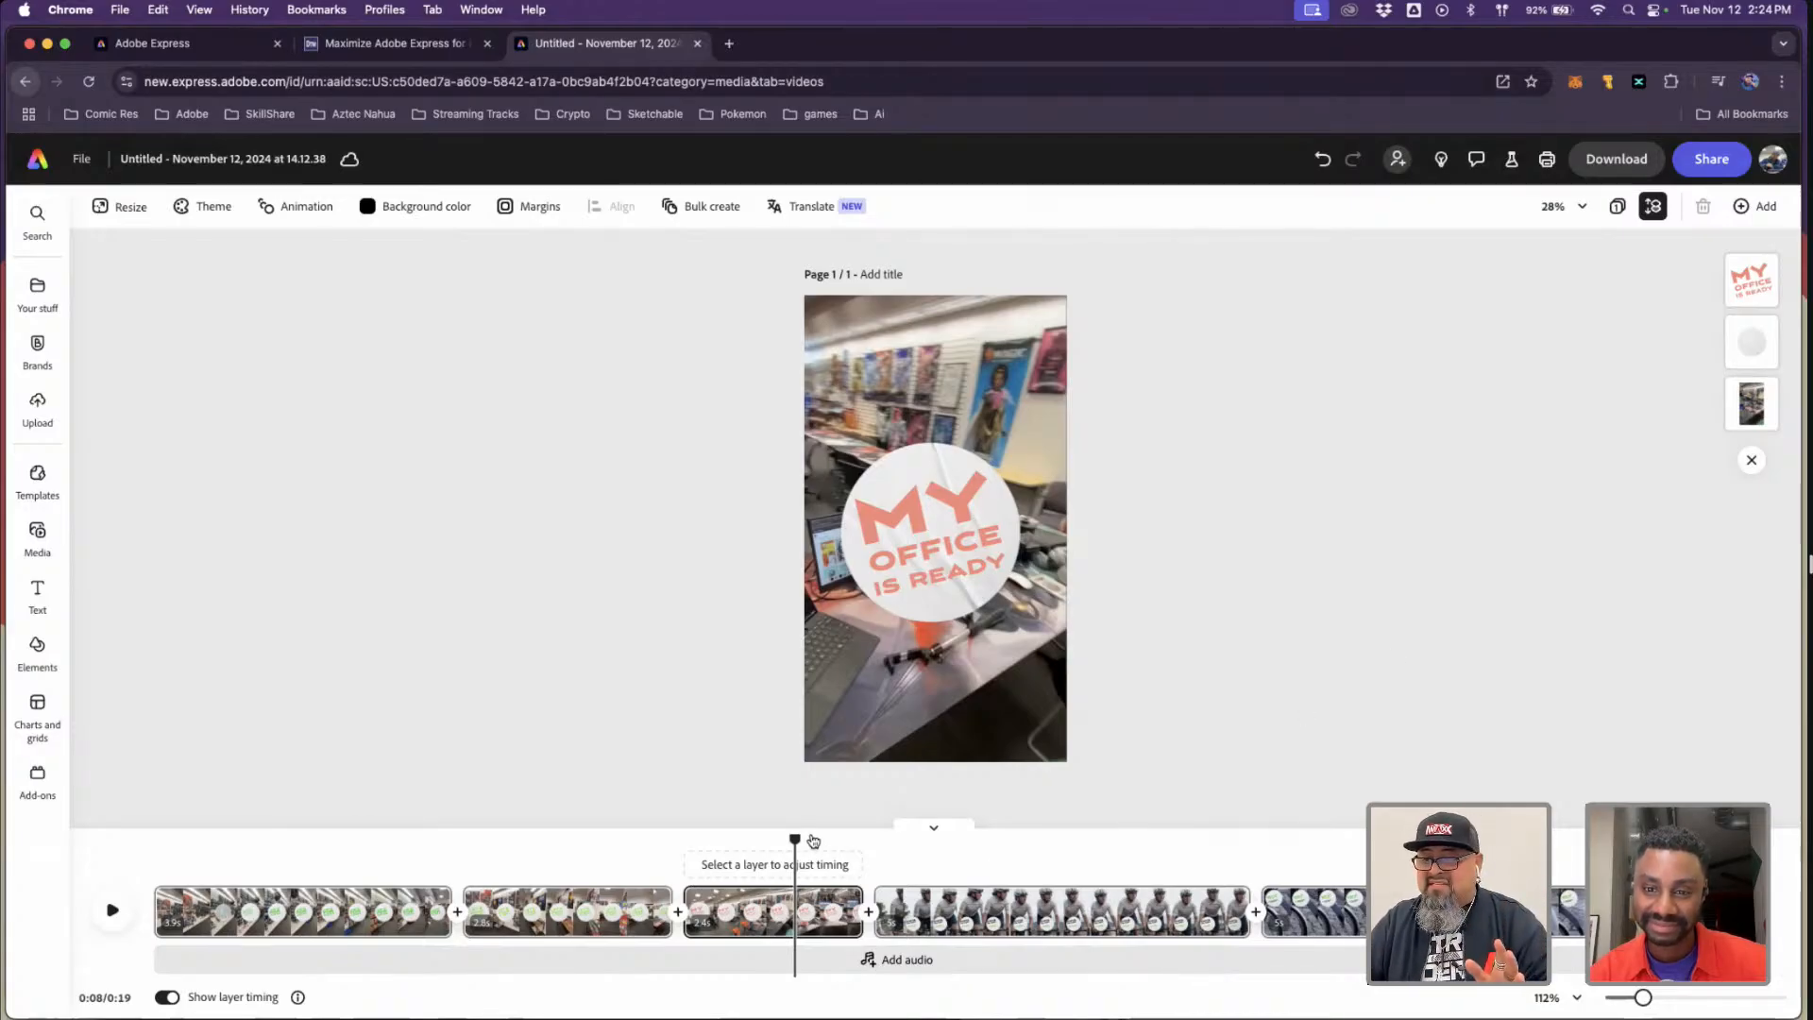
- Shorten the cyclist scene with the "student volunteer" badge to about 3.4 seconds
left_click_drag(794, 838, 909, 844)
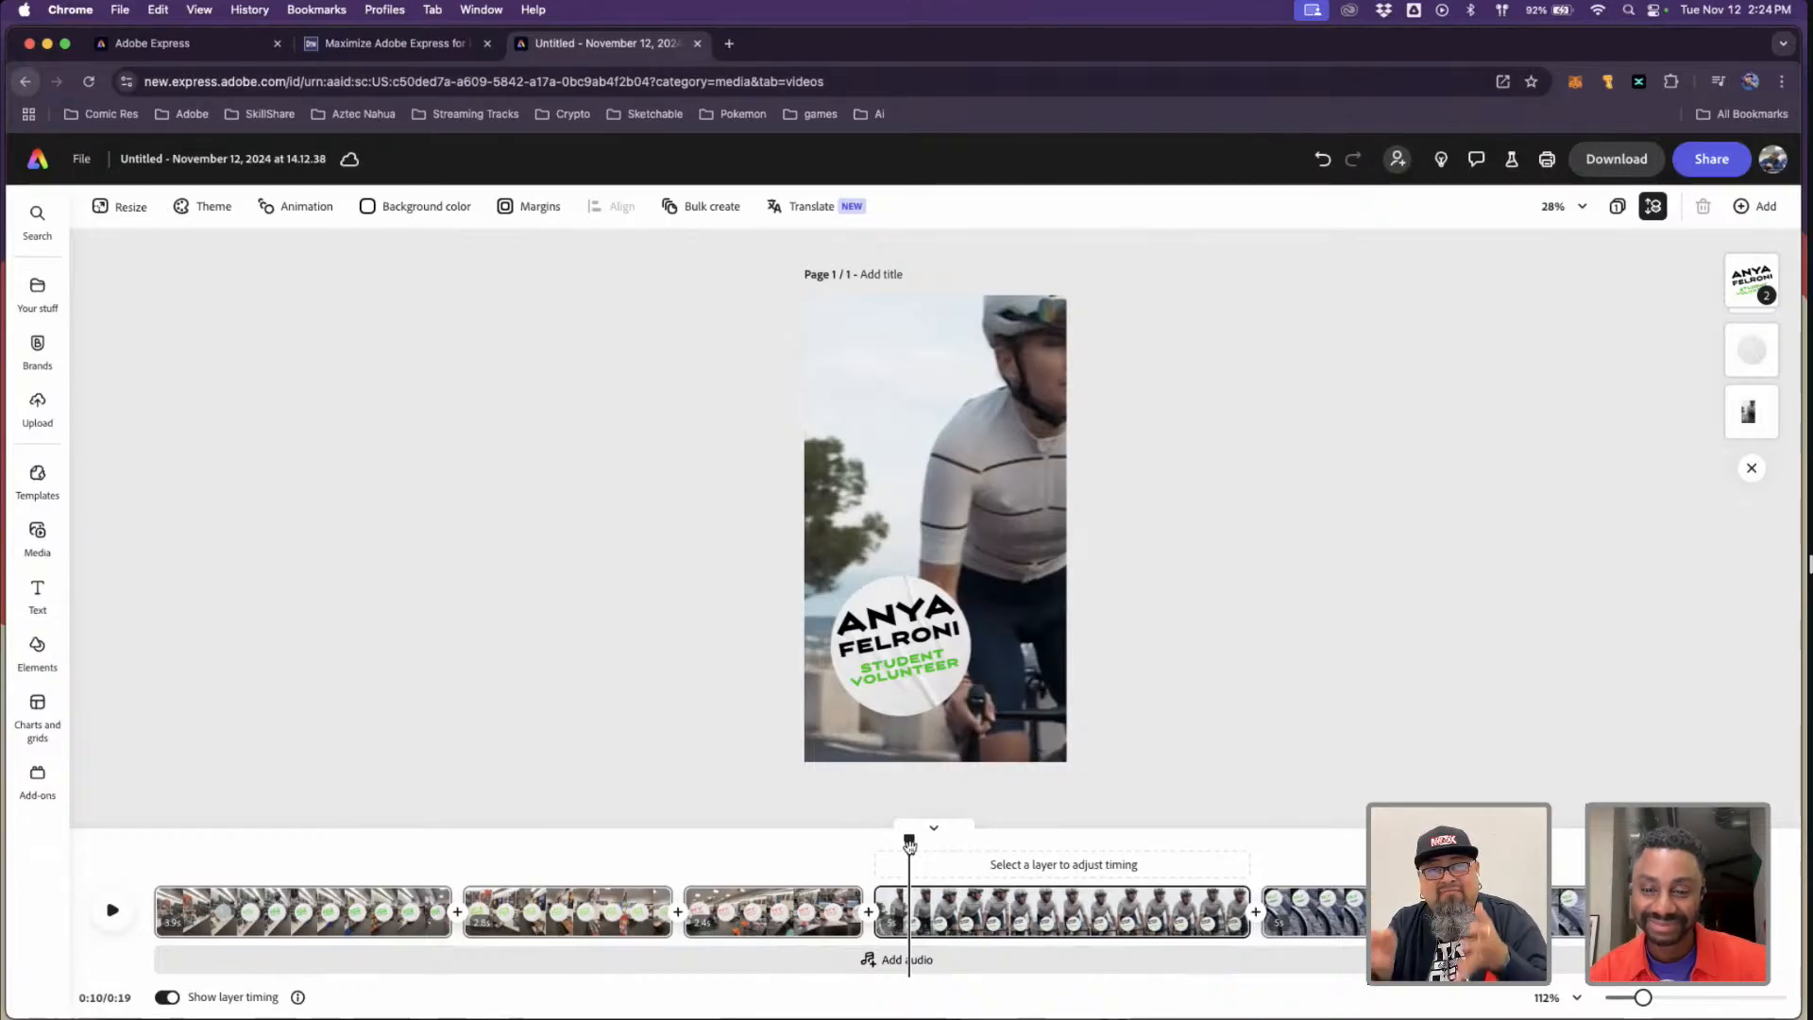
mouse_move(1239, 912)
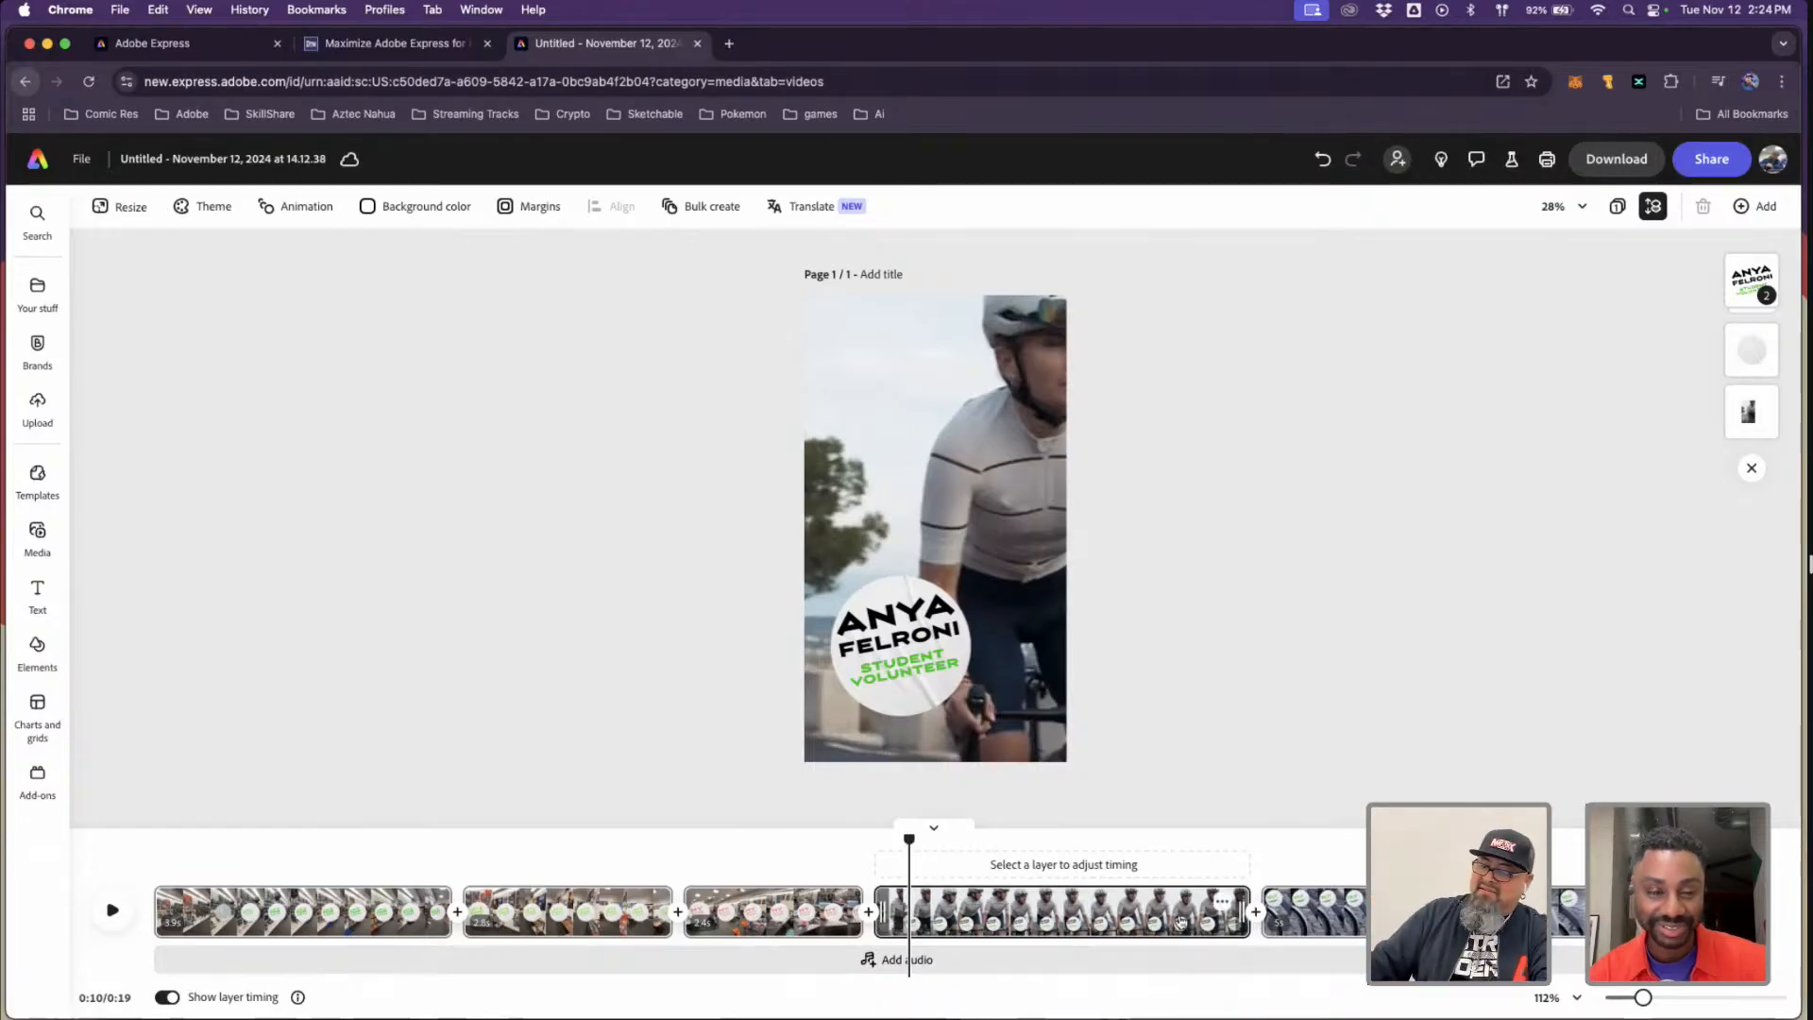
left_click_drag(1243, 912, 1124, 912)
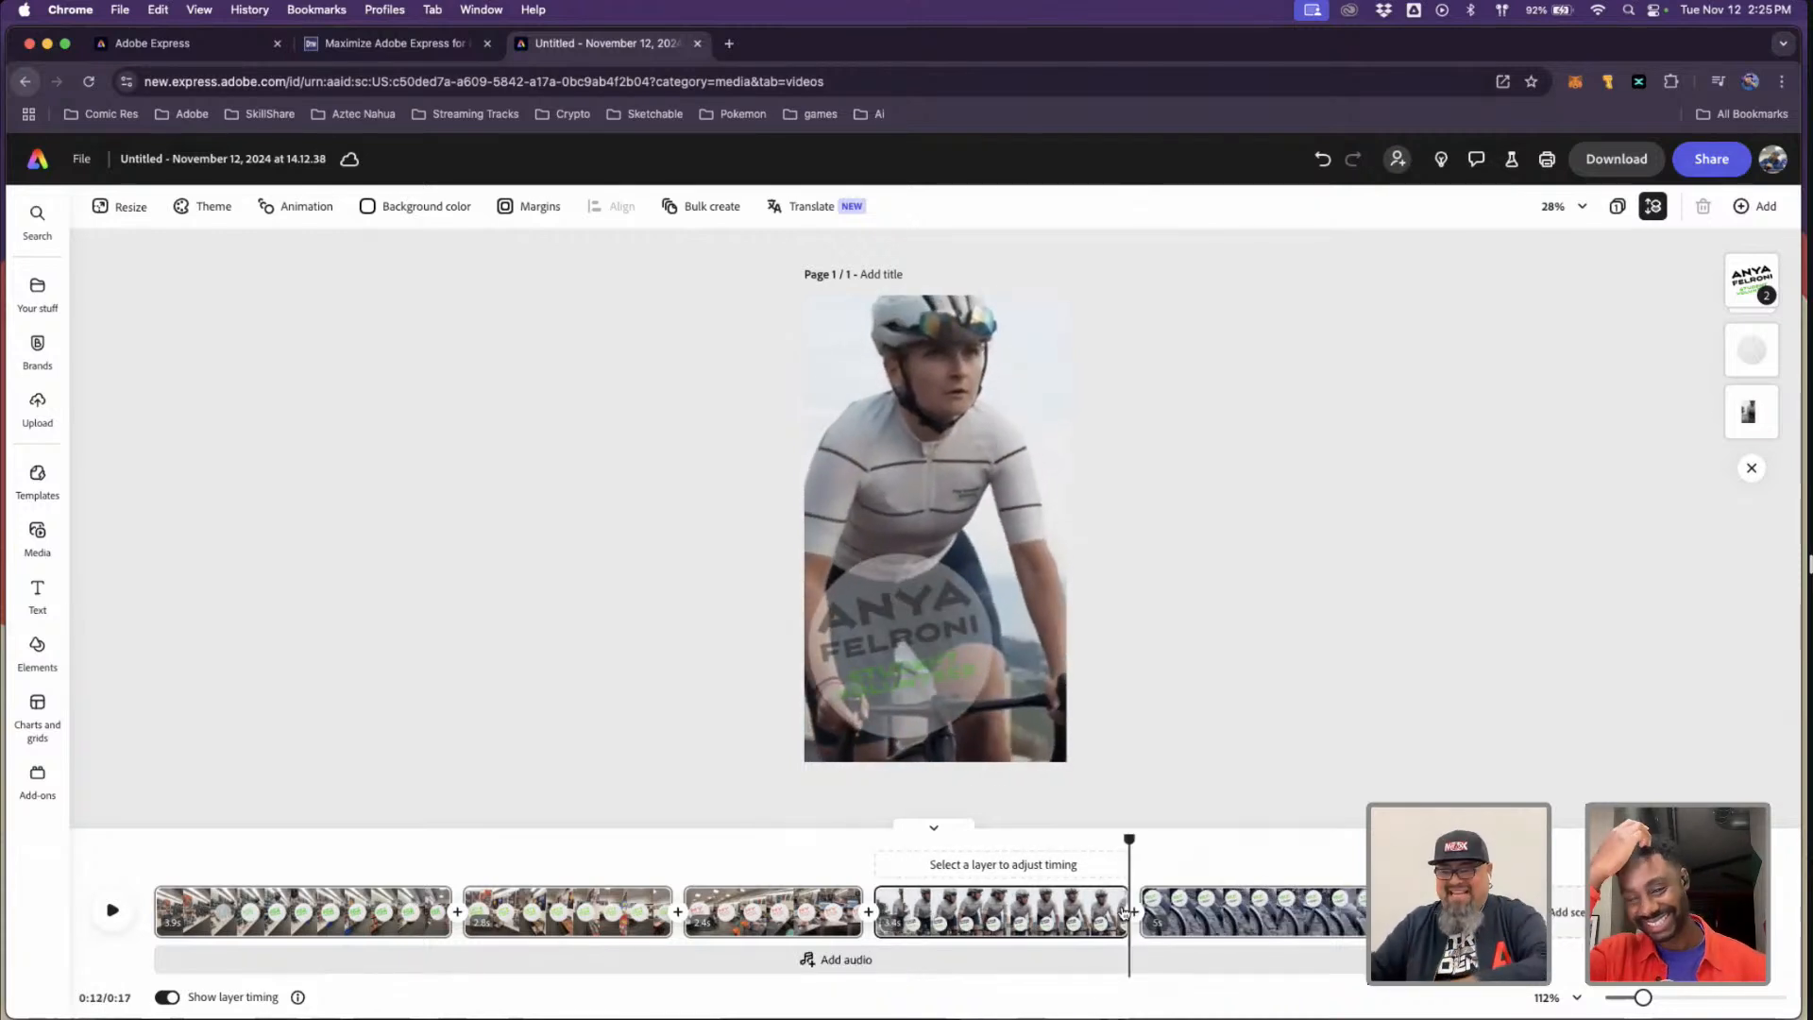
- Preview 2024-11-12 13.22.16.mov and use it to replace the fourth scene's cyclist background video
left_click(1032, 921)
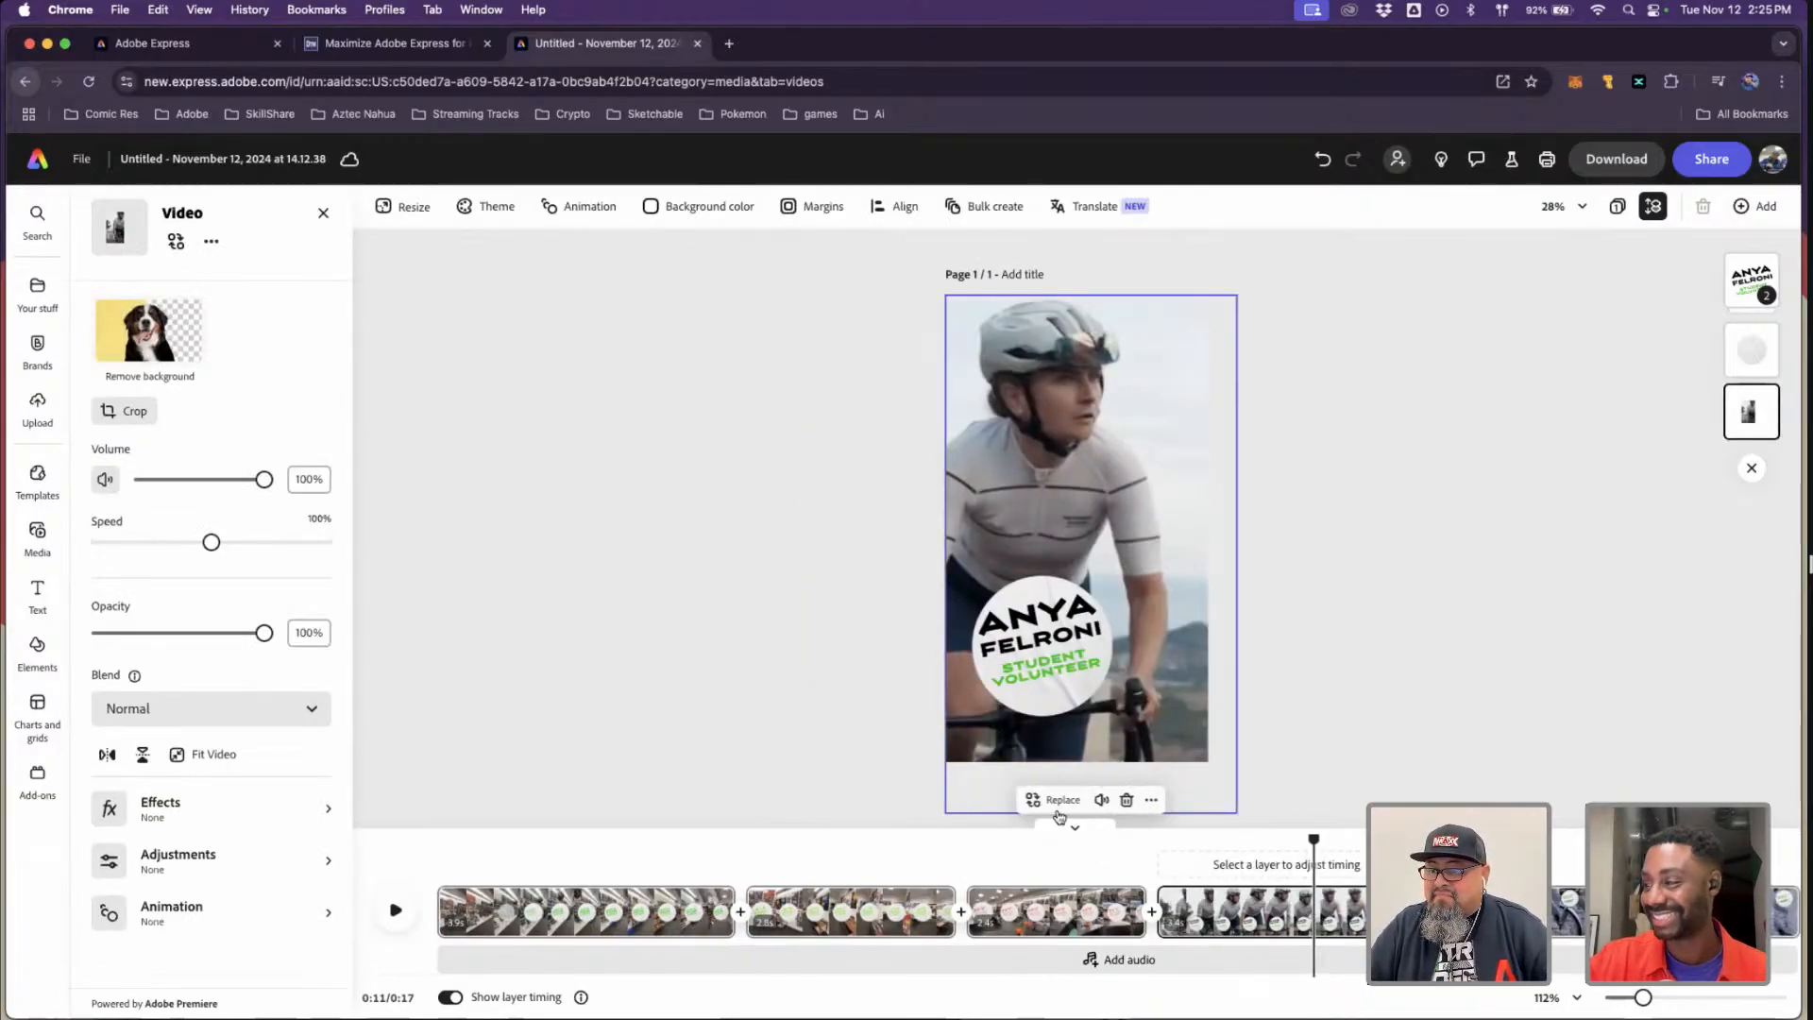
left_click(1179, 699)
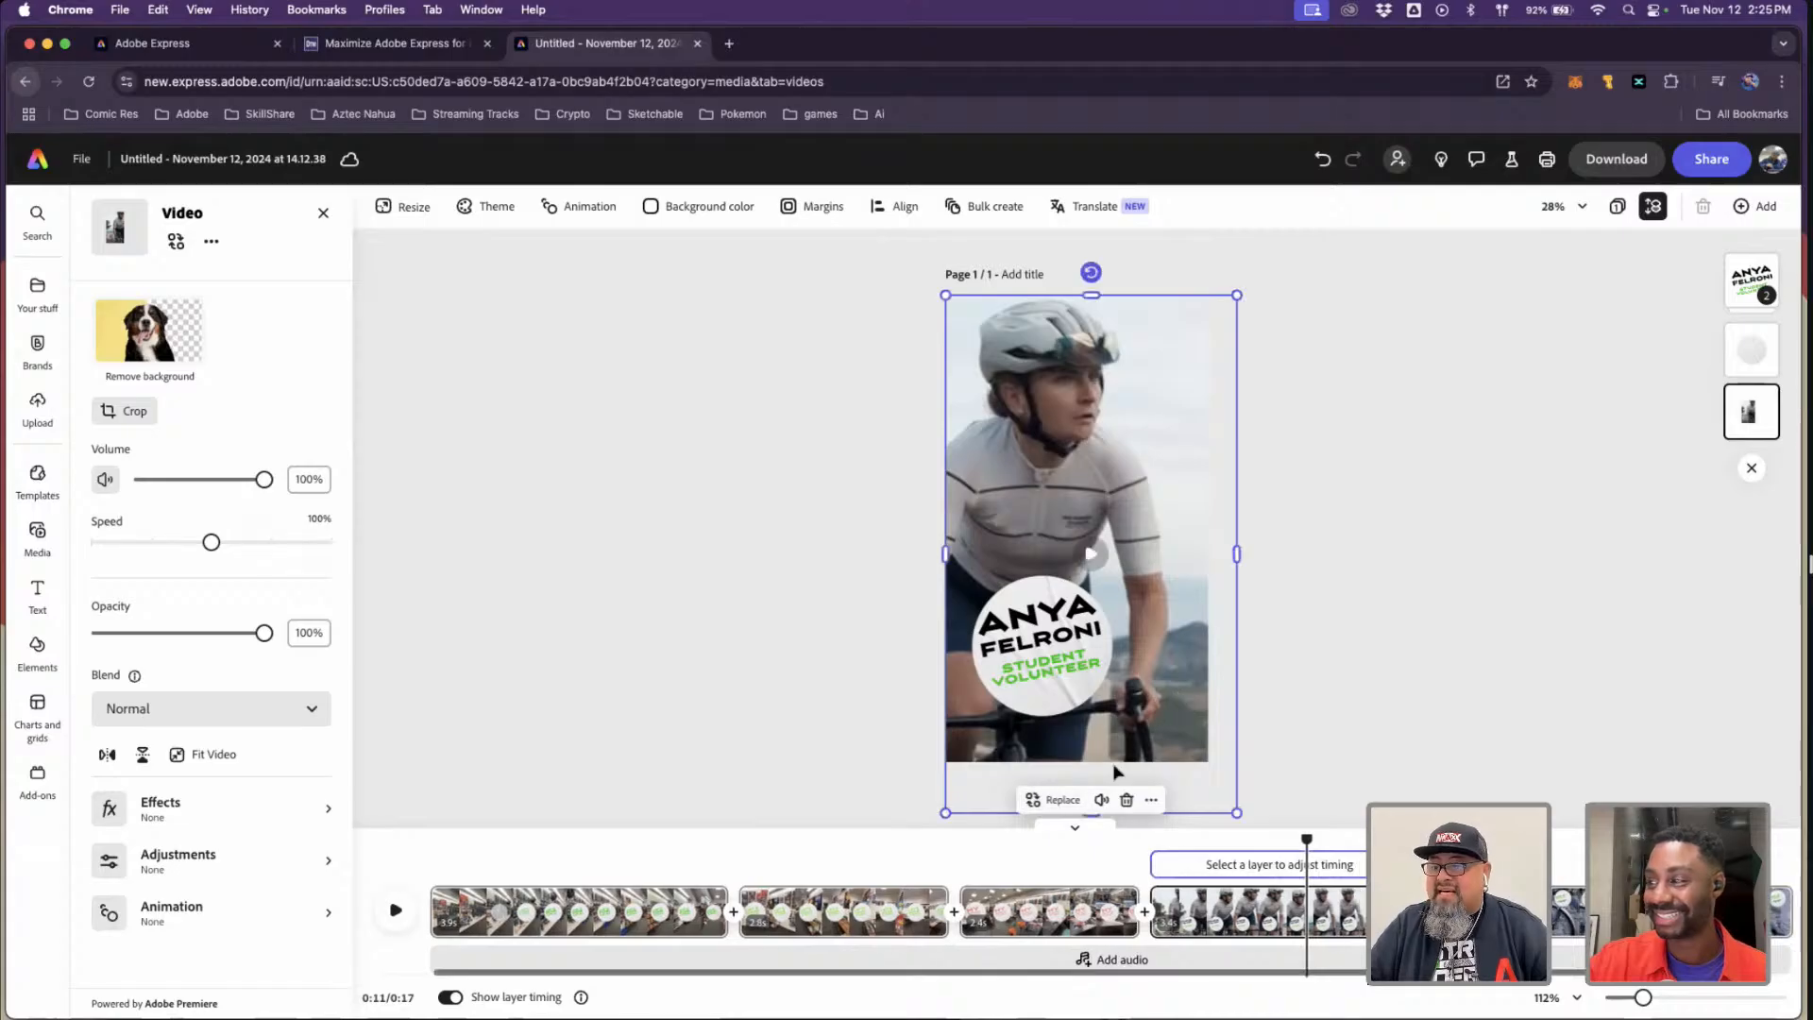
left_click(1054, 800)
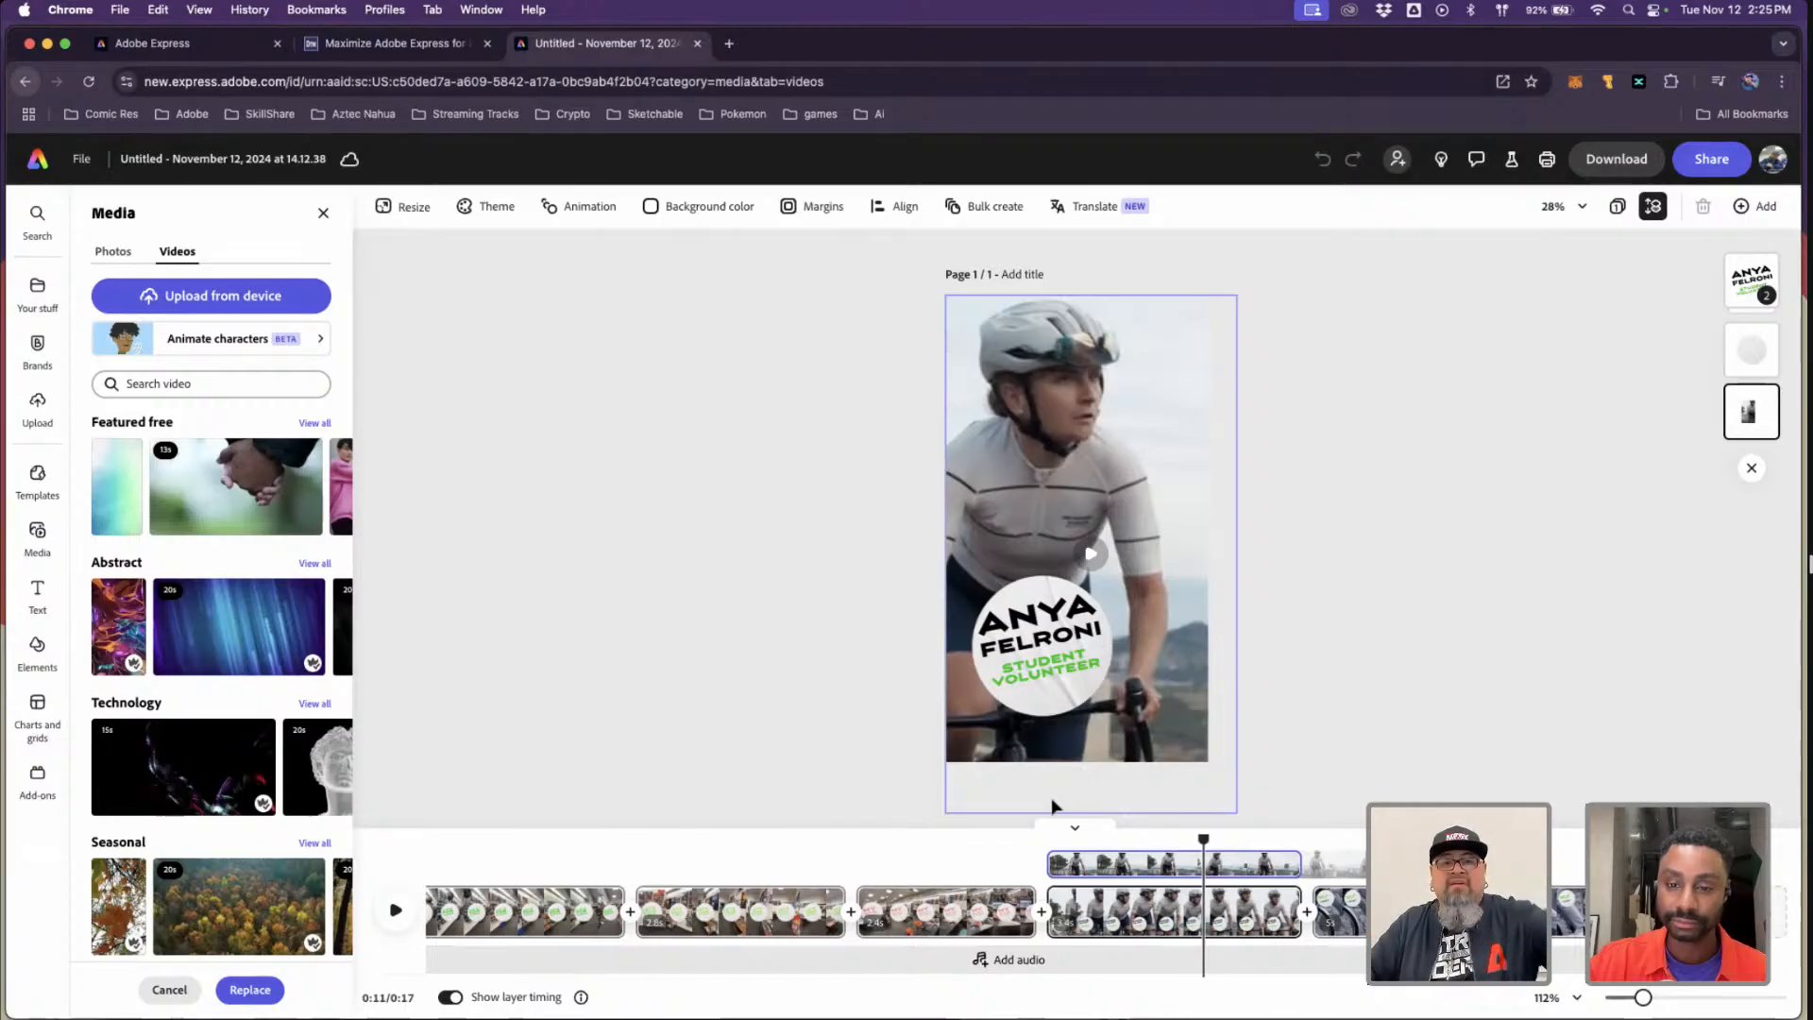
left_click(248, 313)
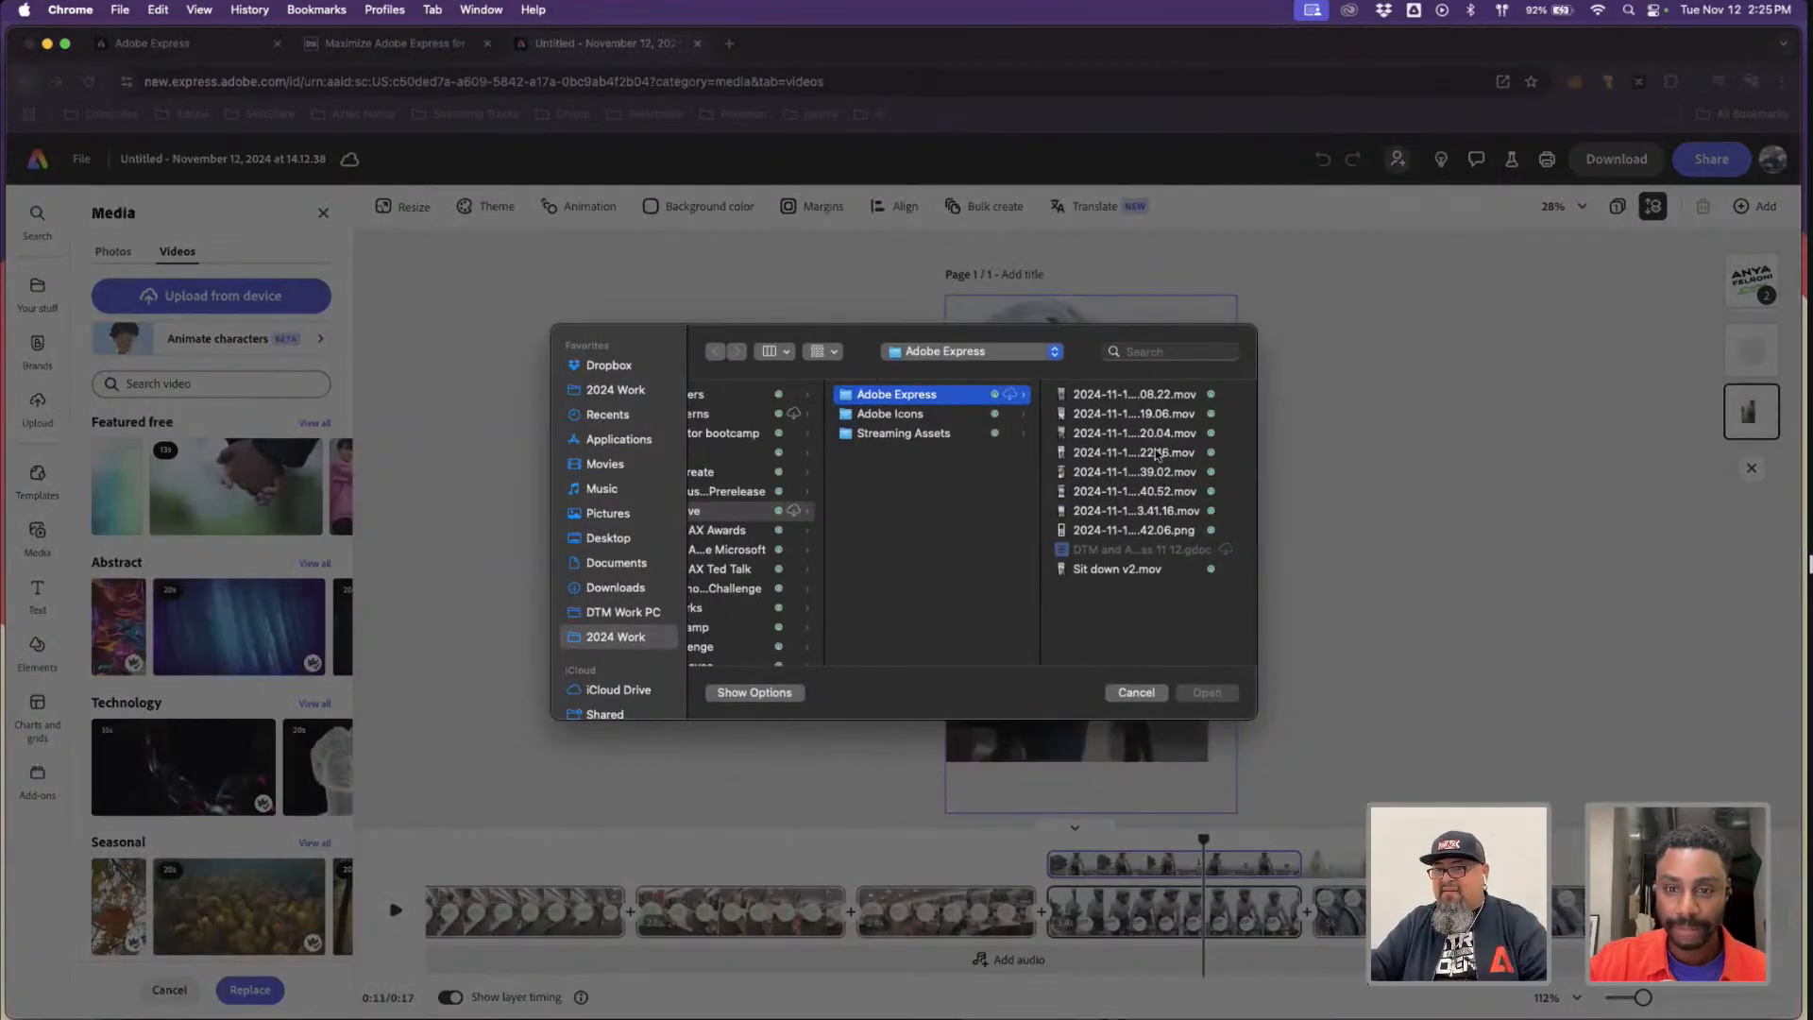
left_click(1157, 455)
key("space")
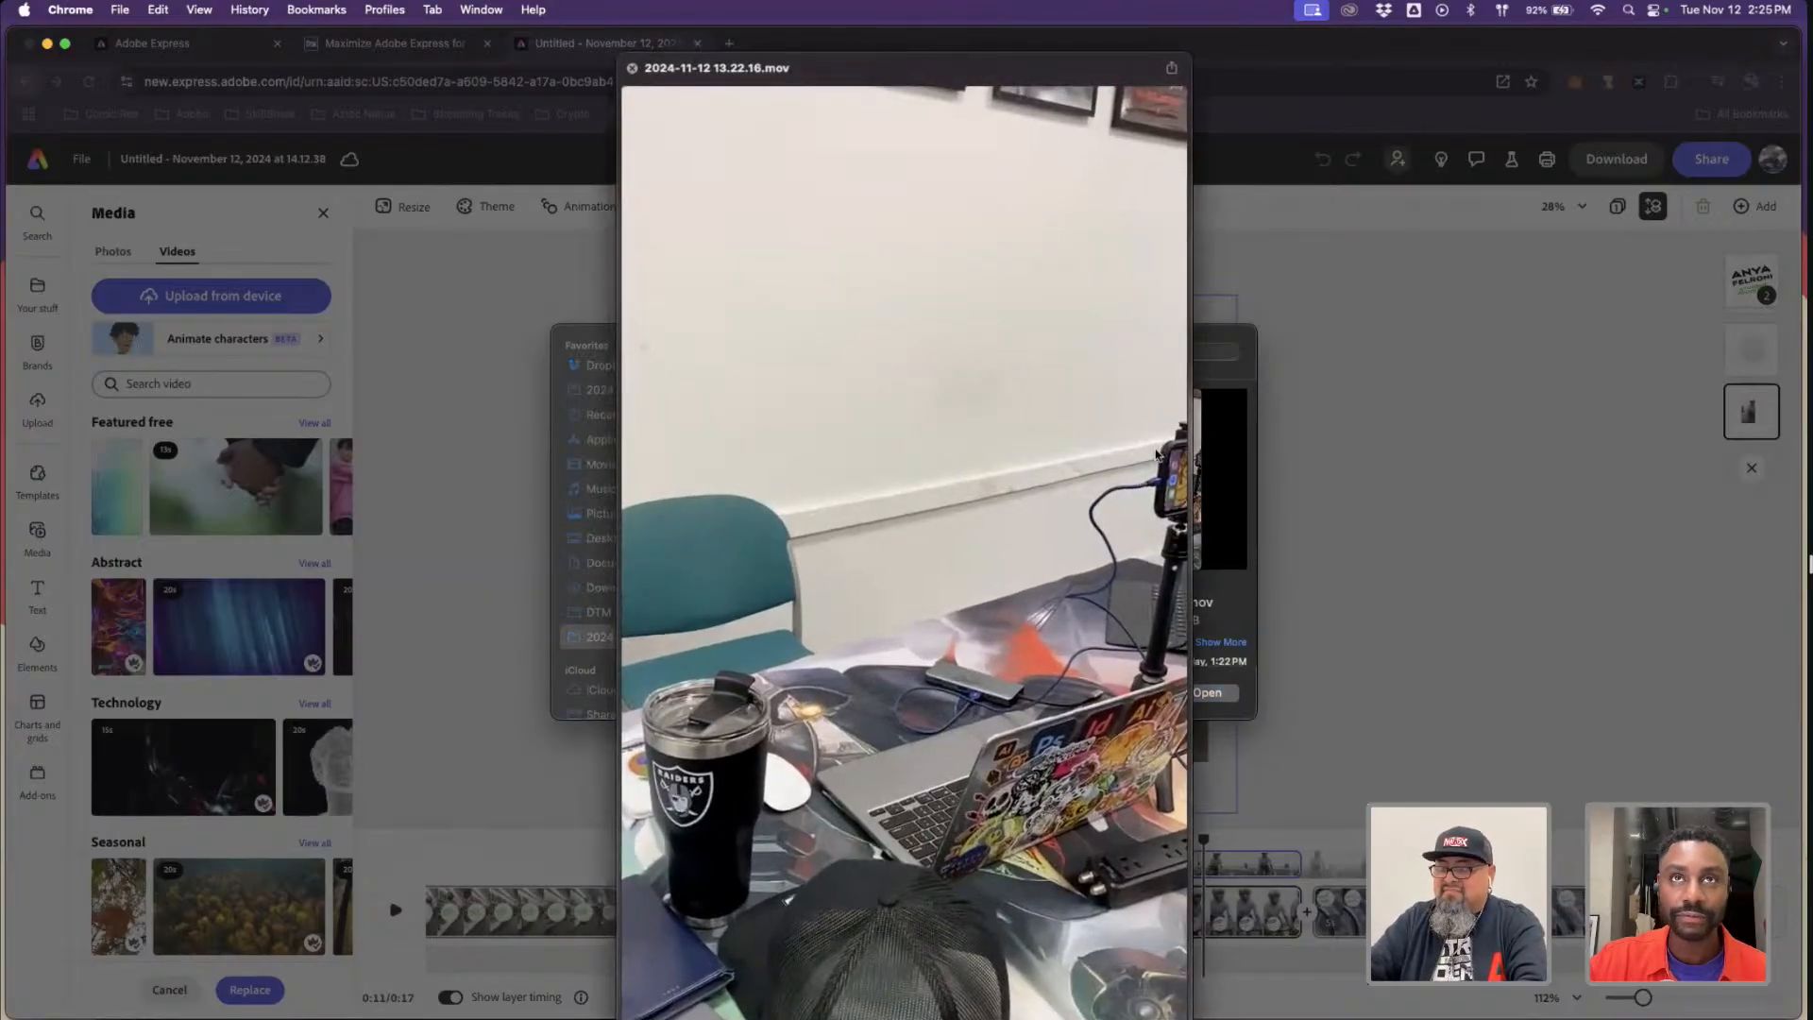
key("space")
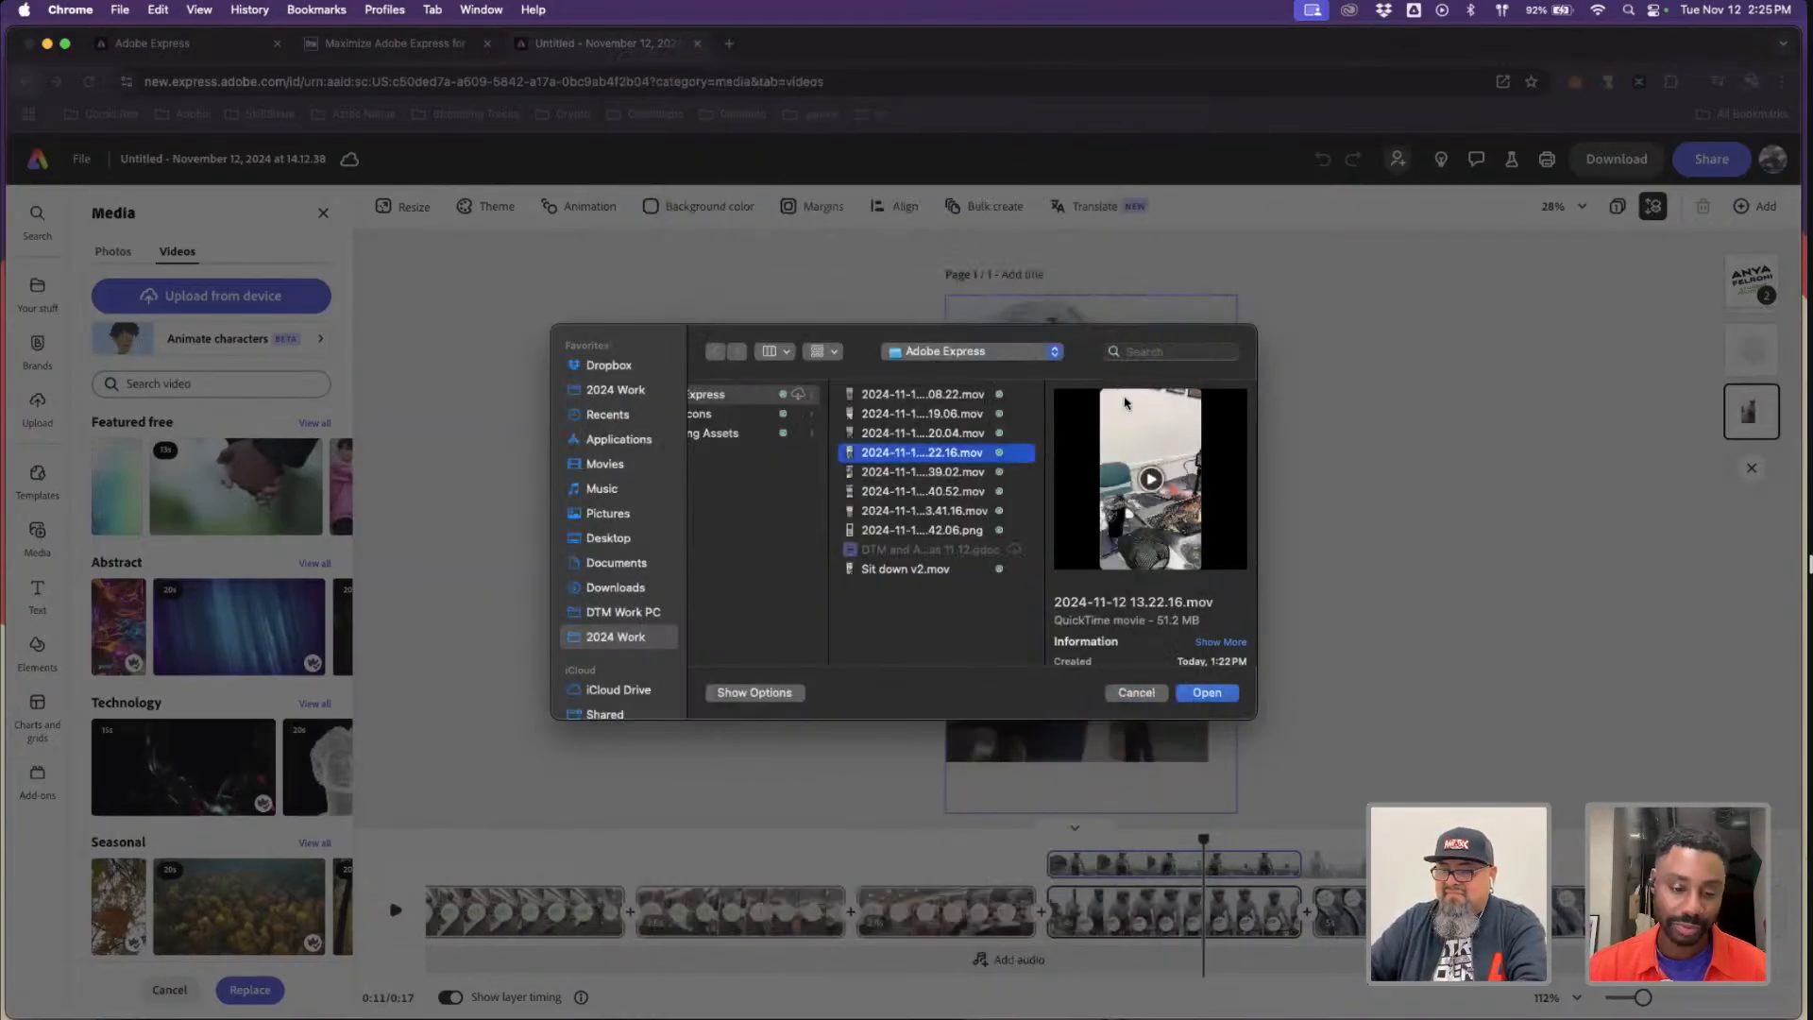
left_click(1208, 693)
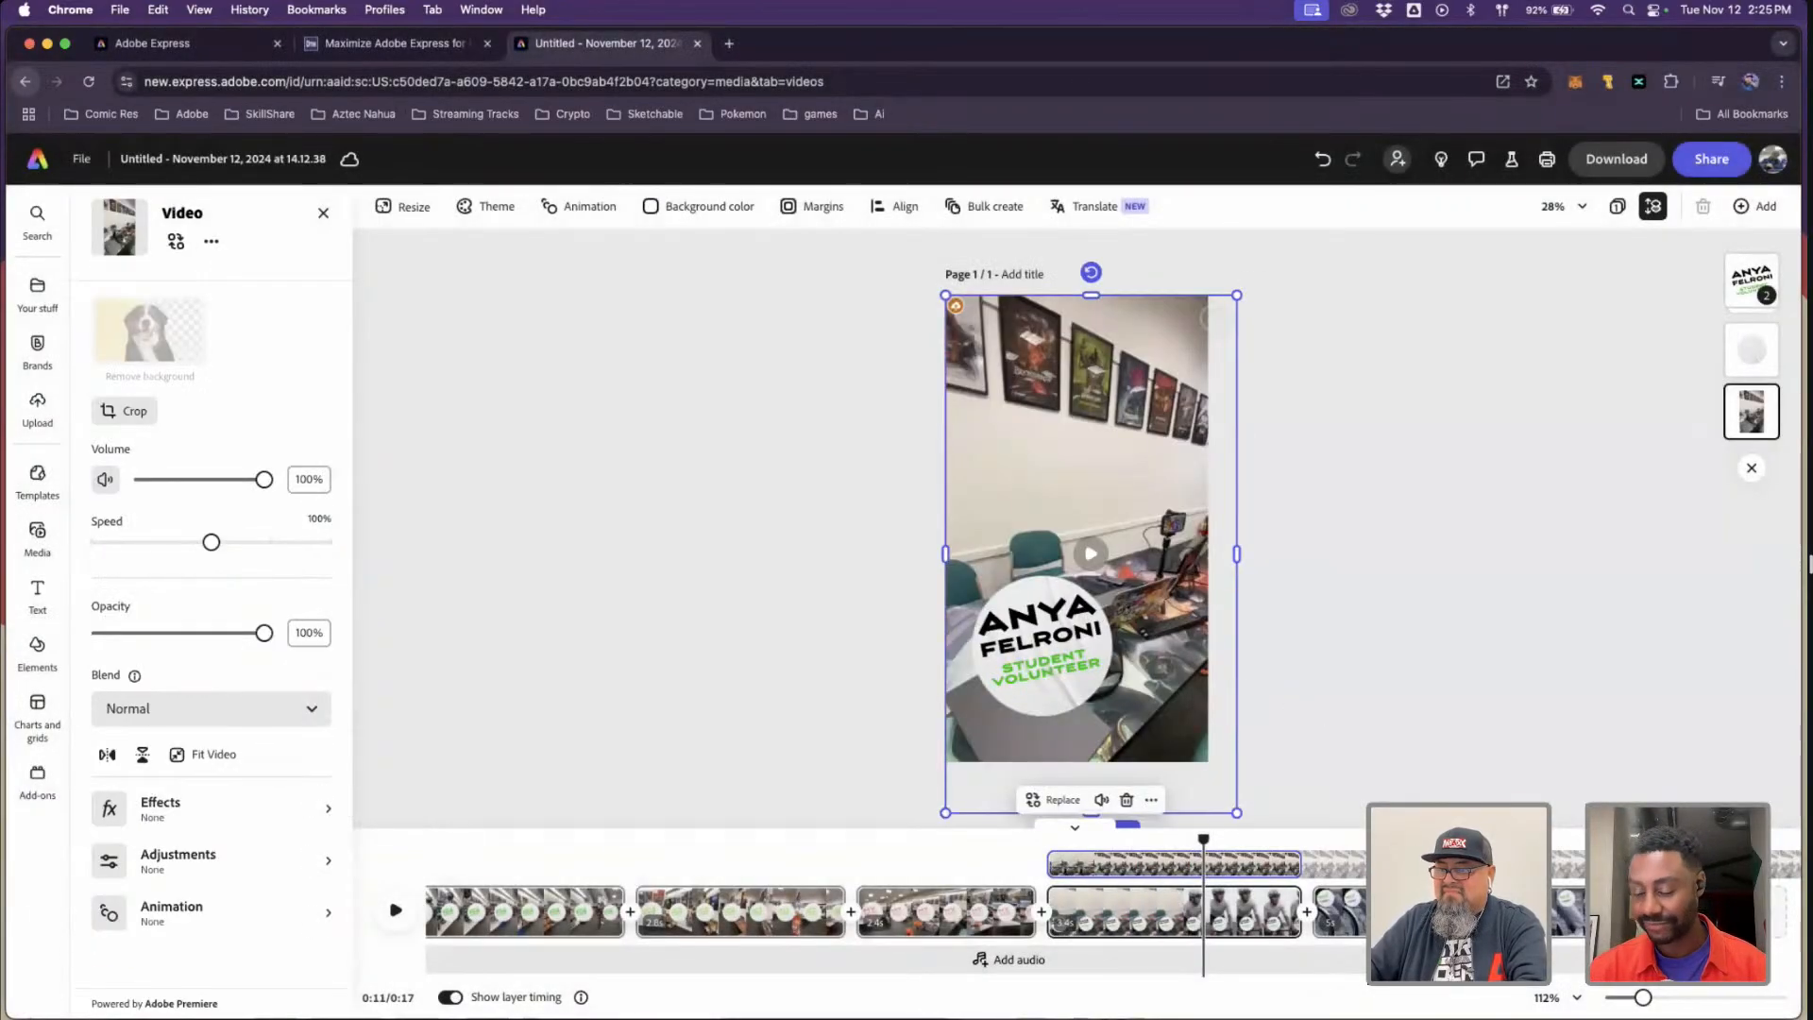
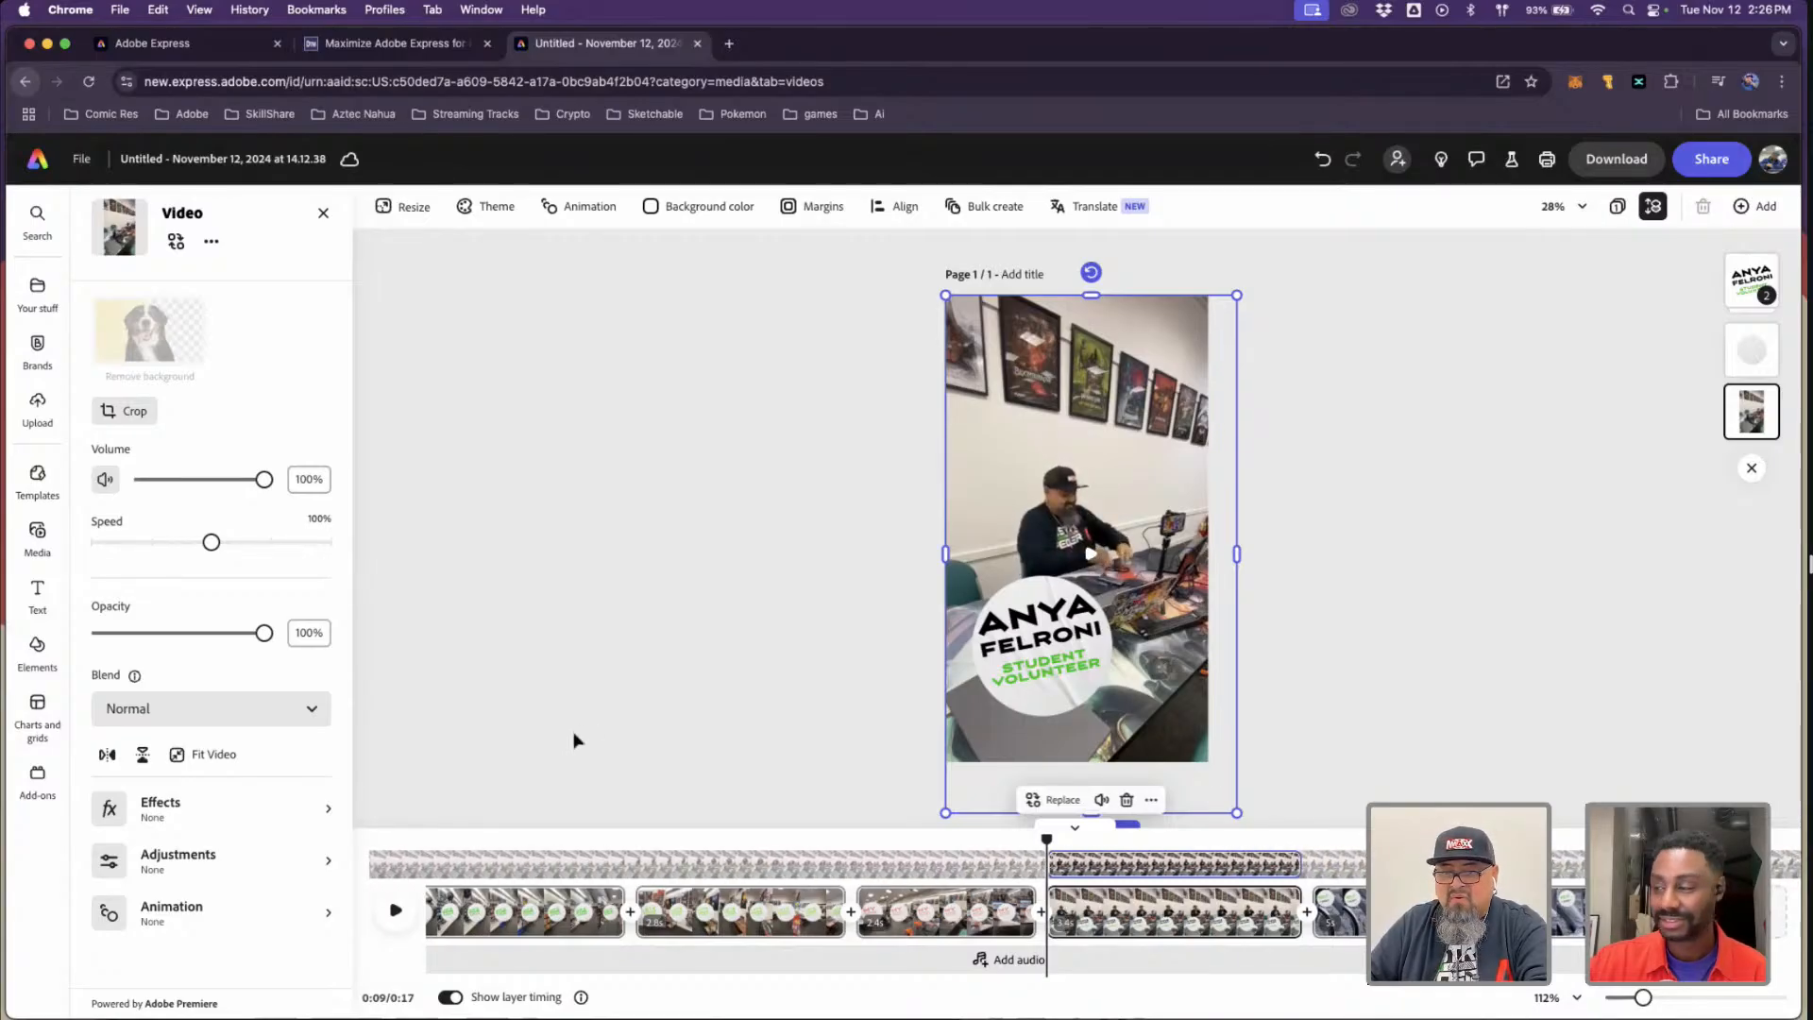
- Mute the fourth scene's new background video, set its speed to 200% and play the scene back
left_click(100, 483)
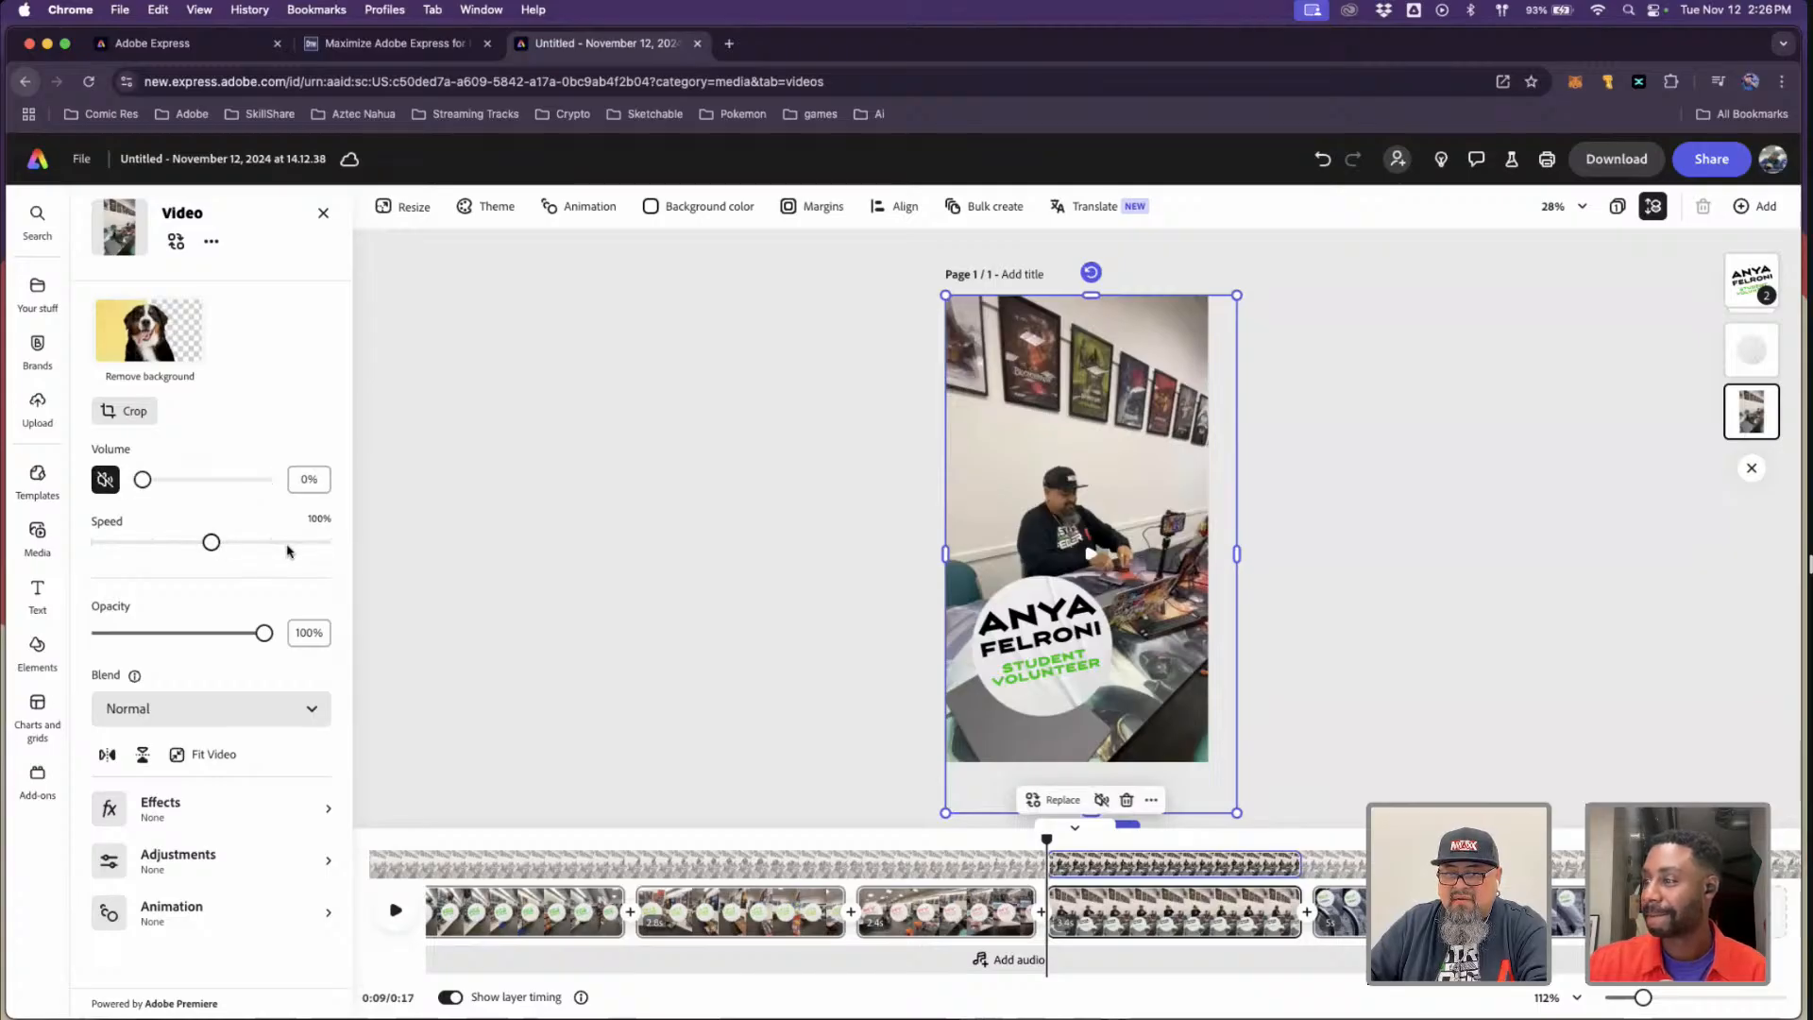
left_click_drag(288, 546, 333, 544)
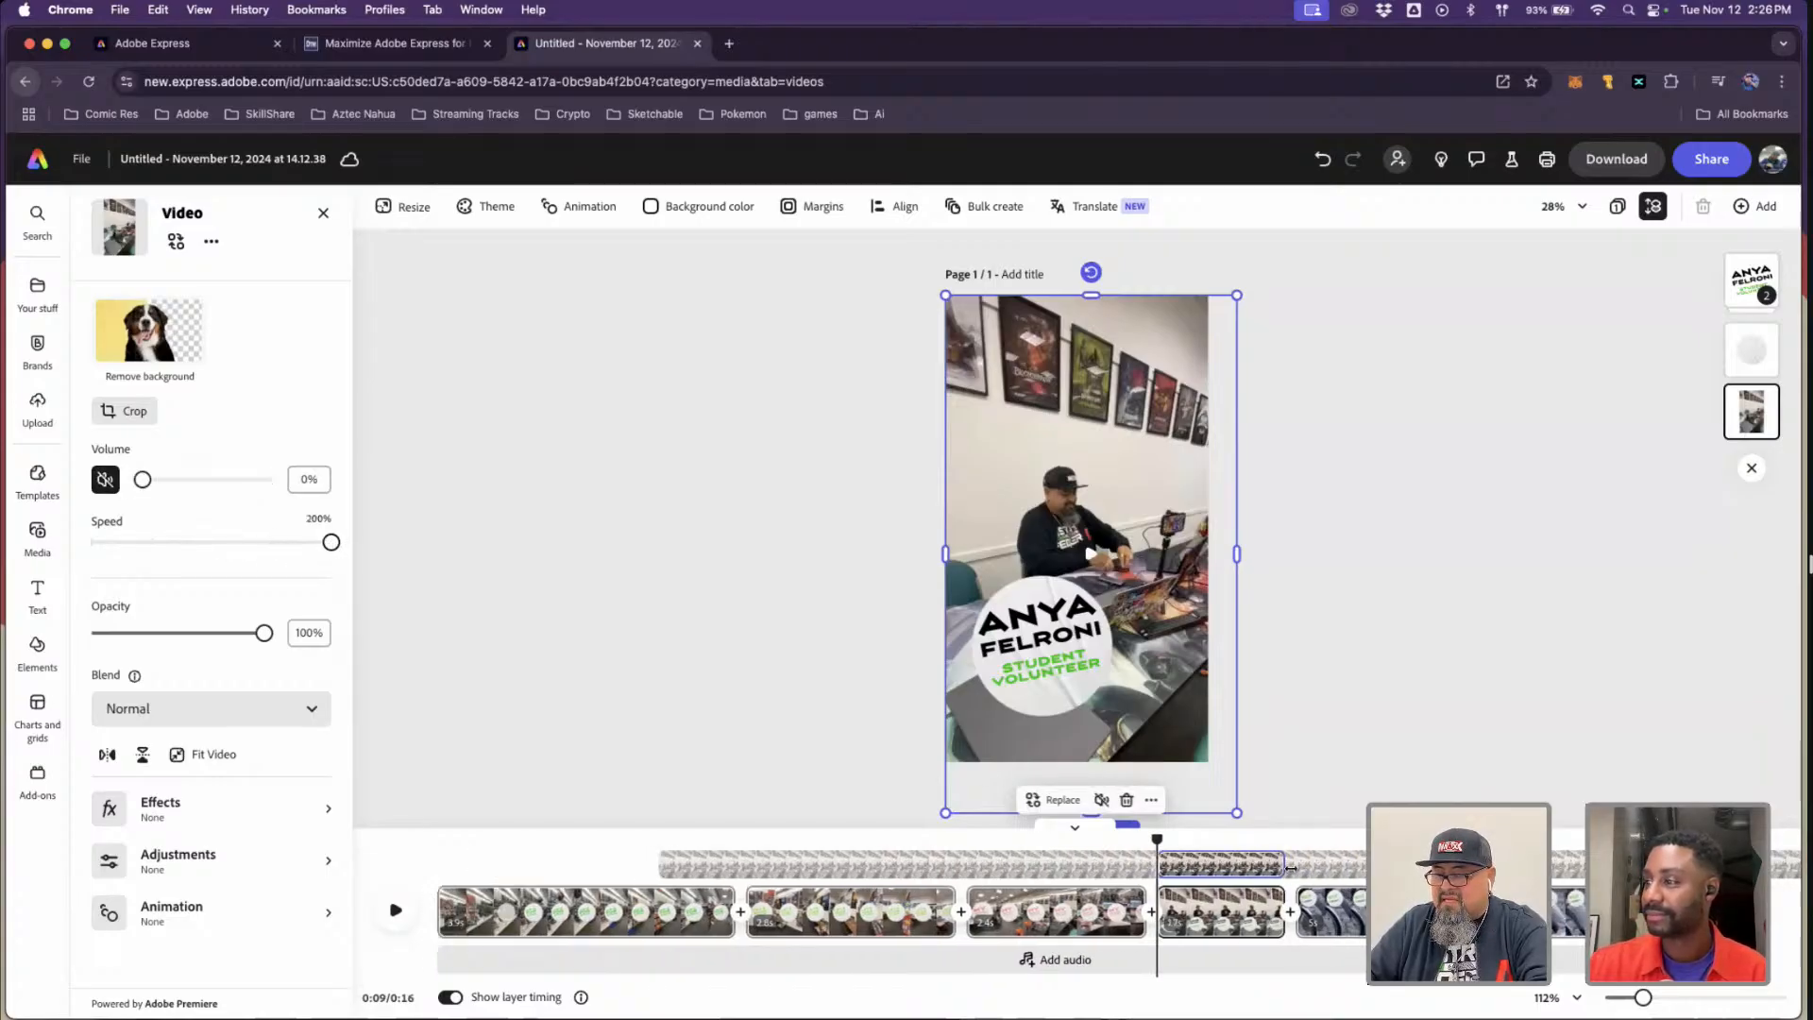
left_click(396, 910)
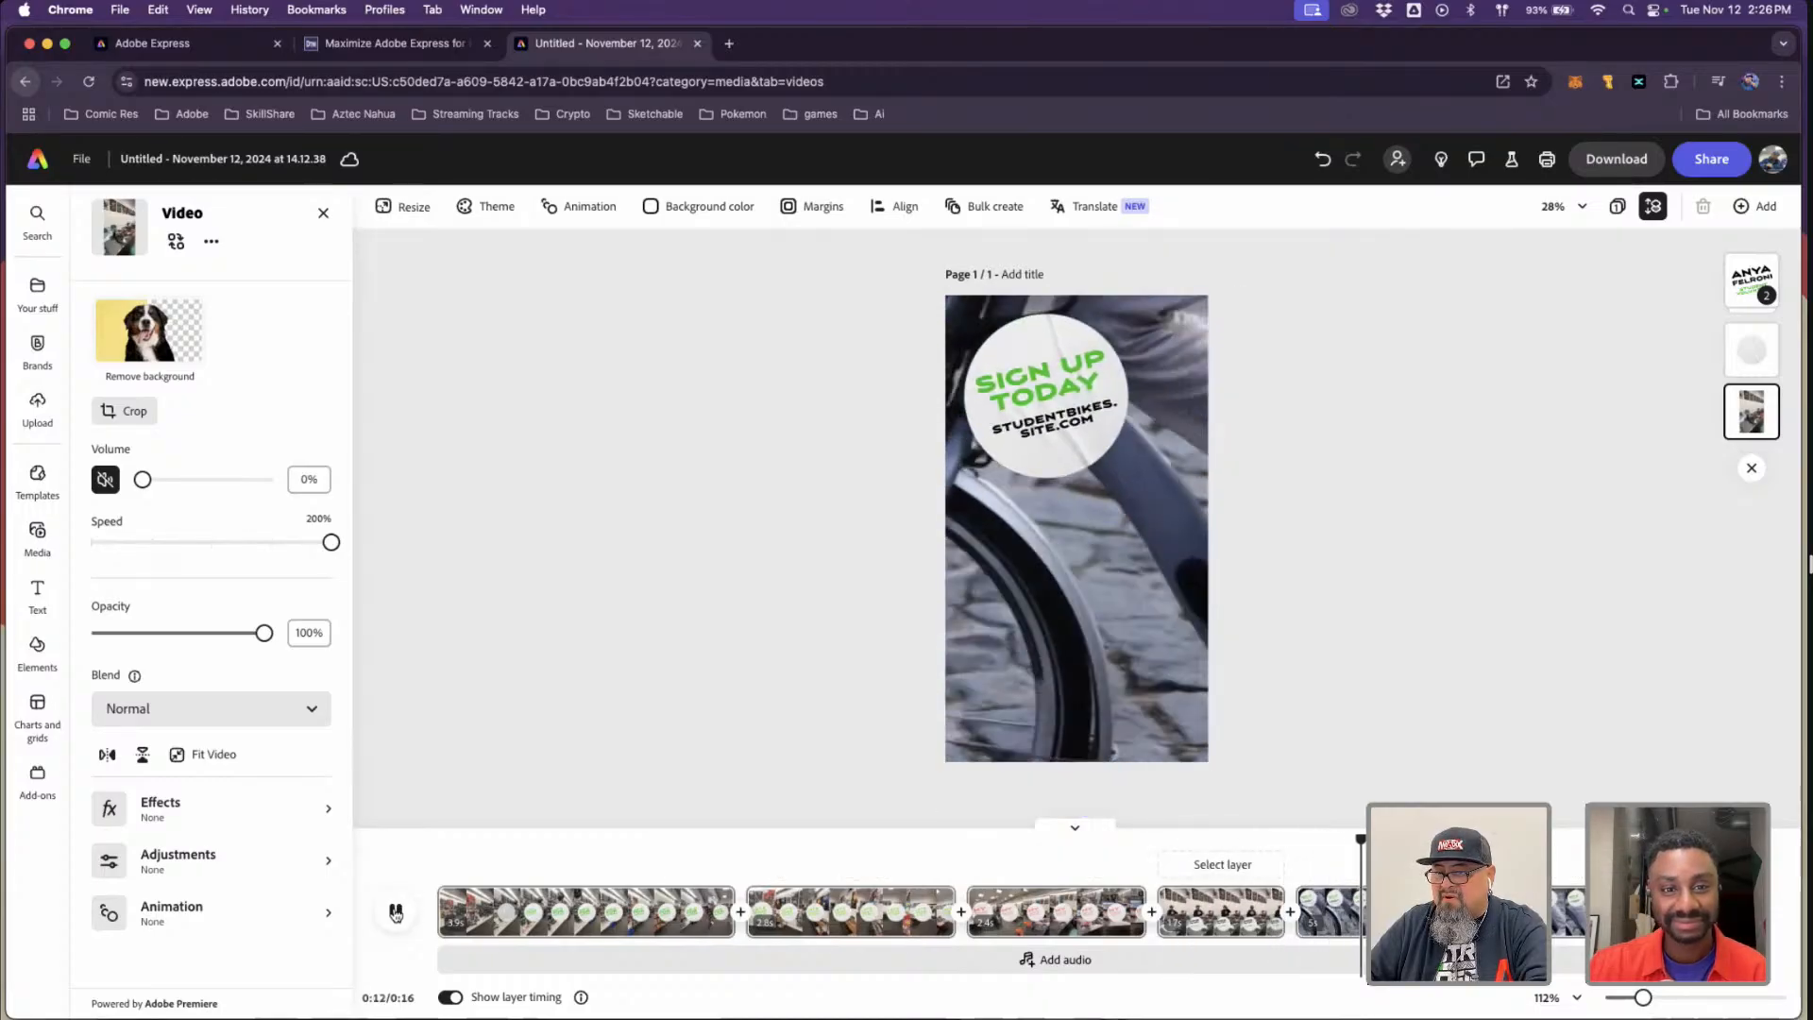
left_click(1015, 878)
left_click(949, 900)
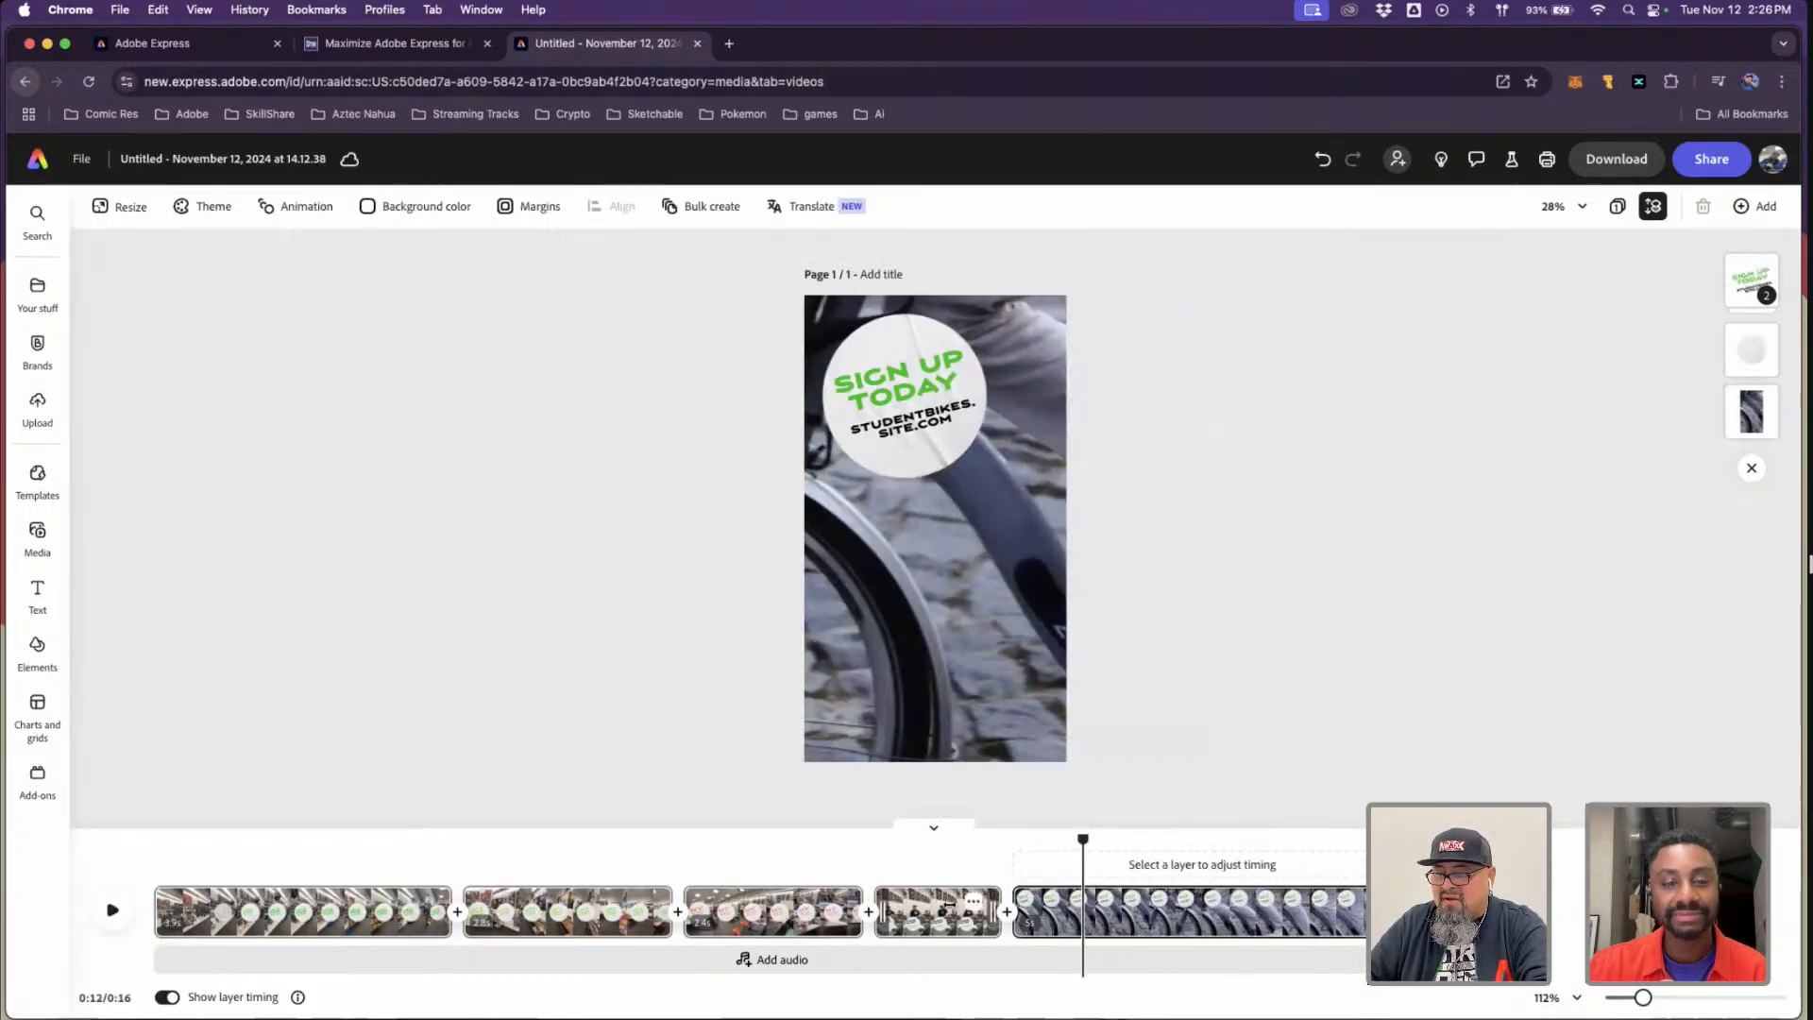
- Lengthen the fourth scene to about 4.4 seconds and extend its background video to fill the whole scene, checking the footage
left_click(1173, 748)
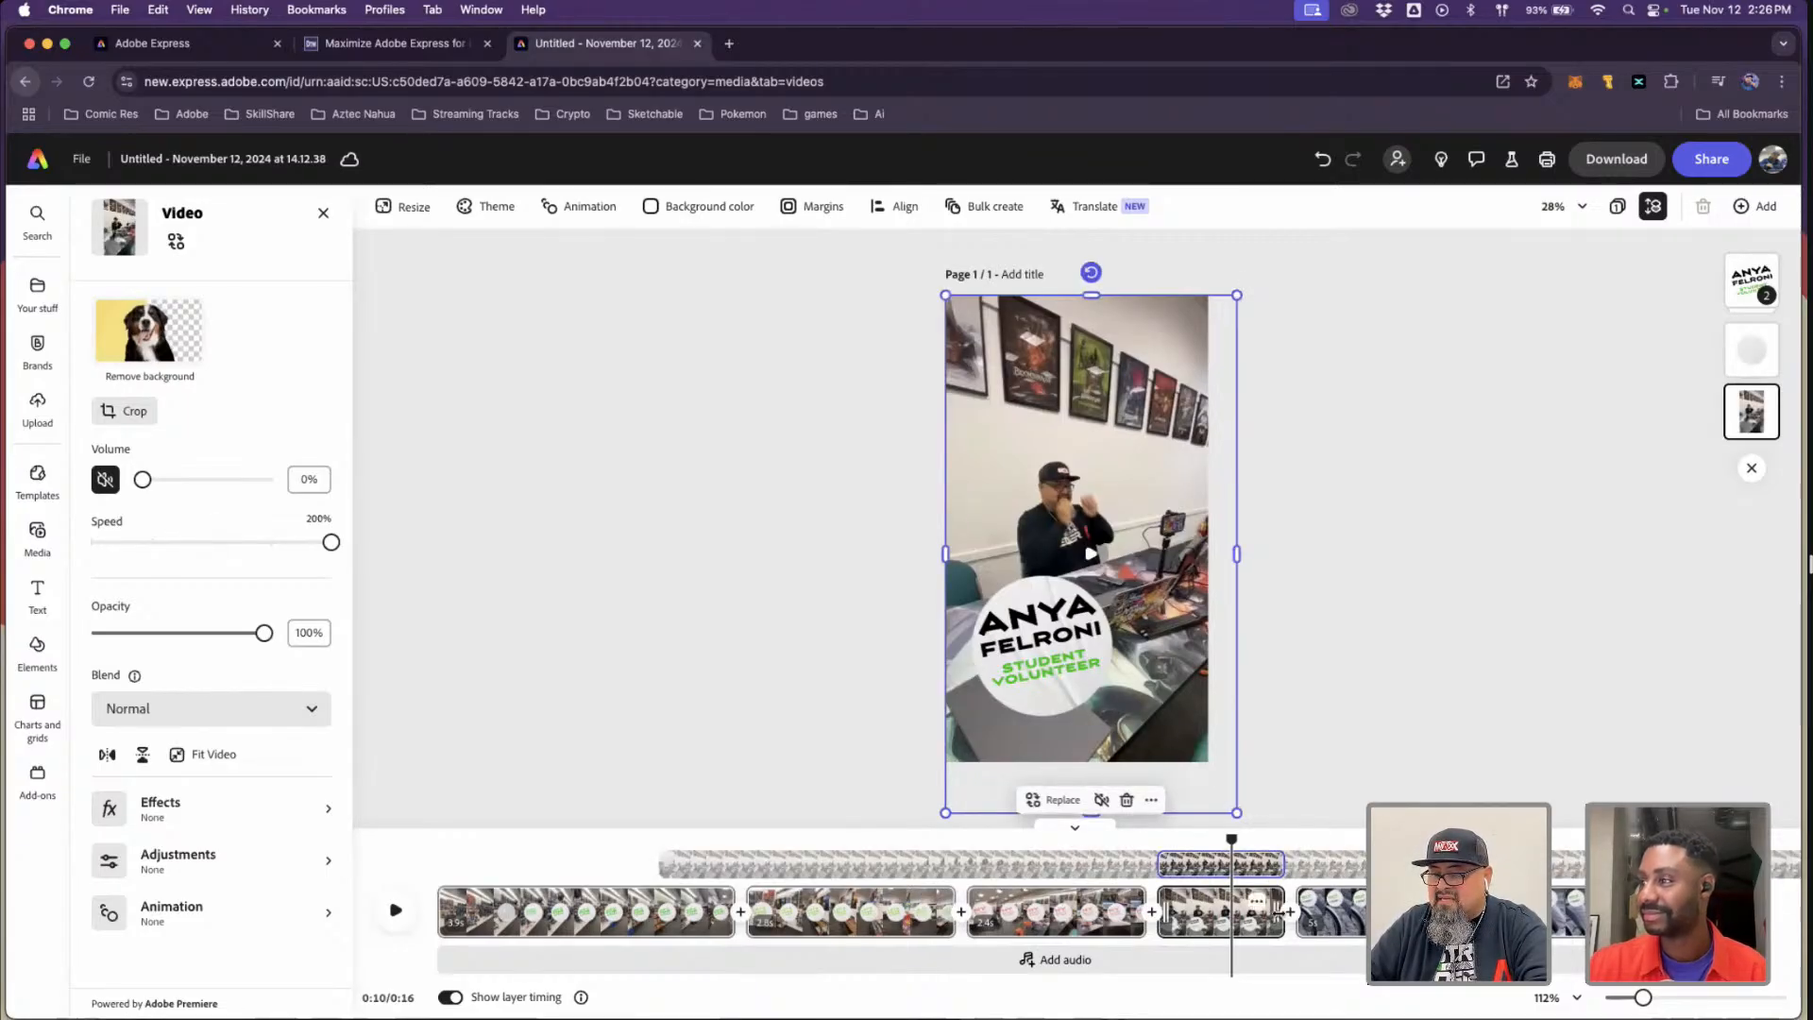
left_click_drag(1279, 912, 1438, 911)
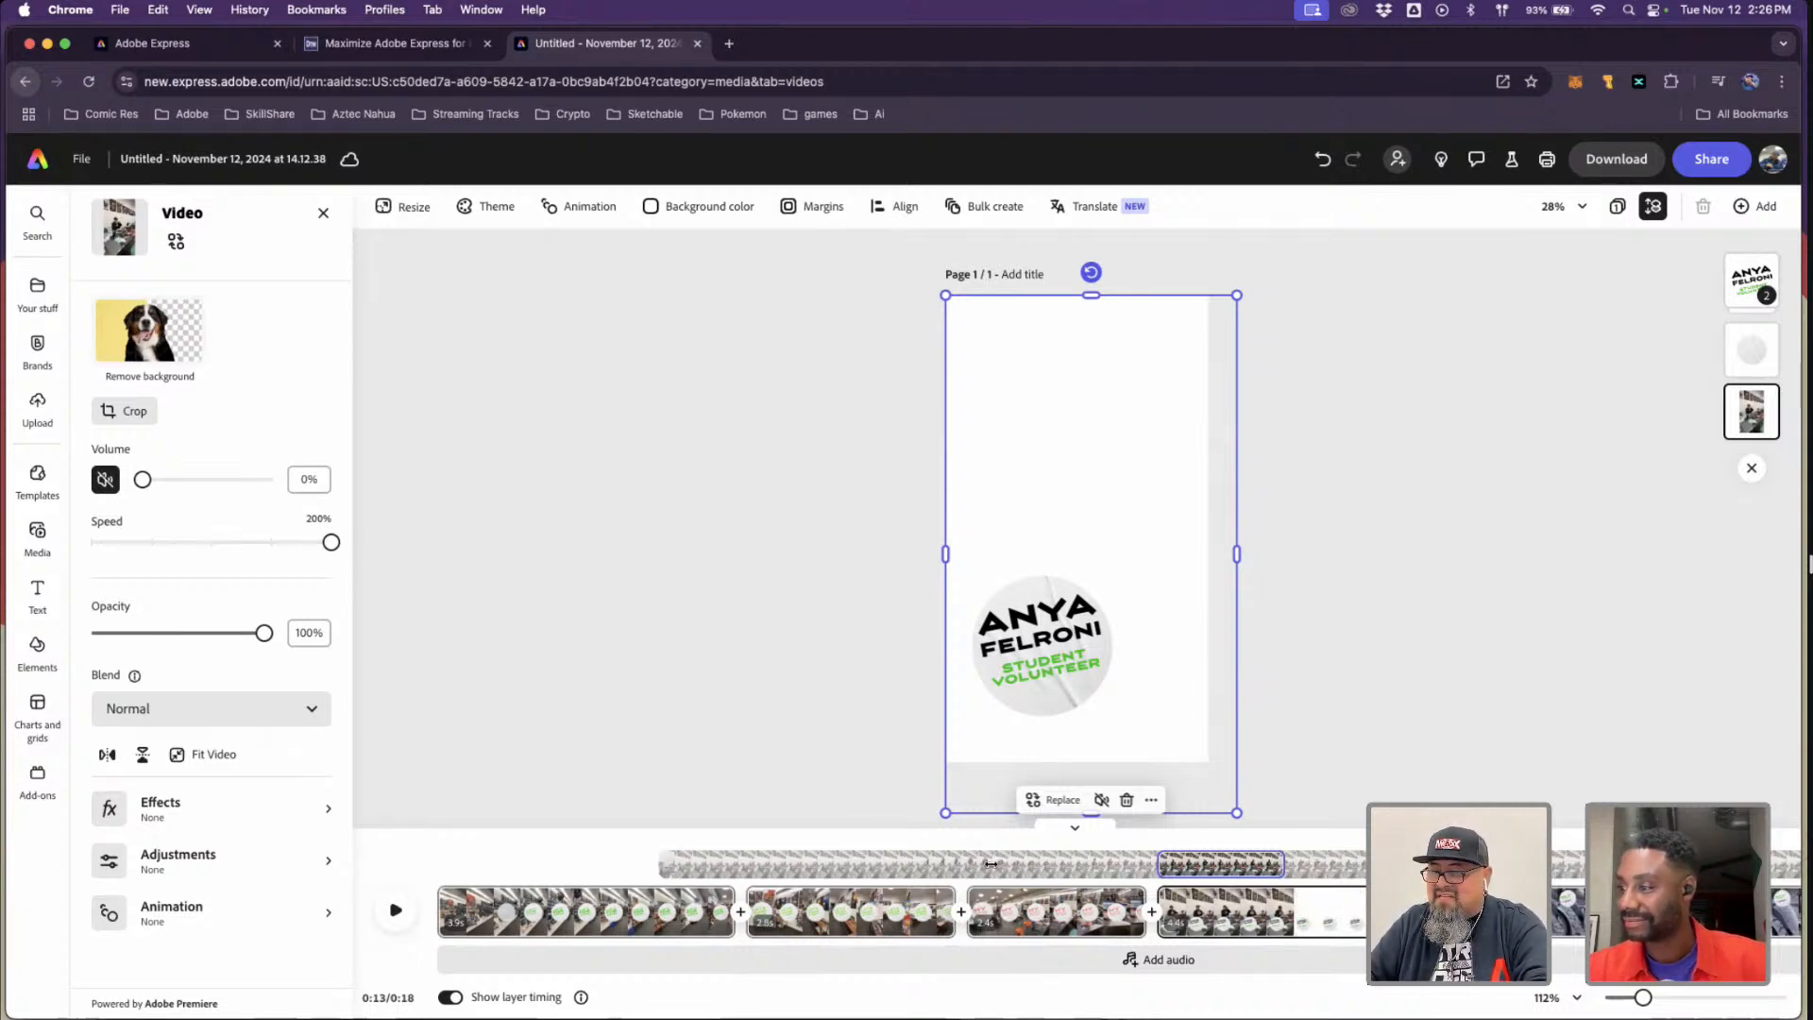
left_click_drag(990, 864, 1116, 872)
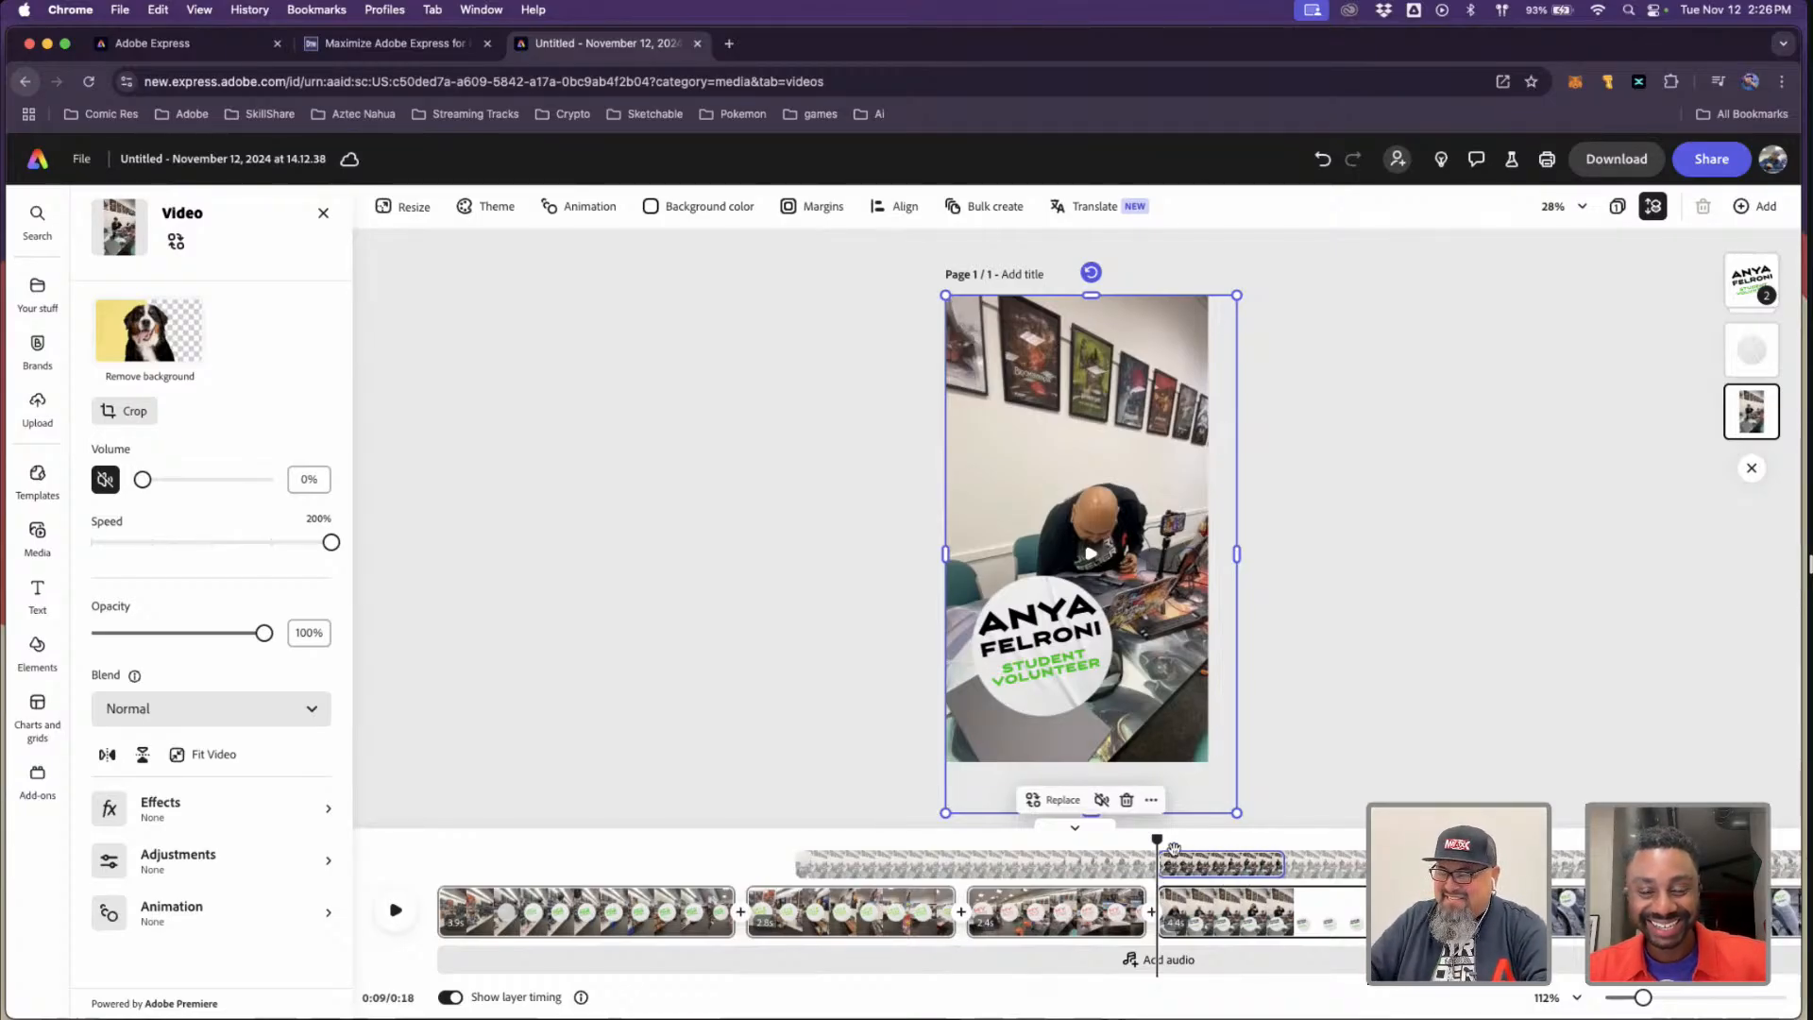
left_click_drag(1174, 841, 1279, 847)
left_click(1252, 905)
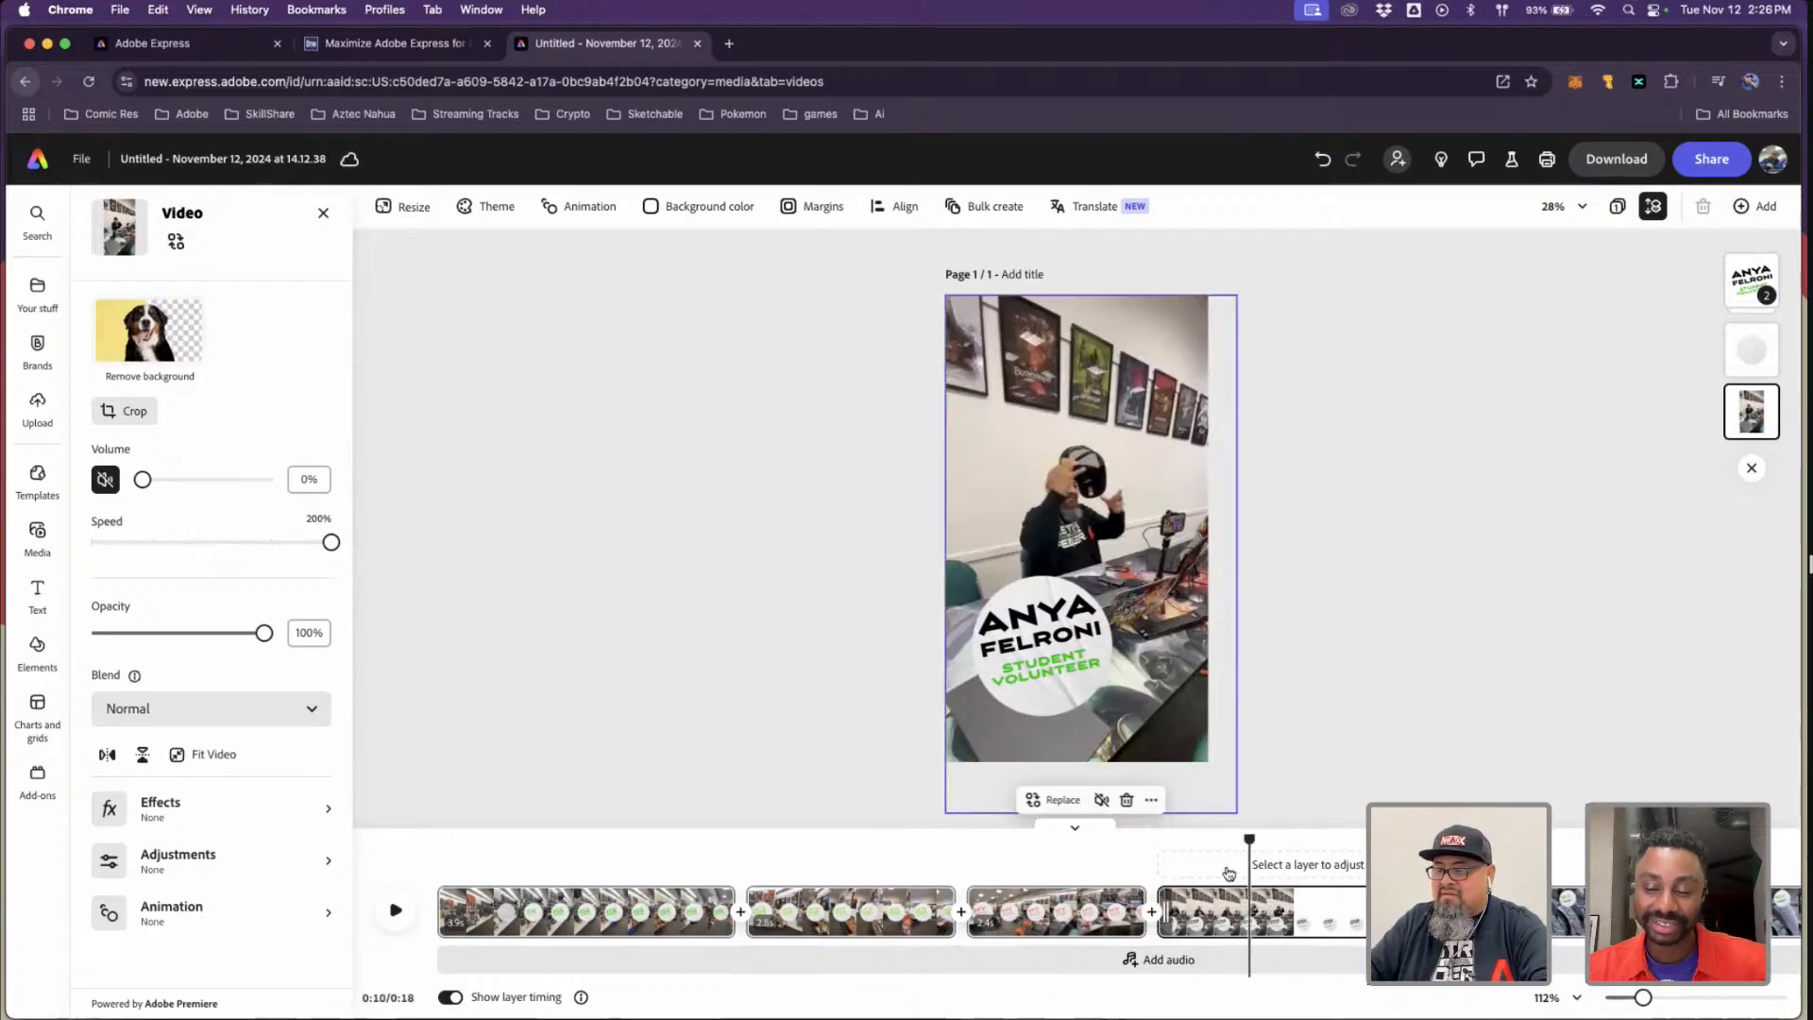
left_click(1170, 743)
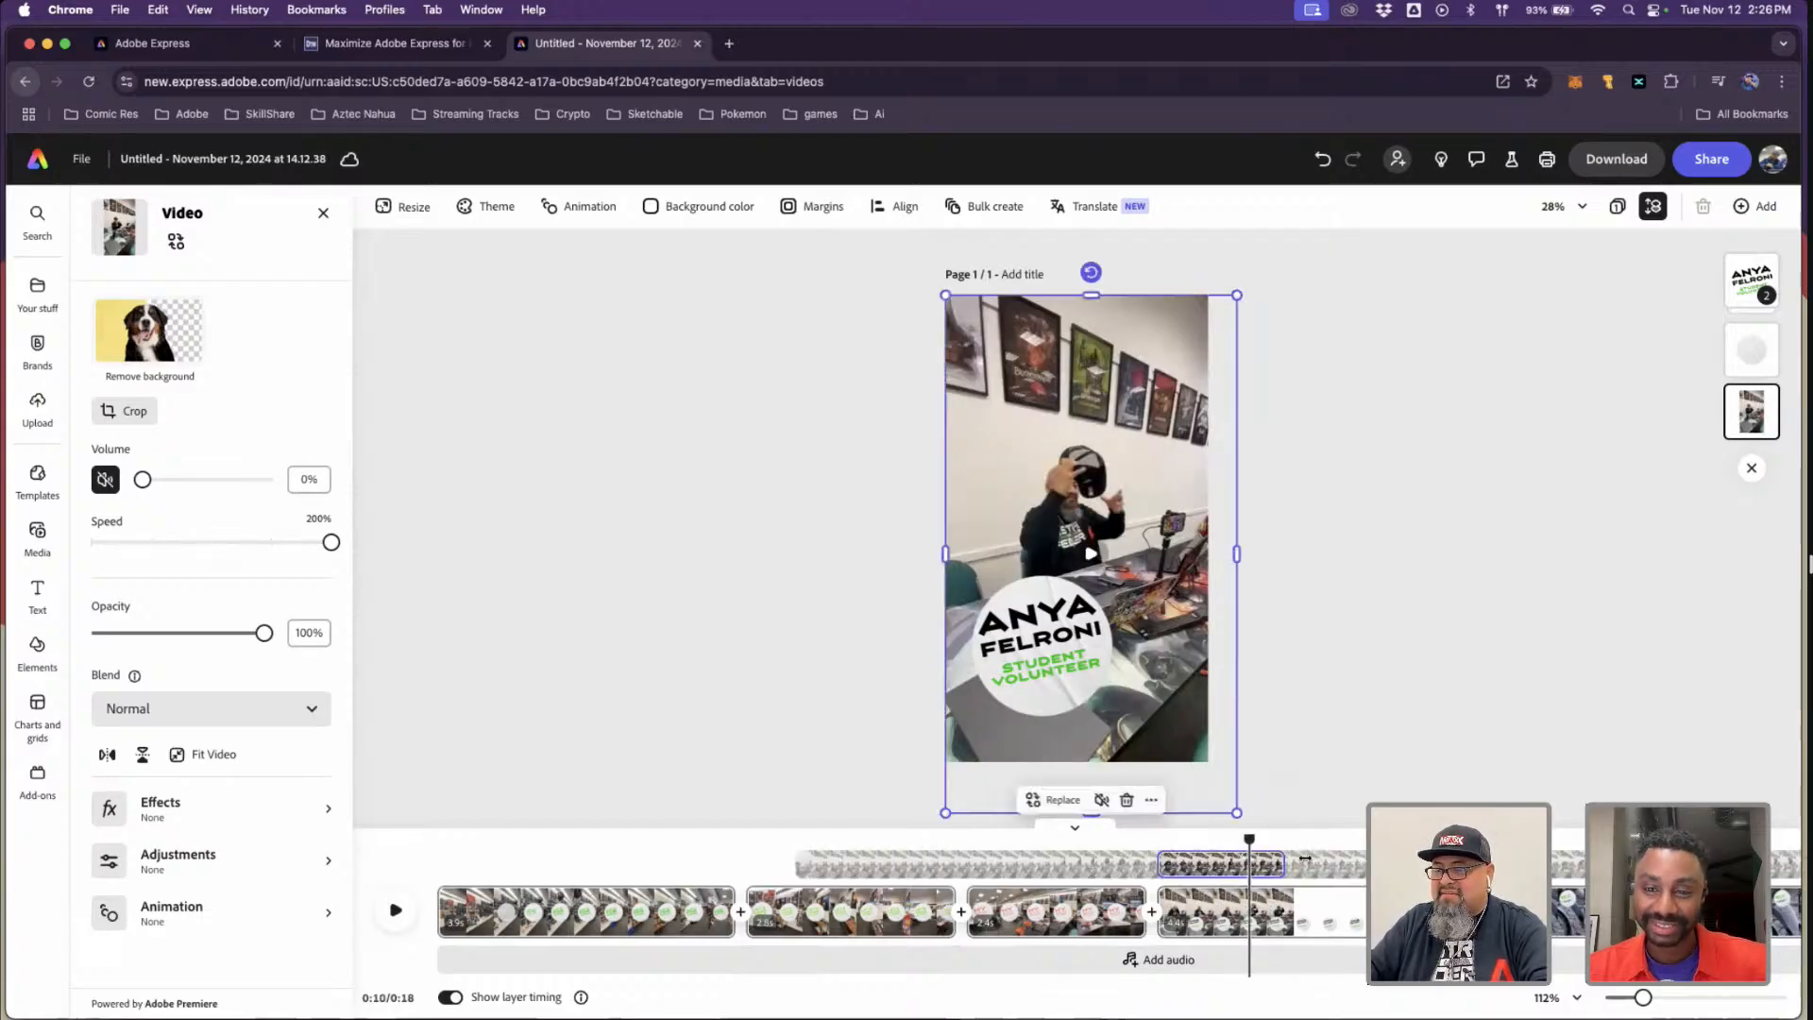
left_click_drag(1287, 865, 1367, 865)
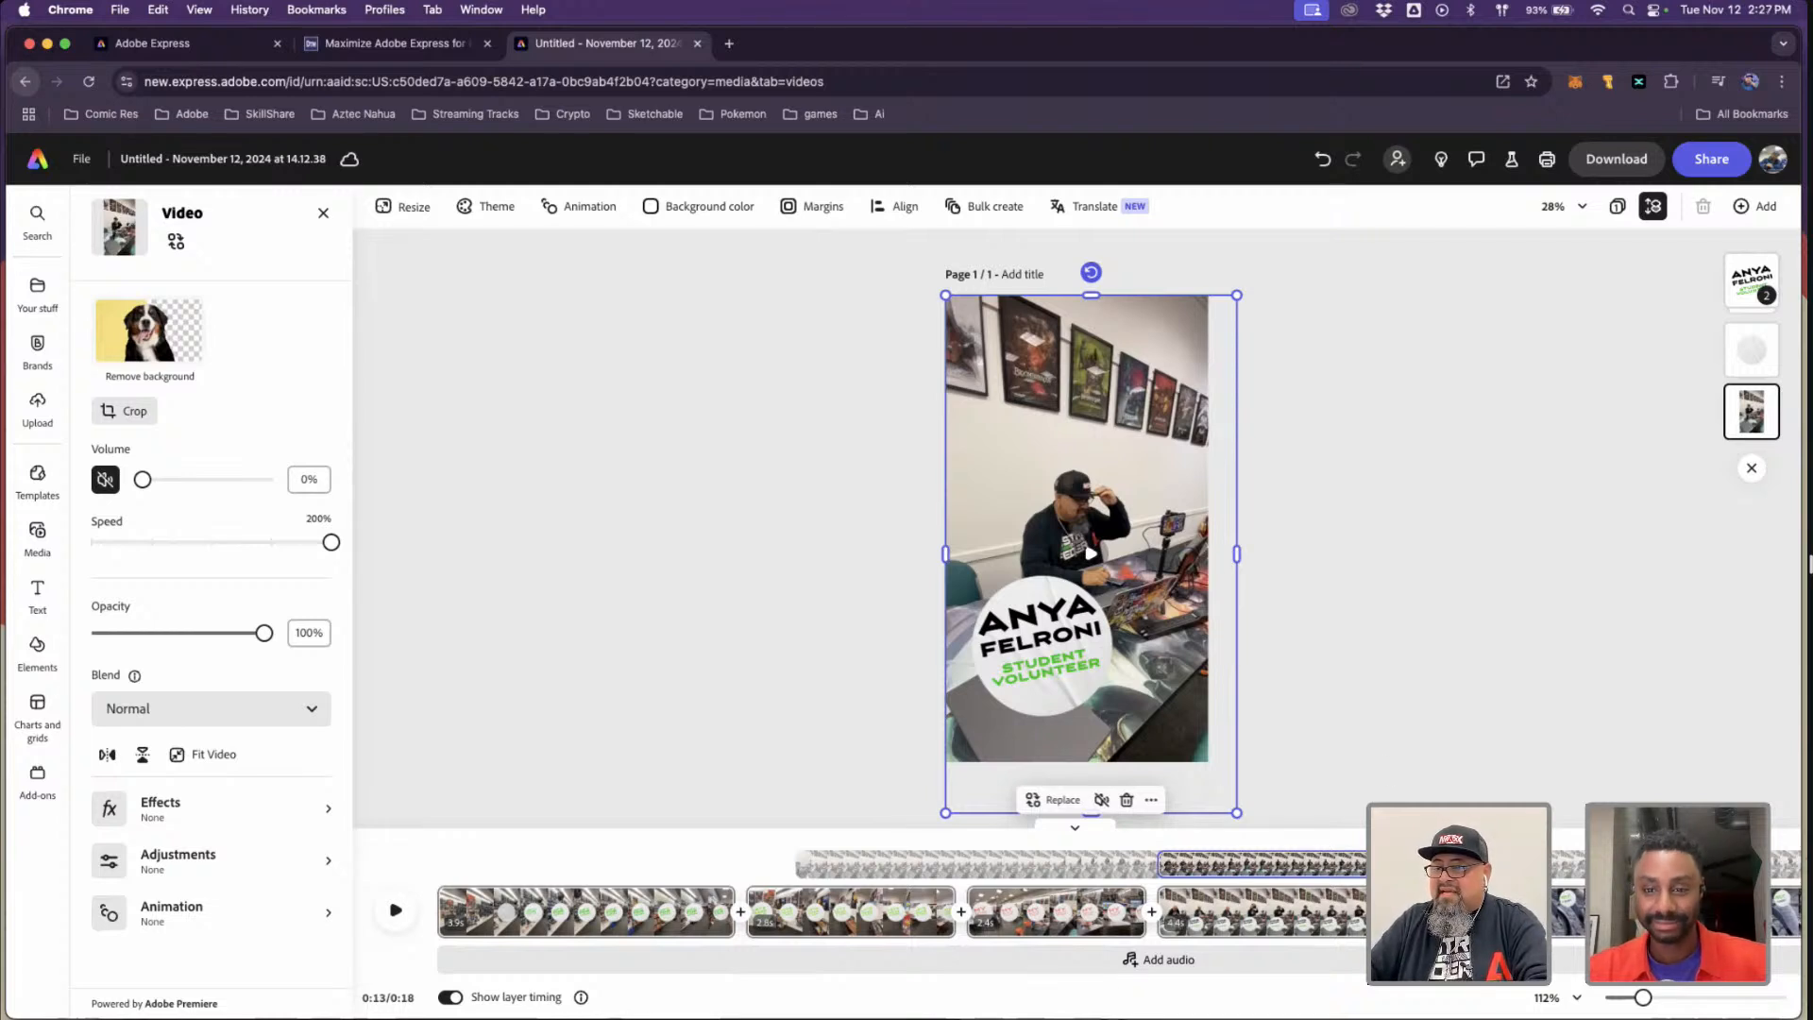
left_click_drag(1466, 841, 1329, 842)
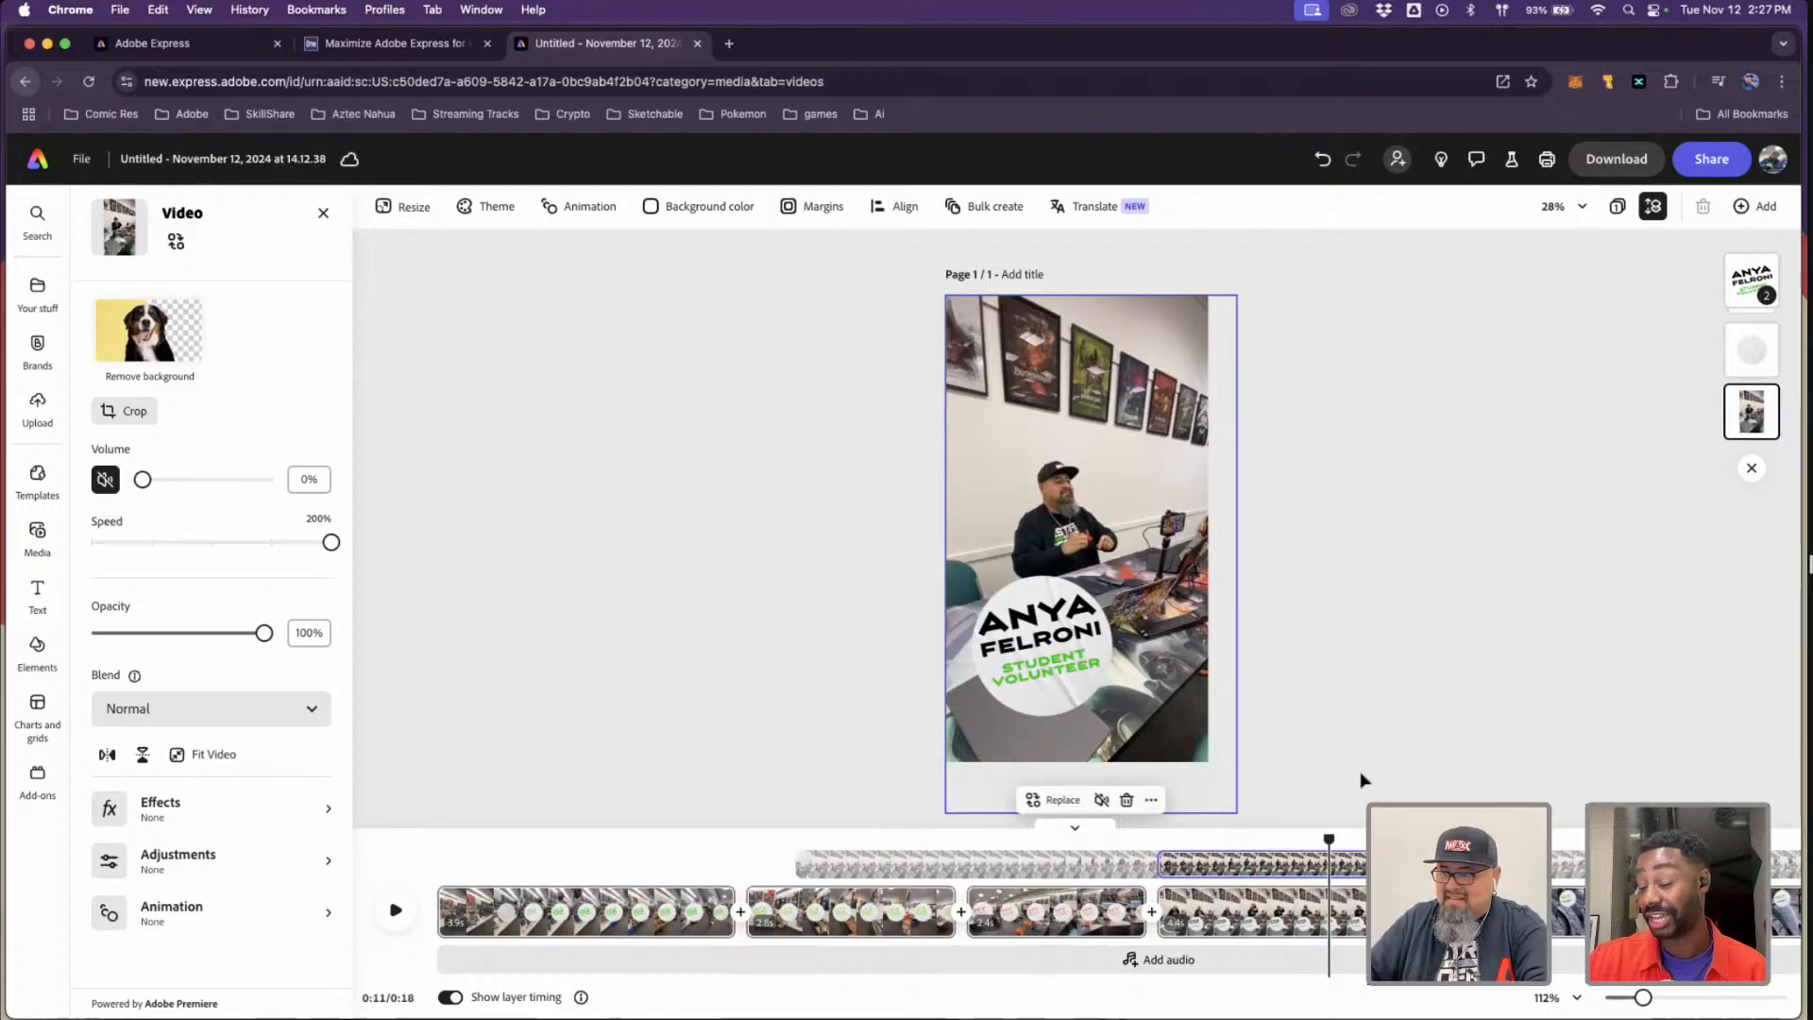
- Shift the fourth scene's footage within its clip so it starts with the man standing at the table, and scrub through it
scroll(1236, 842, "right", 4)
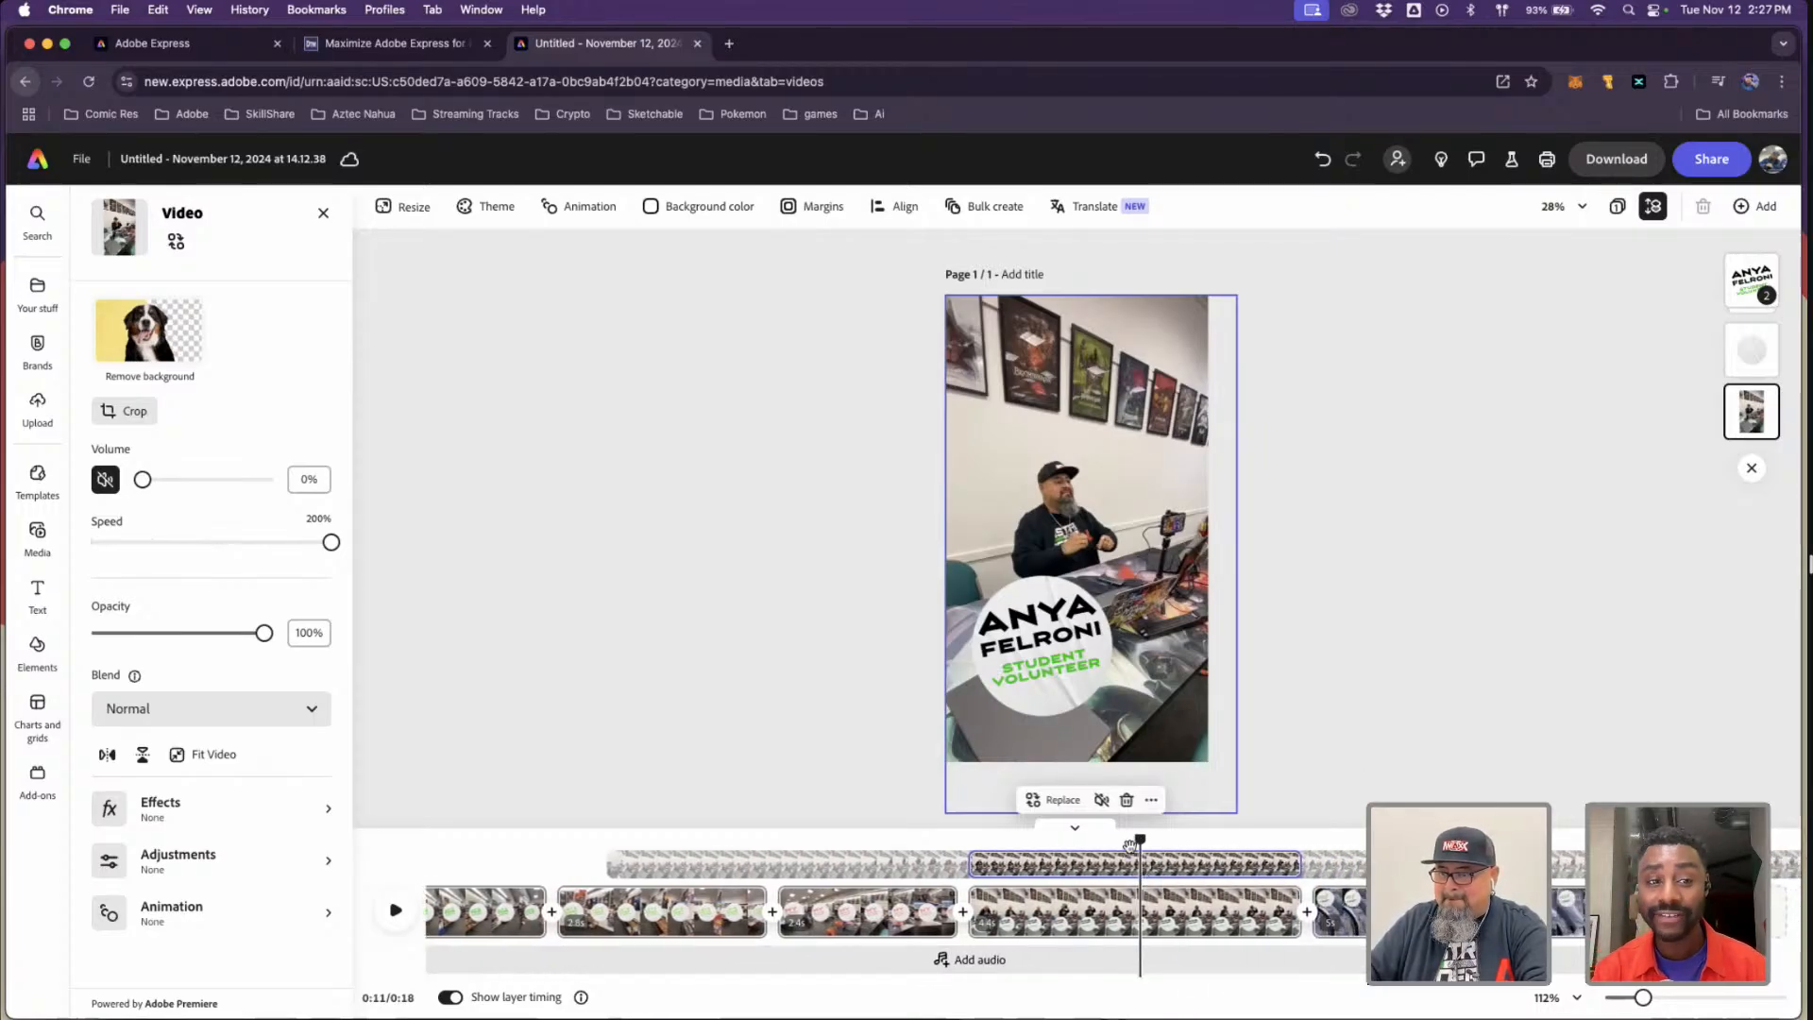
left_click_drag(1131, 844, 1255, 840)
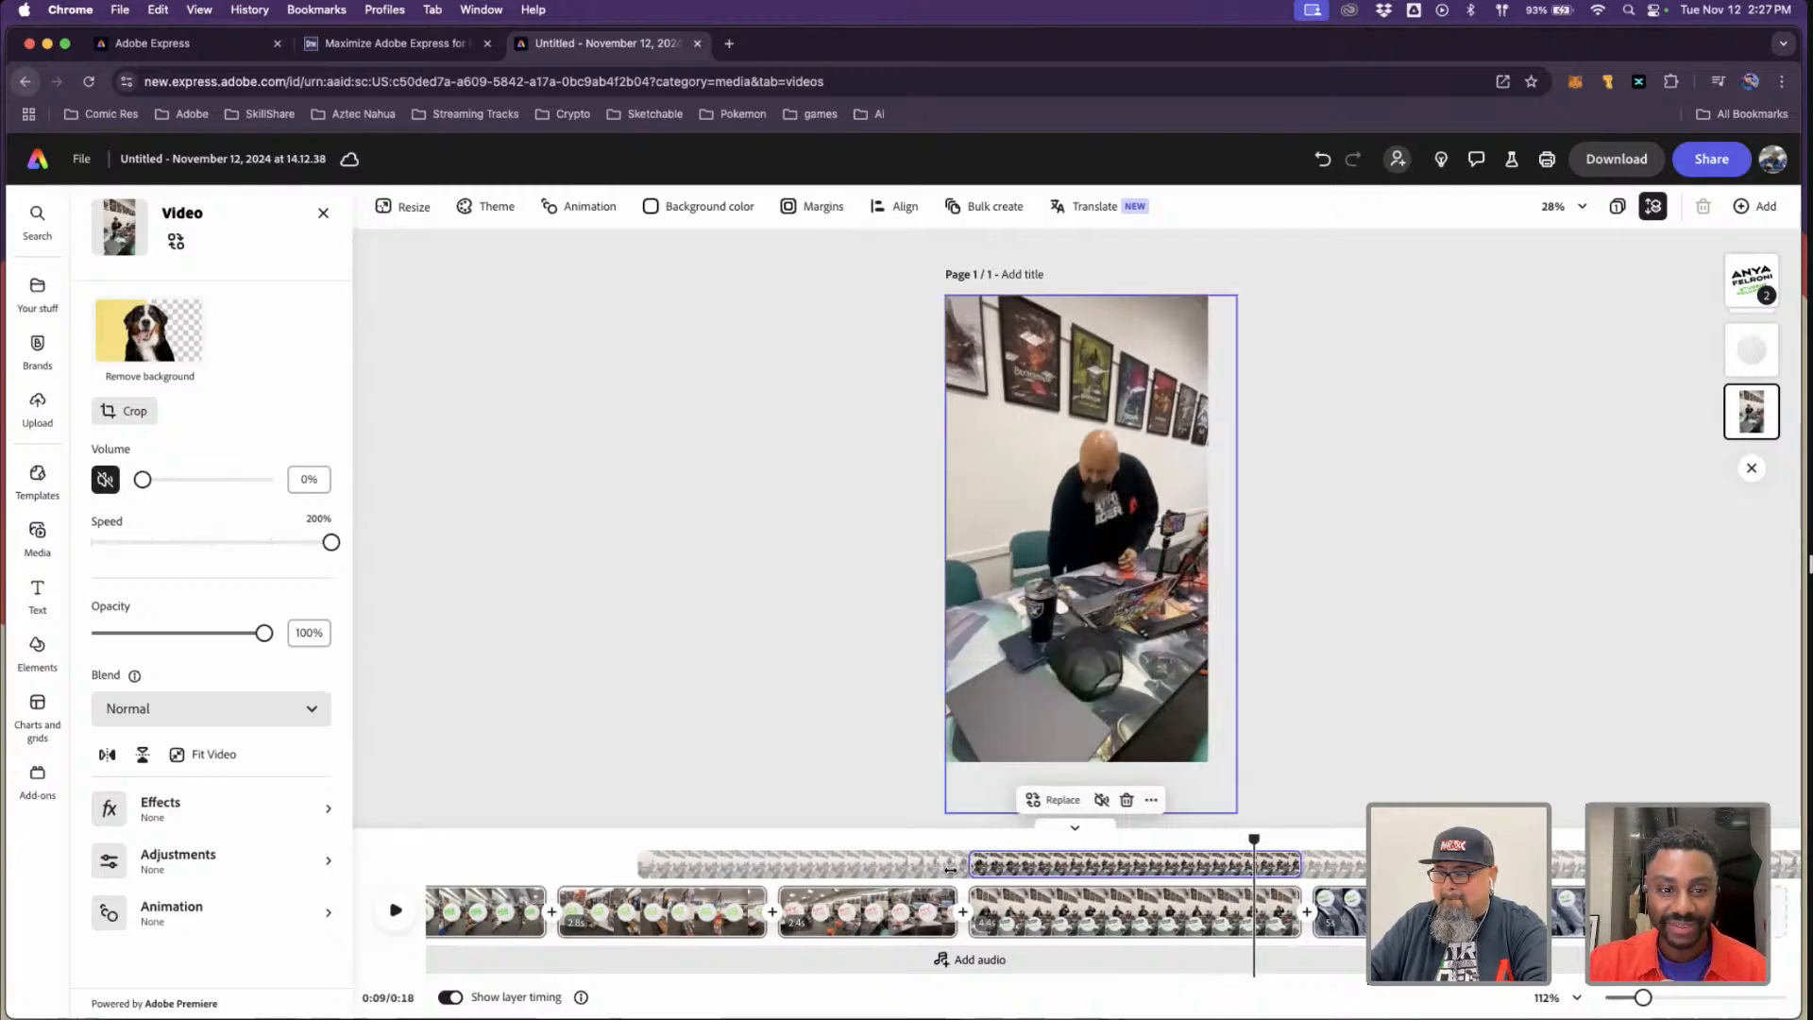
left_click(1054, 864)
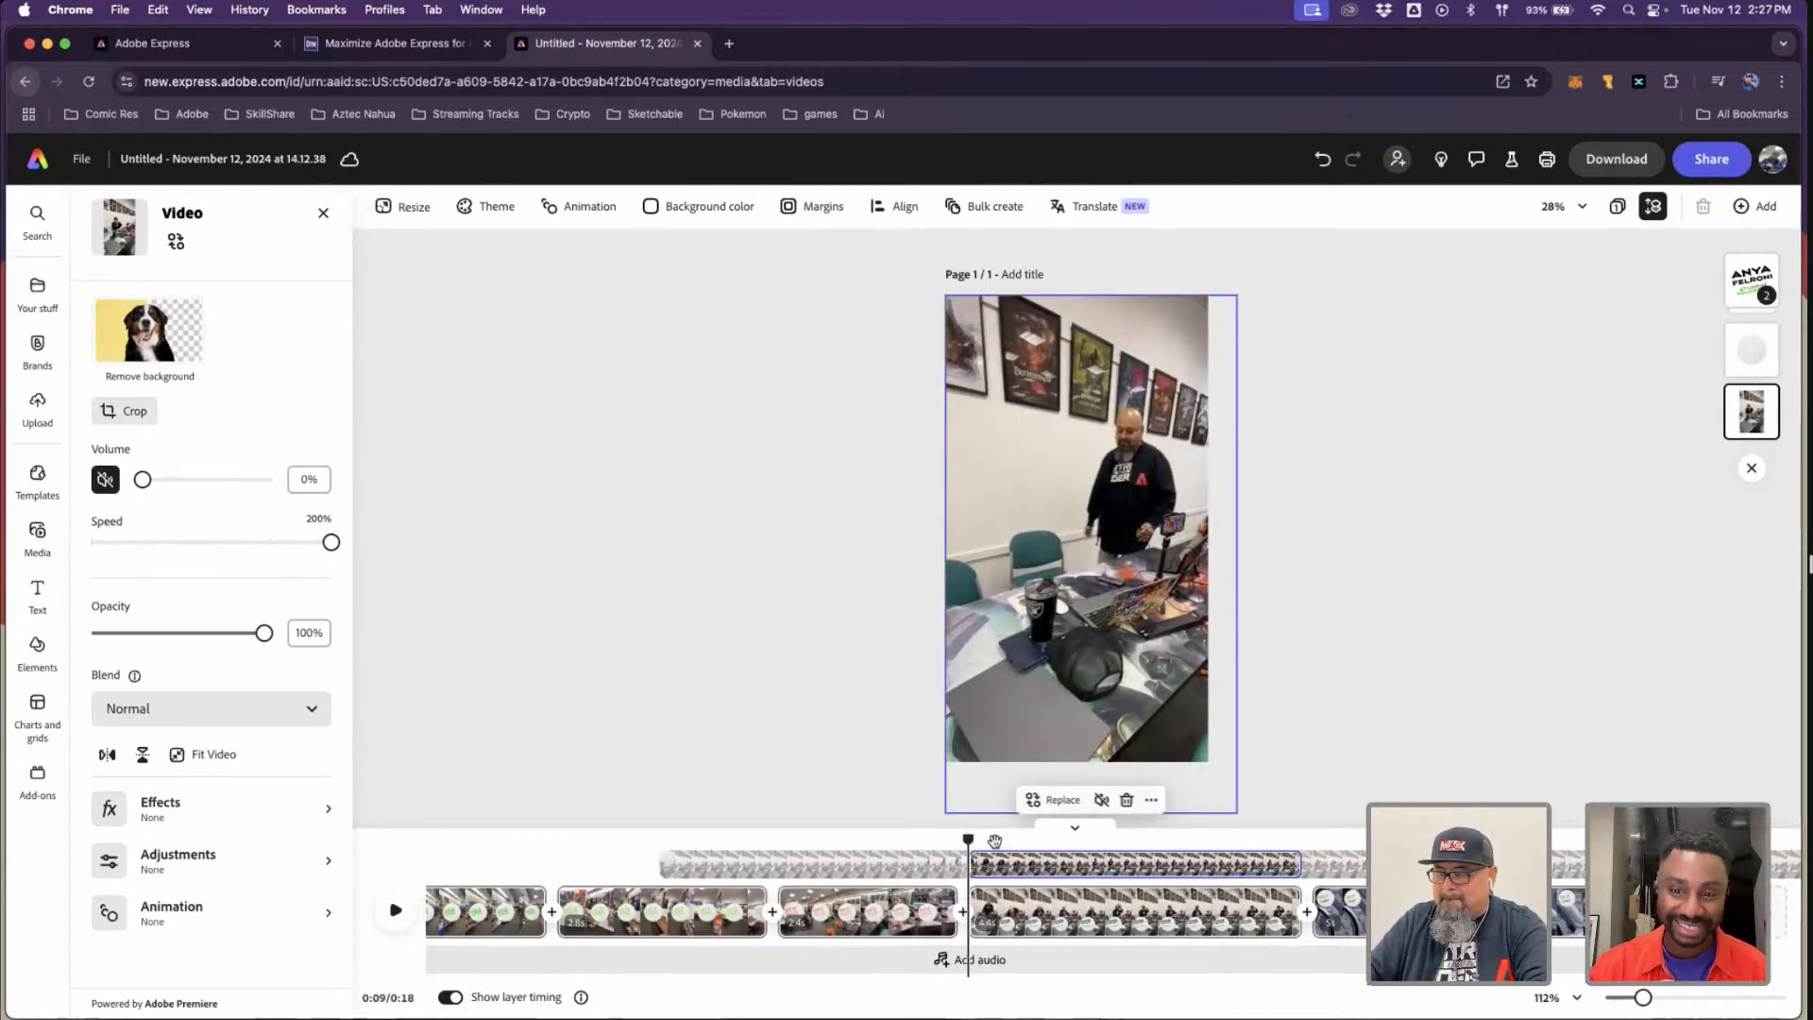
left_click_drag(995, 841, 1229, 842)
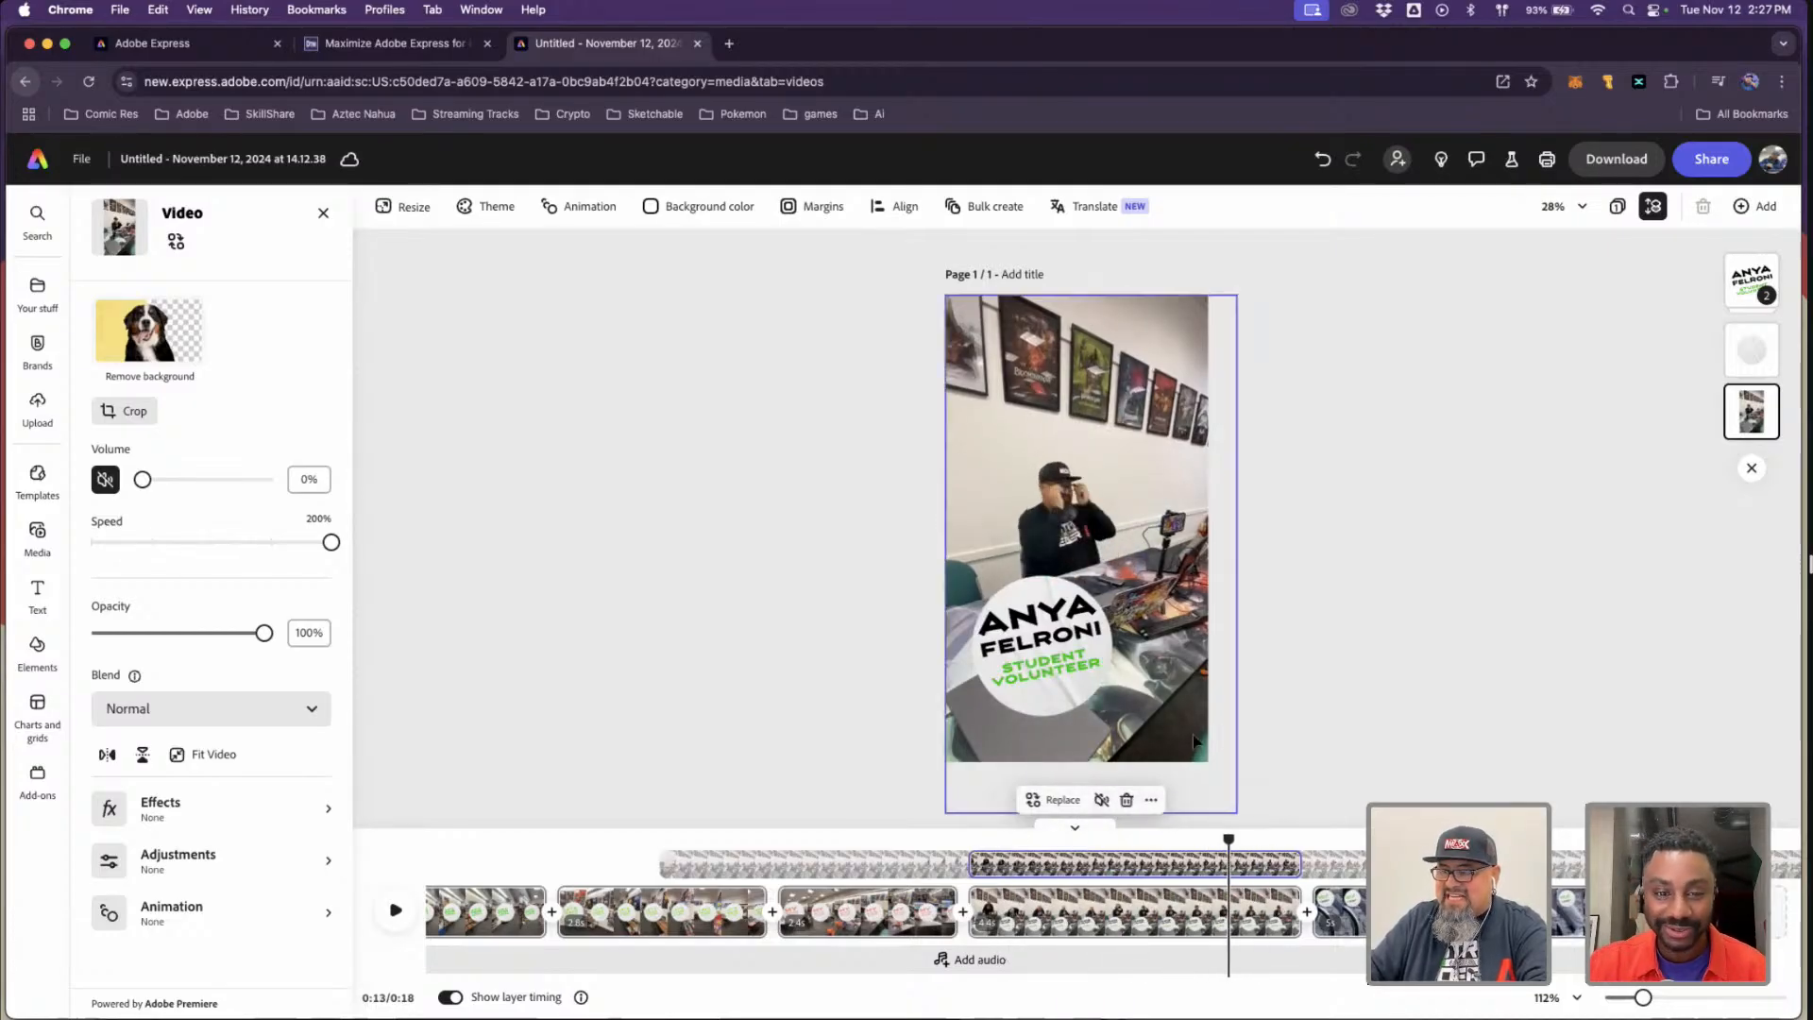
- Enlarge the fourth scene's background video beyond the page edges and start its footage at a later moment
left_click(1195, 741)
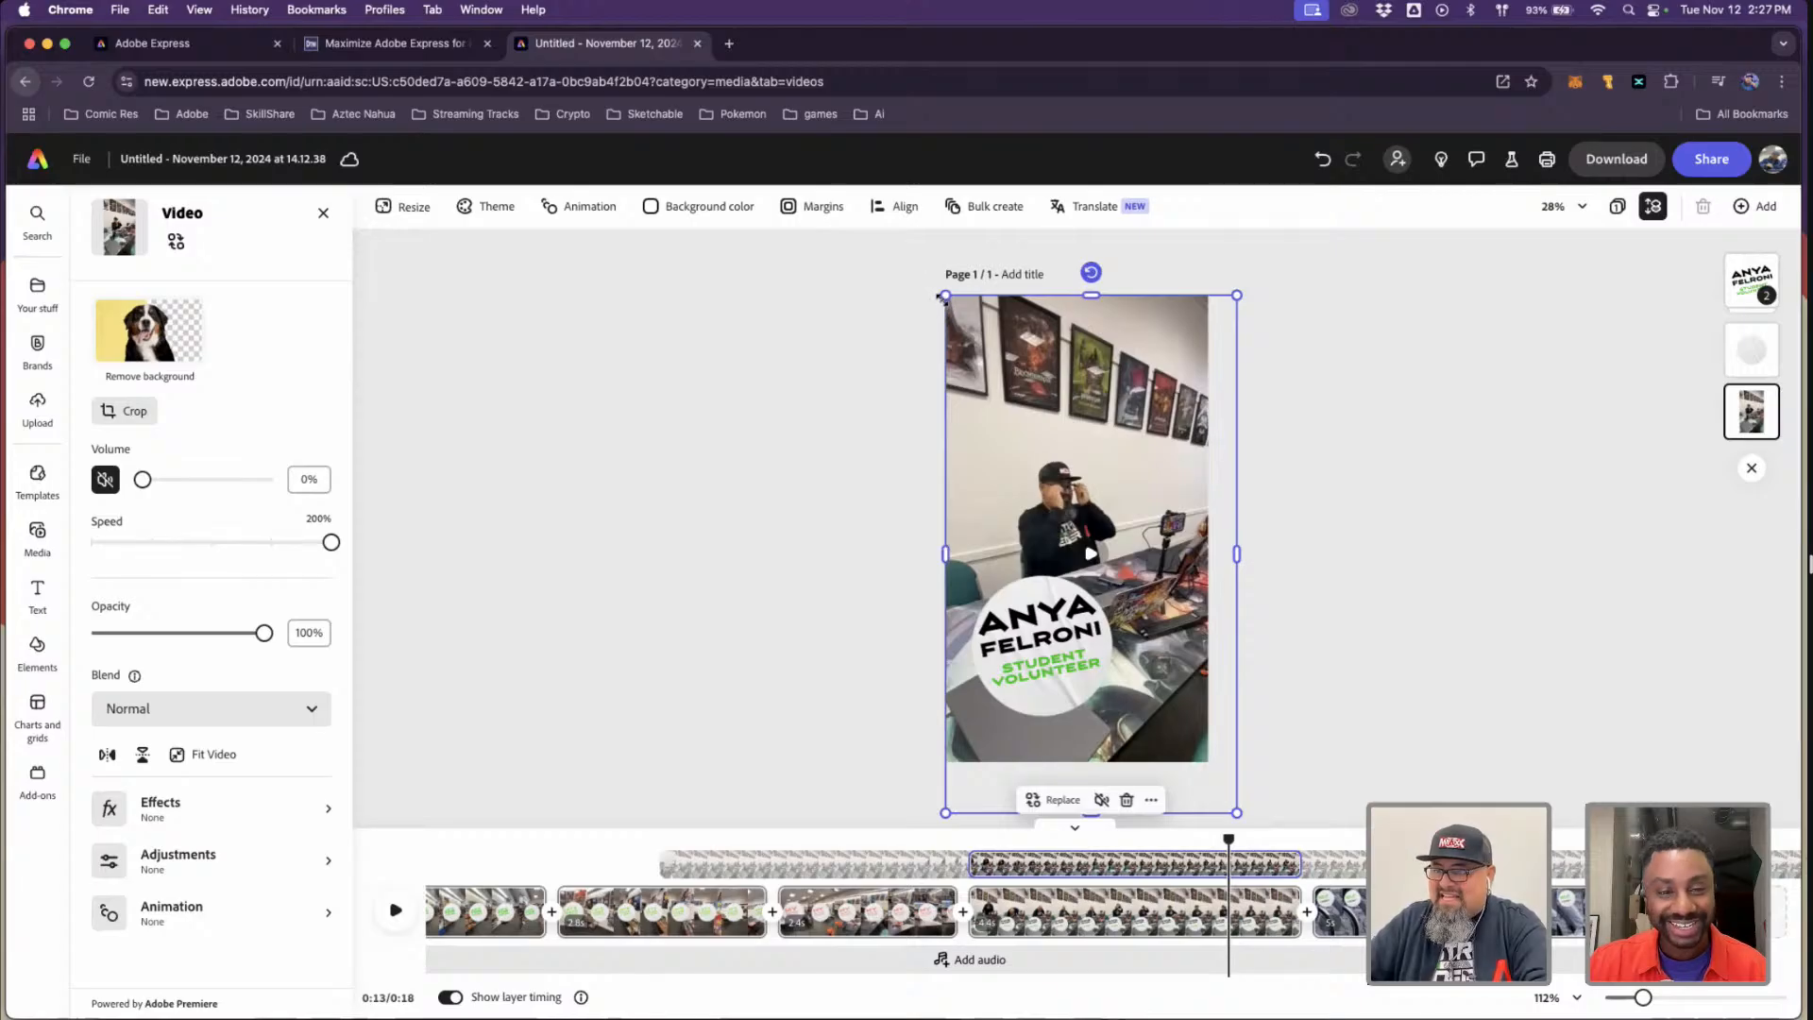
left_click_drag(1114, 472, 1096, 440)
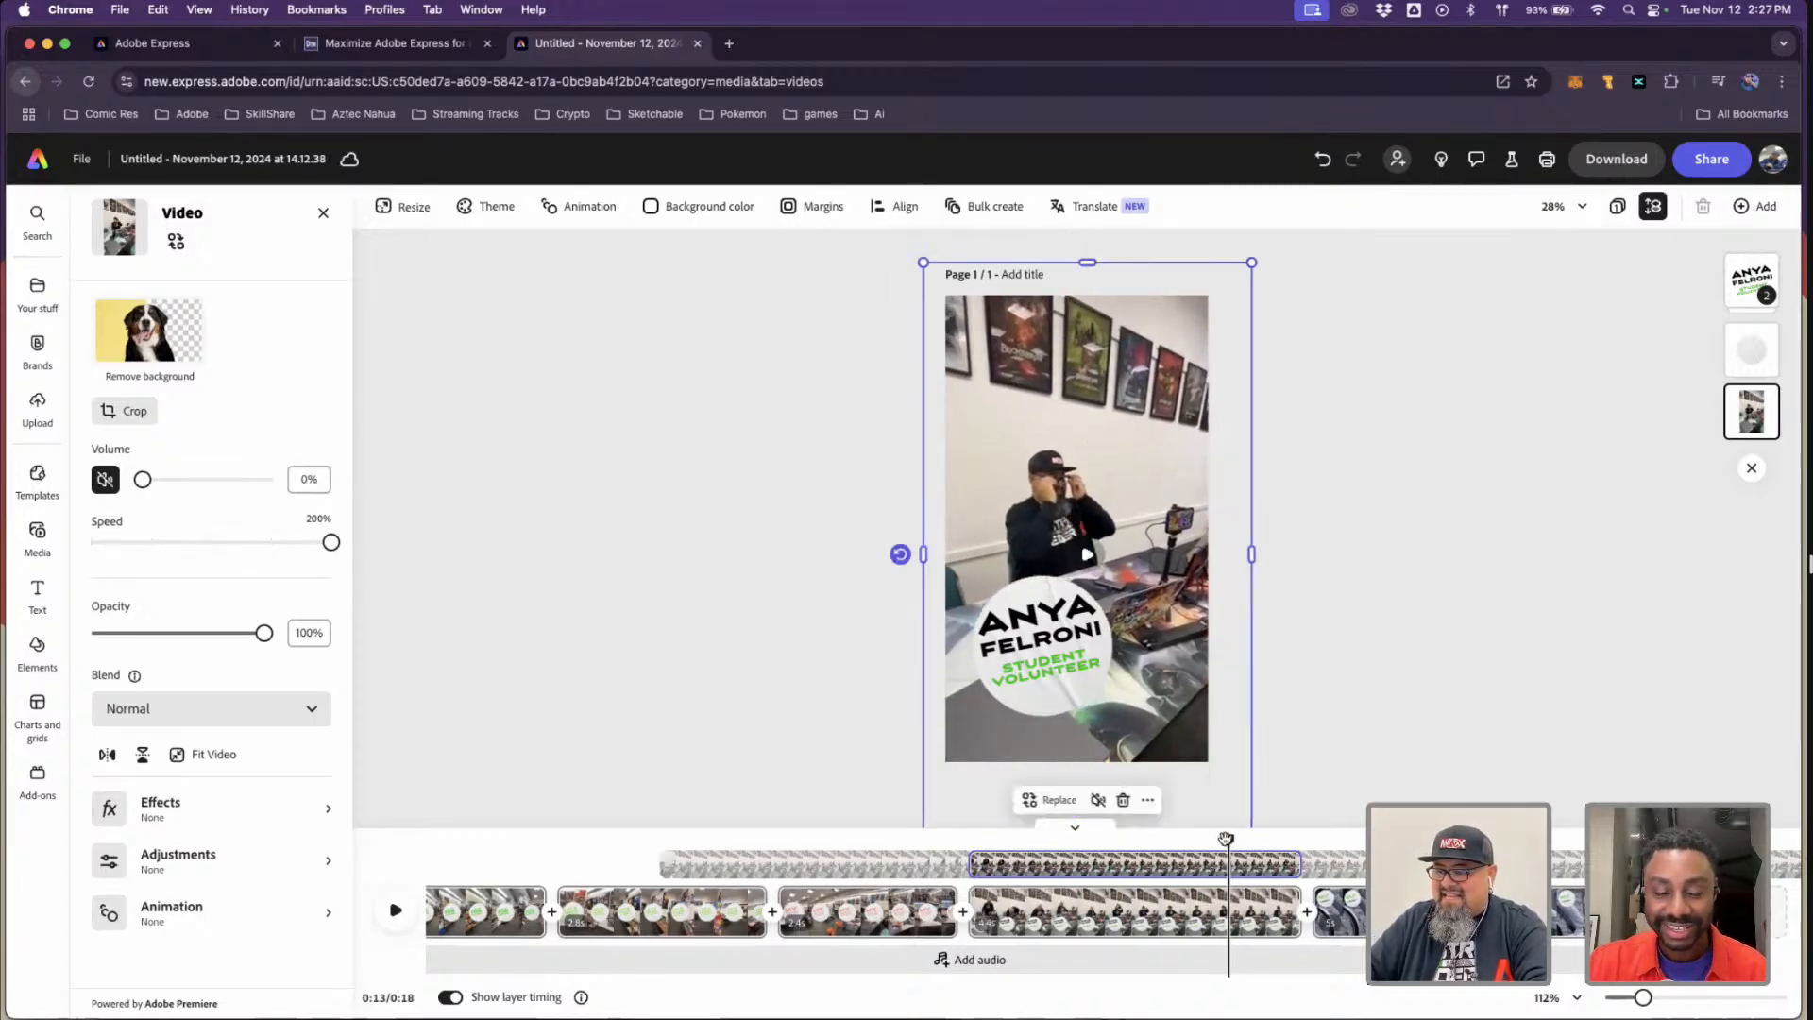
left_click_drag(1227, 839, 1204, 840)
left_click_drag(1085, 841, 1223, 855)
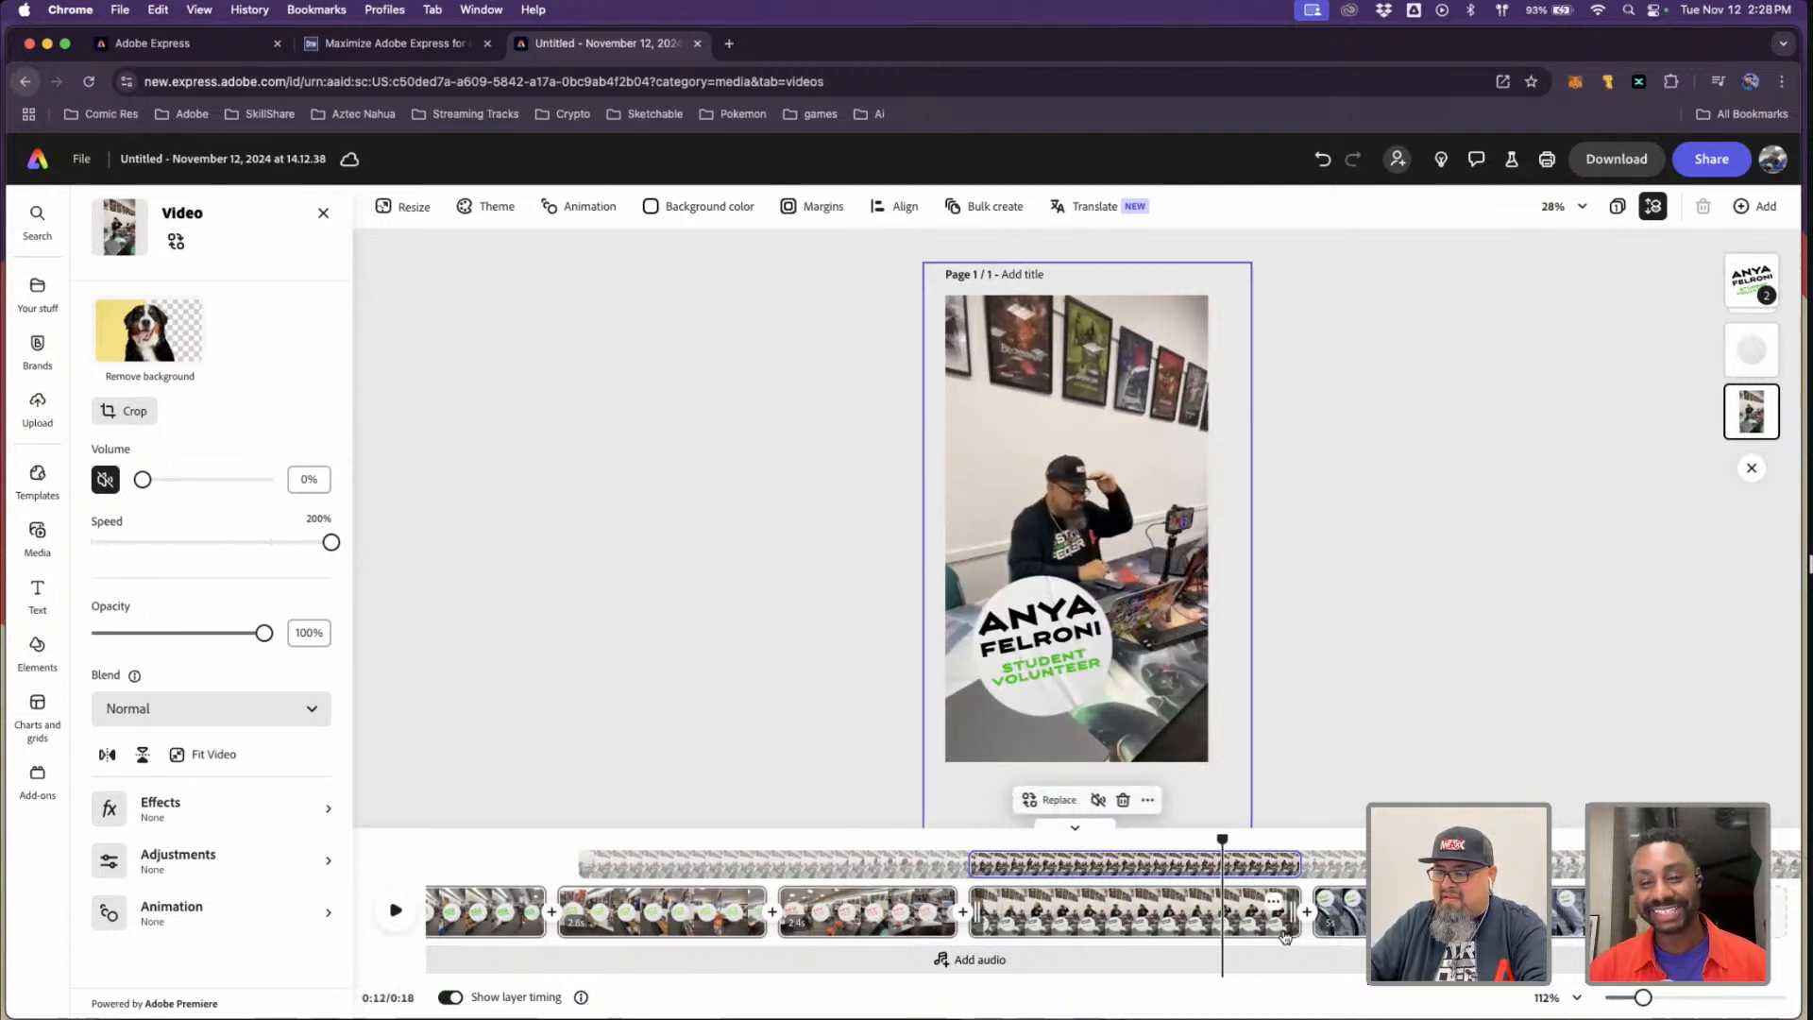
- Shorten the fourth scene to about 3.4 seconds and scrub back towards its start
left_click_drag(1291, 929, 1218, 928)
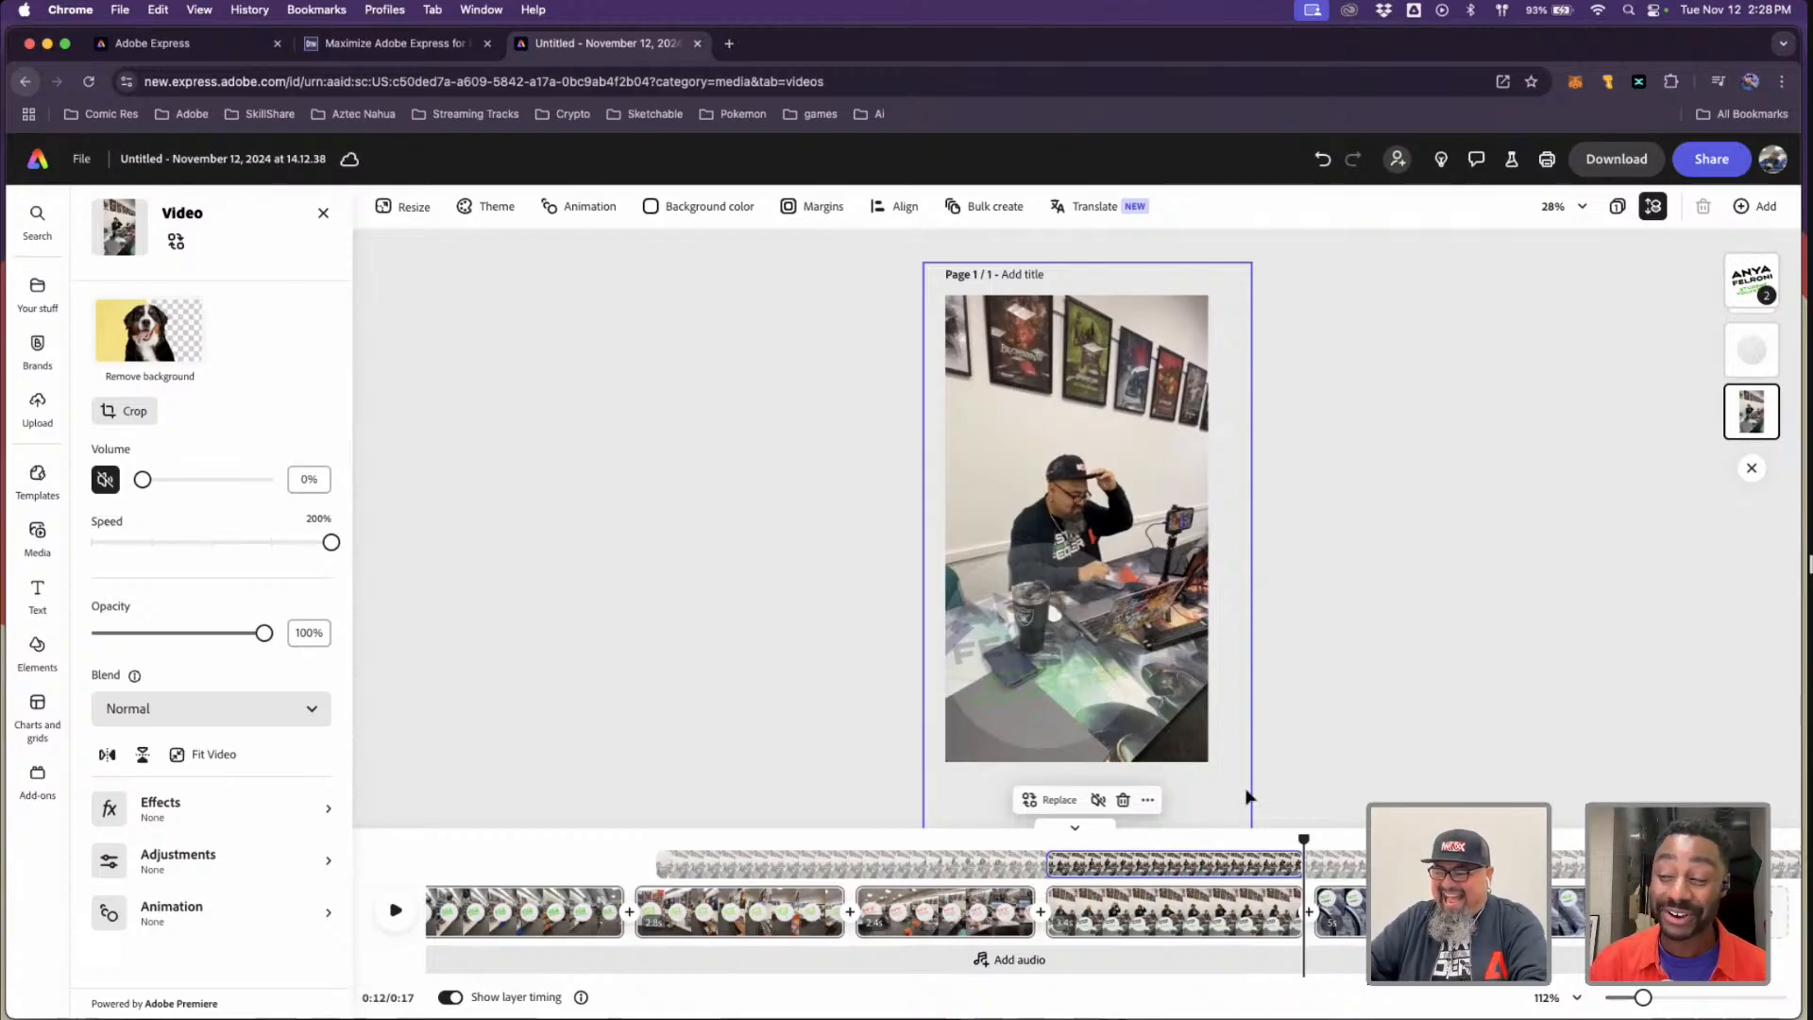
left_click(1077, 837)
left_click_drag(1086, 844, 916, 839)
- Replace the green "Student Volunteer" text on the fourth scene's badge with "time to put in some fun"
left_click(926, 652)
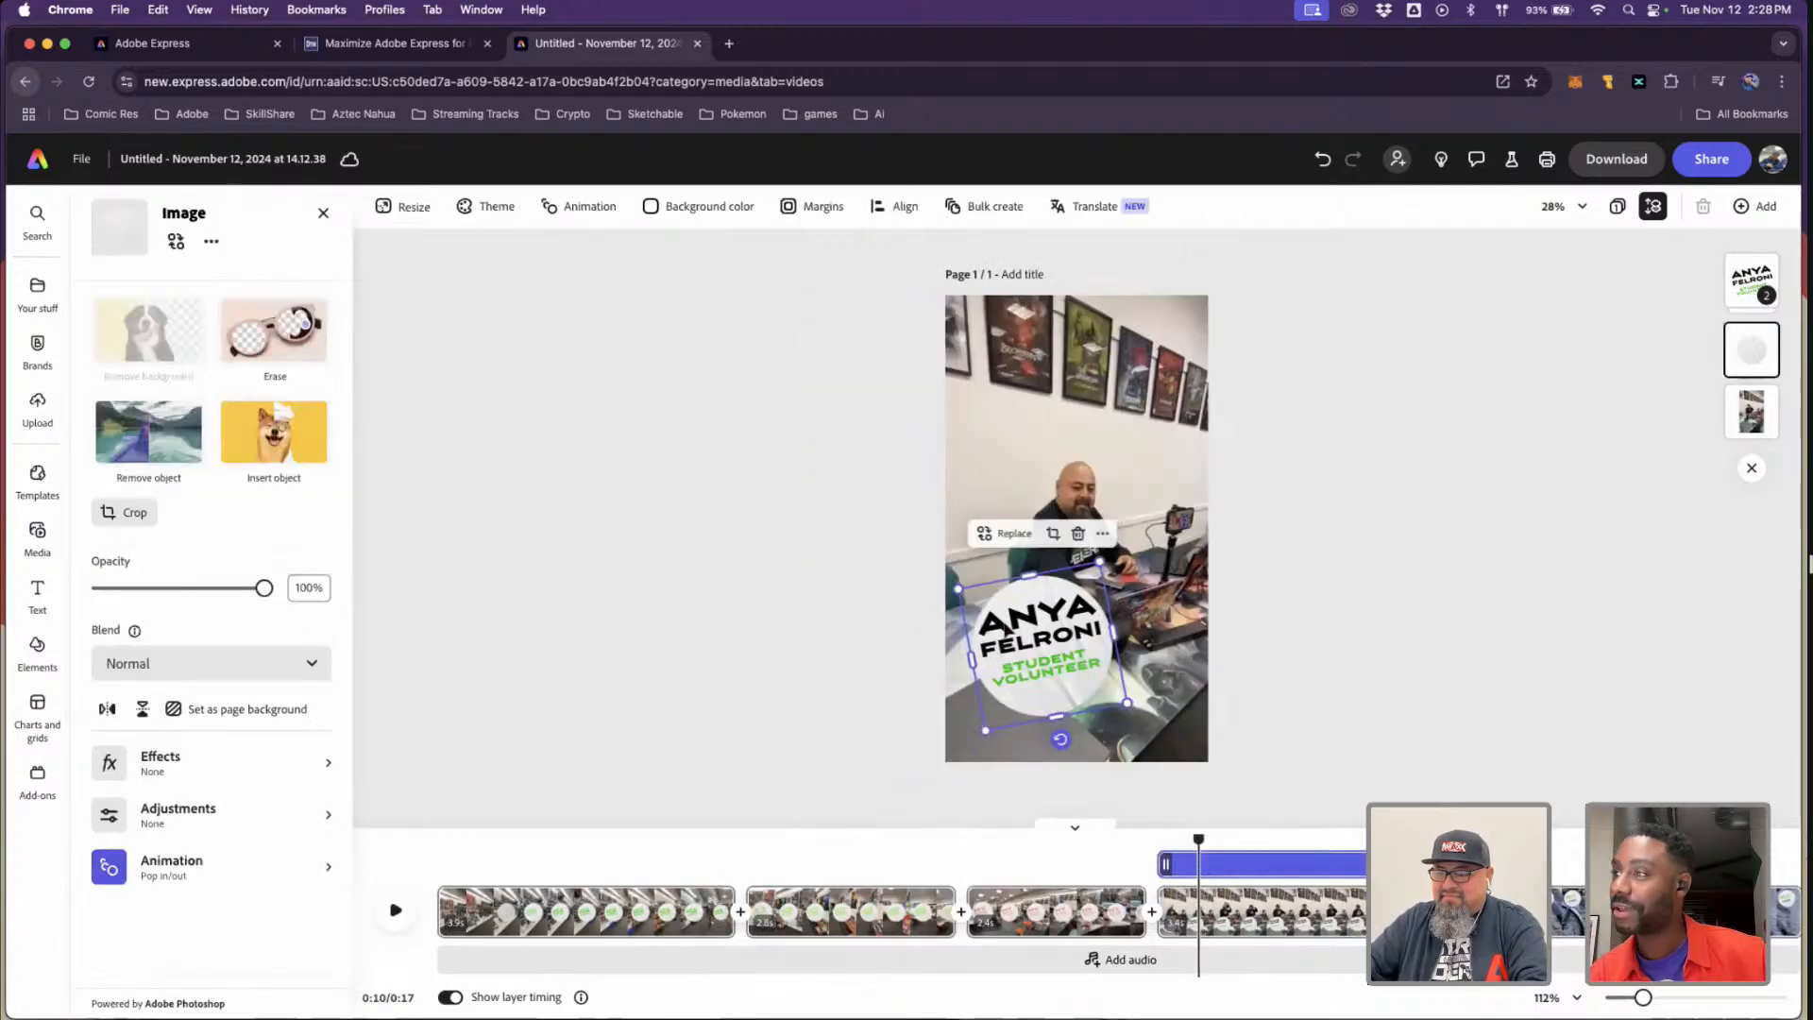
left_click(1047, 673)
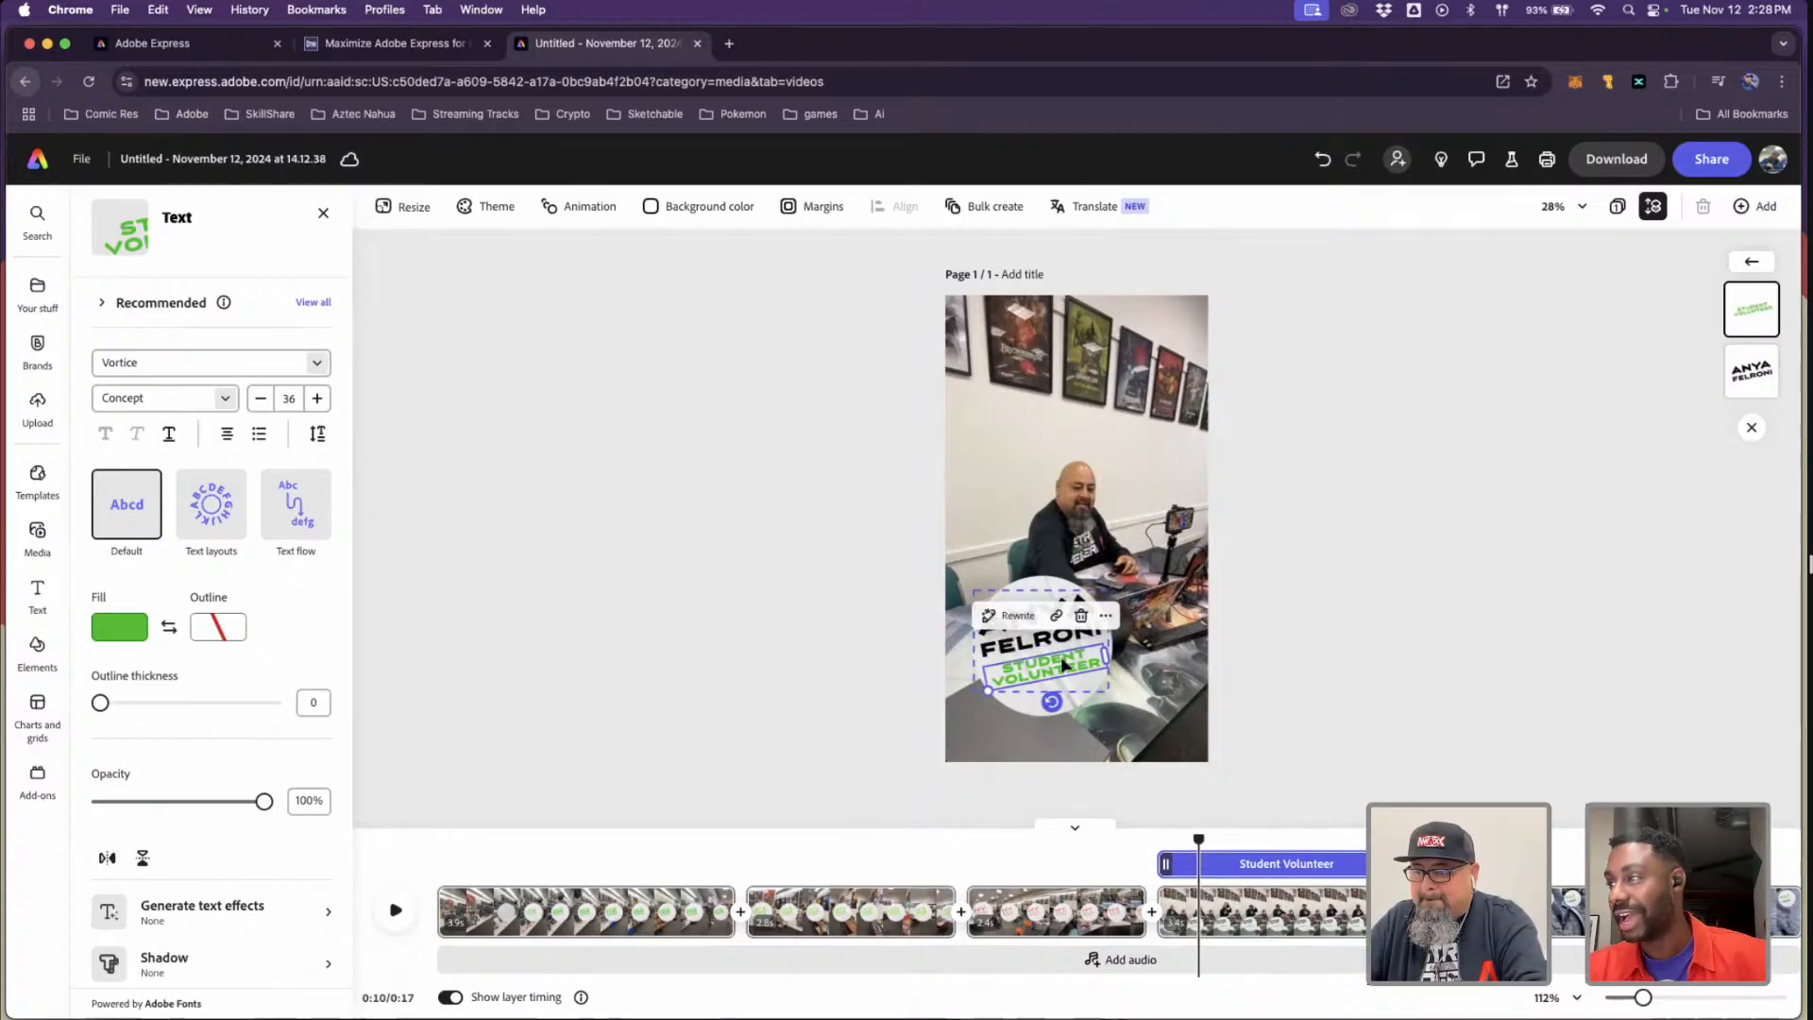
double_click(1095, 661)
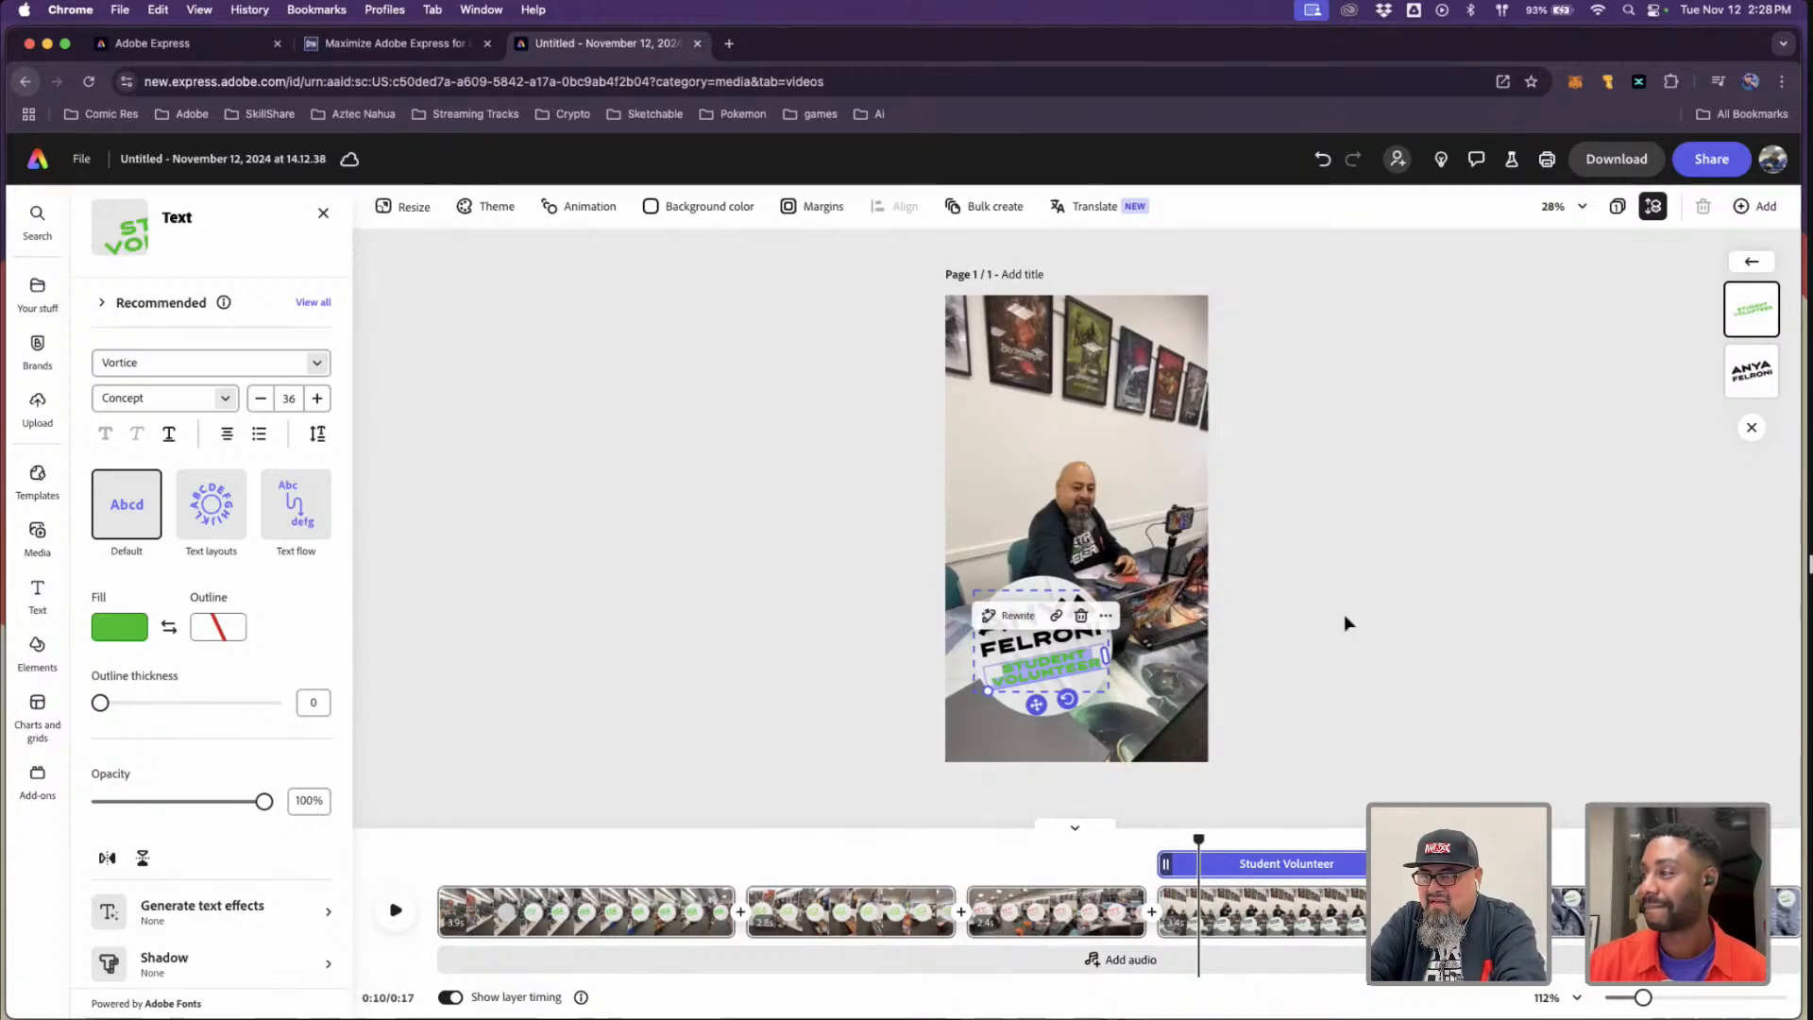
type("time to work")
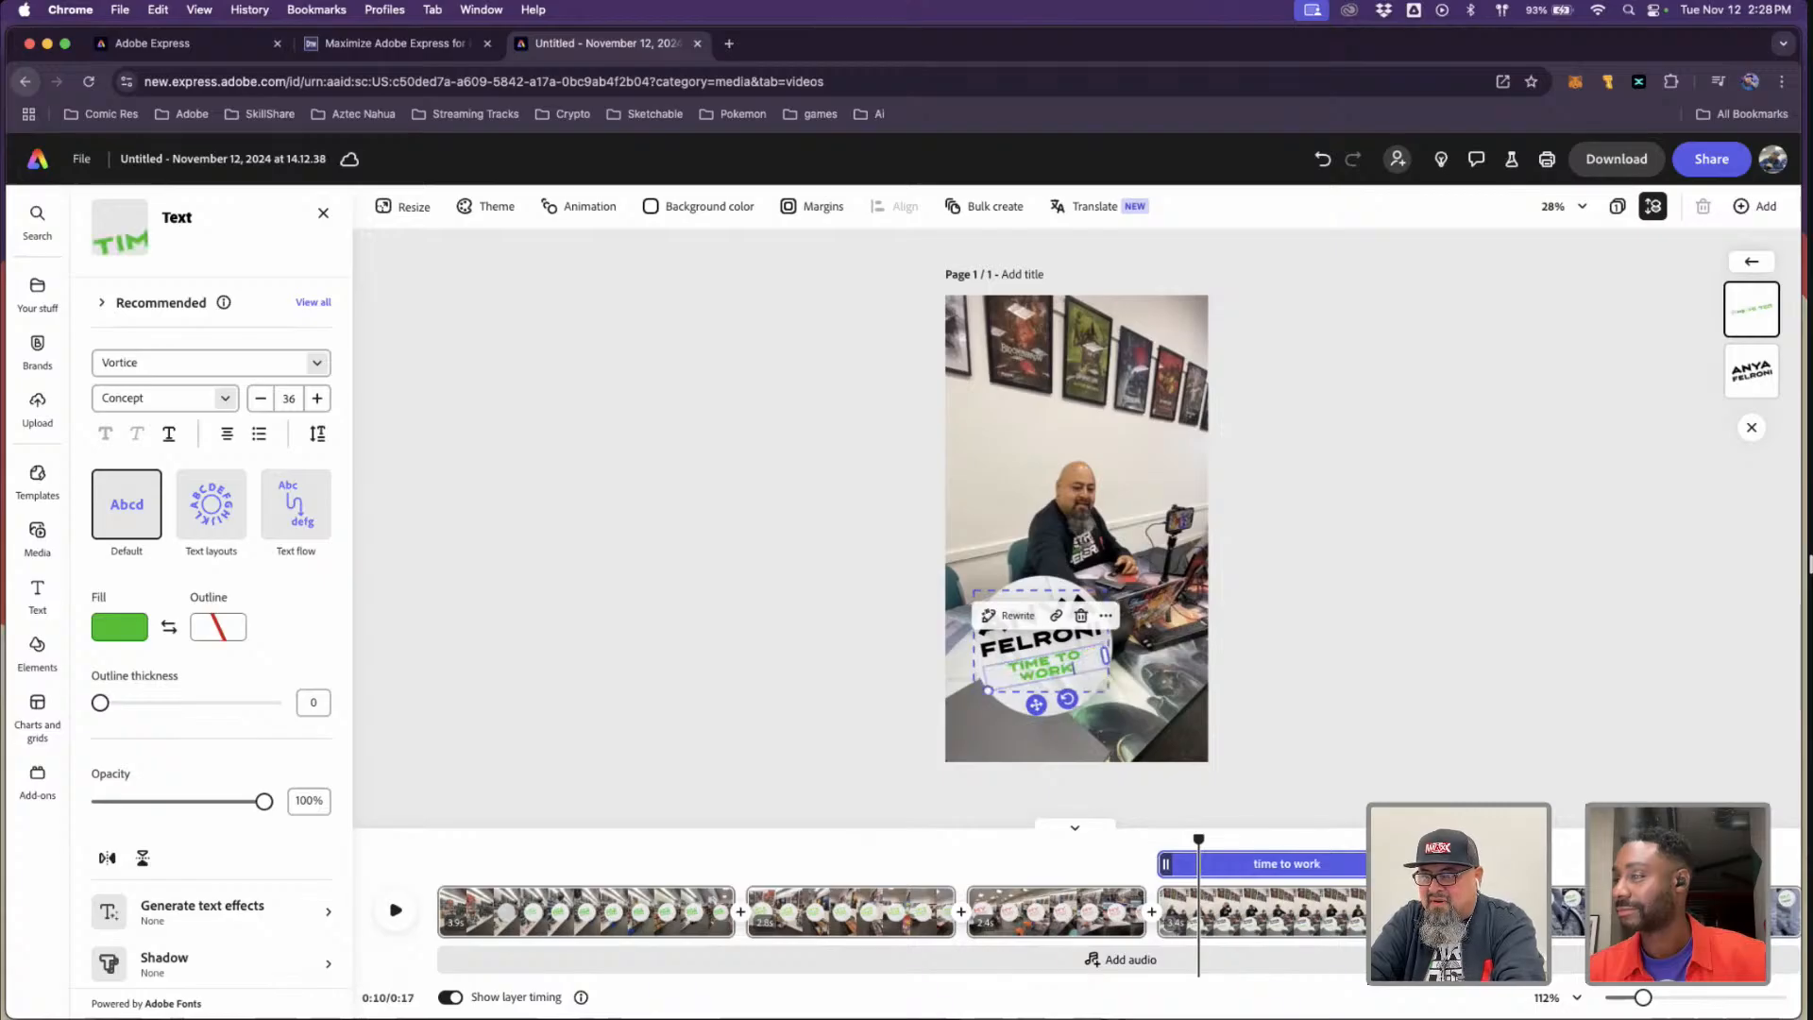
key("BackSpace")
key("BackSpace")
key("BackSpace")
key("BackSpace")
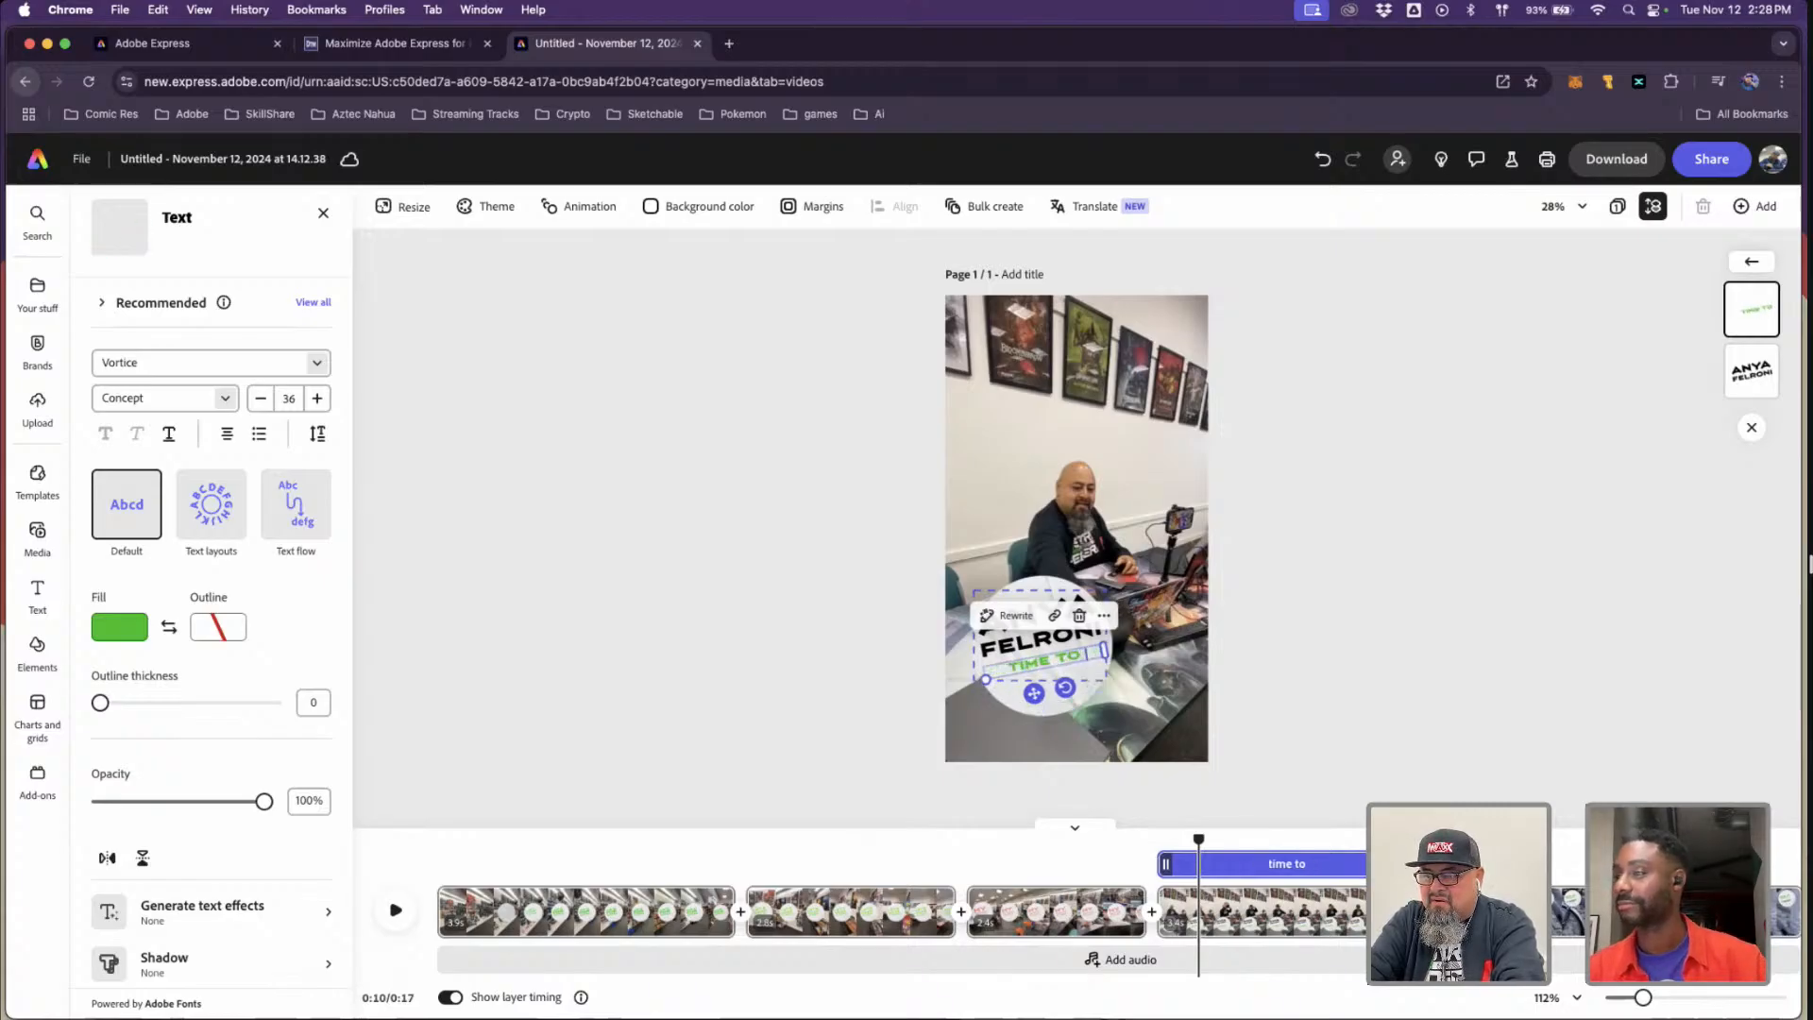
type("pu tin")
key("BackSpace")
key("BackSpace")
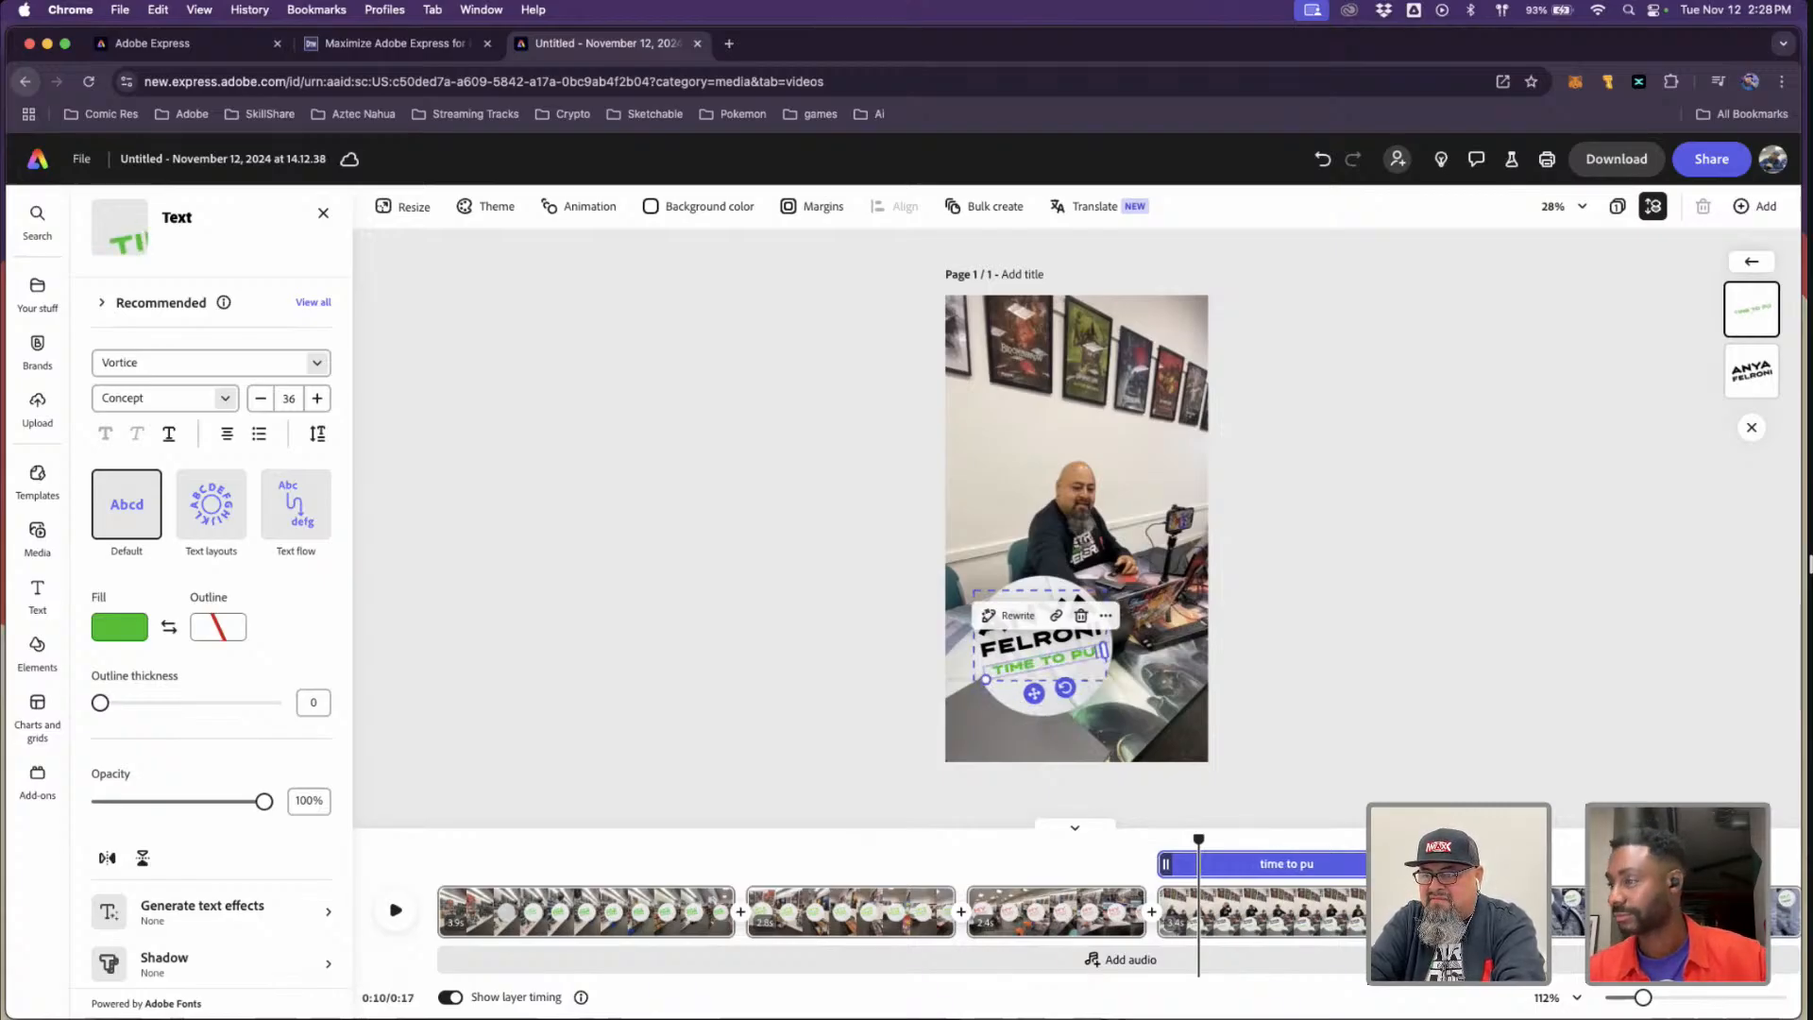
type("t in some fun")
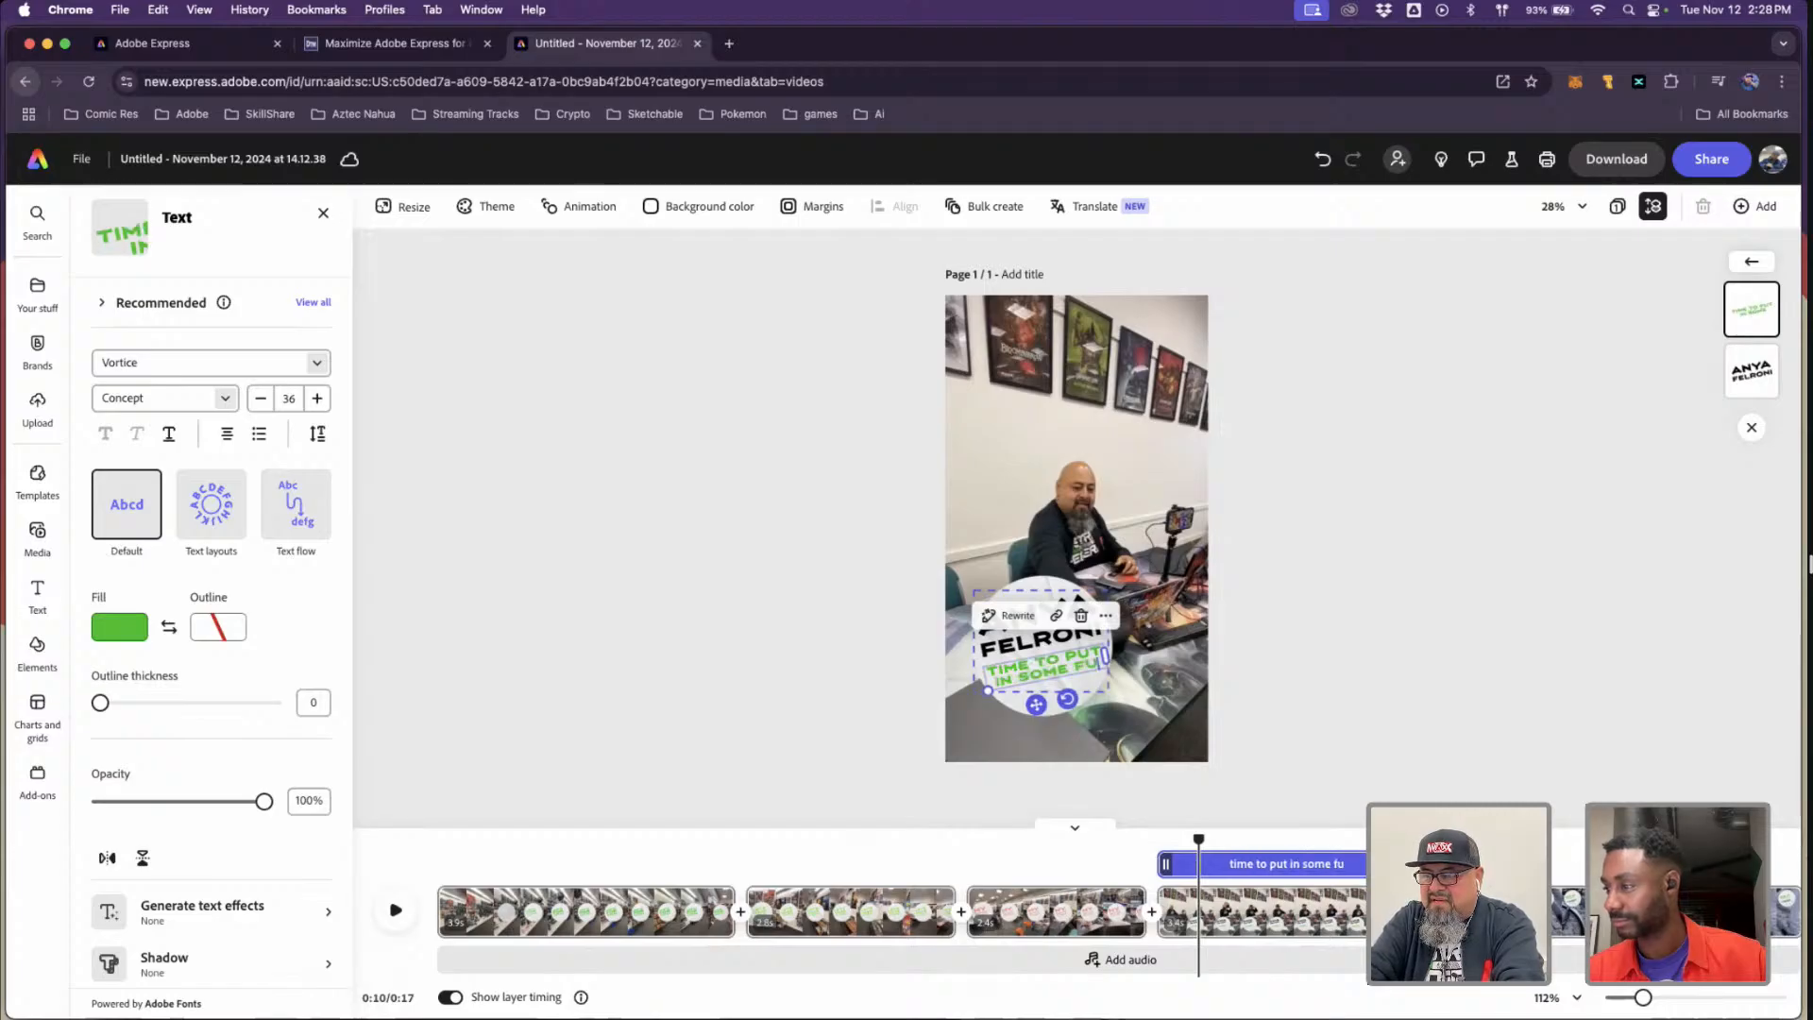
left_click(1486, 615)
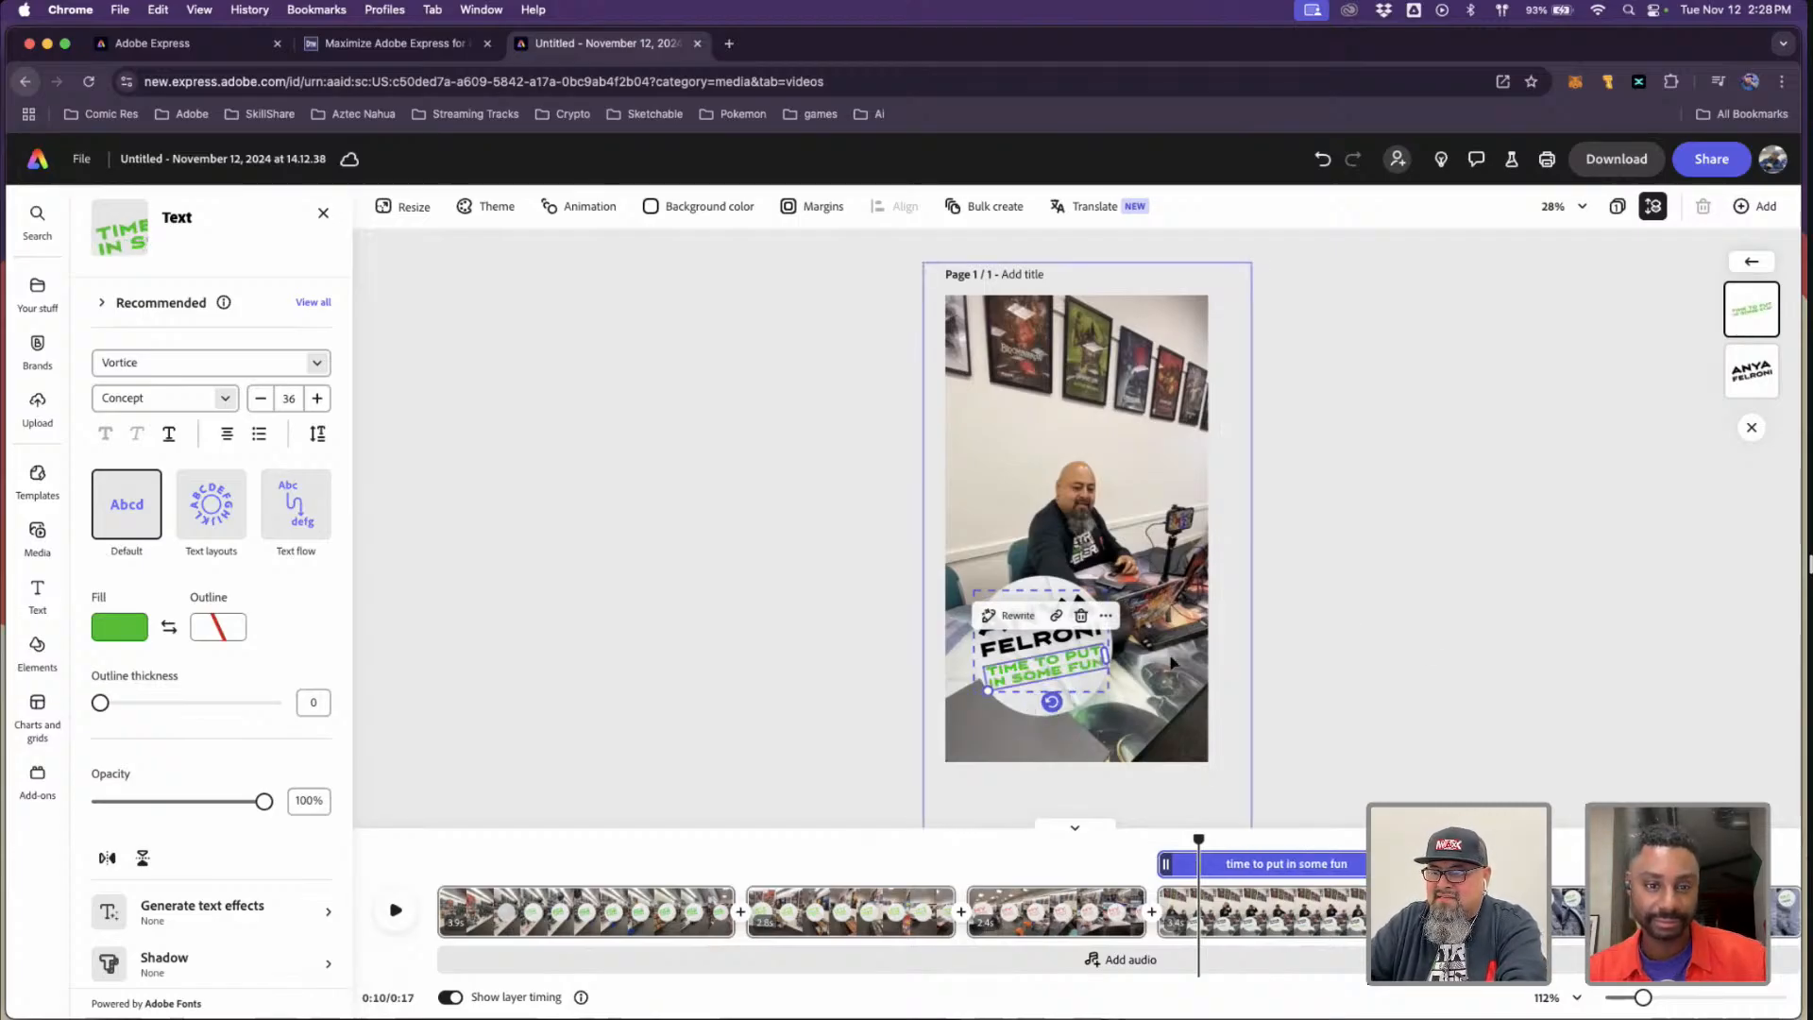
- Replace the black name text on the fourth scene's badge with "adobe express"
left_click(952, 624)
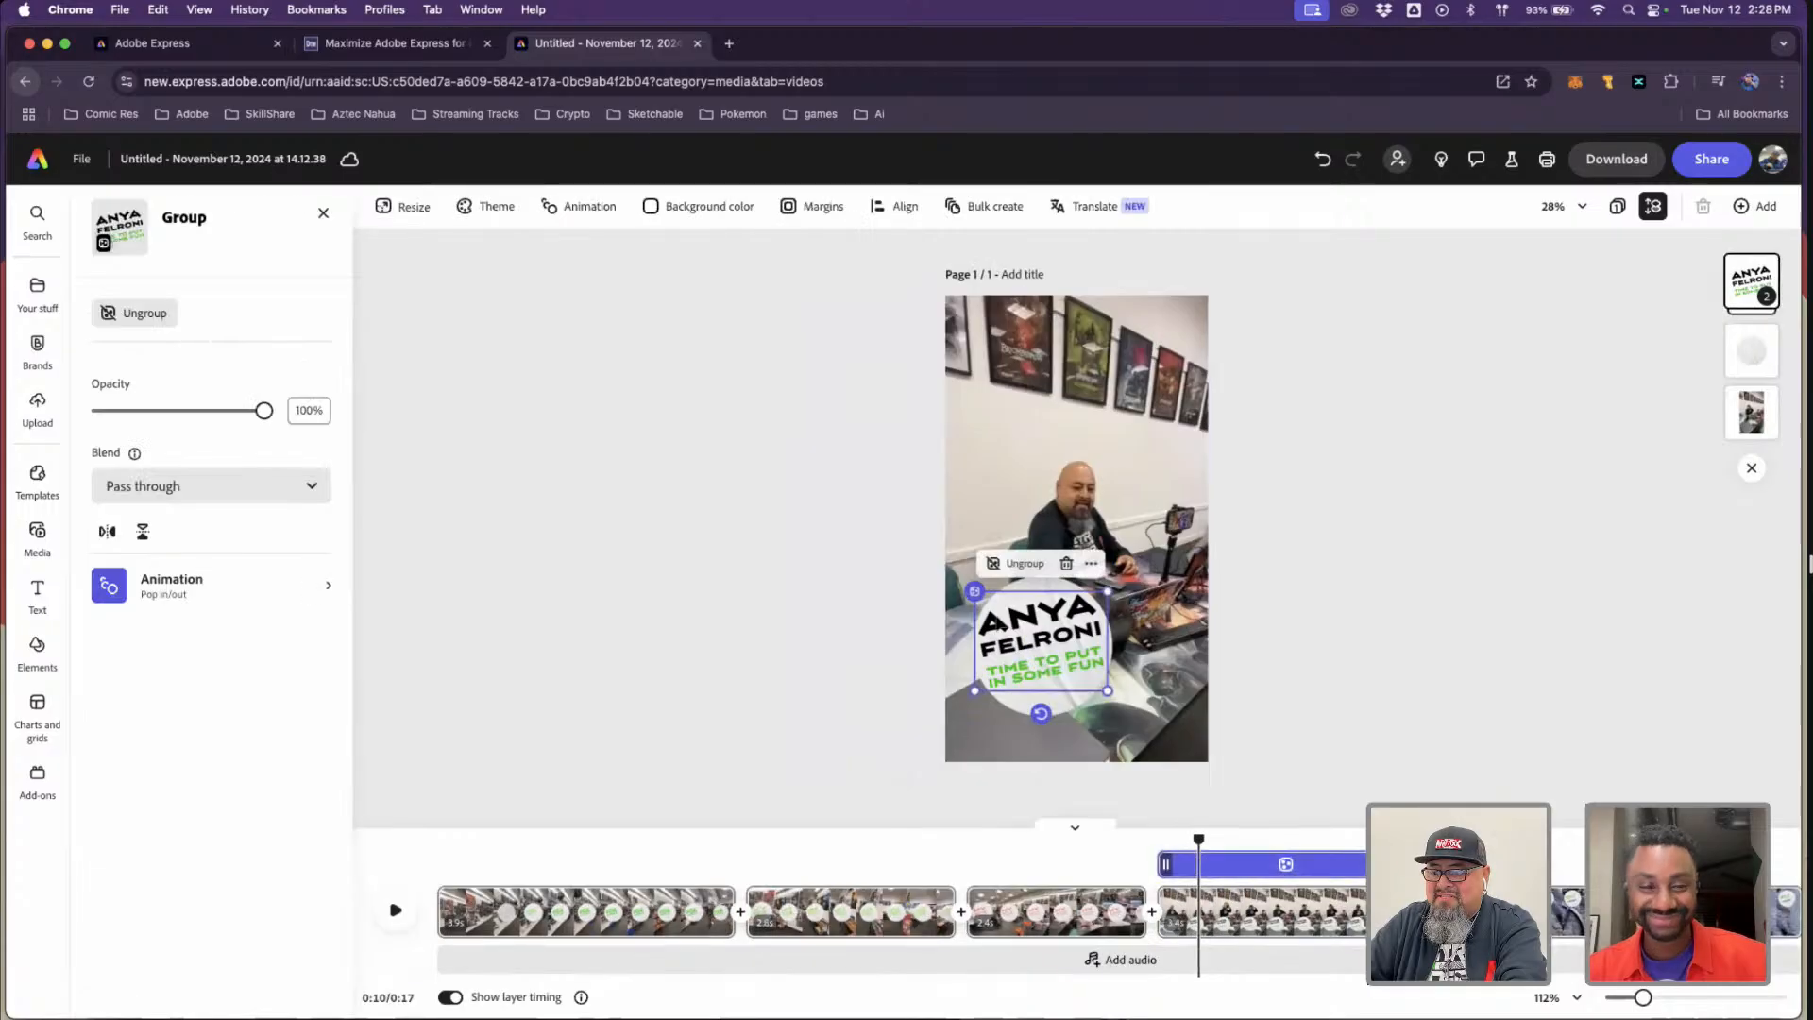
left_click(1020, 621)
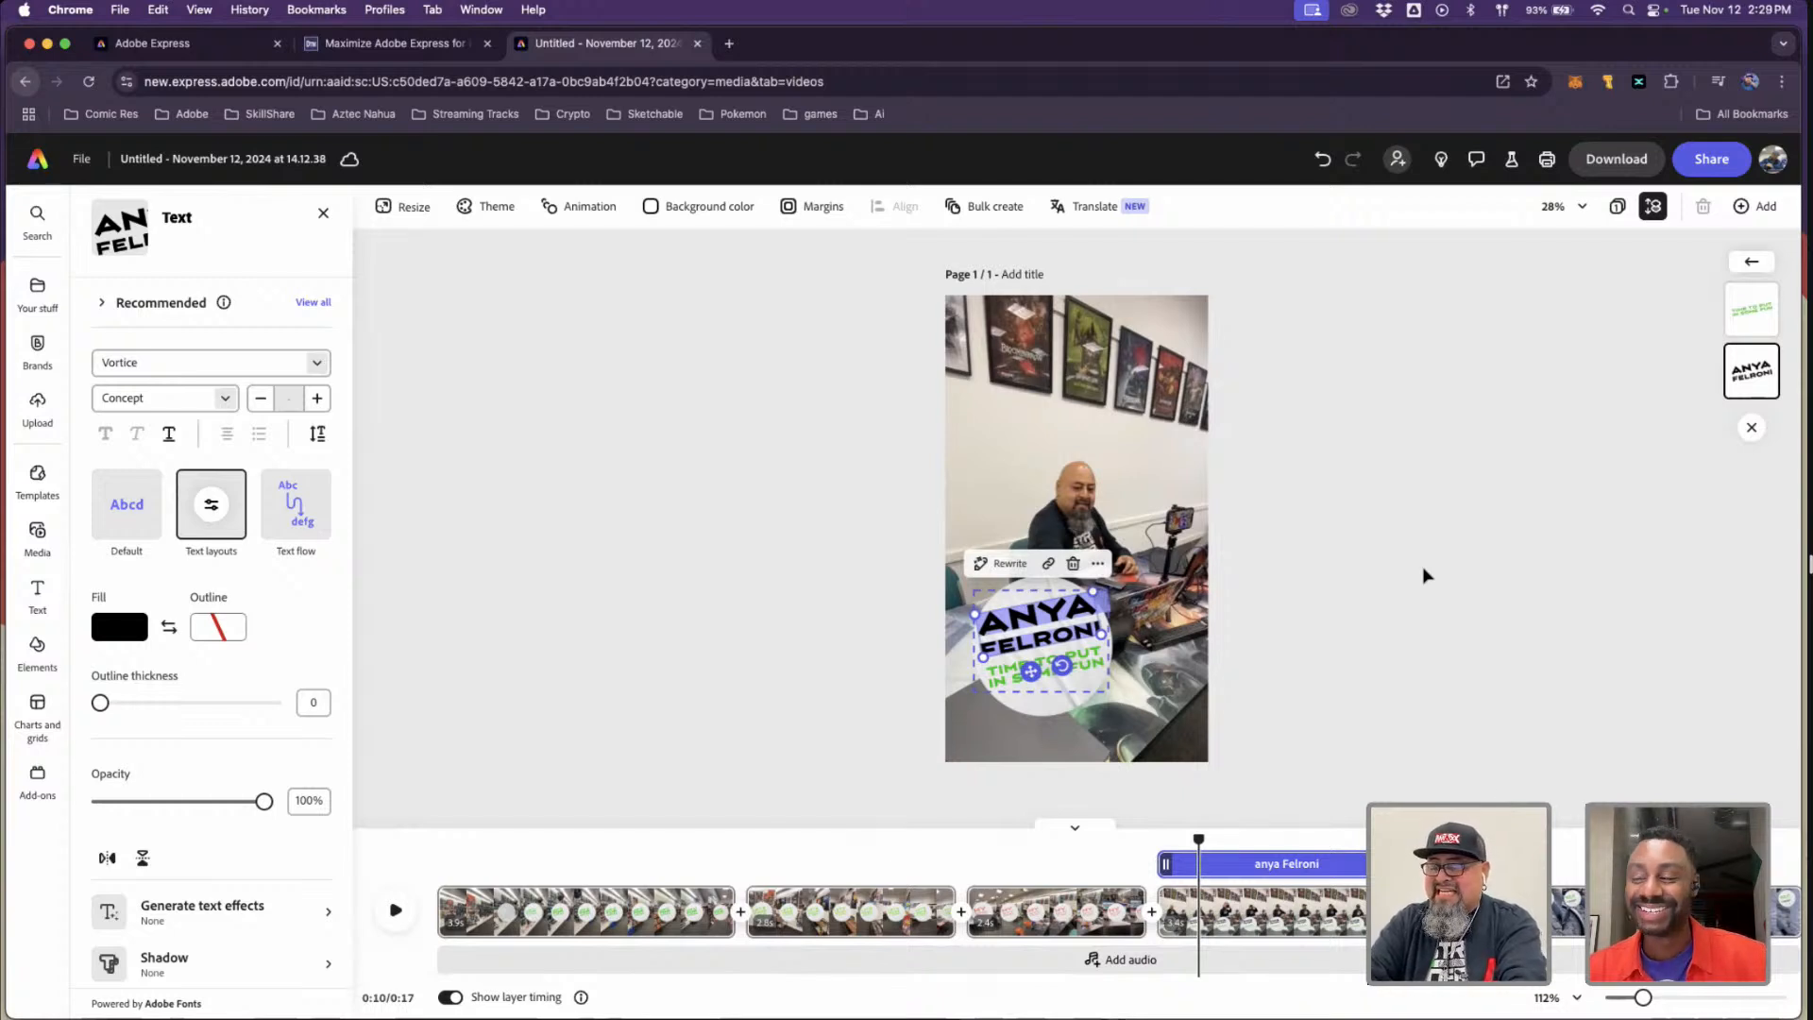
type("adobe e")
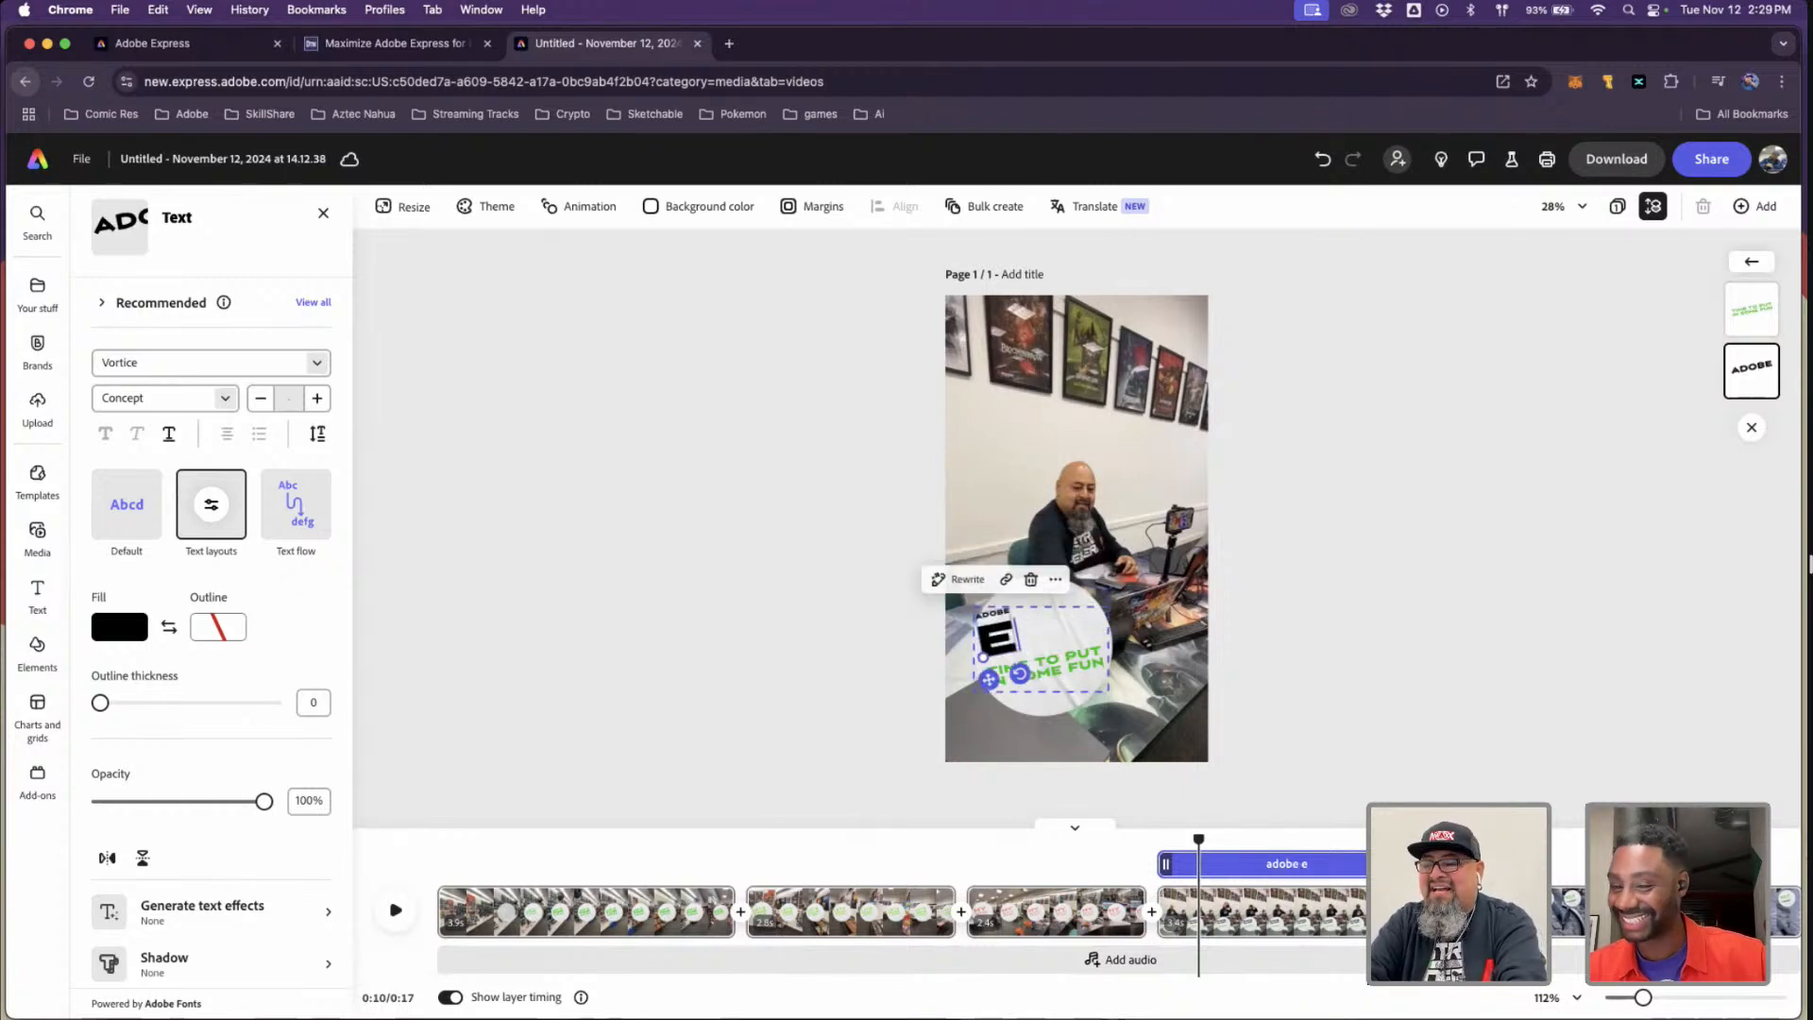
type("xpress")
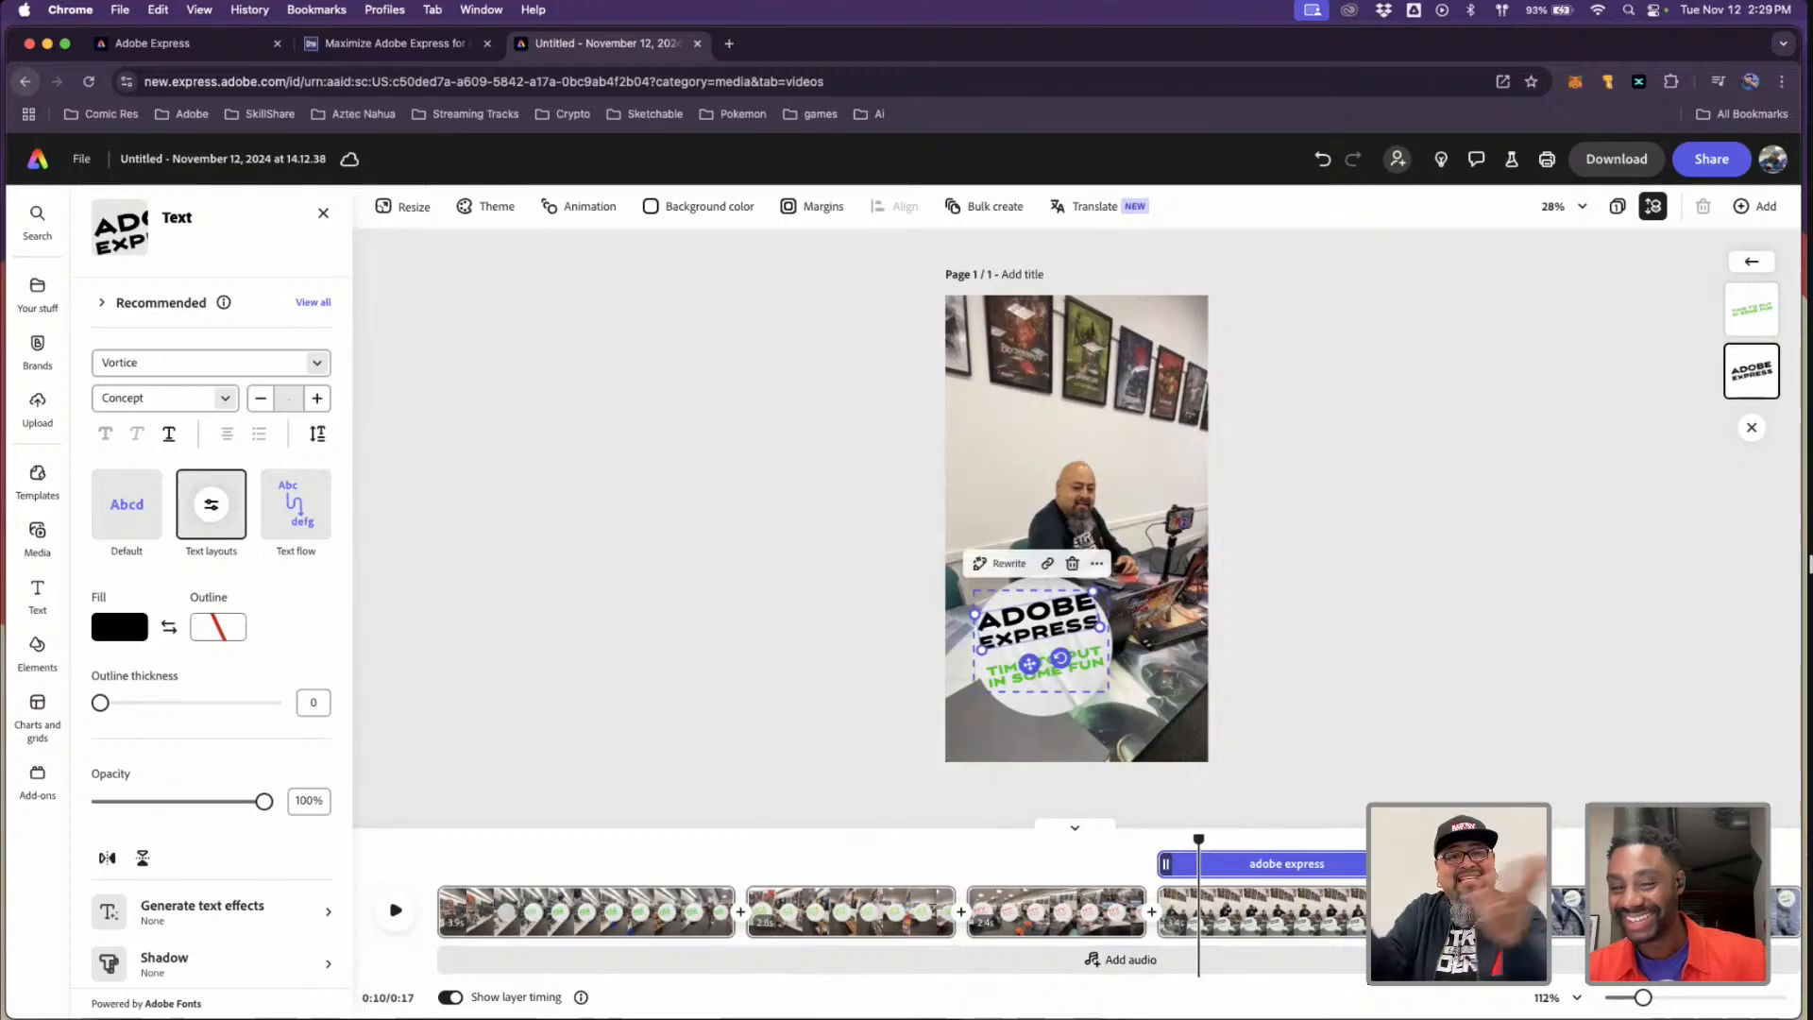
left_click(1471, 562)
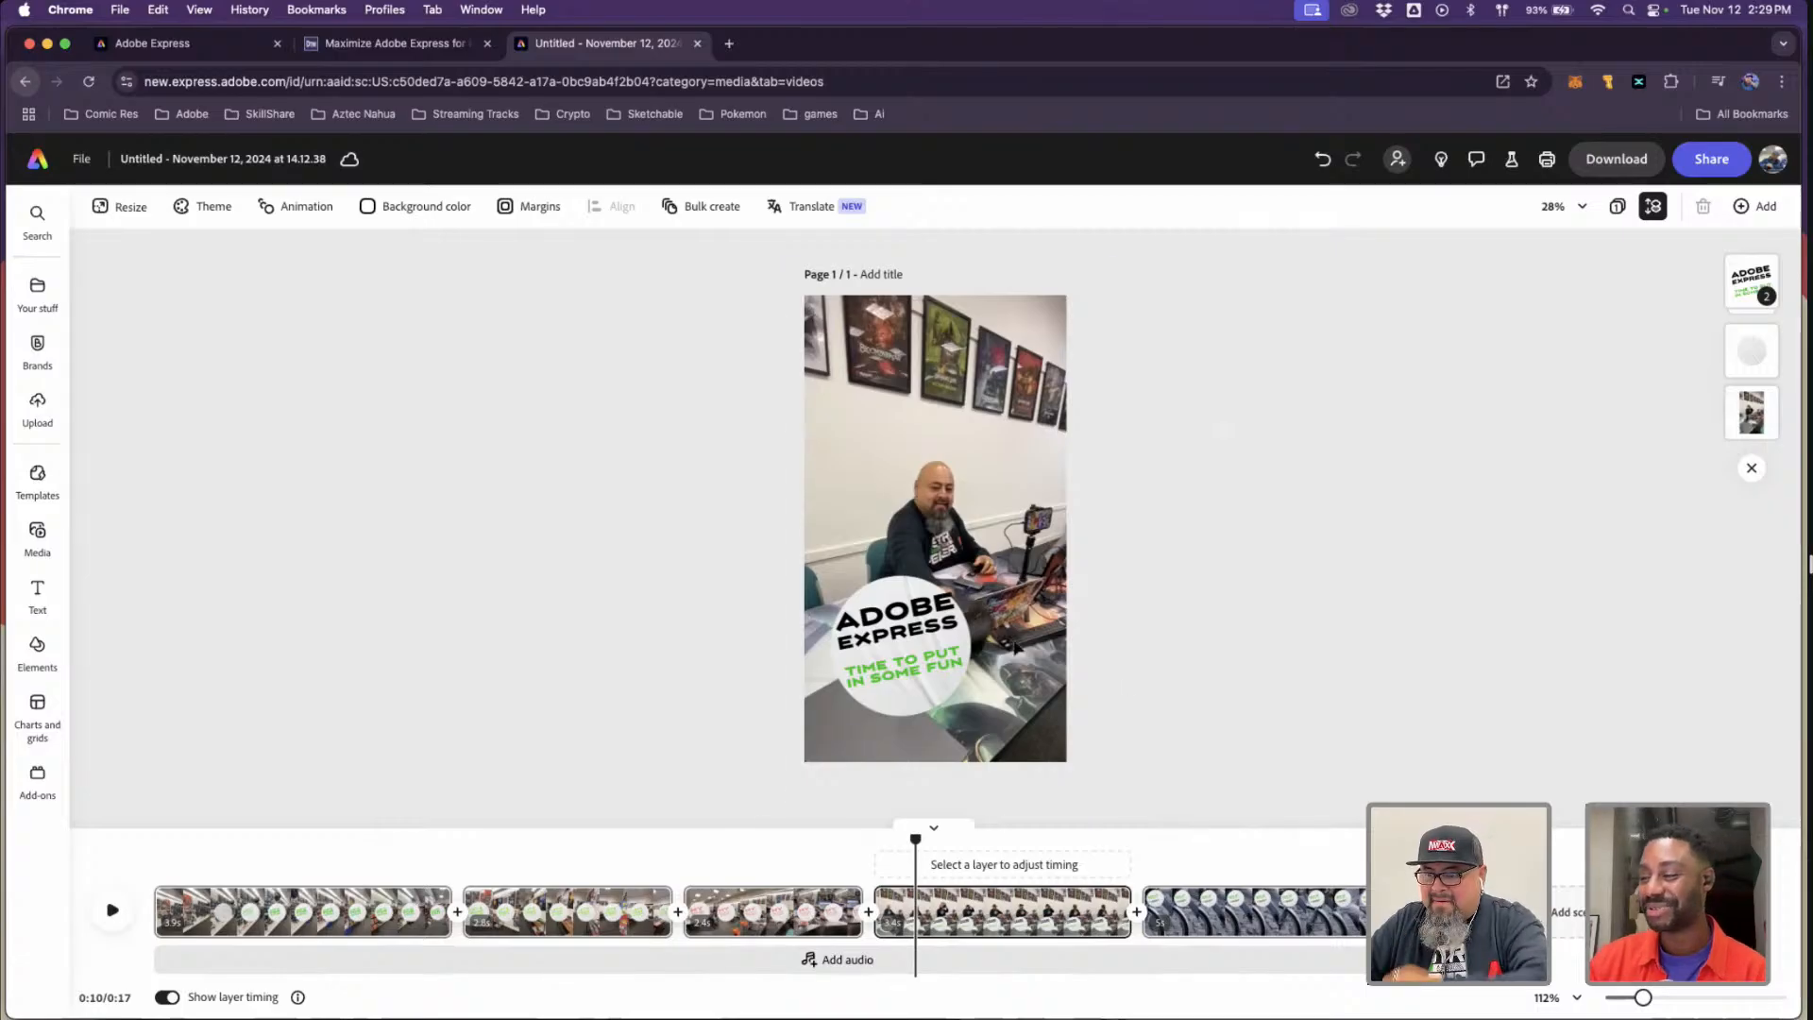
- Move the "adobe express" heading slightly down within the badge, closer to the green text
left_click(902, 629)
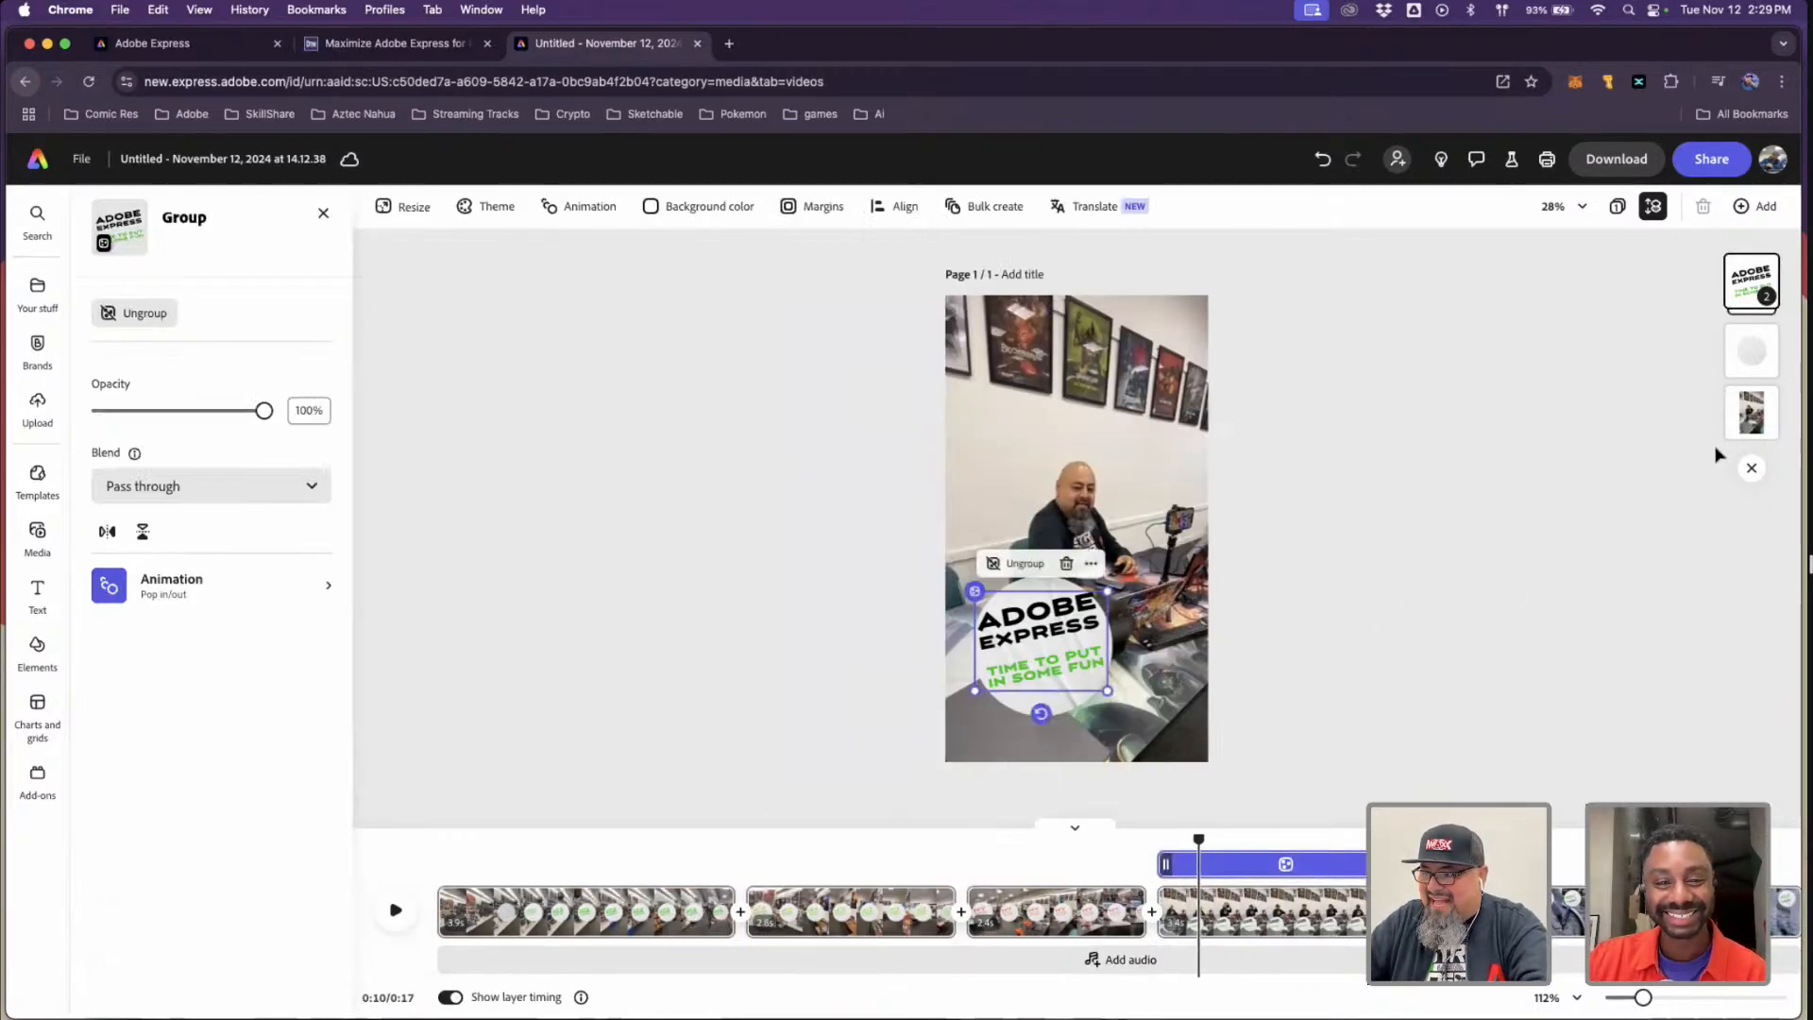
left_click(1755, 285)
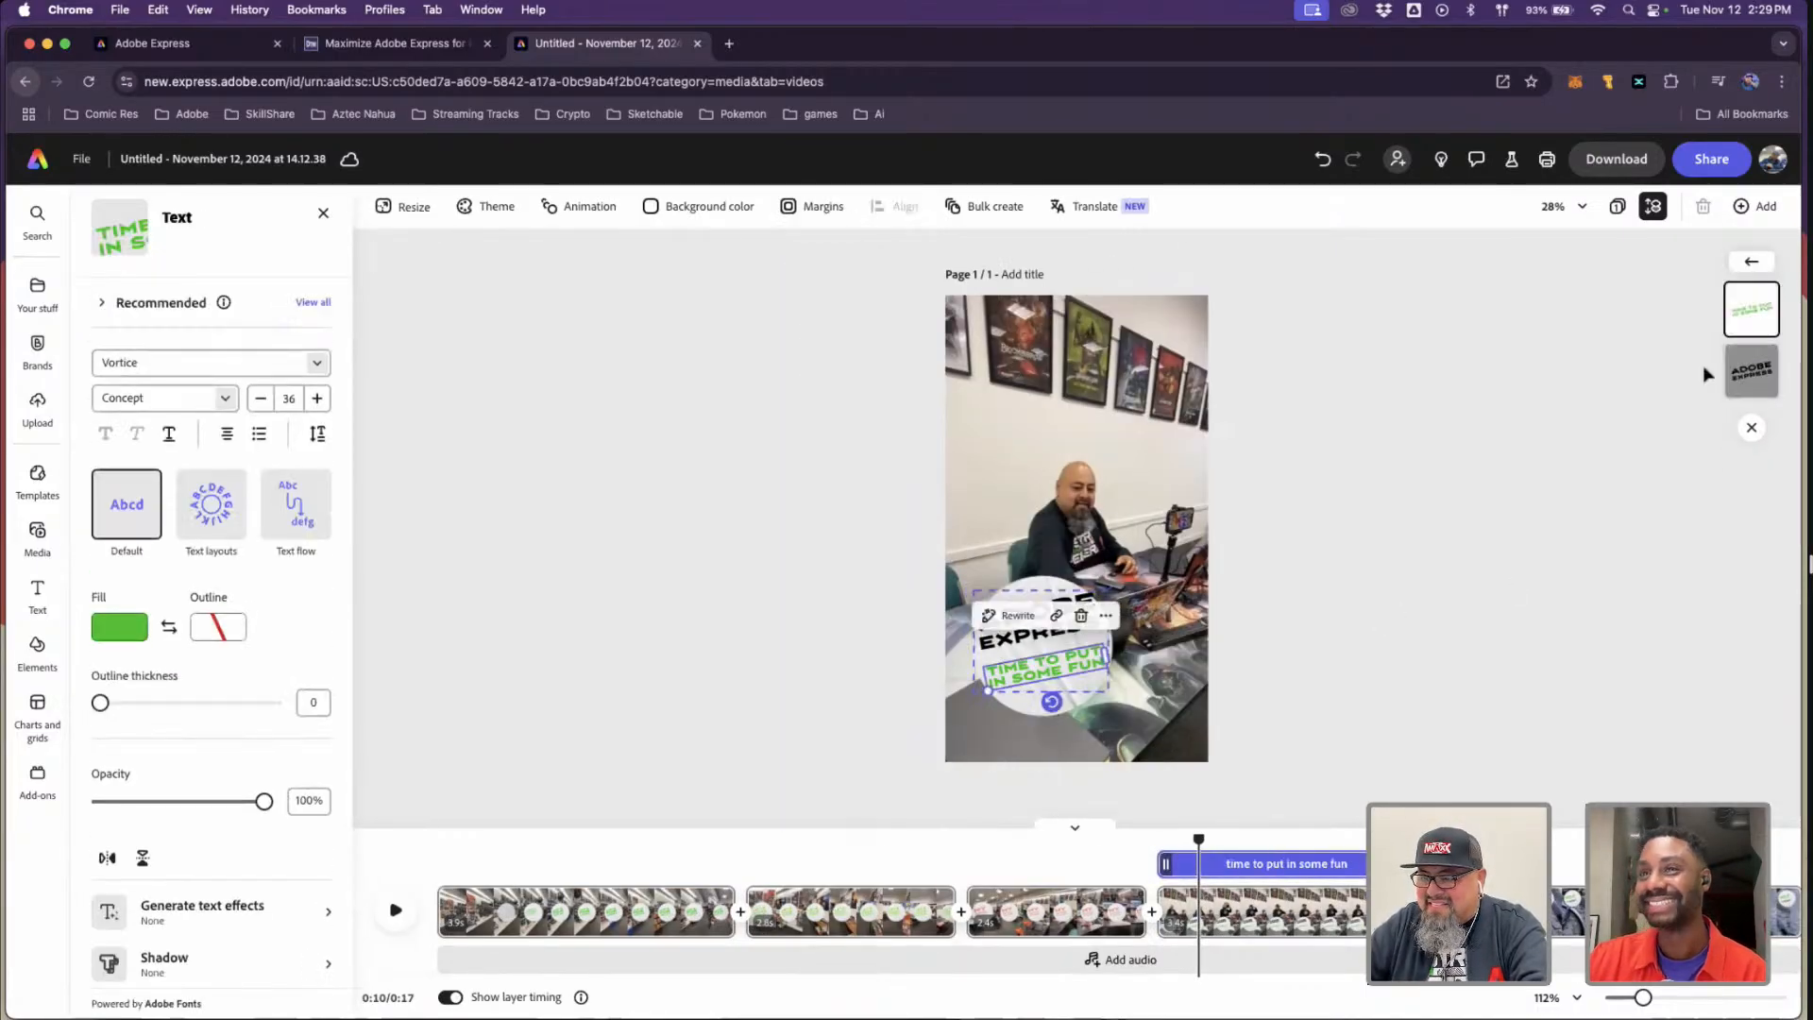
left_click(1742, 371)
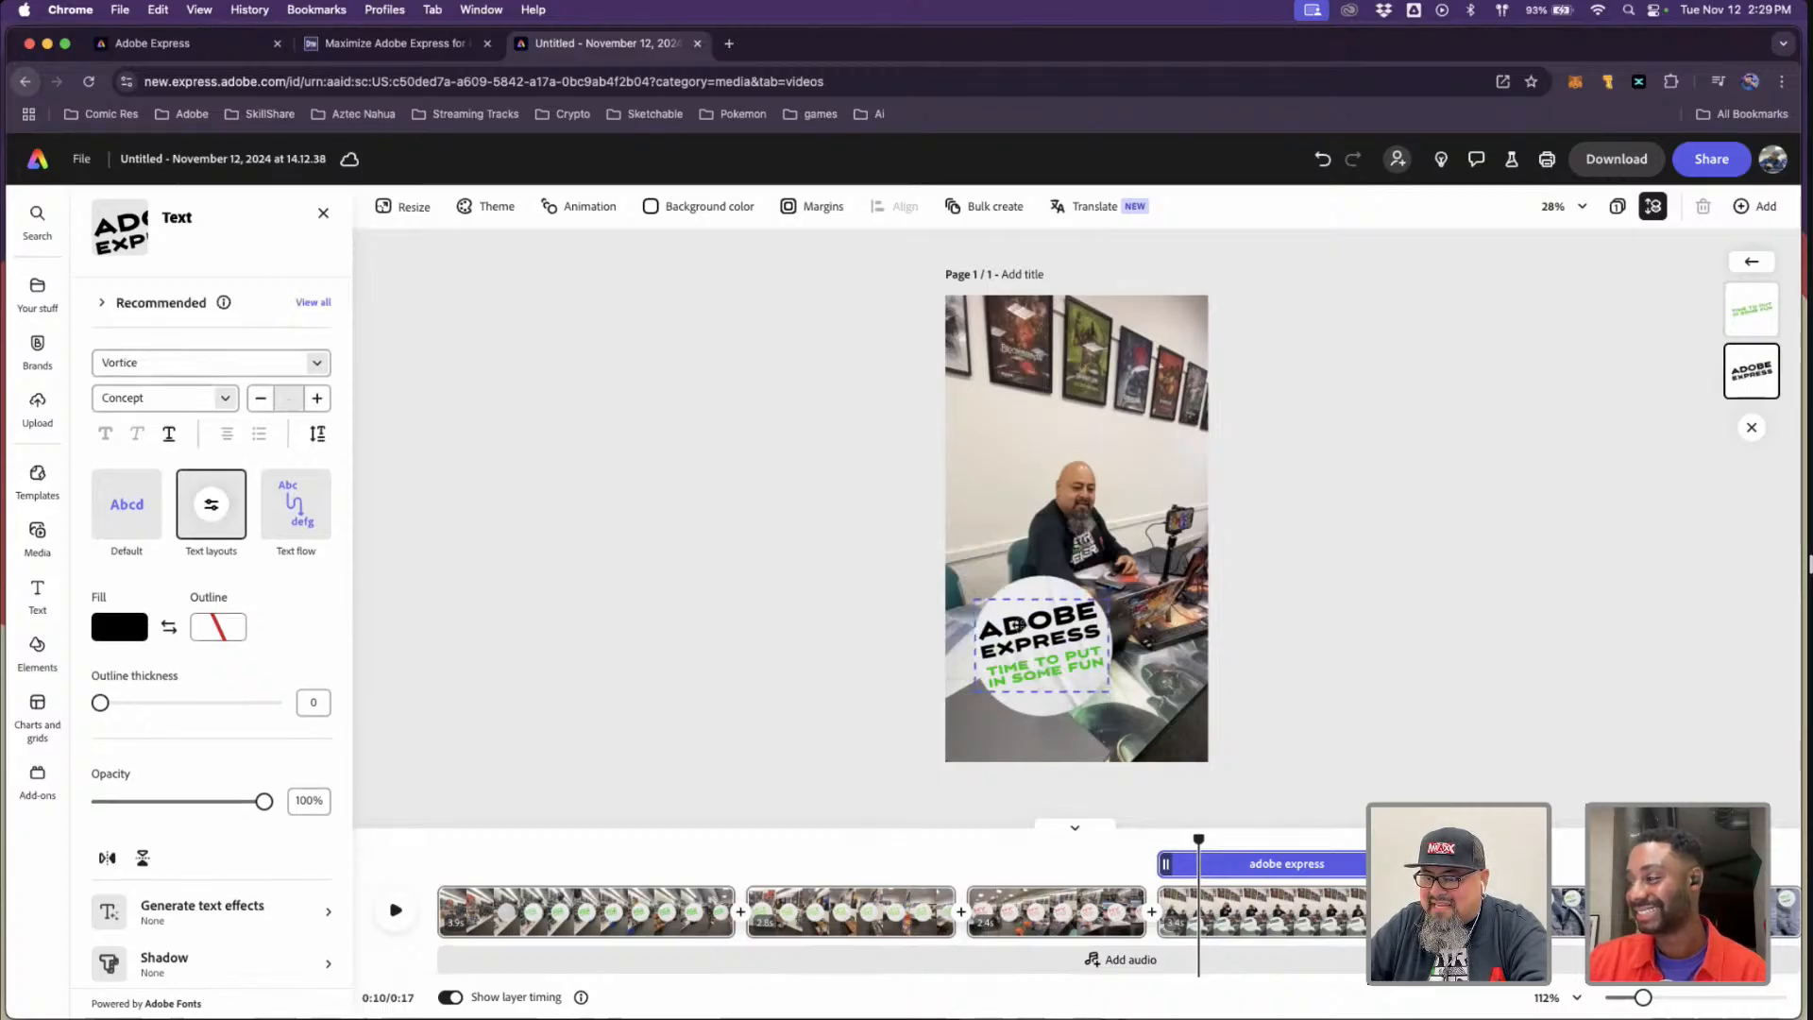
left_click(1018, 625)
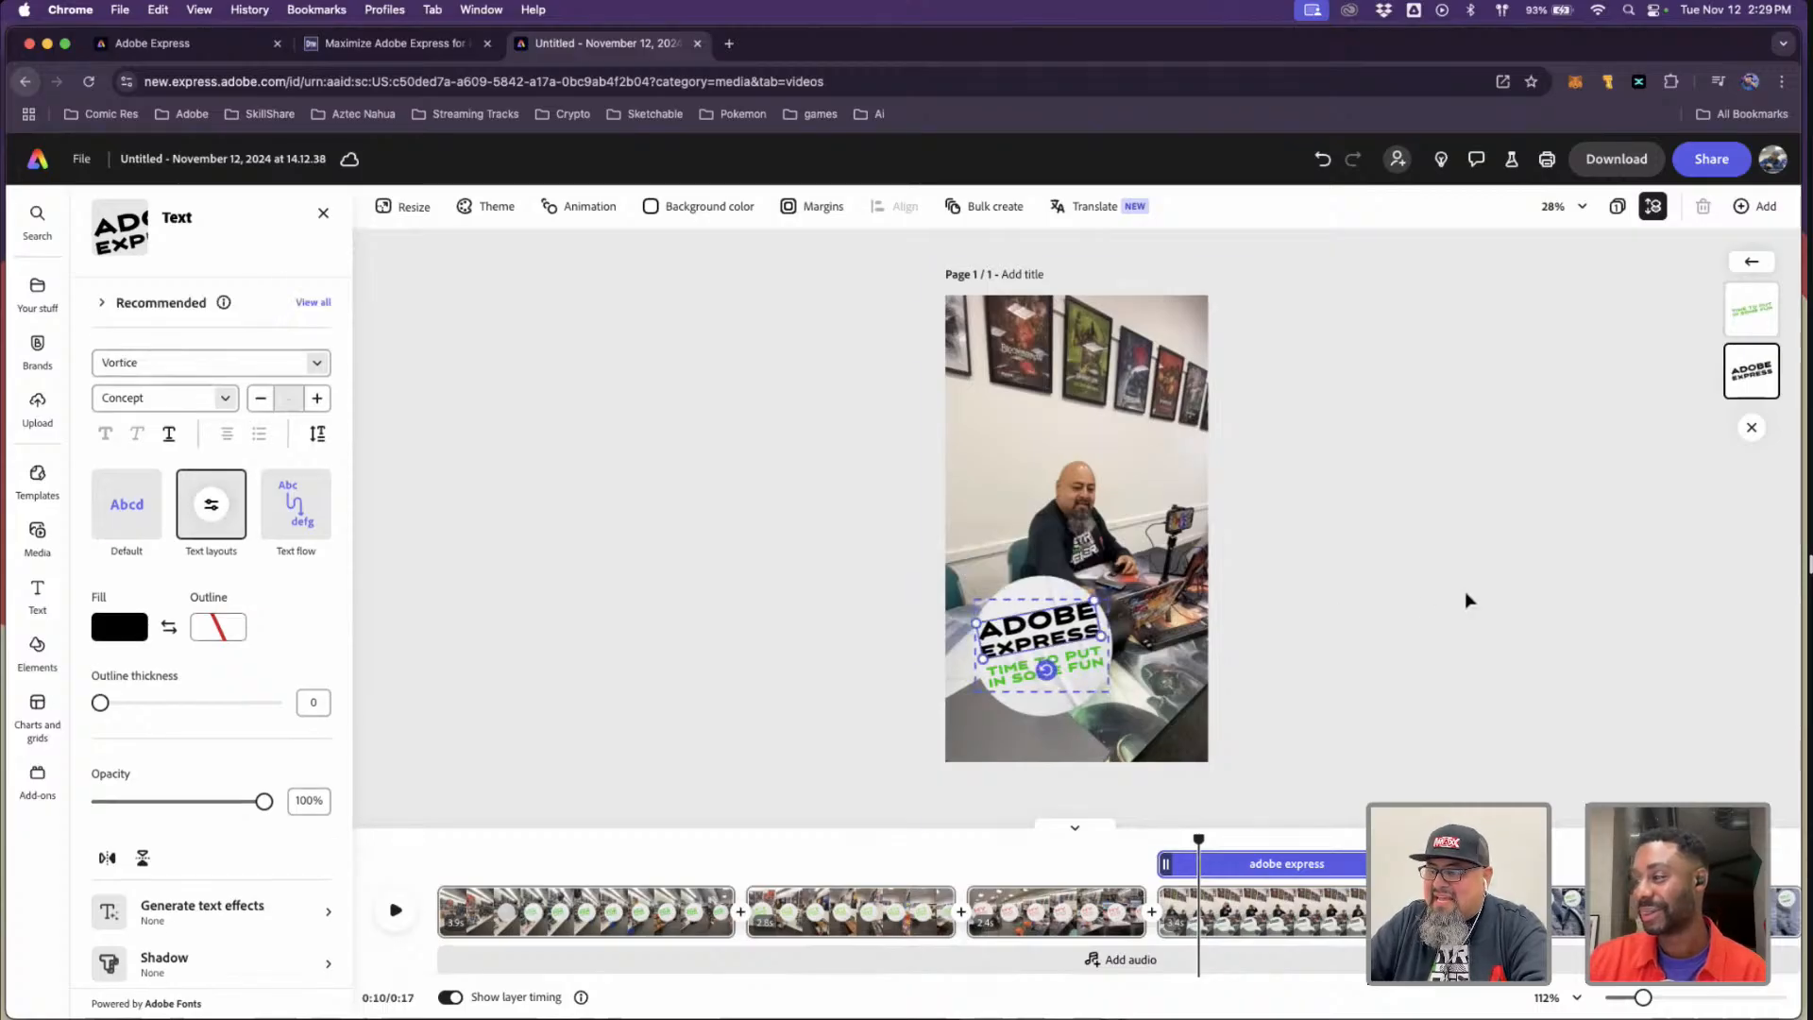
left_click(1753, 265)
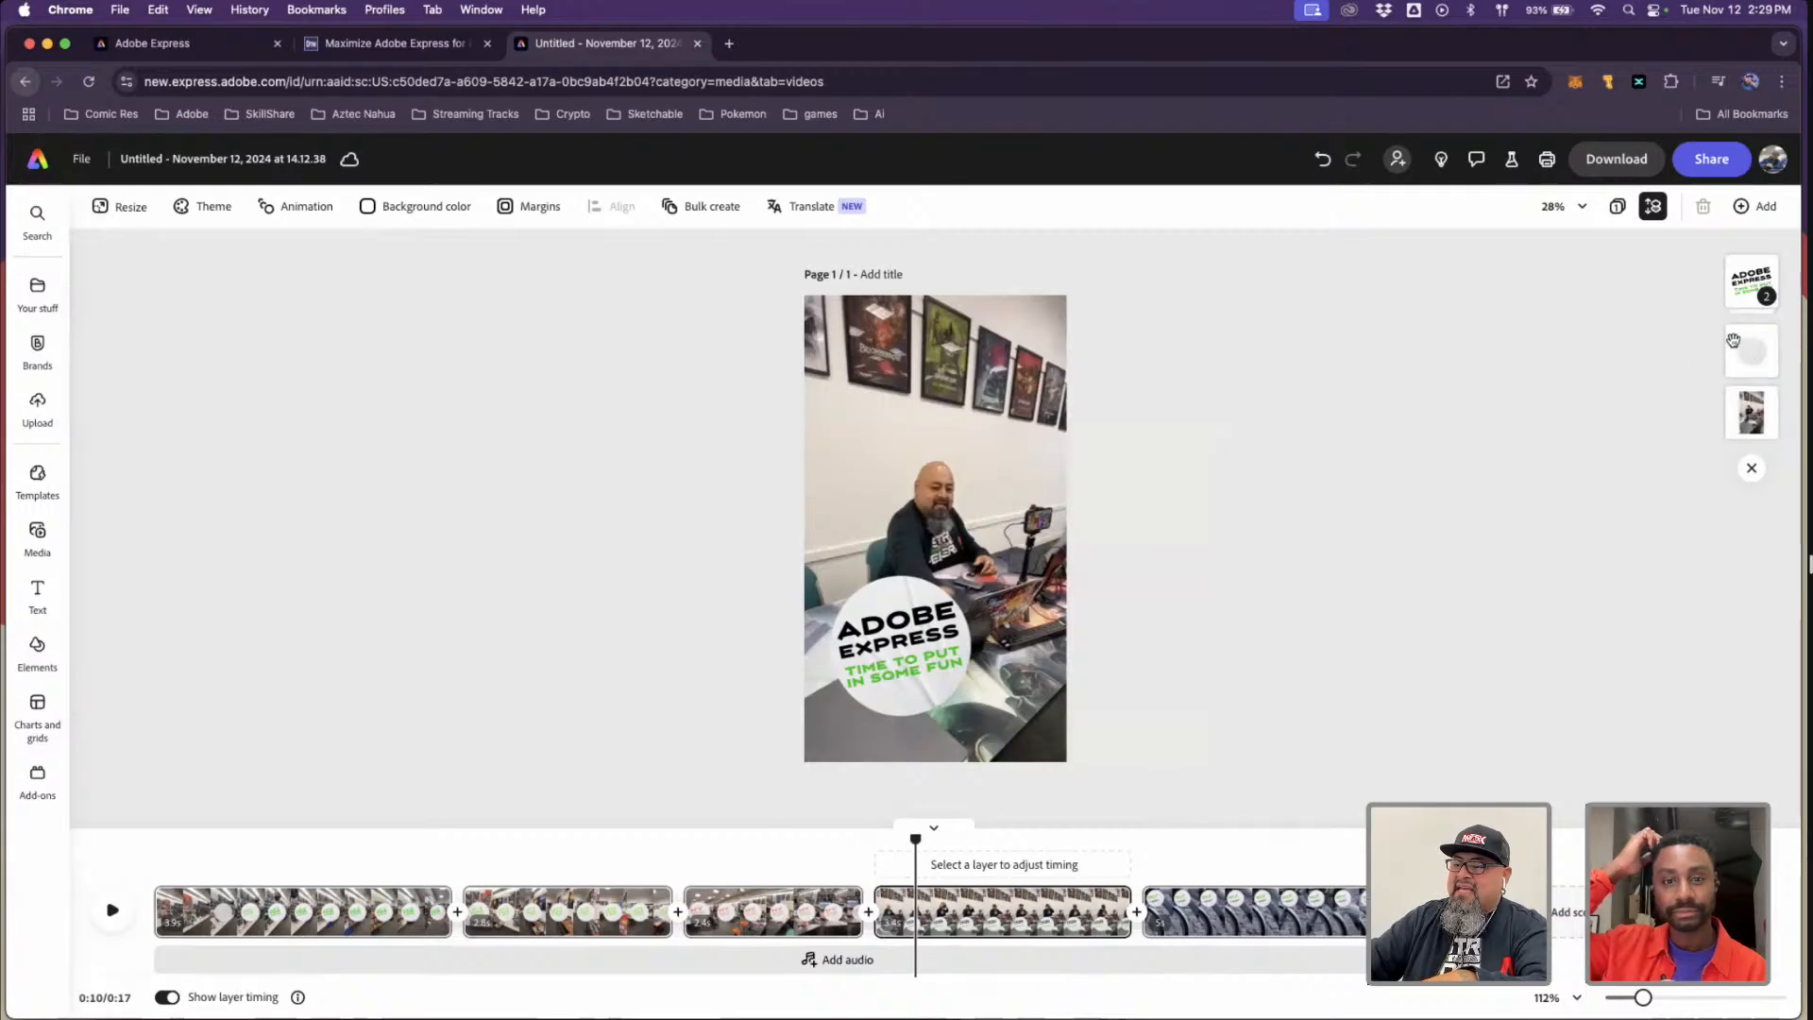
left_click(1743, 362)
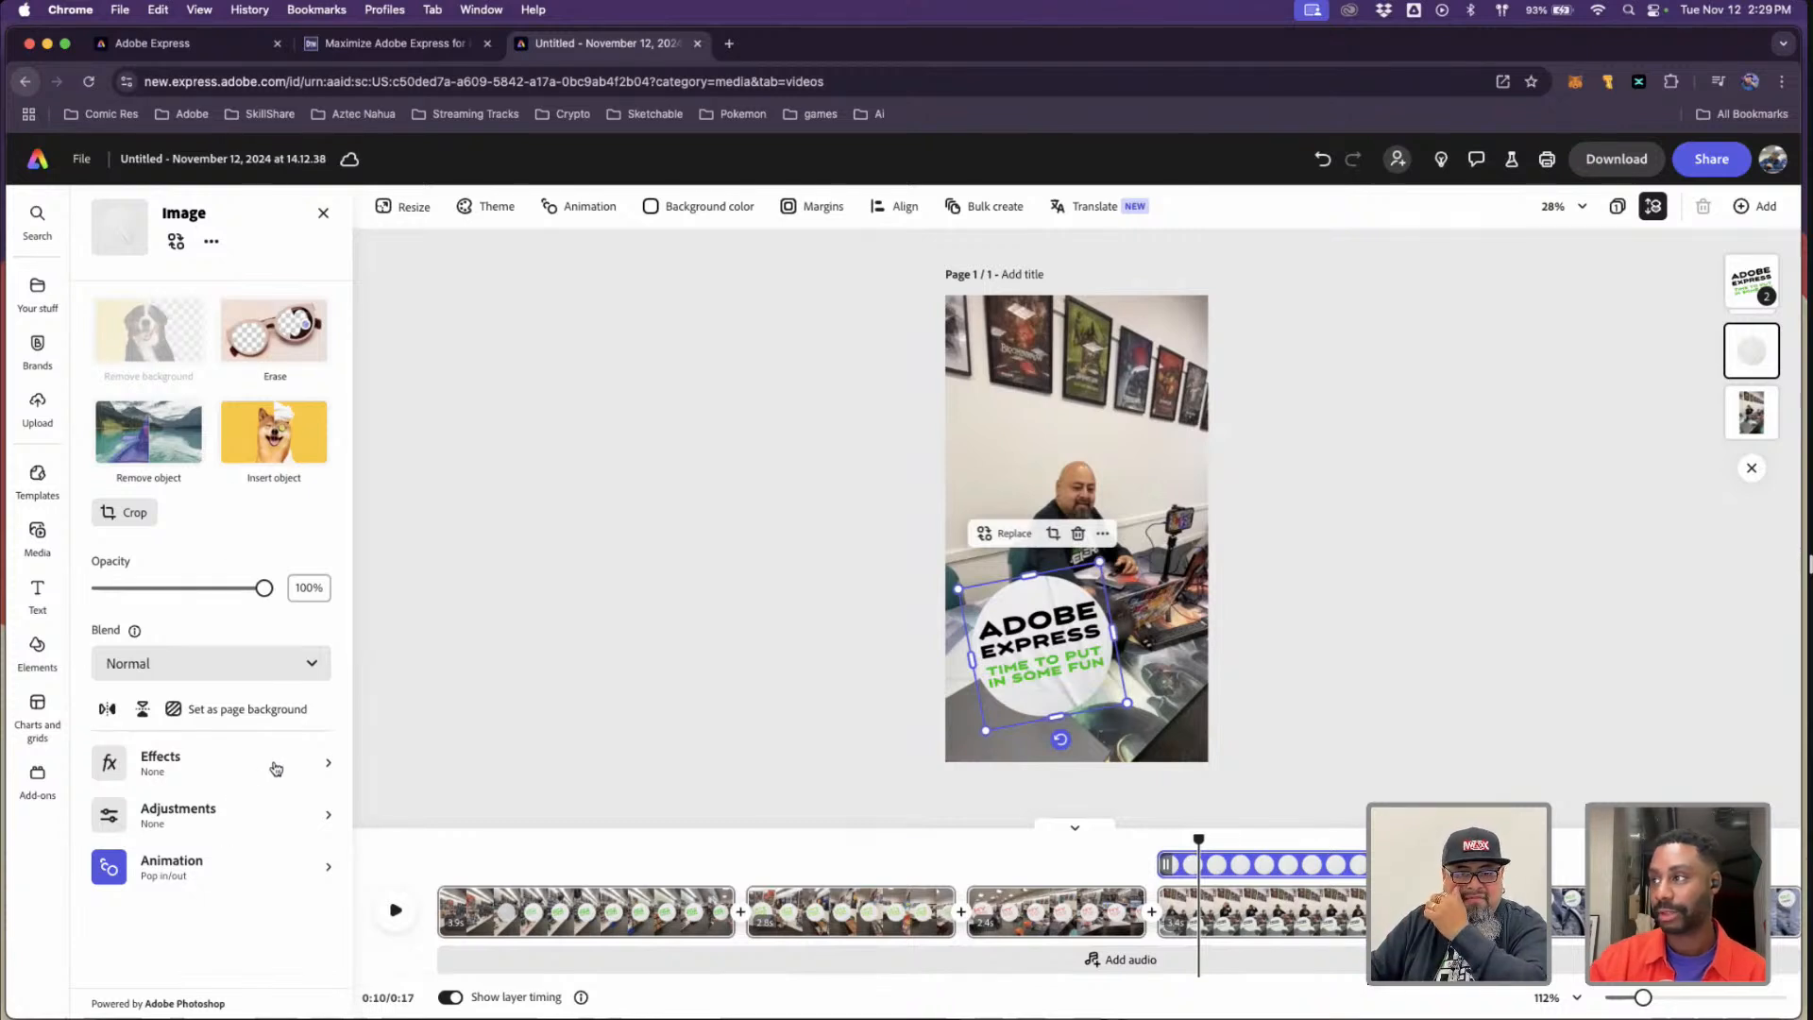
left_click(1530, 552)
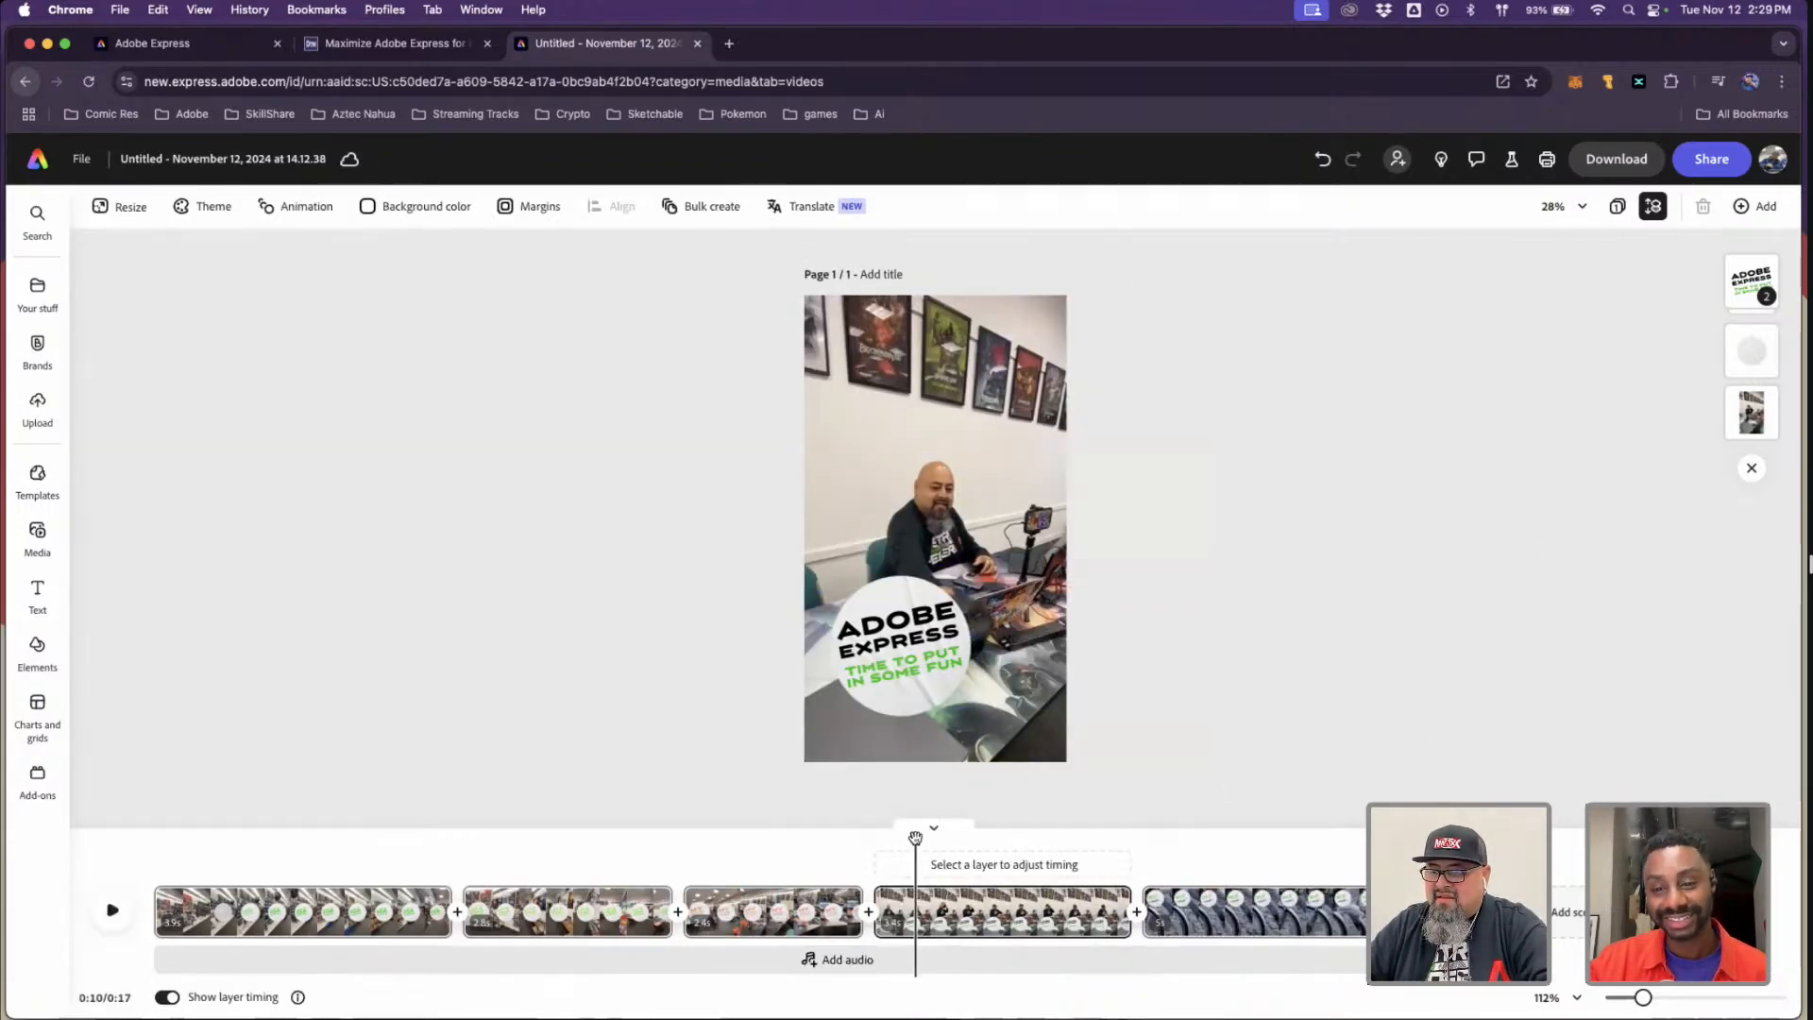
- Scrub through the fourth scene to review its footage, and return to the start of the video
mouse_move(914, 837)
left_mouse_down()
mouse_move(831, 837)
mouse_move(941, 857)
left_mouse_up()
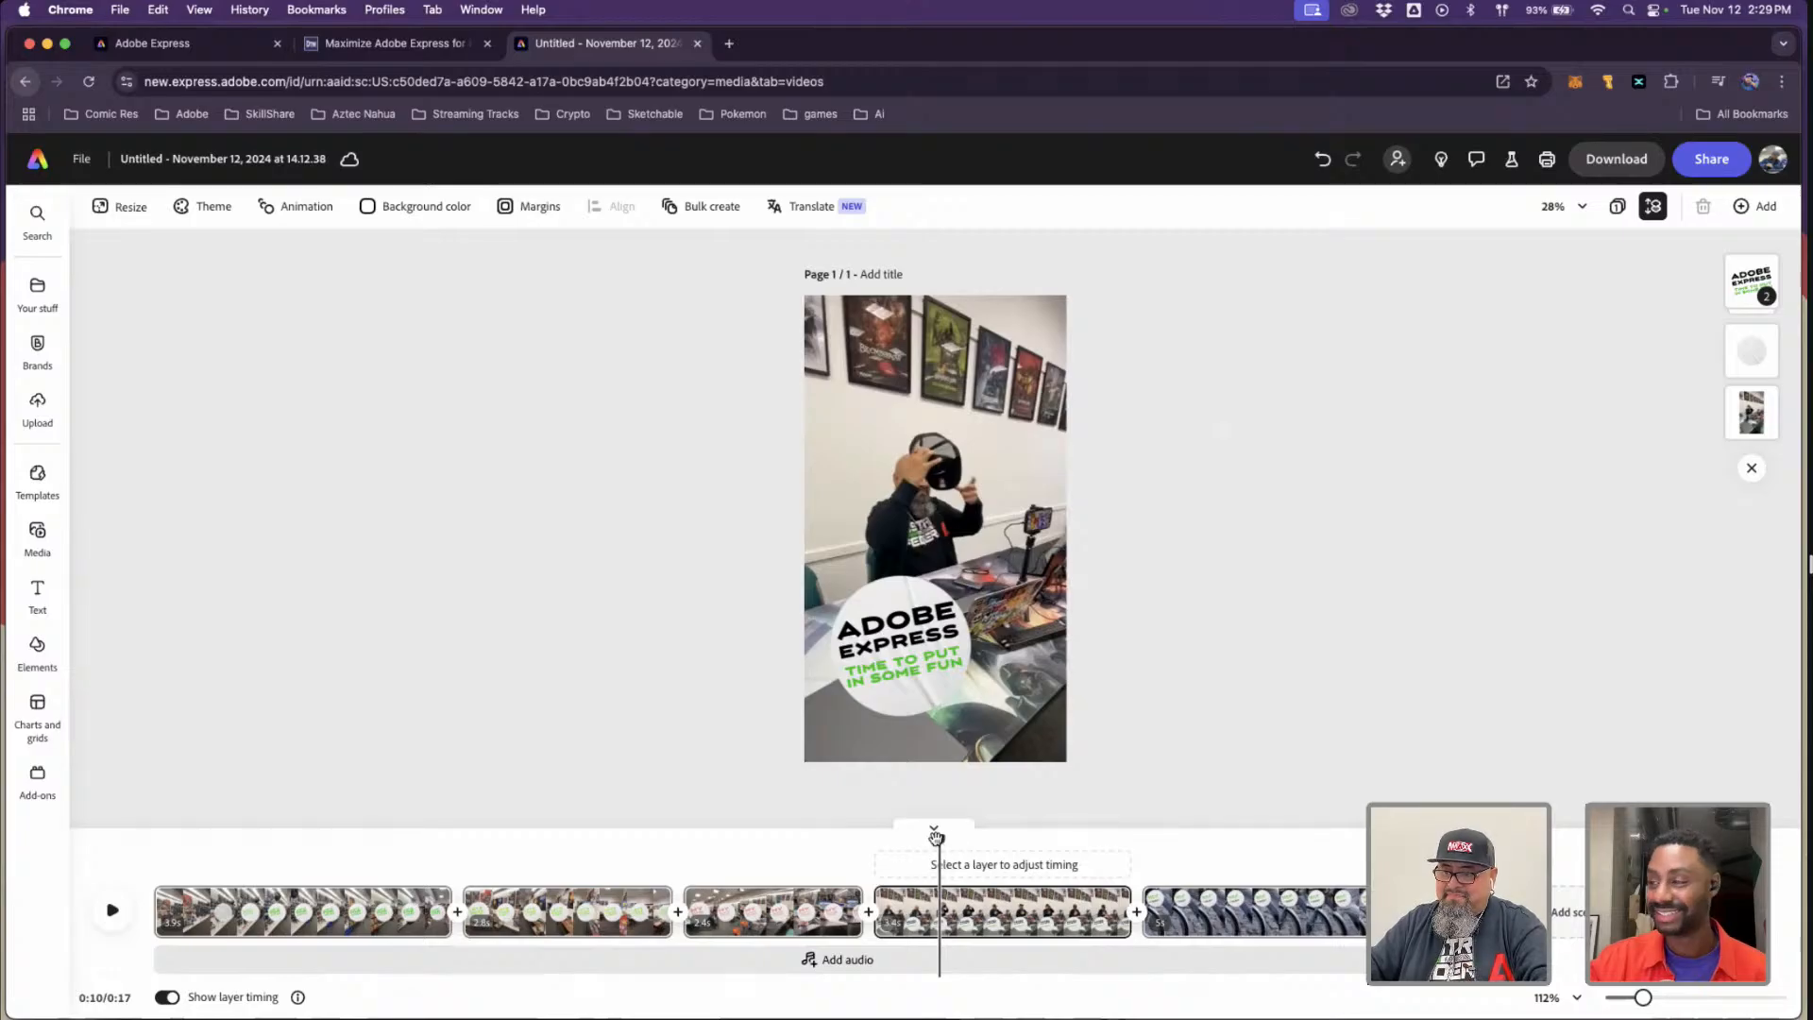
mouse_move(936, 838)
left_mouse_down()
mouse_move(850, 838)
mouse_move(1190, 843)
mouse_move(661, 834)
mouse_move(936, 841)
left_mouse_up()
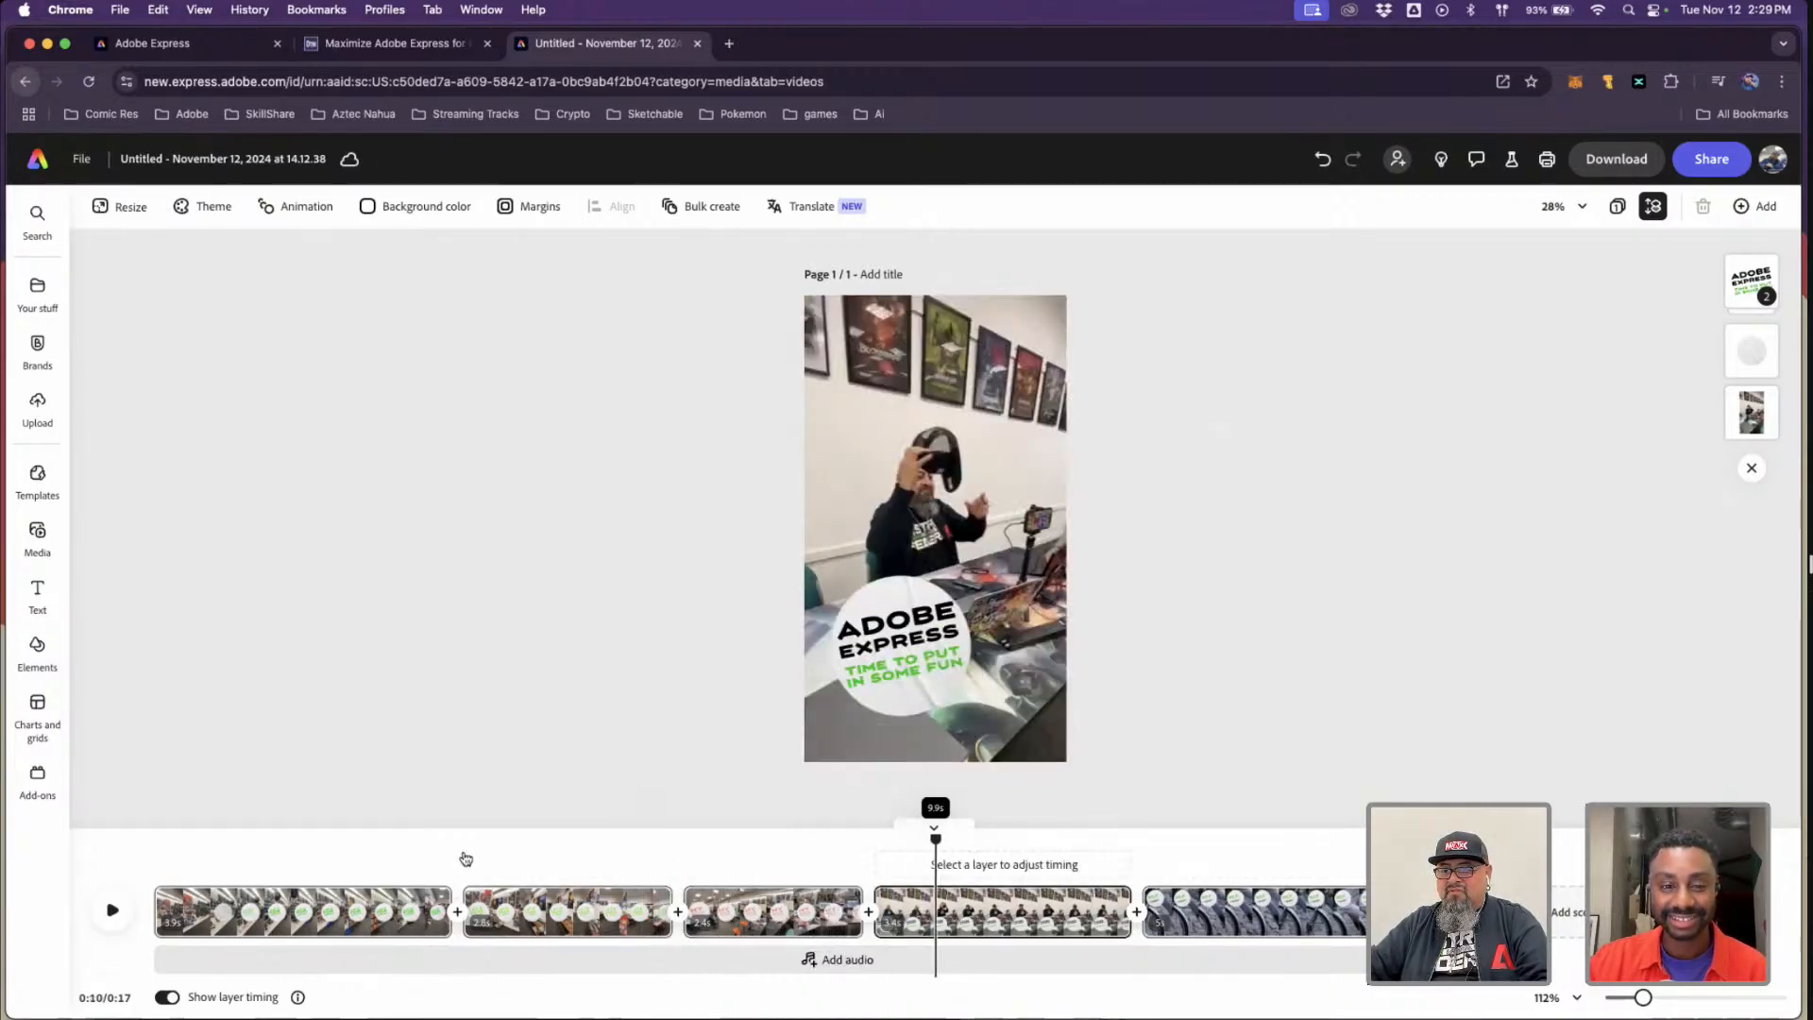
left_click_drag(466, 859, 156, 850)
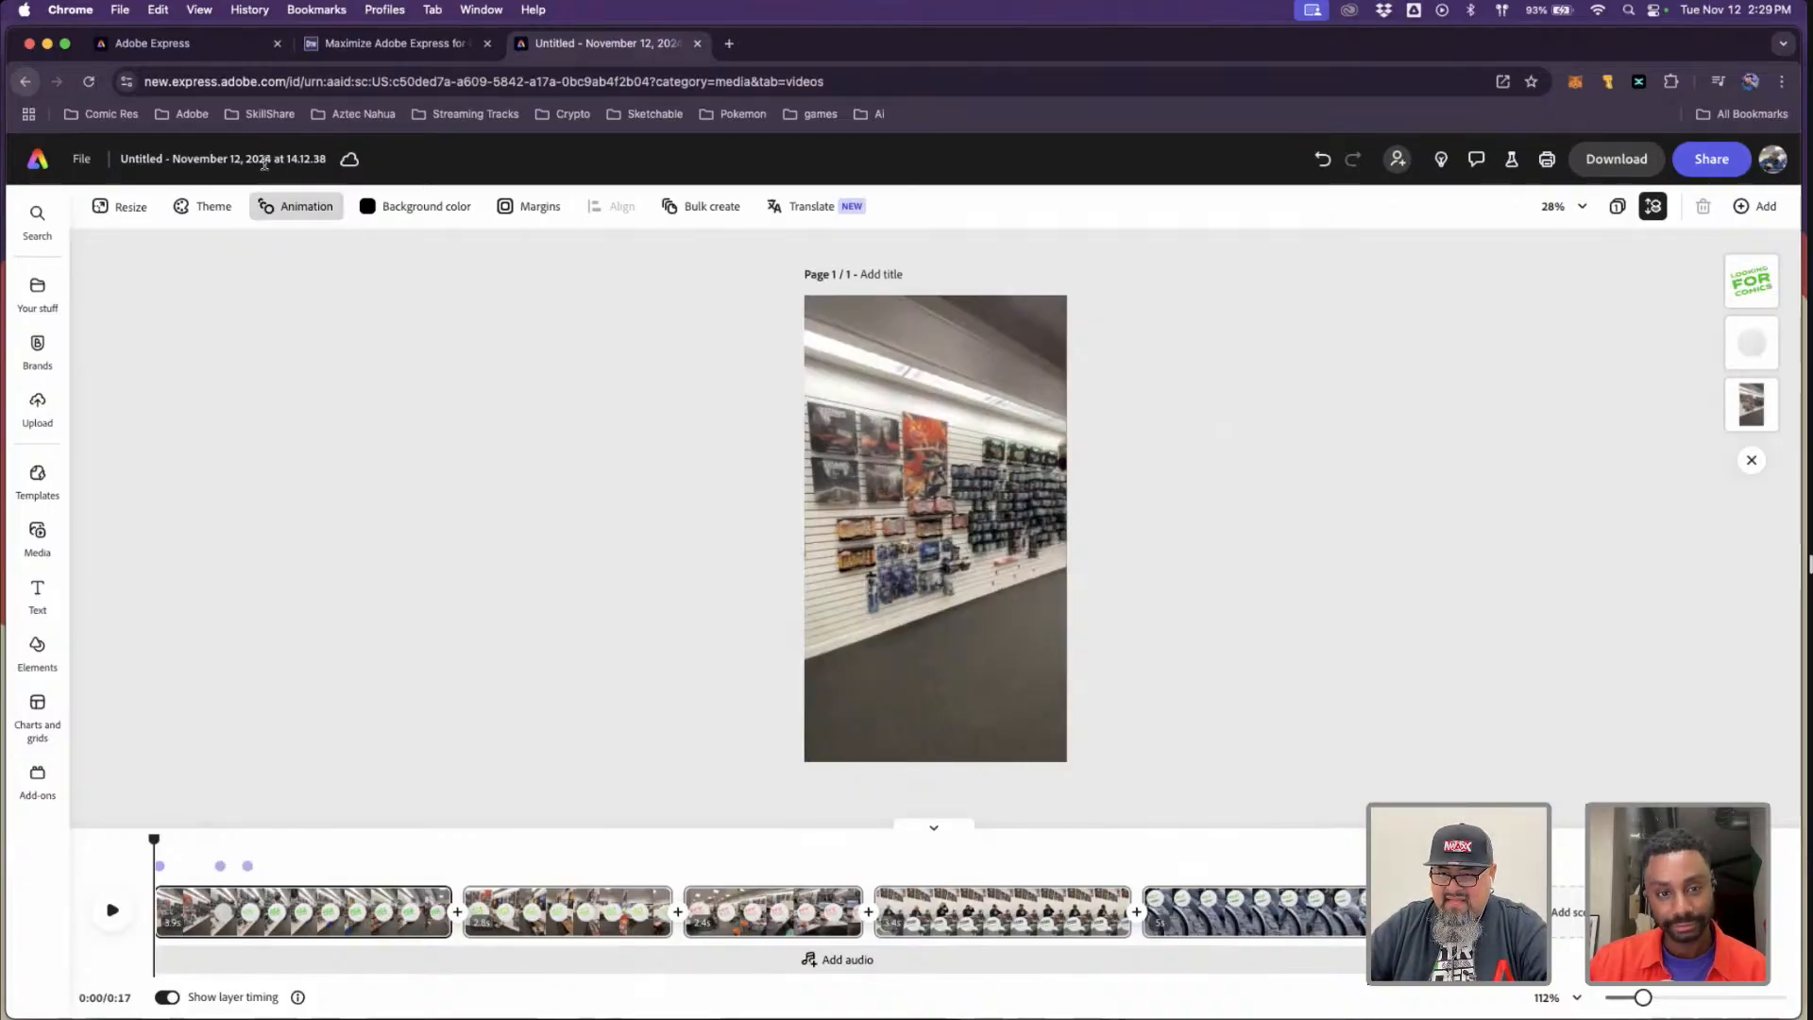
- Rename the project "Express at the Comic Store"
left_click(253, 160)
key("super+a")
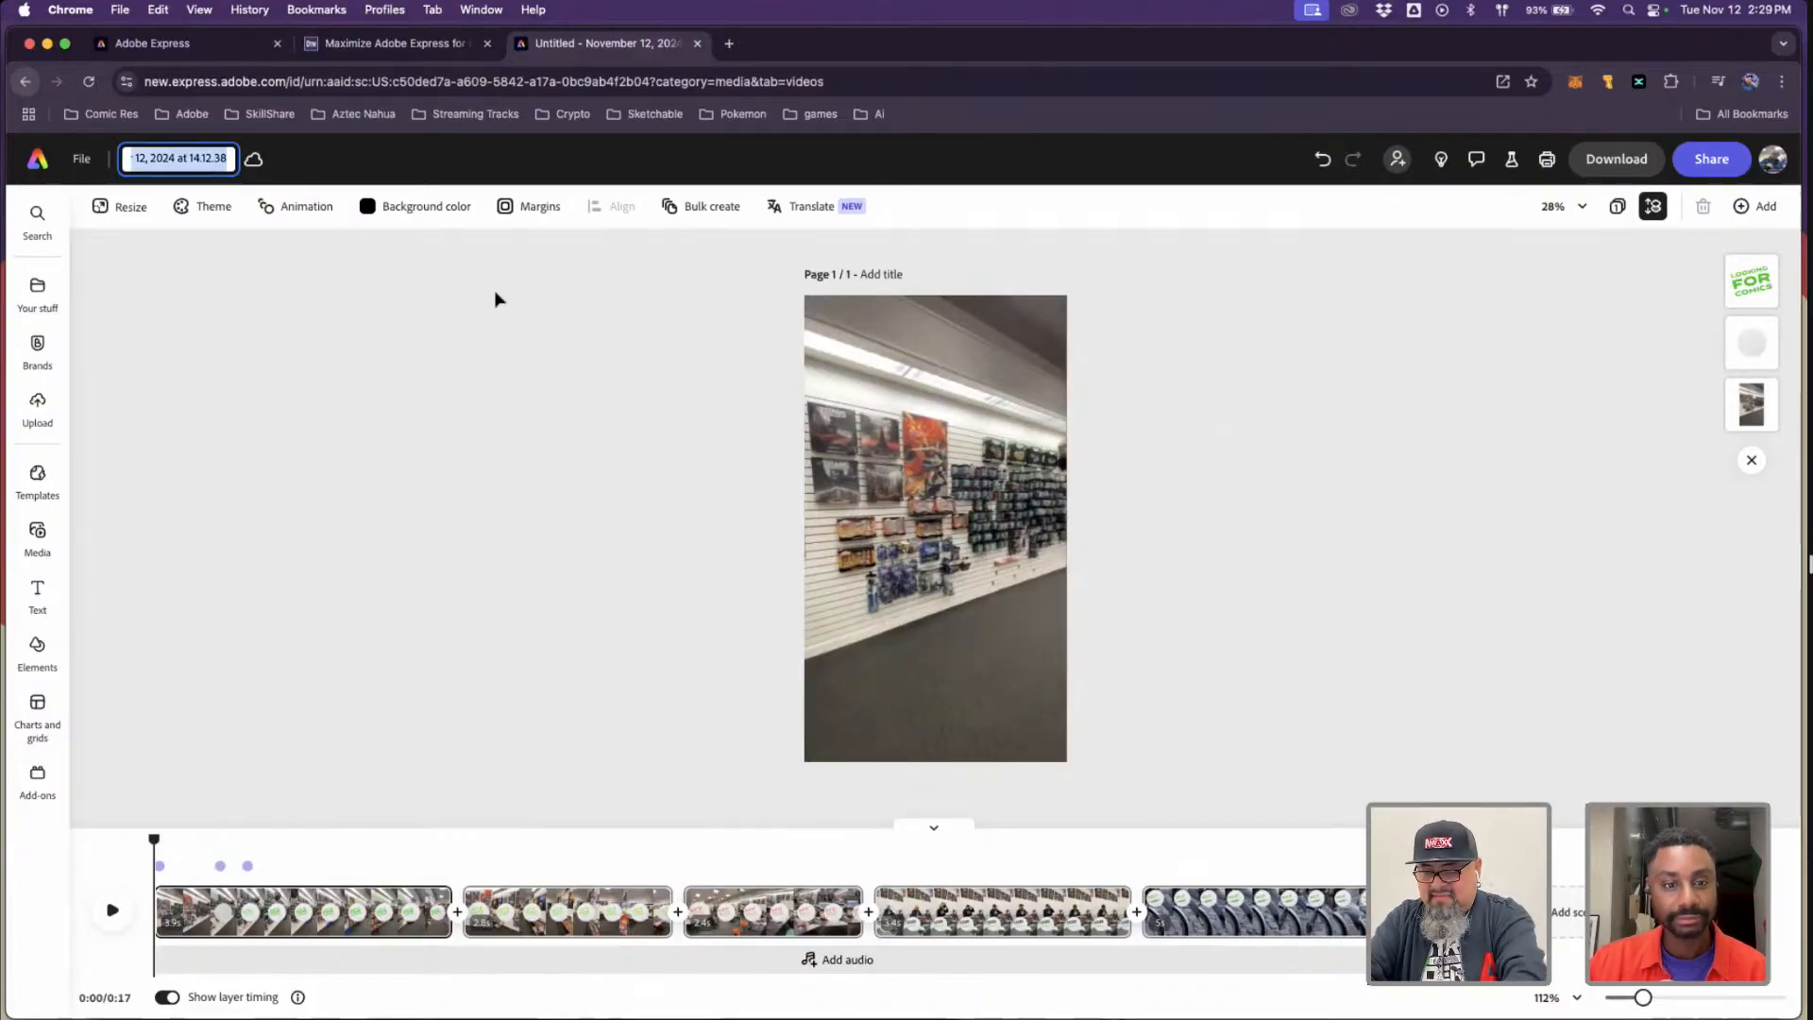
type("Ex")
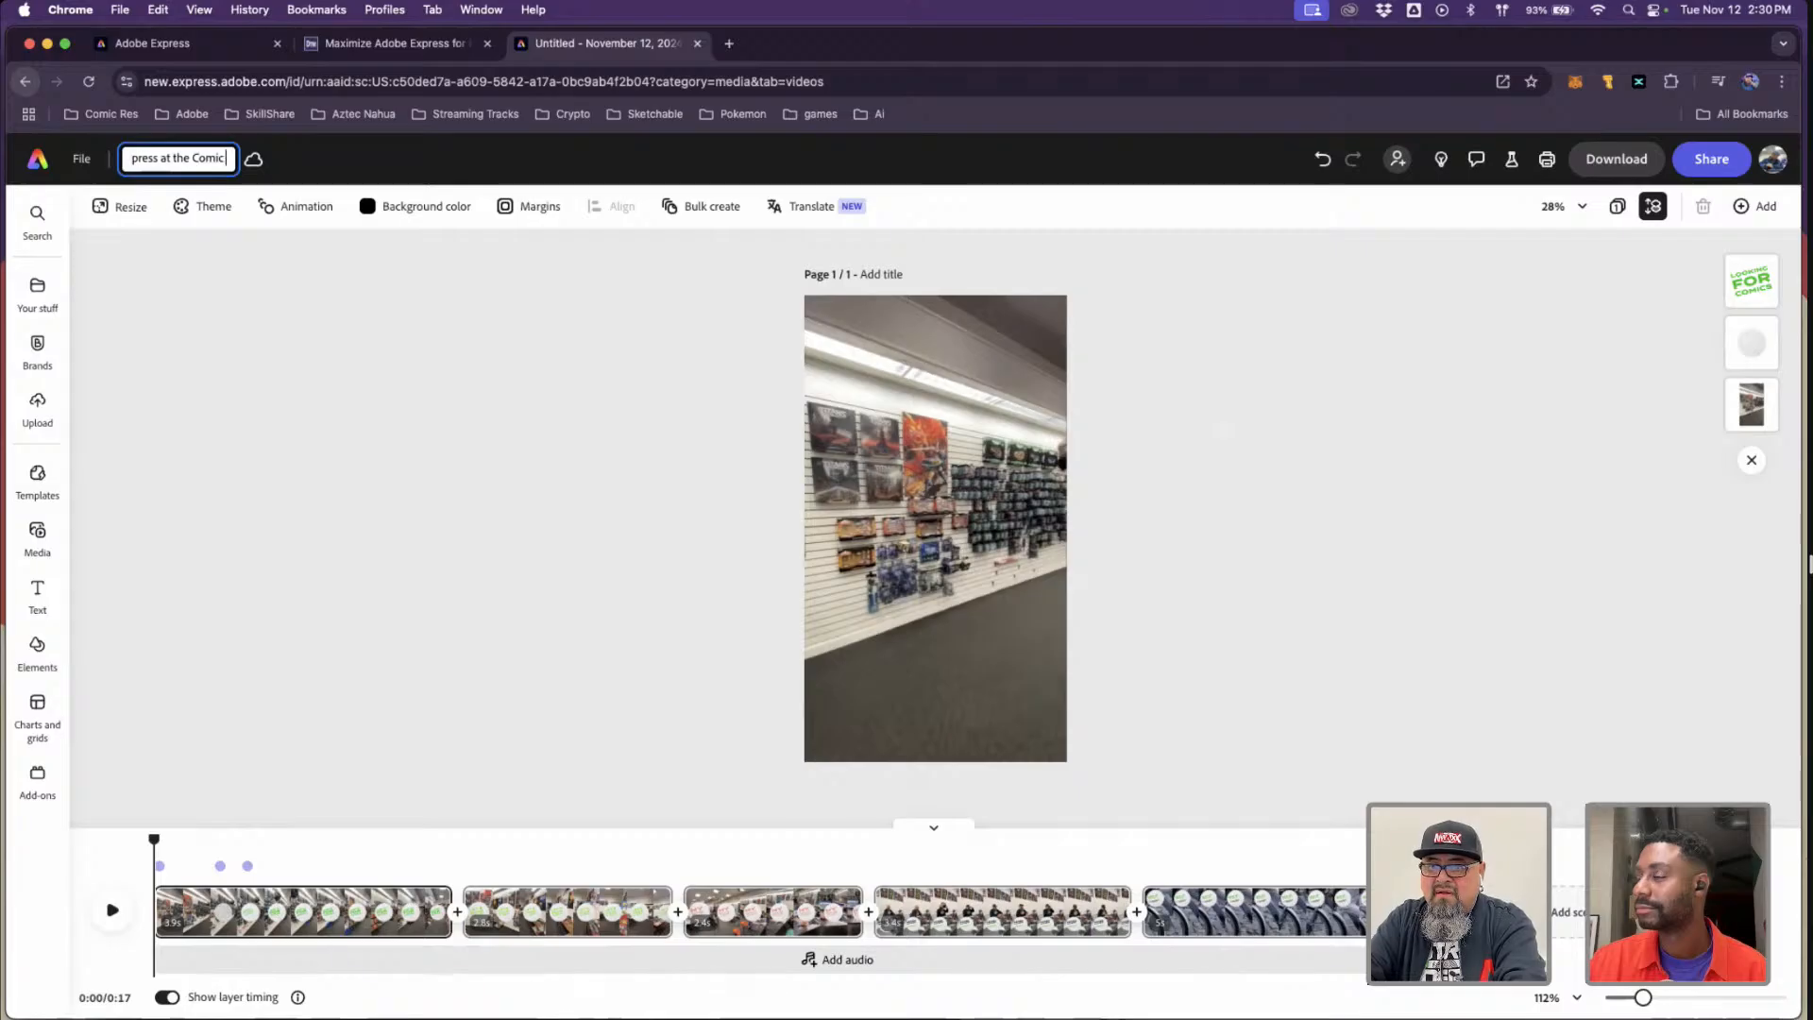
key("Return")
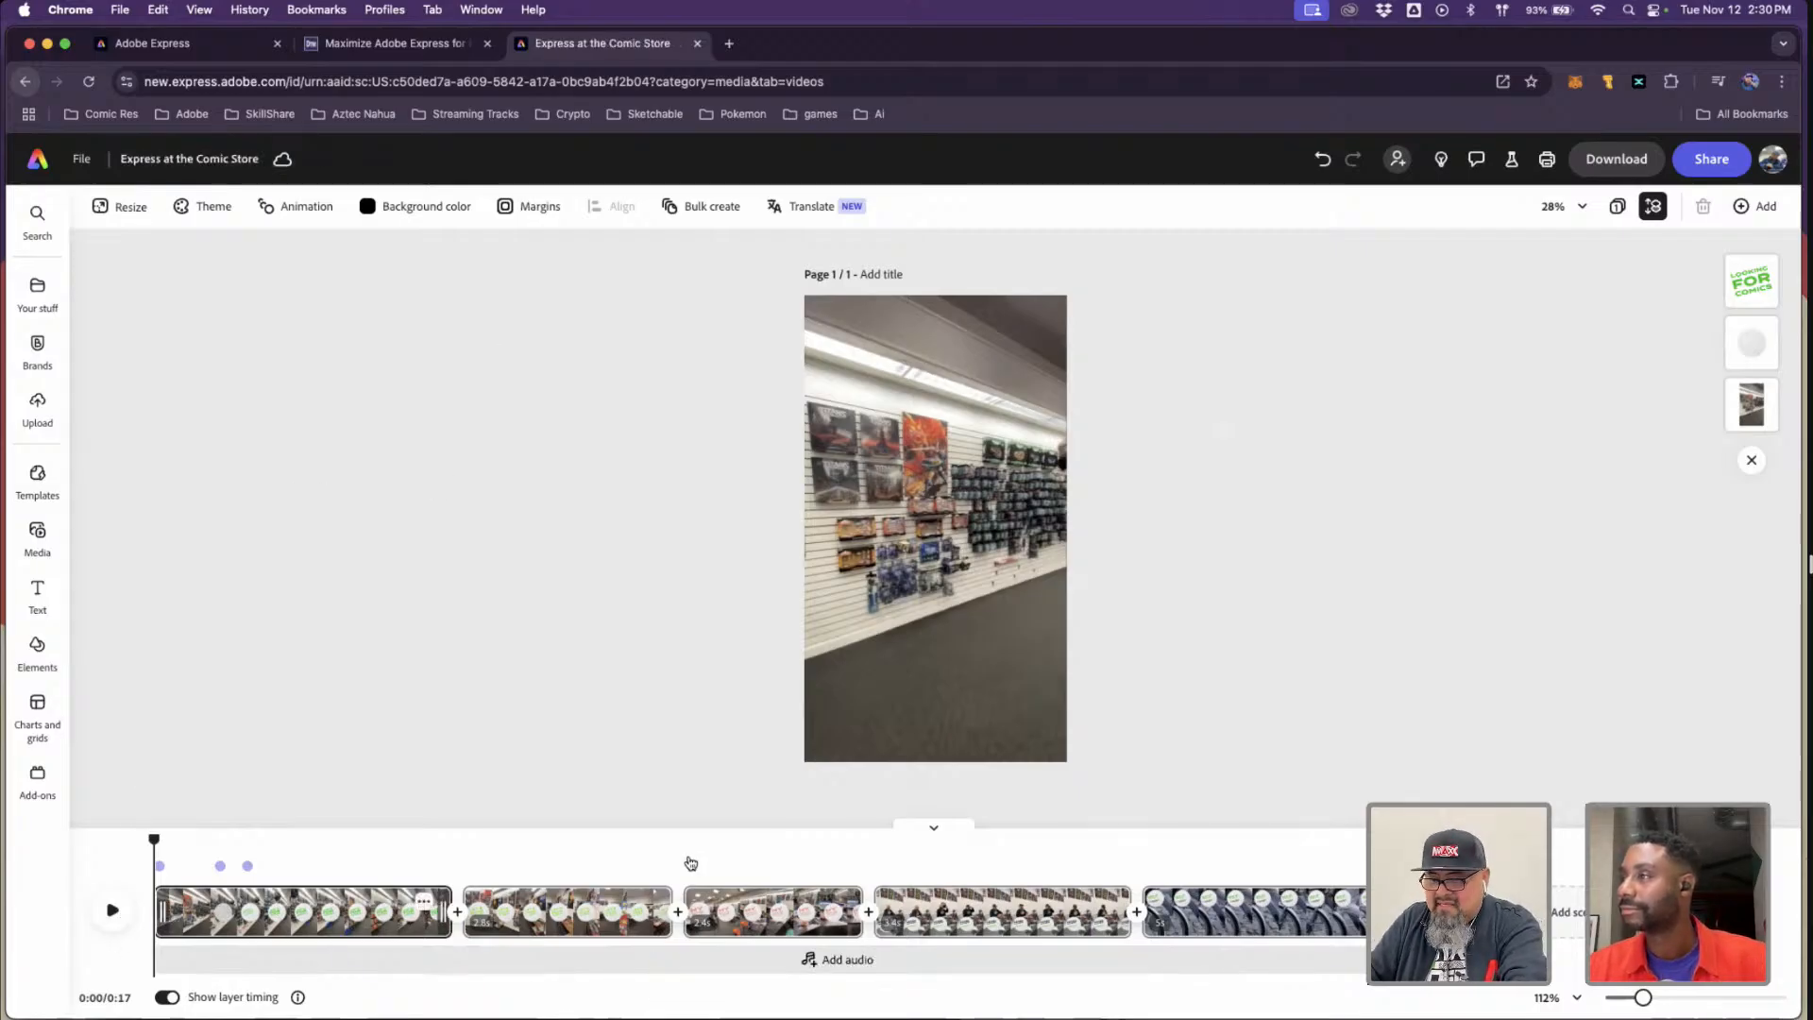
- Play the video from the beginning up to the "Sign up today" scene and scrub back towards that scene's start
left_click(109, 911)
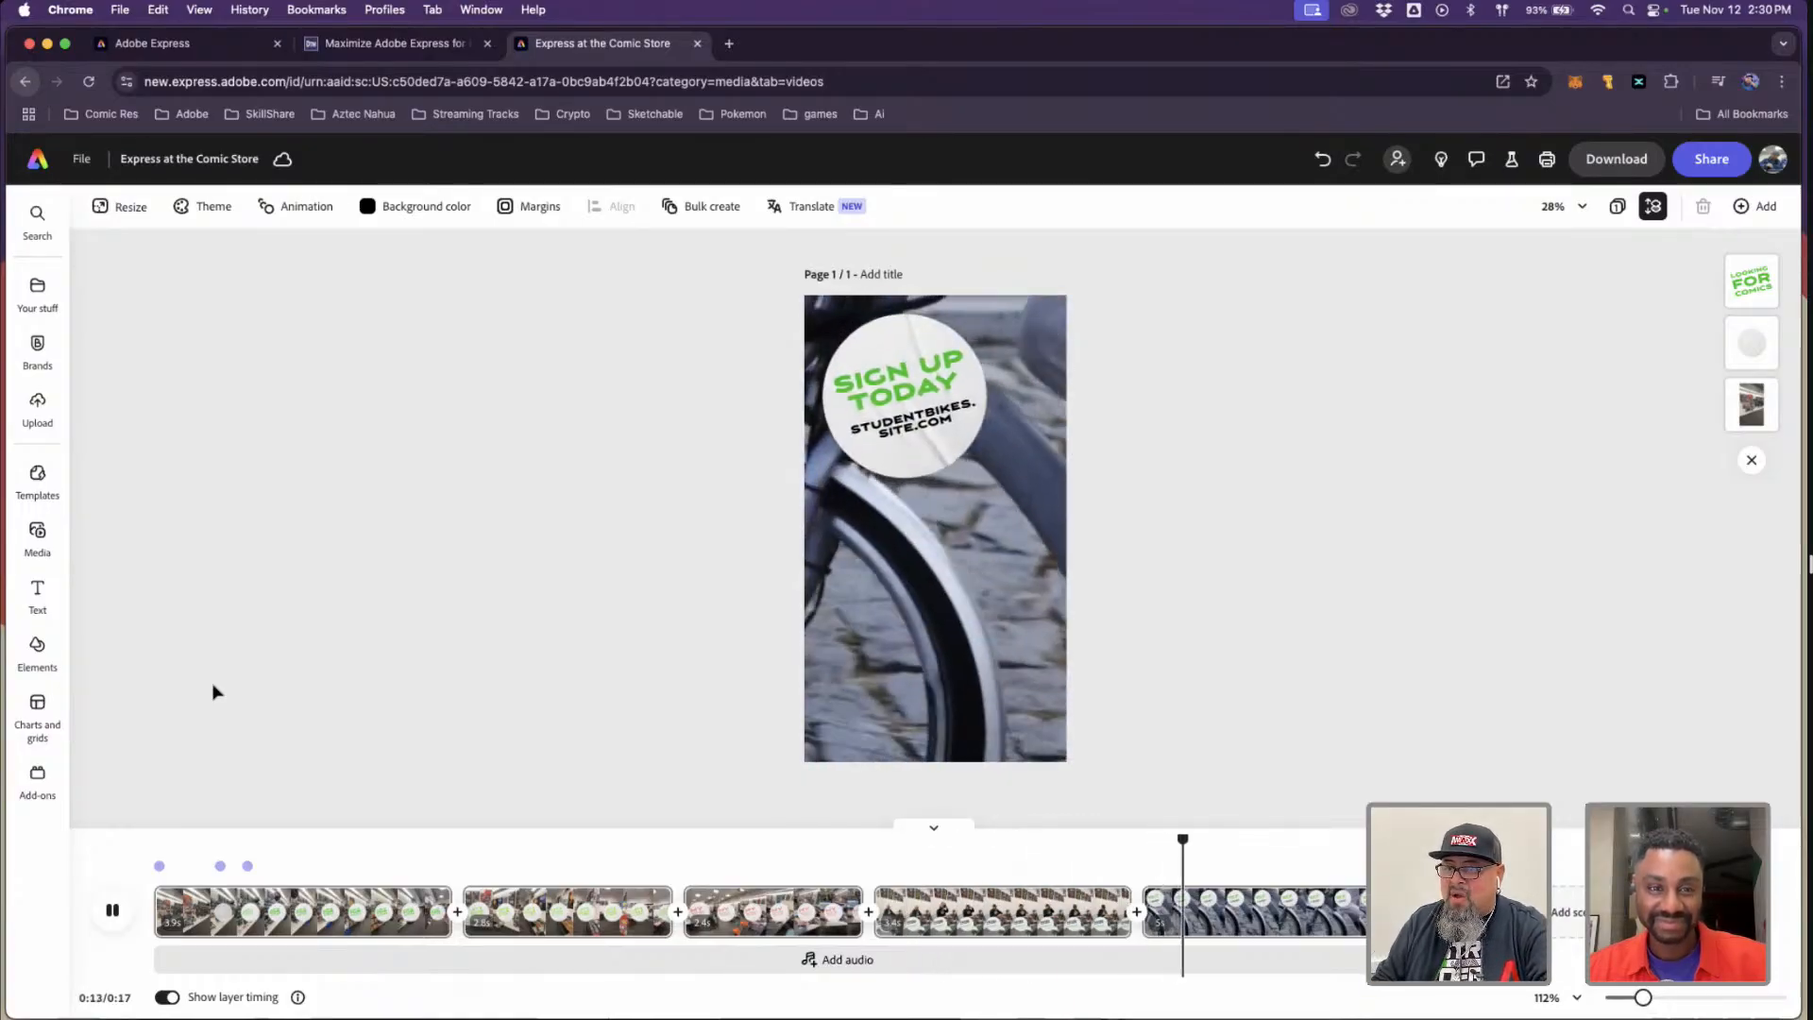
key("space")
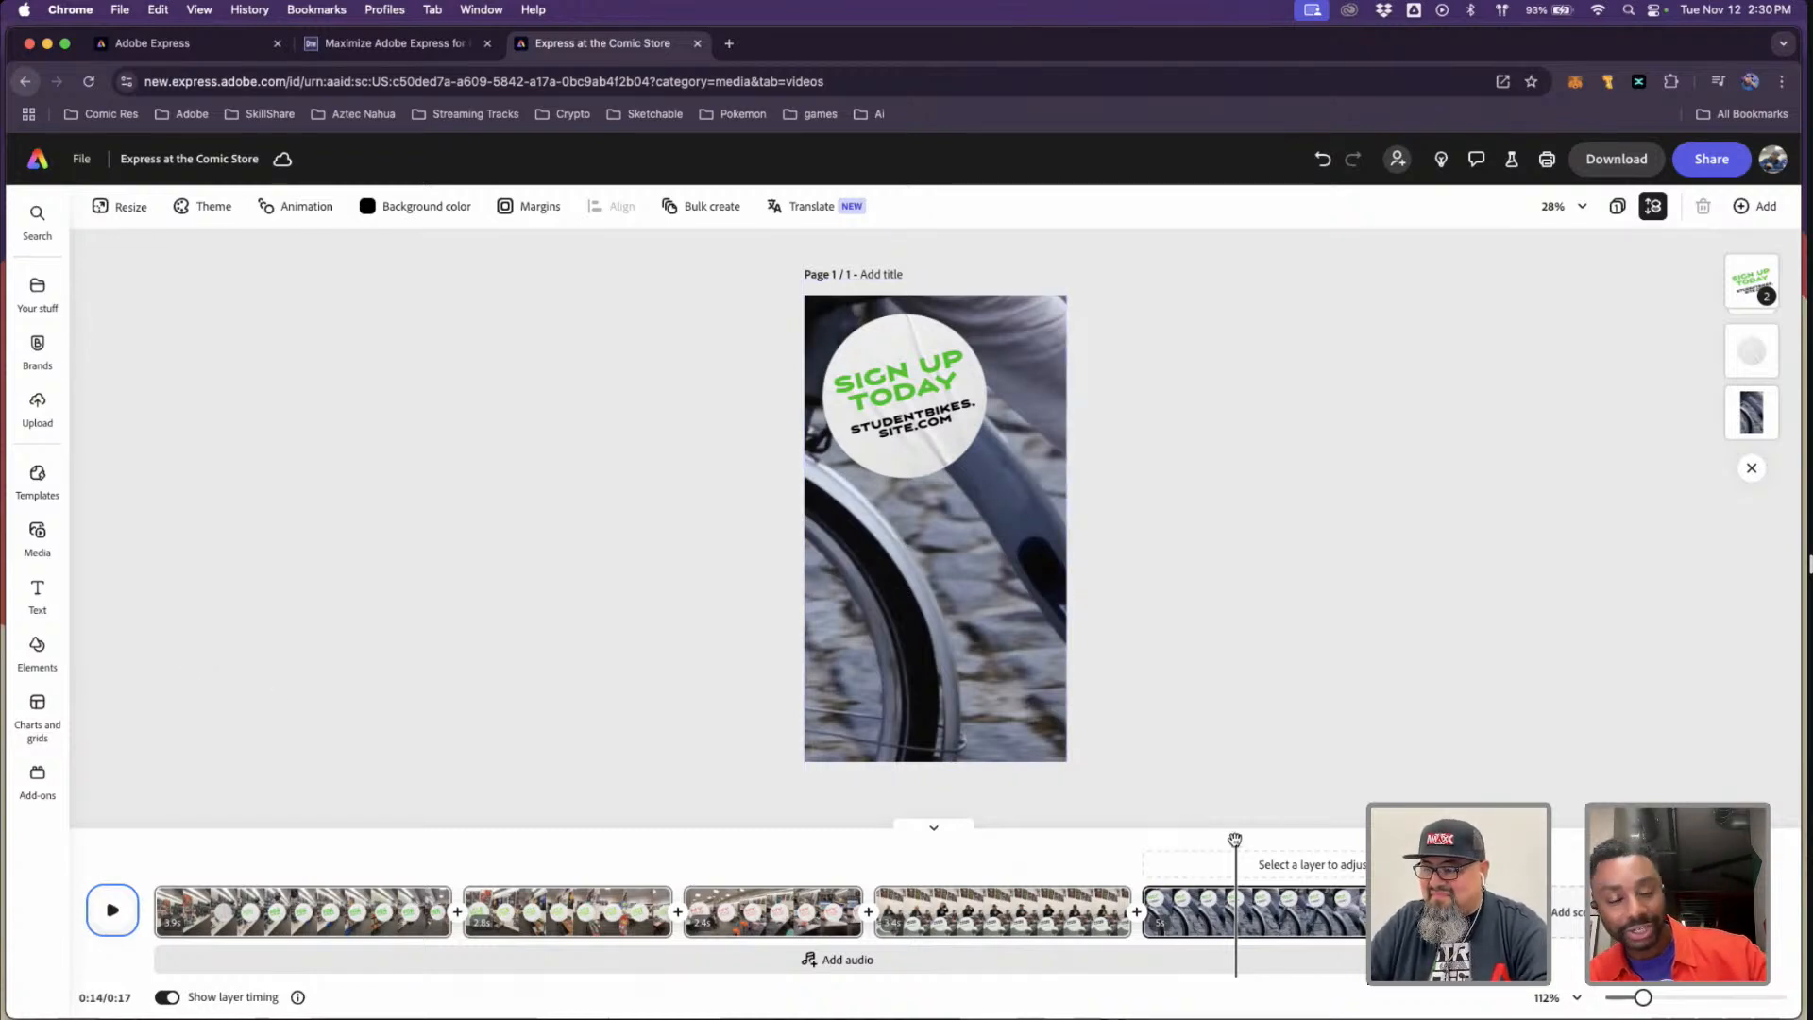
left_click_drag(1235, 840, 1154, 839)
- Duplicate the final "Sign up today" bike scene
left_click(1157, 912)
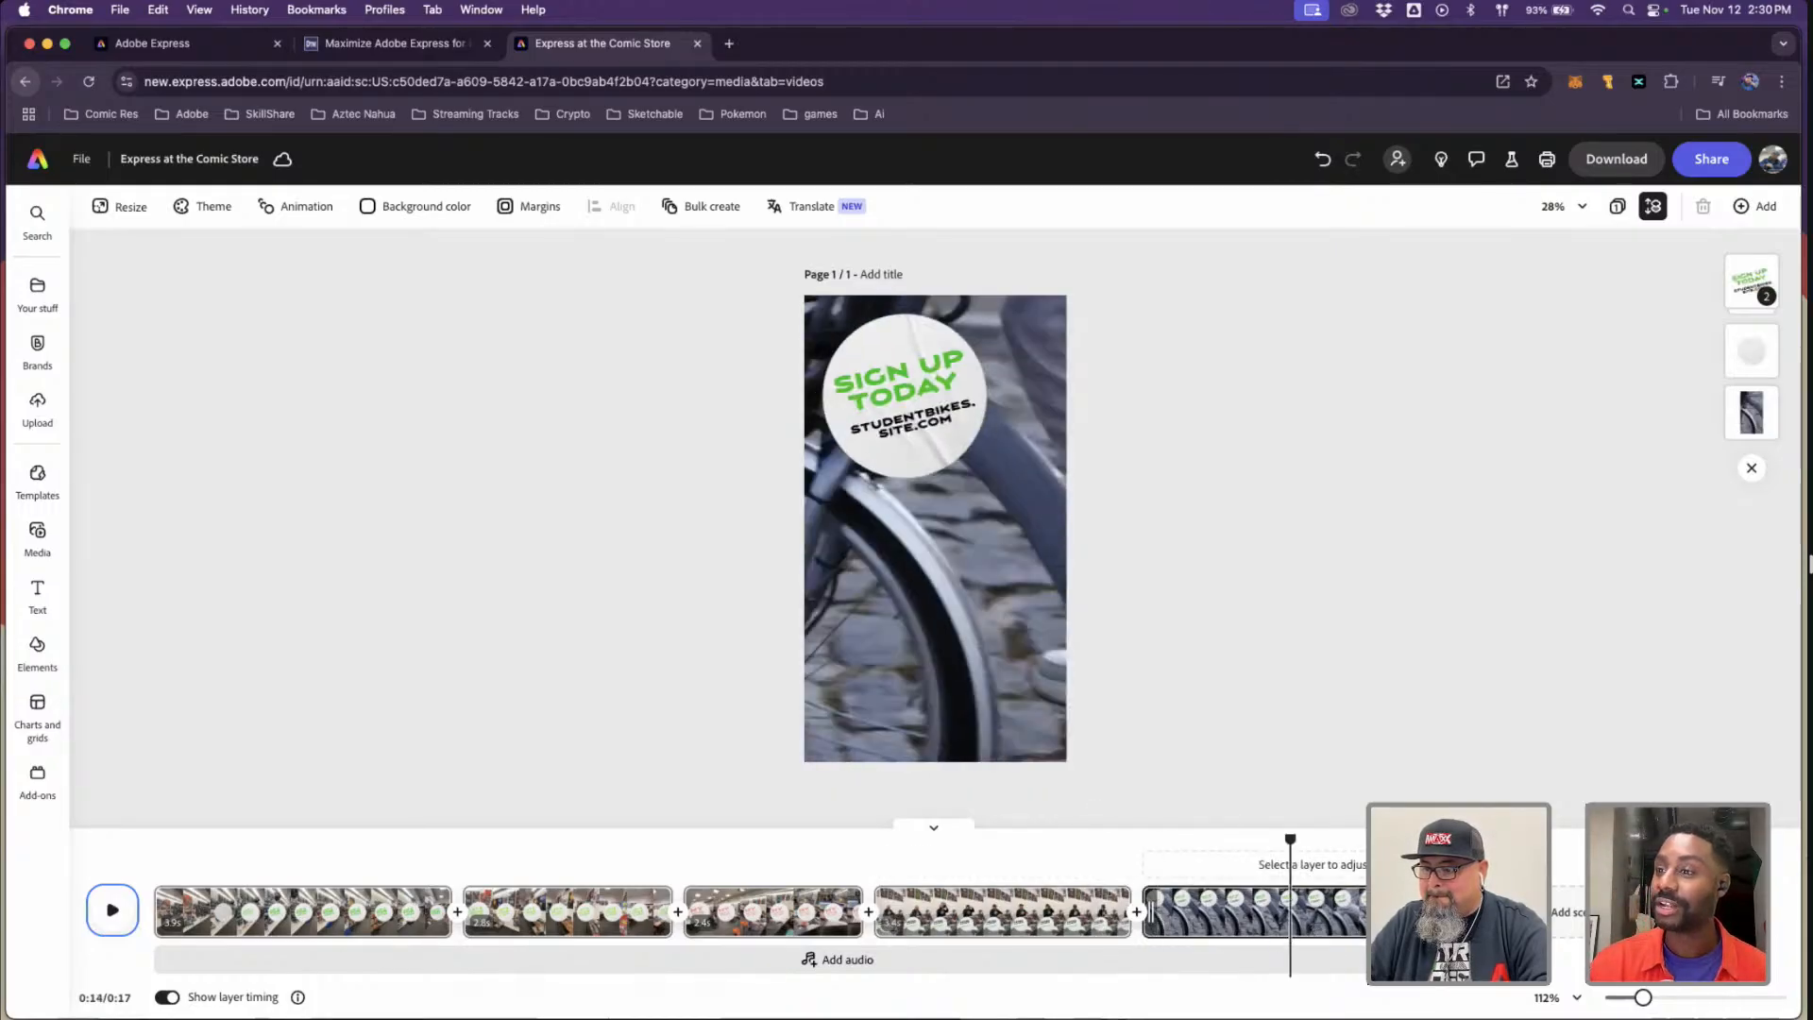
mouse_move(1643, 1000)
left_mouse_down()
mouse_move(1680, 999)
mouse_move(1626, 999)
left_mouse_up()
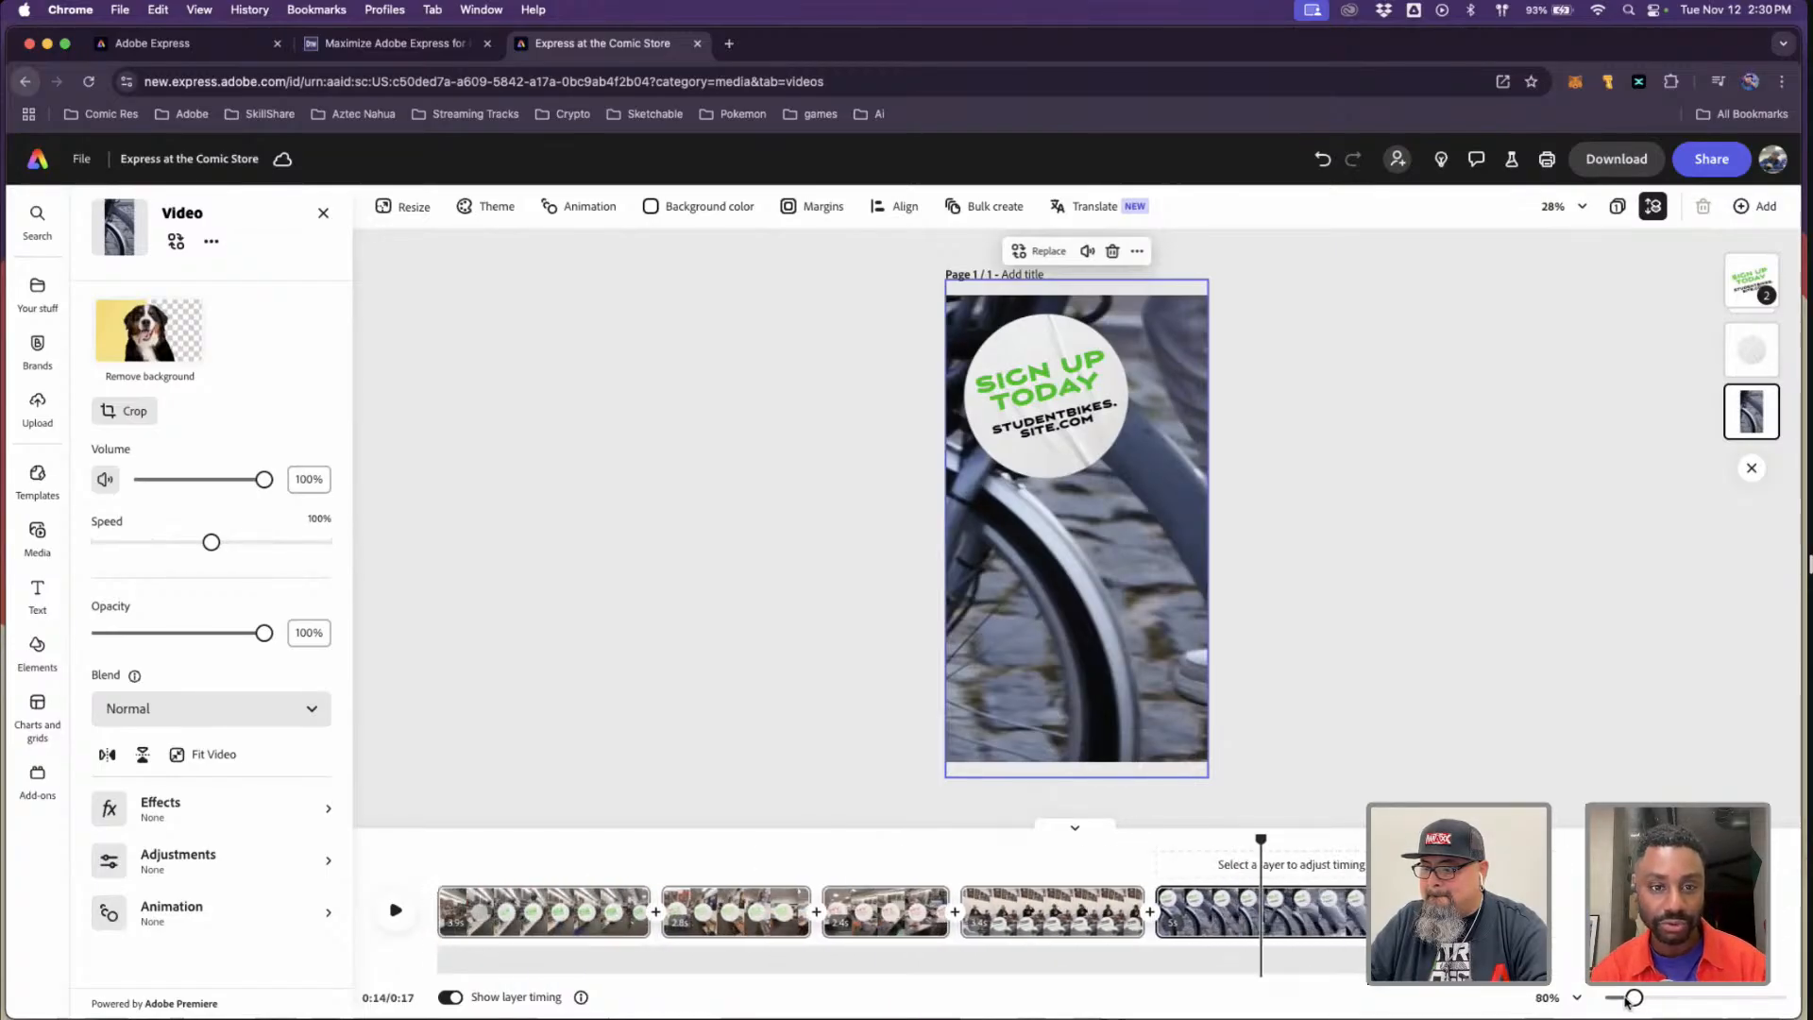
left_click(1225, 905)
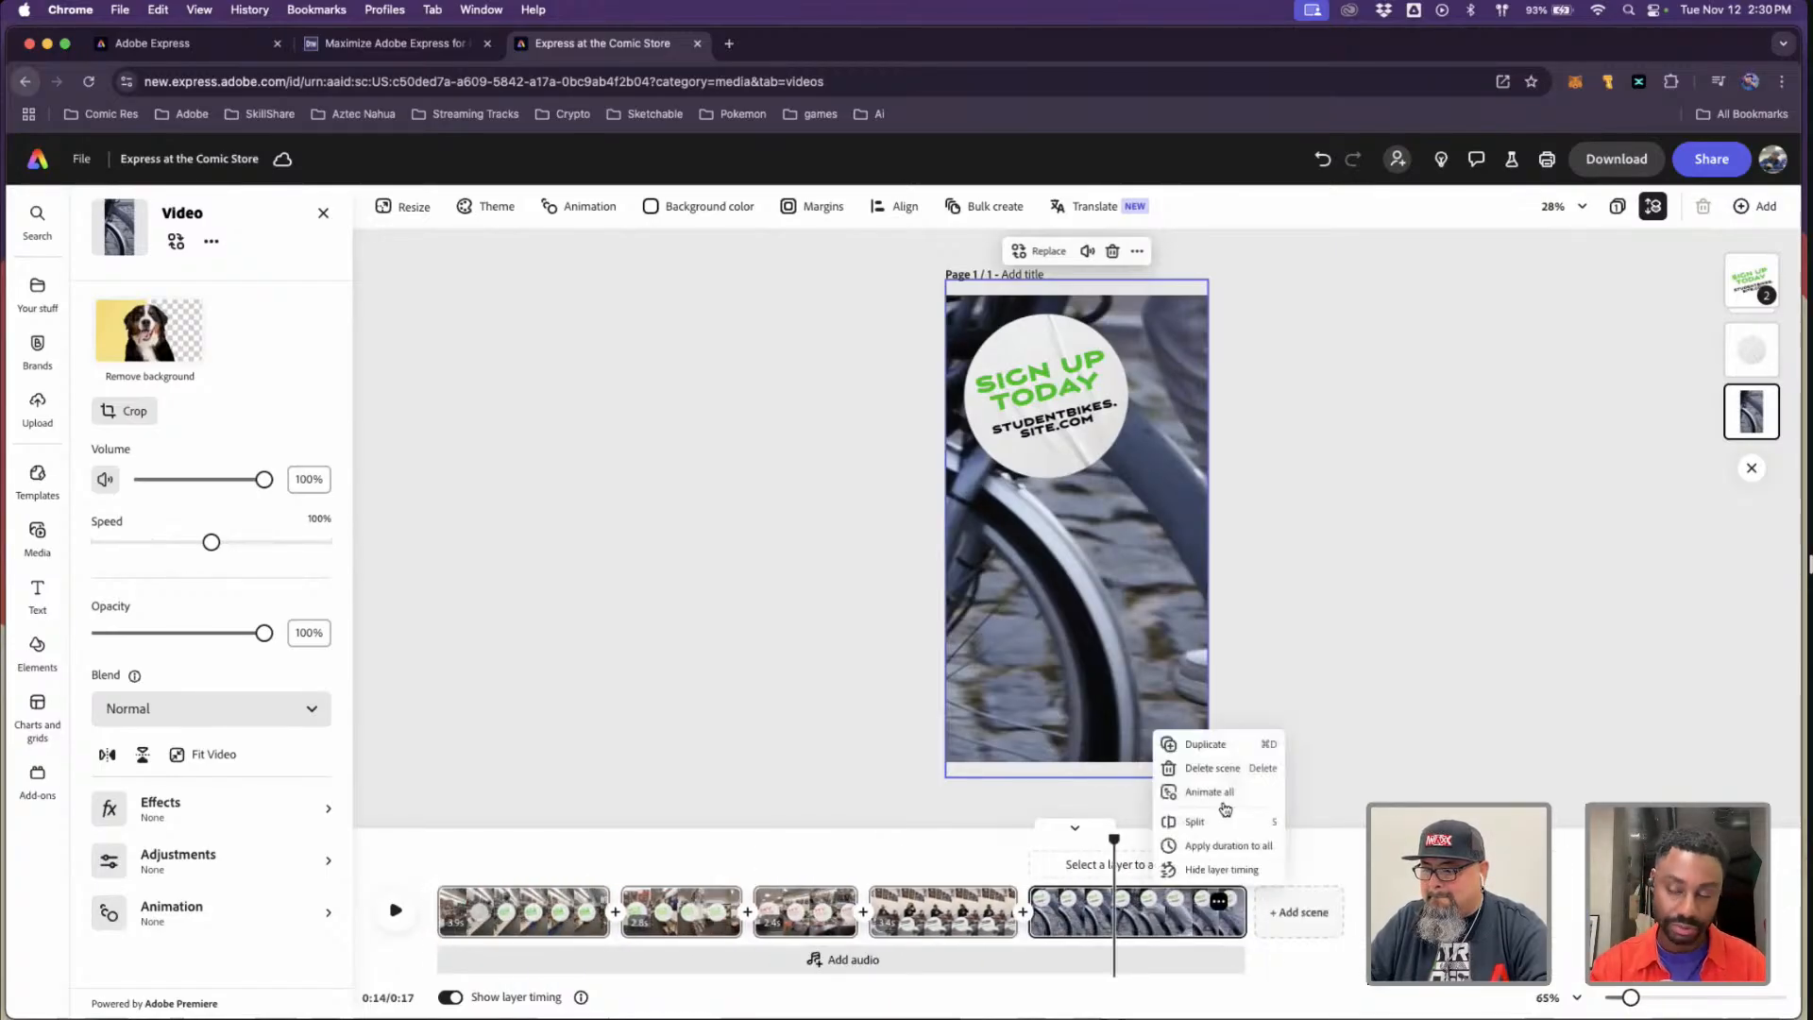
left_click(1217, 746)
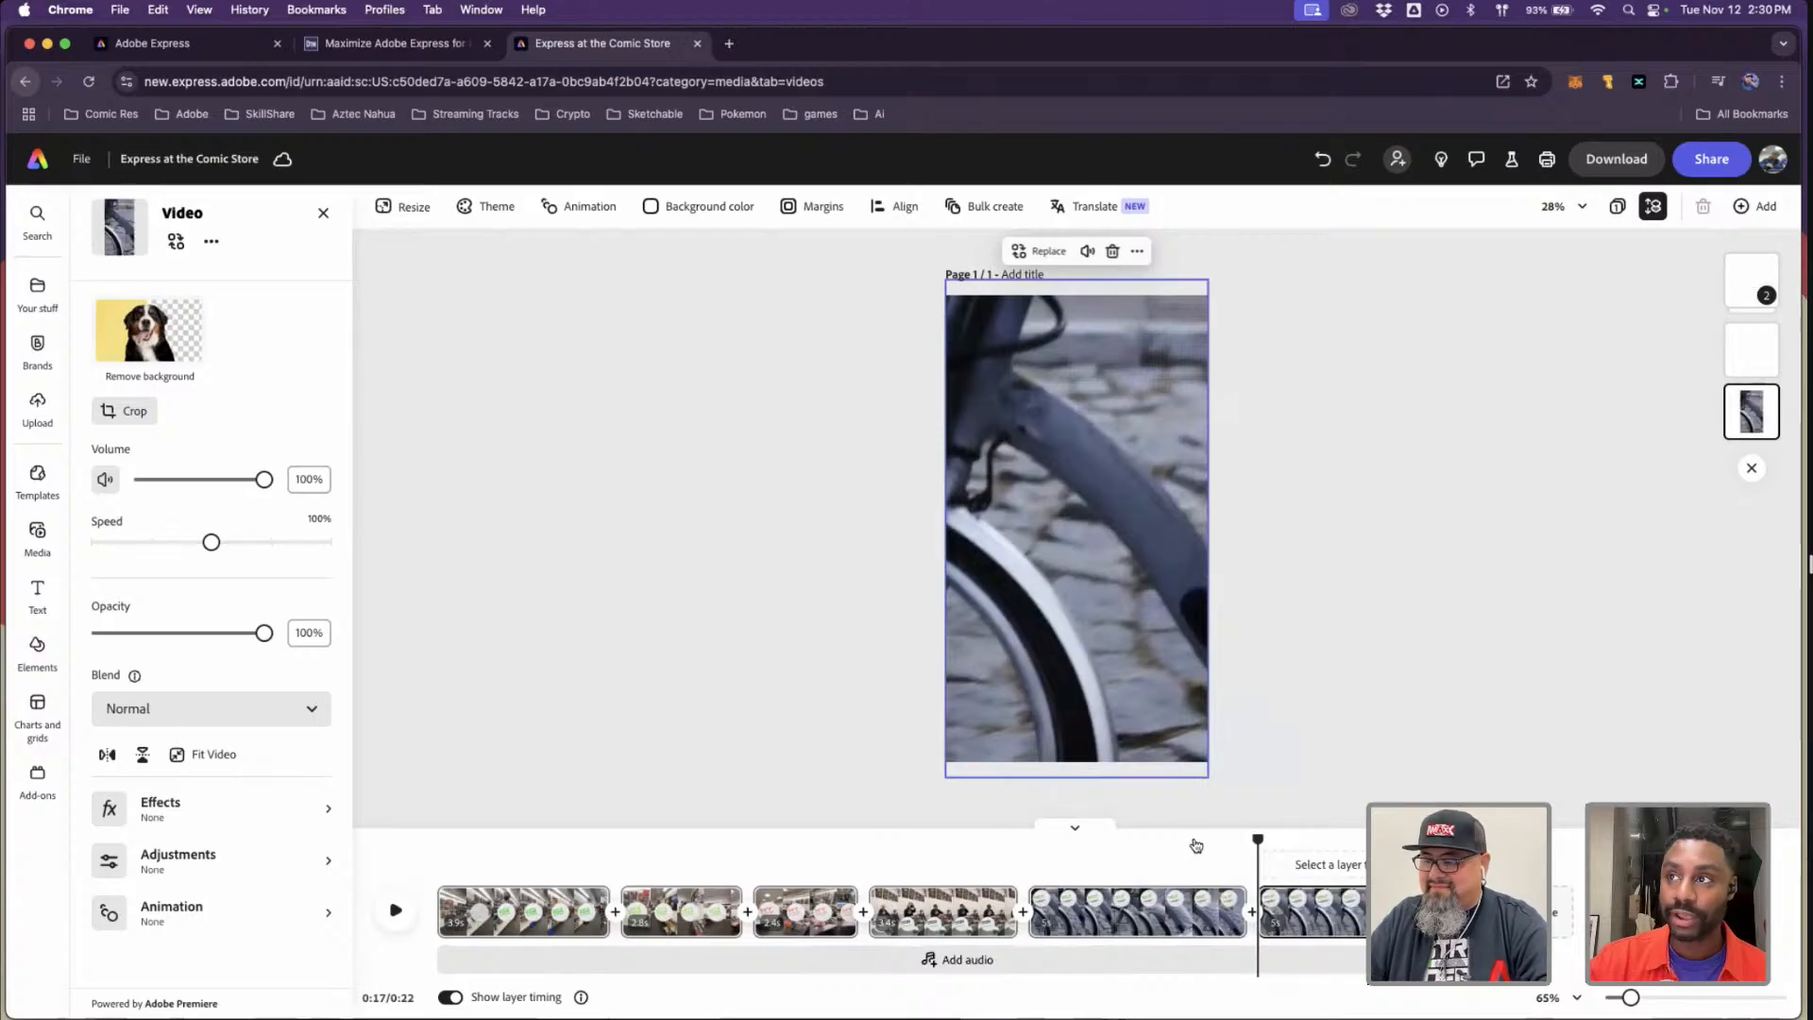
- Replace the bike footage in the fifth scene with the uploaded video 2024-11-12 13.41.16.mov
left_click(1136, 915)
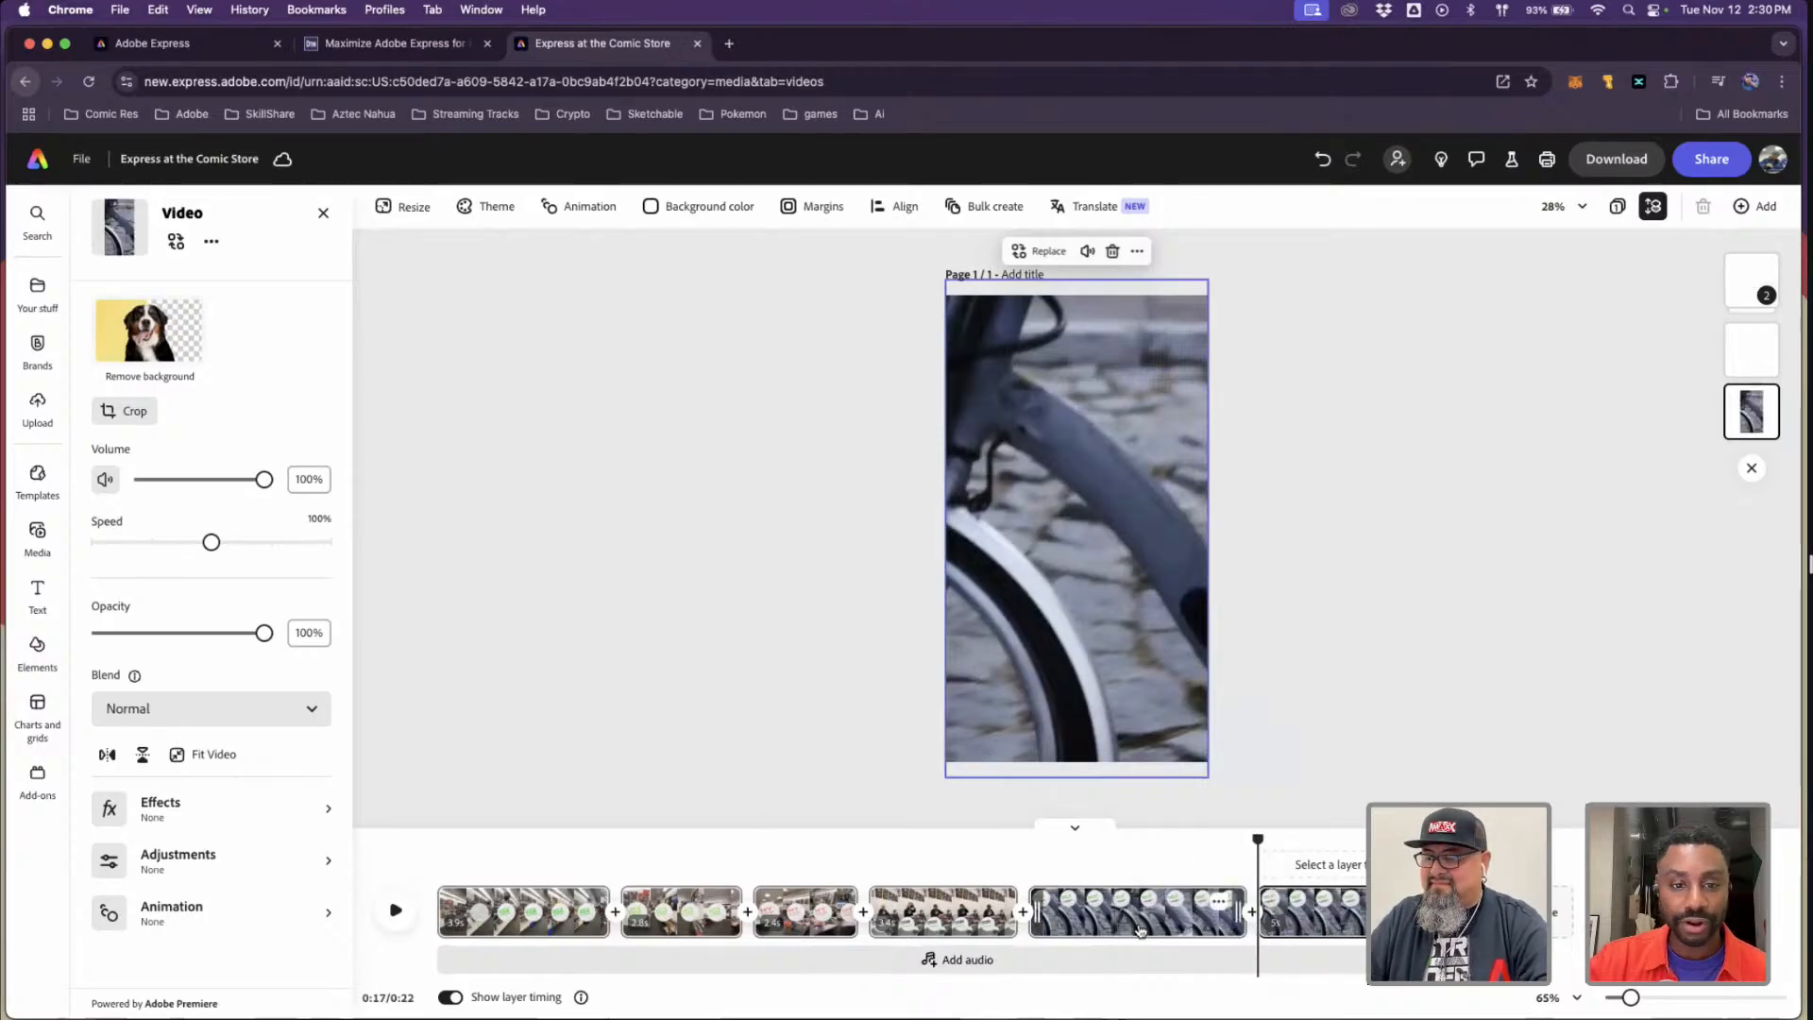
left_click(1074, 620)
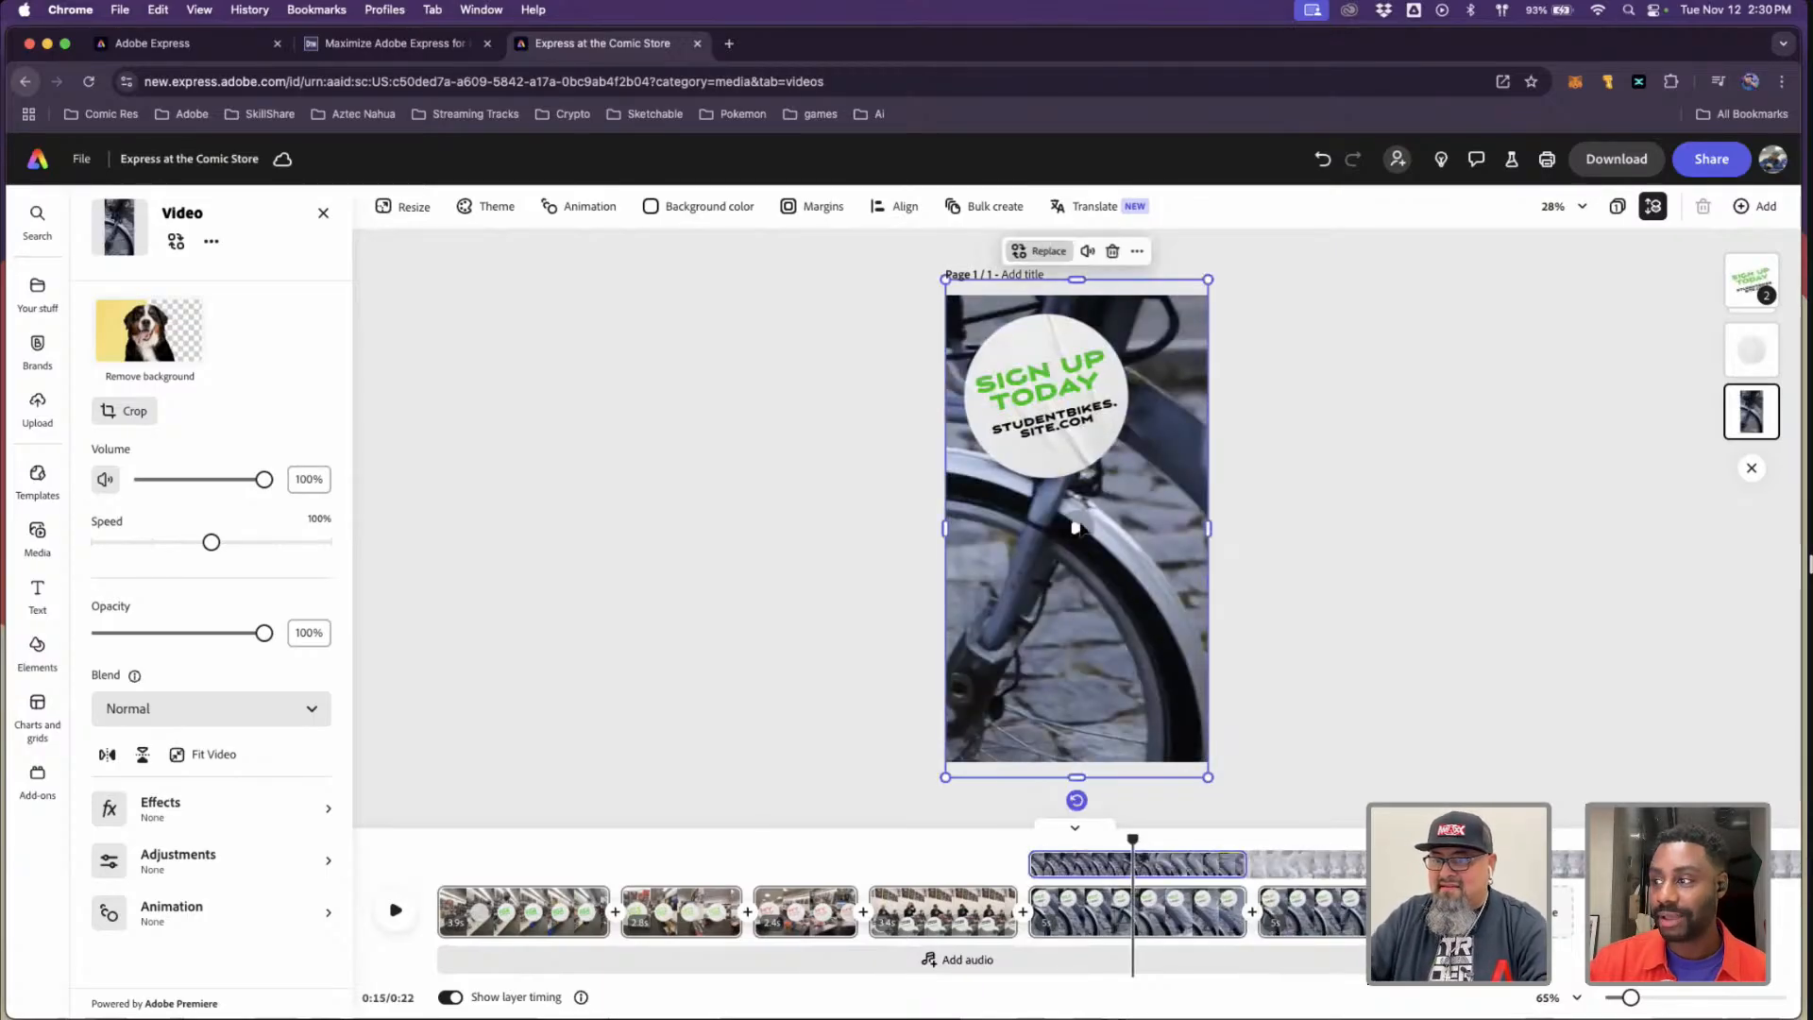
left_click(1041, 251)
left_click(212, 296)
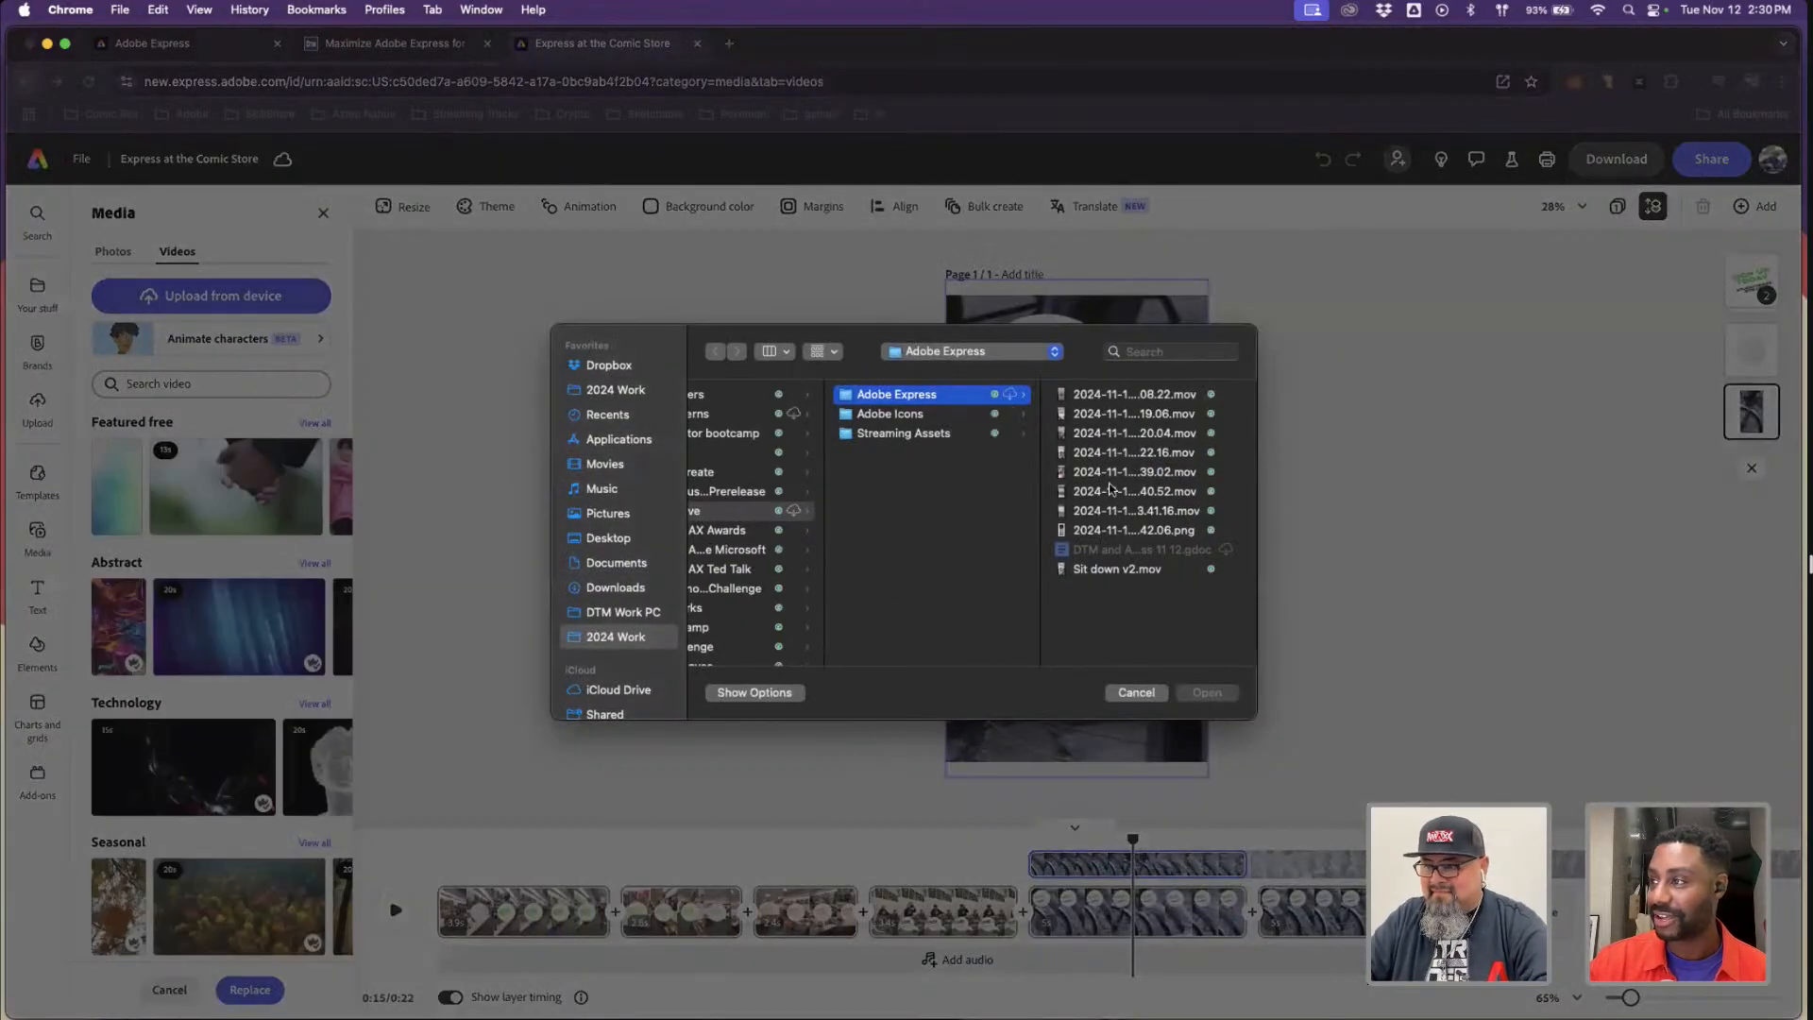
left_click(1111, 490)
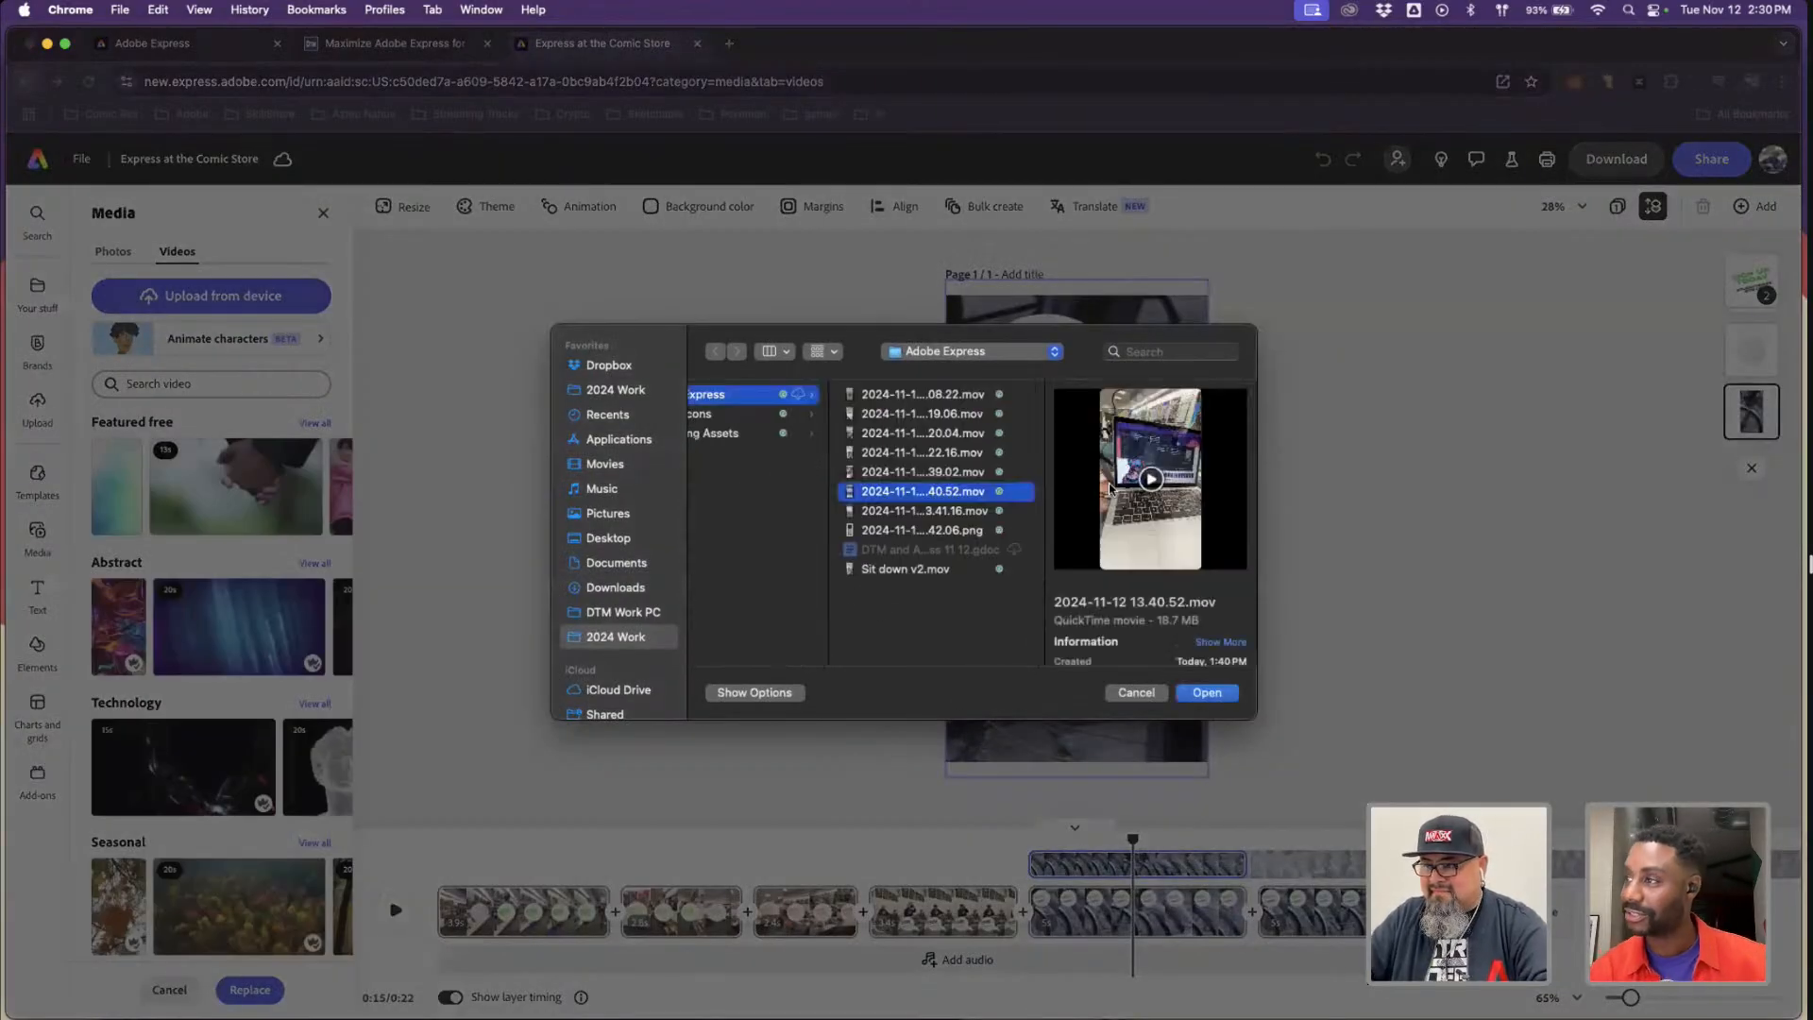
key("Up")
key("Down")
key("Down")
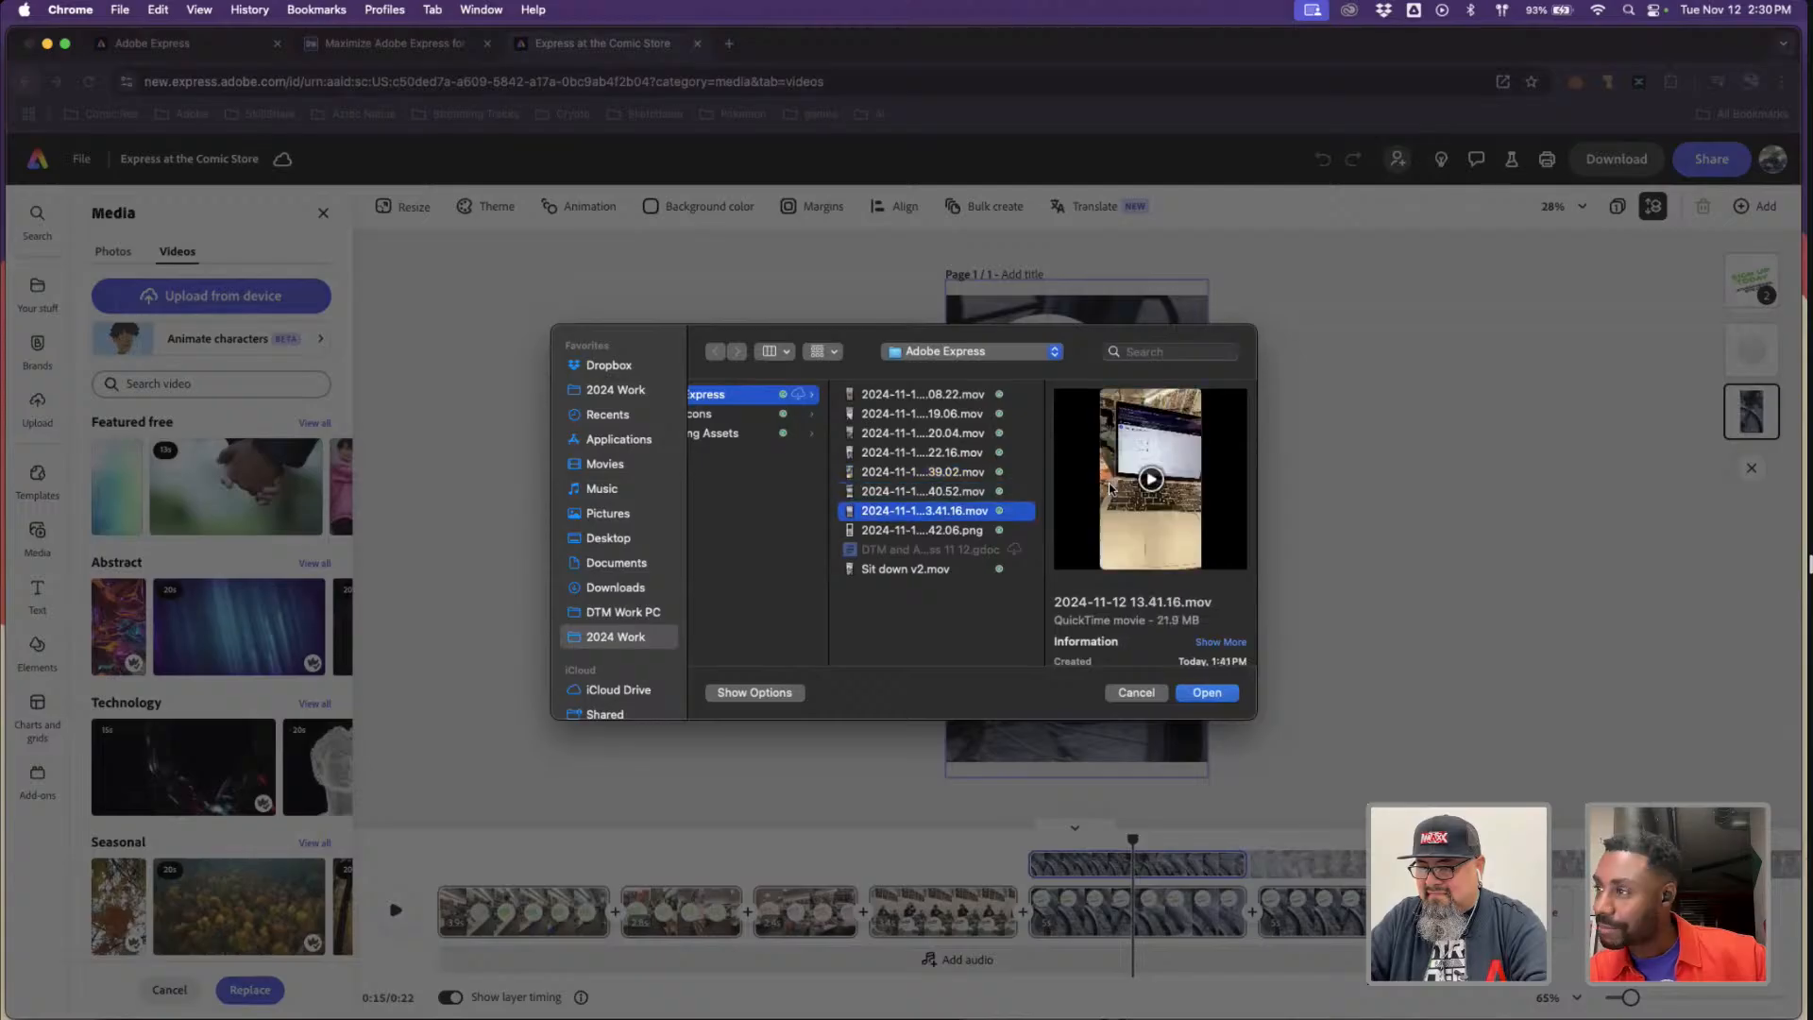
key("Return")
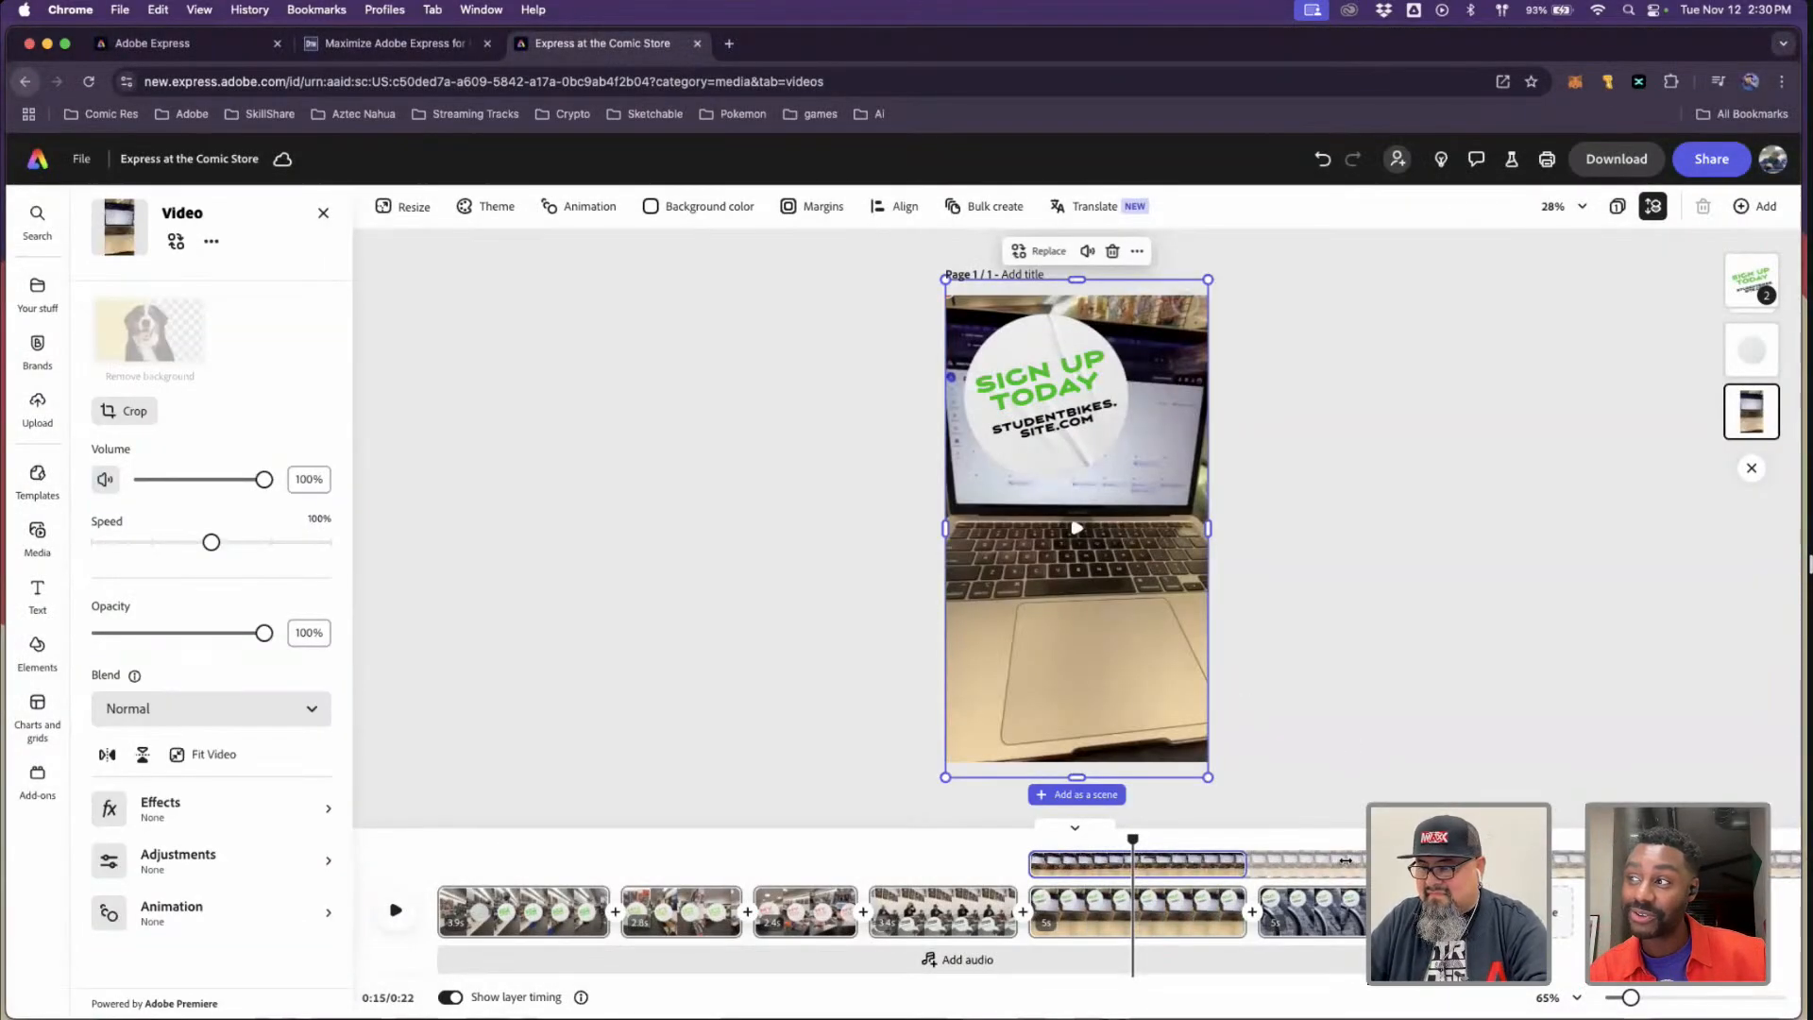
- Slip the fifth scene's laptop clip to a different portion of its footage, and reset it by uploading 2024-11-12 13.41.16.mov again
left_click_drag(1363, 862, 791, 866)
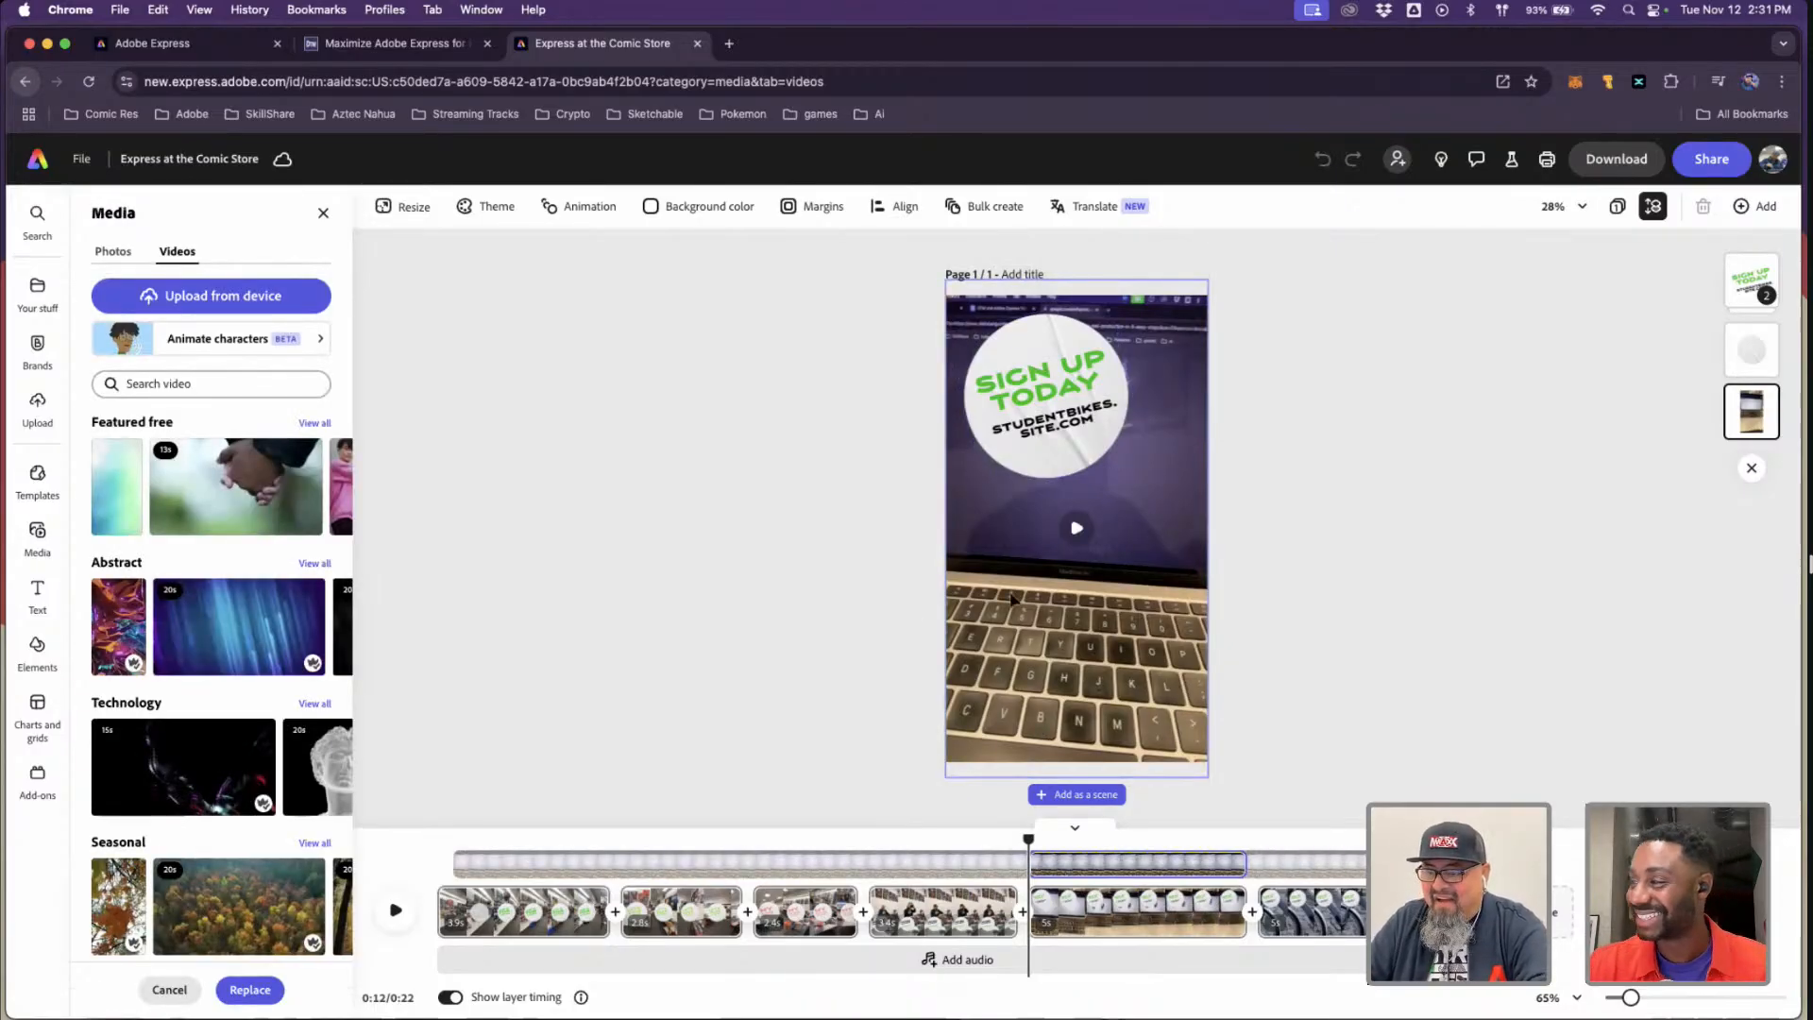
left_click(1073, 635)
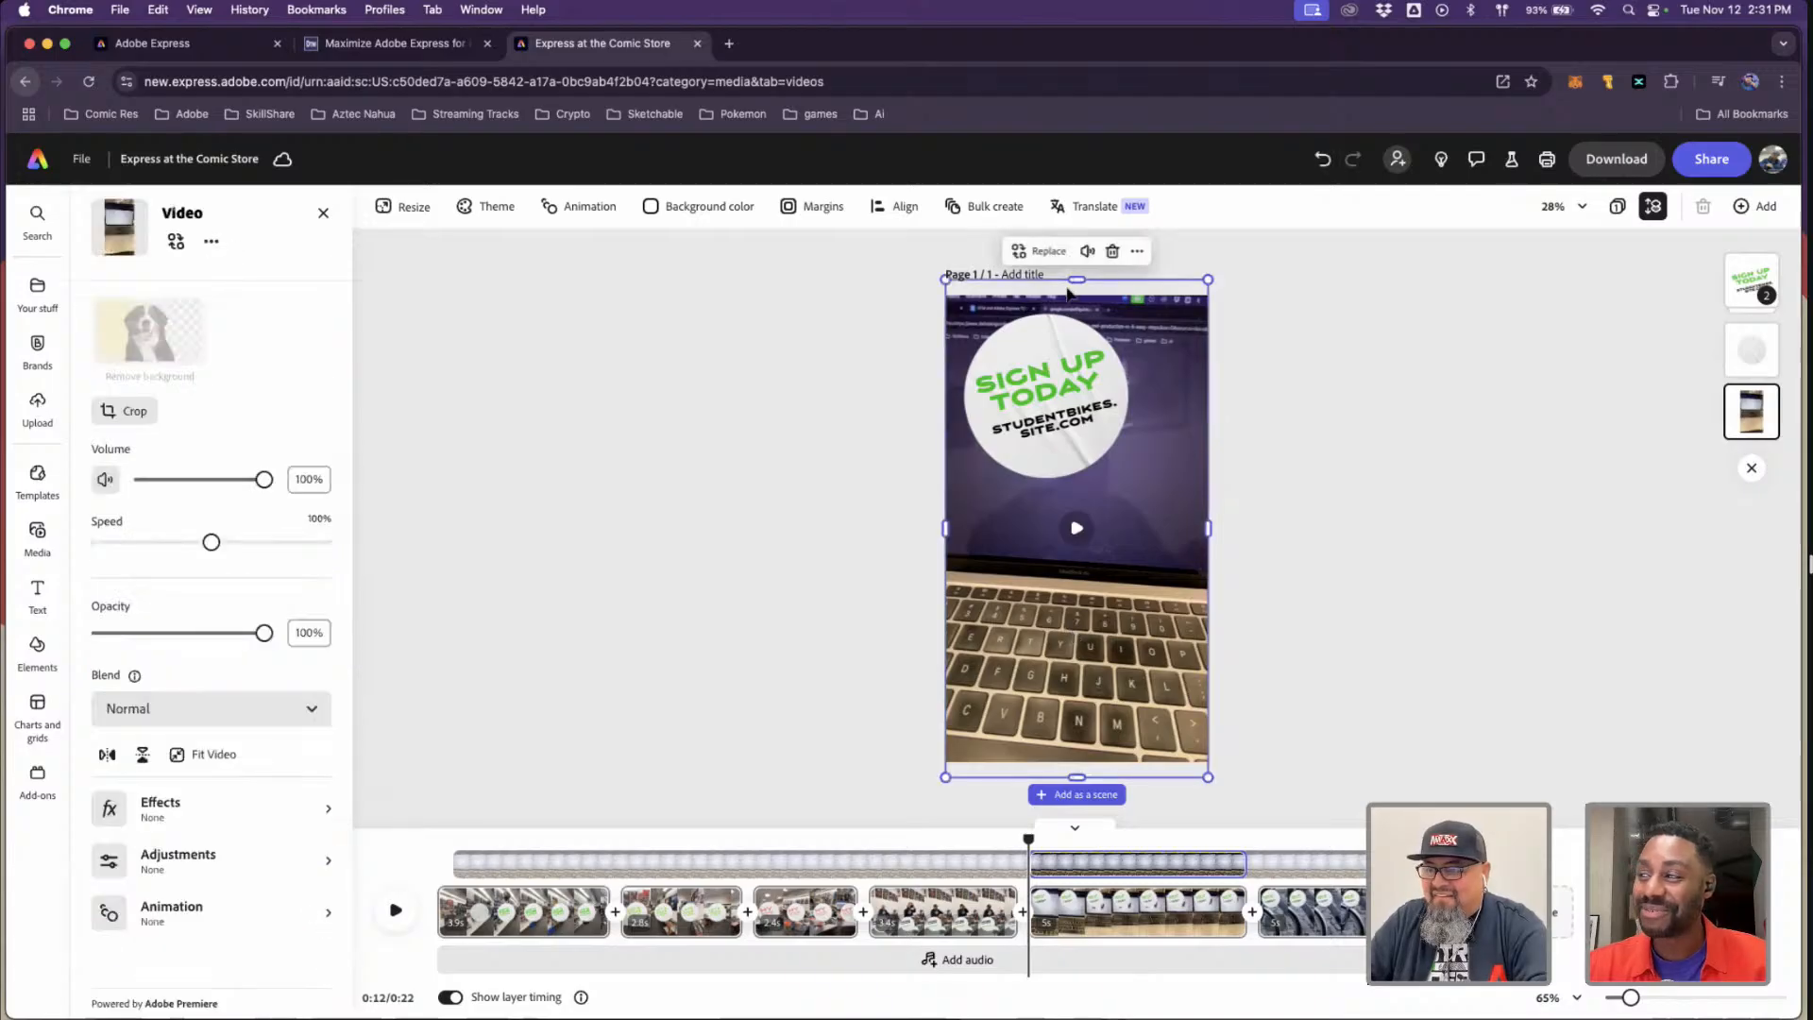
left_click(1035, 253)
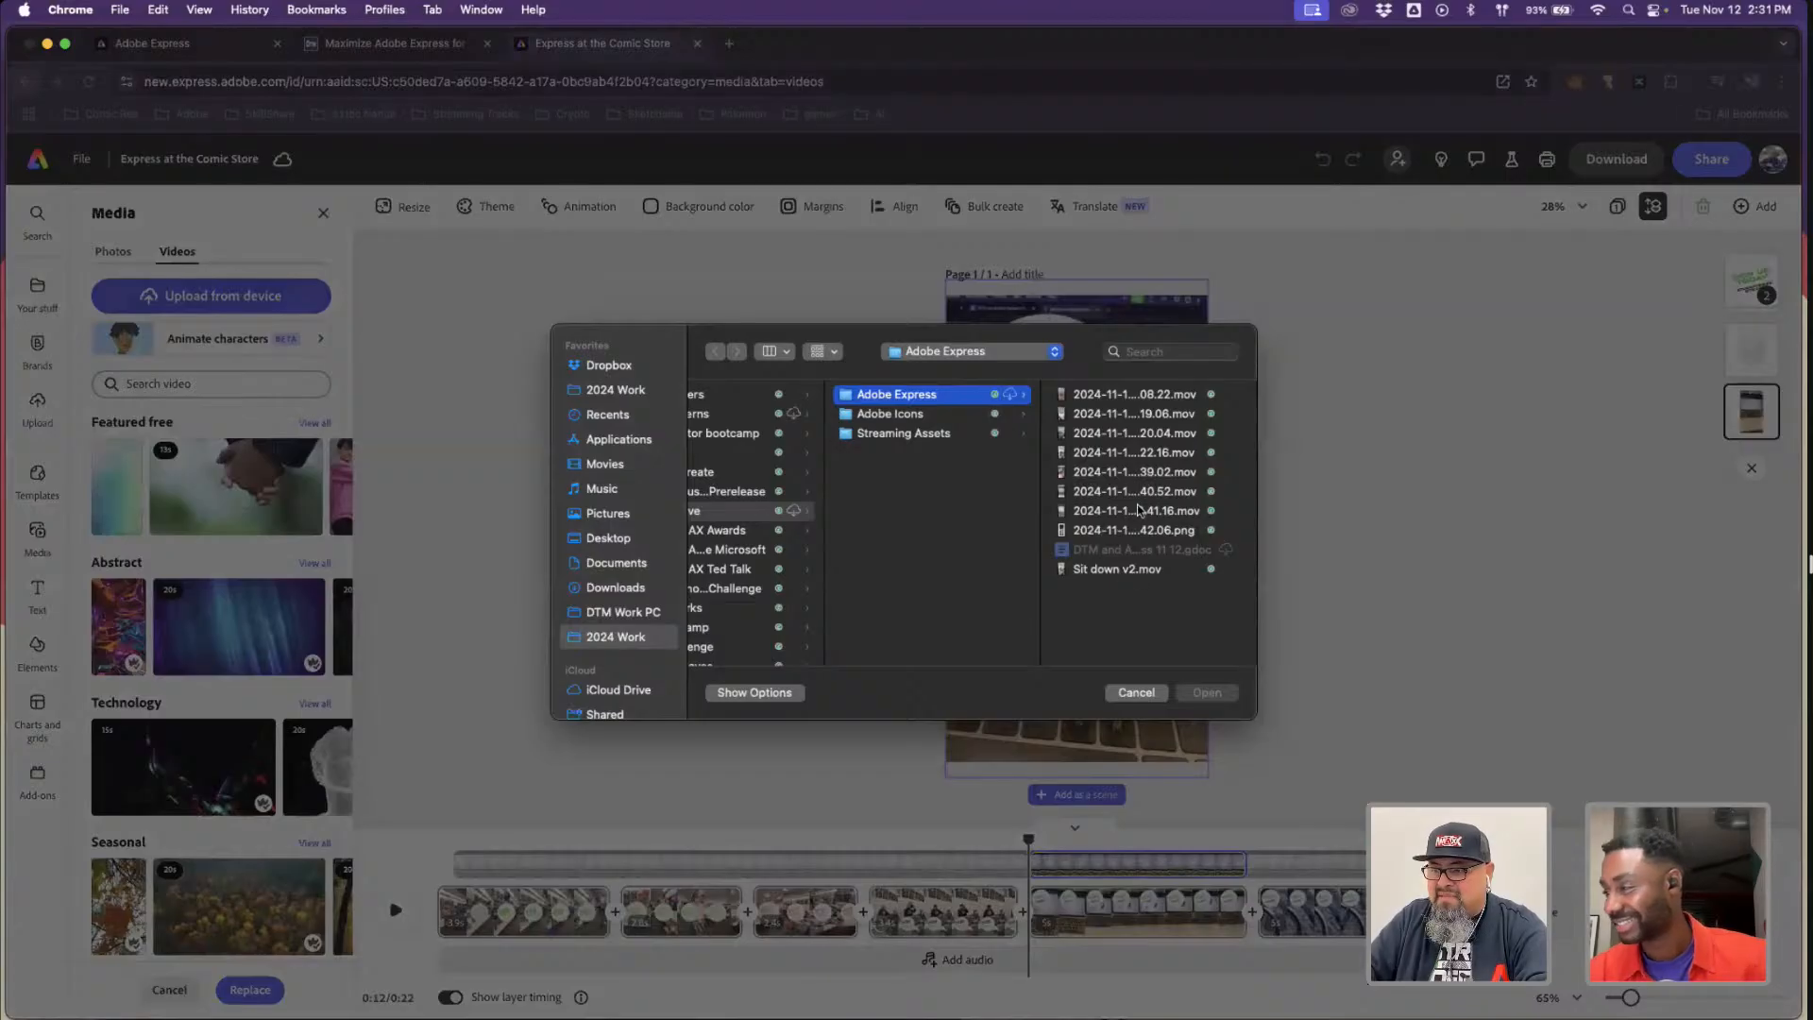
left_click(1138, 510)
key("space")
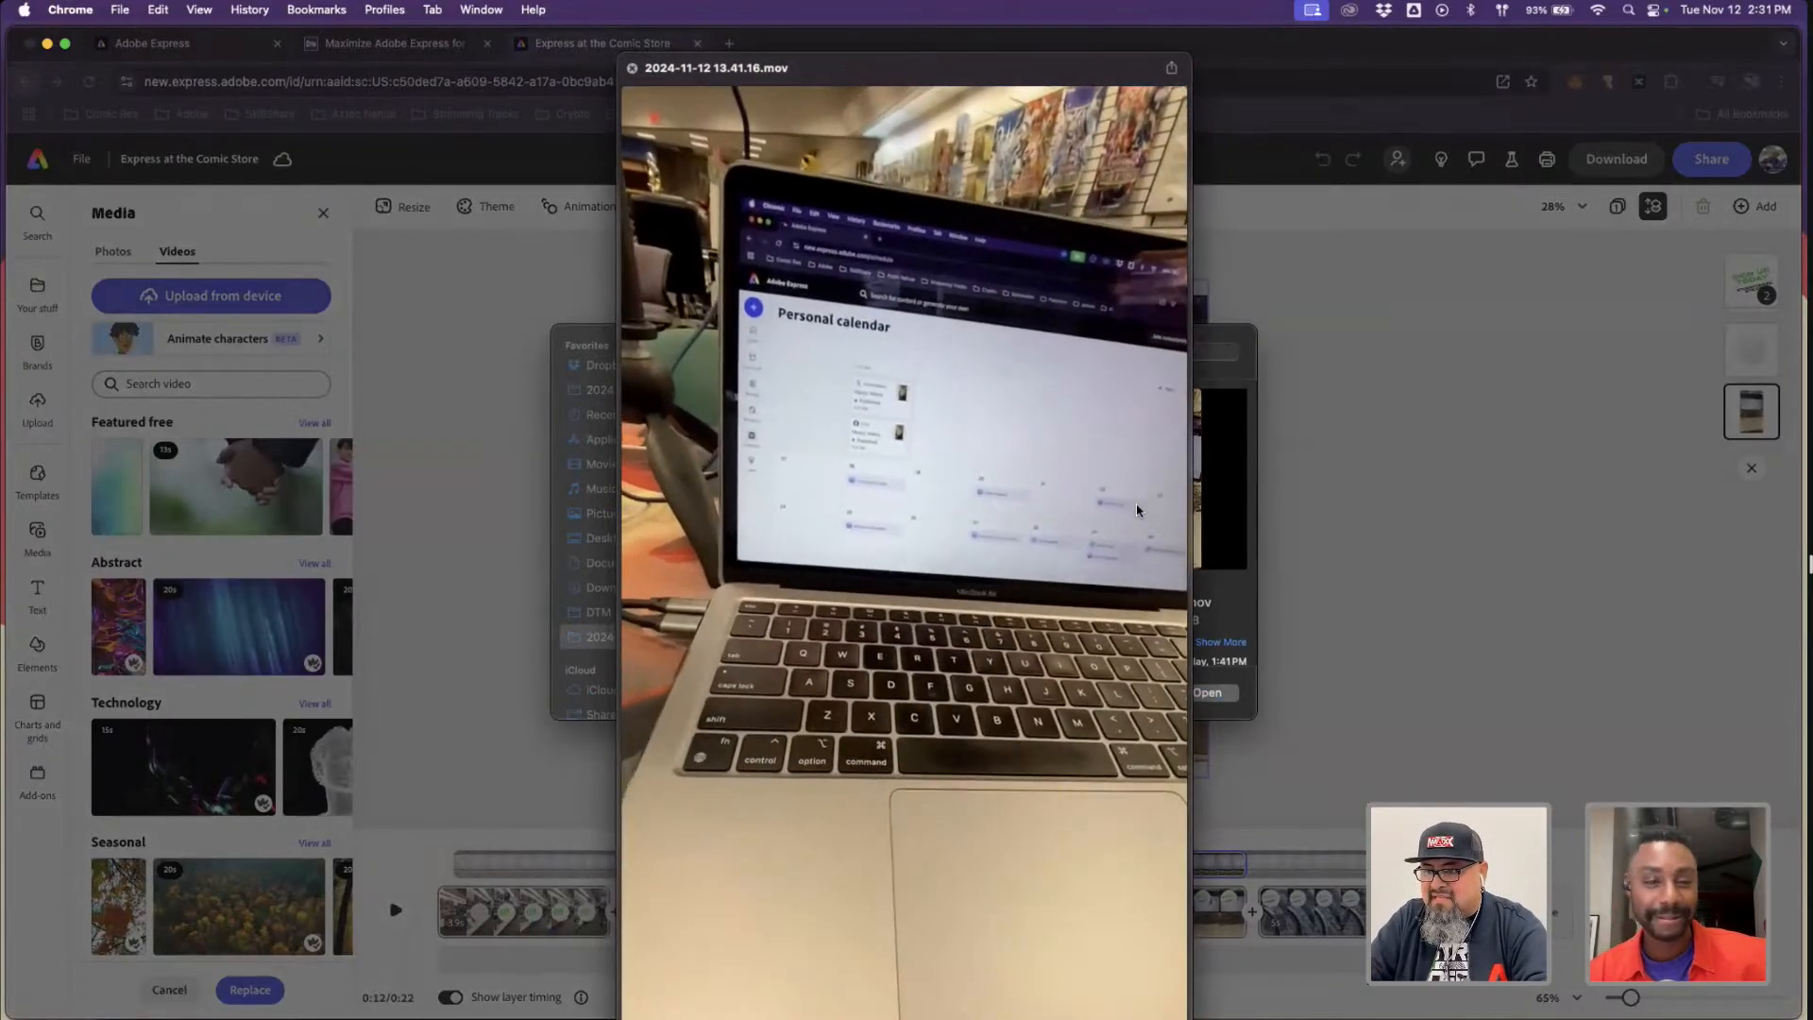
key("space")
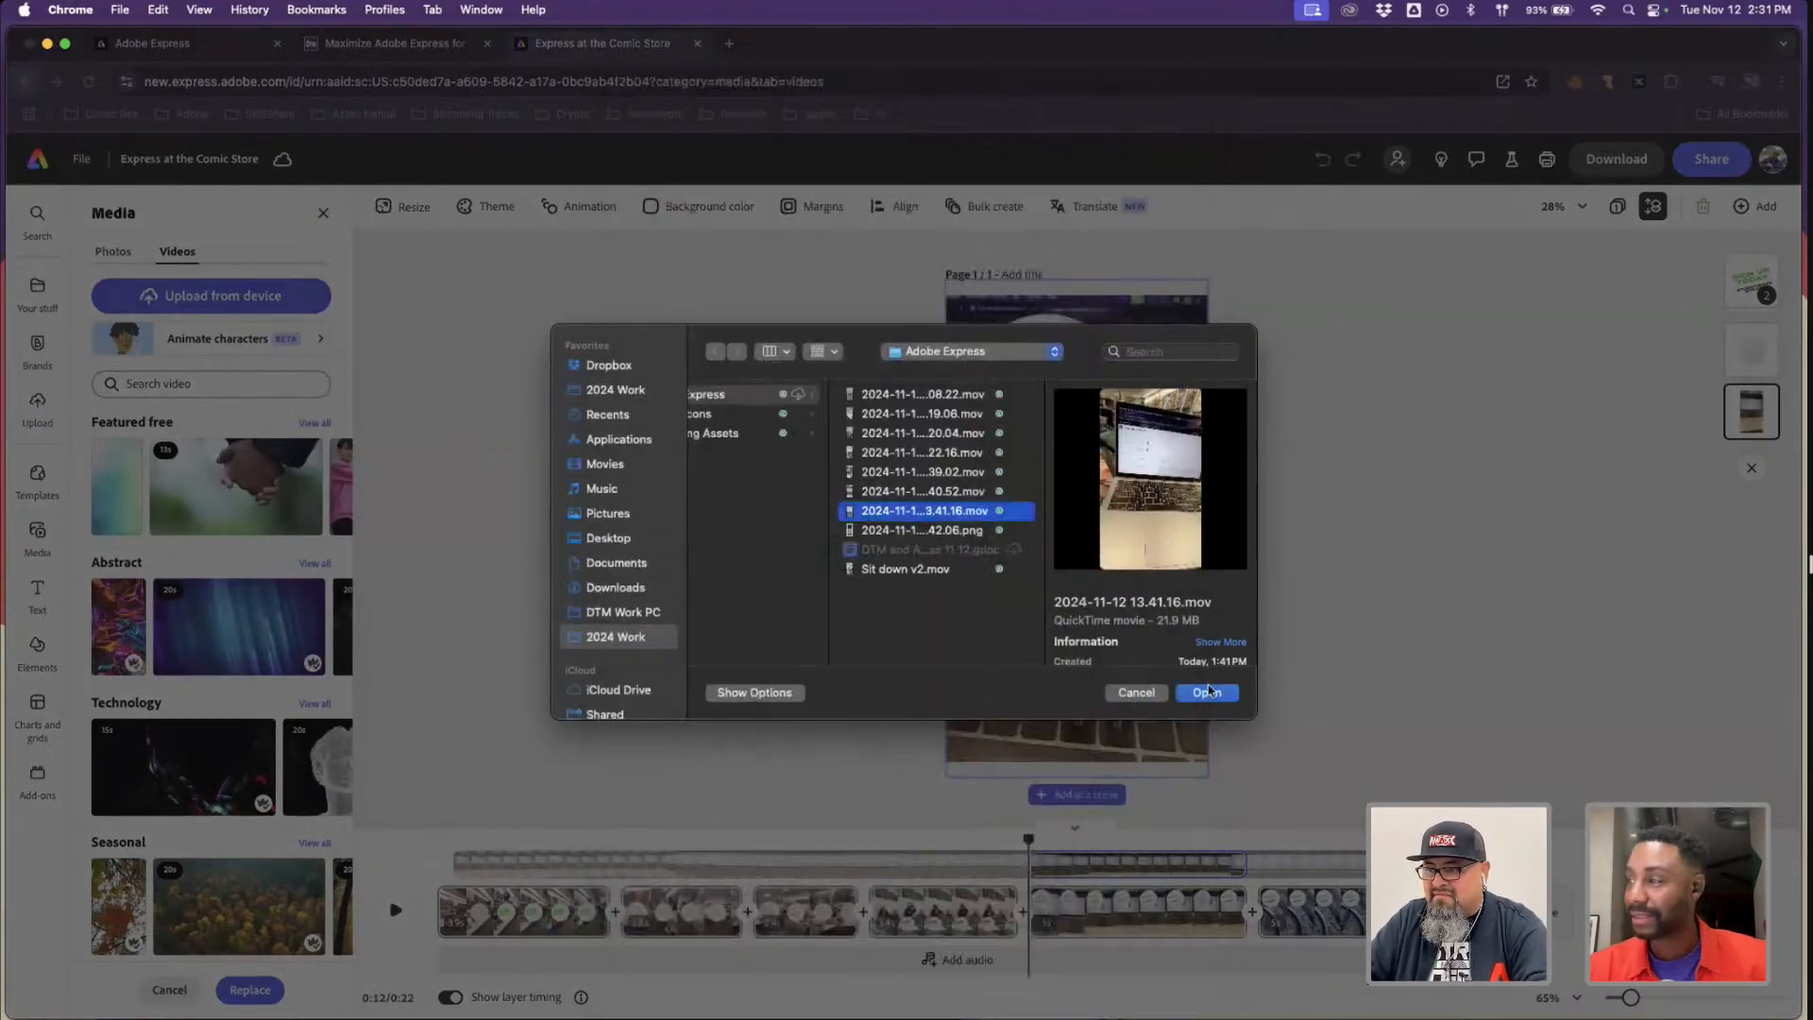
left_click(1207, 693)
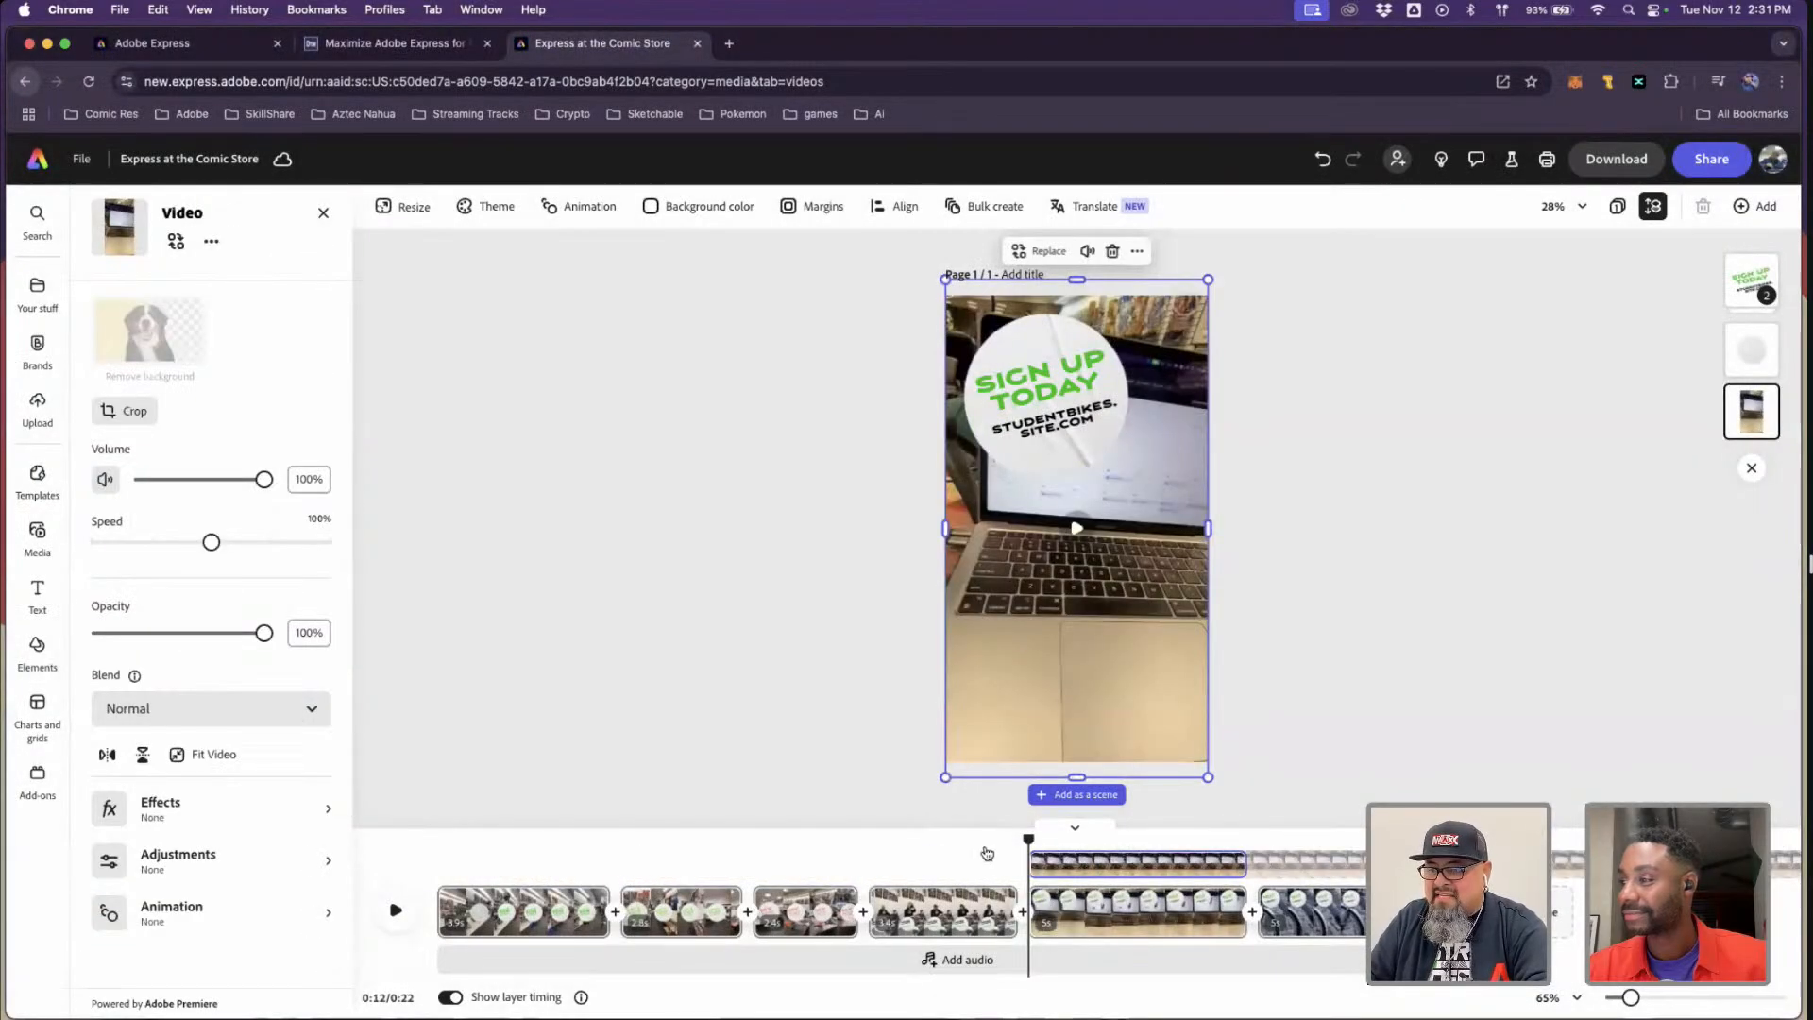
- Check the transition between the fourth and fifth scenes, and duplicate the fourth "adobe express" scene
left_click(908, 840)
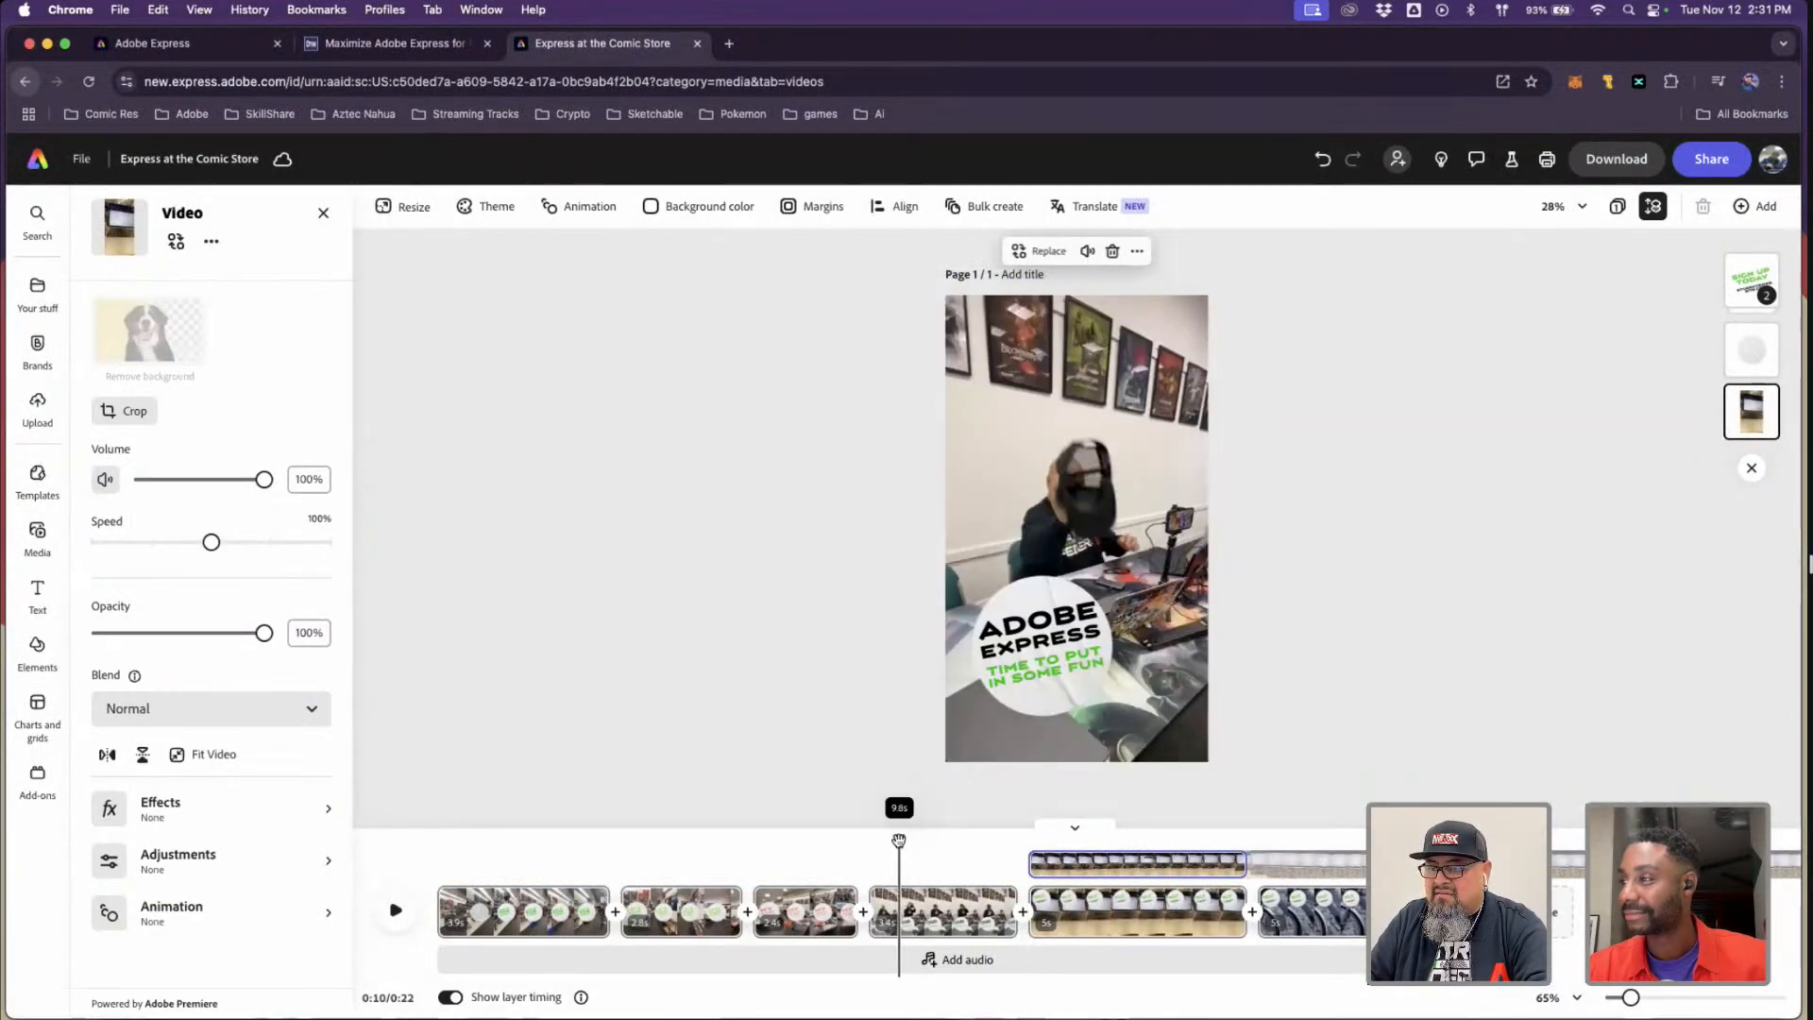
left_click_drag(938, 840, 1119, 840)
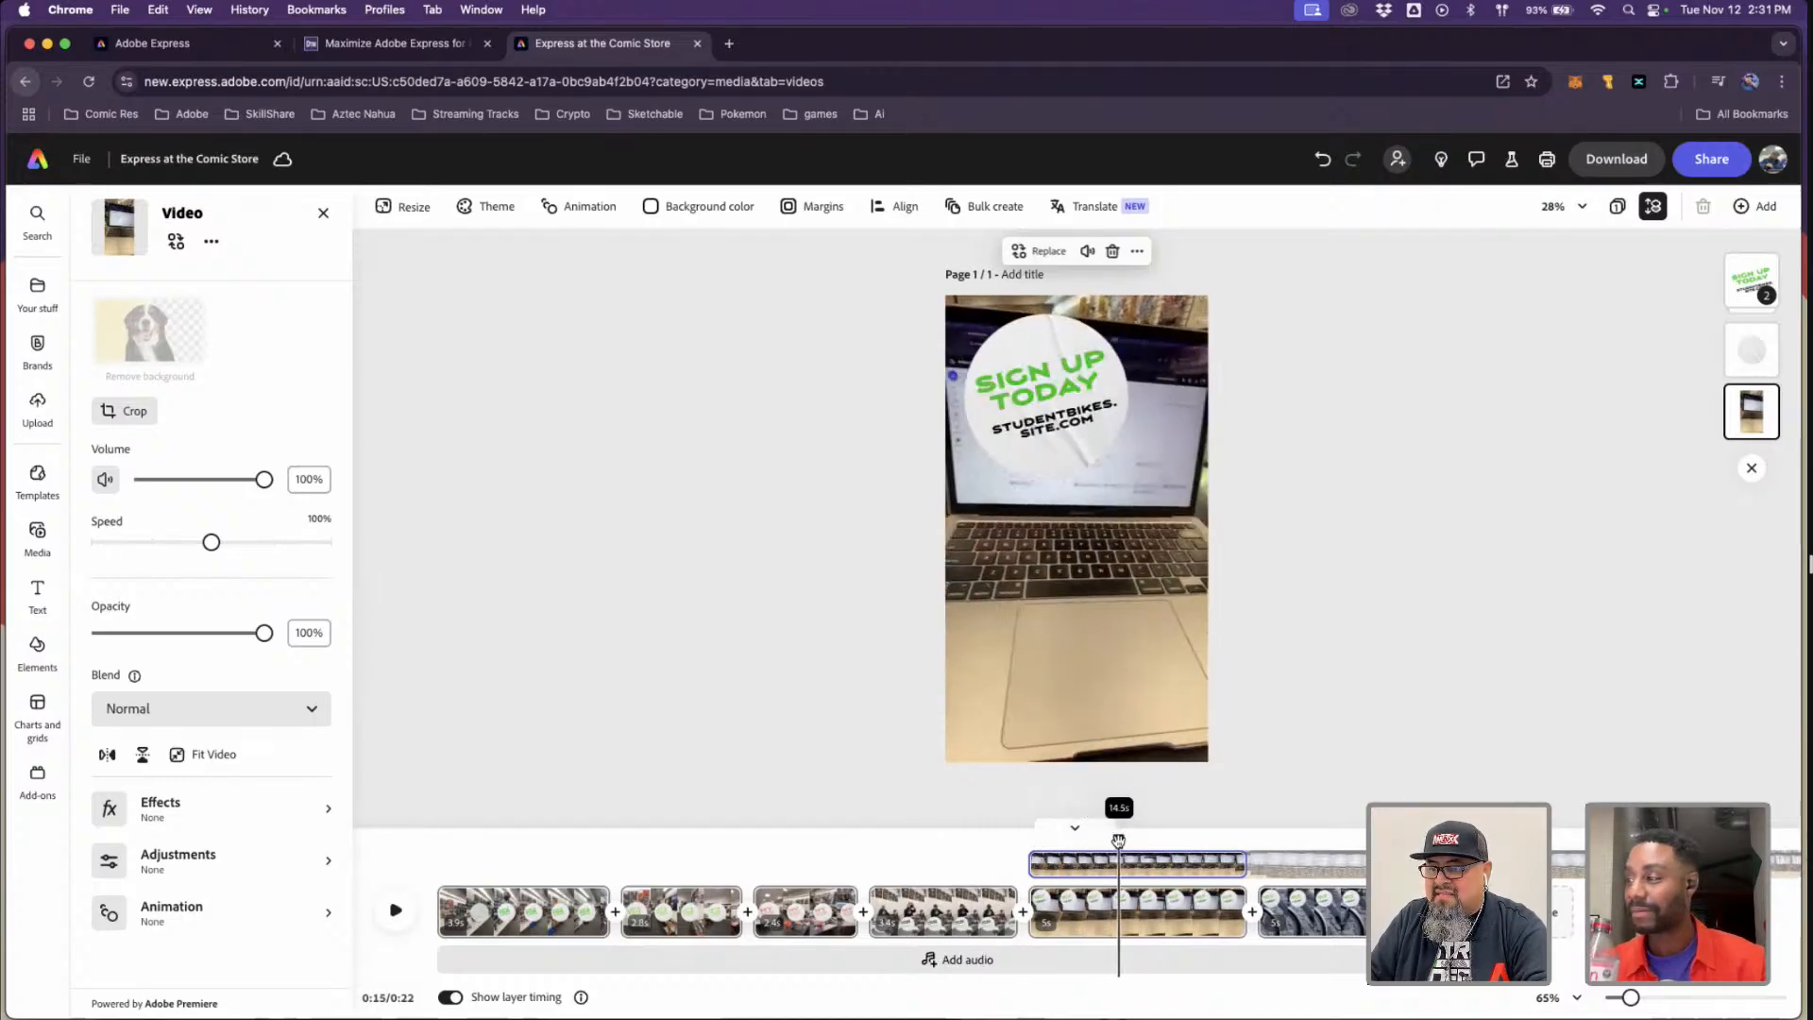
left_click(976, 845)
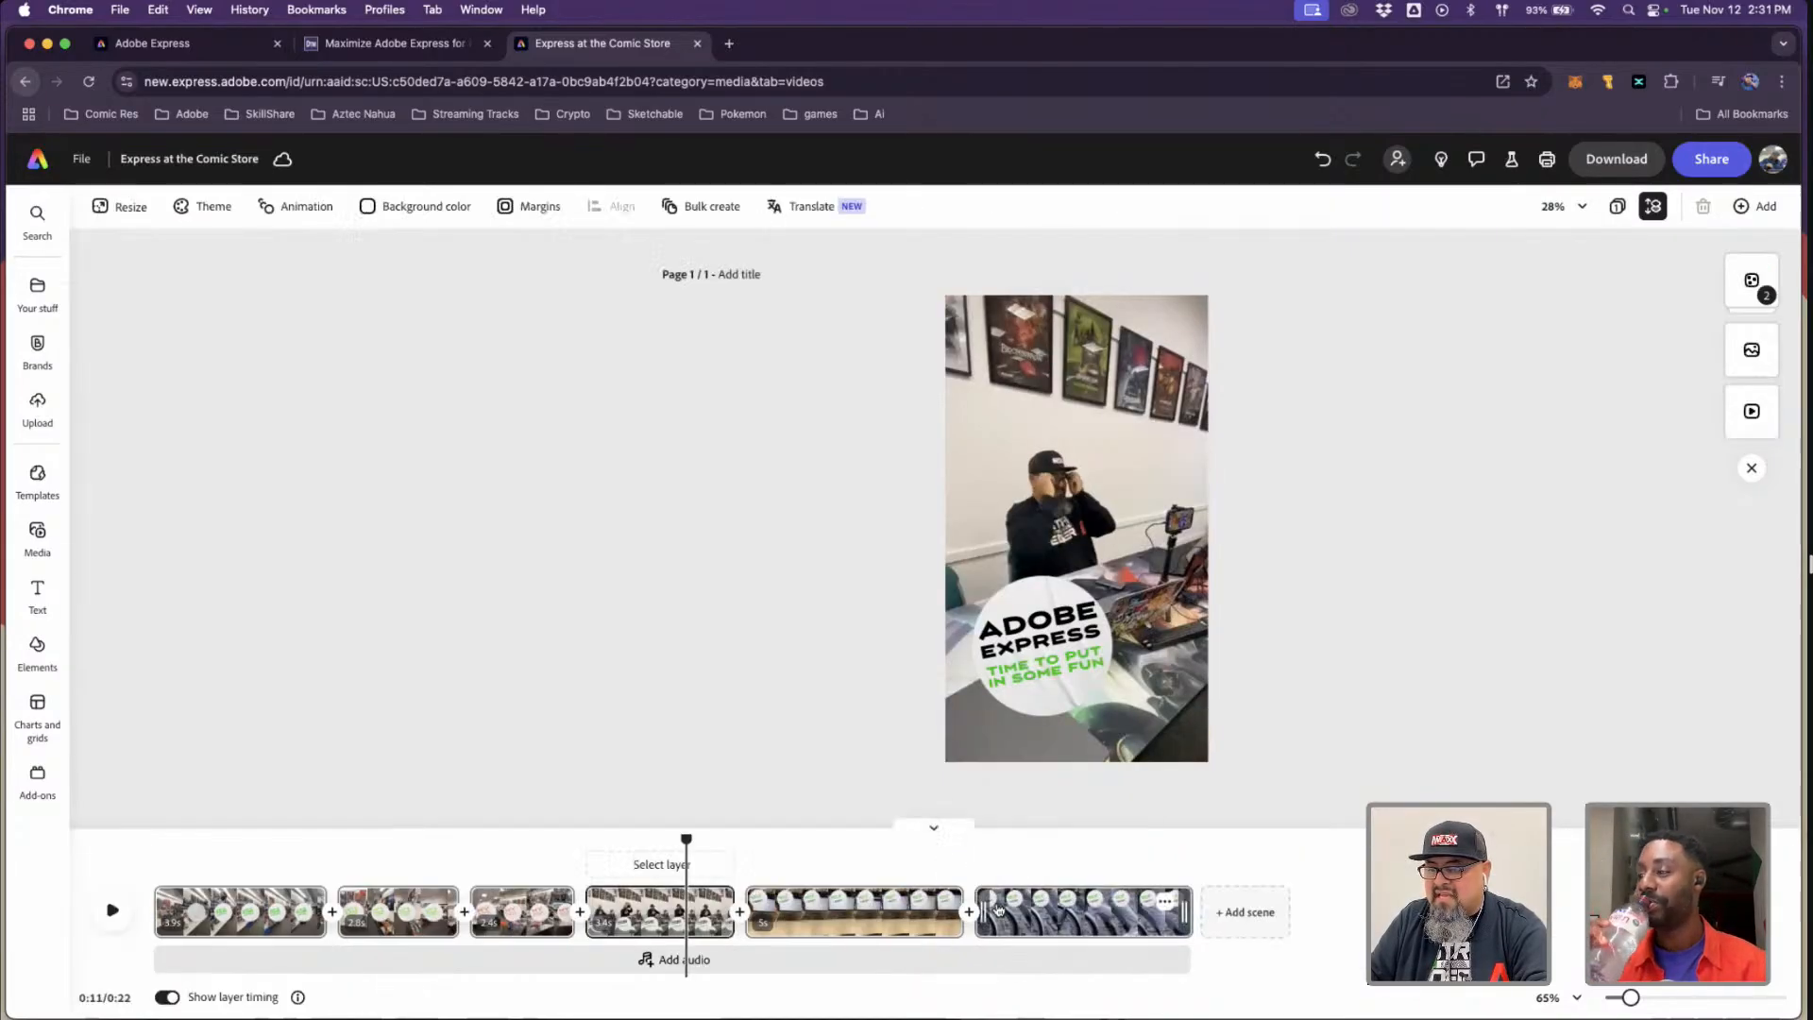
left_click(706, 902)
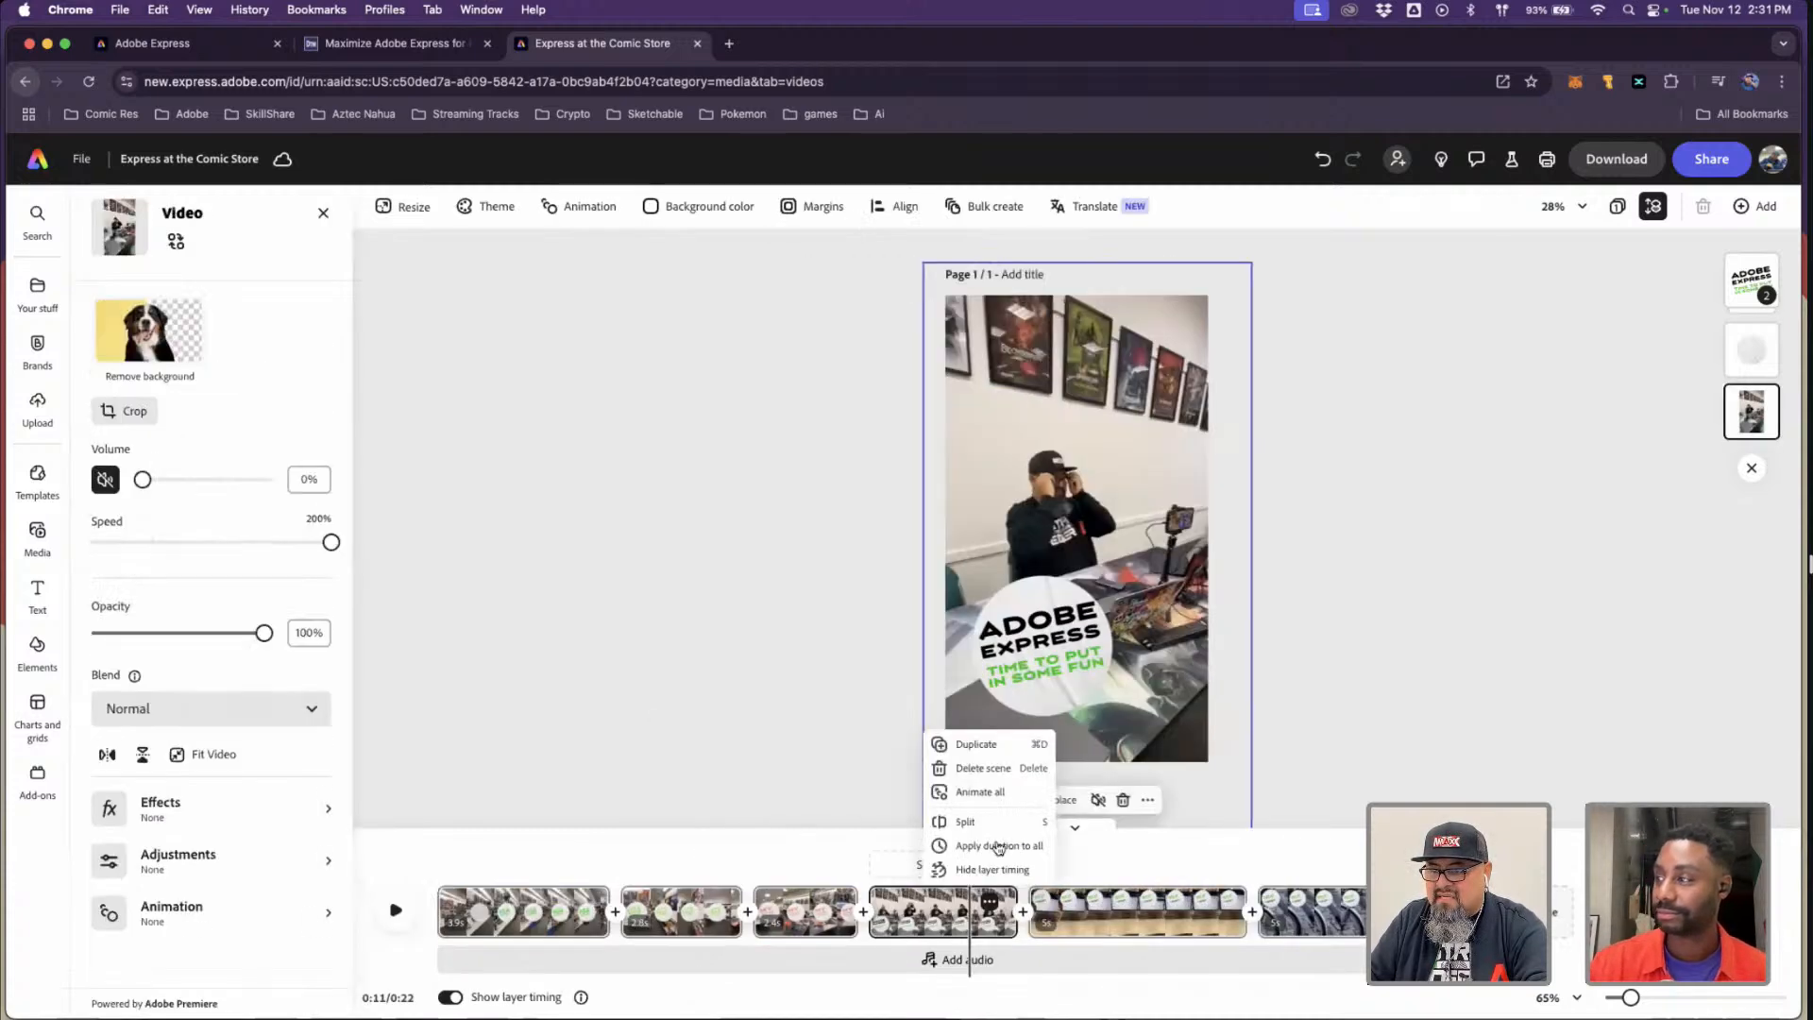
left_click(975, 745)
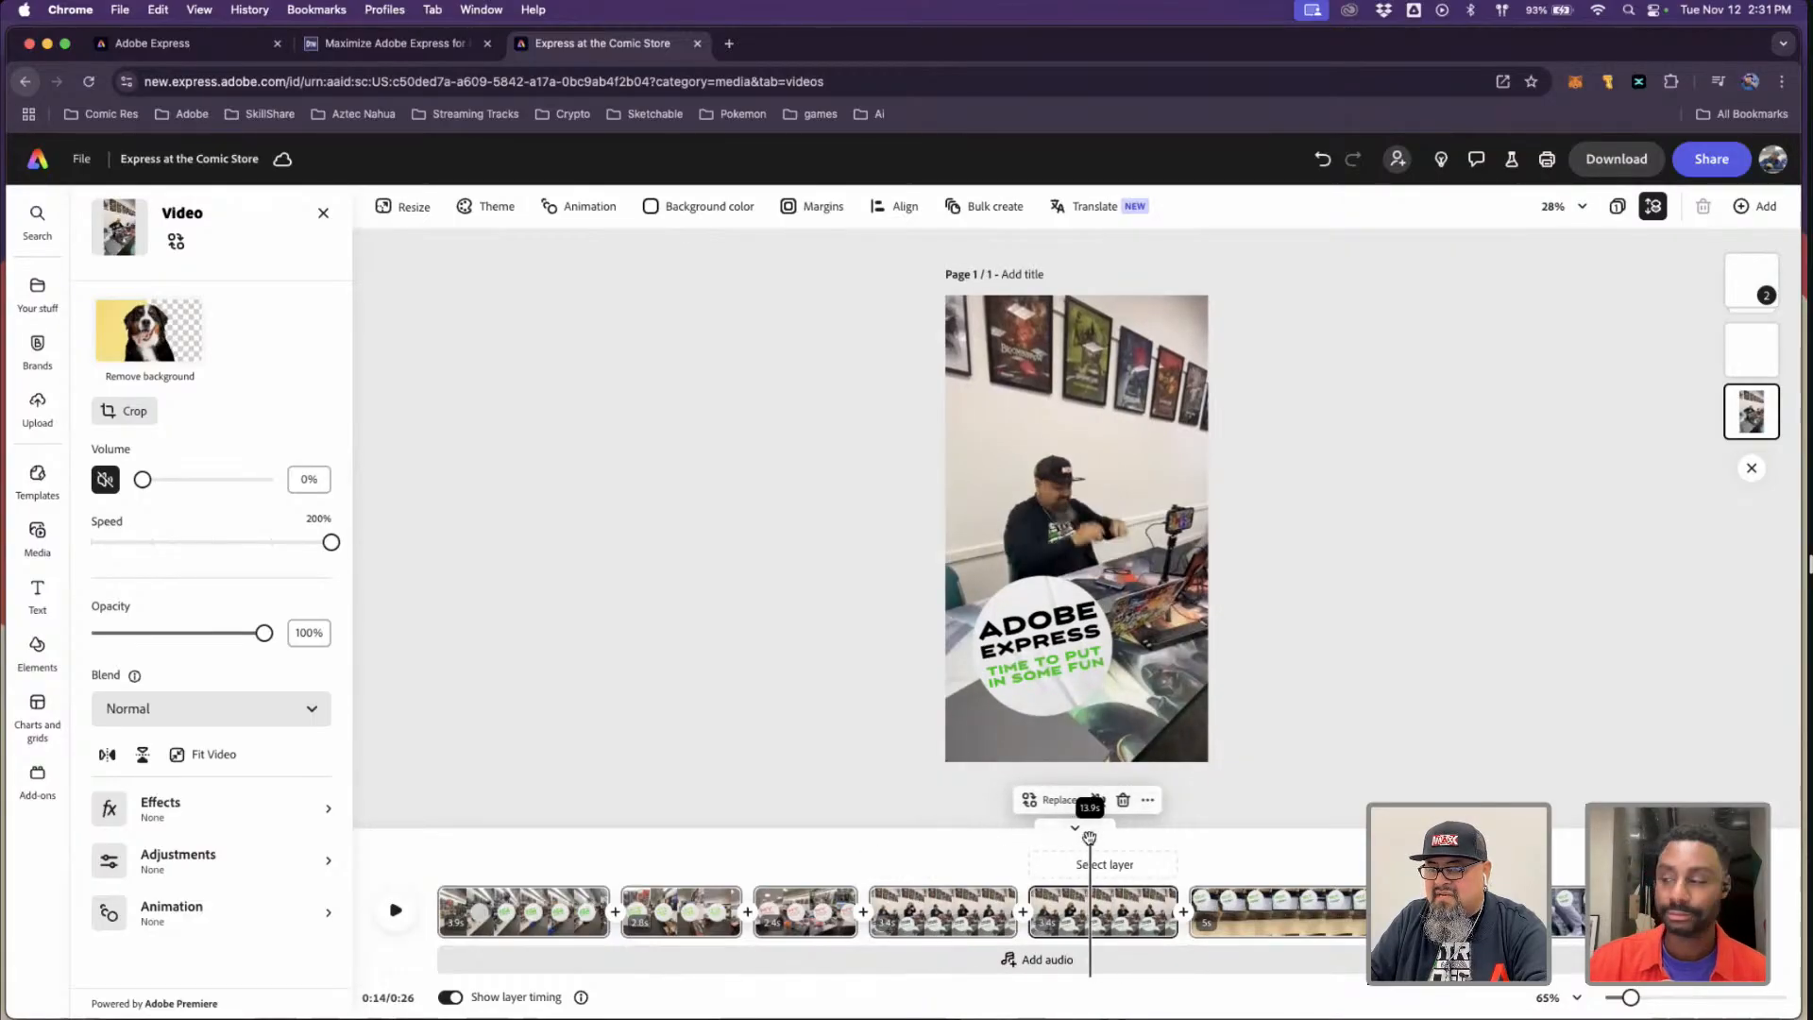
- Replace the fifth scene's video with the clip 2024-11-12 13.41.16.mov from the Adobe Express folder on the device
left_click(1118, 926)
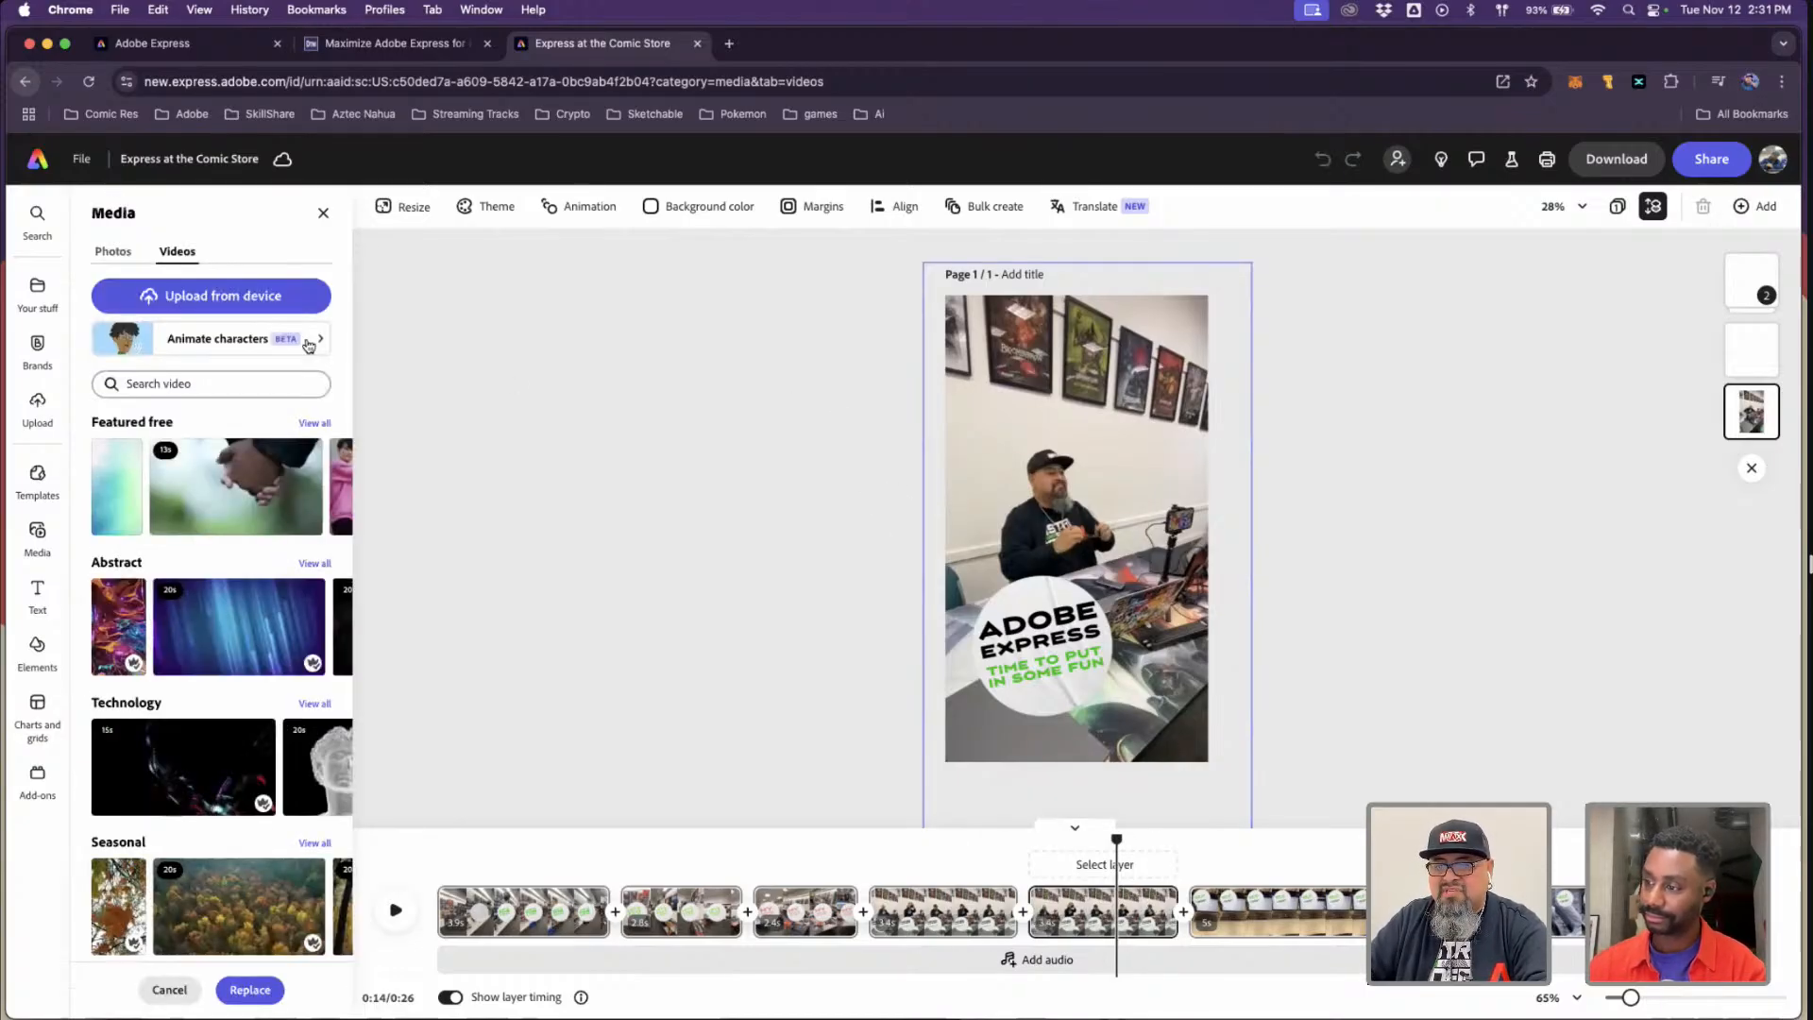
left_click(224, 307)
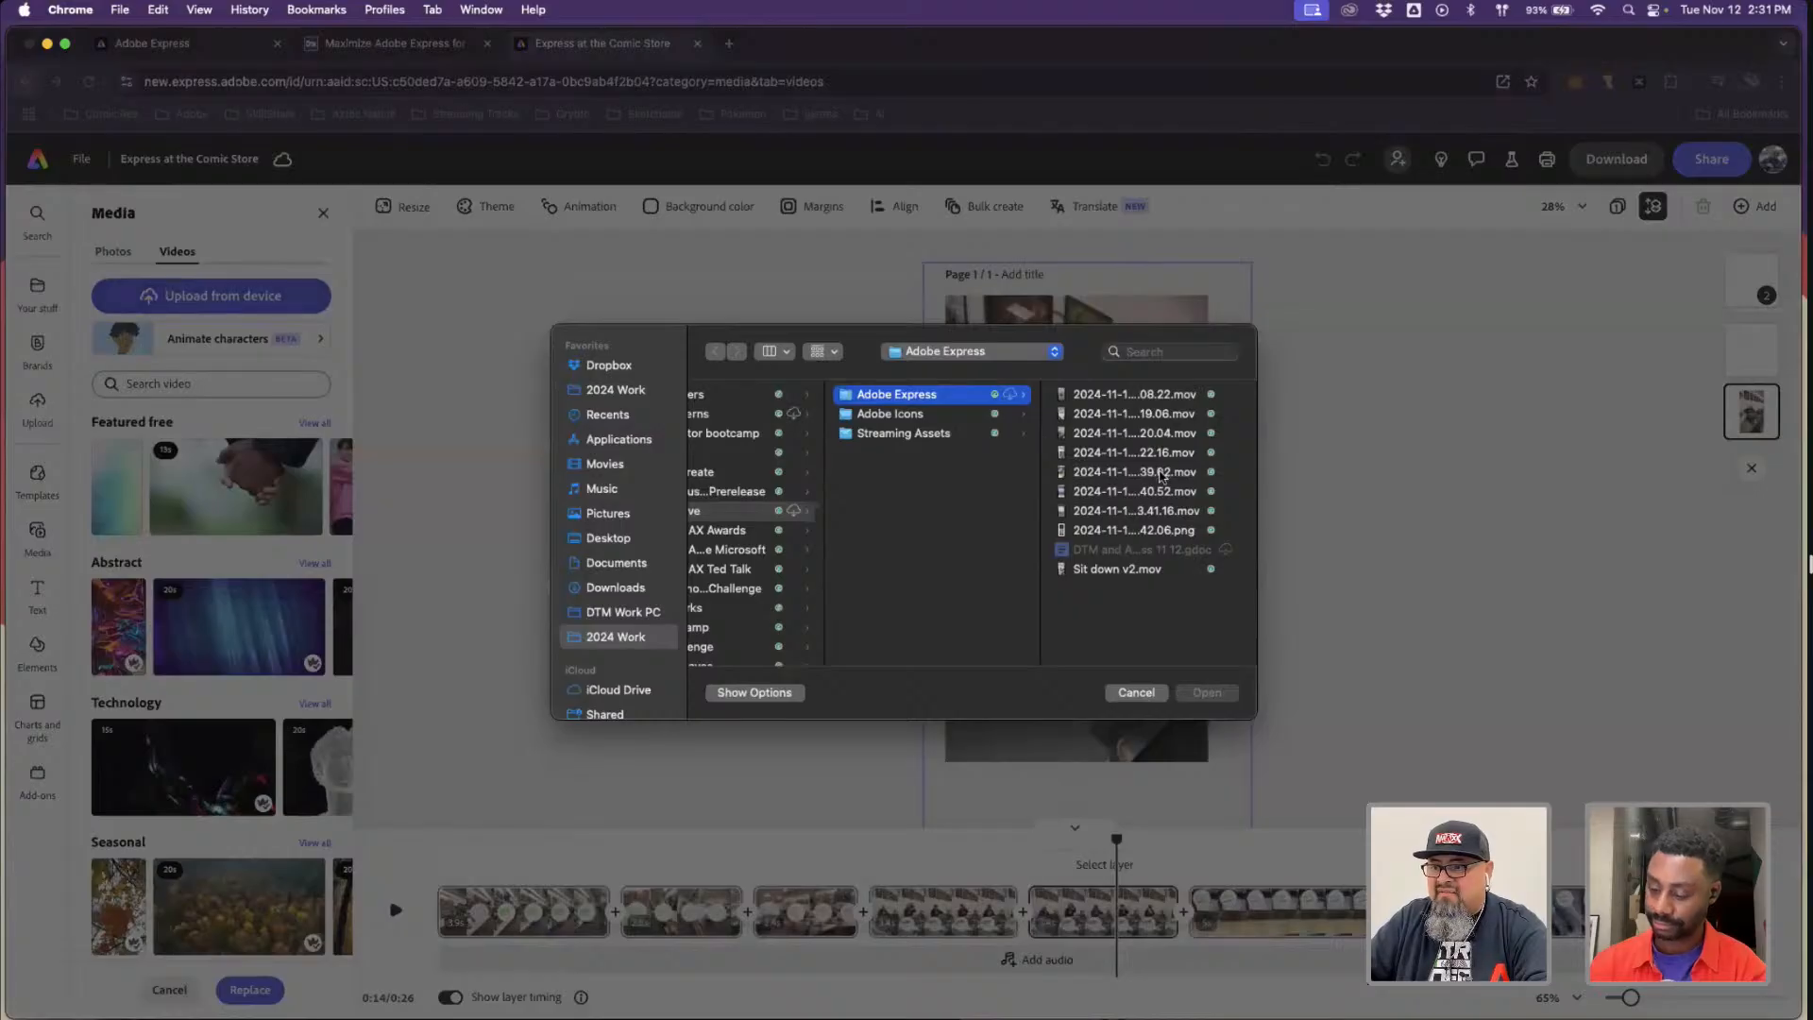
left_click(1160, 472)
key("Down")
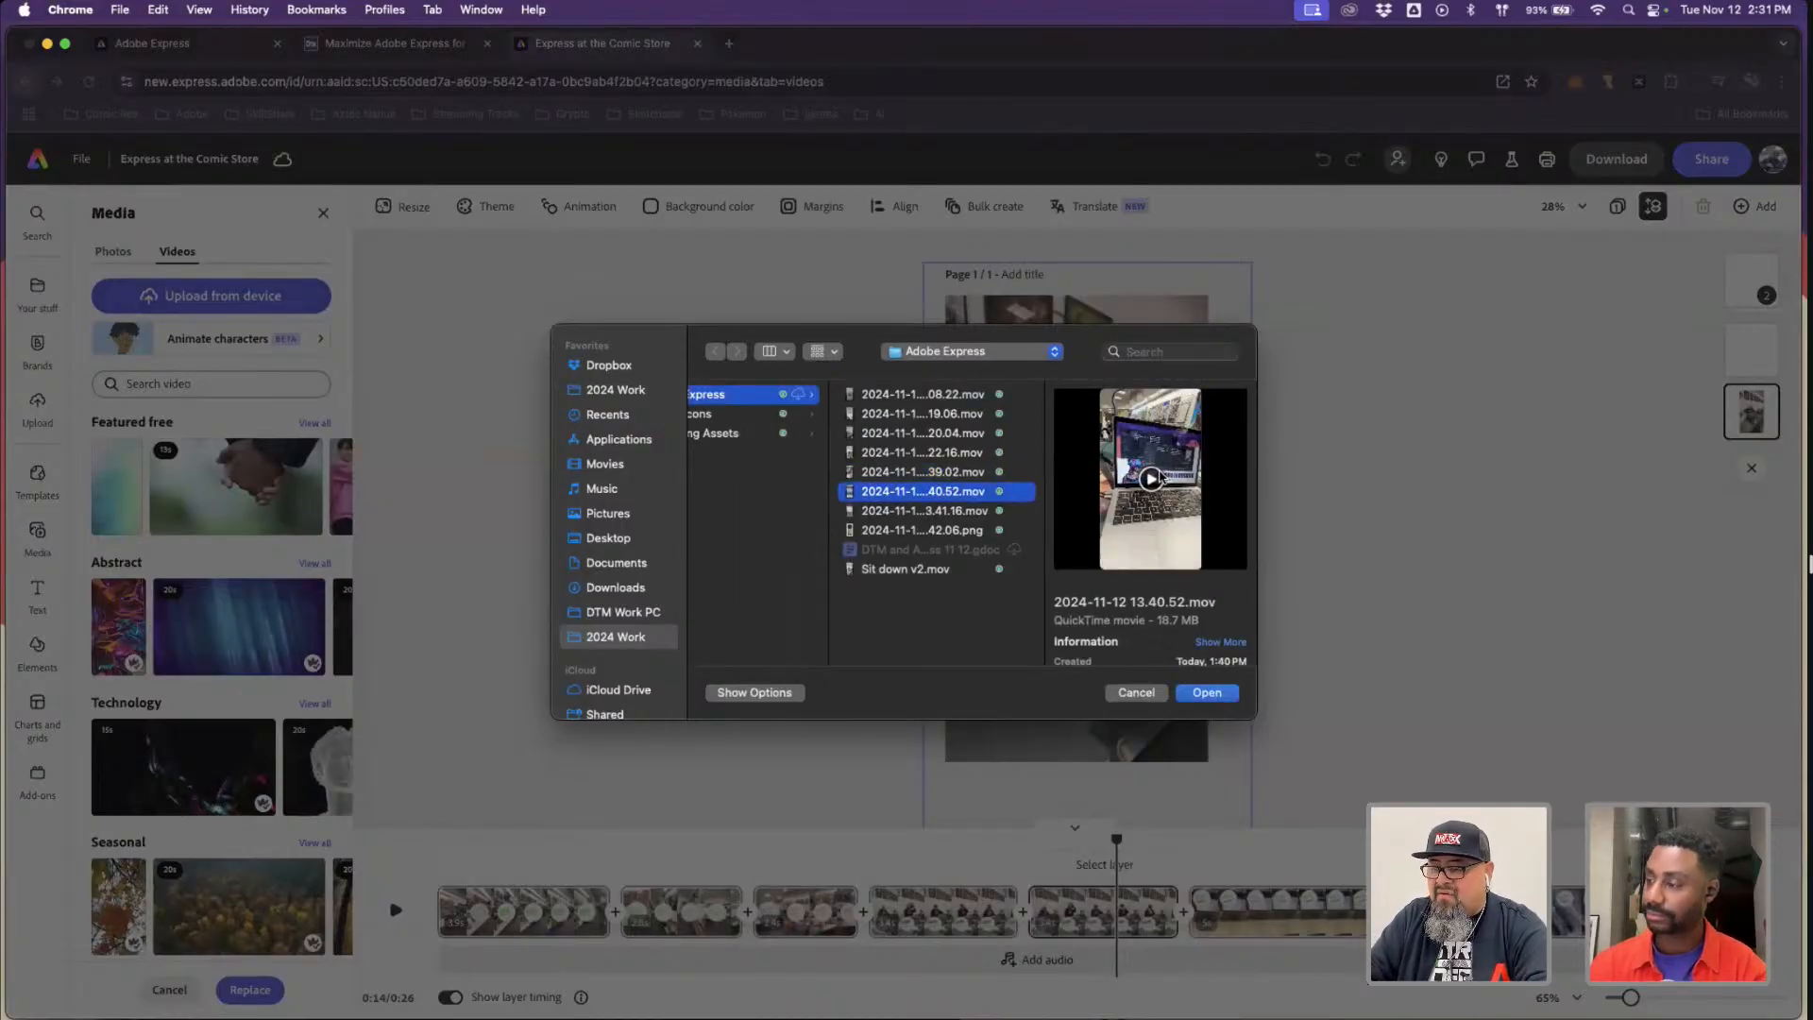
key("Down")
key("space")
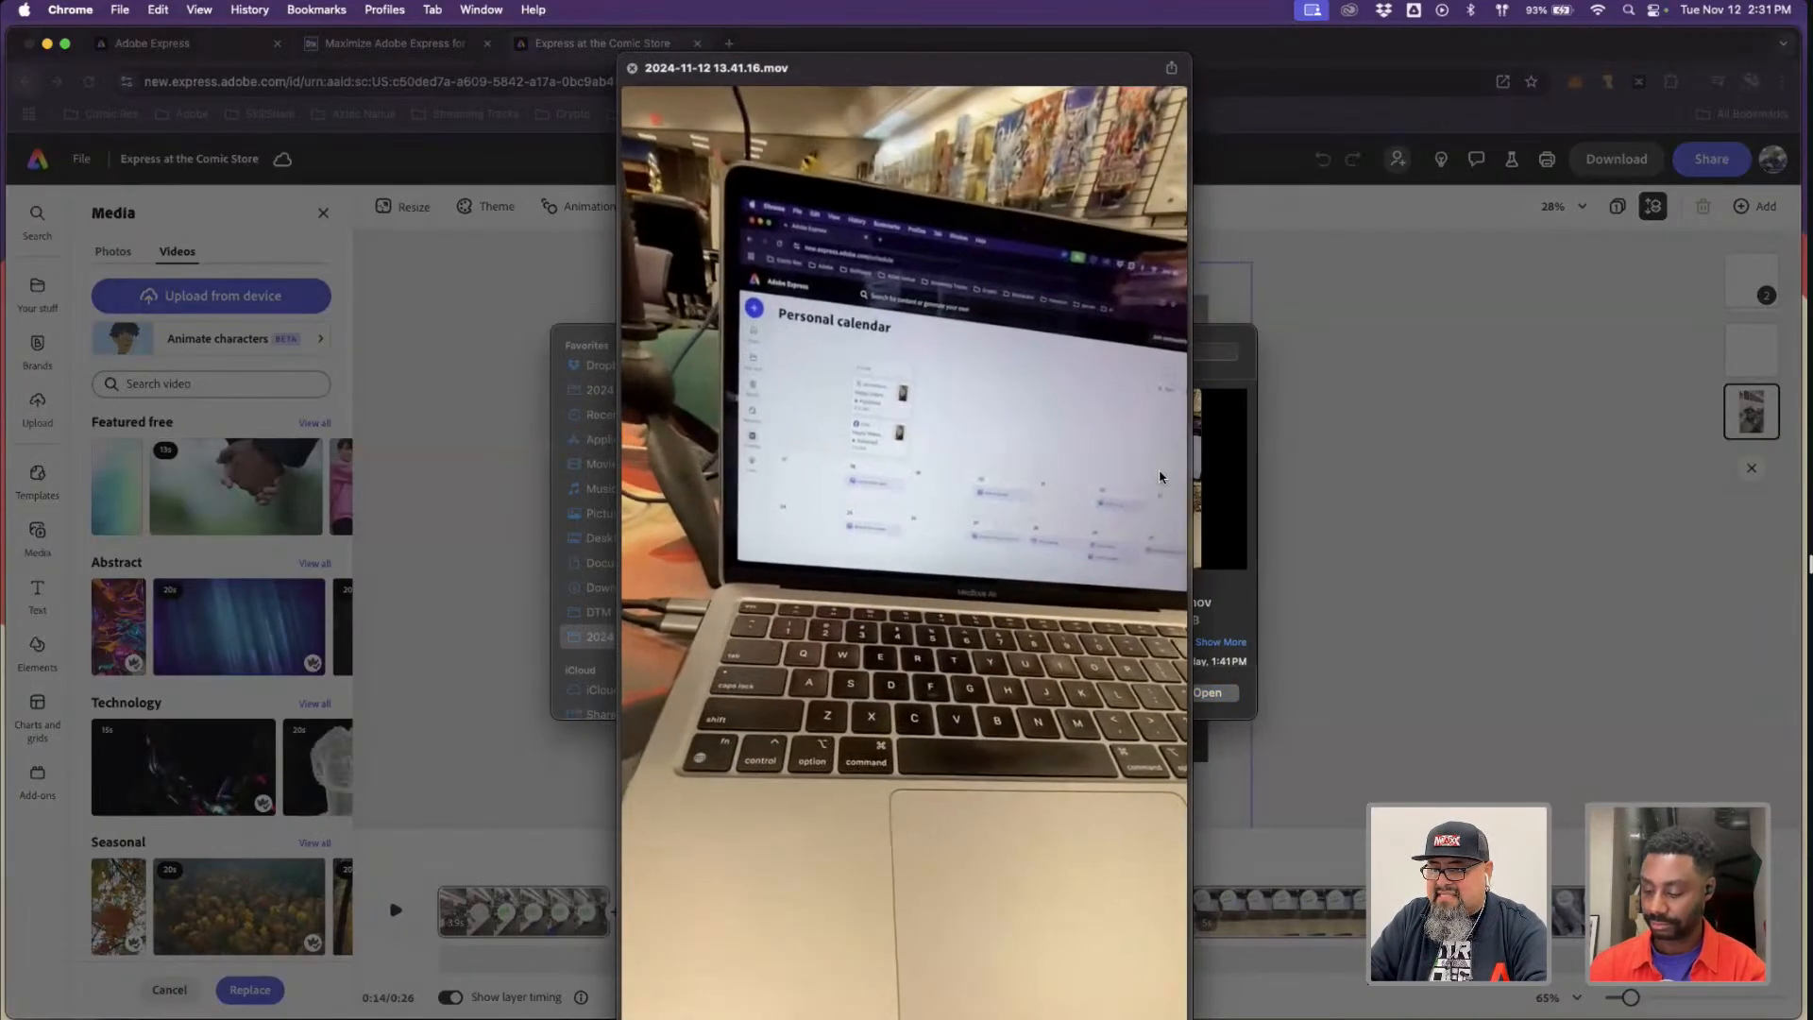
key("space")
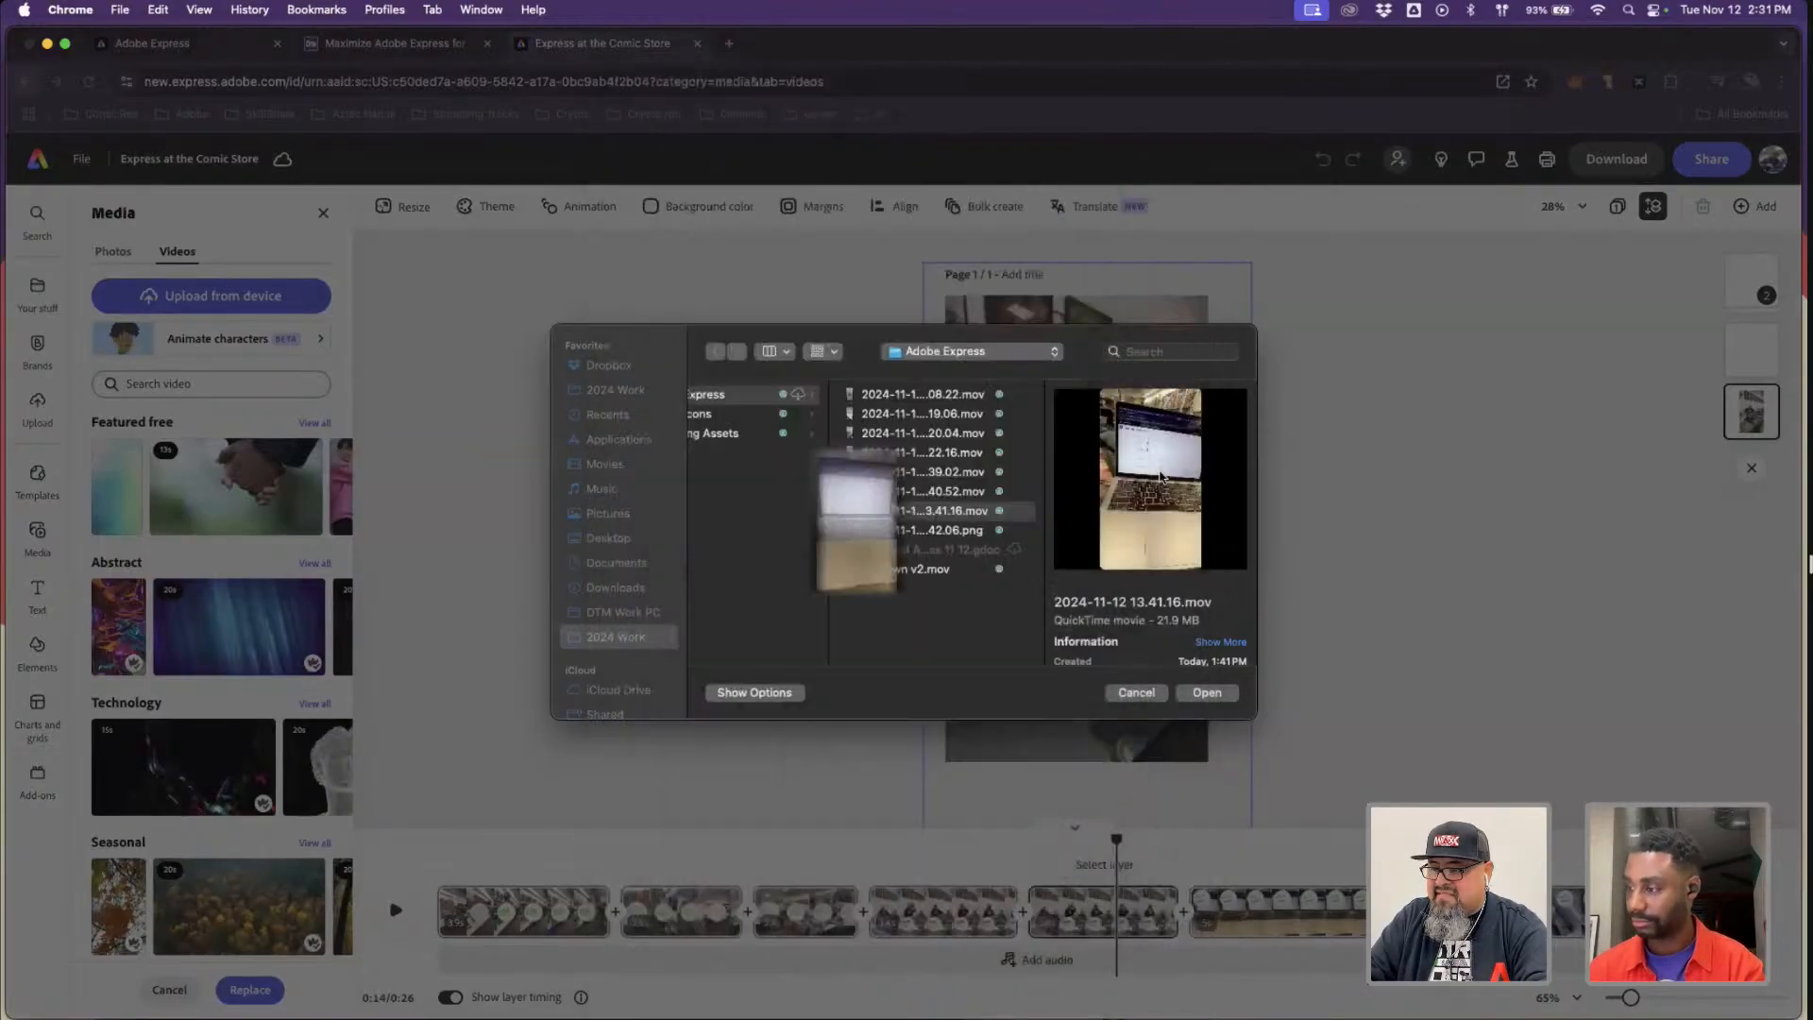
key("Return")
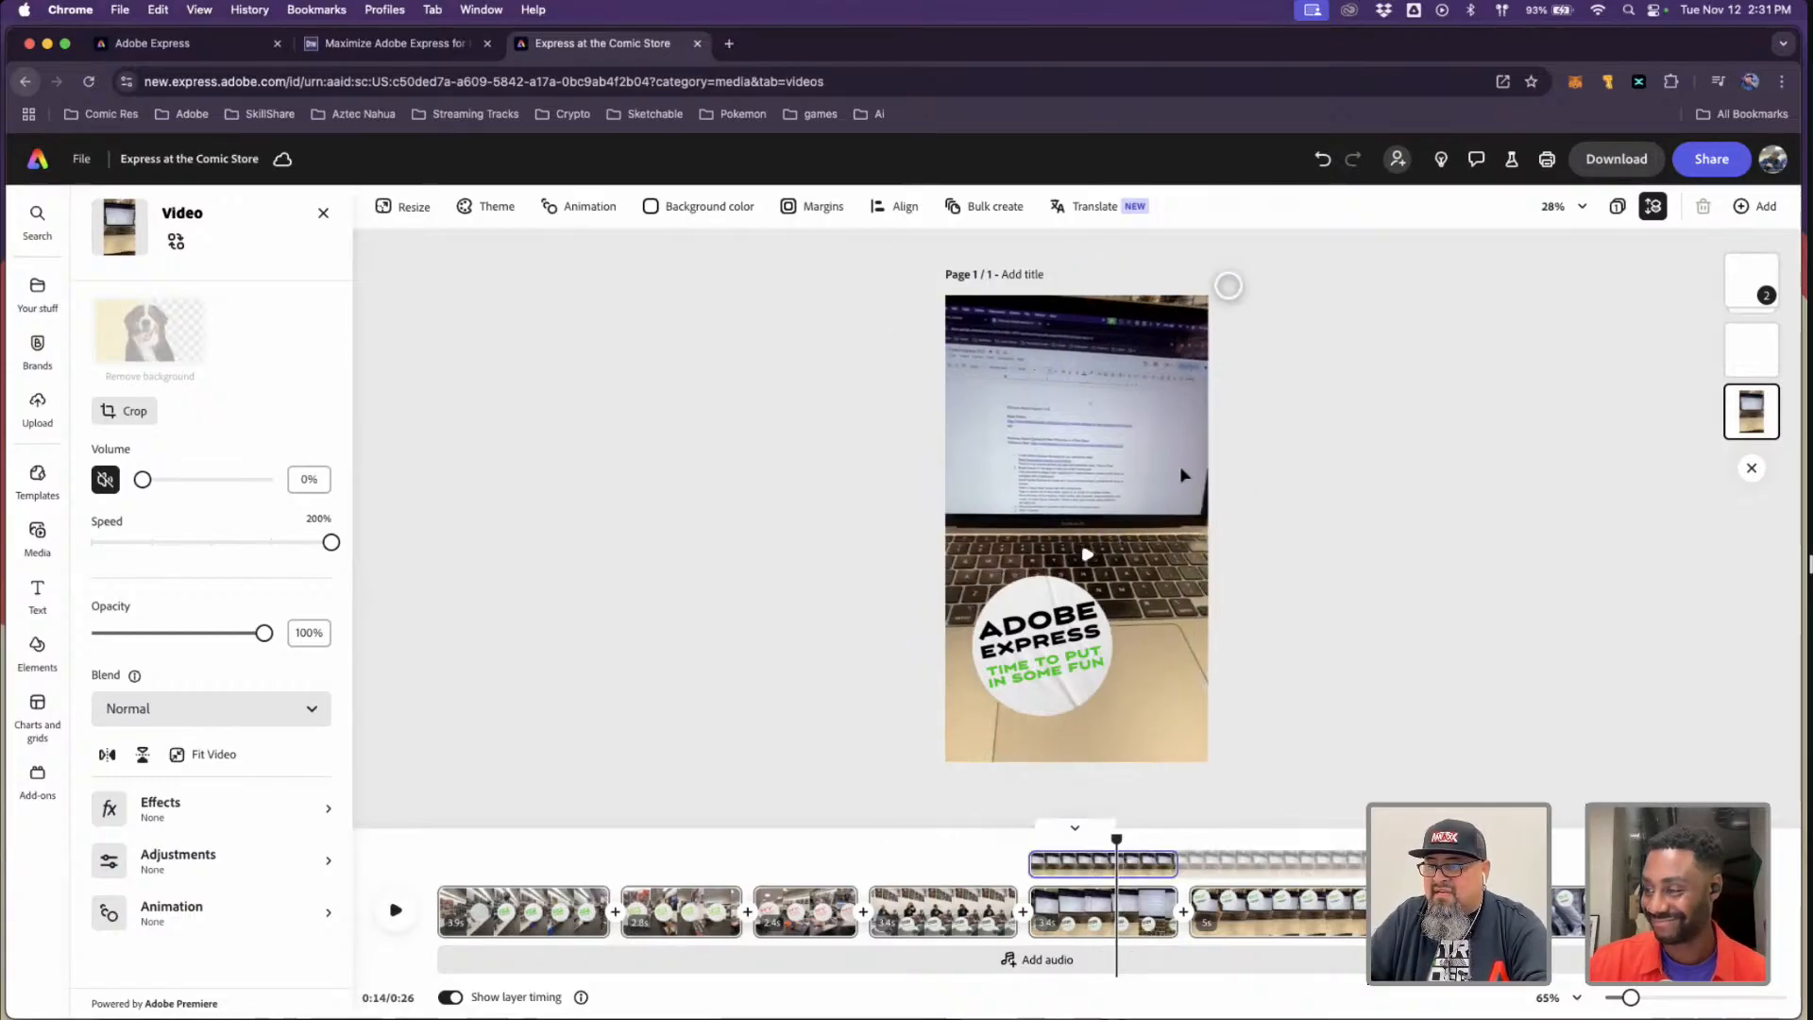
- Scale down the laptop video in the fifth scene and move it so it fills the frame and aligns with the page's right edge
left_click(948, 342)
left_click_drag(905, 253, 983, 340)
mouse_move(1076, 397)
left_mouse_down()
mouse_move(1101, 408)
mouse_move(1101, 393)
left_mouse_up()
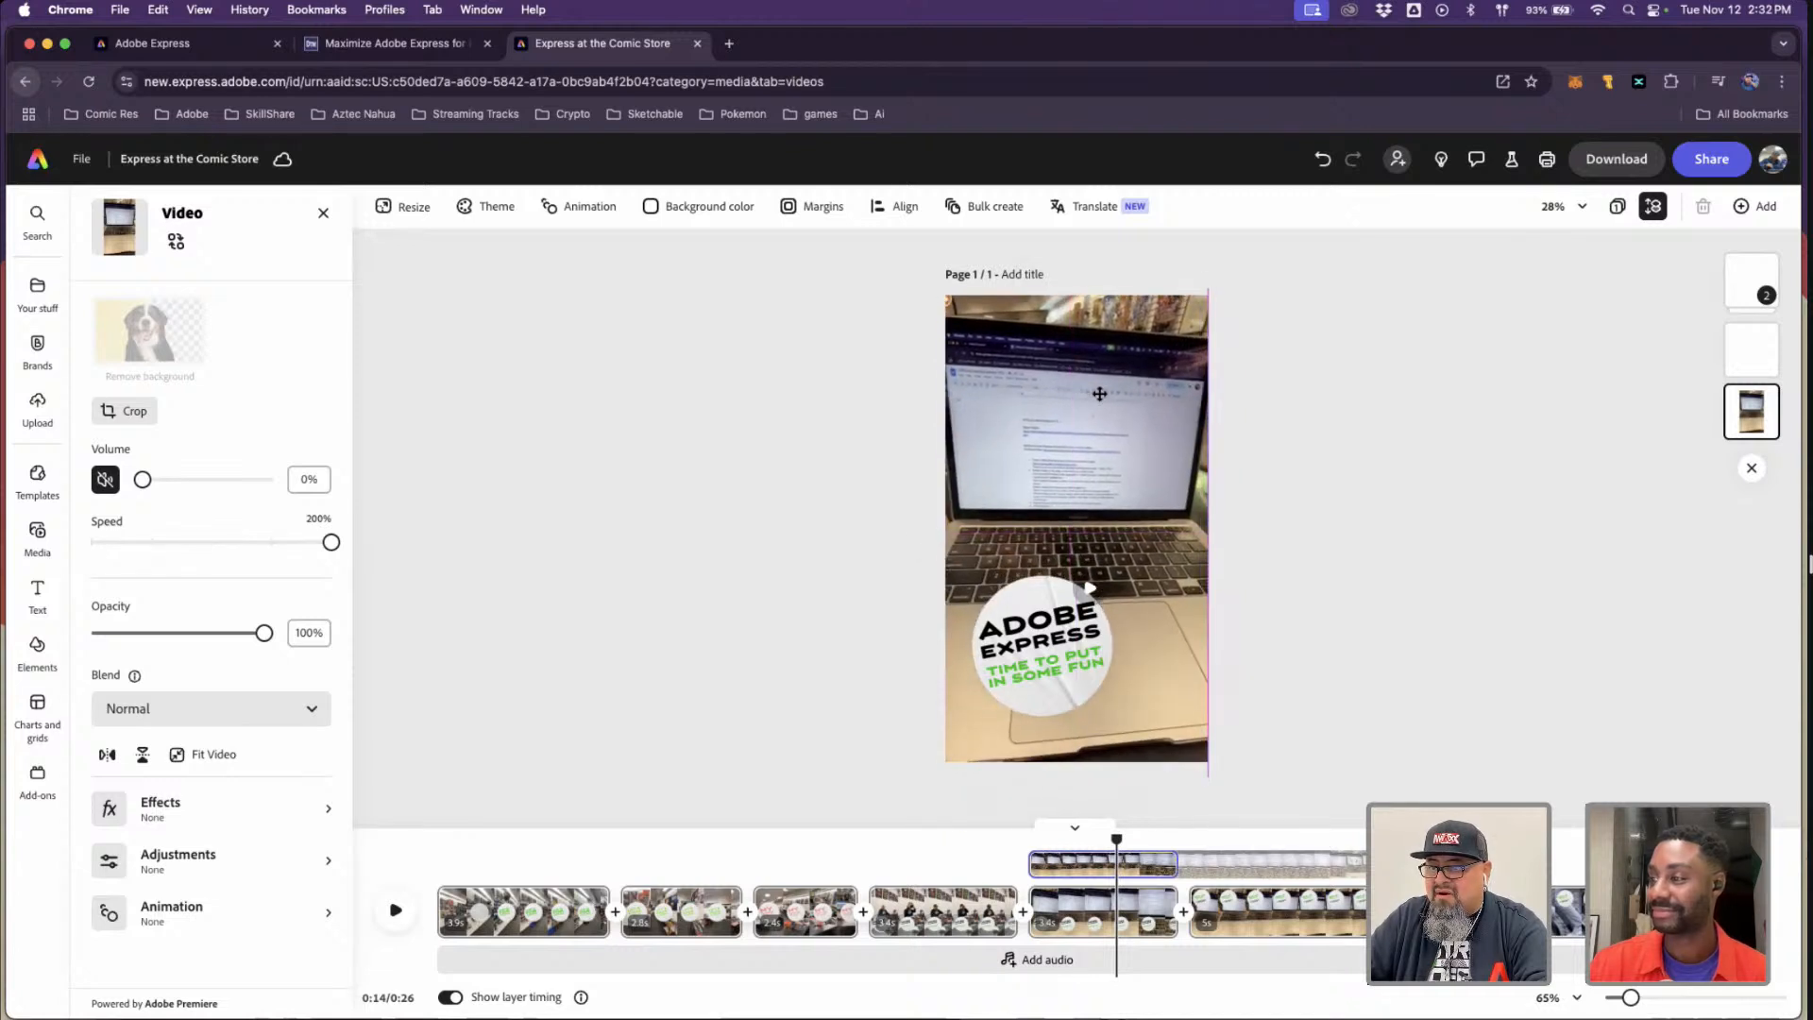
left_click(1417, 510)
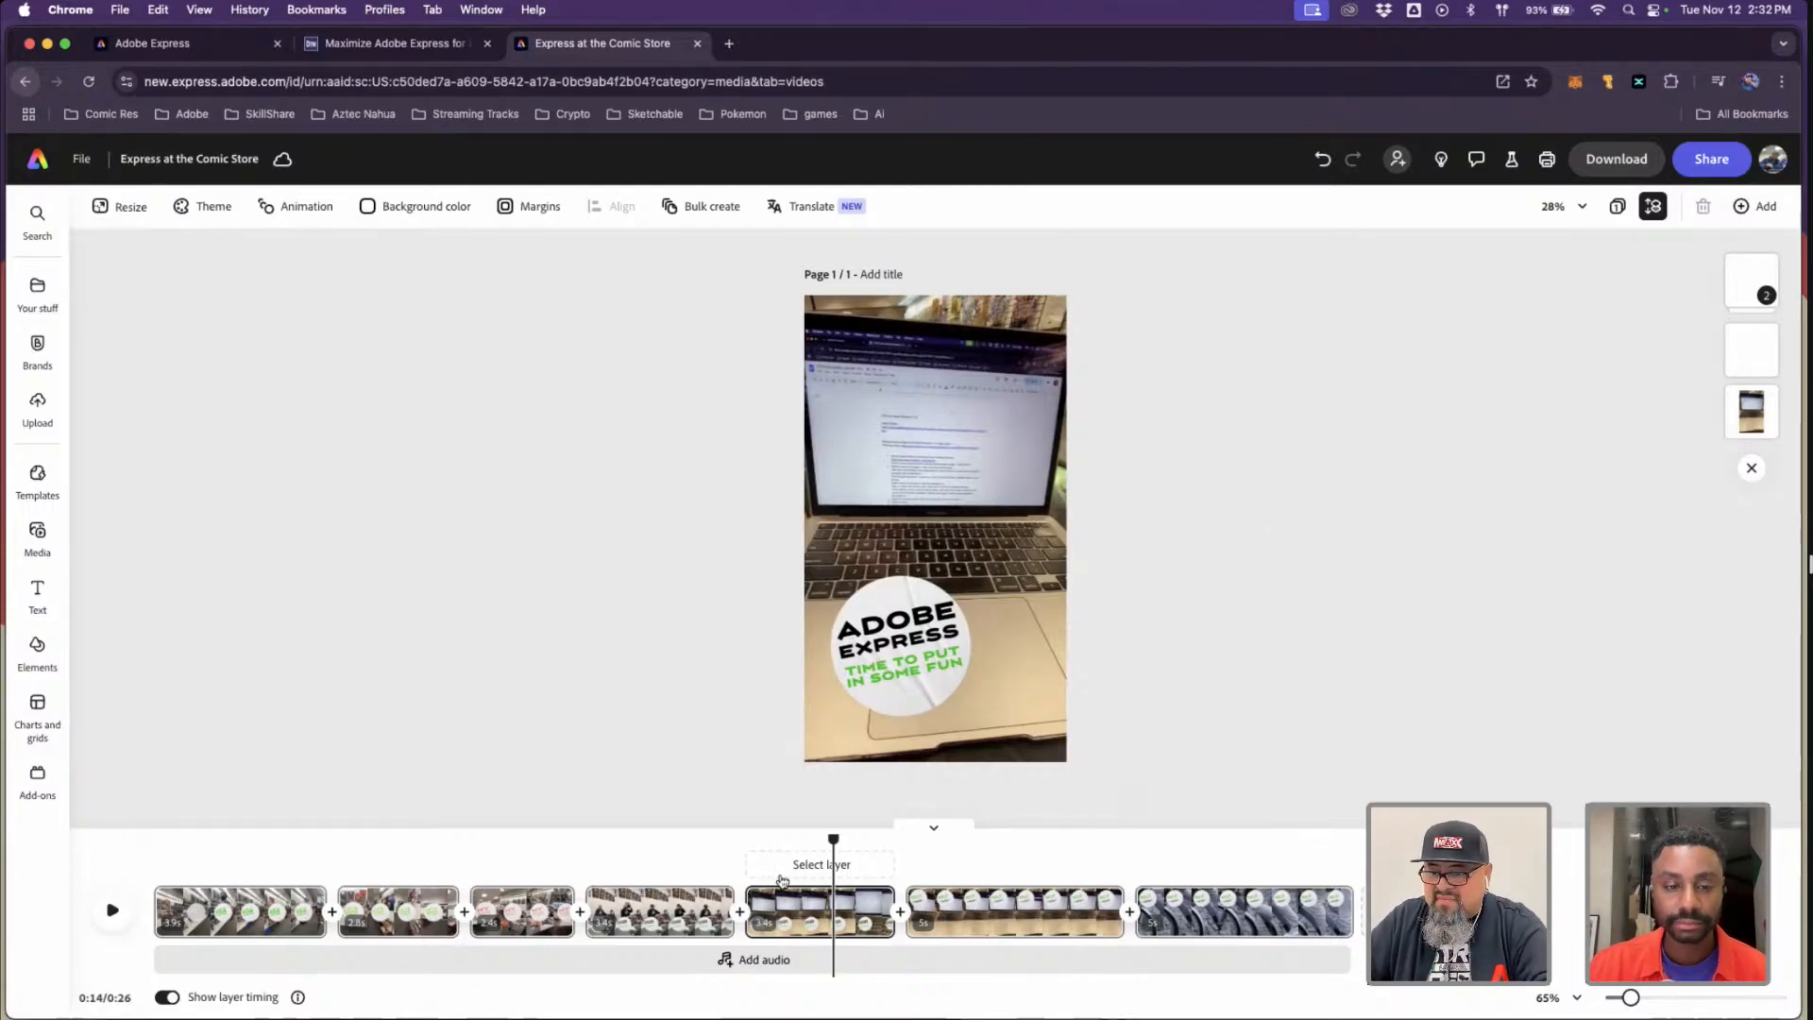
- Try to shift which portion of the laptop footage plays in the fifth scene
left_click(804, 912)
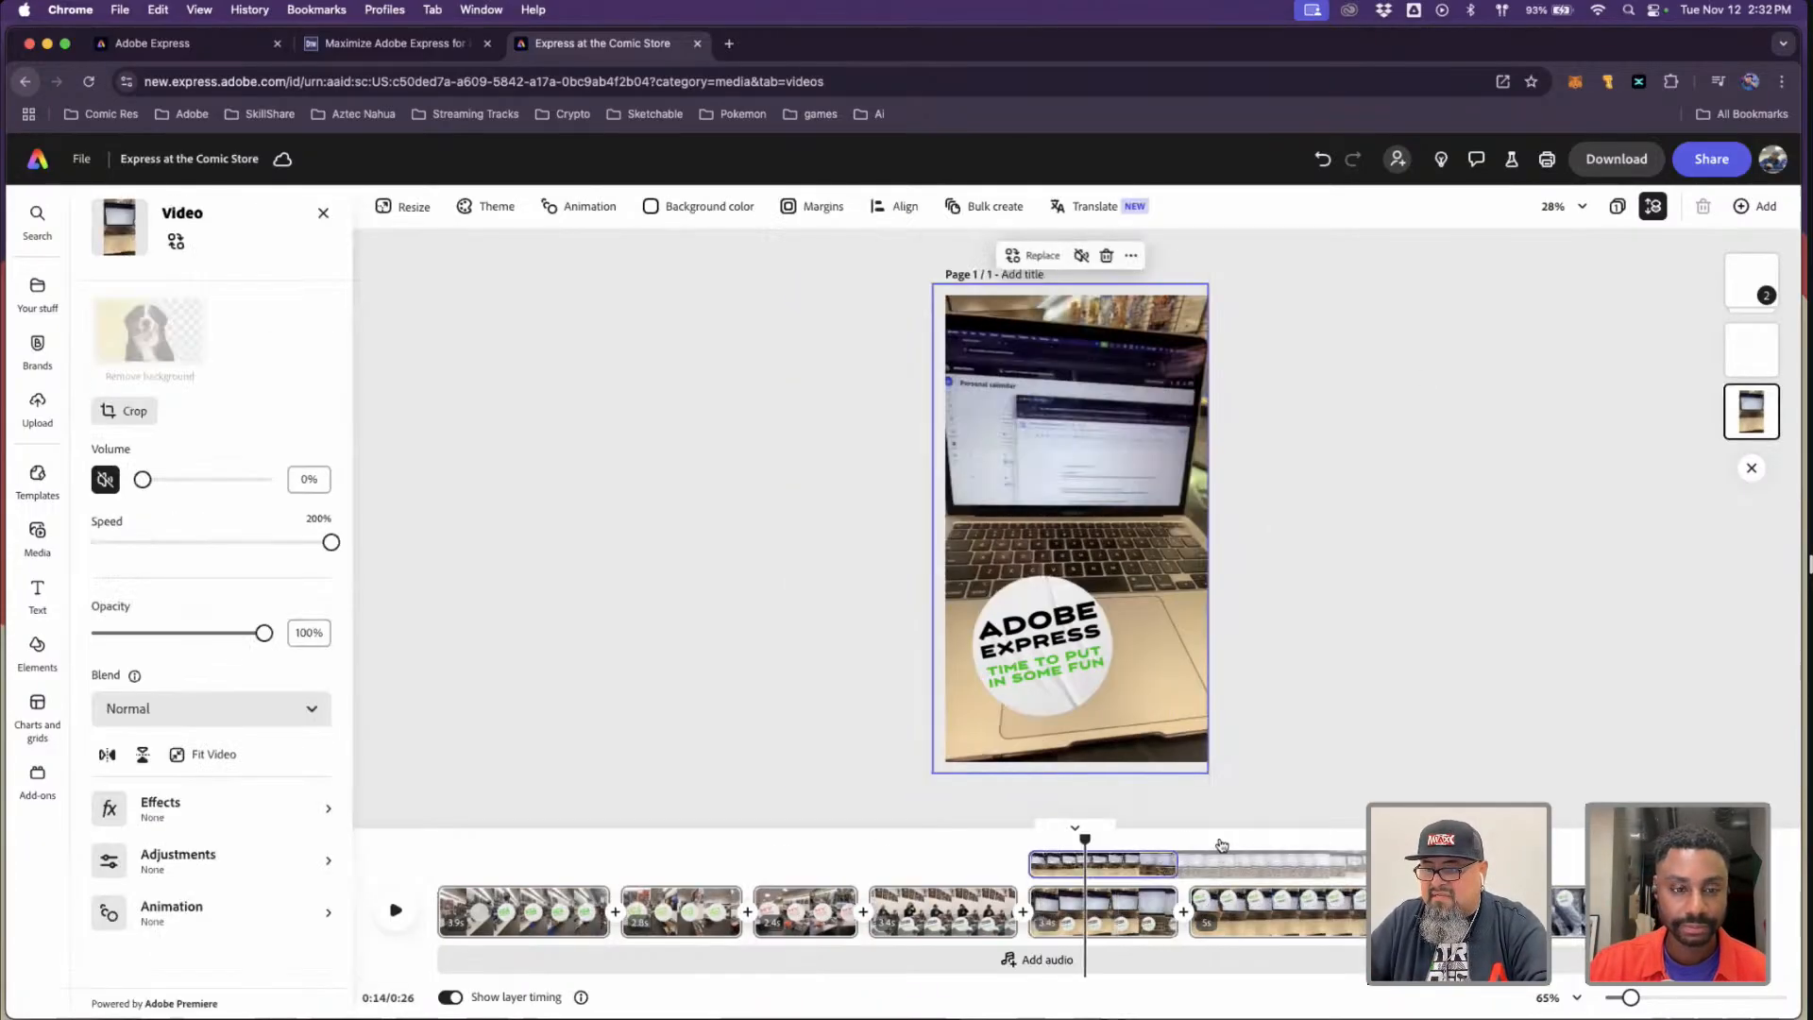
left_click_drag(1325, 862, 1398, 874)
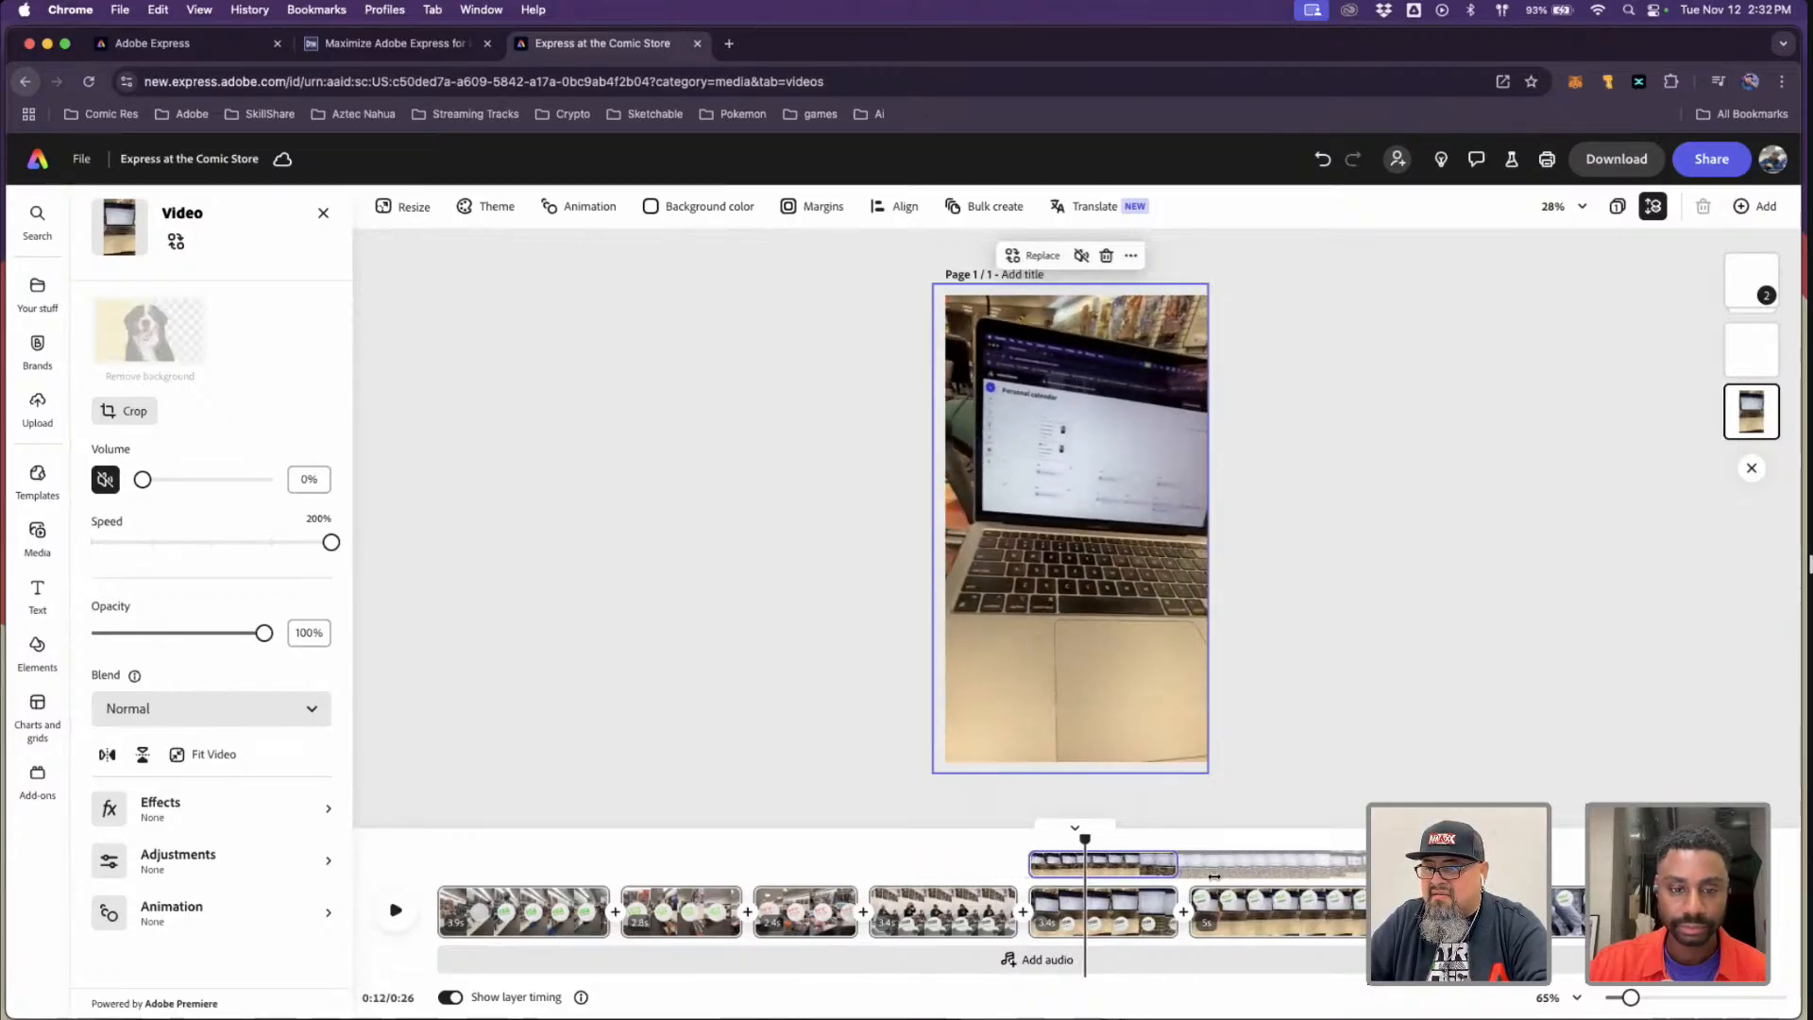
left_click_drag(1214, 877, 1358, 884)
left_click(1053, 836)
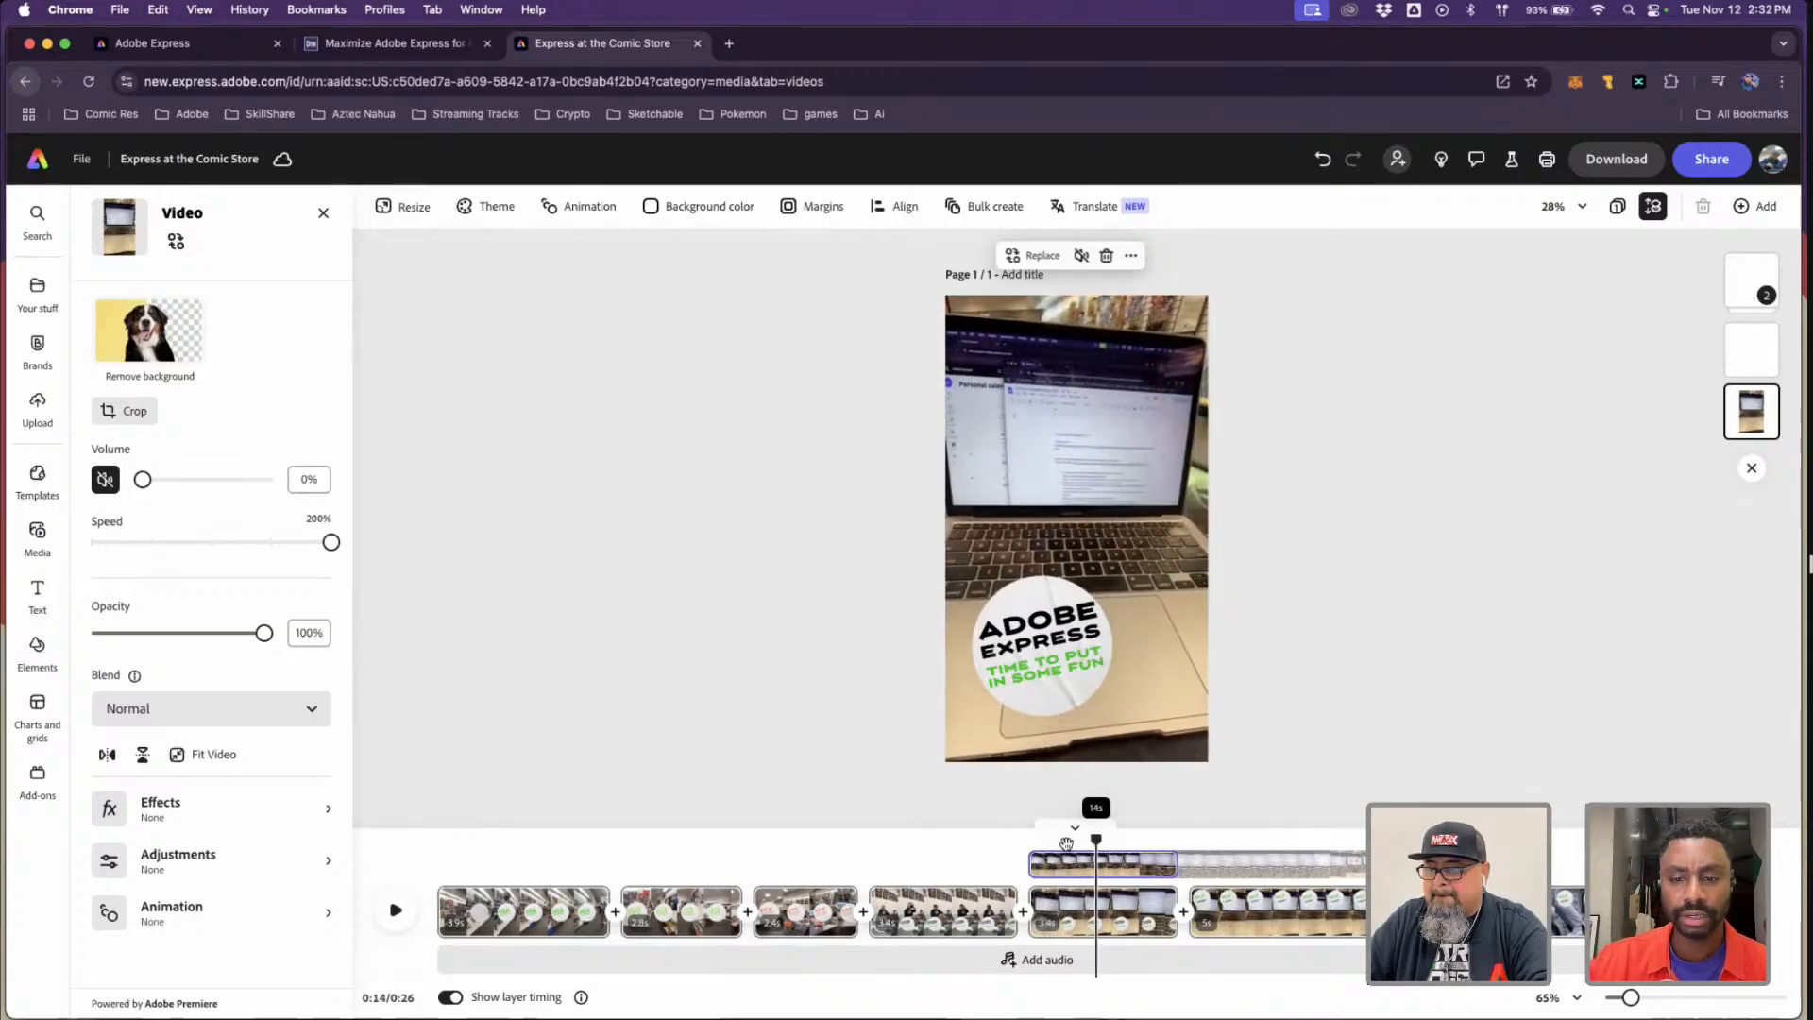
- Switch to Finder, preview the video clips in the Adobe Express folder, and return to the video project in Chrome
left_click(865, 1017)
left_click(625, 810)
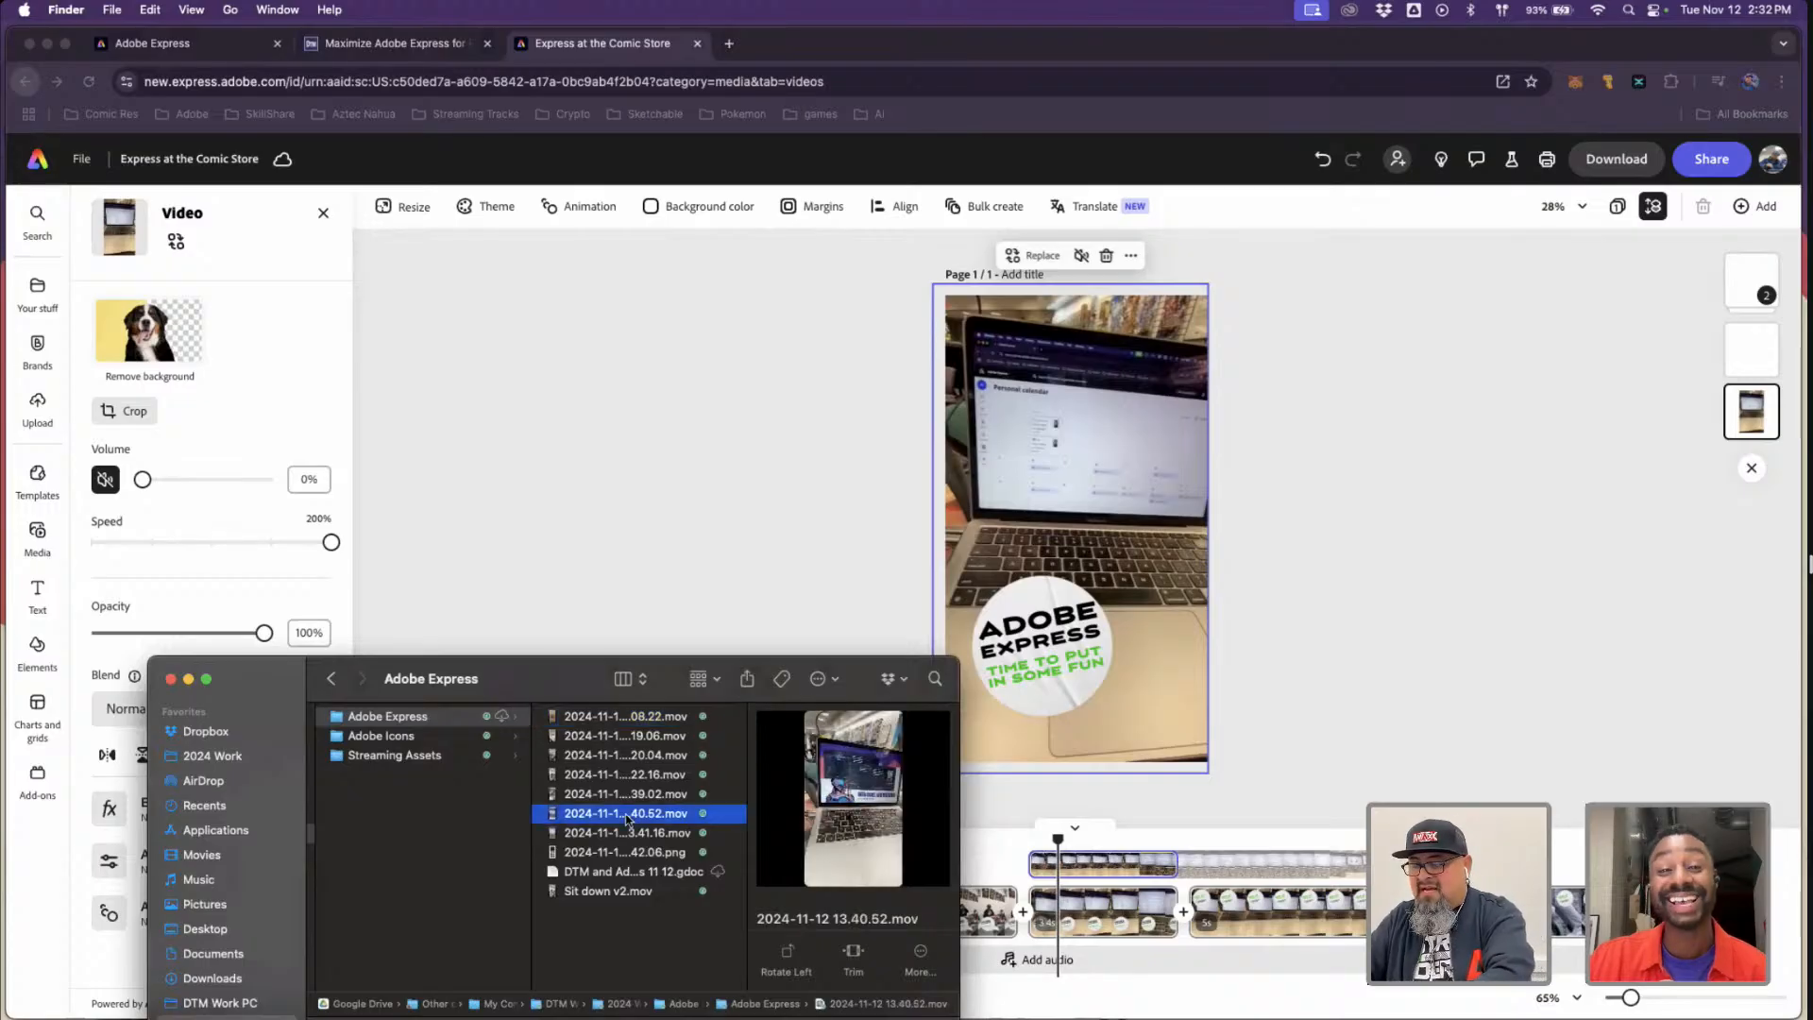
key("space")
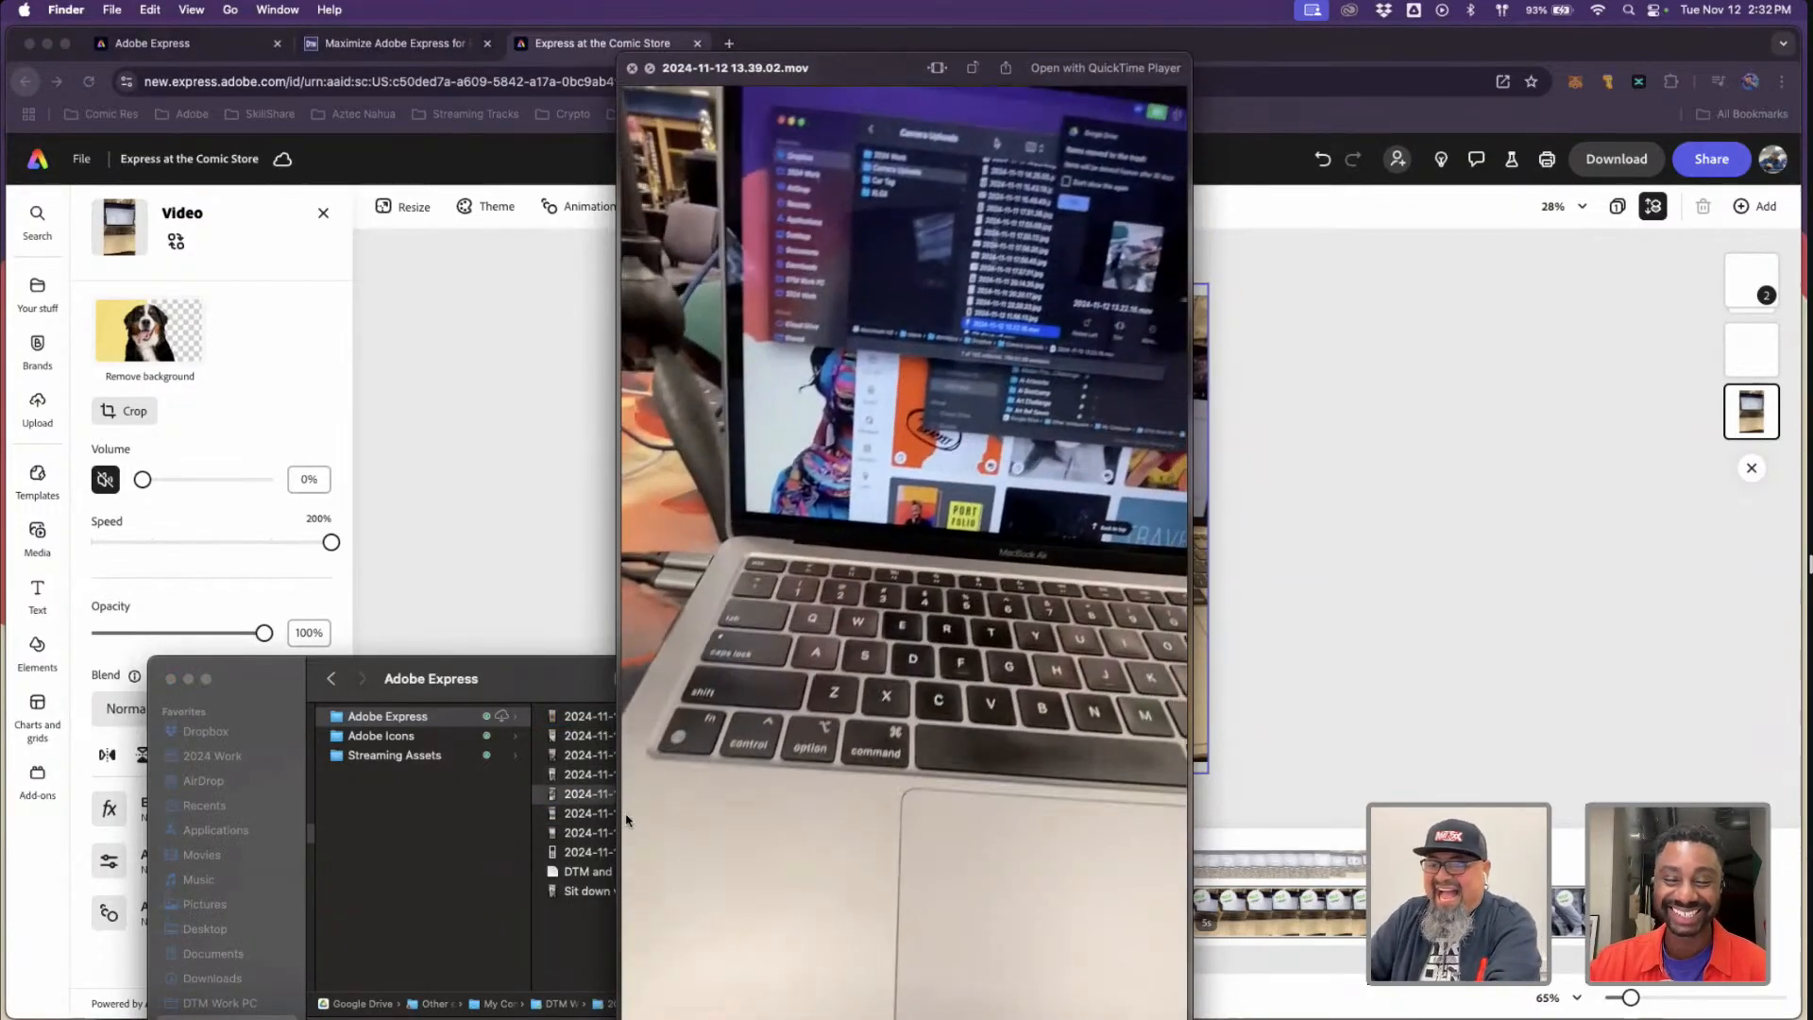
key("Down")
key("Down")
key("Down")
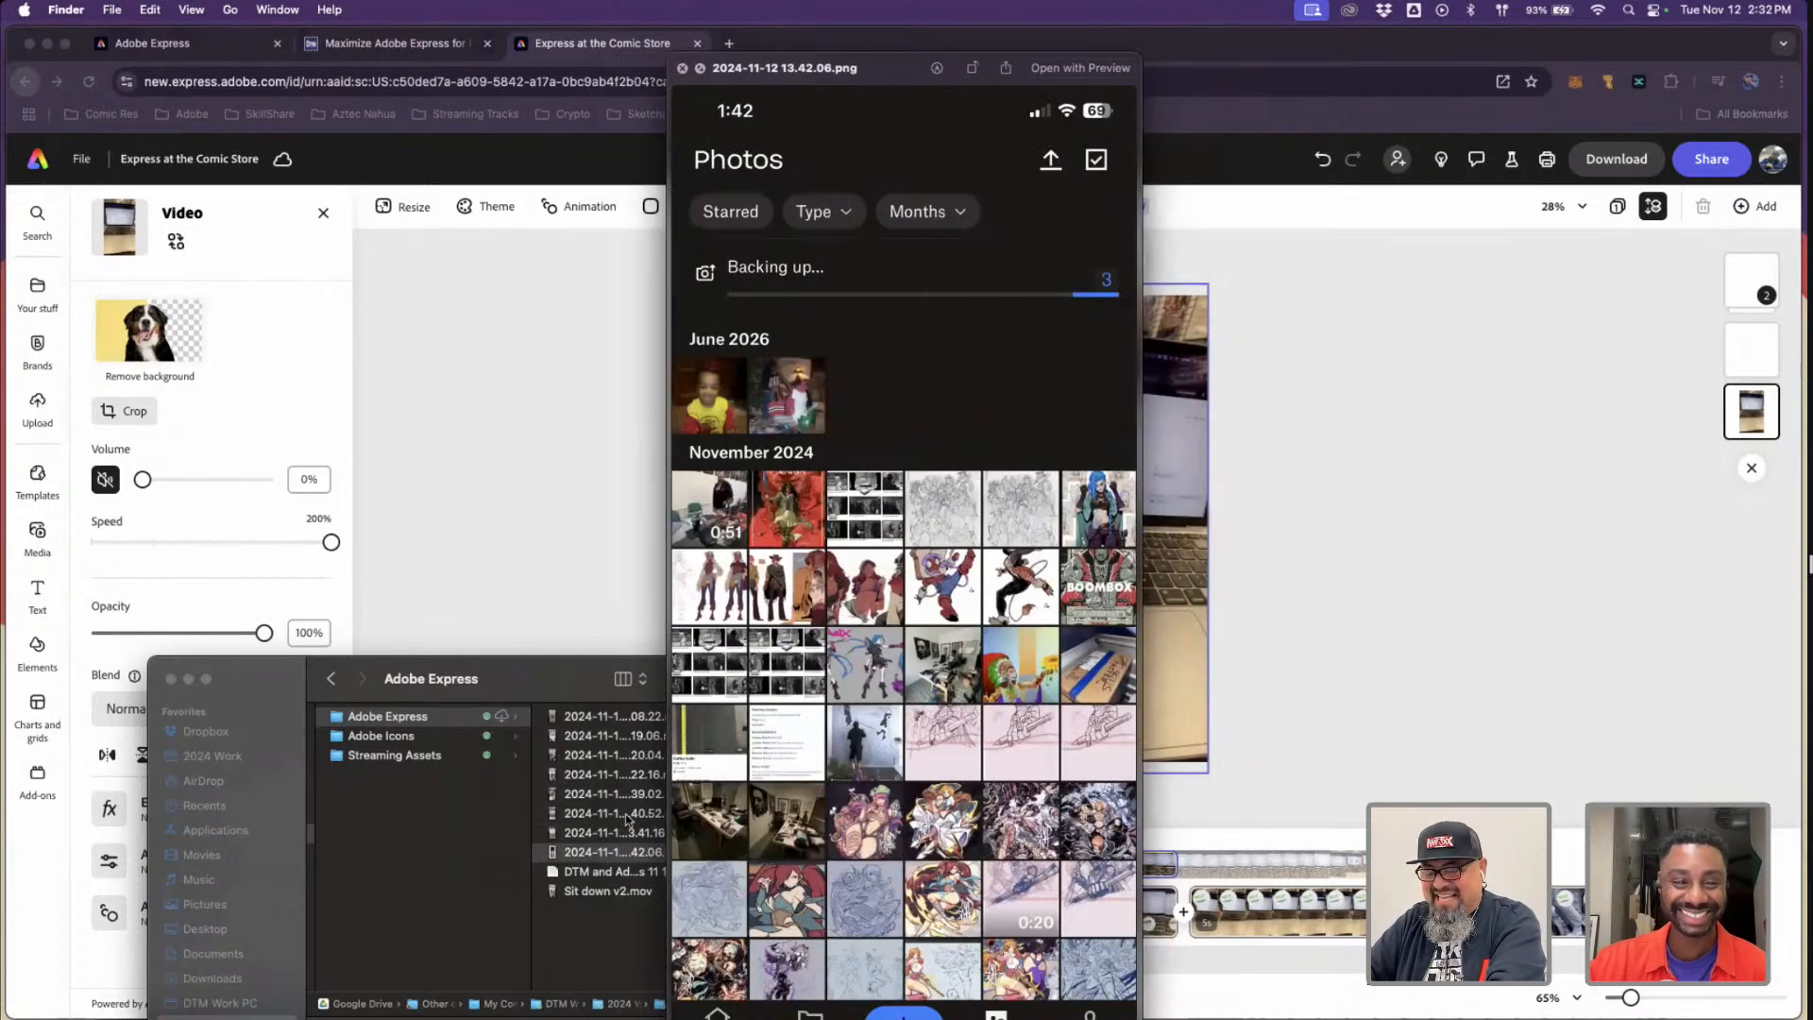
key("Down")
key("Down")
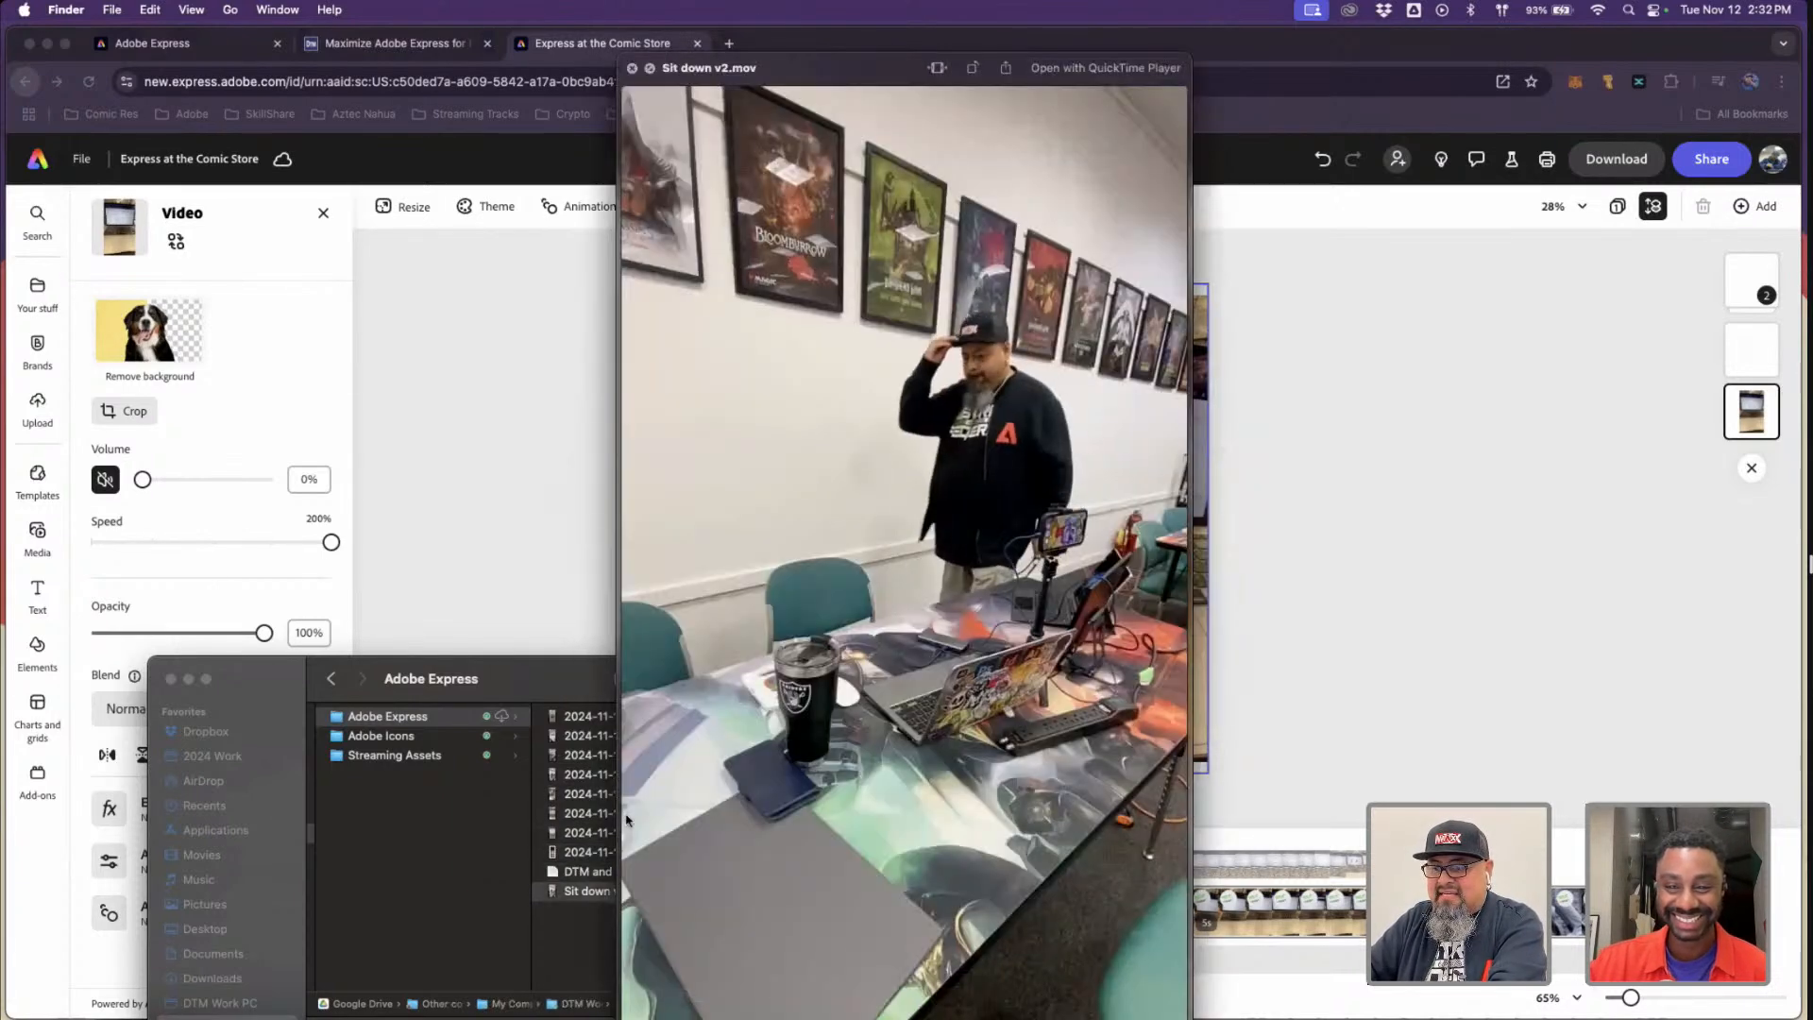
key("Up")
key("Up")
key("Up")
key("Up")
key("Up")
key("Up")
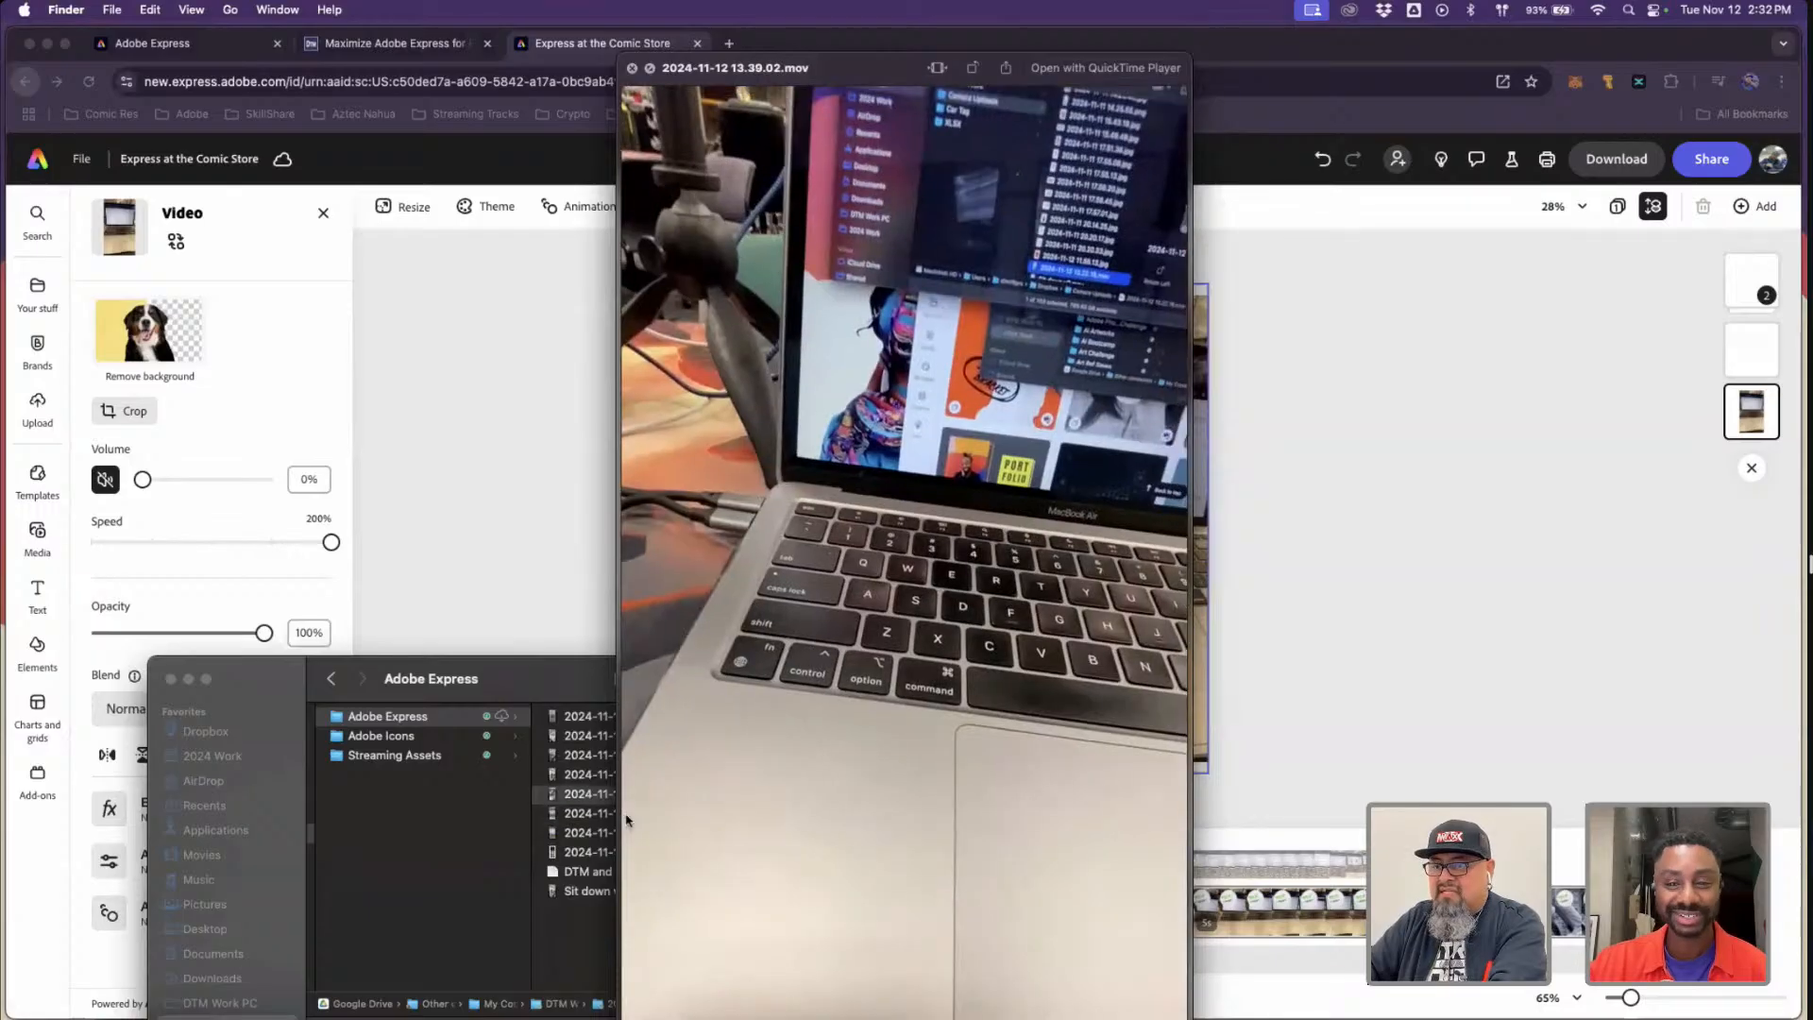
key("Up")
key("Up")
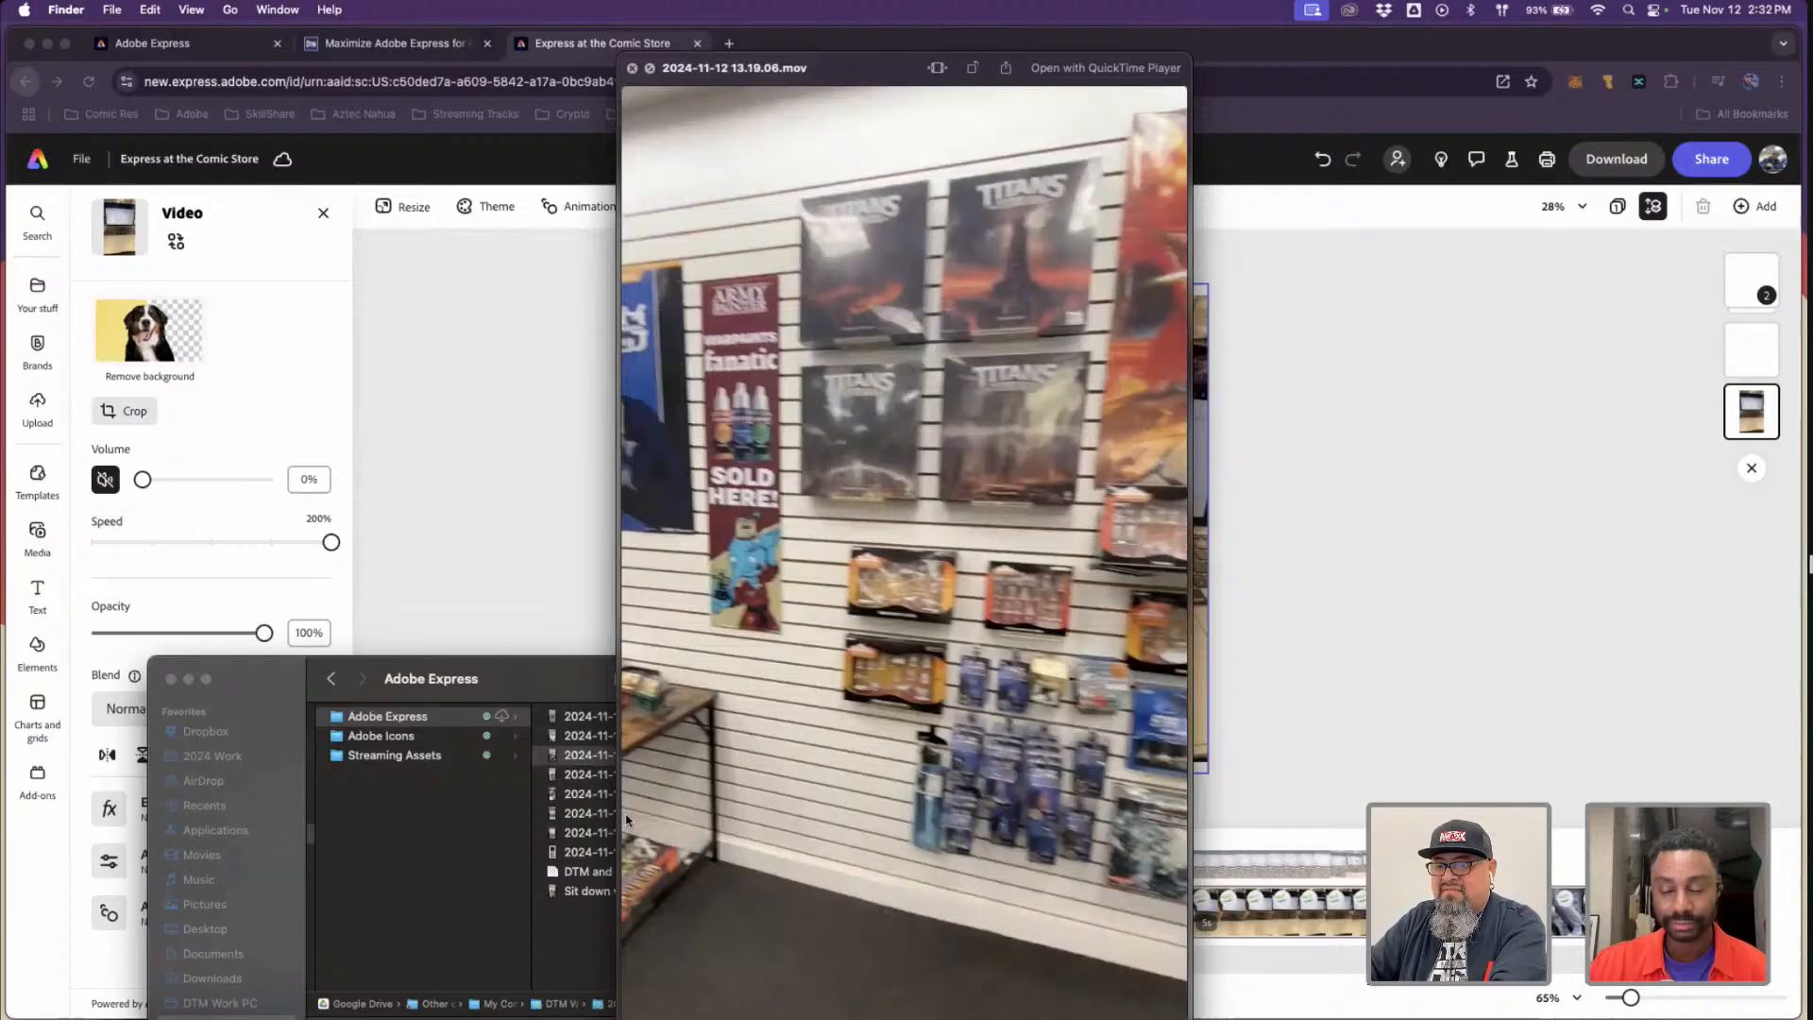
key("Down")
key("Down")
key("Down")
key("Down")
key("space")
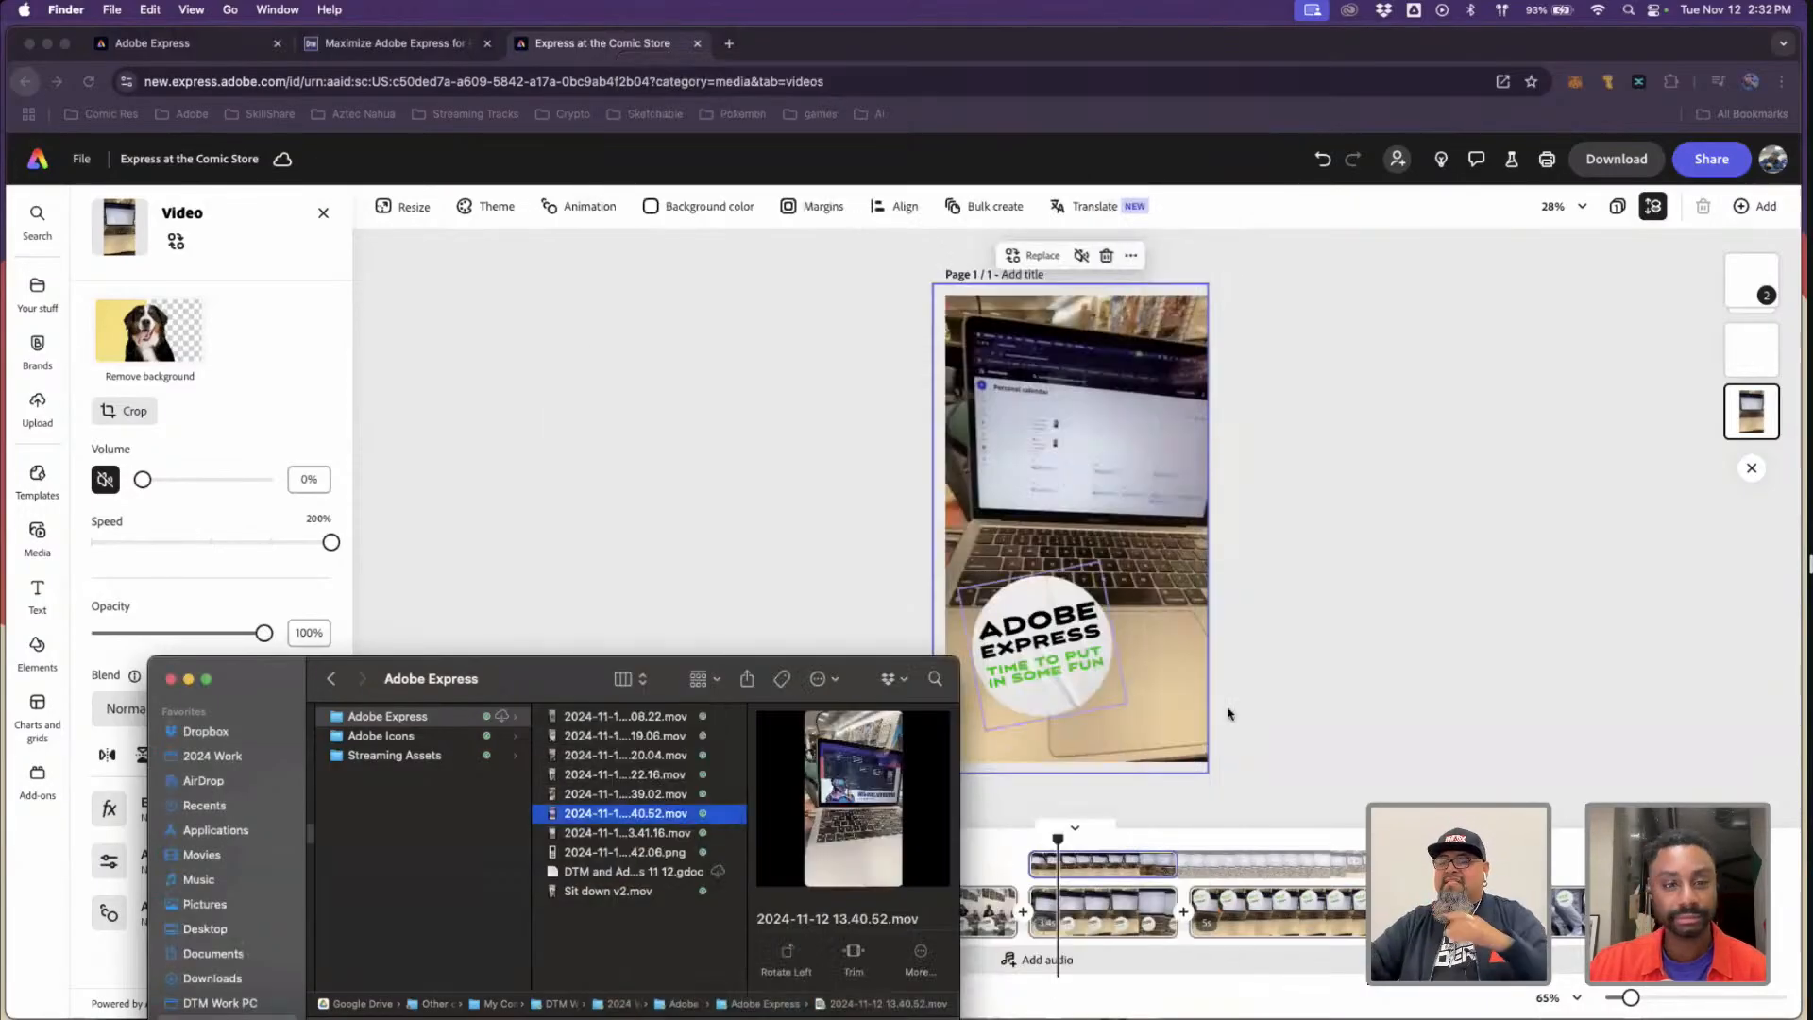
key("super+Tab")
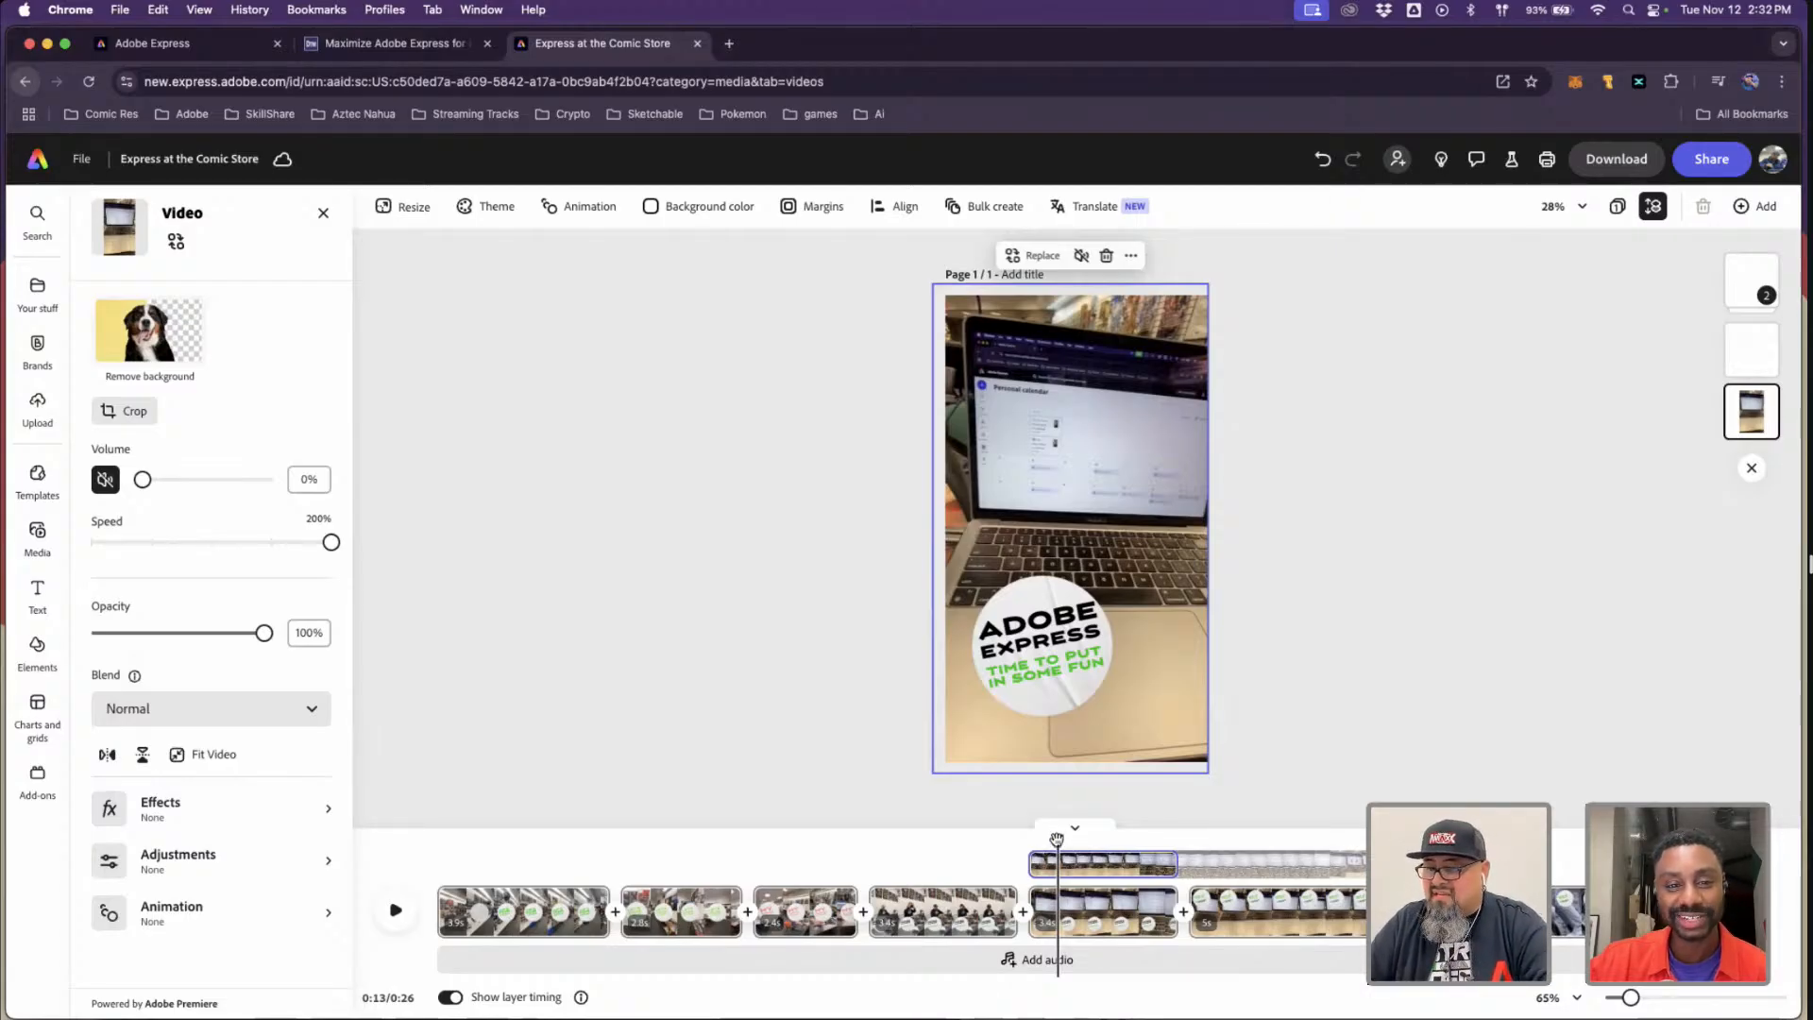
- Trim the end of the fifth scene, the laptop clip, to a duration of 3 seconds
left_click_drag(1057, 840, 1124, 860)
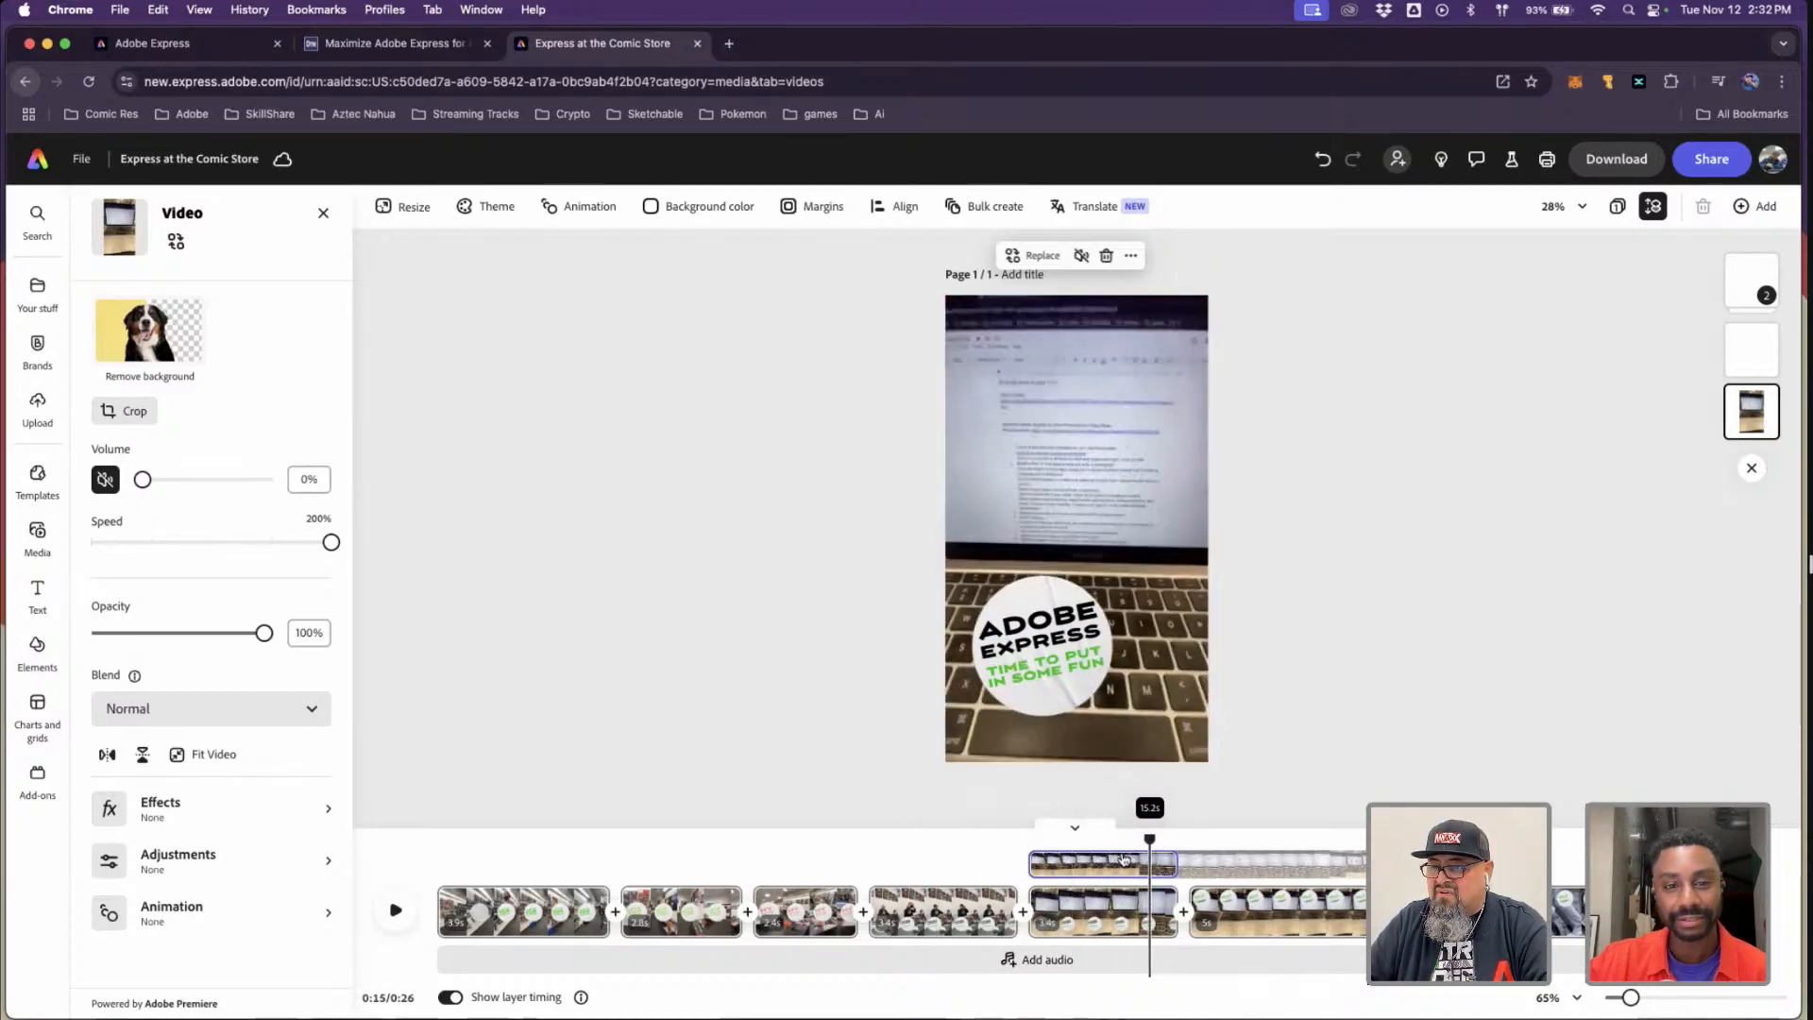
left_click(1124, 859)
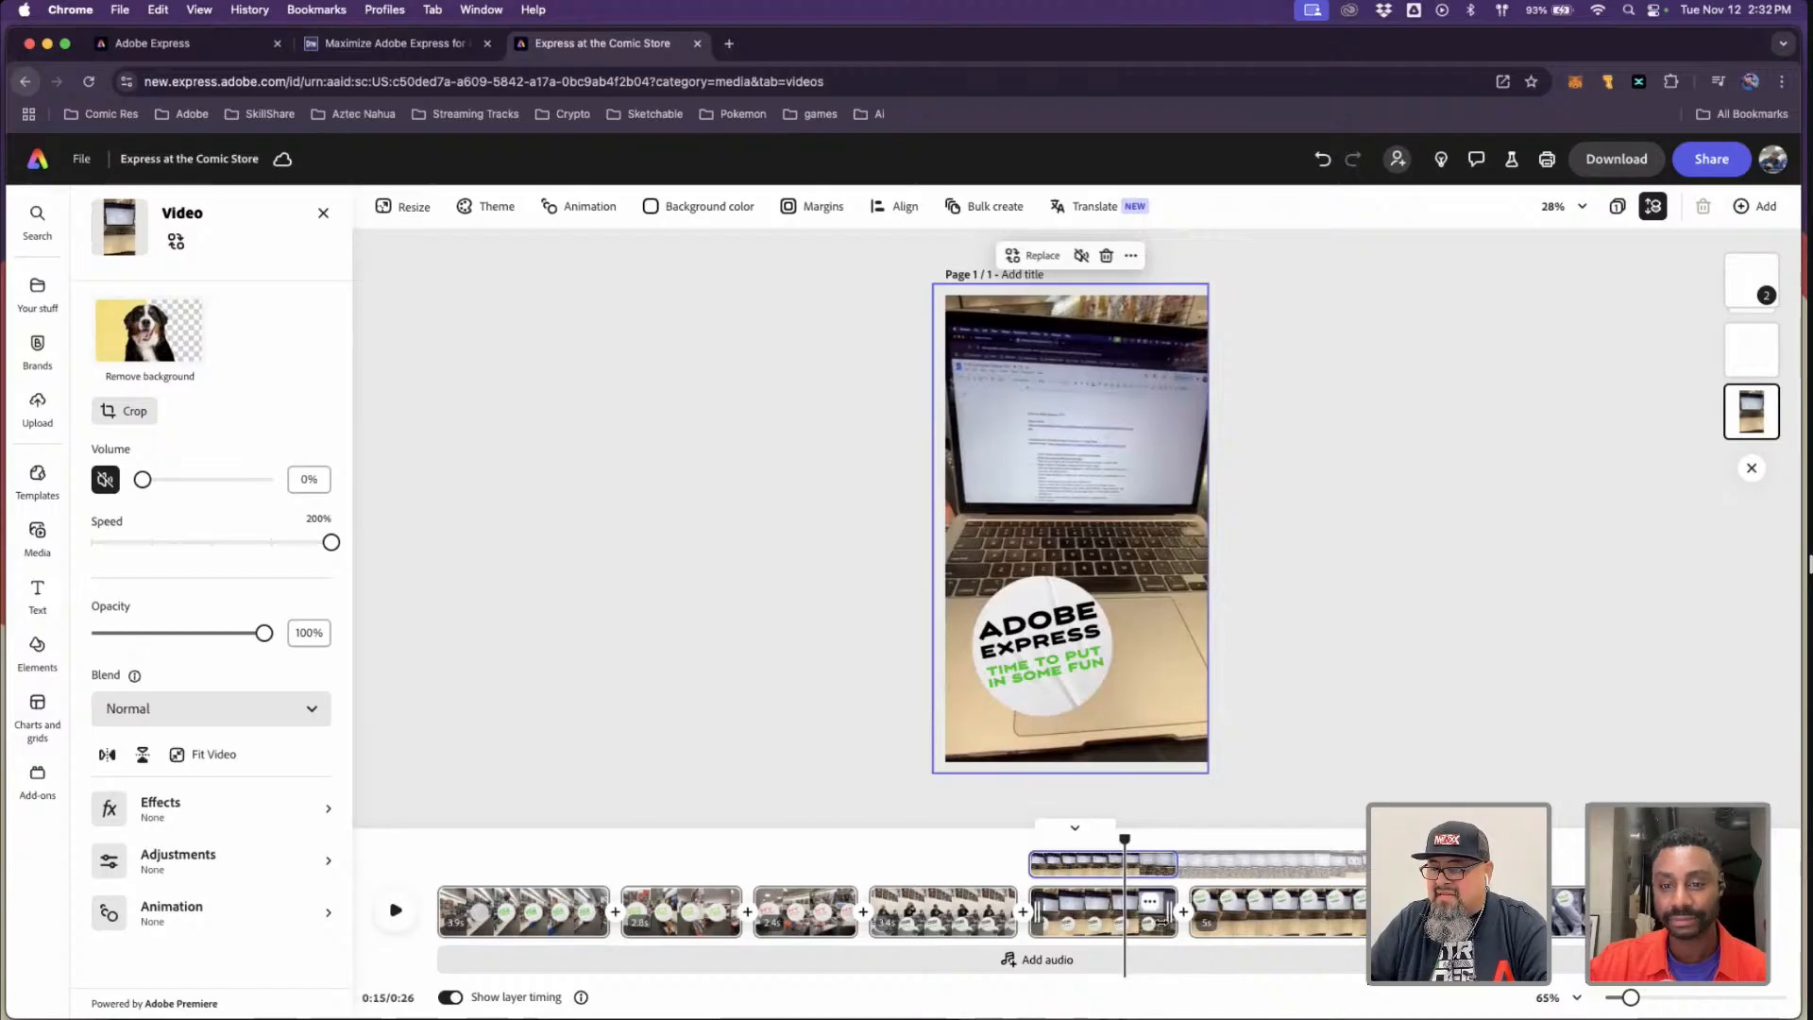
left_click_drag(1163, 921, 1143, 921)
left_click(1270, 845)
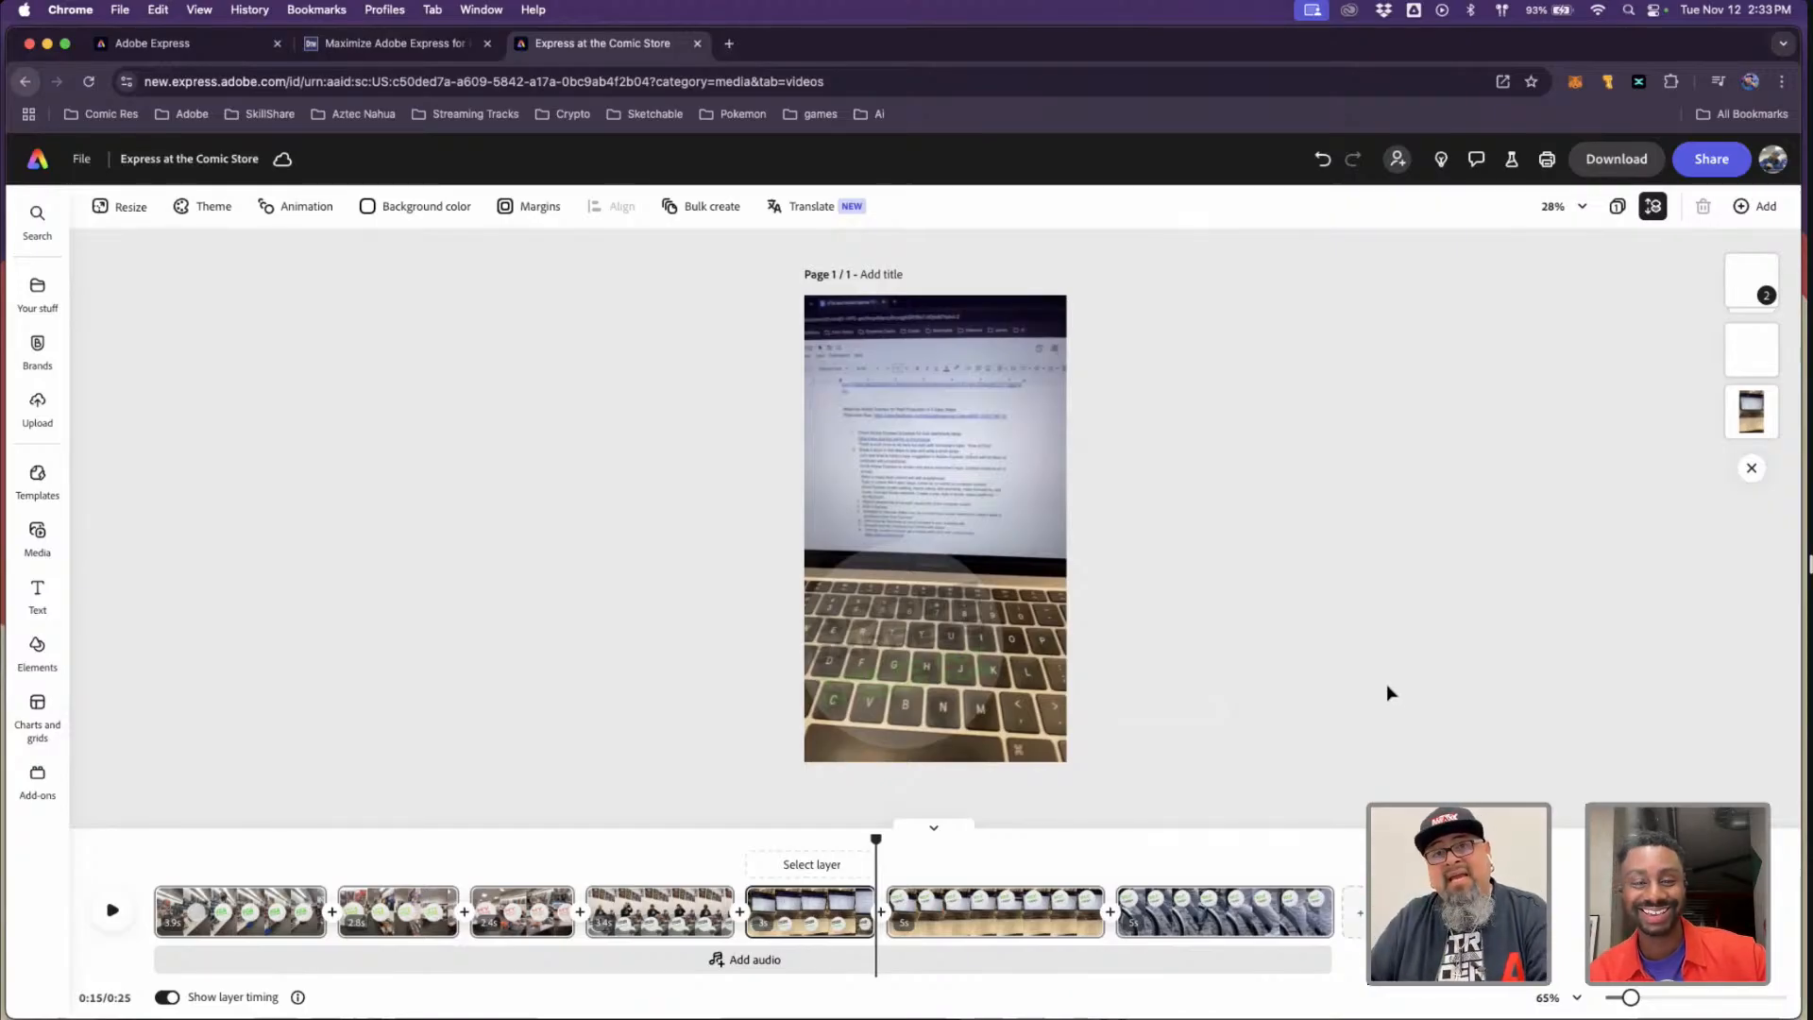
- Review the sixth scene with the Sign Up Today sticker and trim its end to 2.4 seconds
left_click_drag(873, 840, 938, 861)
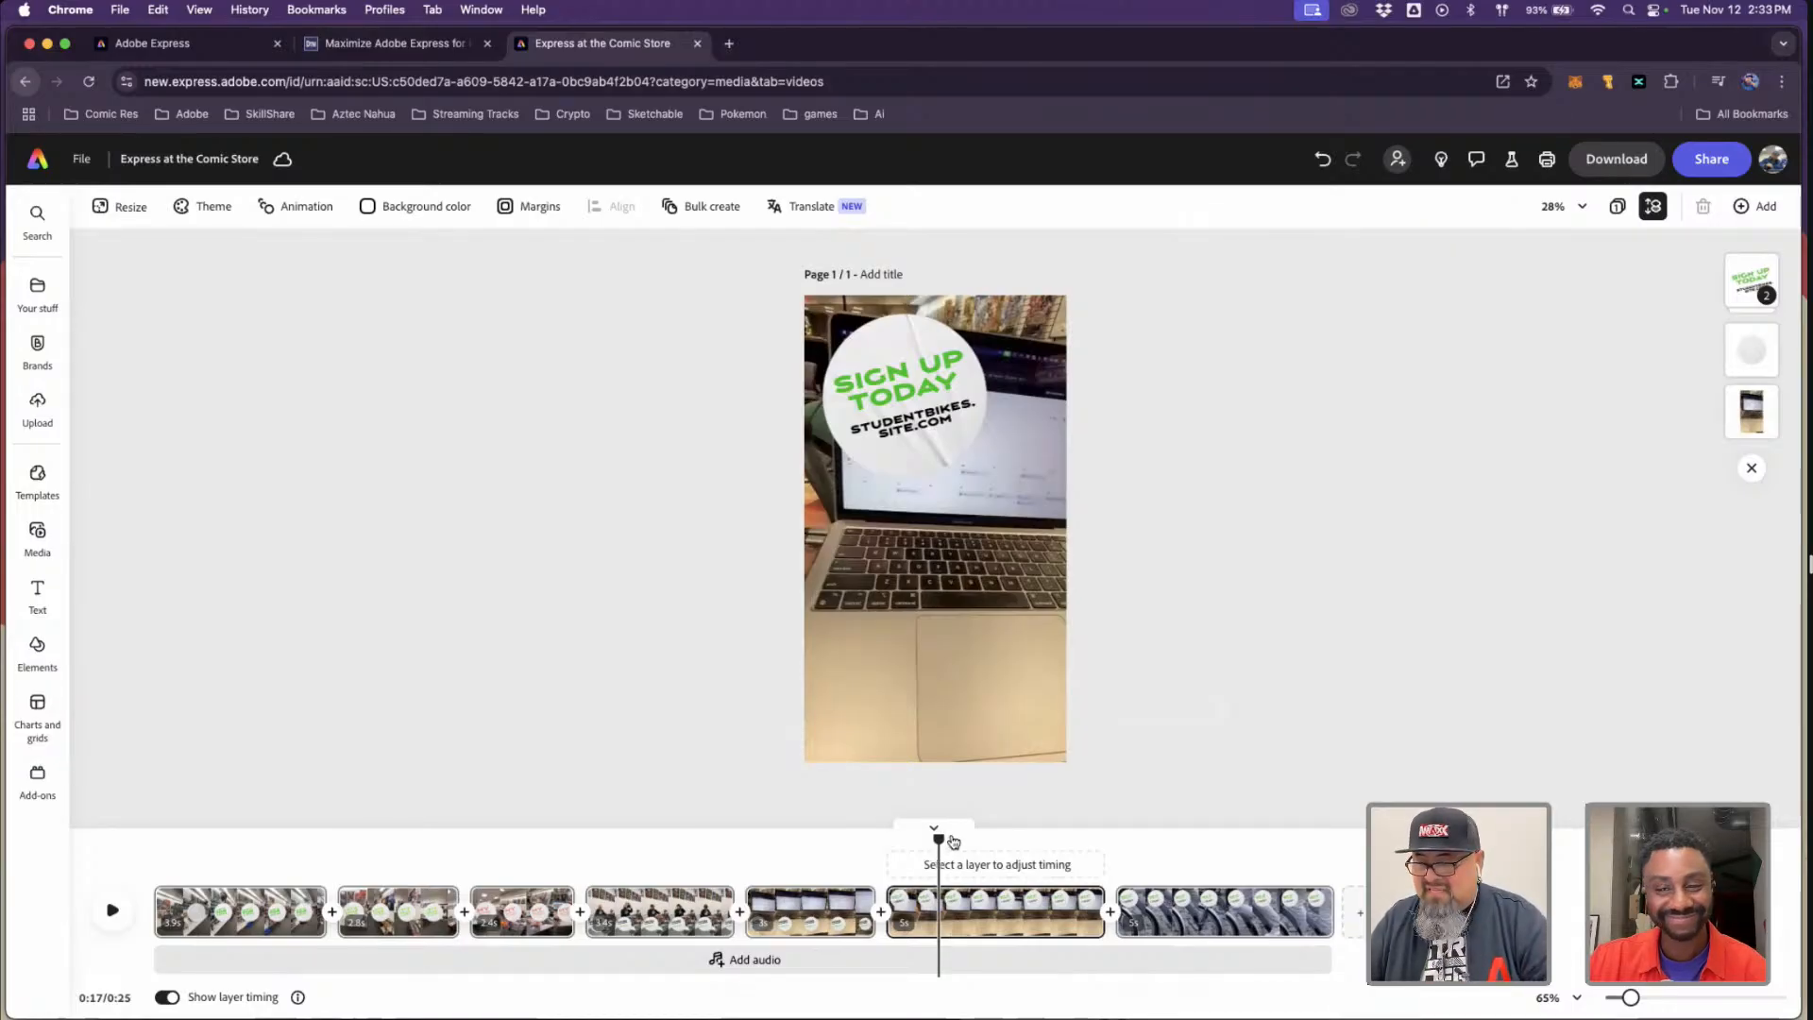
mouse_move(936, 841)
left_mouse_down()
mouse_move(822, 839)
mouse_move(958, 840)
mouse_move(912, 860)
mouse_move(959, 864)
left_mouse_up()
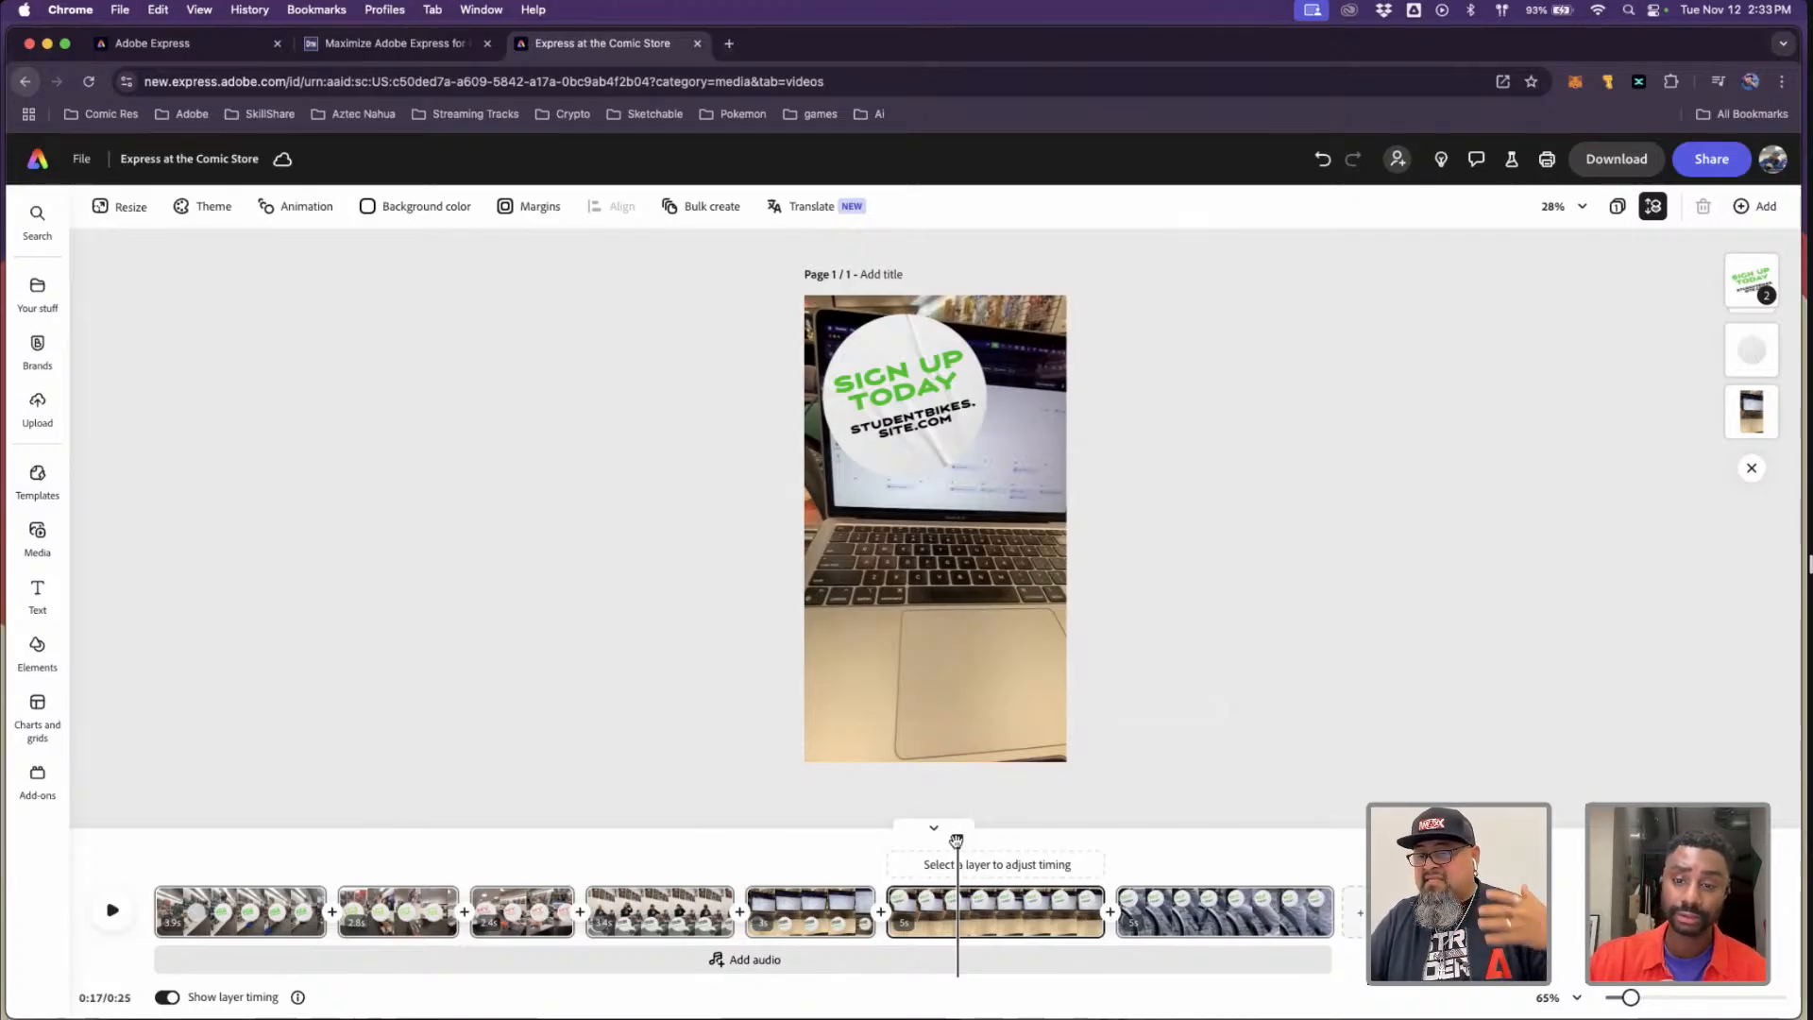
mouse_move(957, 841)
left_mouse_down()
mouse_move(841, 841)
mouse_move(943, 841)
left_mouse_up()
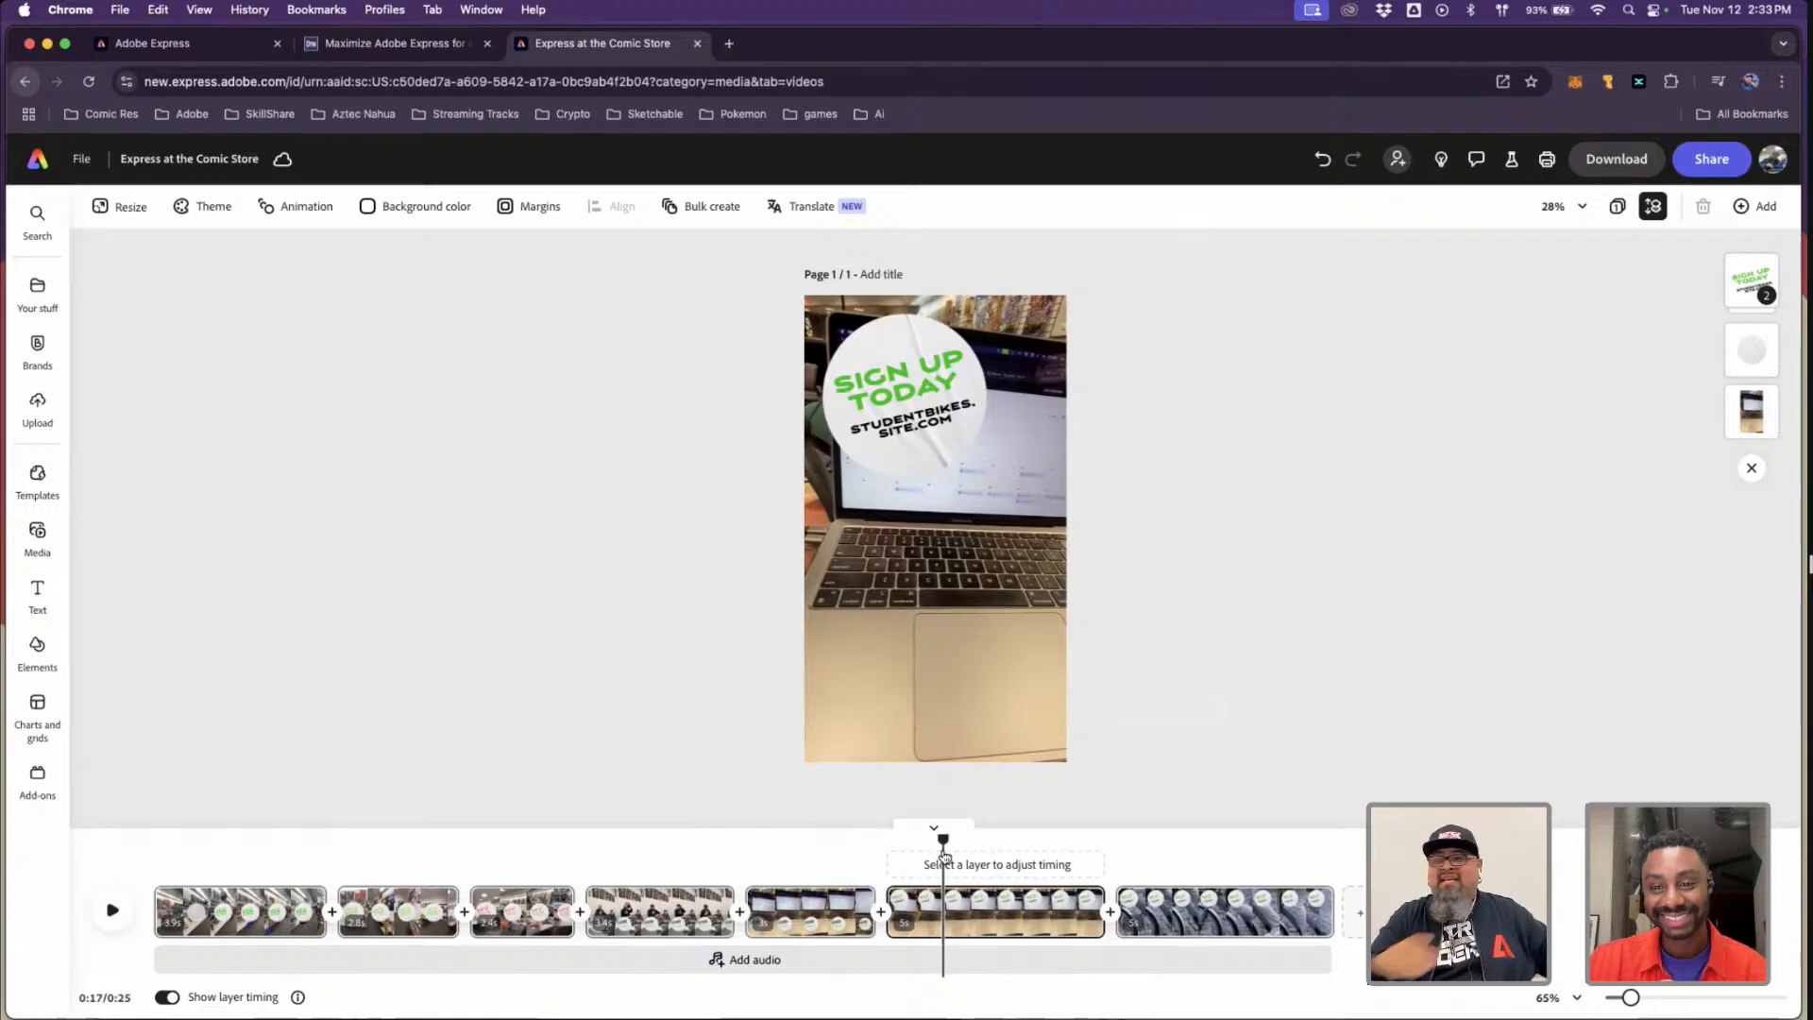
mouse_move(942, 840)
left_mouse_down()
mouse_move(885, 838)
mouse_move(965, 840)
left_mouse_up()
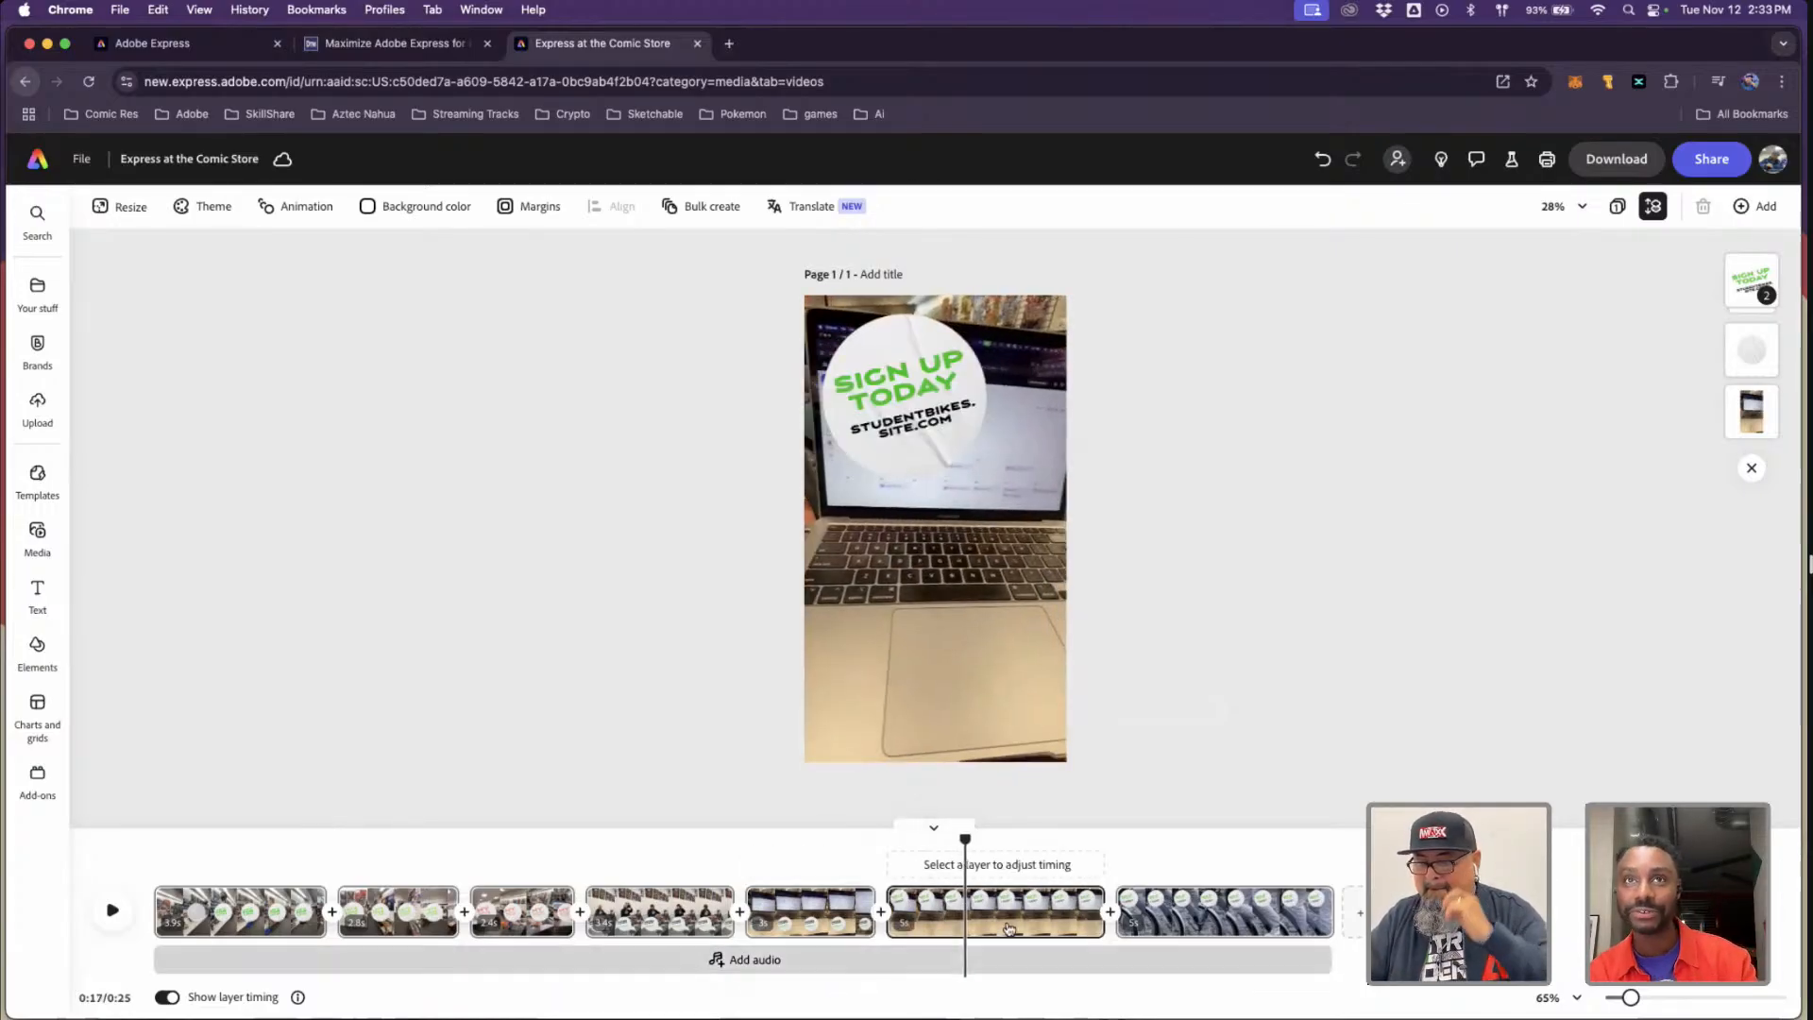
left_click(982, 705)
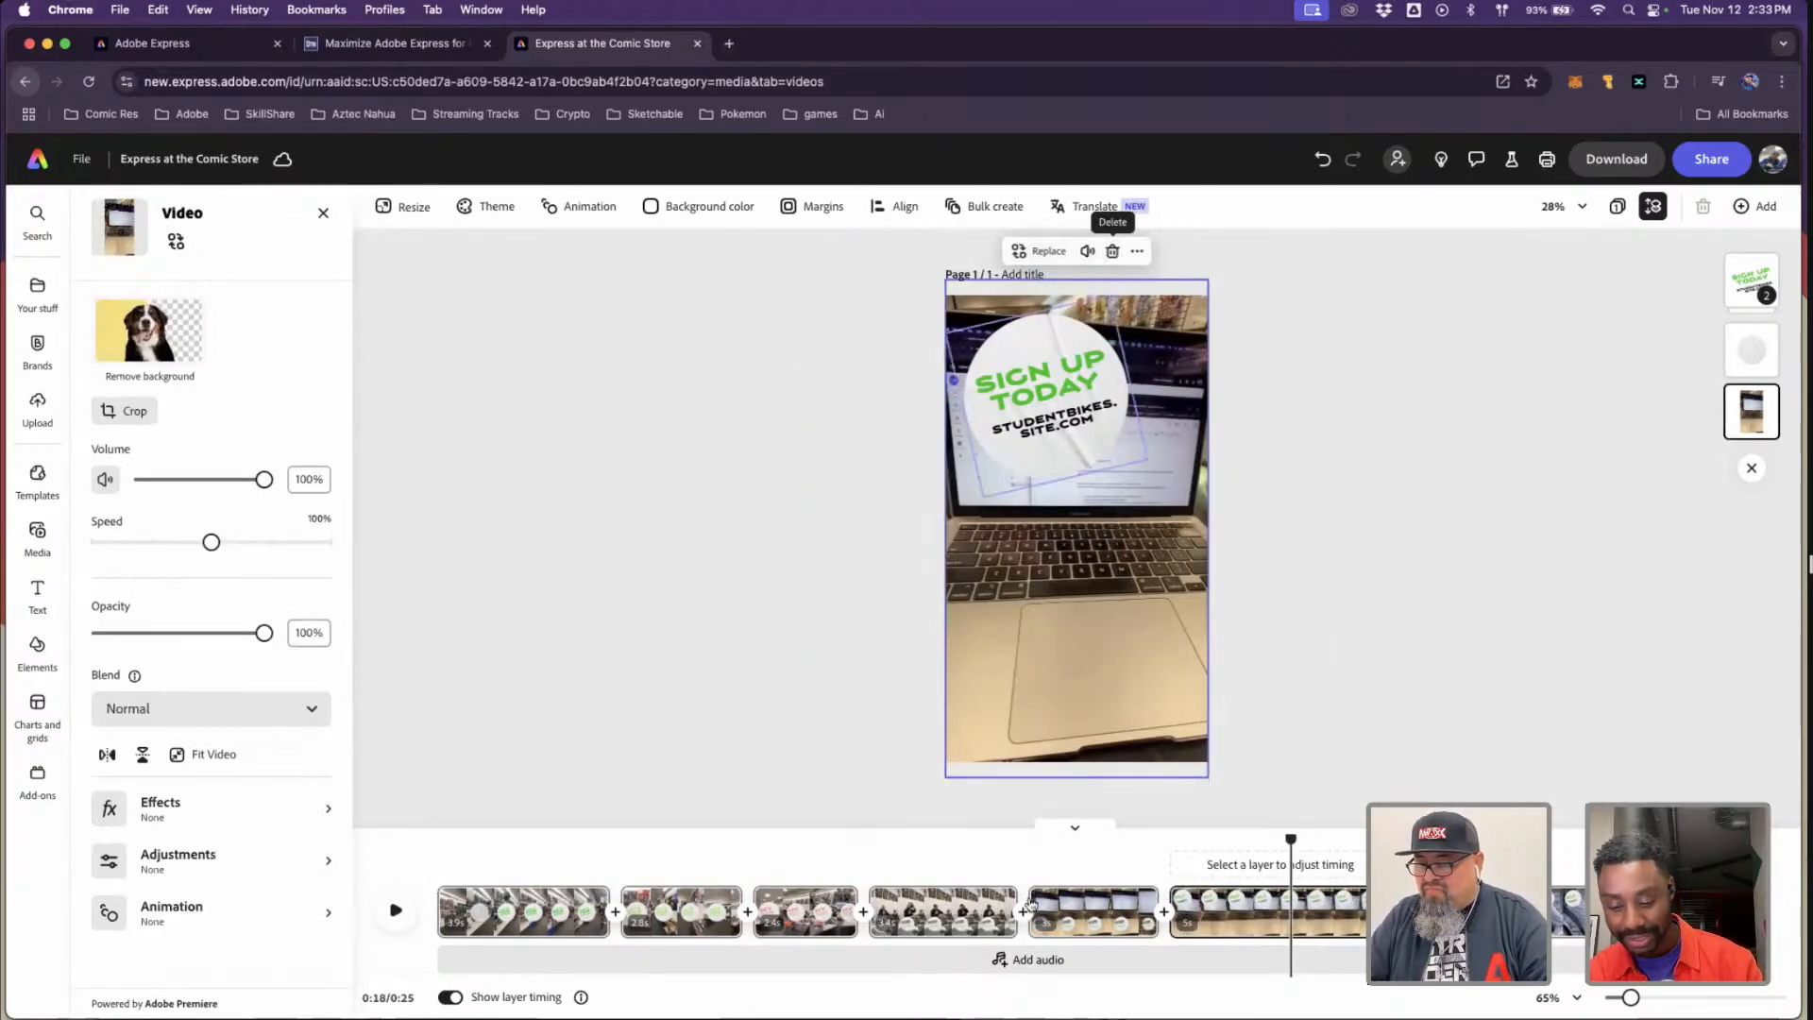
left_click(1131, 903)
left_click(1131, 904)
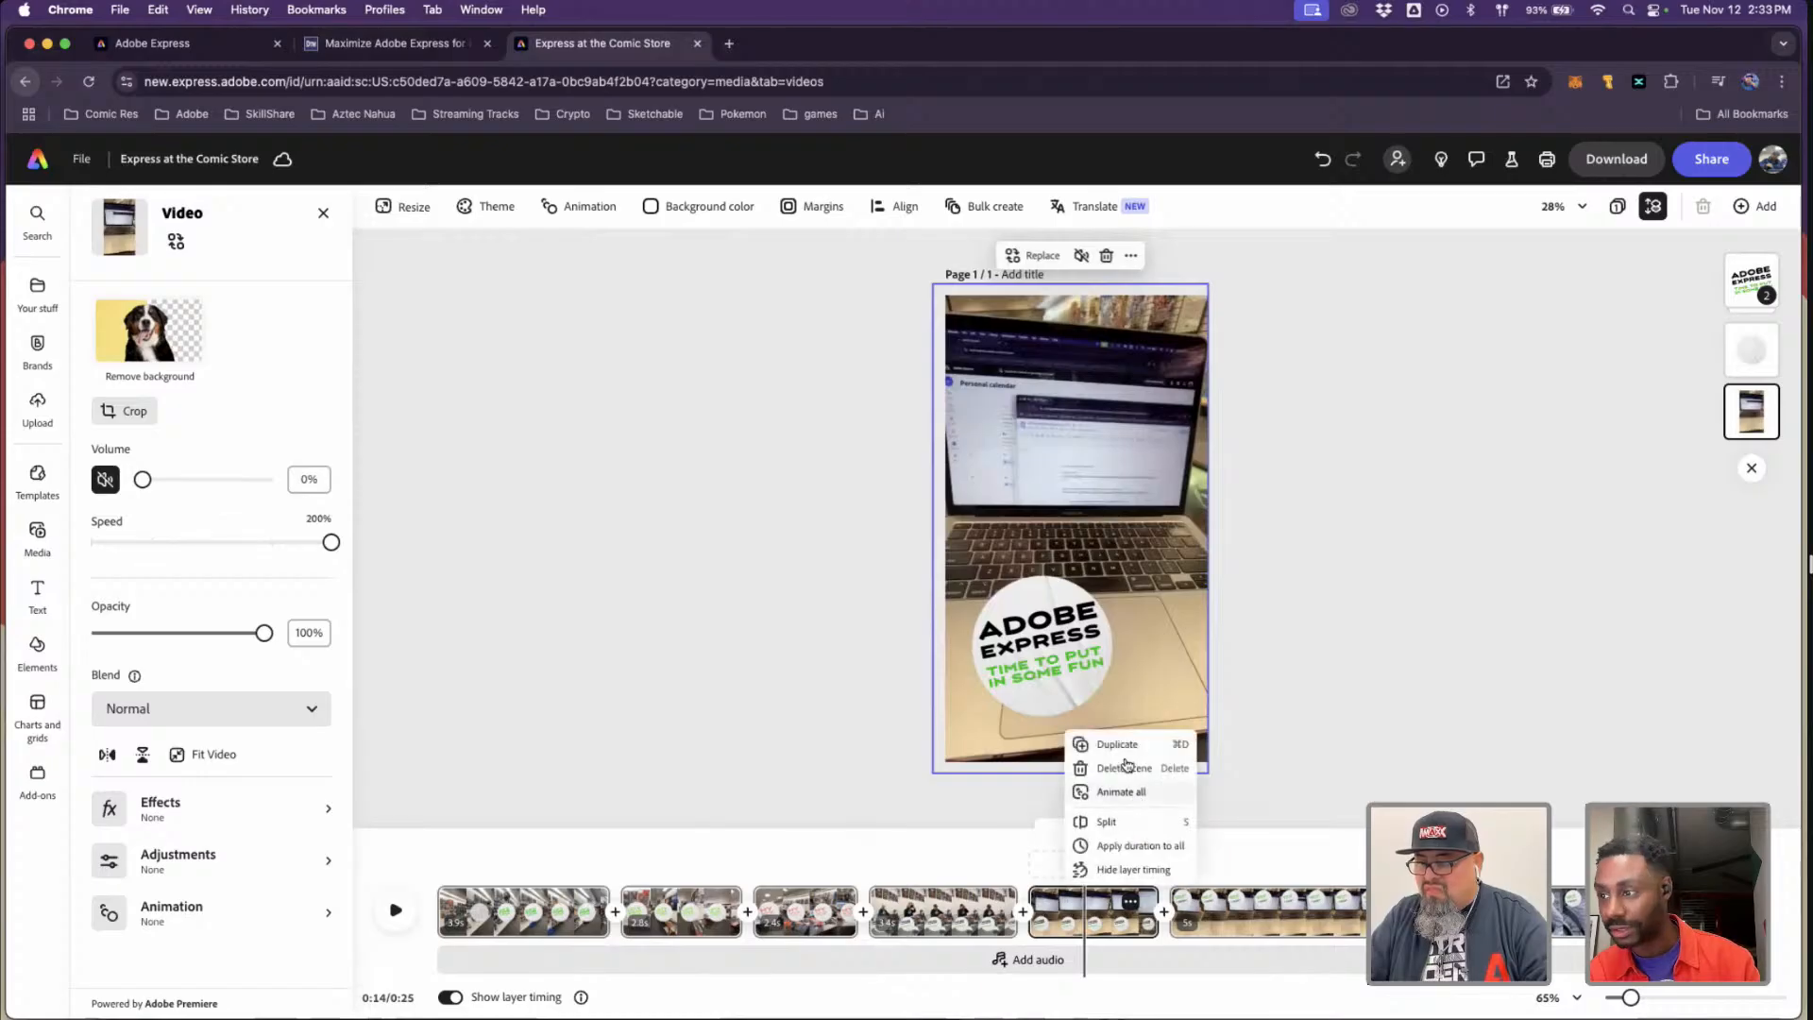
left_click(1248, 930)
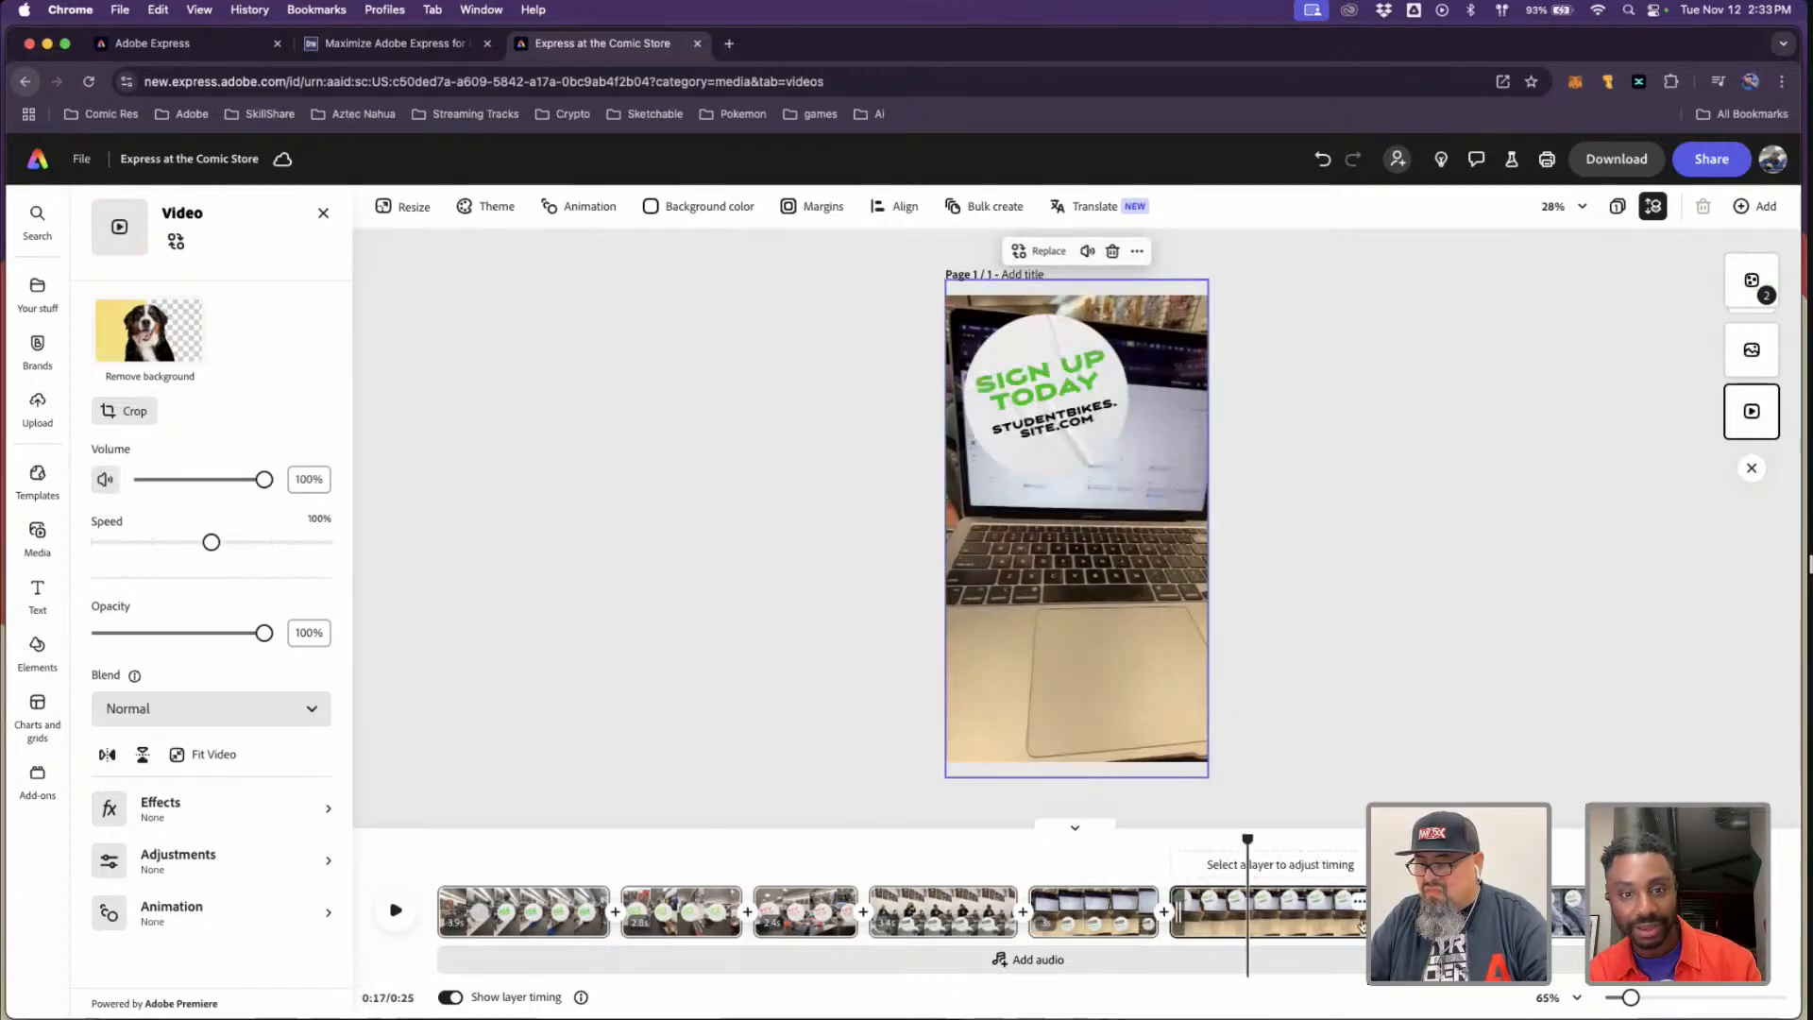
left_click_drag(1302, 928, 1275, 914)
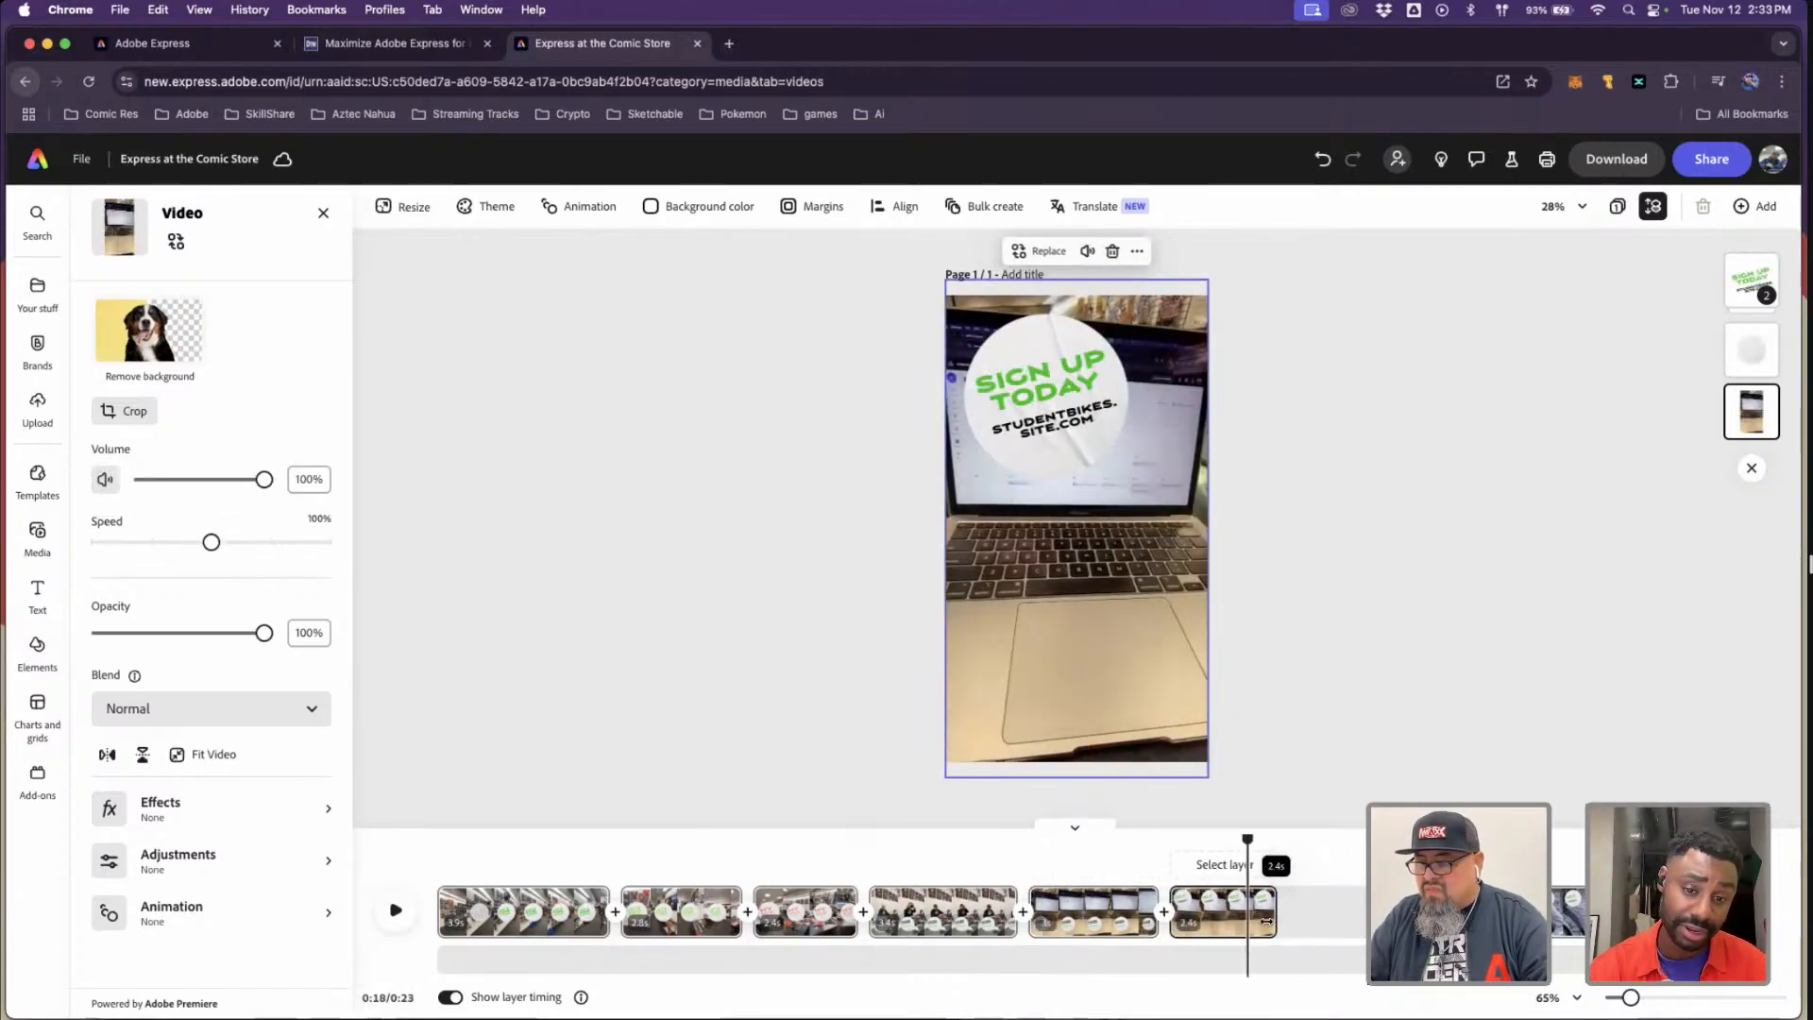
- Duplicate the fifth scene, the 3-second laptop clip, and select the copy
left_click(1131, 902)
left_click(1122, 745)
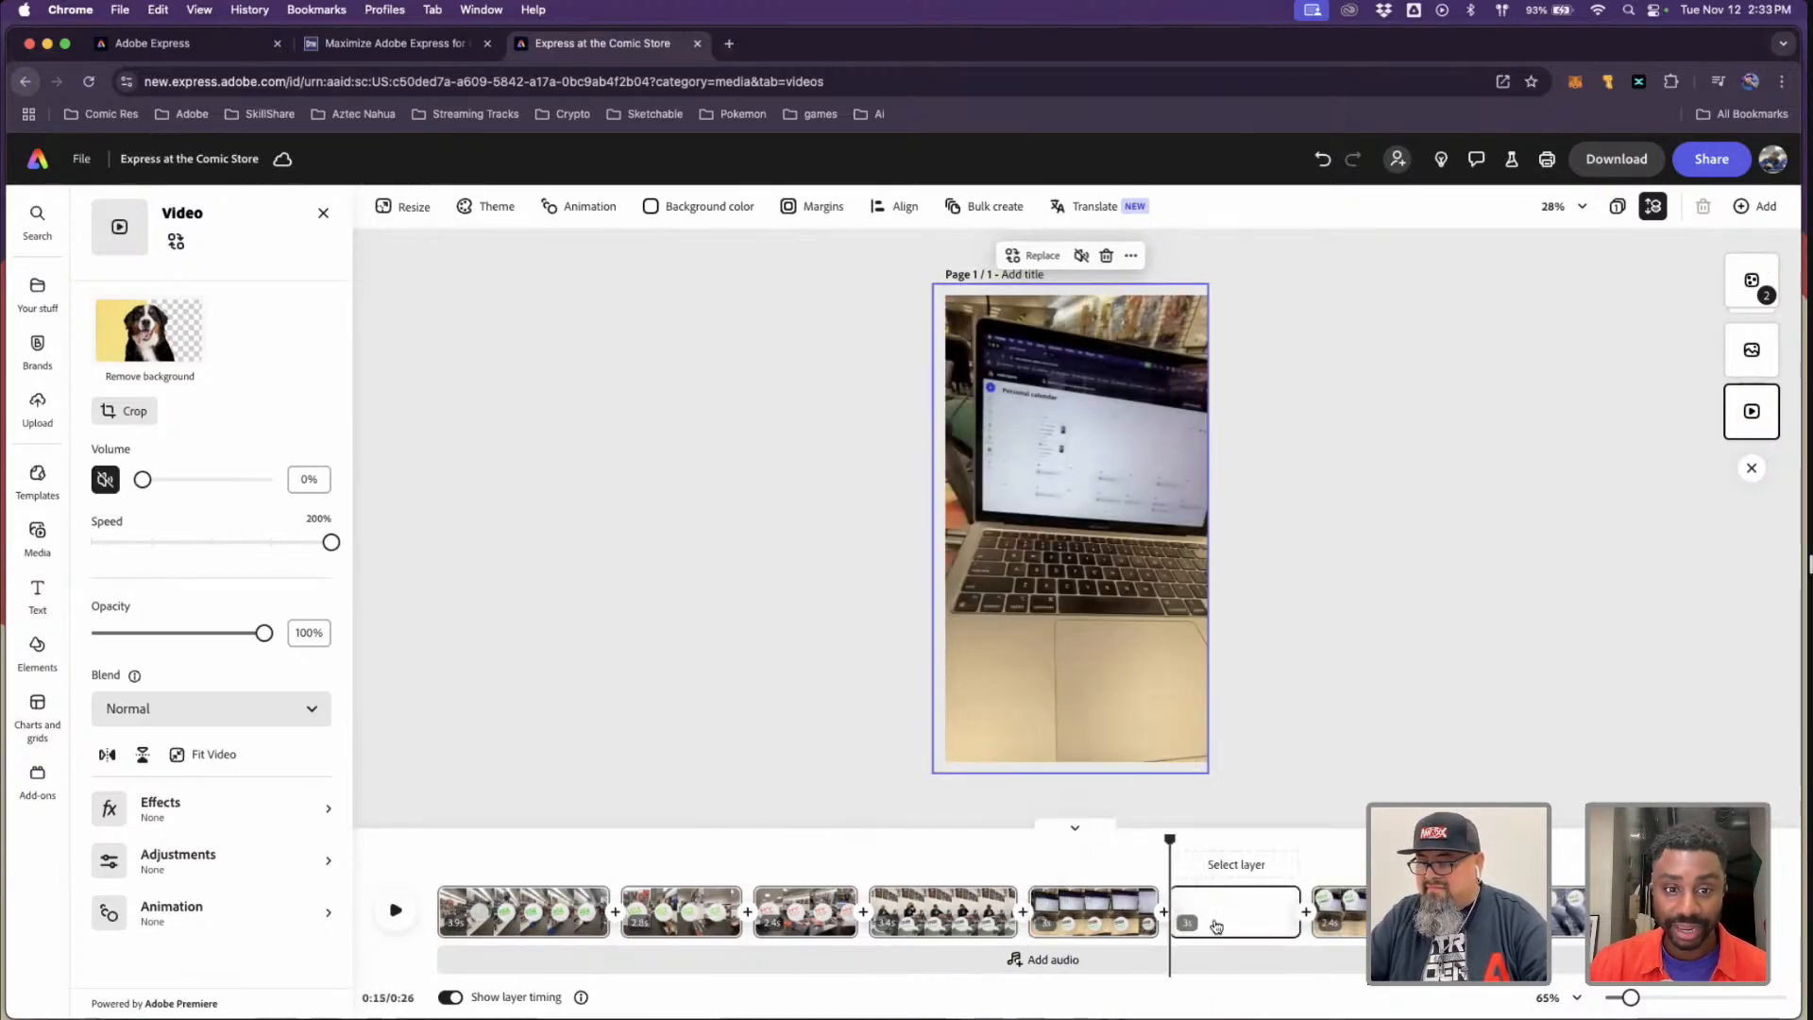
left_click(1243, 914)
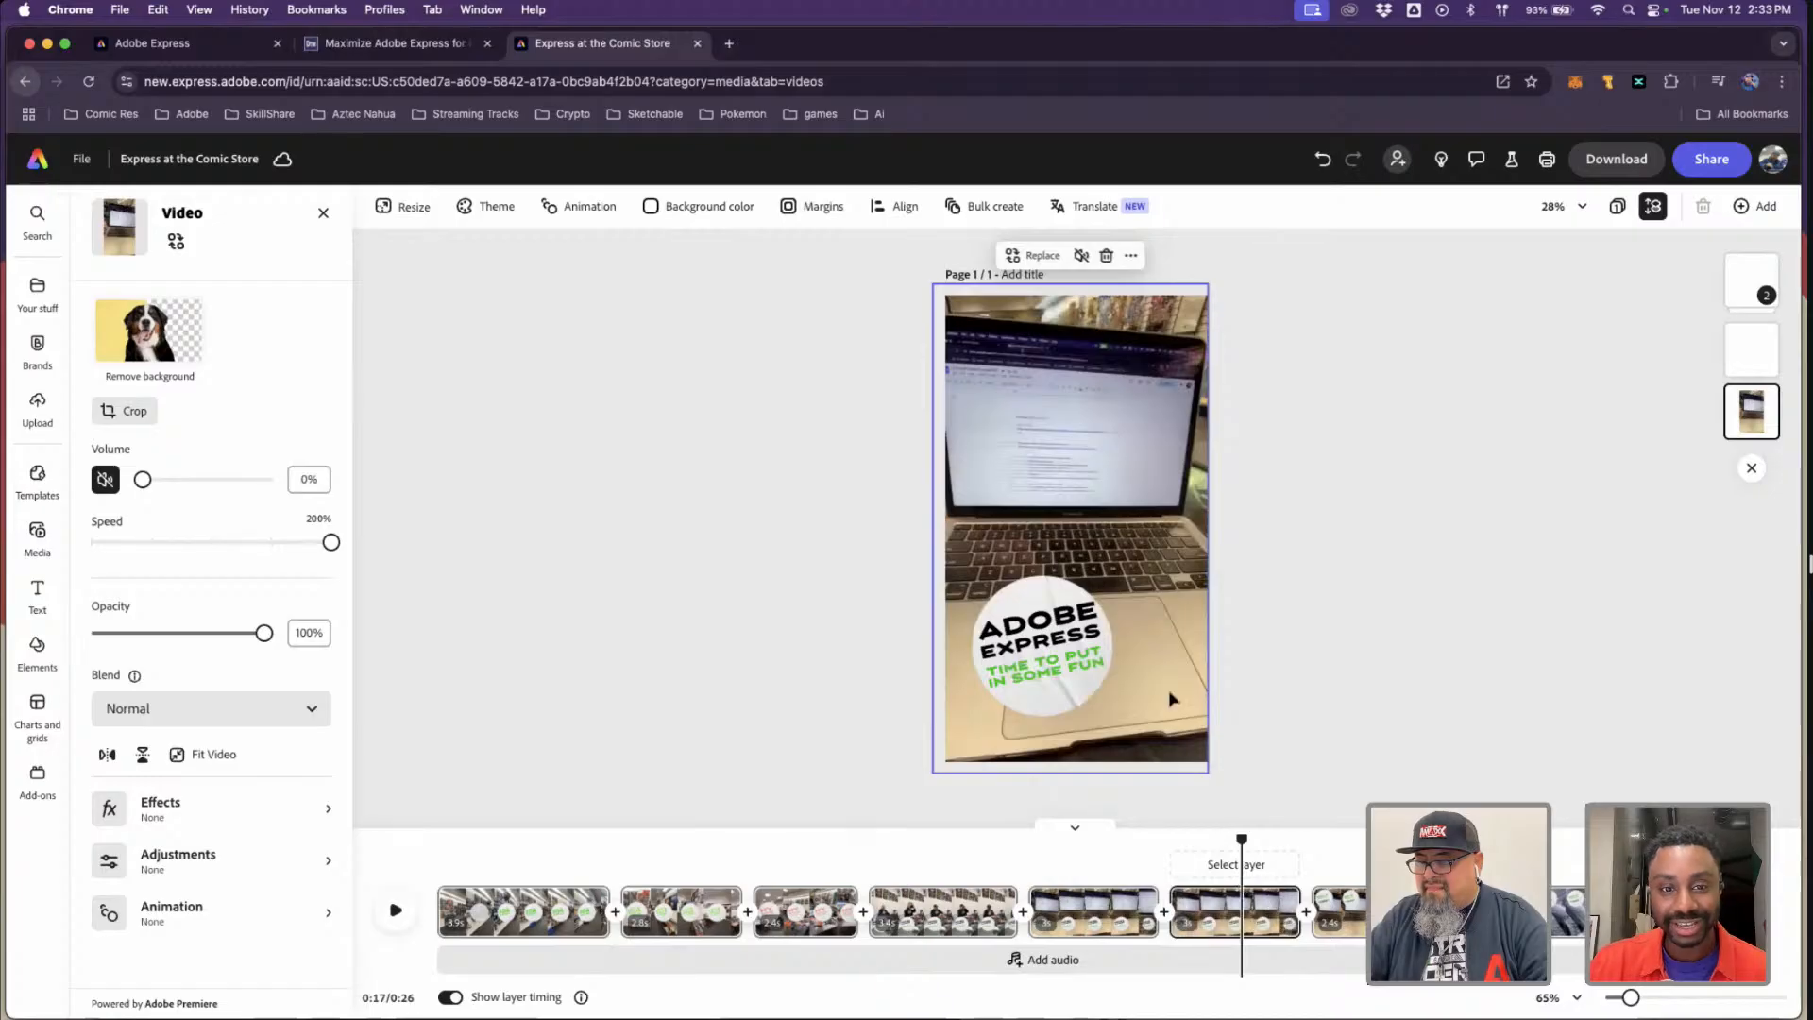
- Shift the duplicated scene's video to a later portion of its footage and preview it around 0:17
left_click(1070, 528)
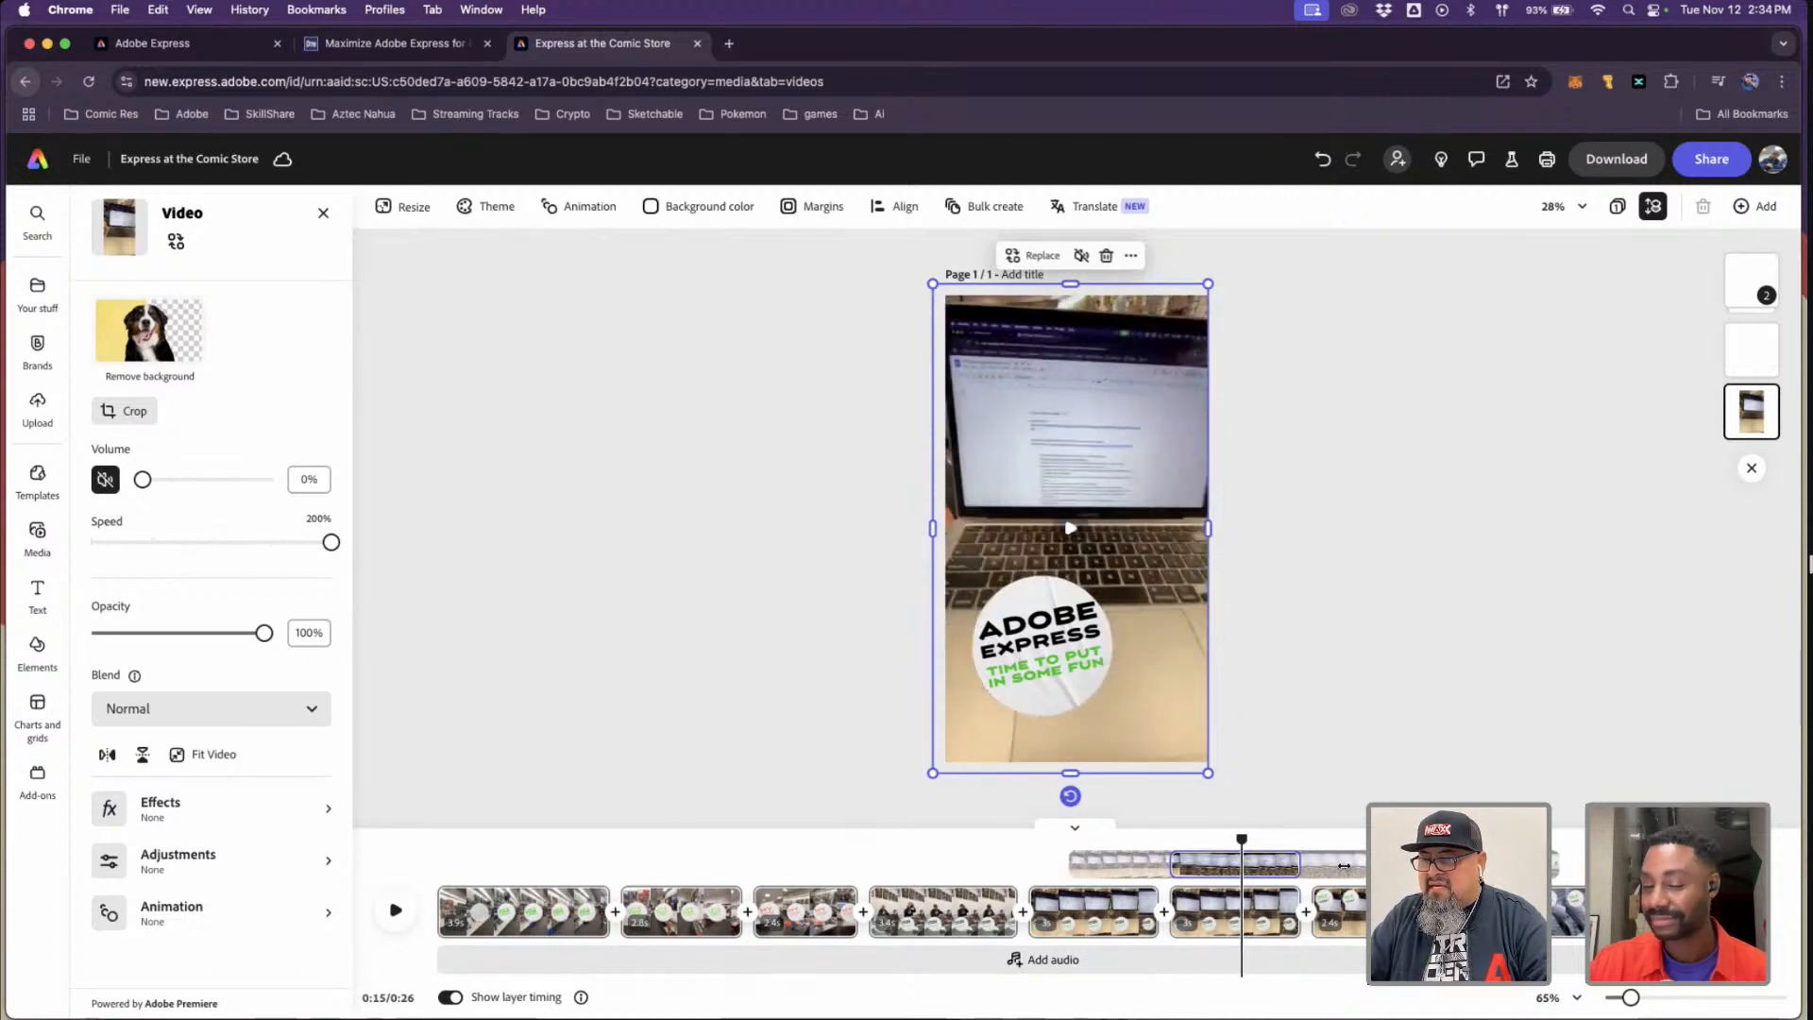
mouse_move(1242, 839)
left_mouse_down()
mouse_move(1171, 841)
mouse_move(1291, 845)
mouse_move(1226, 842)
left_mouse_up()
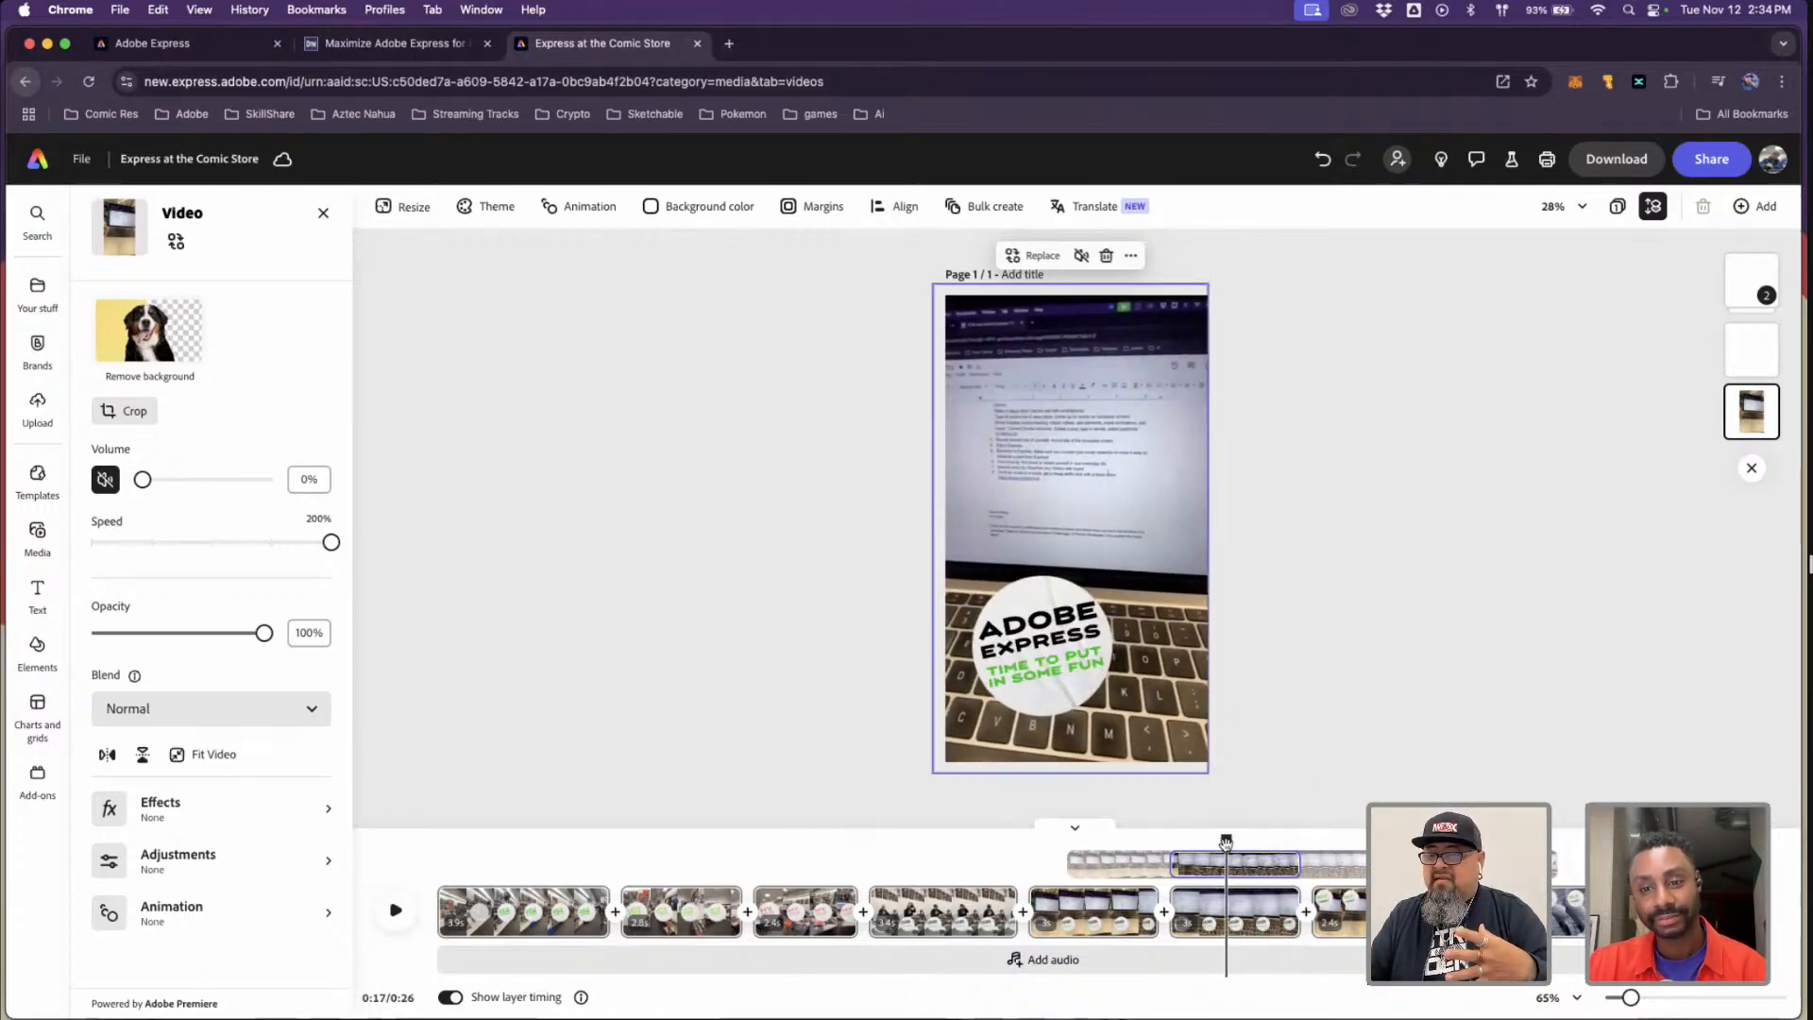
left_click(1094, 827)
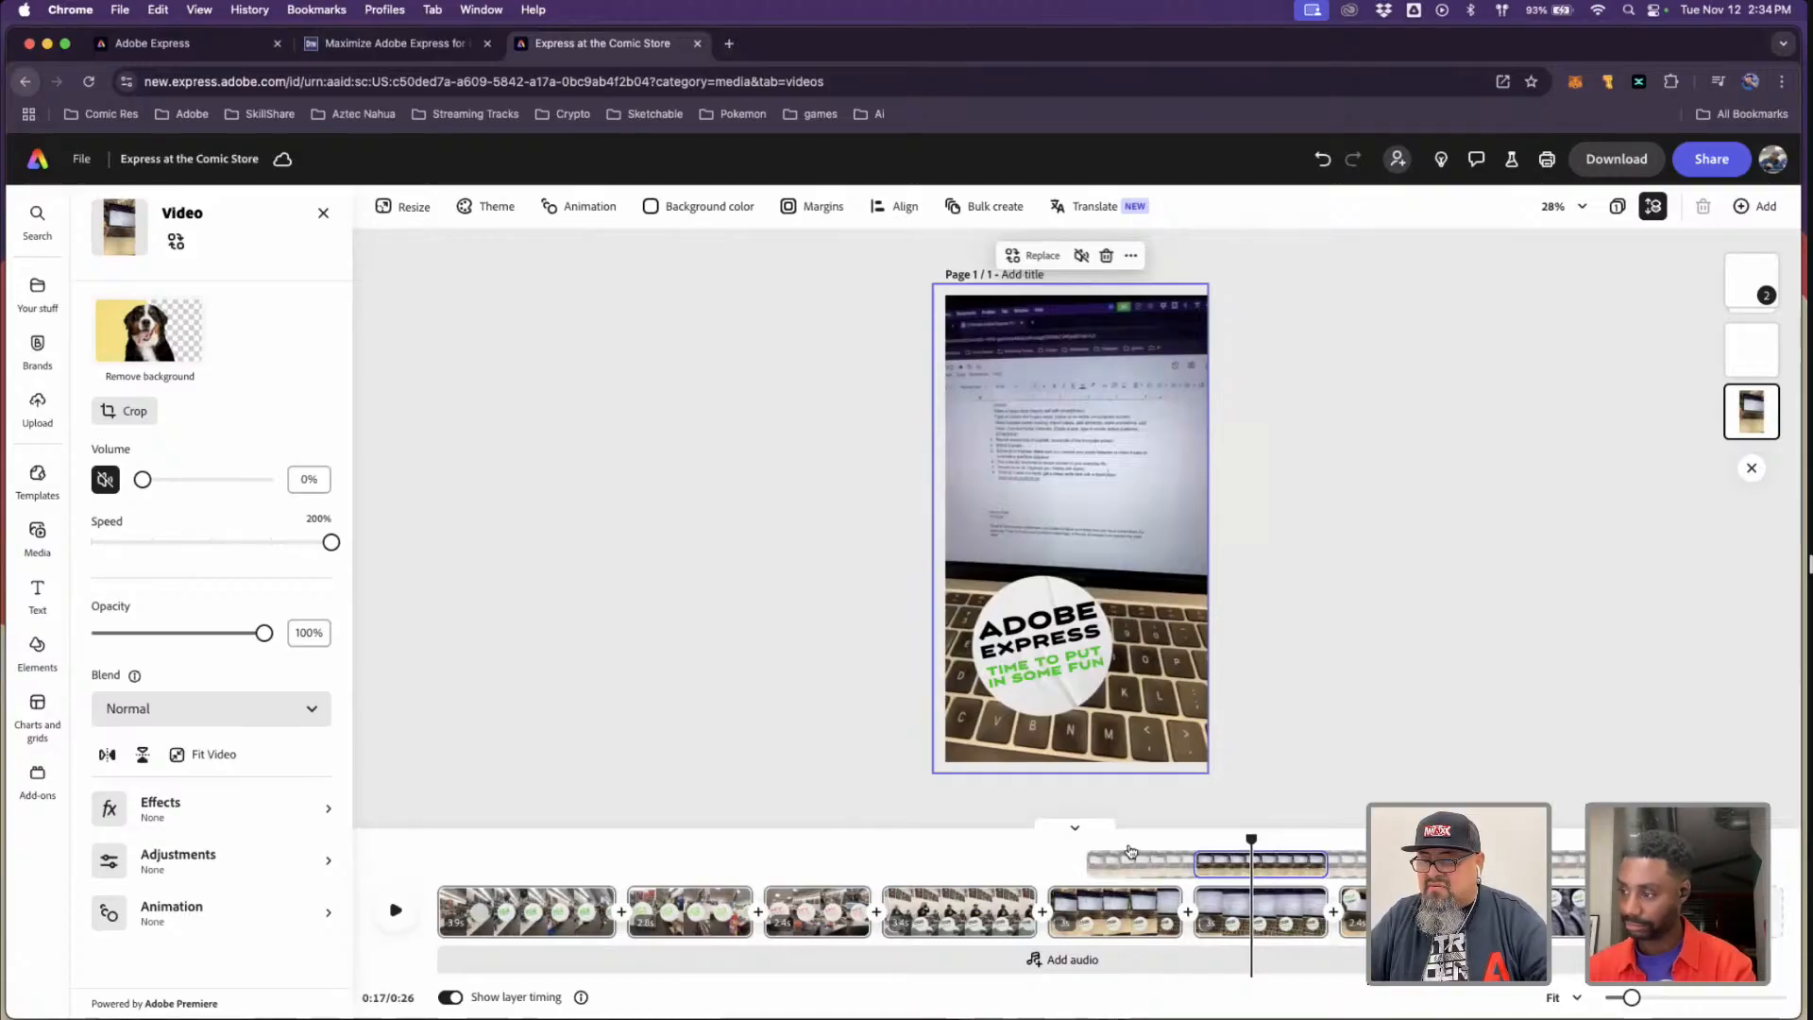
- Try to extend the fifth scene to about 6.3 seconds and lengthen its laptop video to fill the added time
left_click(1209, 828)
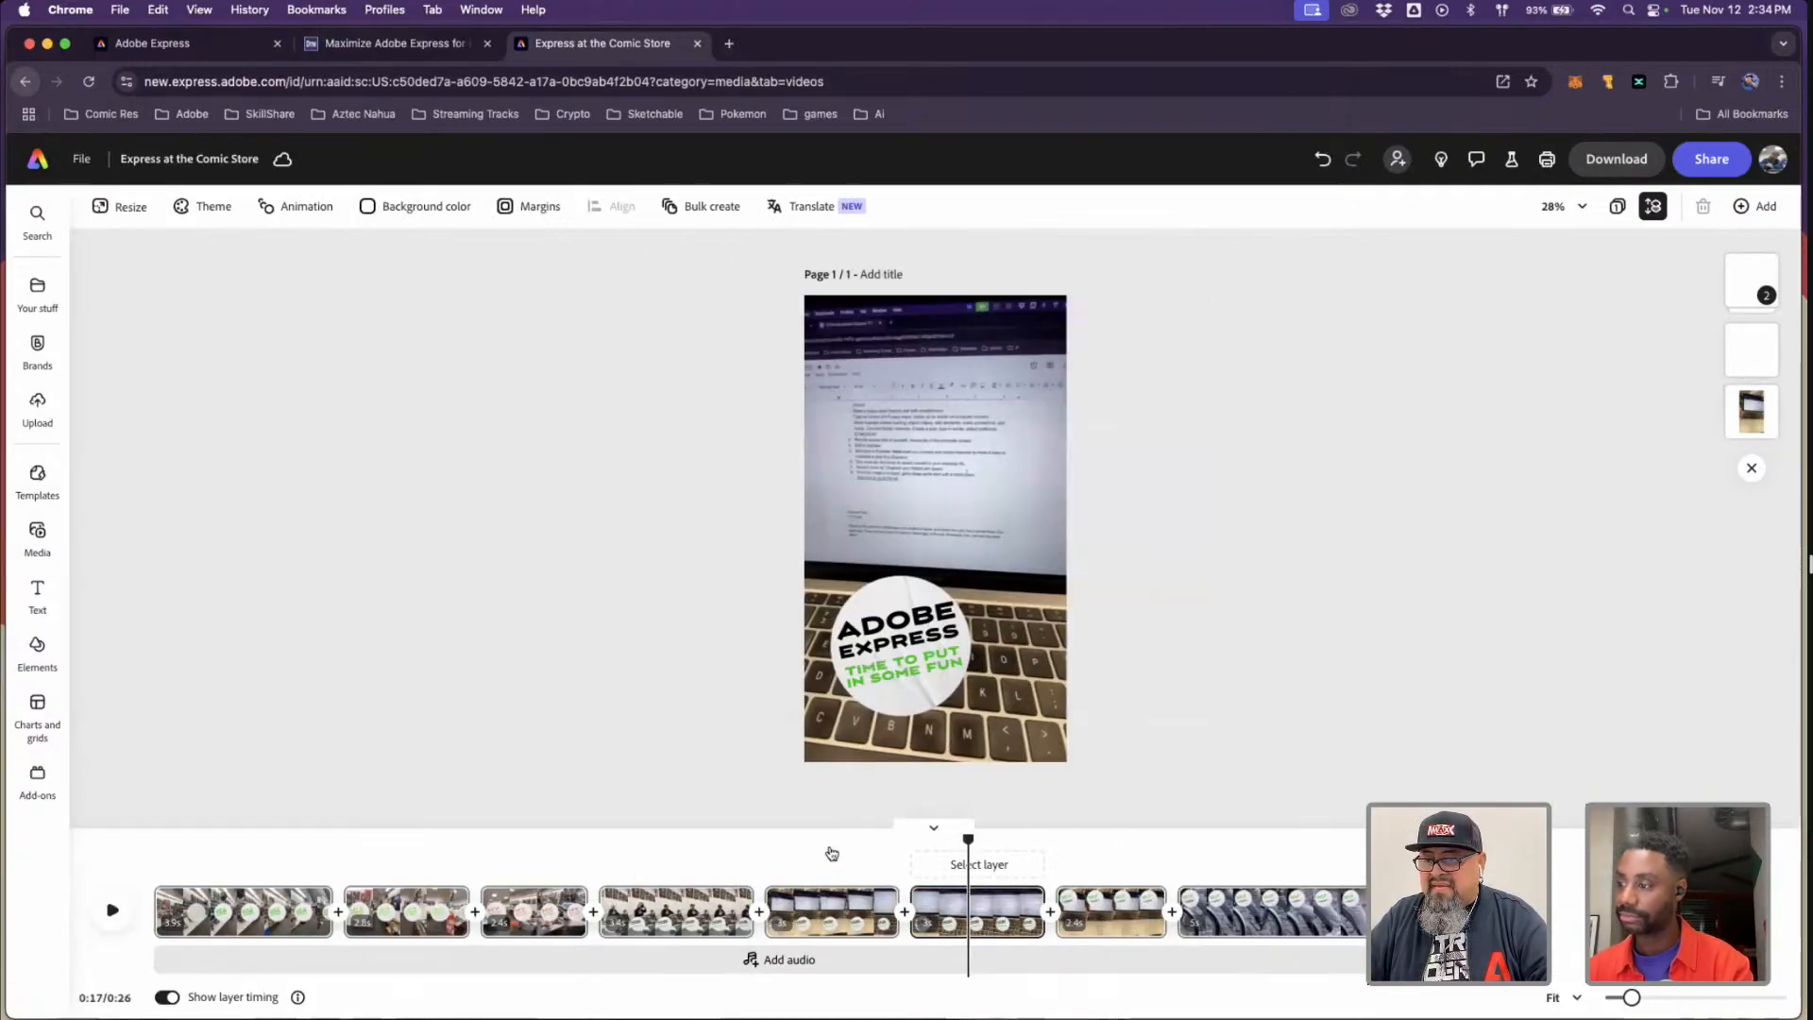
left_click(830, 846)
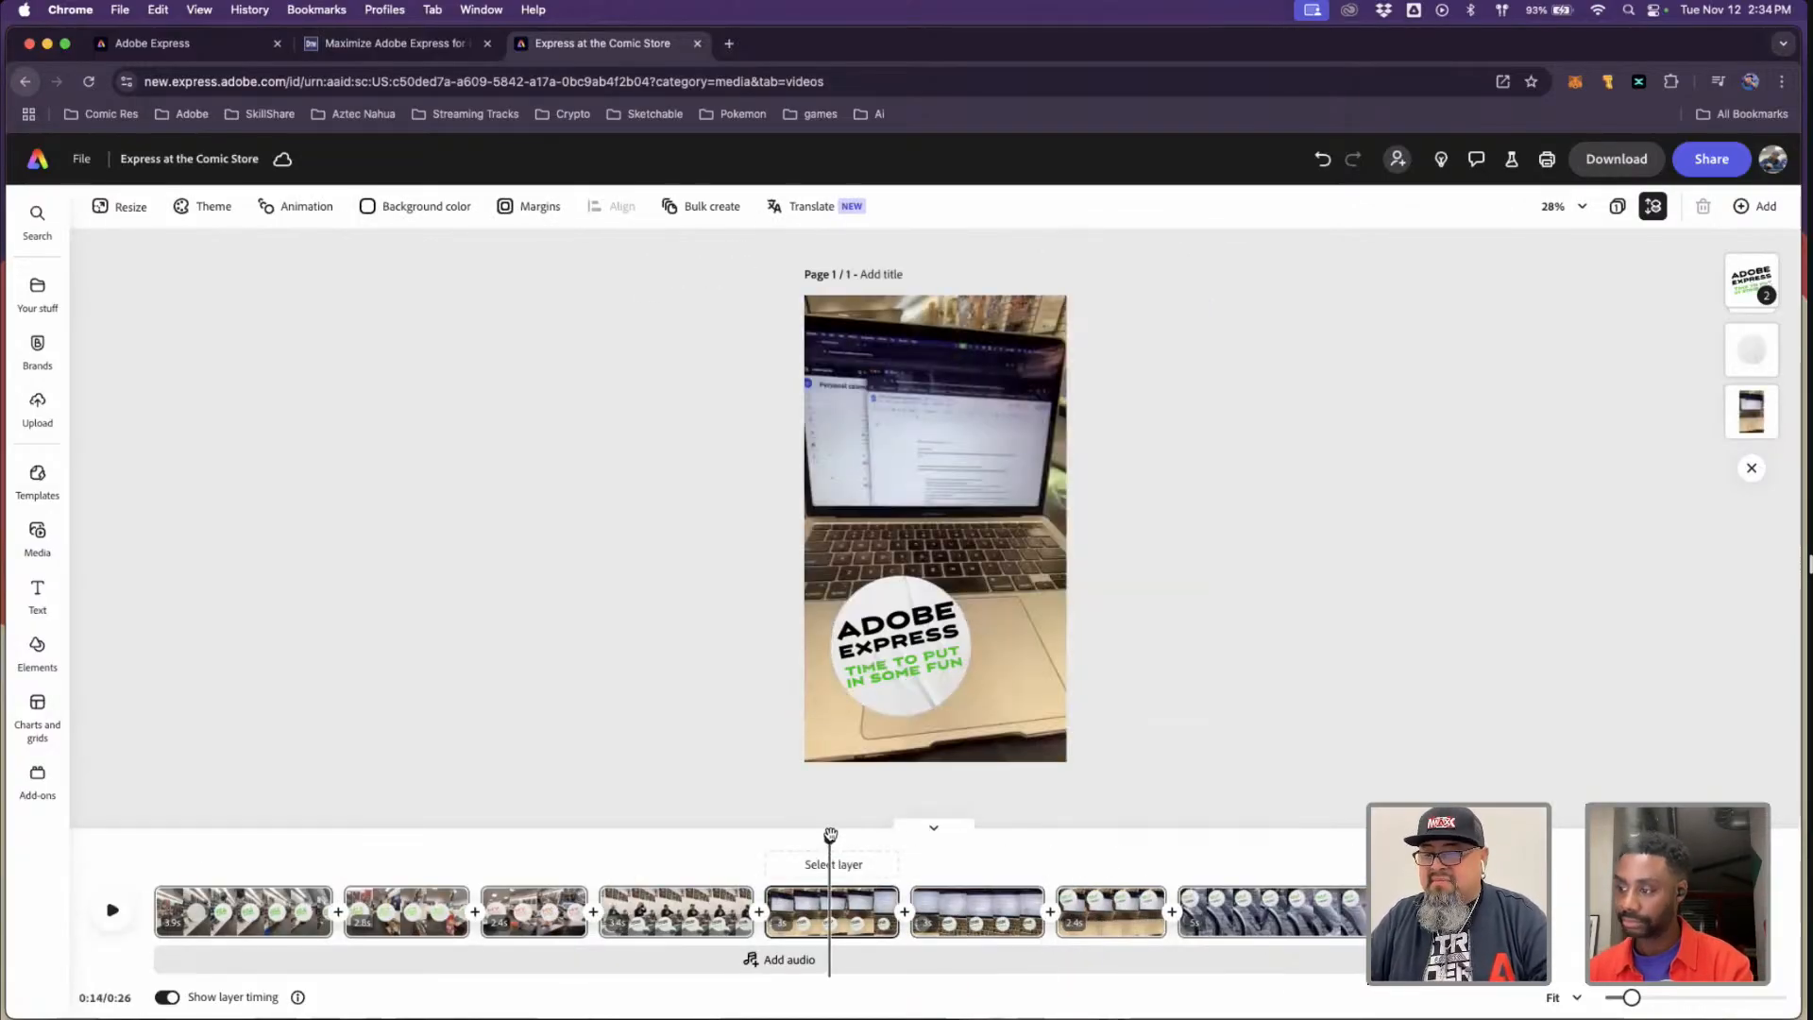
left_click_drag(915, 844, 829, 842)
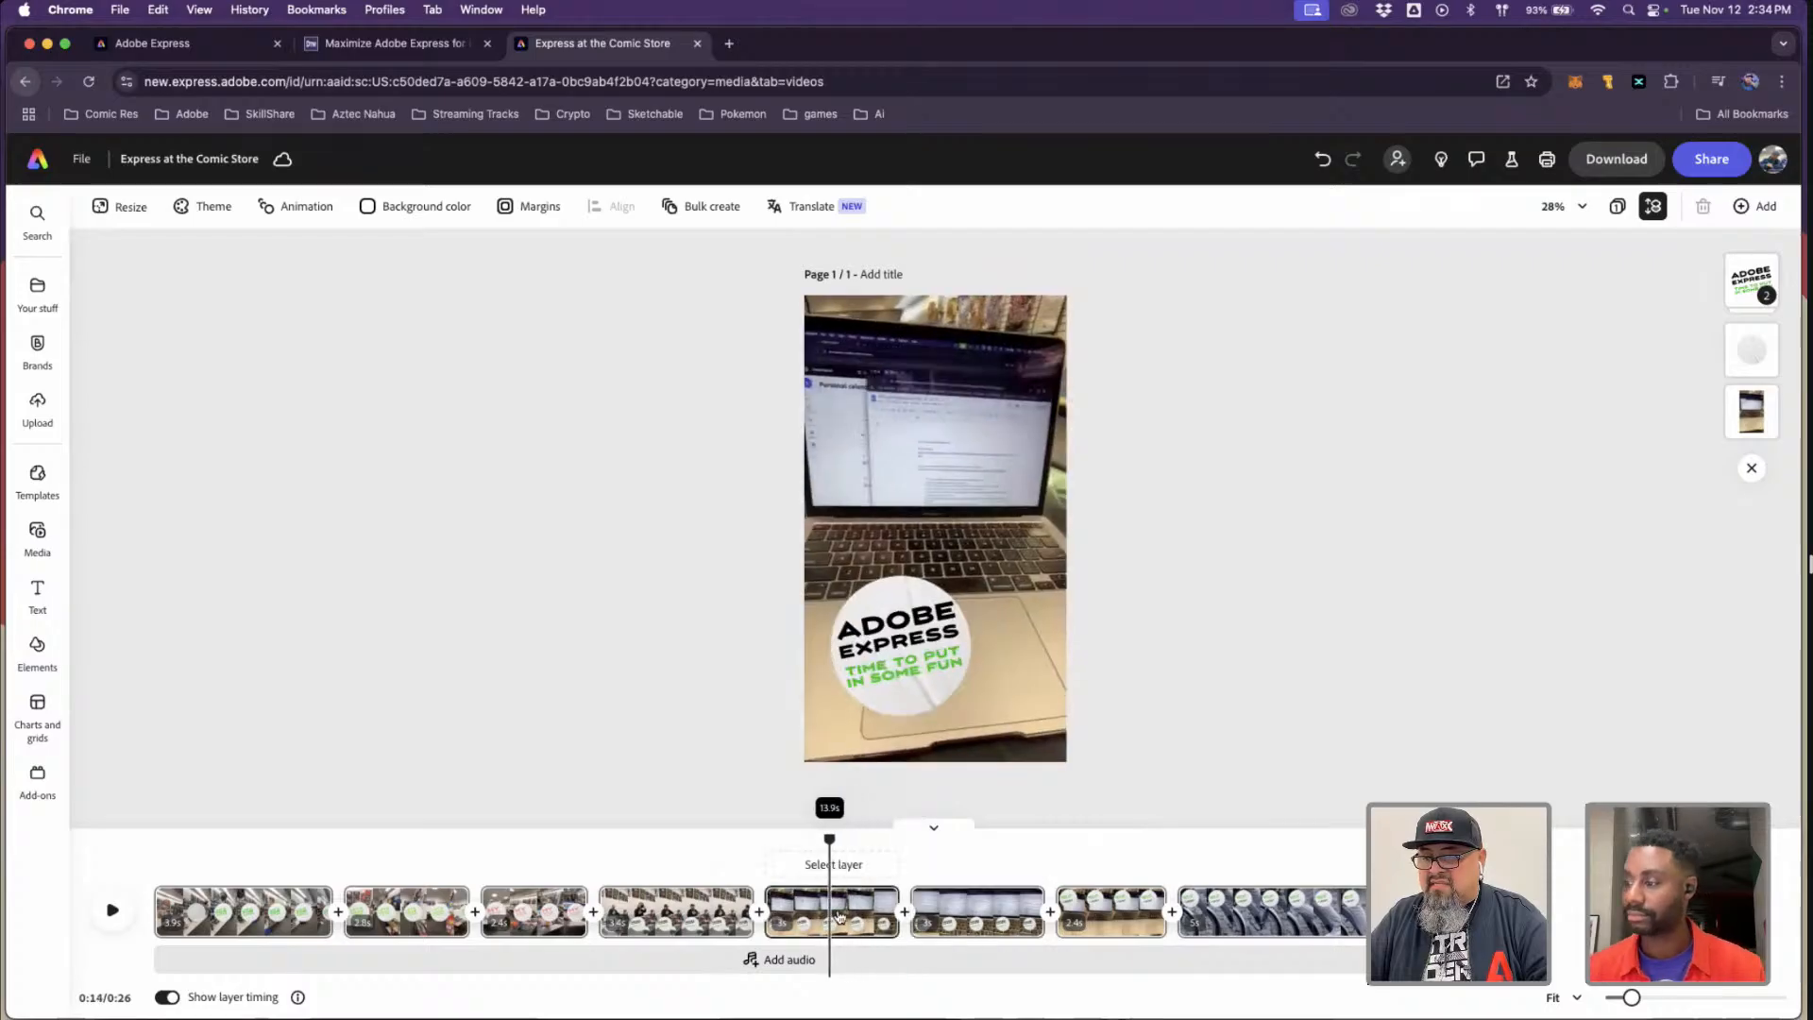
left_click(839, 916)
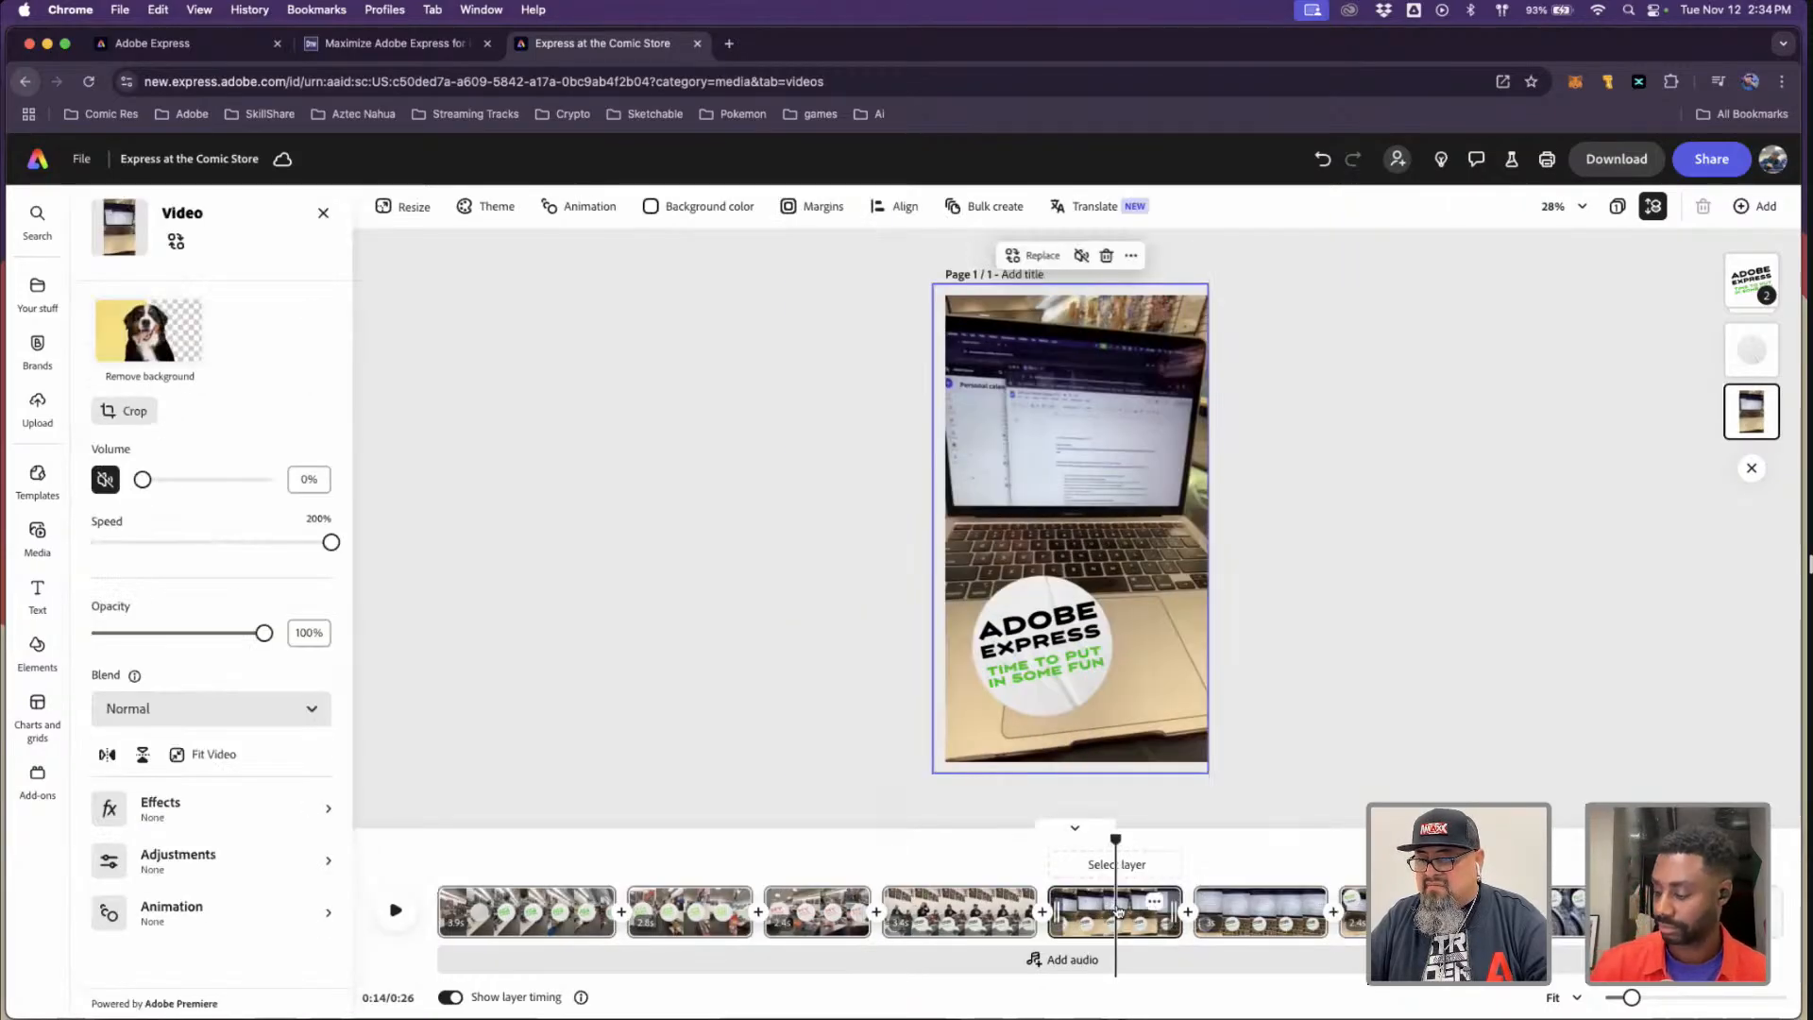
left_click(1136, 910)
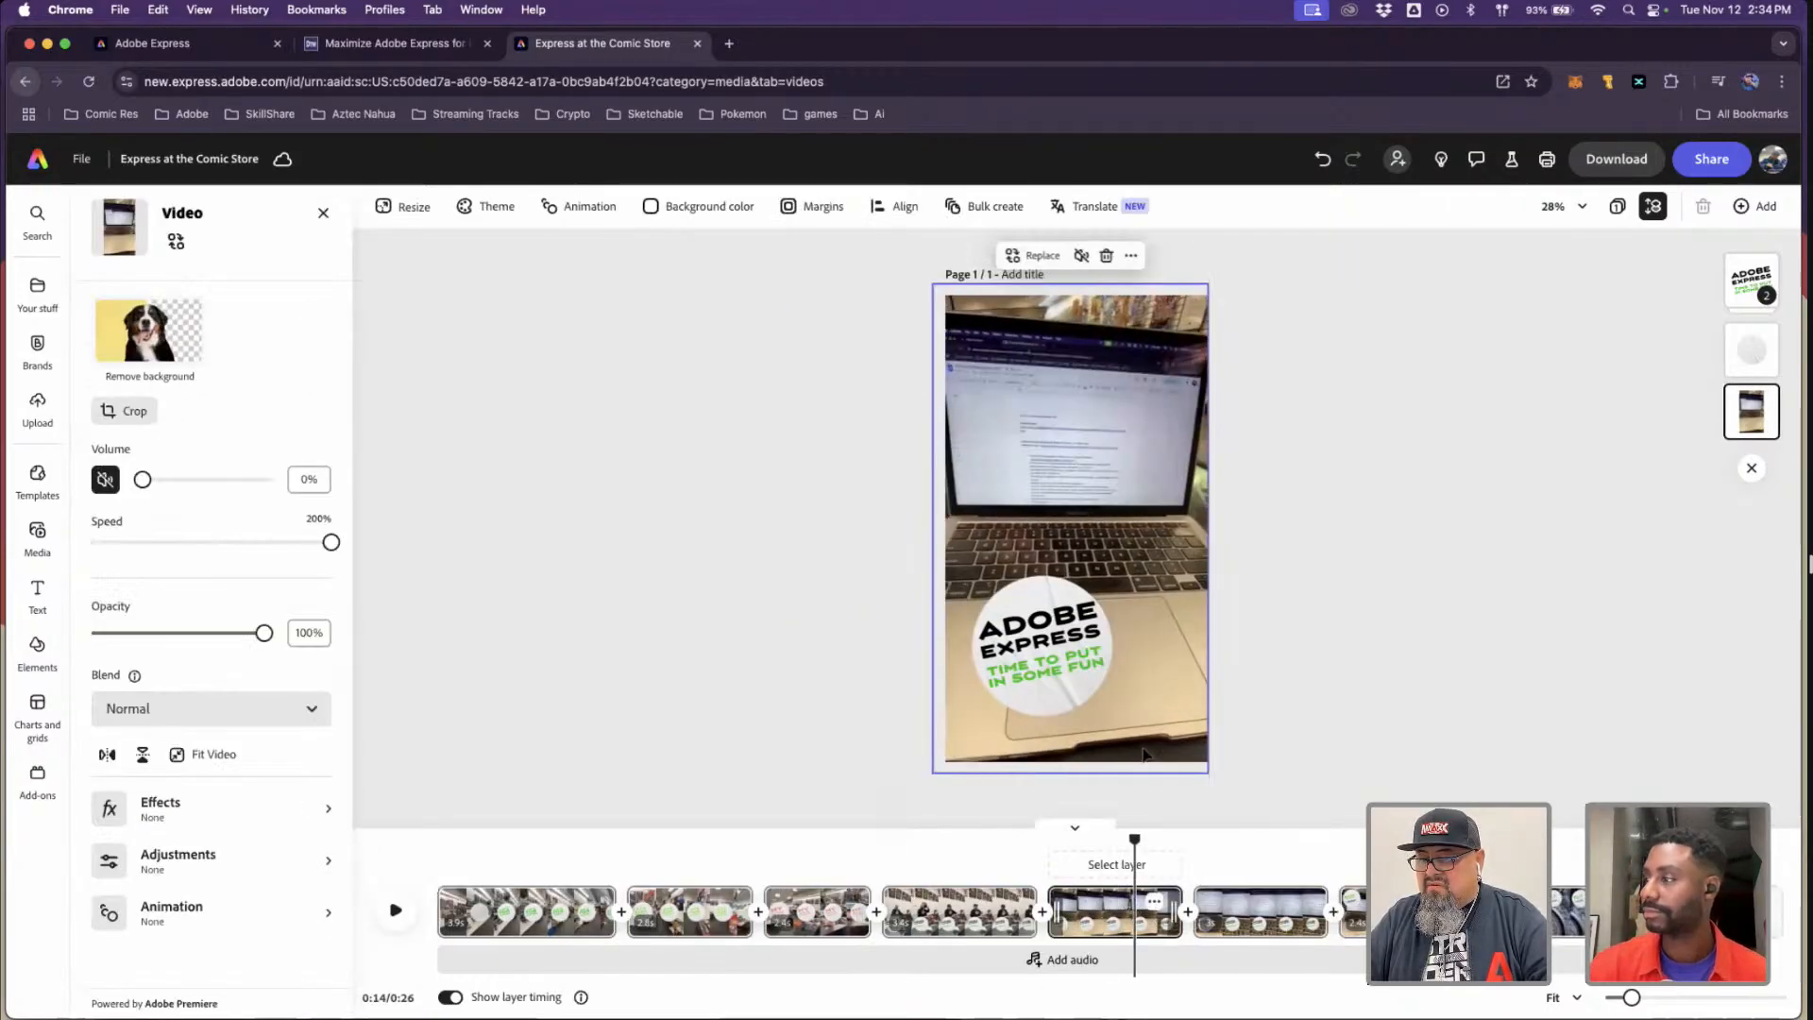
left_click_drag(1180, 911, 1332, 933)
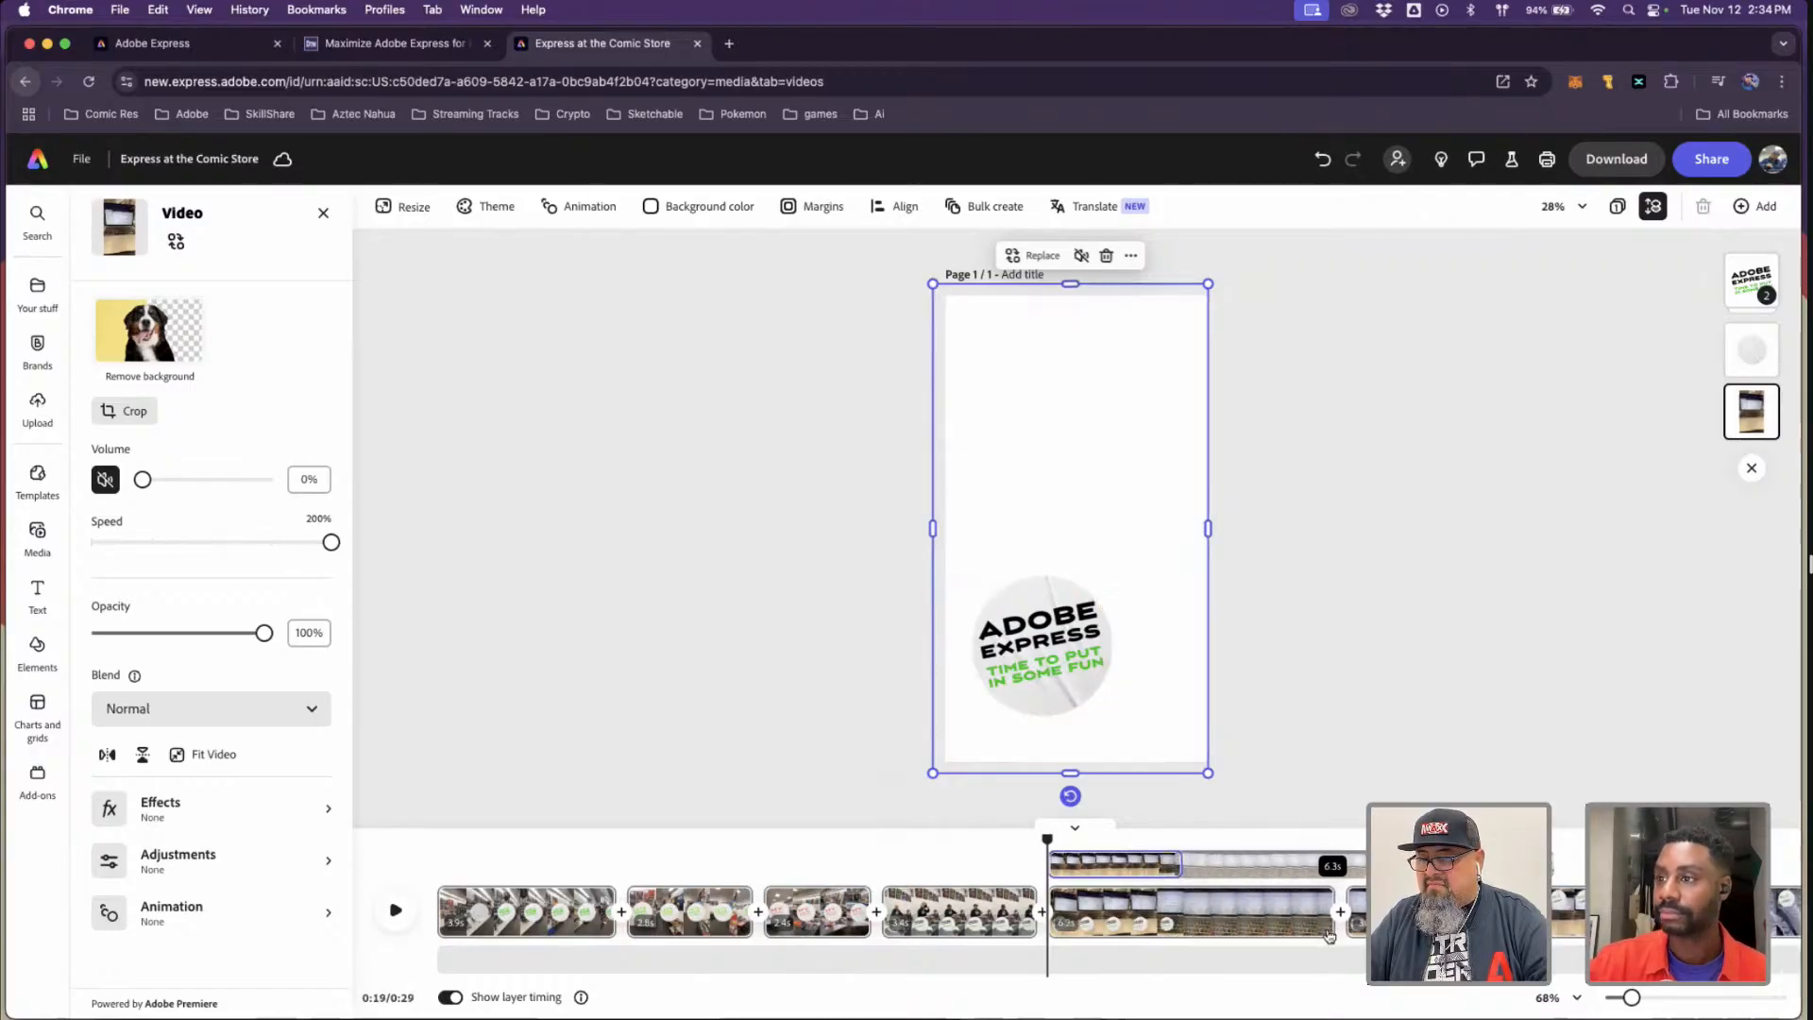
left_click(1133, 909)
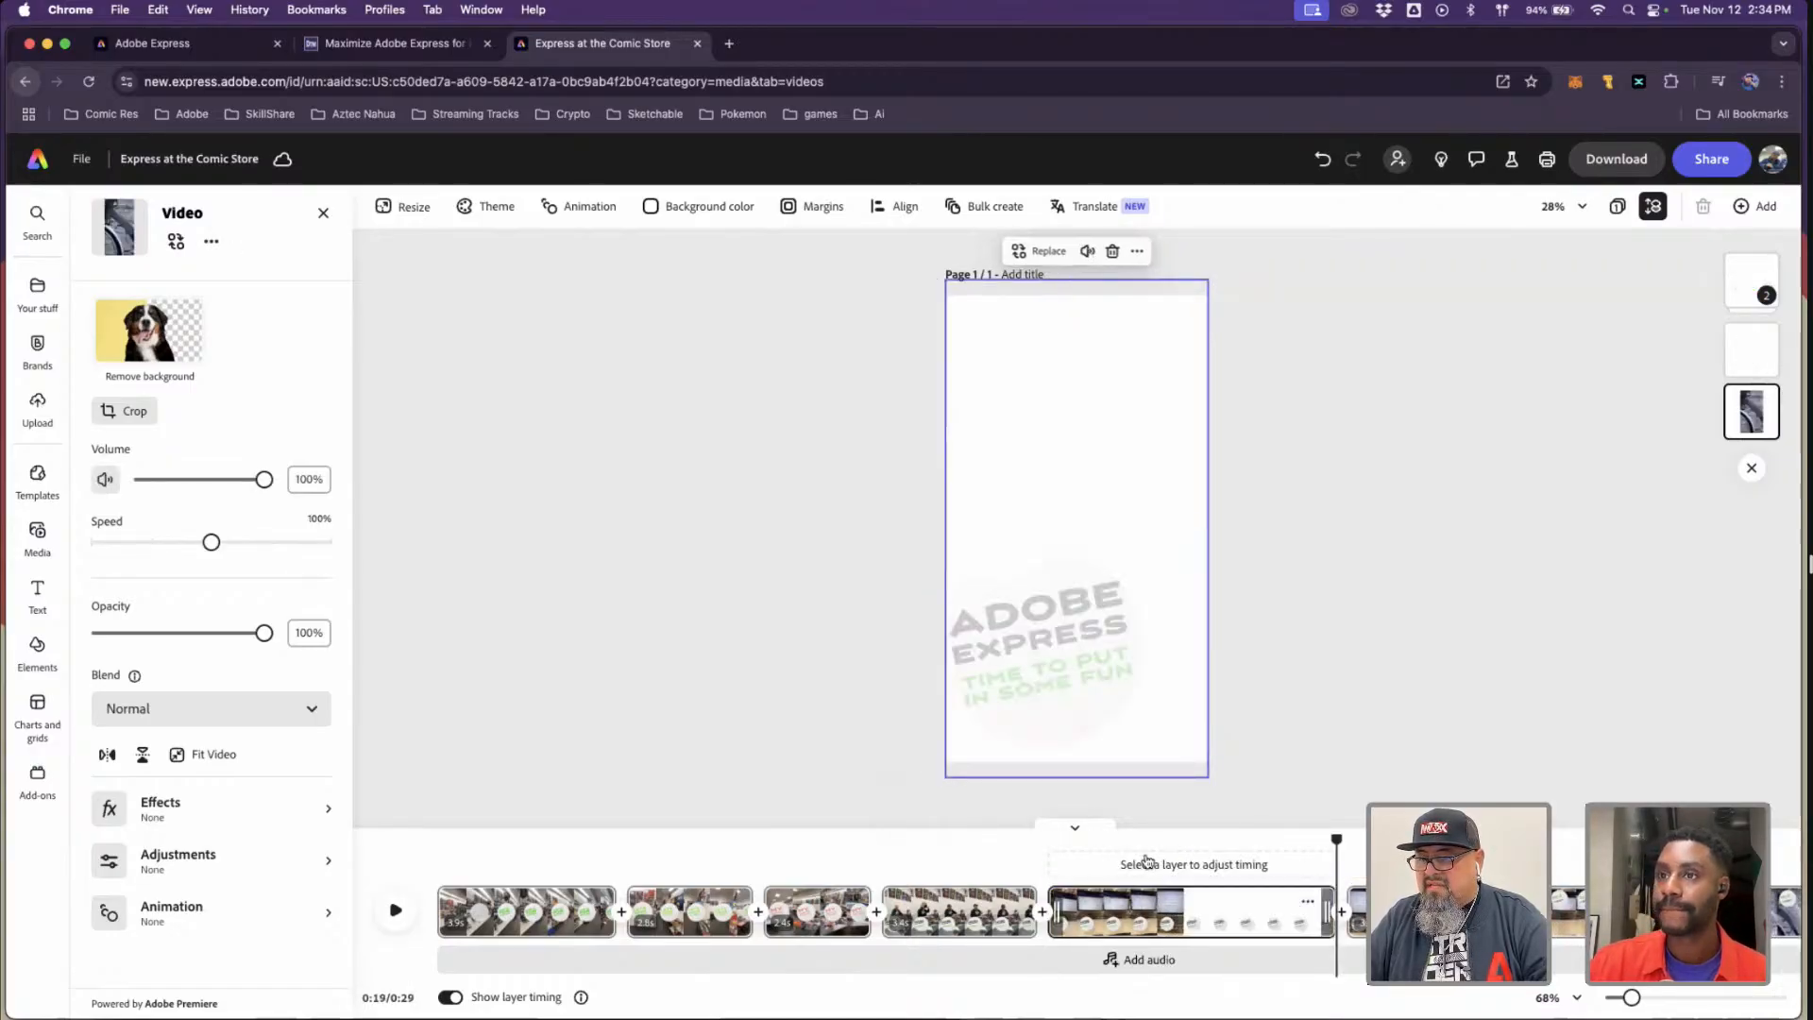
left_click(1146, 855)
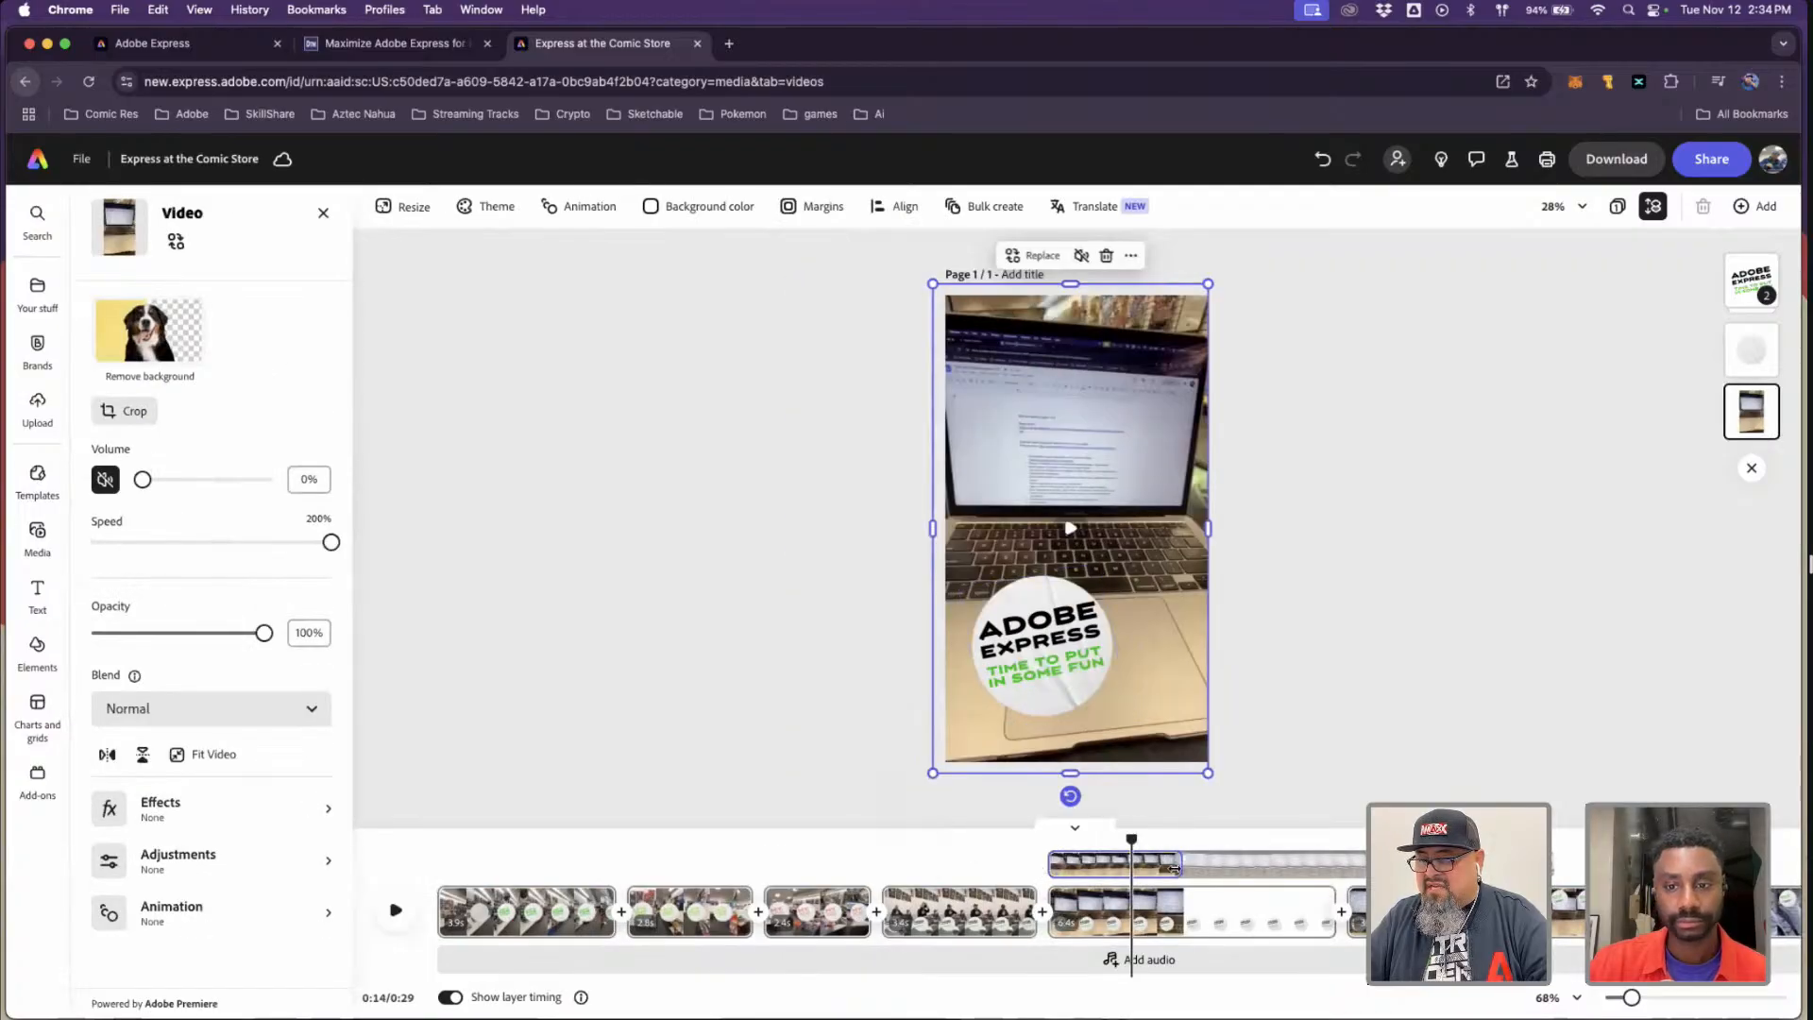
left_click_drag(1196, 868, 1334, 864)
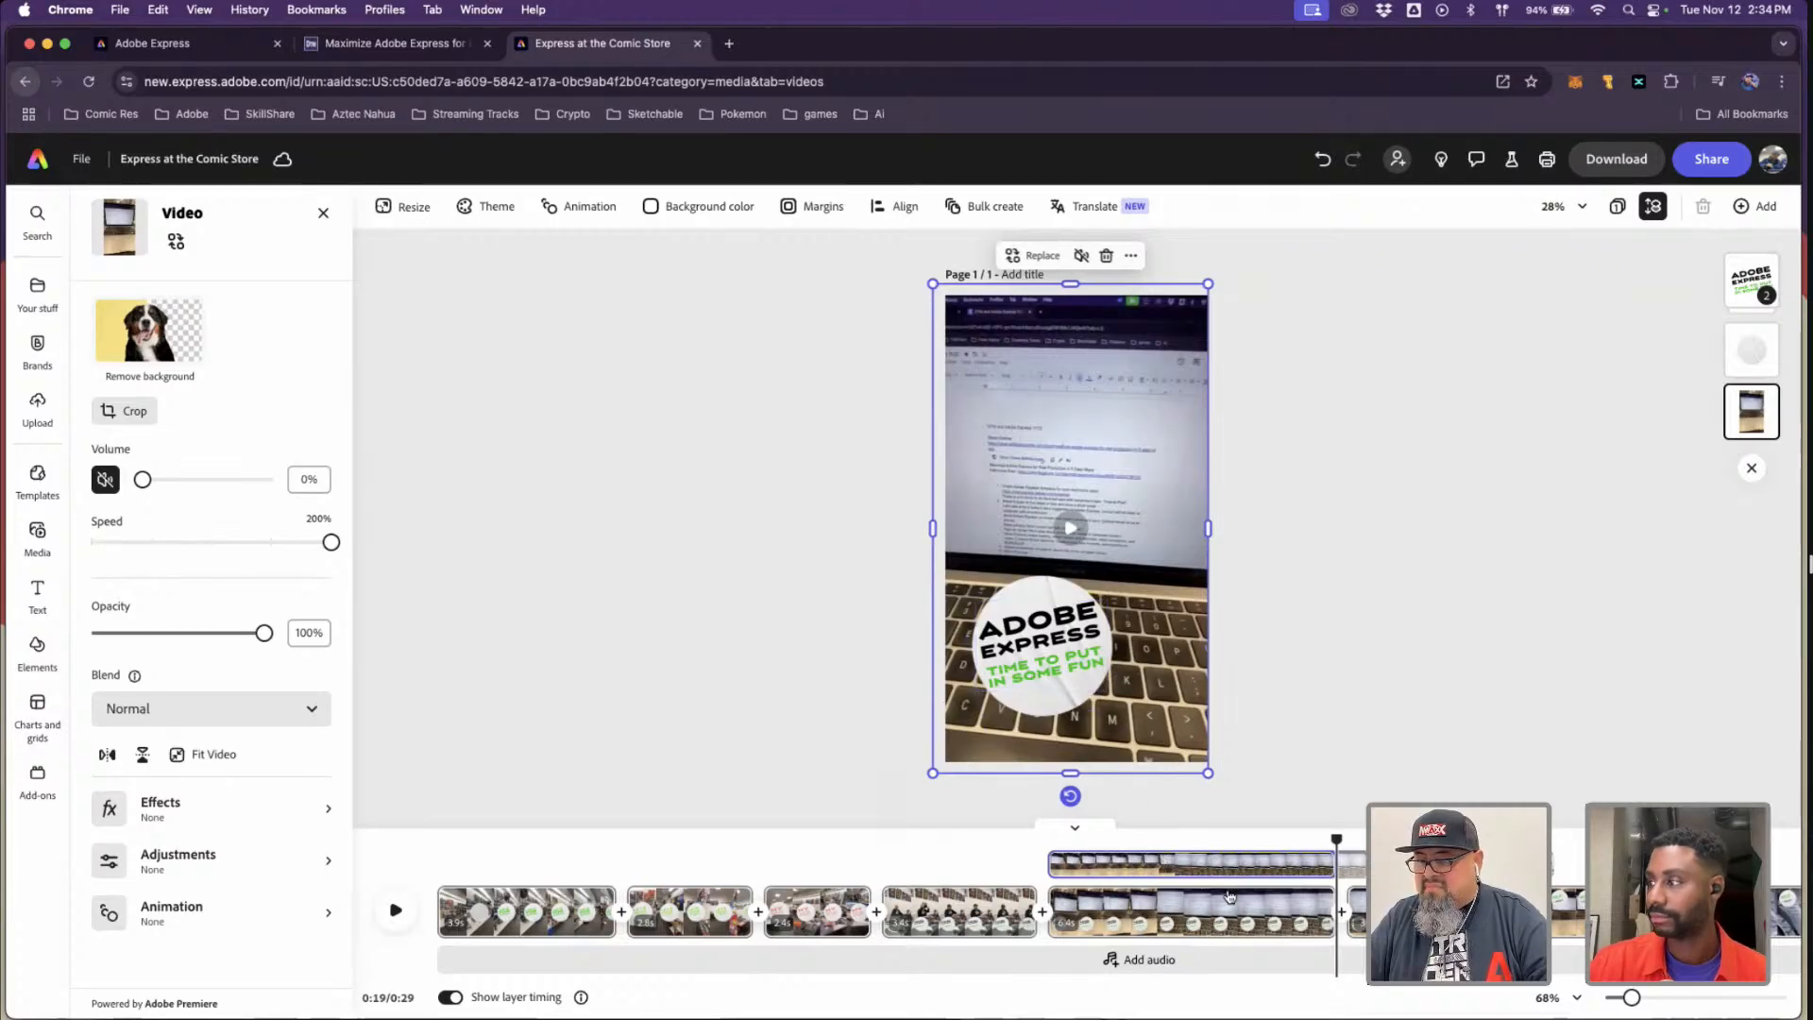
- Trim the end of the fifth scene to 2.4 seconds and shorten the end of the duplicated laptop scene after it
left_click(1071, 692)
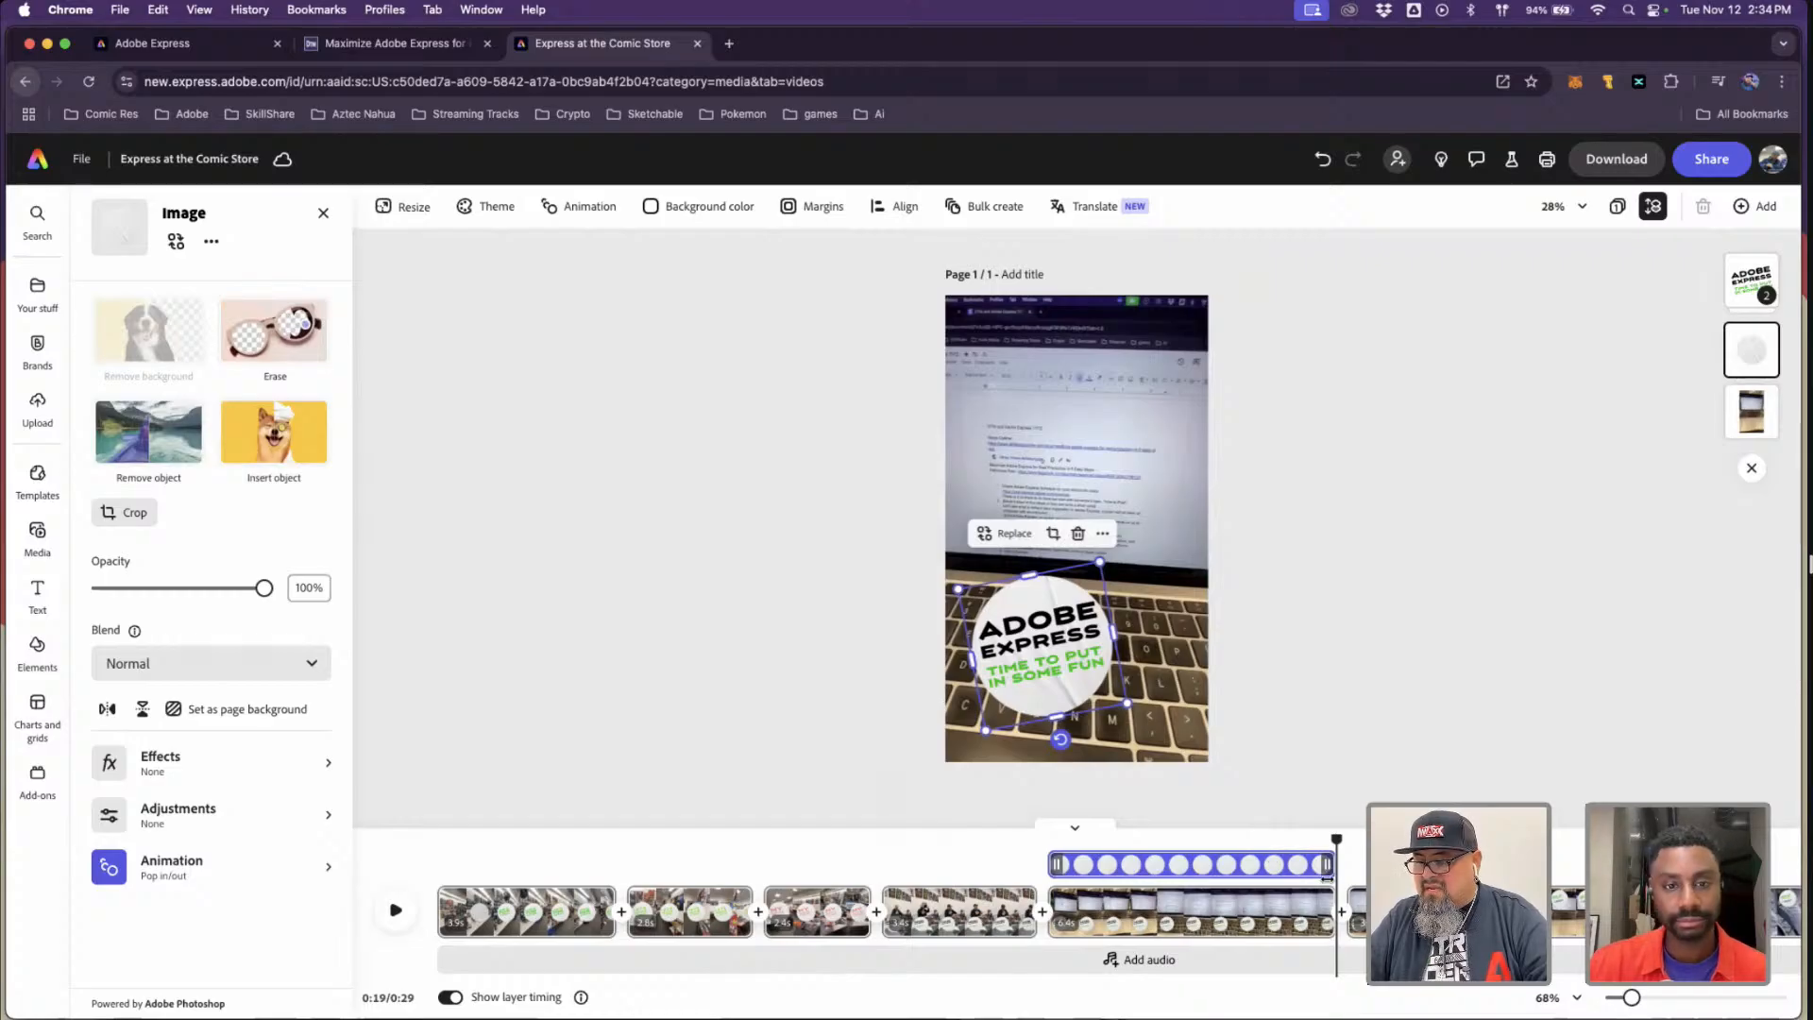
left_click_drag(1327, 876, 1154, 891)
left_click(1008, 881)
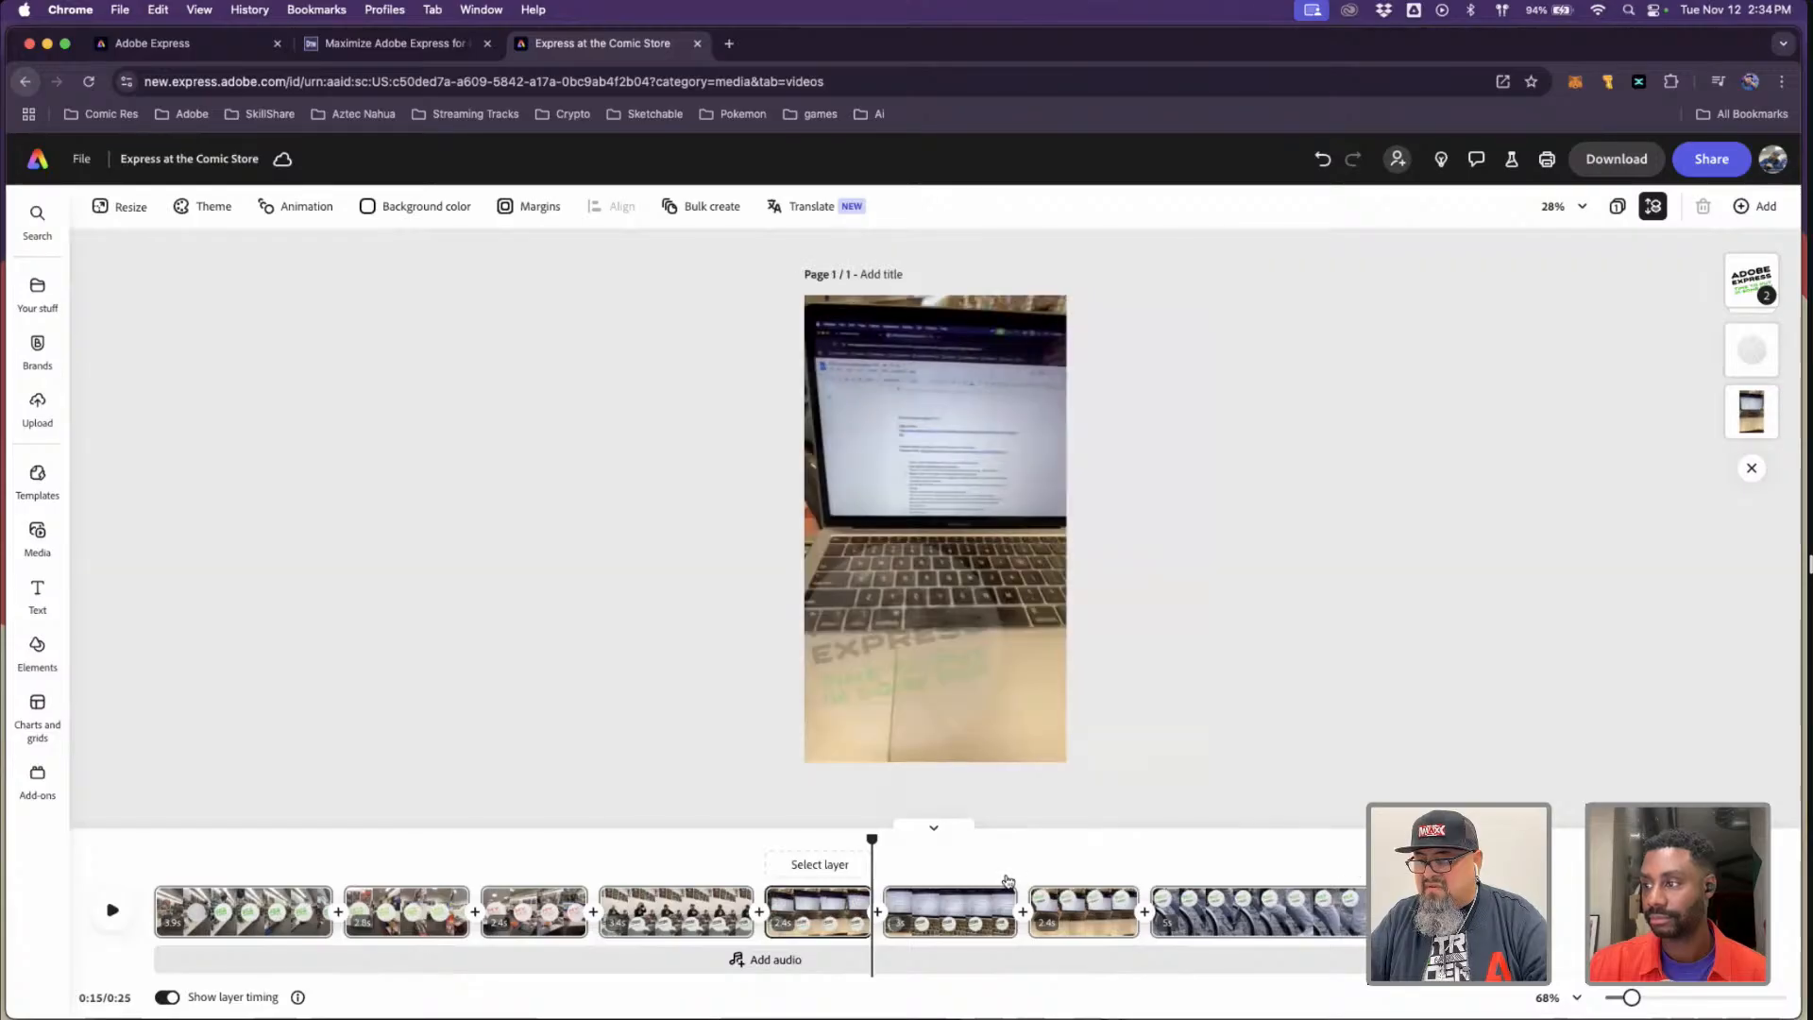
left_click_drag(871, 840, 941, 862)
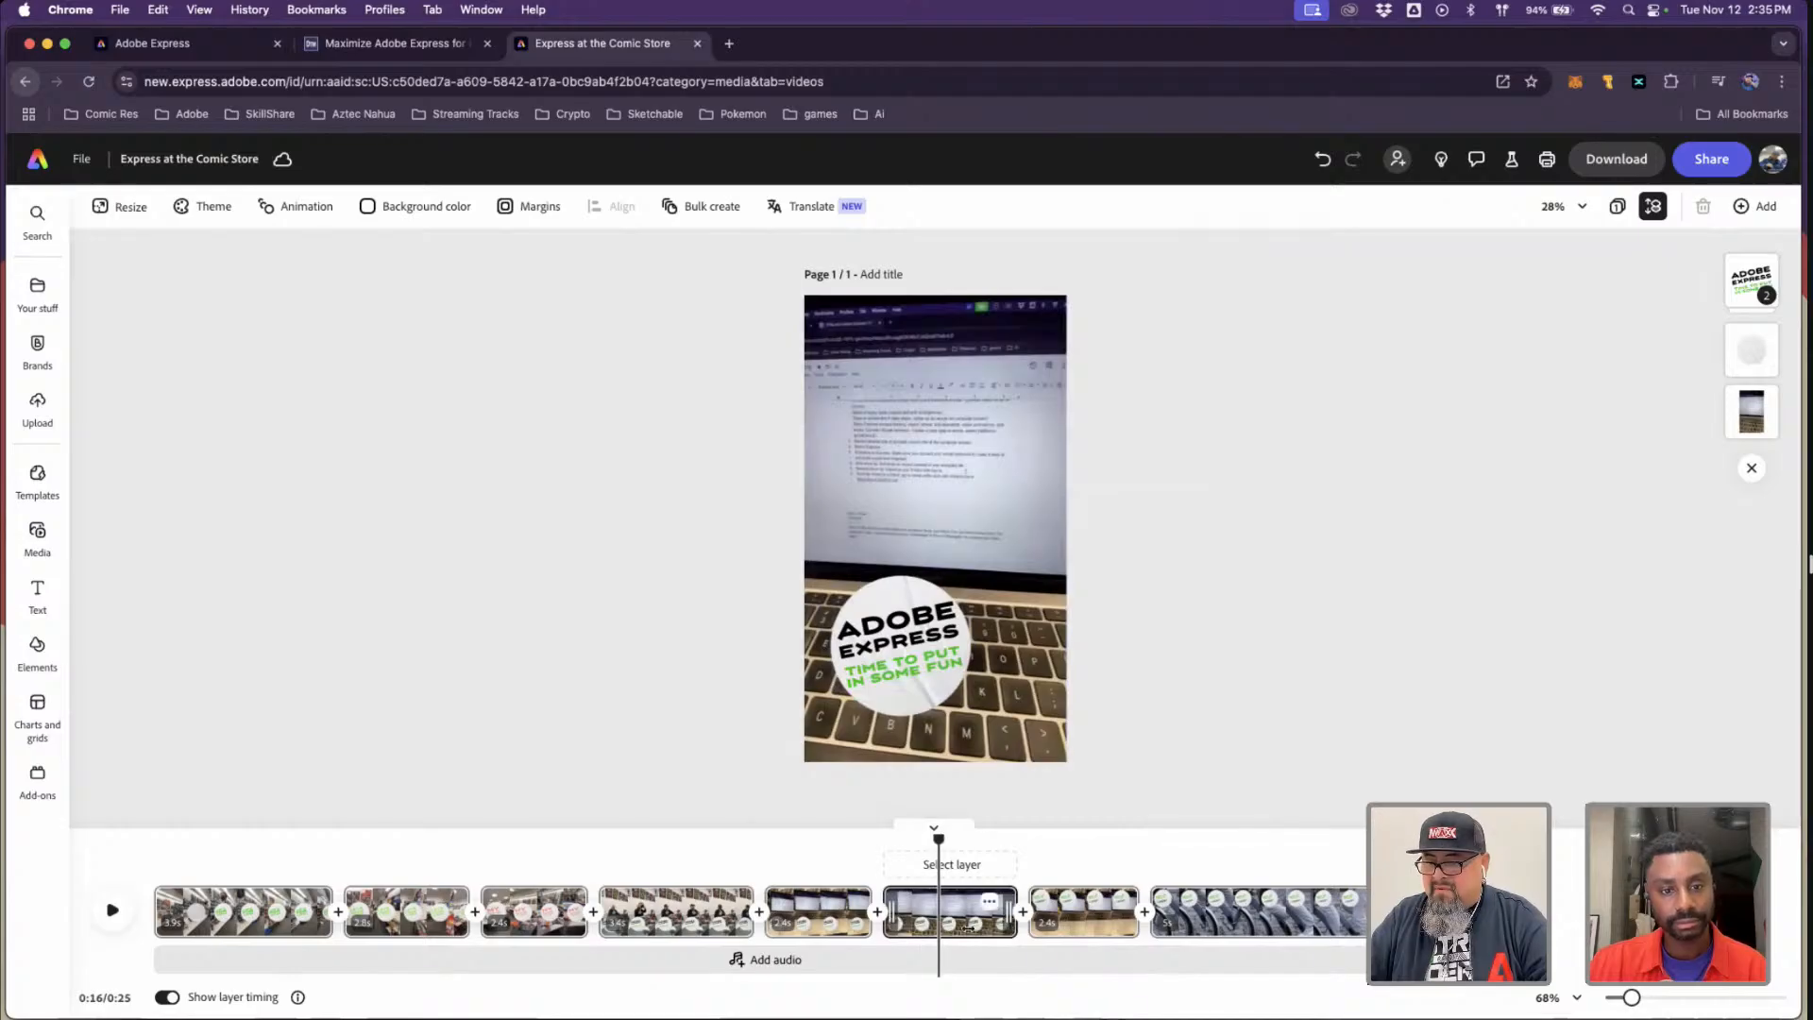
- Replace the "Adobe Express" headline on the sixth scene's round sticker with "write a script"
left_click(918, 647)
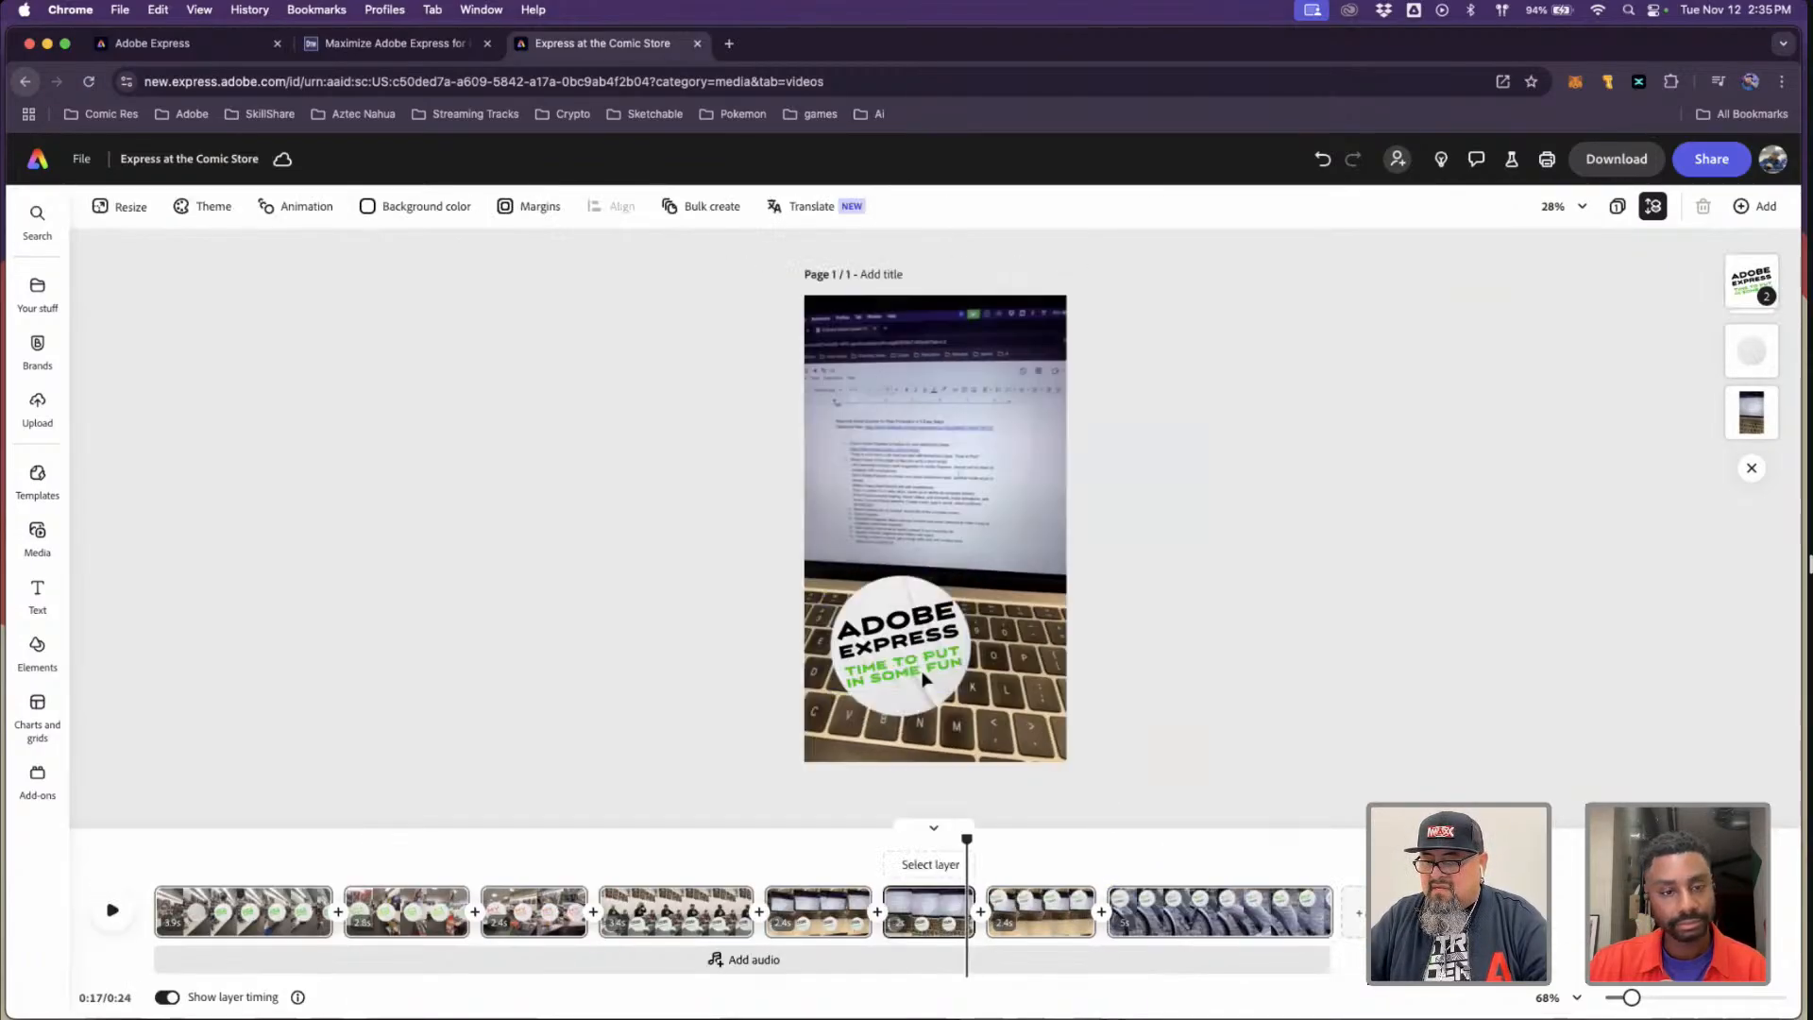
left_click(921, 648)
left_click(924, 652)
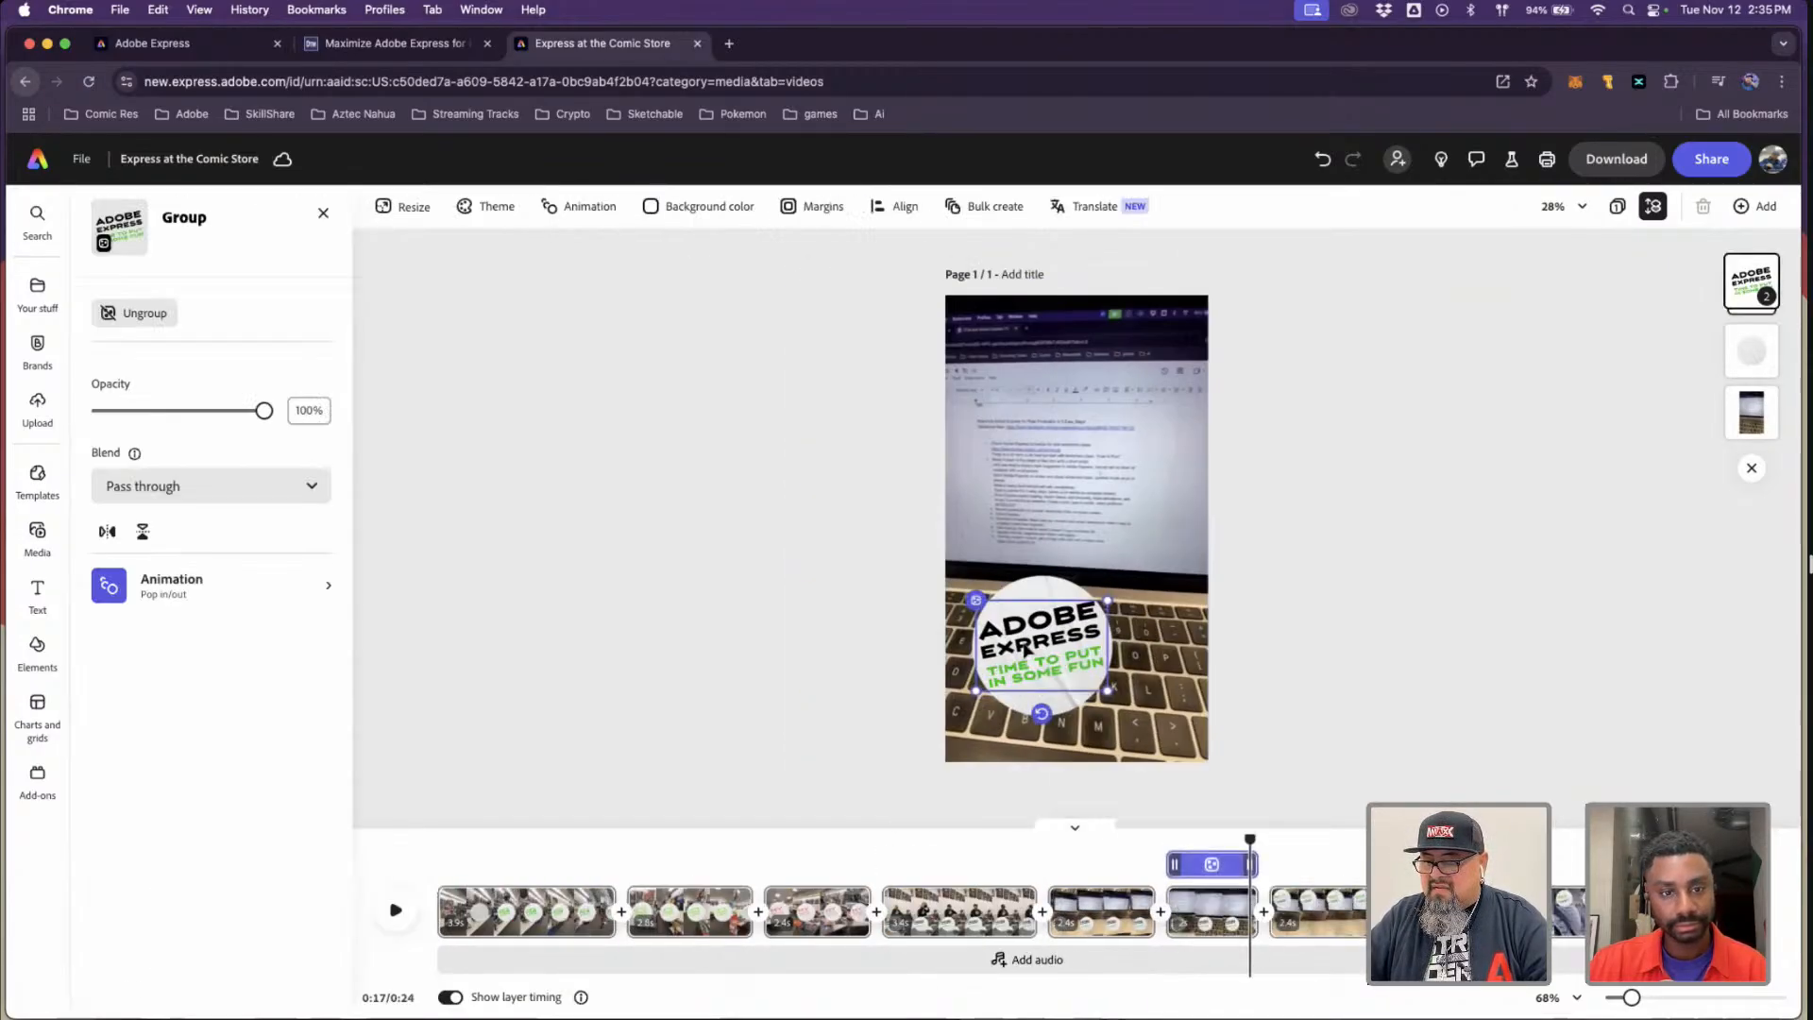
left_click(1029, 640)
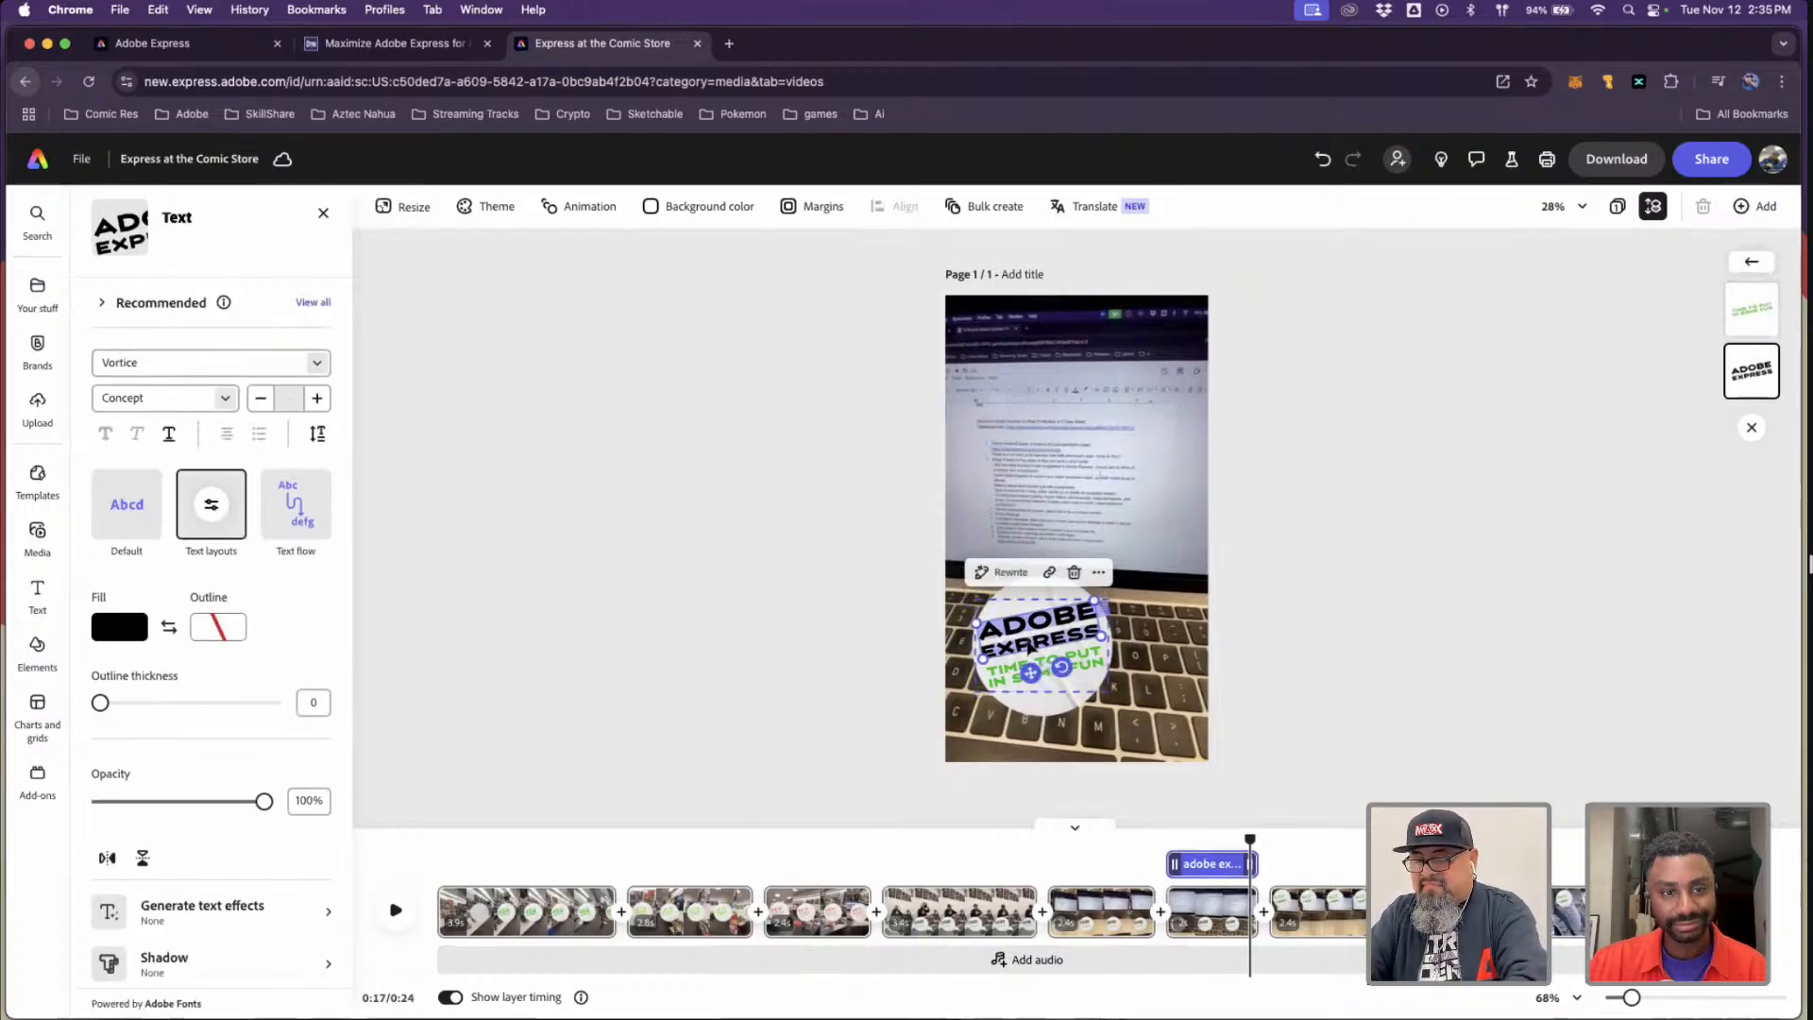
key("ctrl+a")
type("write a scxript")
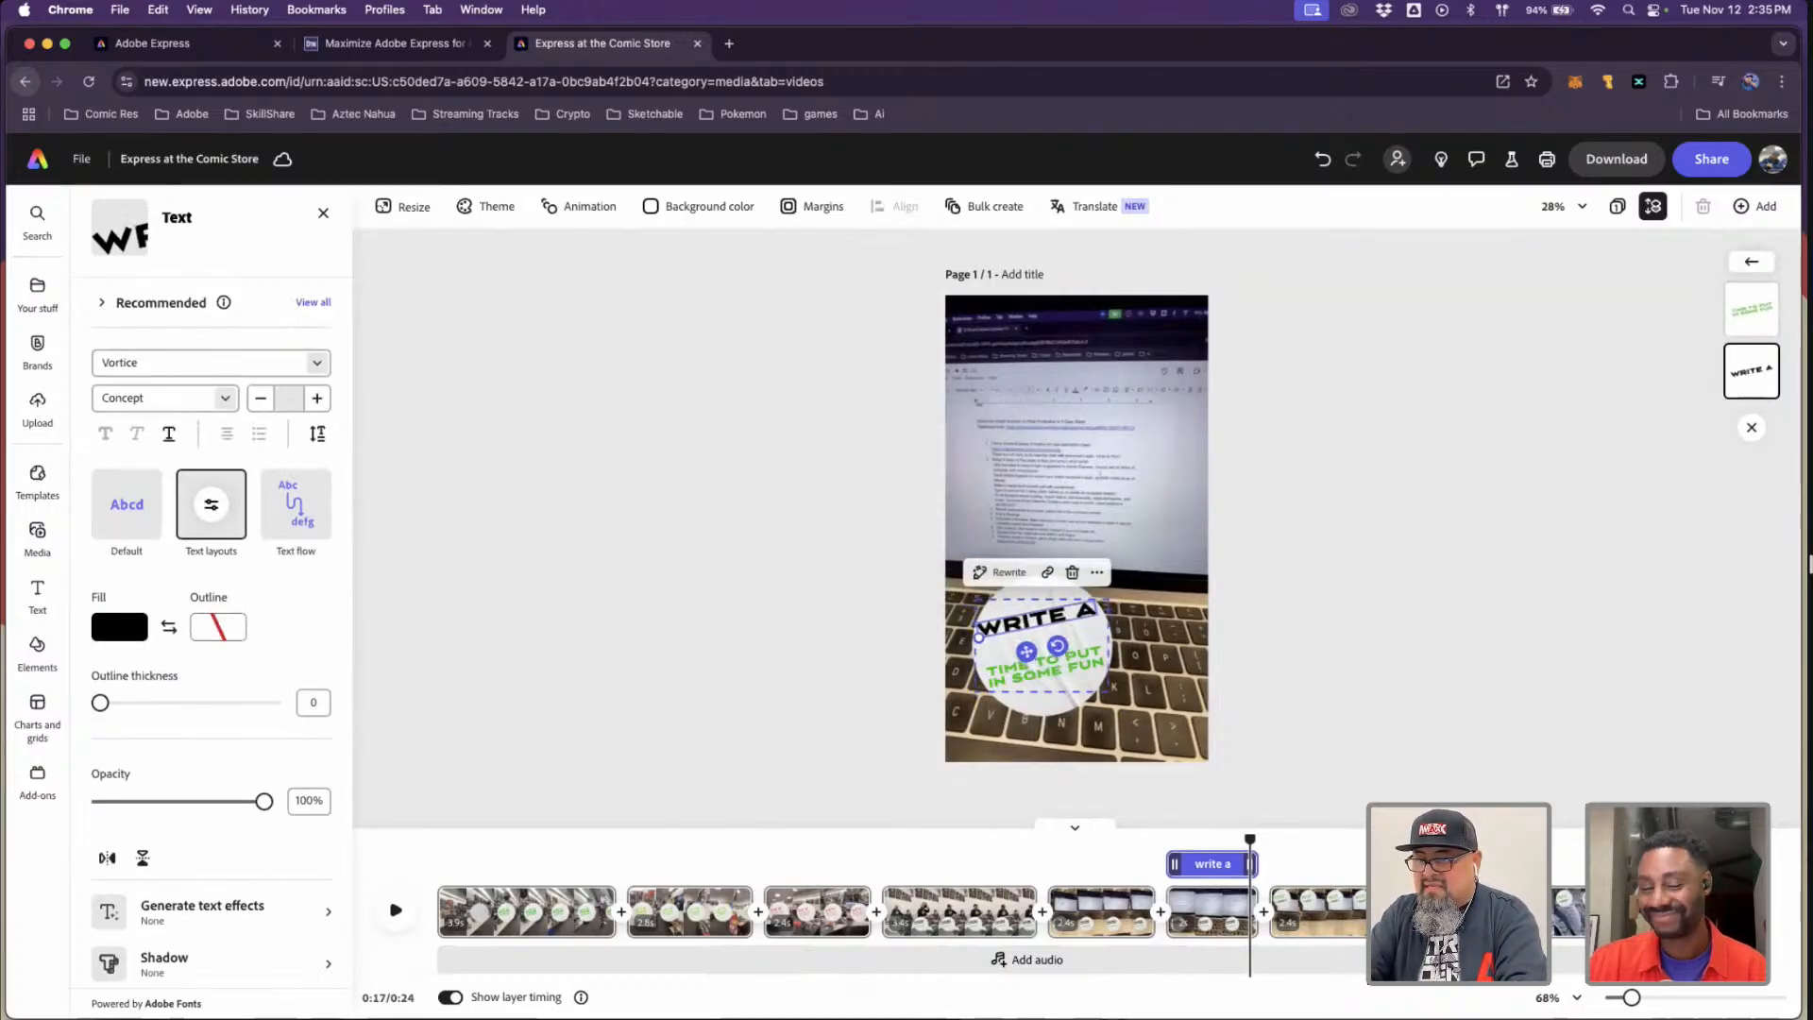
key("BackSpace")
key("BackSpace")
key("BackSpace")
key("BackSpace")
key("BackSpace")
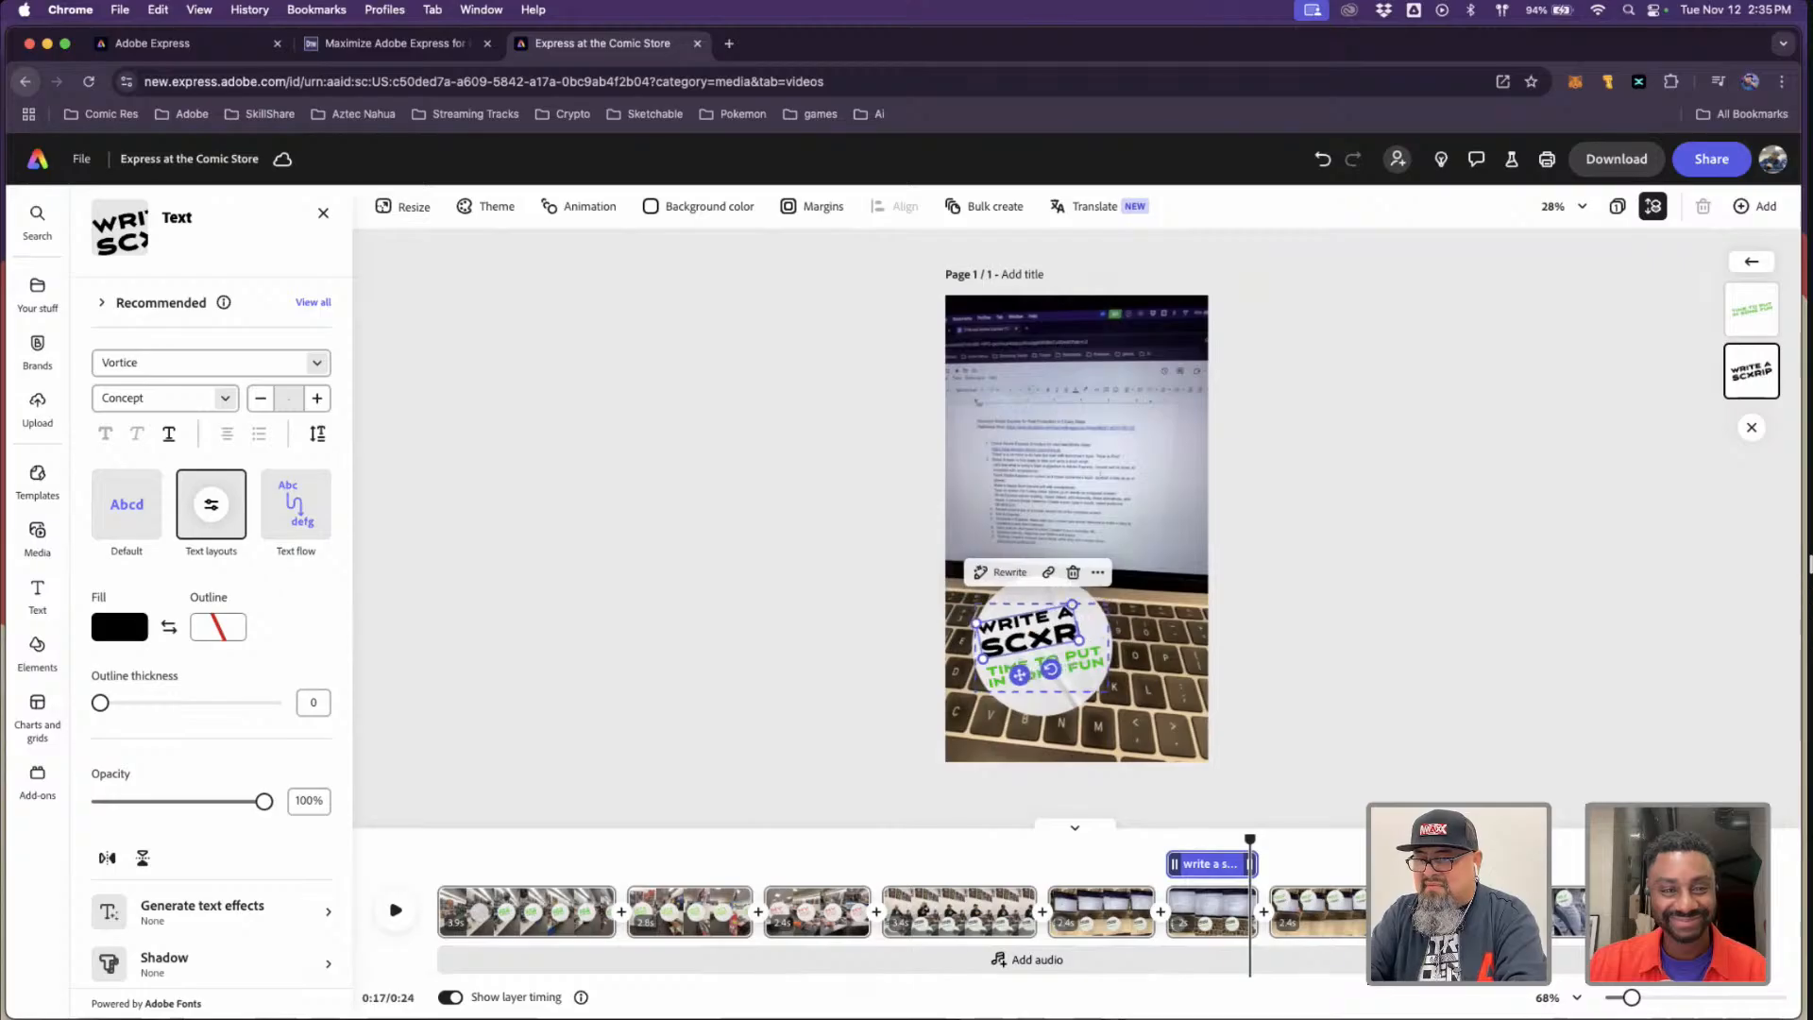
type("ript")
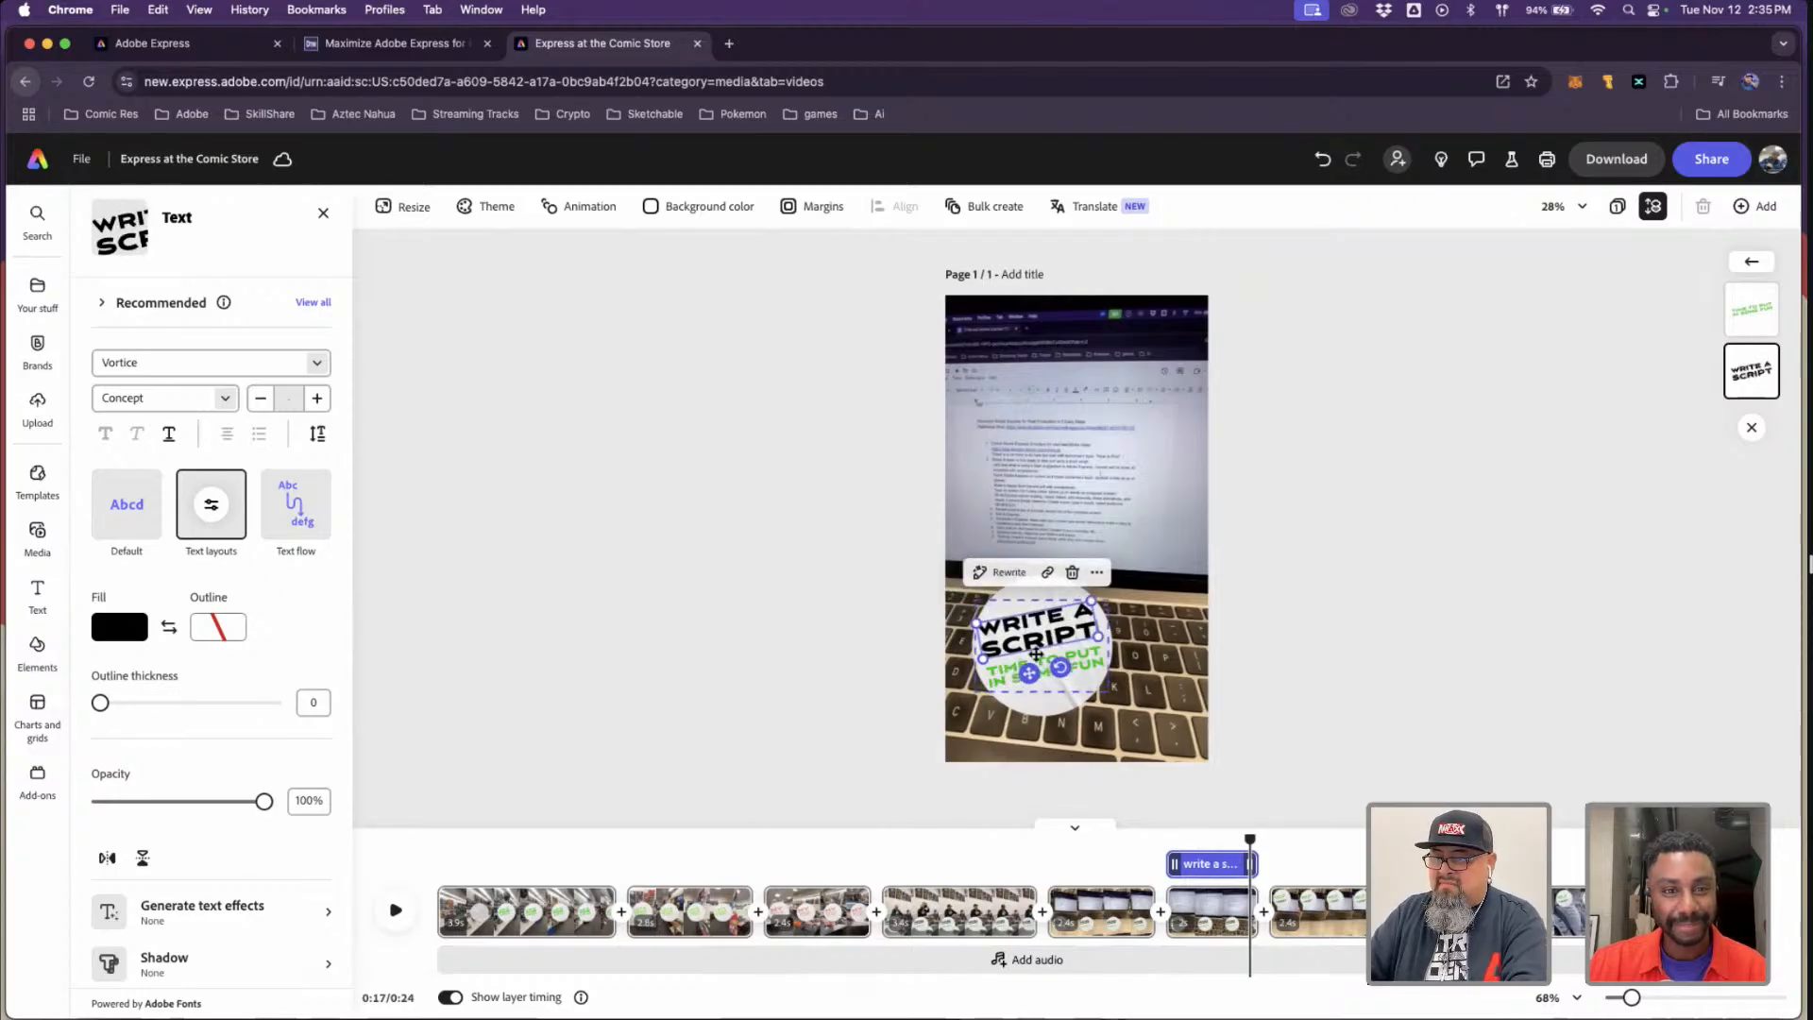
- Change the green subtitle on the sixth scene's sticker to "use simple words"
left_click(1076, 664)
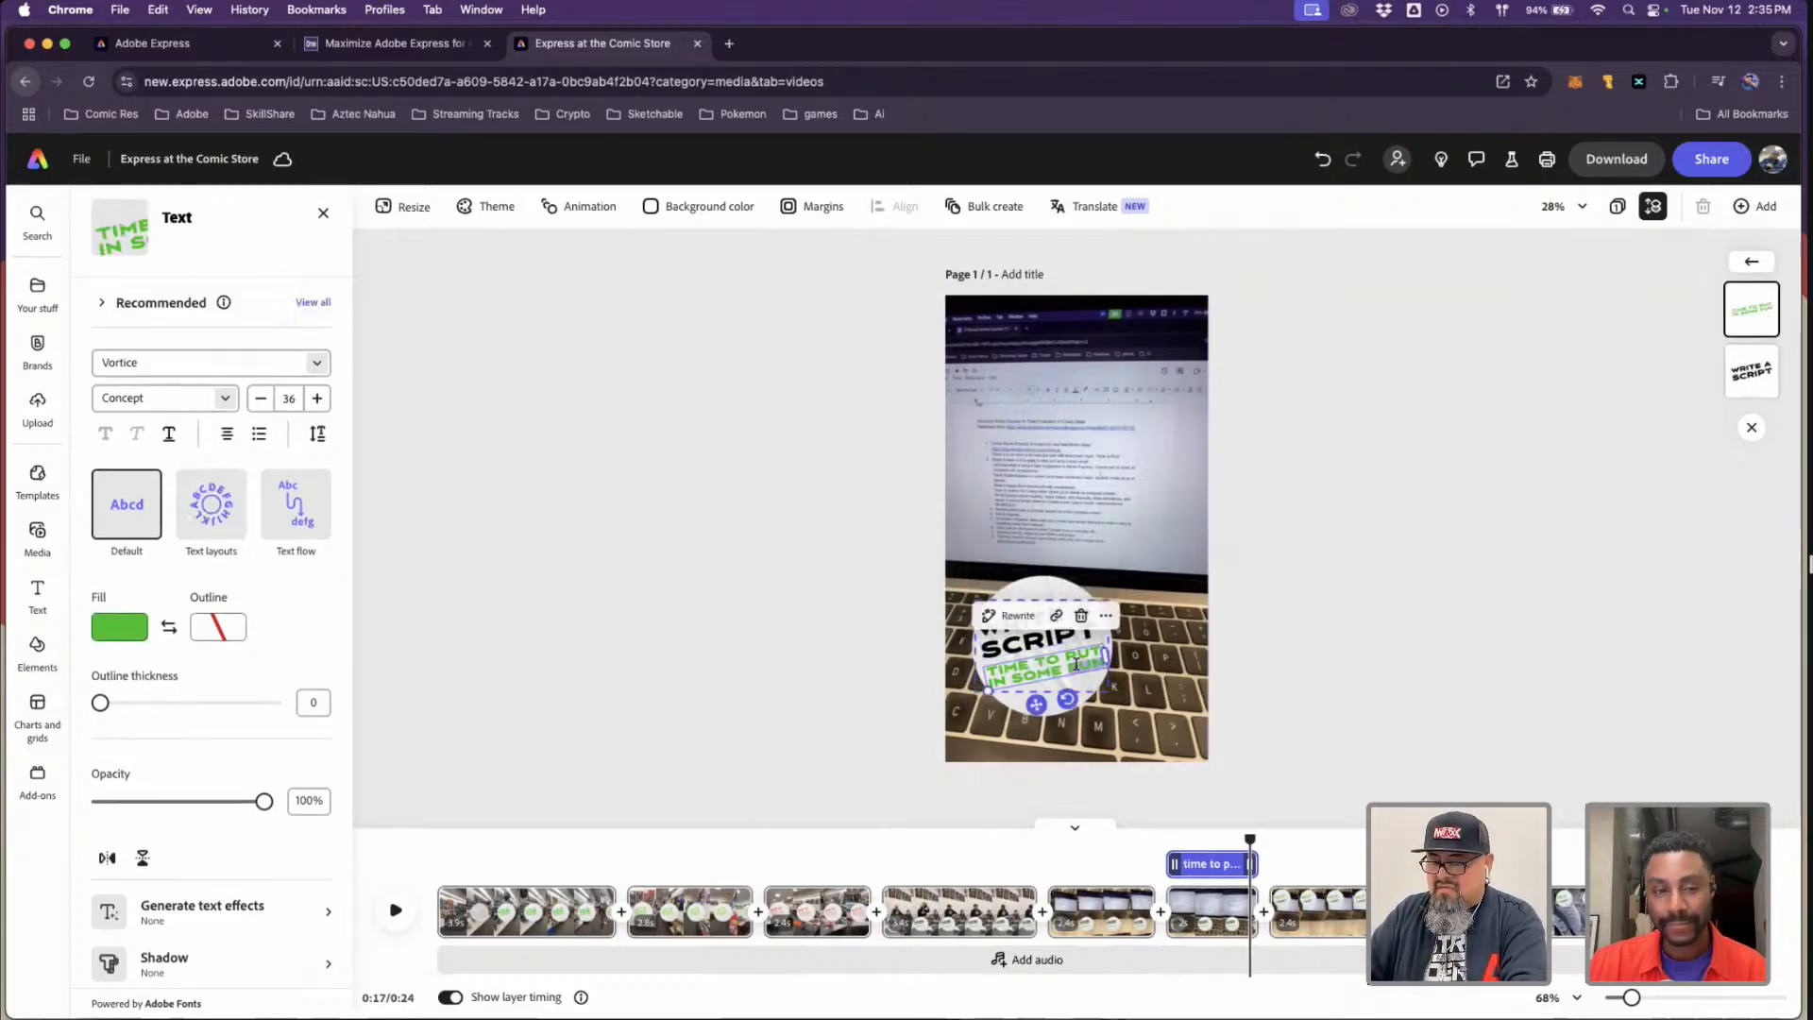
double_click(1077, 664)
type("use siomp")
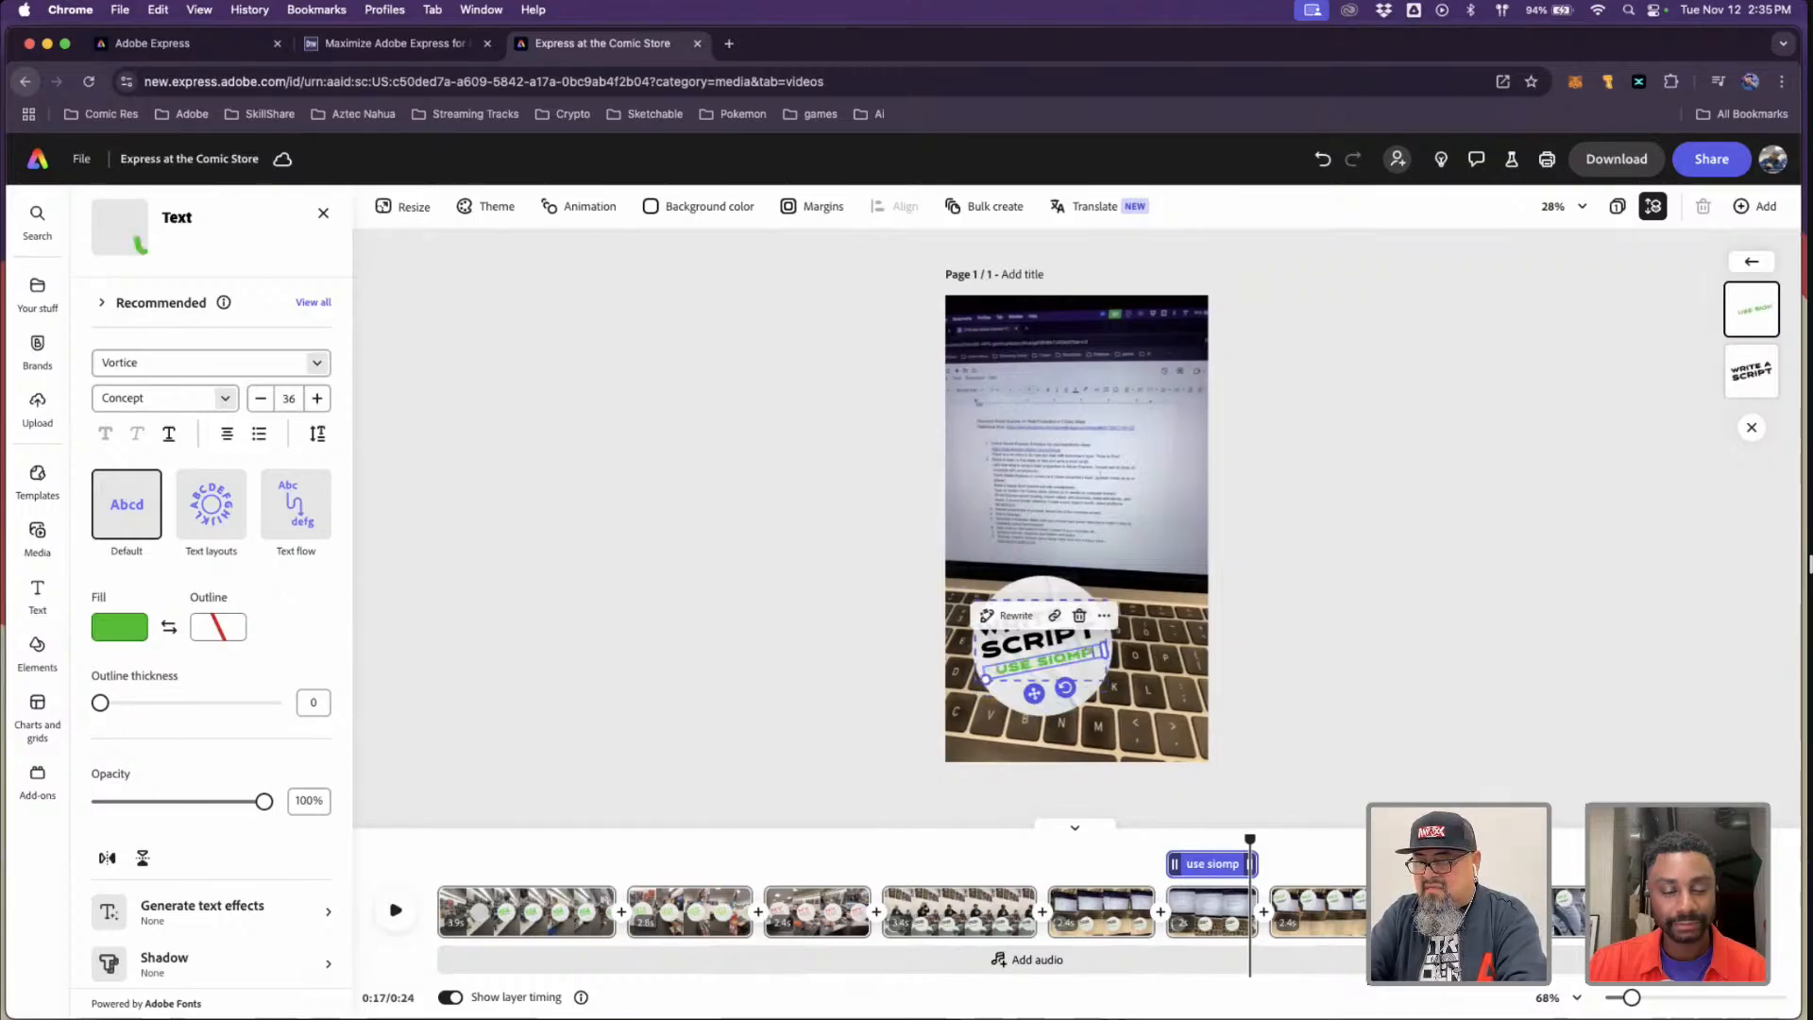
key("BackSpace")
key("BackSpace")
type("mple")
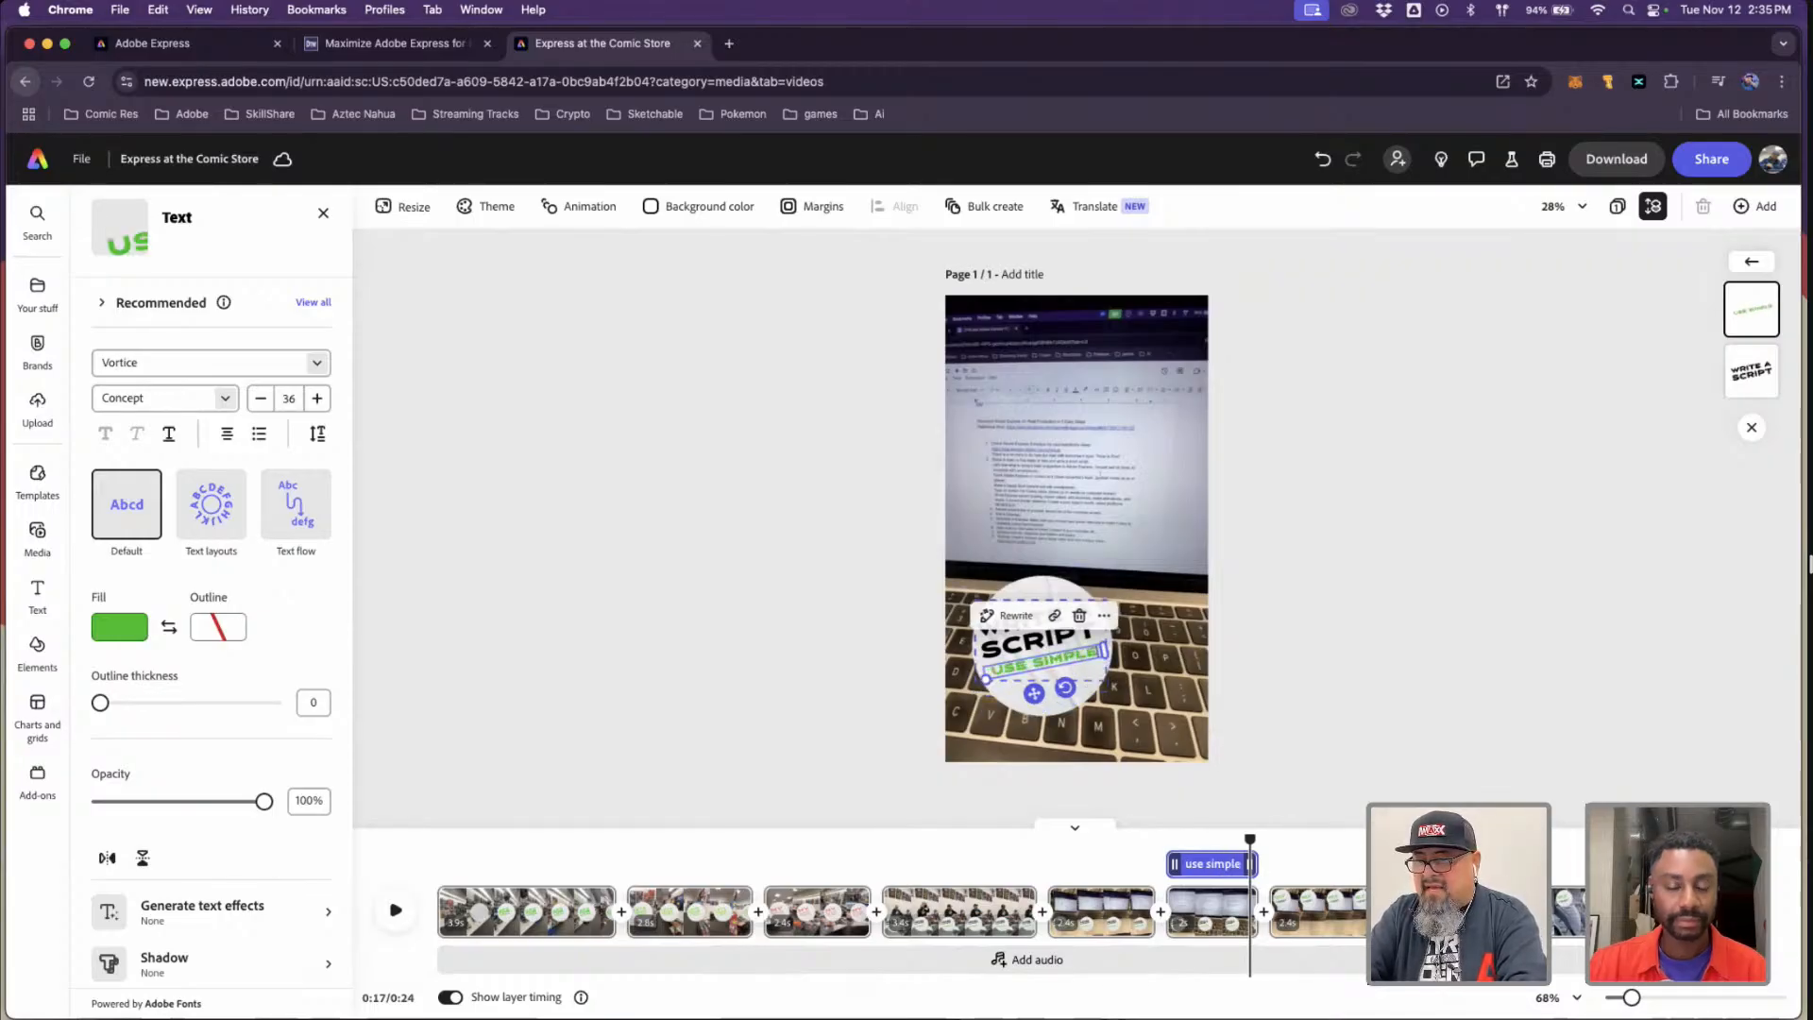
type(" words")
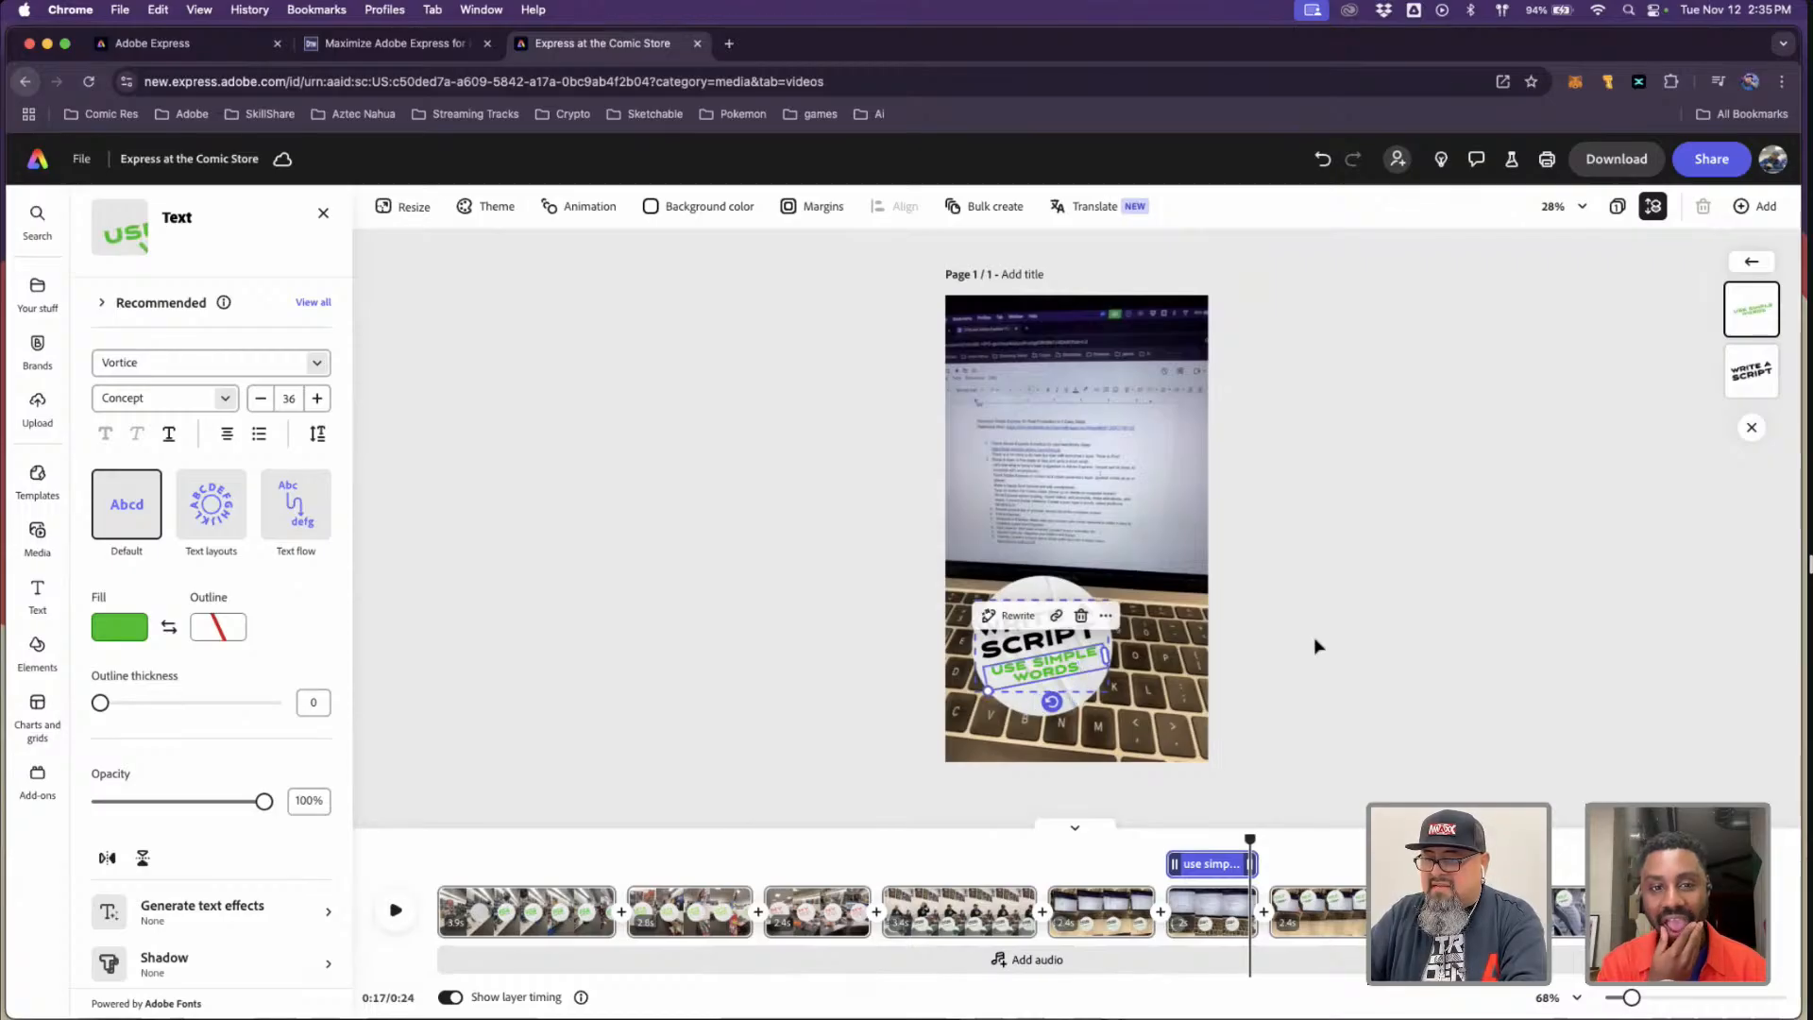
left_click(1322, 647)
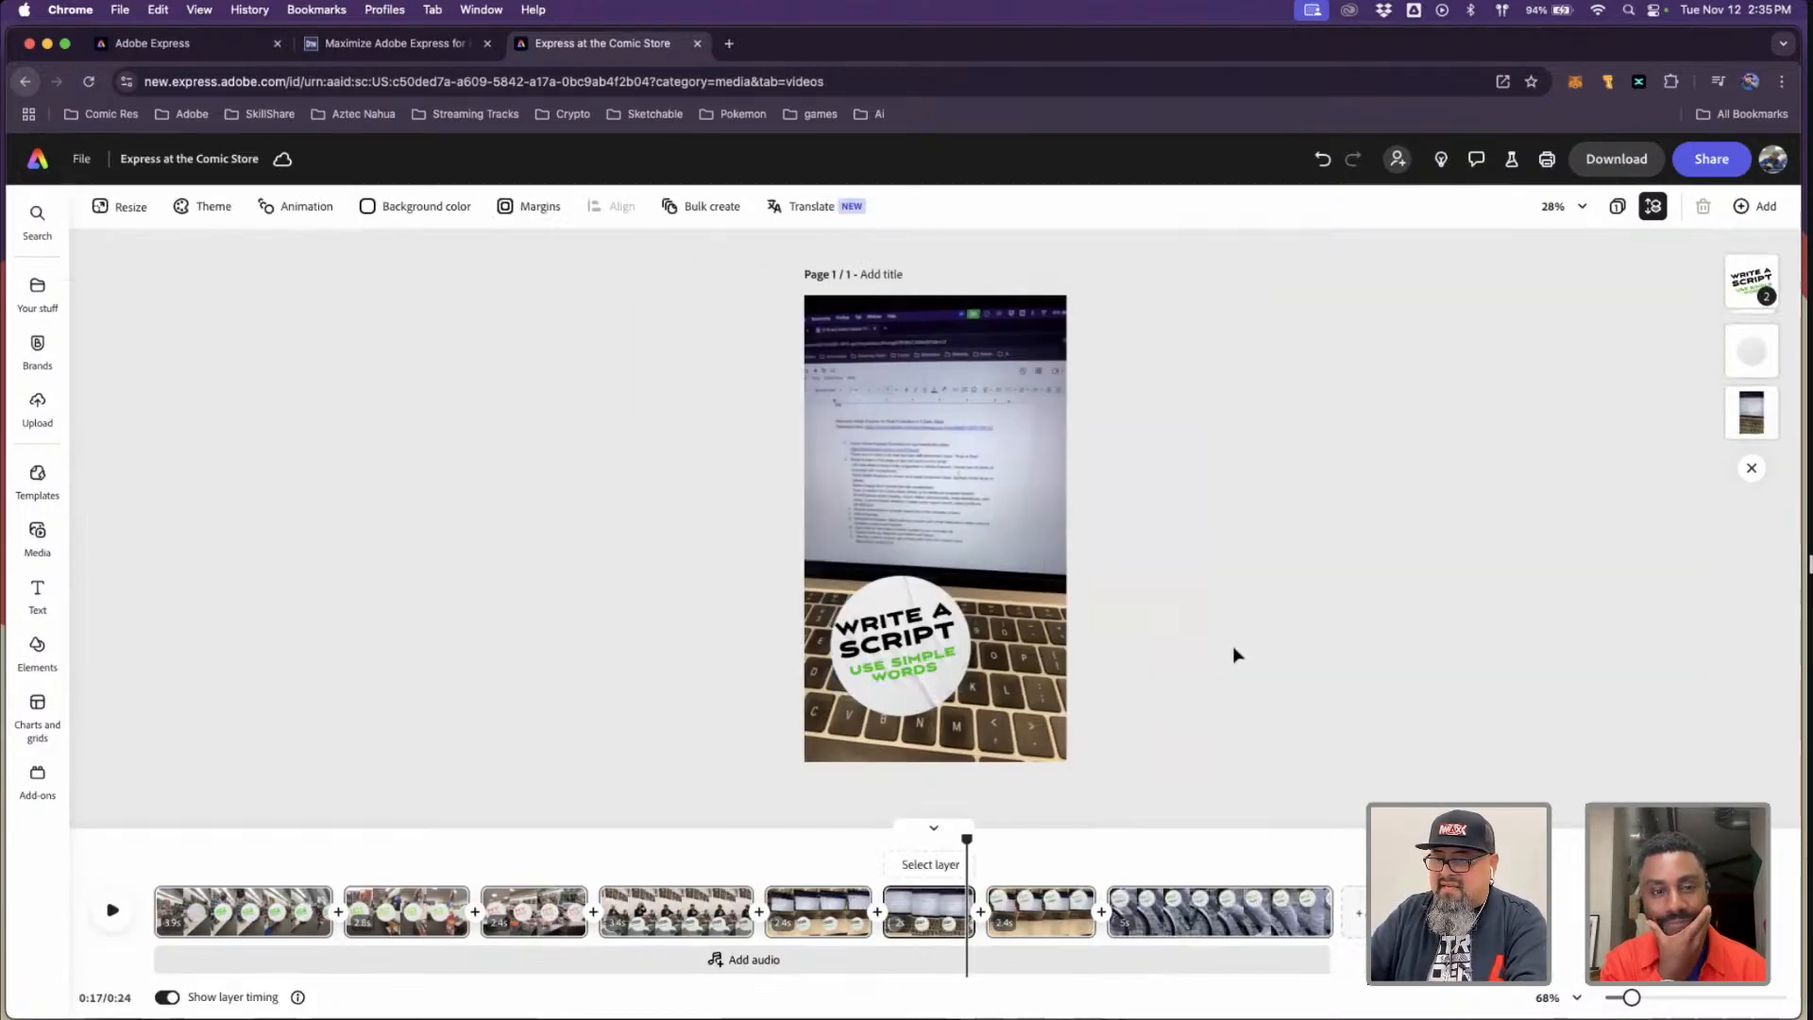
- Move the sixth scene's text group slightly down within the white circle
left_click(905, 673)
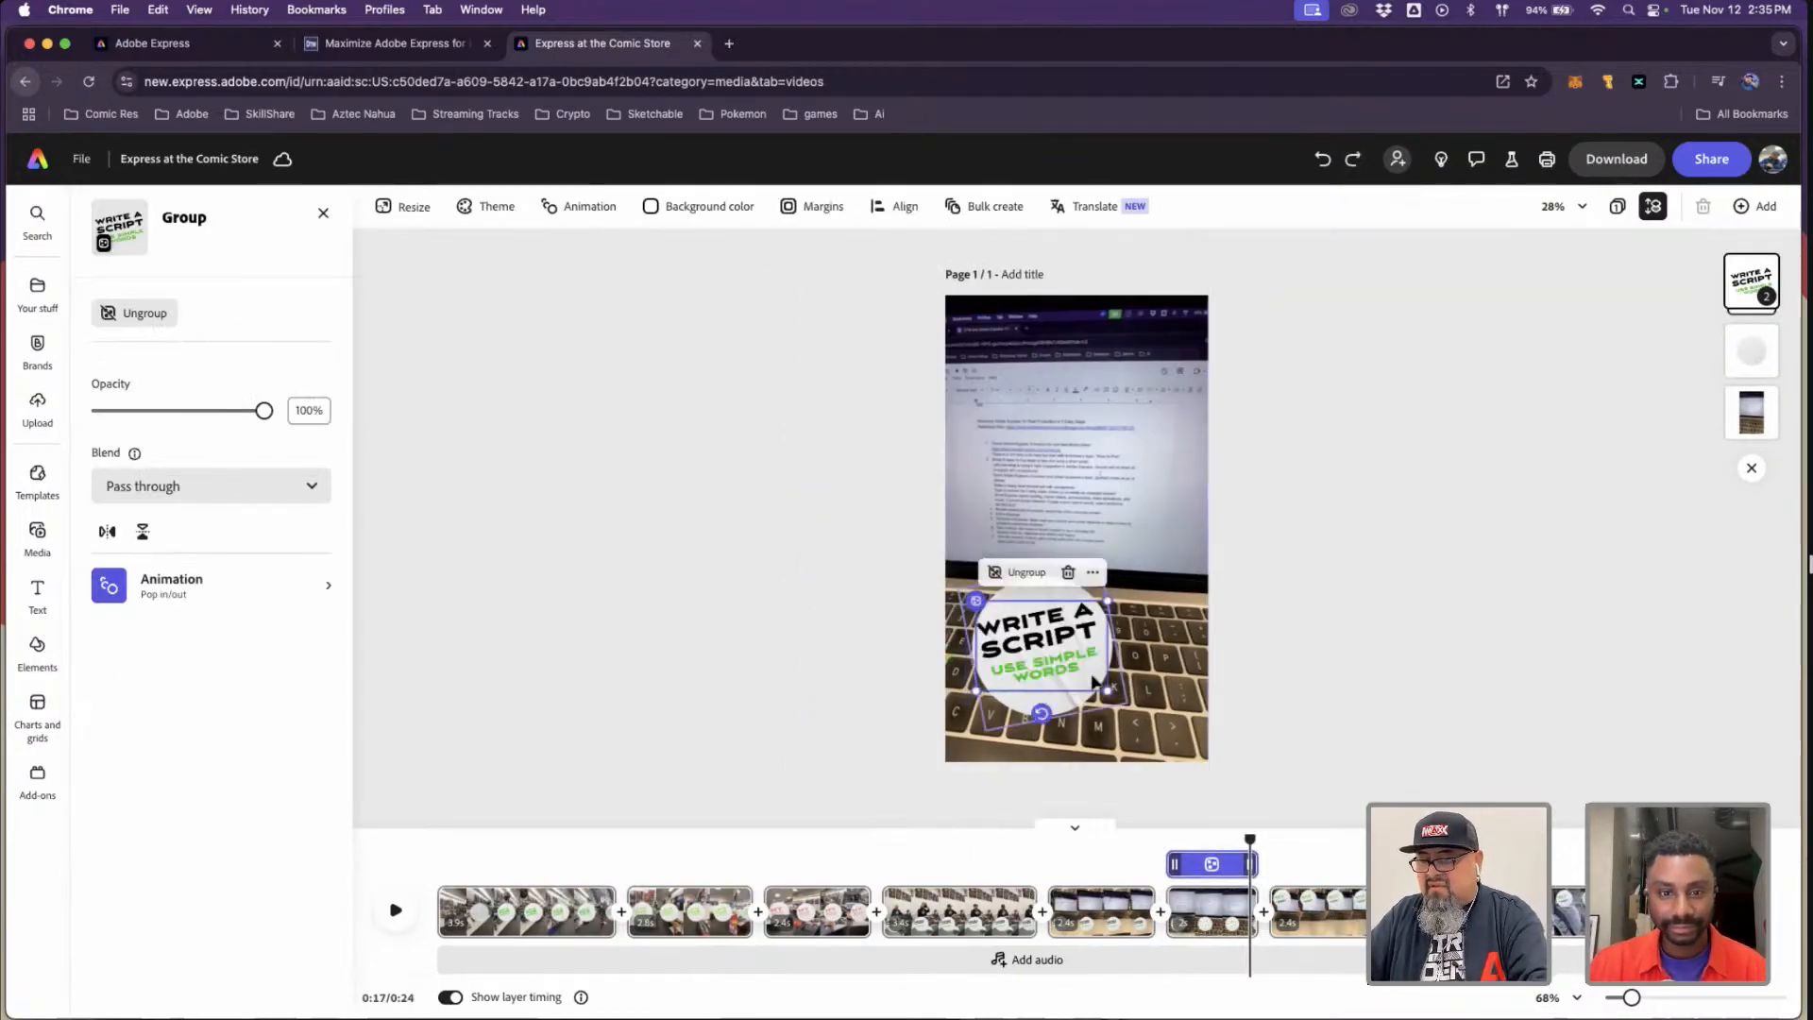
left_click_drag(1067, 669, 1068, 674)
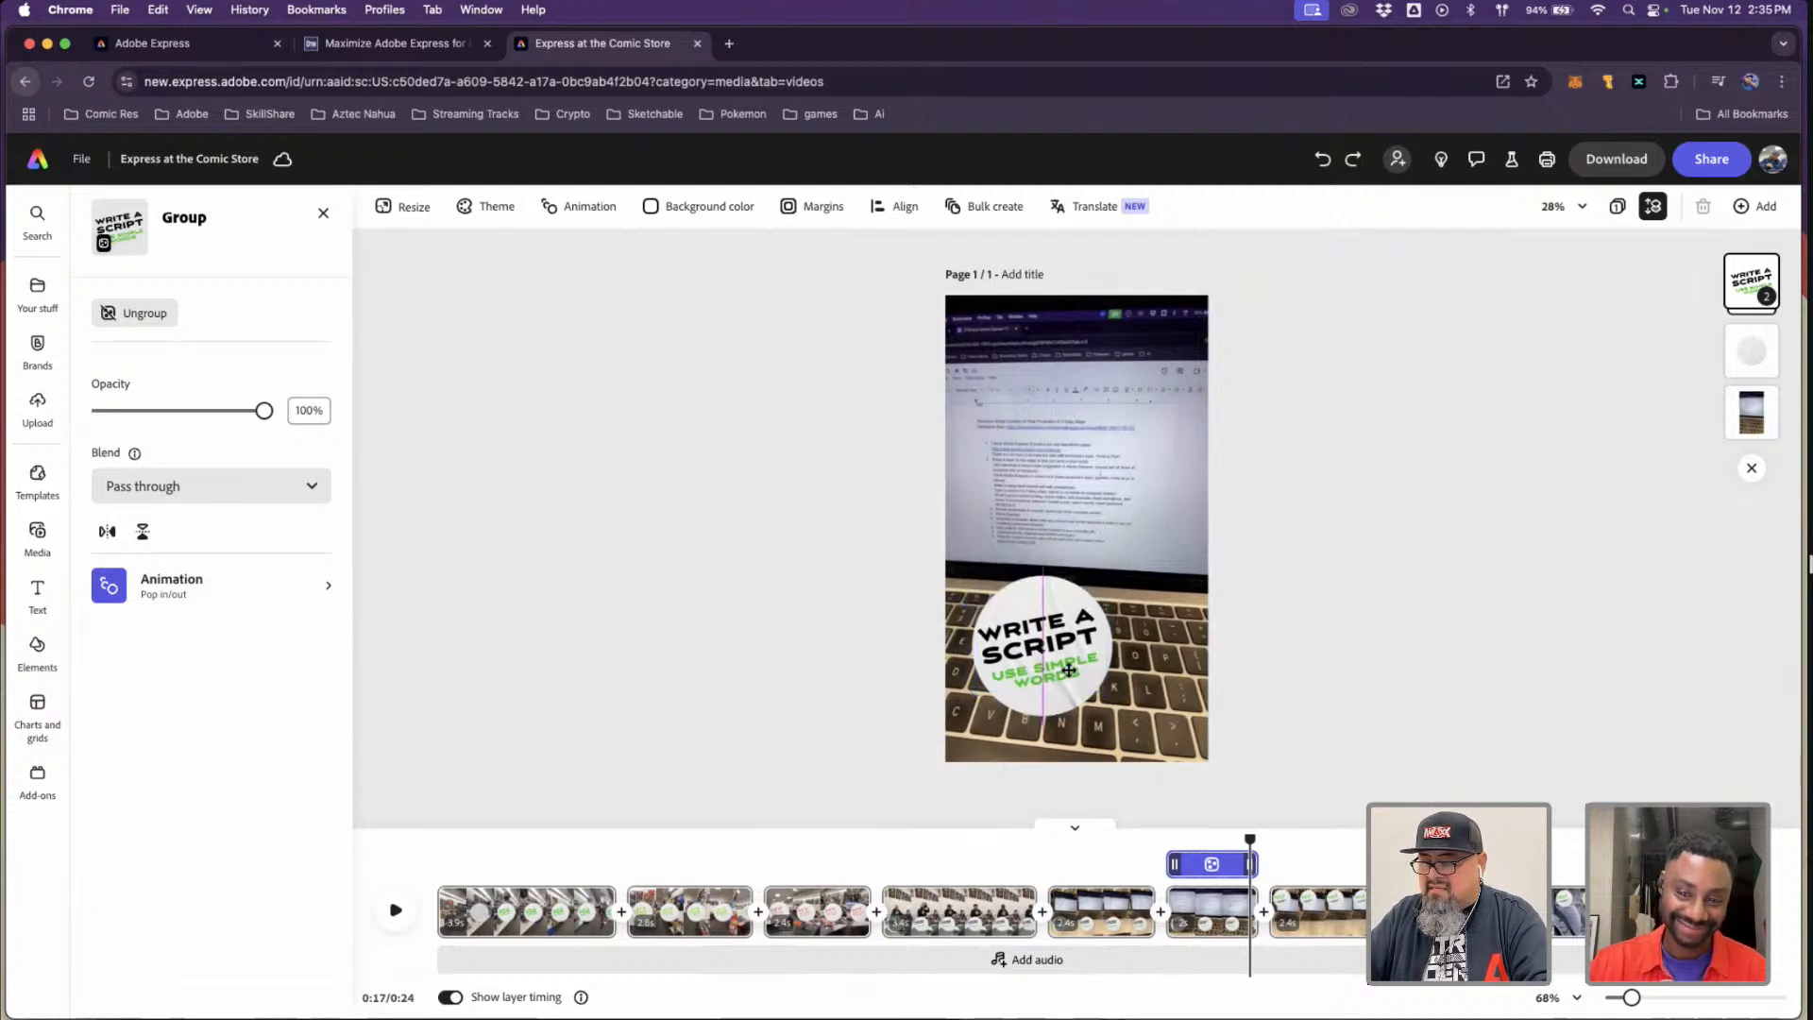
left_click(1402, 657)
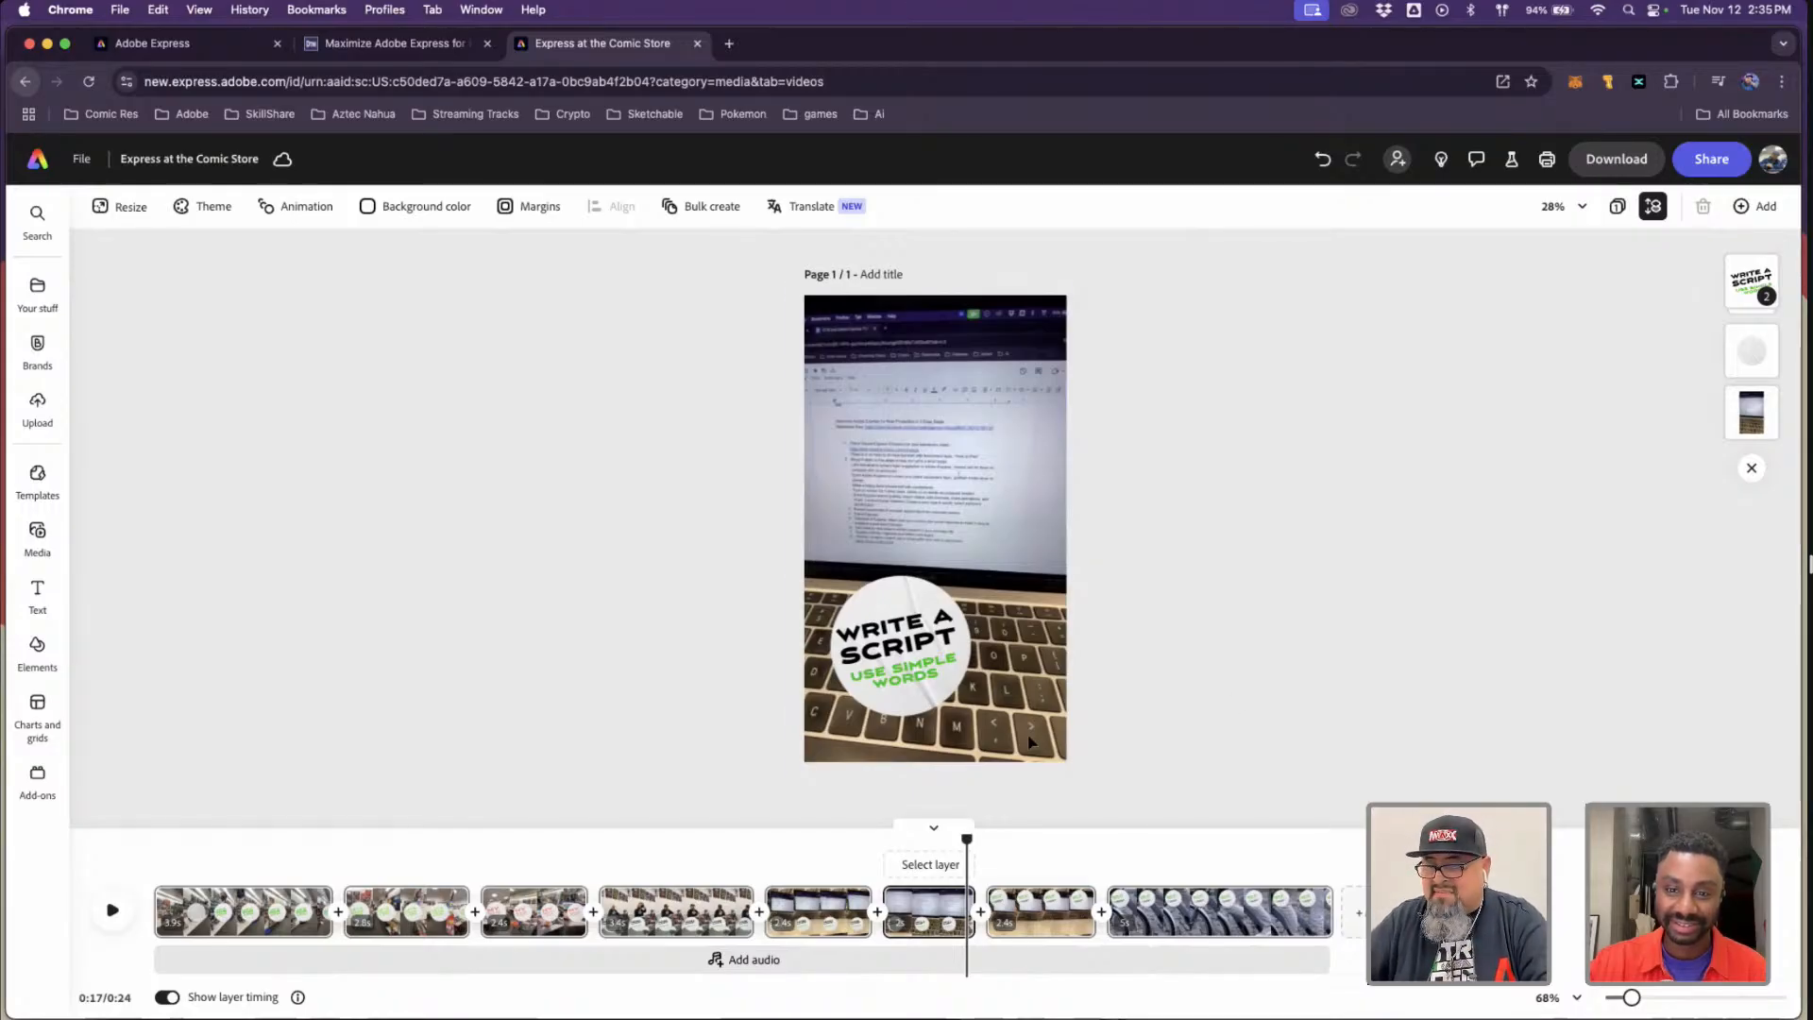
- Preview the Sign Up Today scene at about 17.7 seconds and select its laptop video
left_click_drag(964, 838, 1025, 840)
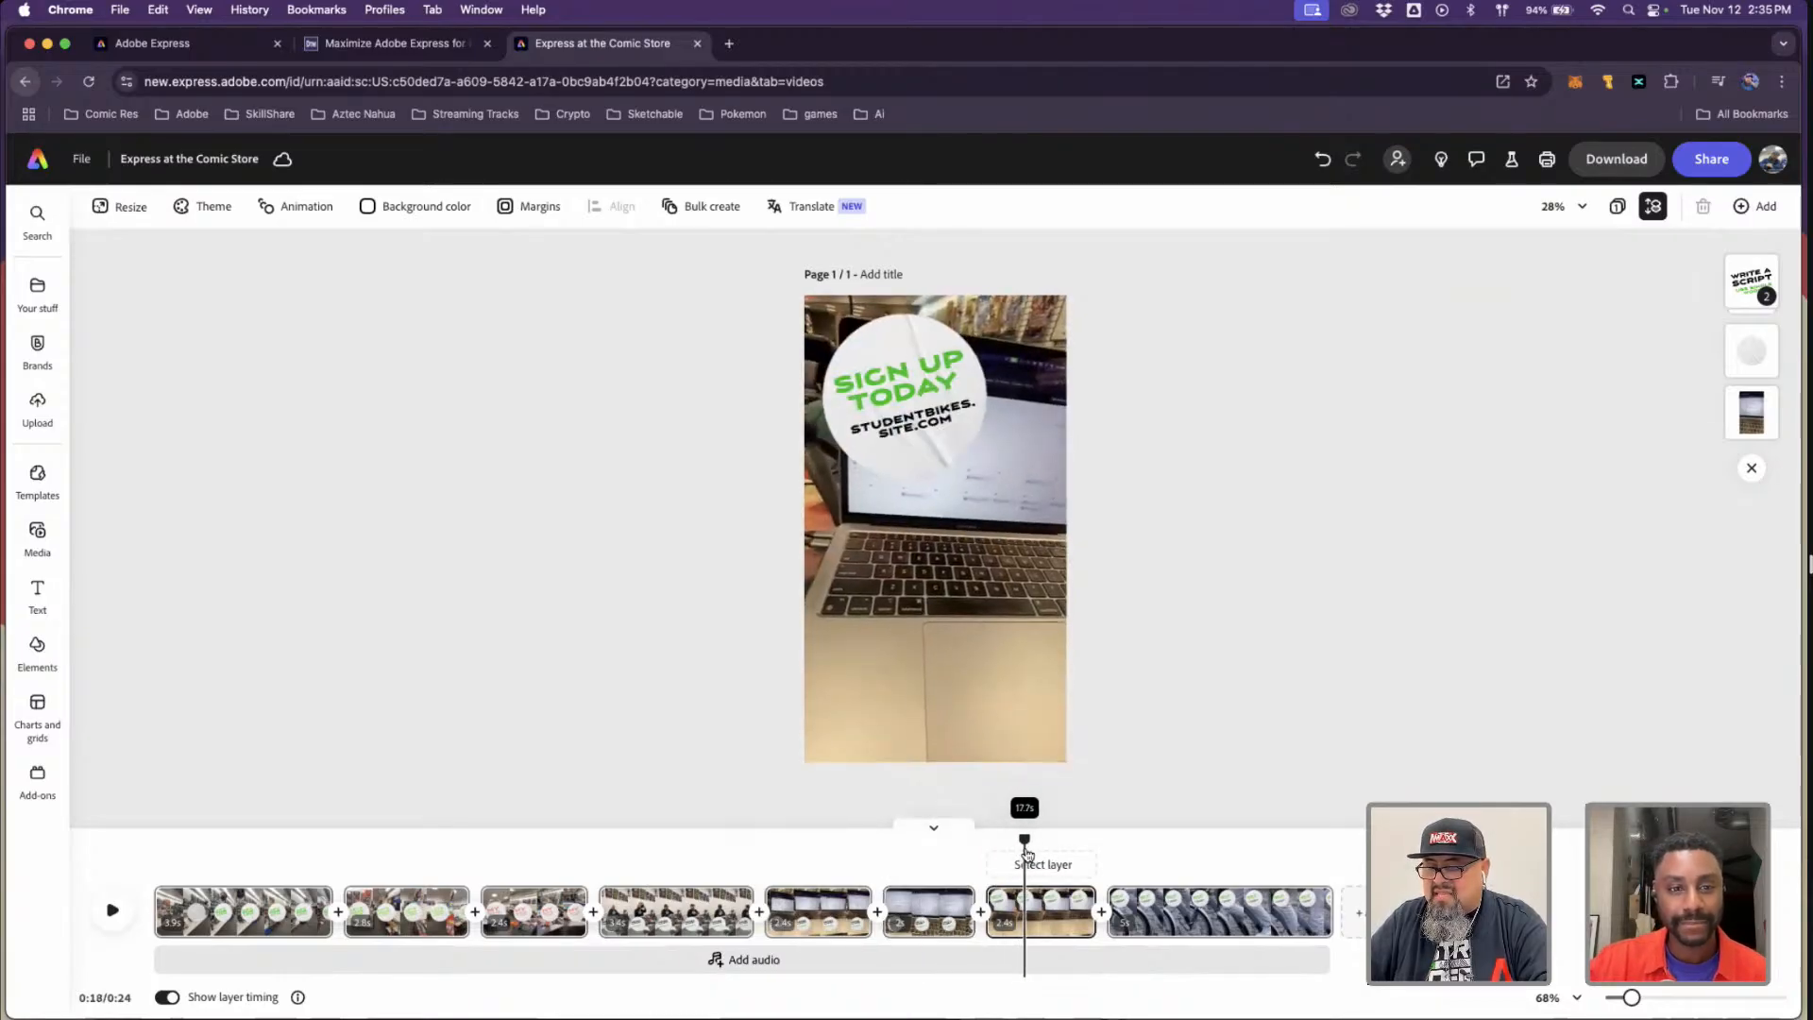
left_click(1056, 923)
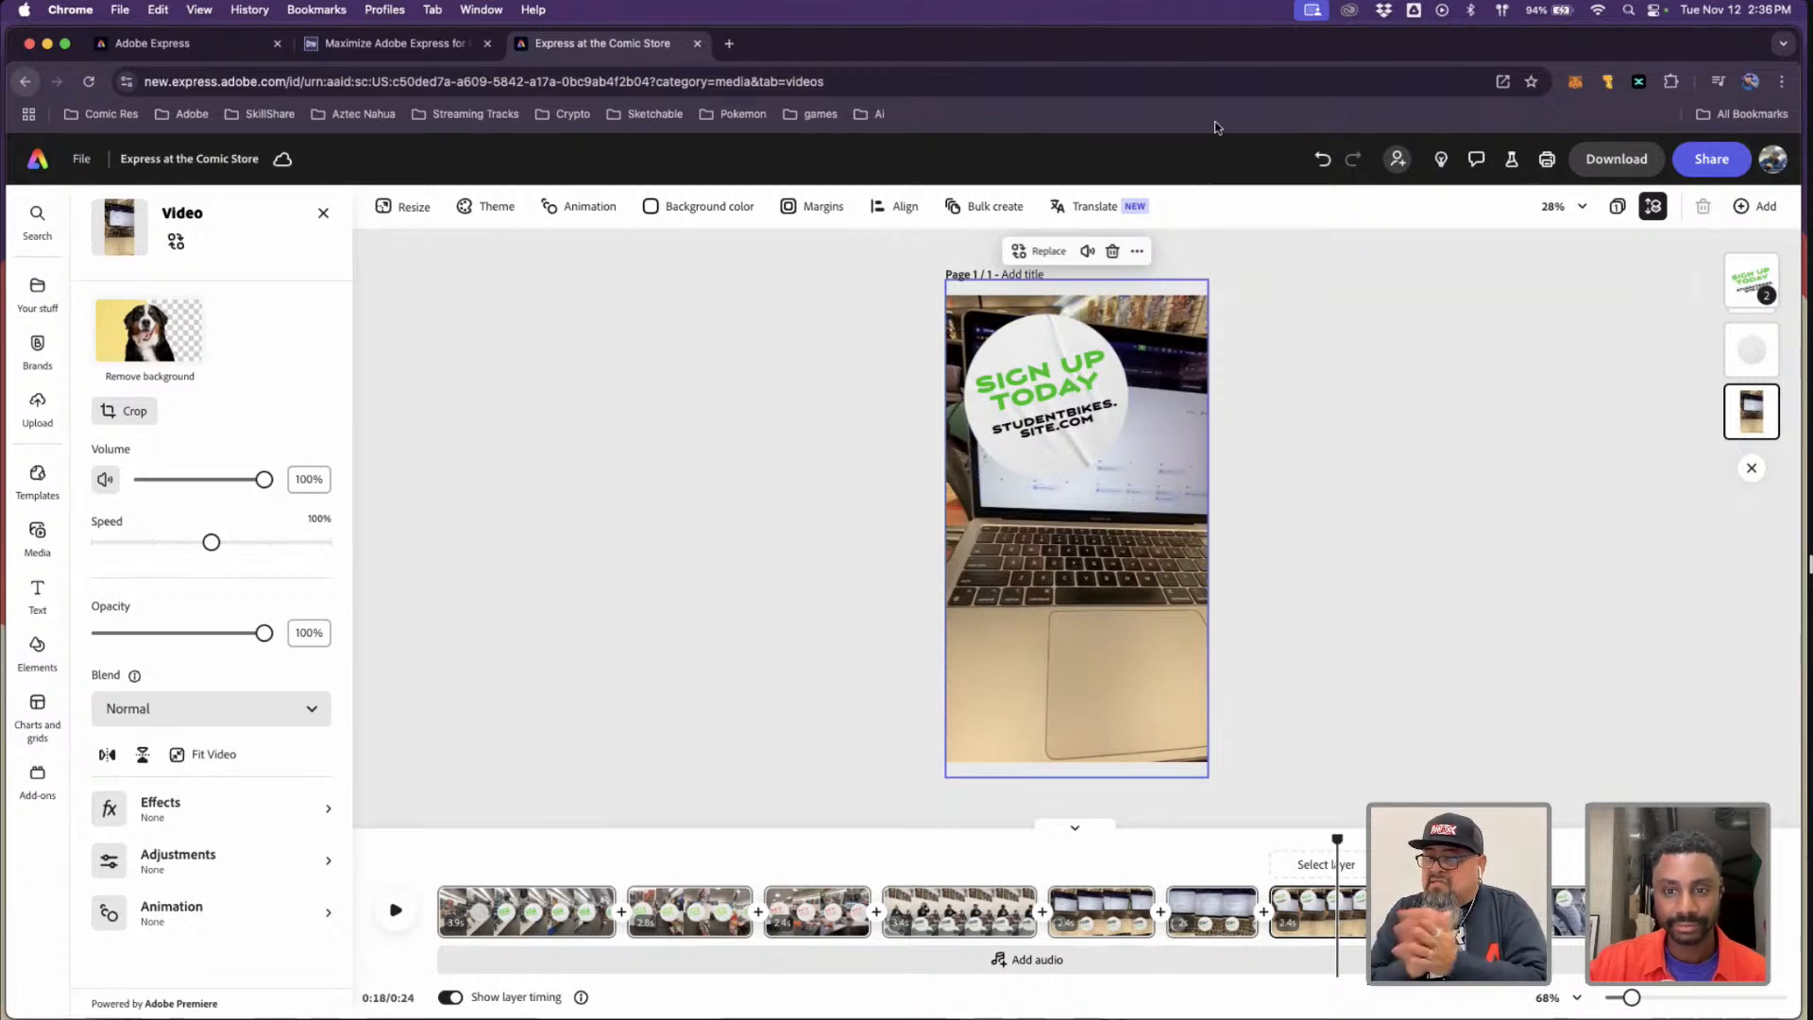
- Leave the video for the personal calendar, switch to OBS to check the Display source in Scene 2, and quit OBS
left_click(151, 43)
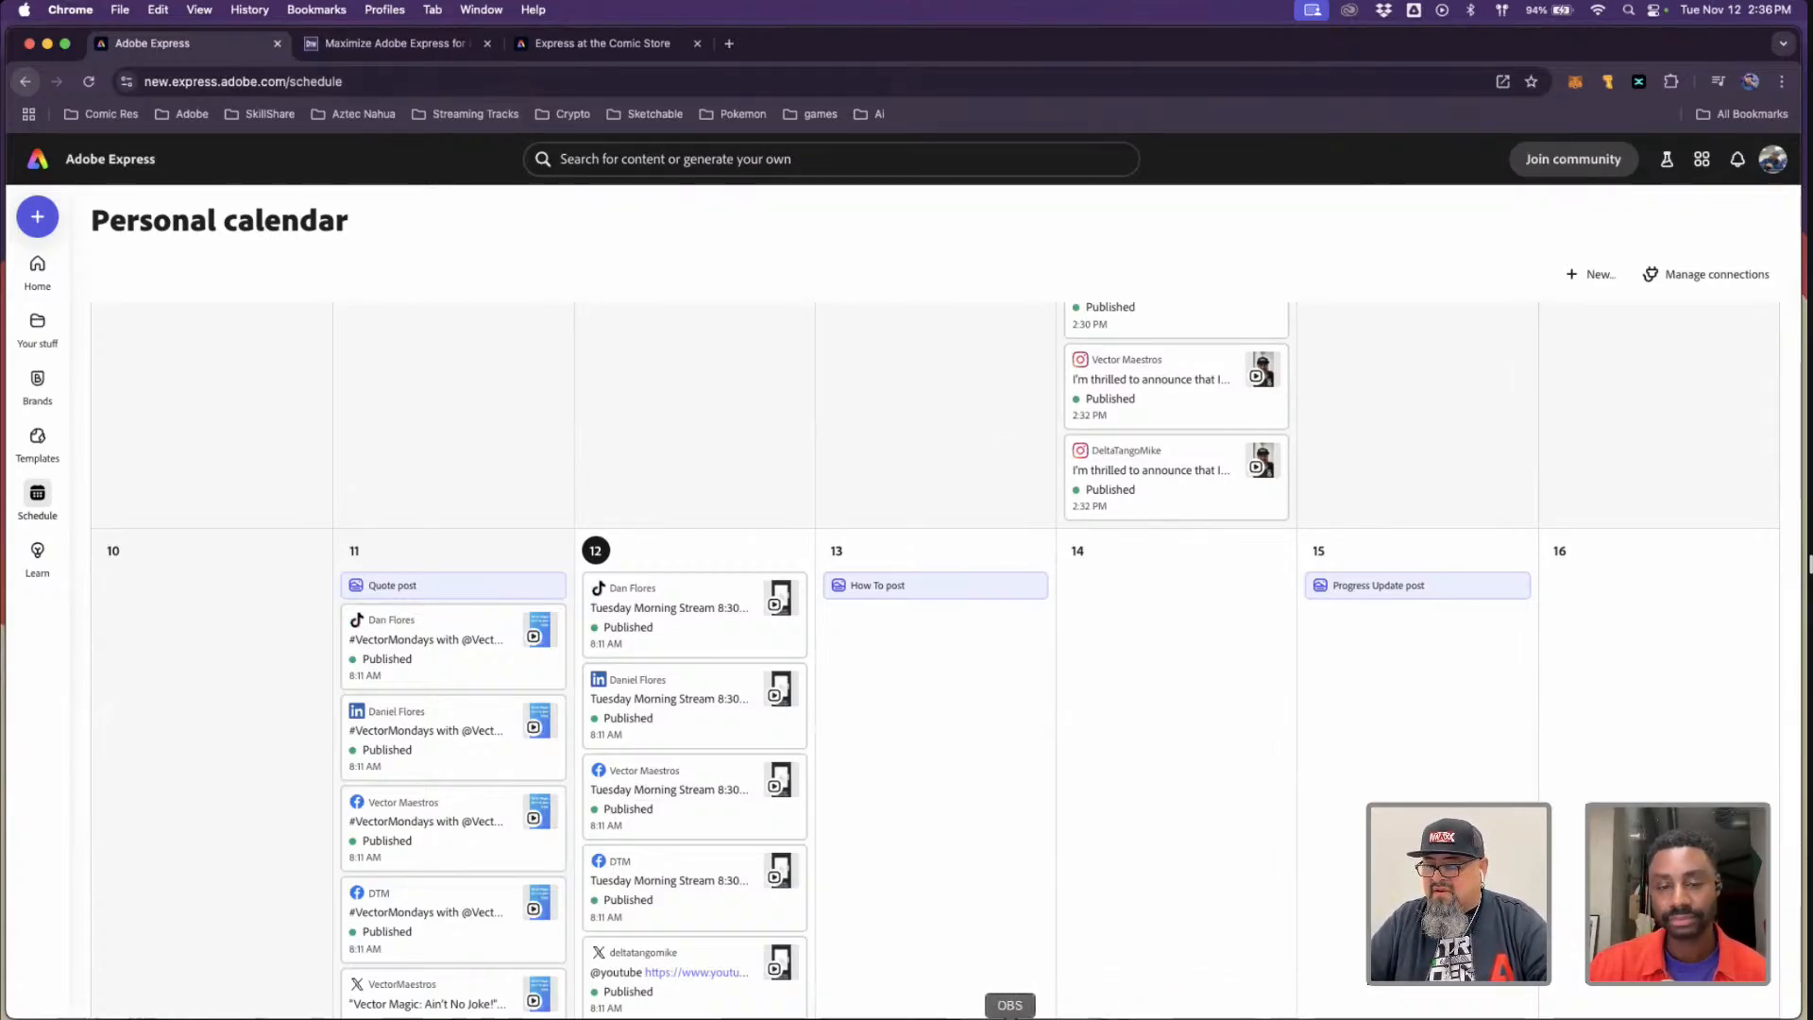
left_click(1011, 1017)
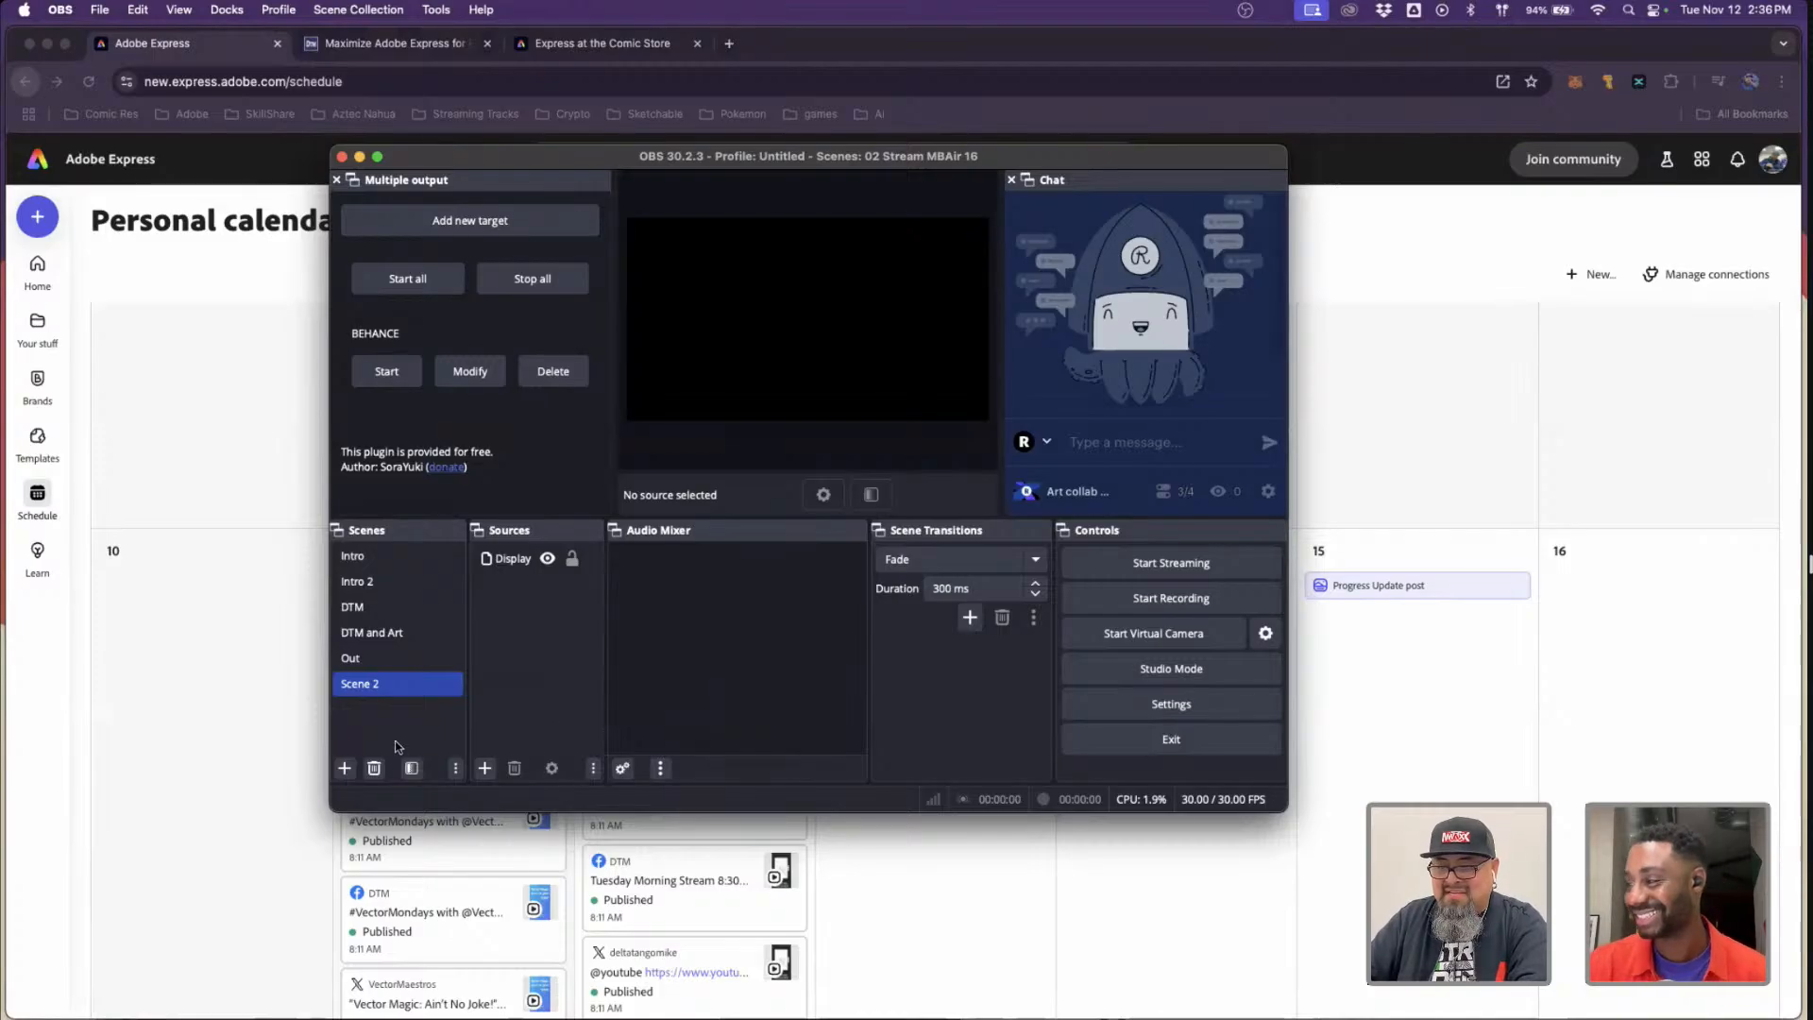
left_click(517, 561)
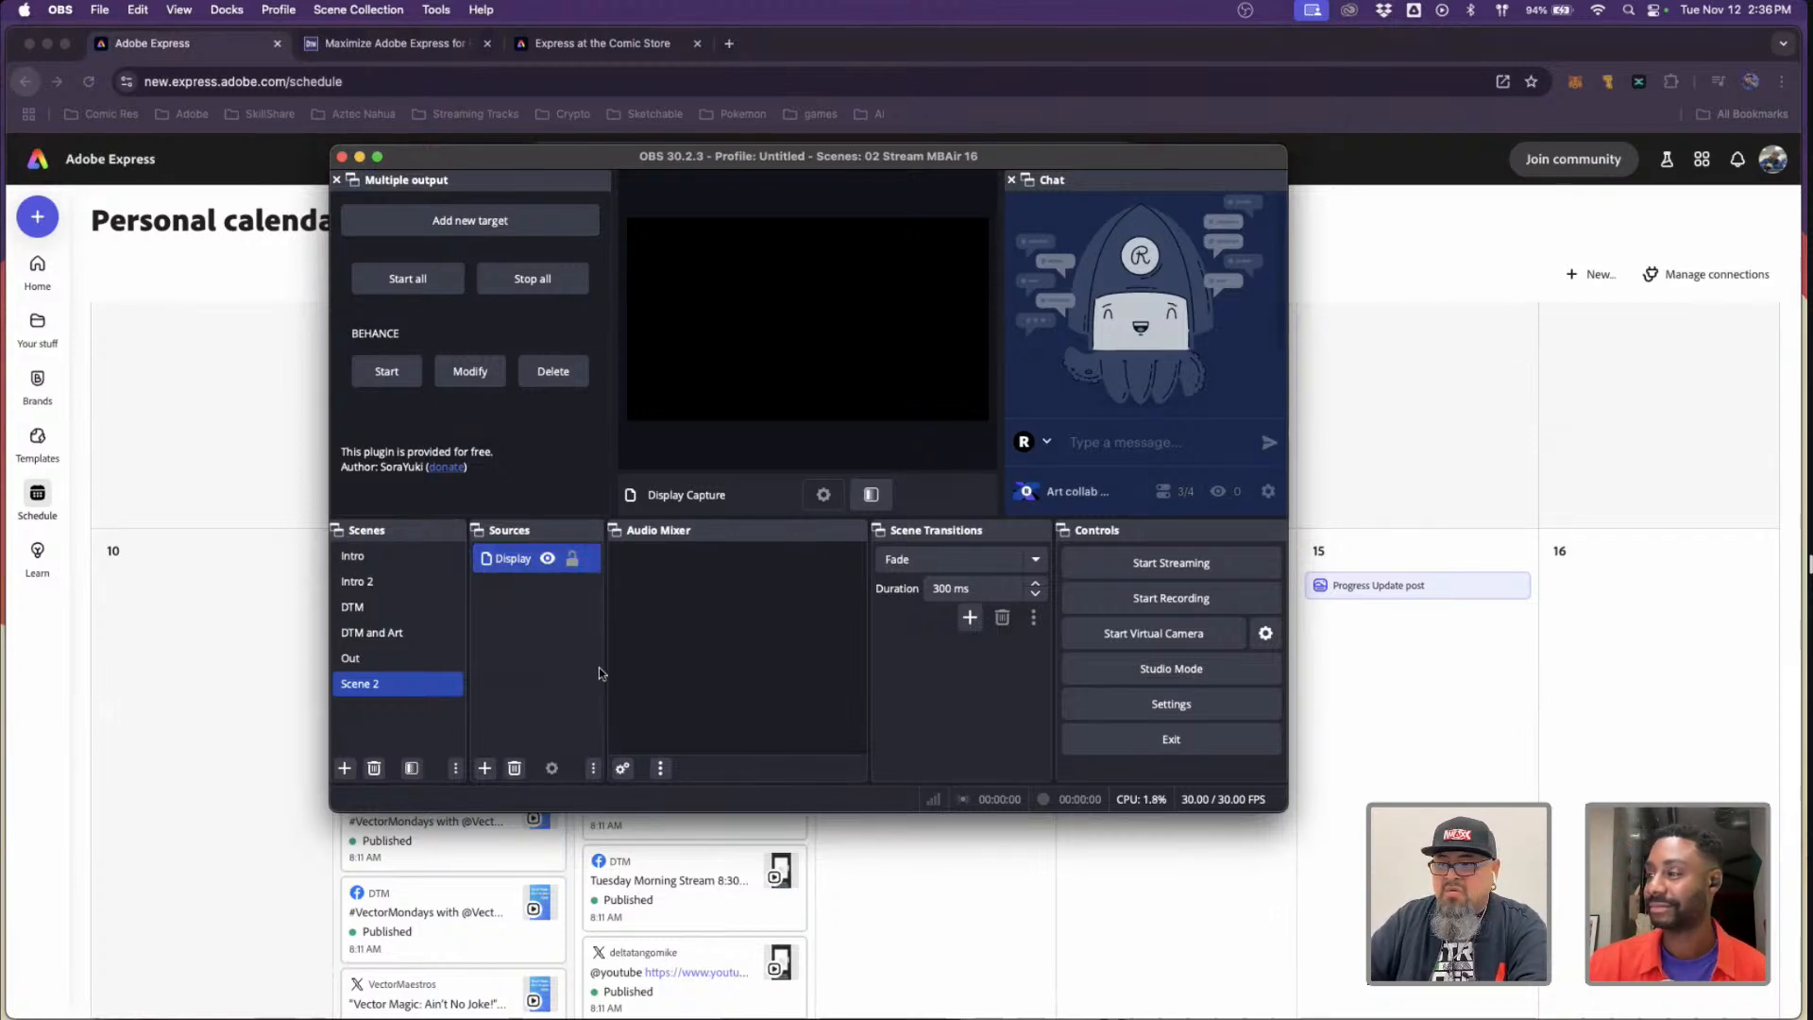
left_click(555, 654)
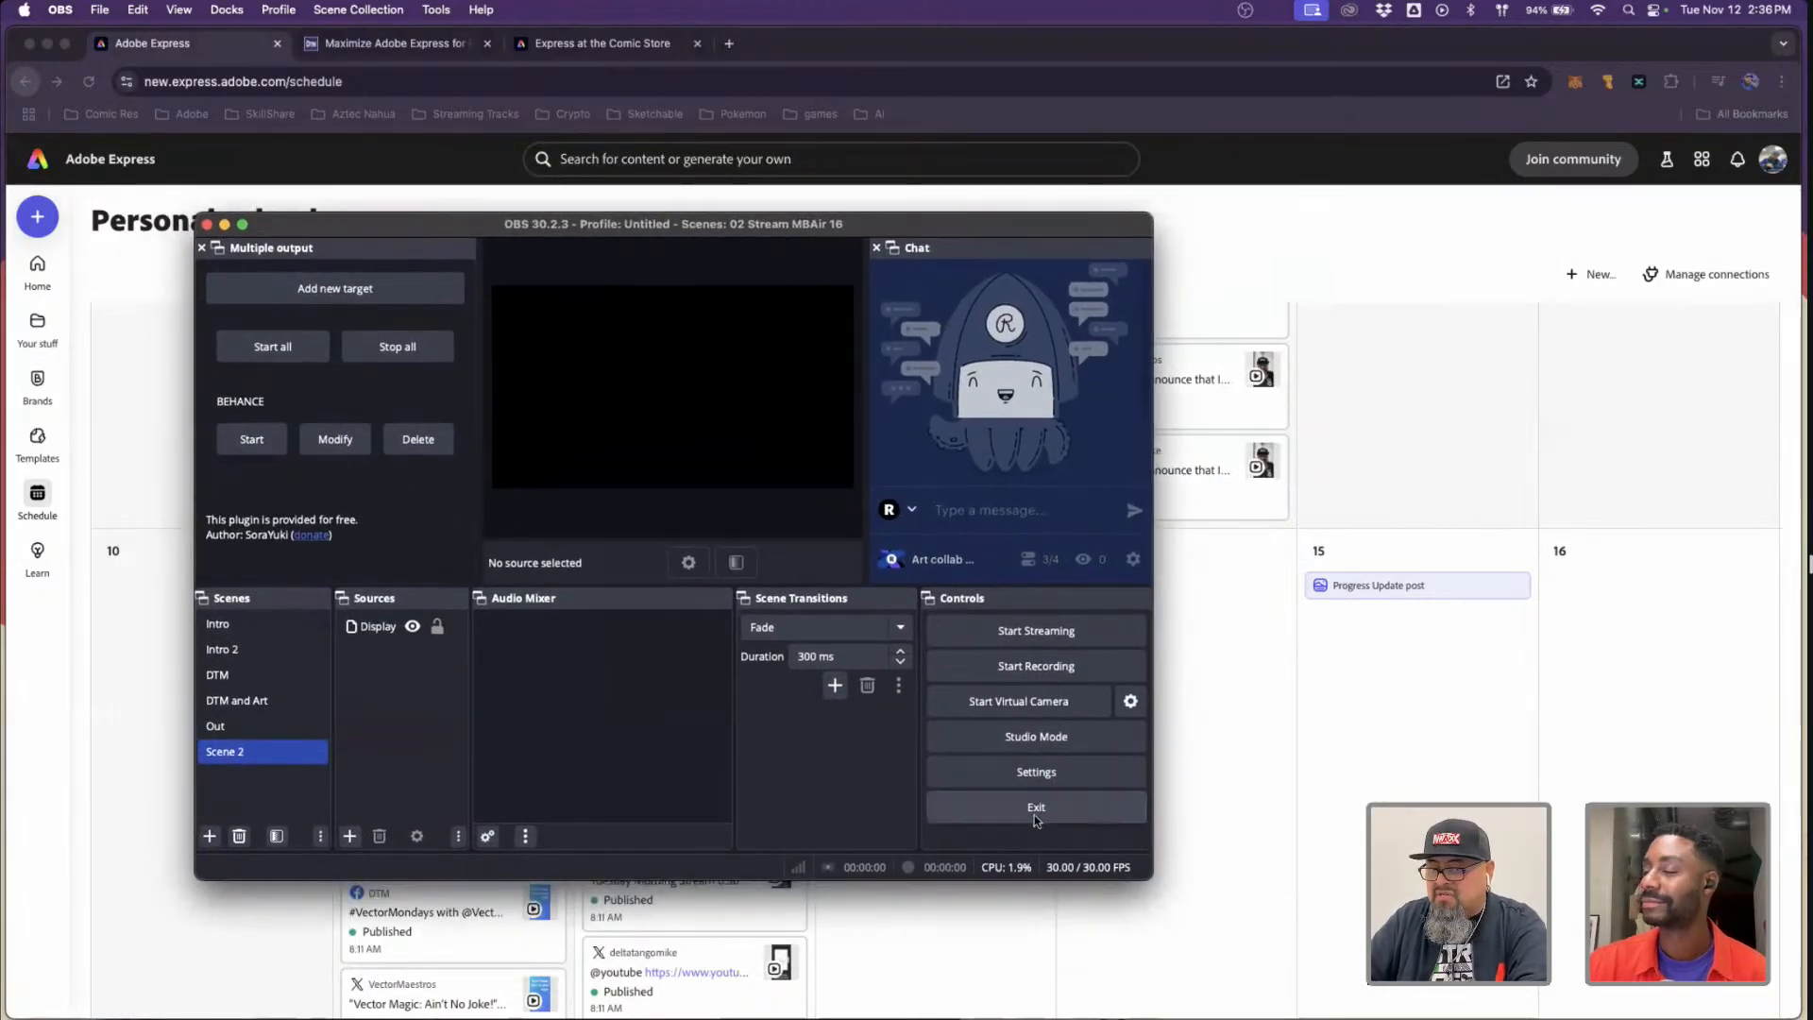
left_click(1035, 808)
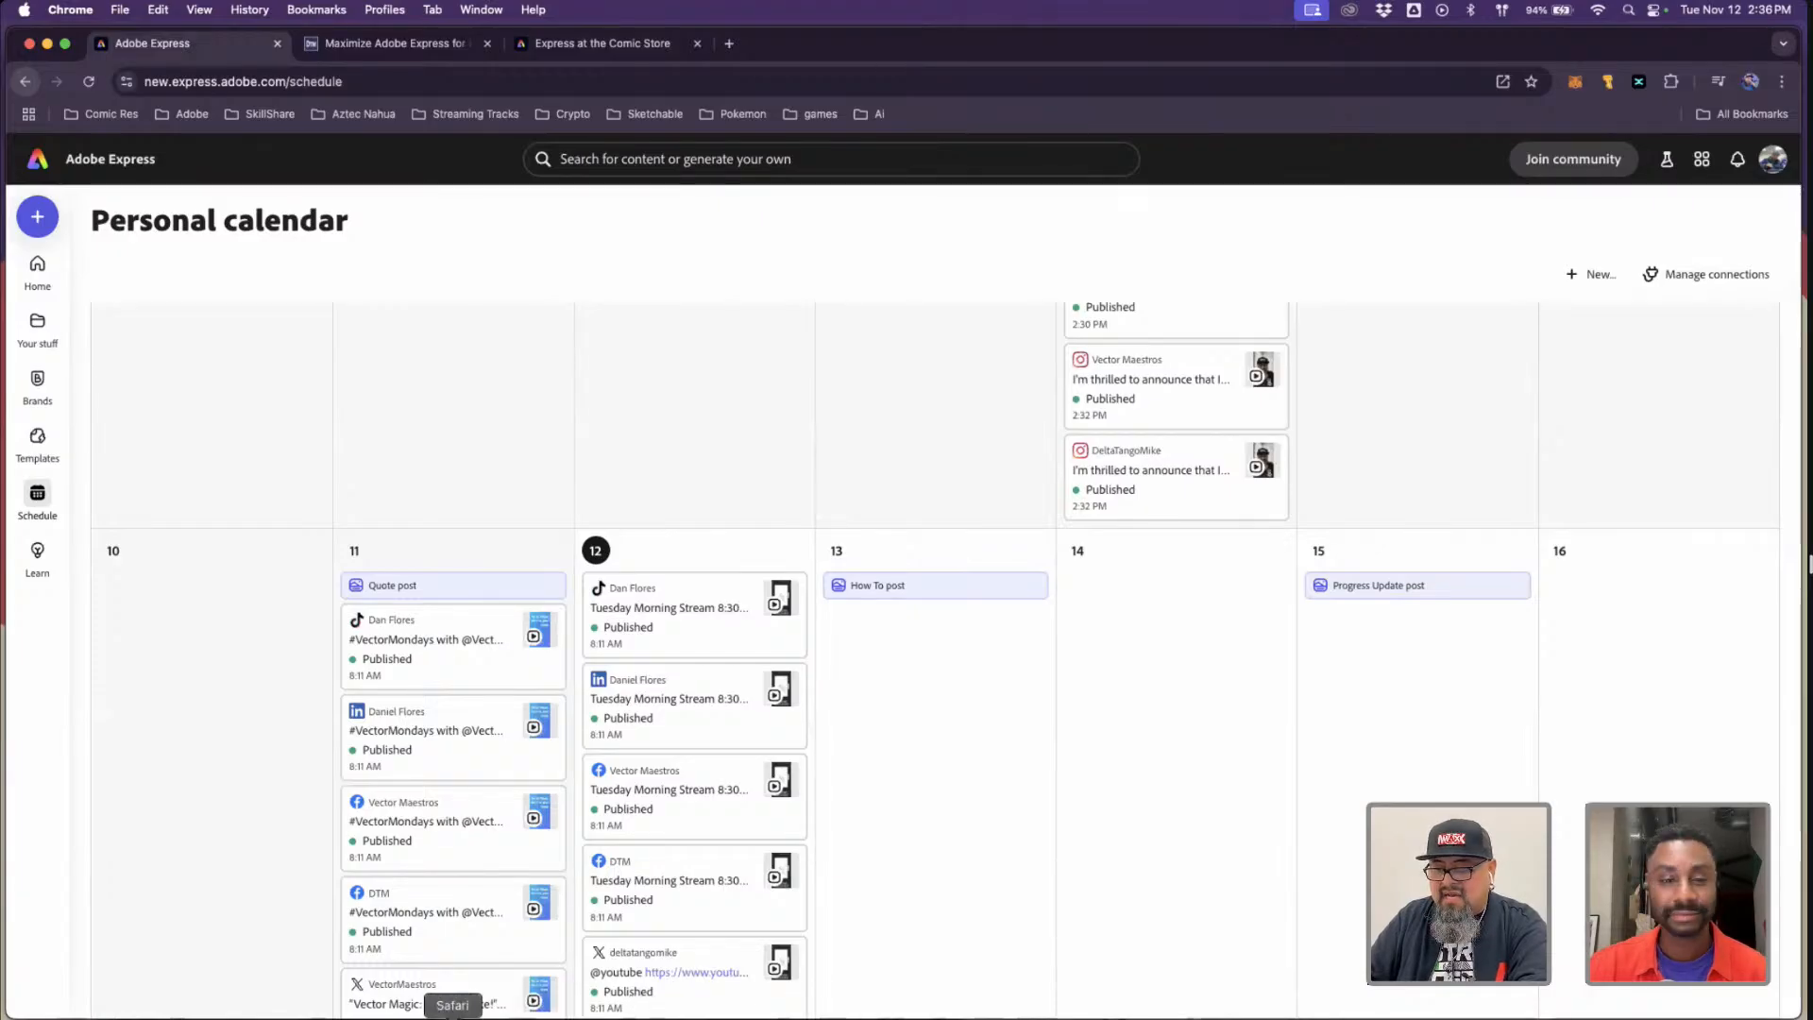
- Switch to Finder, look through the Applications folder and its Utilities subfolder, and close the Finder window
left_click(437, 1017)
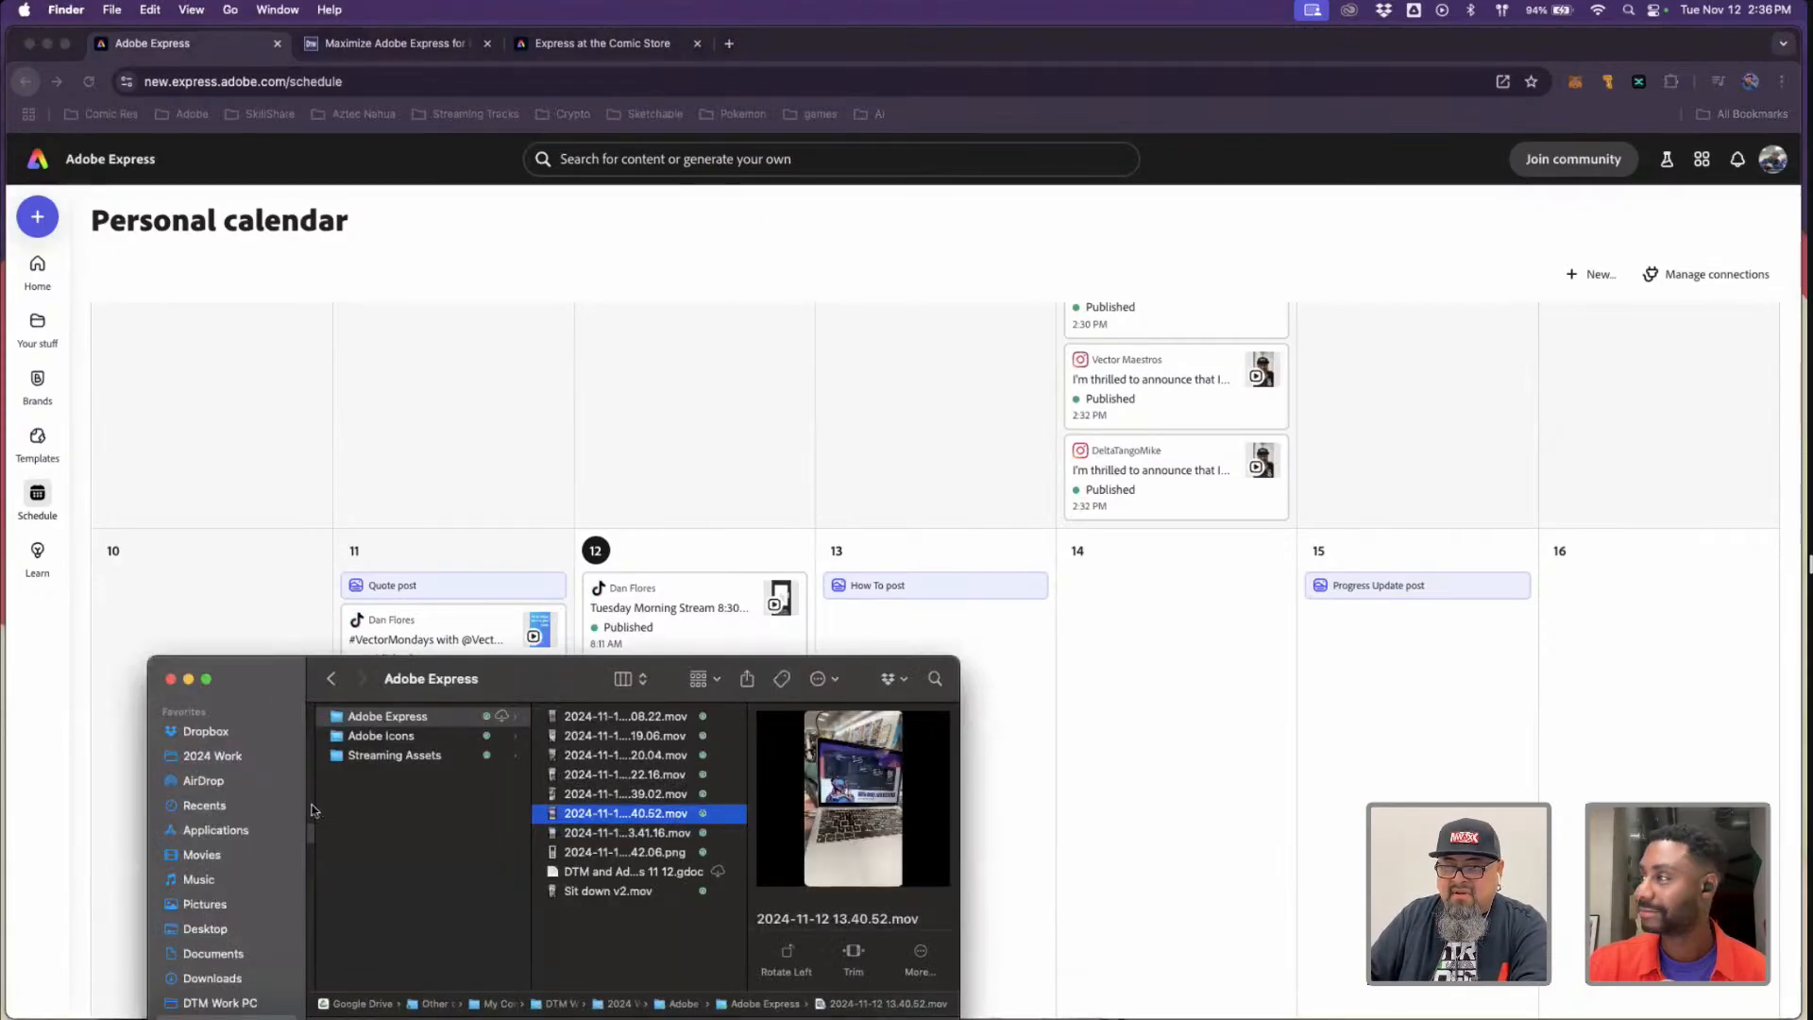
left_click(216, 830)
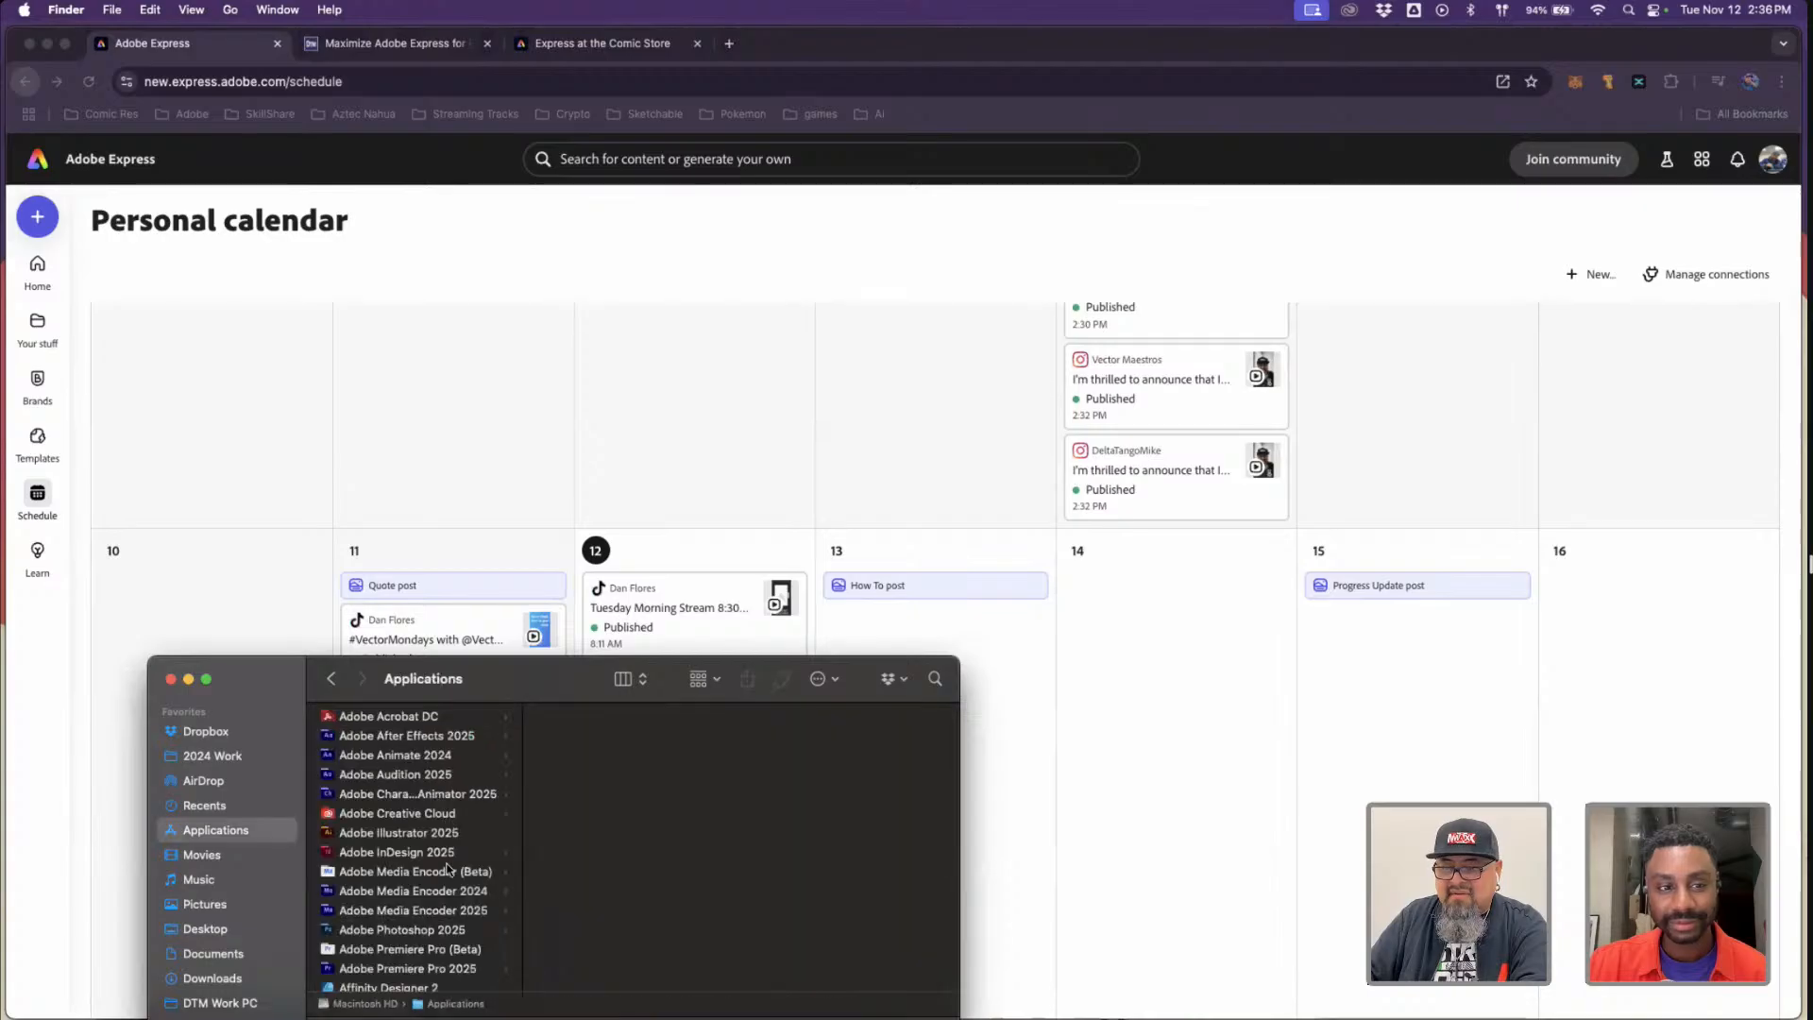
scroll(449, 869, "down", 10)
scroll(449, 869, "down", 15)
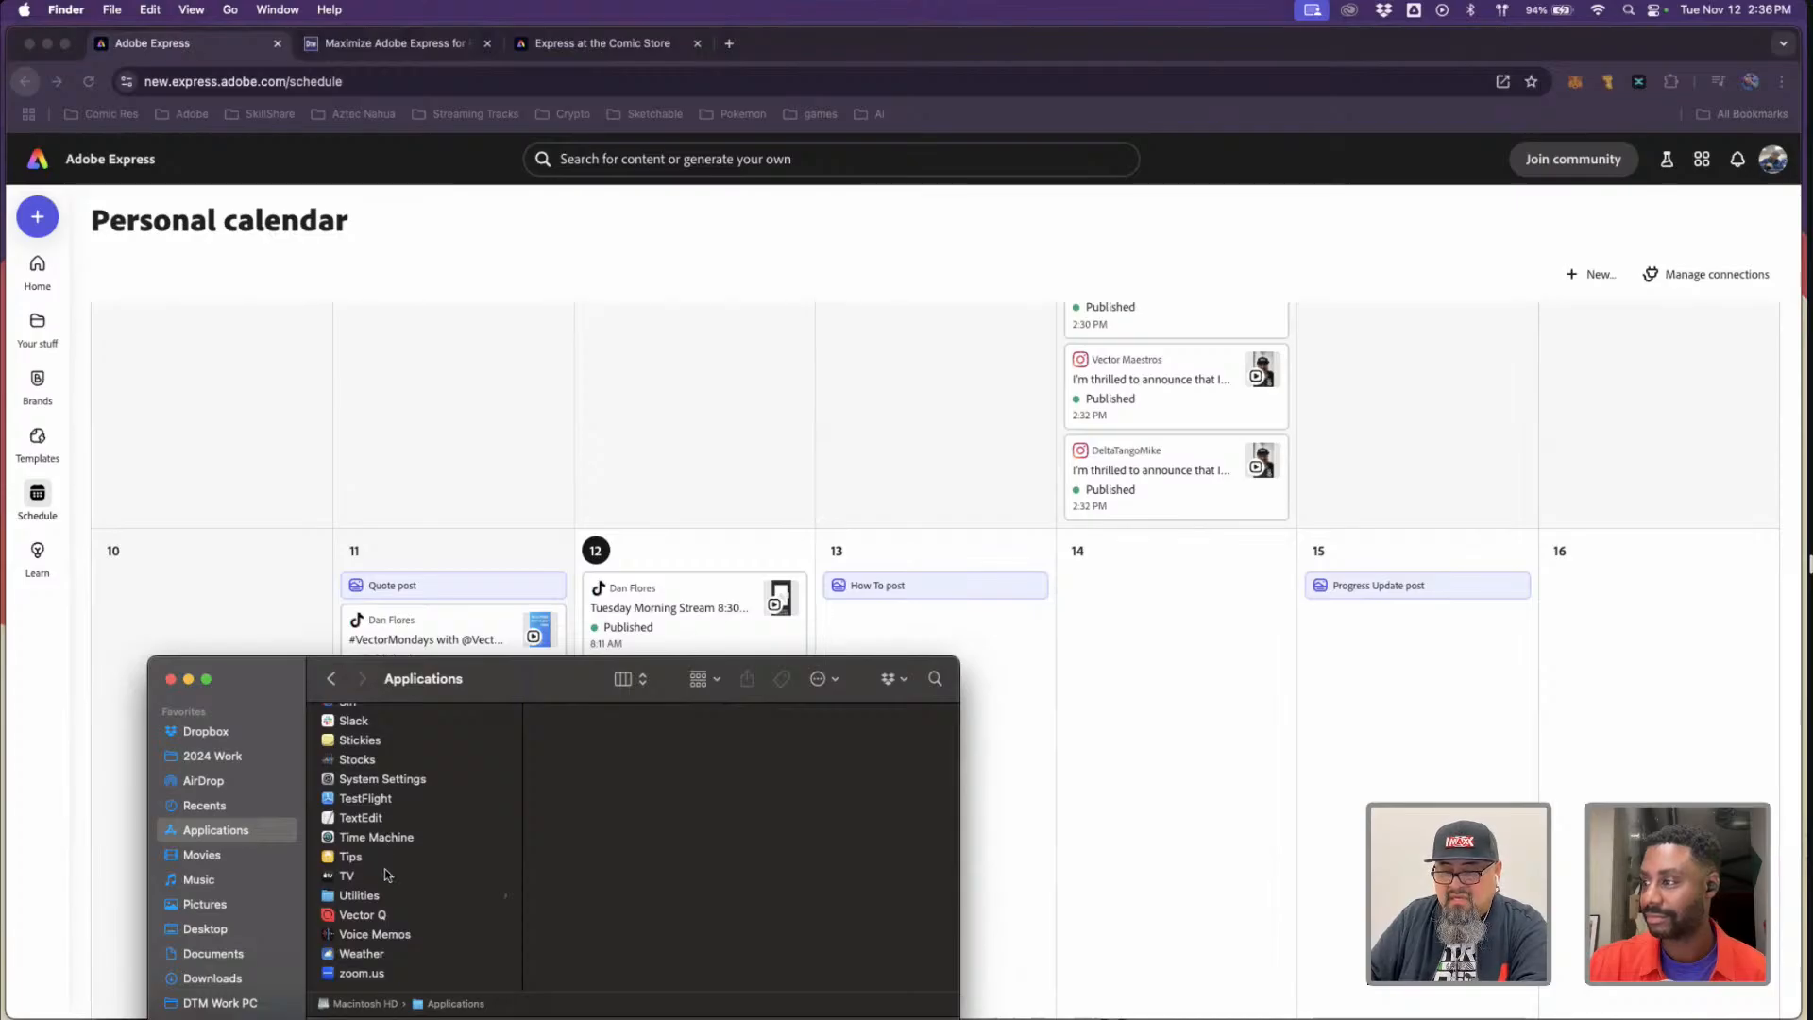
scroll(412, 939, "up", 3)
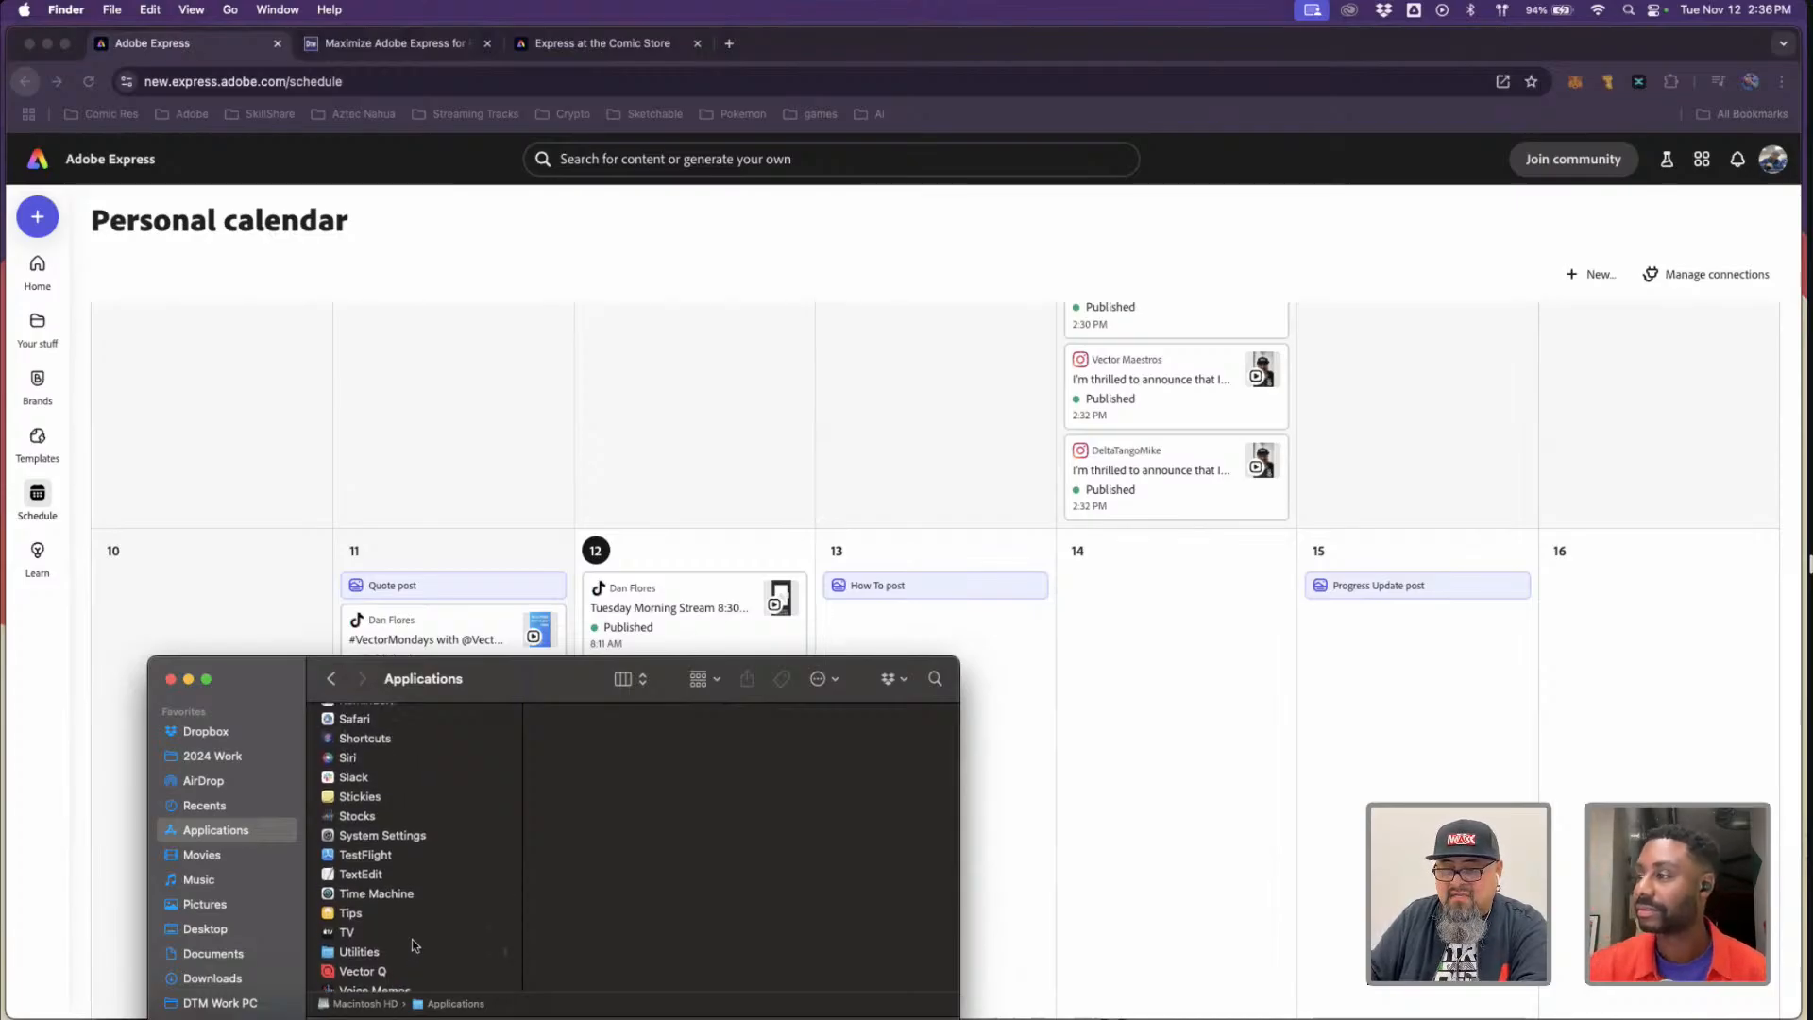
scroll(412, 939, "down", 3)
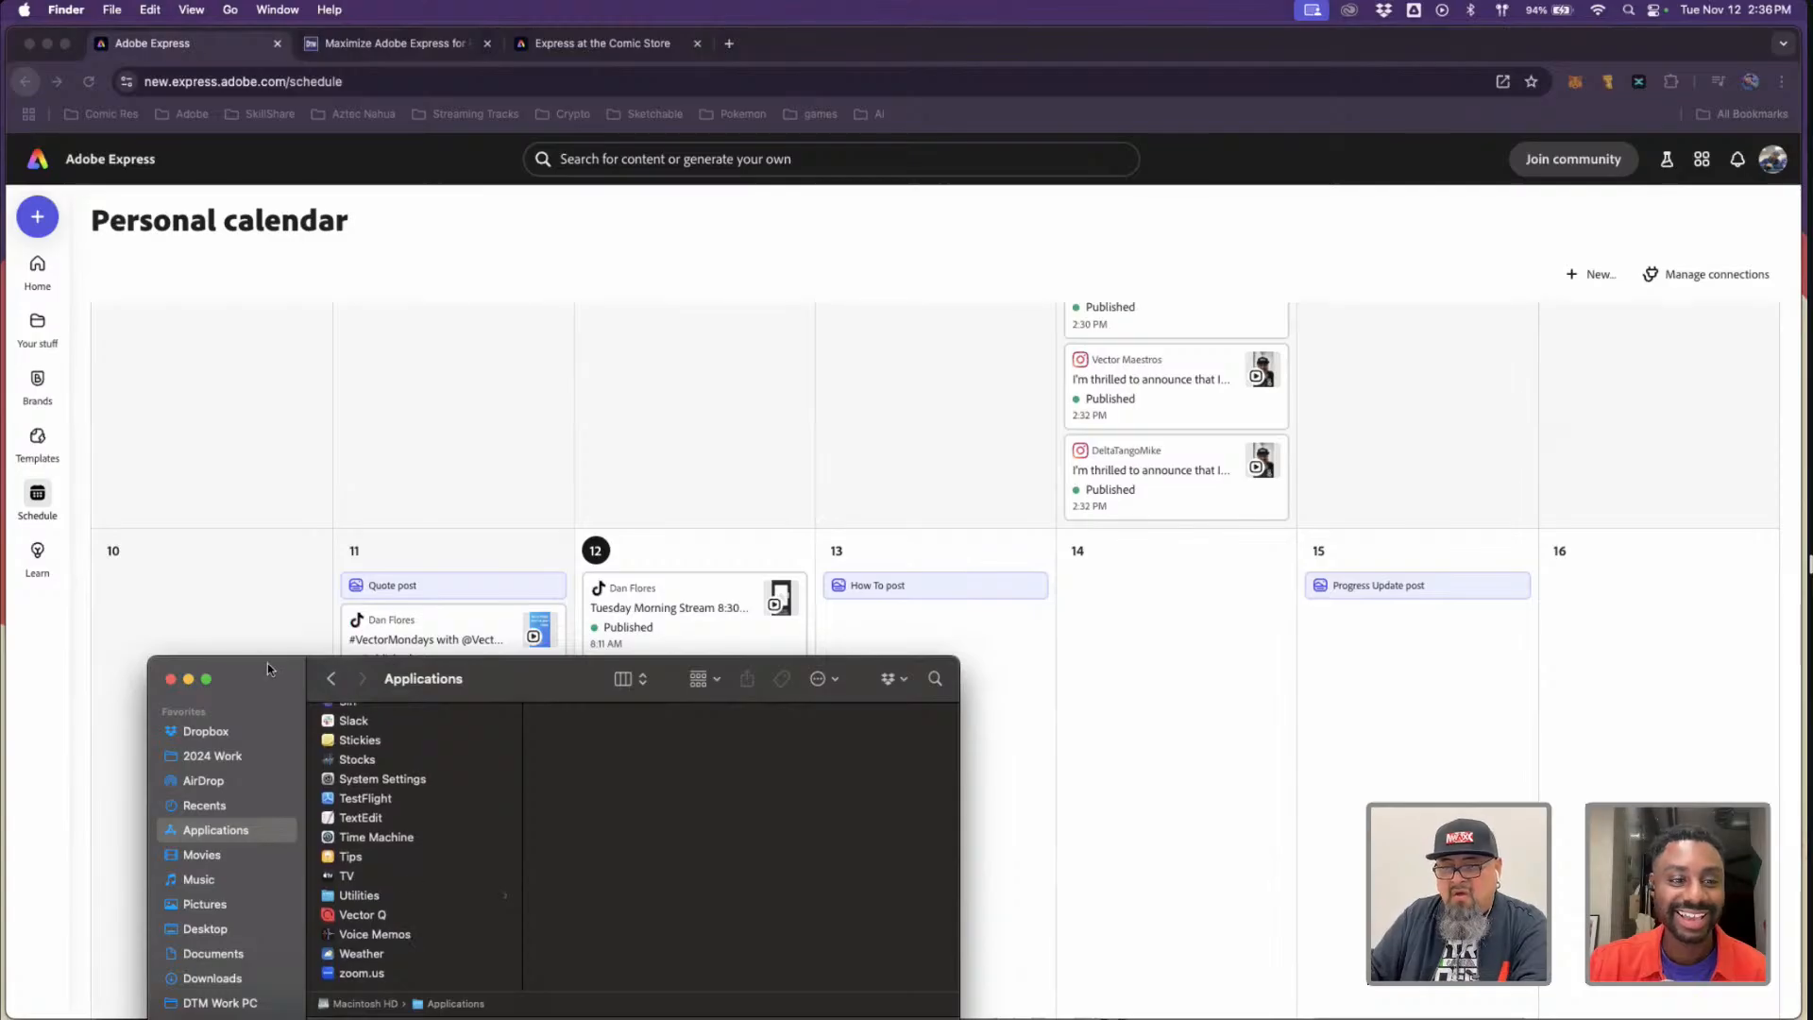
scroll(392, 918, "up", 2)
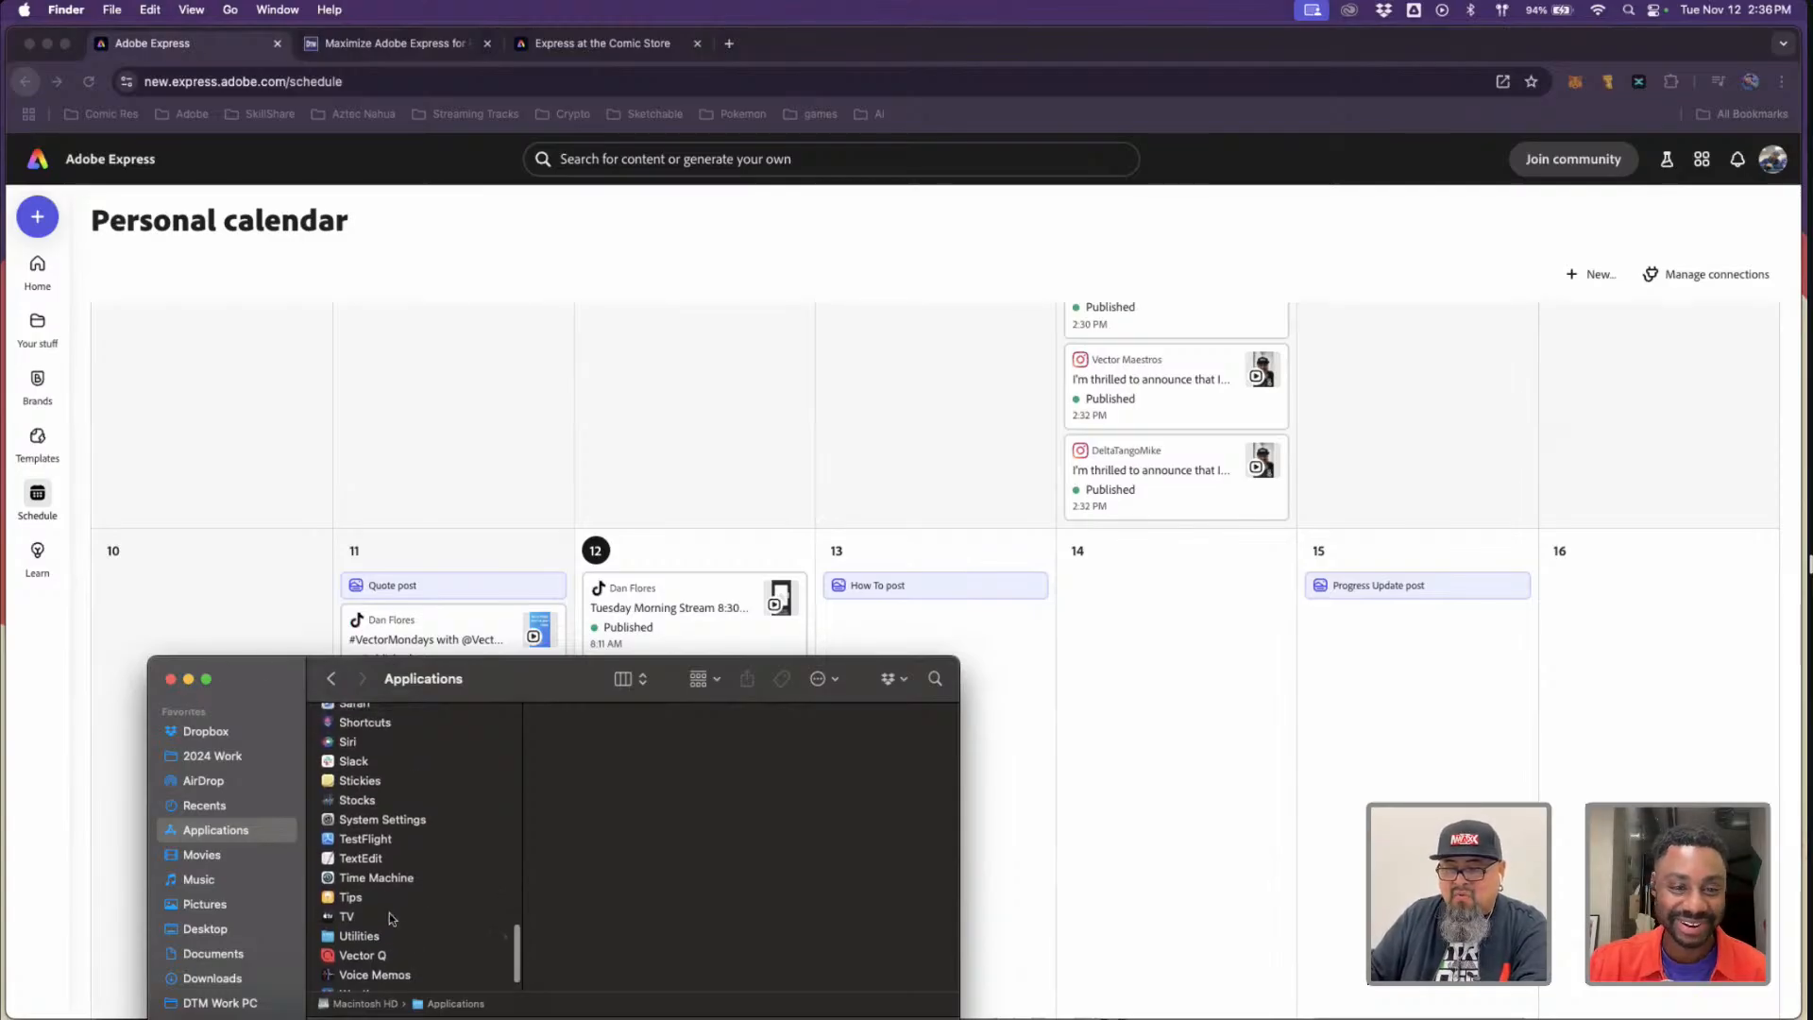
left_click(376, 936)
scroll(640, 853, "down", 4)
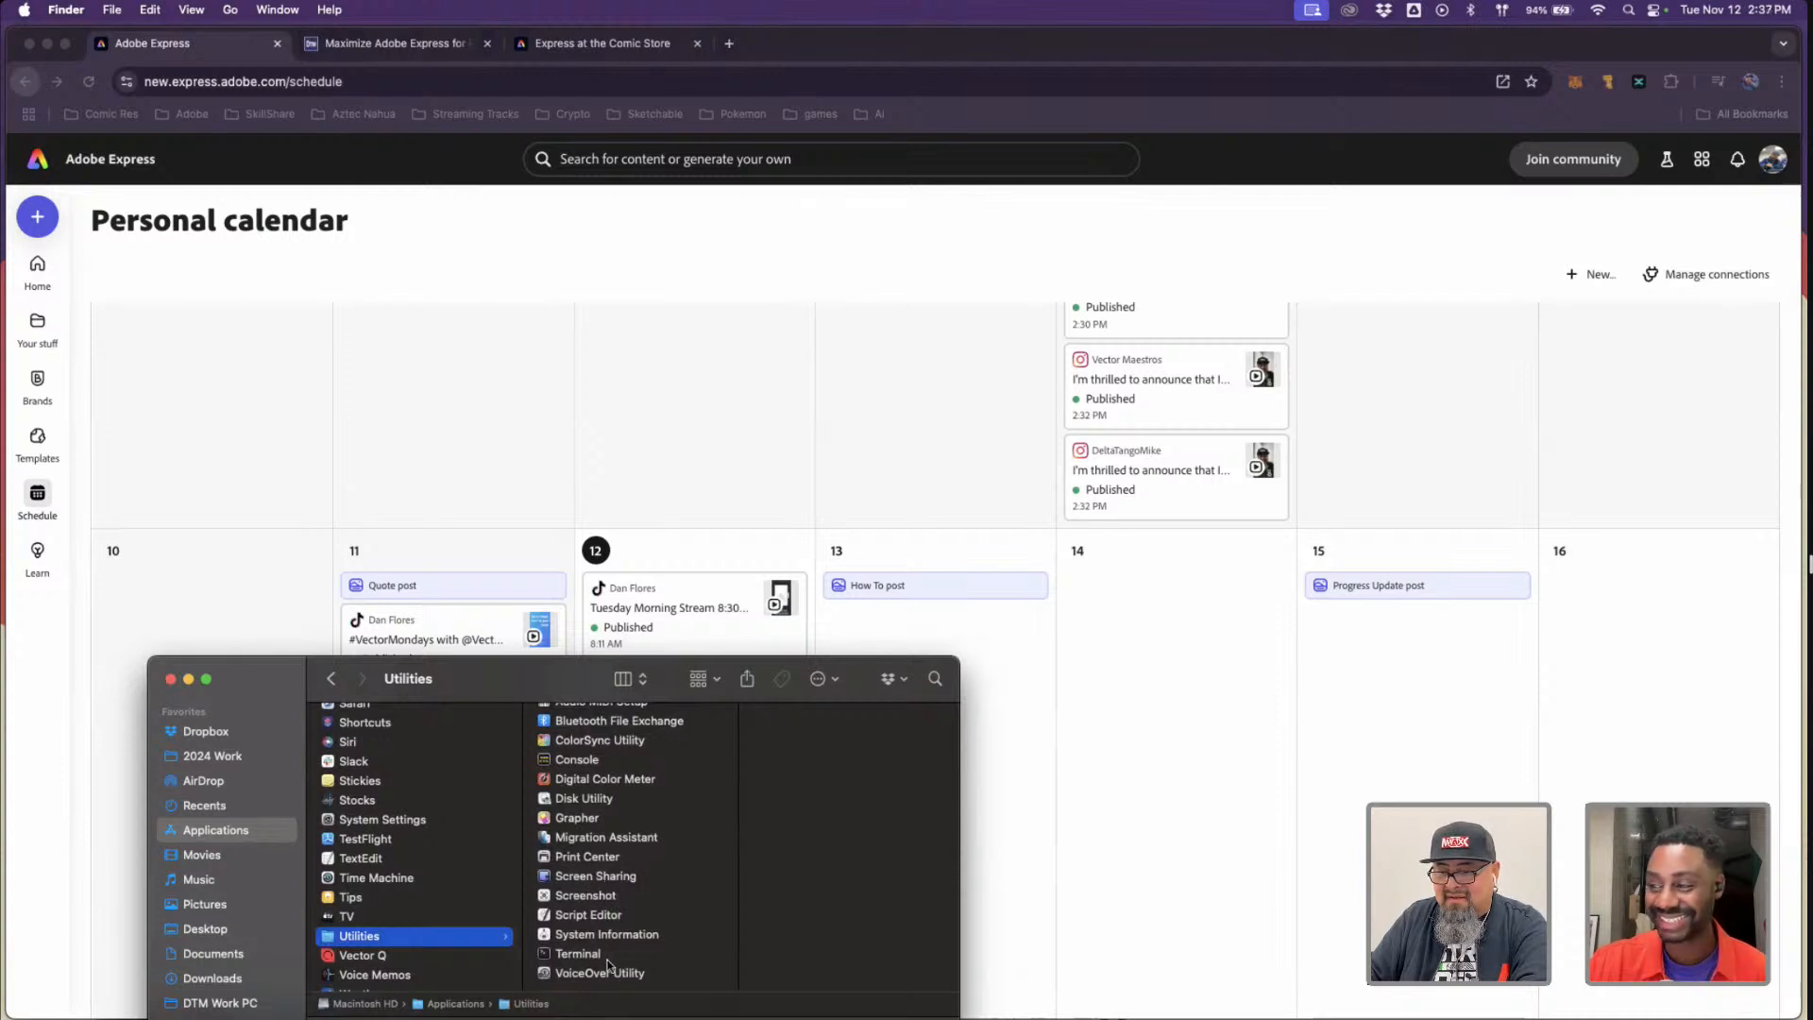
key("cmd+w")
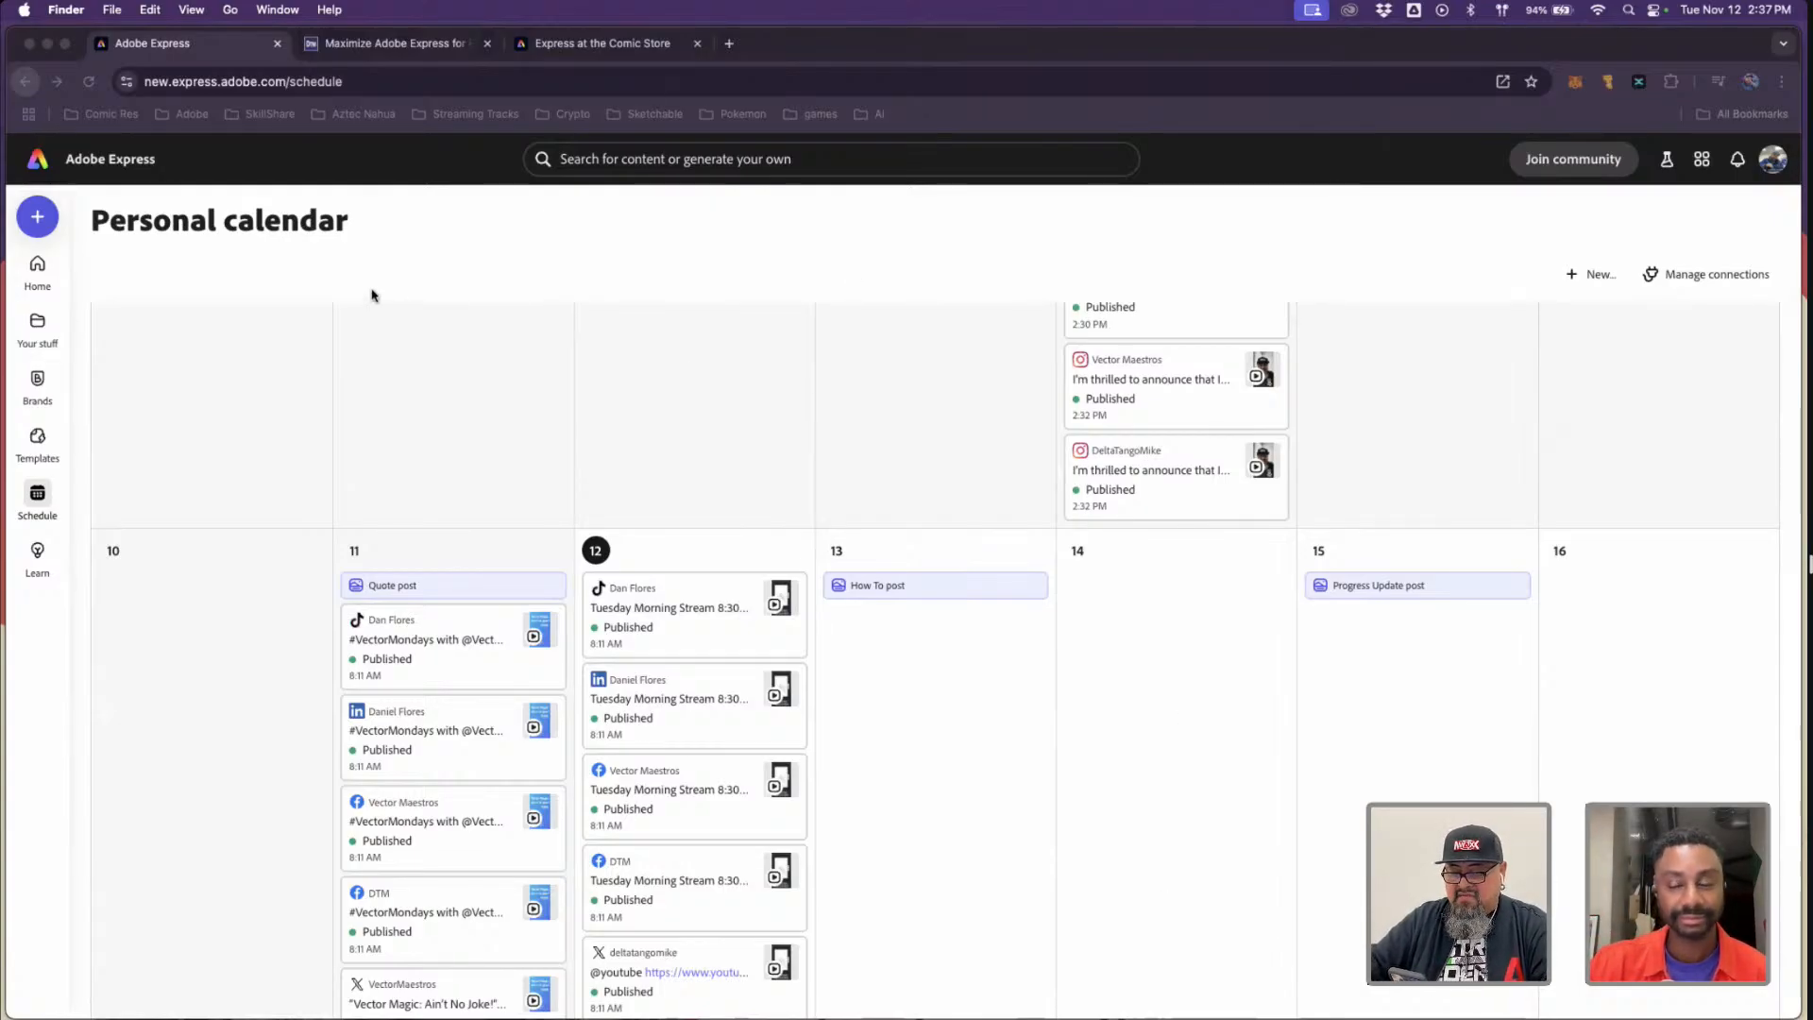
- Return to the Adobe Express home page and look through its template gallery
left_click(43, 276)
left_click(38, 273)
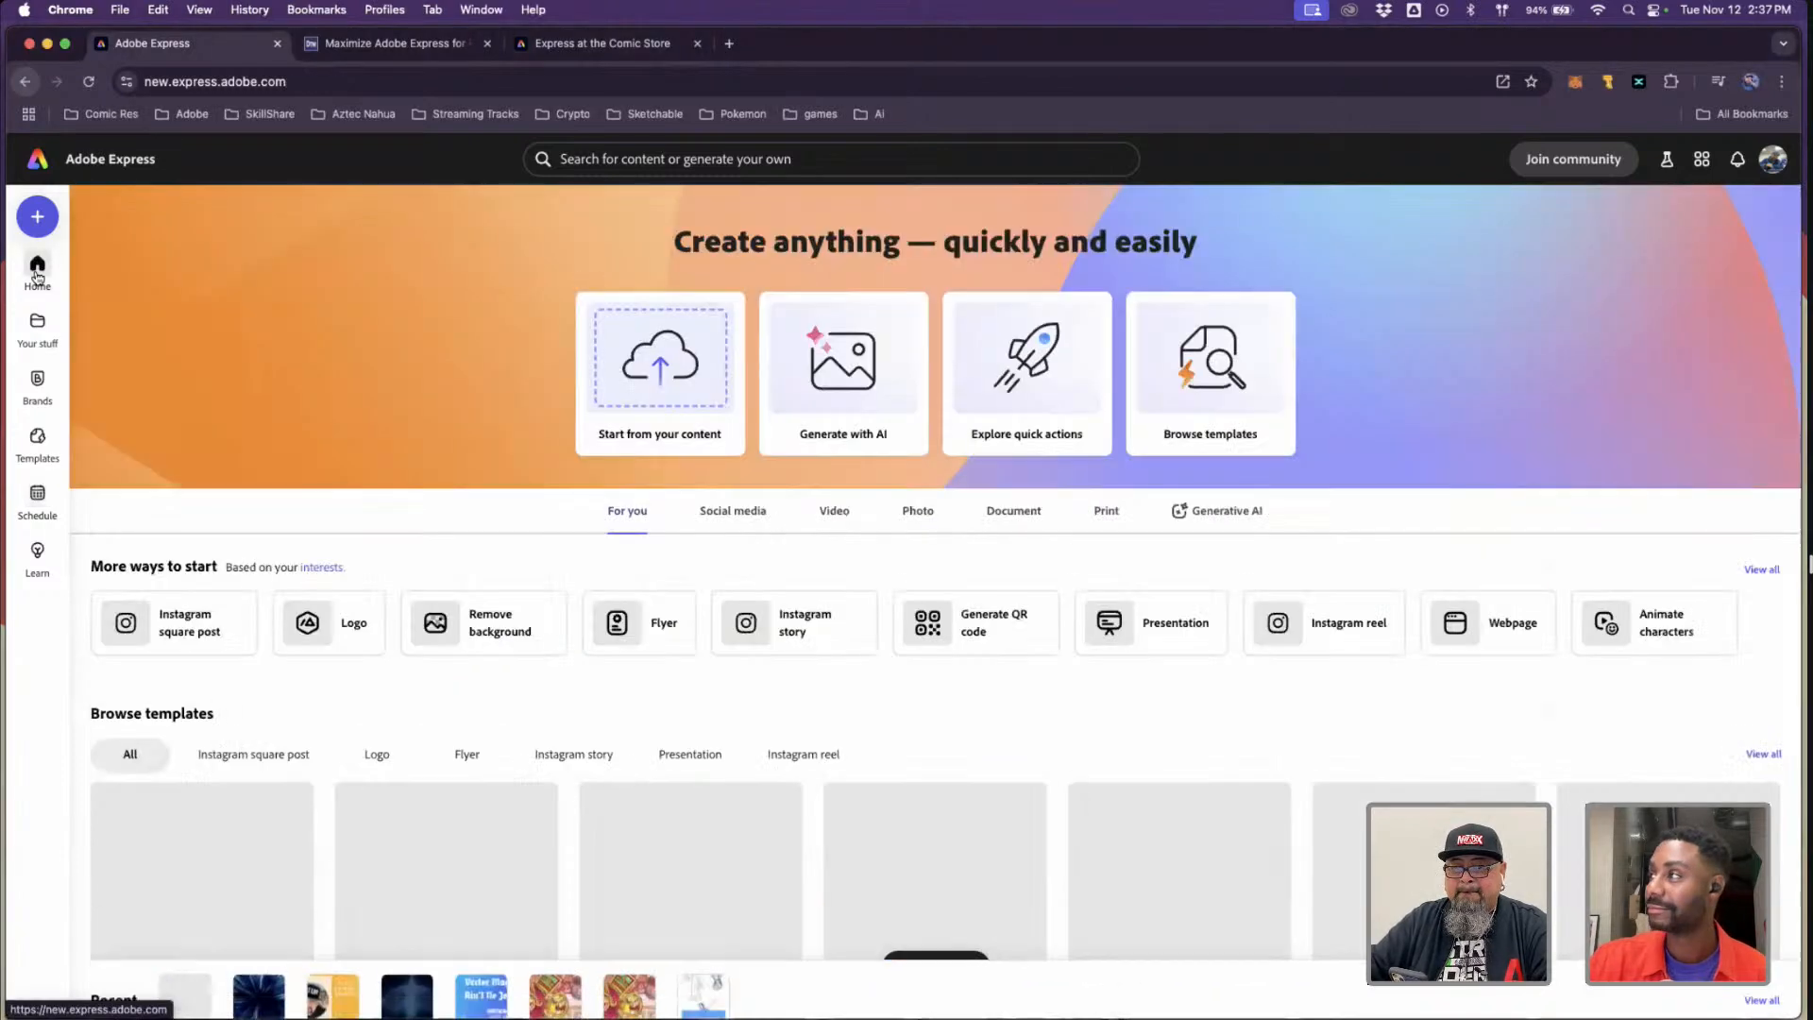
scroll(573, 537, "down", 5)
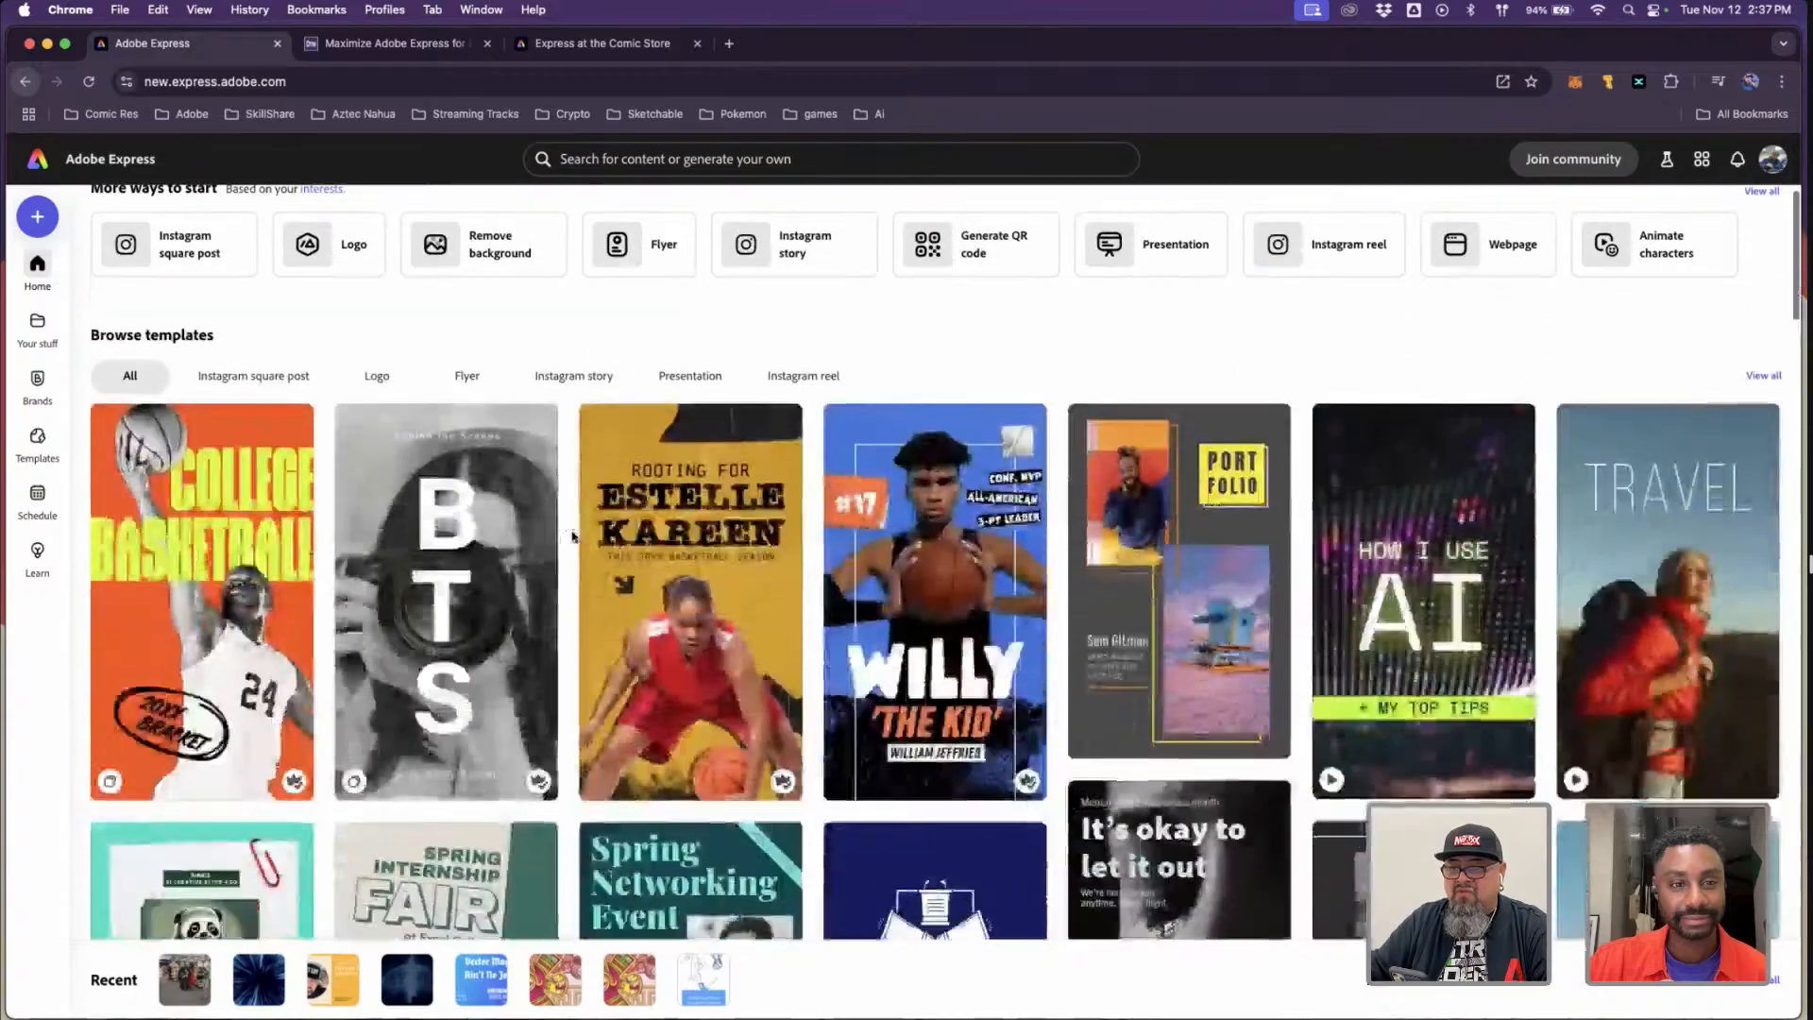
scroll(572, 536, "down", 10)
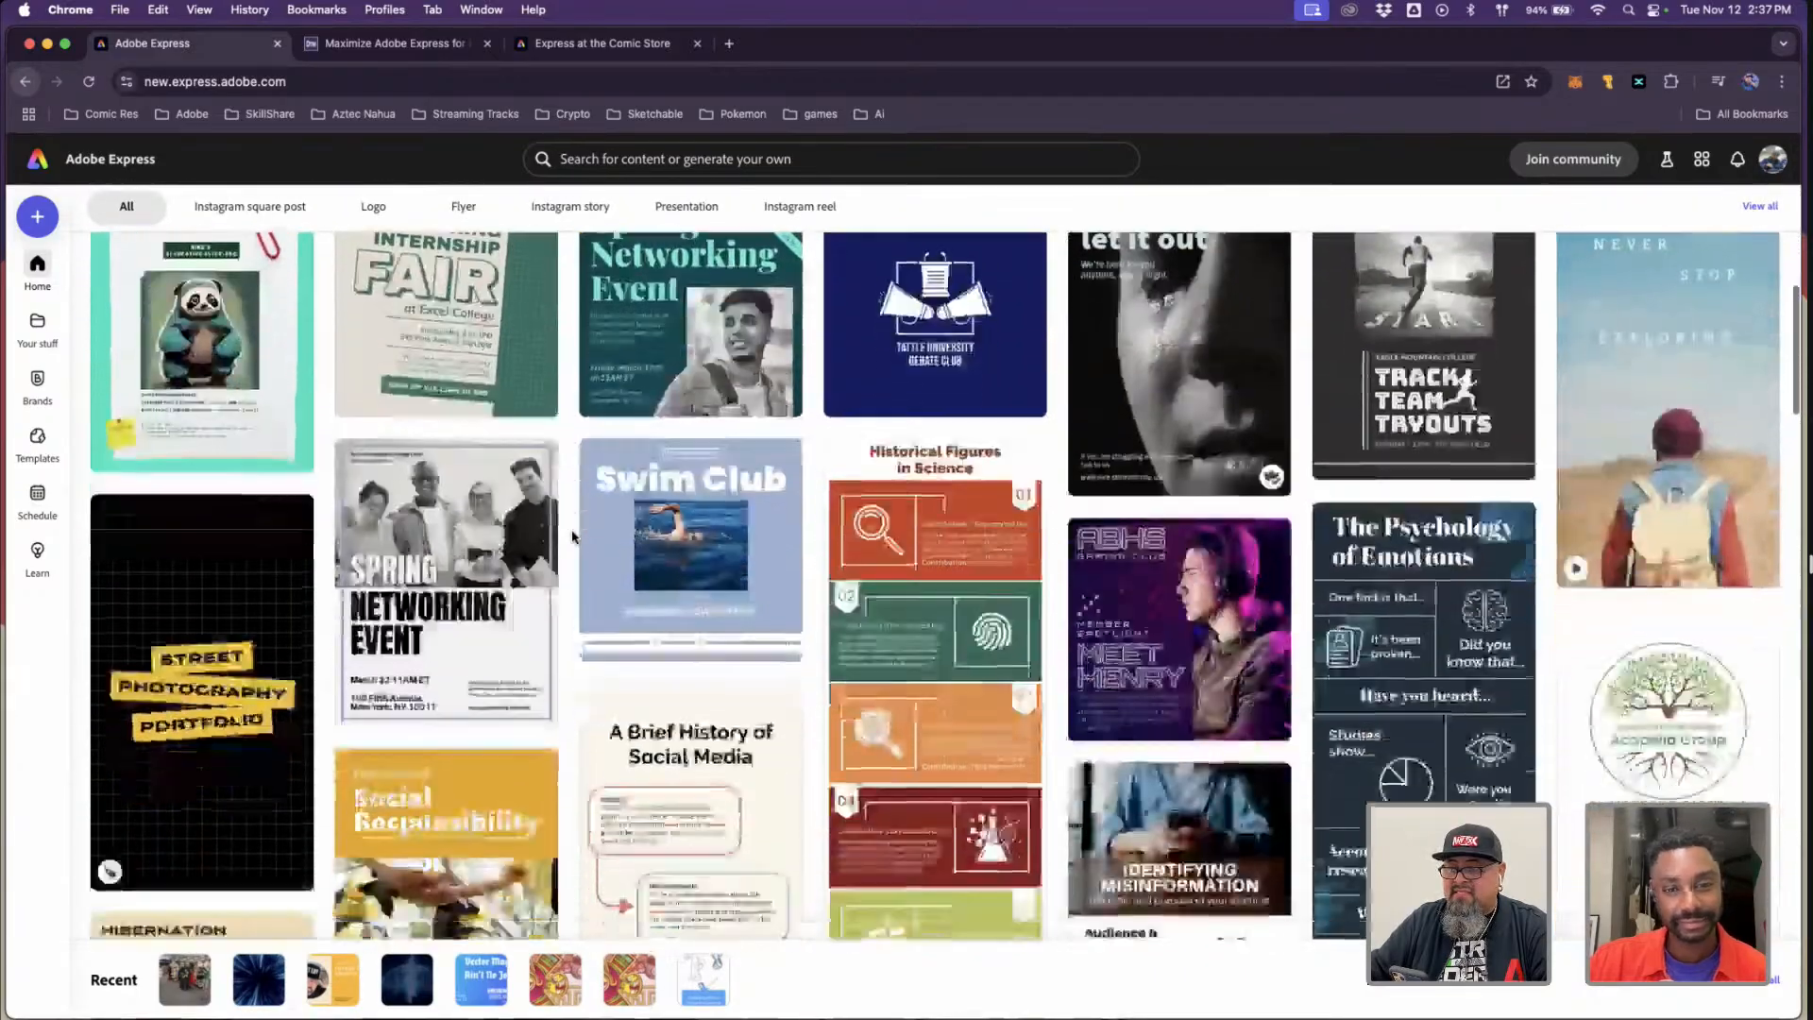
scroll(573, 536, "down", 10)
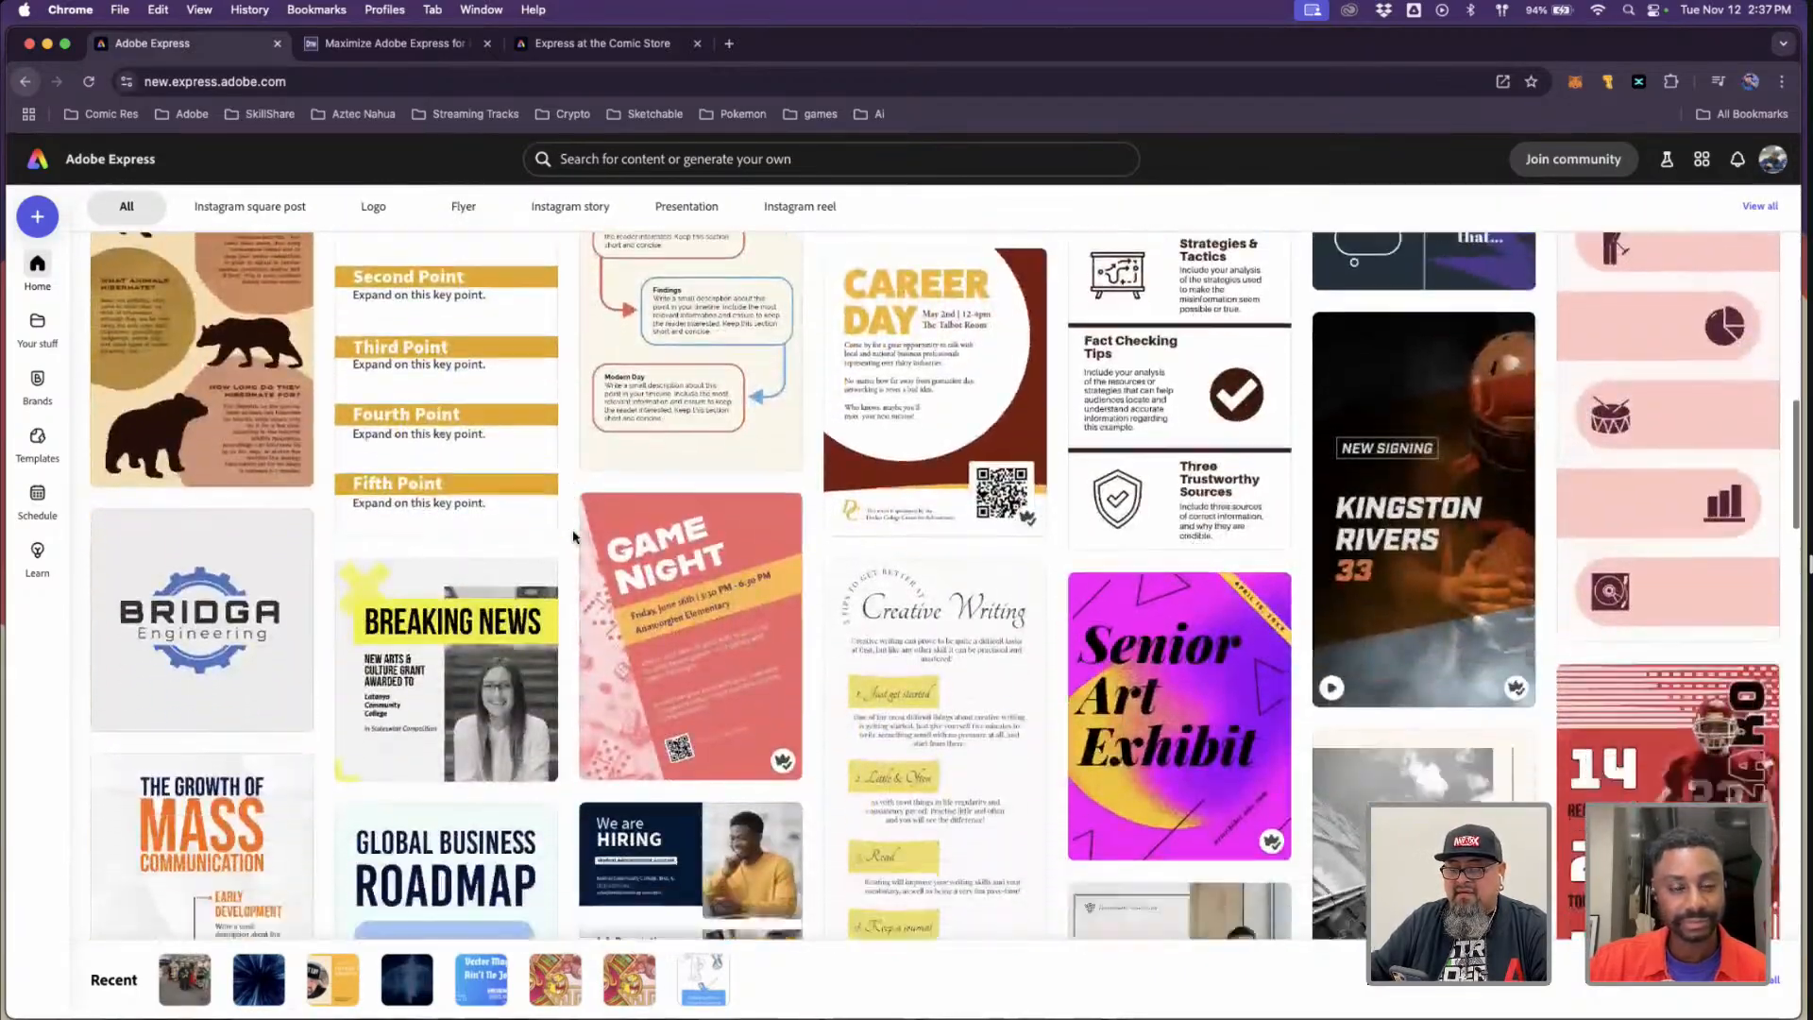
scroll(572, 537, "down", 2)
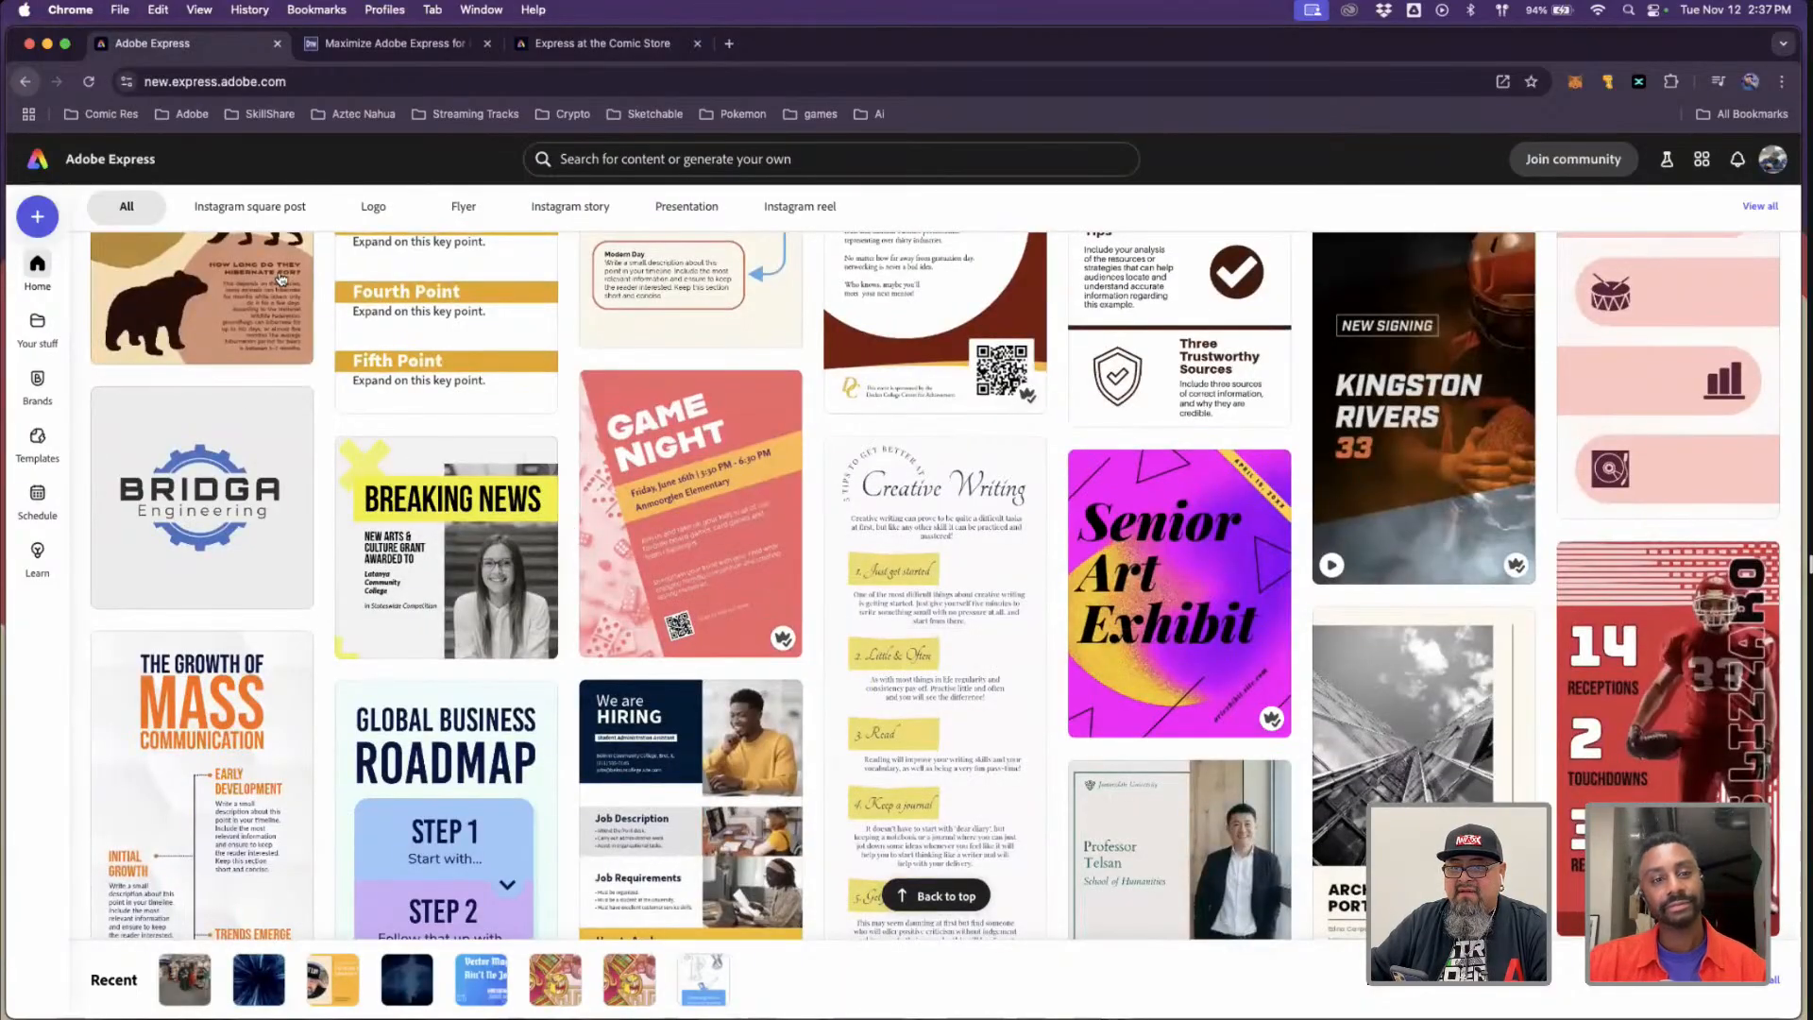
scroll(730, 426, "up", 20)
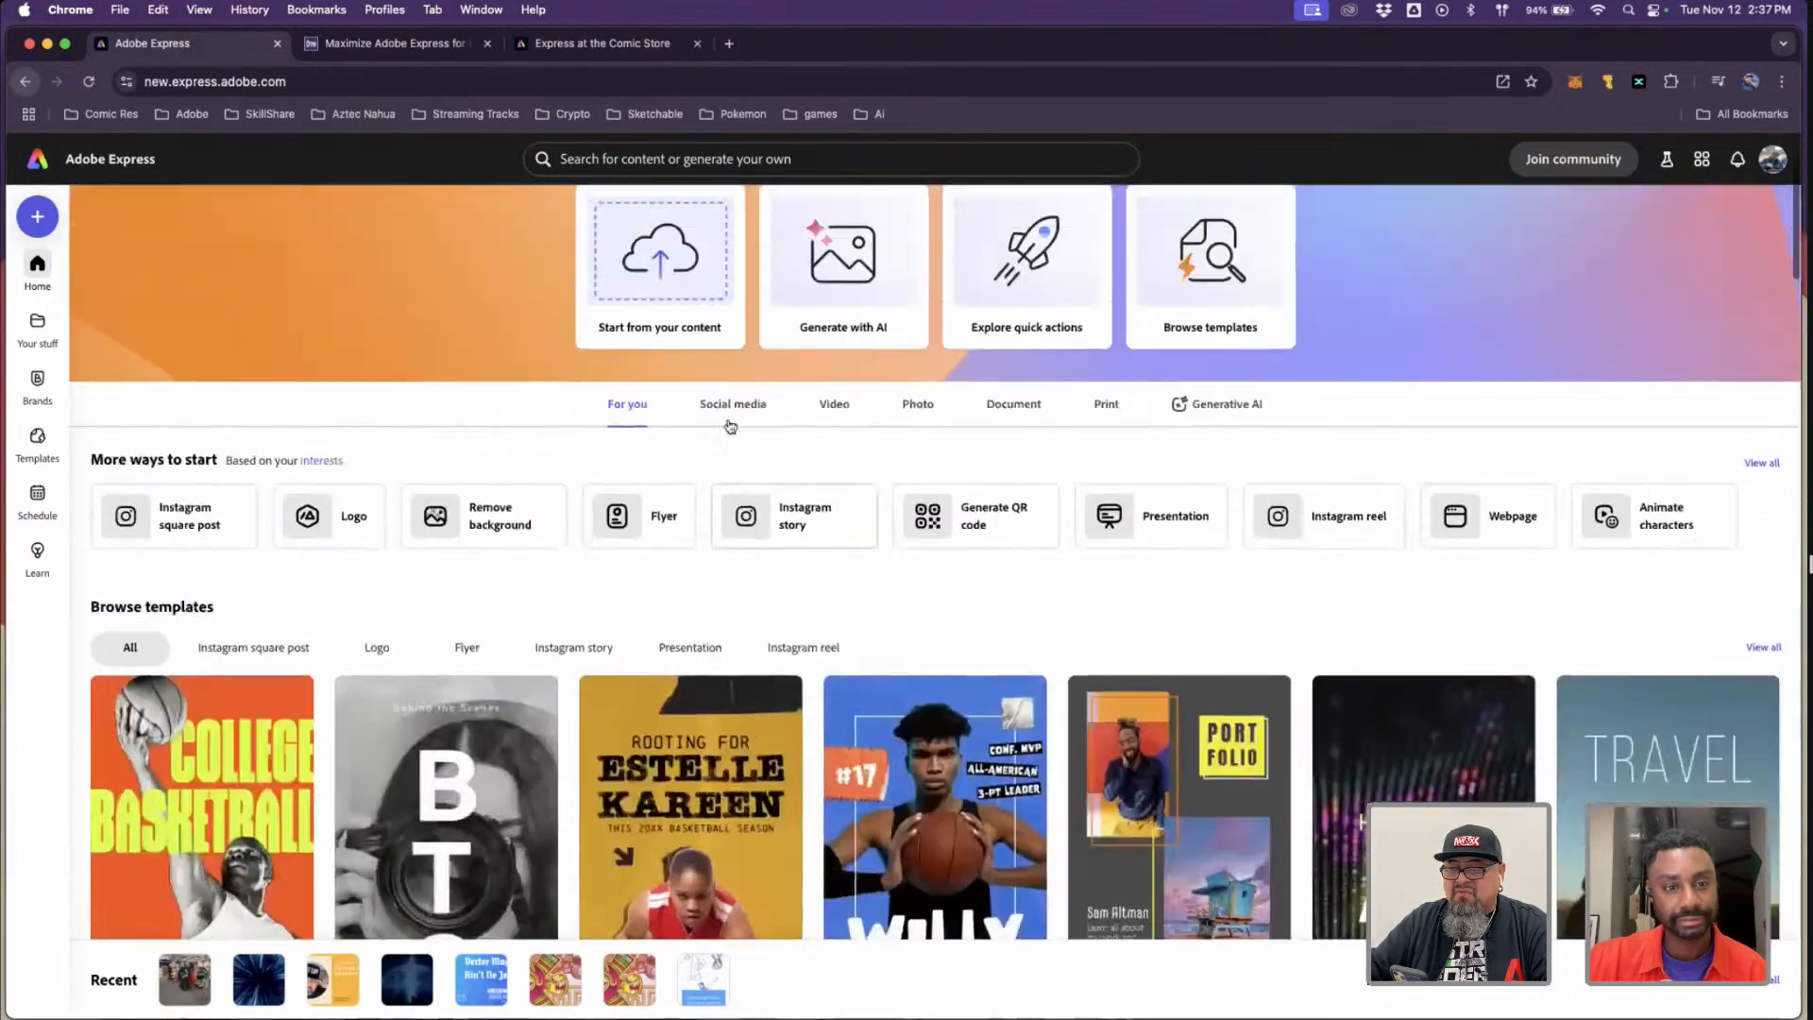
scroll(730, 426, "up", 2)
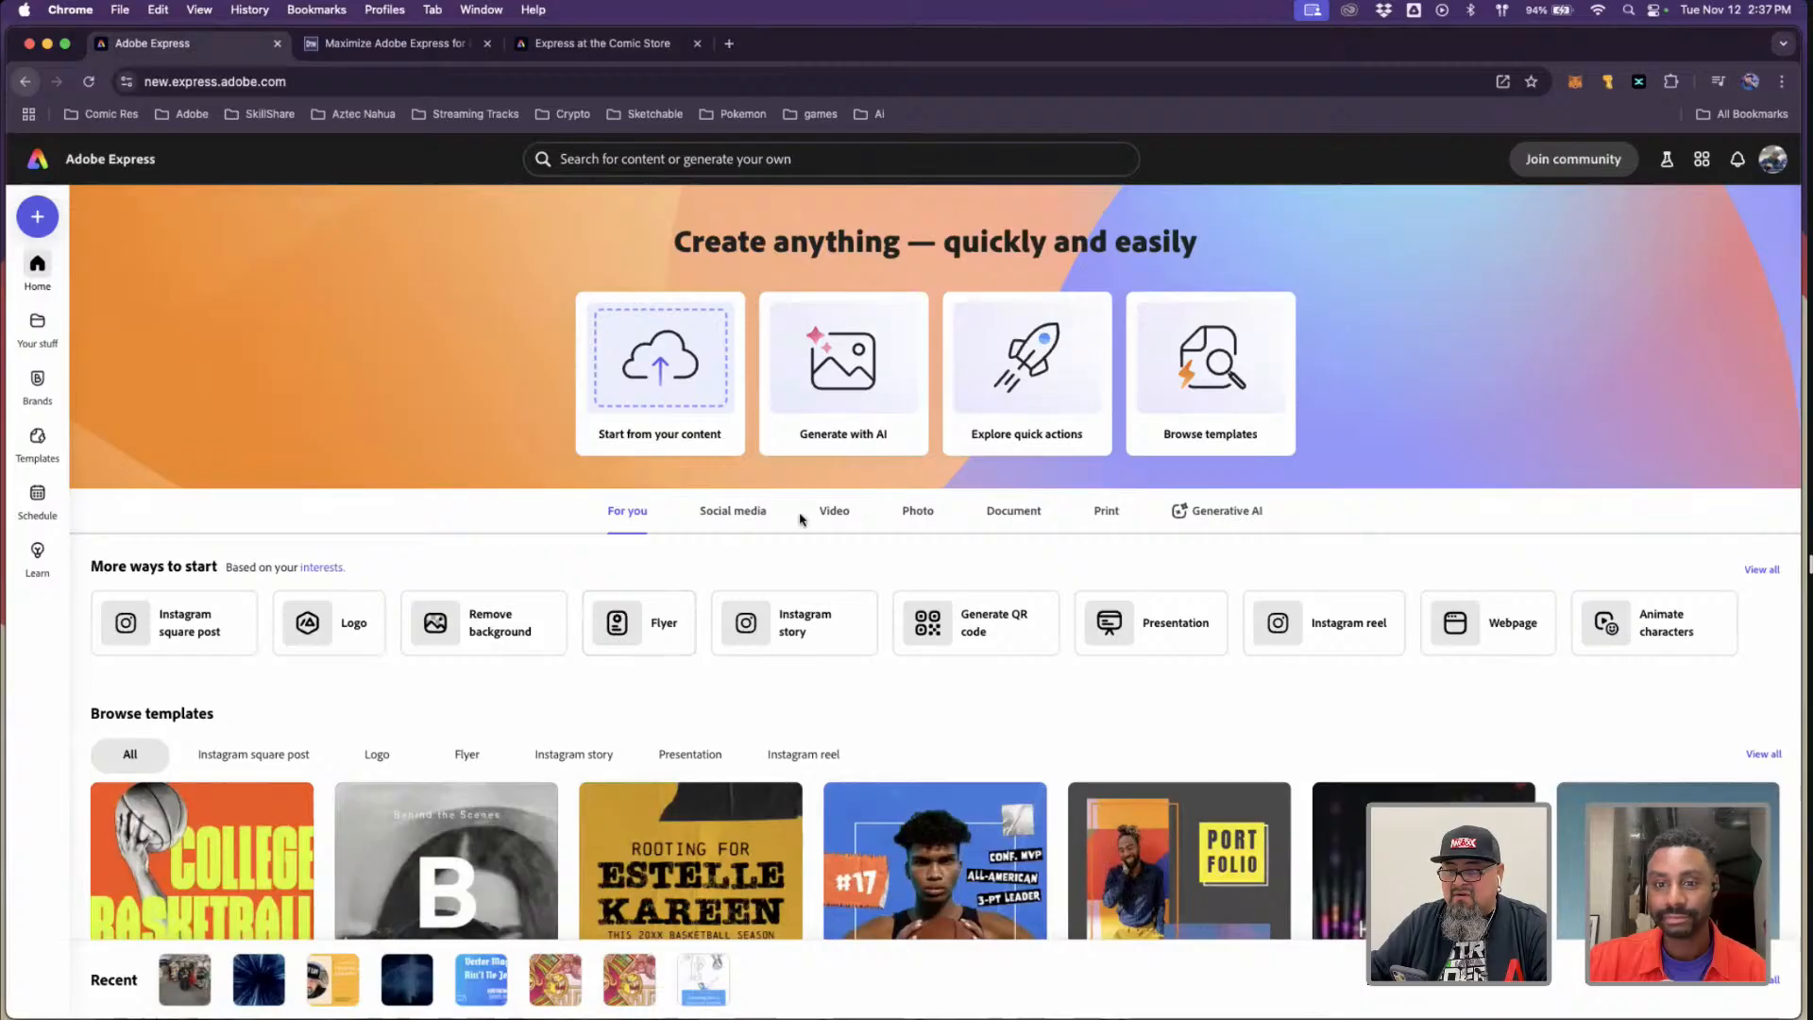
- Start a new Instagram story from the popular social media formats
left_click(758, 516)
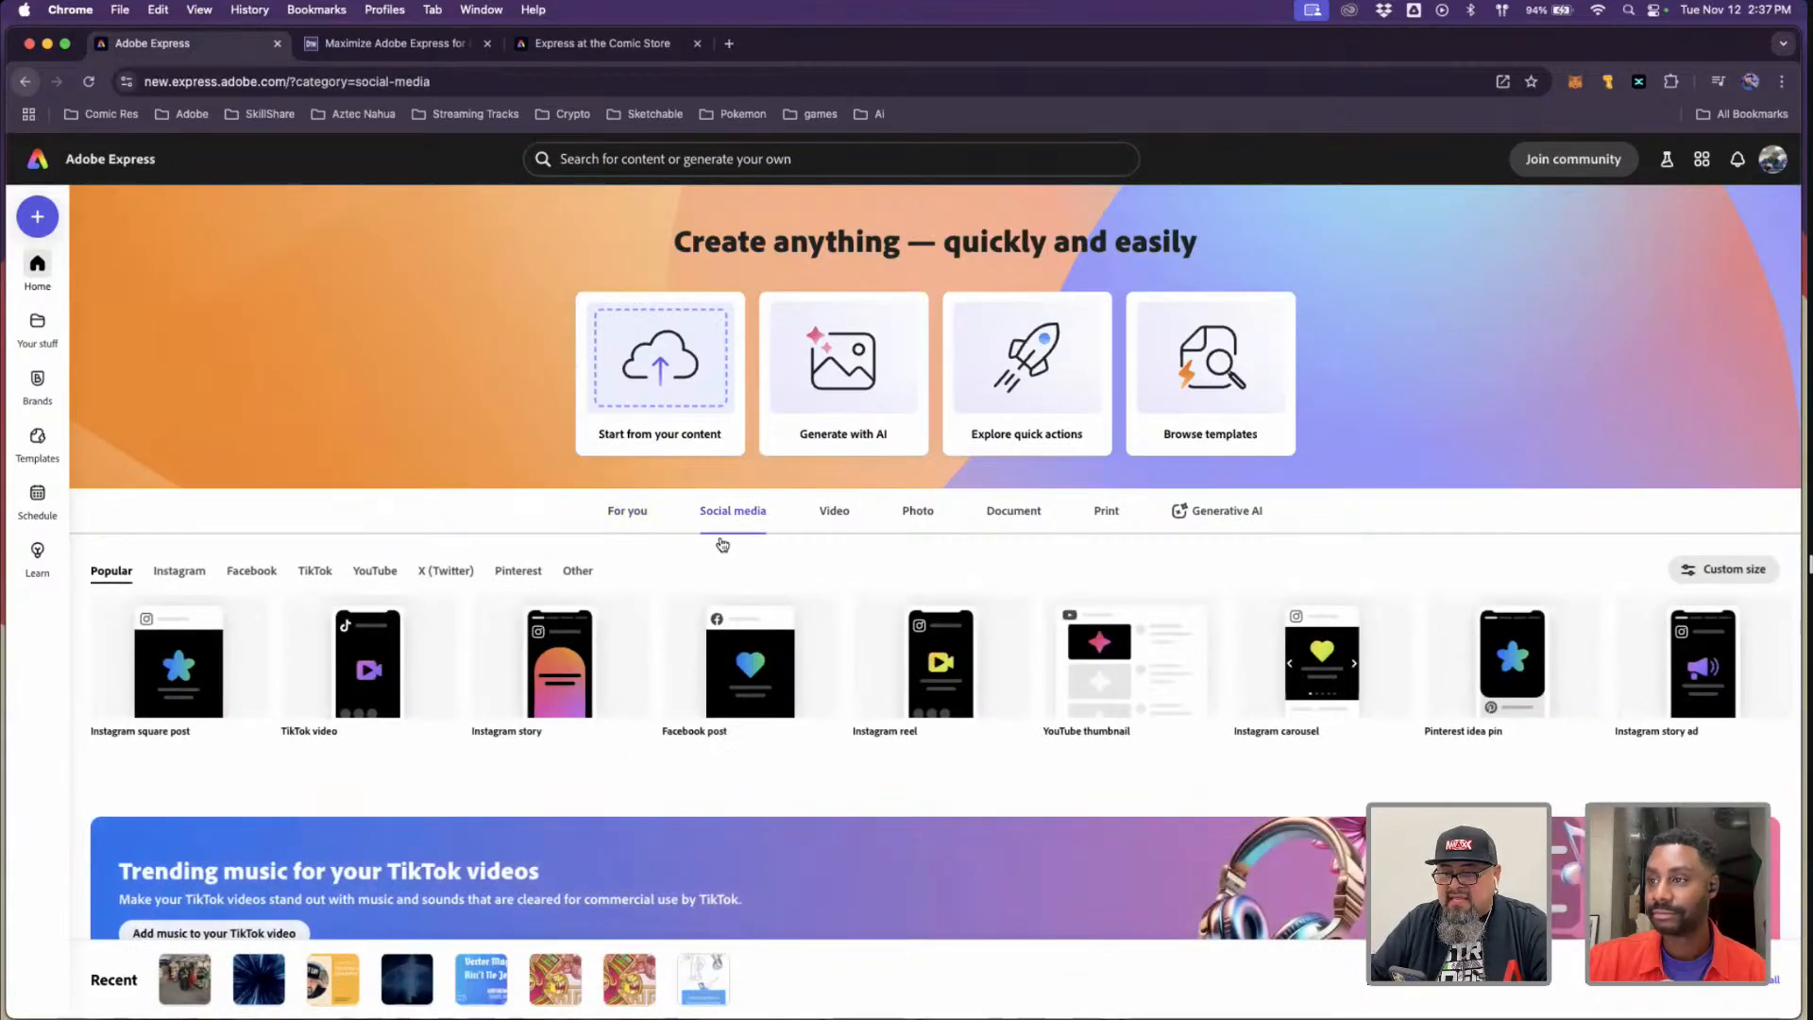
mouse_move(571, 680)
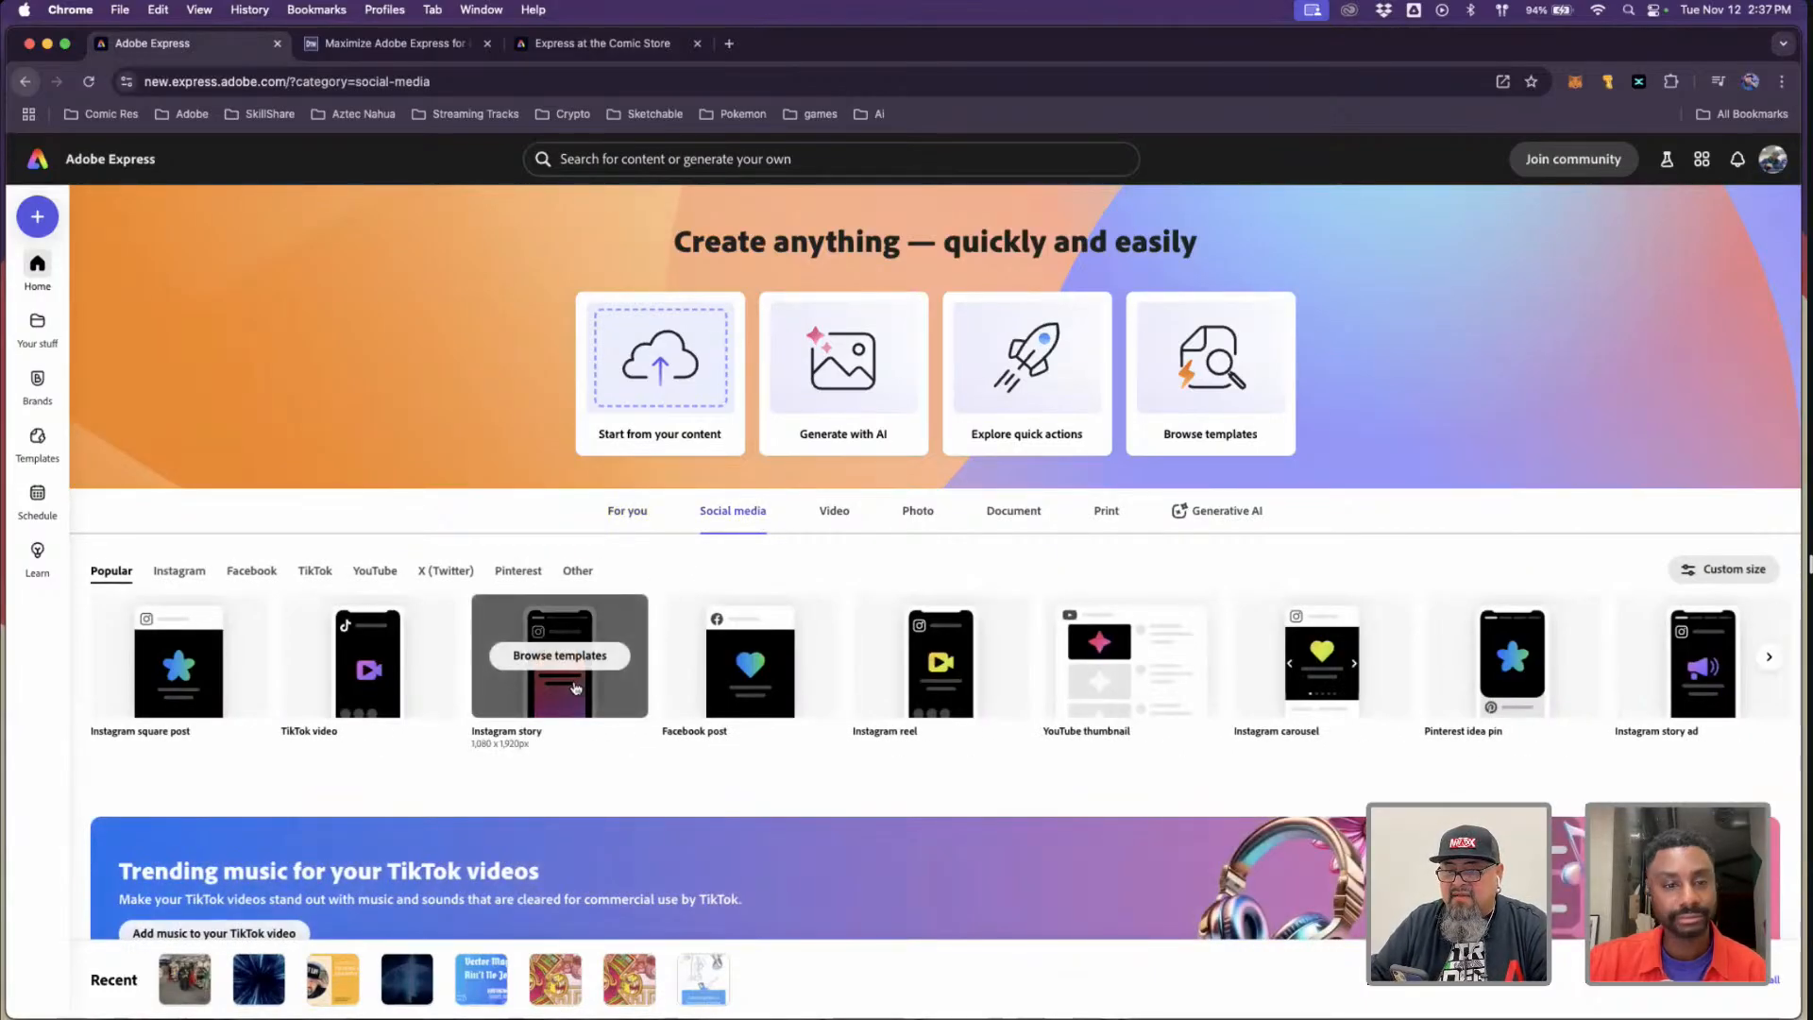
left_click(574, 688)
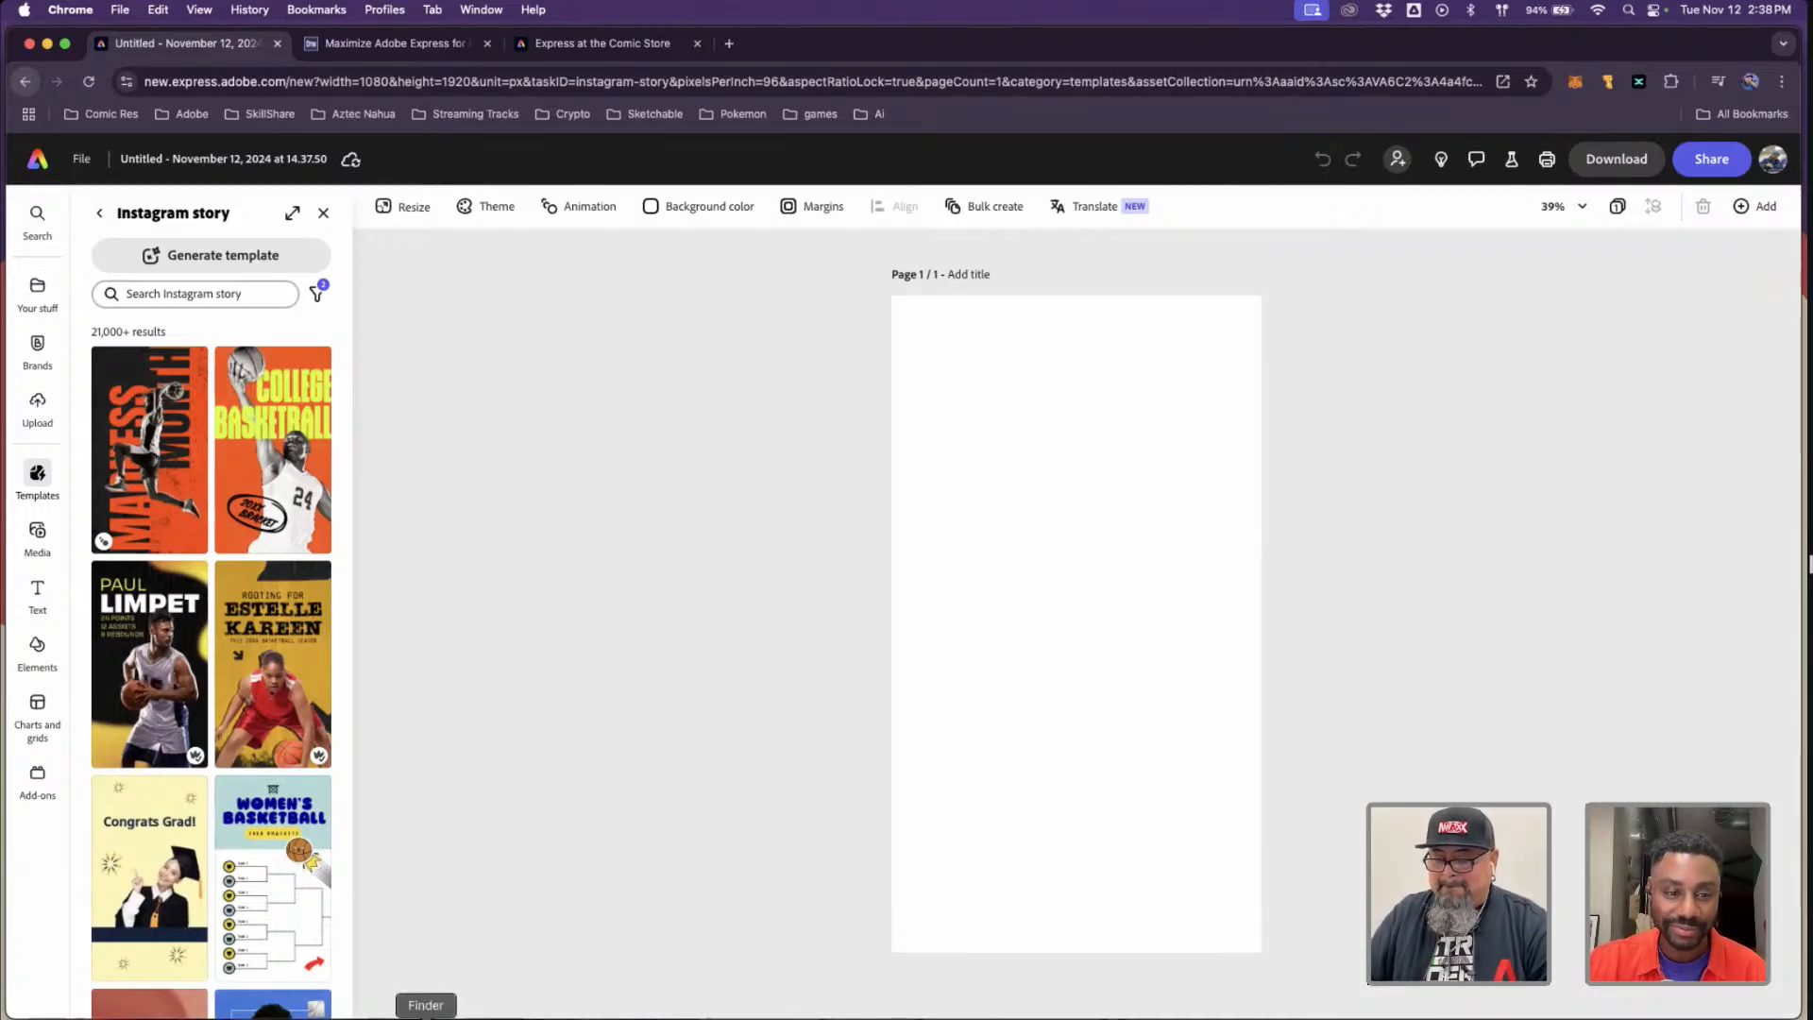
- Switch to Finder, locate 2024-11-12 14.37.29.mov in Dropbox's Camera Uploads folder, and preview it
left_click(423, 1016)
key("ctrl+c")
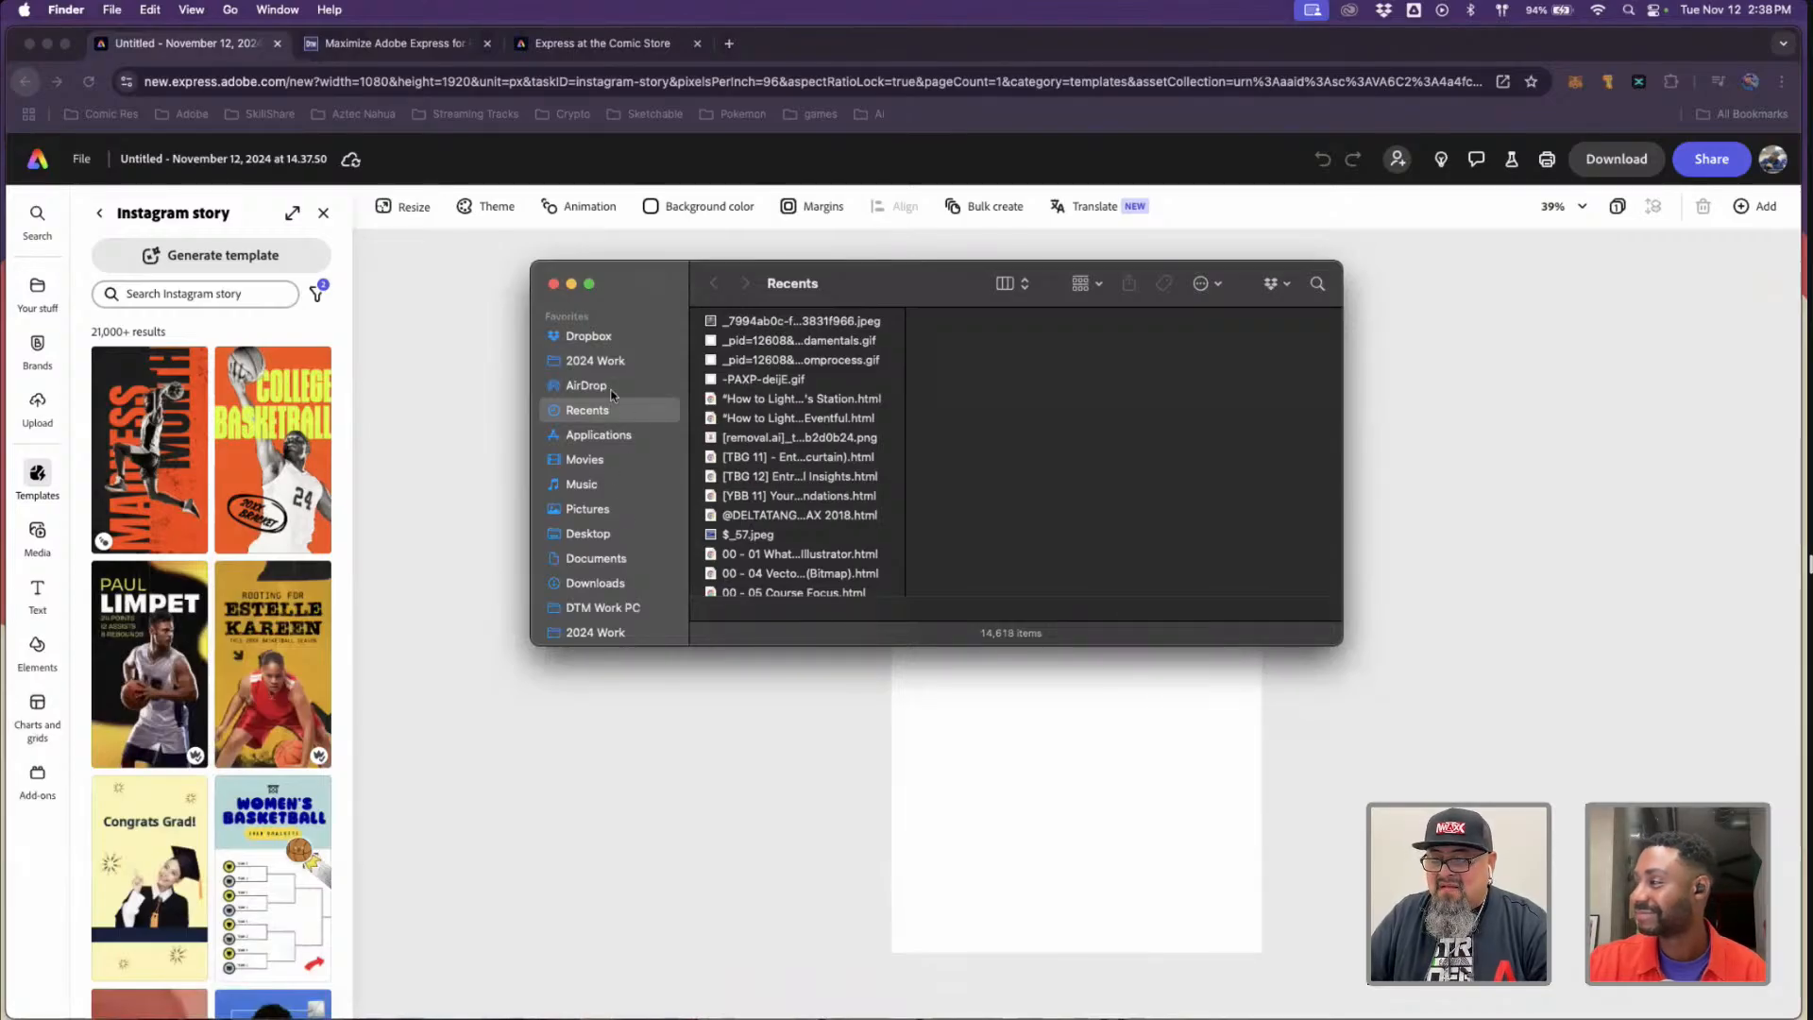
left_click(603, 338)
left_click(757, 344)
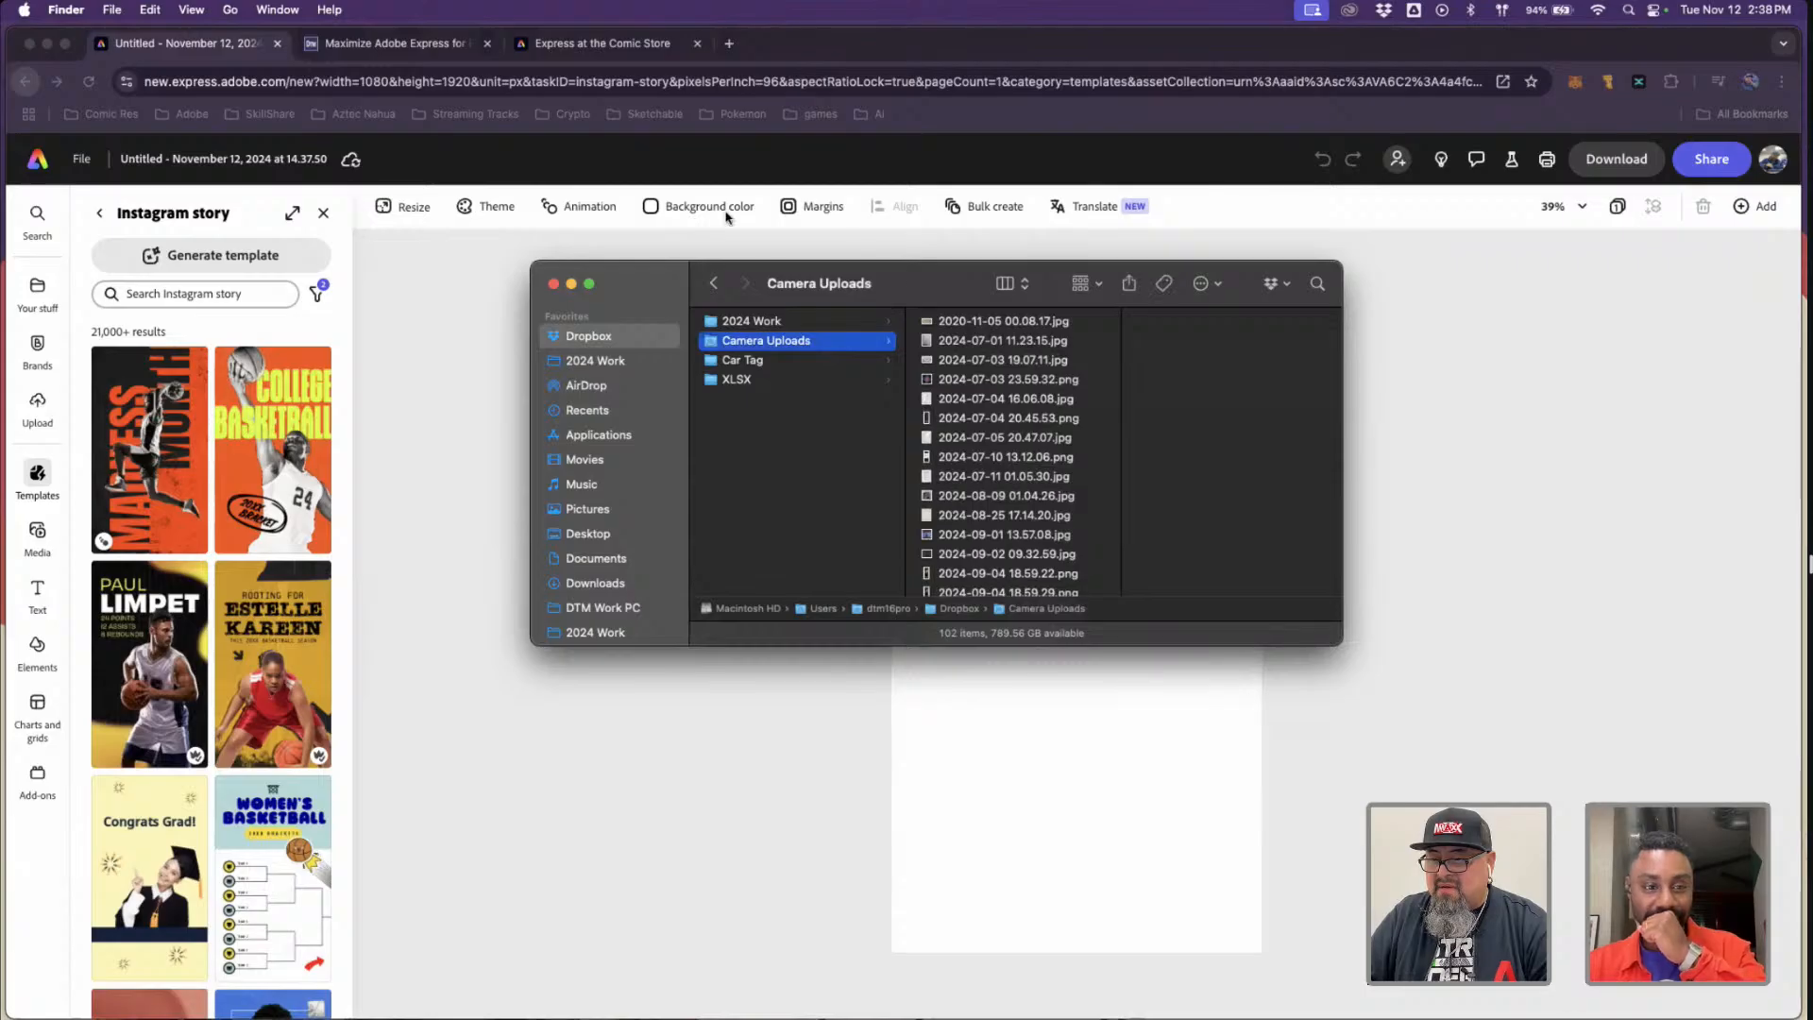
scroll(827, 413, "down", 15)
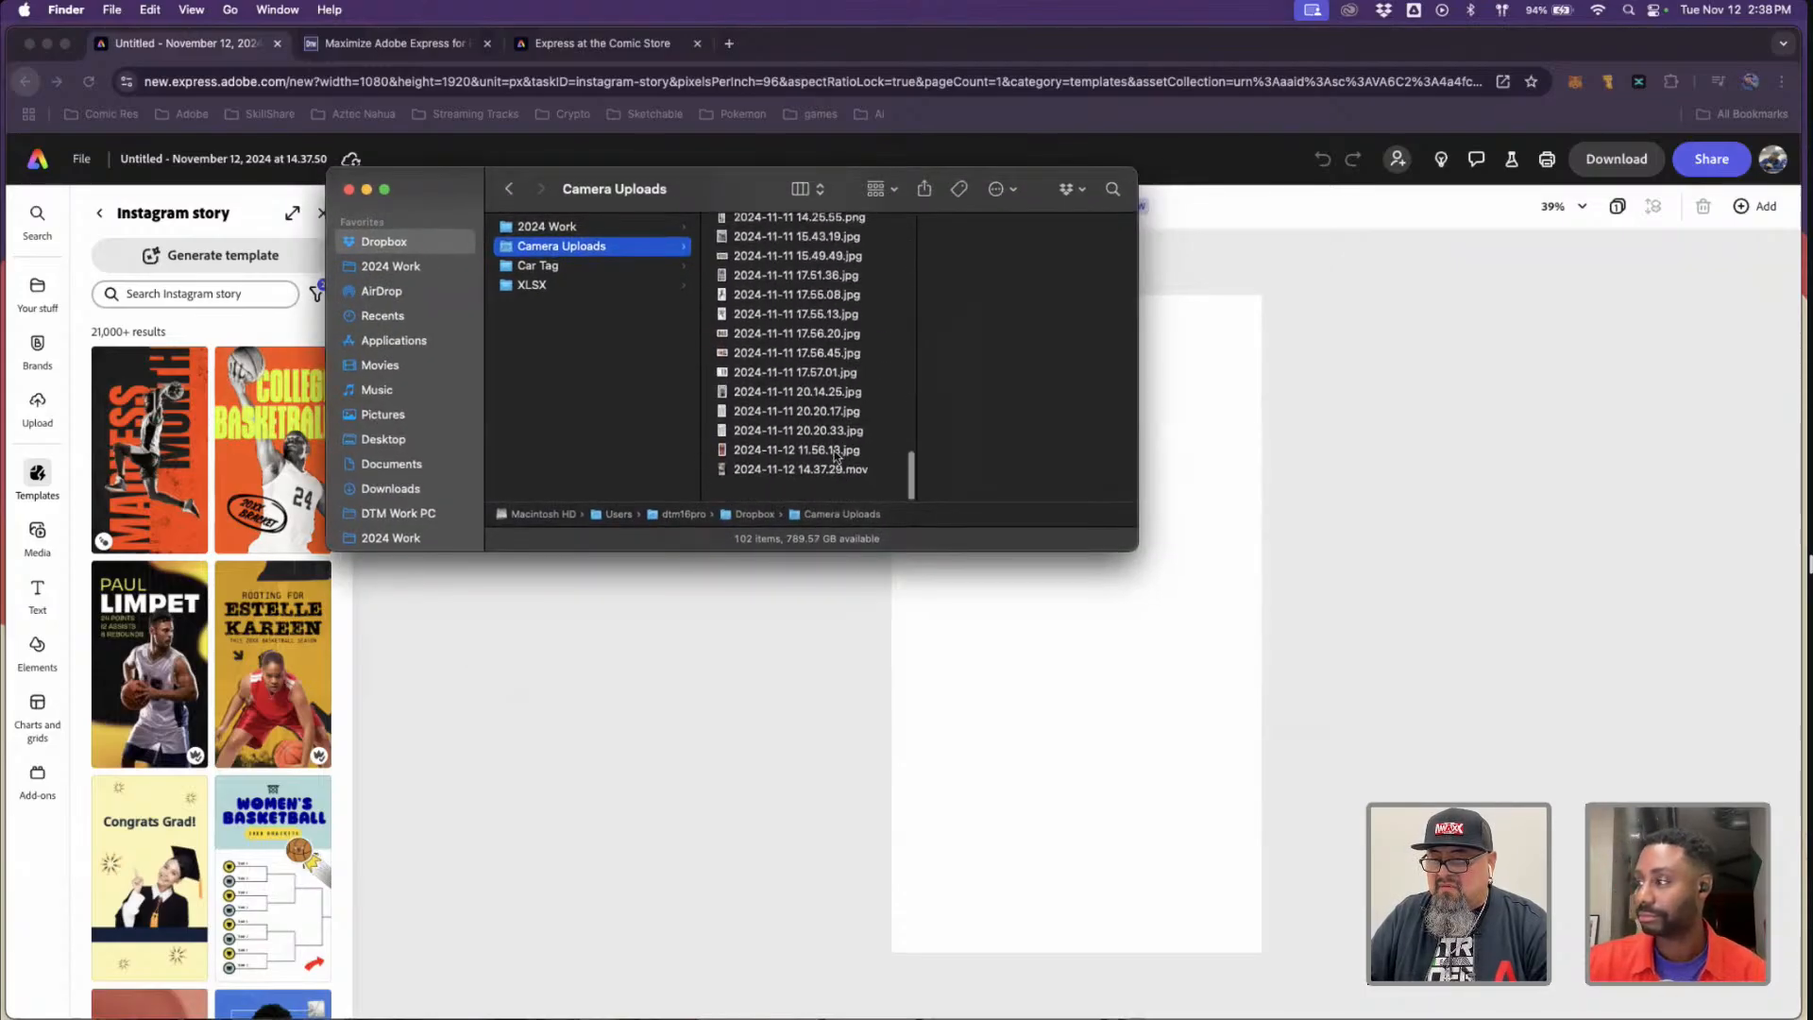
left_click(844, 485)
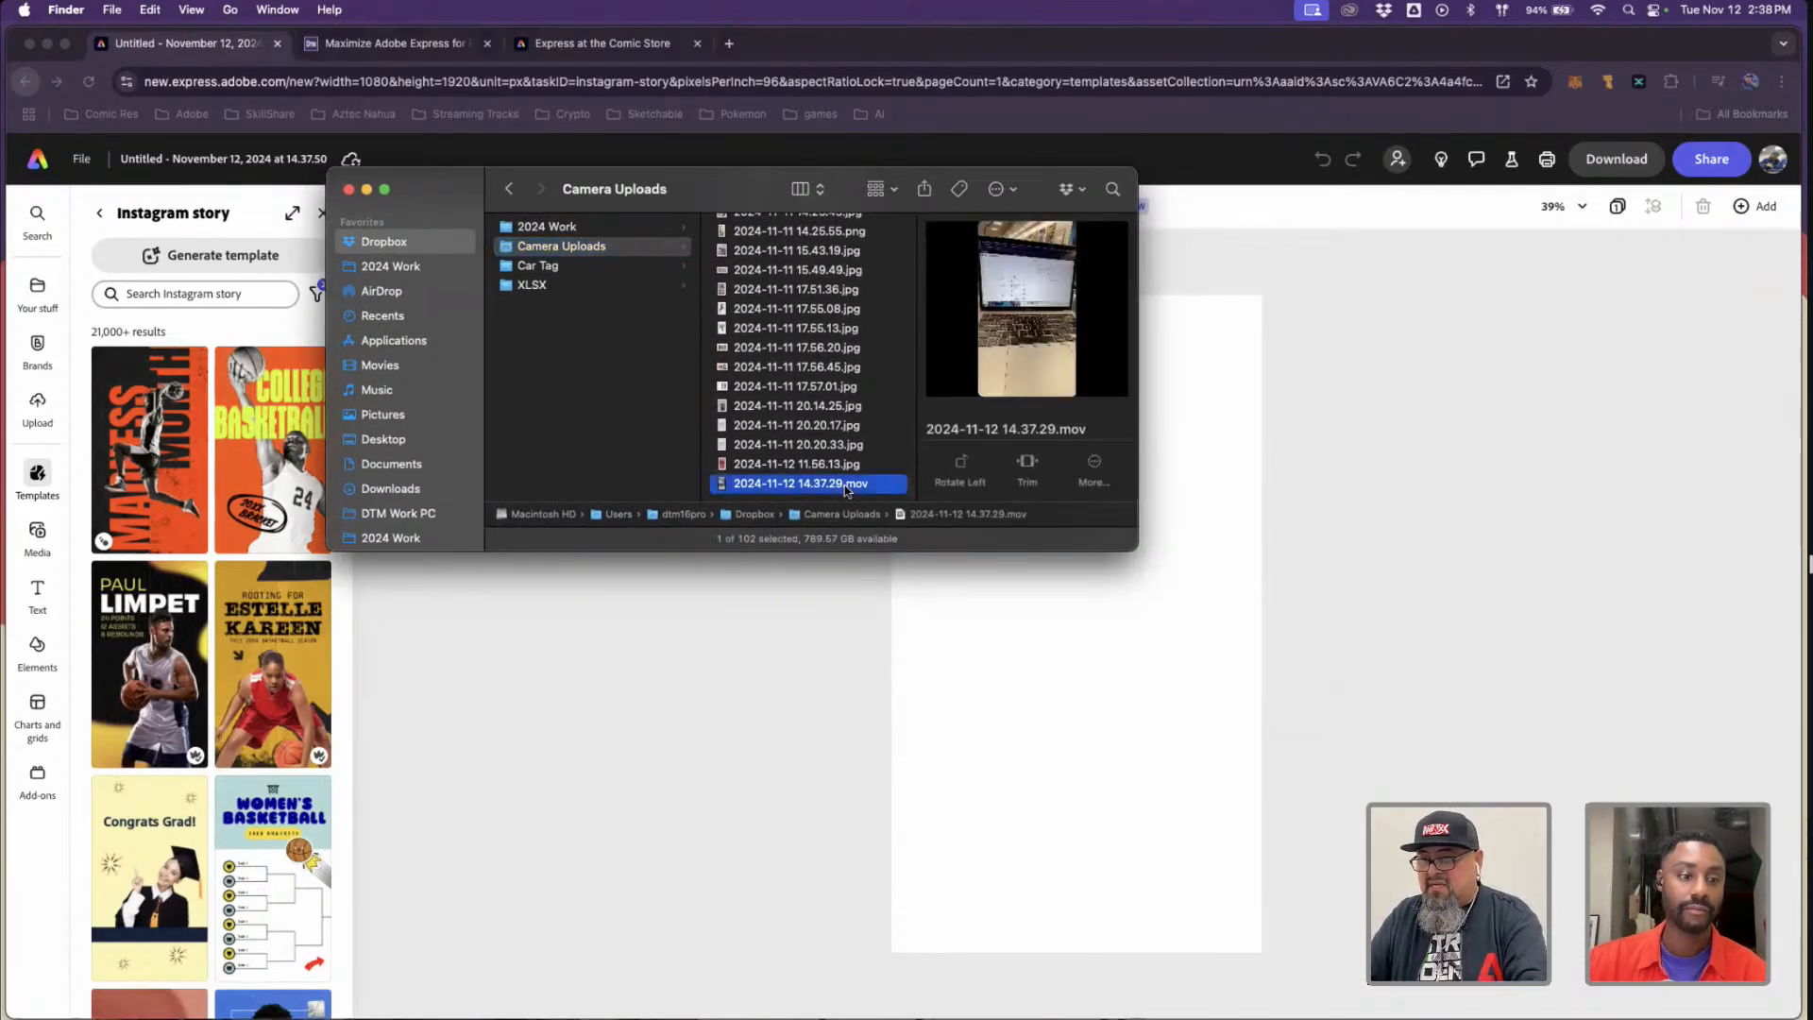
key("space")
key("space")
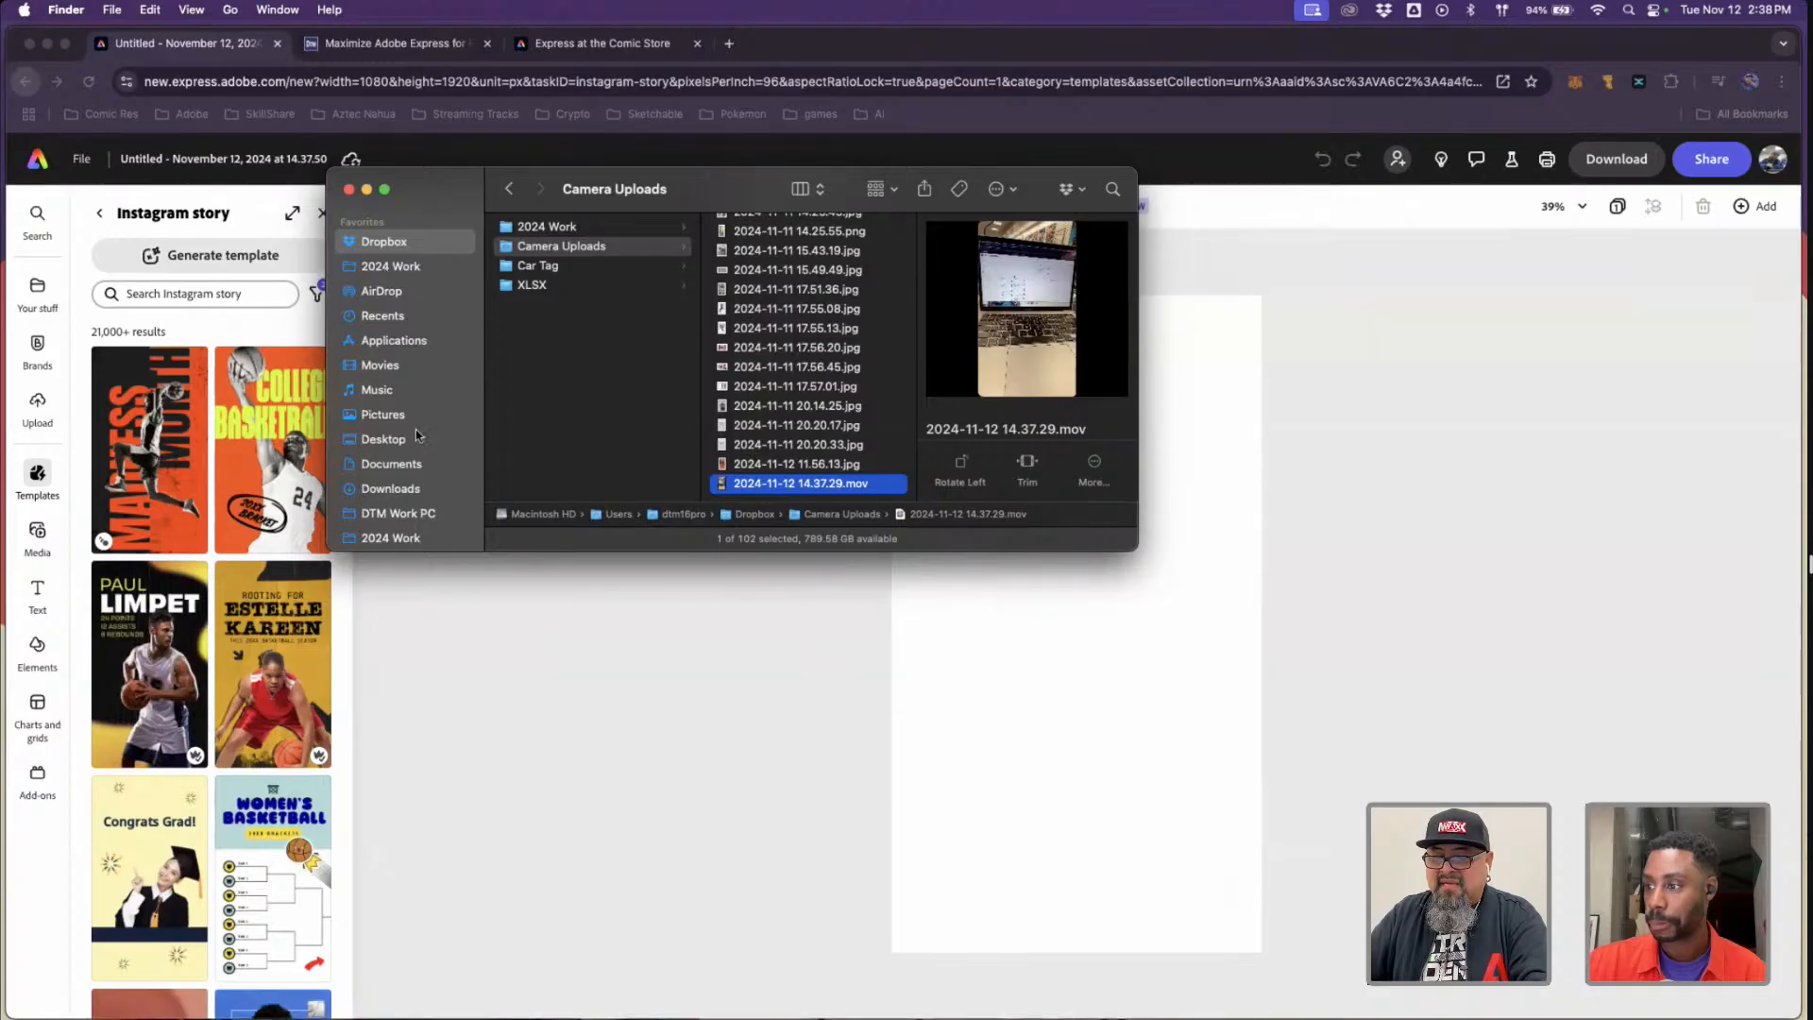
- Move 2024-11-12 14.37.29.mov into the Adobe Express folder inside 2024 Work's Adobe Live folder using a second Finder window, and return to Chrome
right_click(401, 539)
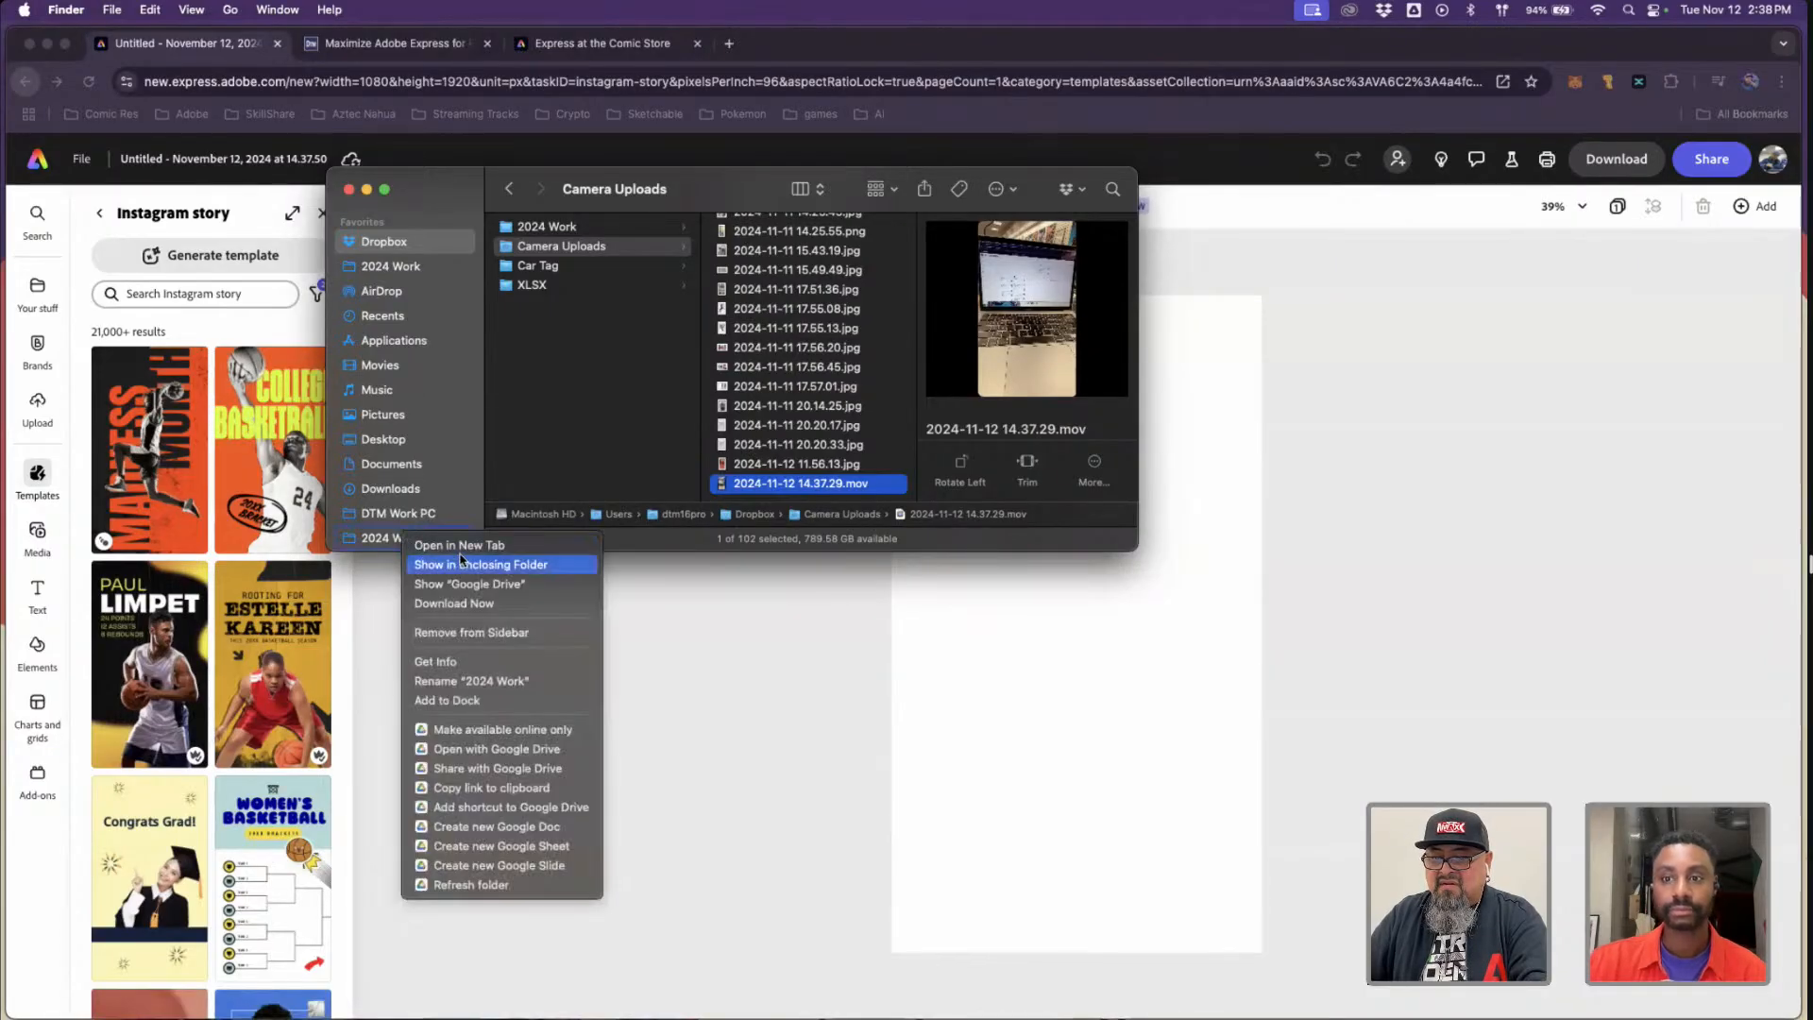
key("Return")
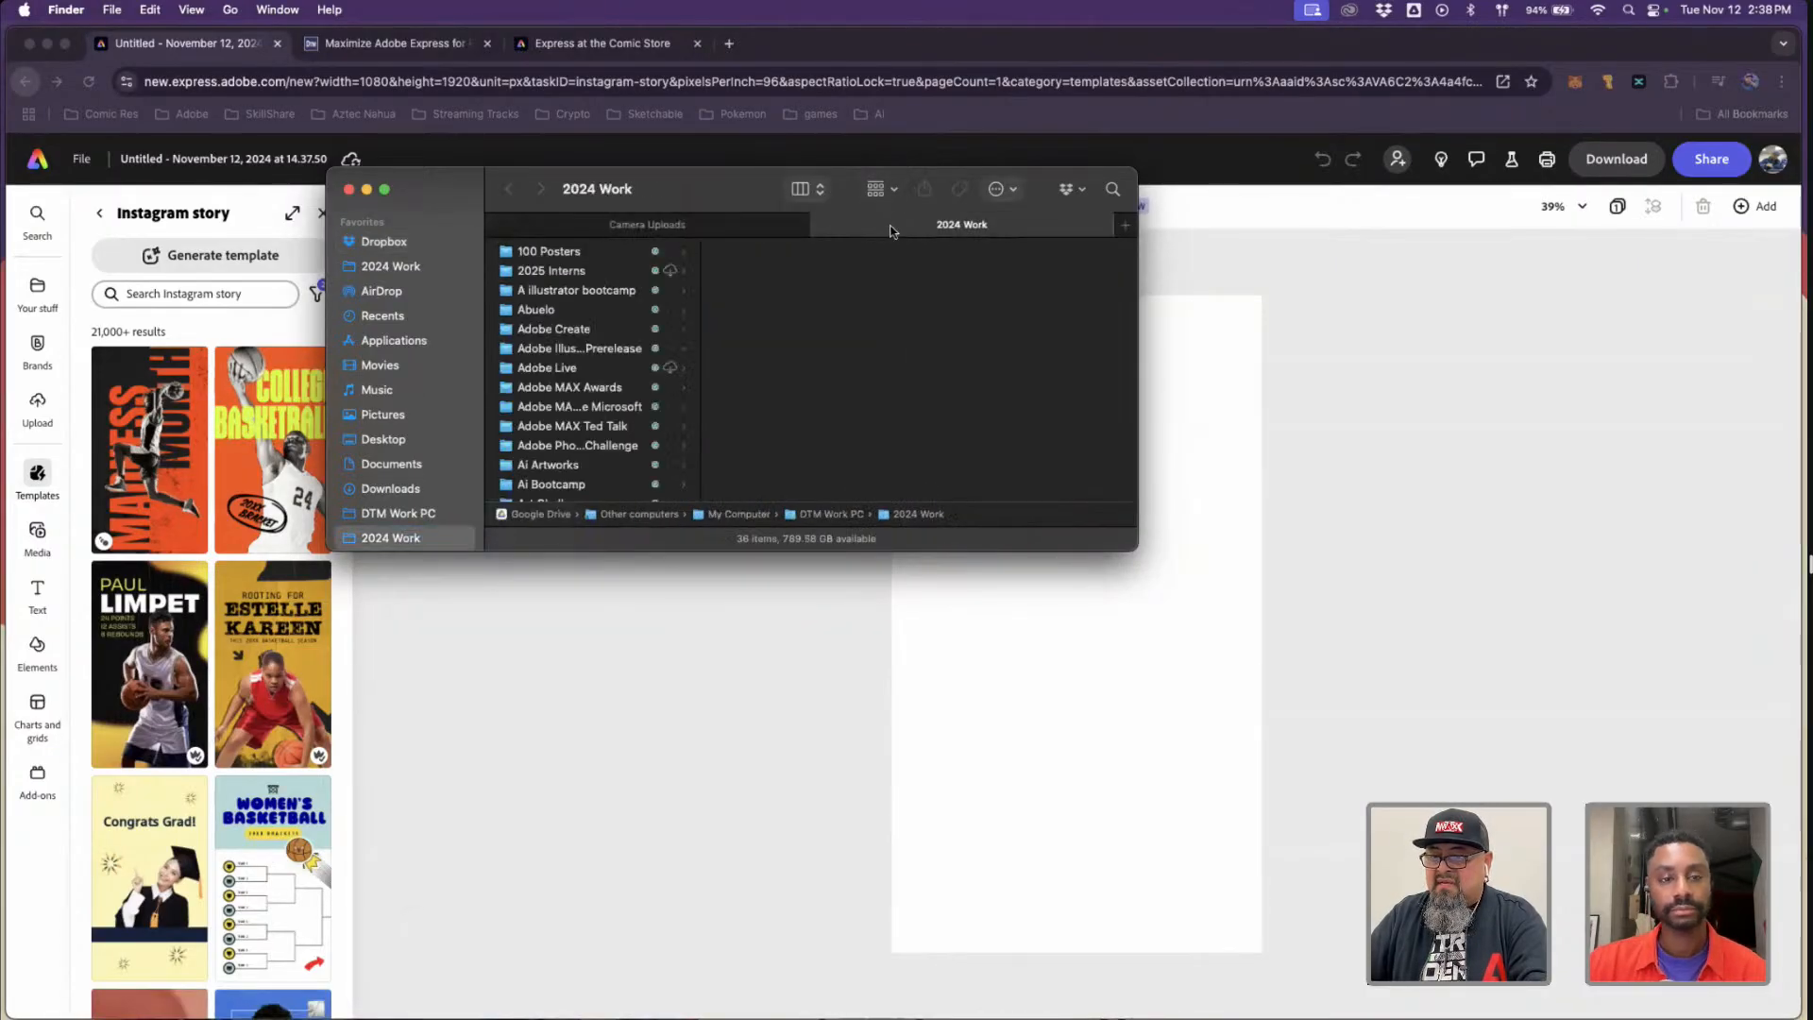
left_click_drag(888, 227, 1283, 462)
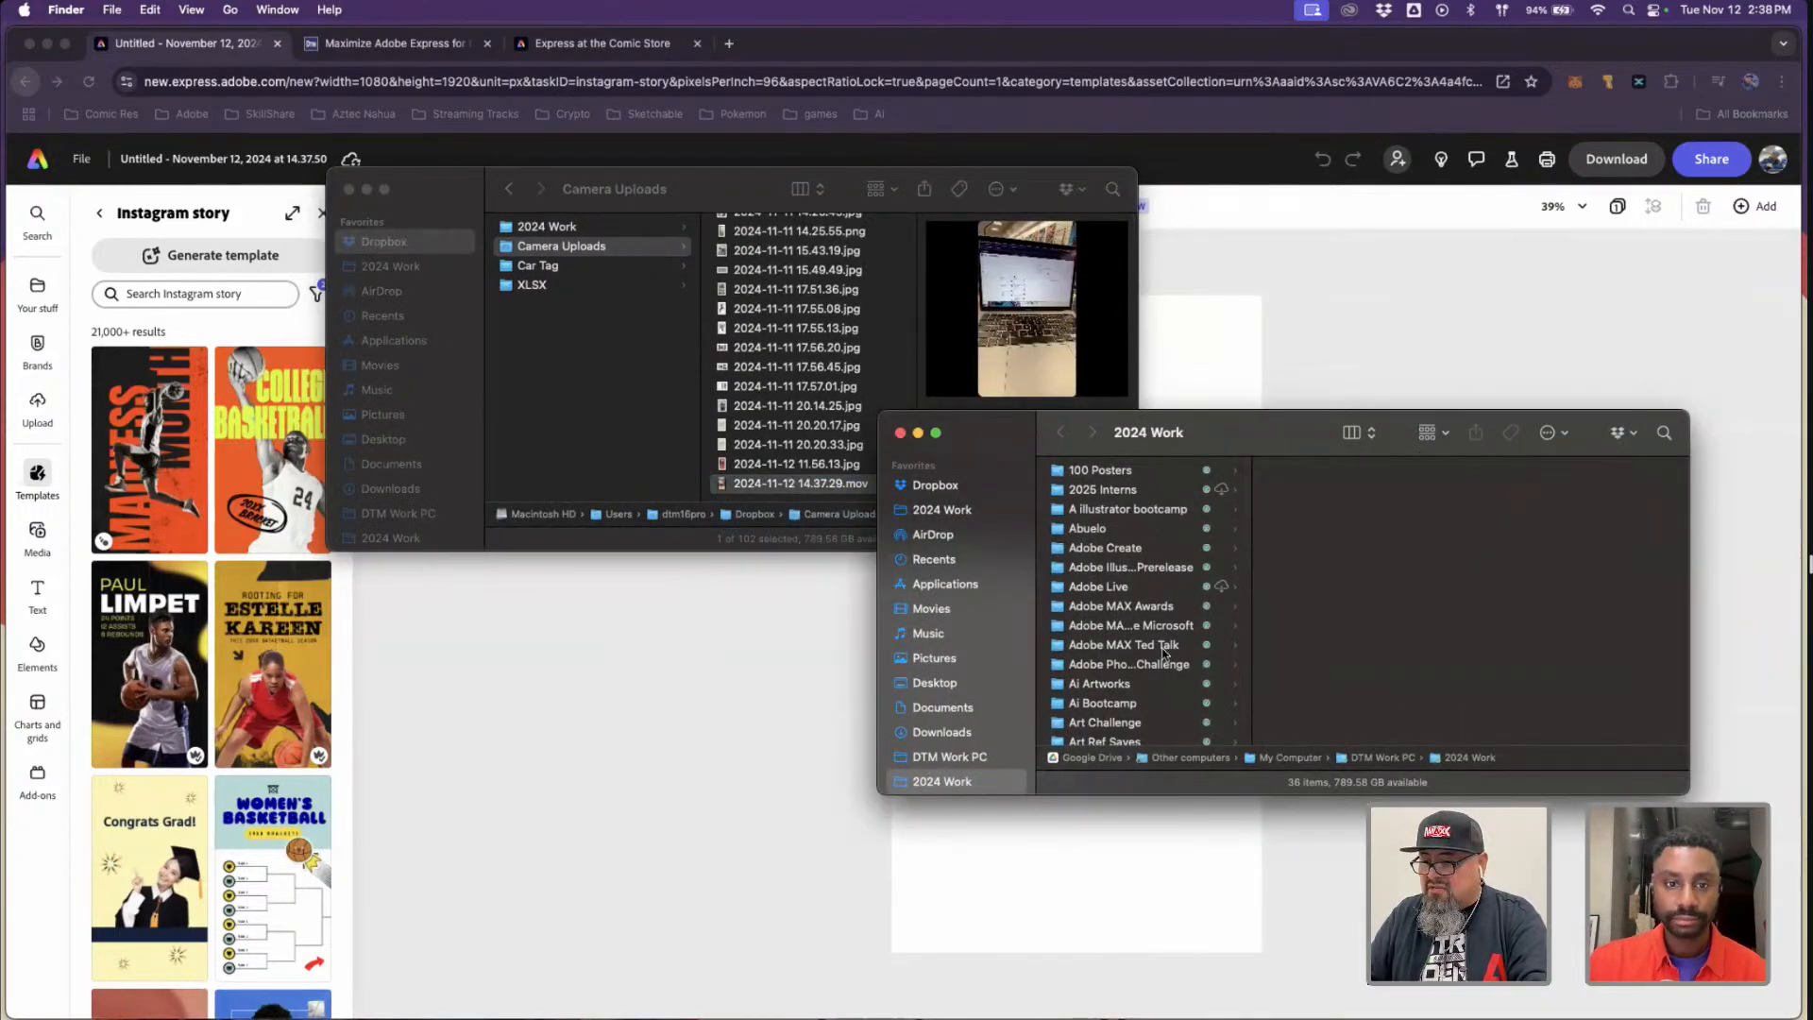
left_click(1201, 586)
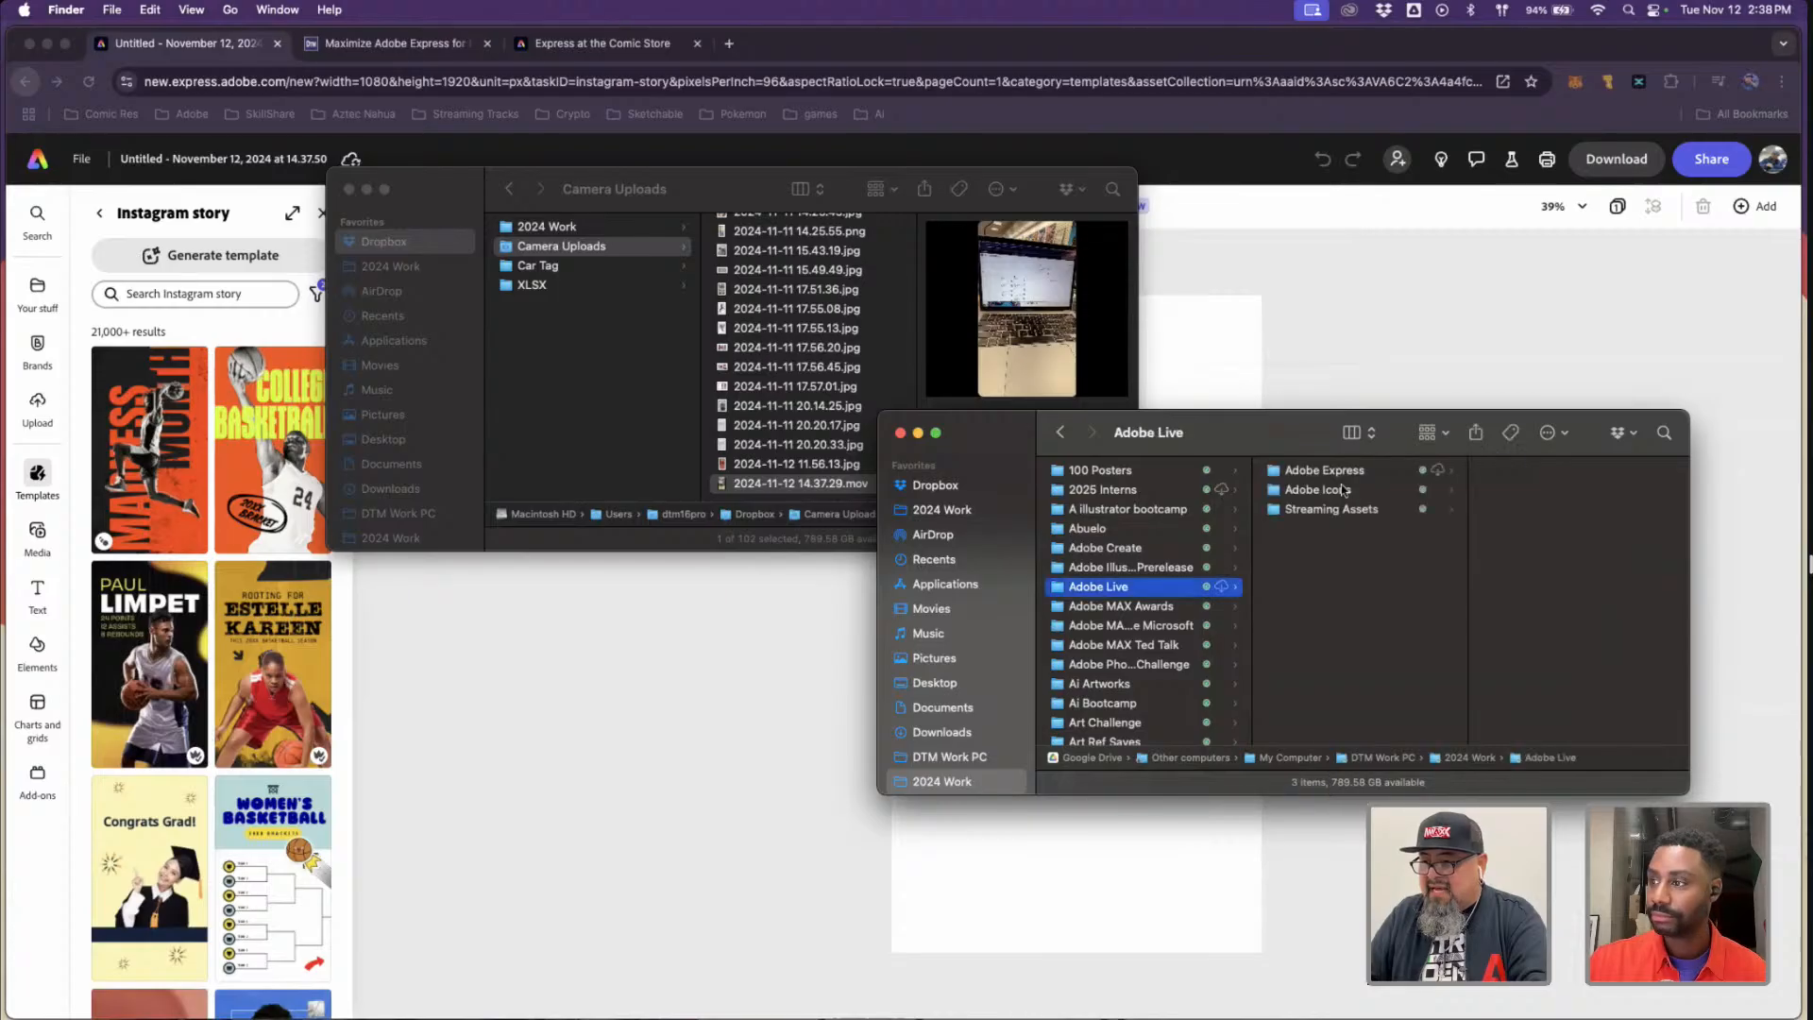
left_click(1345, 478)
left_click(808, 484)
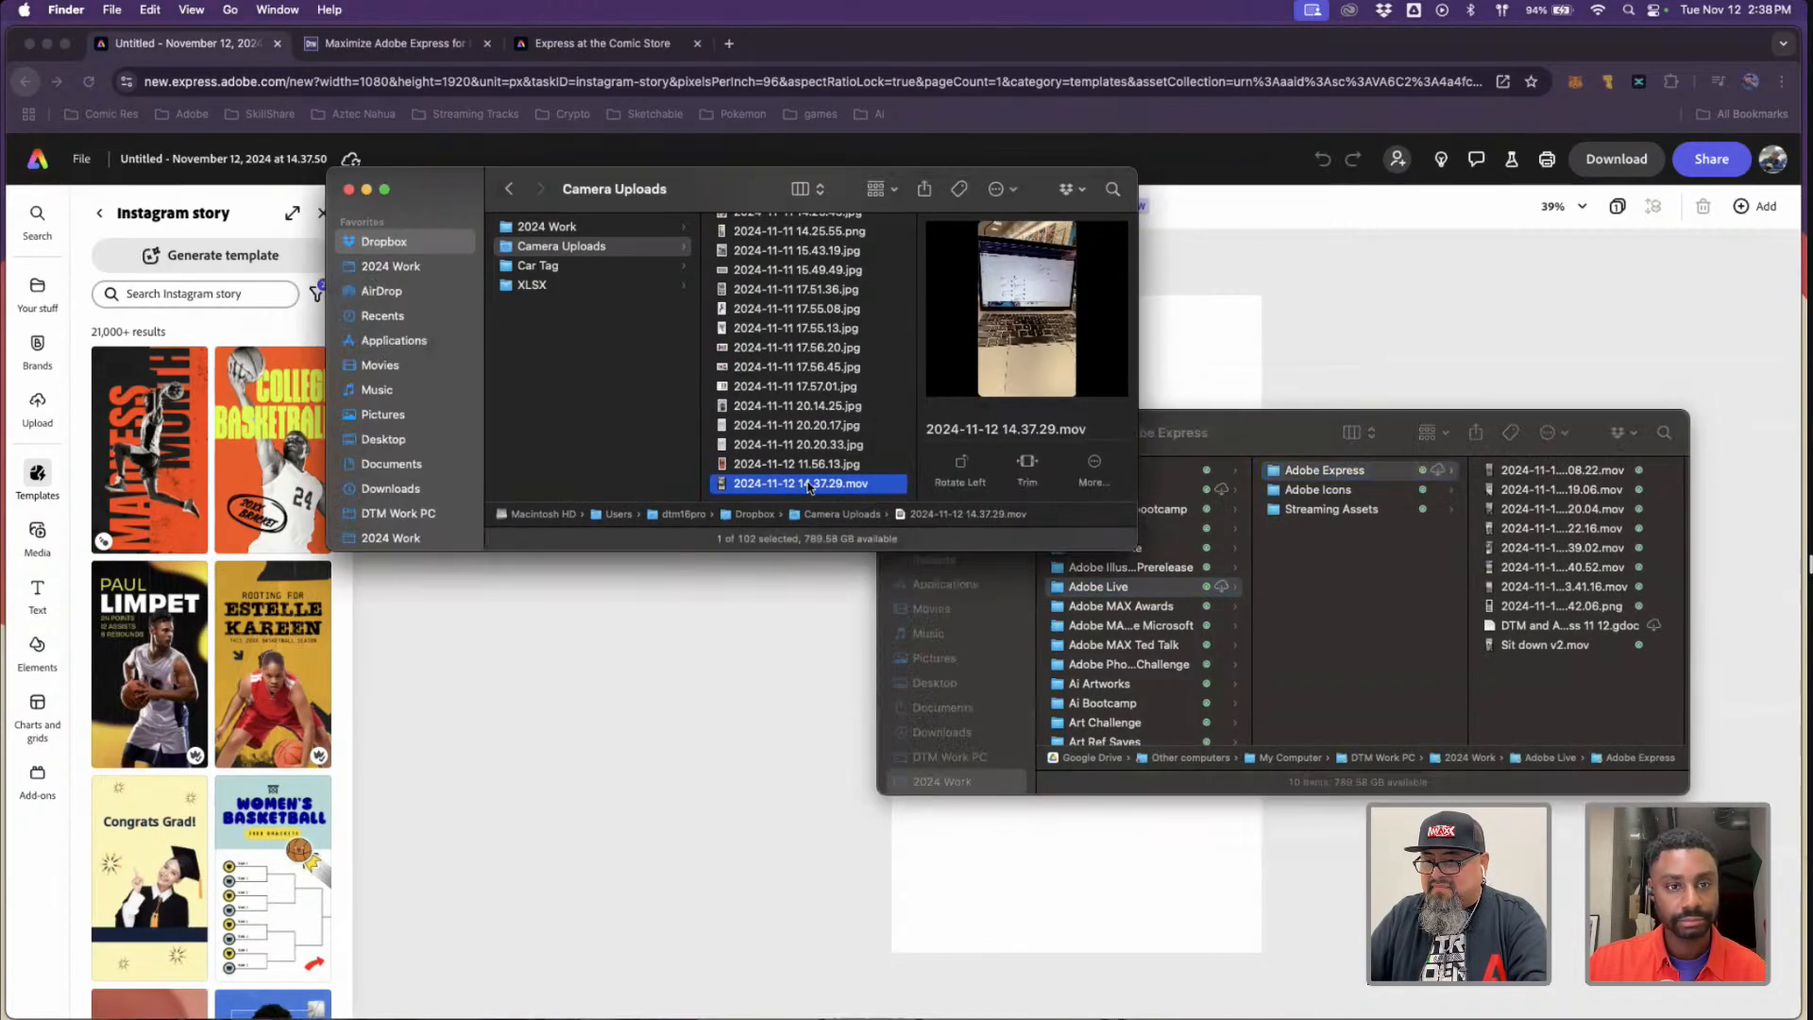
left_click_drag(1355, 626, 1549, 661)
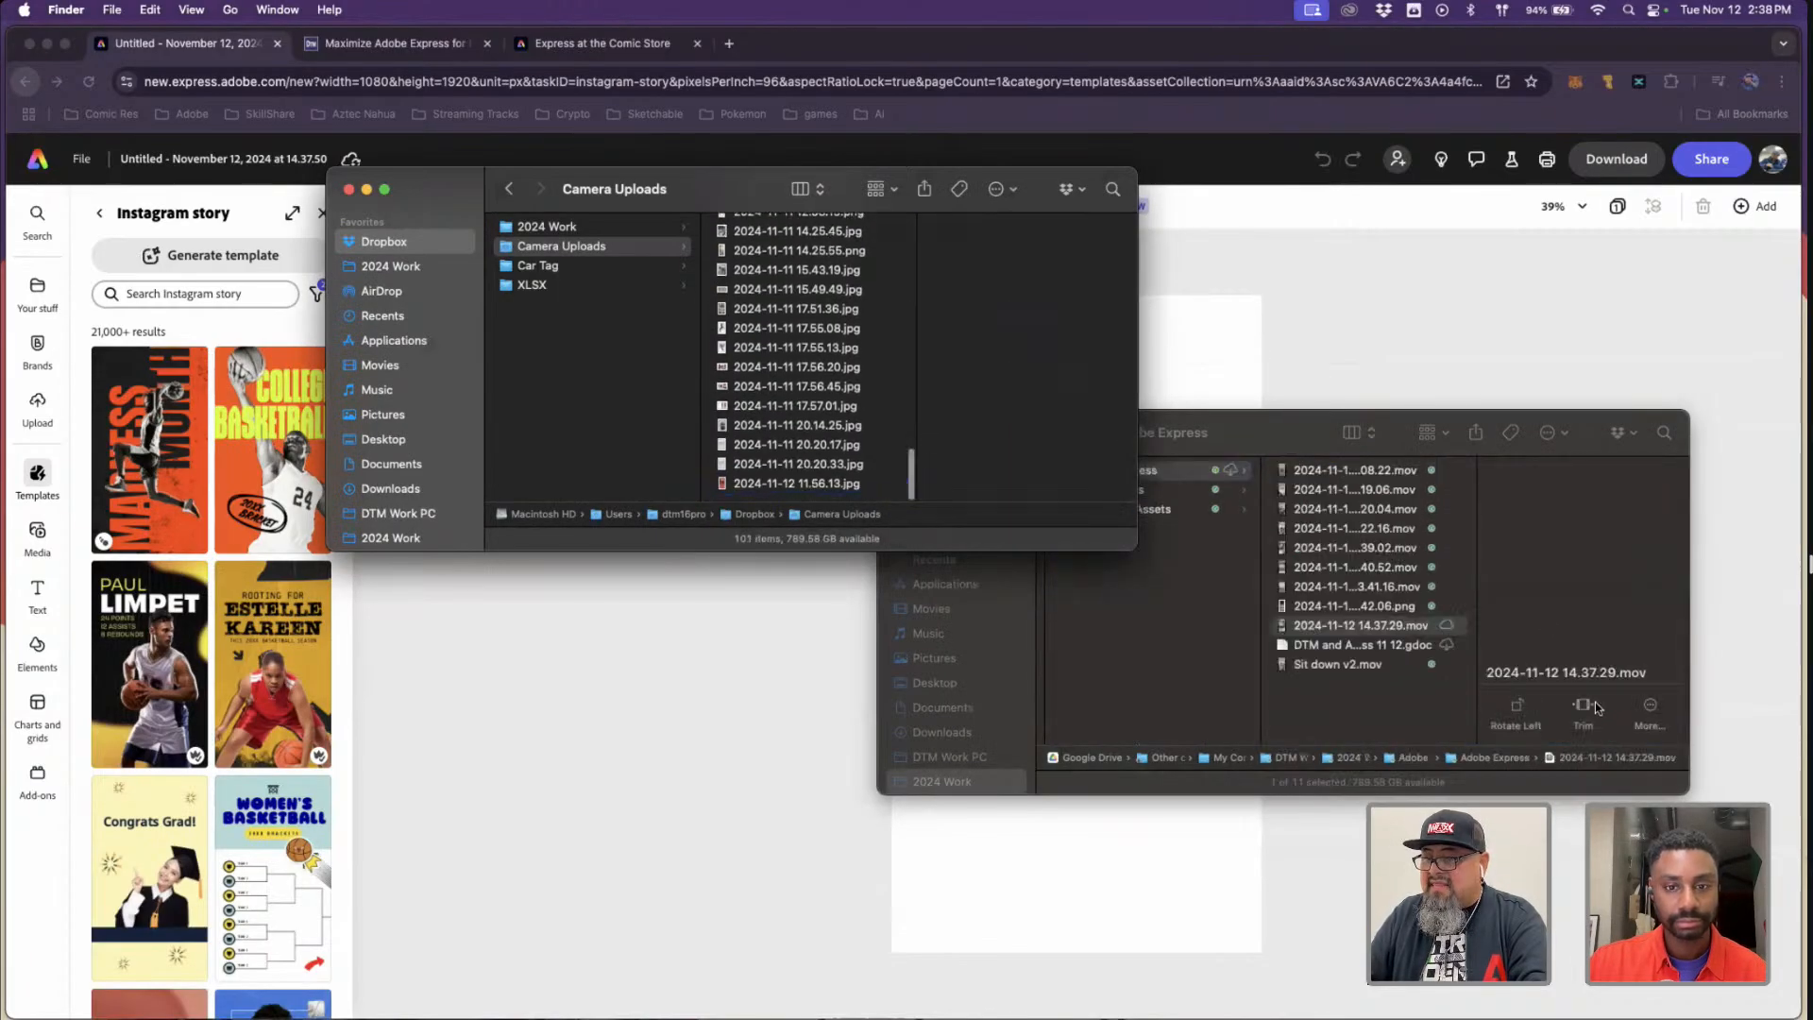
left_click(636, 623)
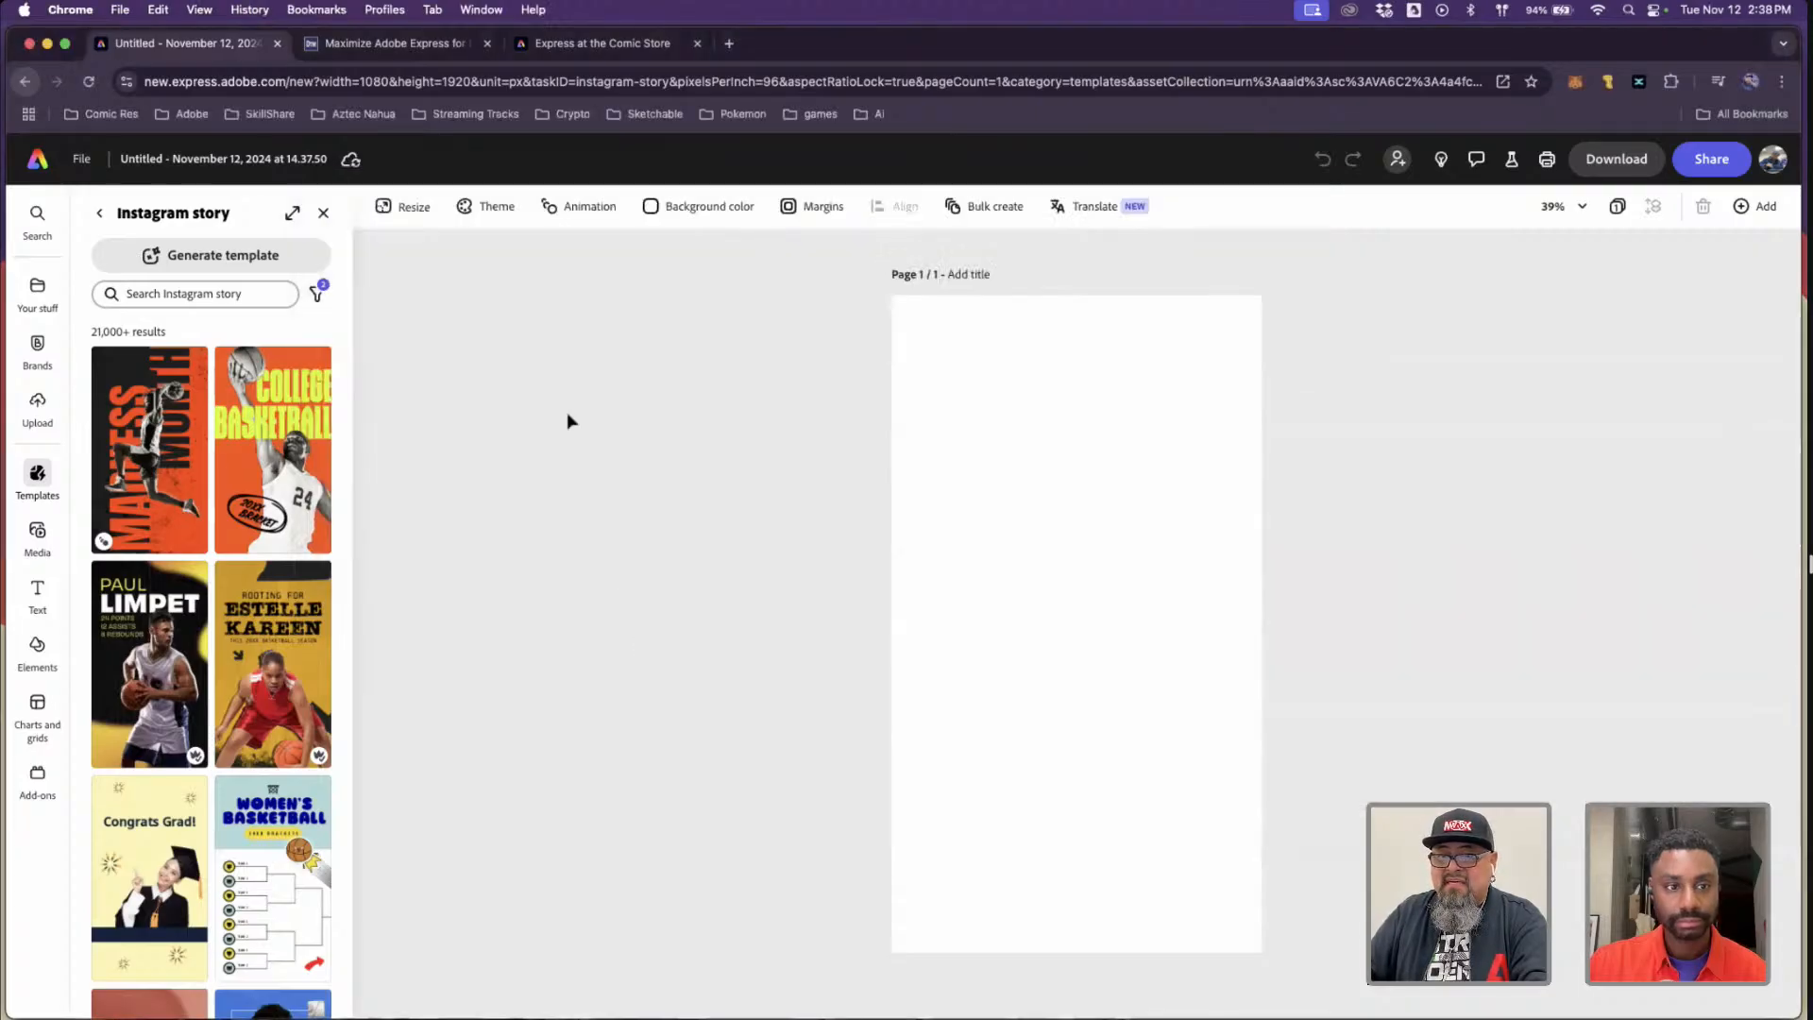
- Leave the blank story for the Adobe Express home page and look through the November 2024 personal calendar in the scheduler
left_click(42, 161)
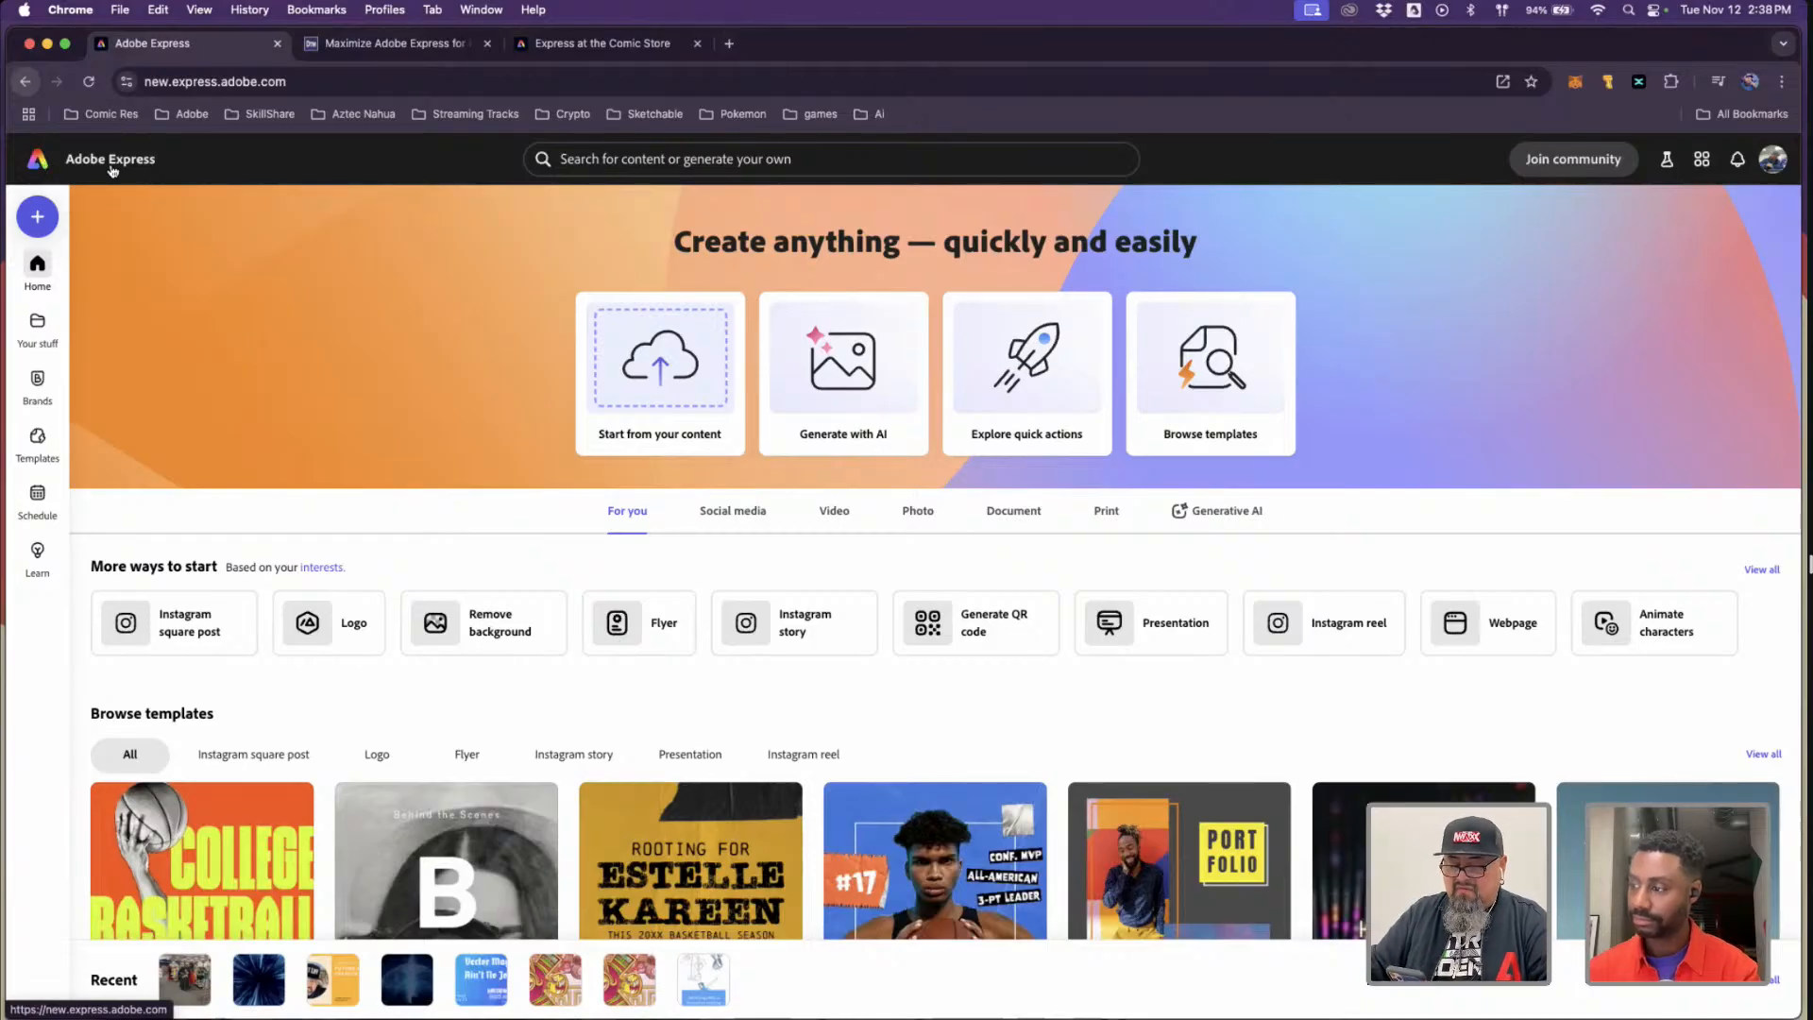
left_click(36, 500)
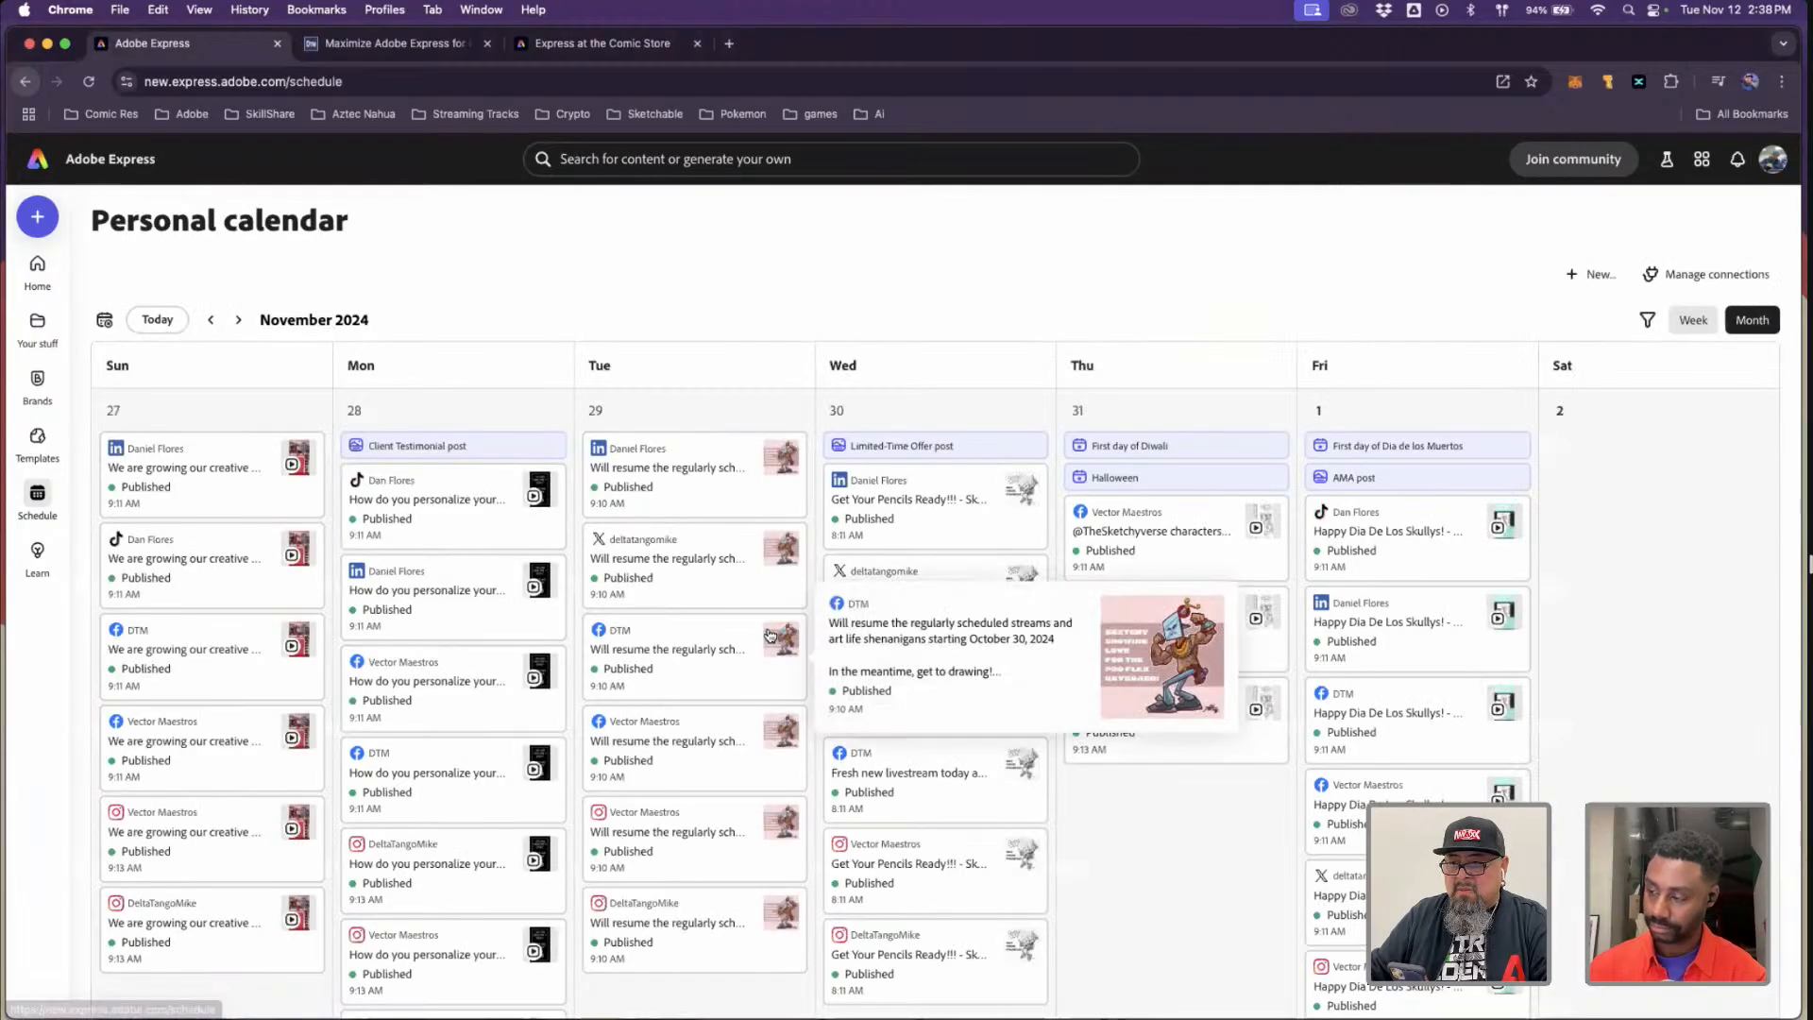
scroll(777, 632, "down", 10)
scroll(926, 674, "down", 10)
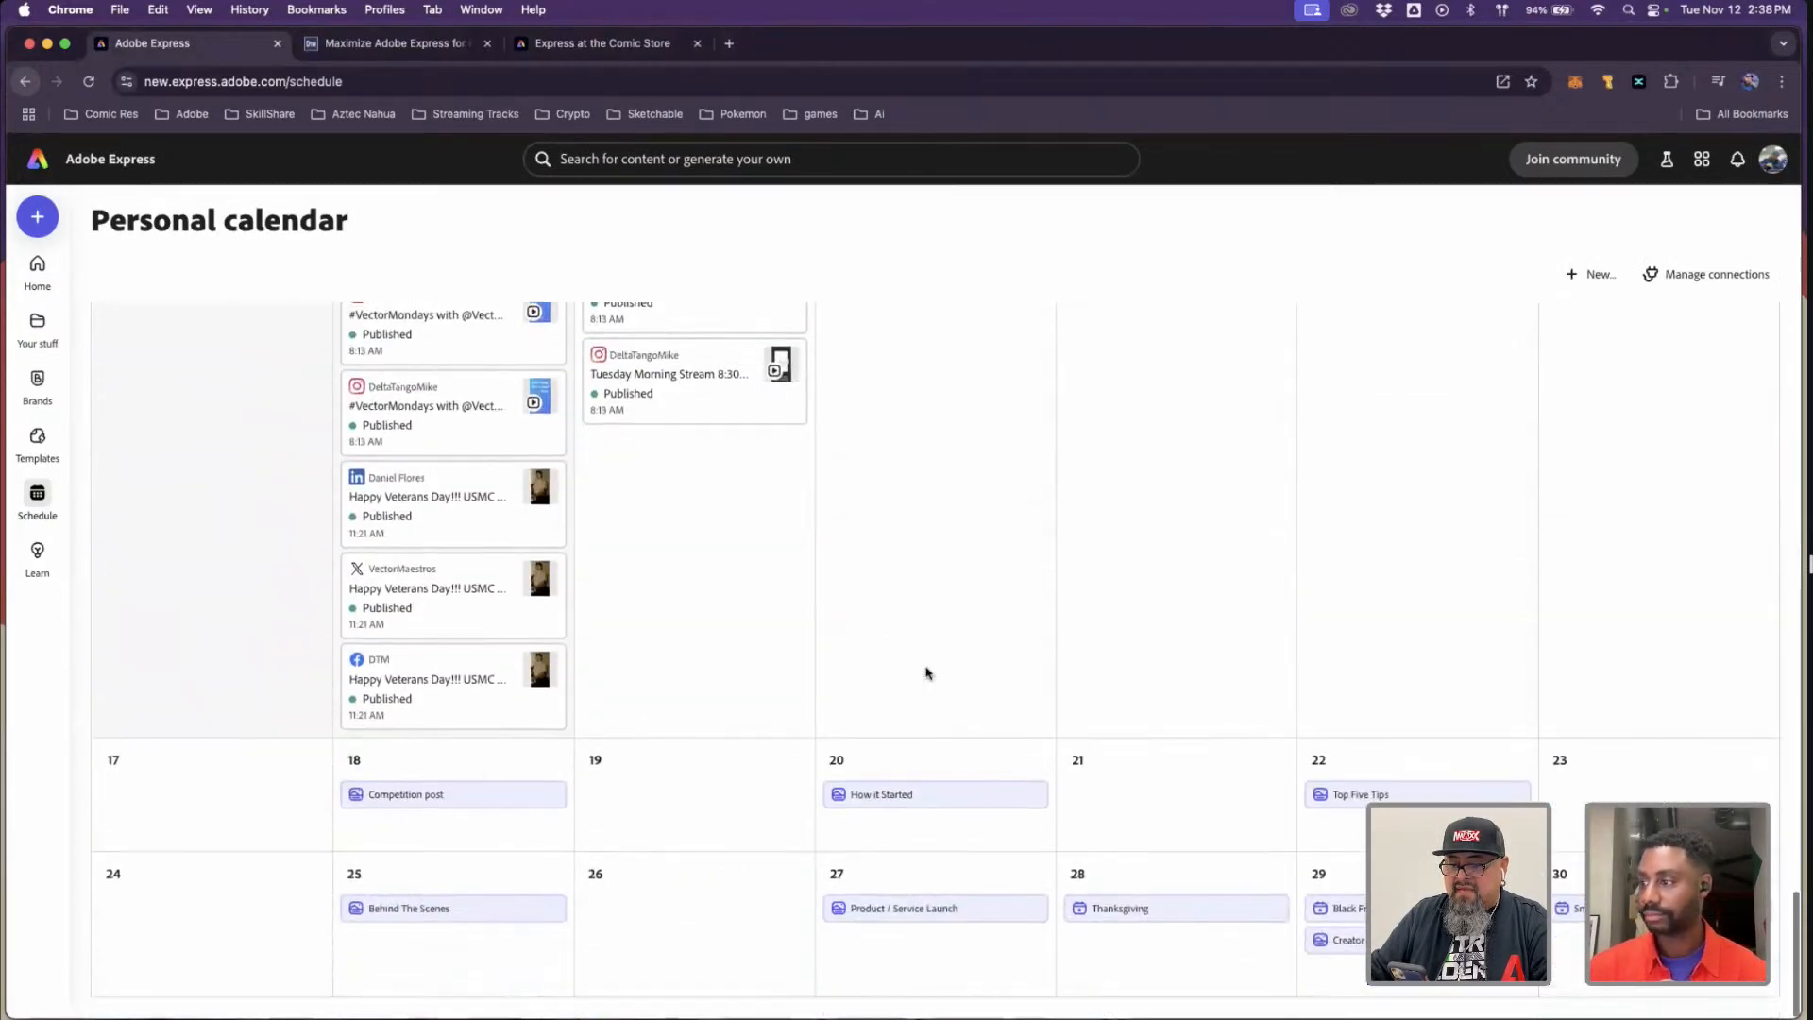
scroll(925, 647, "up", 10)
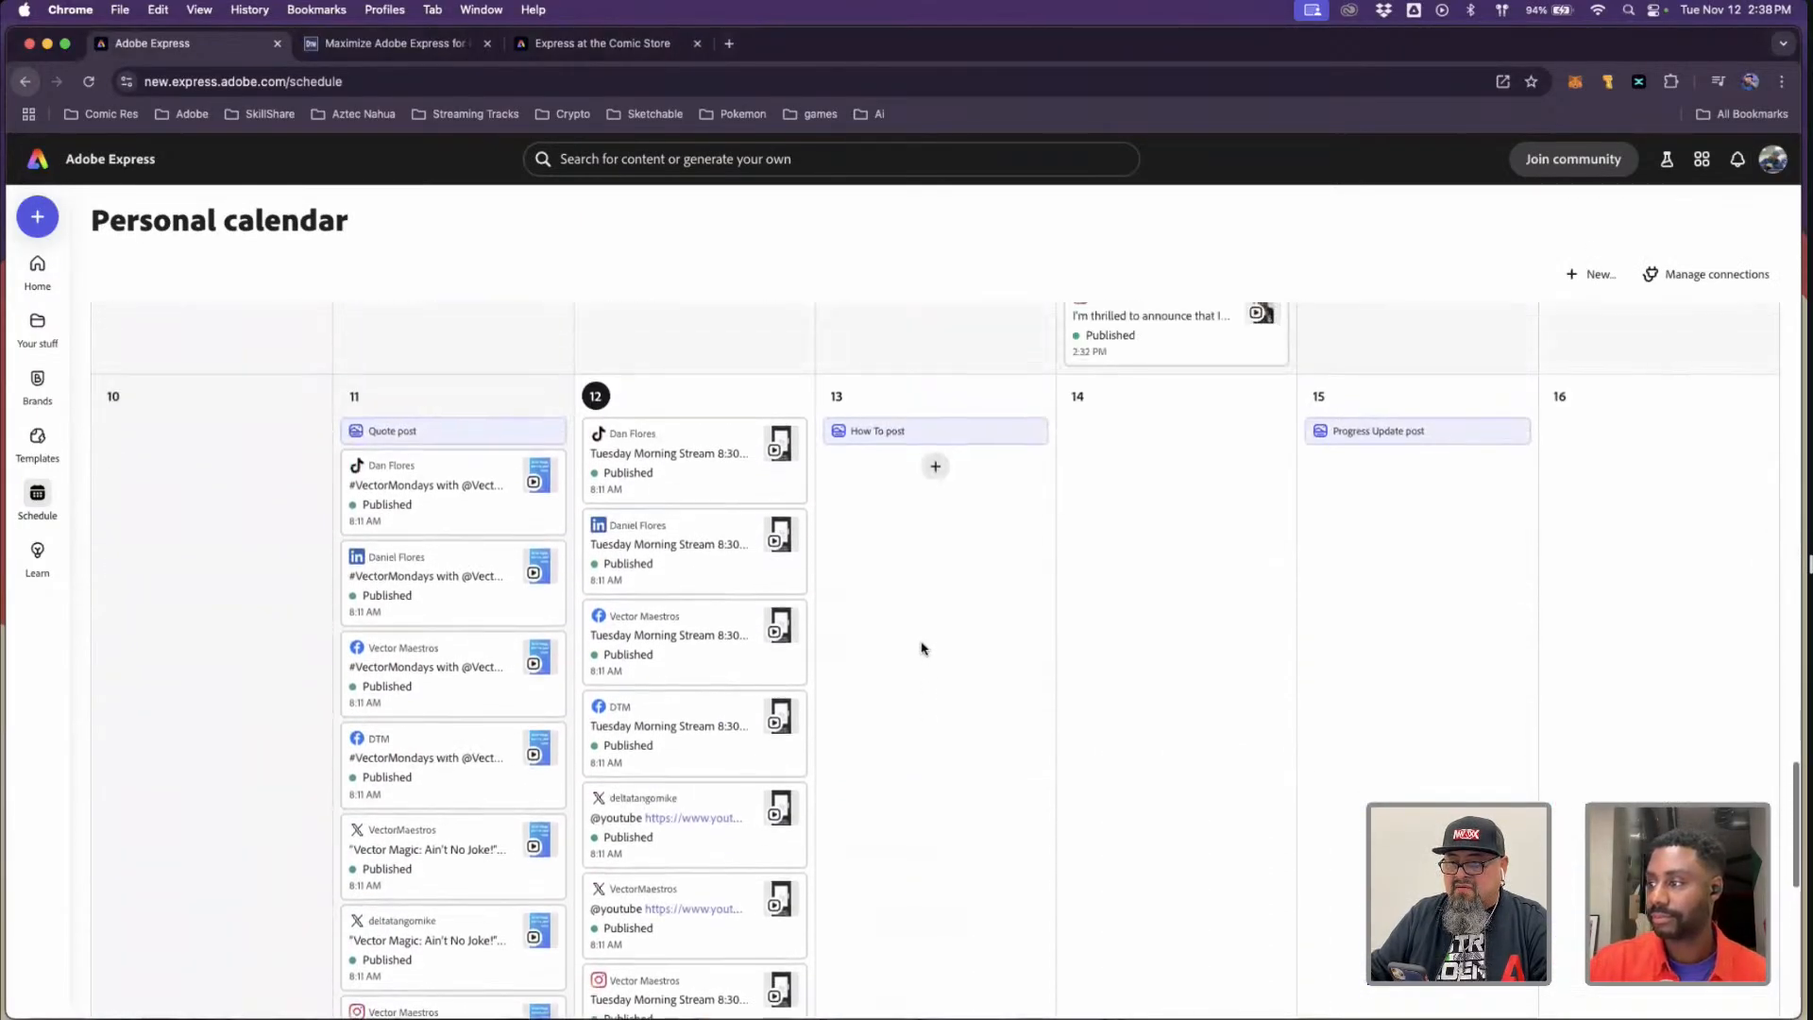
- Start a new scheduled post on November 13 and enter "shgkjgkgfgiugbkugkj" as its caption
left_click(935, 565)
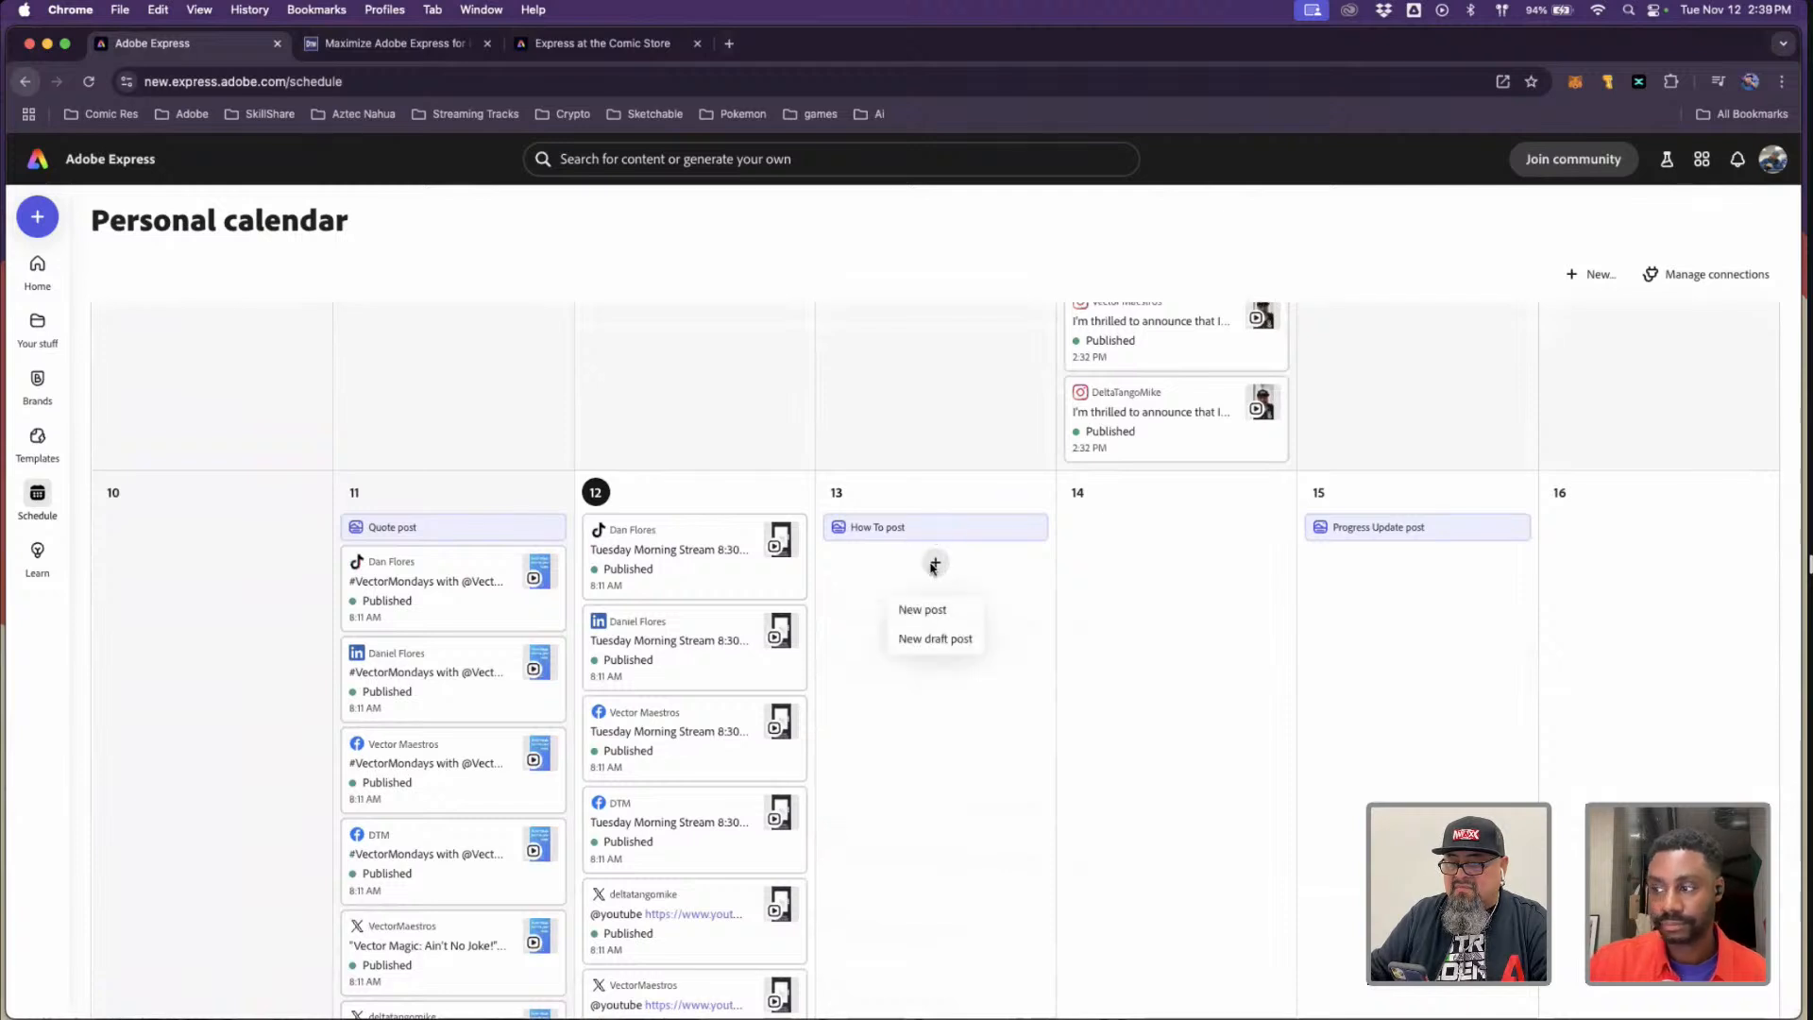
left_click(935, 614)
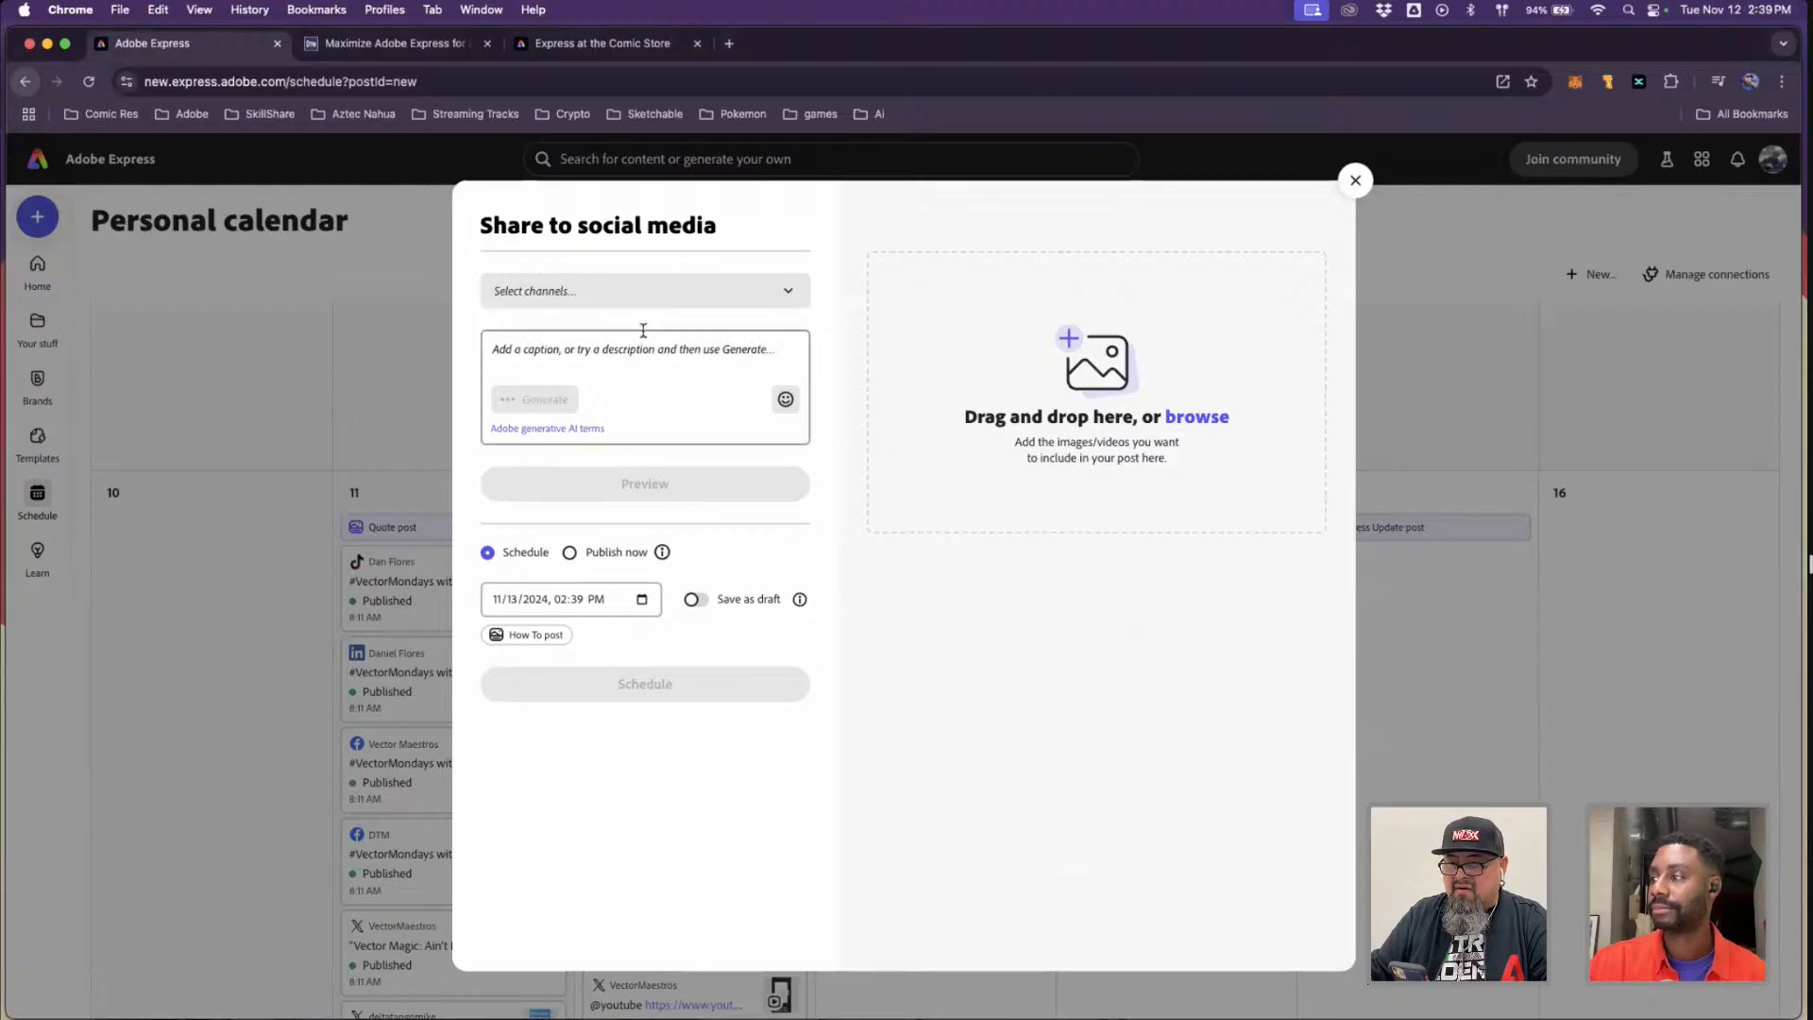
left_click(638, 344)
type("shg")
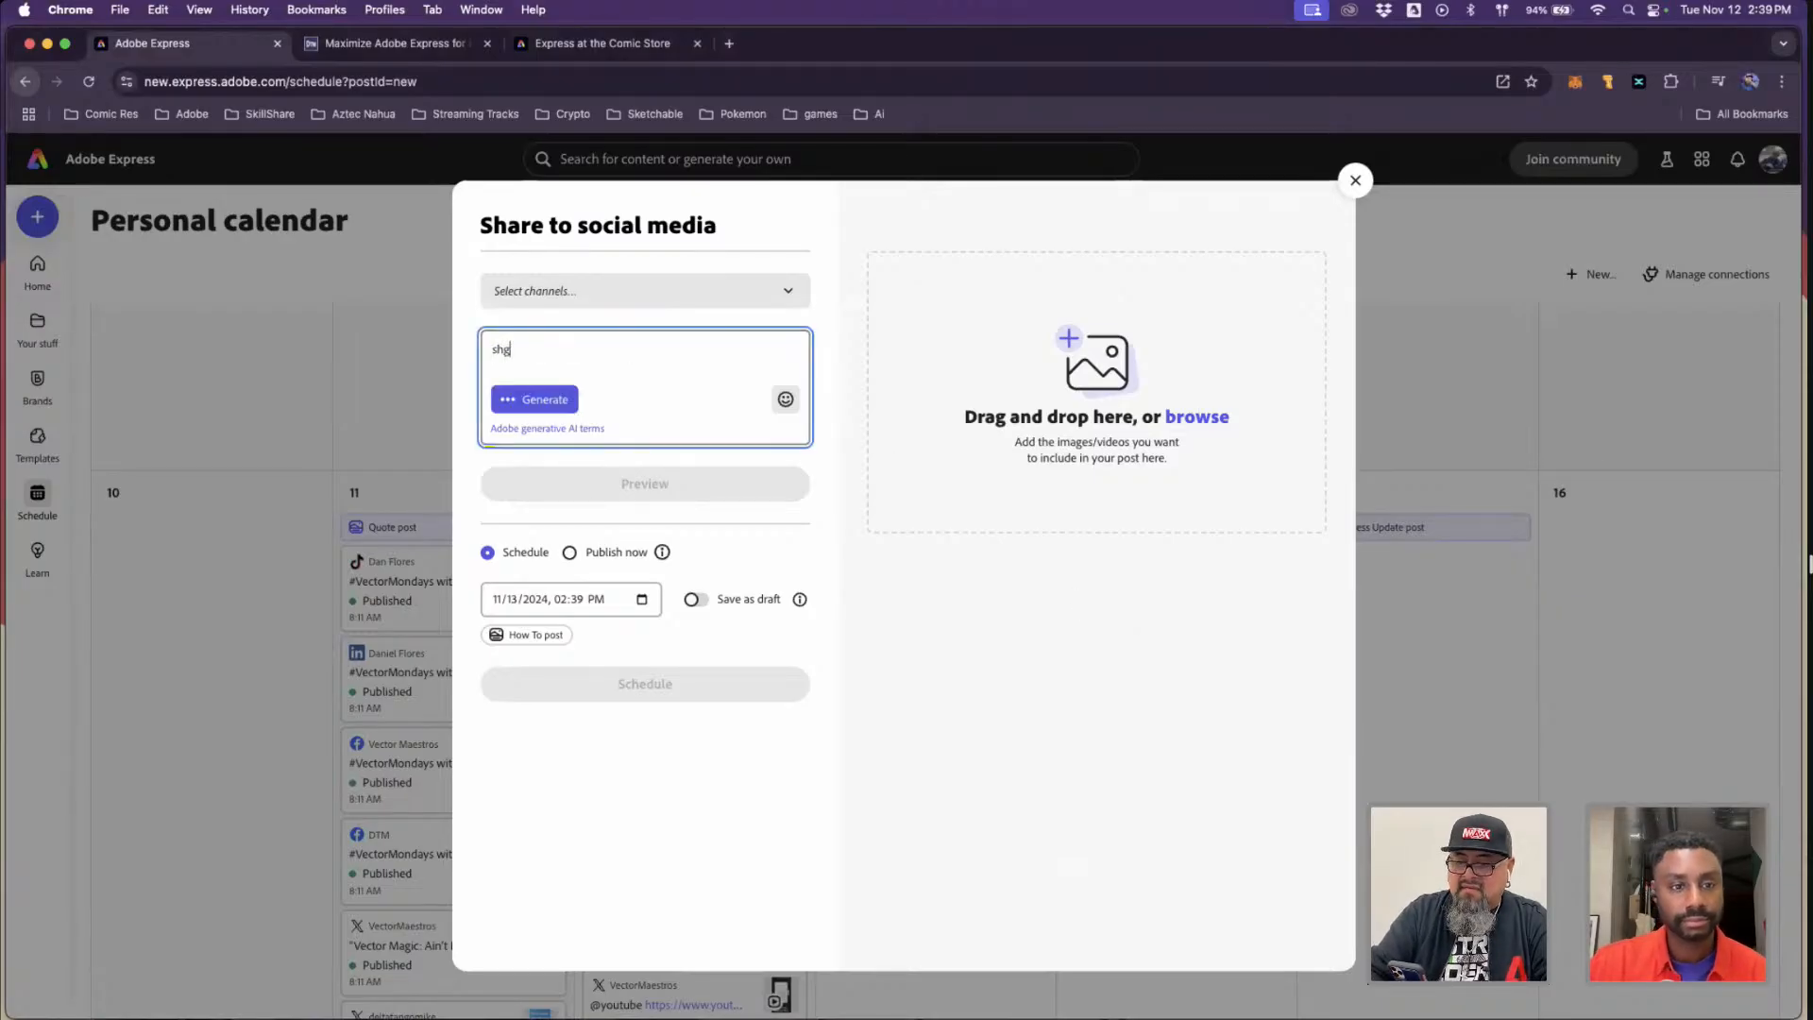
type("kjgkgfgiugbkugkj")
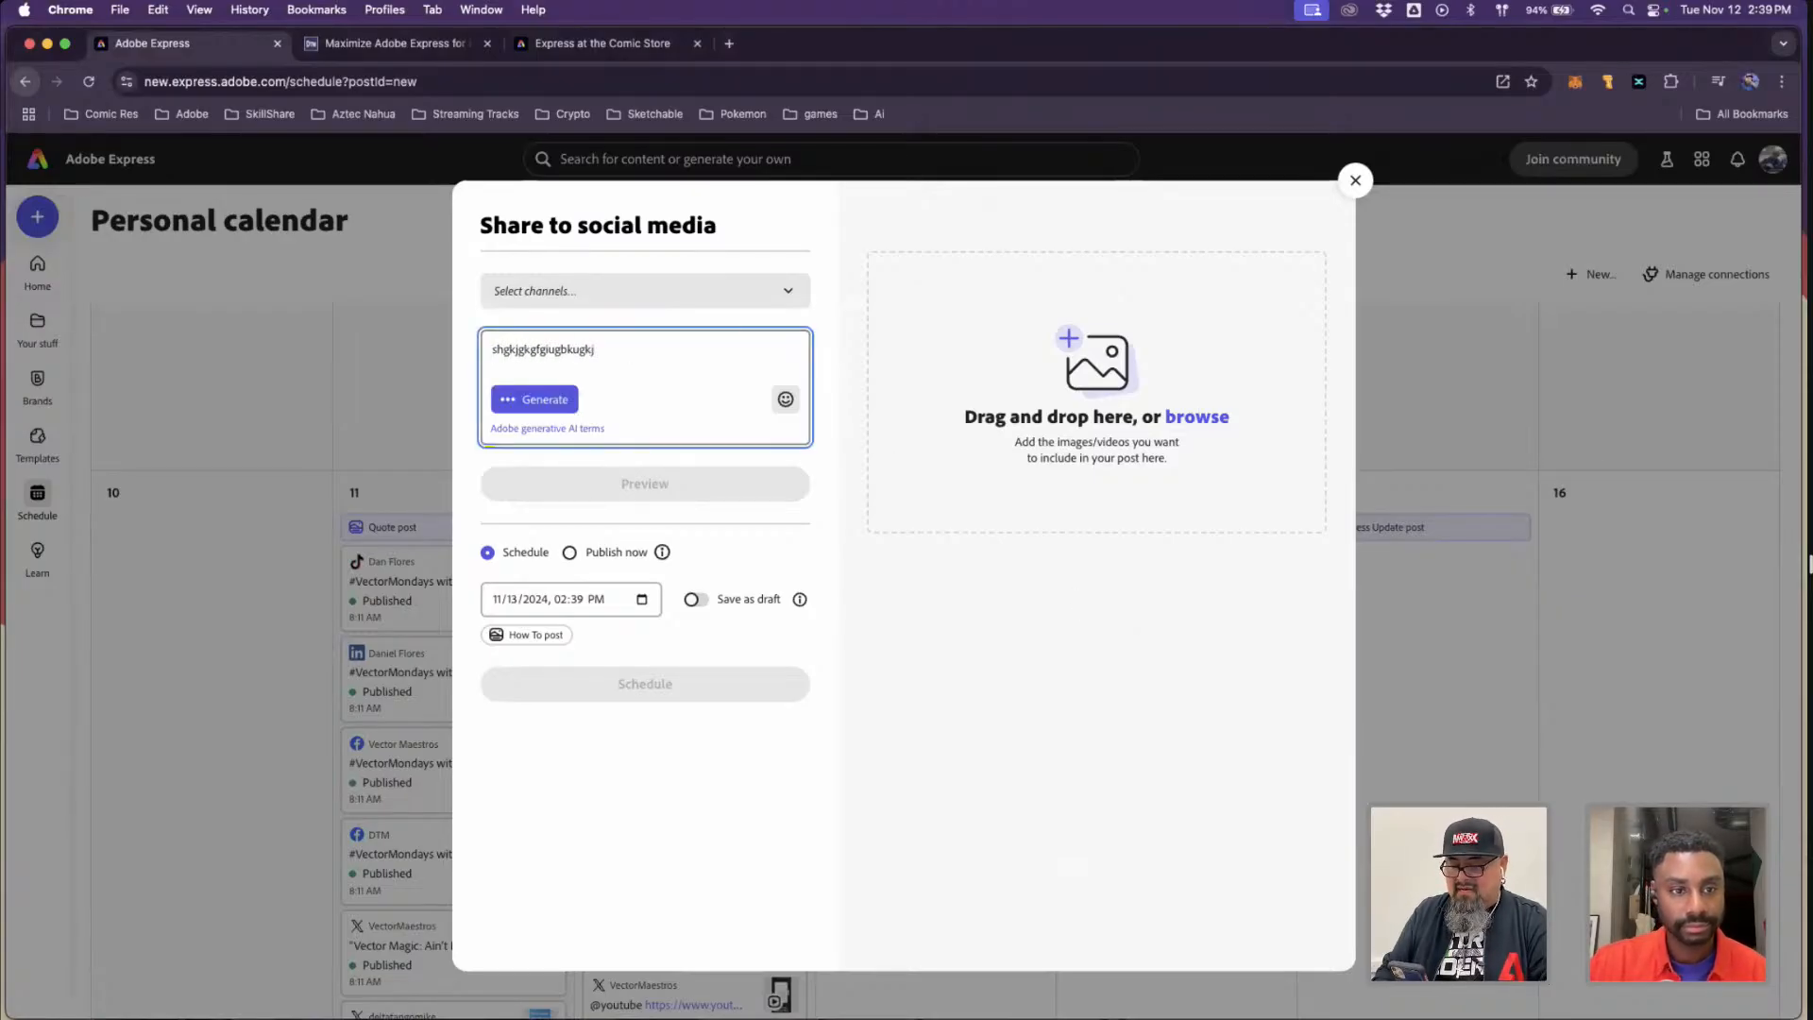
- Return to the "Express at the Comic Store" project and place the playhead within the seventh scene
left_click(570, 46)
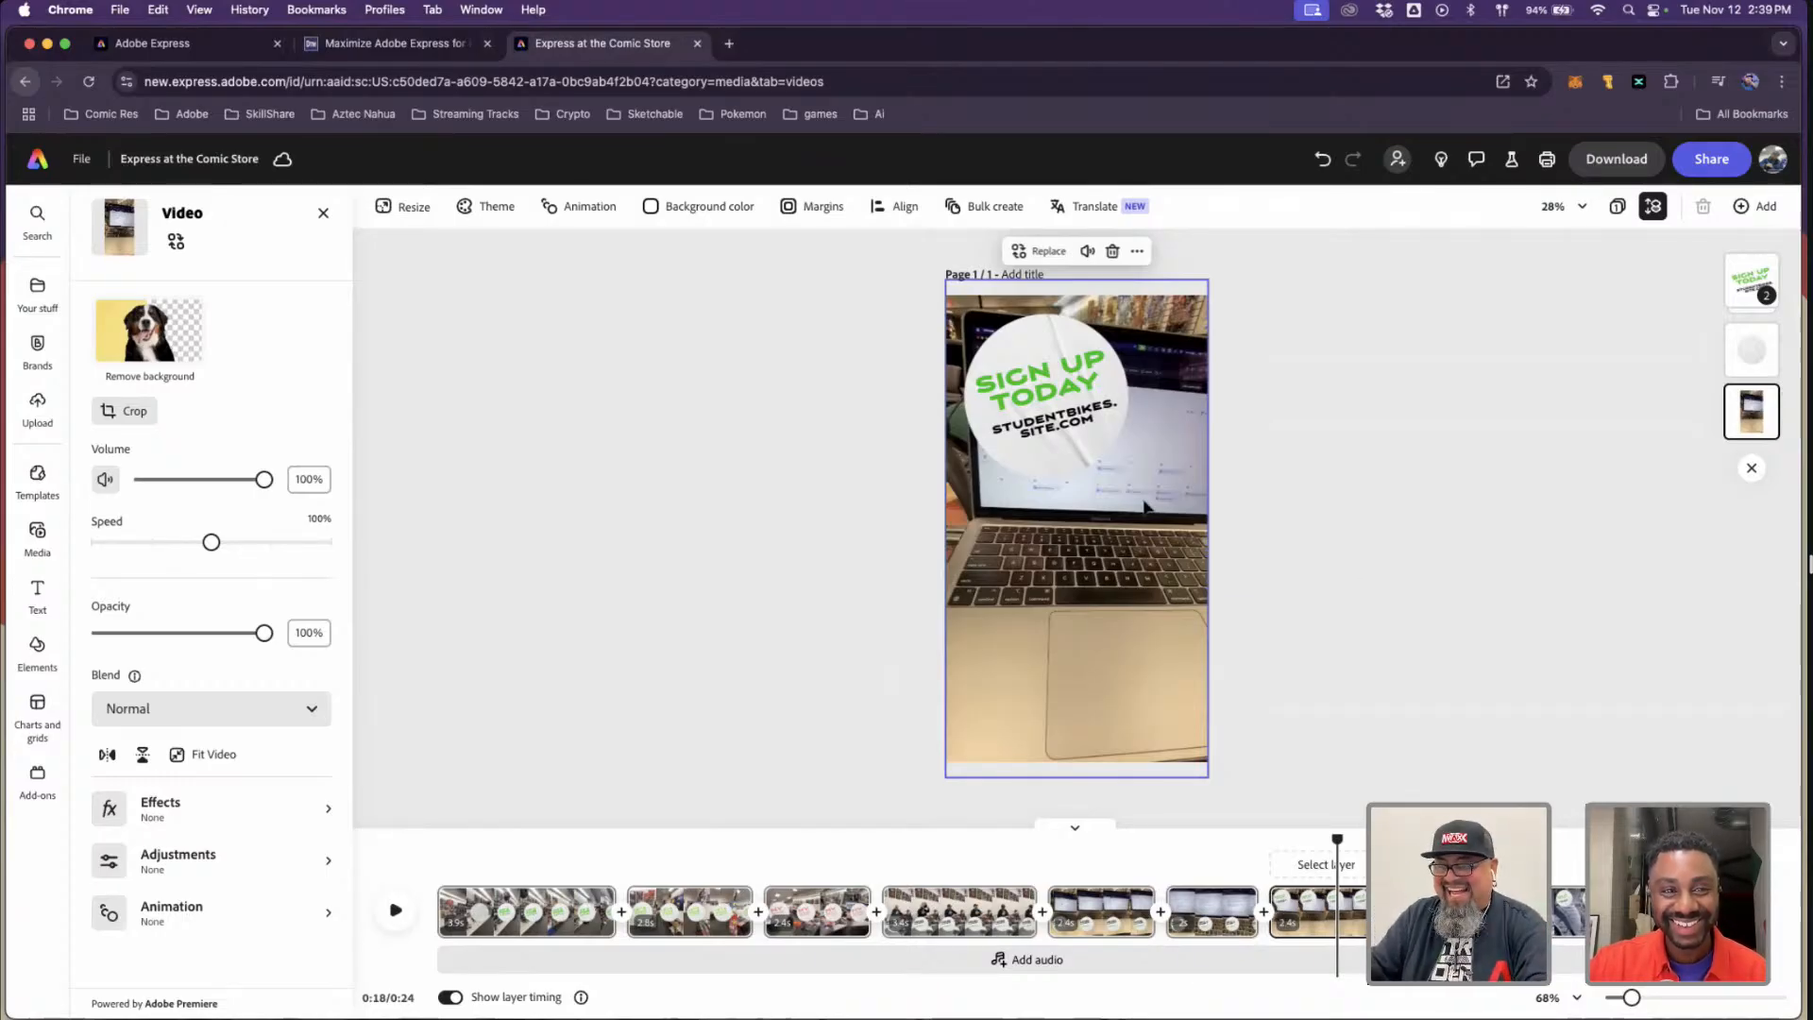
mouse_move(1338, 837)
left_mouse_down()
mouse_move(1128, 835)
mouse_move(1301, 838)
mouse_move(1311, 856)
left_mouse_up()
left_click(1334, 921)
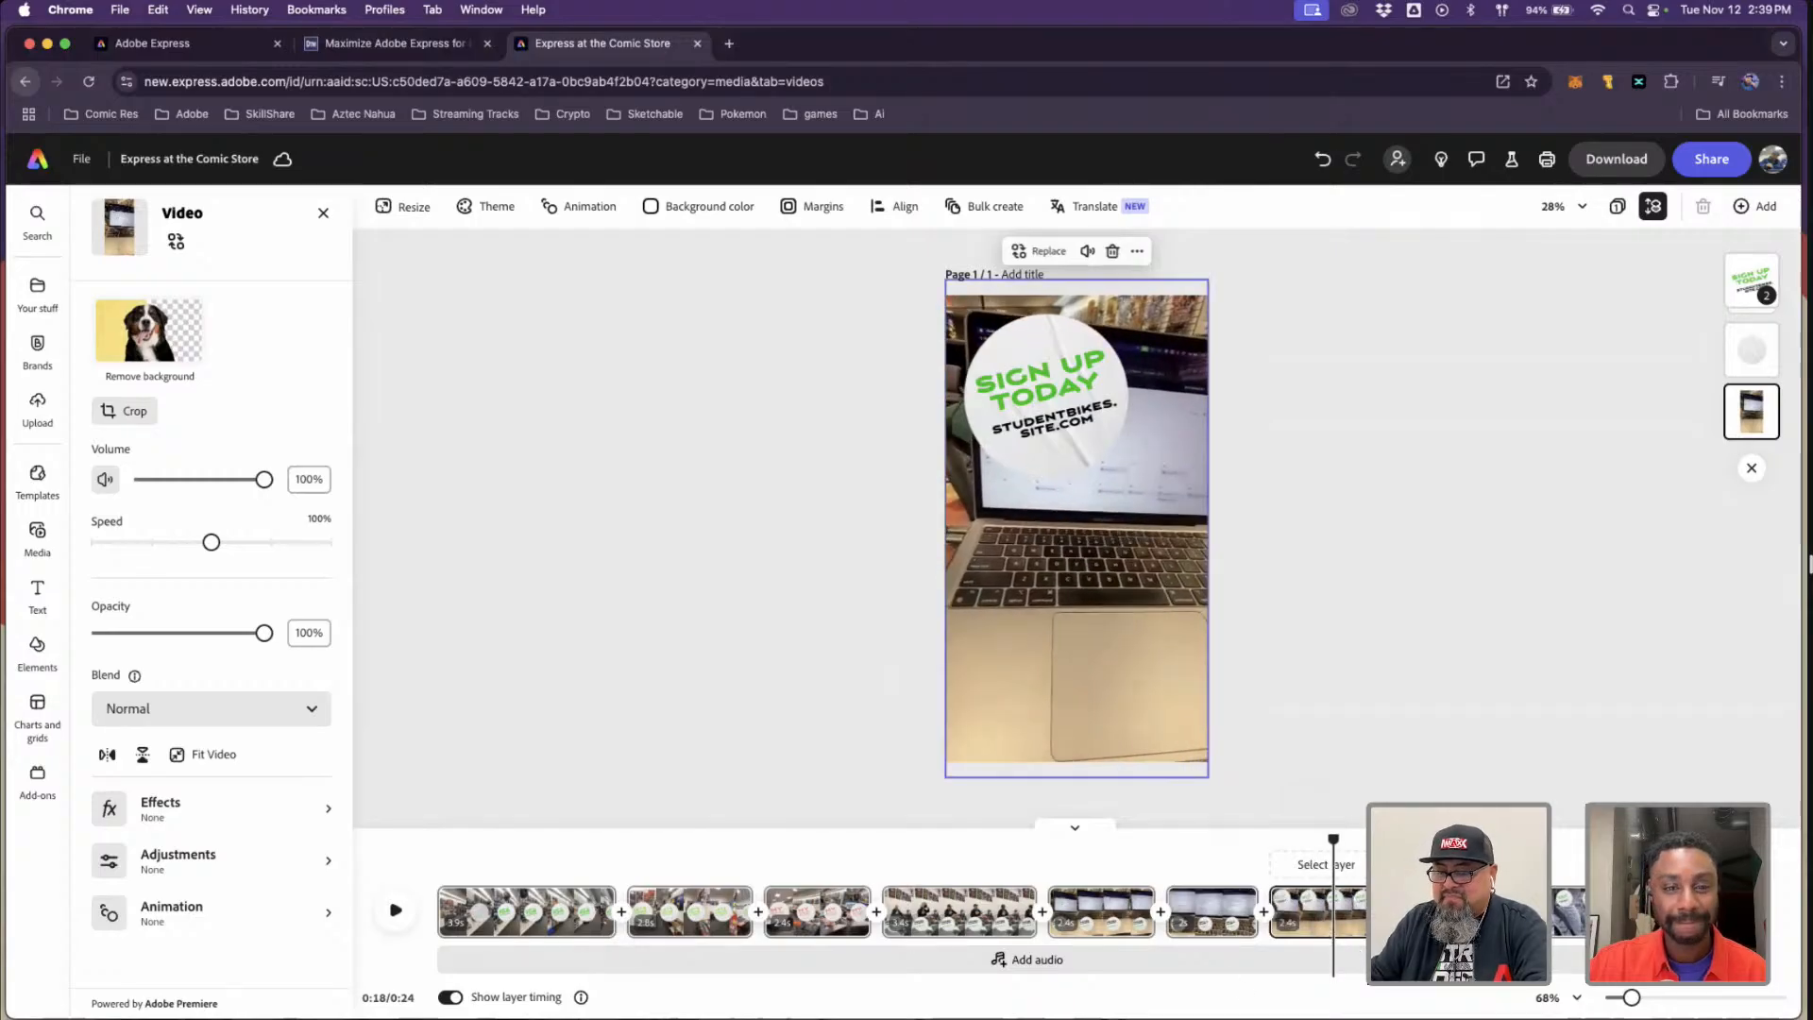
- Switch to Finder, preview 2024-11-12 14.38.50.mov in Camera Uploads, move it into the Adobe Express folder, and return to Chrome
left_click(433, 1016)
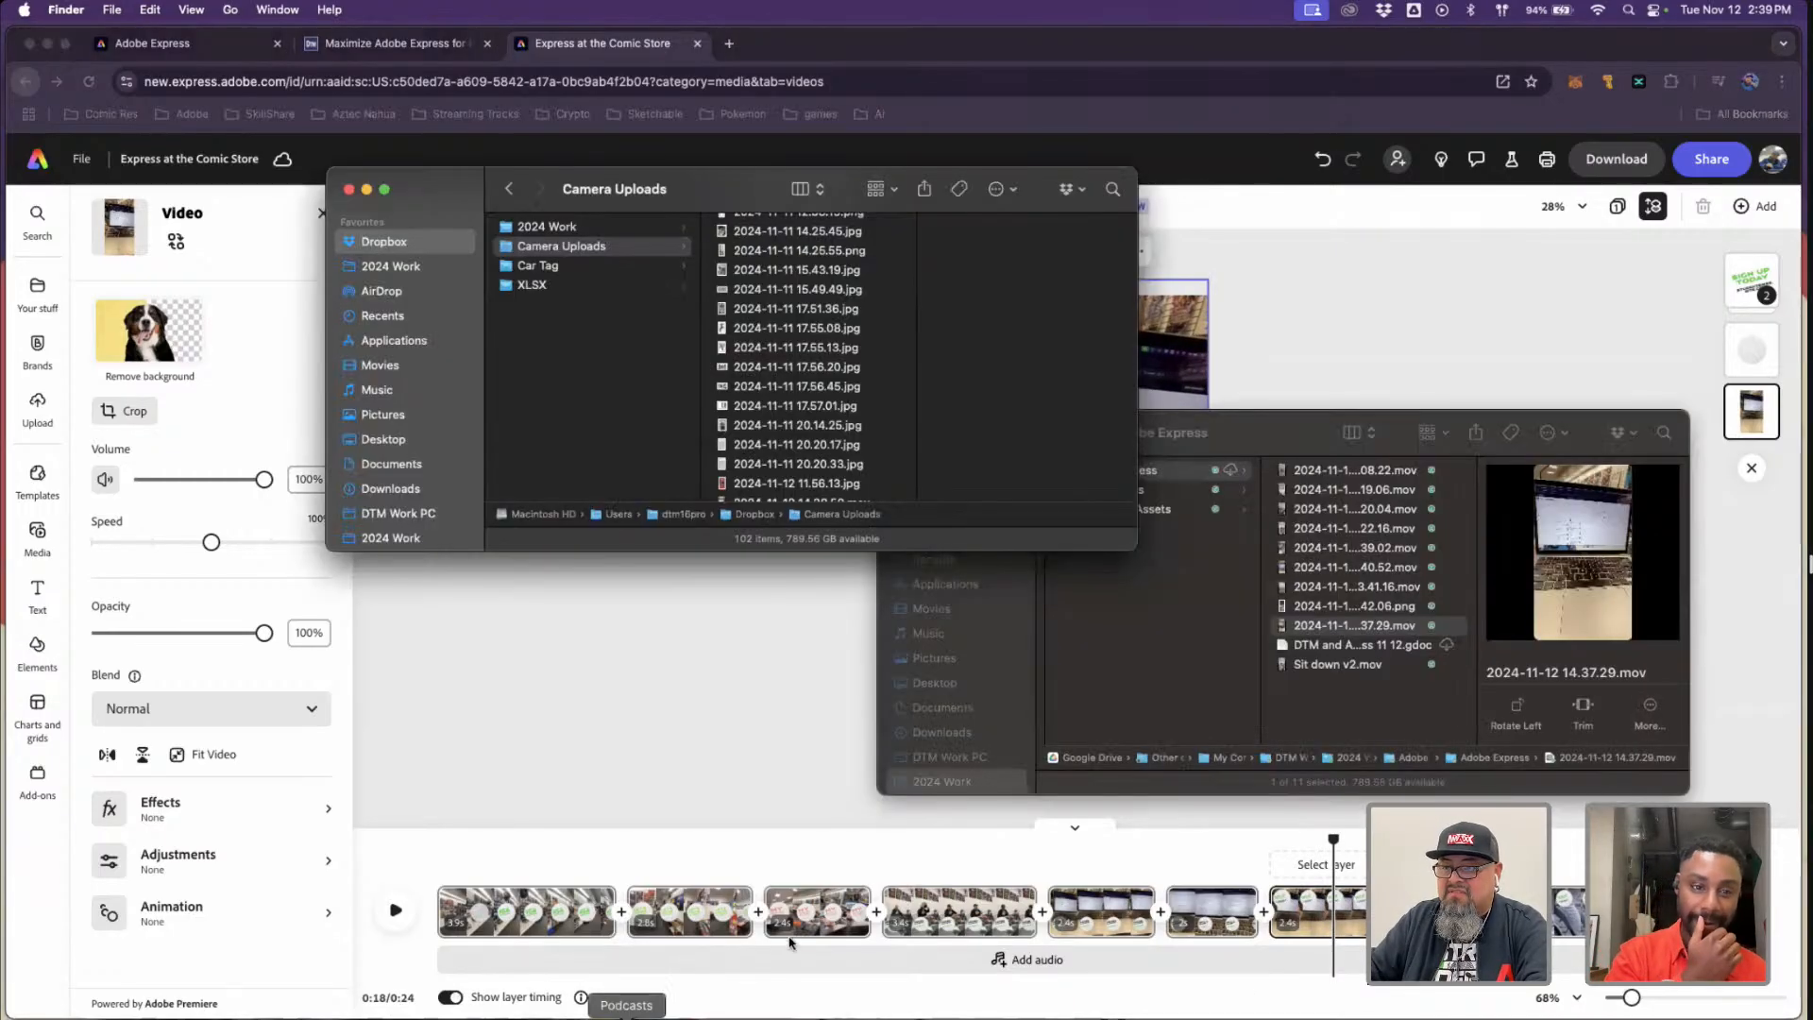
scroll(846, 484, "down", 3)
left_click(847, 481)
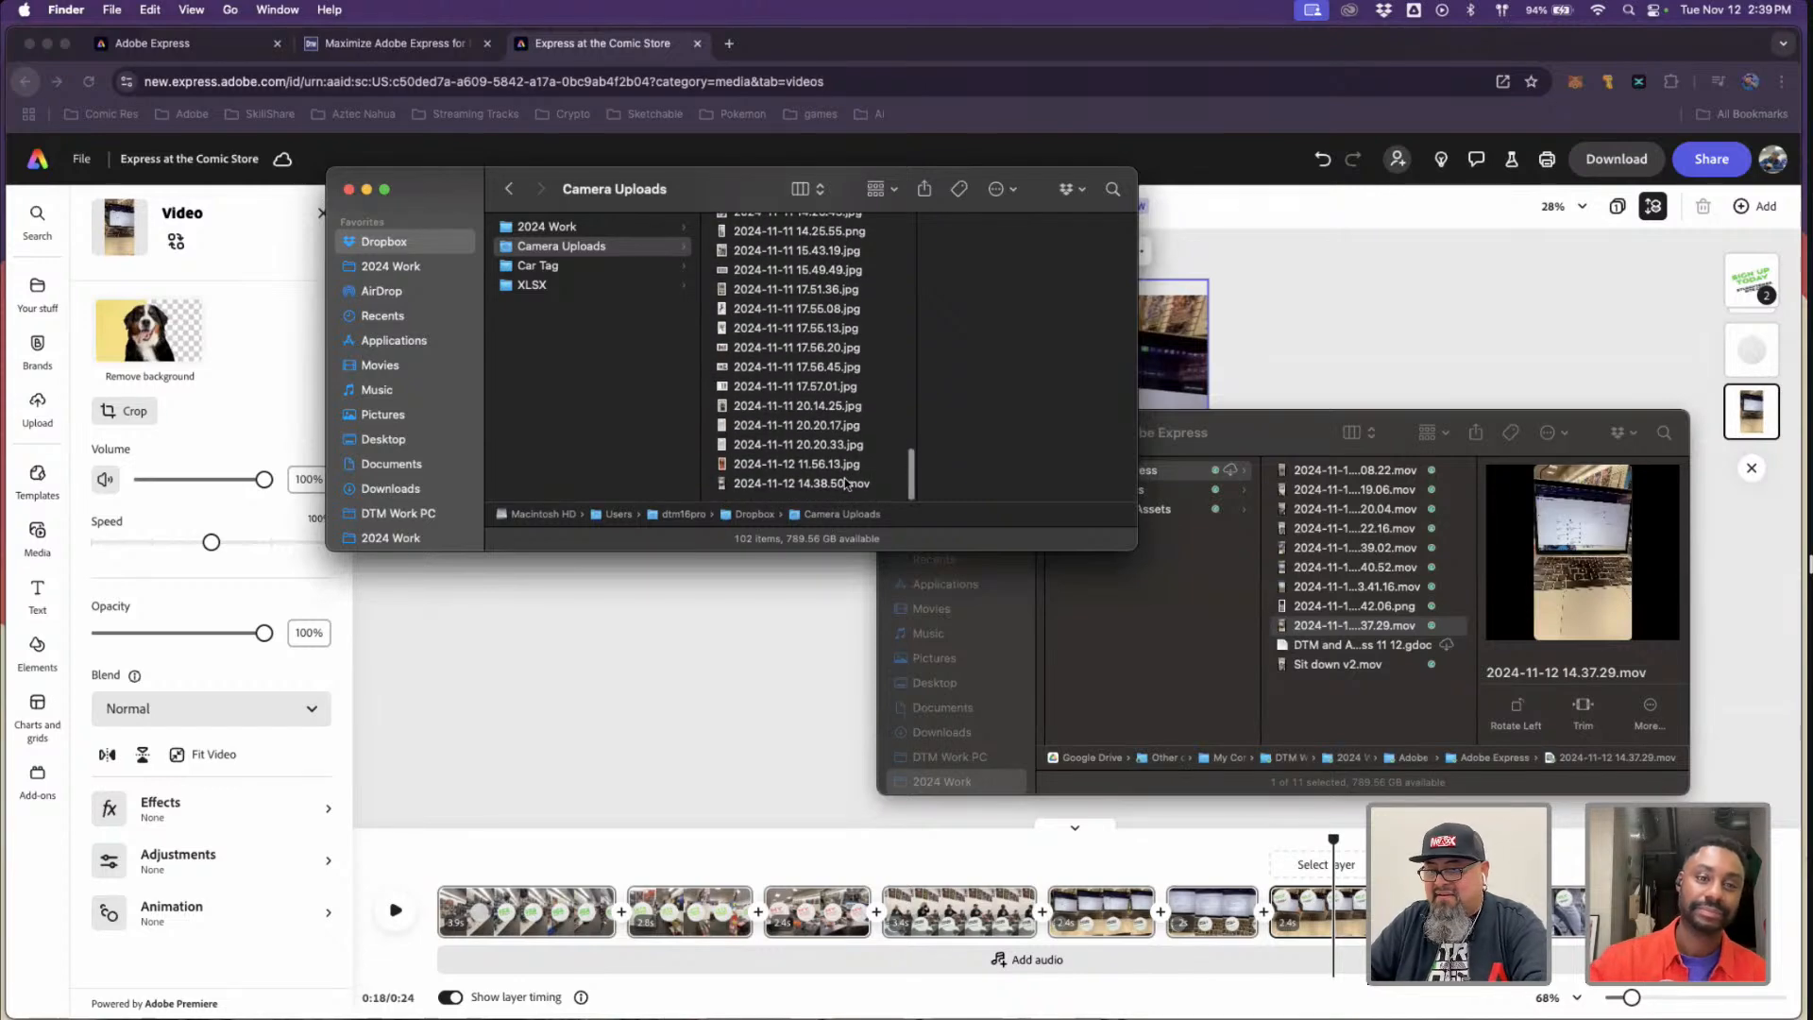
key("space")
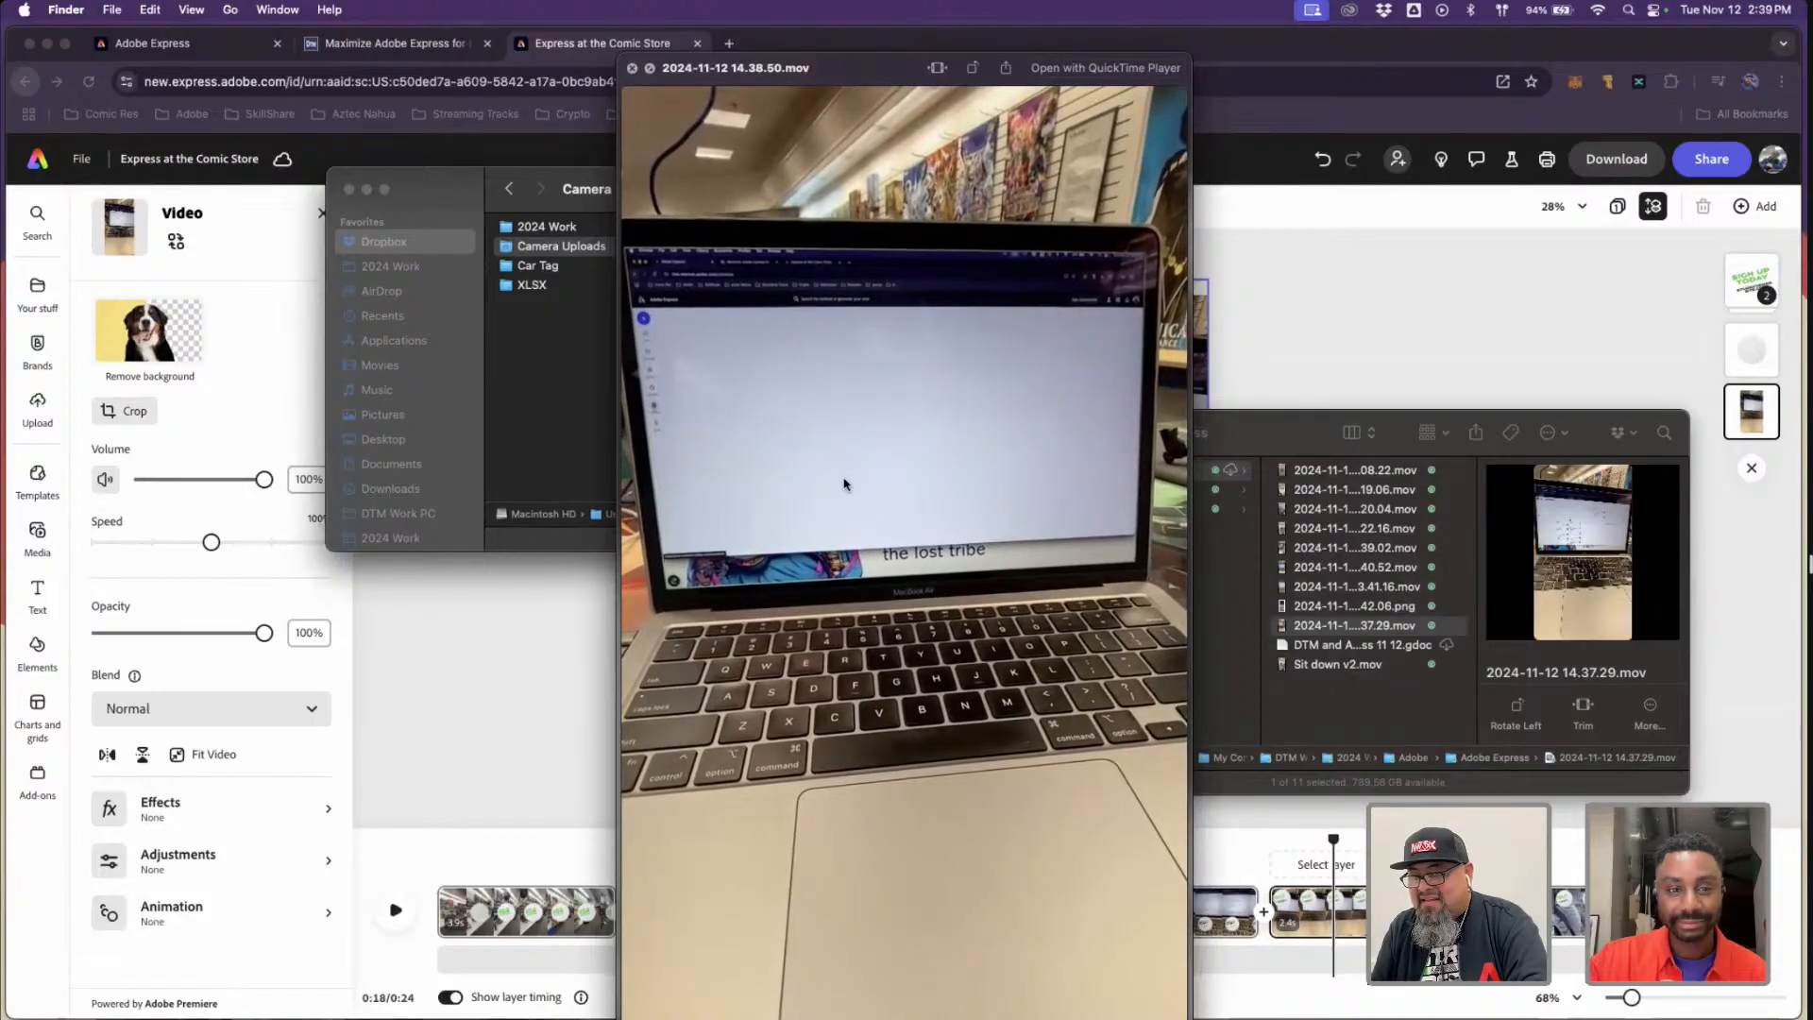
key("space")
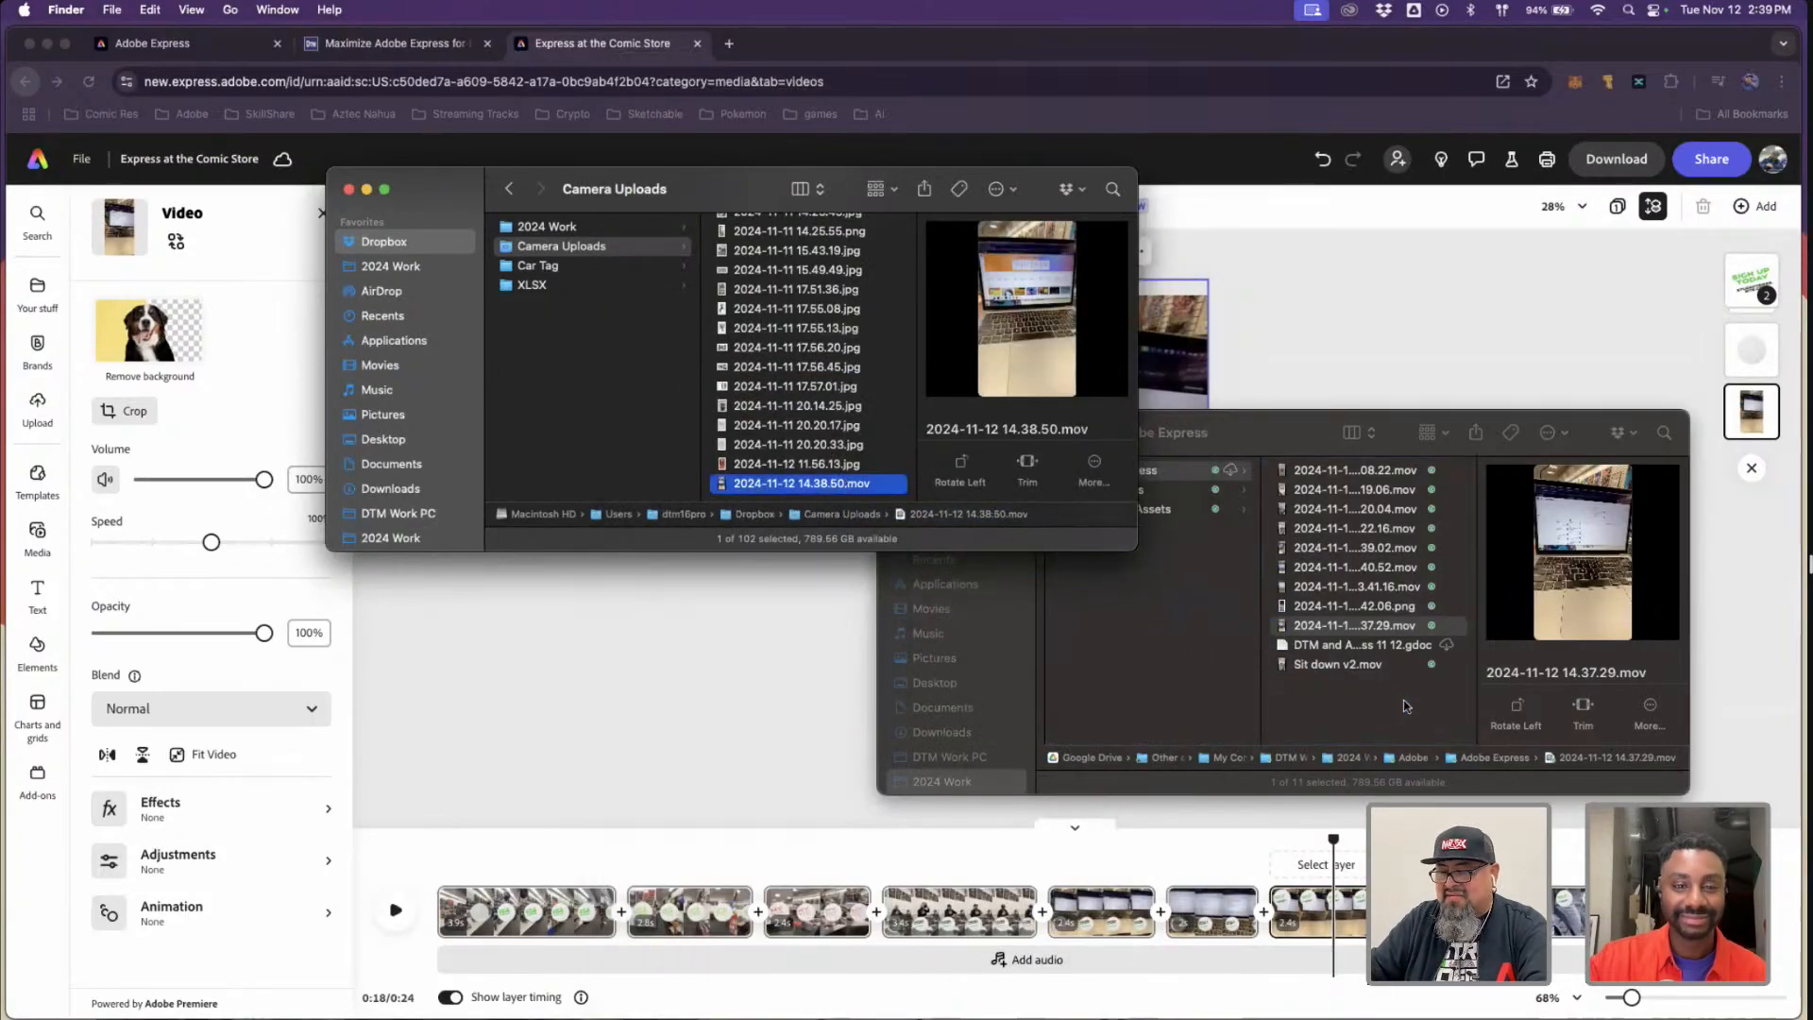
left_click_drag(1404, 712, 1404, 711)
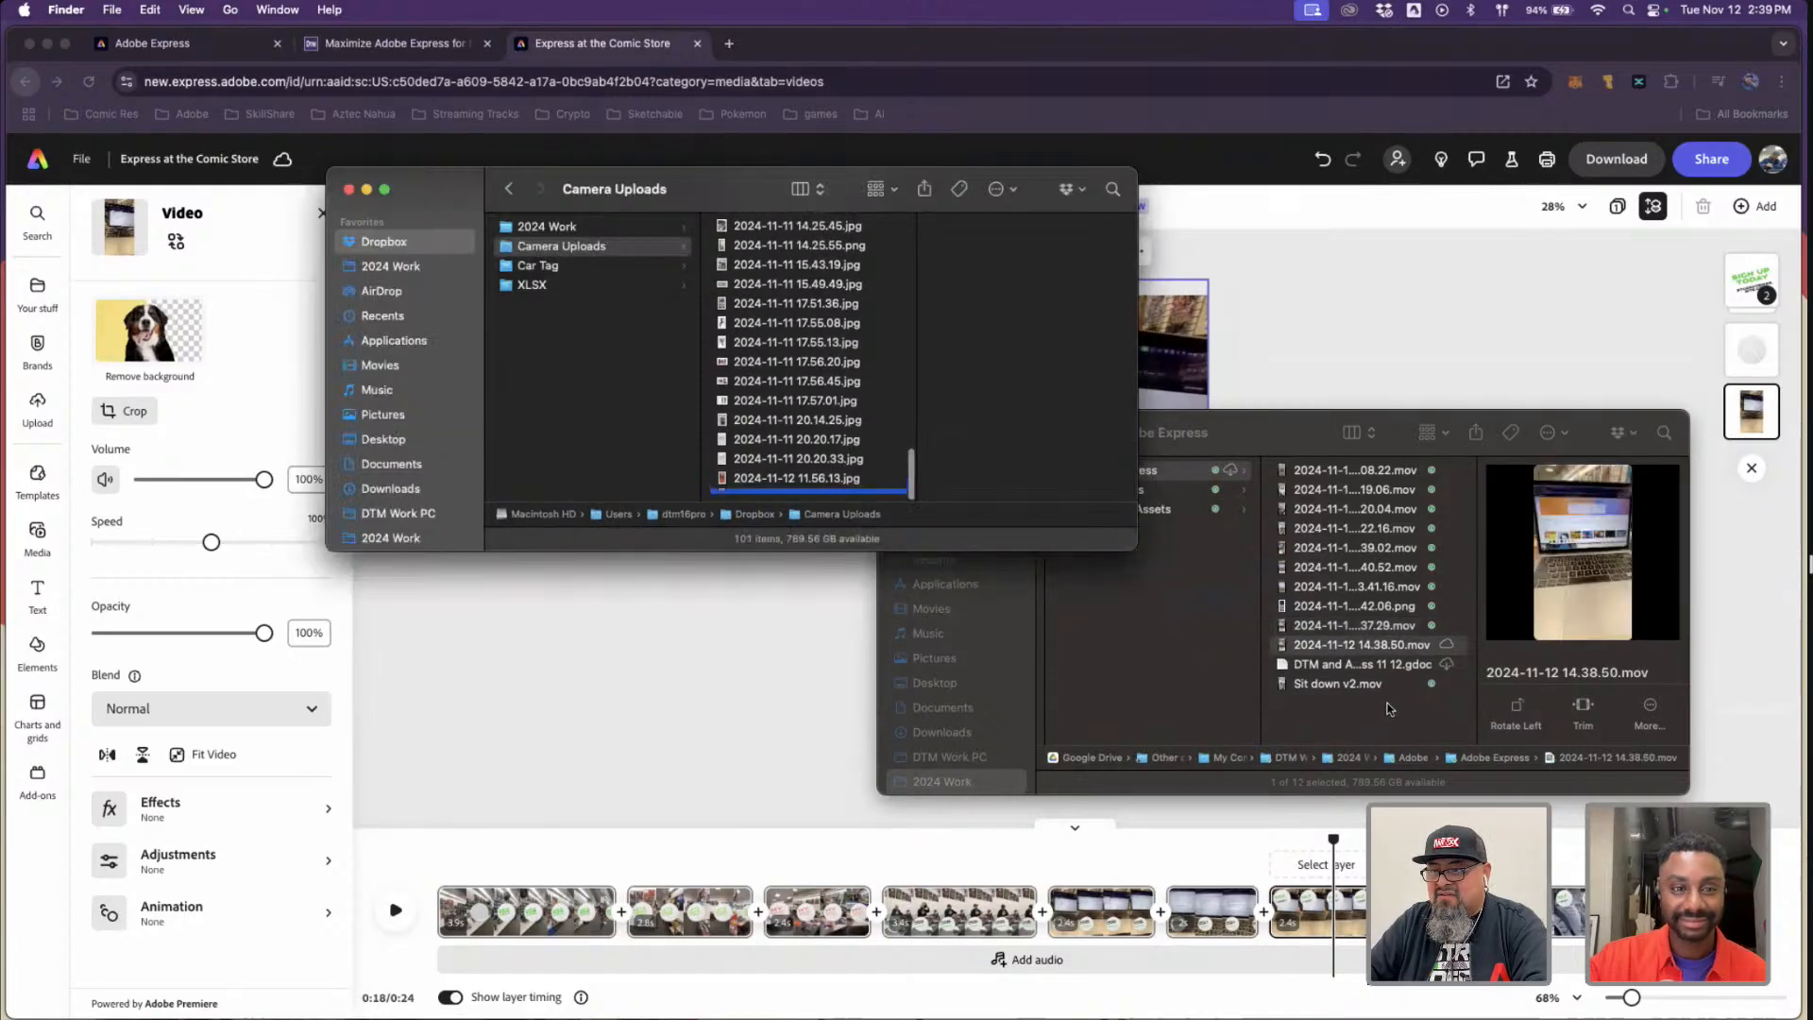
left_click(1351, 812)
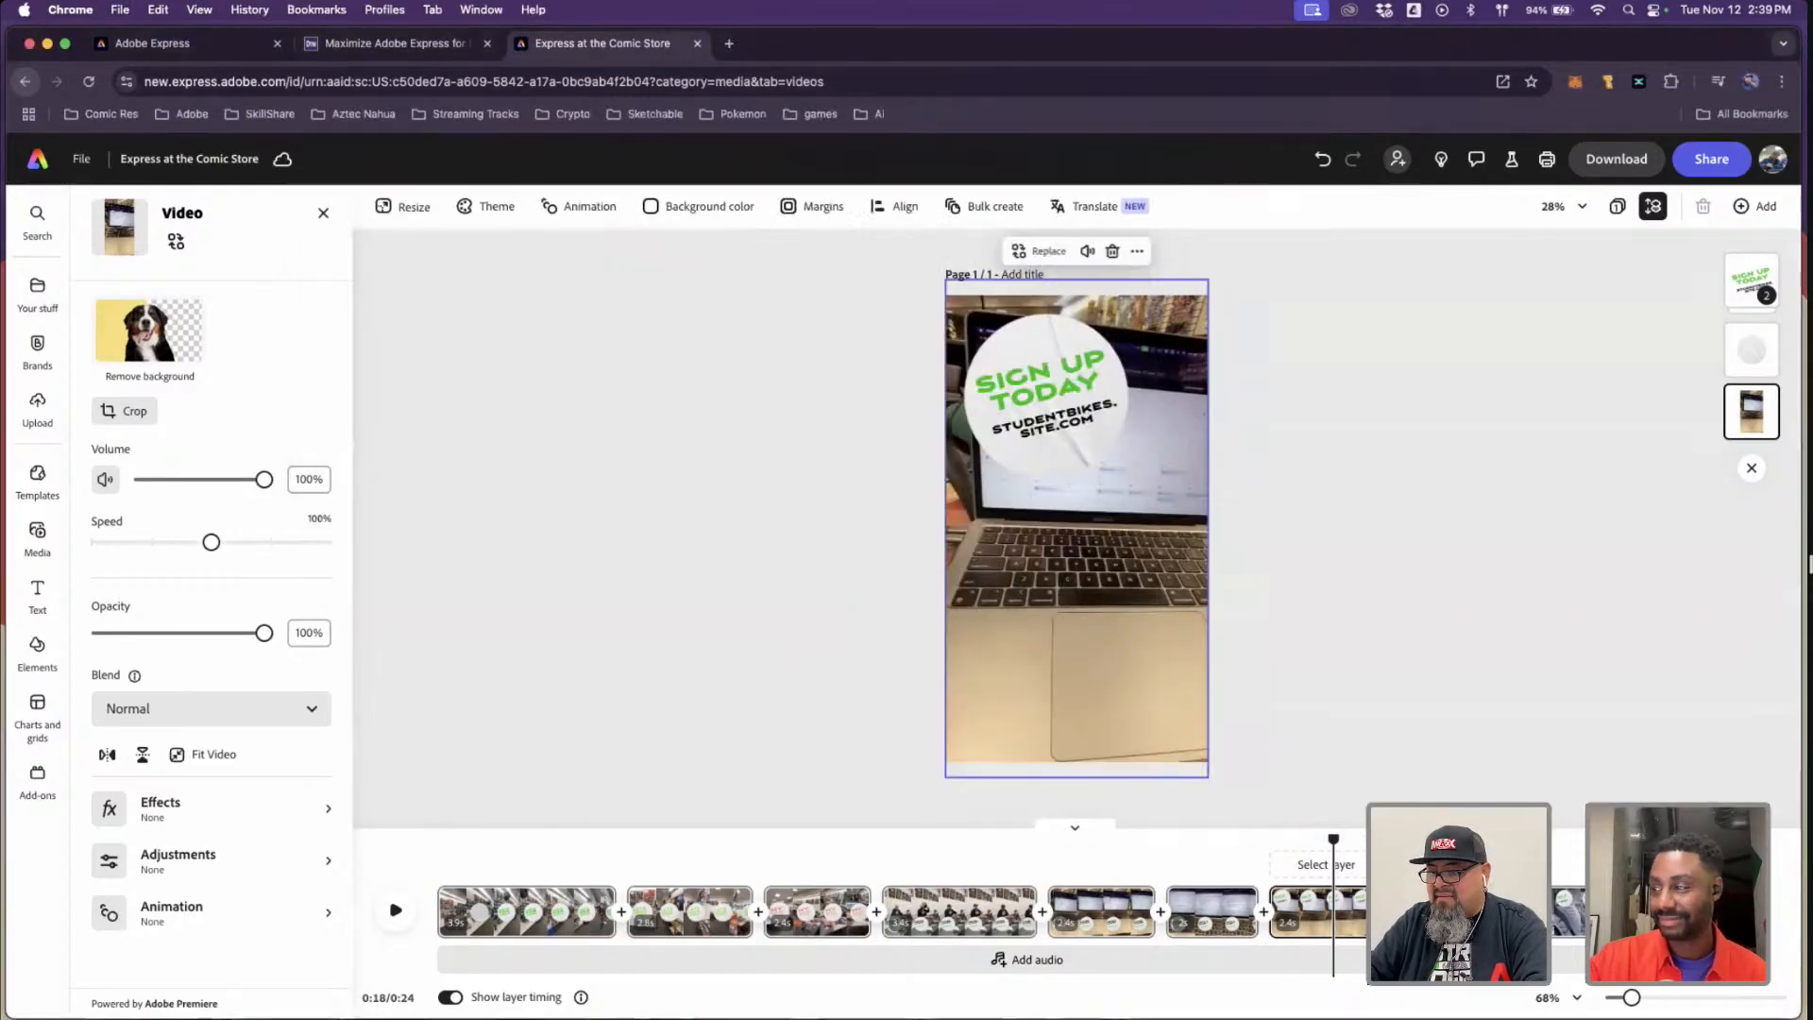
- Start replacing the seventh scene's video with a file from the device, previewing 2024-11-12 13.42.06.png in the Adobe Express folder
left_click(1311, 918)
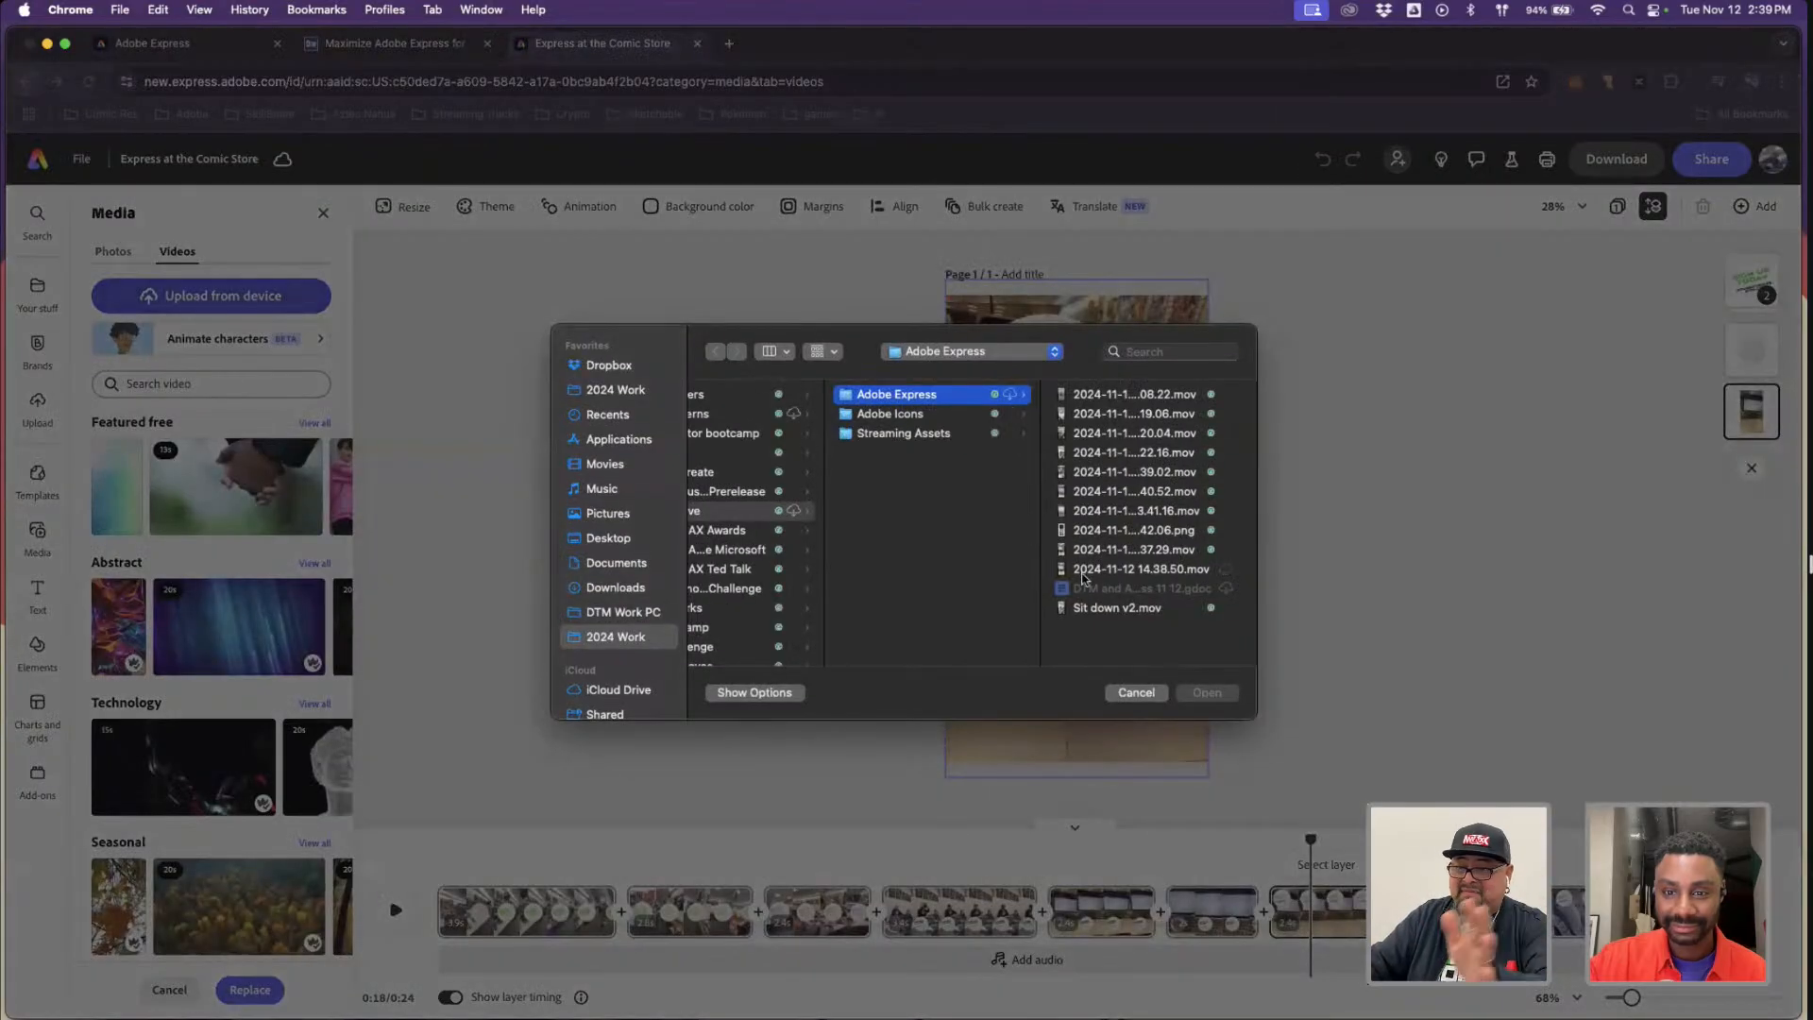
left_click(1152, 532)
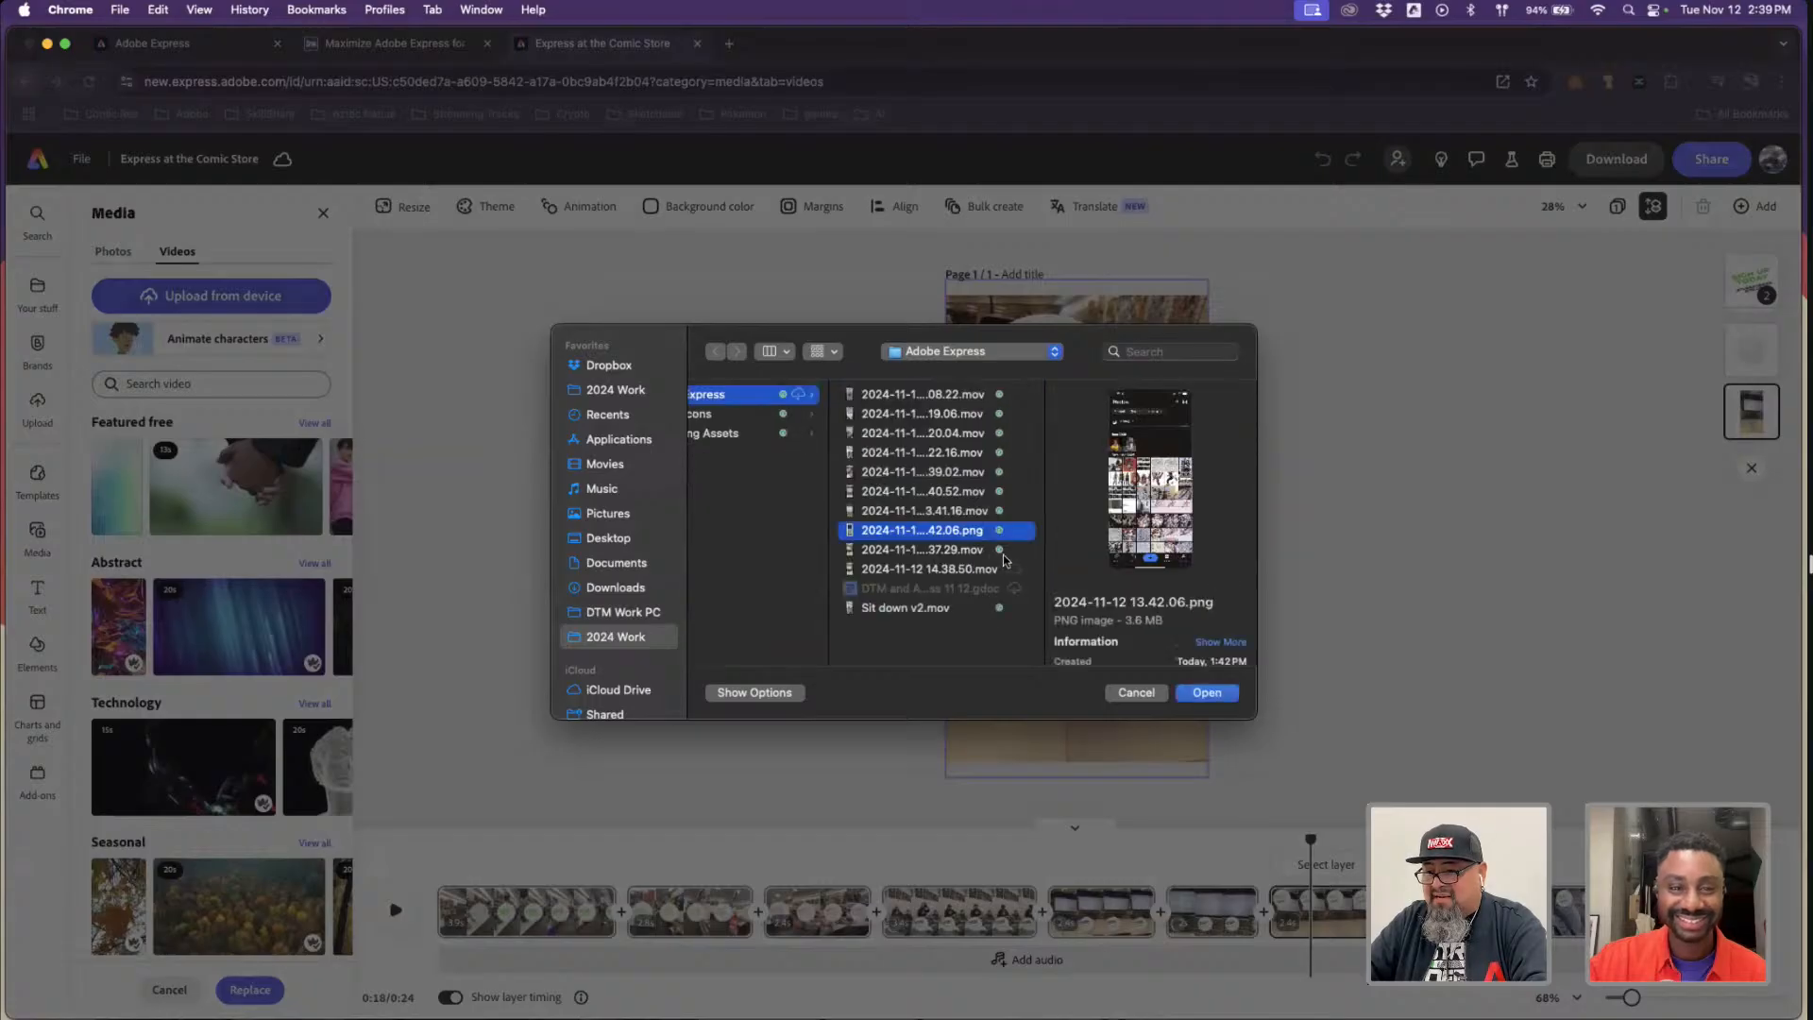
left_click(931, 554)
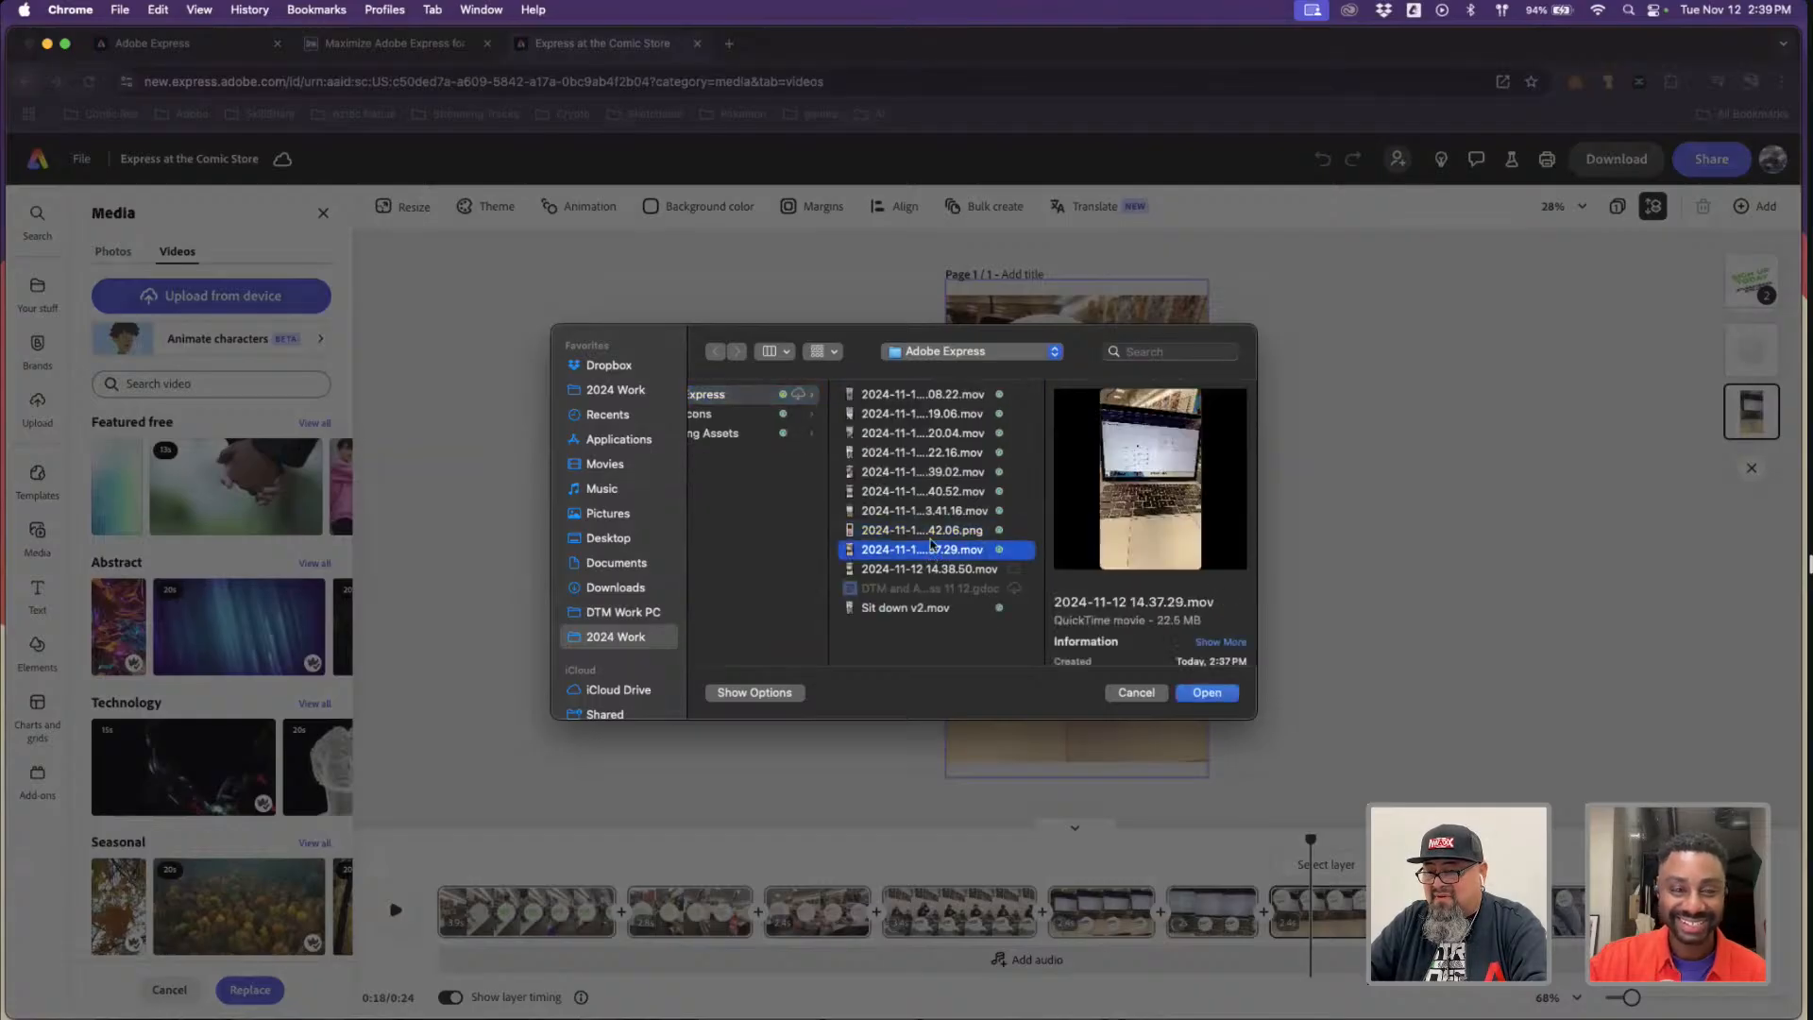
left_click(930, 531)
key("space")
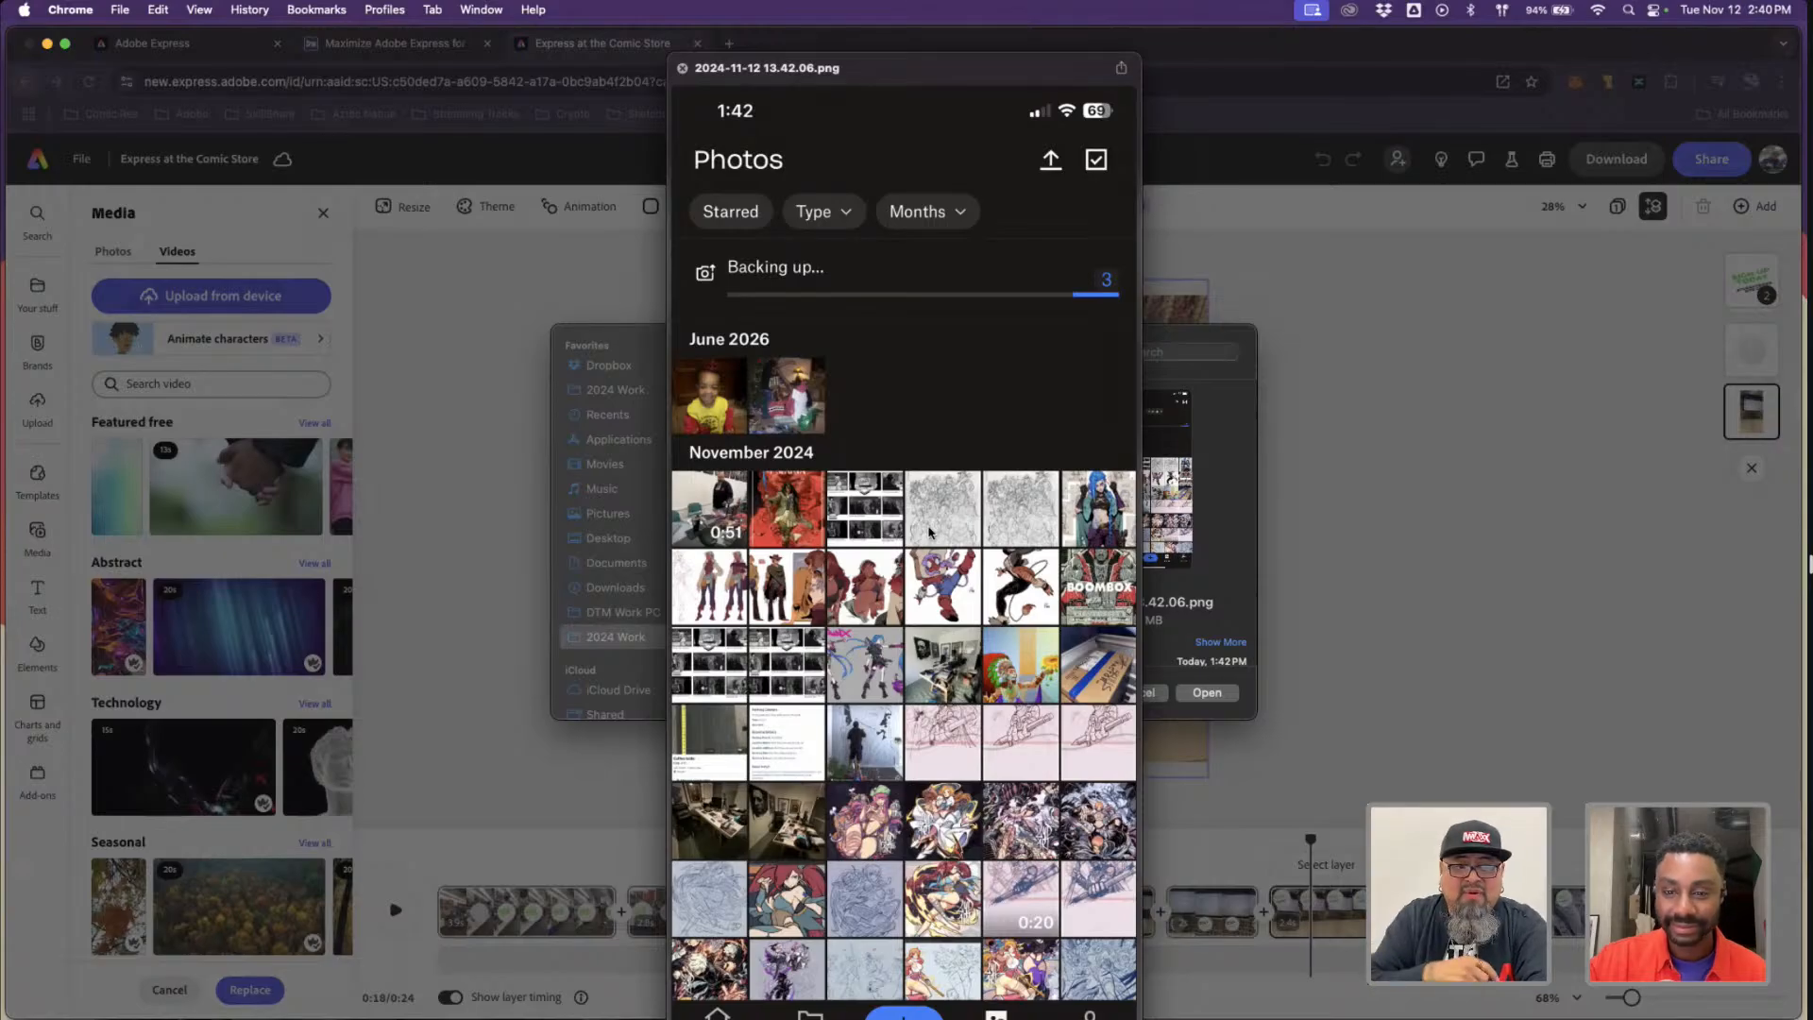
key("space")
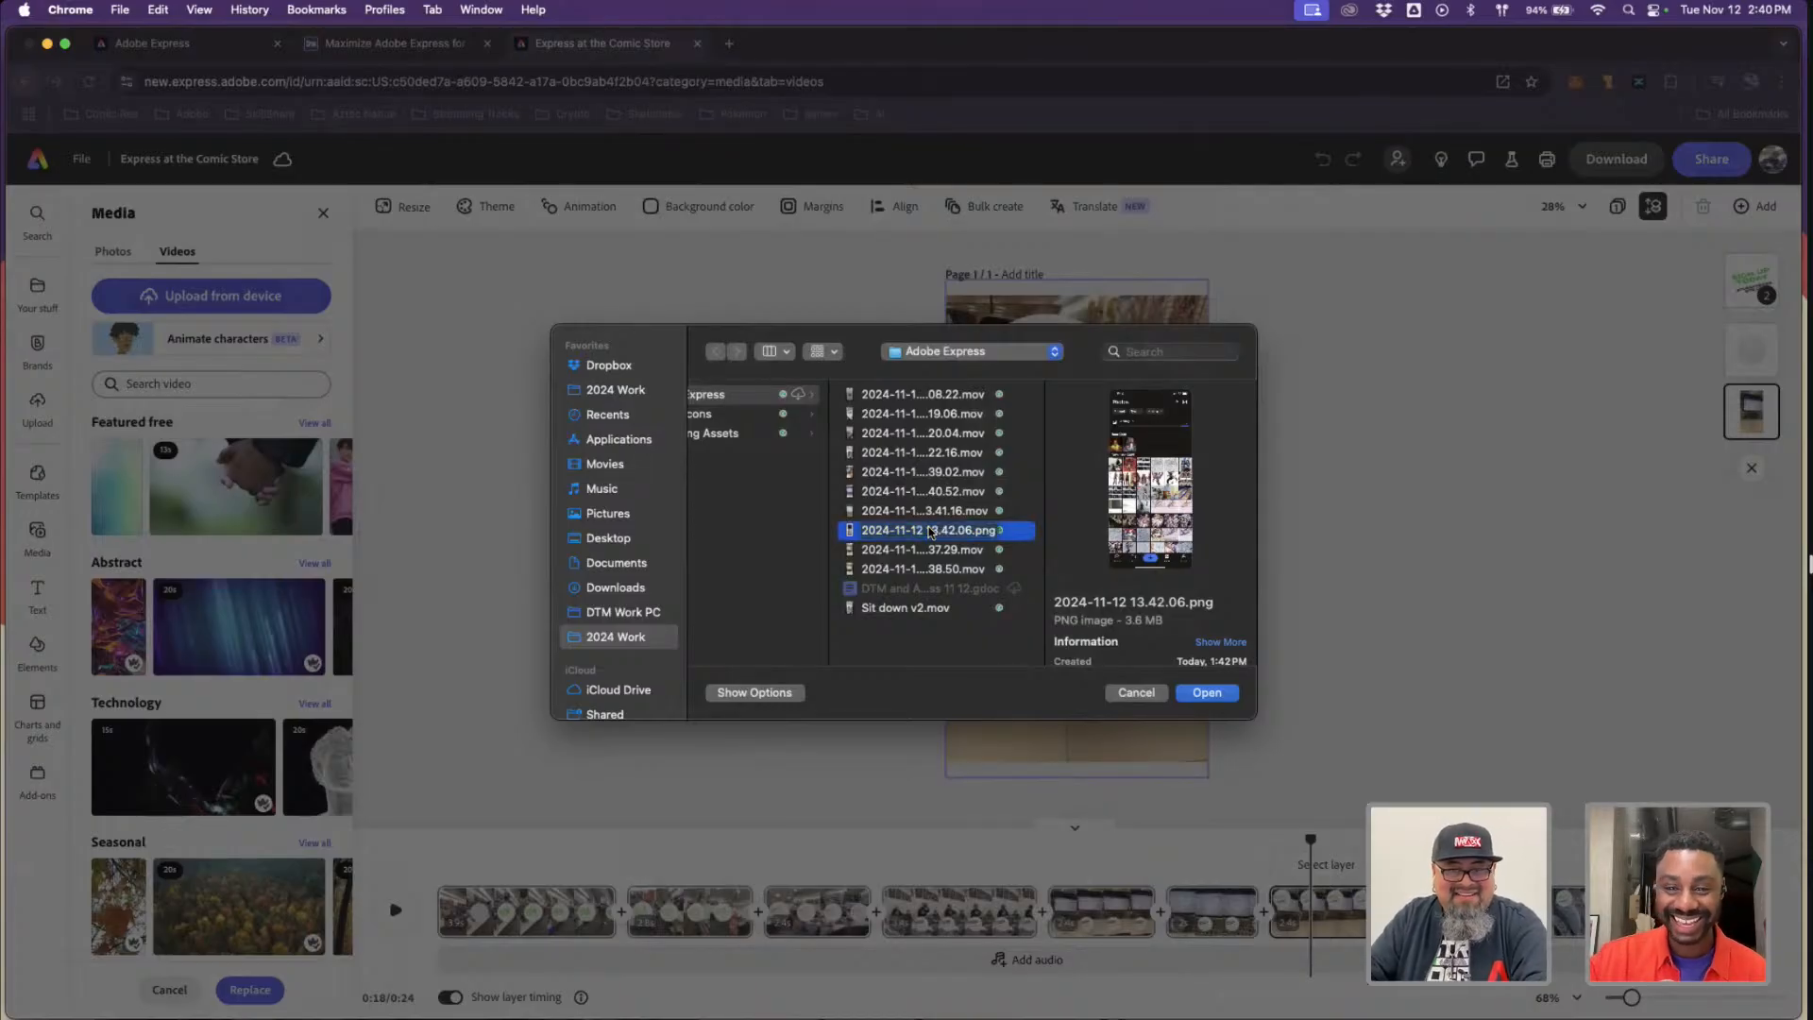
- Preview 2024-11-12 14.37.29.mov and load it as the seventh scene's replacement video
key("Down")
key("space")
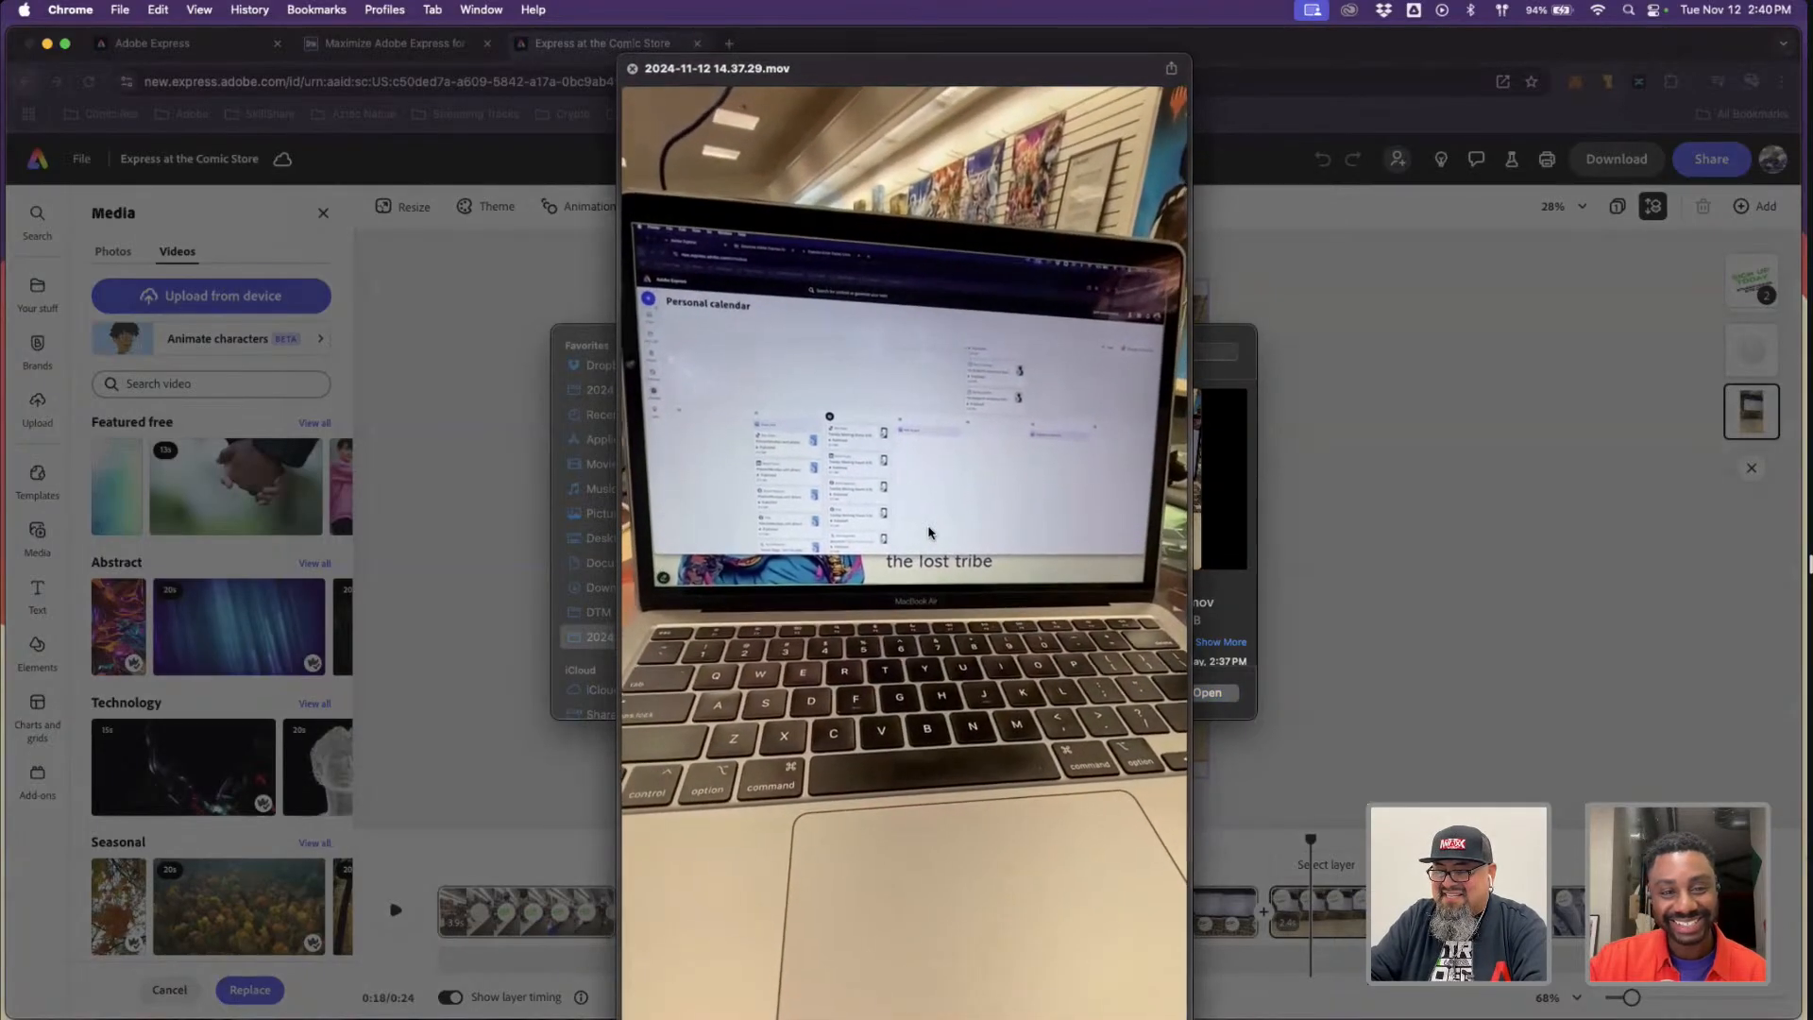
key("space")
key("Down")
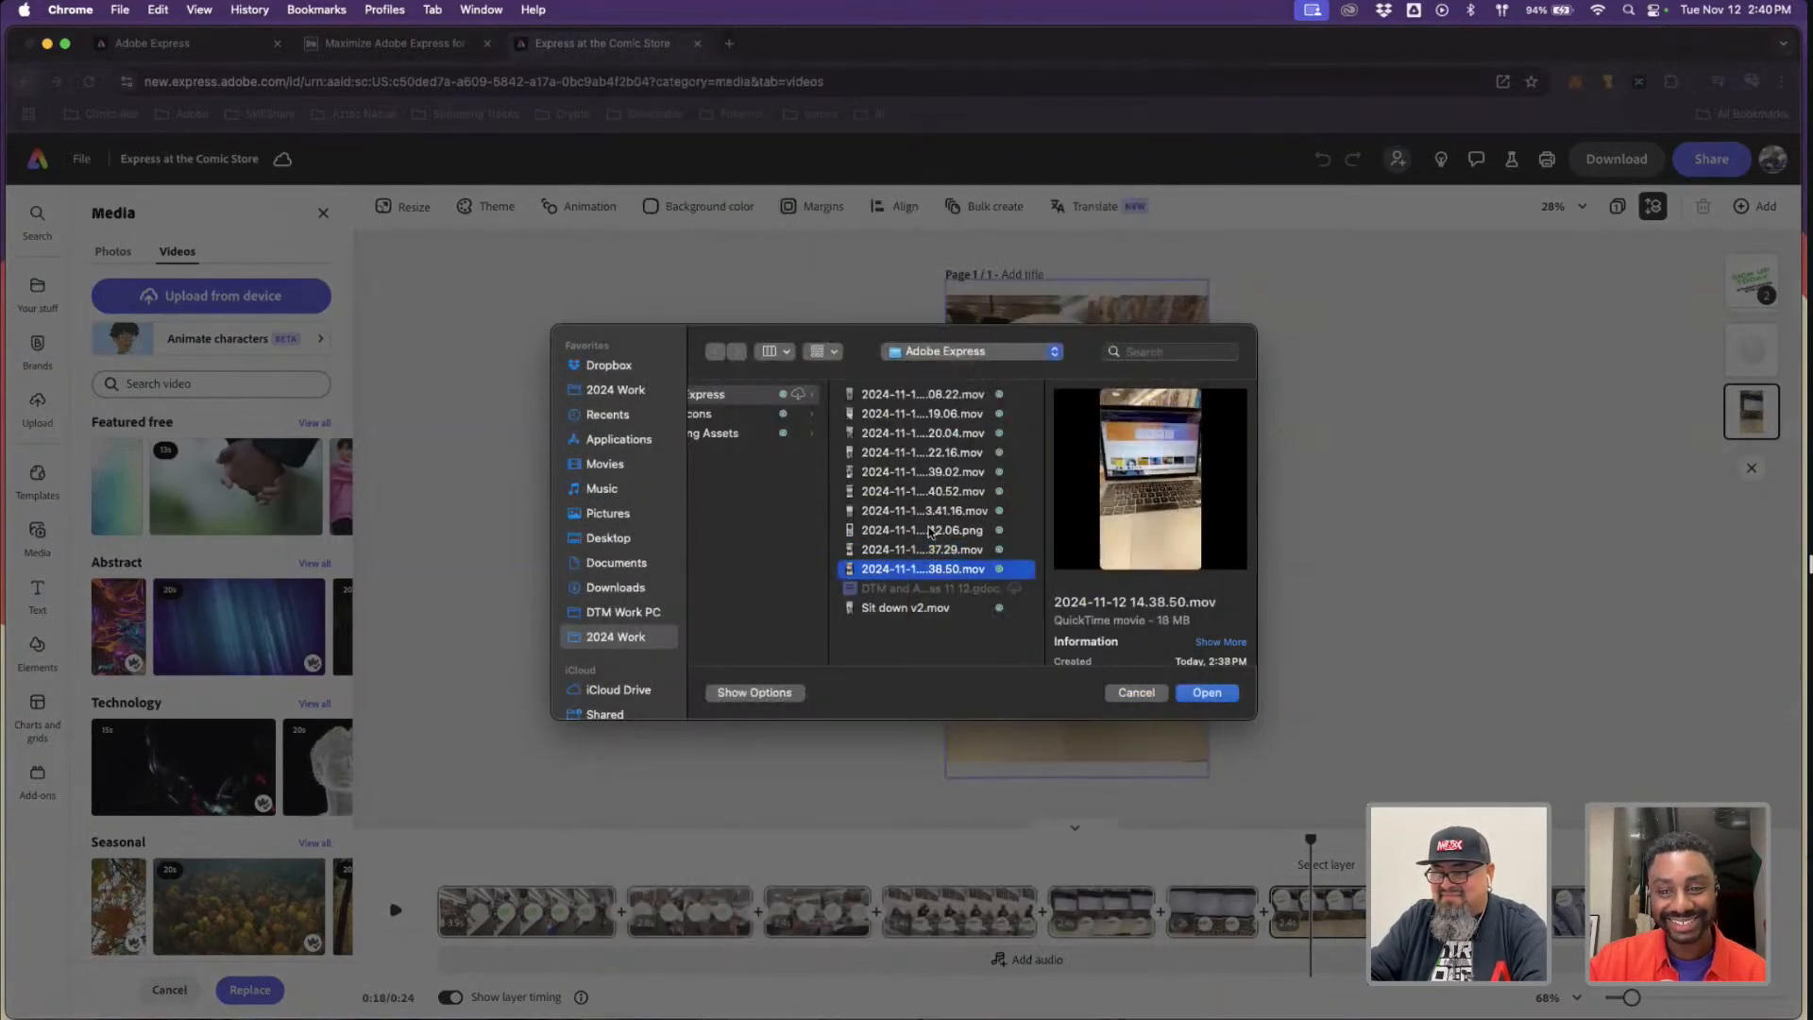
key("Up")
key("space")
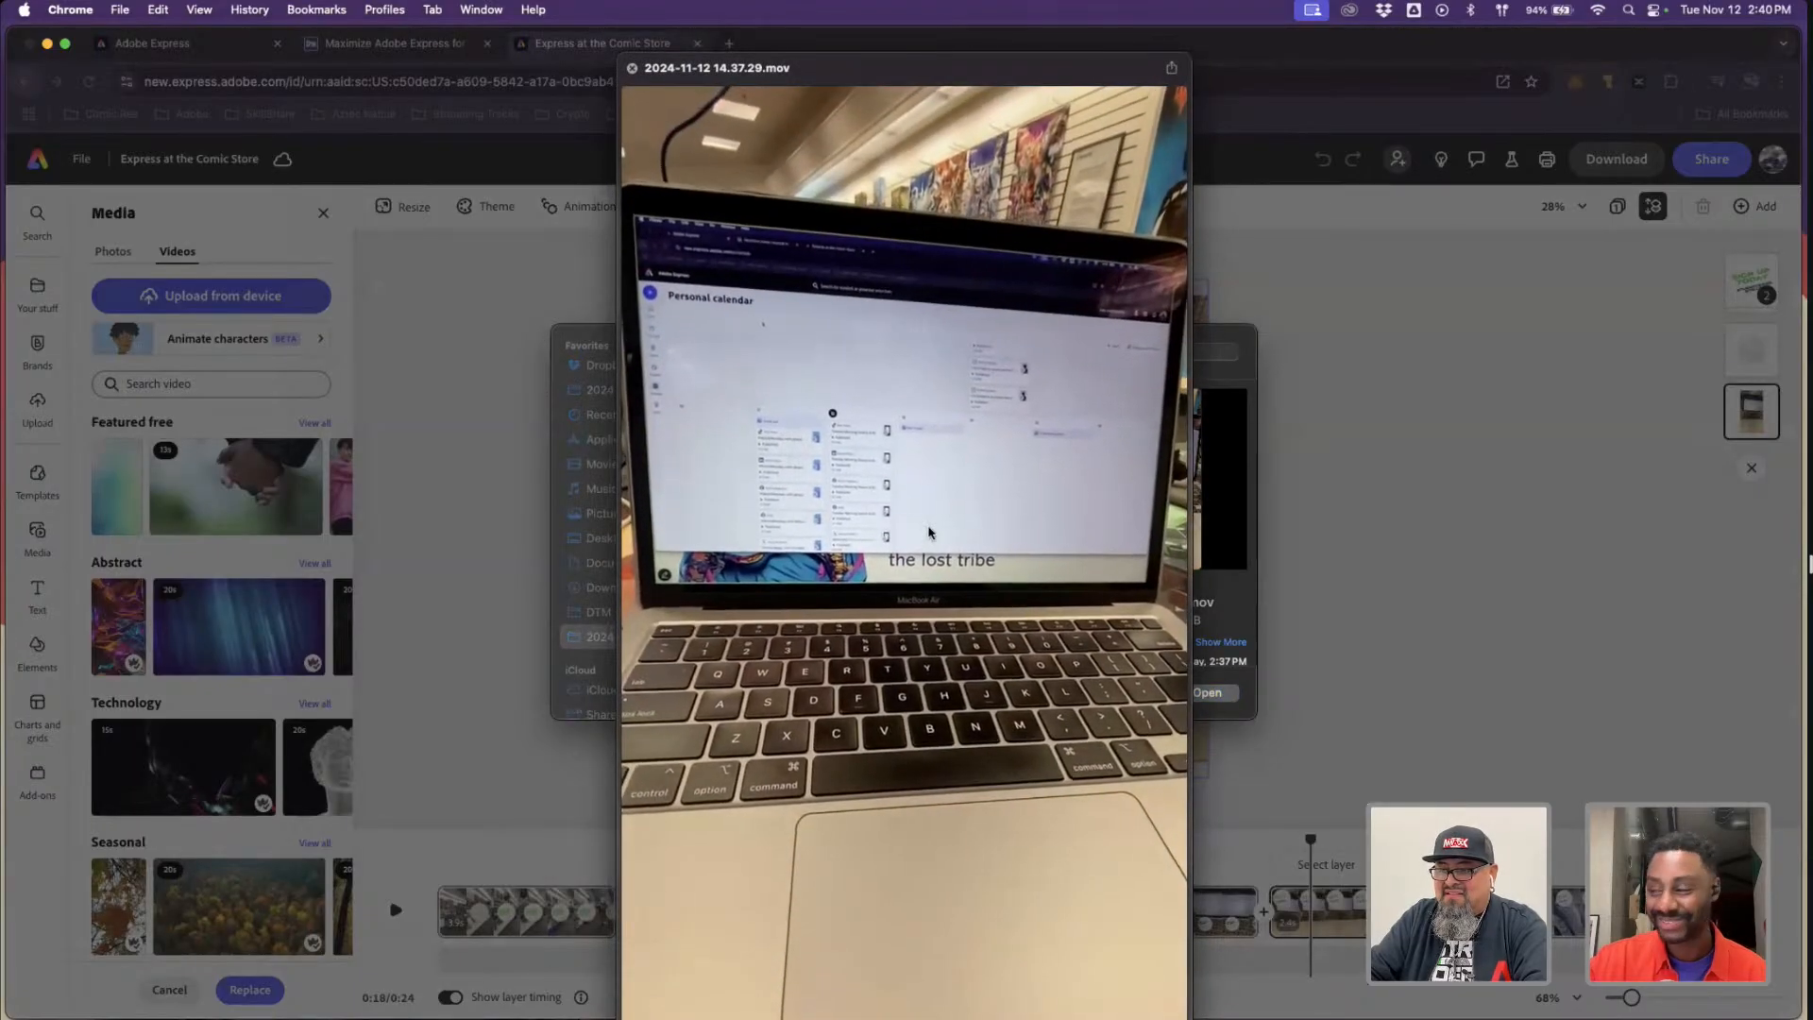
key("space")
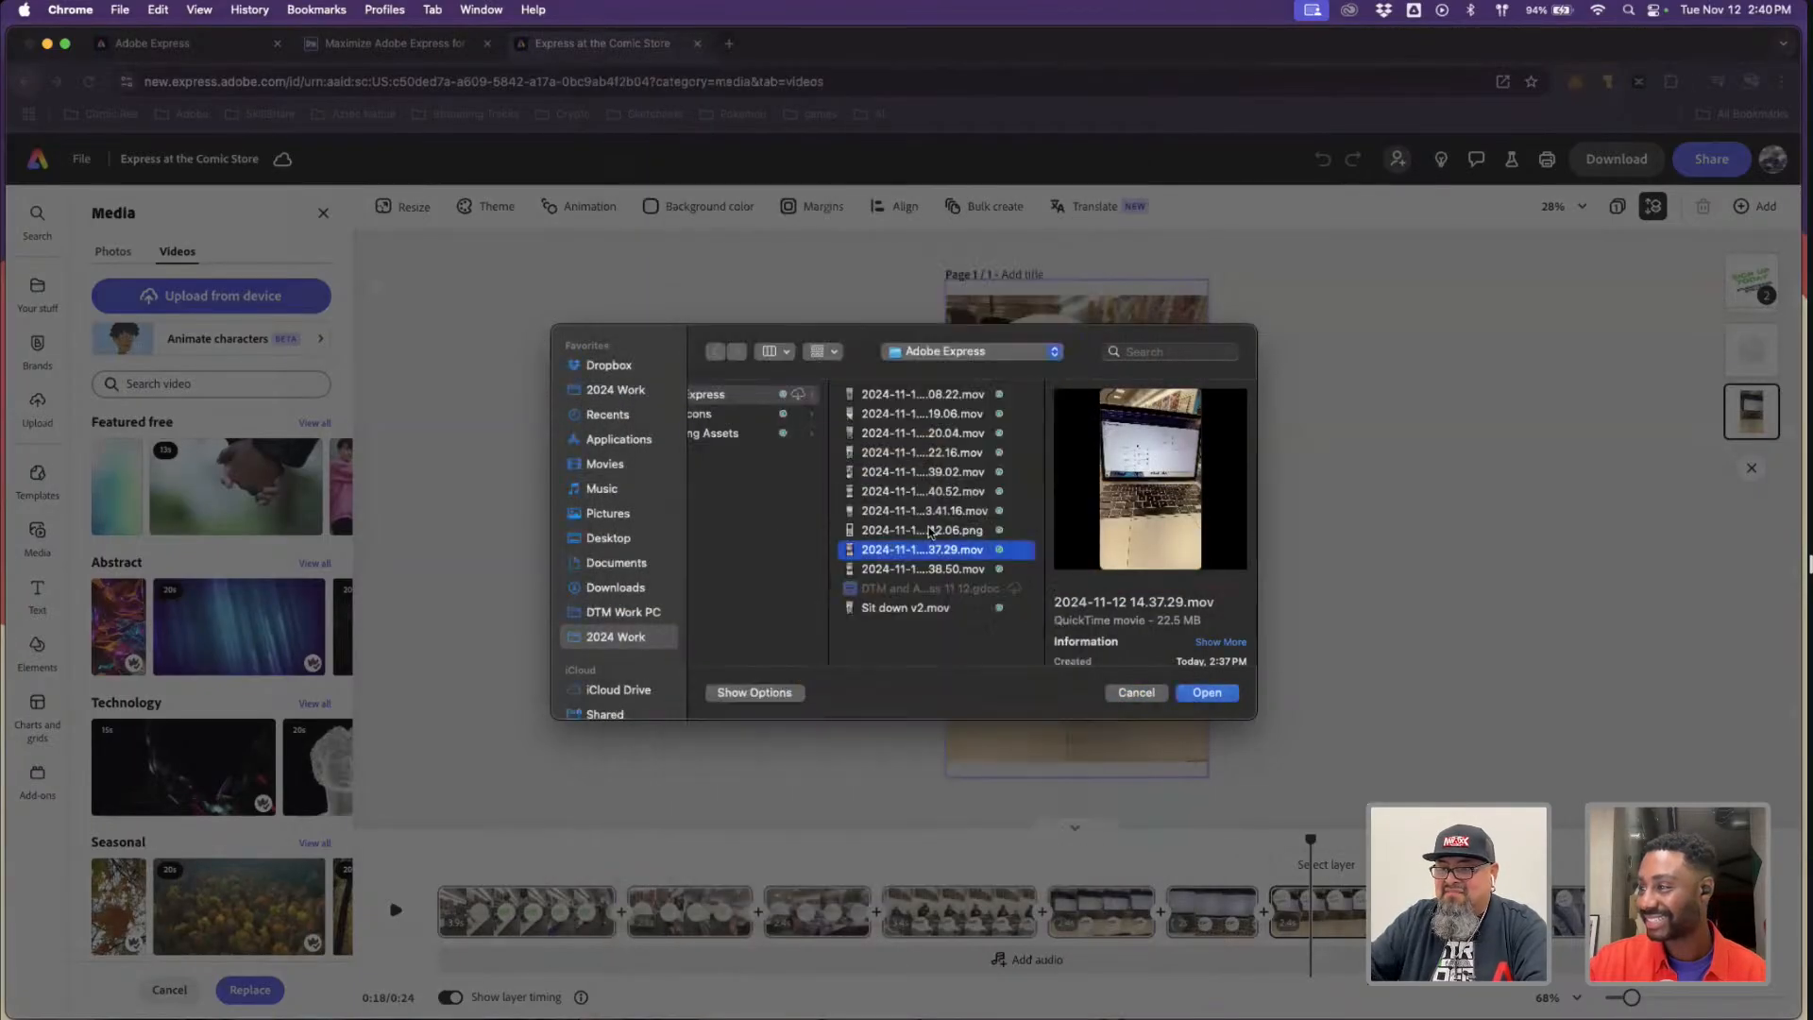
left_click(1214, 697)
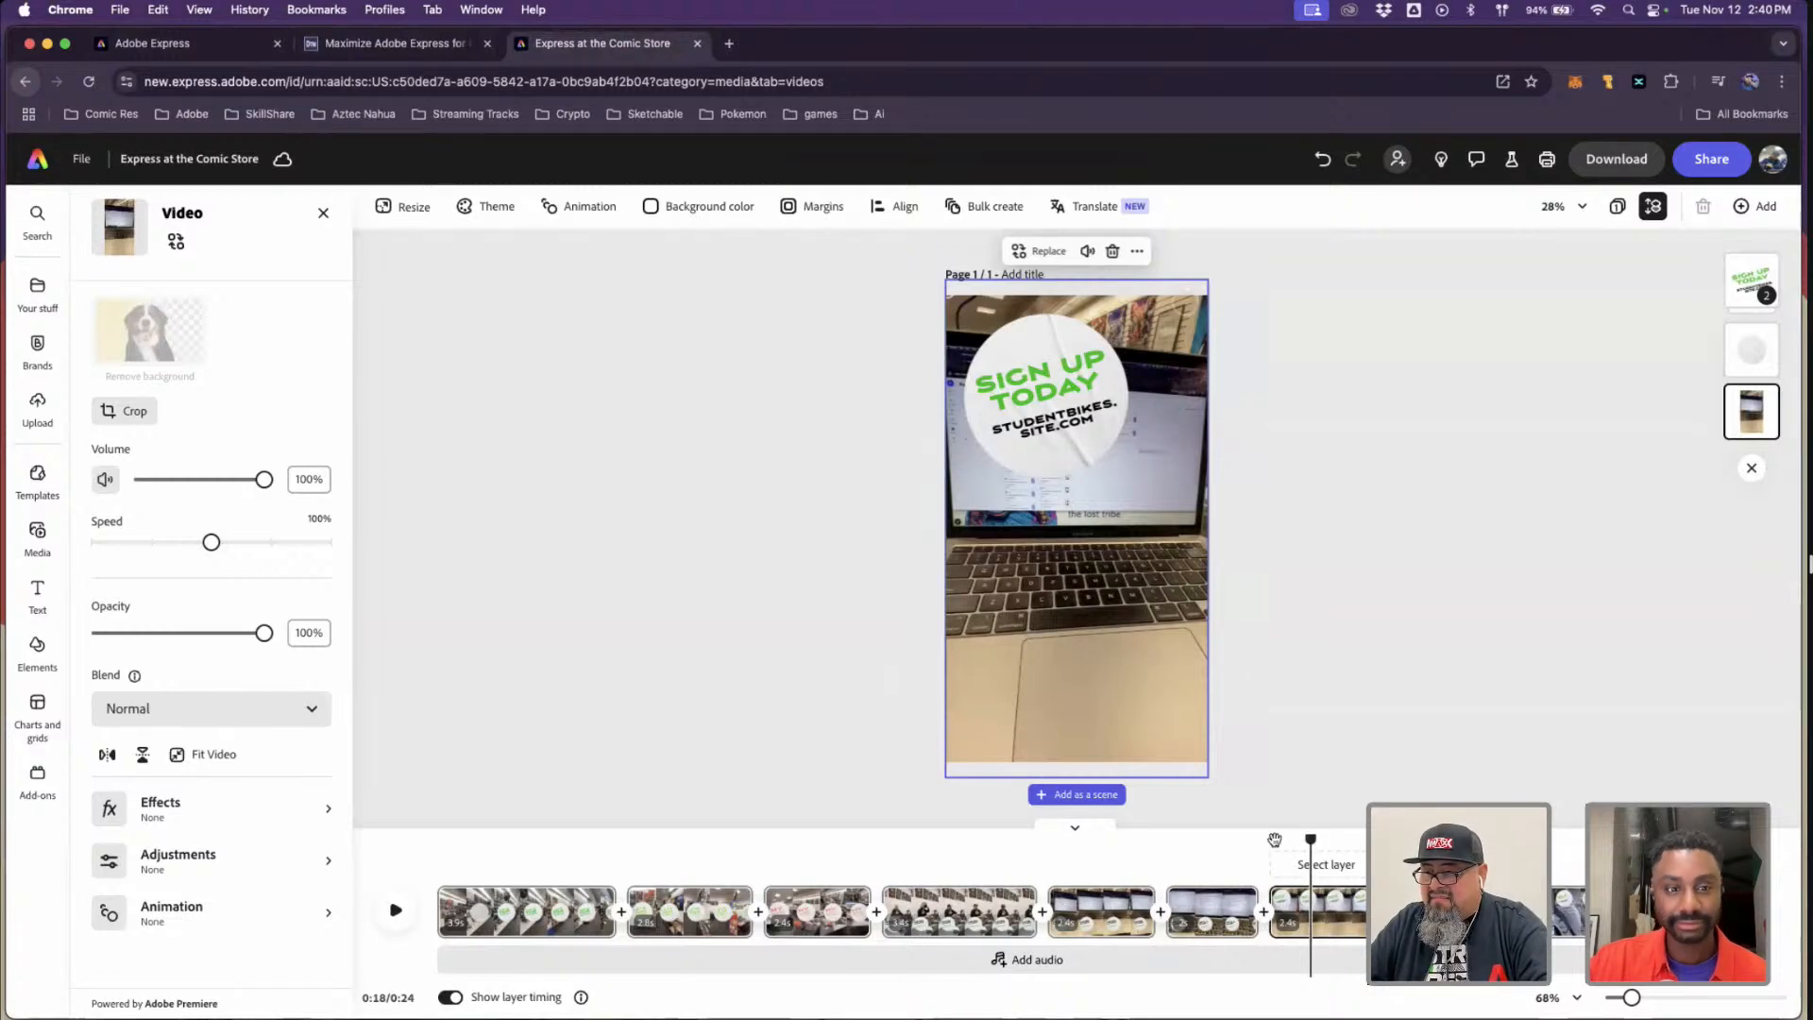
- Check the seventh scene on the timeline and replace its video again with 2024-11-12 14.37.29.mov from the device, previewing the file first
mouse_move(1274, 839)
left_mouse_down()
mouse_move(1243, 840)
mouse_move(1360, 843)
mouse_move(1102, 843)
mouse_move(1302, 844)
left_mouse_up()
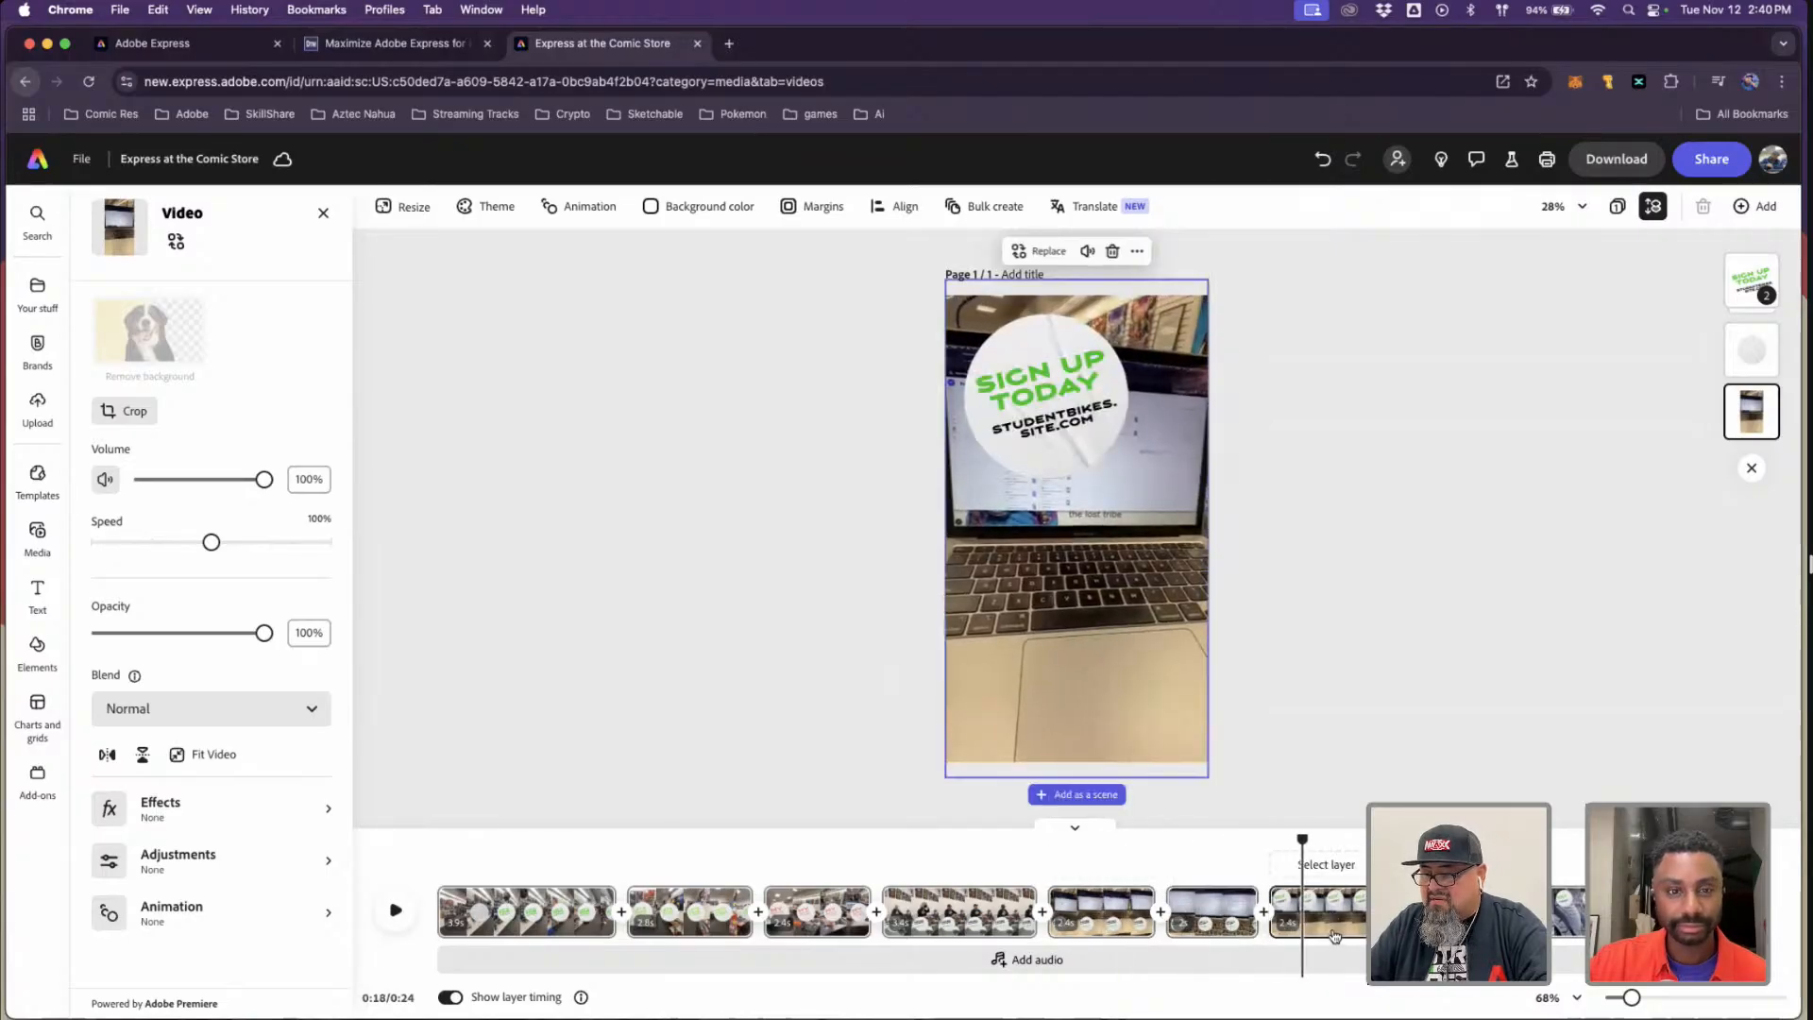
left_click(1043, 251)
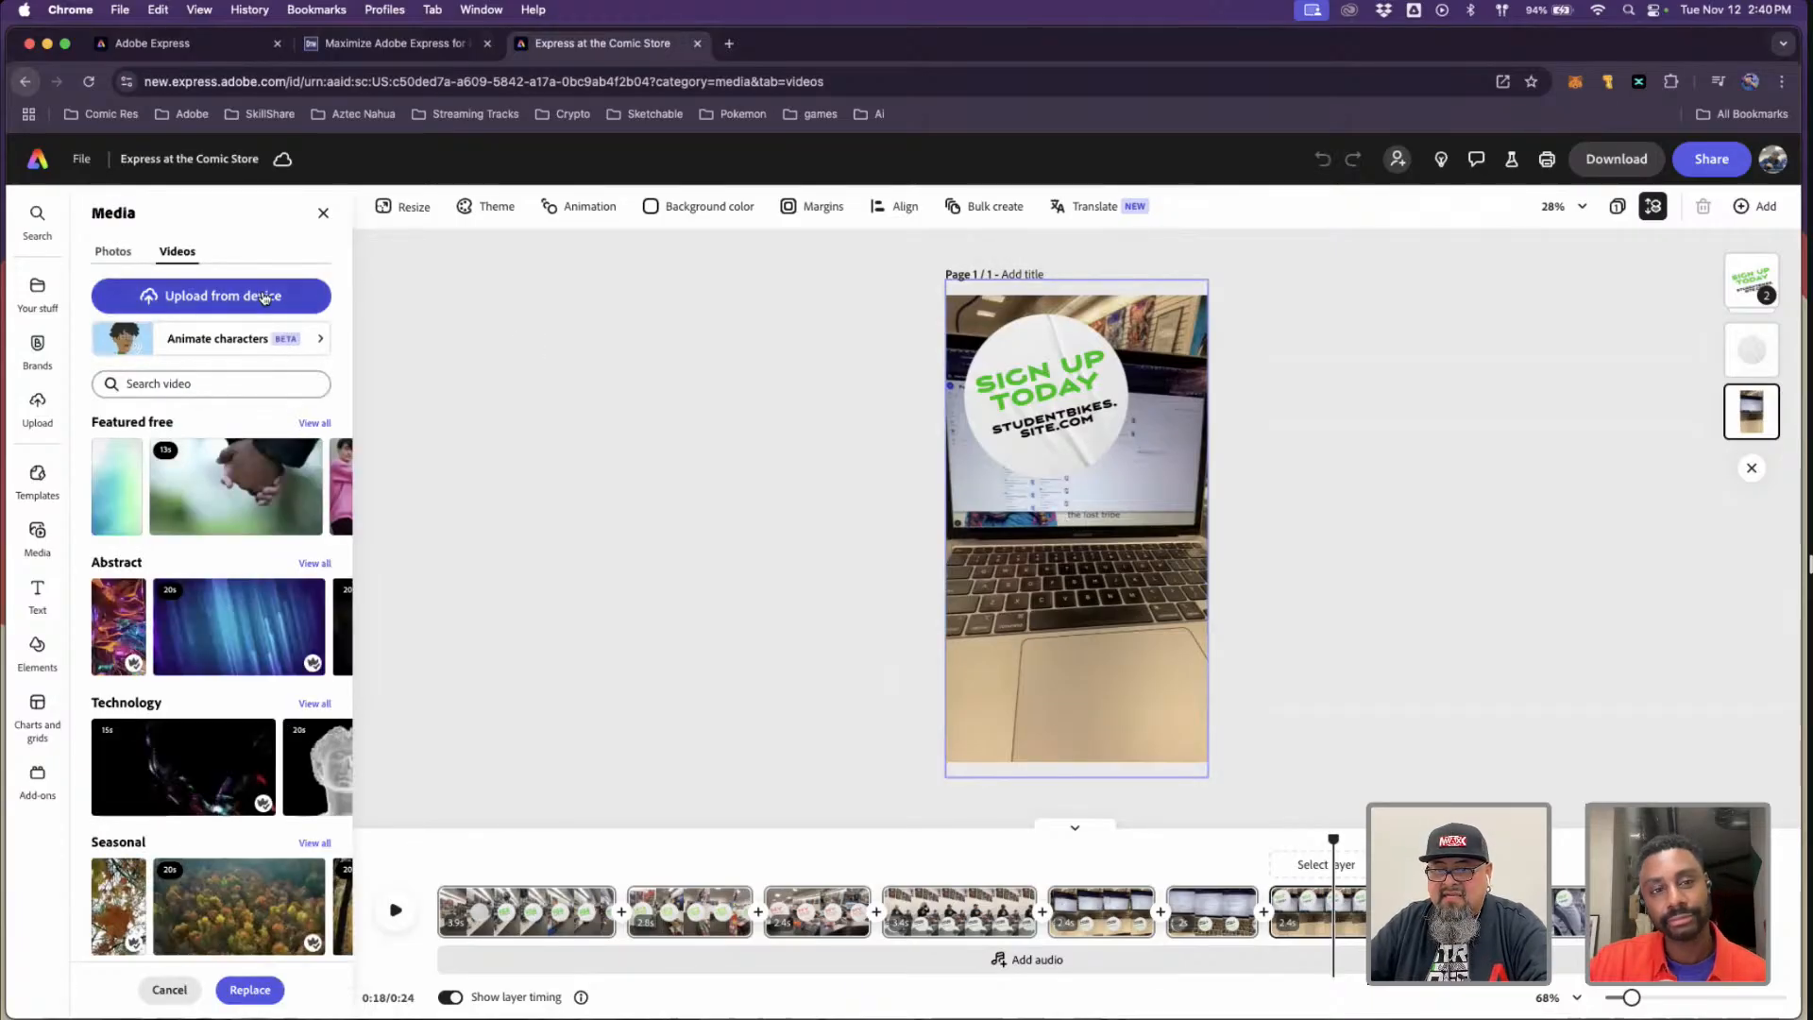
left_click(296, 295)
left_click(1165, 549)
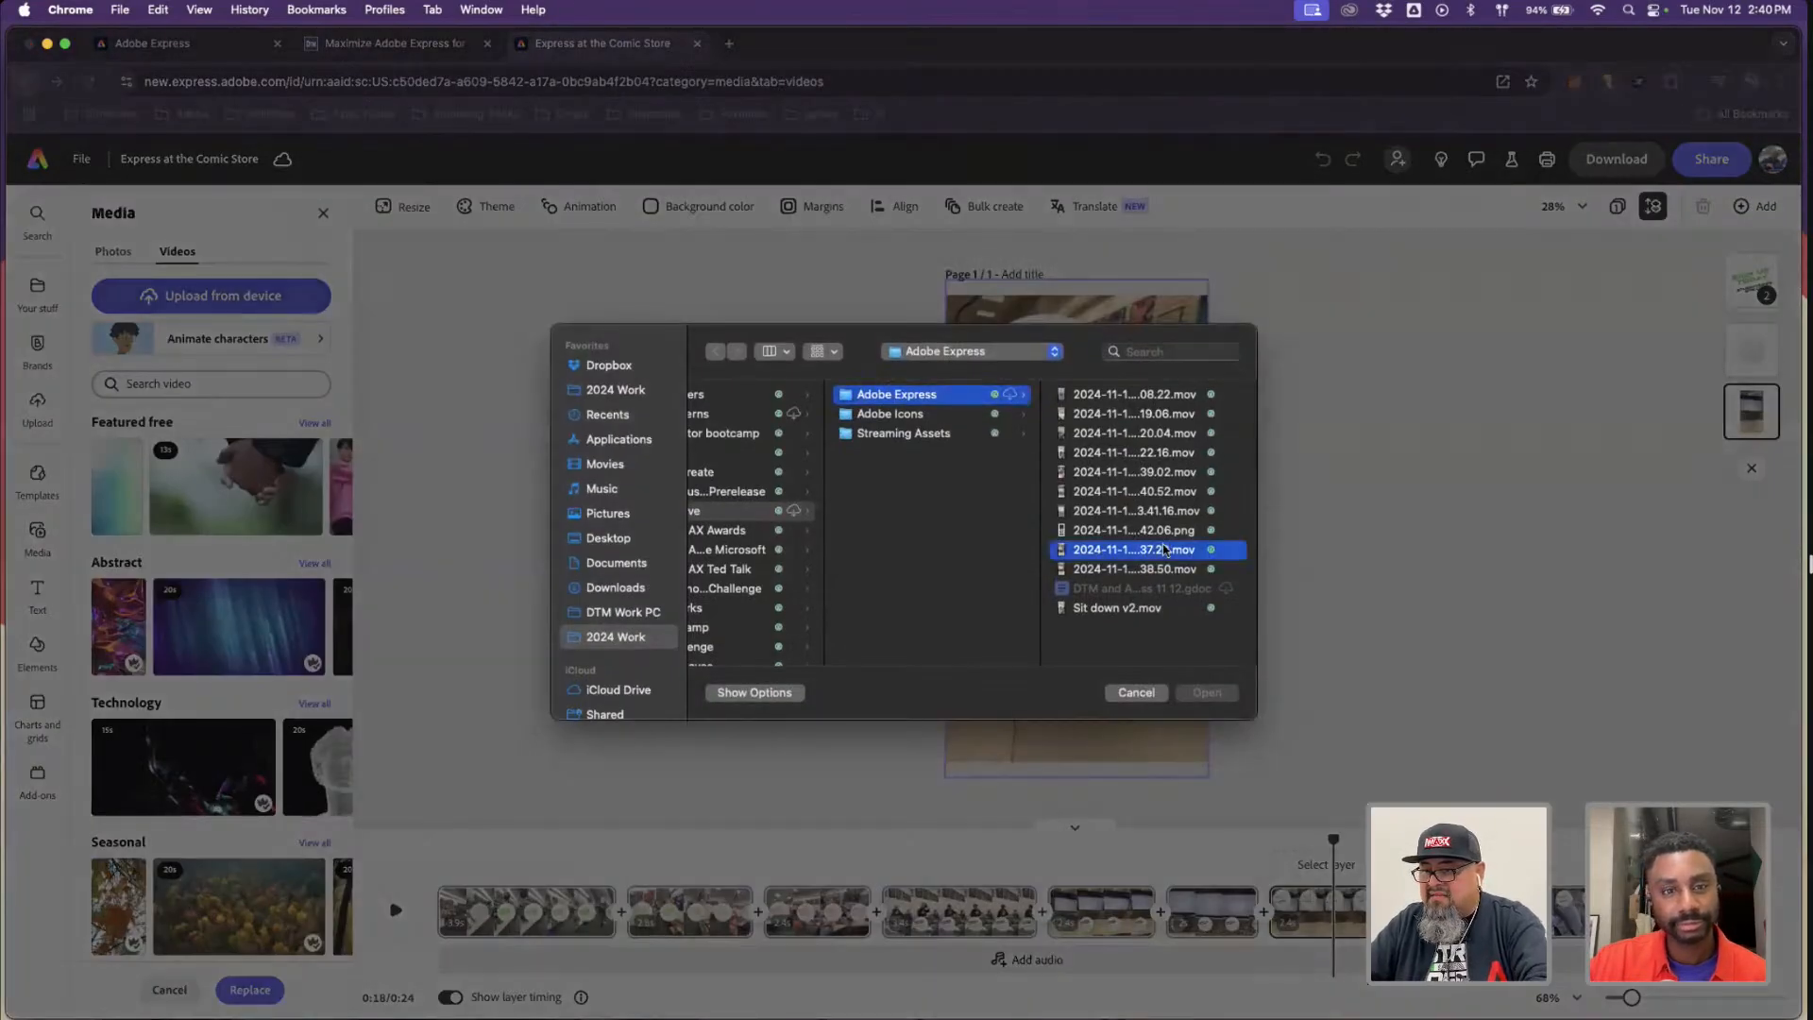
key("space")
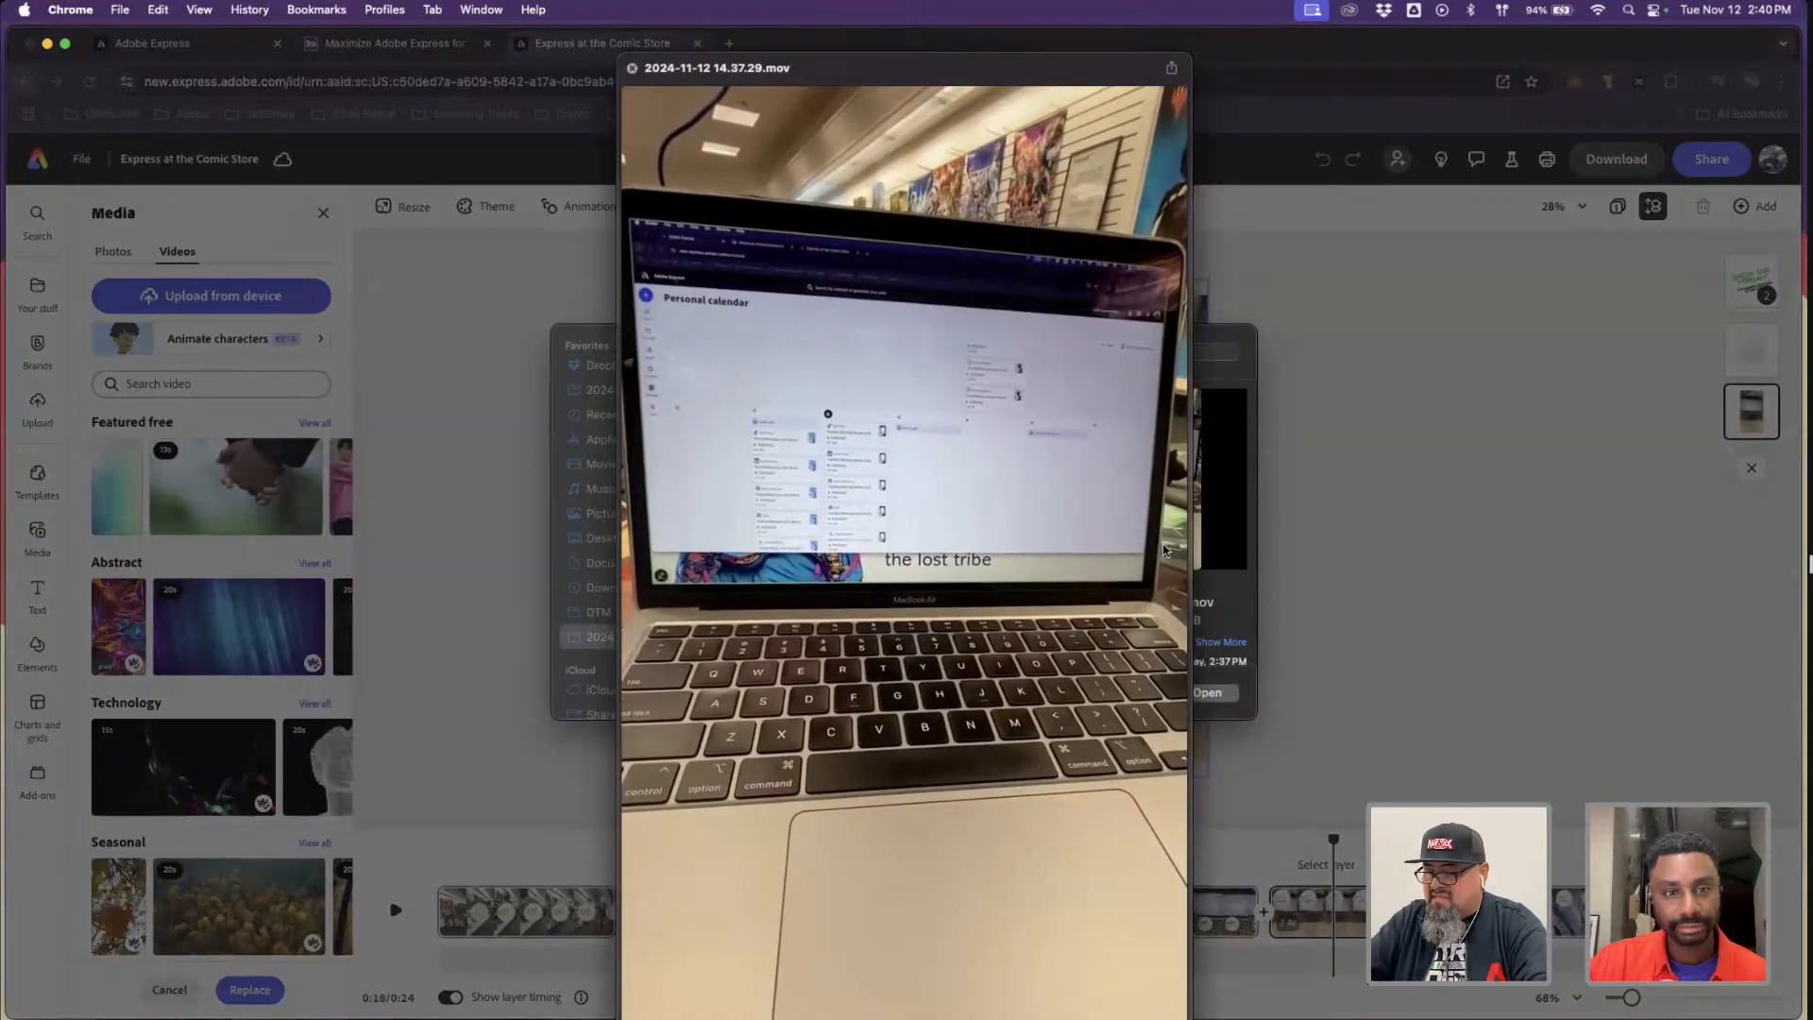
key("Down")
key("Up")
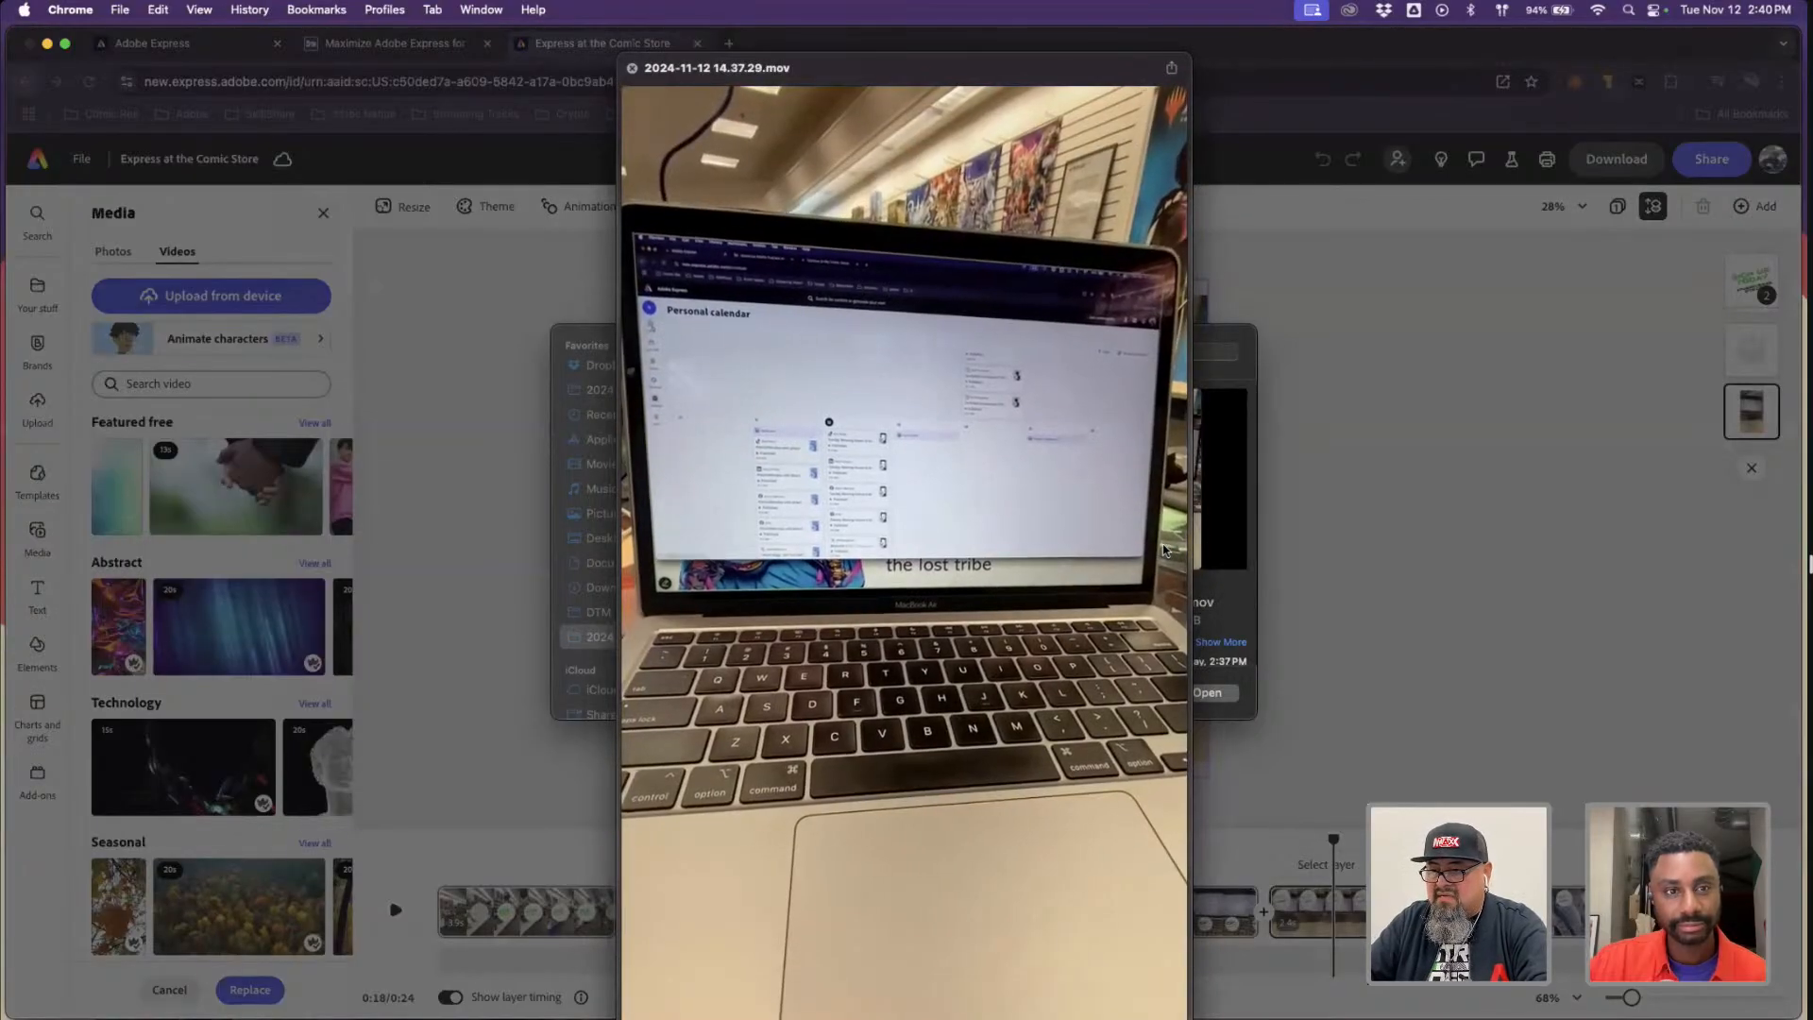
key("space")
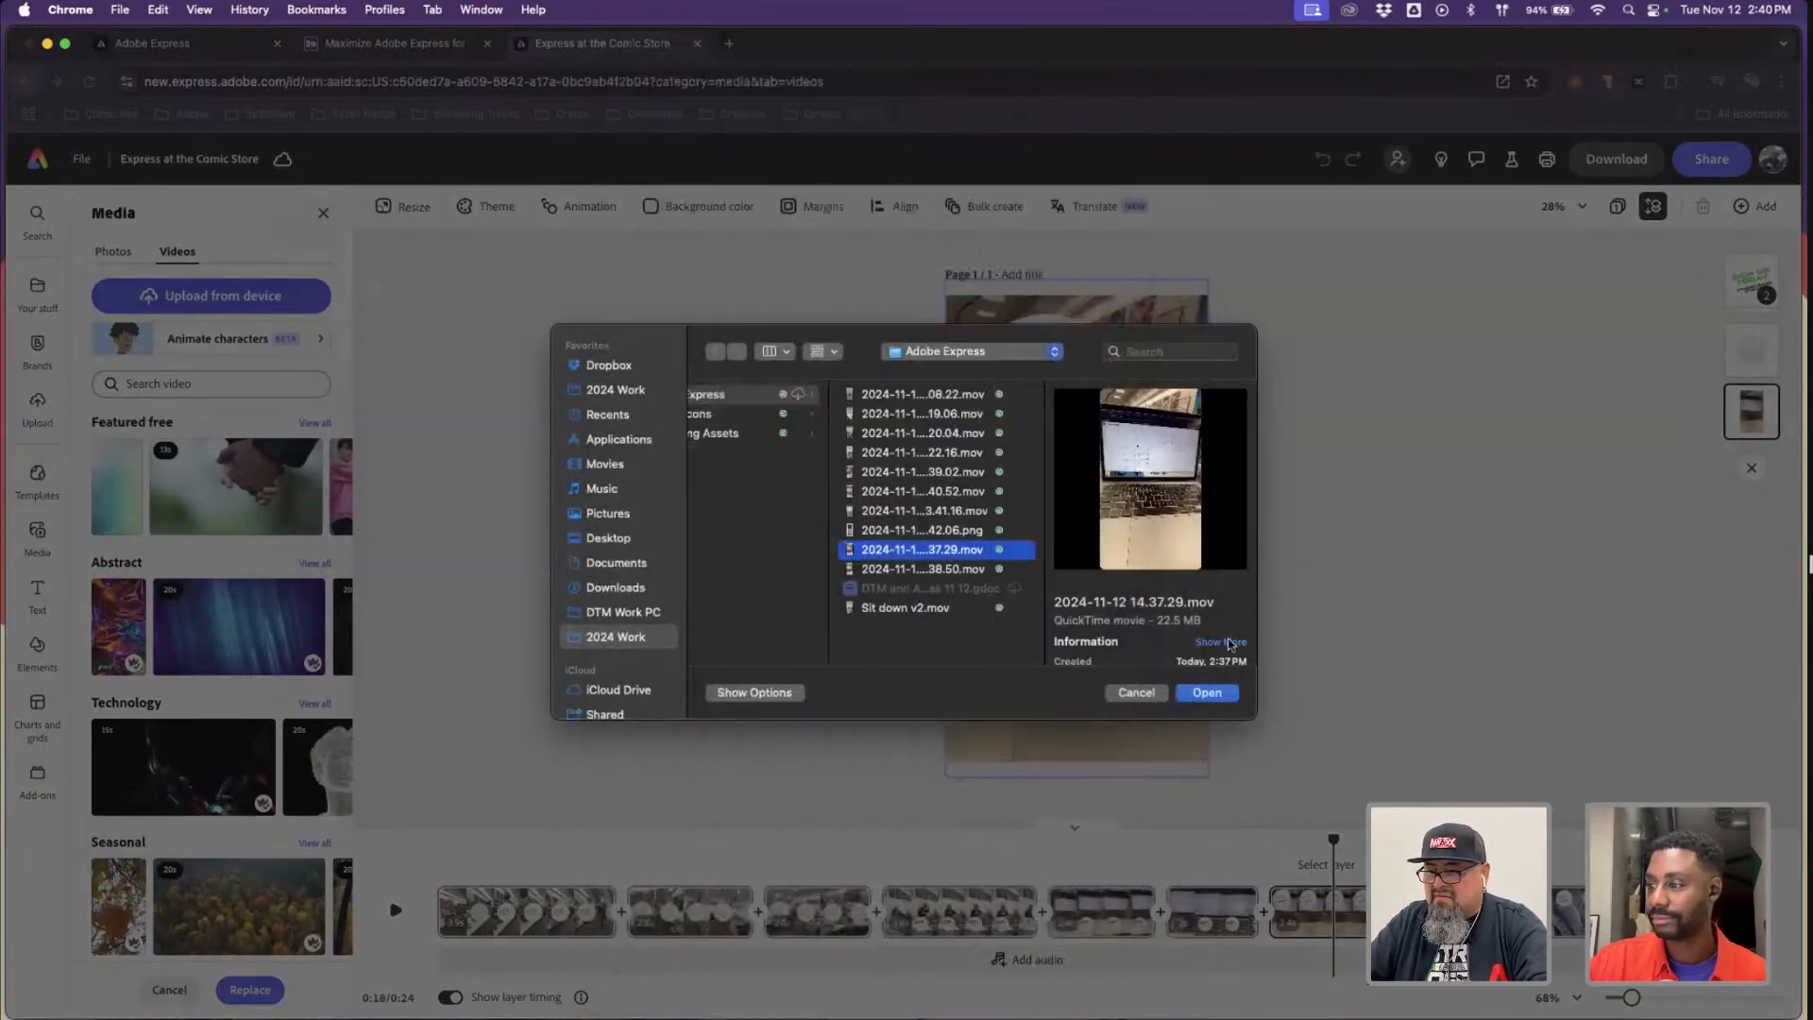
left_click(1206, 693)
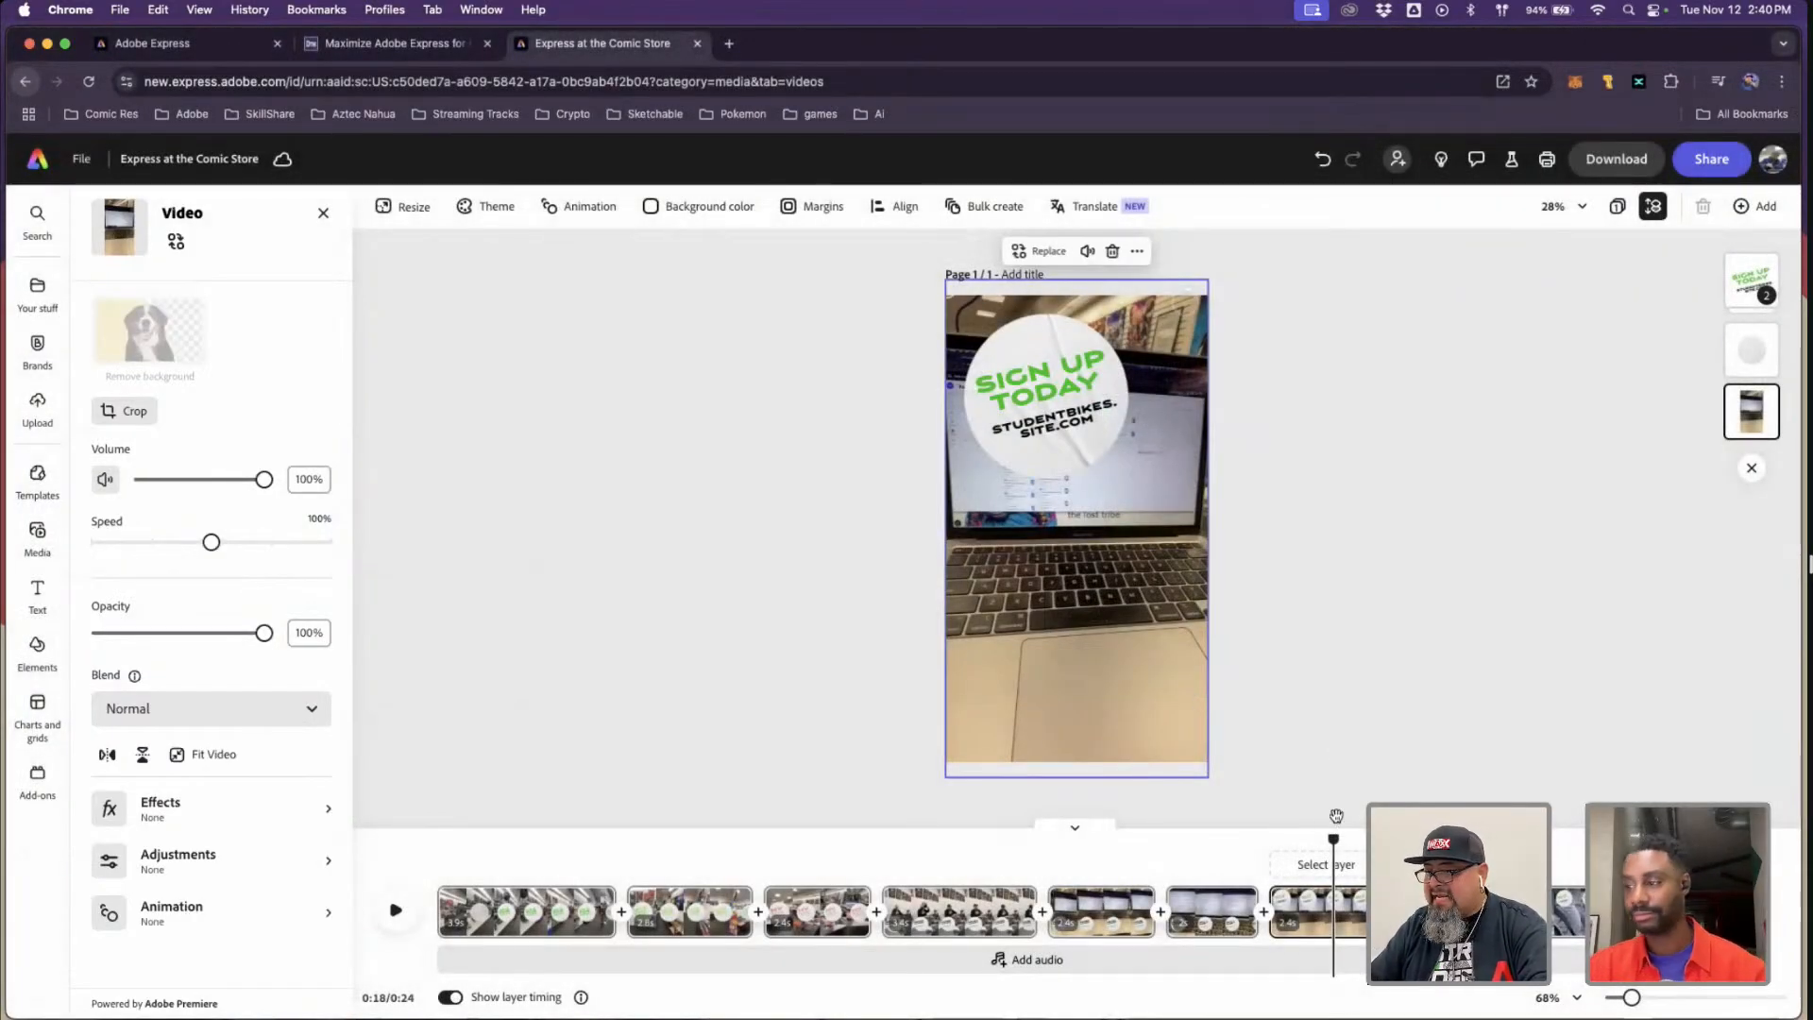
- Replace the bicycle video in the eighth scene with 2024-11-12 14.37.29.mov from the Adobe Express folder on the device
left_click_drag(1334, 840, 1576, 841)
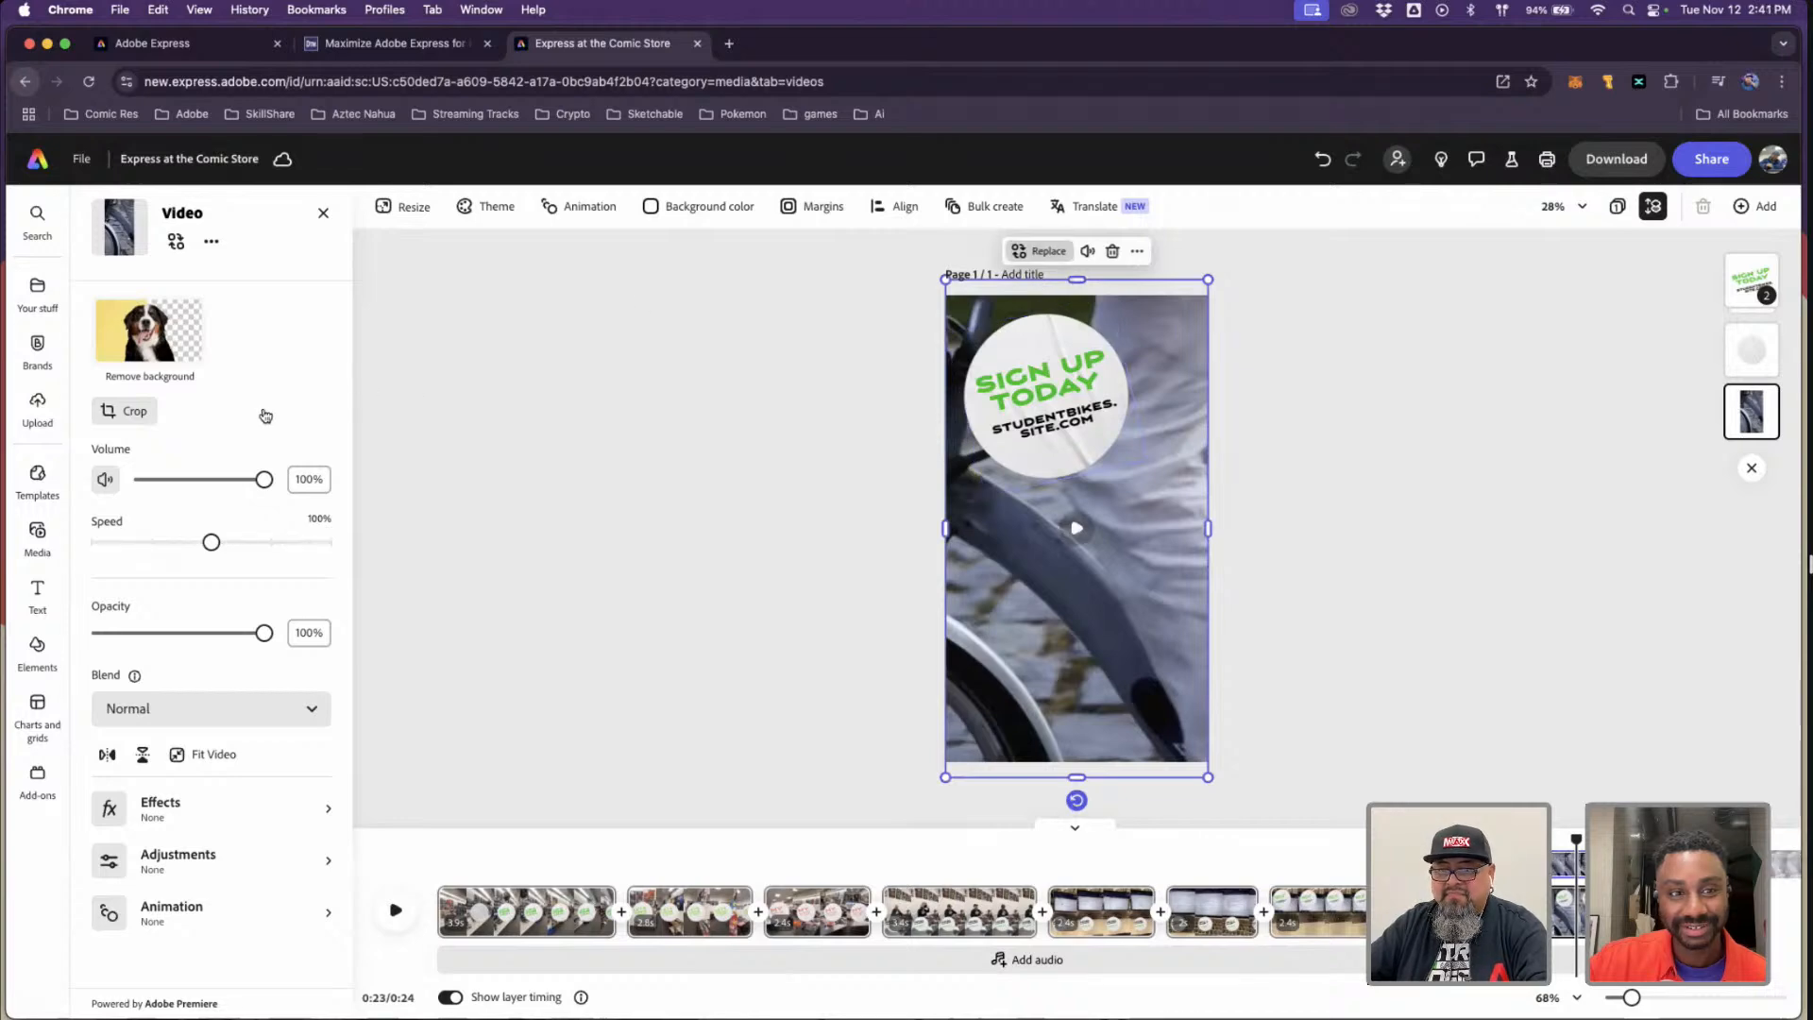
left_click(235, 310)
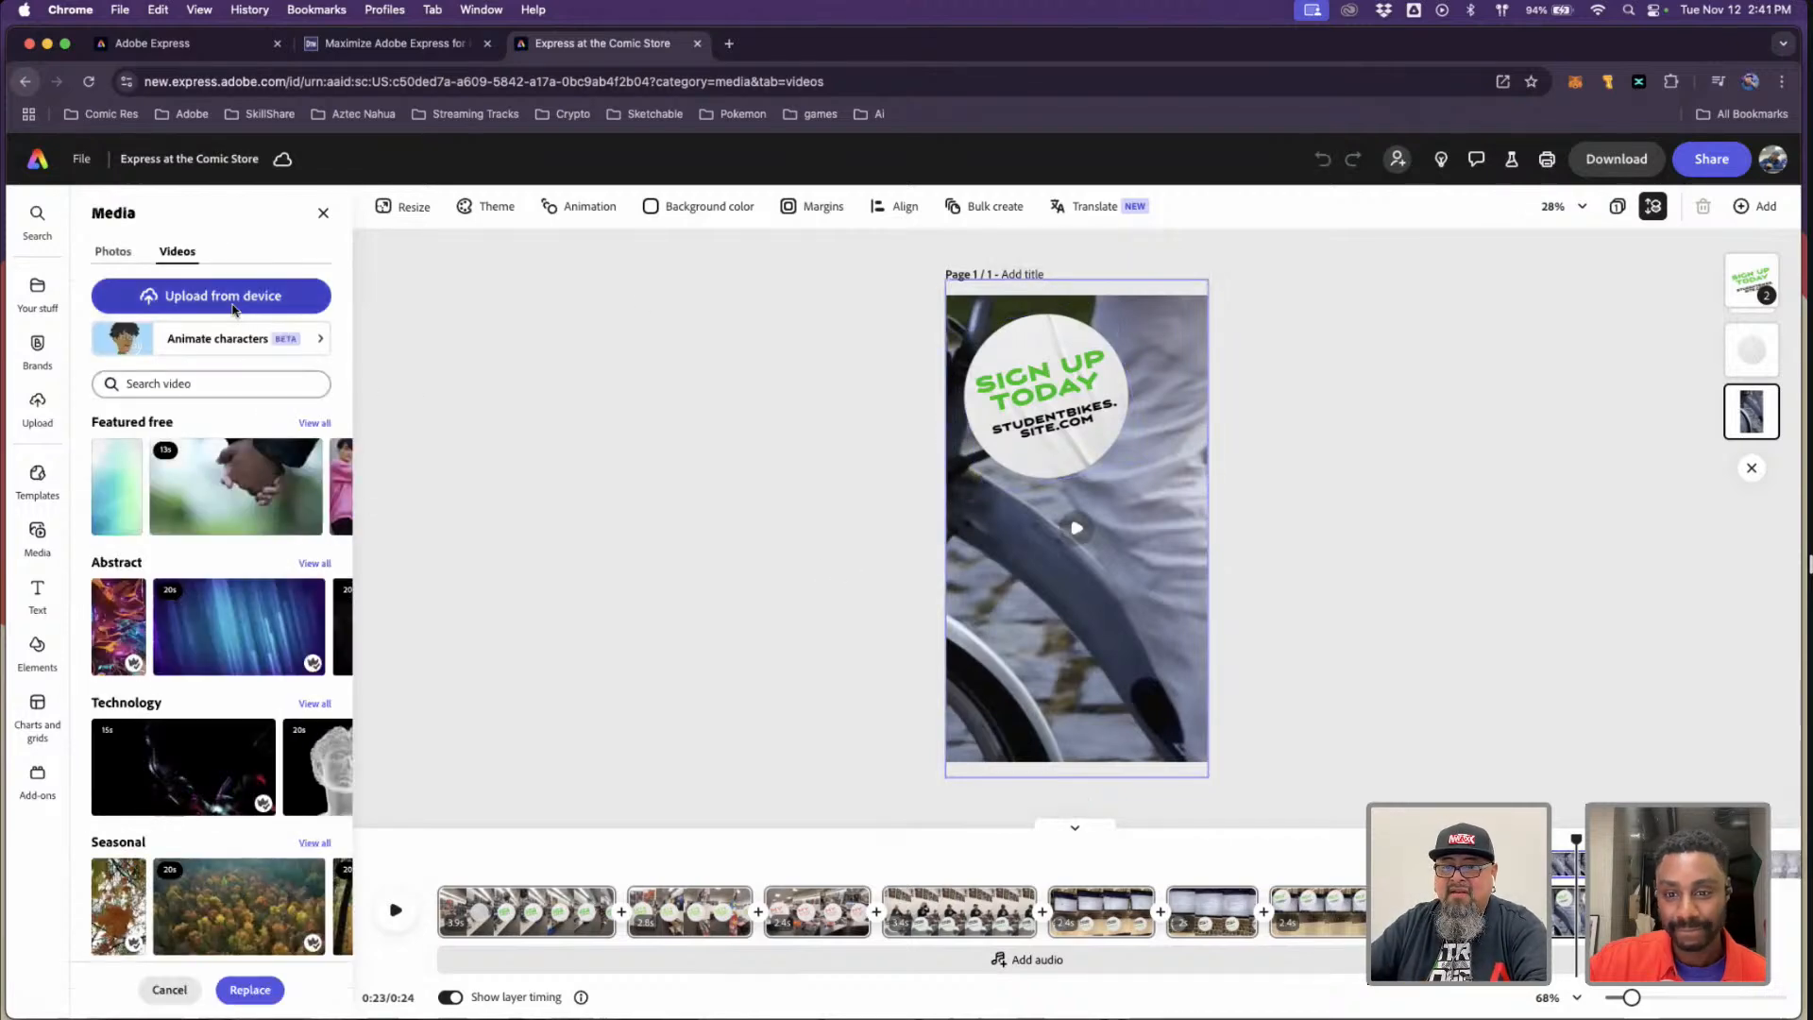
left_click(1163, 551)
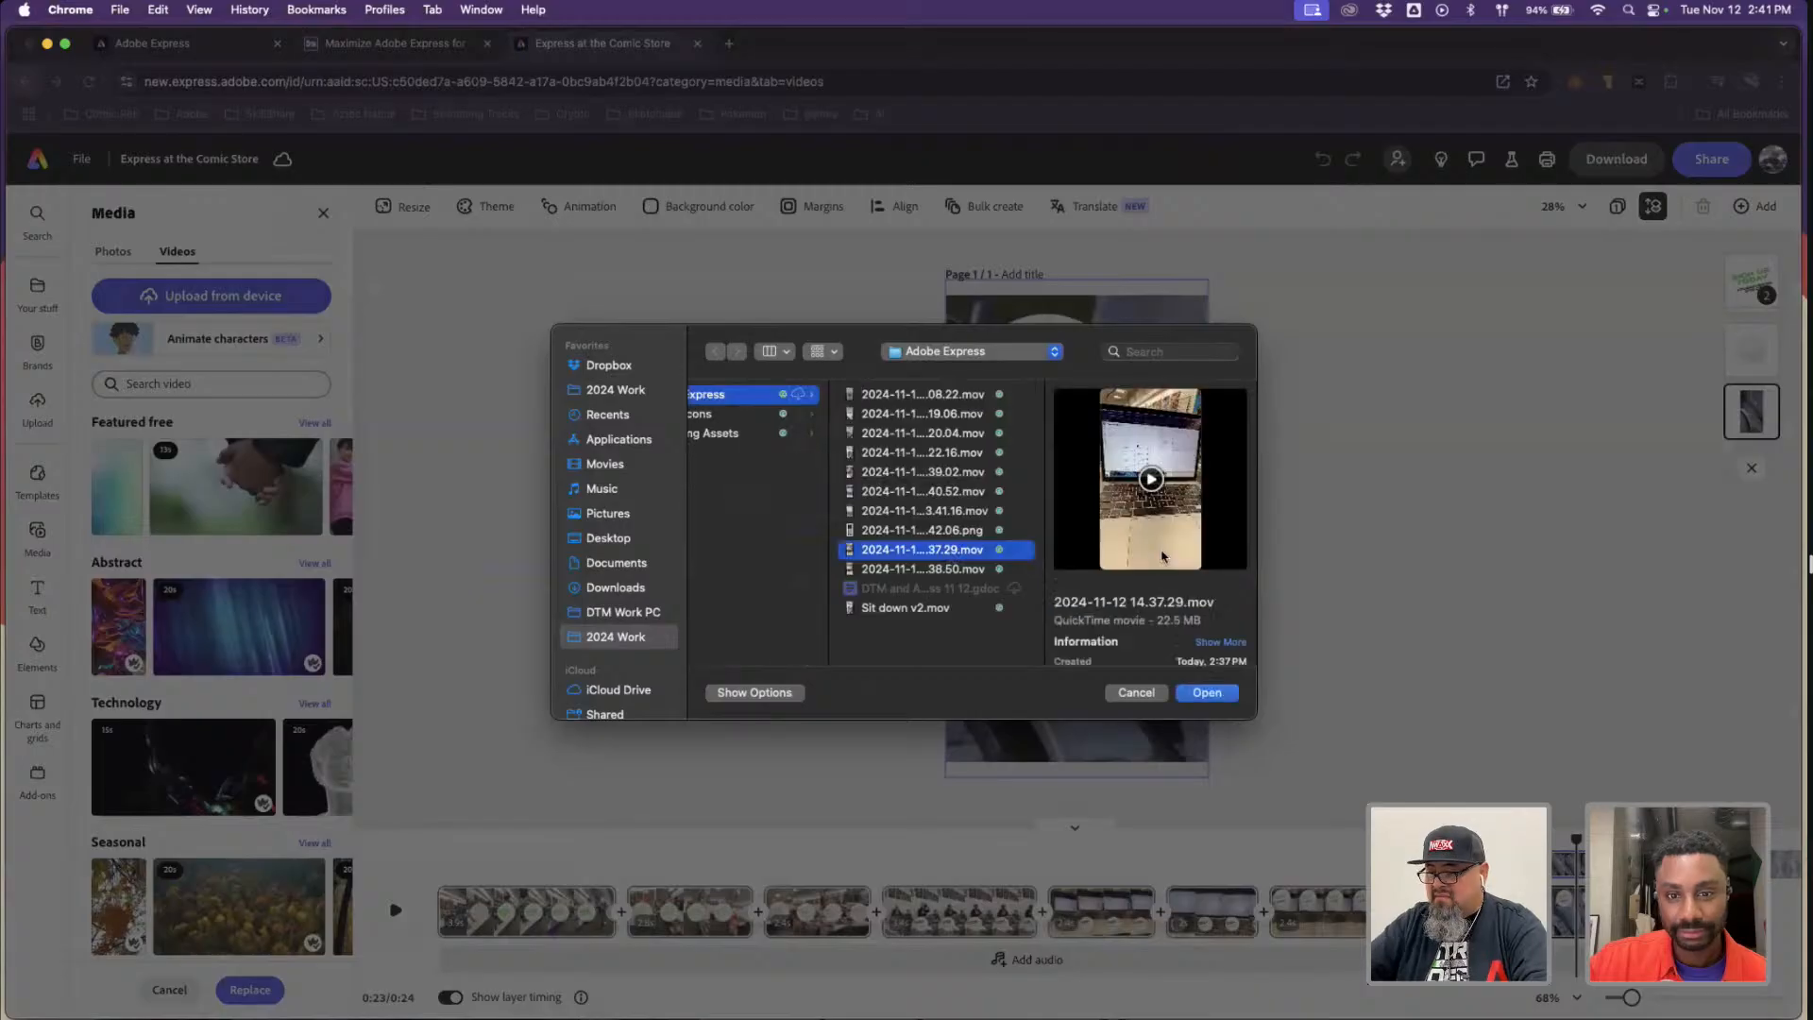
double_click(1164, 553)
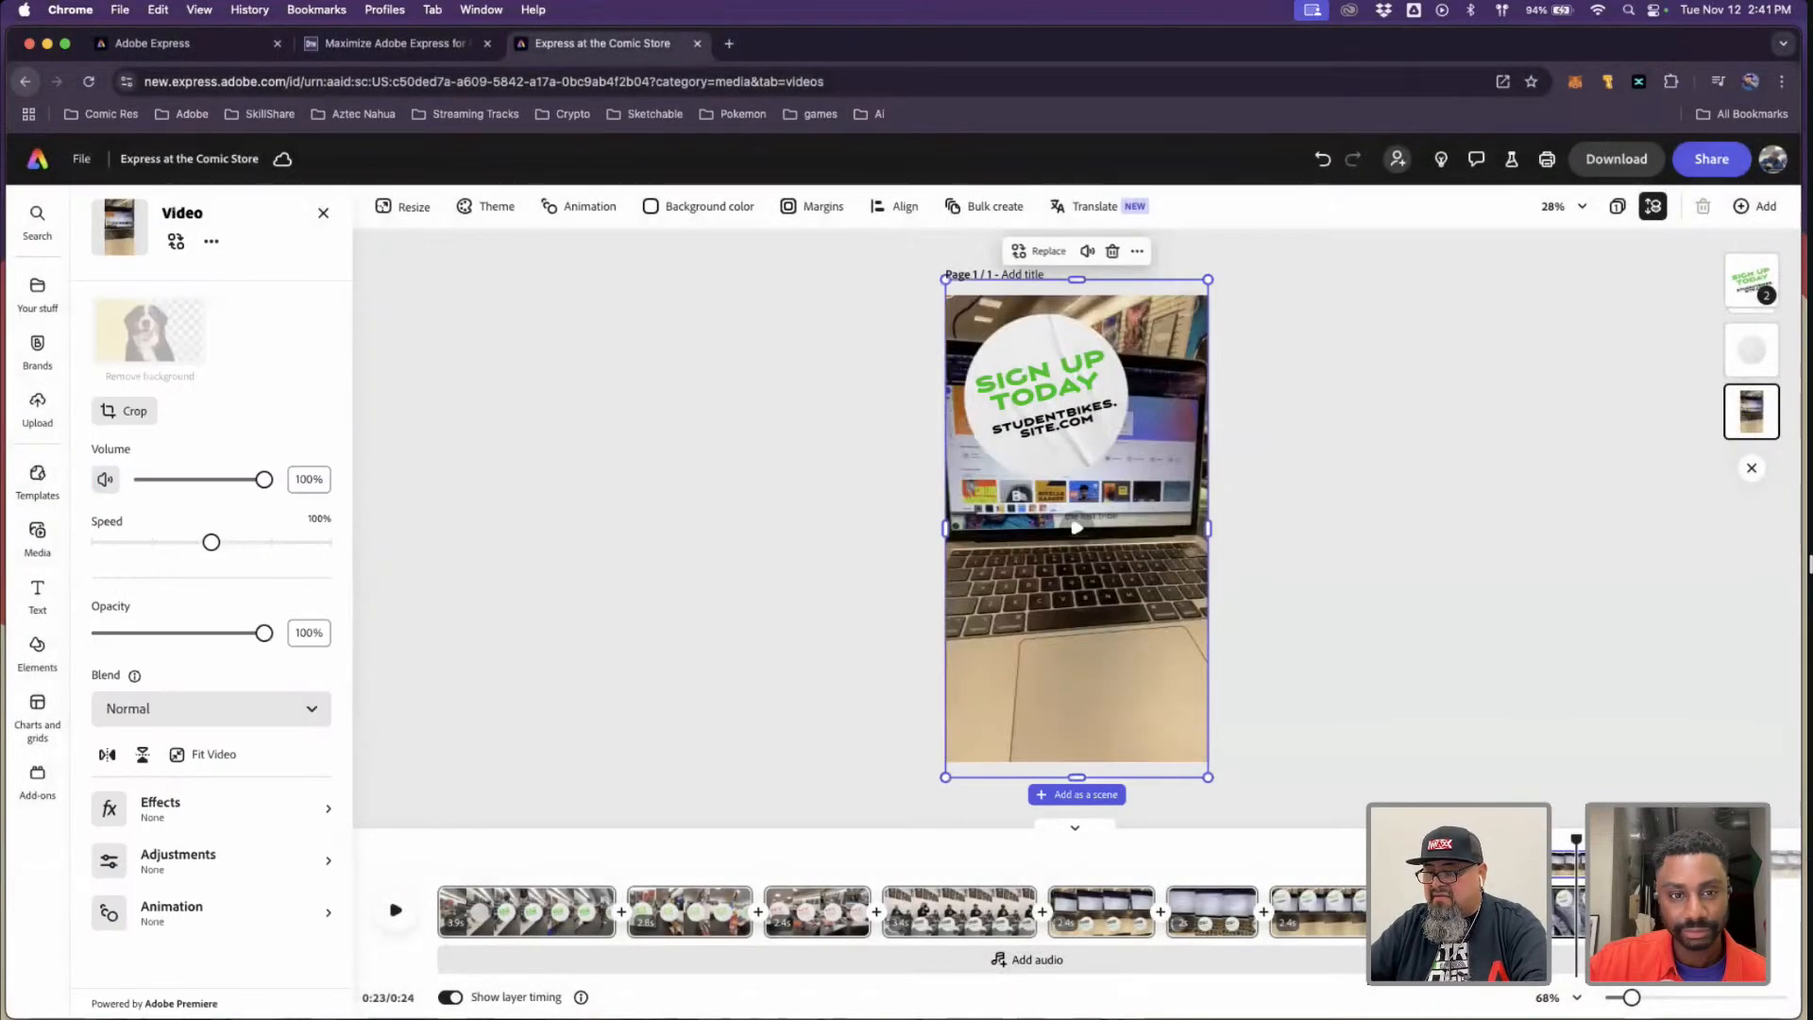
- Compare the seventh and eighth scenes on the timeline and lengthen the eighth scene to 11.7 s
left_click(1330, 909)
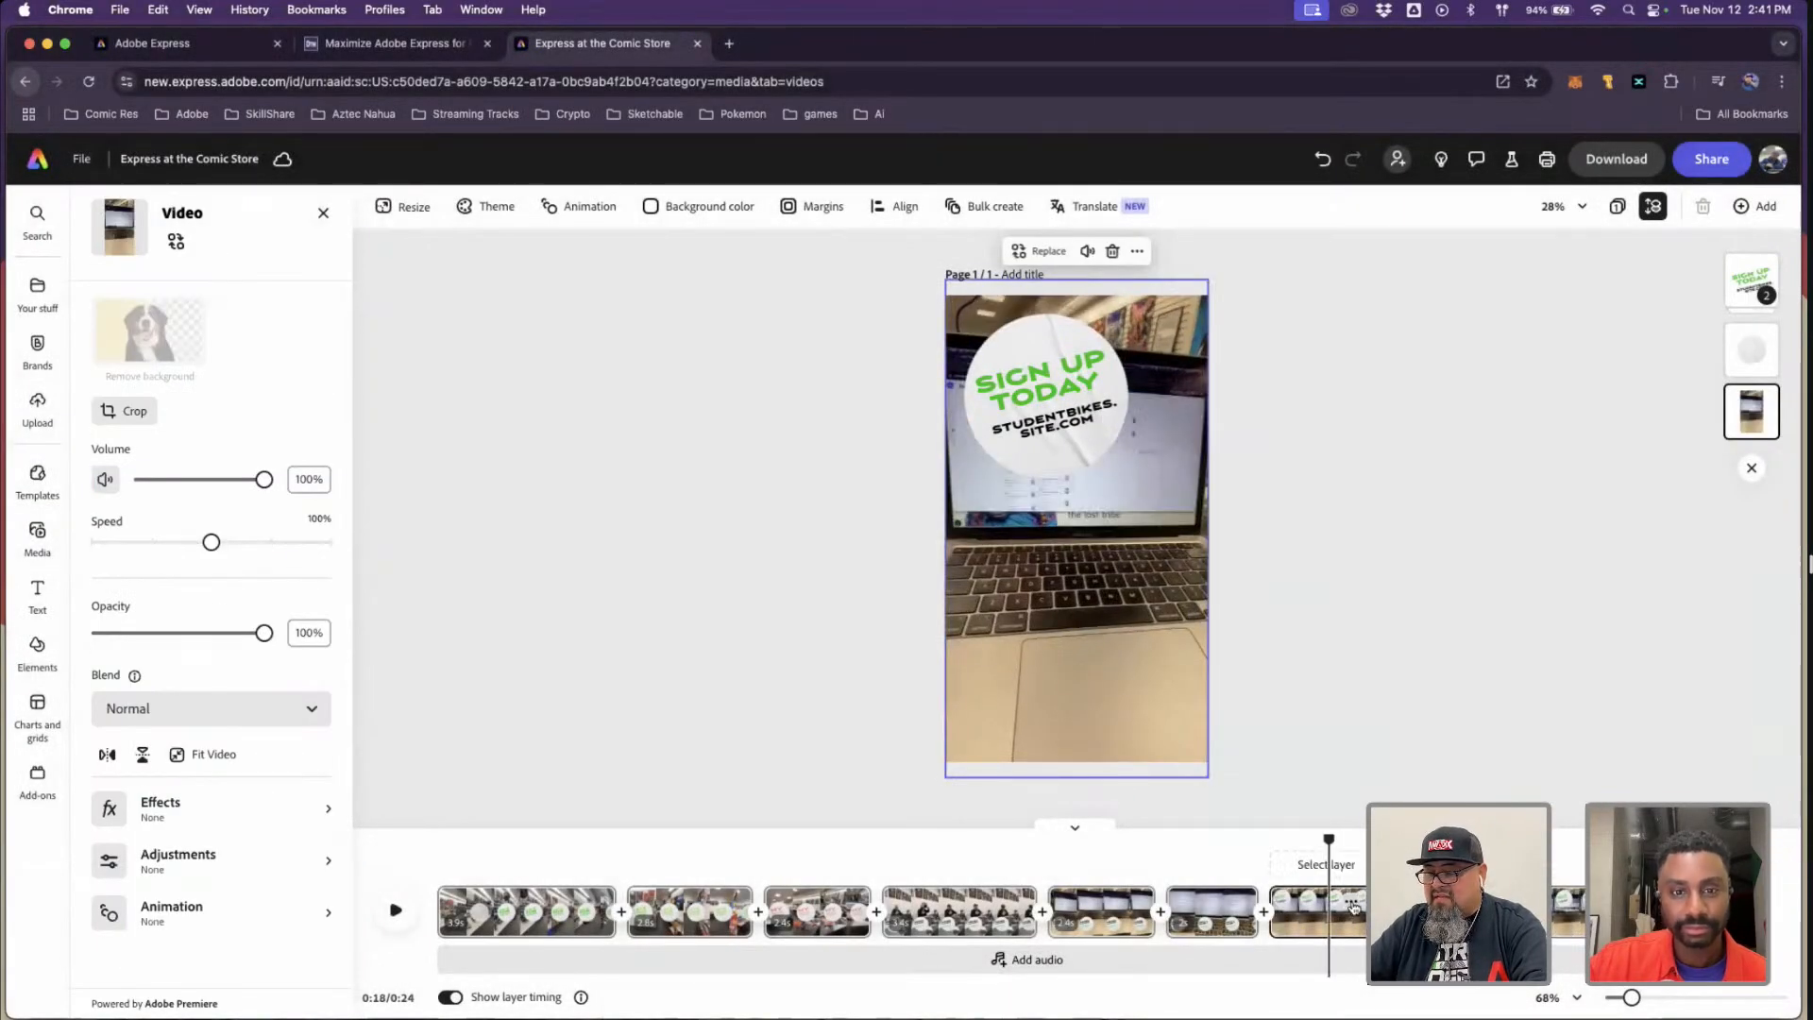
left_click_drag(1329, 840, 1554, 840)
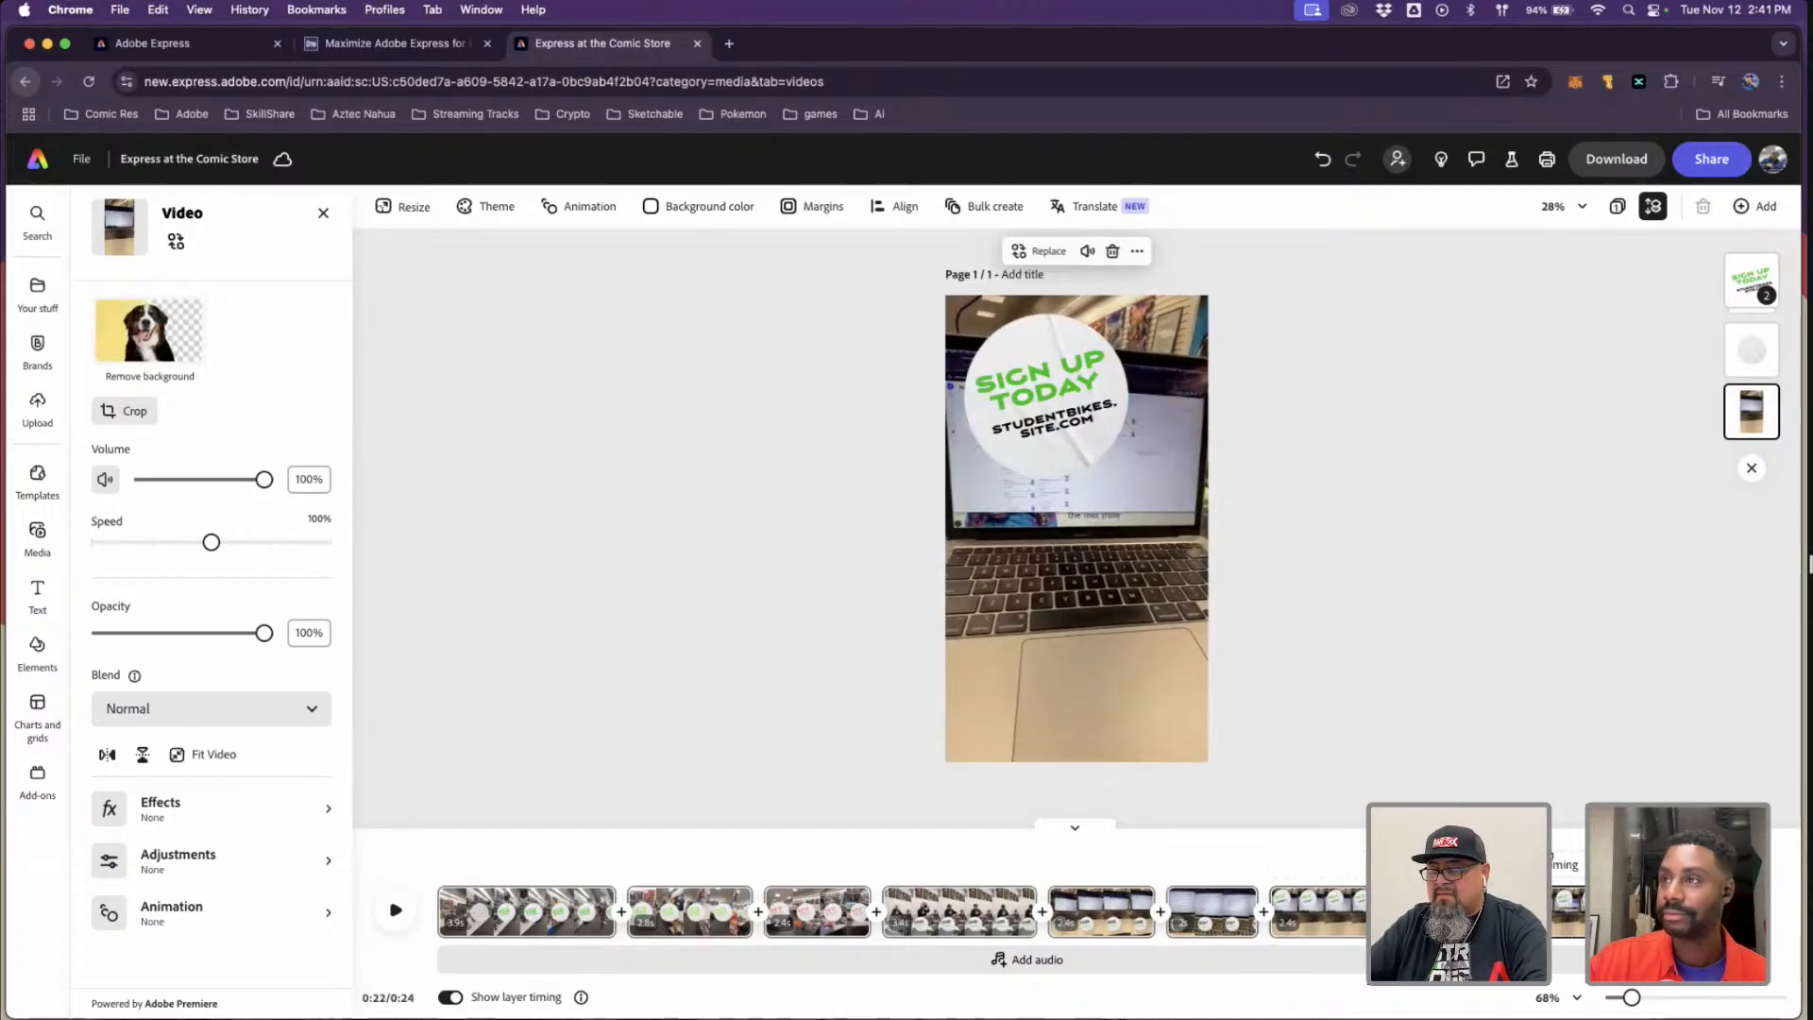
left_click_drag(1296, 844, 1398, 854)
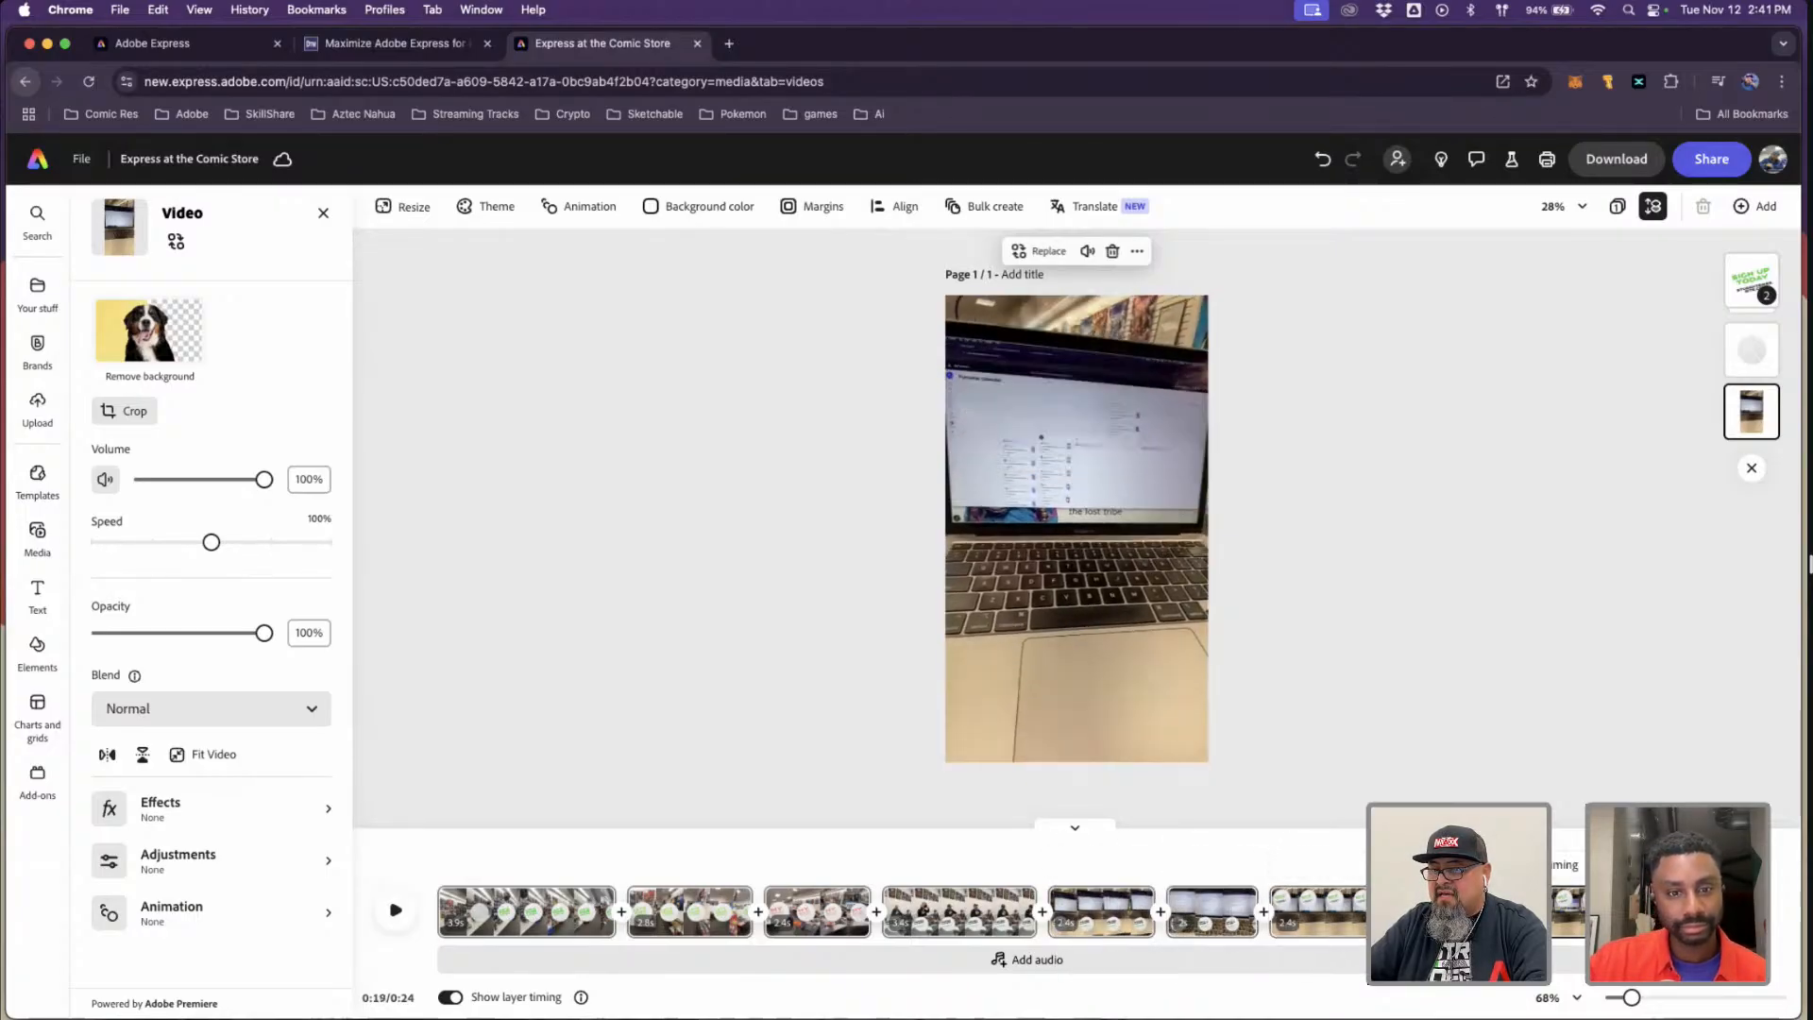
left_click_drag(1567, 838, 1573, 839)
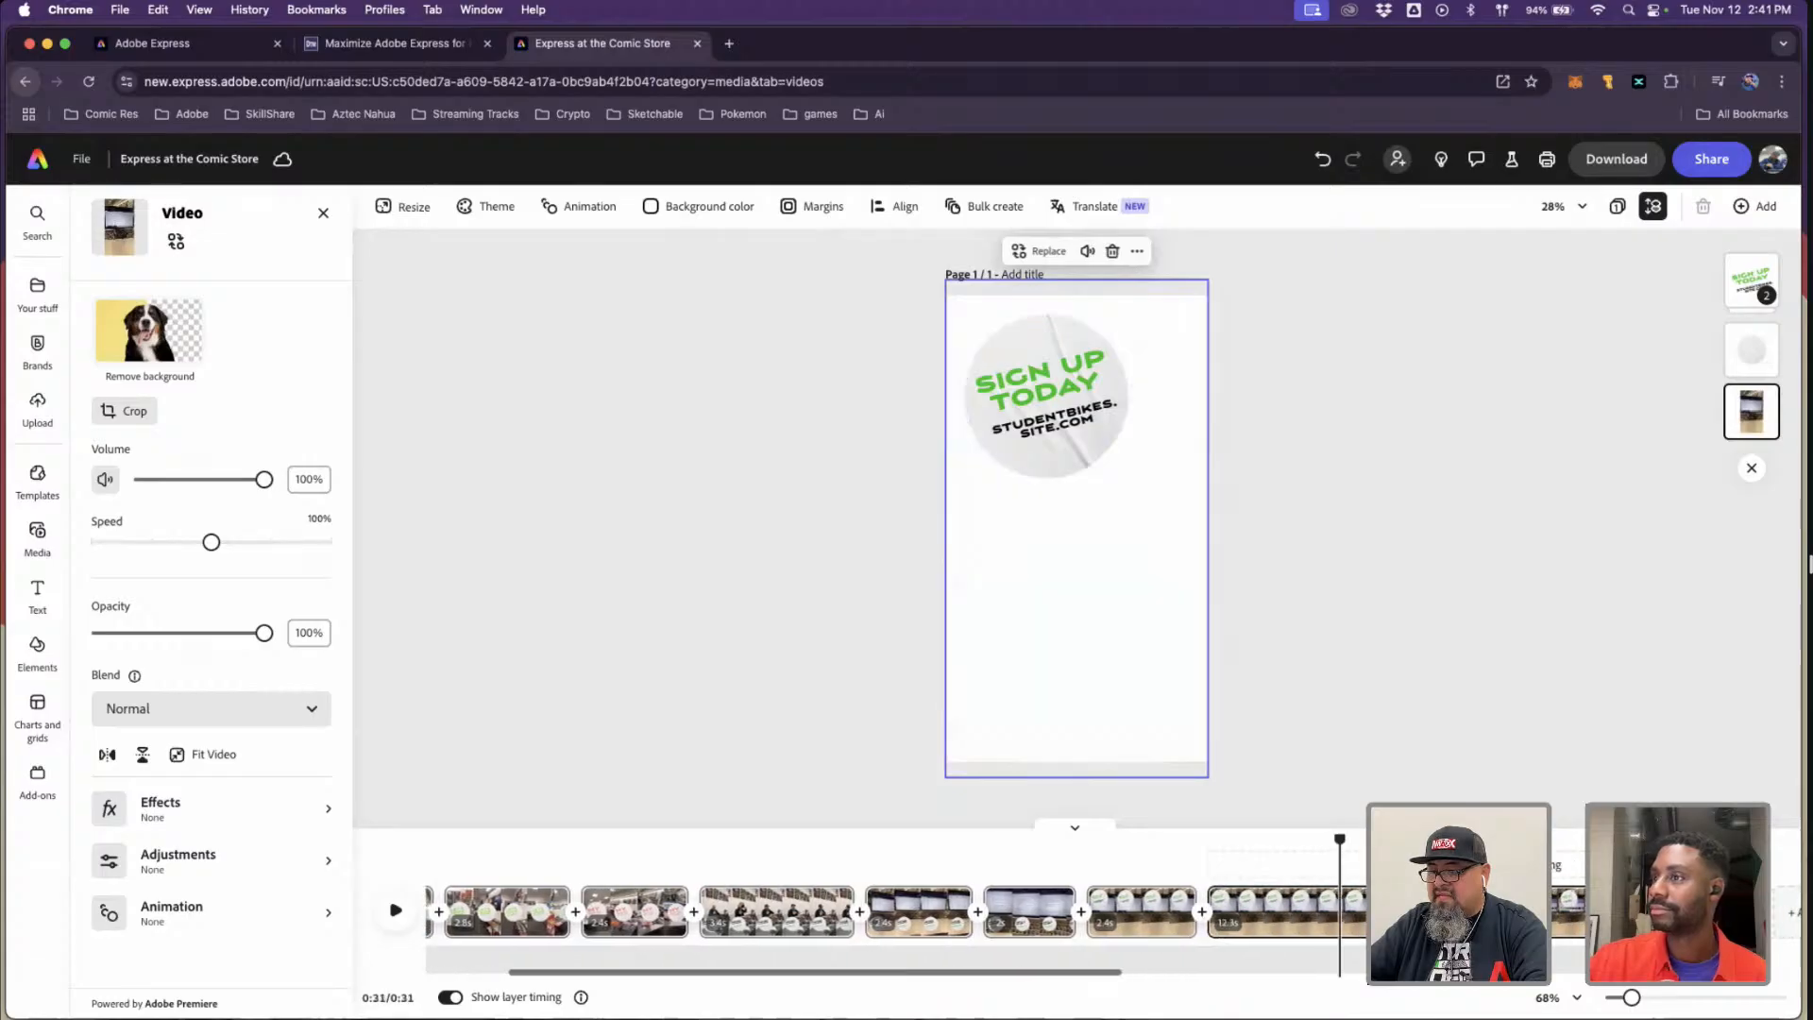
scroll(1313, 932, "right", 5)
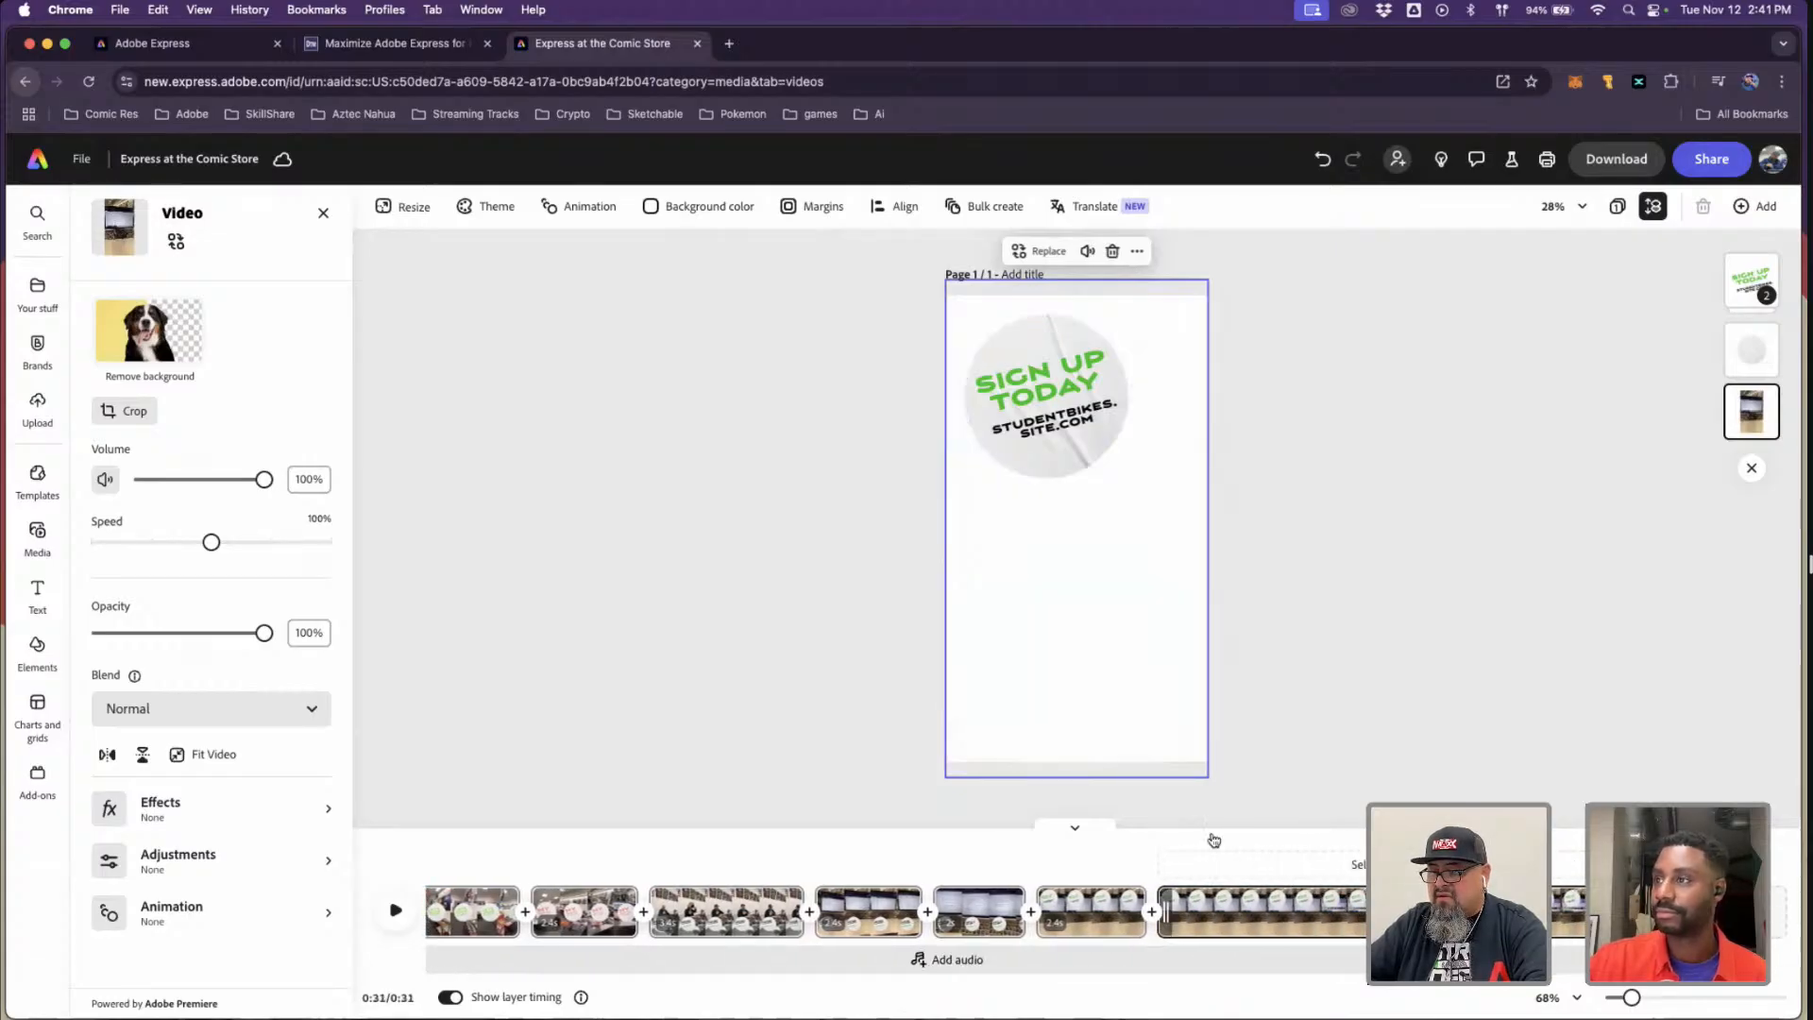
left_click(1313, 933)
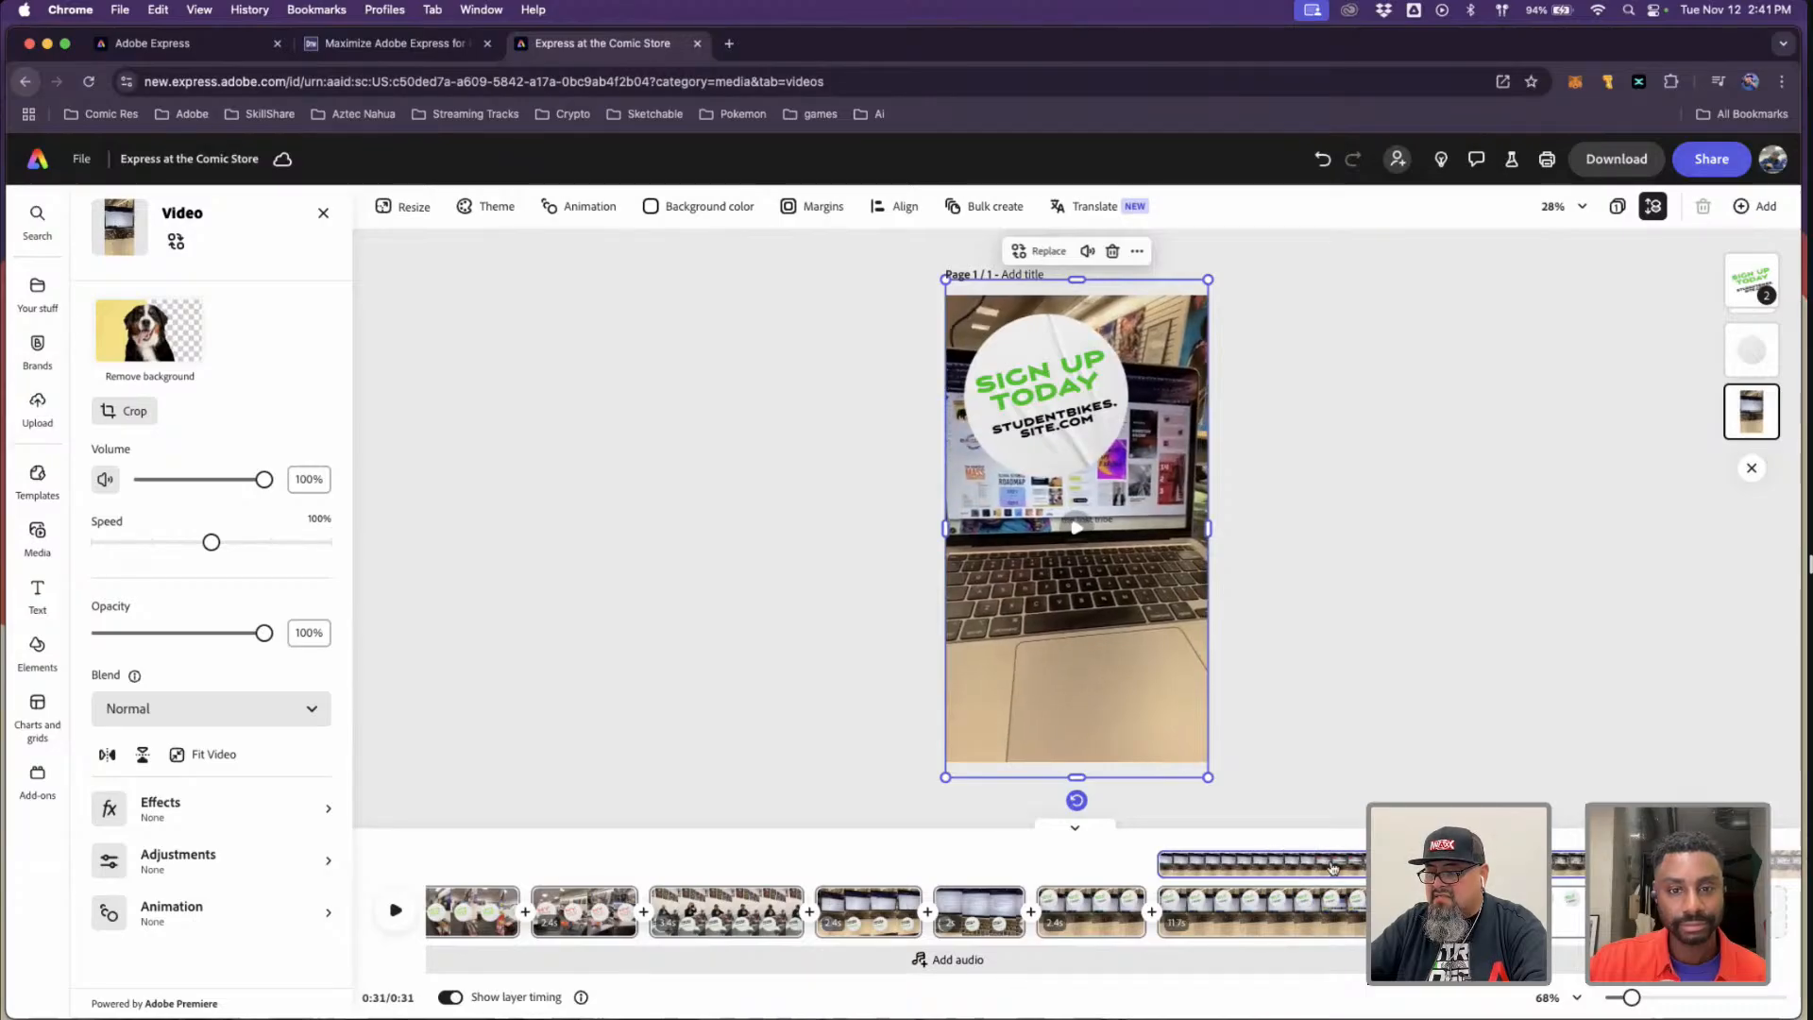
- Shift the eighth scene's video so it starts further into the clip, and scrub through the scene to about 0:30
left_click(1200, 836)
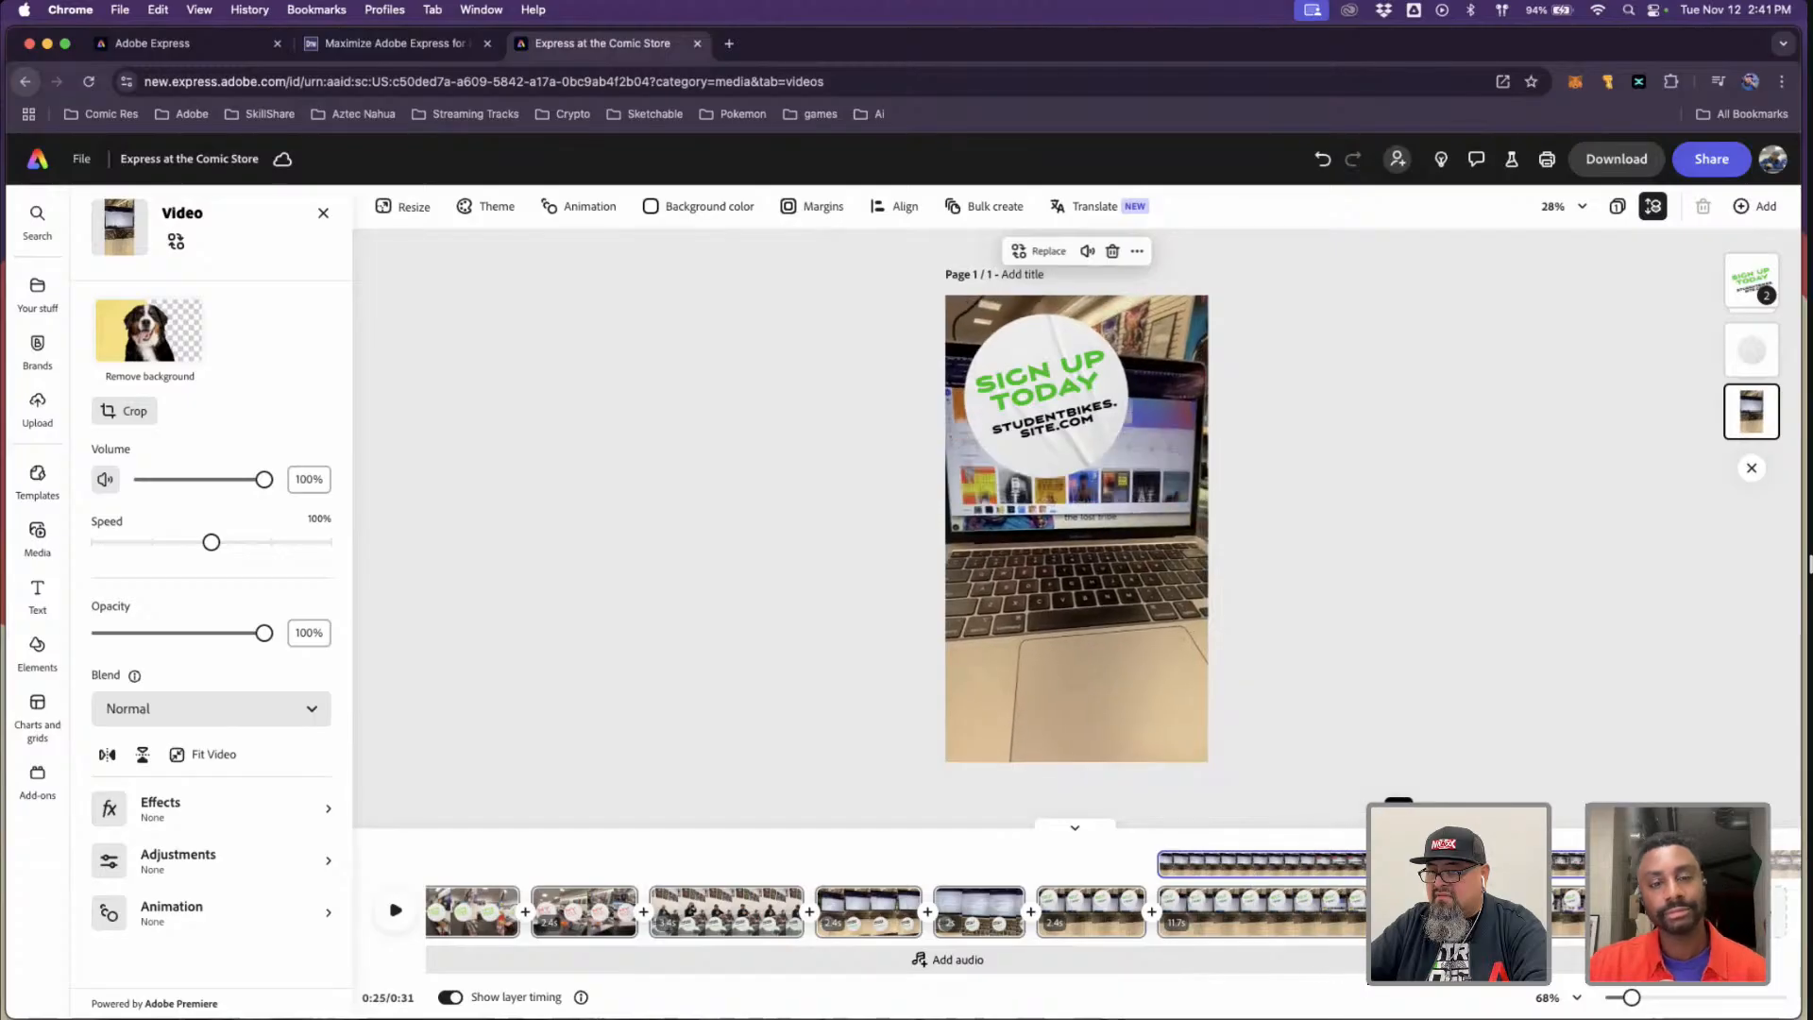
left_click(1322, 839)
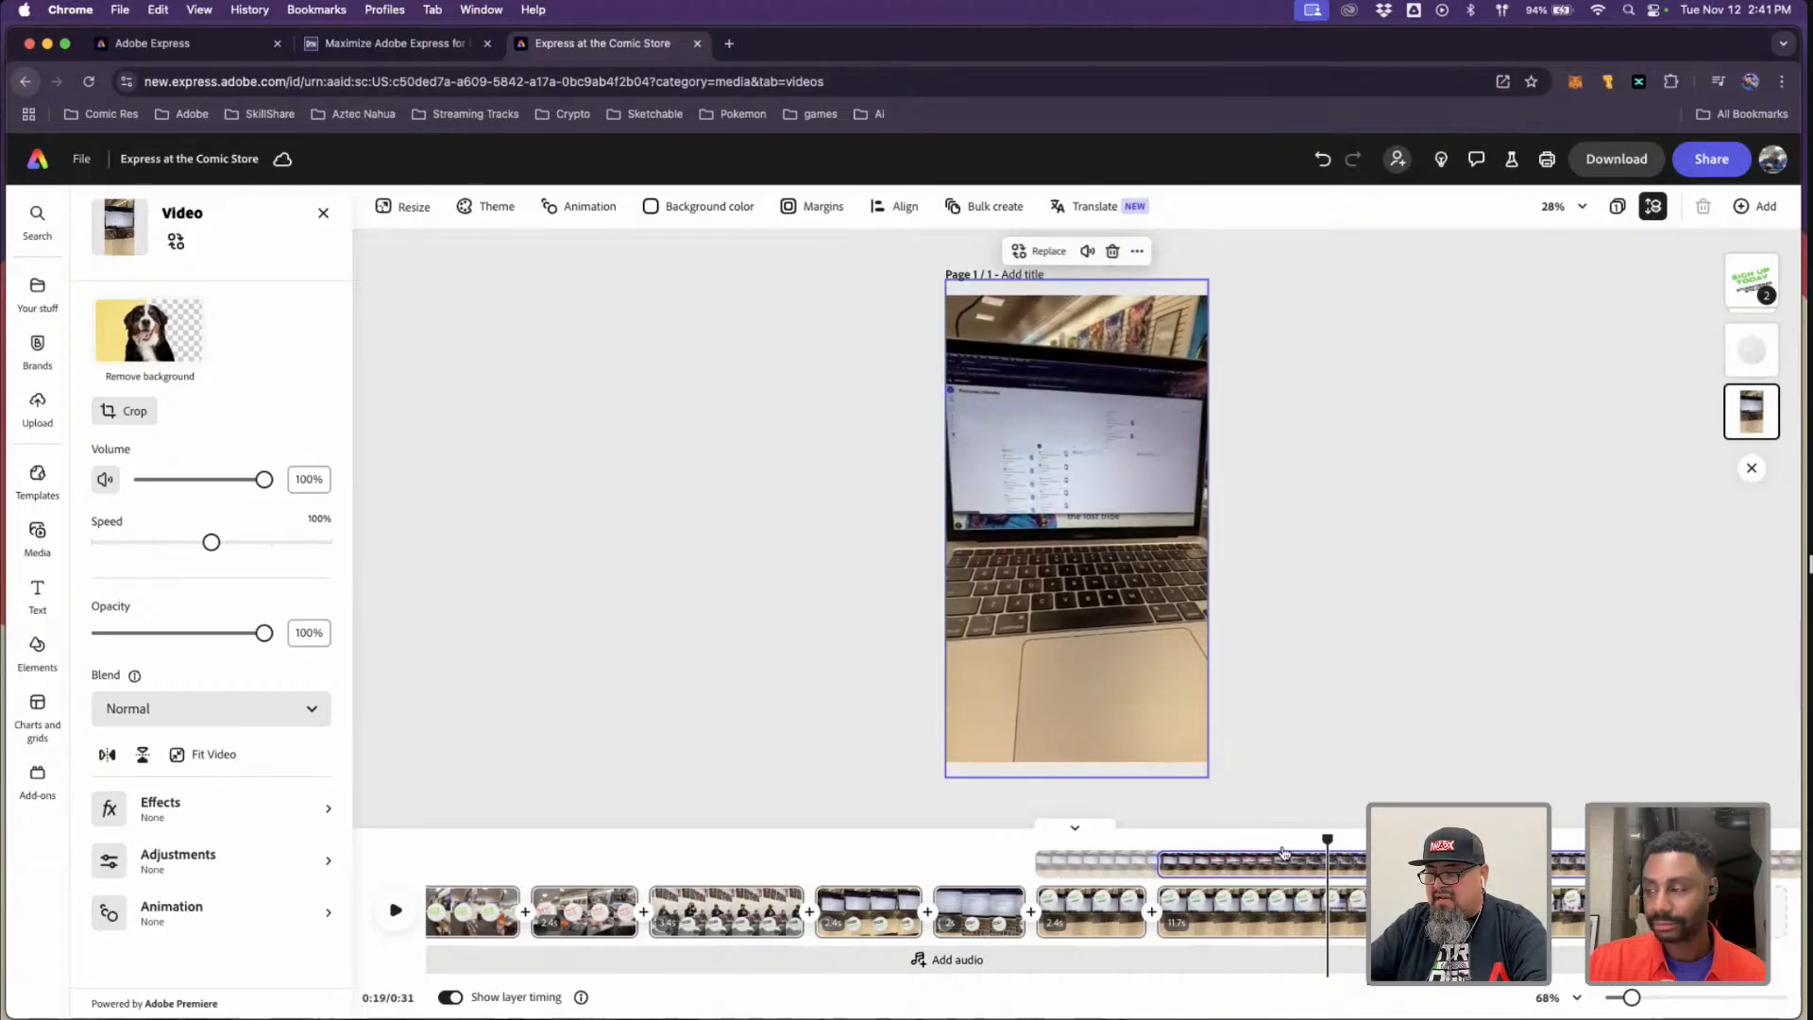
left_click(1161, 835)
left_click_drag(1205, 841, 1083, 862)
left_click(1200, 855)
left_click_drag(1209, 841, 1610, 841)
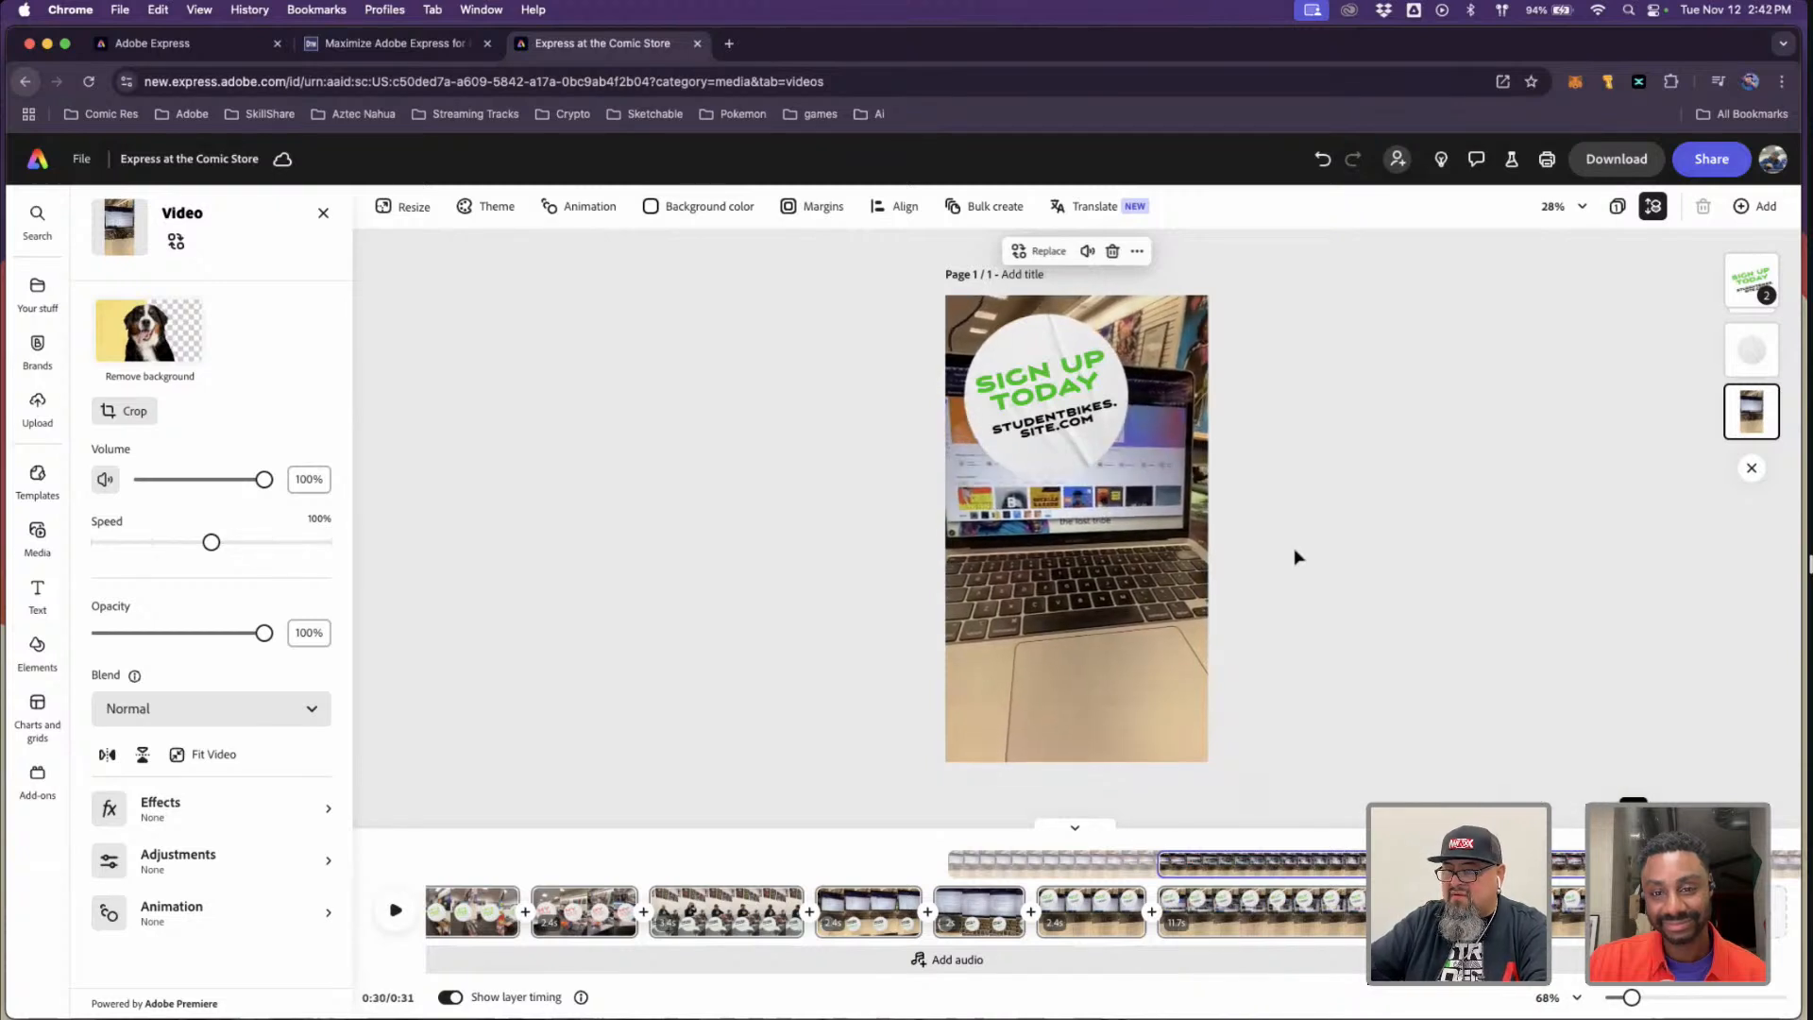
- Replace the sticker's green "SIGN UP TODAY" headline in the eighth scene with "SO MANY TEMPLATES"
left_click(1063, 390)
left_click(1062, 387)
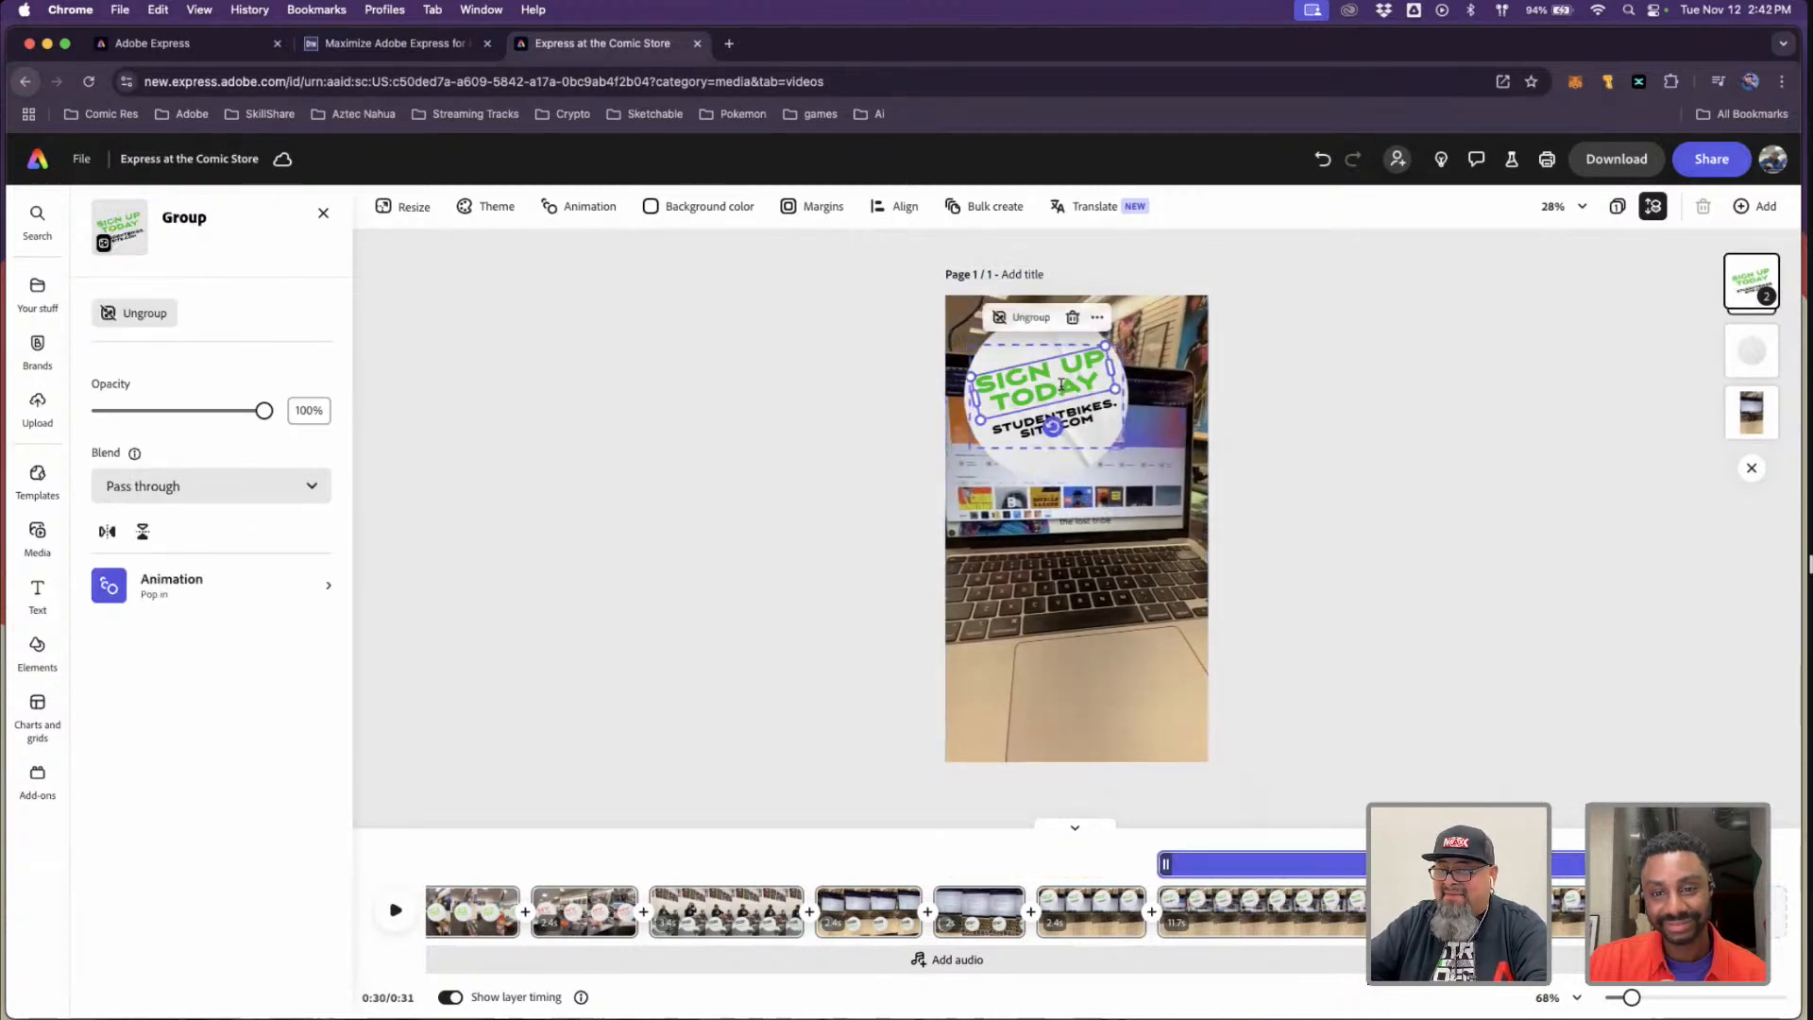
type("TEMPLATES")
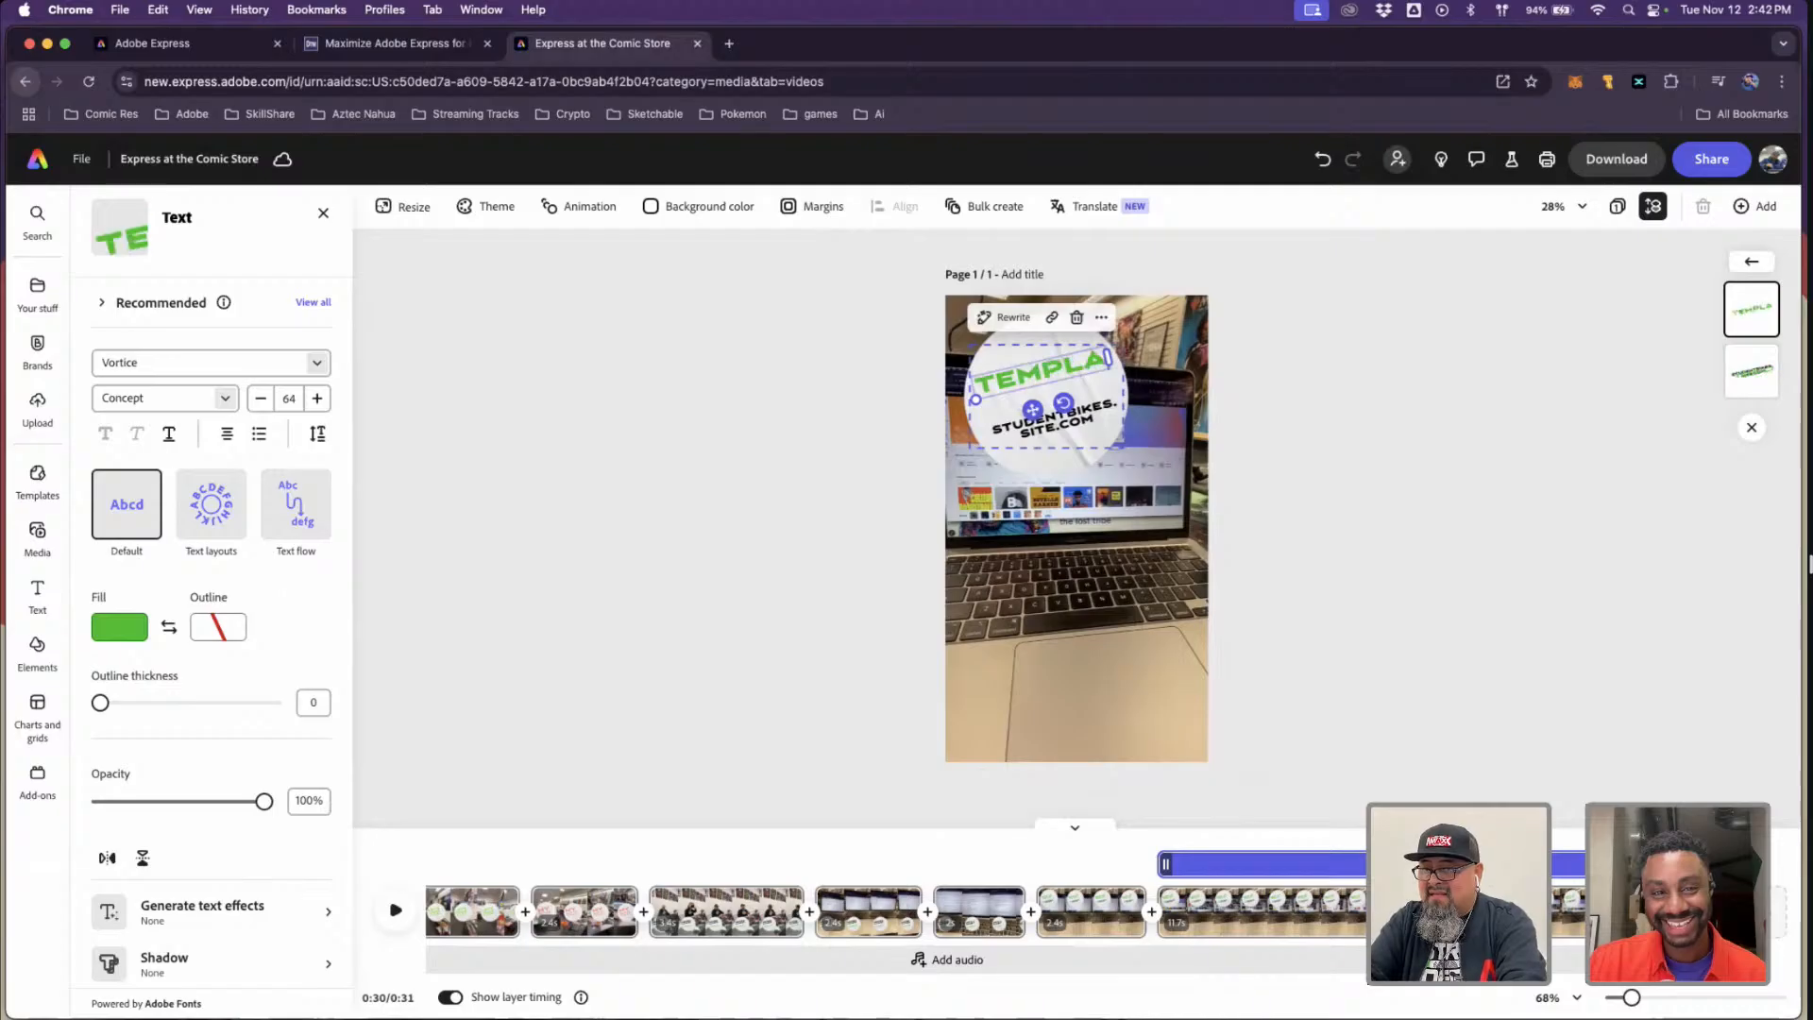
key("BackSpace")
key("BackSpace")
key("BackSpace")
key("BackSpace")
key("BackSpace")
key("BackSpace")
key("BackSpace")
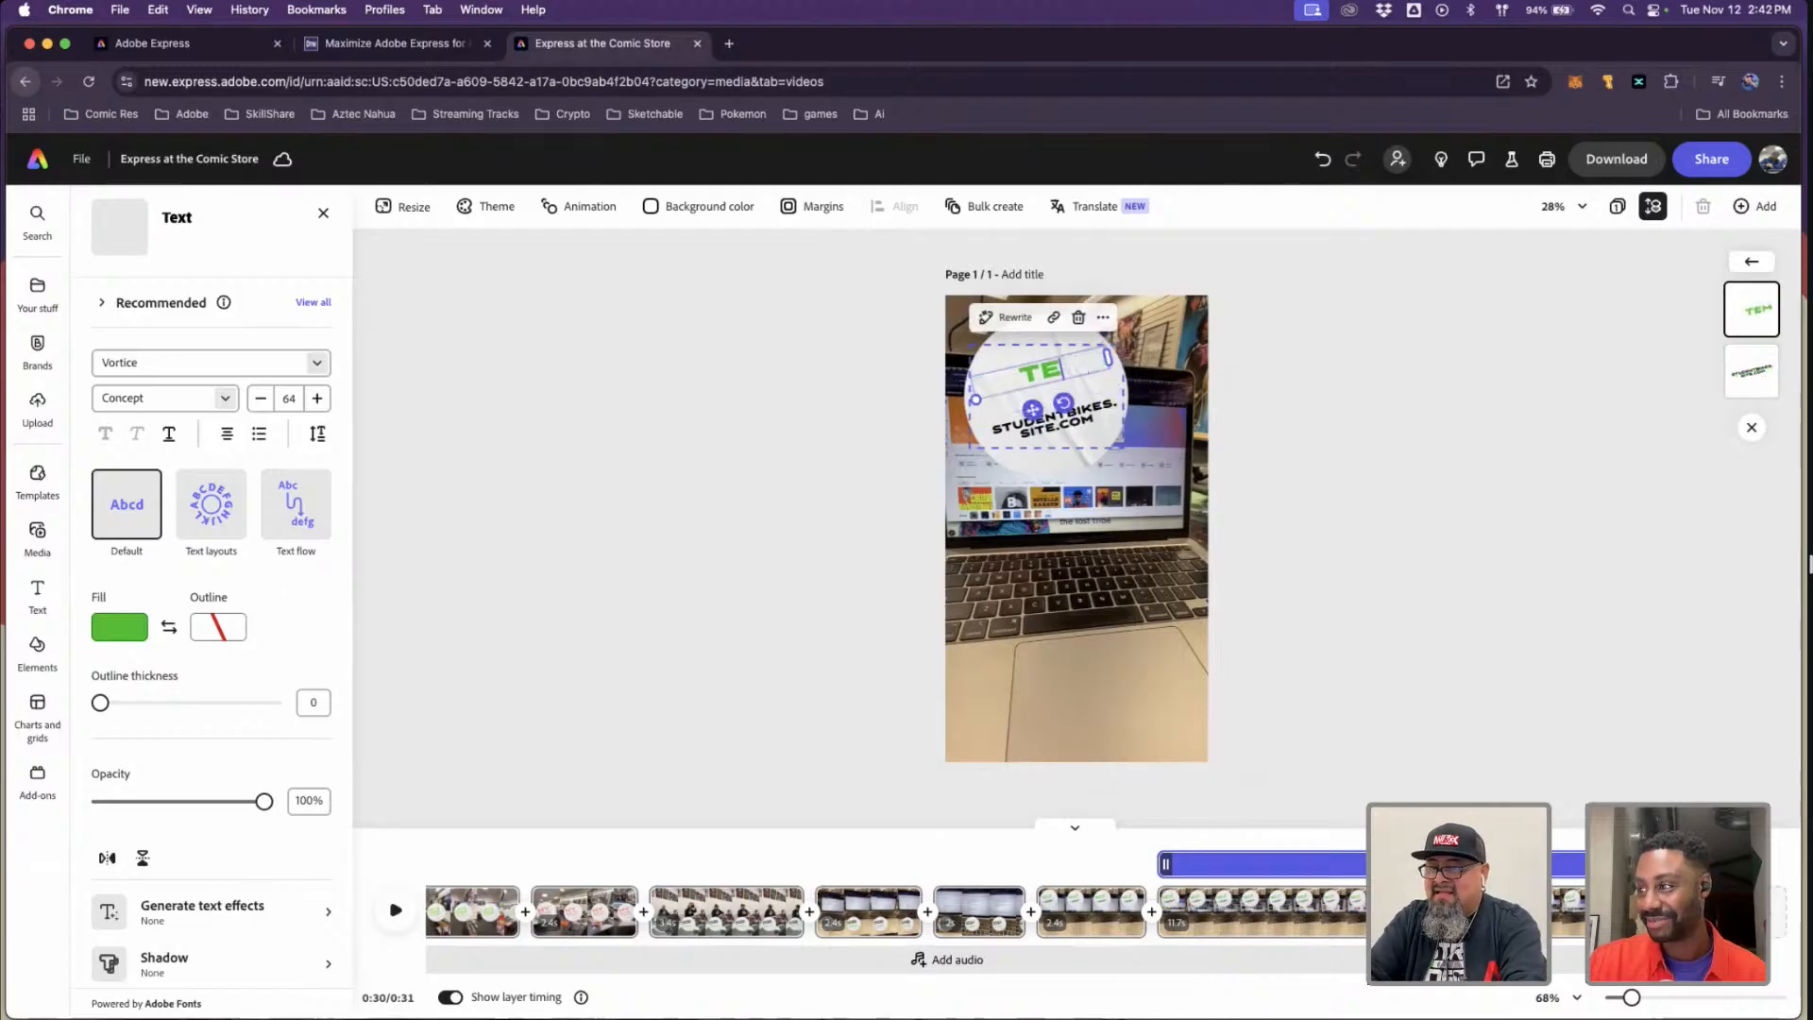
type("SO MANY")
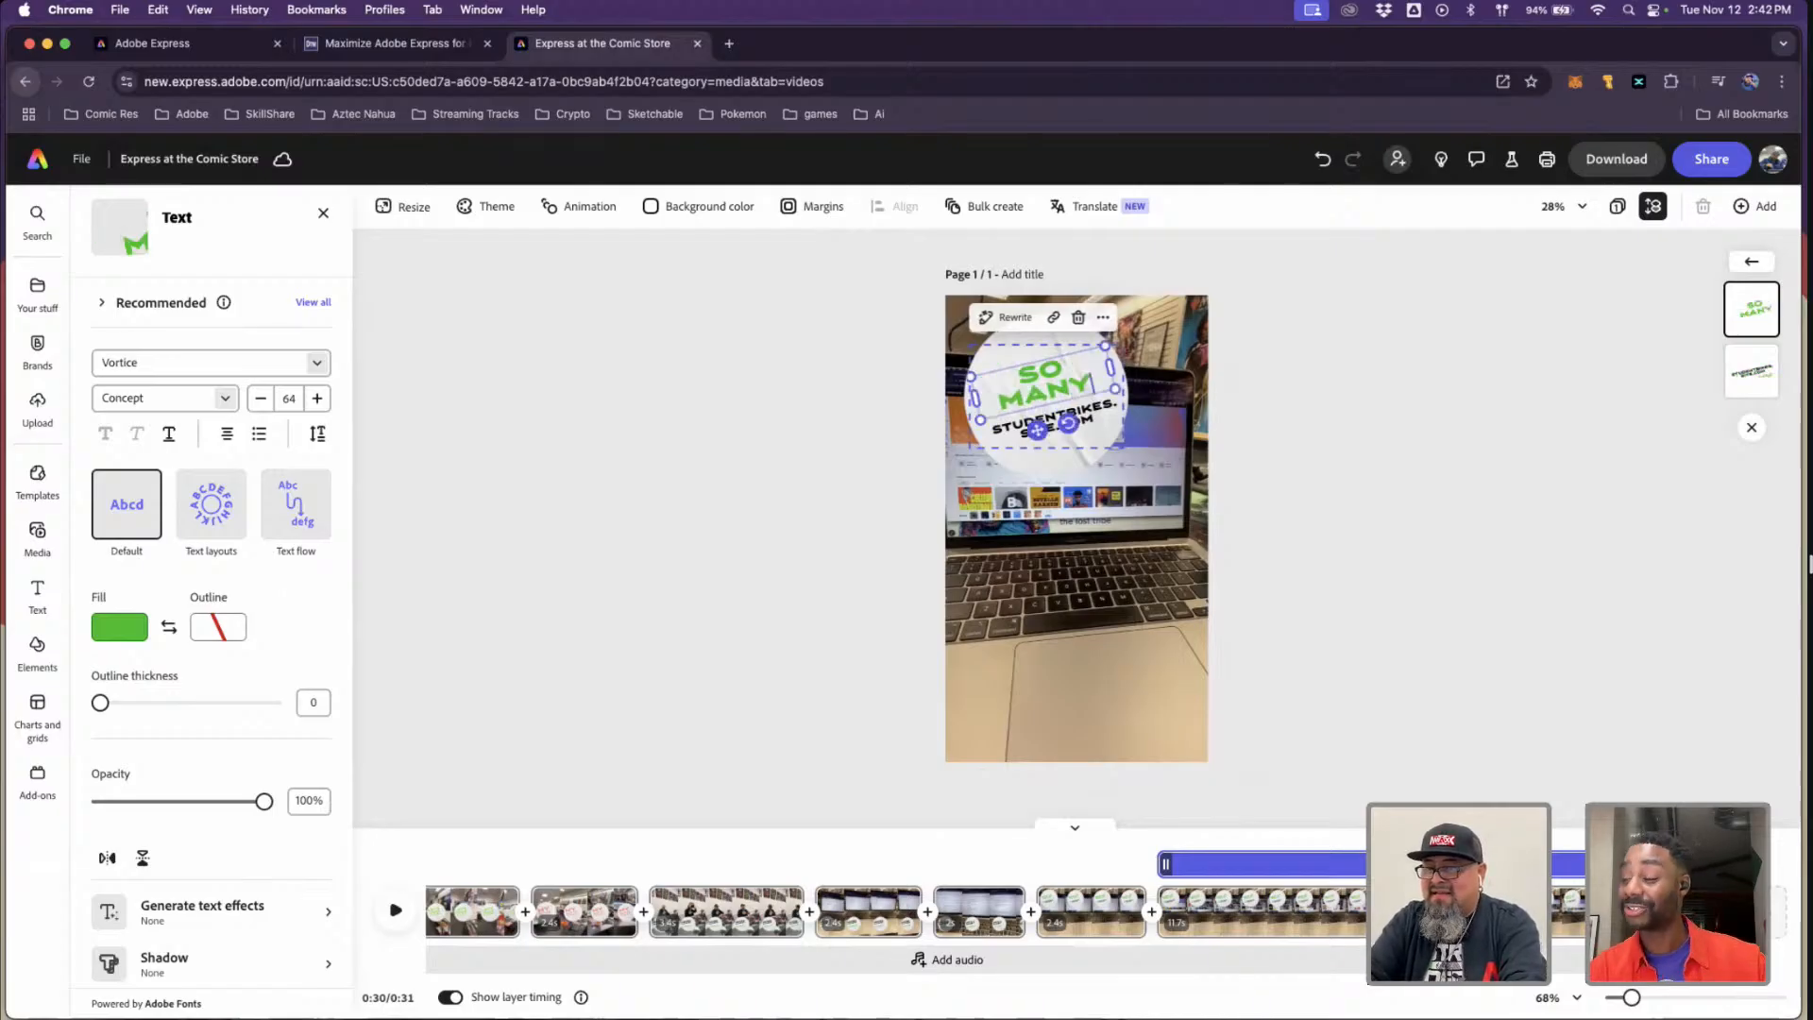
type(" TEMPLATES")
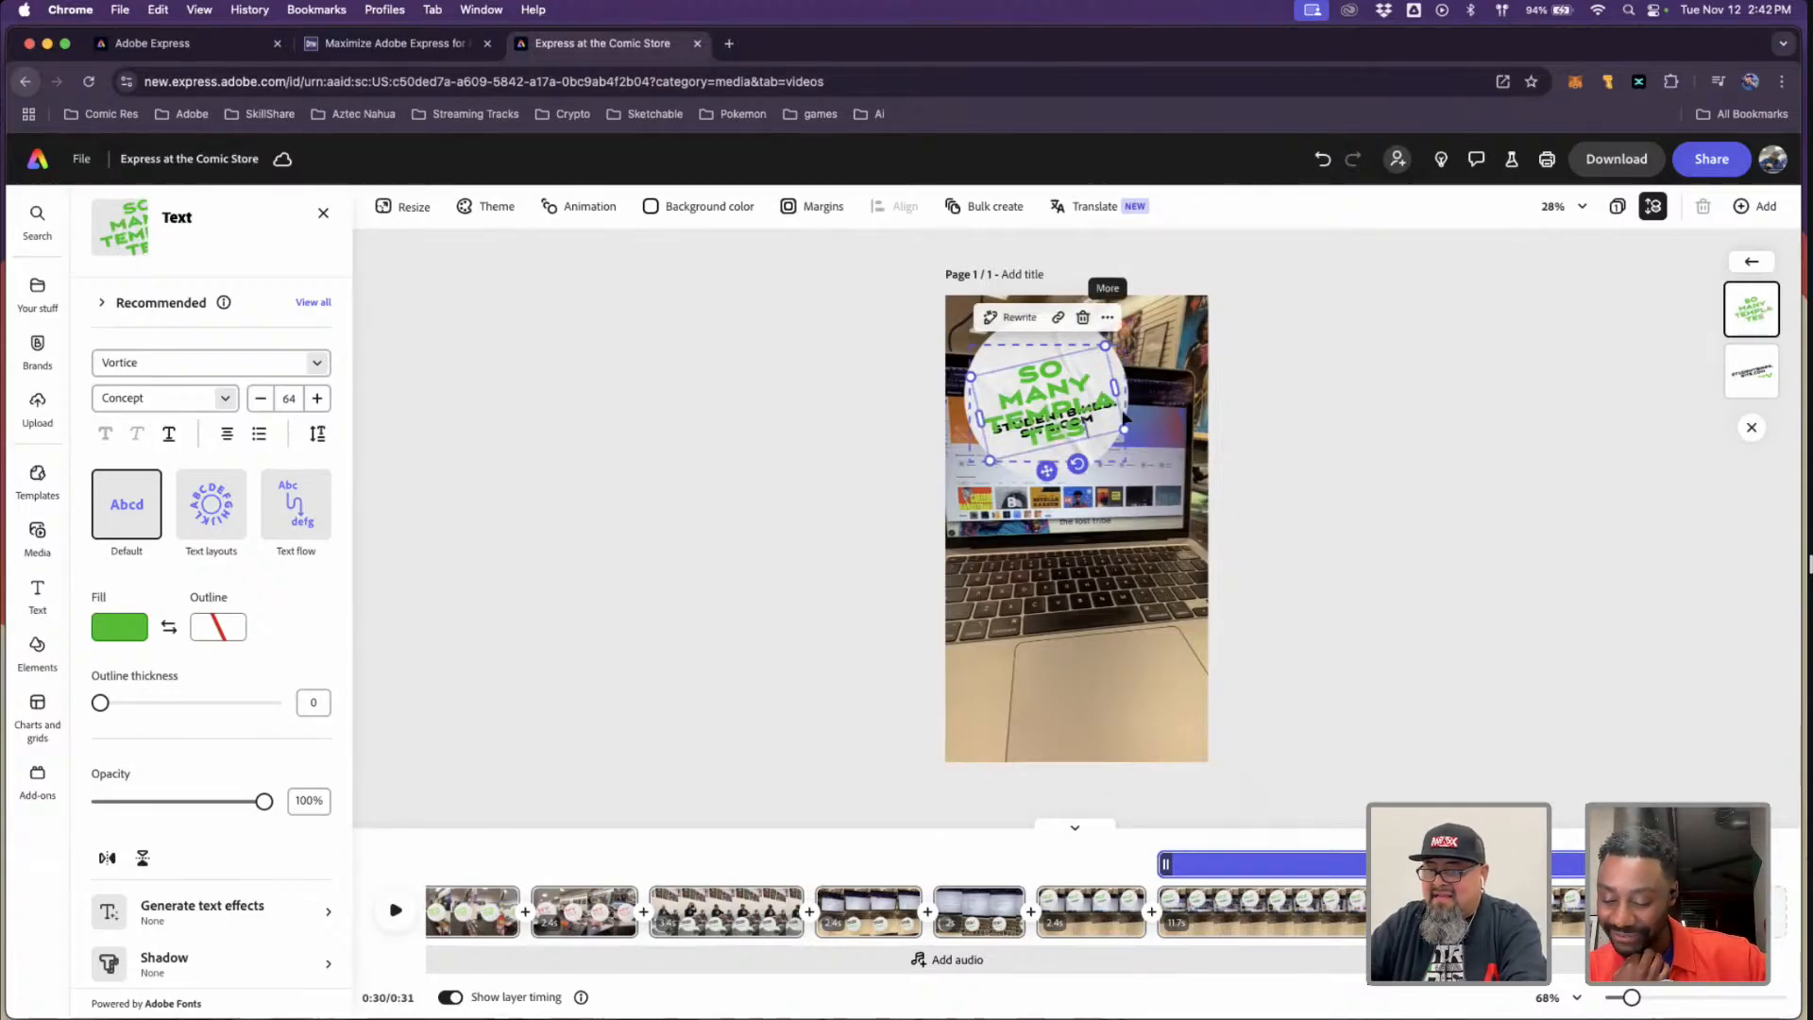
- Resize the "SO MANY TEMPLATES" headline to size 47 and widen its text box to break it into two lines
key("Escape")
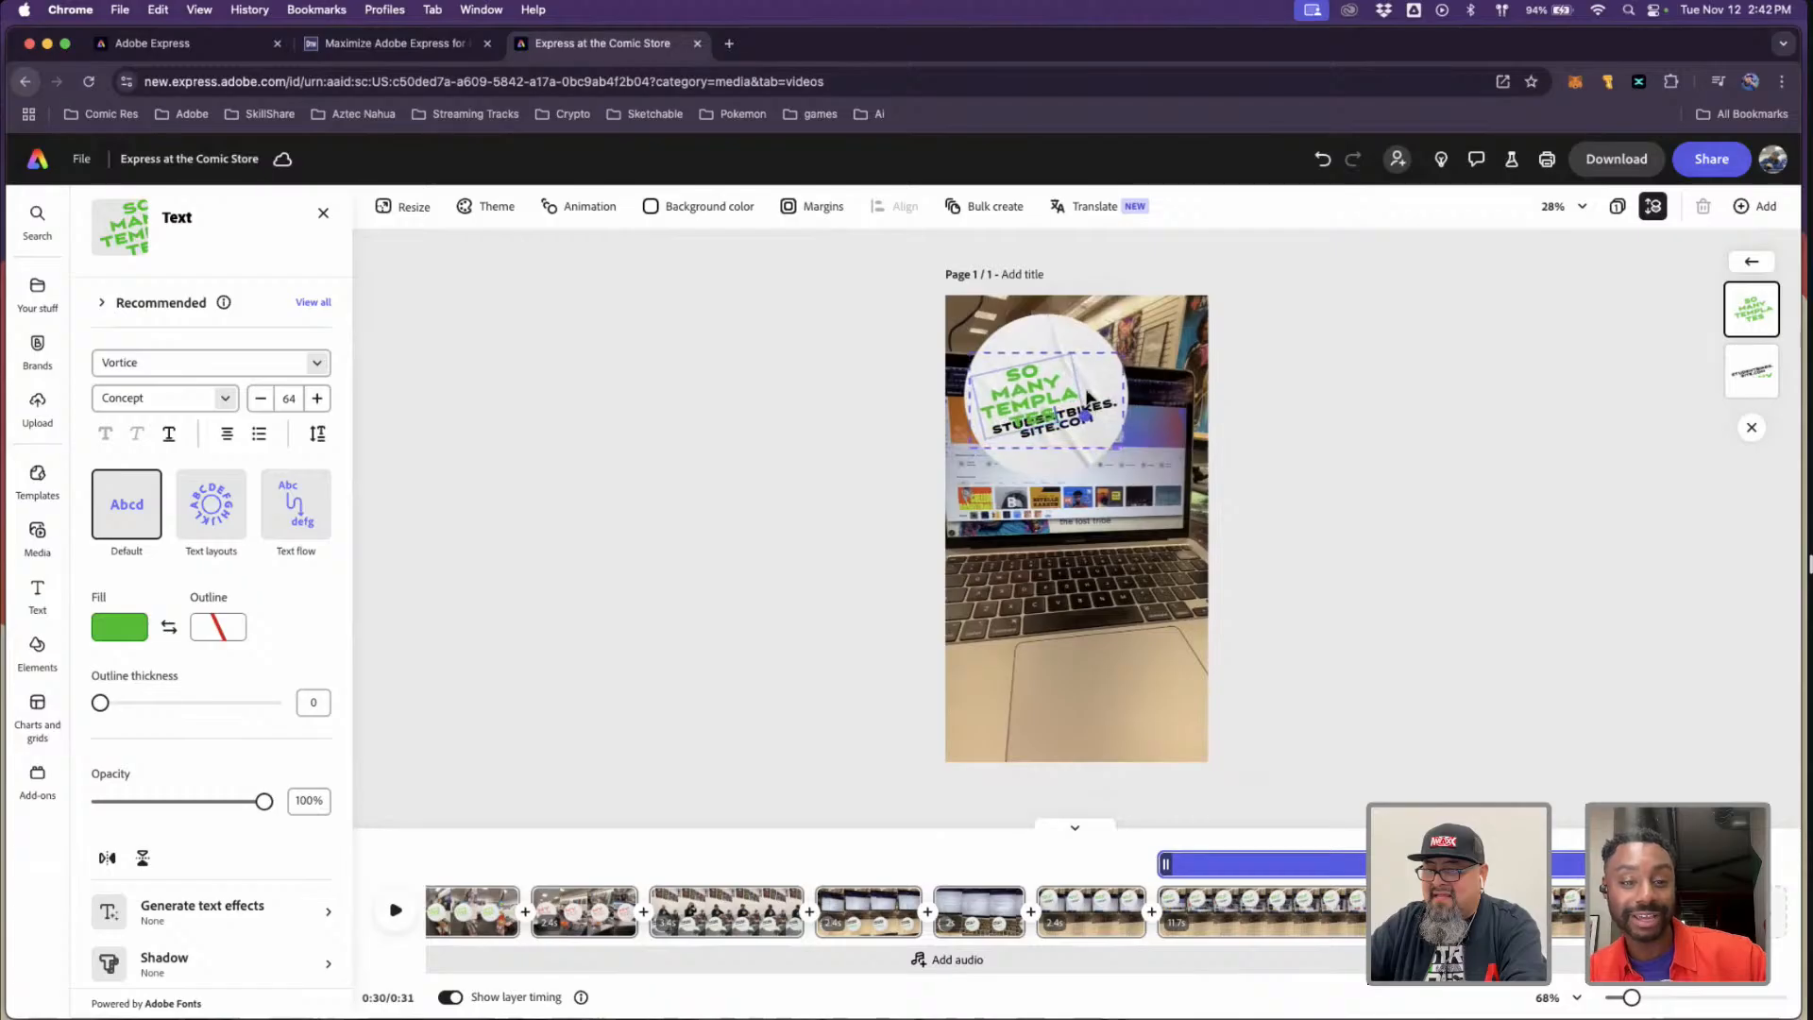
left_click(1094, 418)
left_click_drag(1084, 387, 1125, 373)
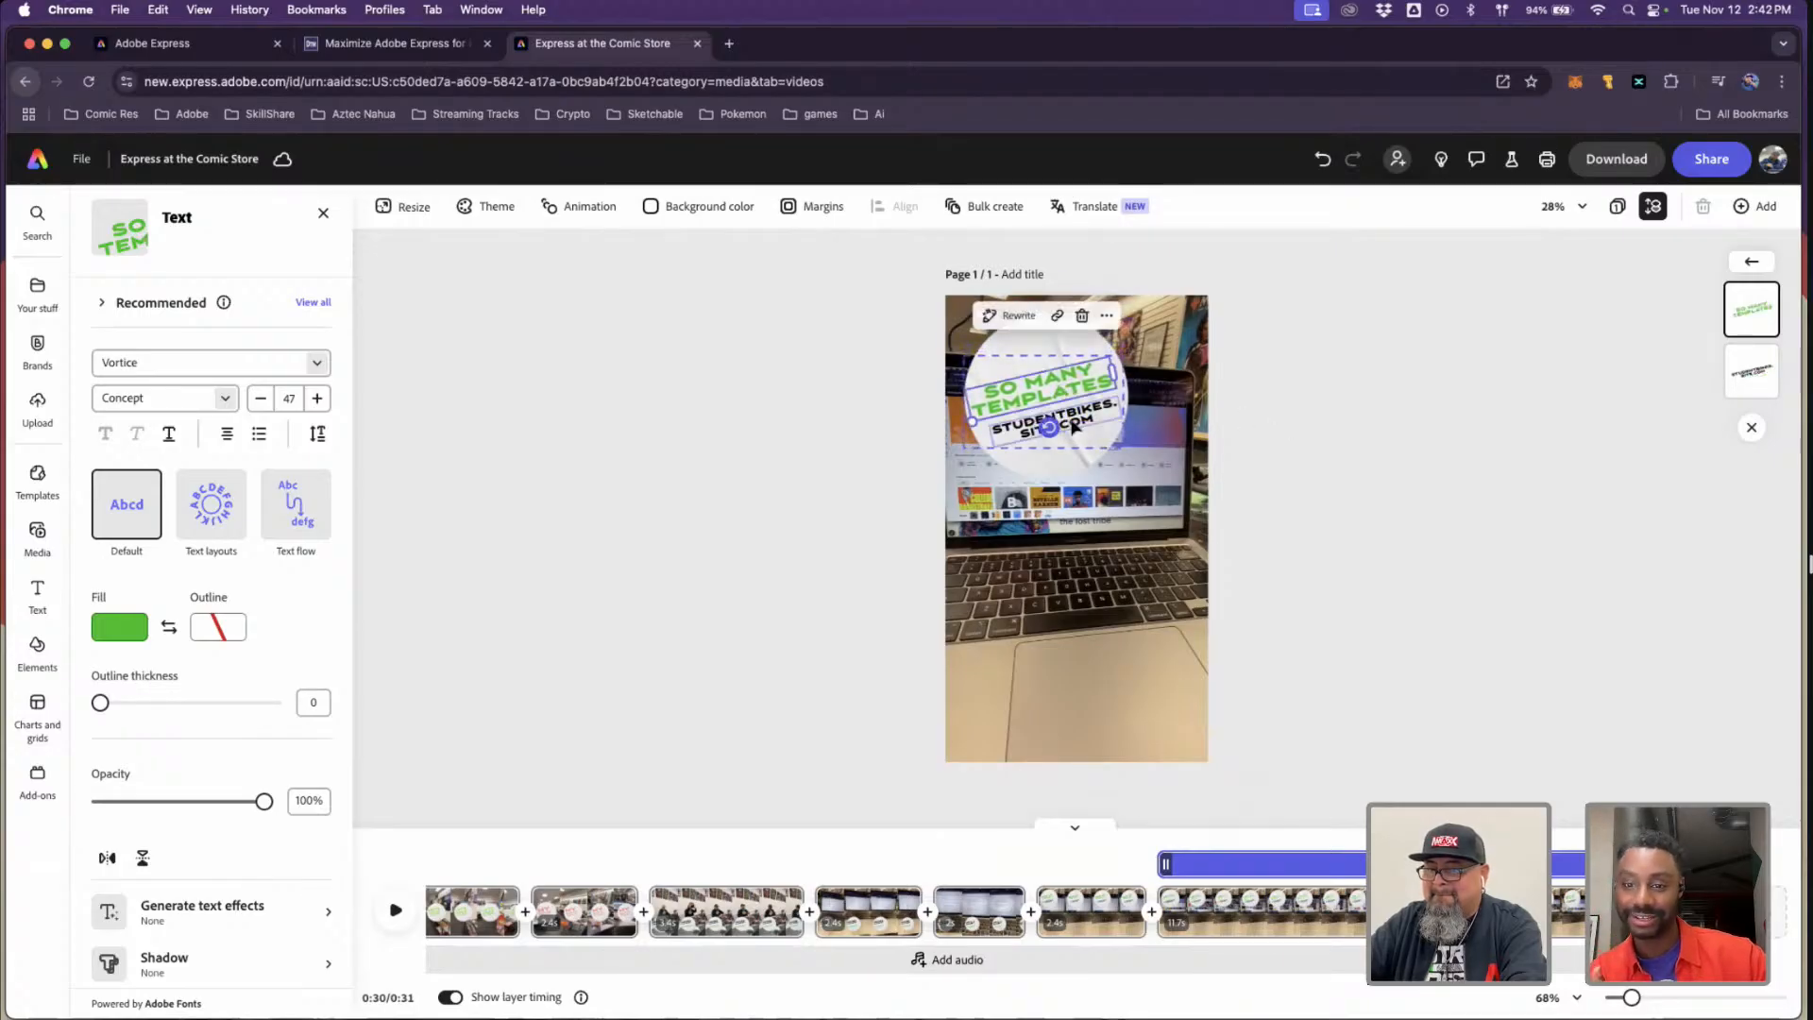
- Replace the sticker's black website line with "LOOKING FOR A REAL" and deselect the text
left_click(1076, 427)
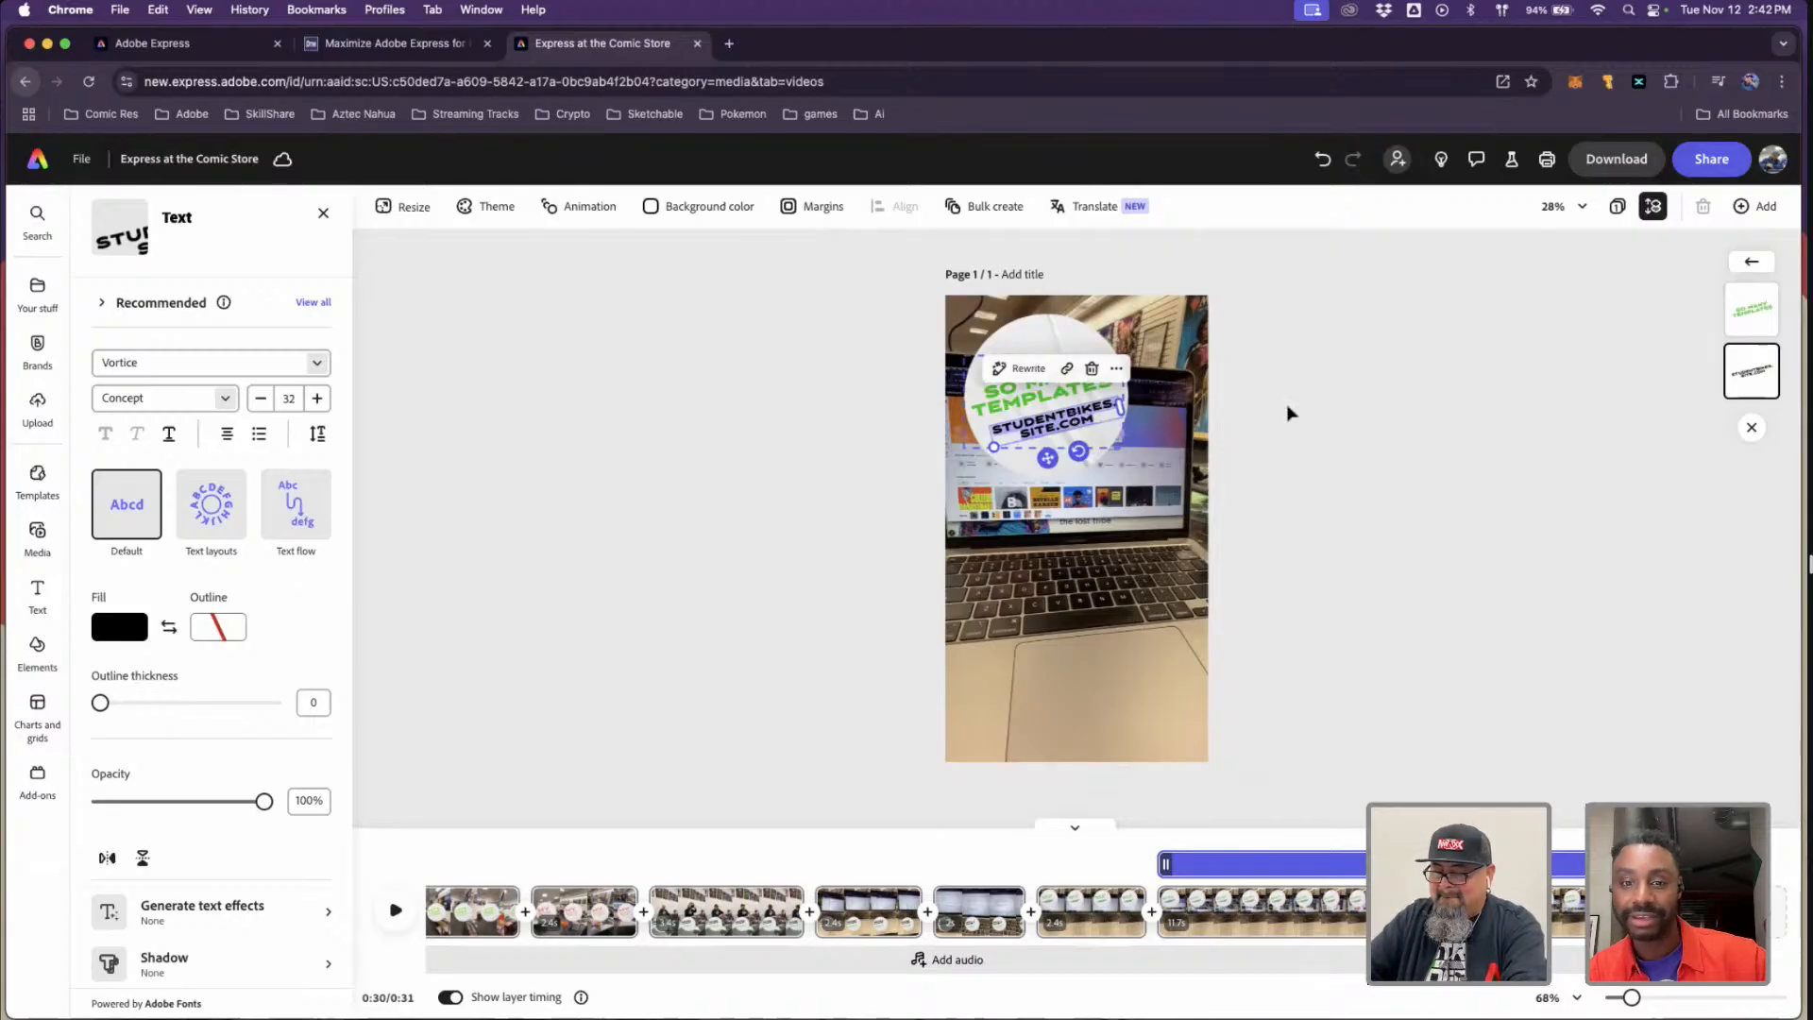
type("LOOKING FOR")
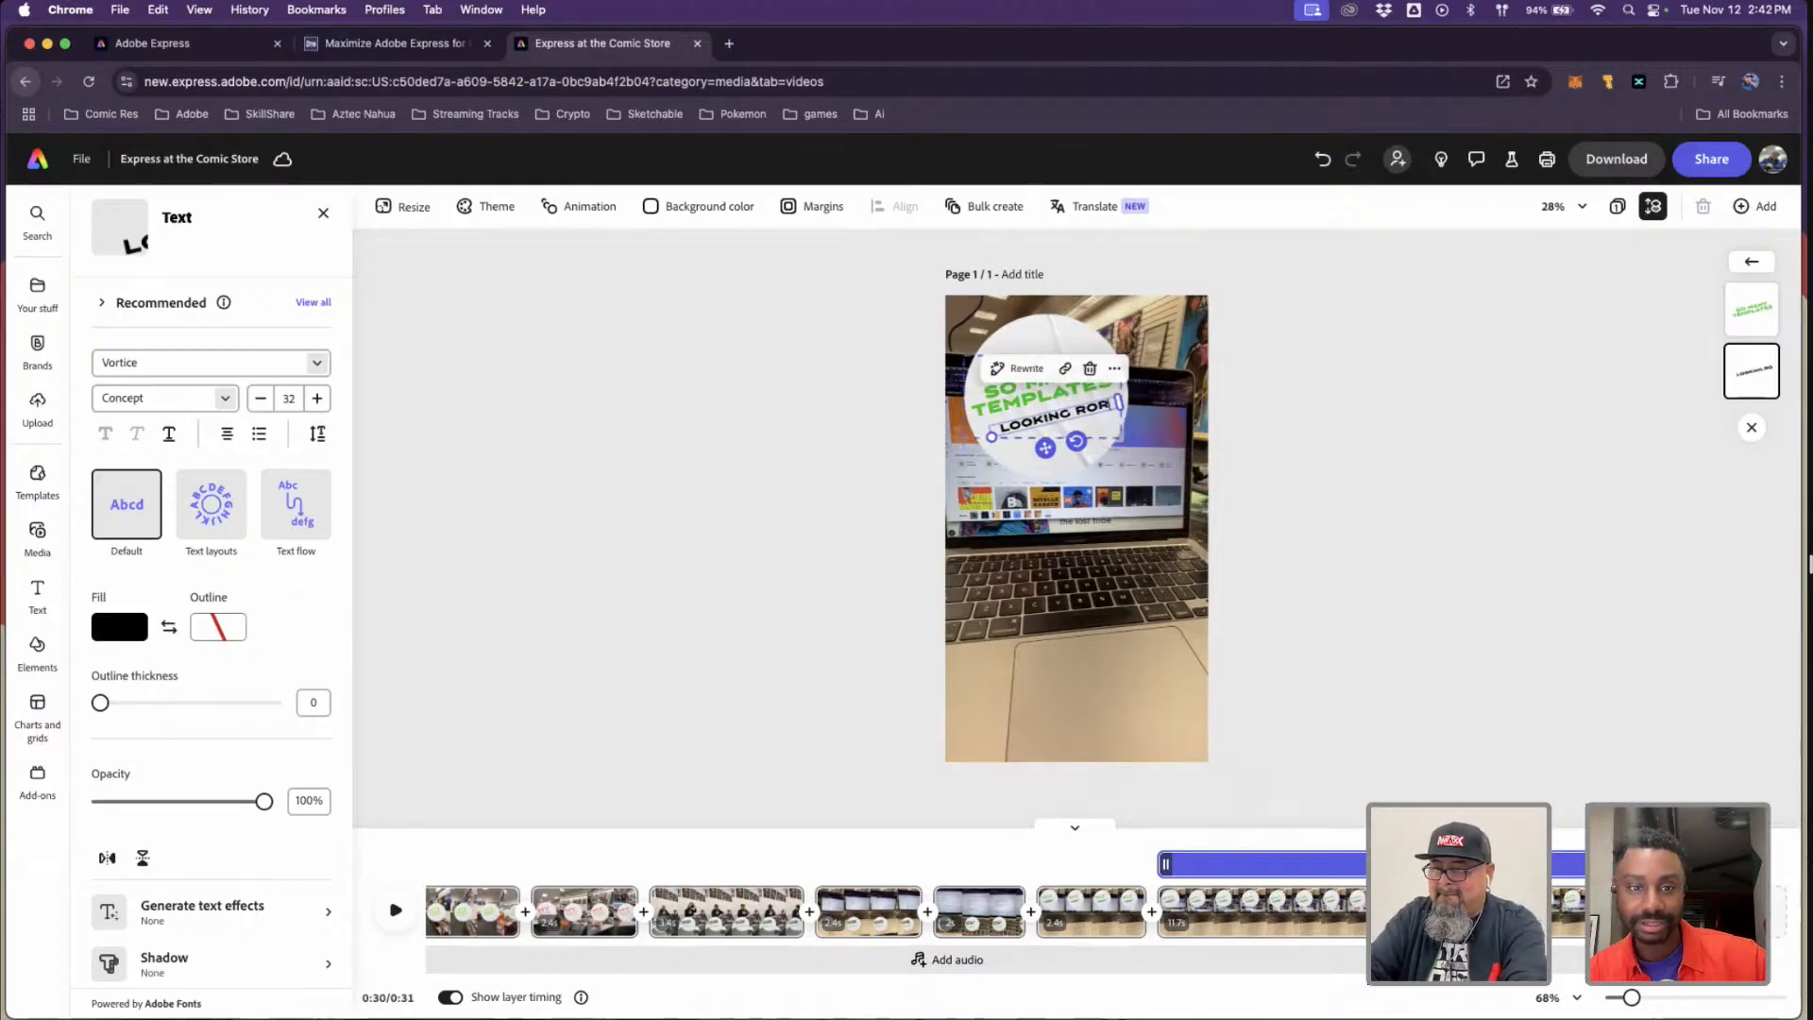
type(" A REAL")
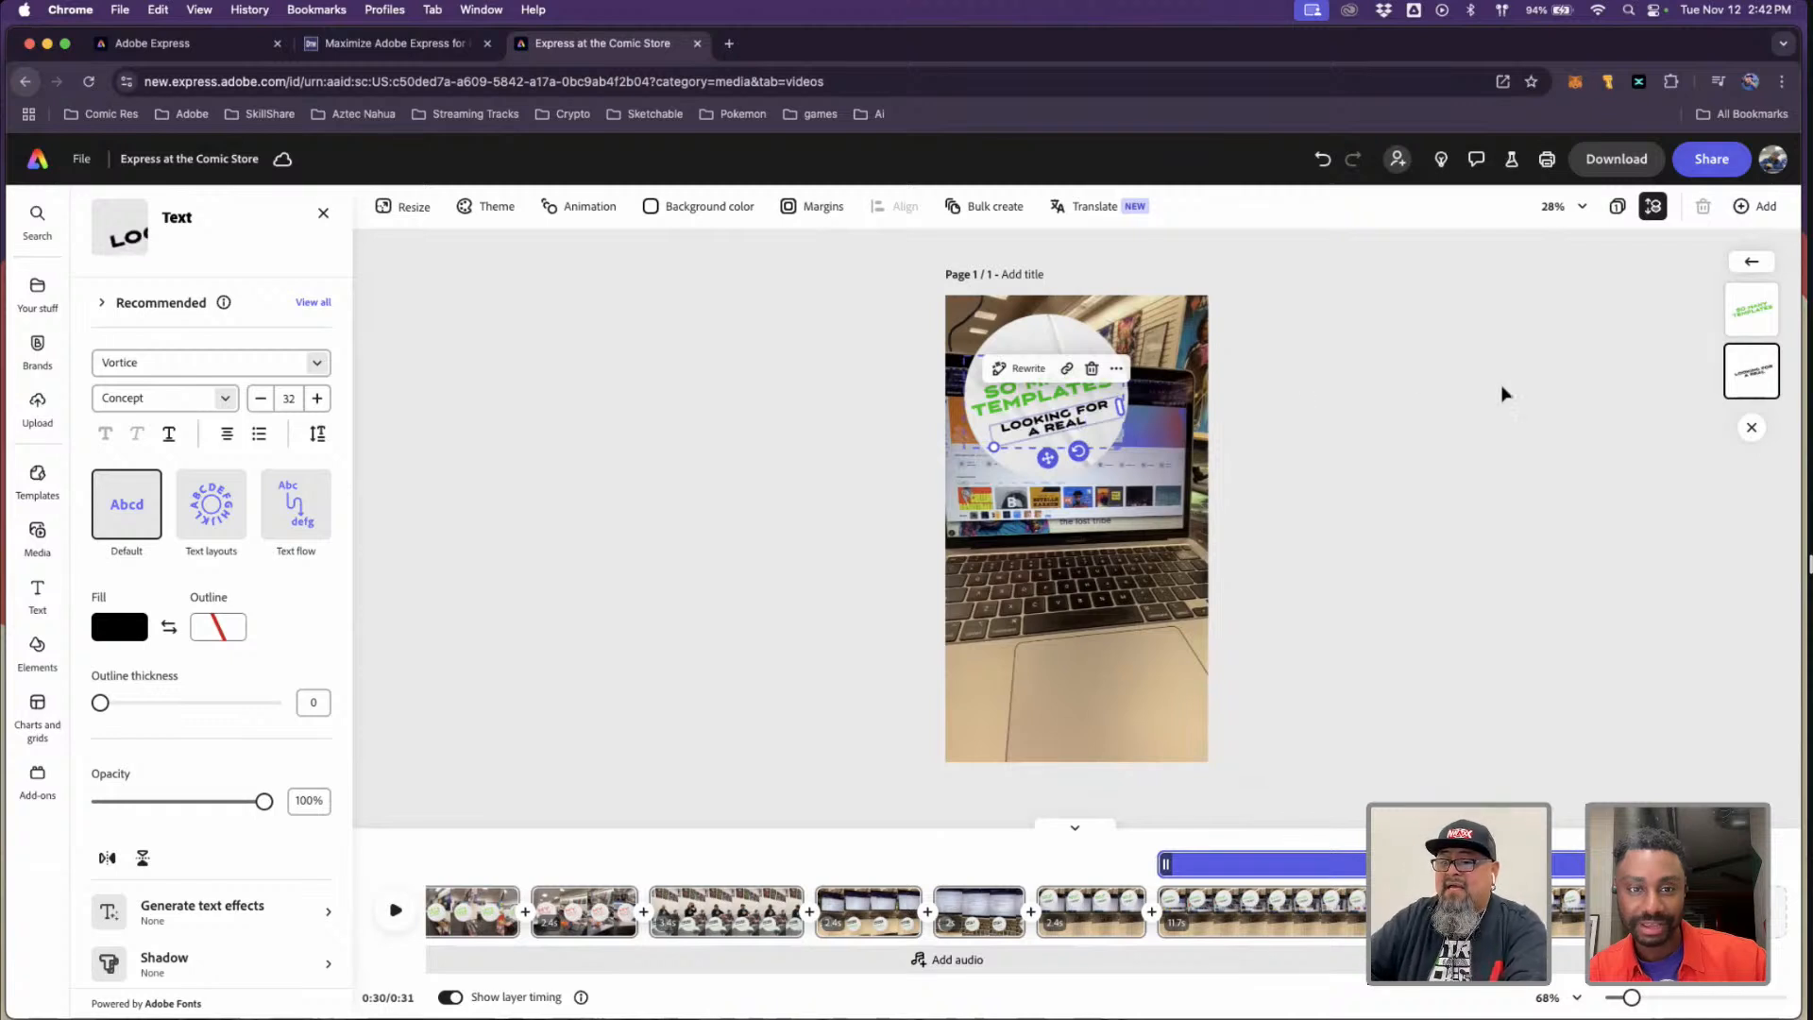
left_click(1508, 425)
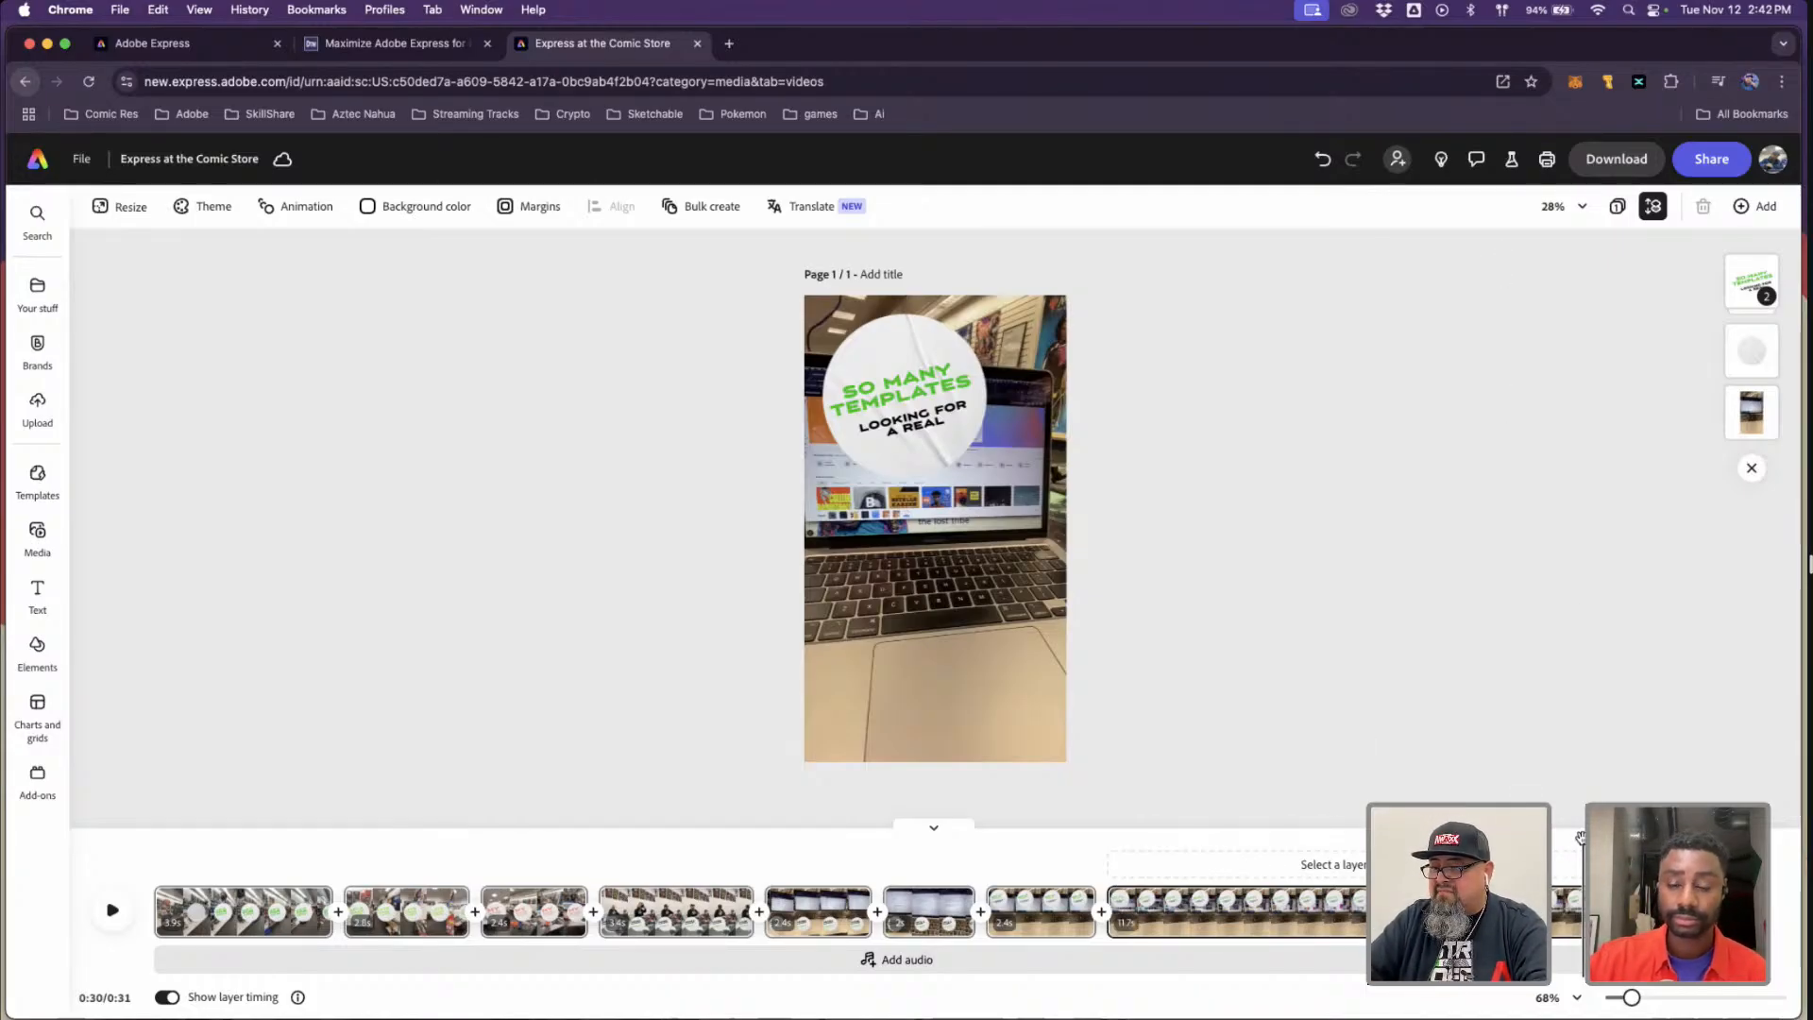
- Mute the eighth scene's video and set its speed to 150%
left_click_drag(1580, 836, 1417, 811)
left_click(1322, 911)
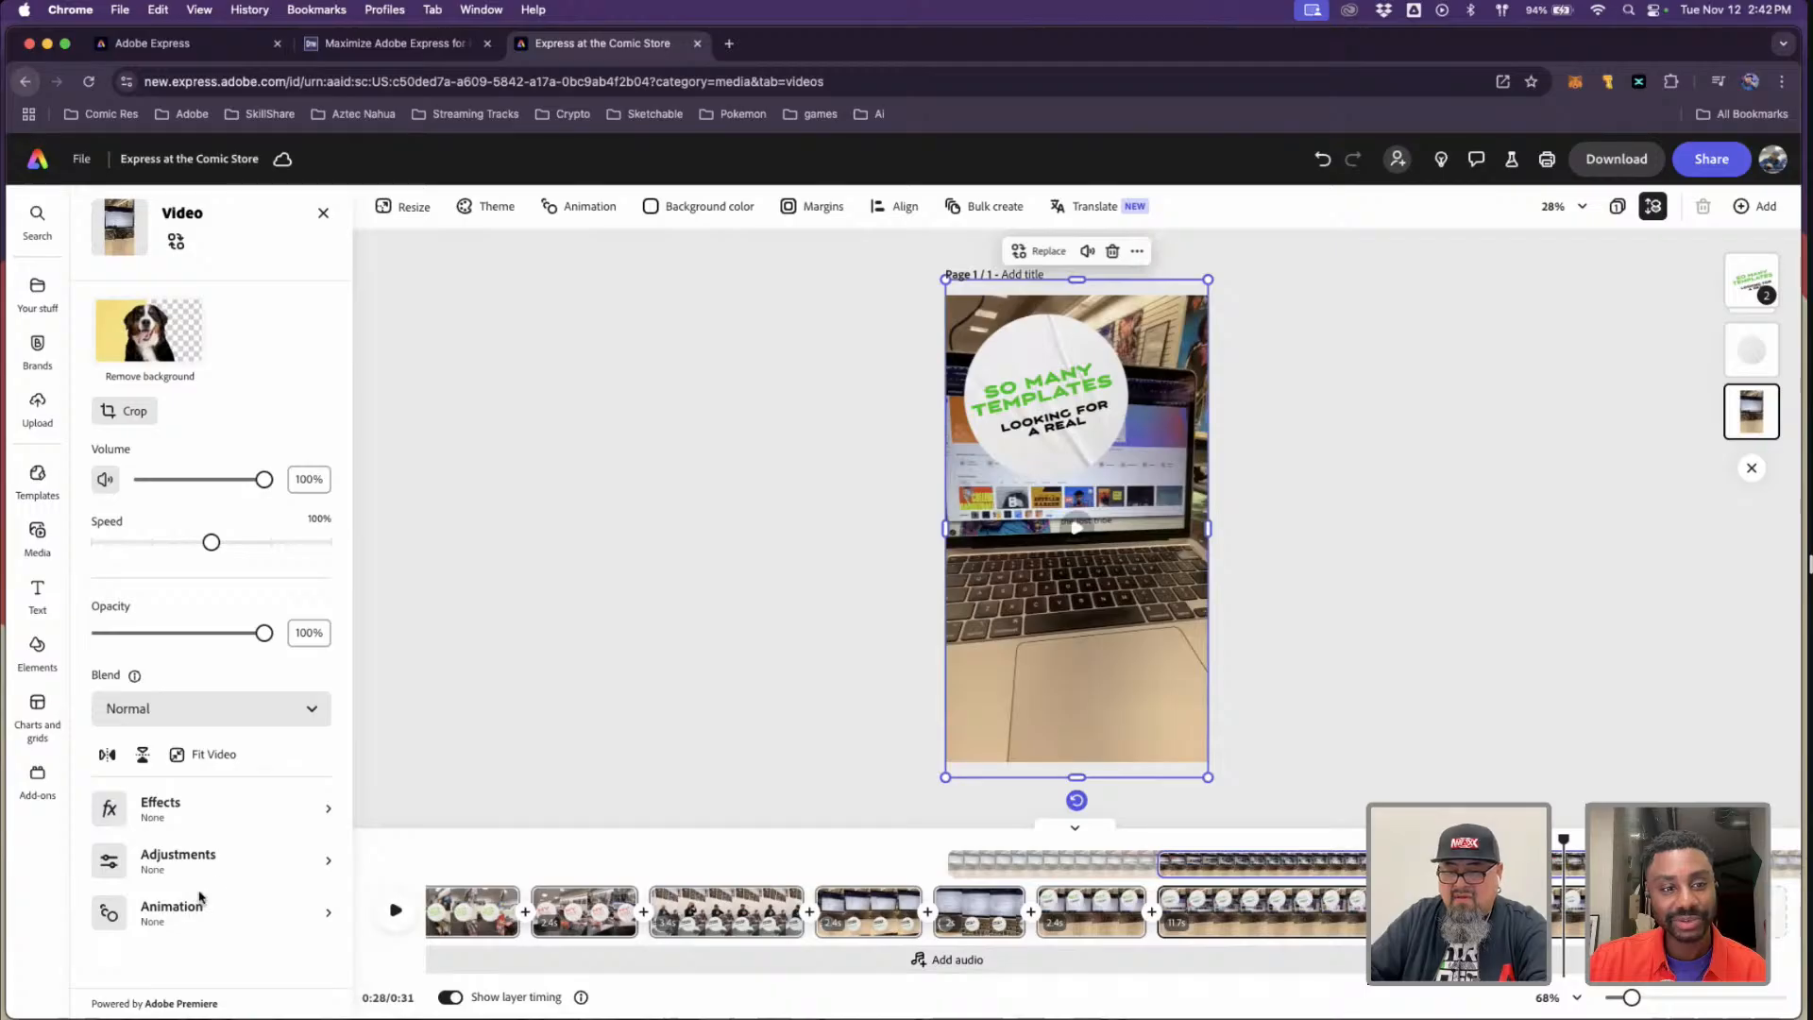
left_click(104, 482)
left_click(274, 549)
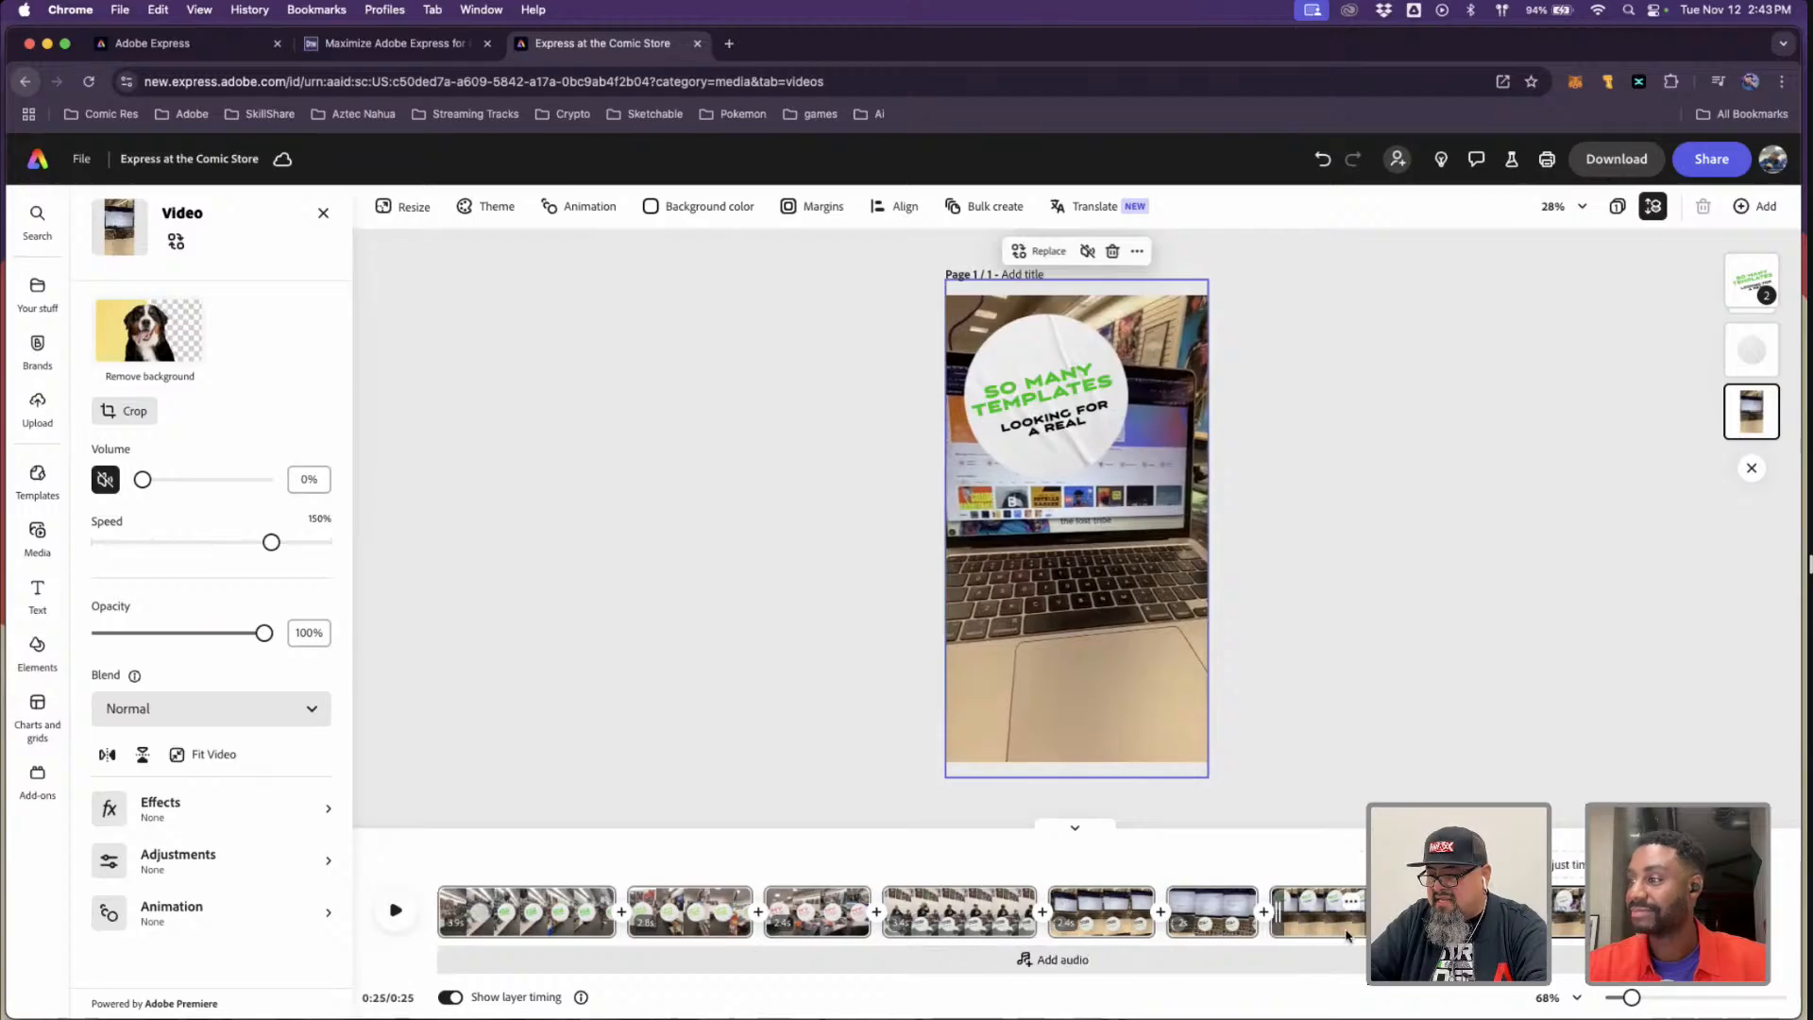
- Move the remaining "SIGN UP TODAY" scene behind the templates scene, and scrub through the last scenes to check their order
left_click(1348, 935)
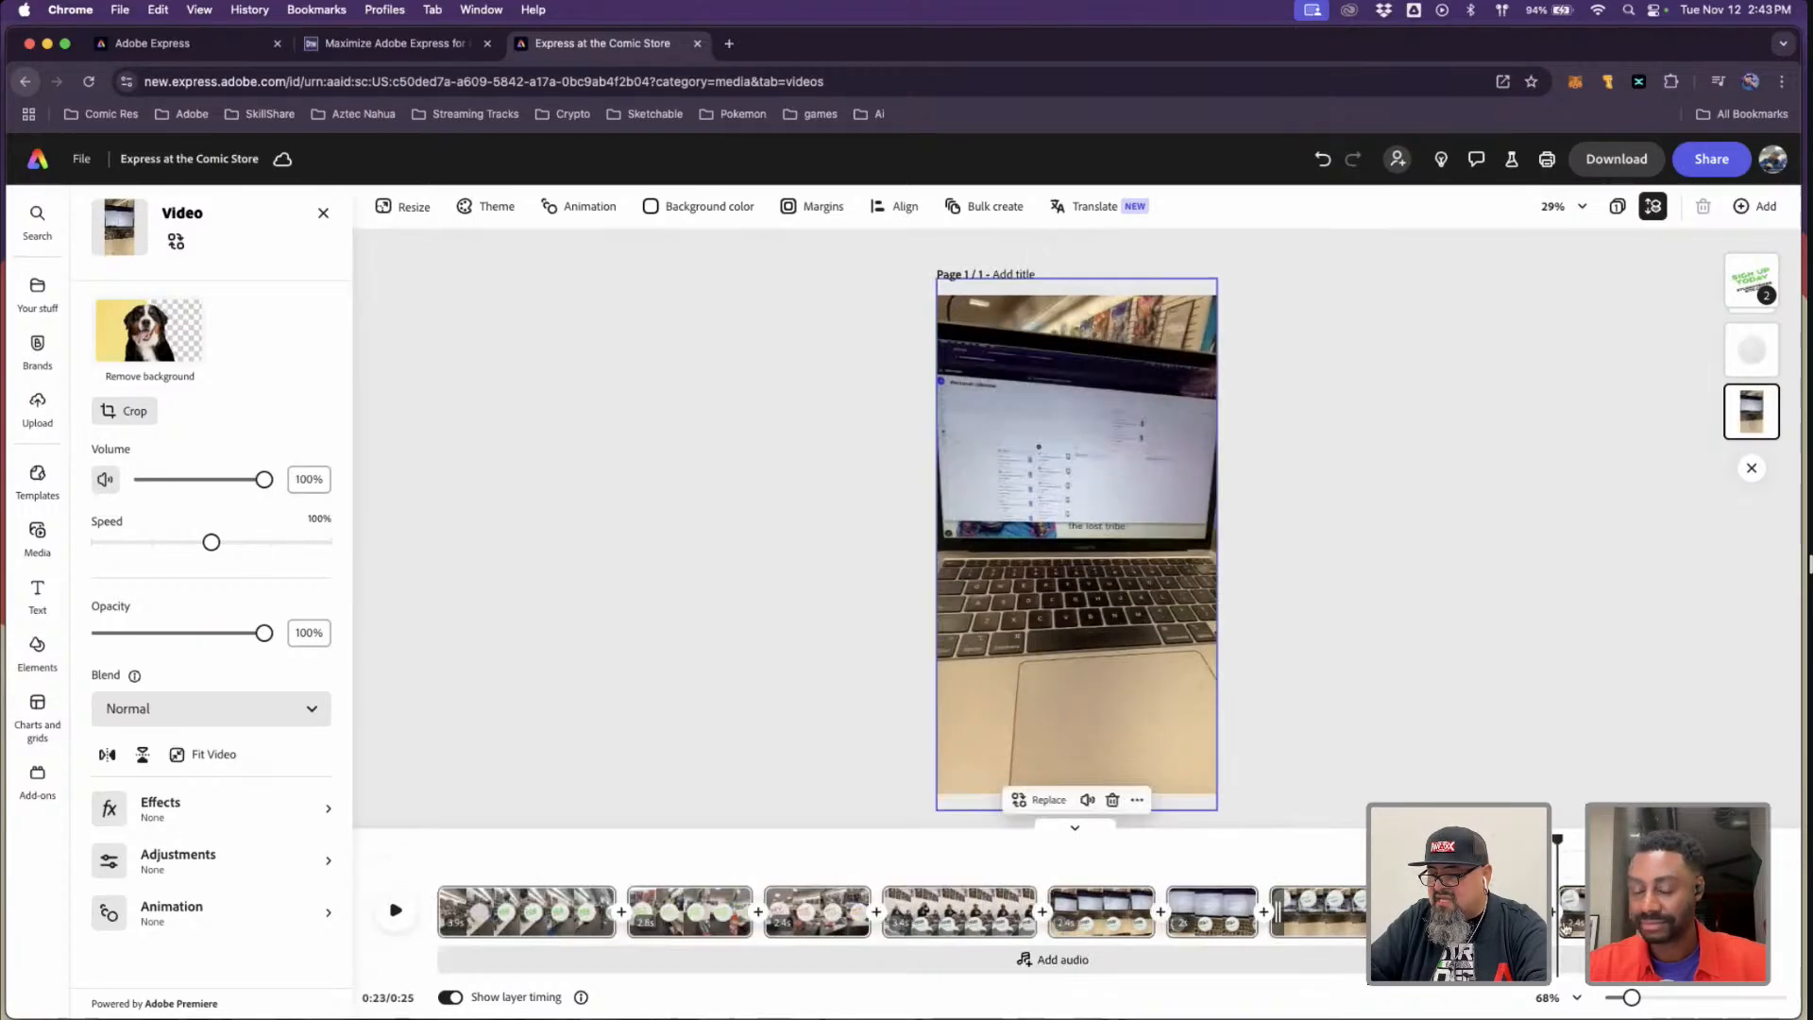
left_click(1231, 870)
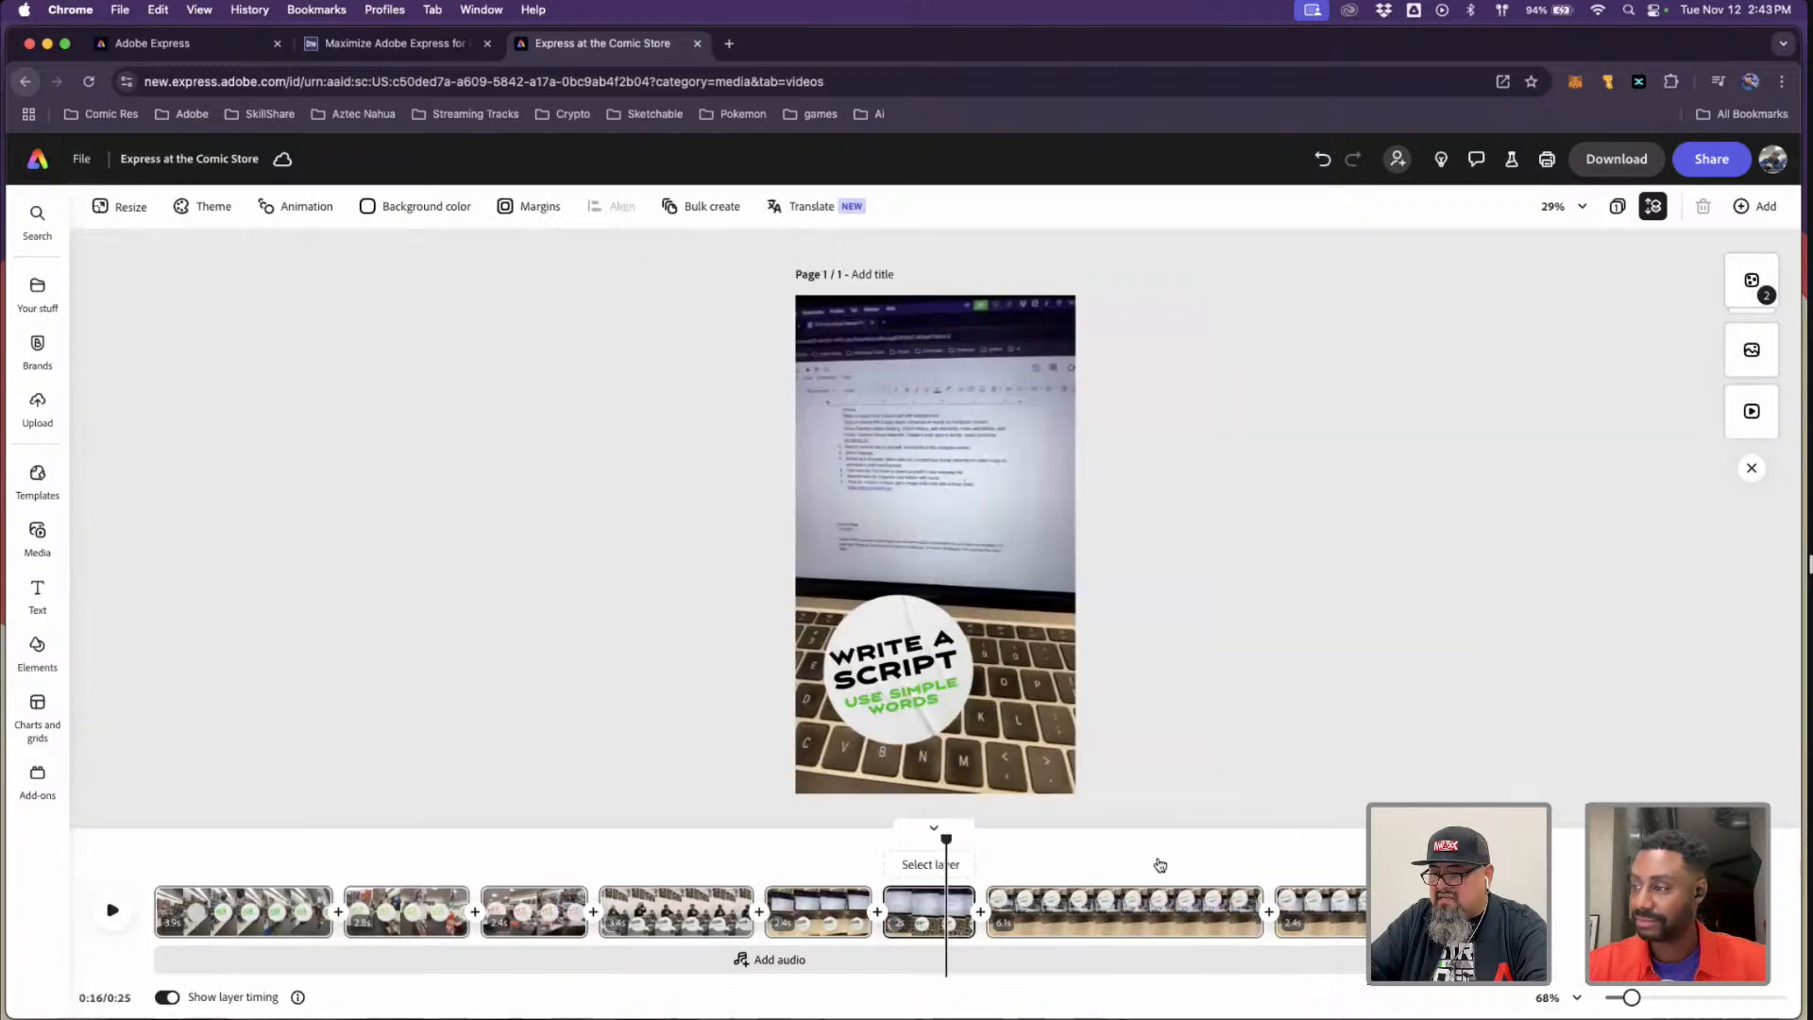
left_click_drag(949, 841, 1327, 902)
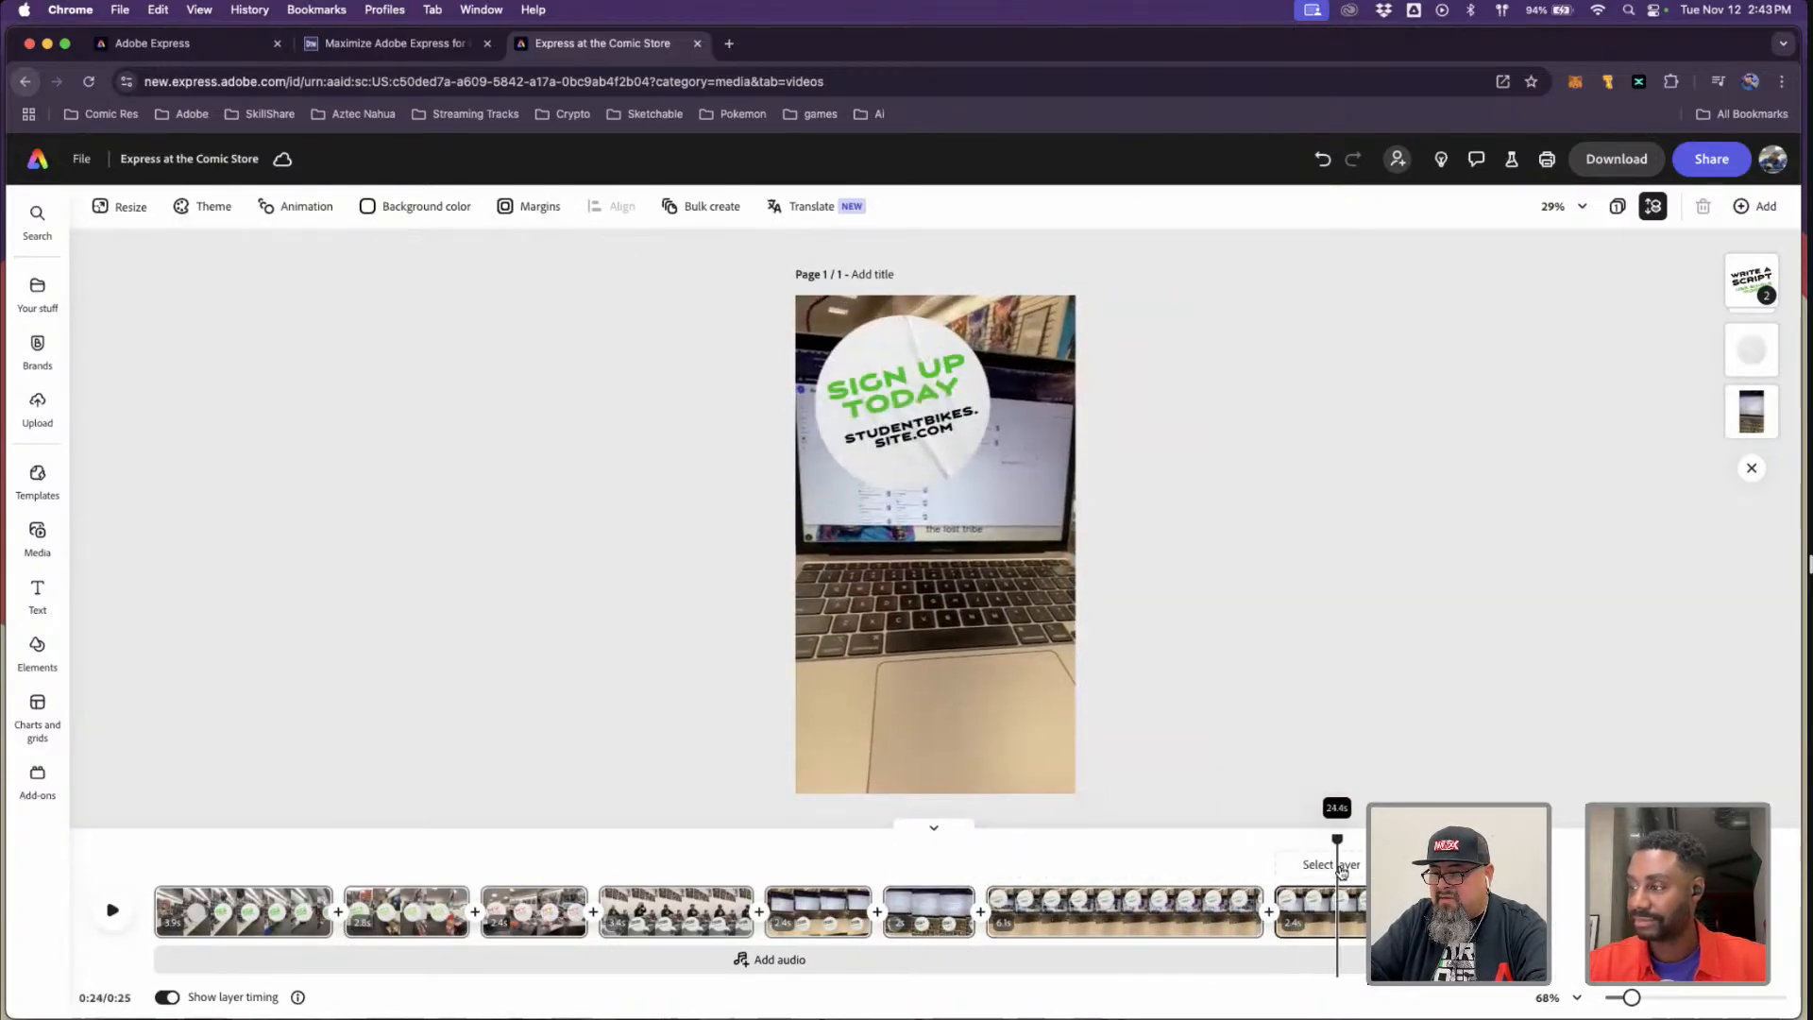
- Preview the recorded clip 2024-11-12 14.38.50.mov and replace the last scene's video with it by uploading it from the Adobe Express folder
left_click(1328, 914)
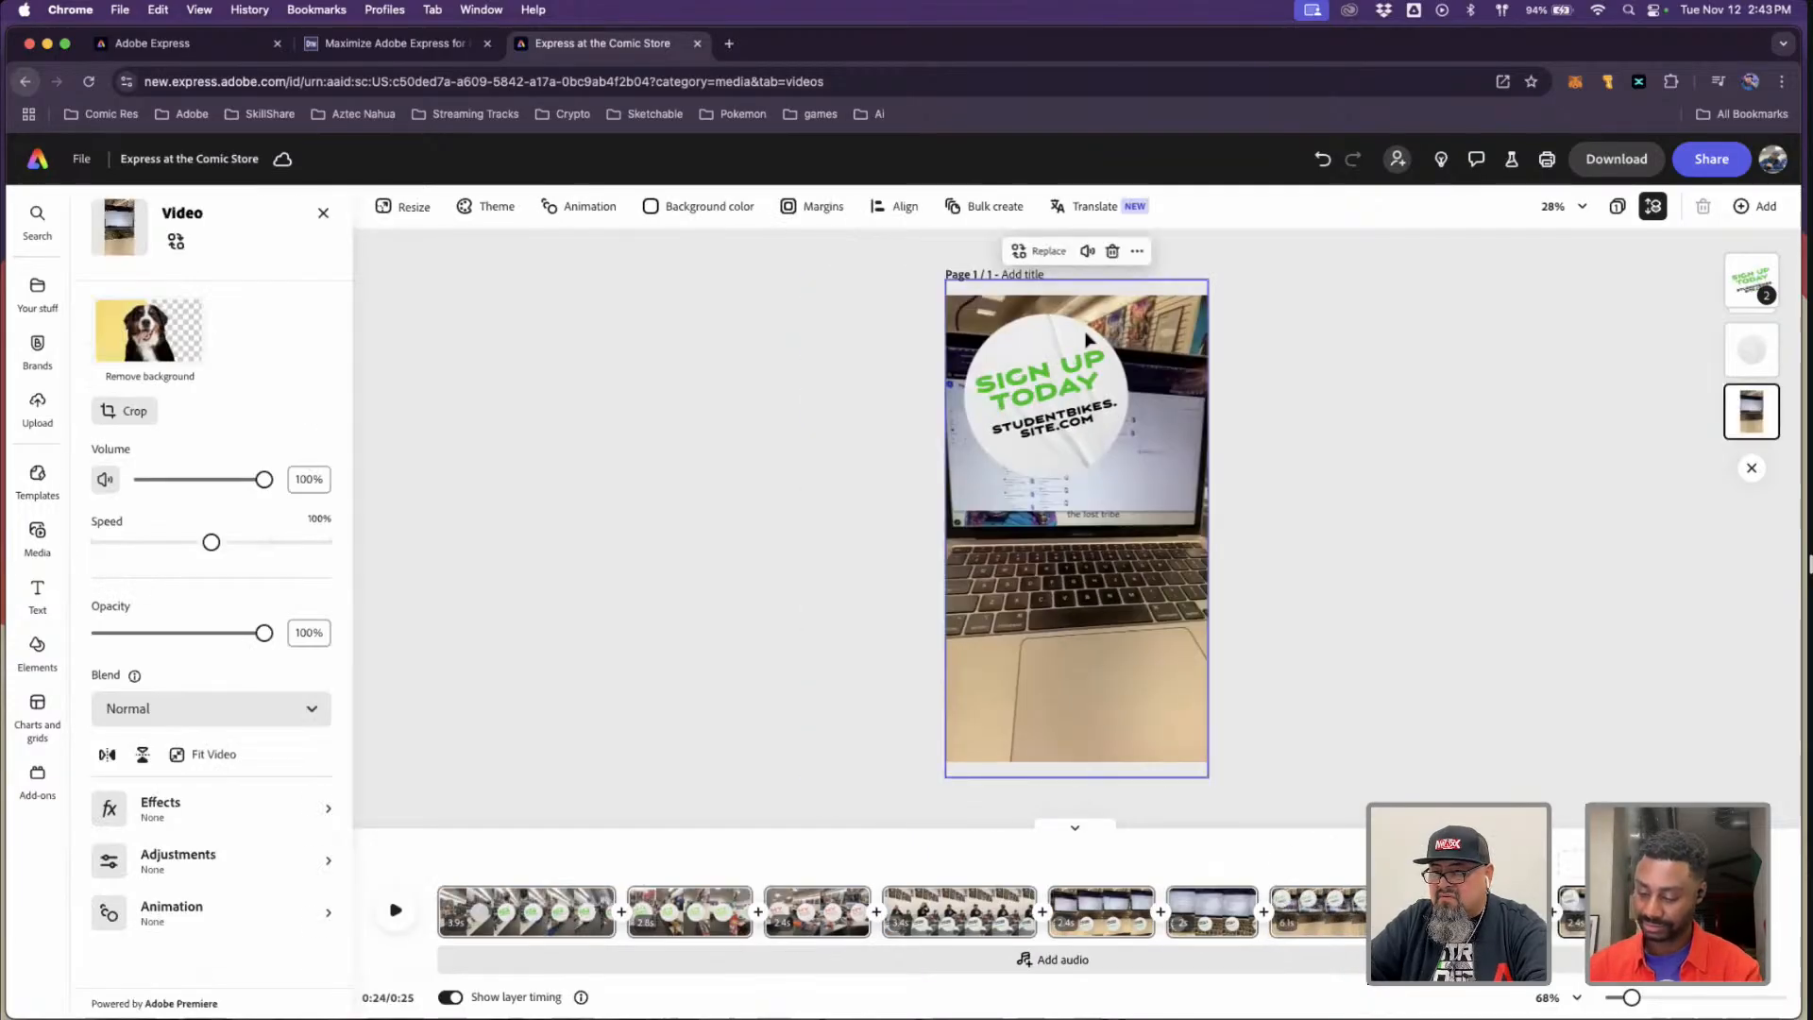
left_click(1015, 251)
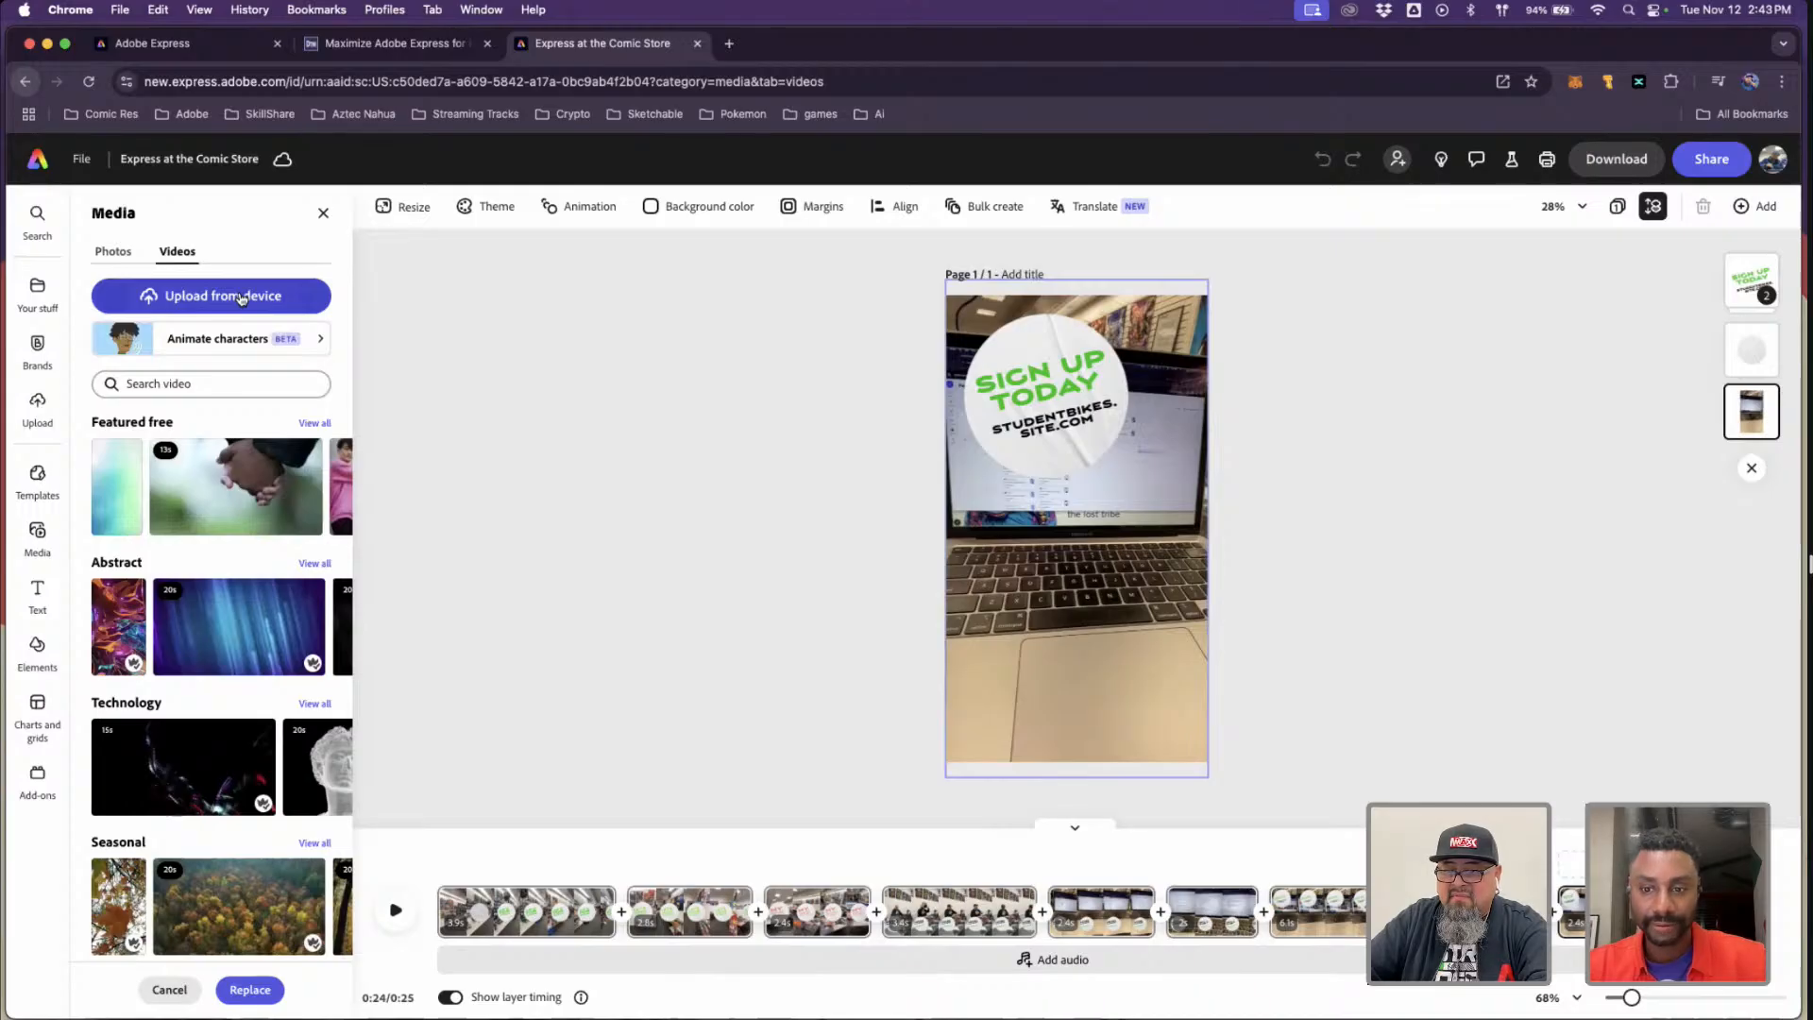
left_click(240, 299)
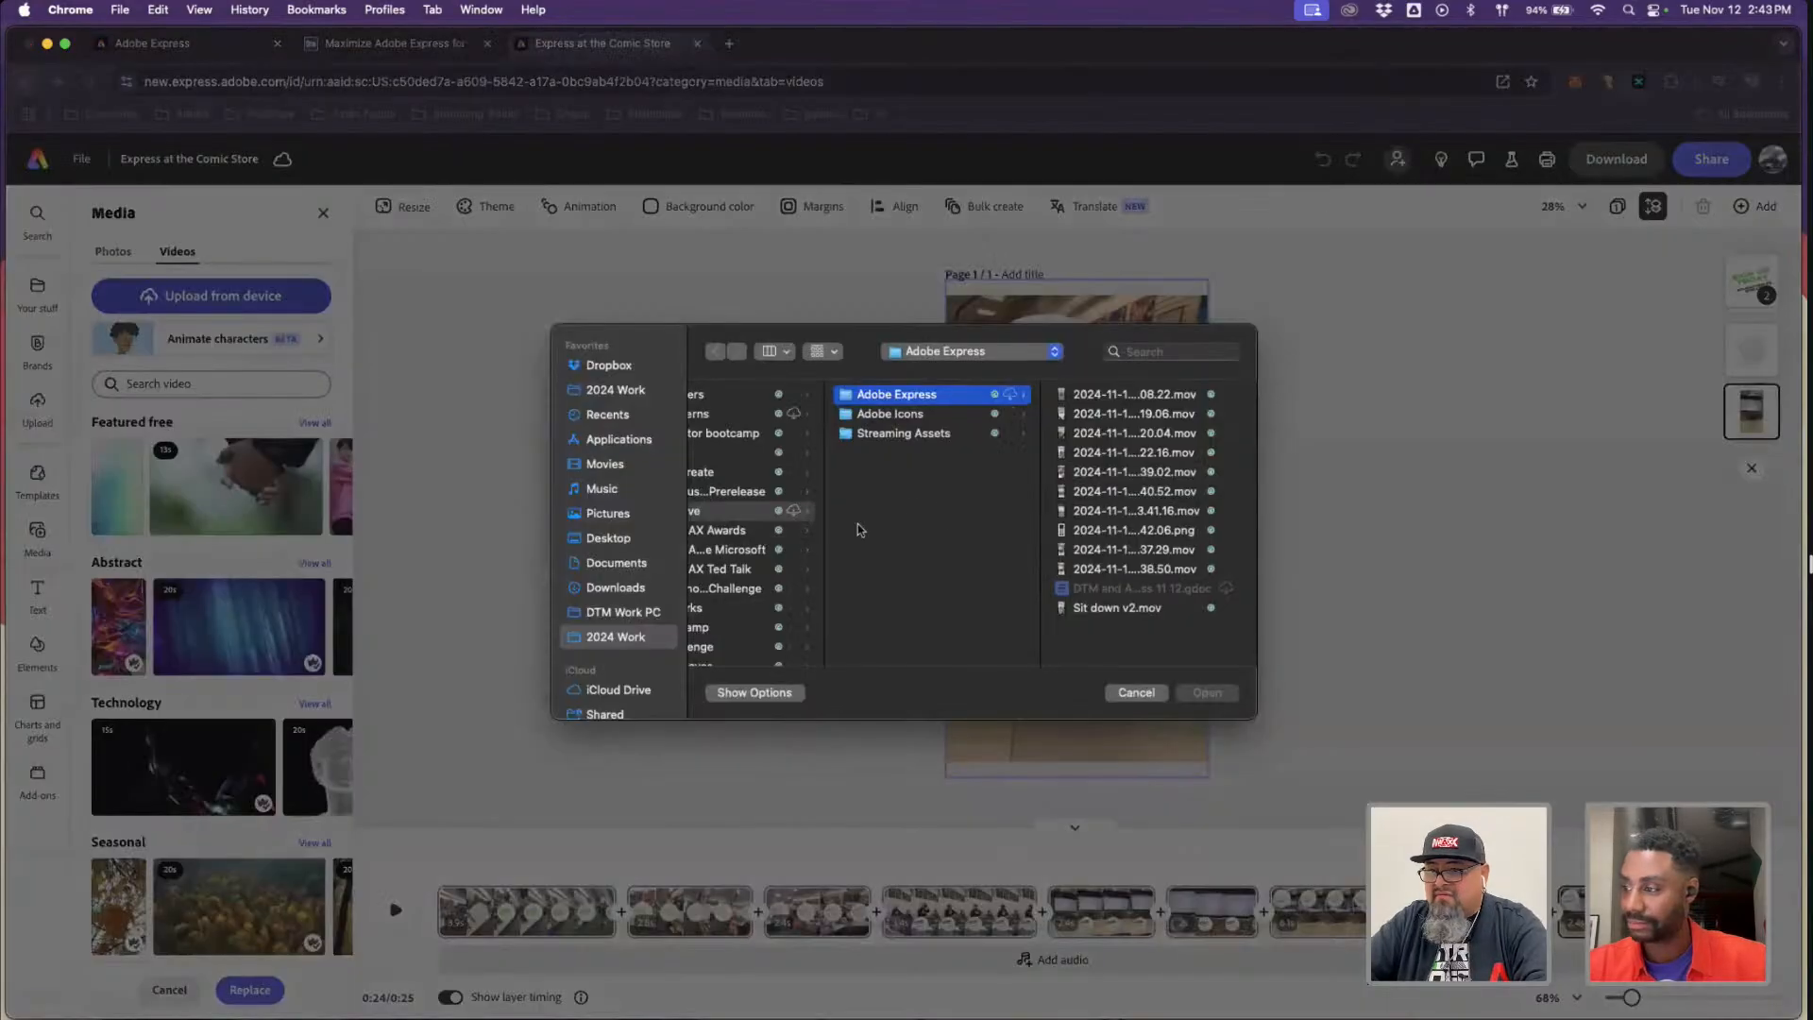
left_click(1150, 568)
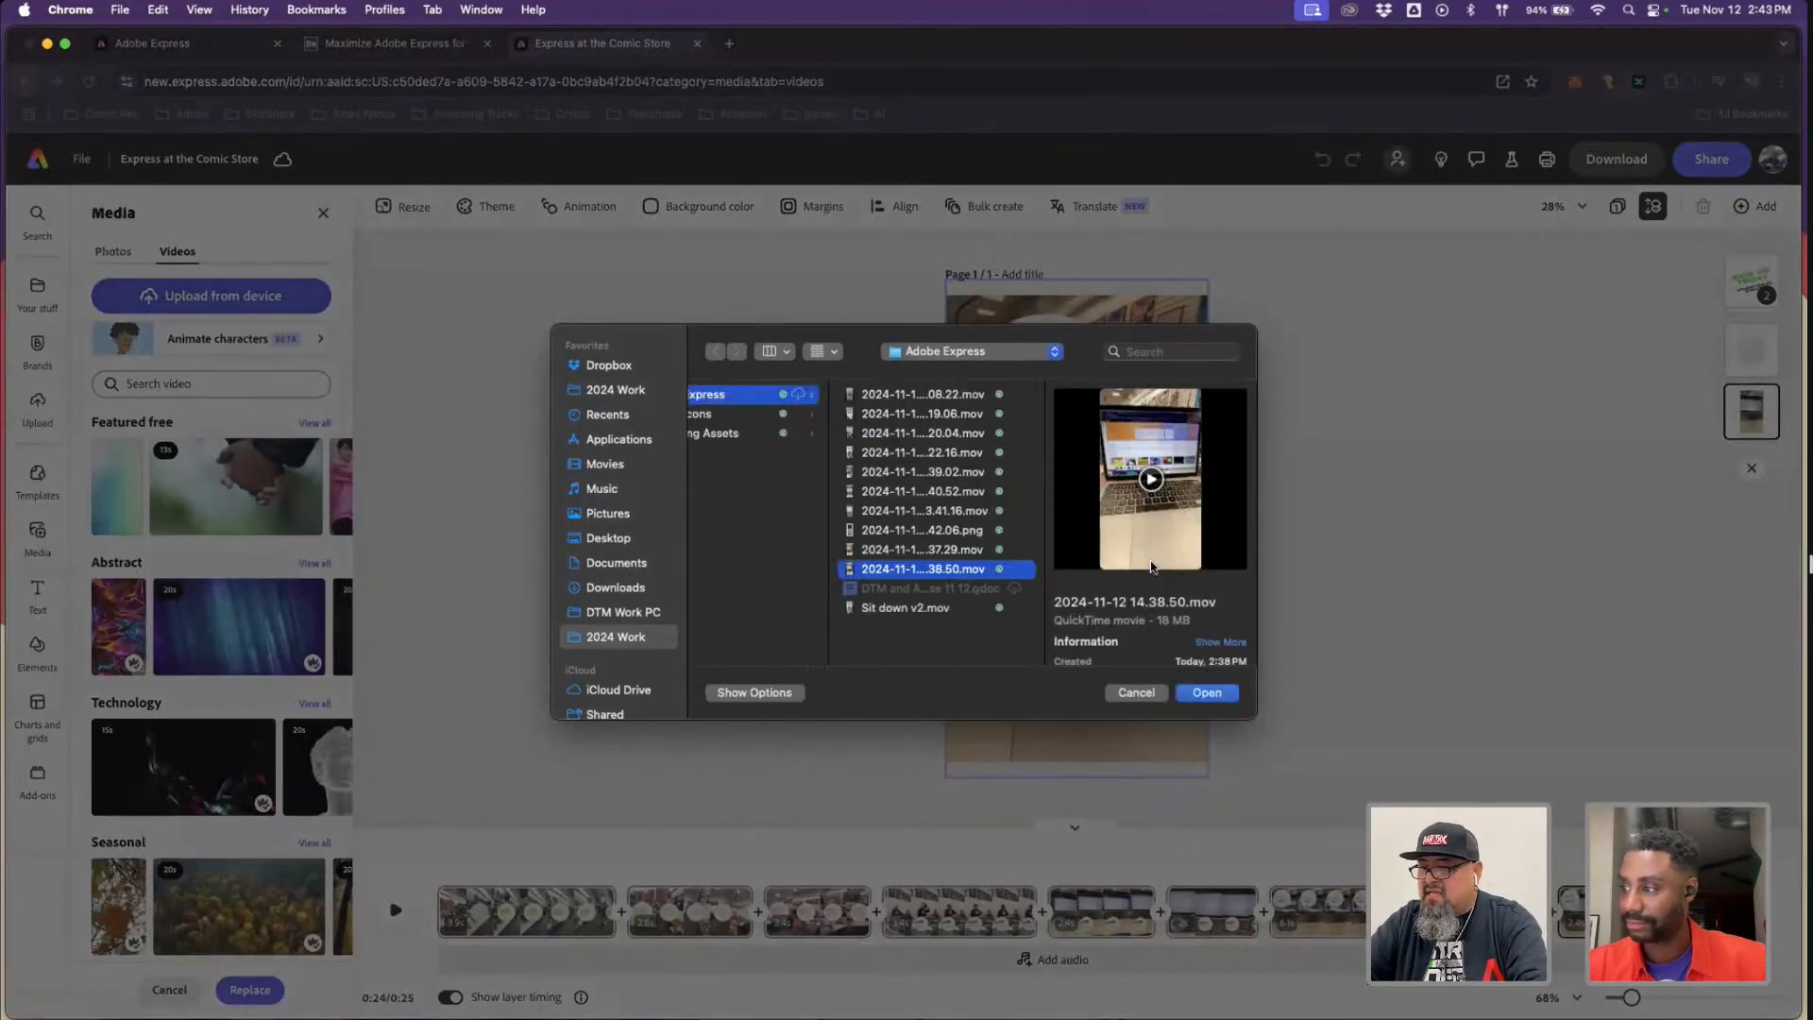
key("space")
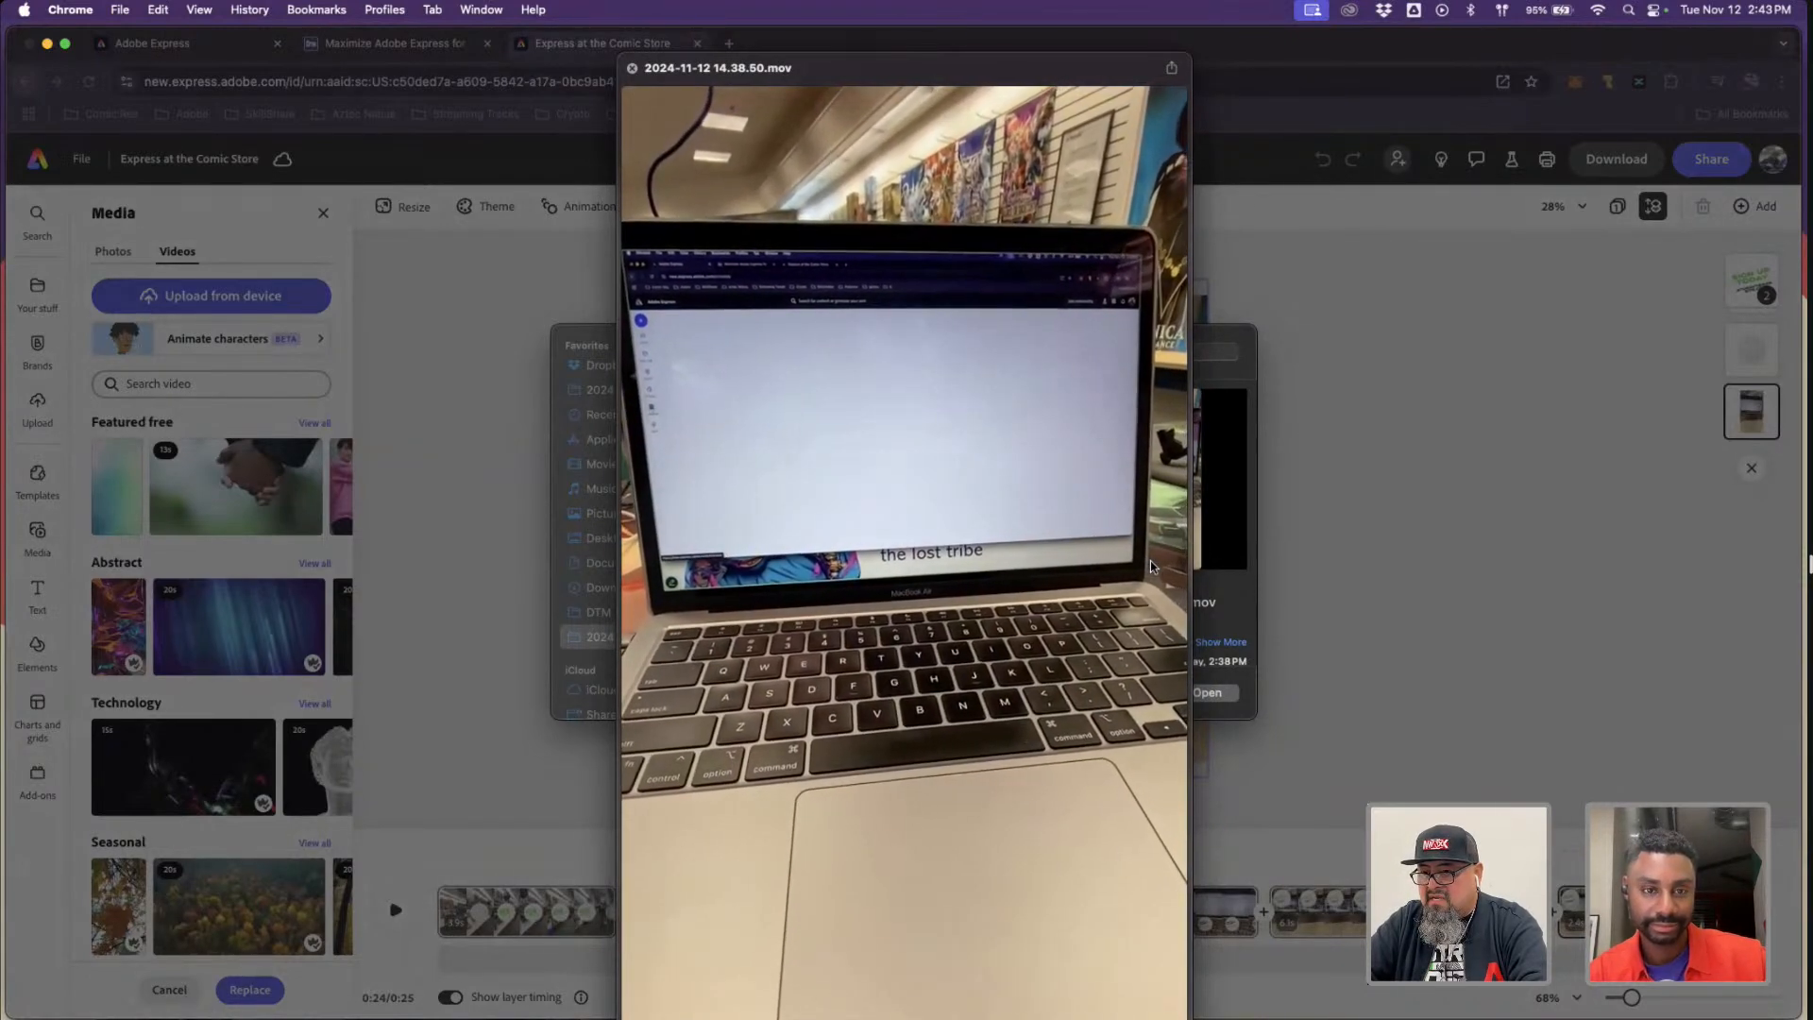
key("space")
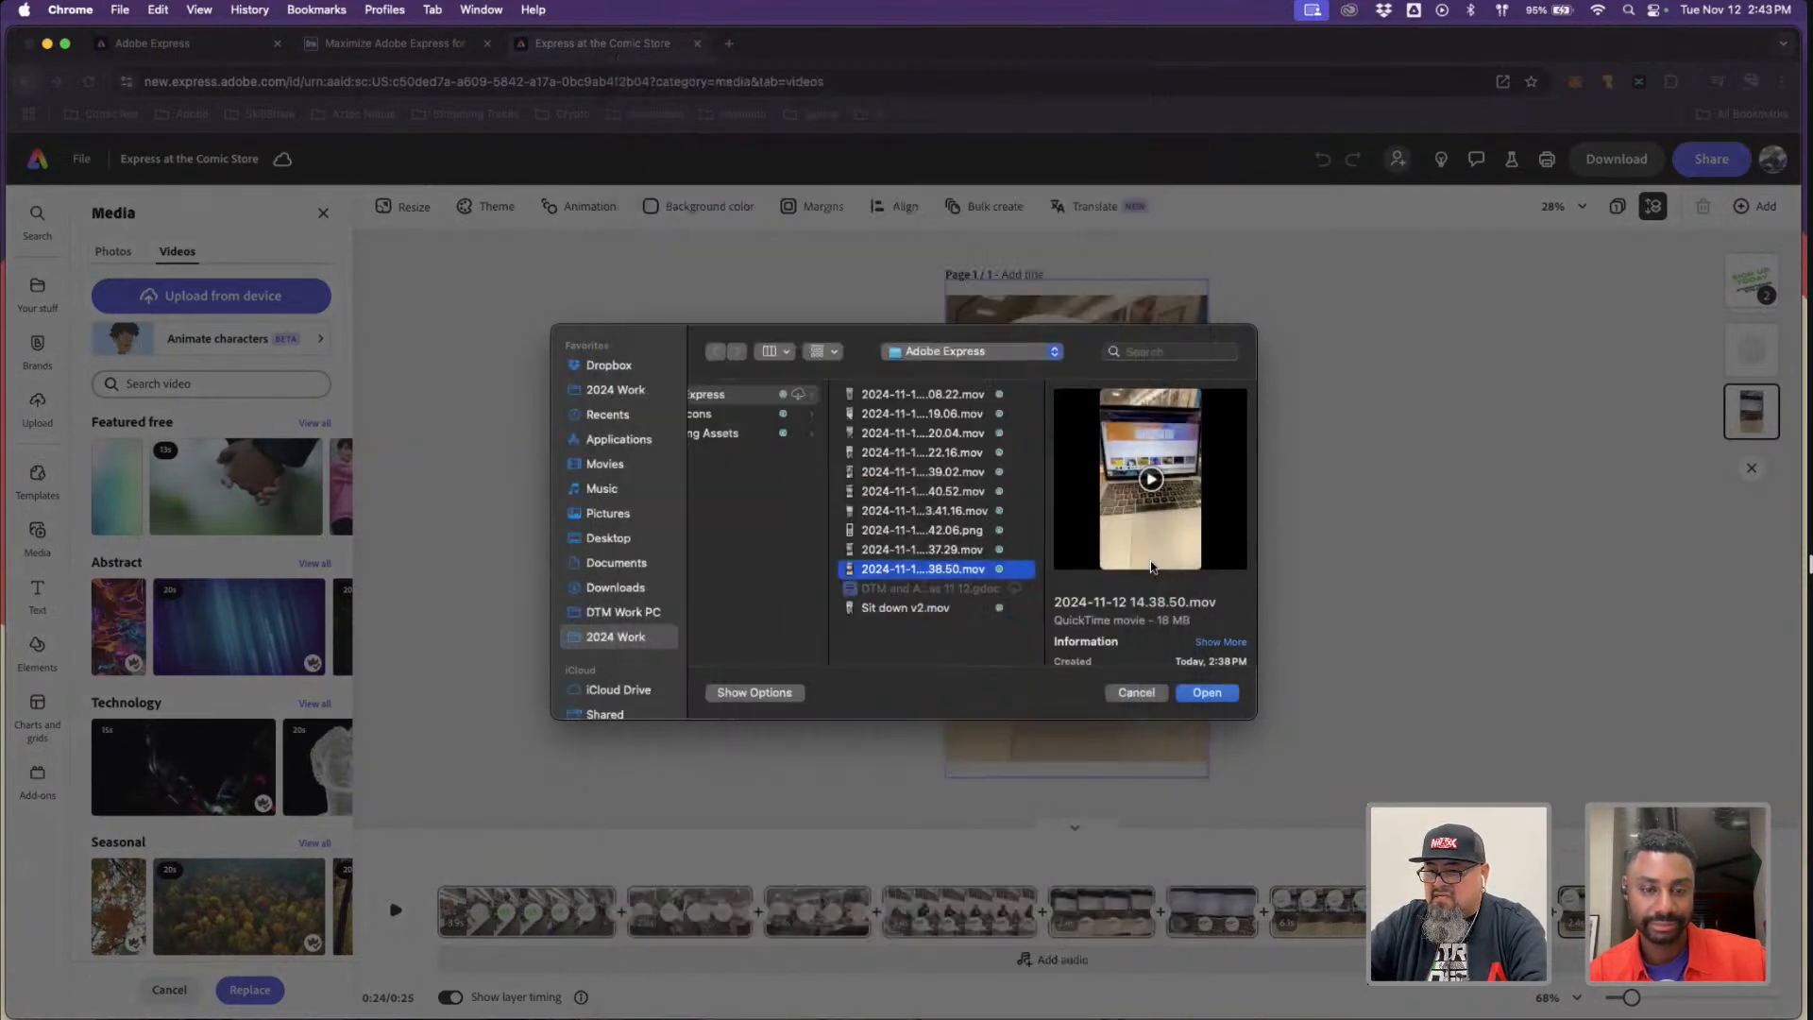
left_click(1208, 693)
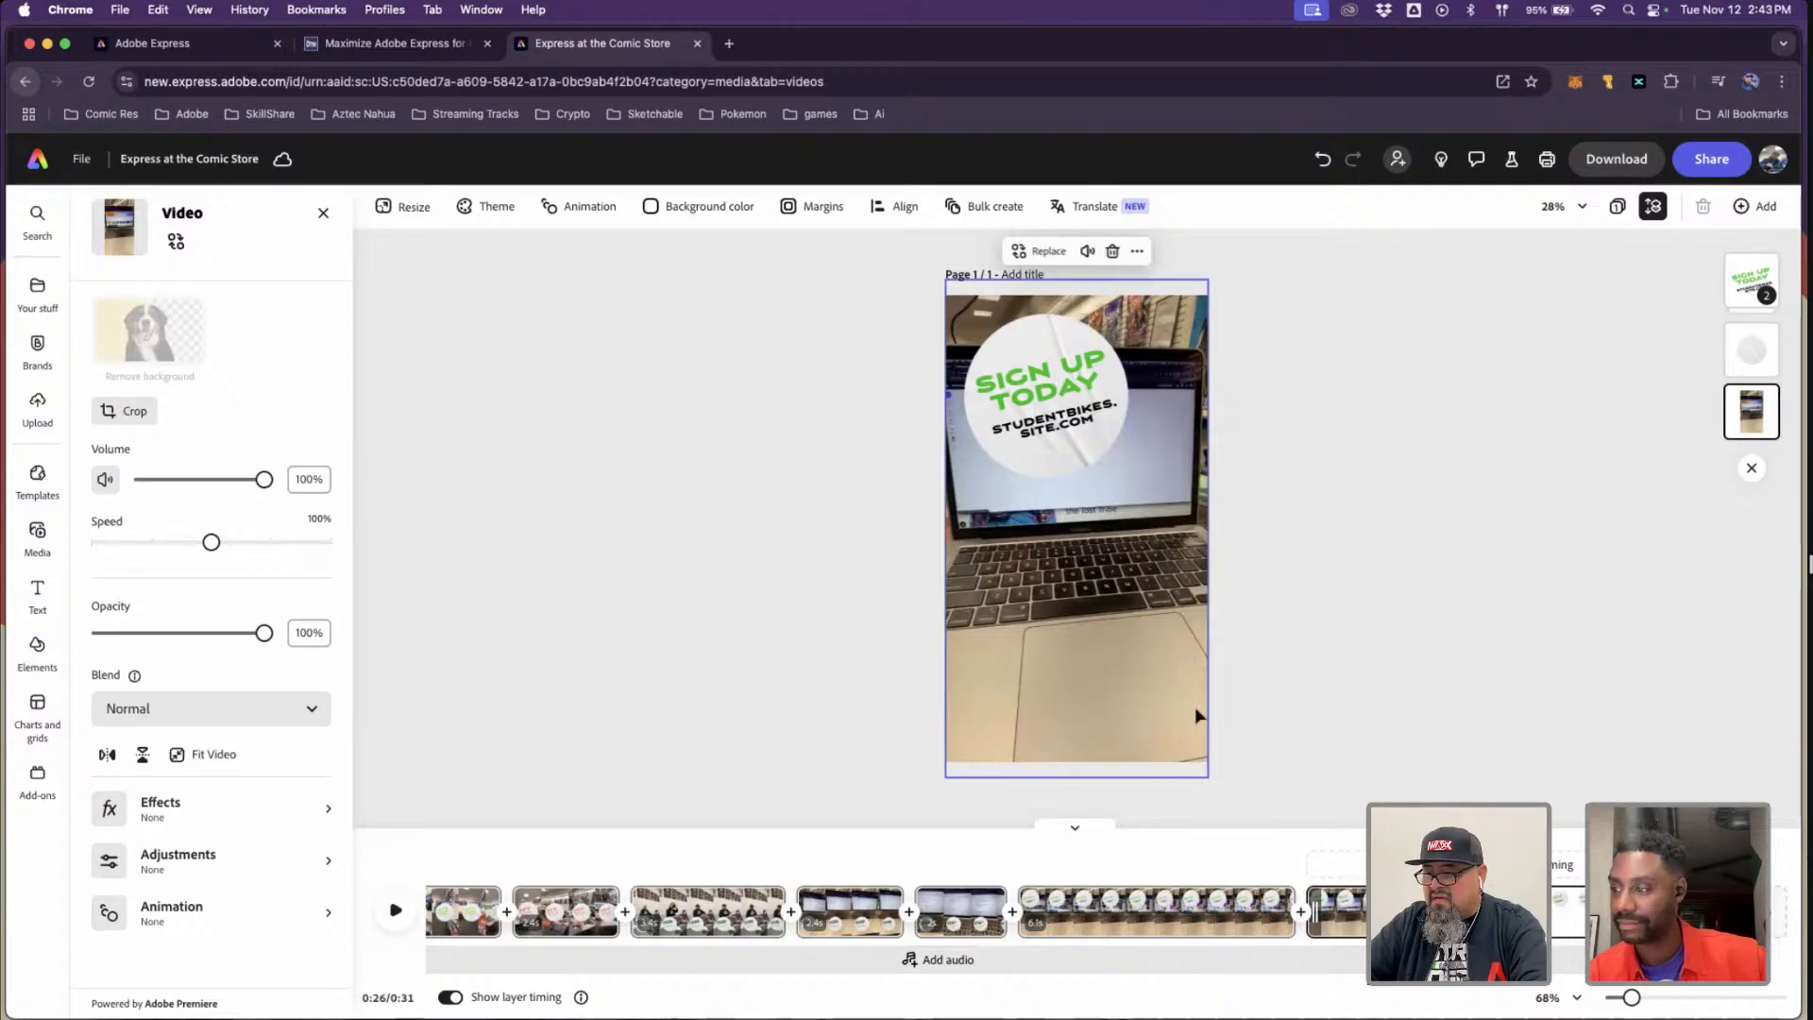
- Scrub through the last scene from start to end to examine the new clip behind the "SIGN UP TODAY" sticker
left_click(1077, 529)
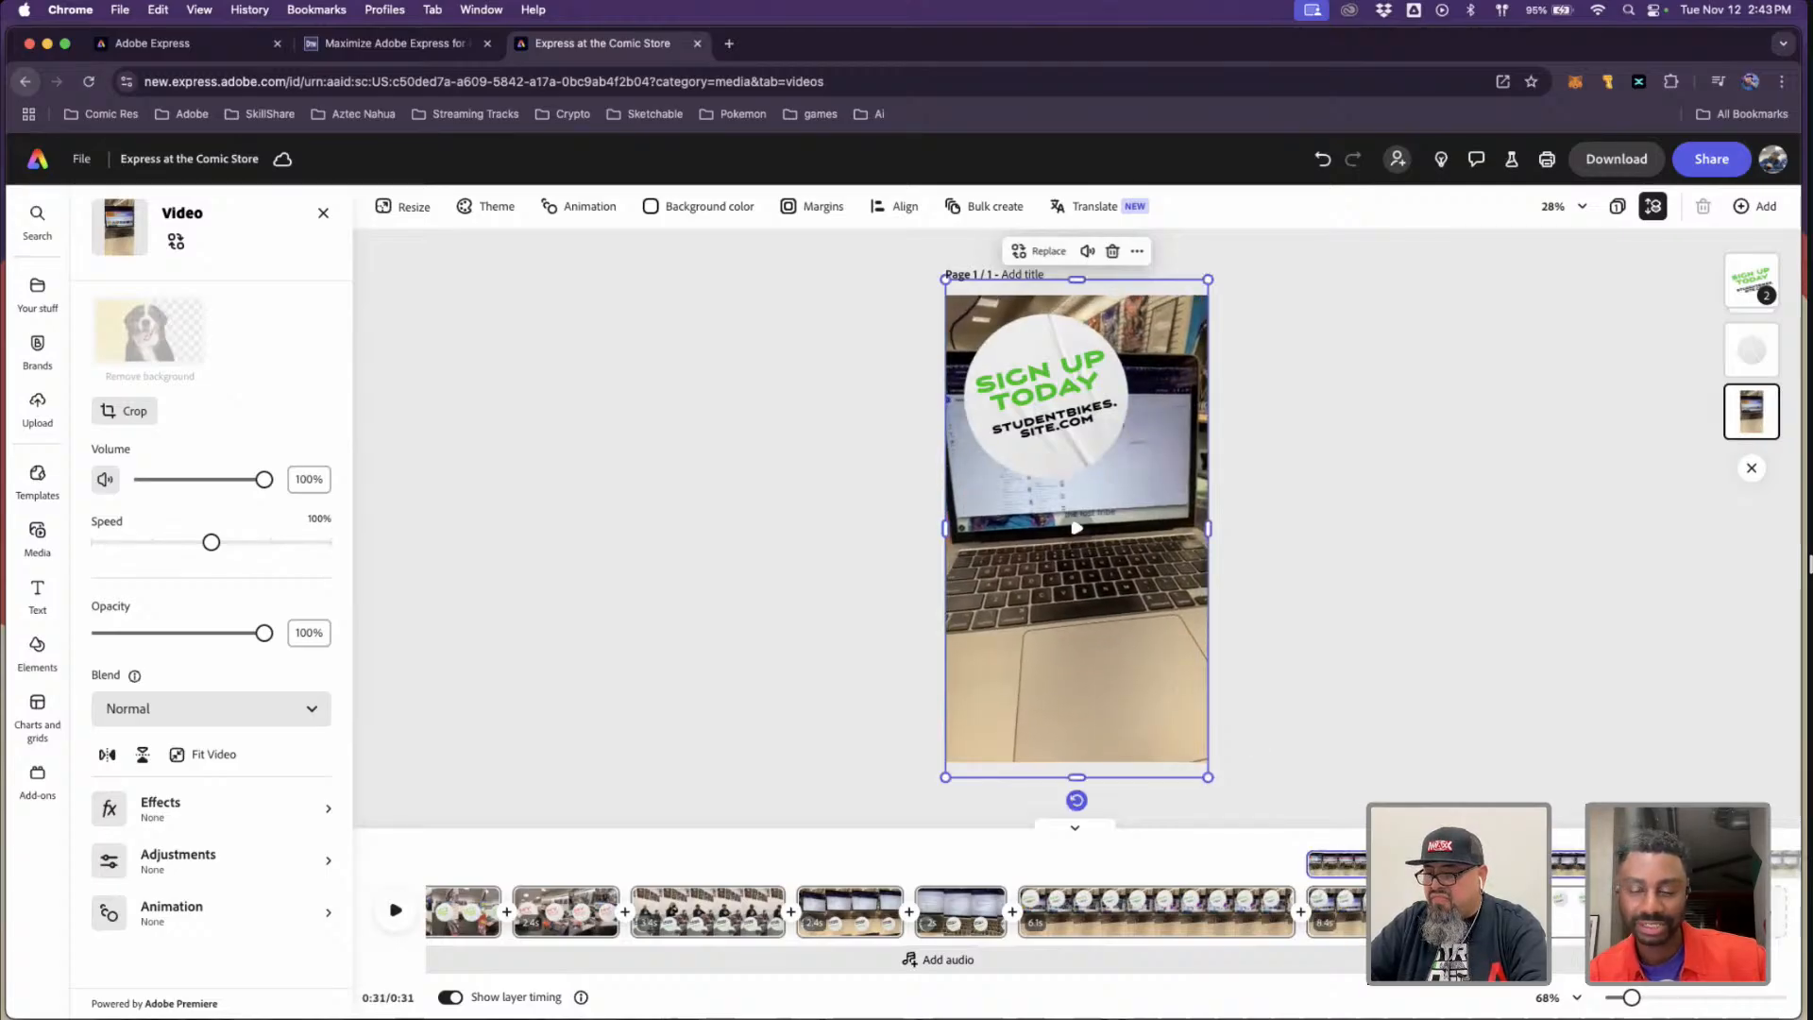
left_click(1571, 869)
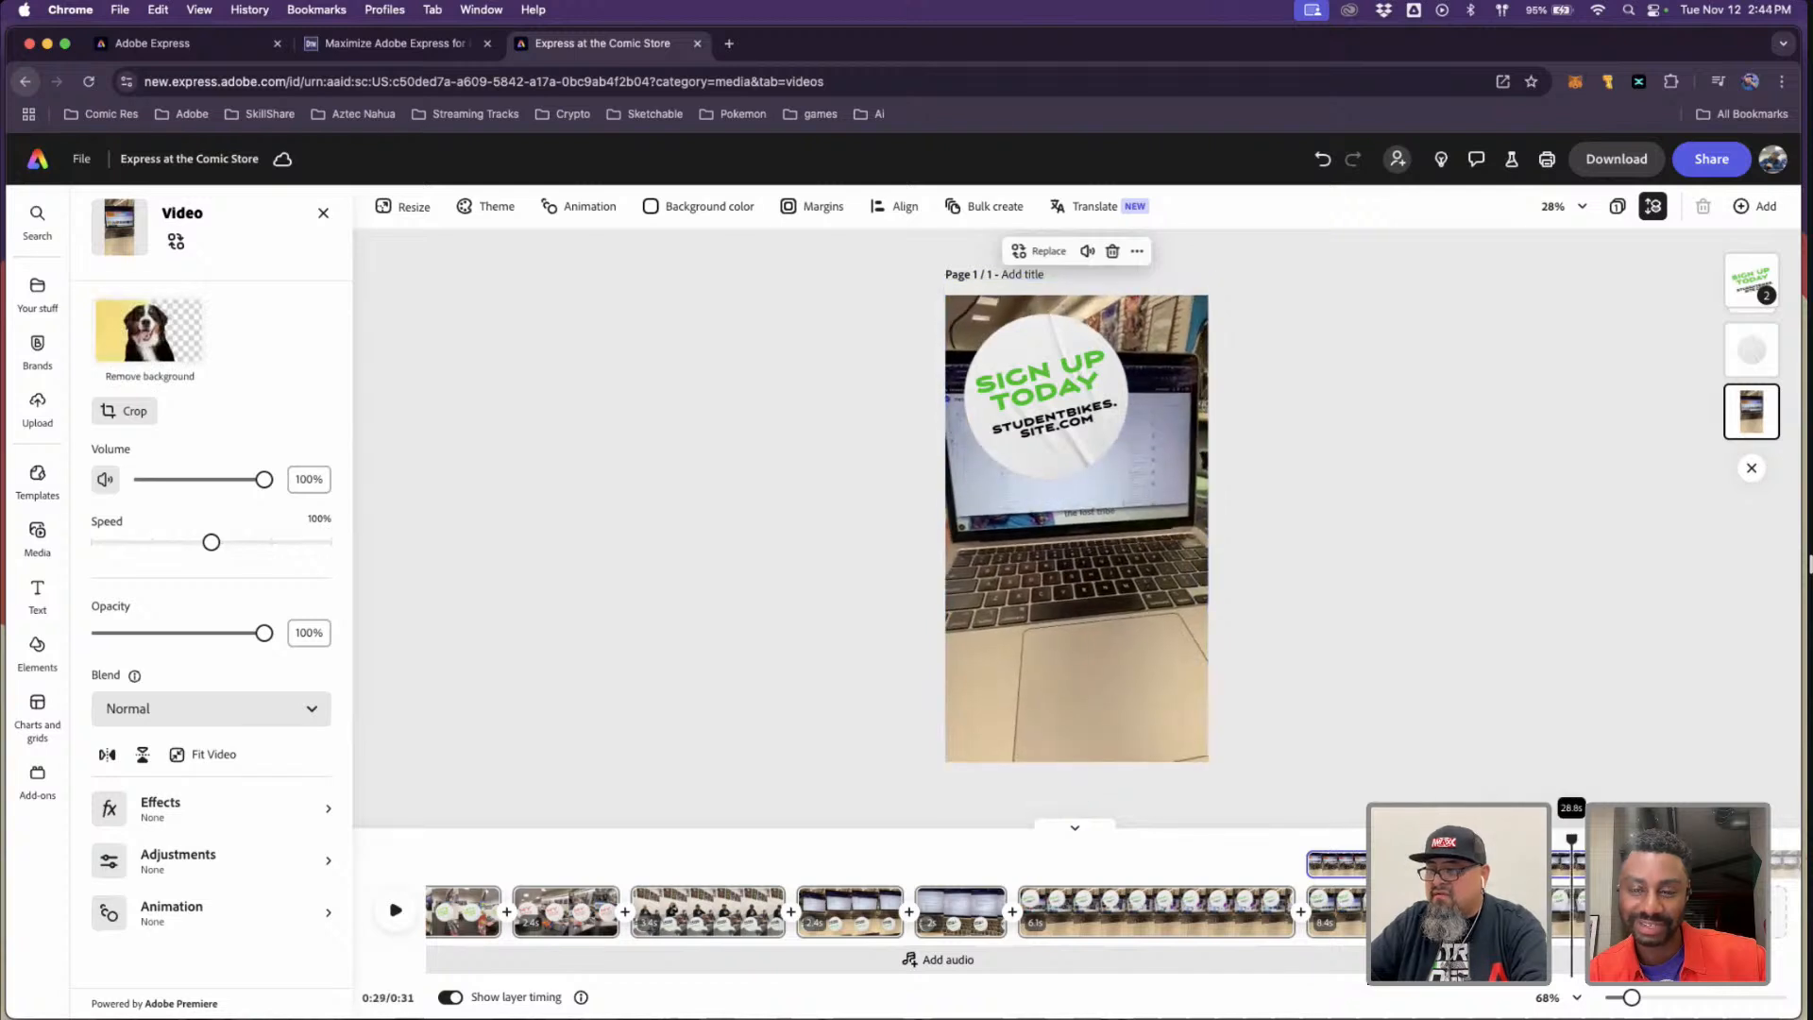
left_click_drag(1572, 838, 1427, 839)
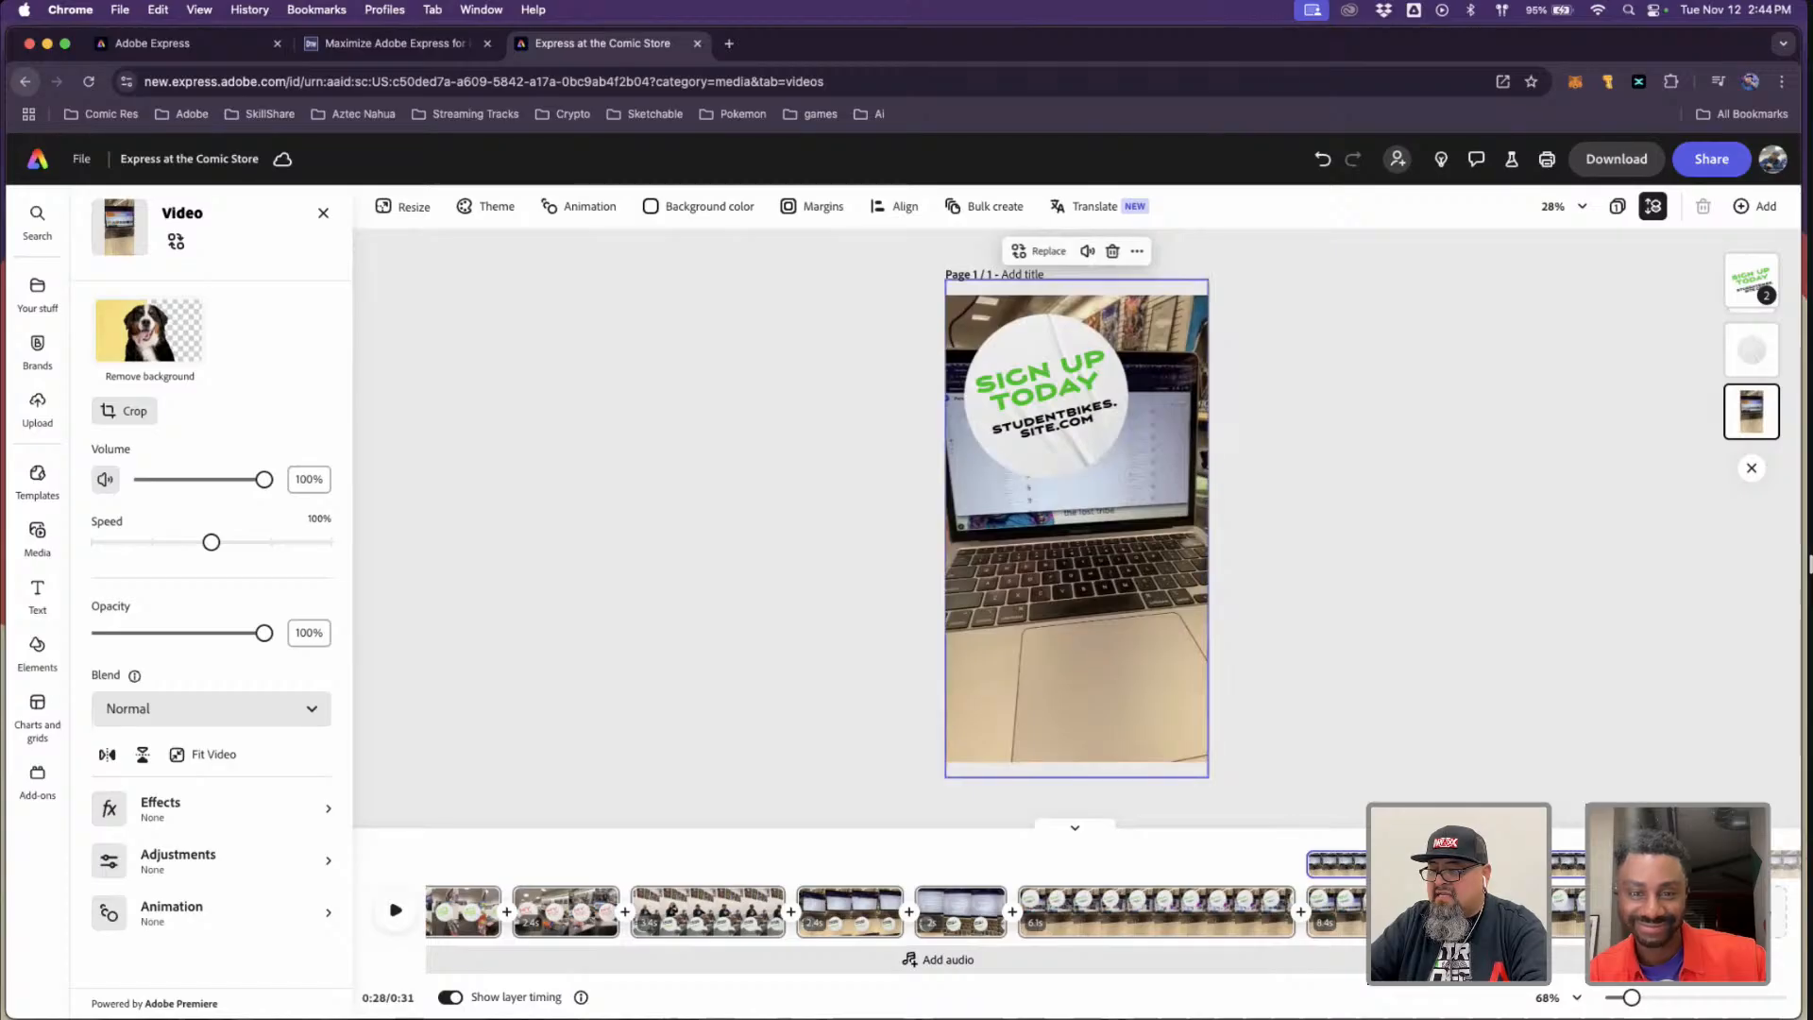
left_click(1298, 835)
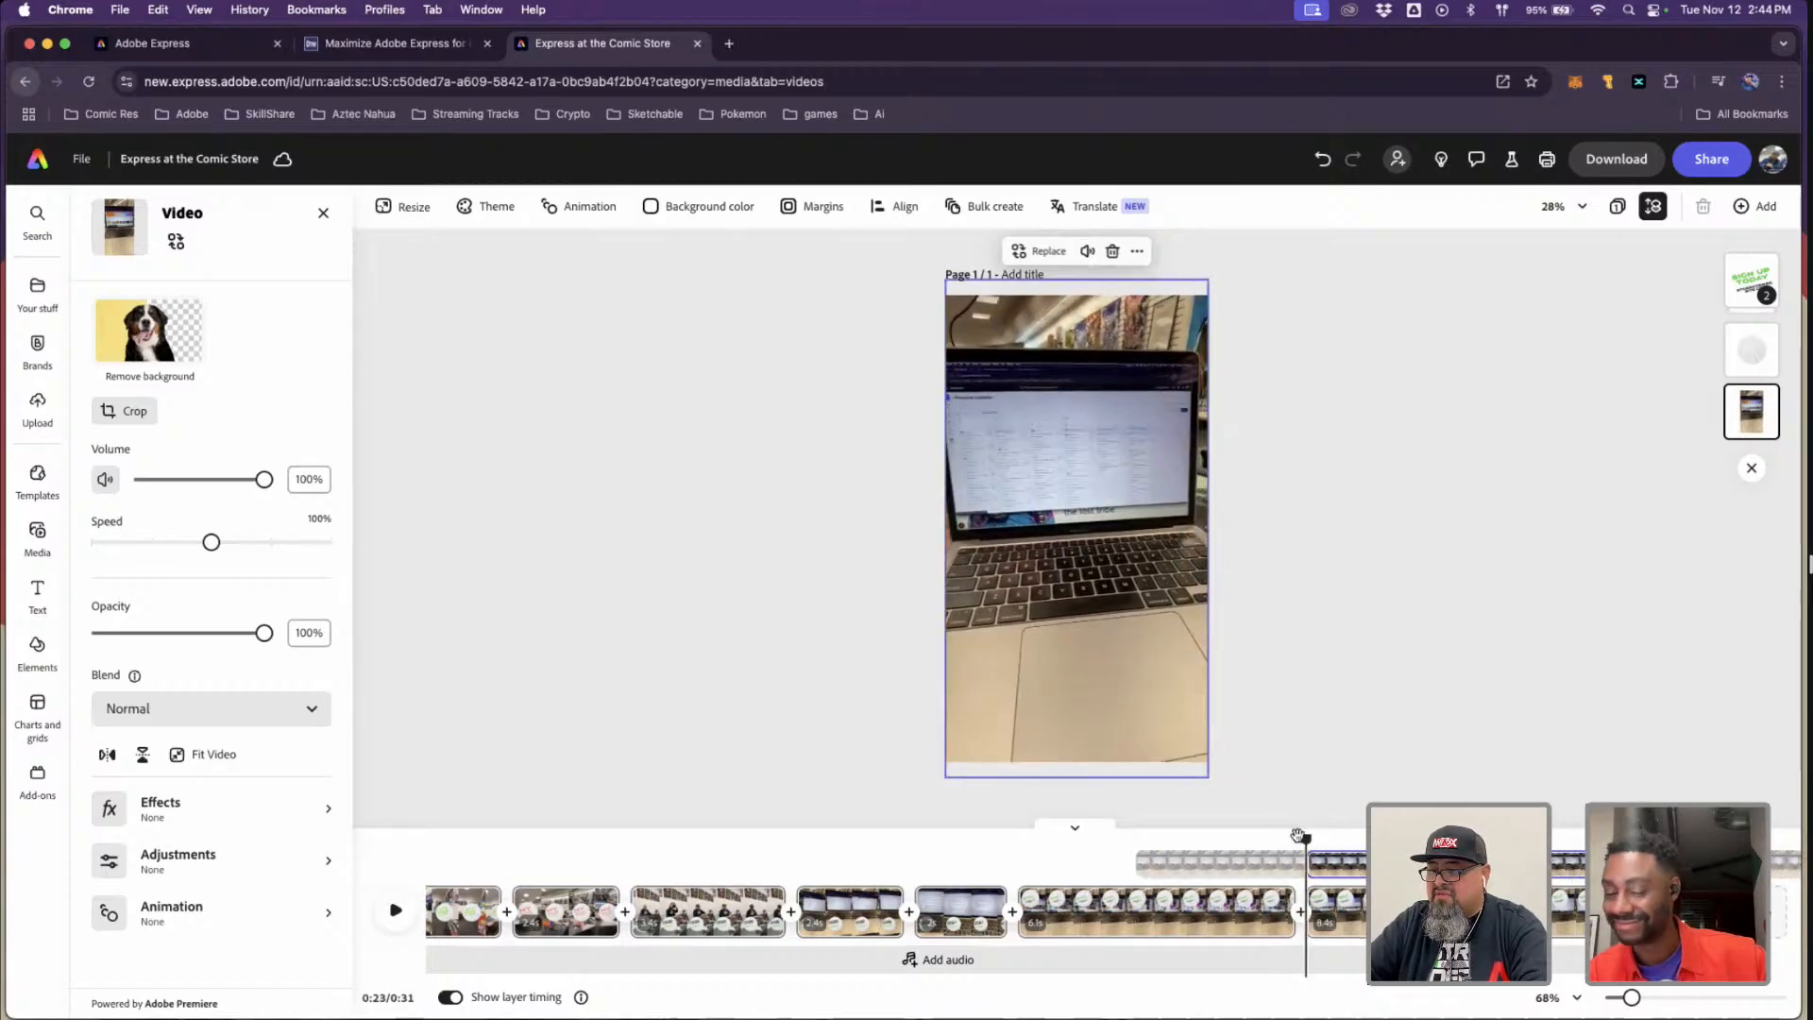
left_click_drag(1306, 836, 1373, 810)
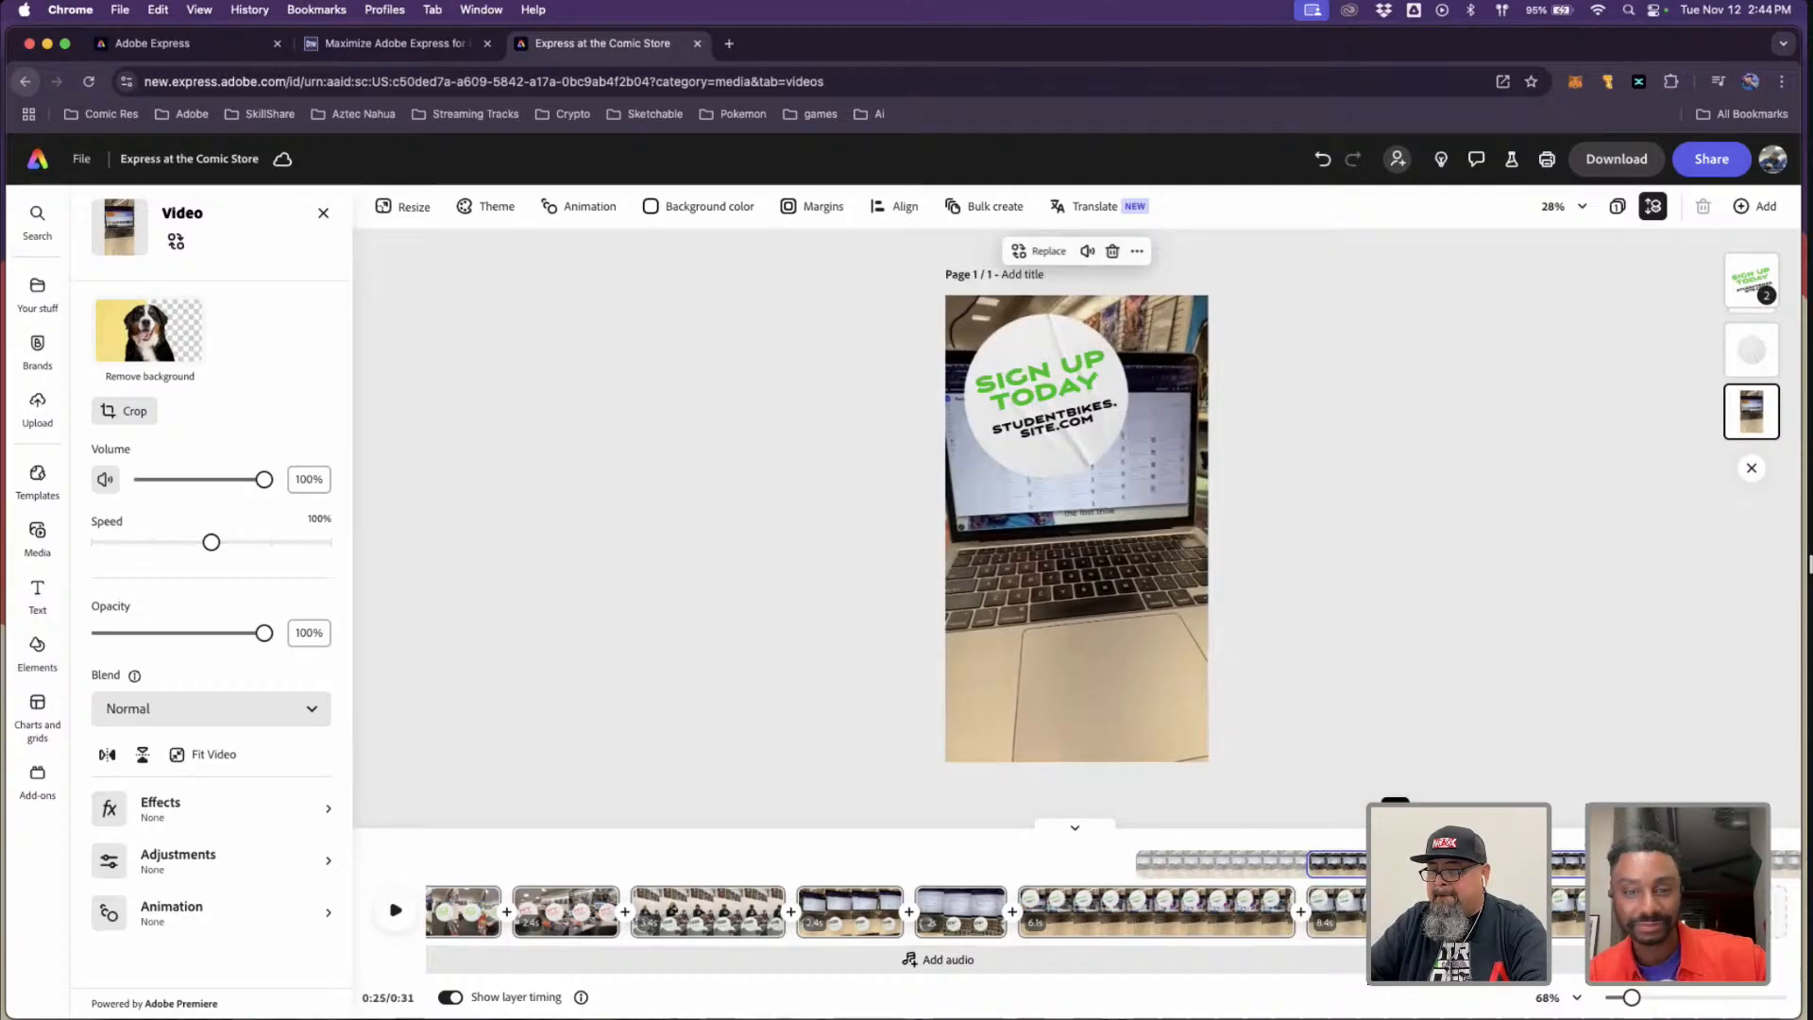
left_click_drag(1395, 805, 1688, 804)
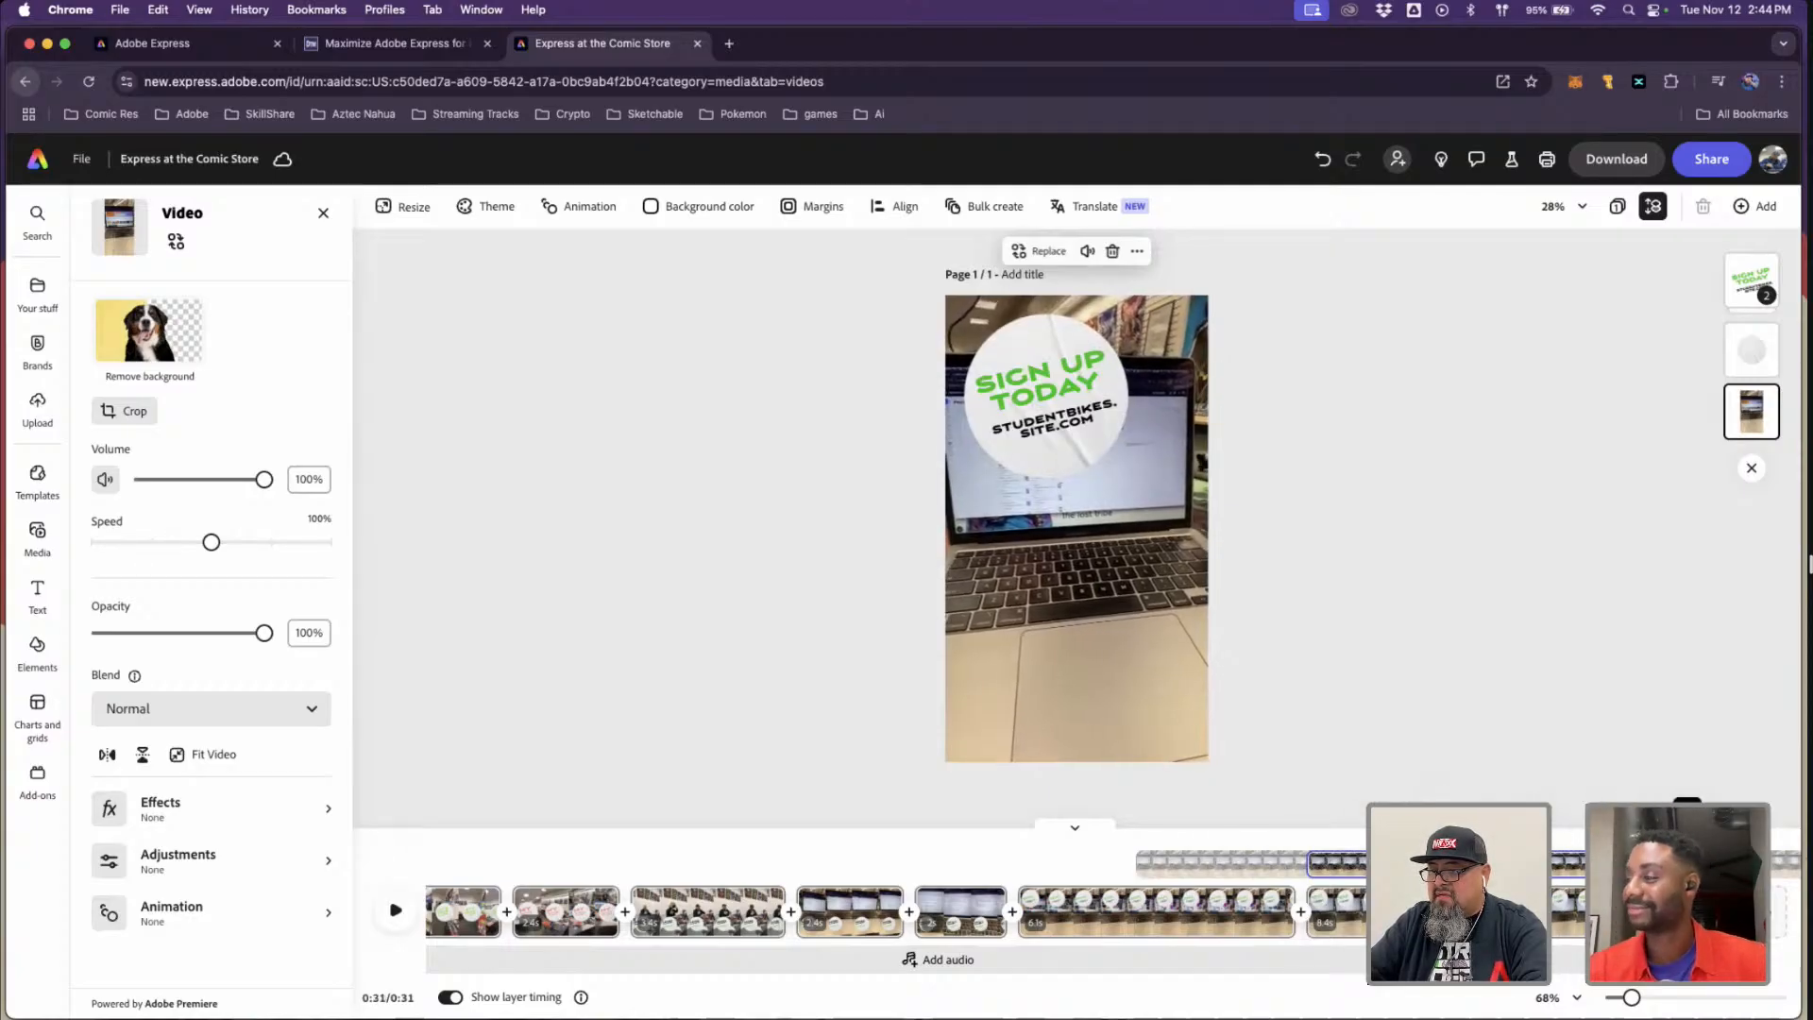
left_click_drag(1257, 867, 1308, 840)
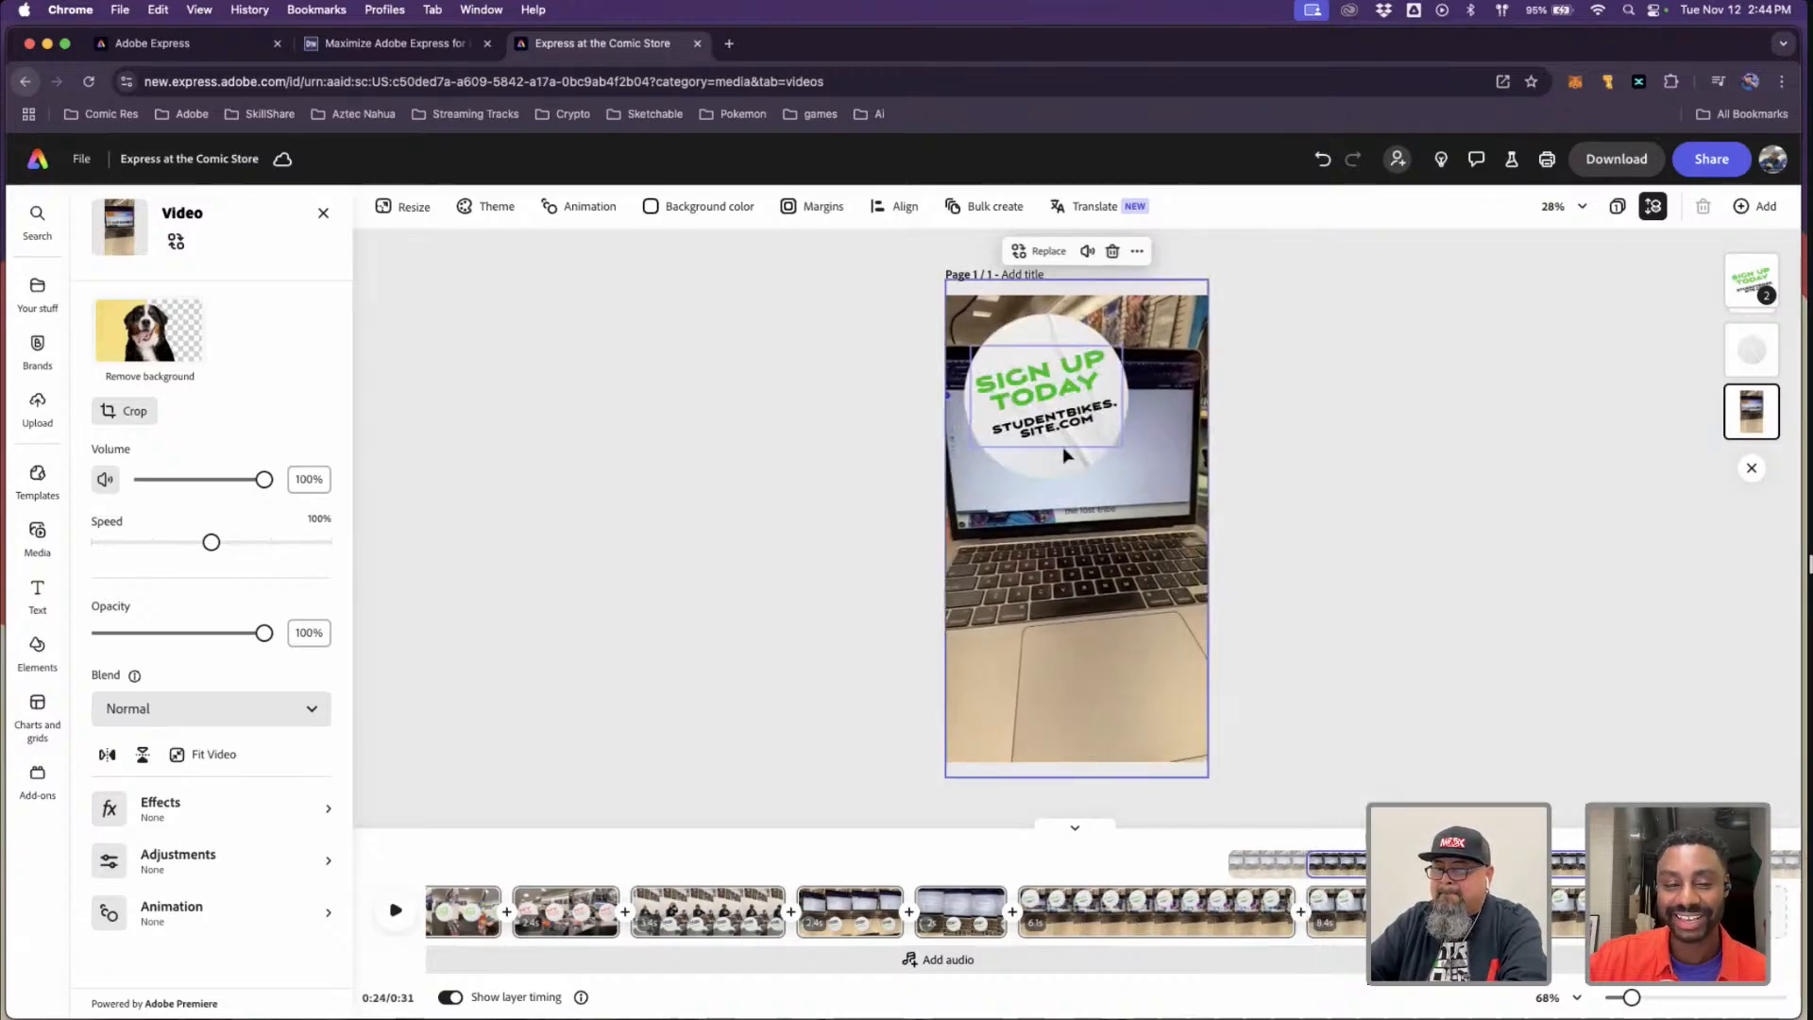
- Move the "SIGN UP TODAY" sticker and its text down over the laptop's keyboard and trackpad, and scrub the scene to check the placement
left_click_drag(1065, 453, 1058, 650)
key("super+z")
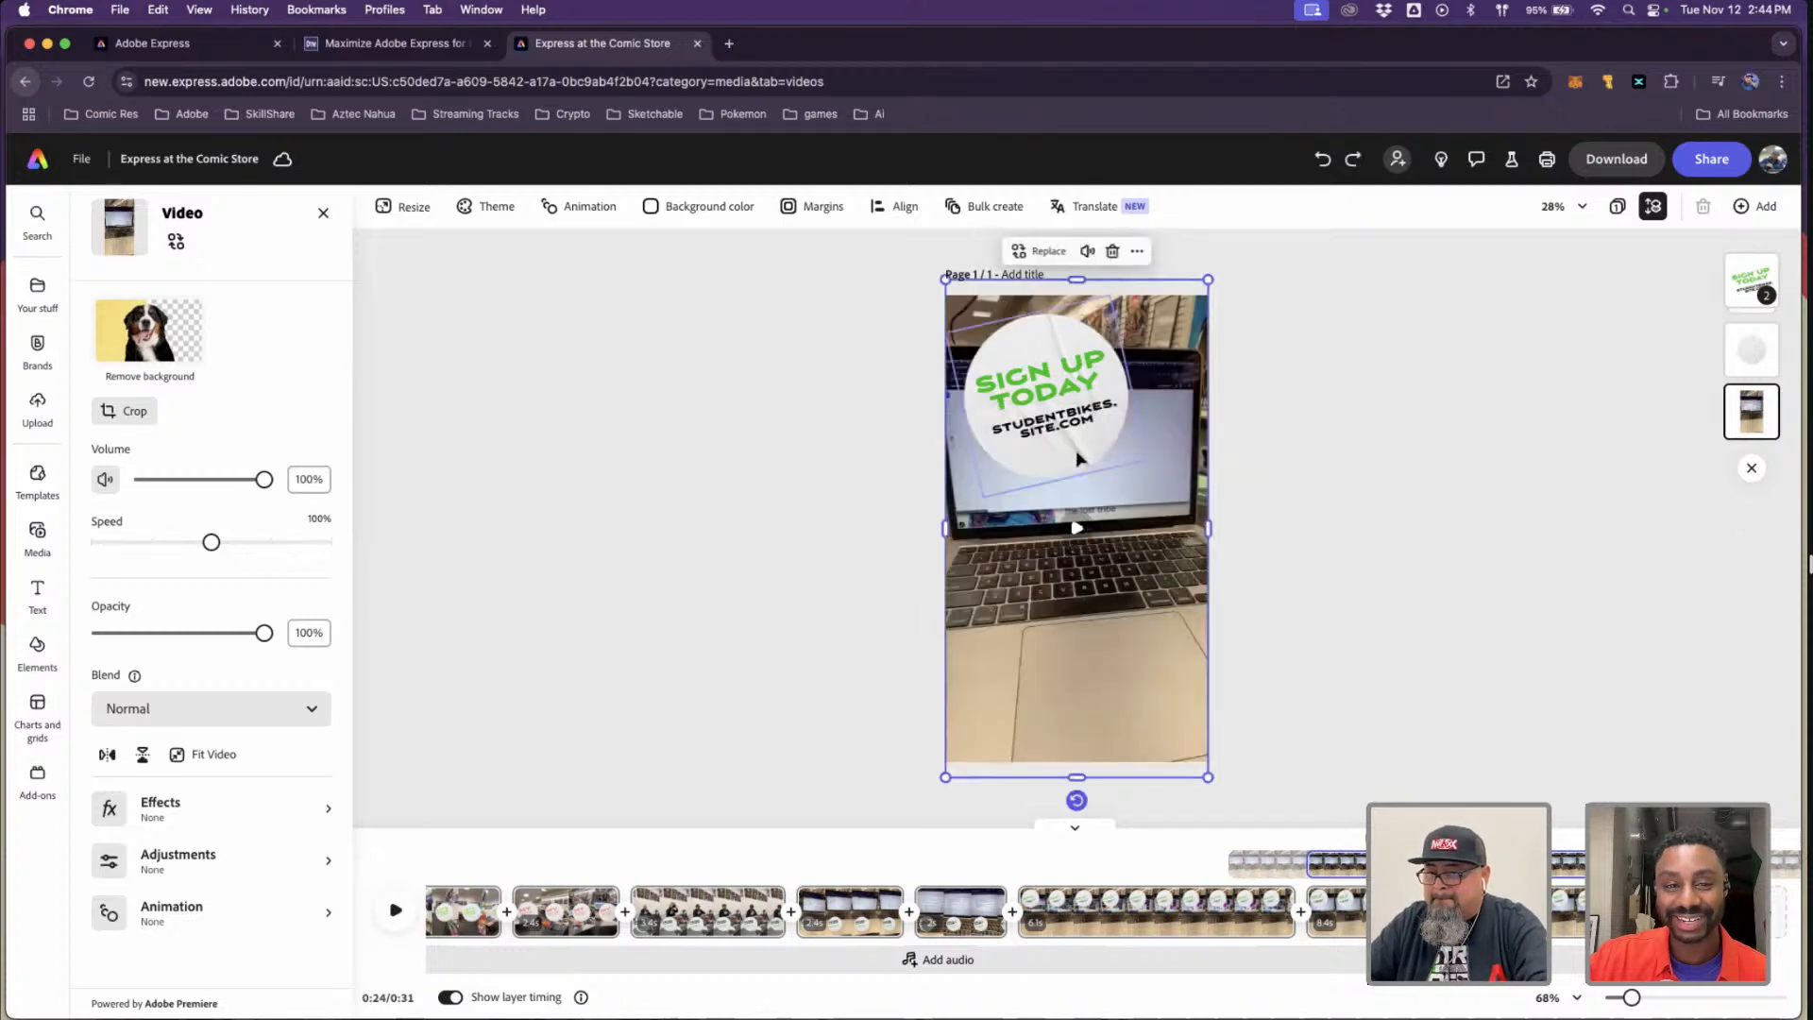
left_click_drag(1076, 515, 1122, 699)
left_click(1064, 427)
left_click_drag(1105, 614, 1124, 661)
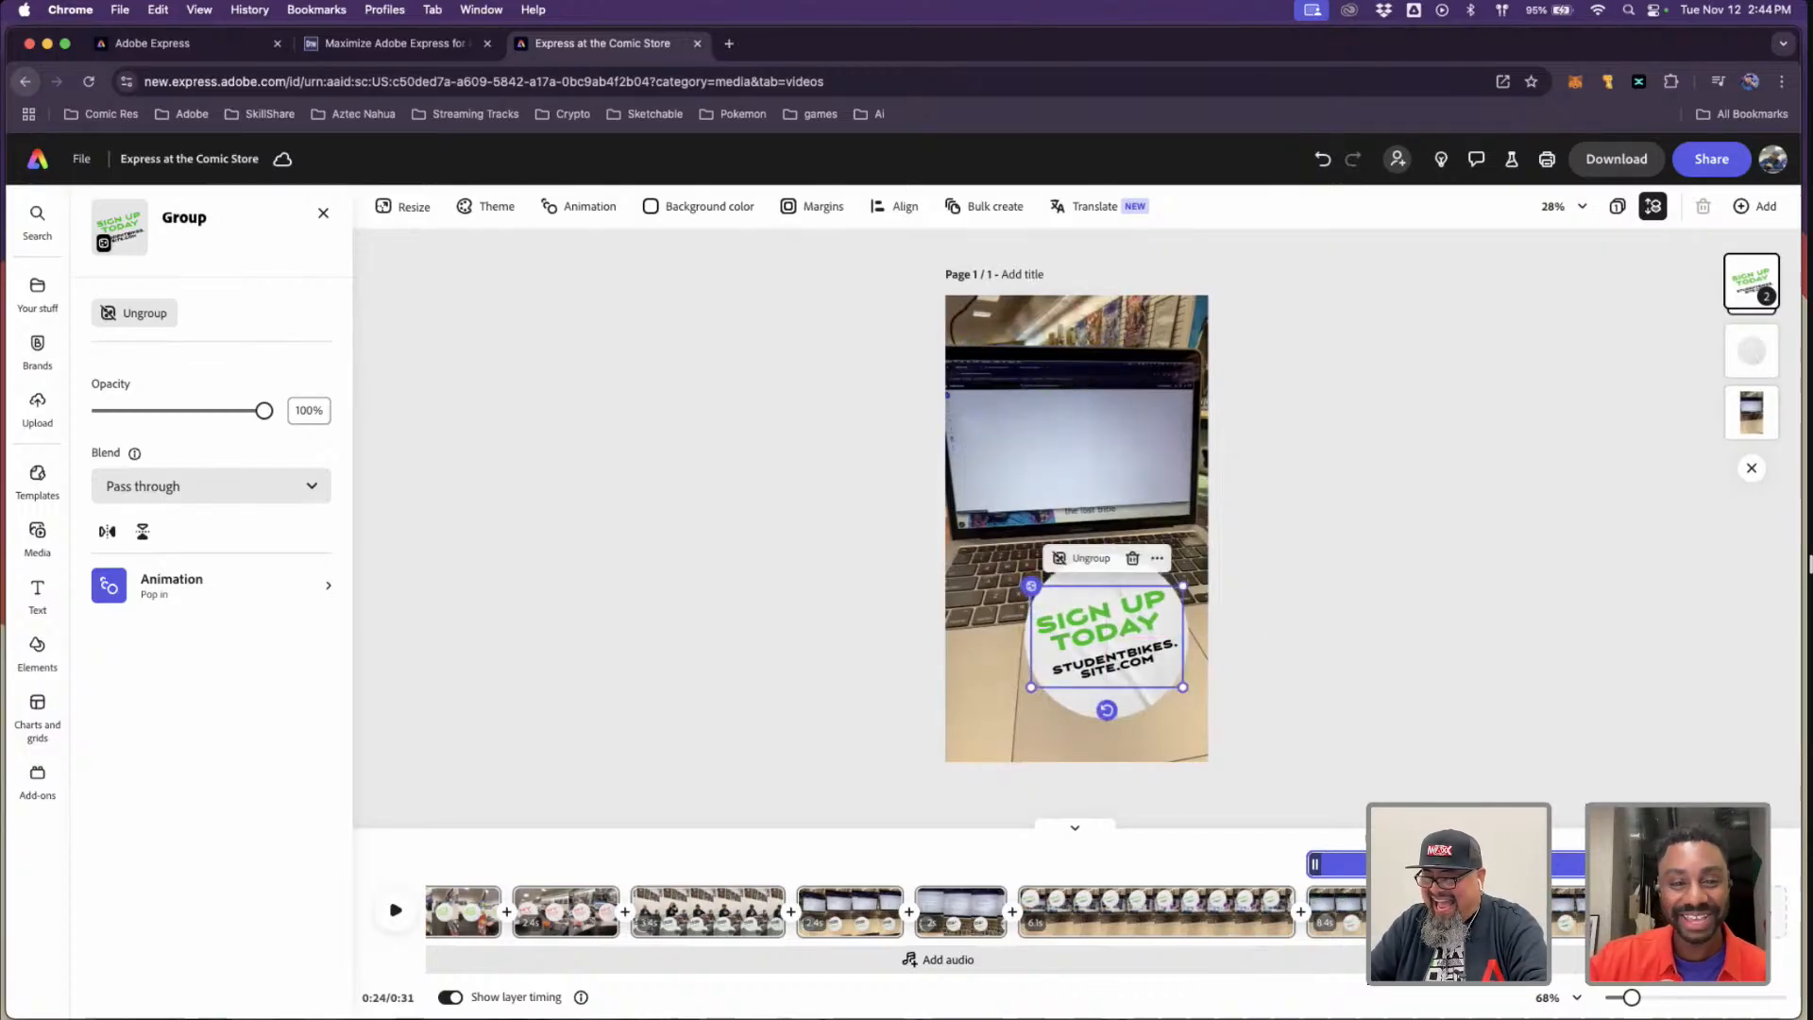
left_click_drag(1364, 839, 1325, 841)
left_click(1533, 912)
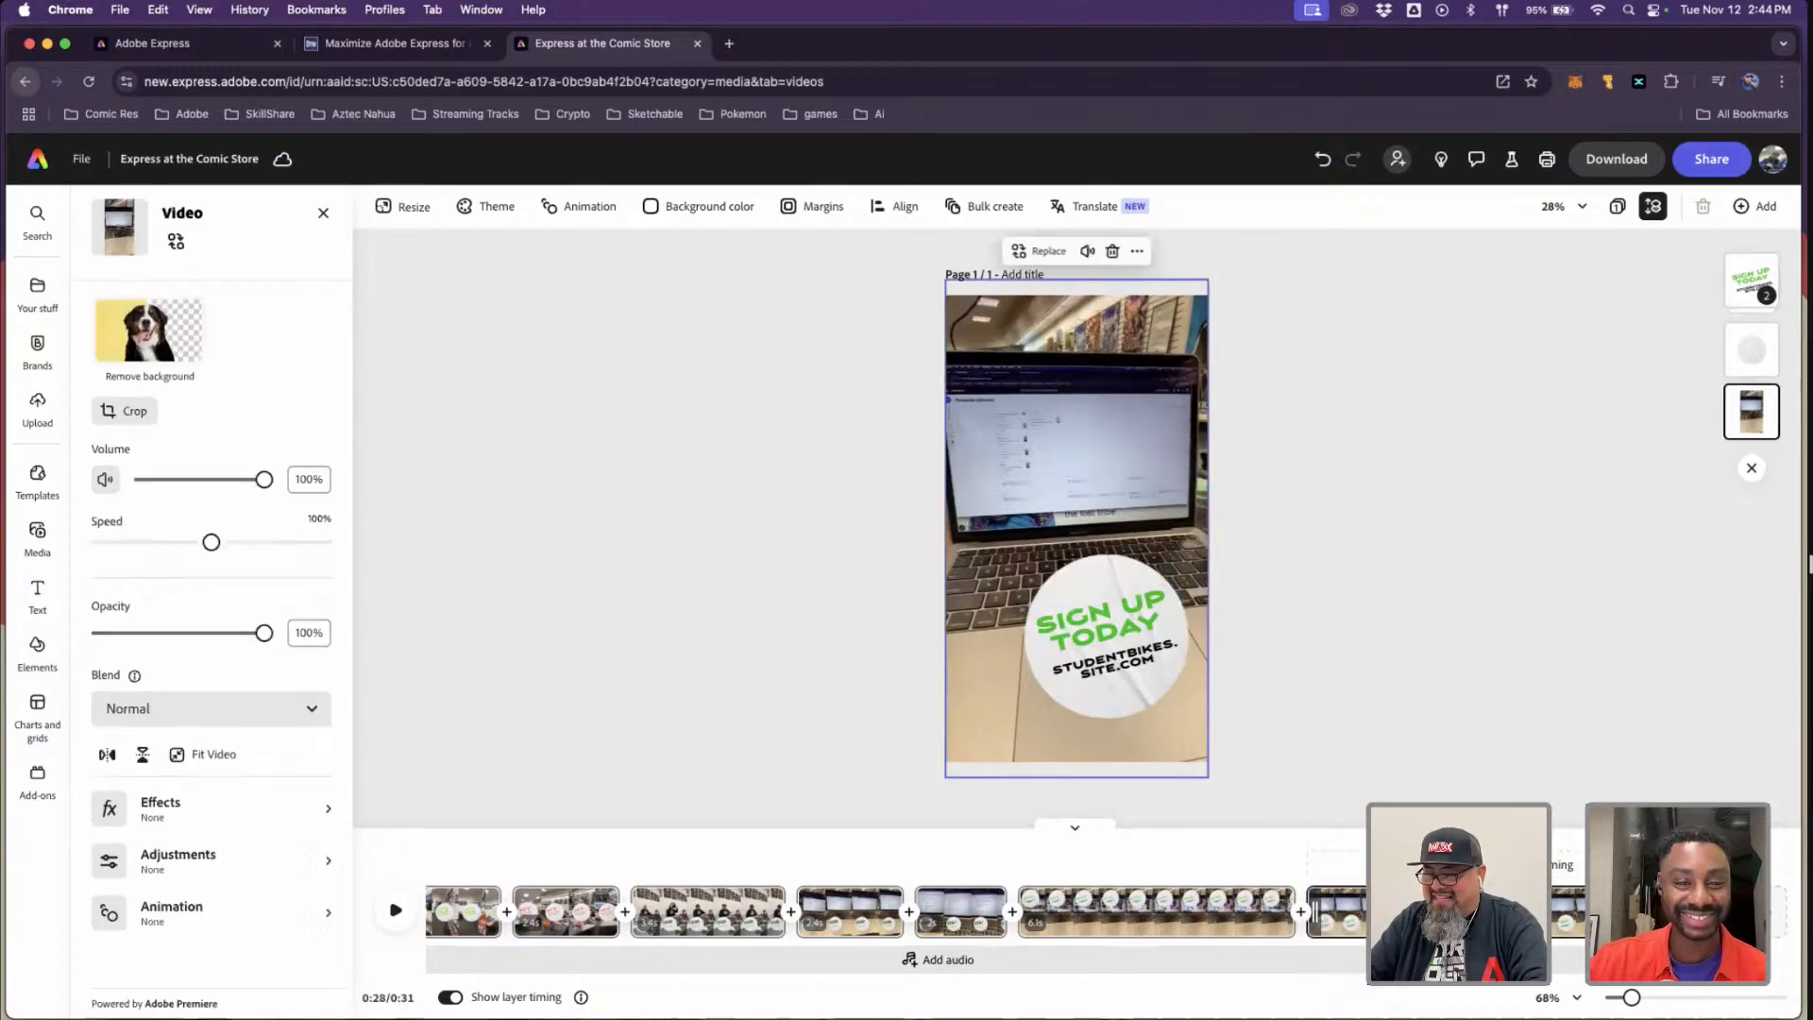
left_click(1020, 749)
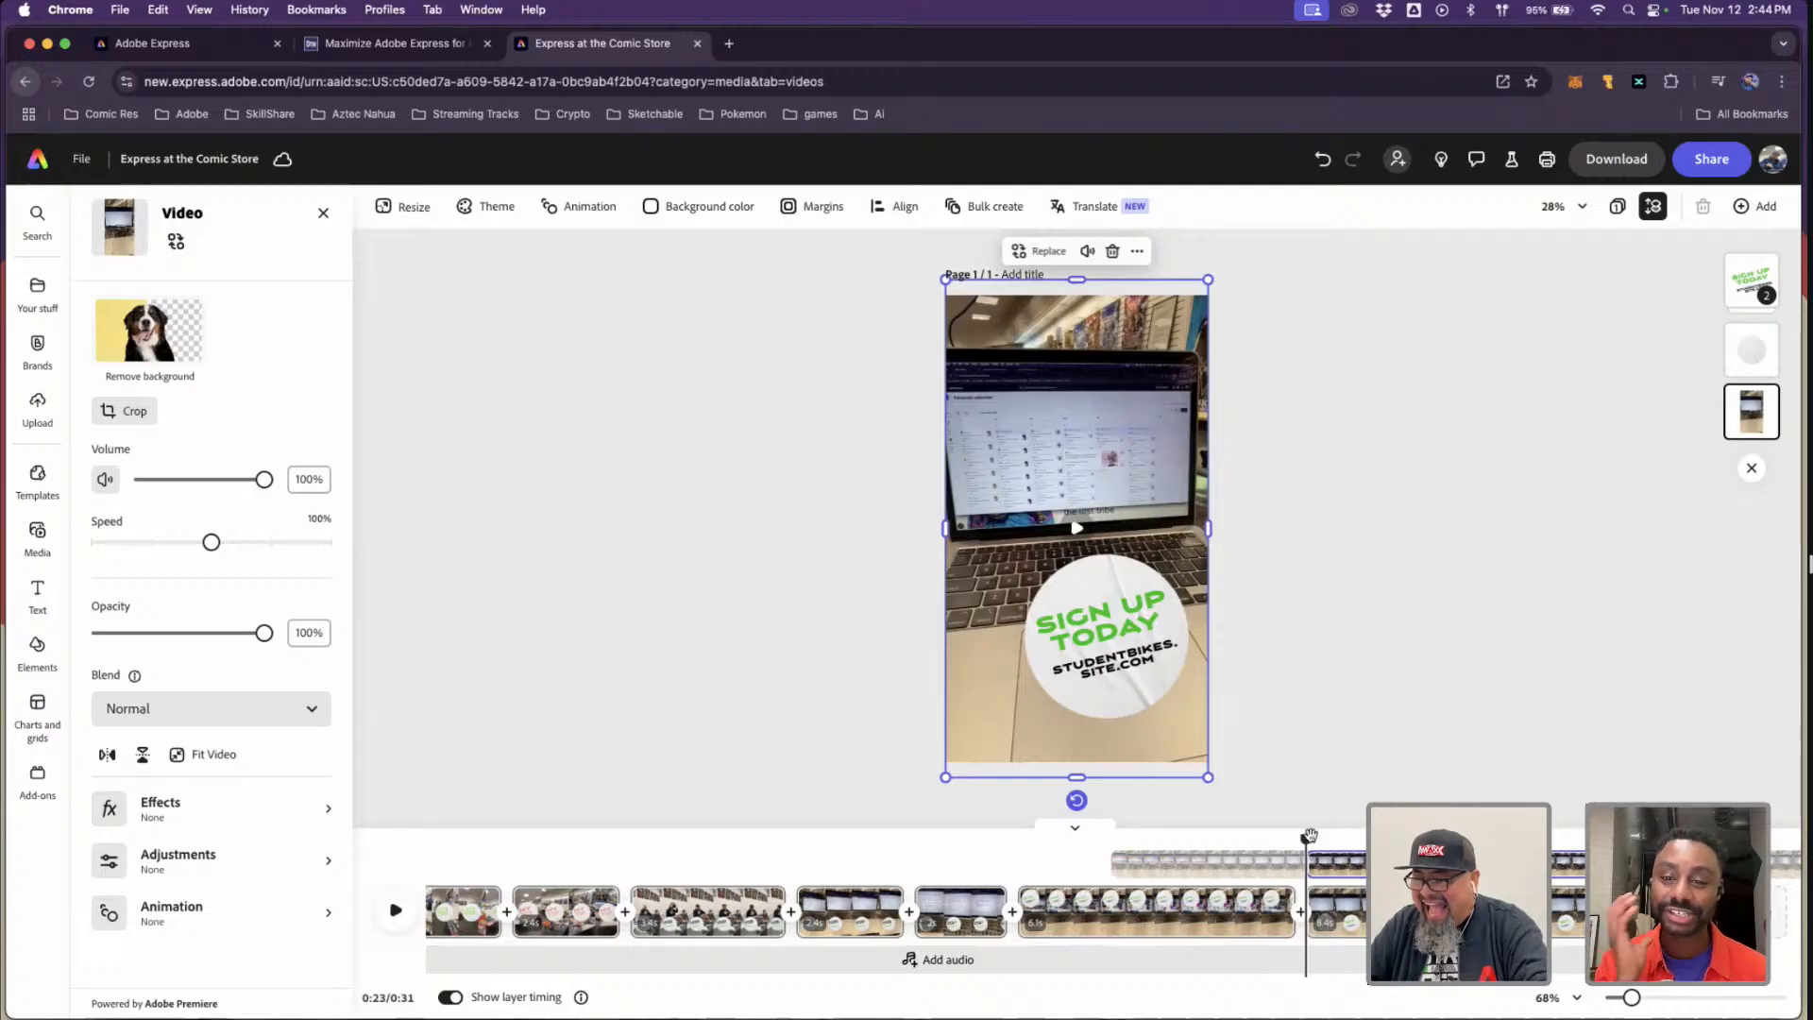
left_click_drag(1310, 835, 1361, 835)
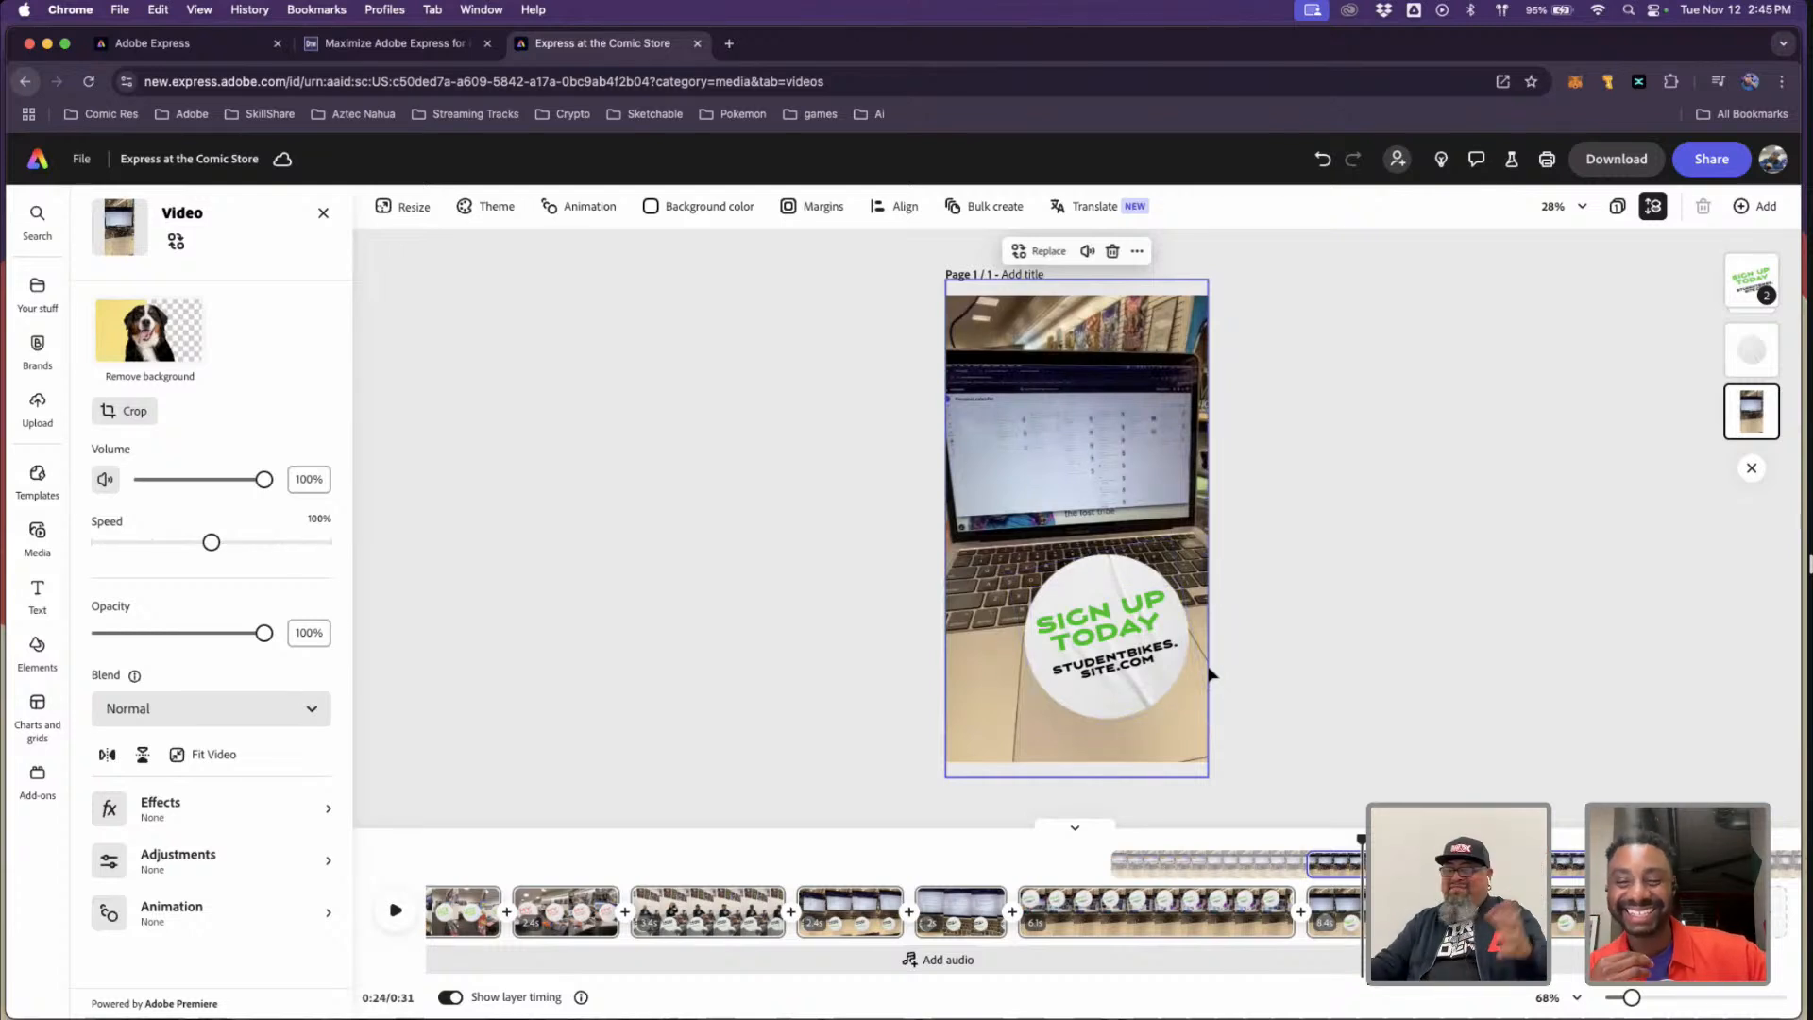
- Replace the sticker's green headline with "ADD TO SCHEDULE" and reduce its size to 48 so it fits on two lines
left_click(1107, 628)
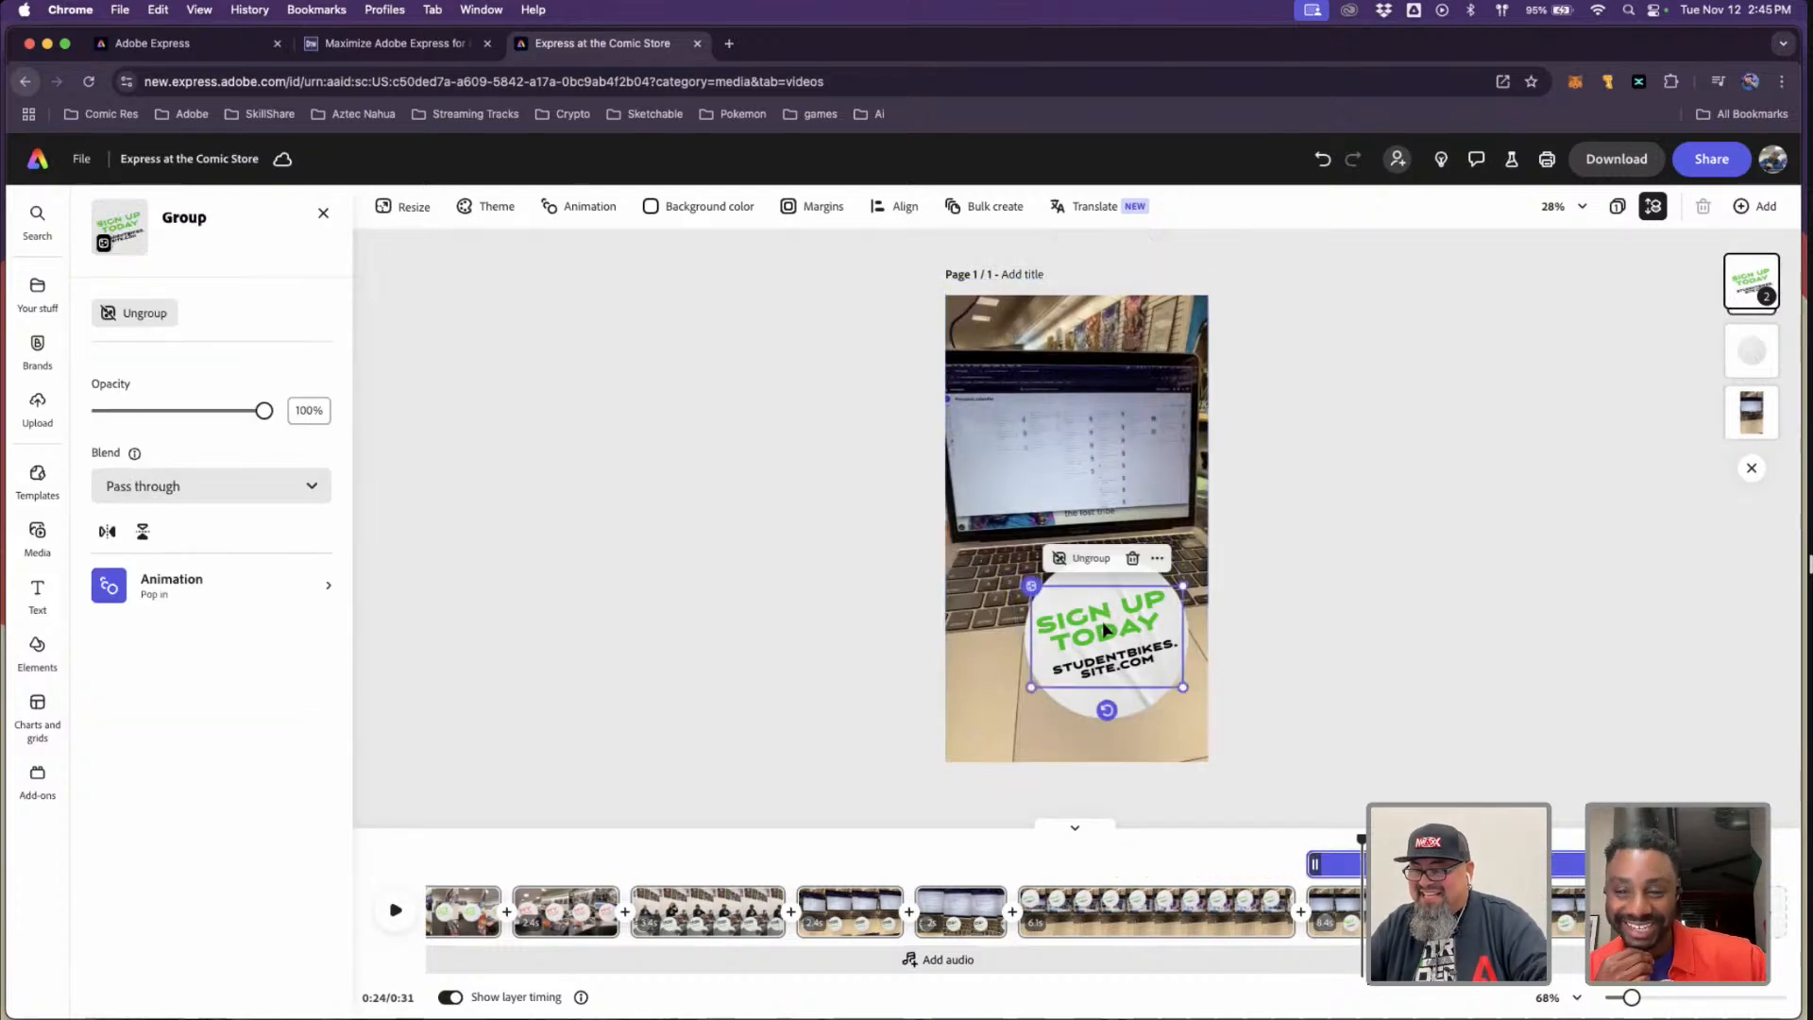
left_click(1104, 625)
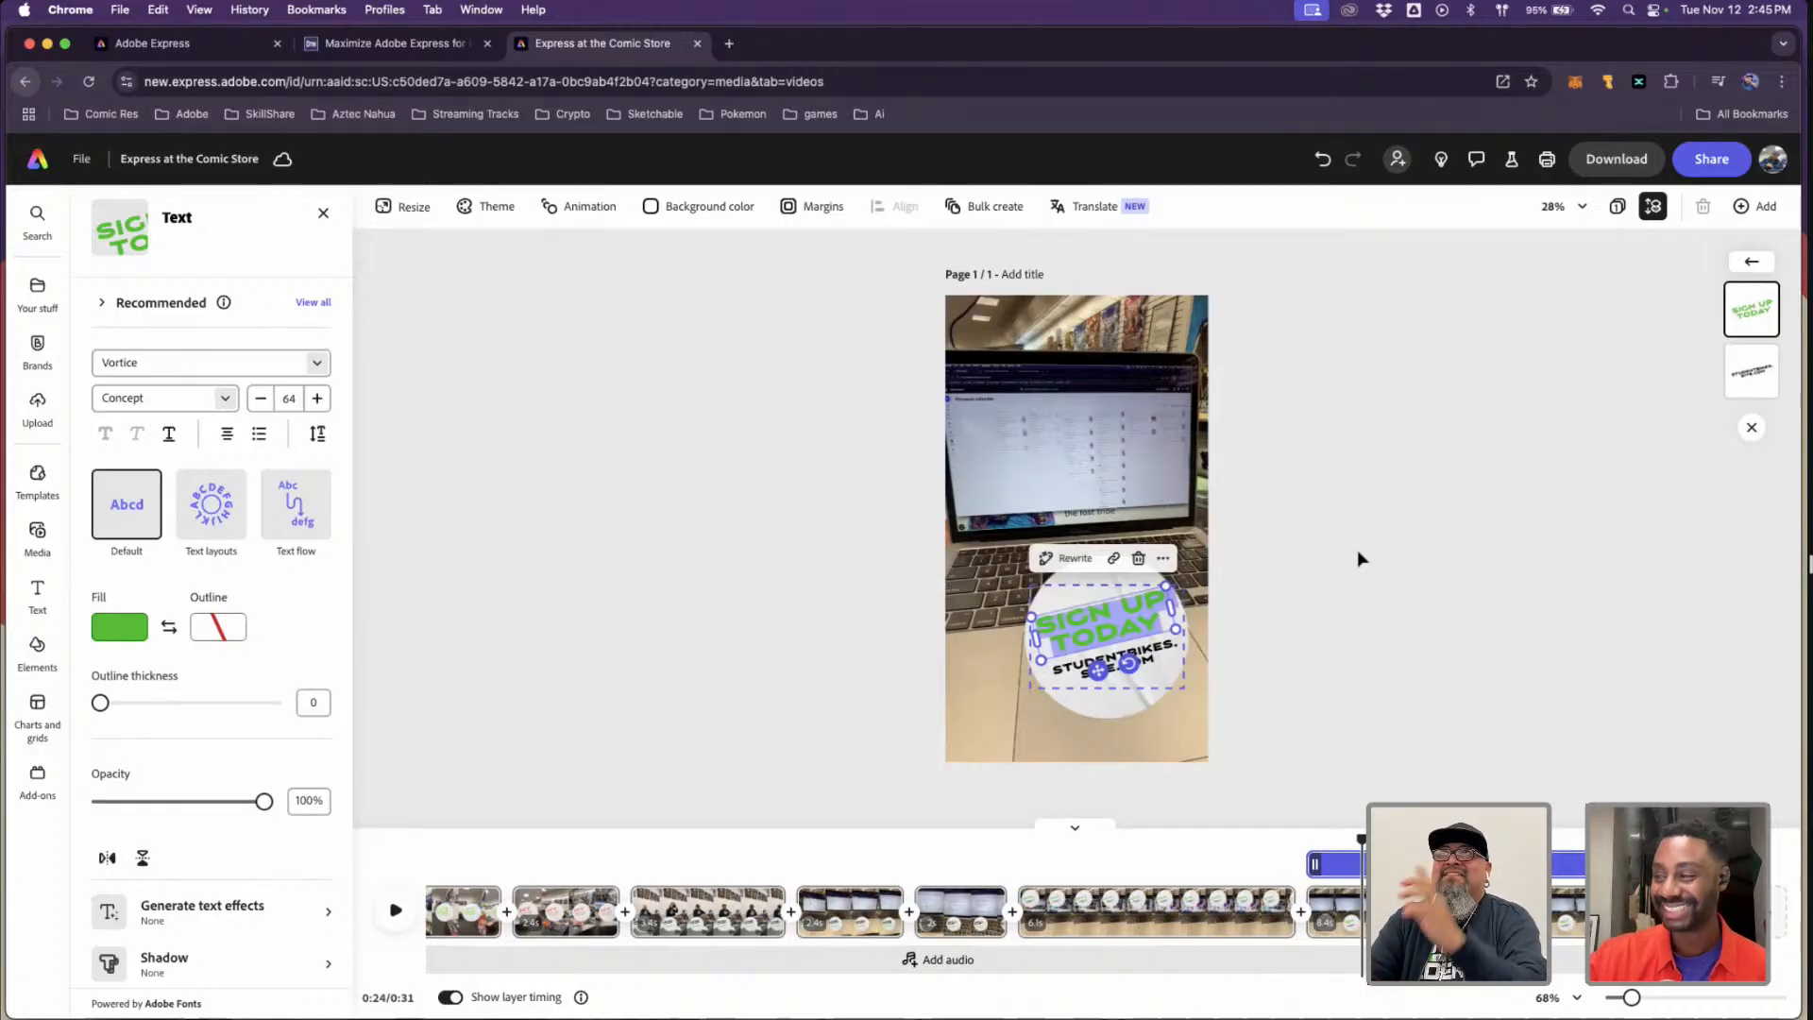
type("ADD TO")
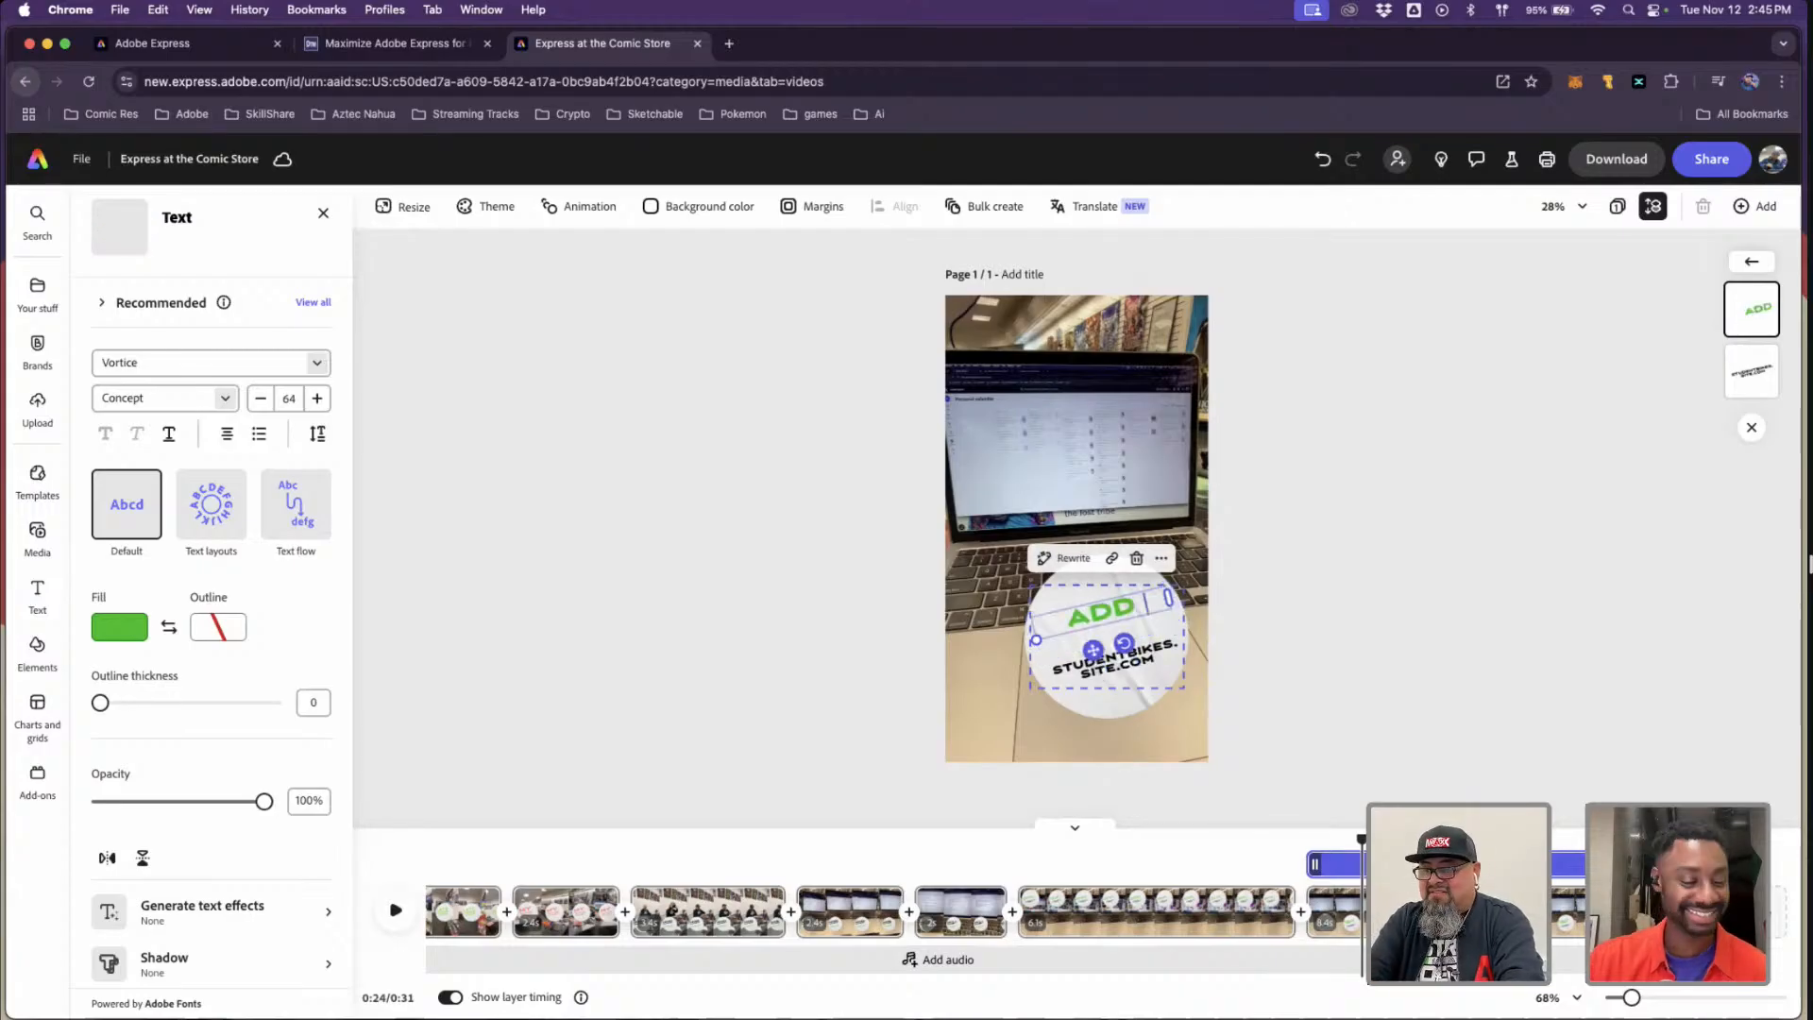
type(" SCHEDULE")
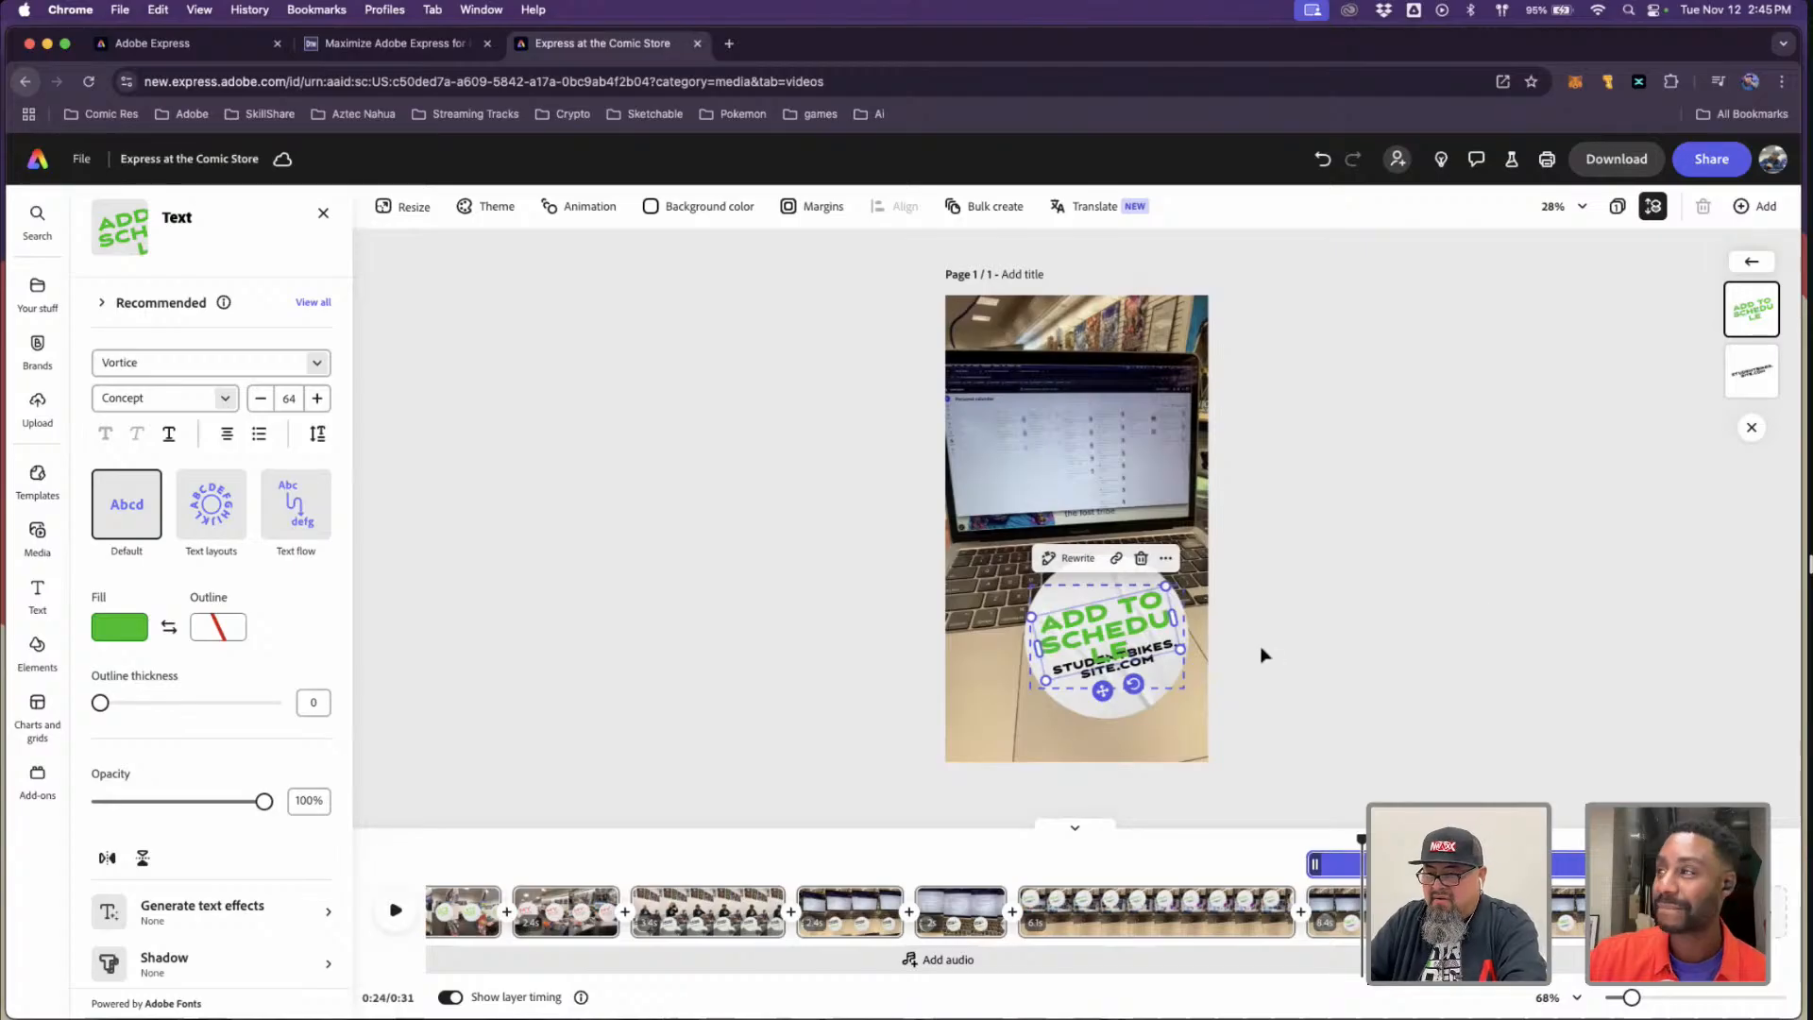
mouse_move(1176, 619)
left_mouse_down()
mouse_move(1150, 620)
mouse_move(1176, 619)
left_mouse_up()
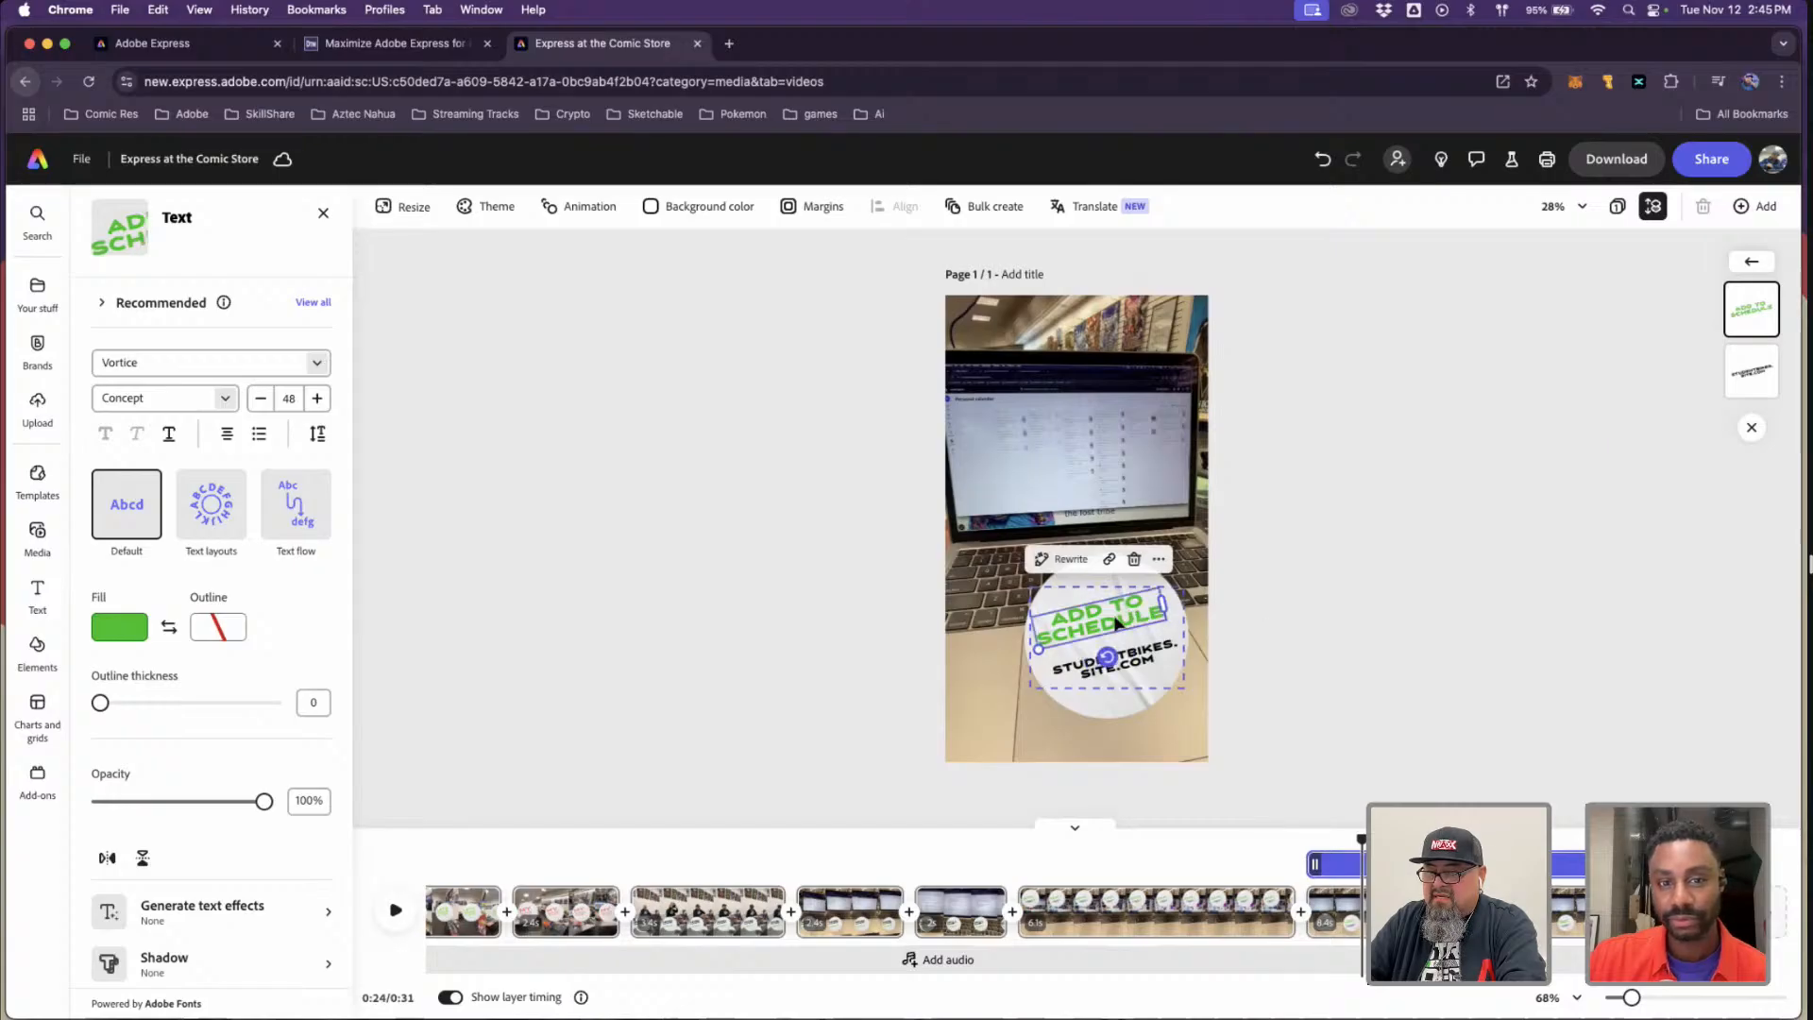
- Replace the sticker's black website line with "GO BACK TO BUYING COMICS" and deselect the text
left_click(1115, 658)
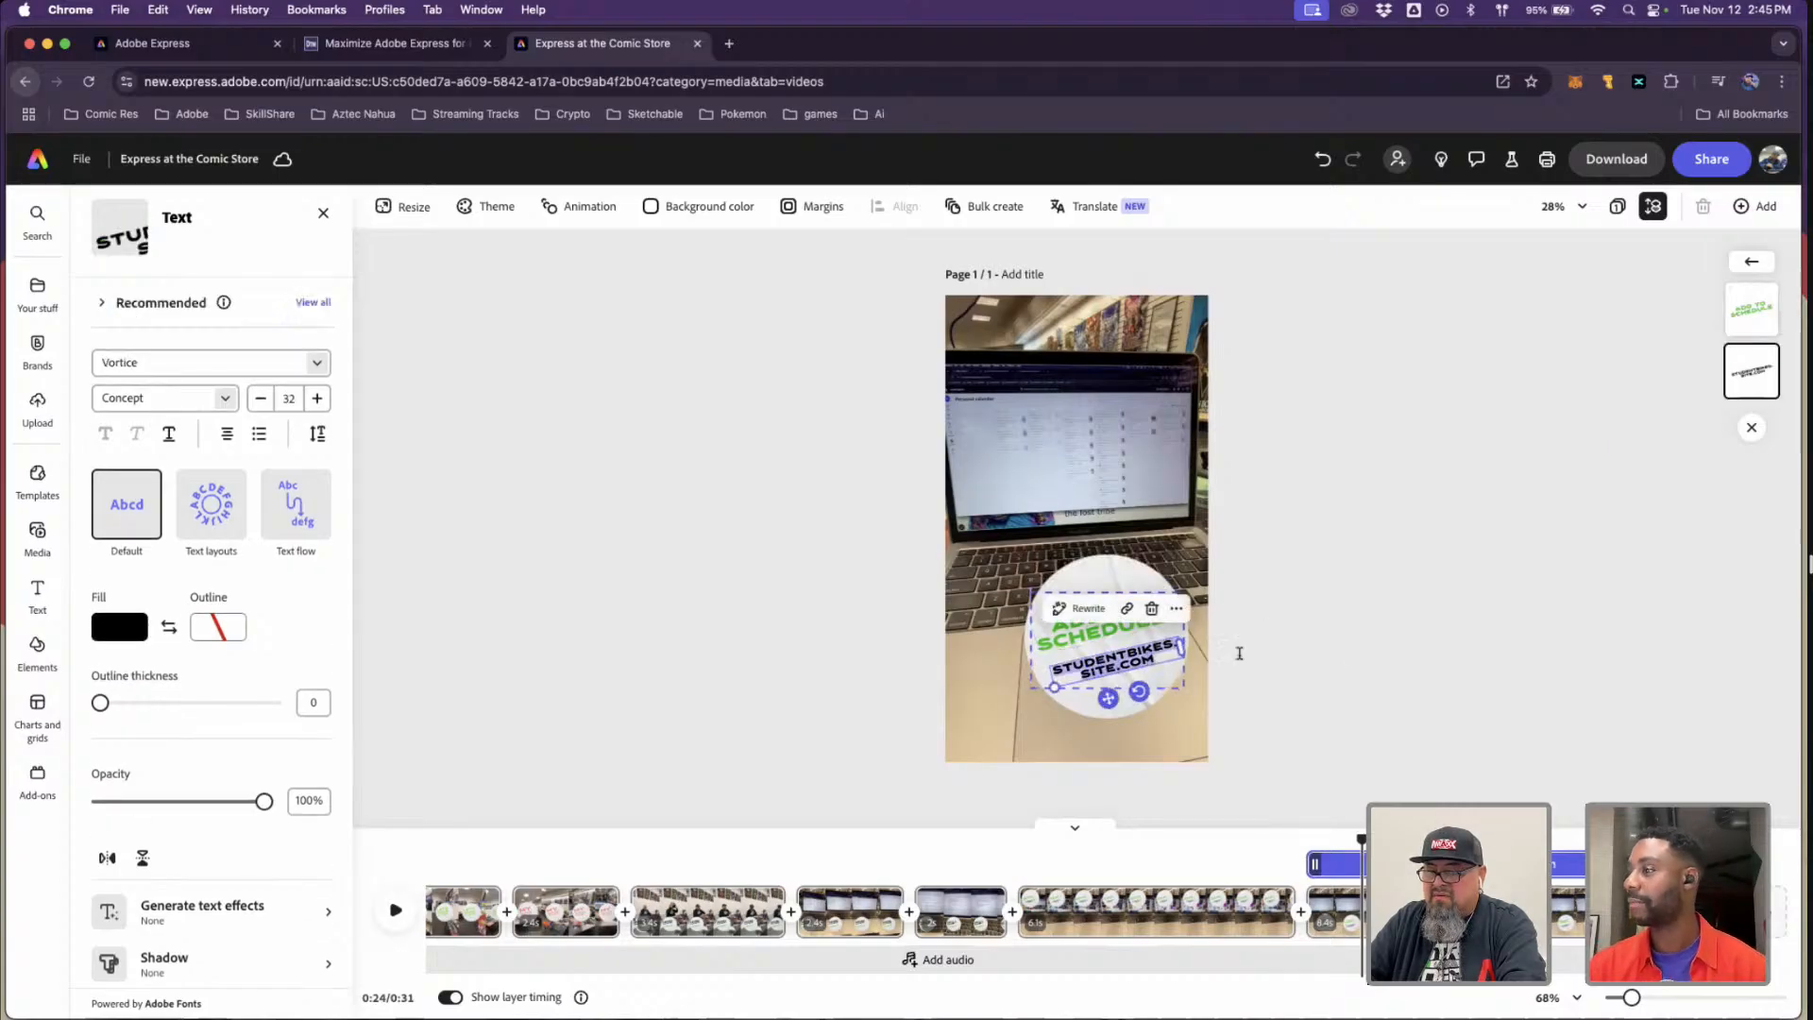
type("CK TO")
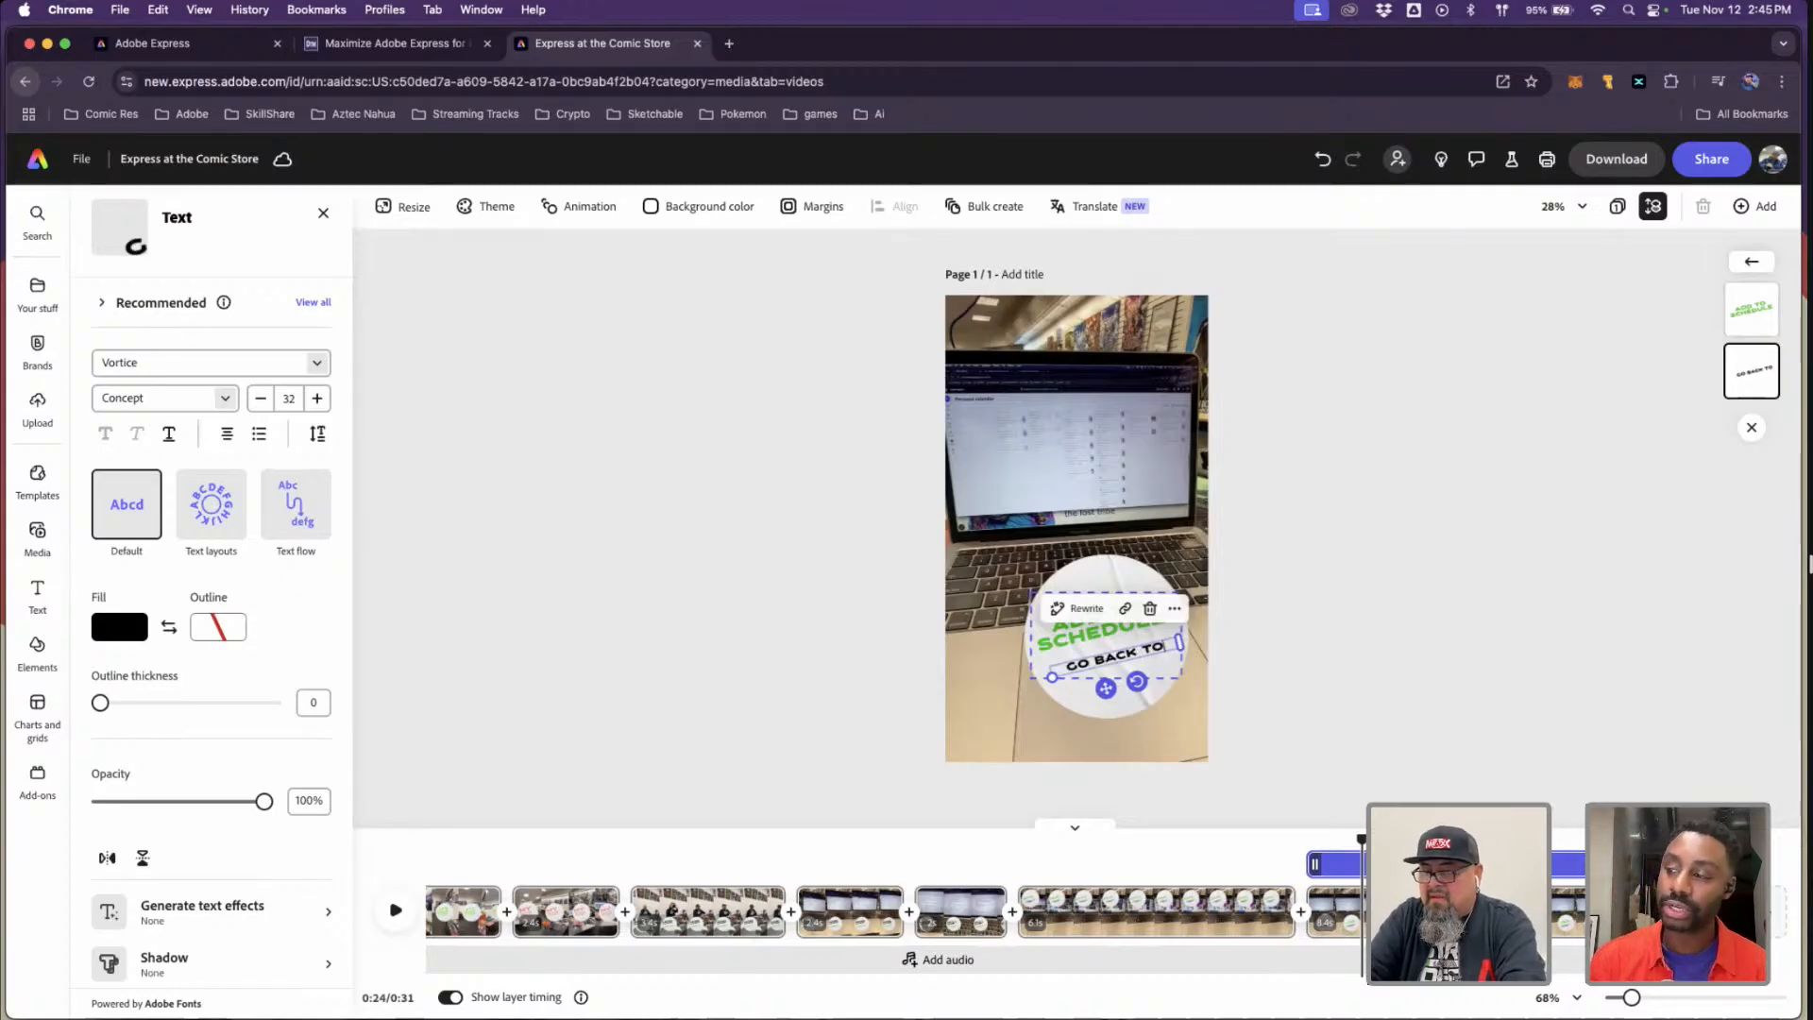
type(" BACK TO BU")
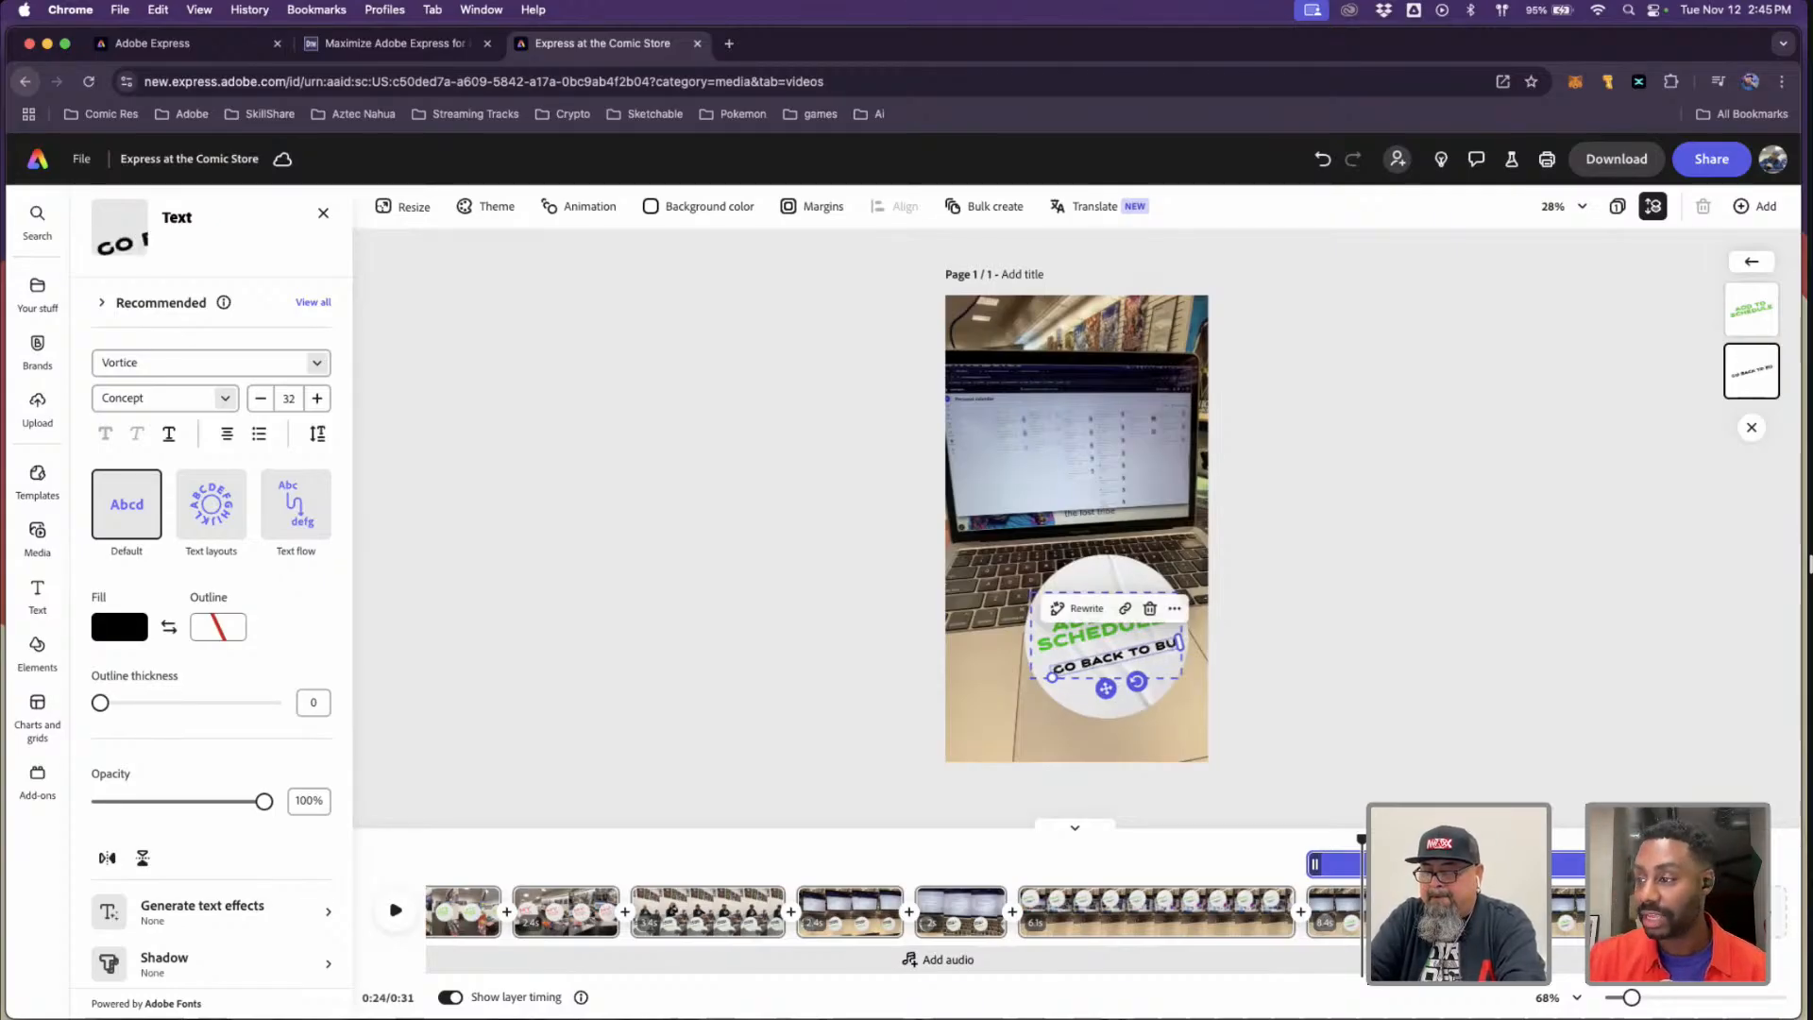
type("YING COMICS")
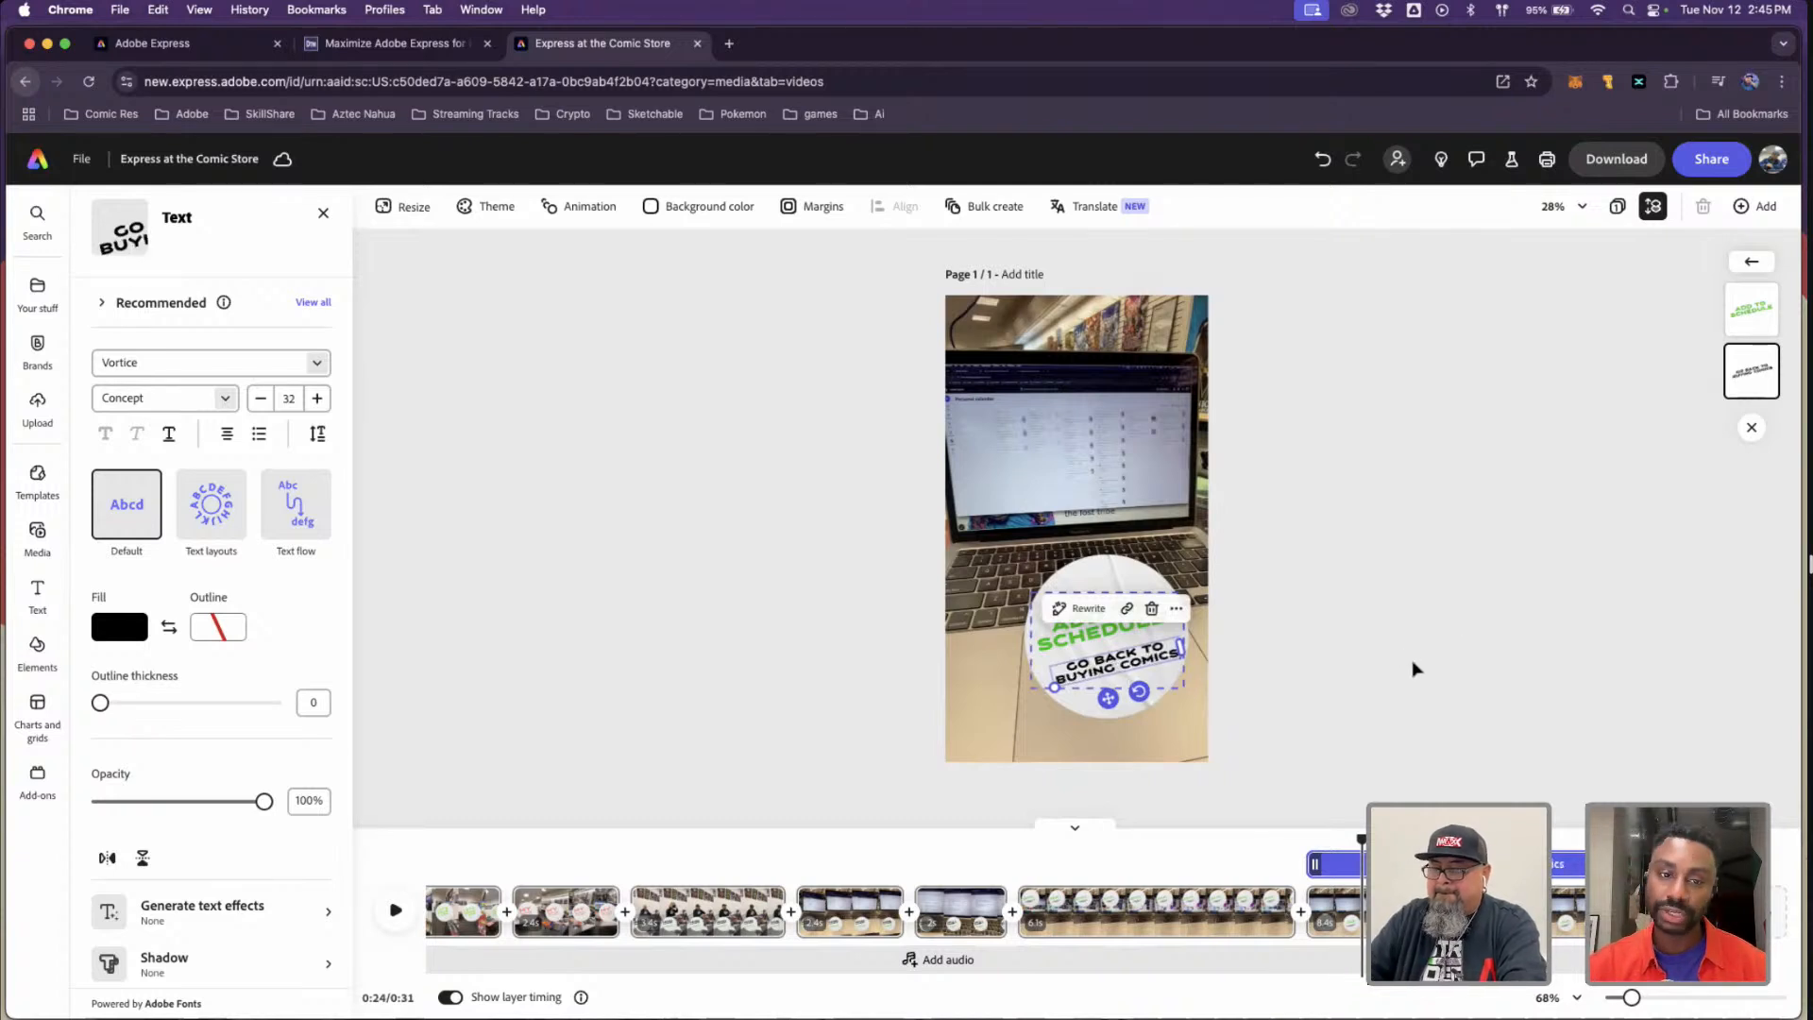
left_click(1461, 672)
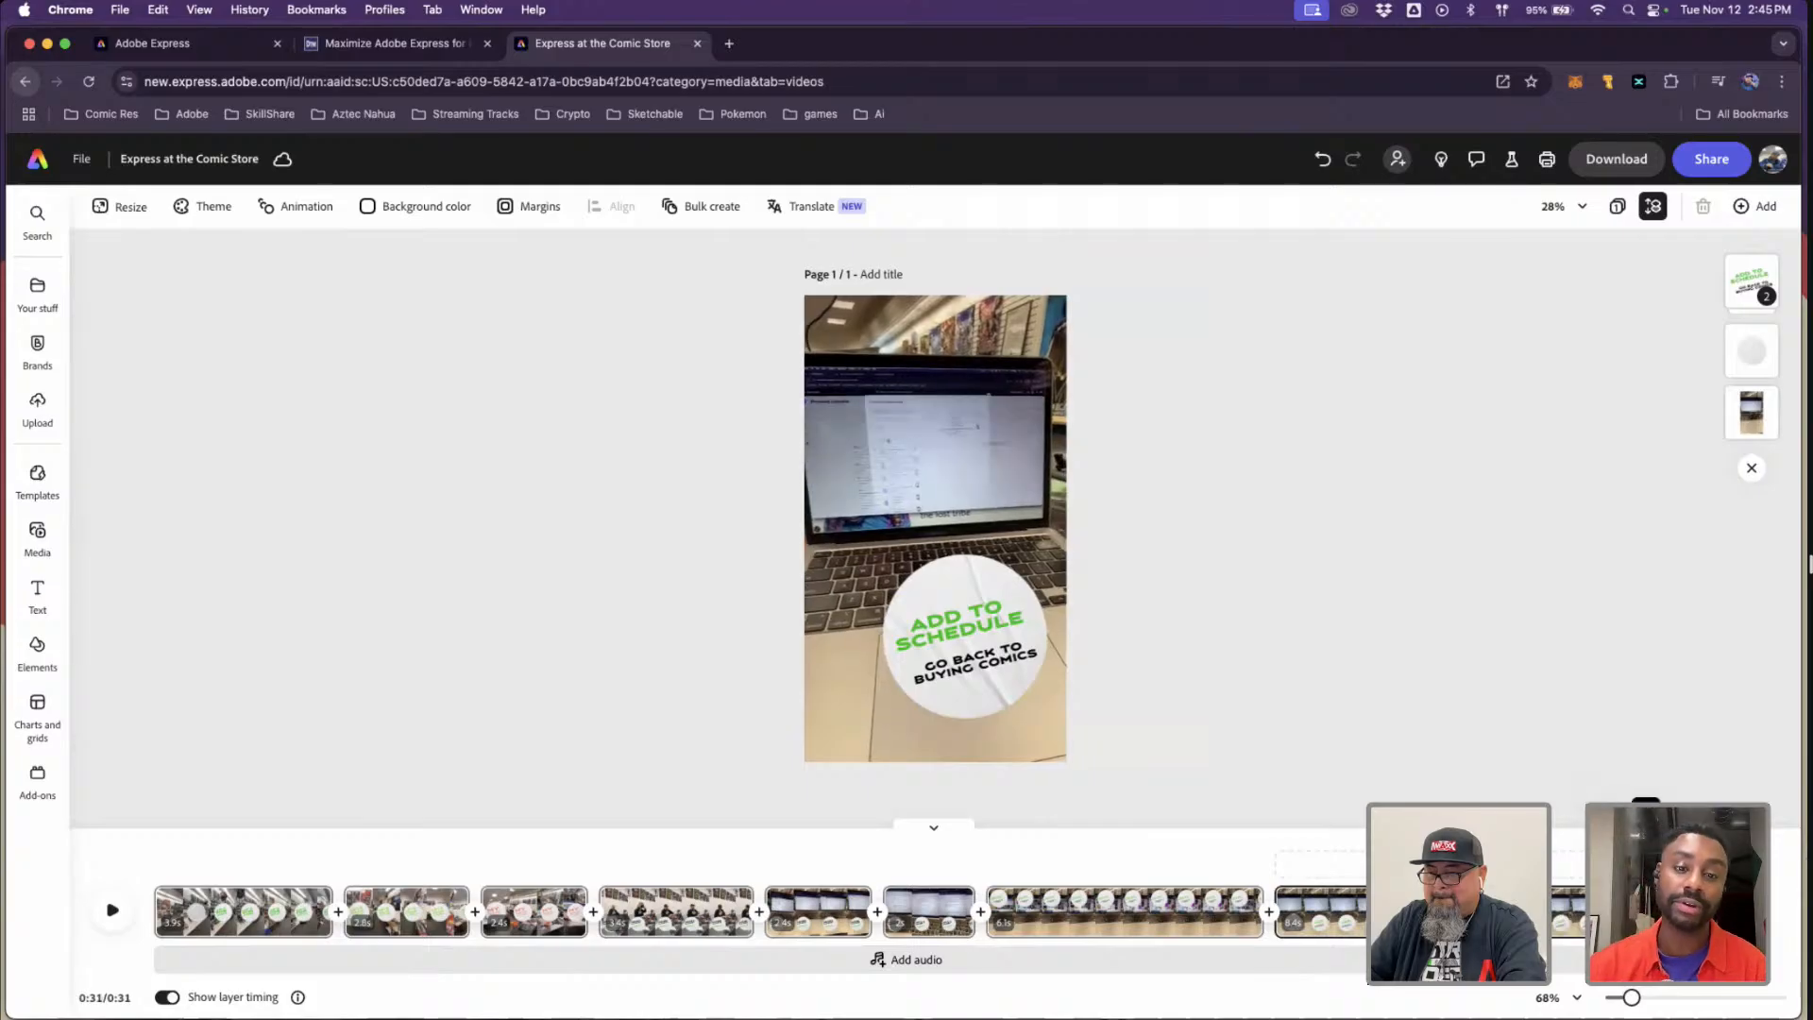
- Play the whole video from the beginning to review all scenes, and pause it in the last scene
left_click(1115, 861)
left_click_drag(741, 871, 150, 792)
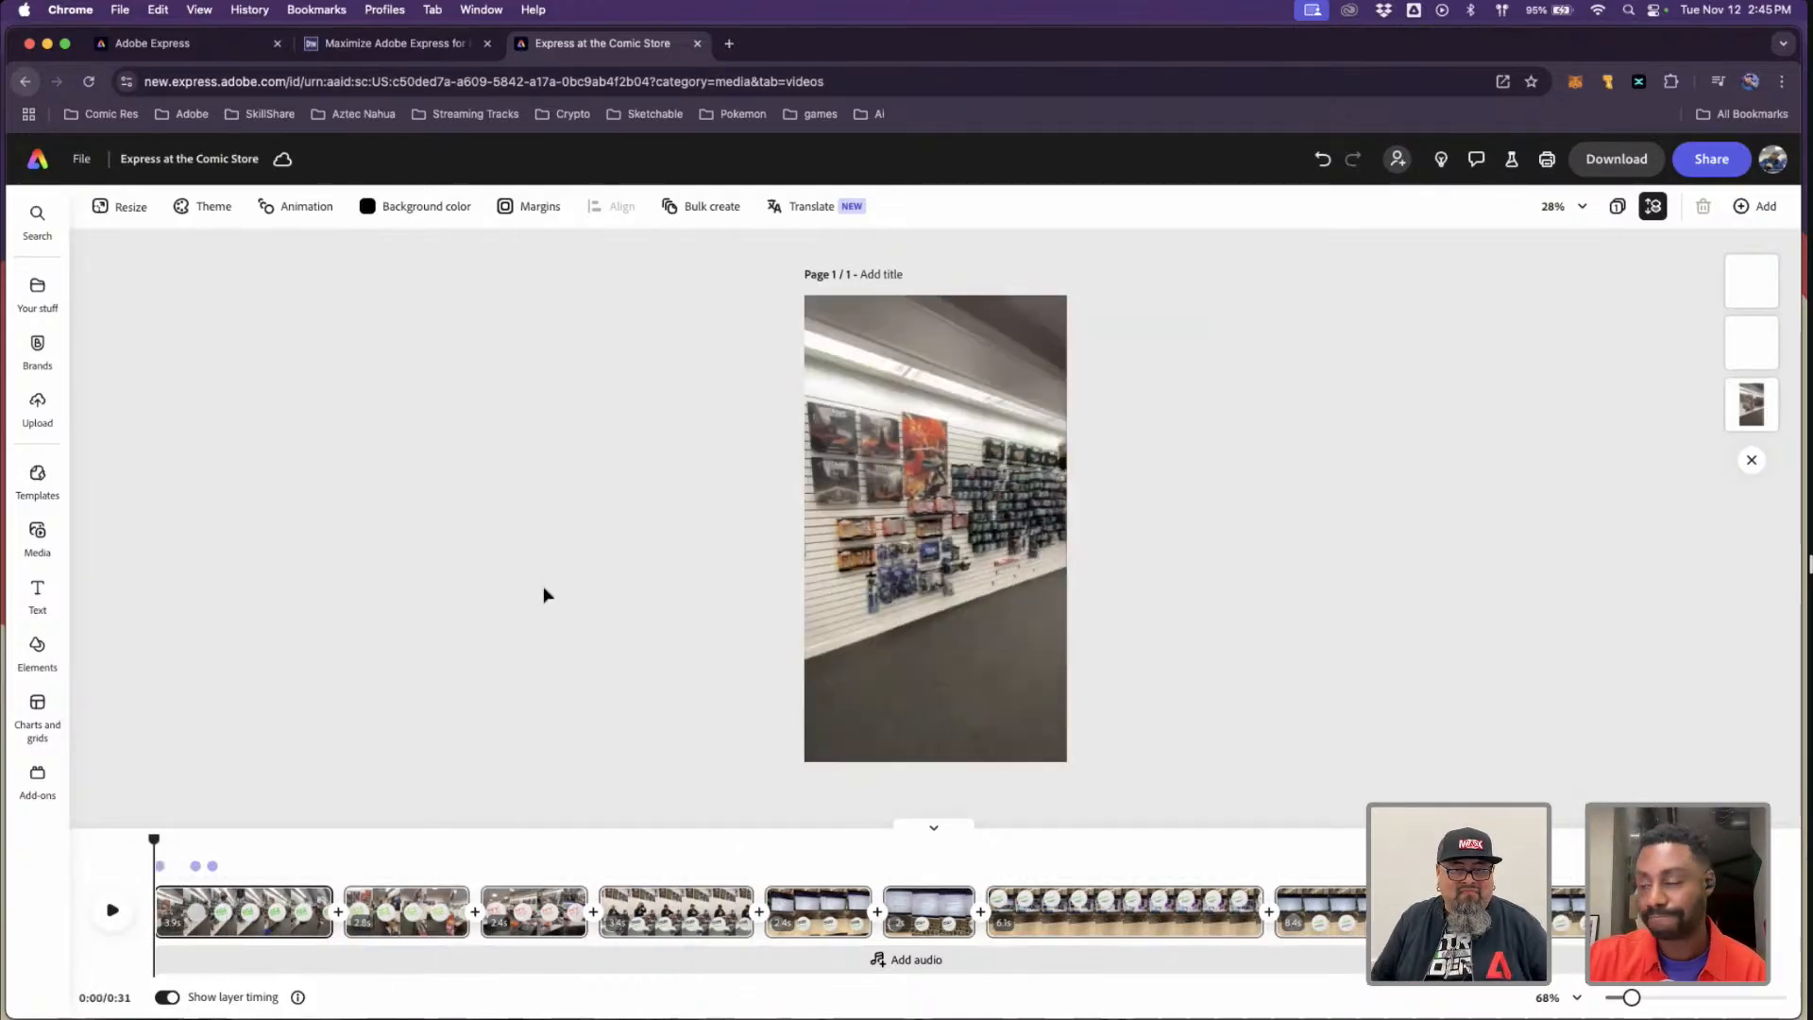
left_click(112, 910)
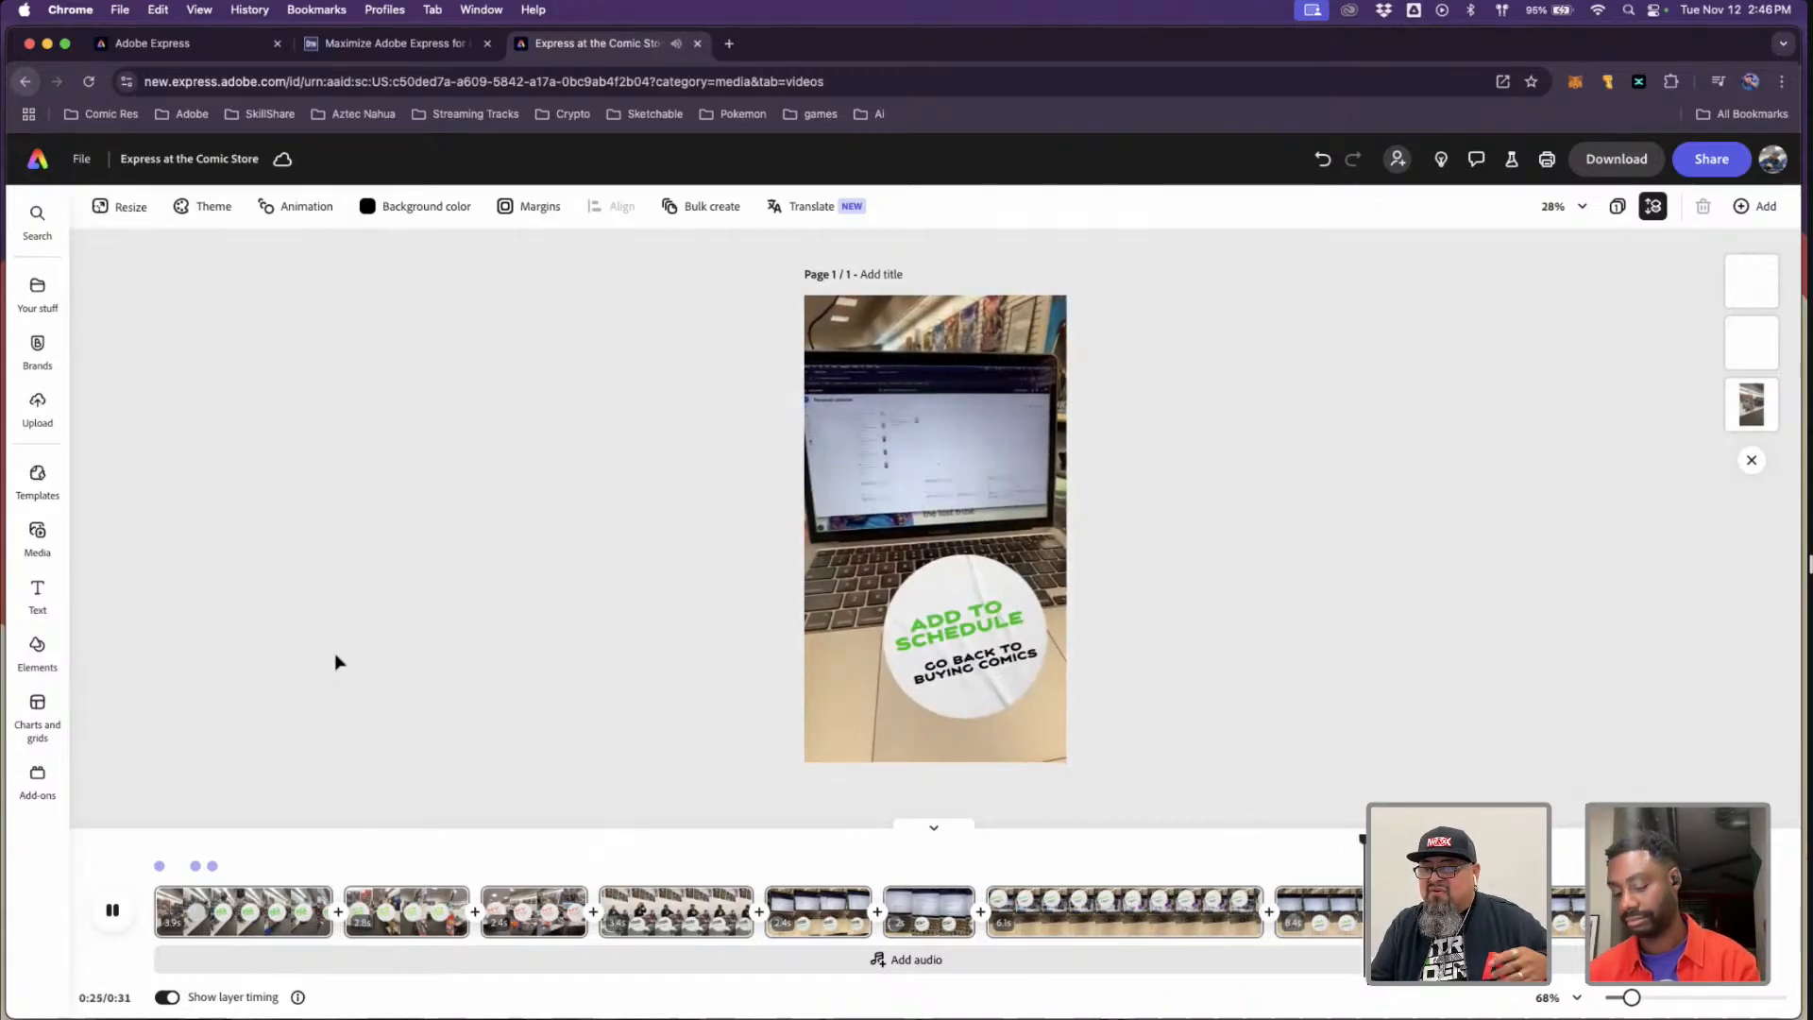
key("space")
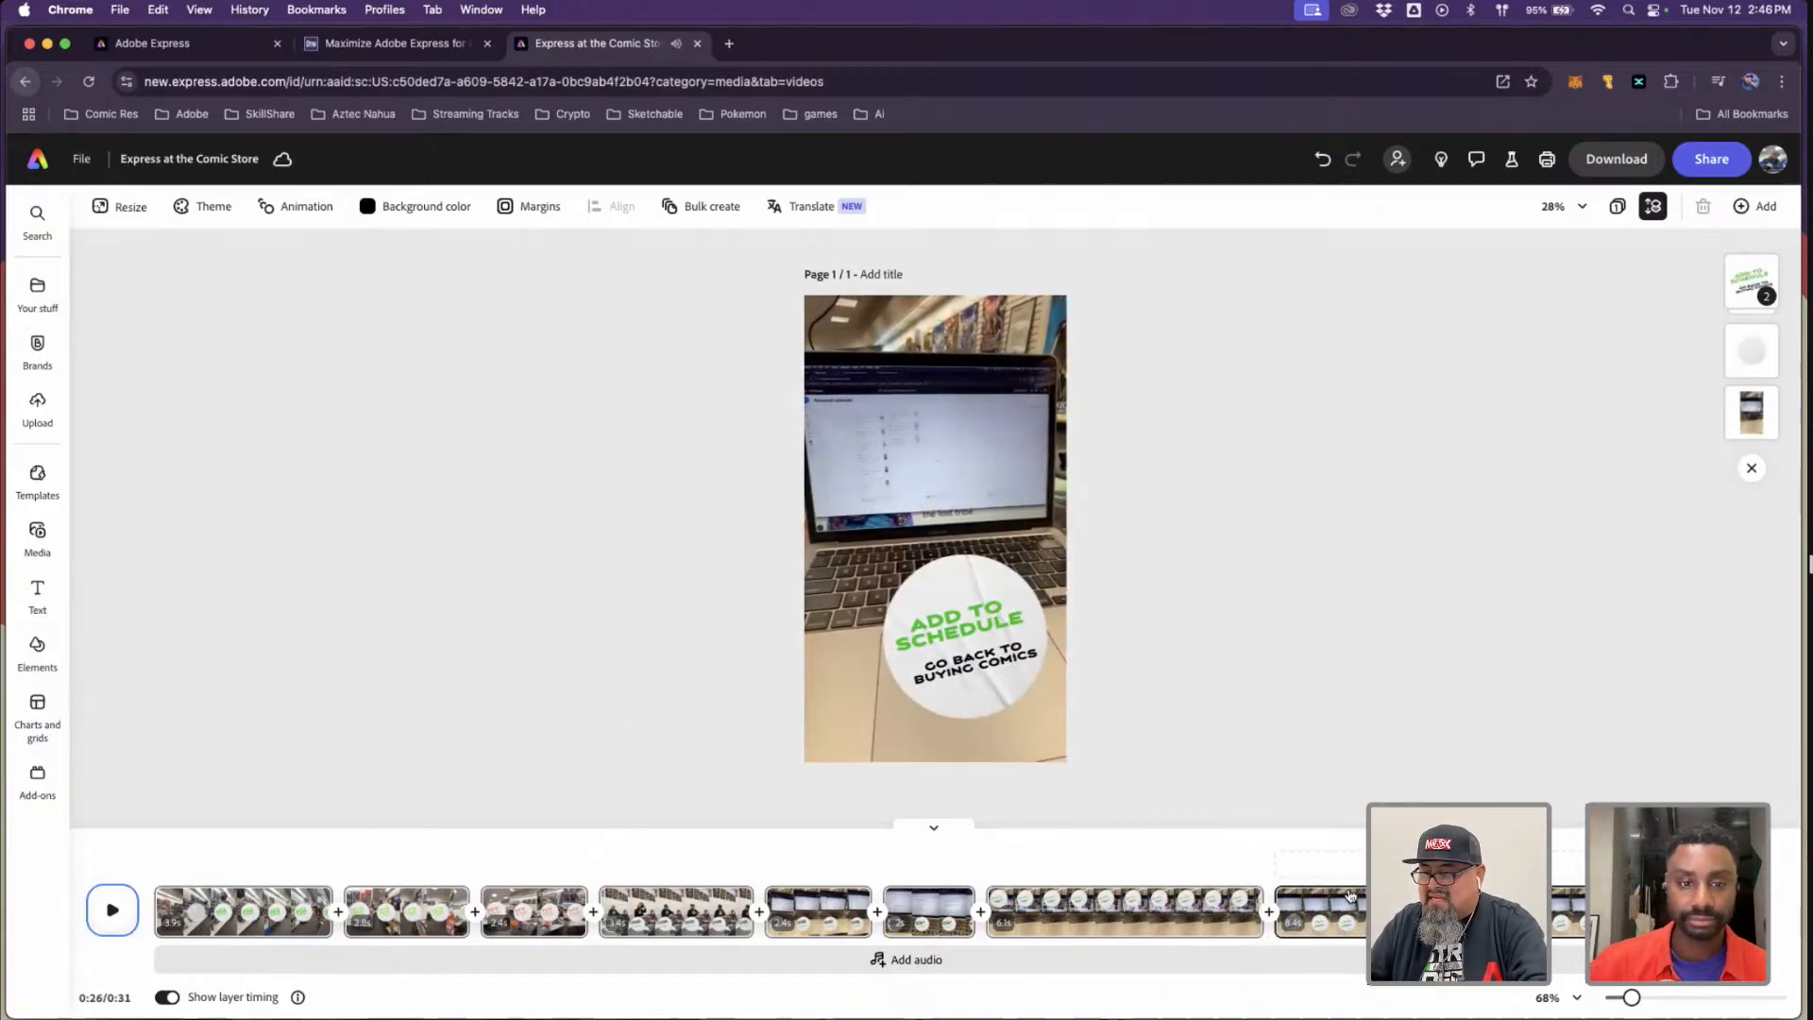
- Mute the last scene's video and select the video of the "WRITE A SCRIPT" scene
left_click(935, 718)
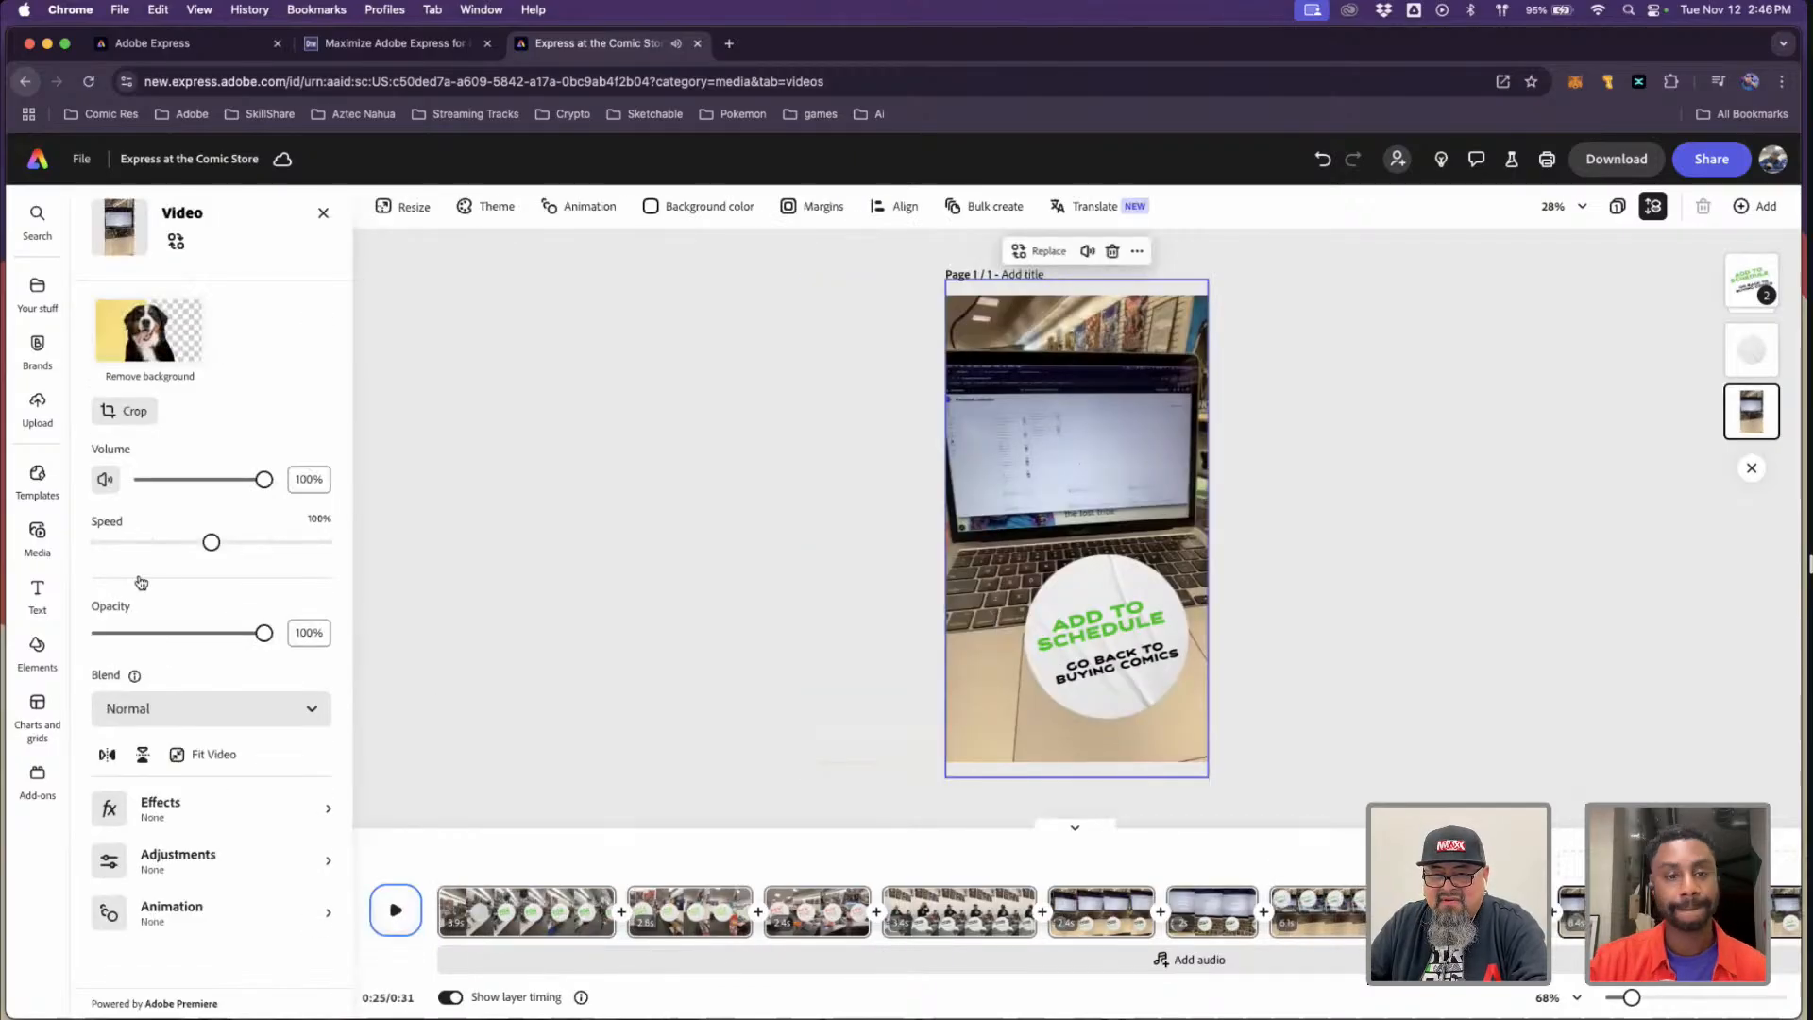
left_click(105, 479)
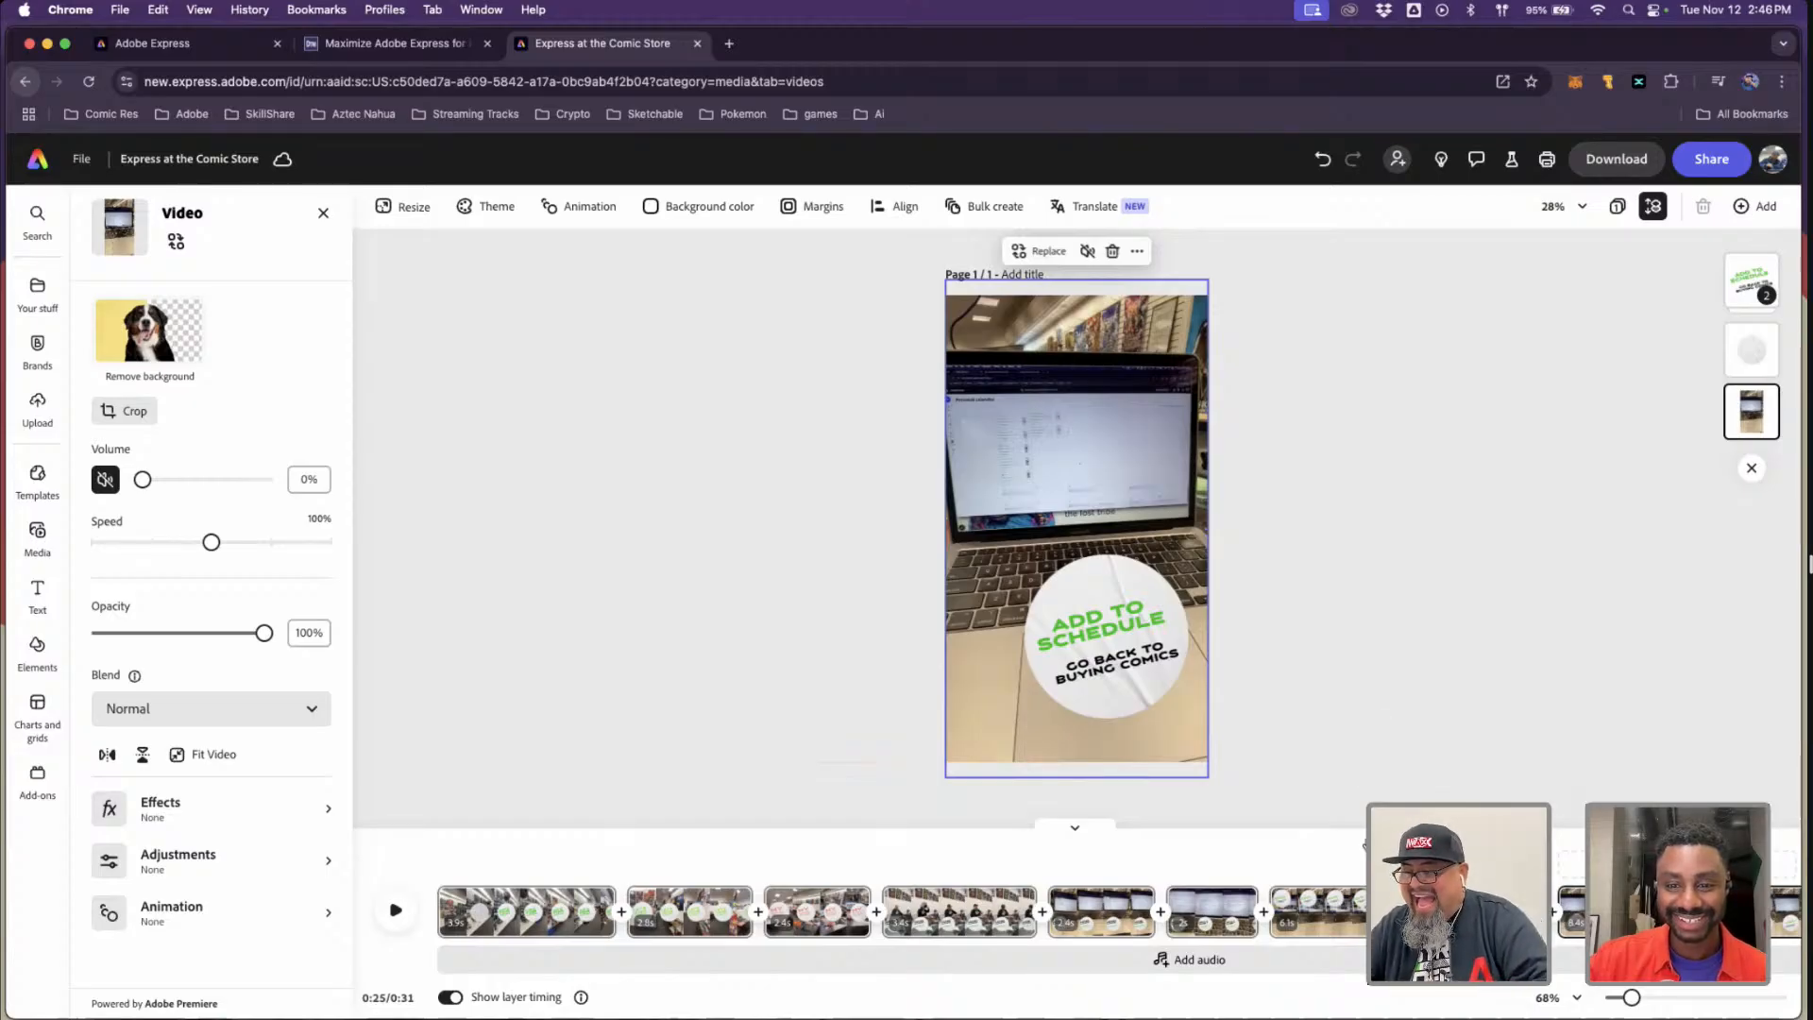
left_click(1360, 761)
left_click(921, 911)
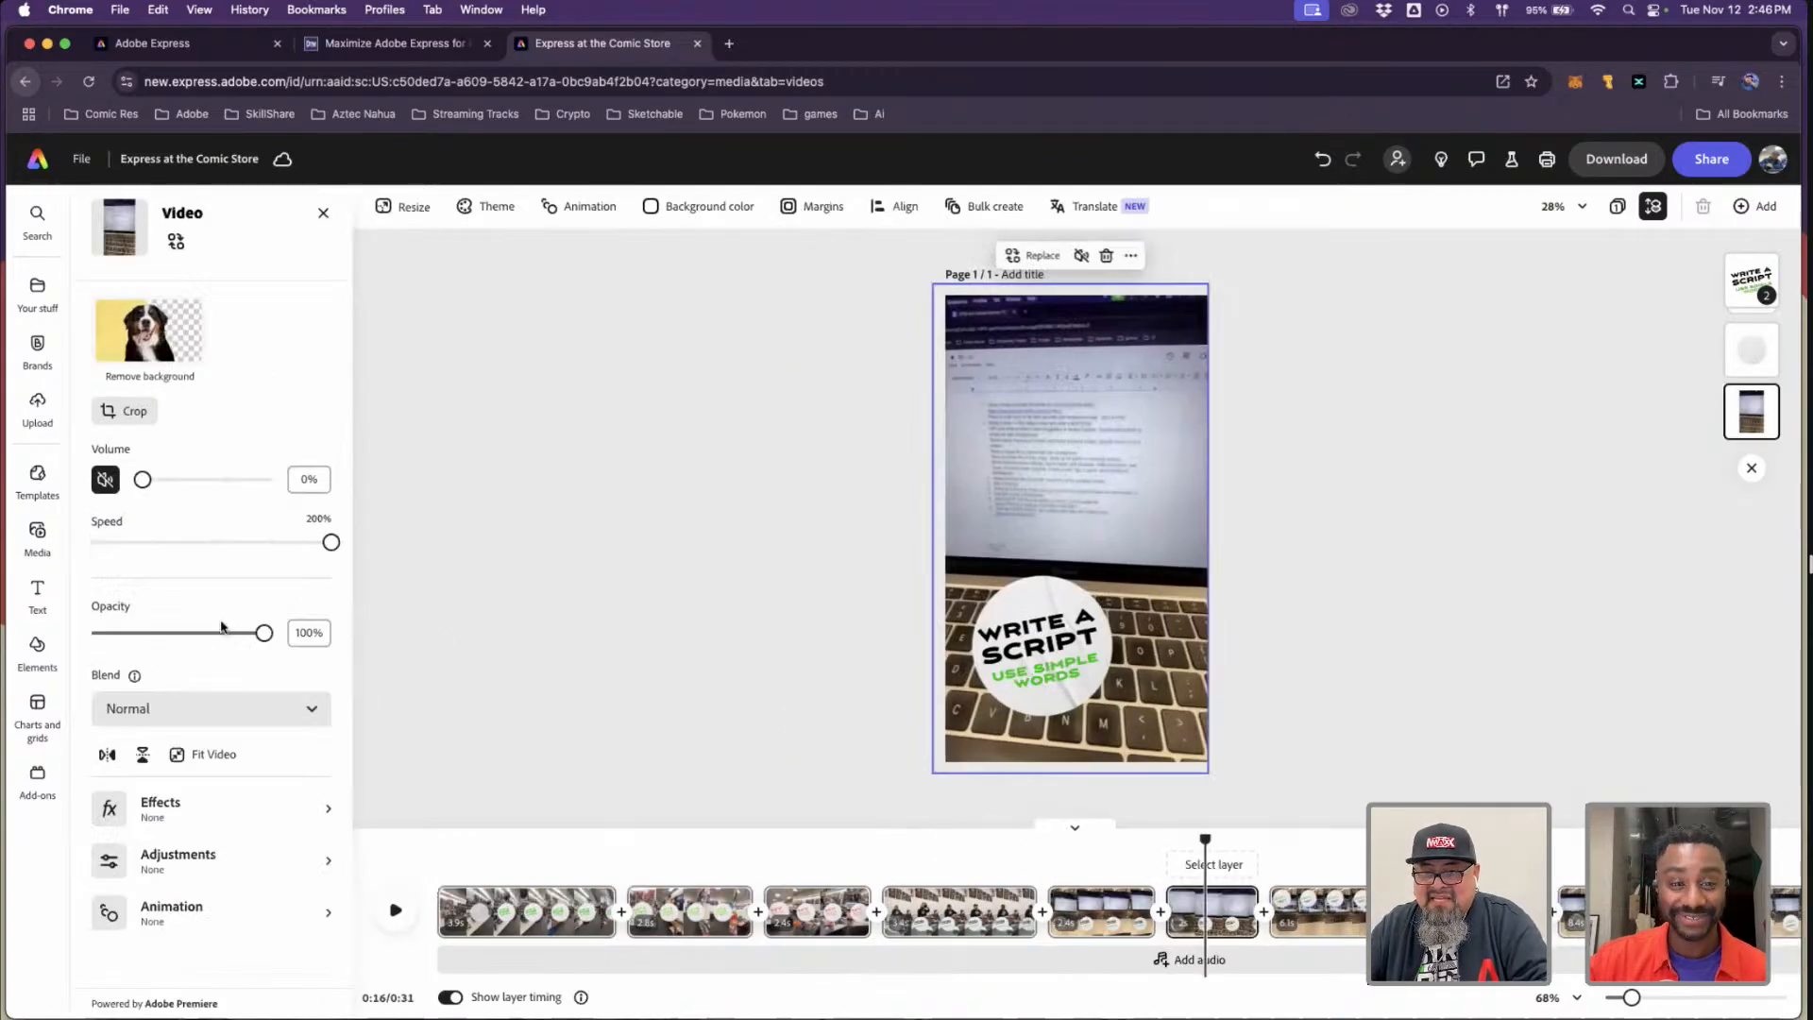
- Check the volume and speed settings of the other scenes' videos, and play part of the last scene
left_click(1081, 883)
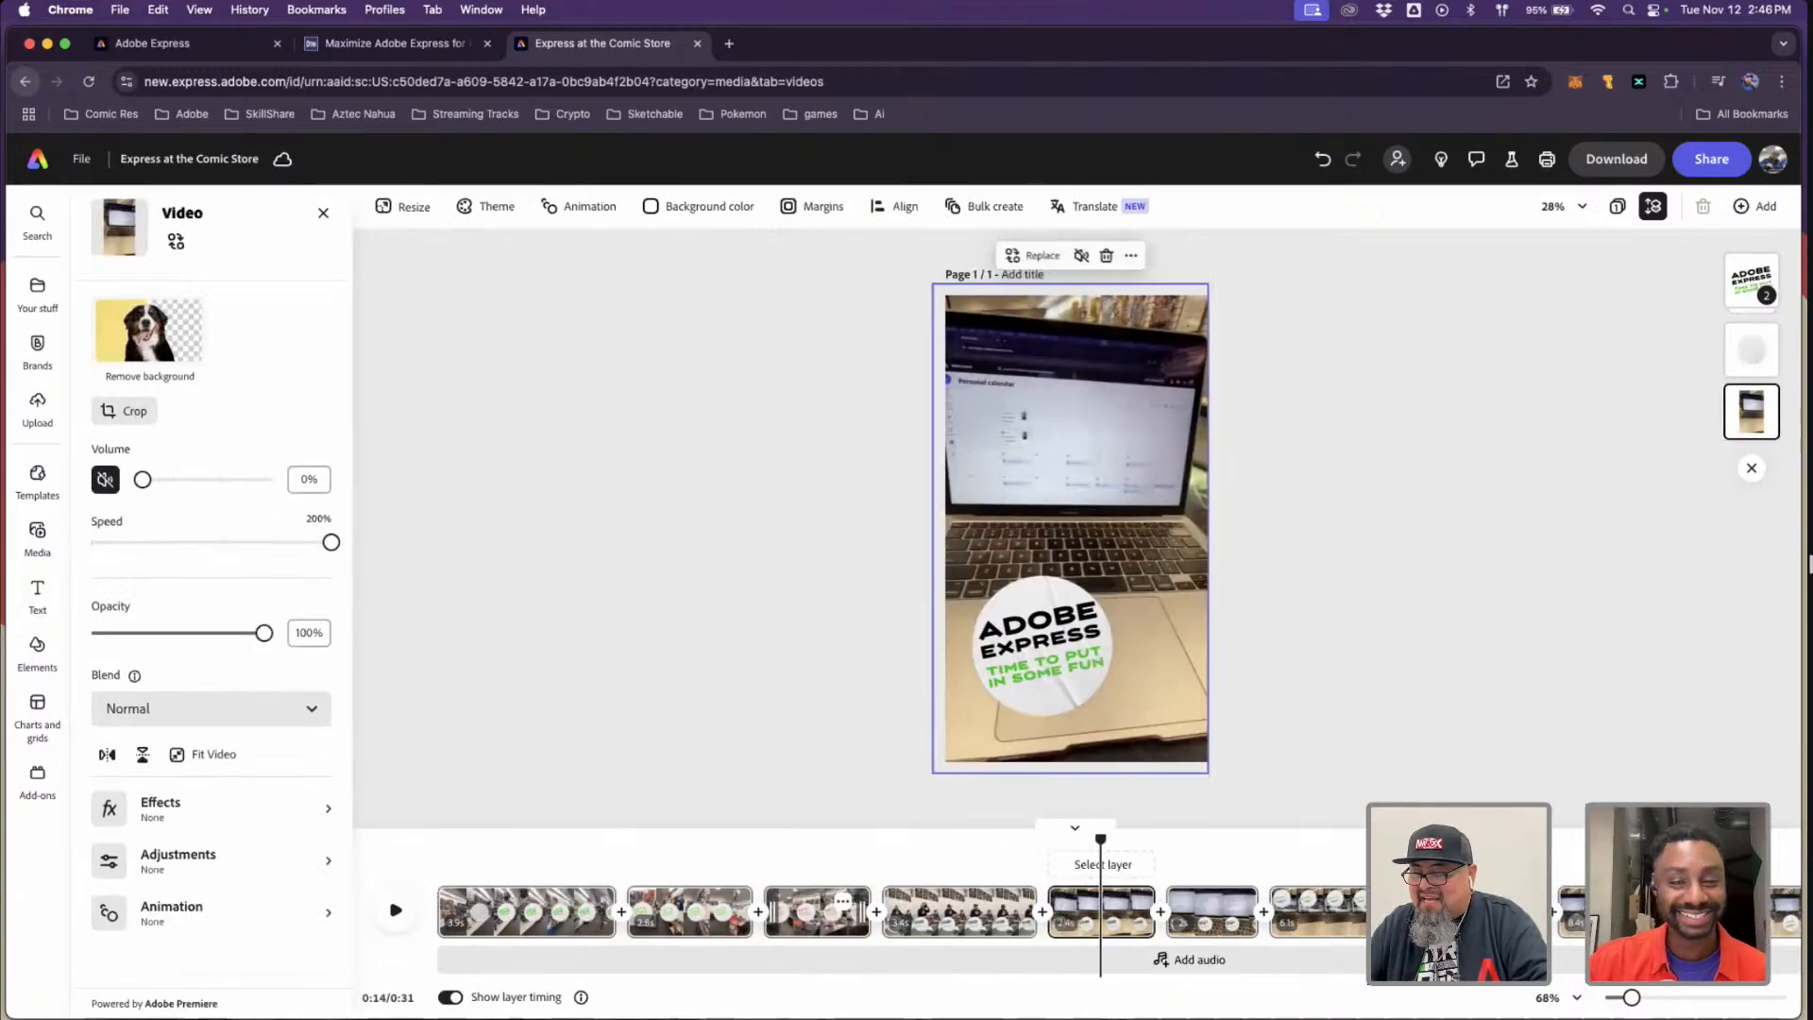
left_click(1322, 906)
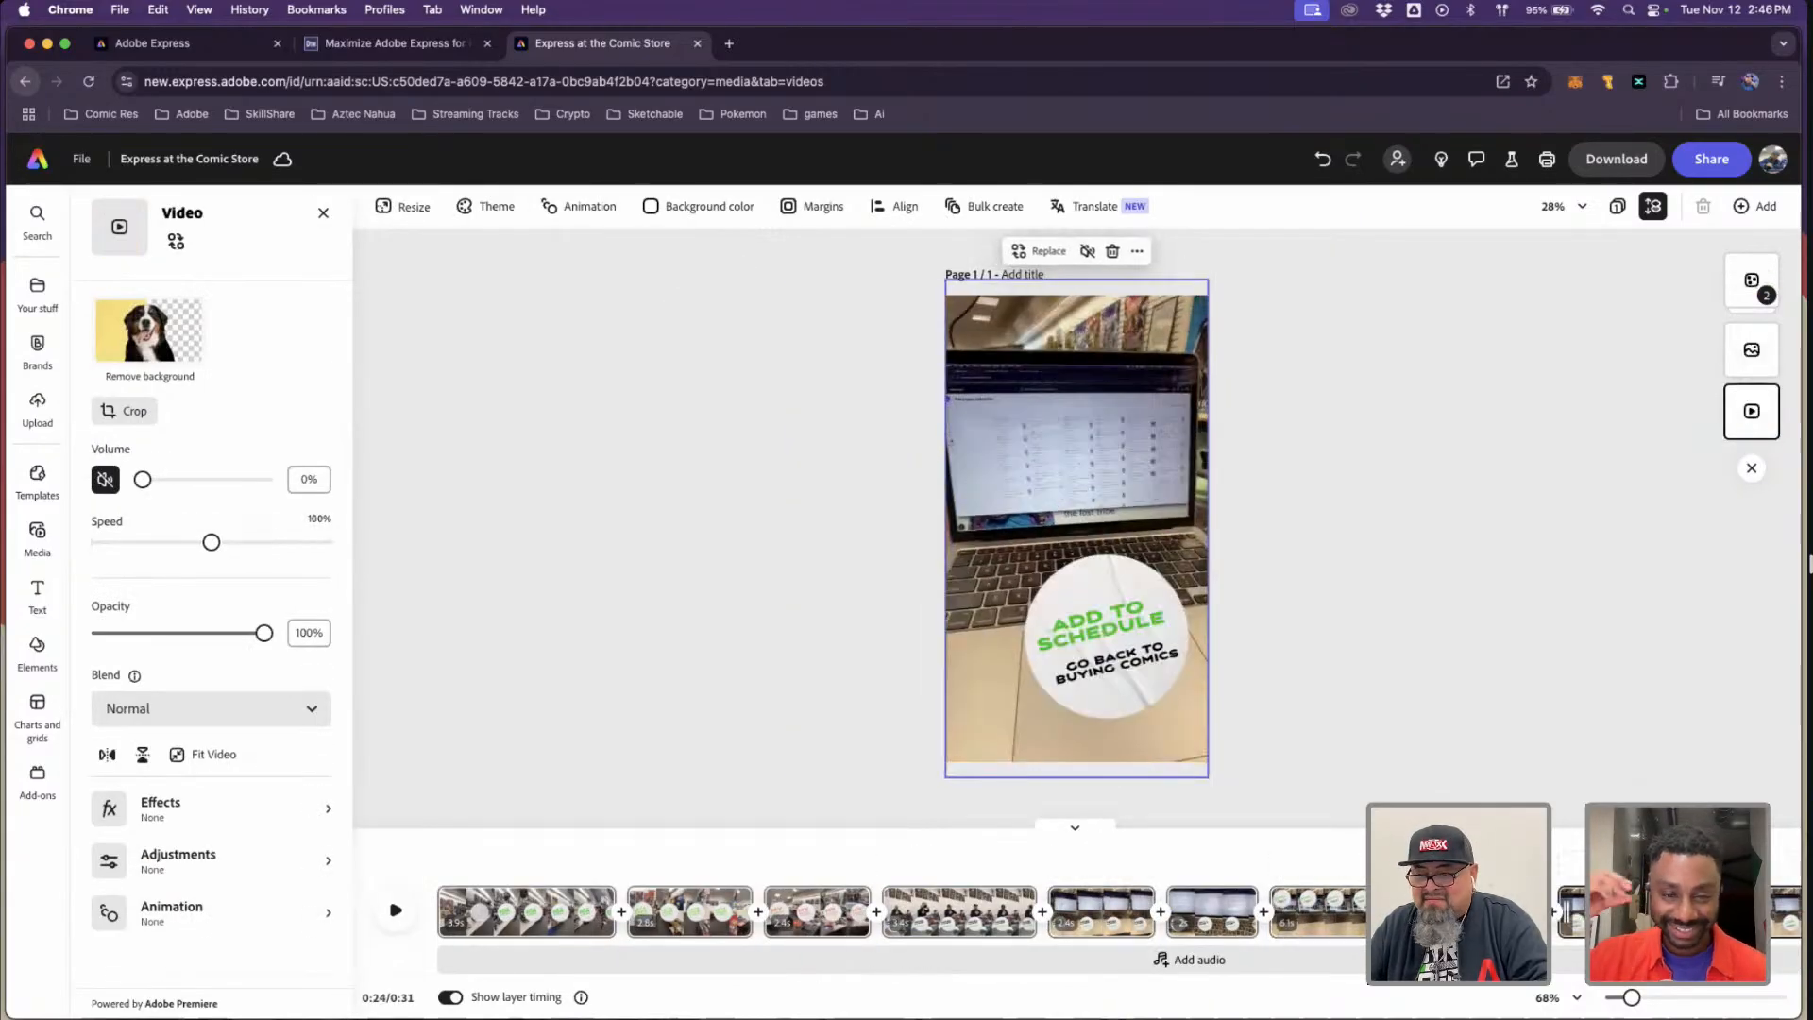
left_click(812, 916)
left_click(690, 921)
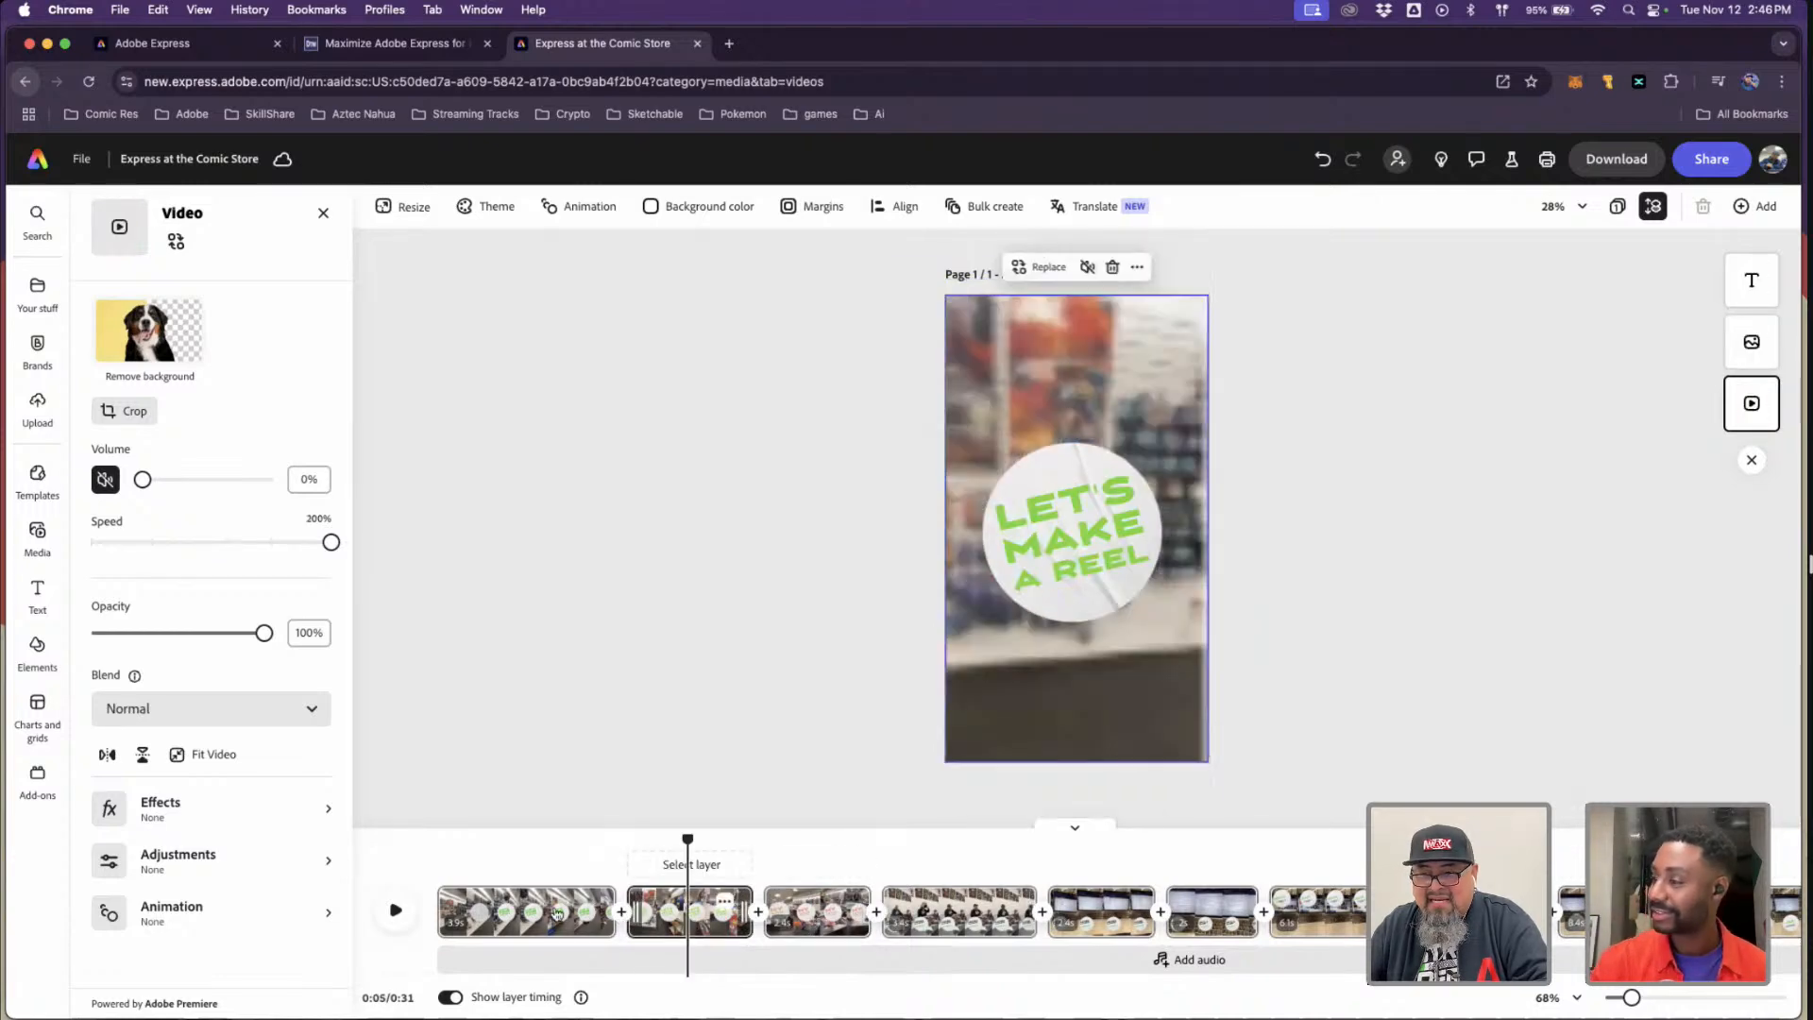
left_click(531, 911)
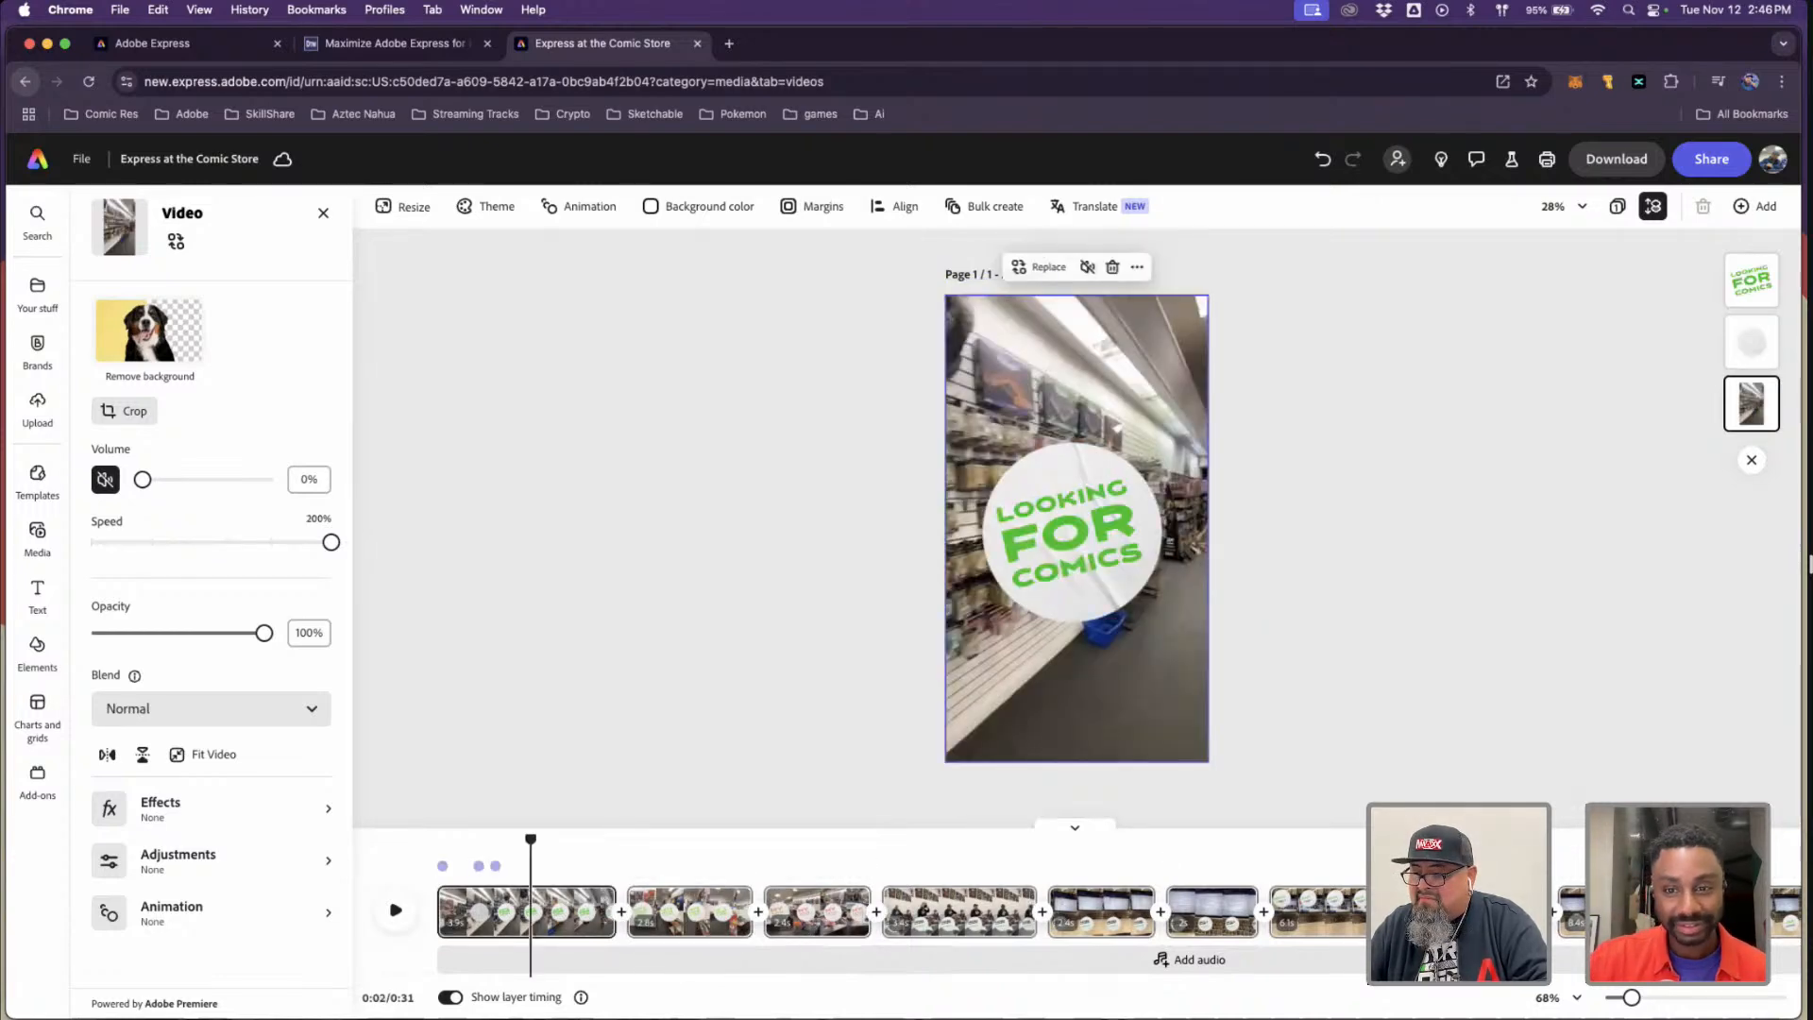
left_click(1409, 635)
key("space")
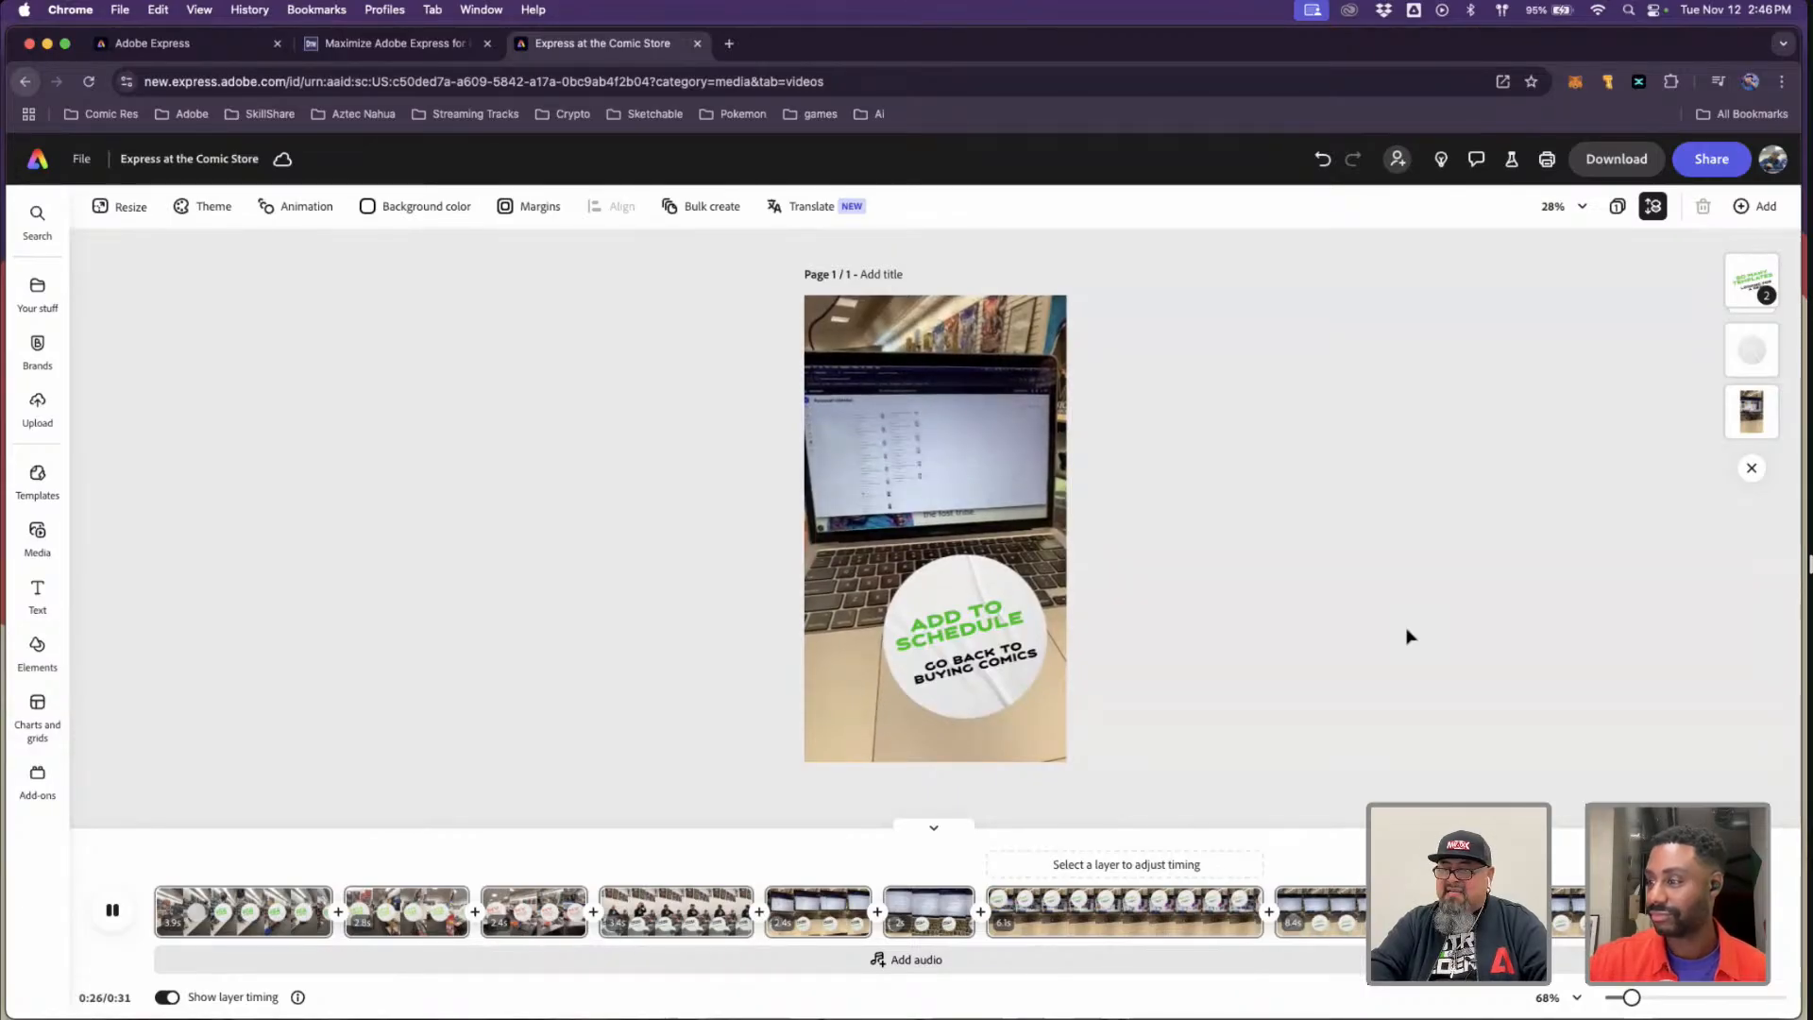
key("space")
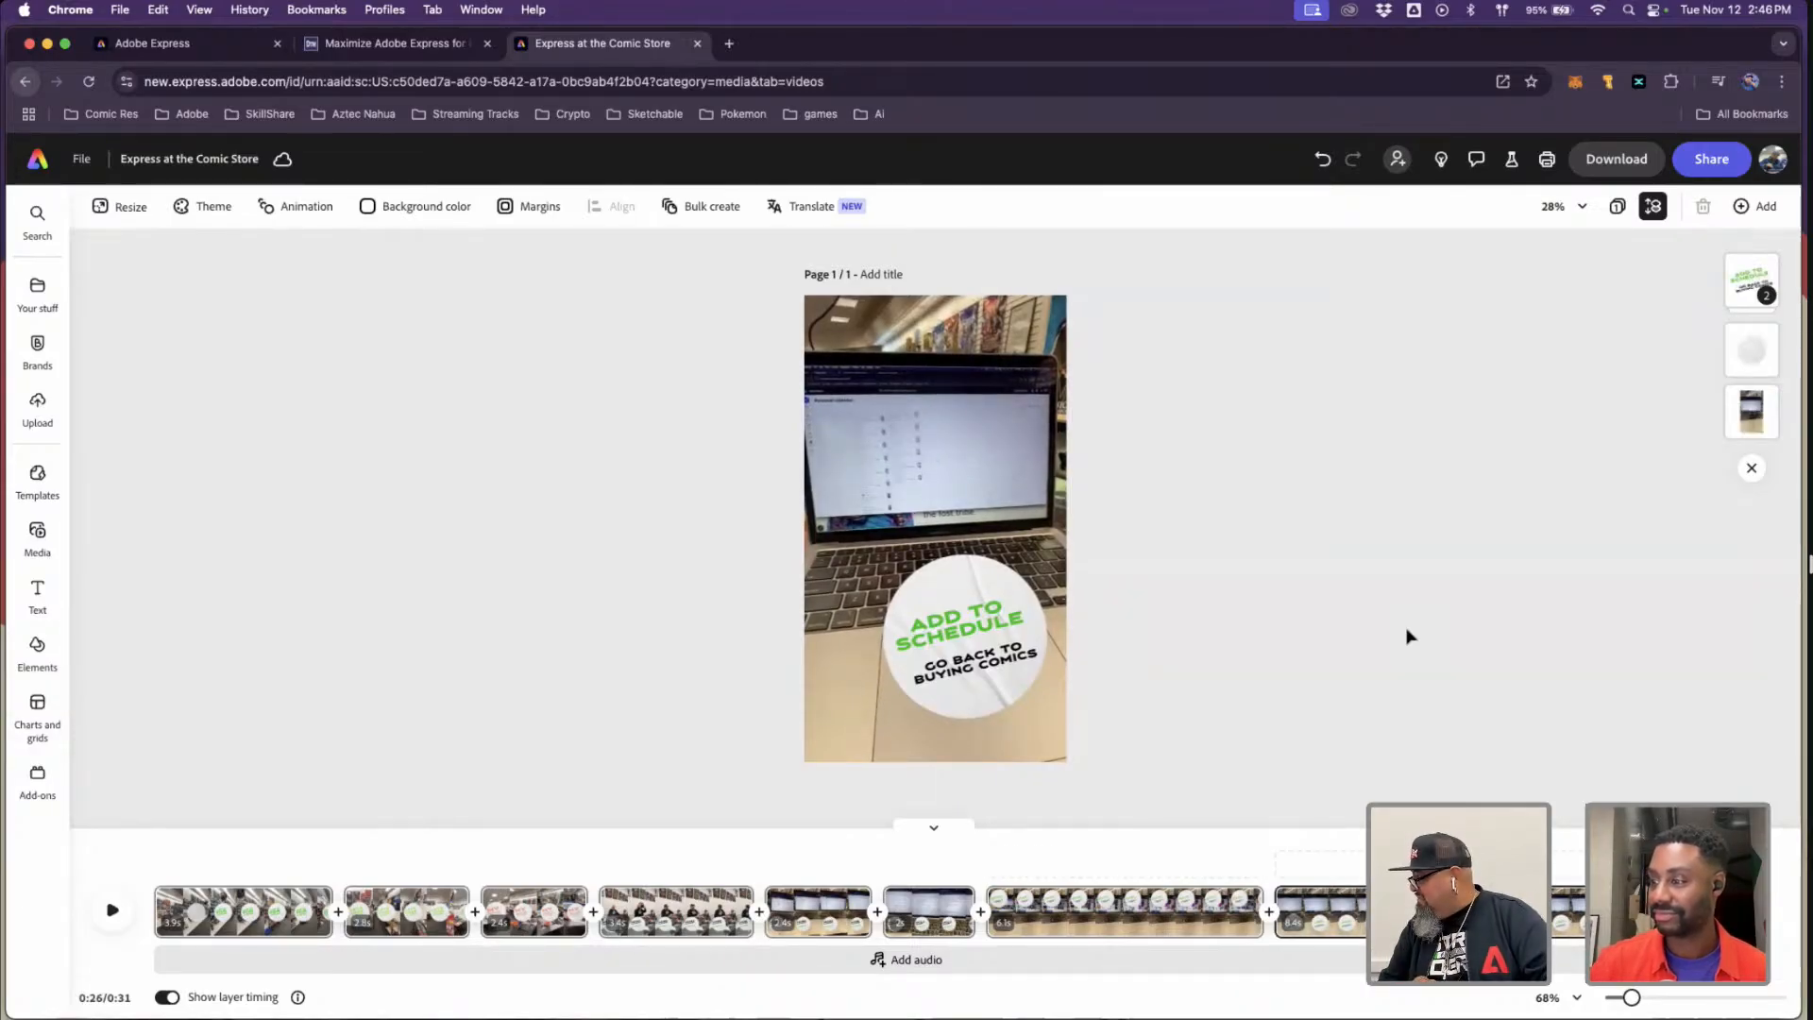
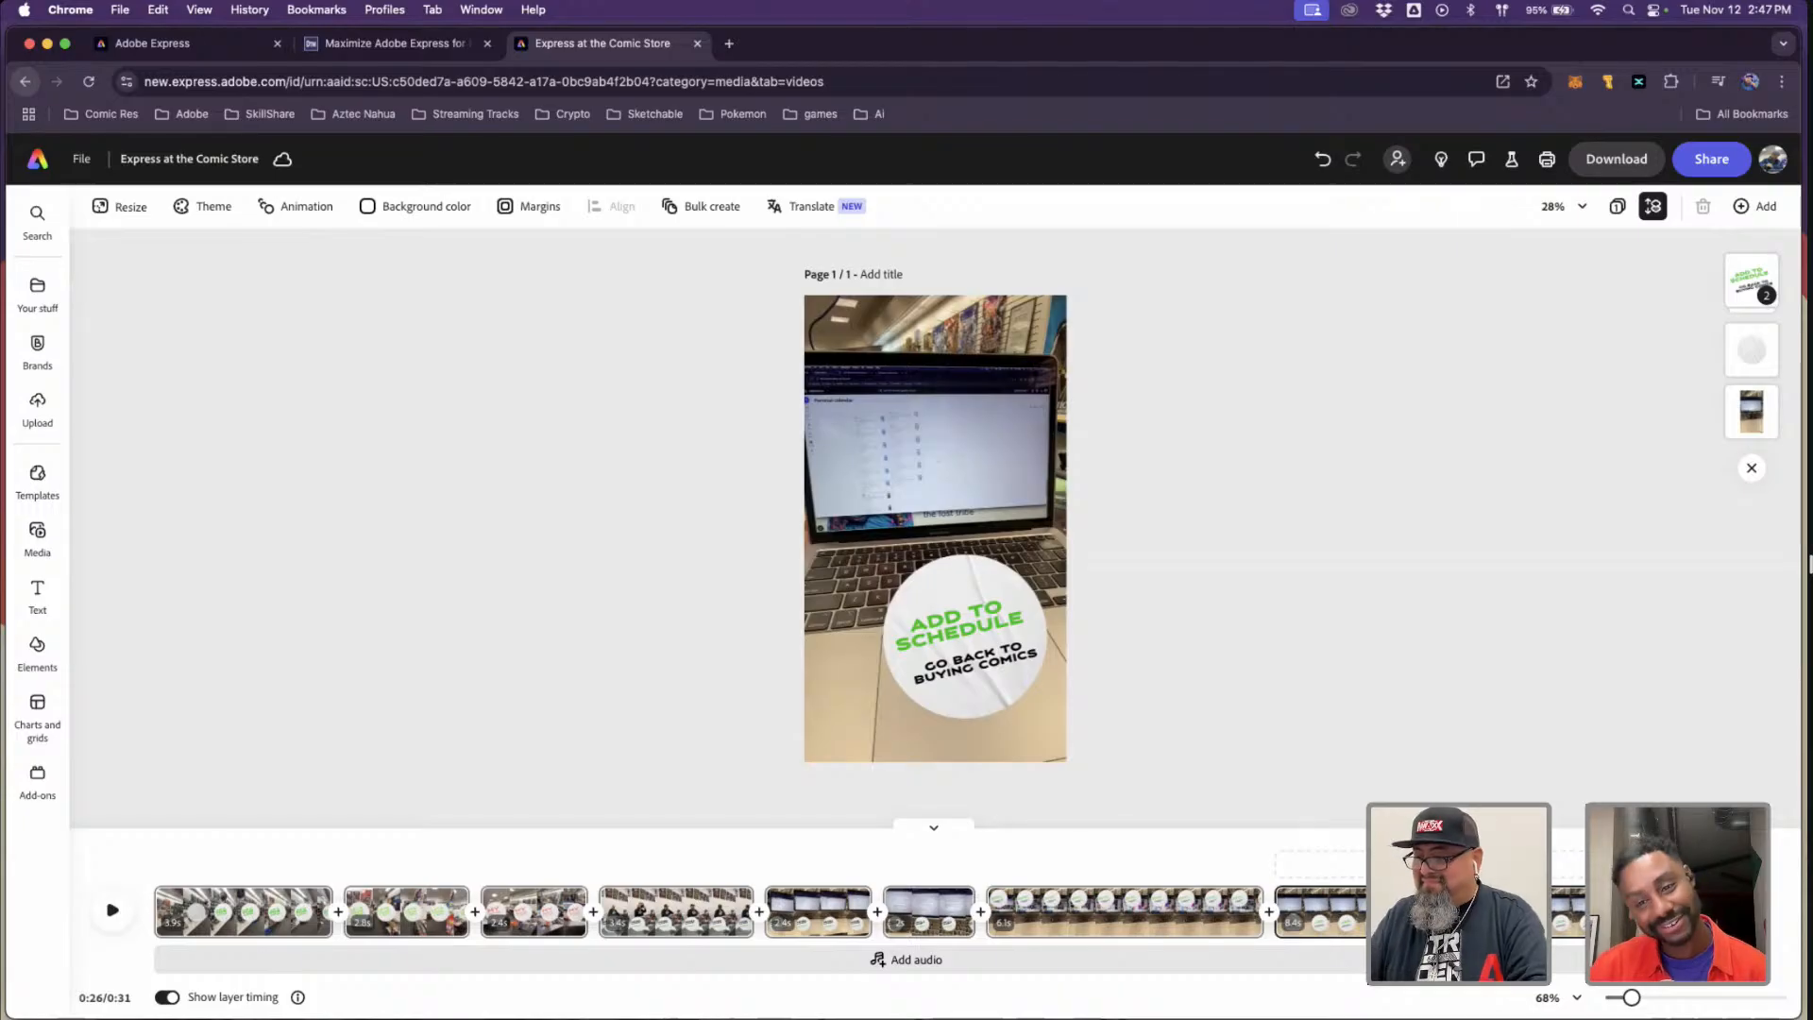
- Add an empty scene at the end of the video
left_click(1710, 911)
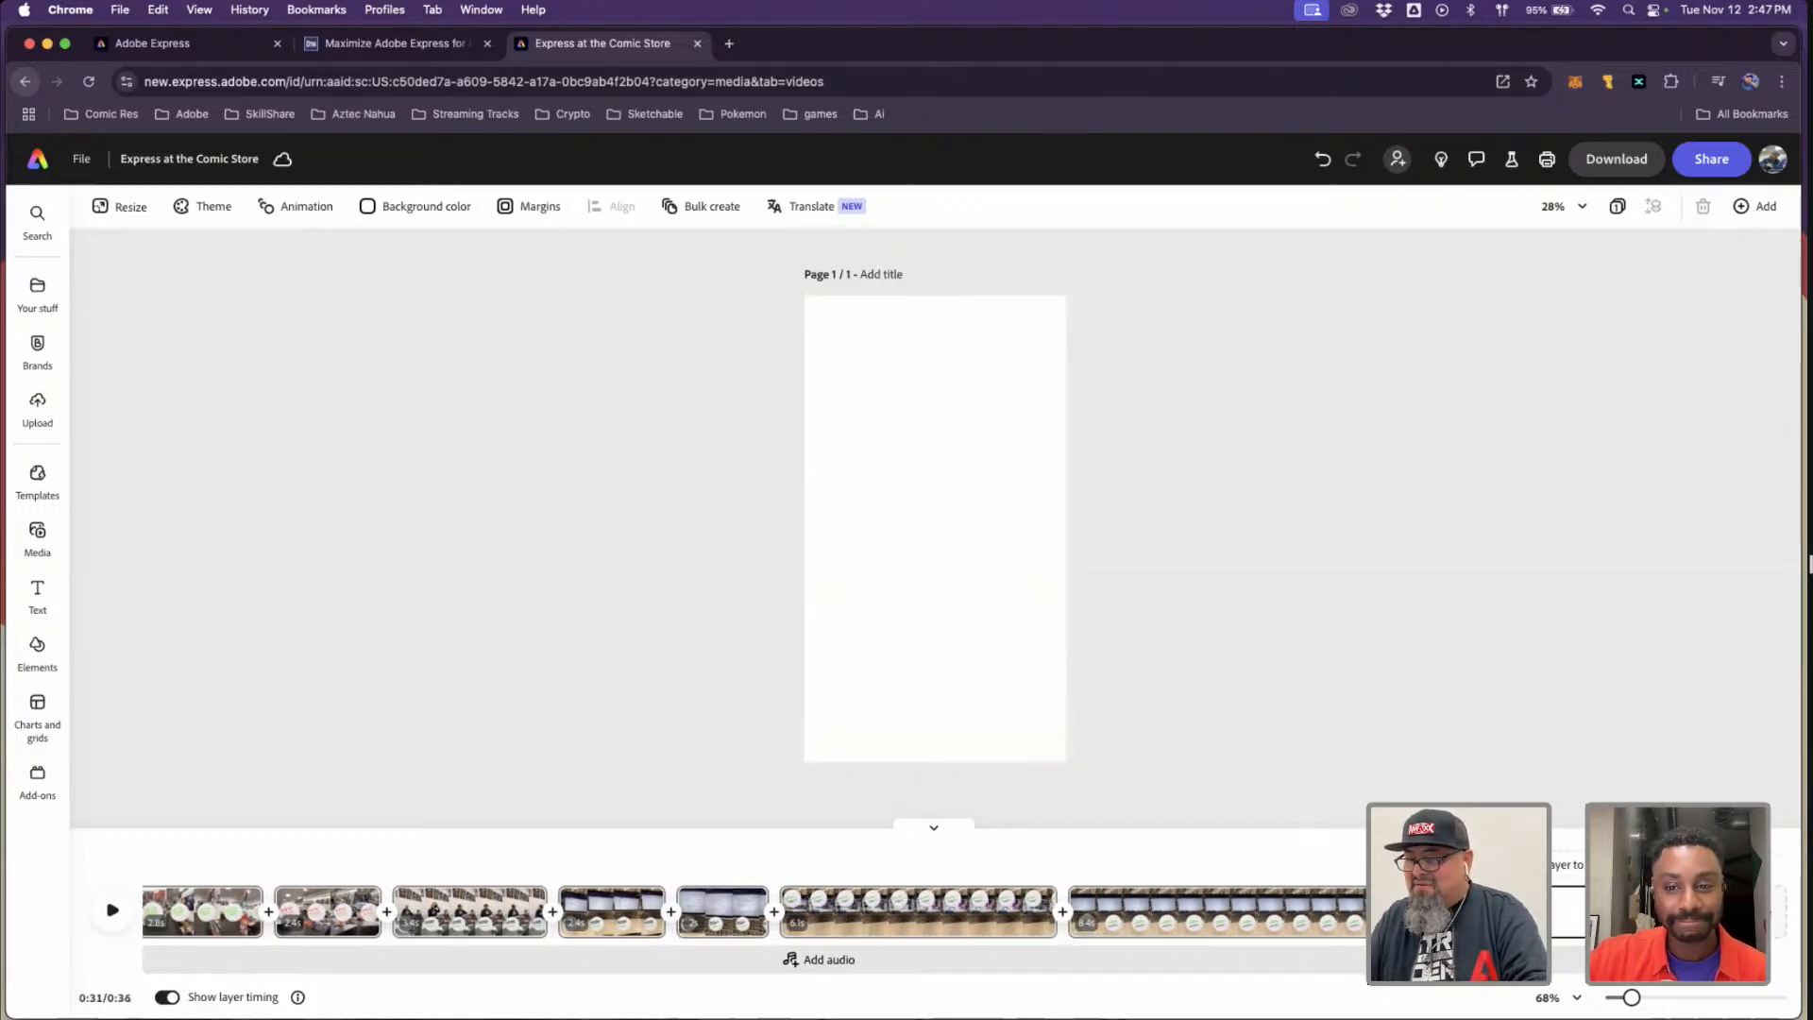
key("super+z")
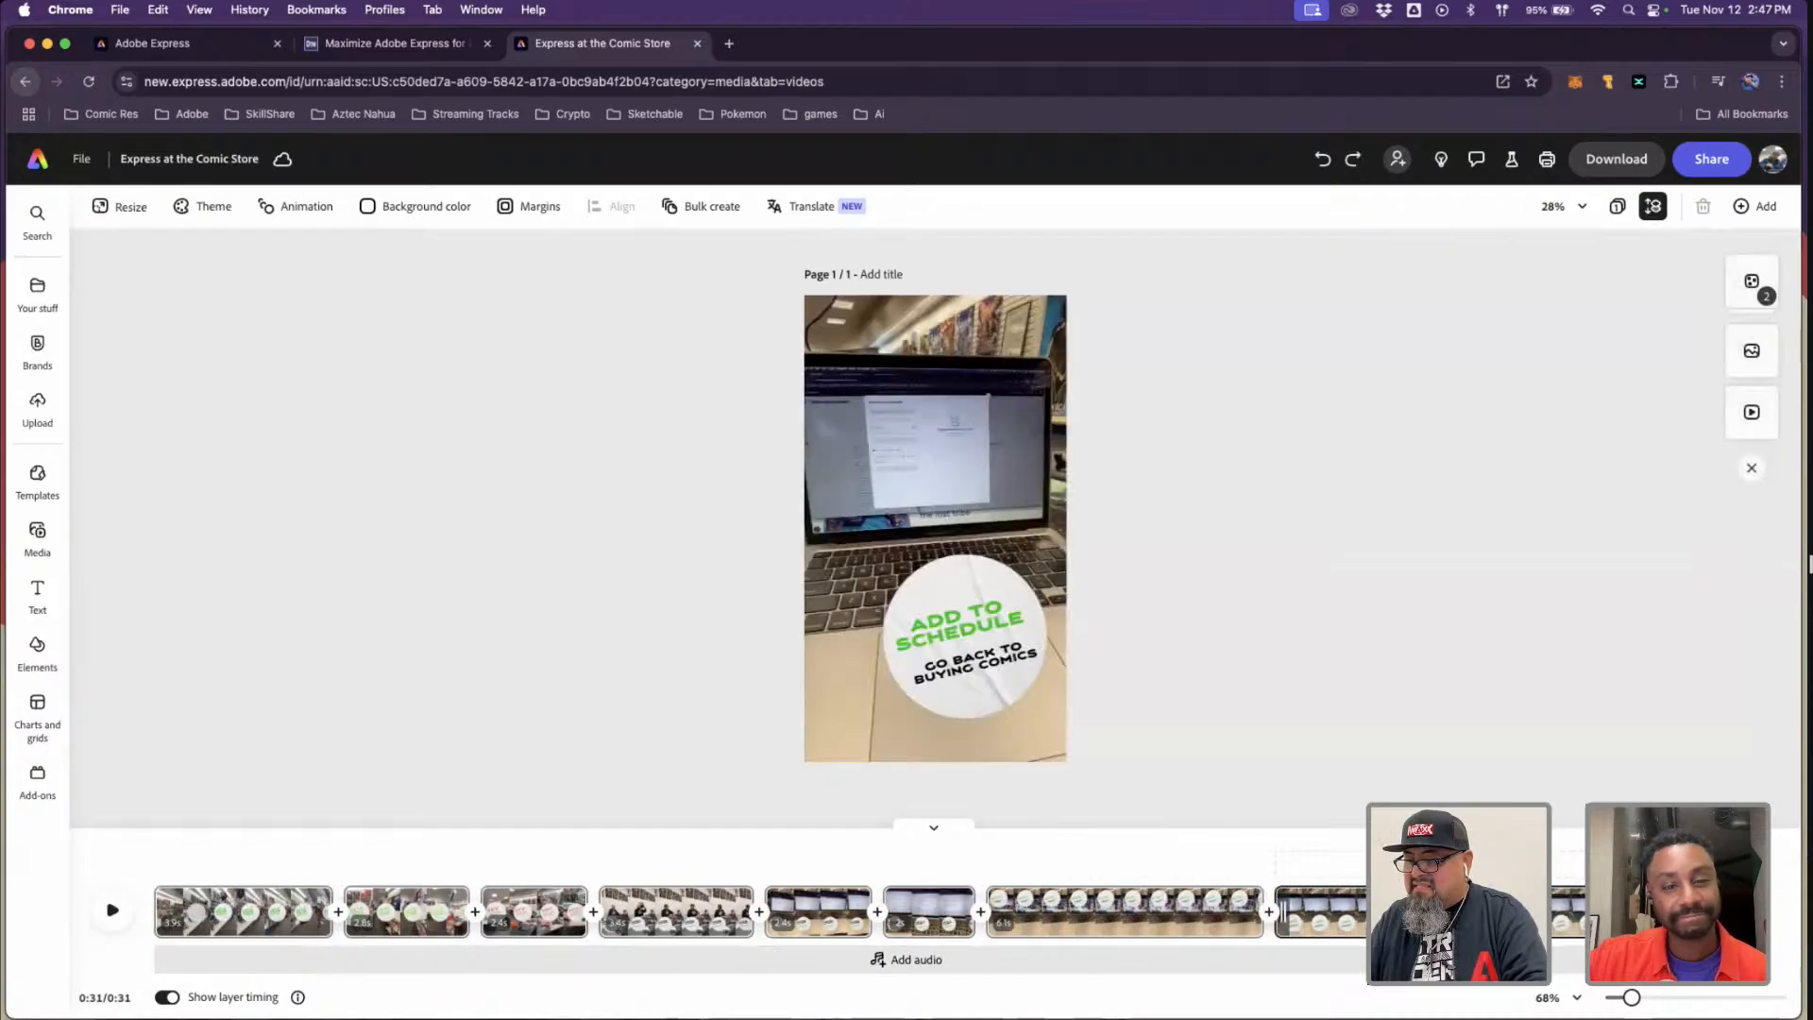
key("super+shift+z")
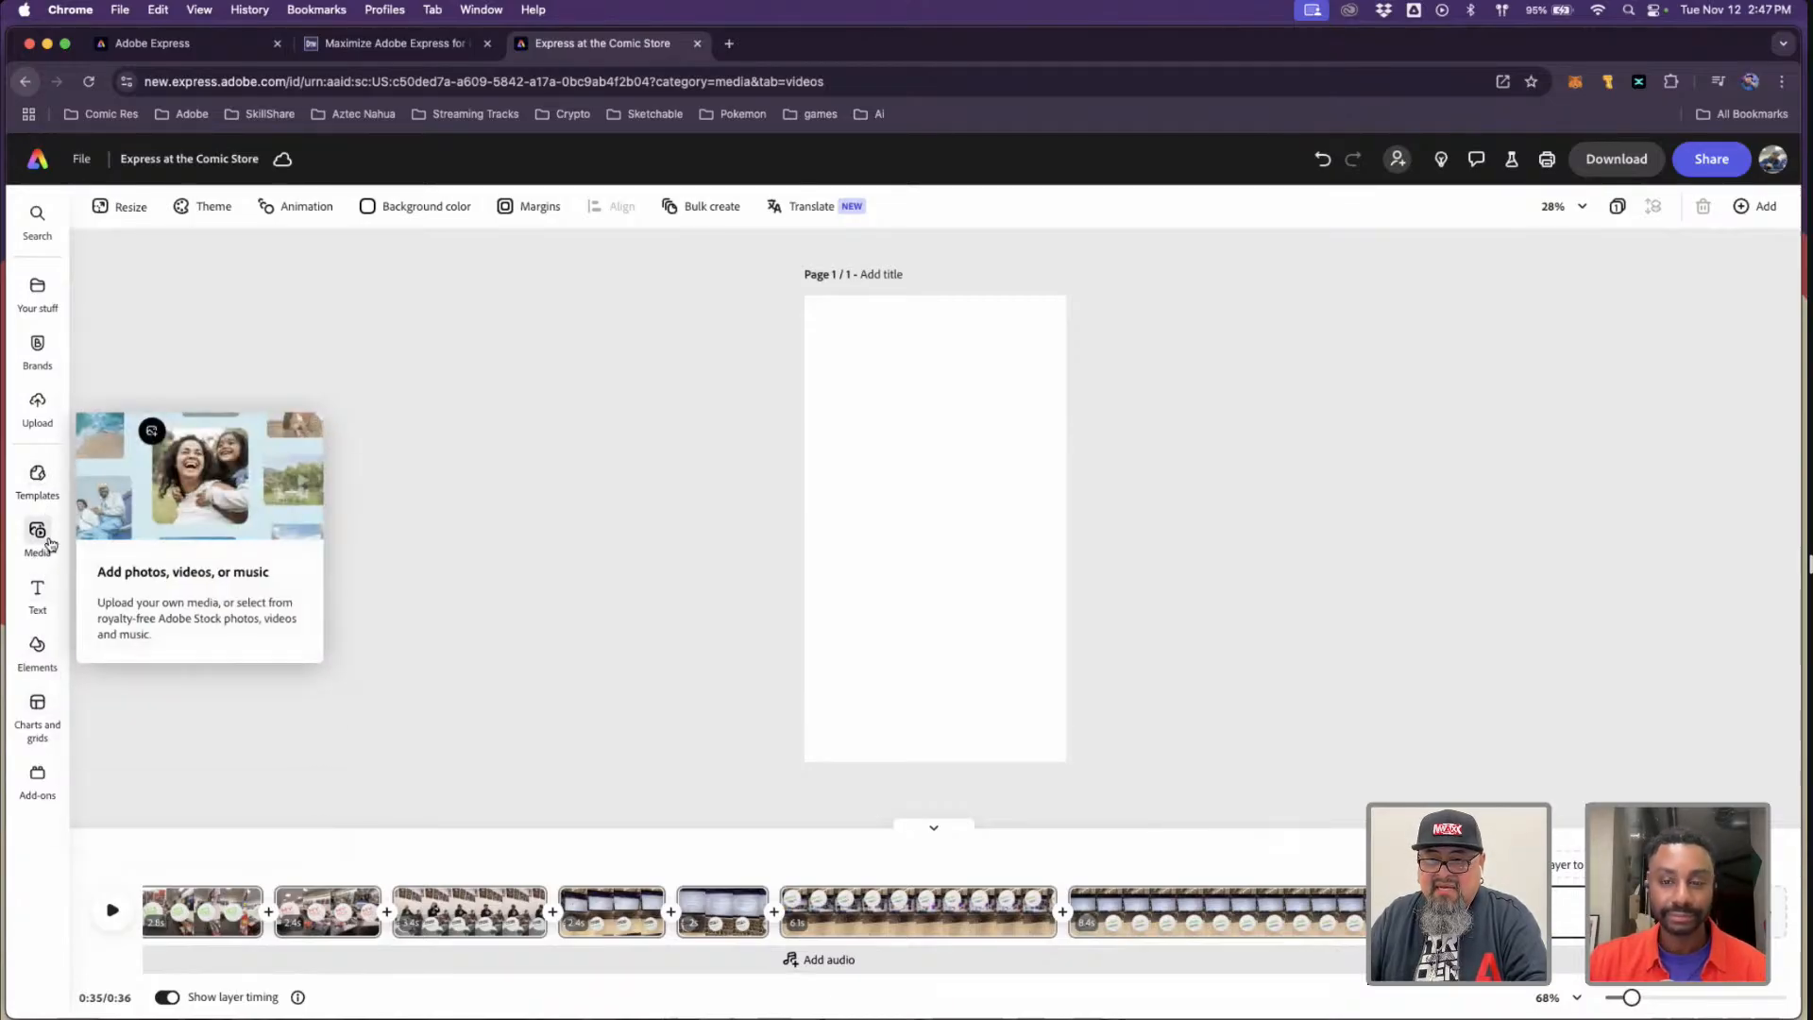
- Place the photo 2024-11-12 14.46.57.jpg from Dropbox's Camera Uploads folder in the empty scene and enlarge it to cover the page
left_click(39, 535)
left_click(236, 298)
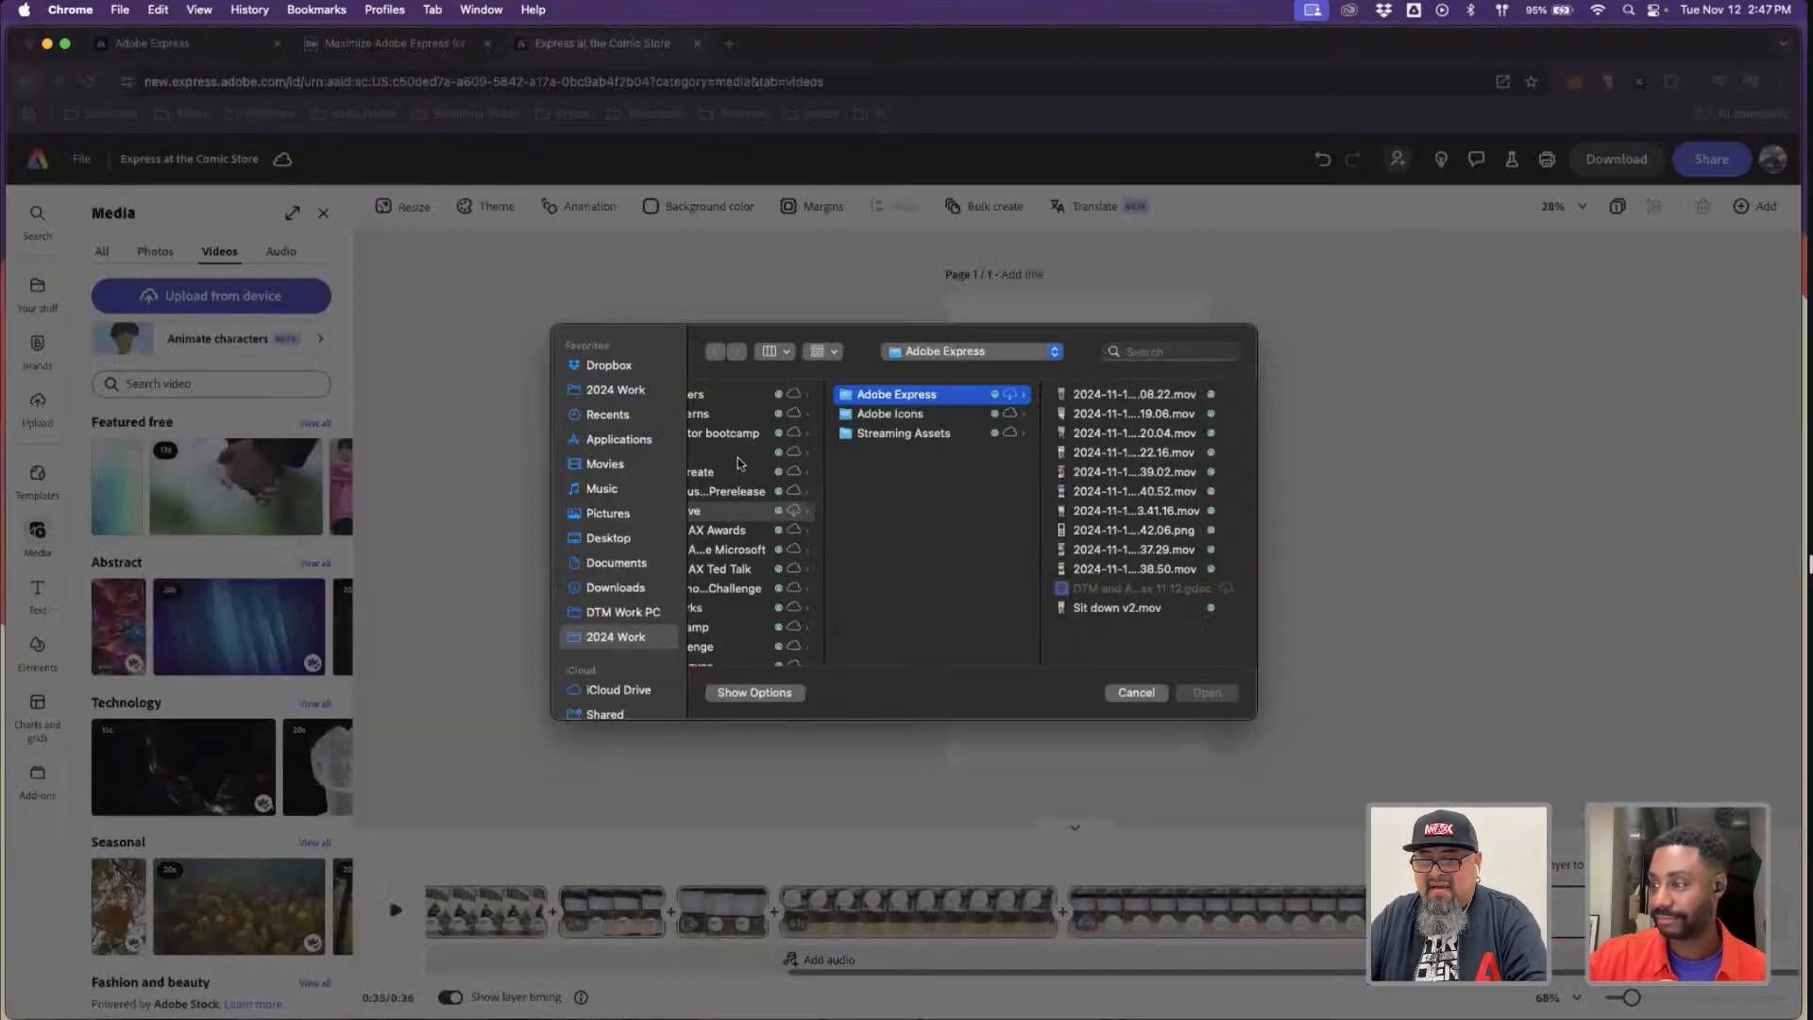
left_click(617, 390)
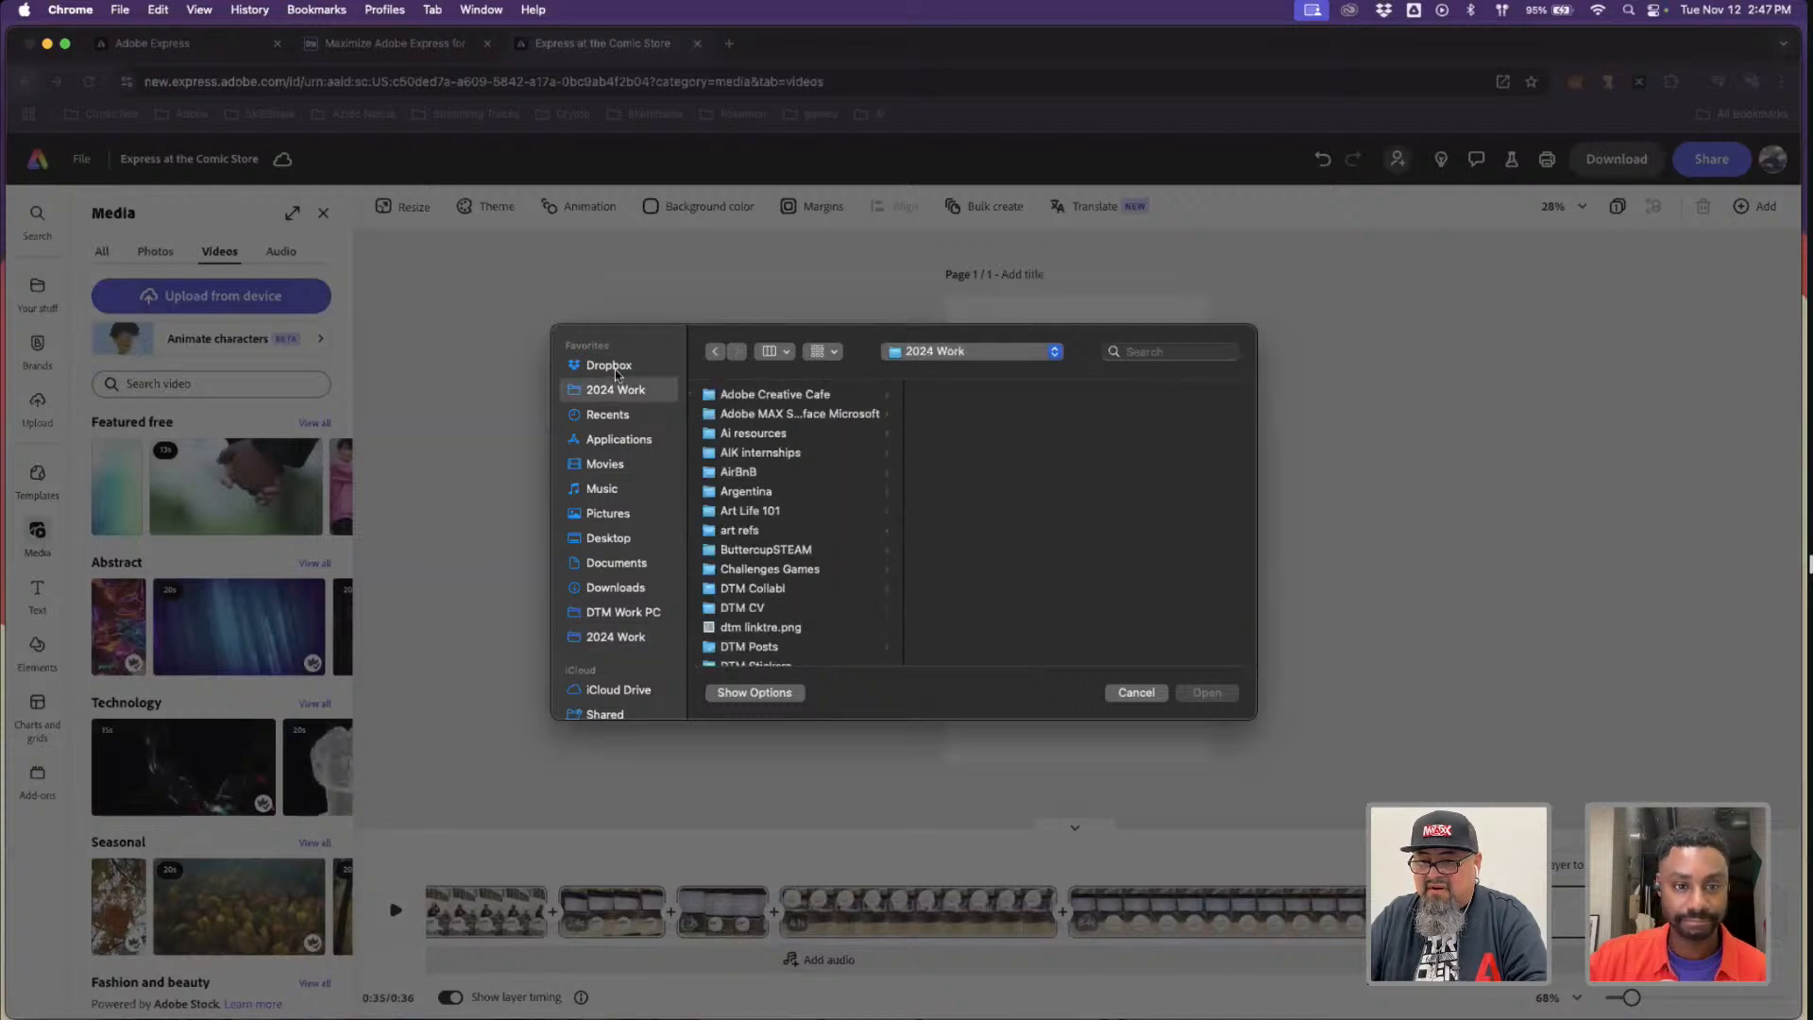
left_click(609, 366)
left_click(784, 421)
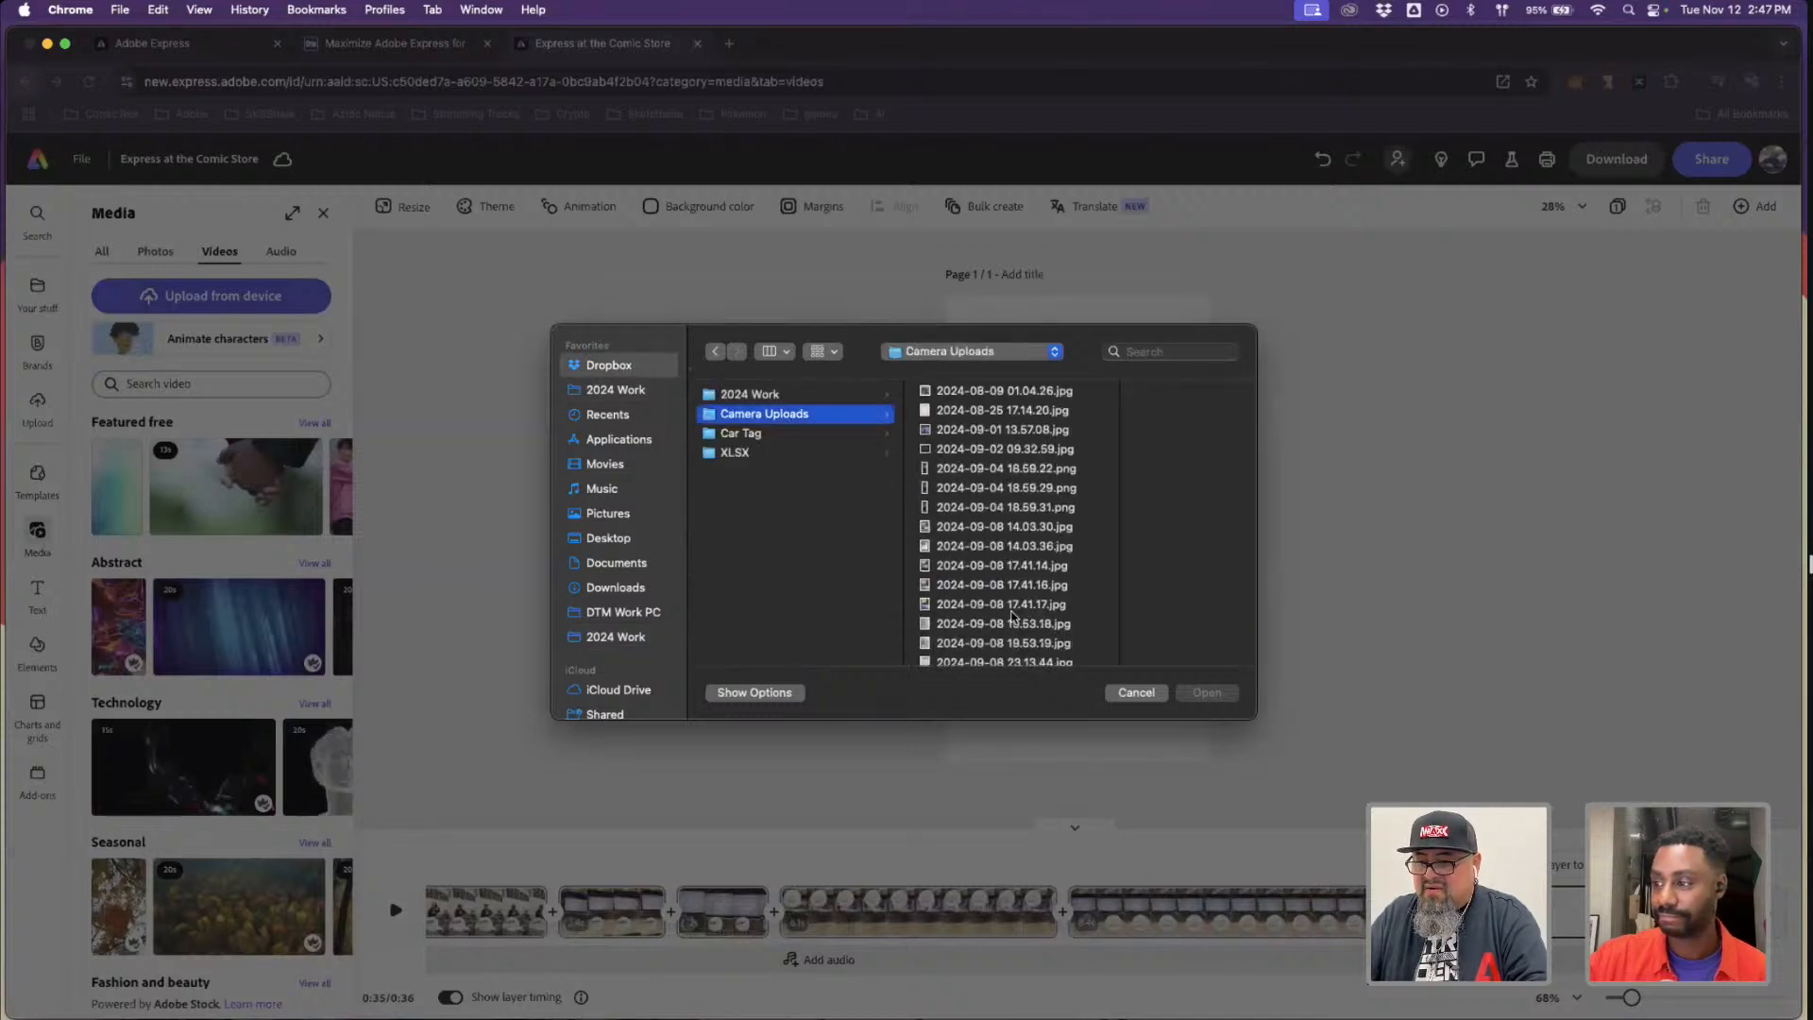
scroll(1001, 567, "down", 5)
scroll(1045, 567, "down", 5)
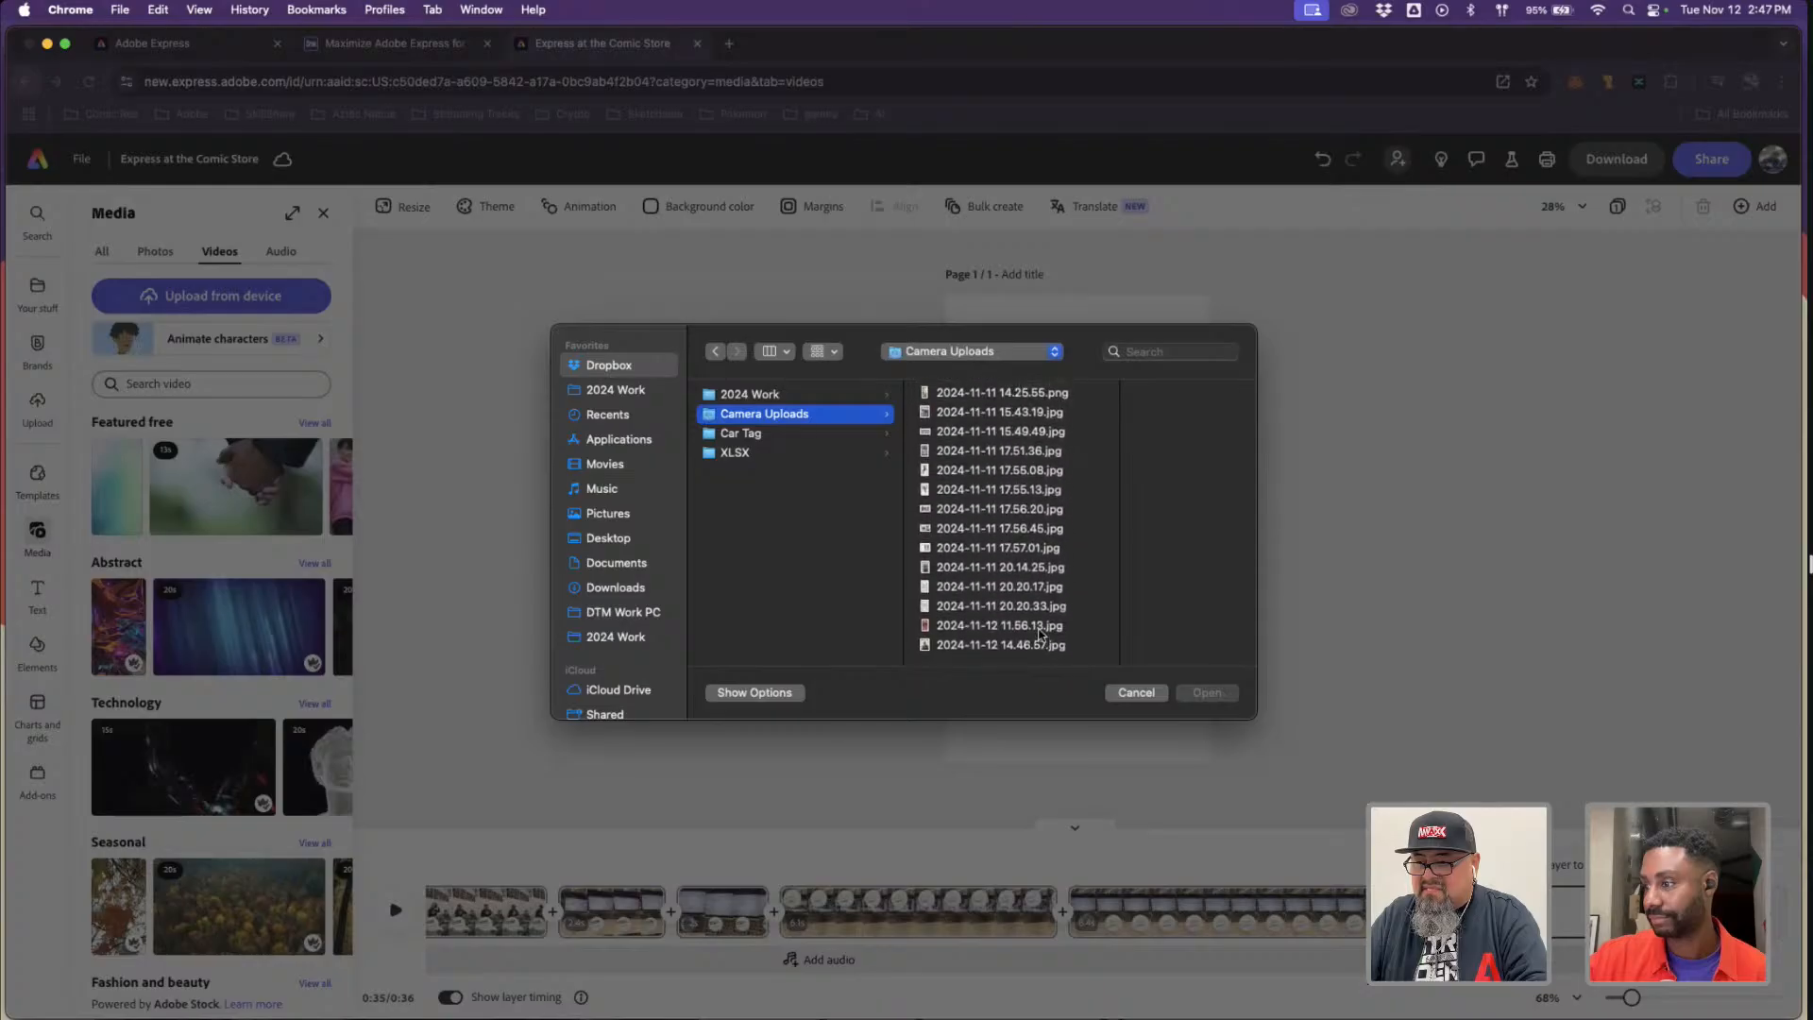
left_click(1041, 629)
key("Down")
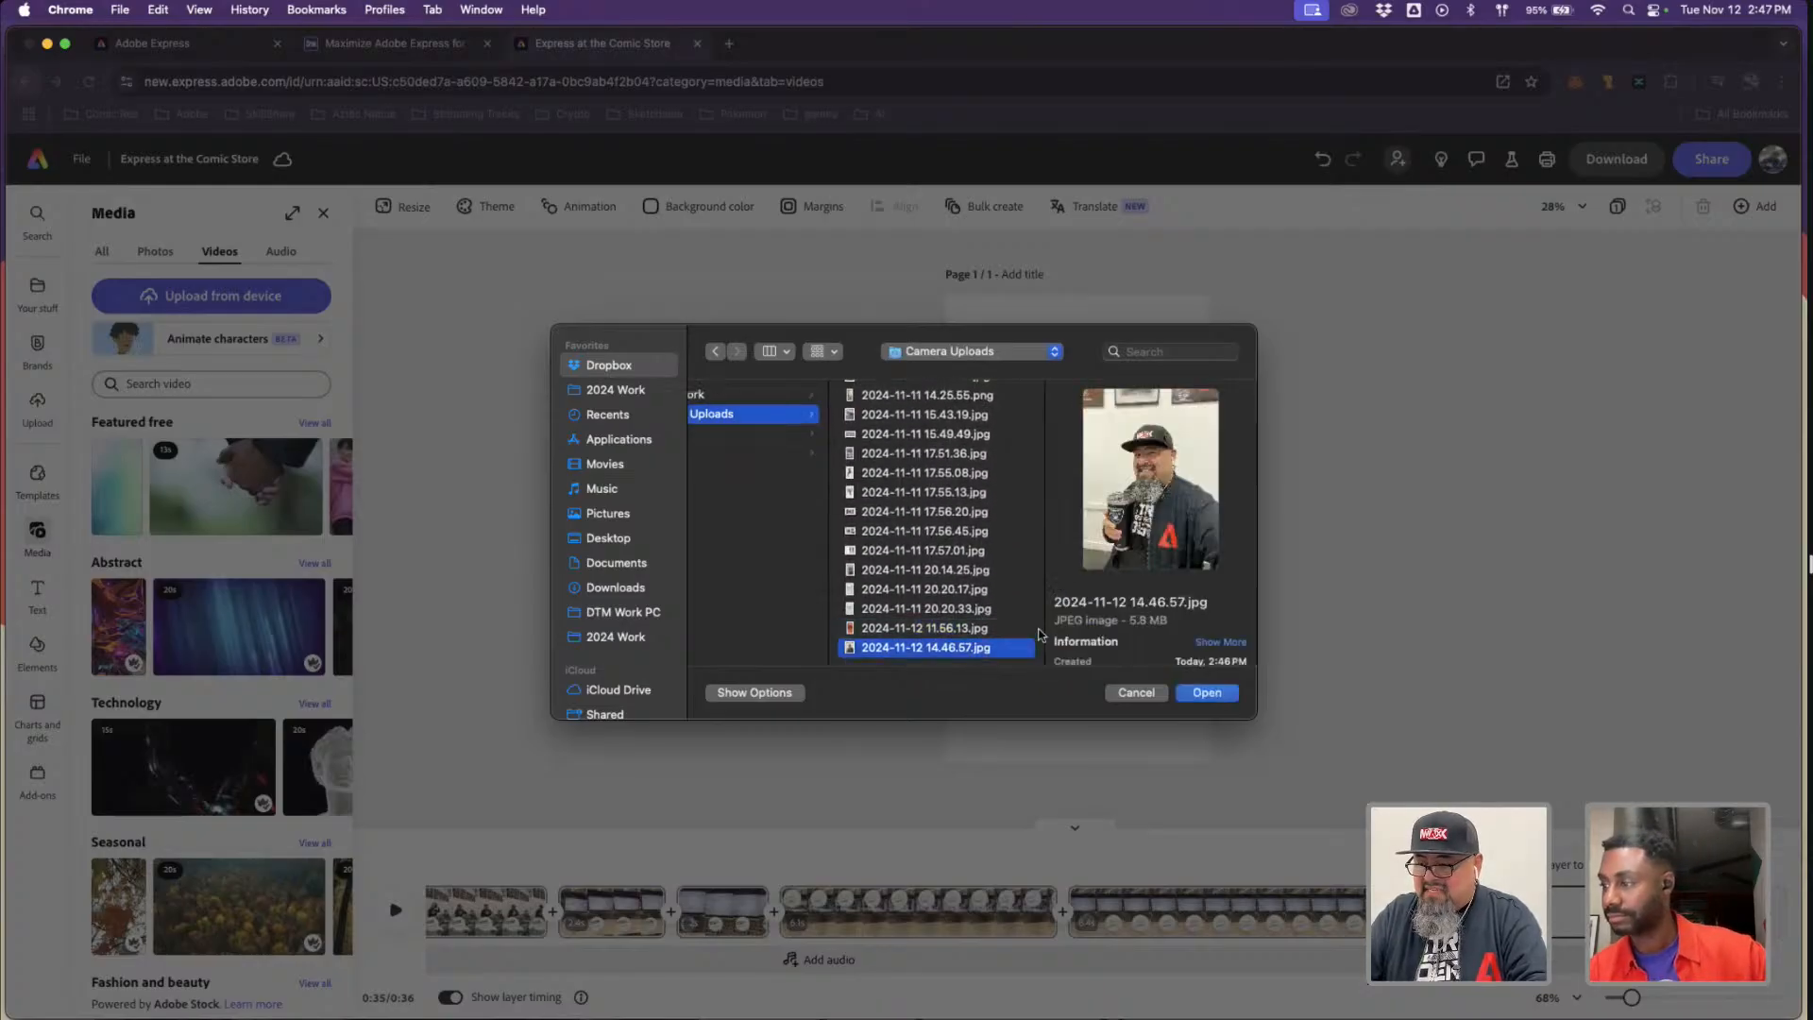
key("Return")
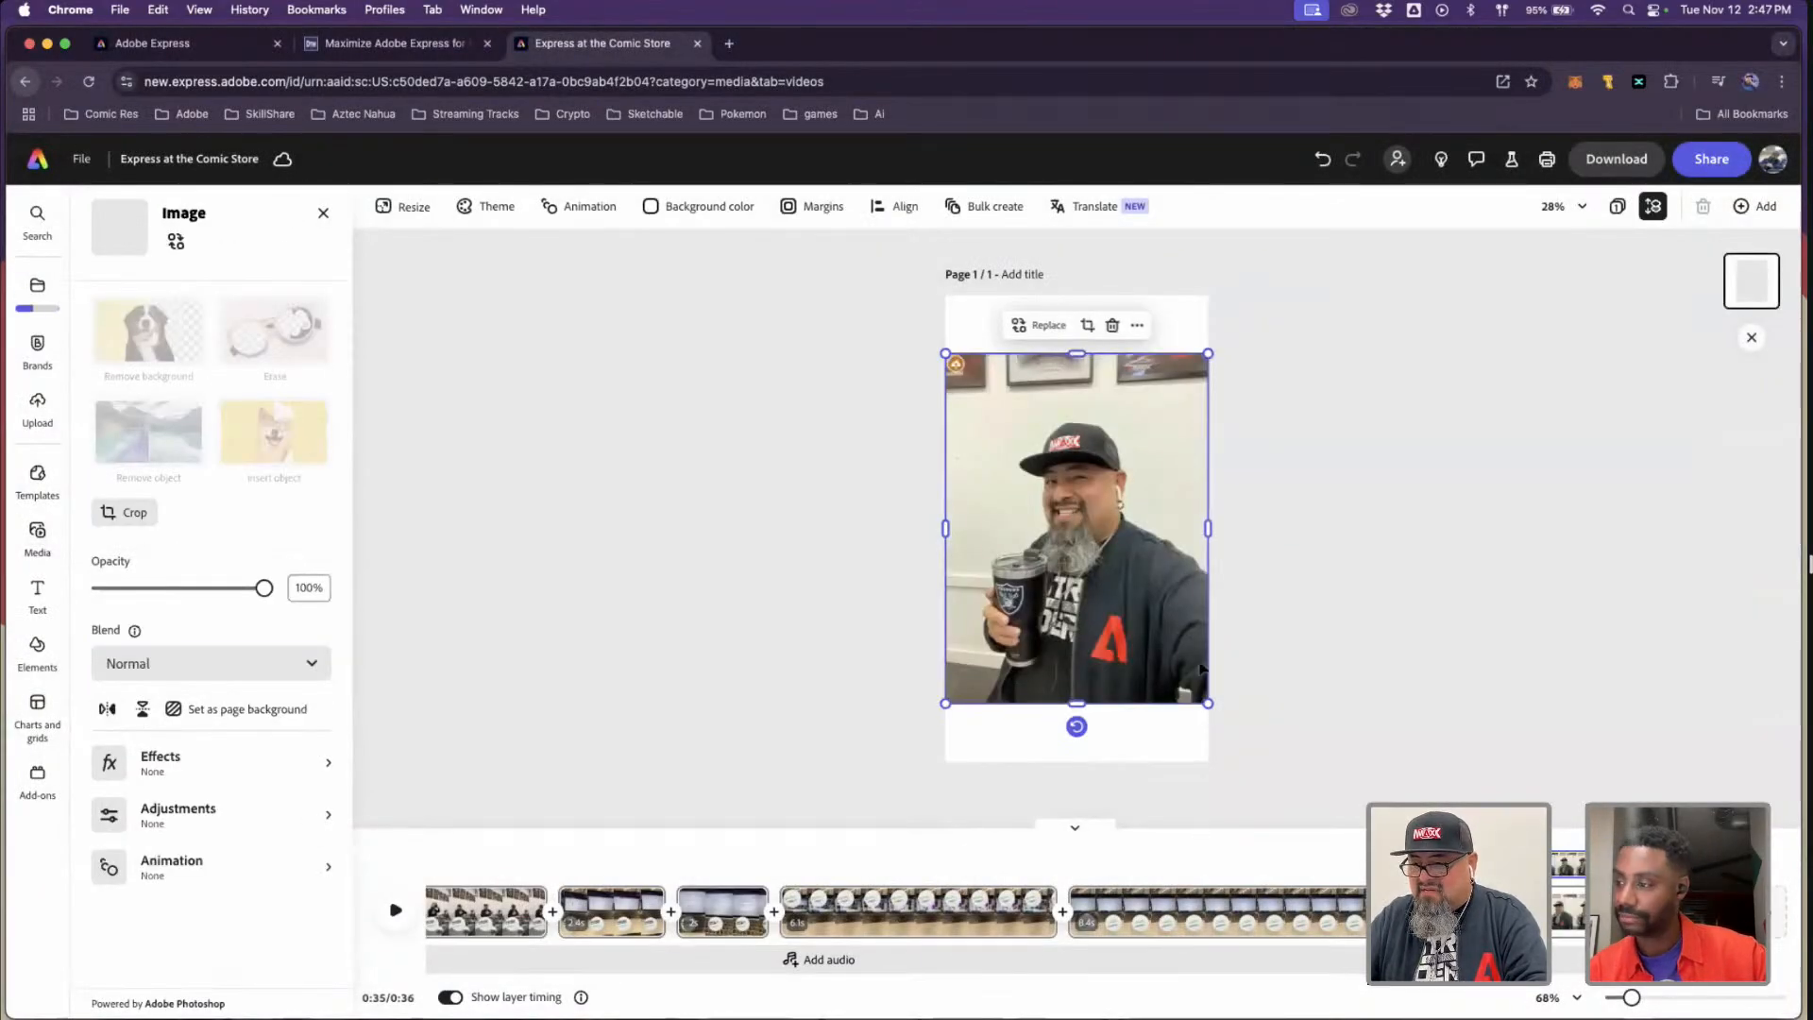
left_click_drag(1208, 704, 1266, 770)
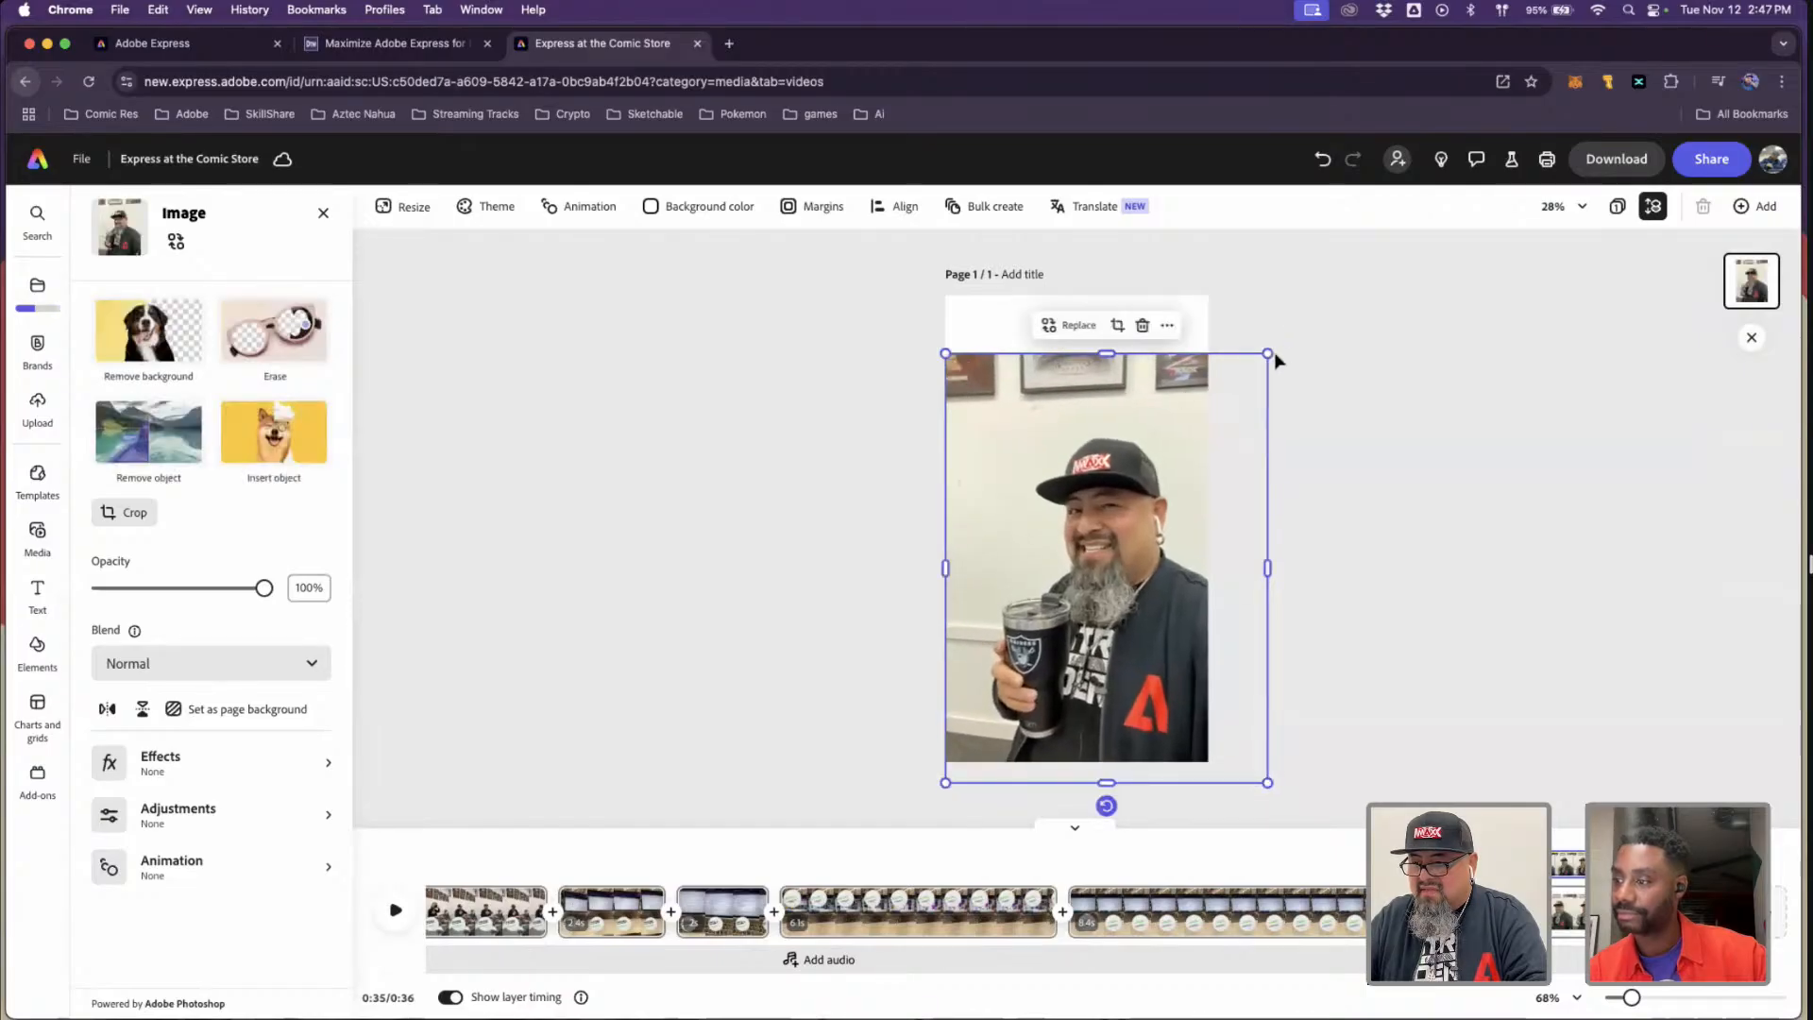
left_click_drag(1287, 340, 1329, 325)
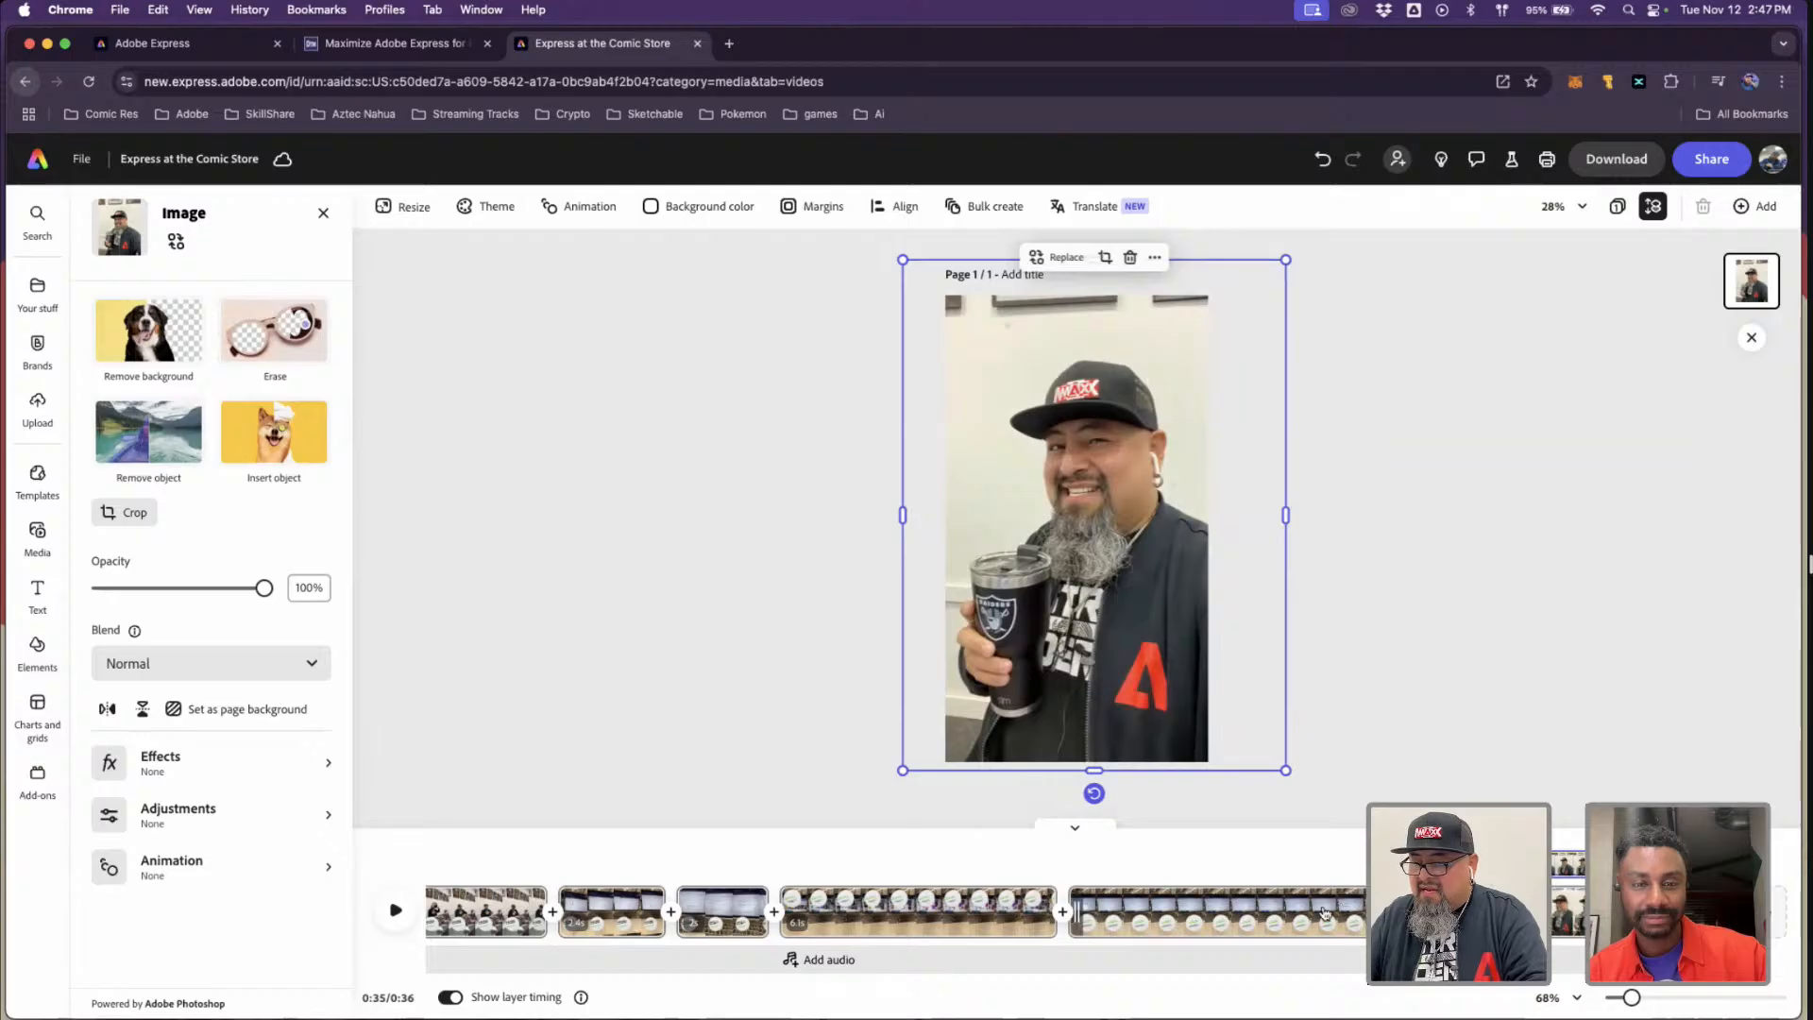
- Copy the "ADD TO SCHEDULE" text group from the previous scene into the photo scene
left_click(1316, 854)
left_click(1131, 578)
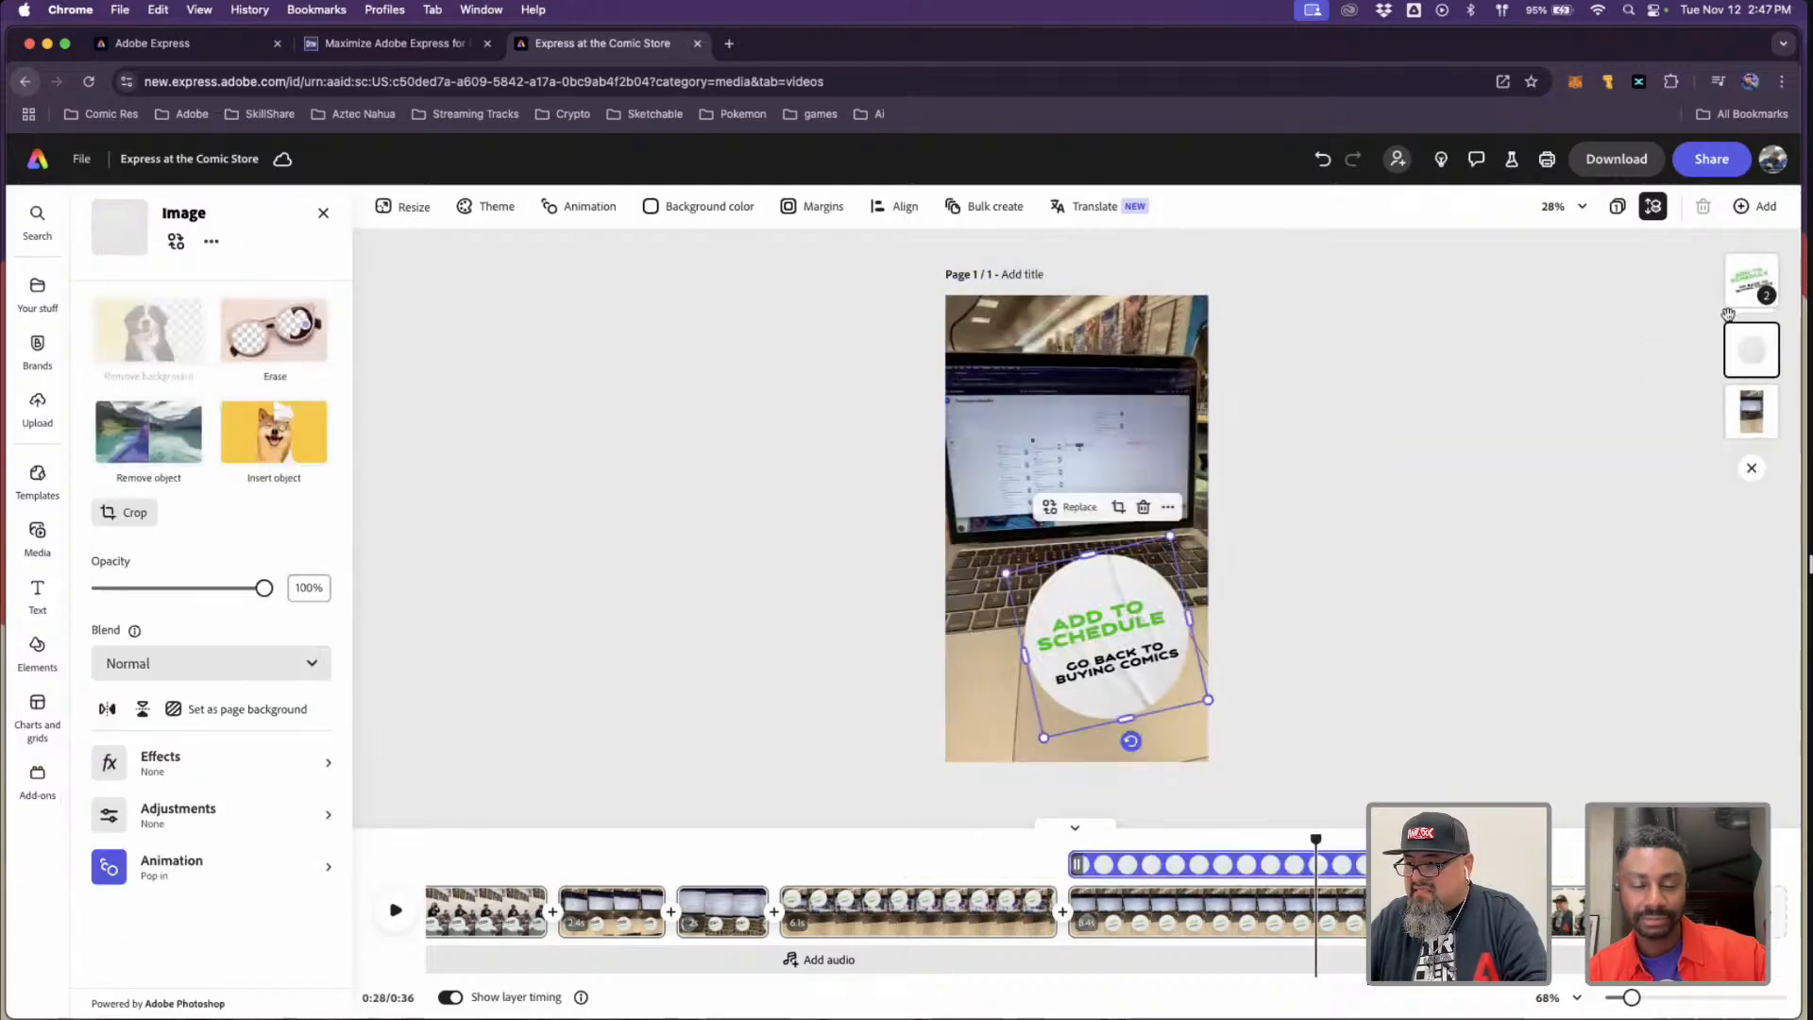
left_click(1745, 283)
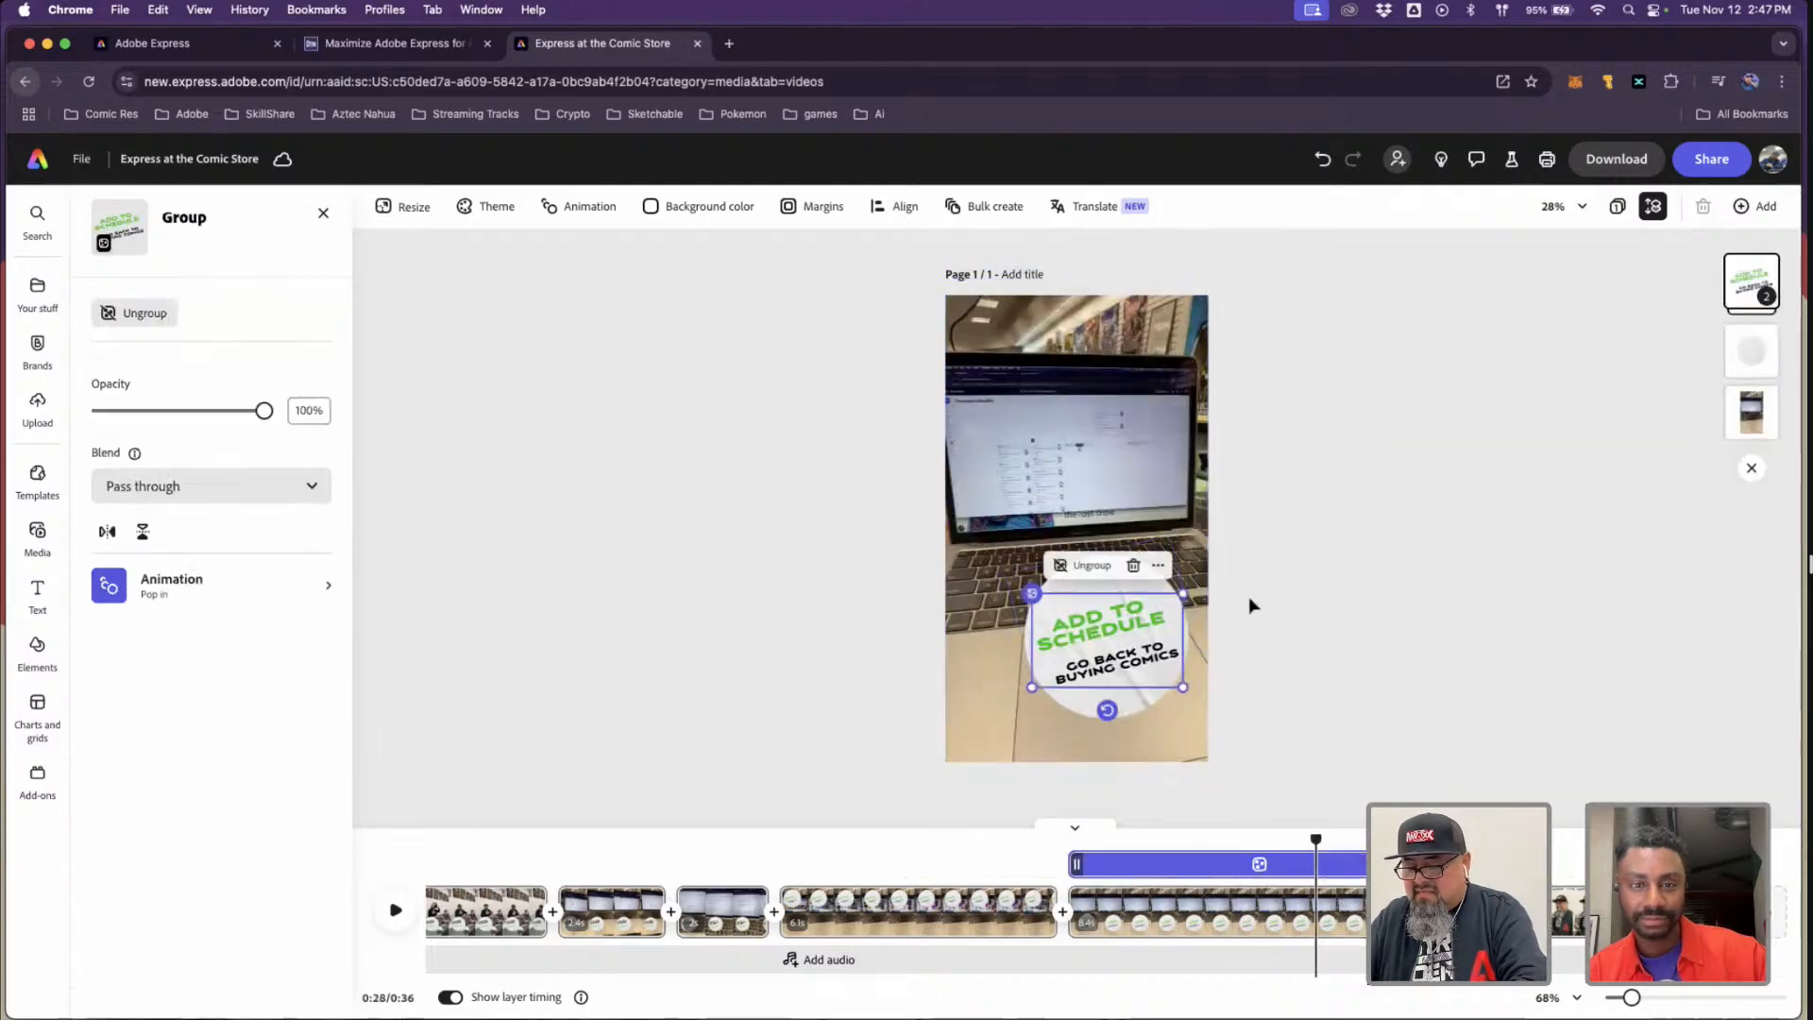
left_click(1545, 857)
key("super+v")
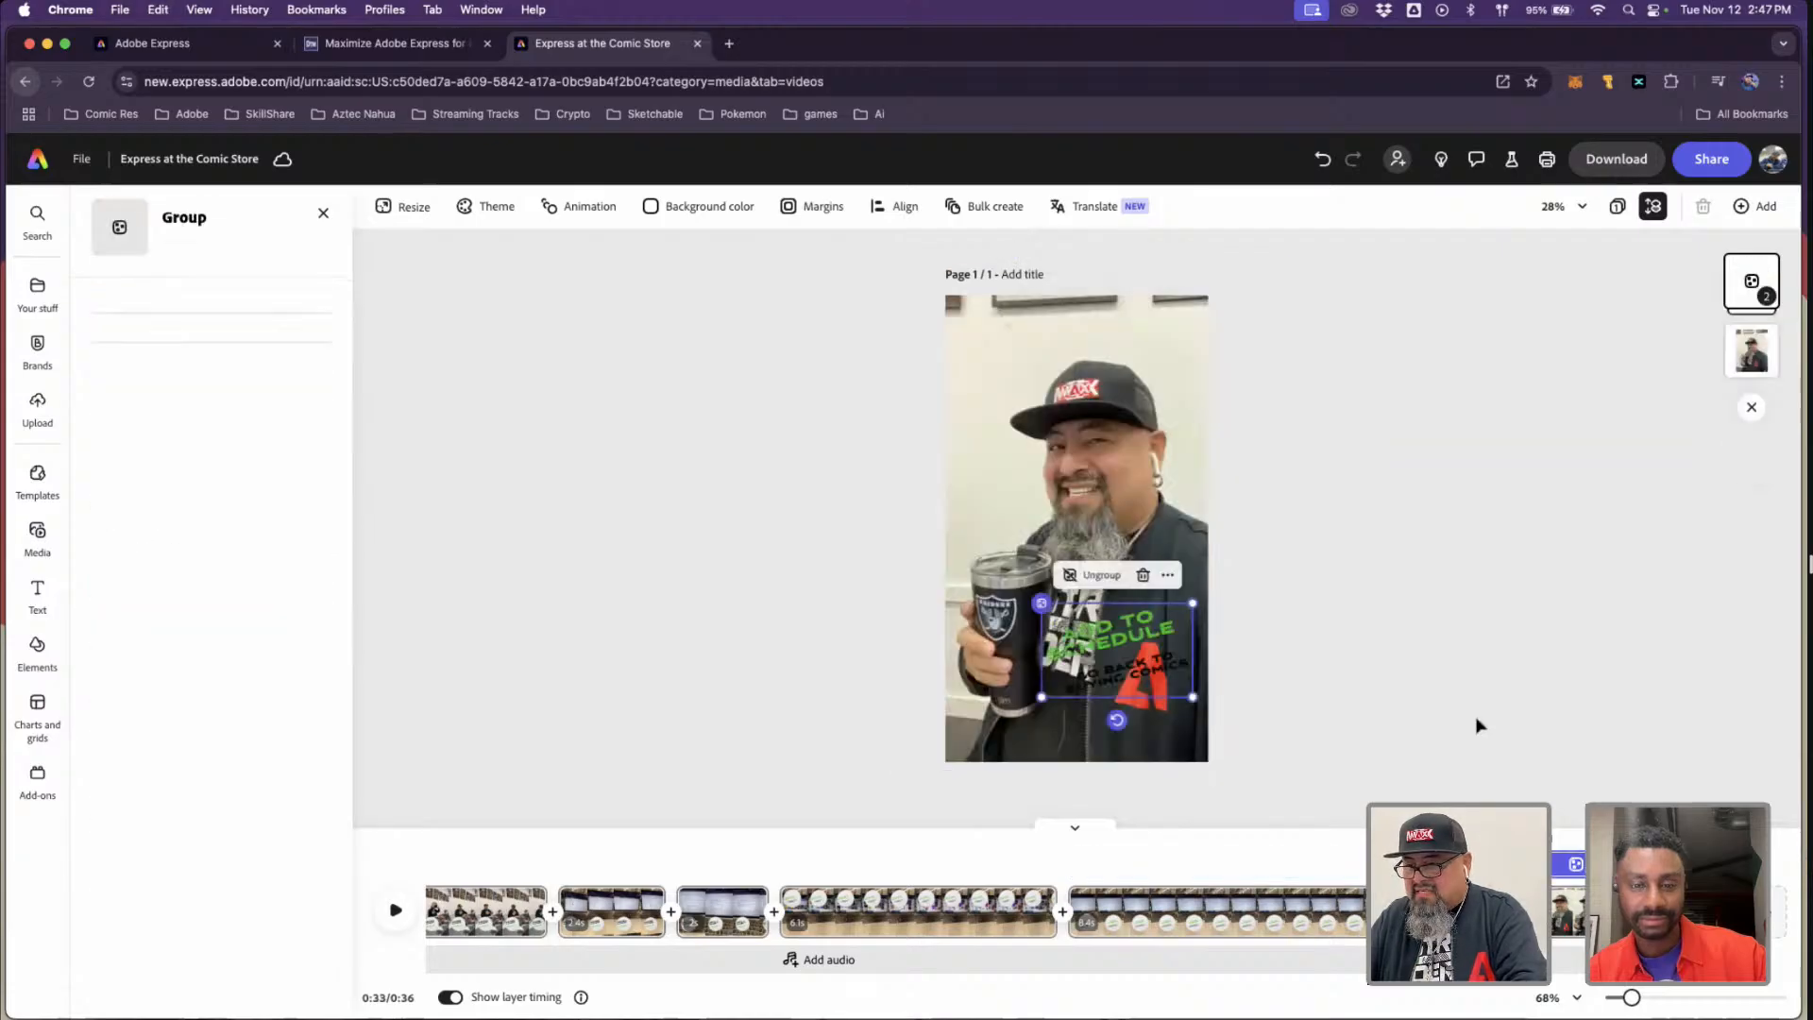
- Copy the white sticker circle from the previous scene into the photo scene and place it behind the text group
left_click(1289, 905)
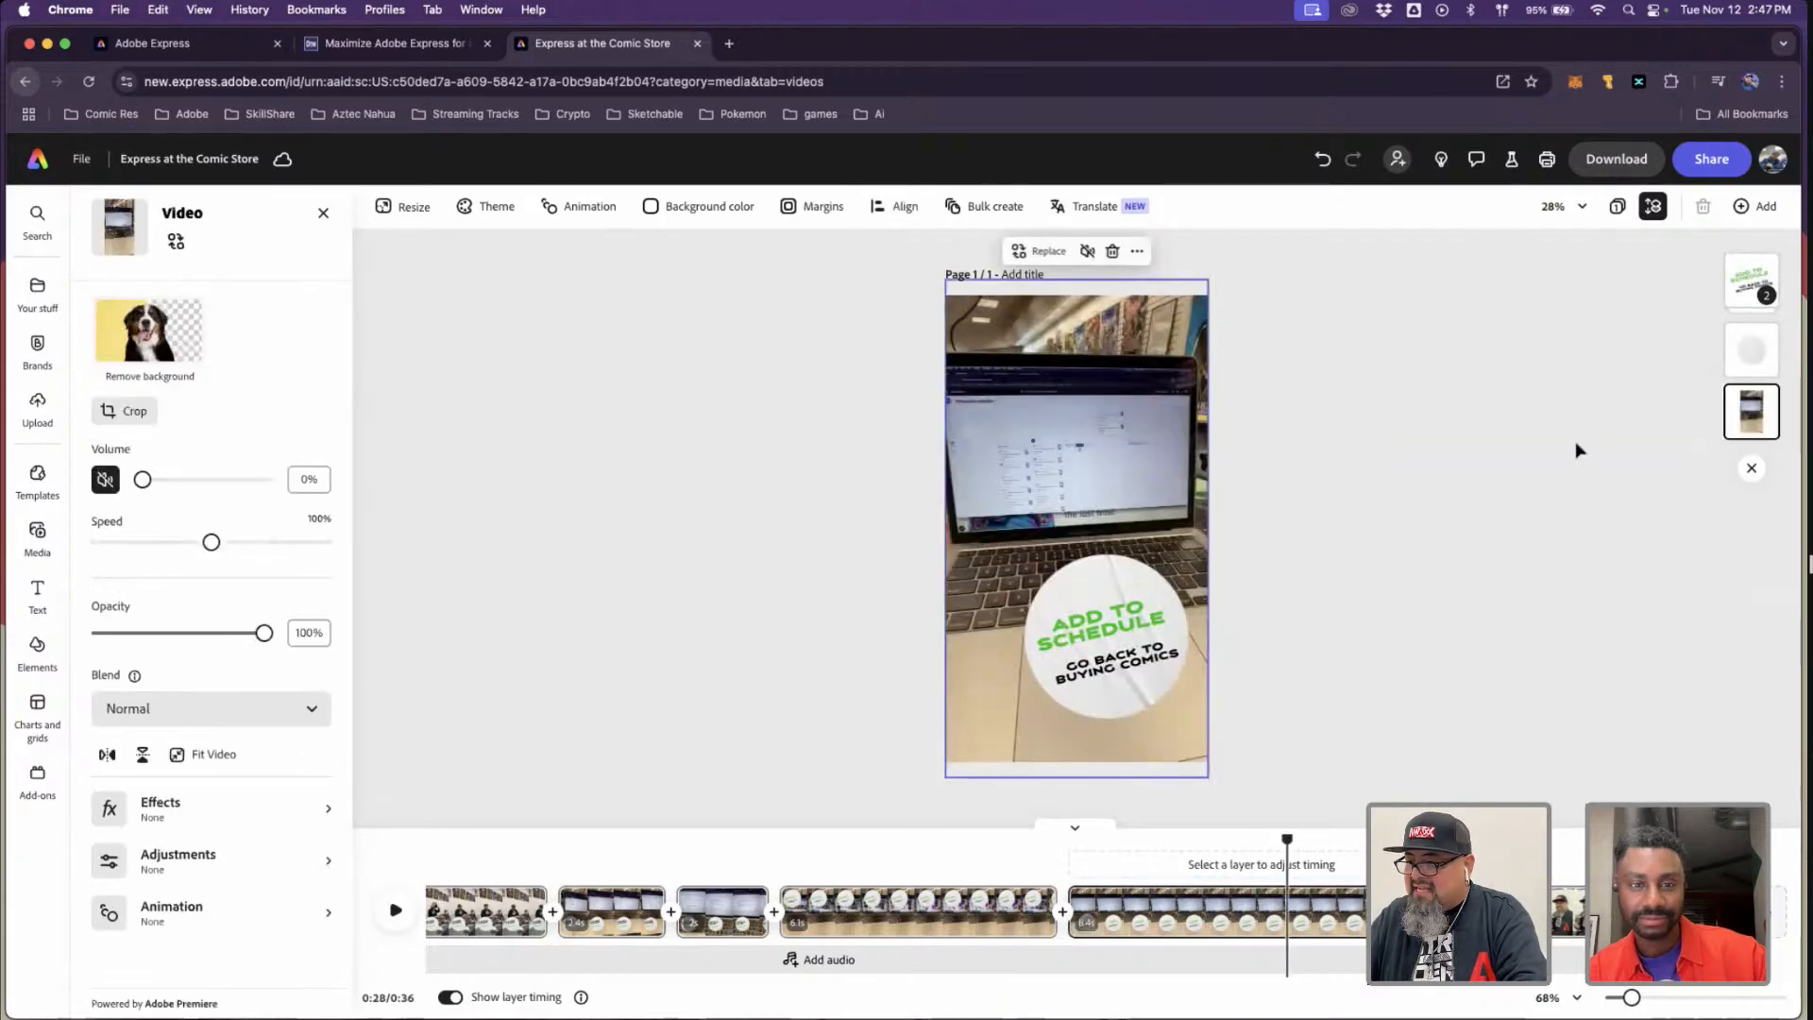
left_click(1741, 365)
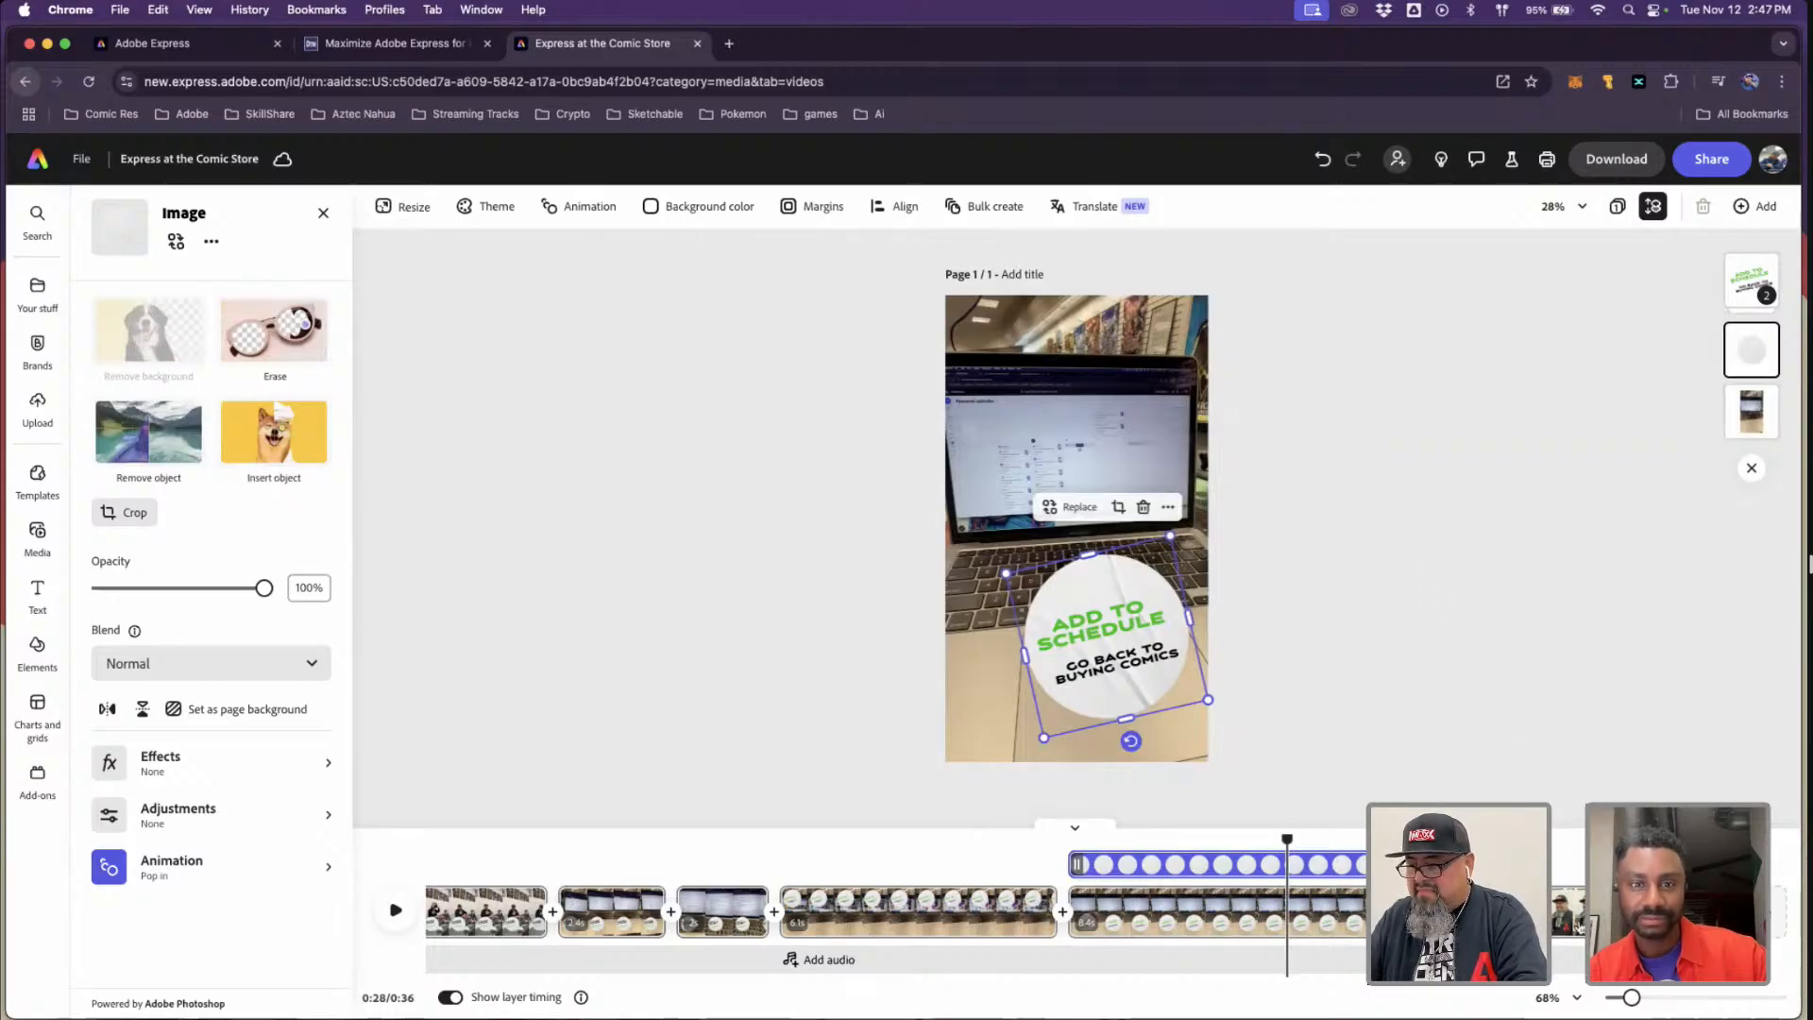
left_click(1579, 928)
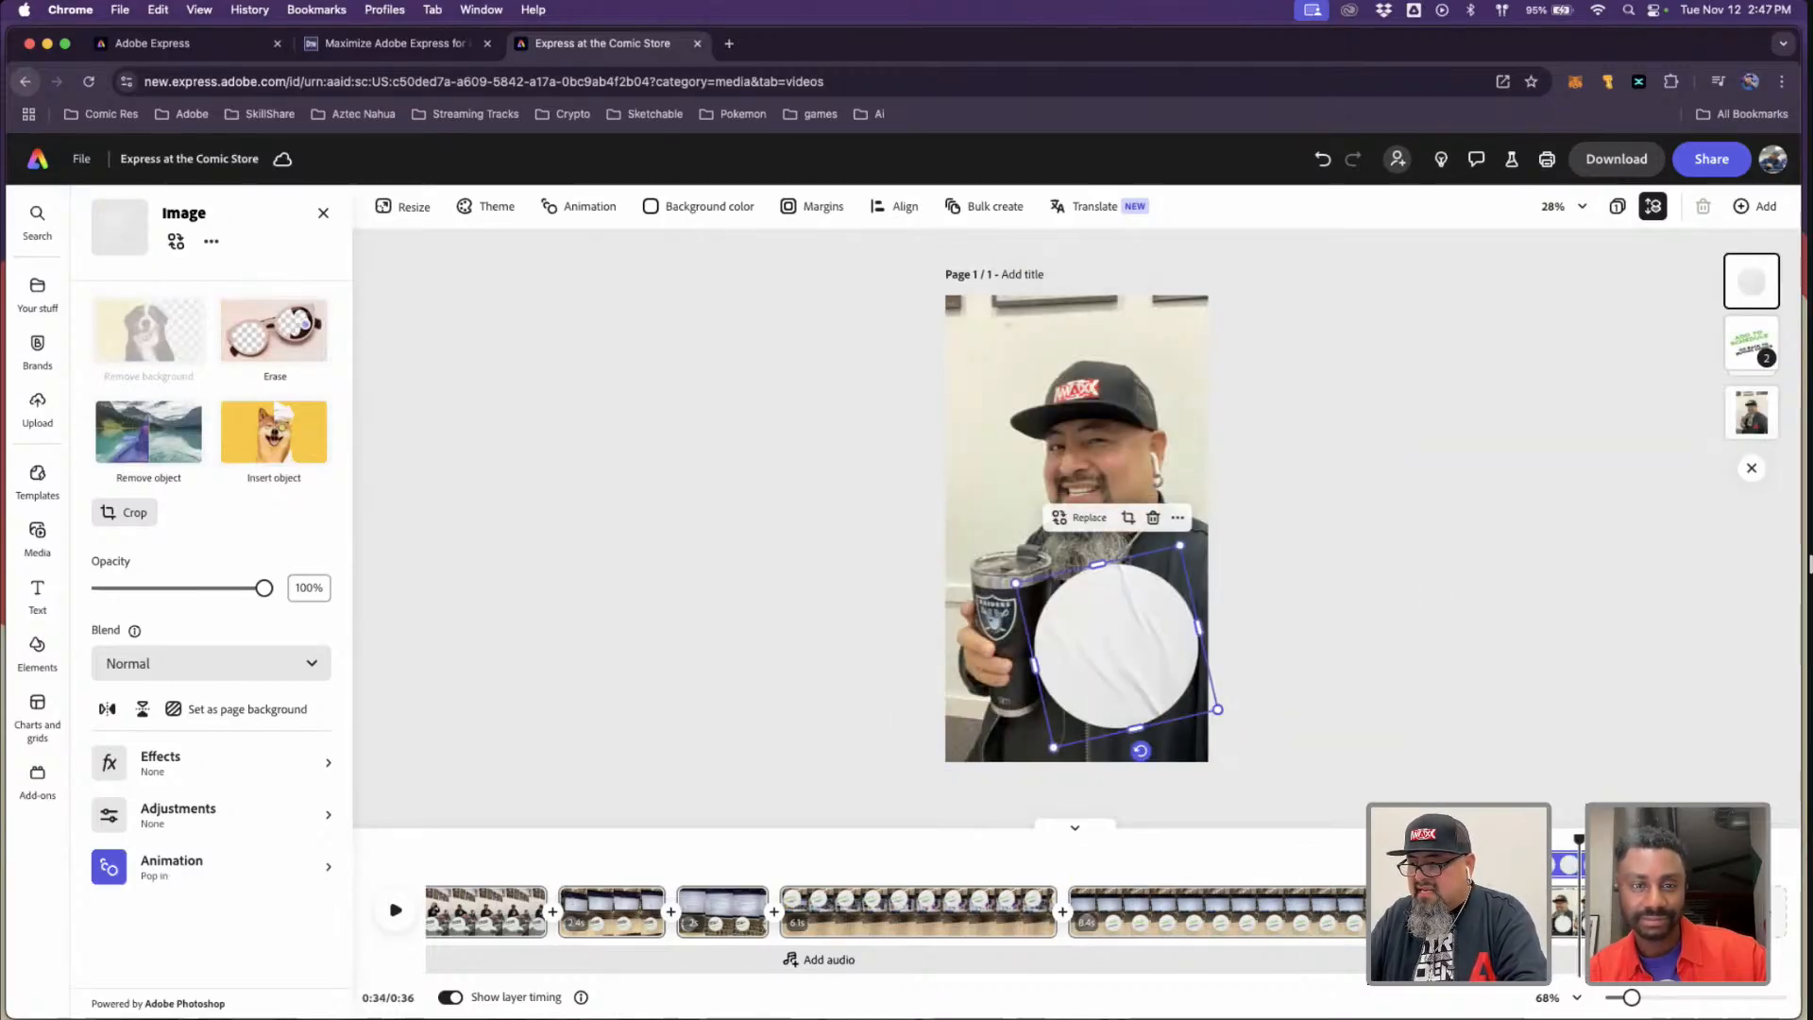
left_click_drag(1752, 347, 1752, 281)
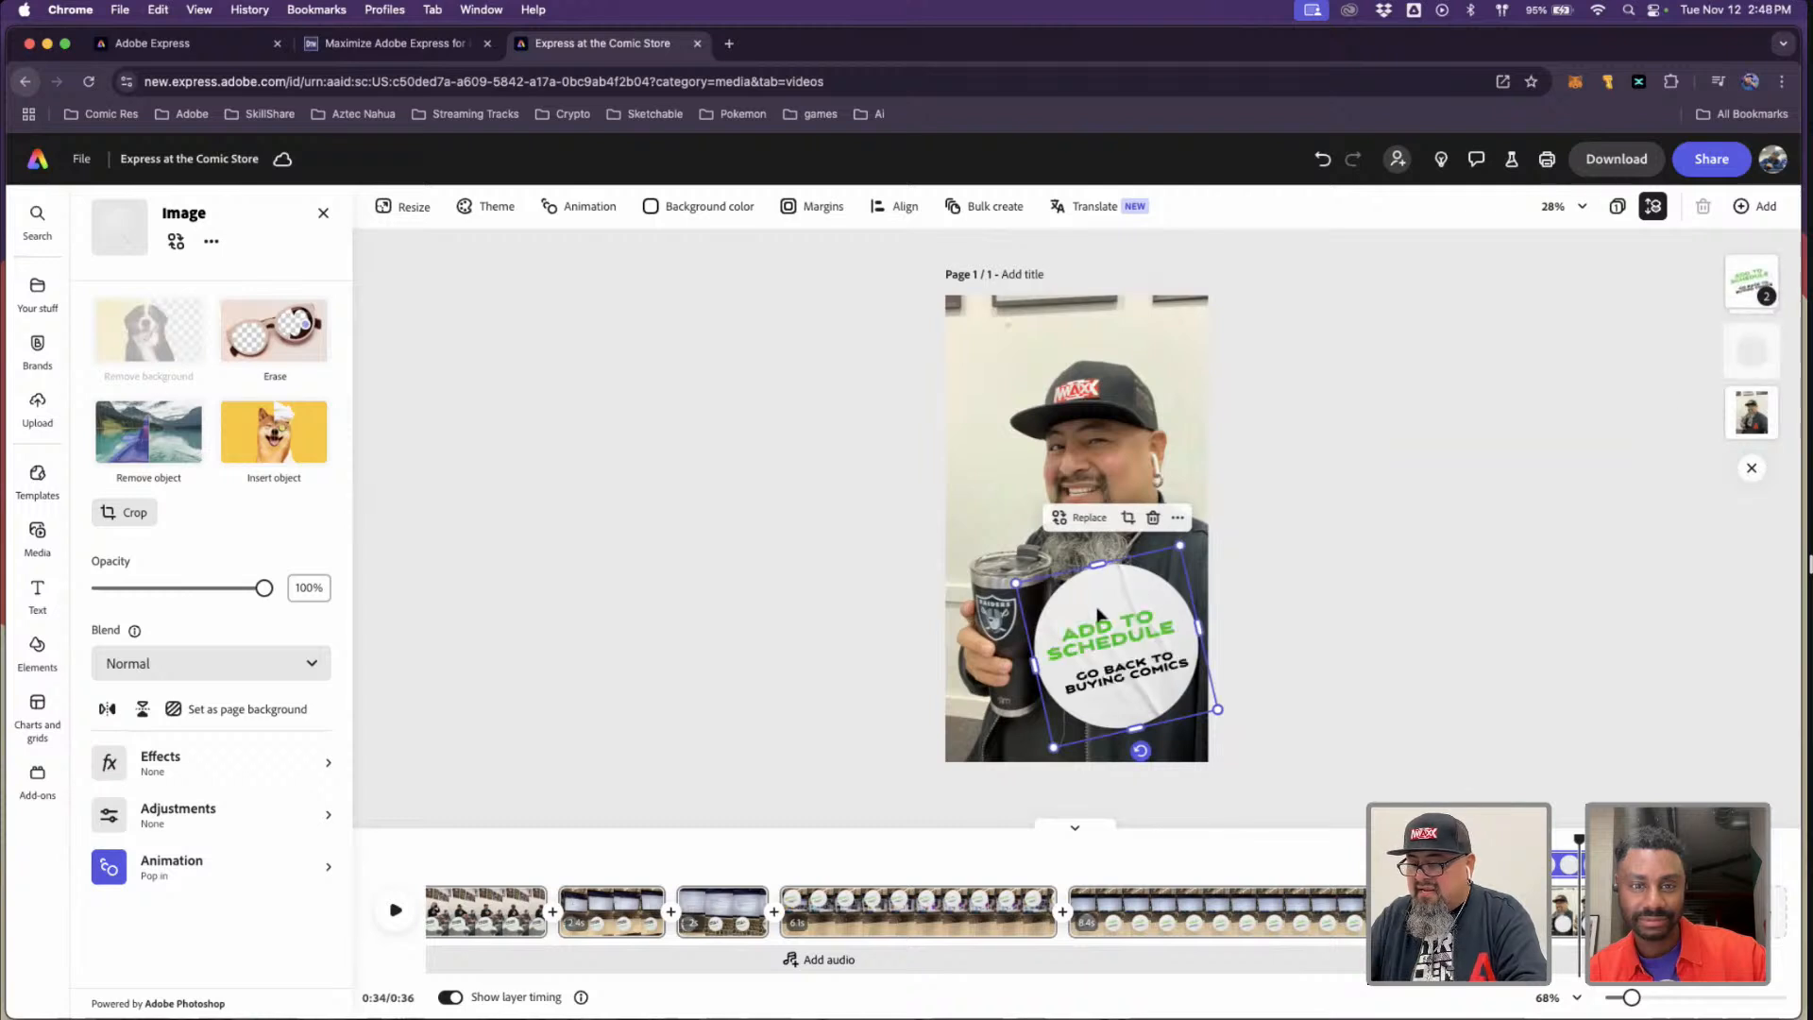
left_click(1090, 641)
left_click(1089, 638)
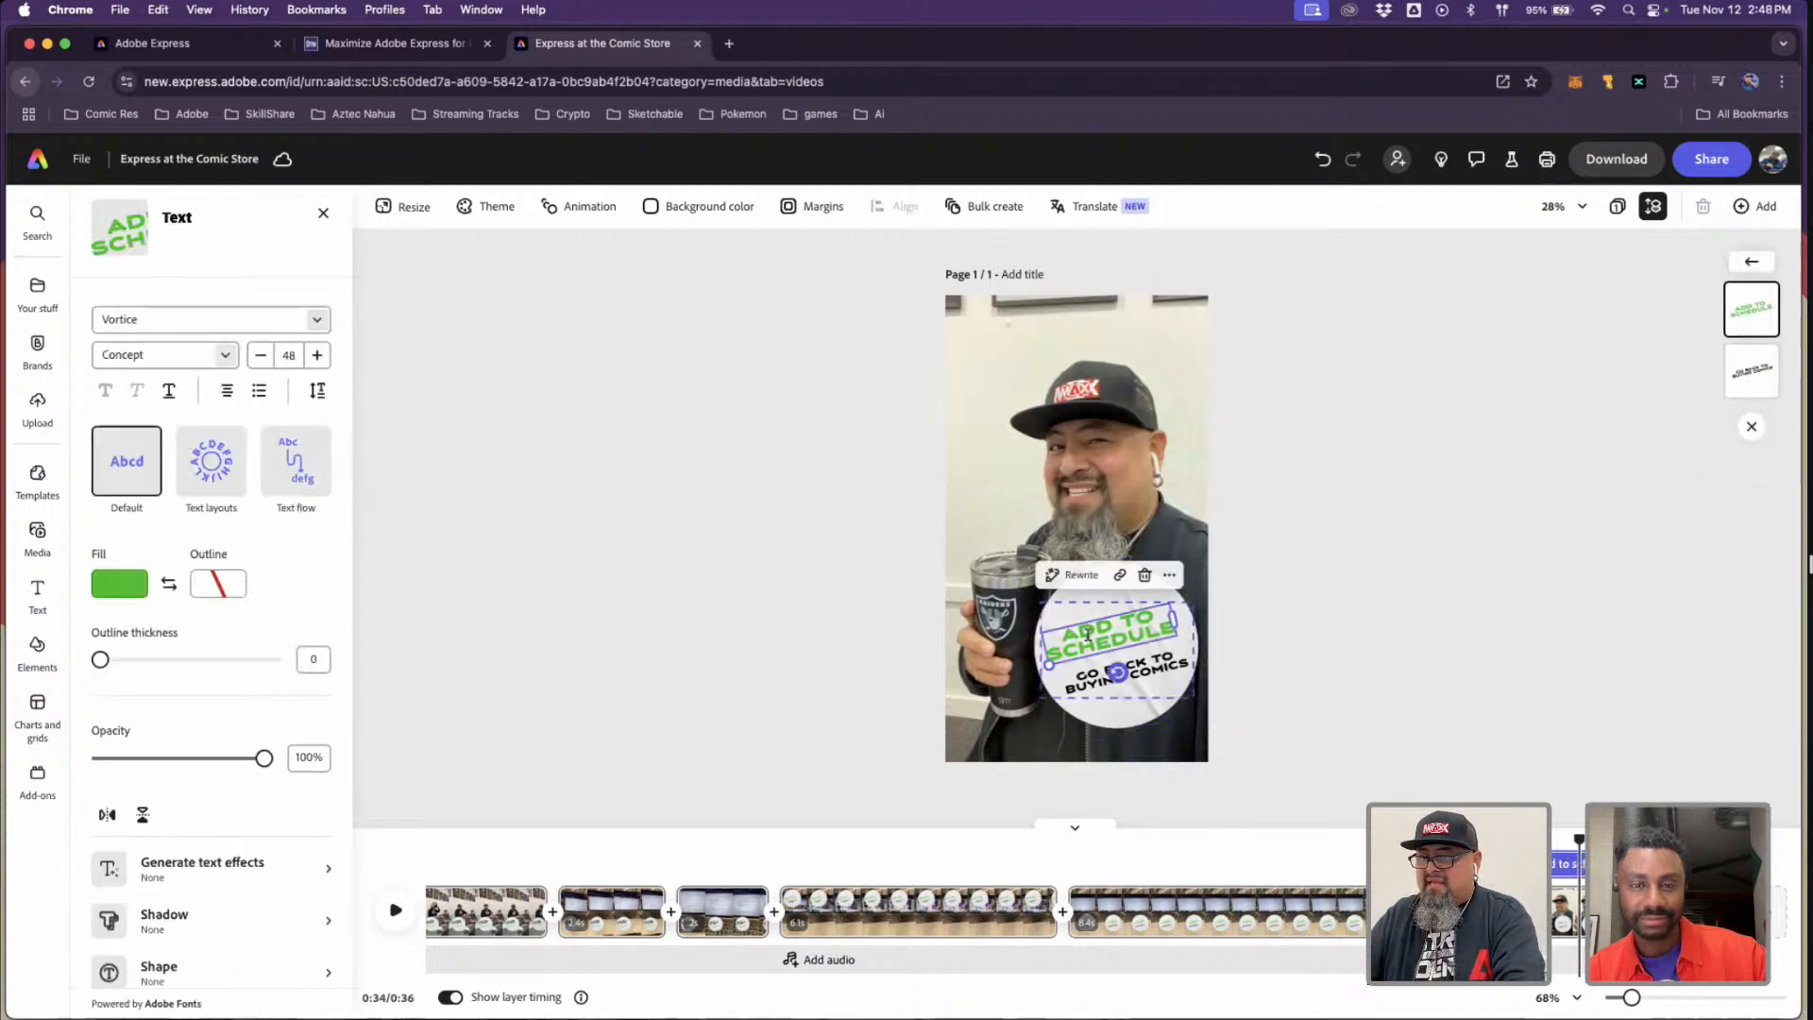
double_click(1089, 642)
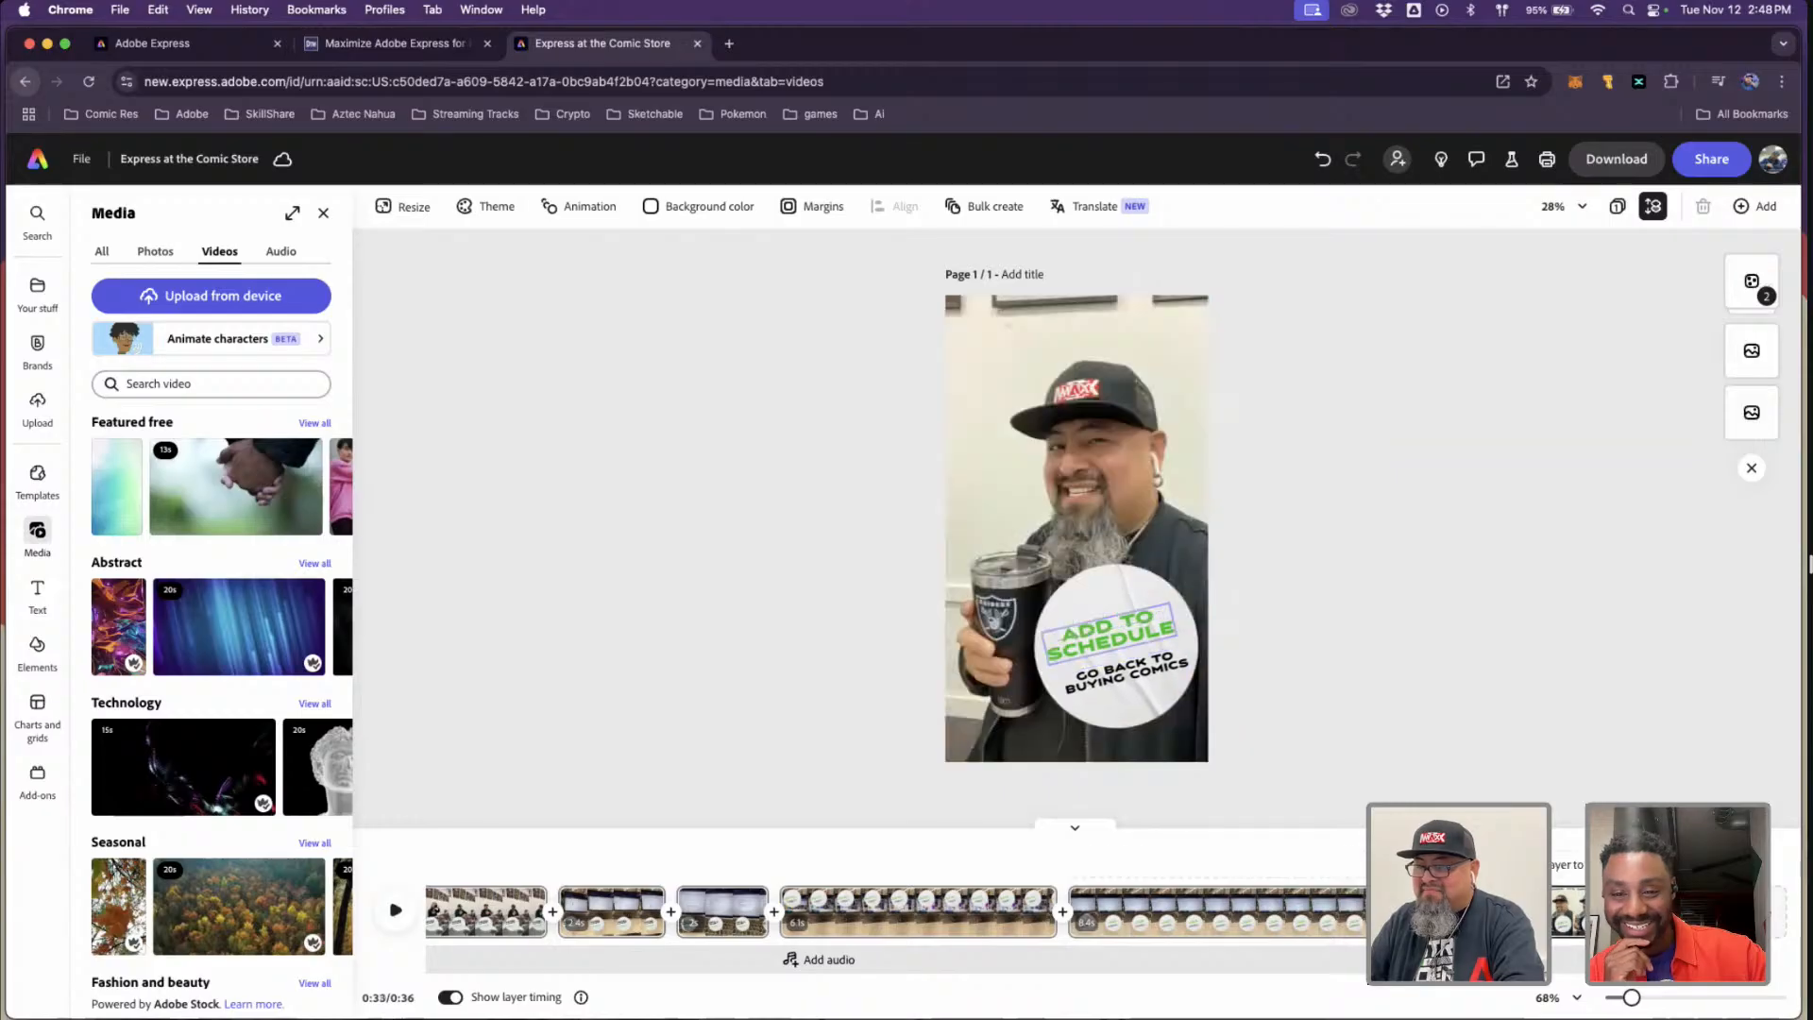
left_click(1100, 633)
left_click(1100, 633)
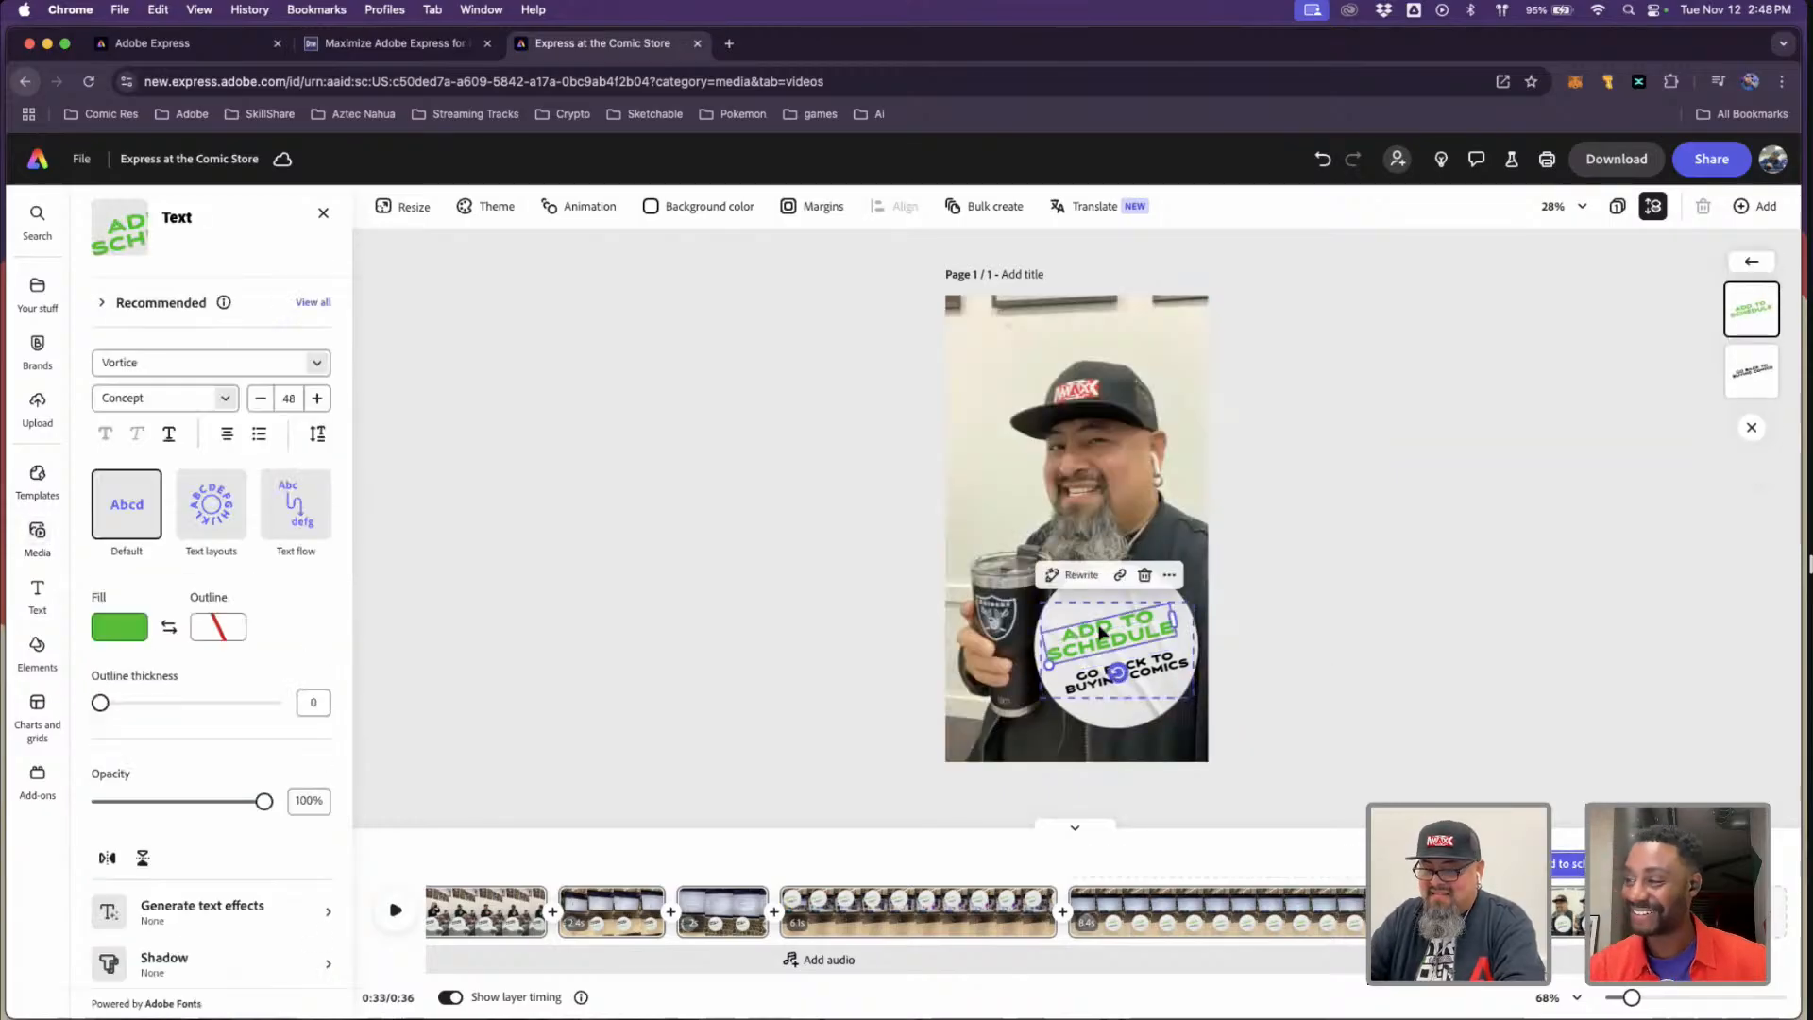
key("Escape")
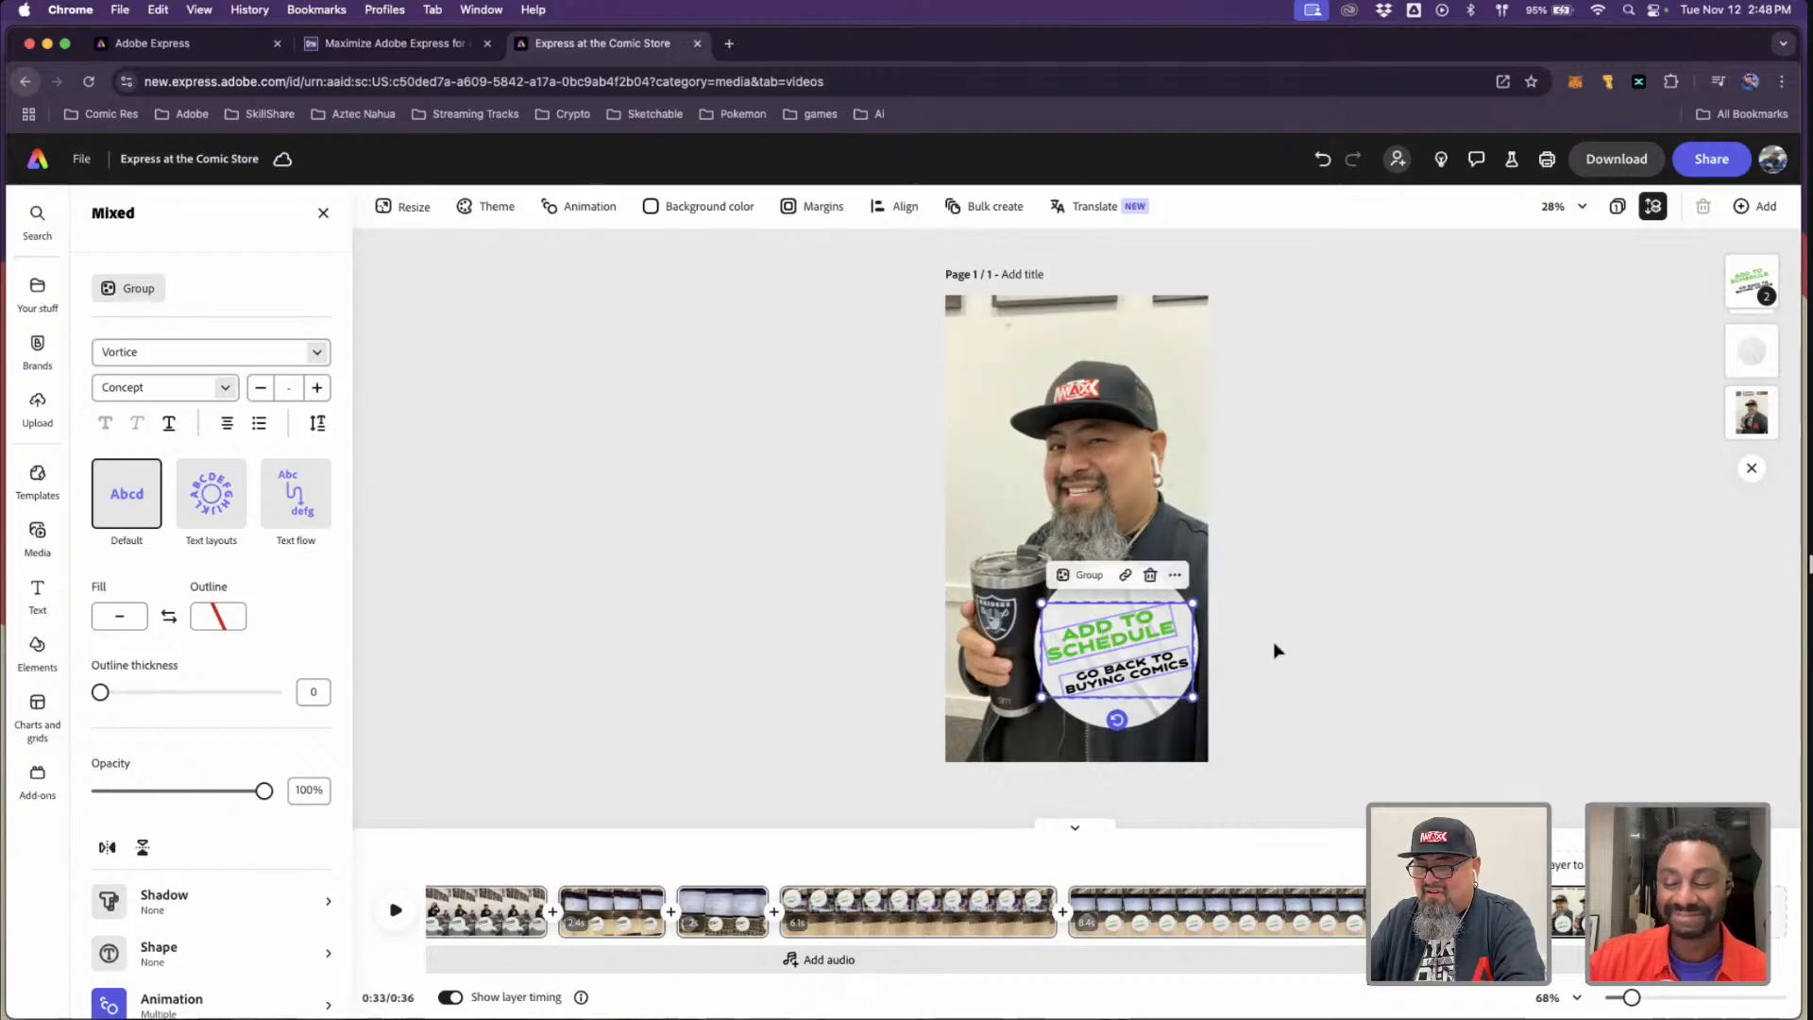
left_click(1275, 650)
- Replace the green headline on the photo scene's sticker with "WHERES MY WALLET?" and deselect the text
left_click(1138, 645)
left_click(1138, 645)
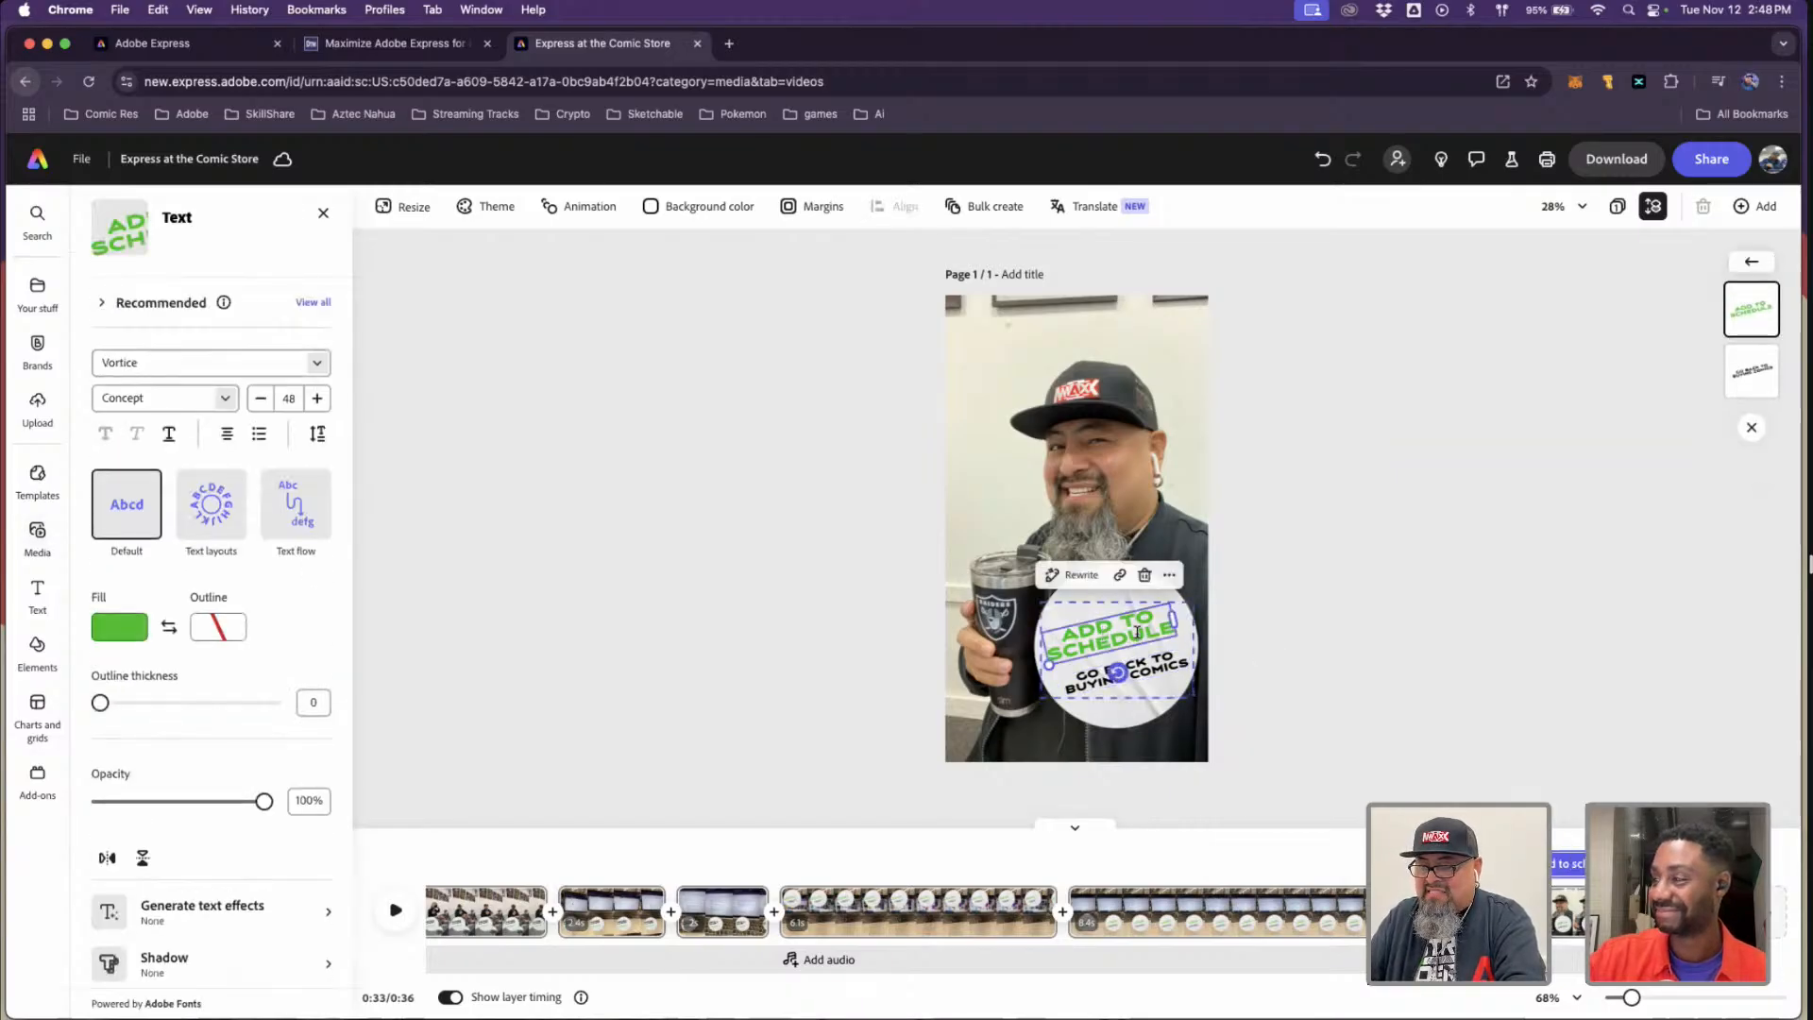
double_click(1138, 634)
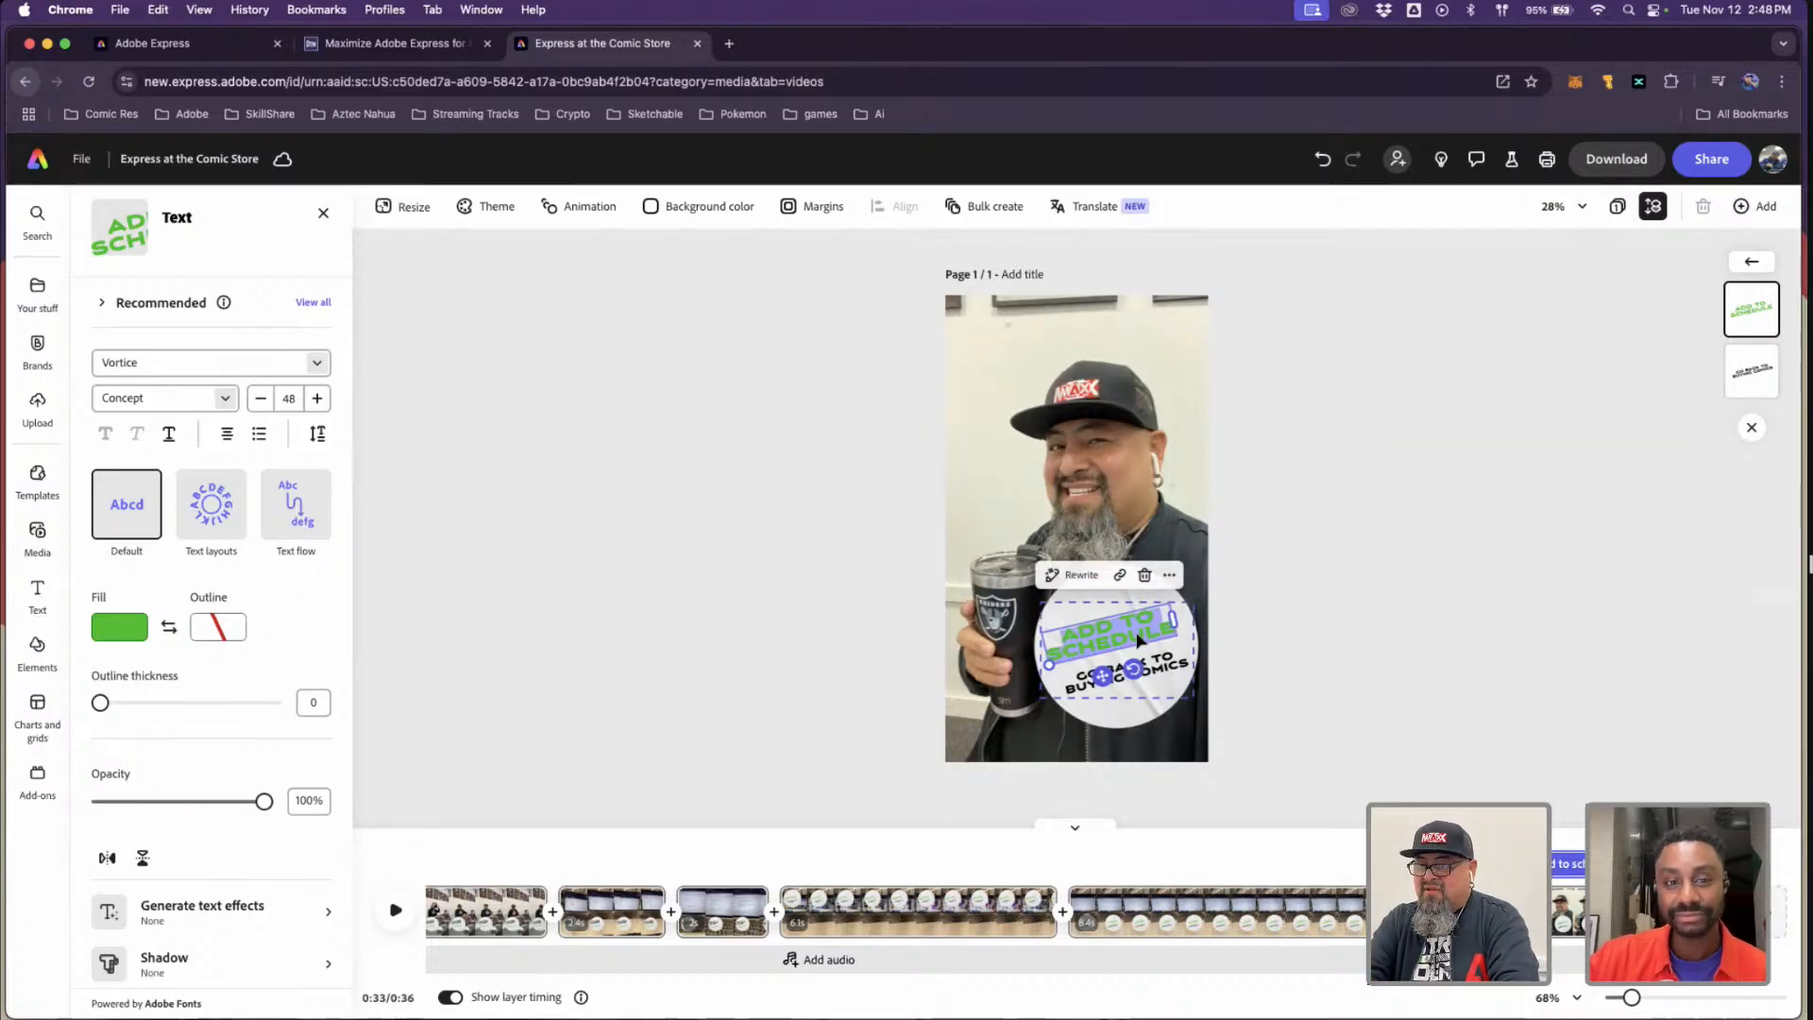
type("wheres my")
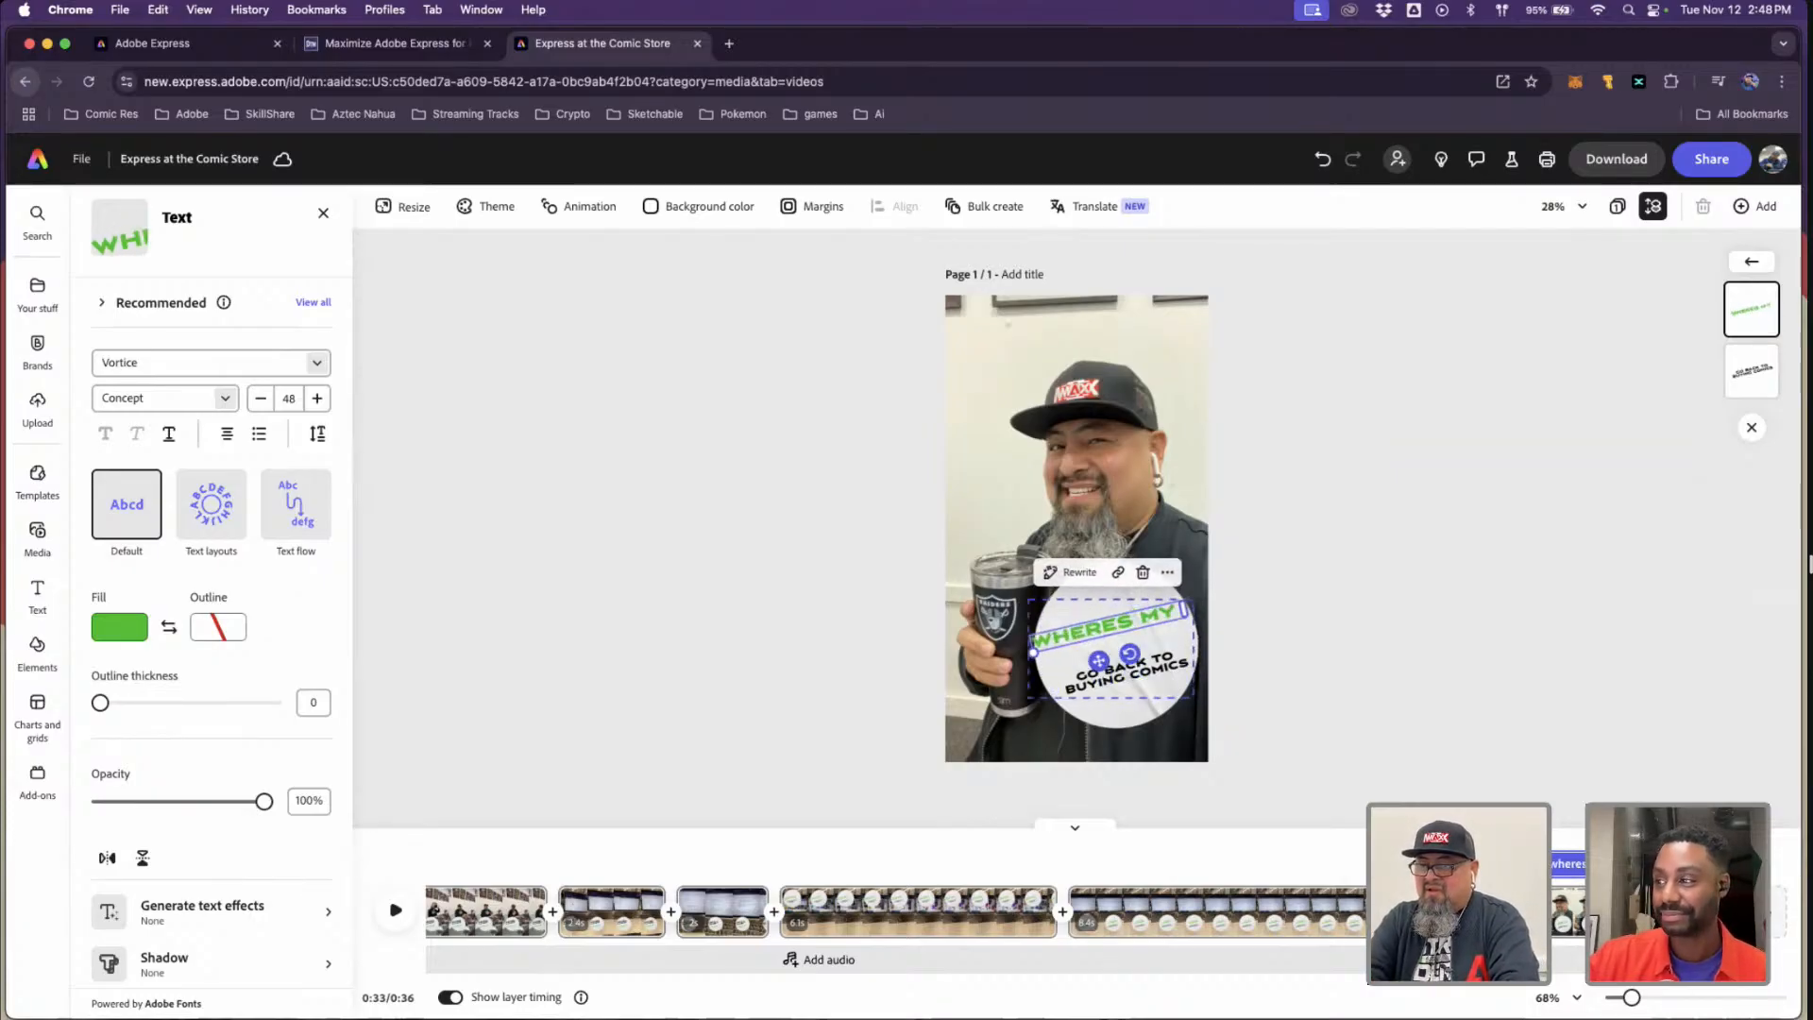
type(" wallet?")
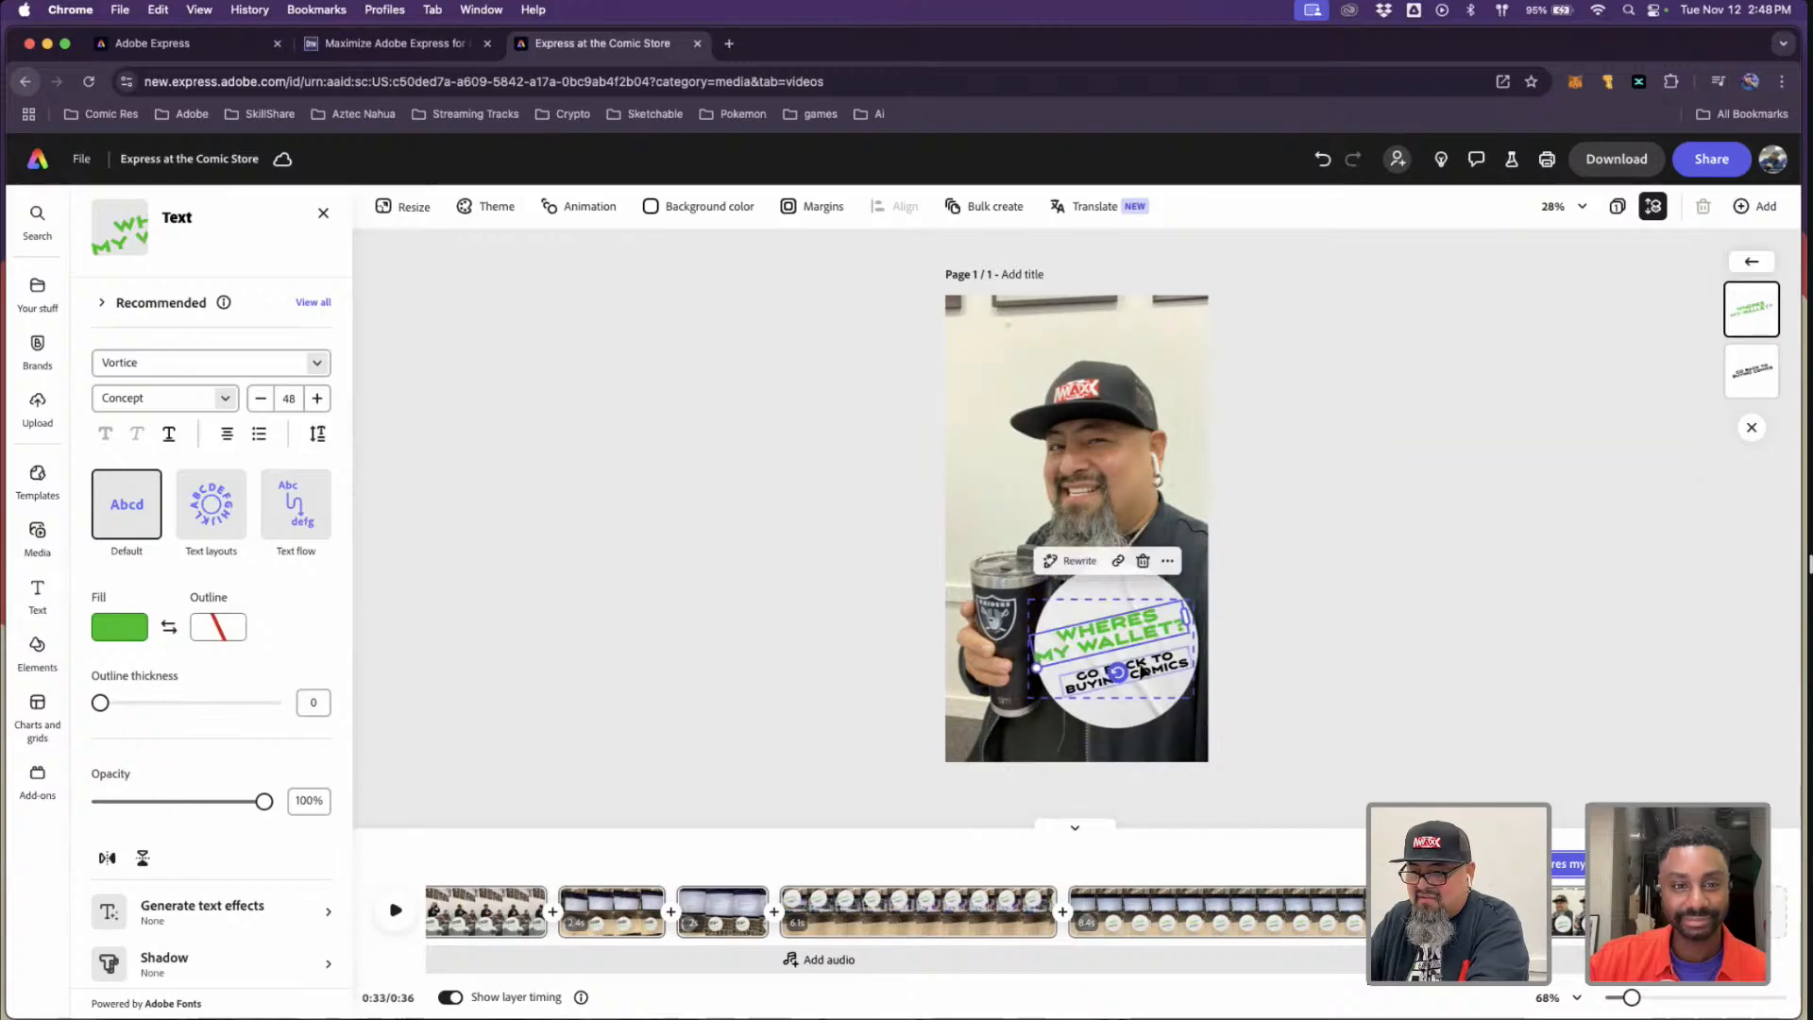
left_click(1295, 667)
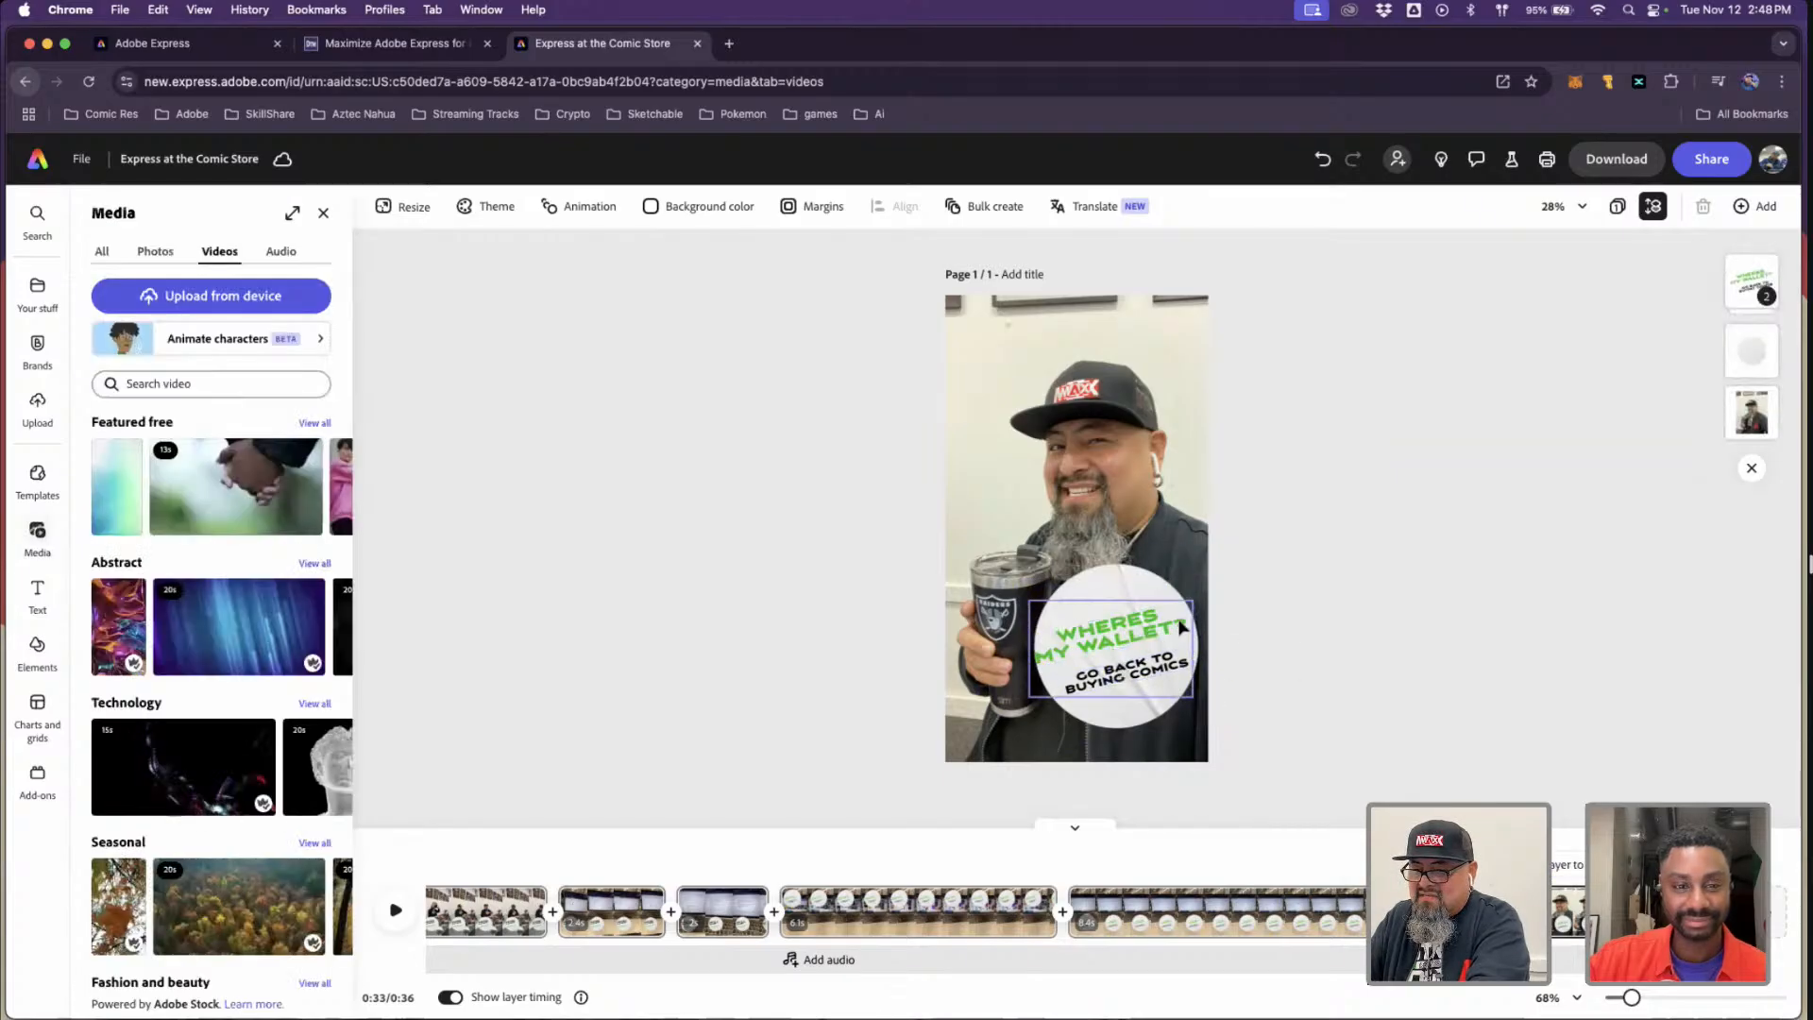
- Shrink the green "WHERES MY WALLET?" headline so it fits inside the white sticker circle, and deselect it
left_click(1150, 636)
left_click(1082, 647)
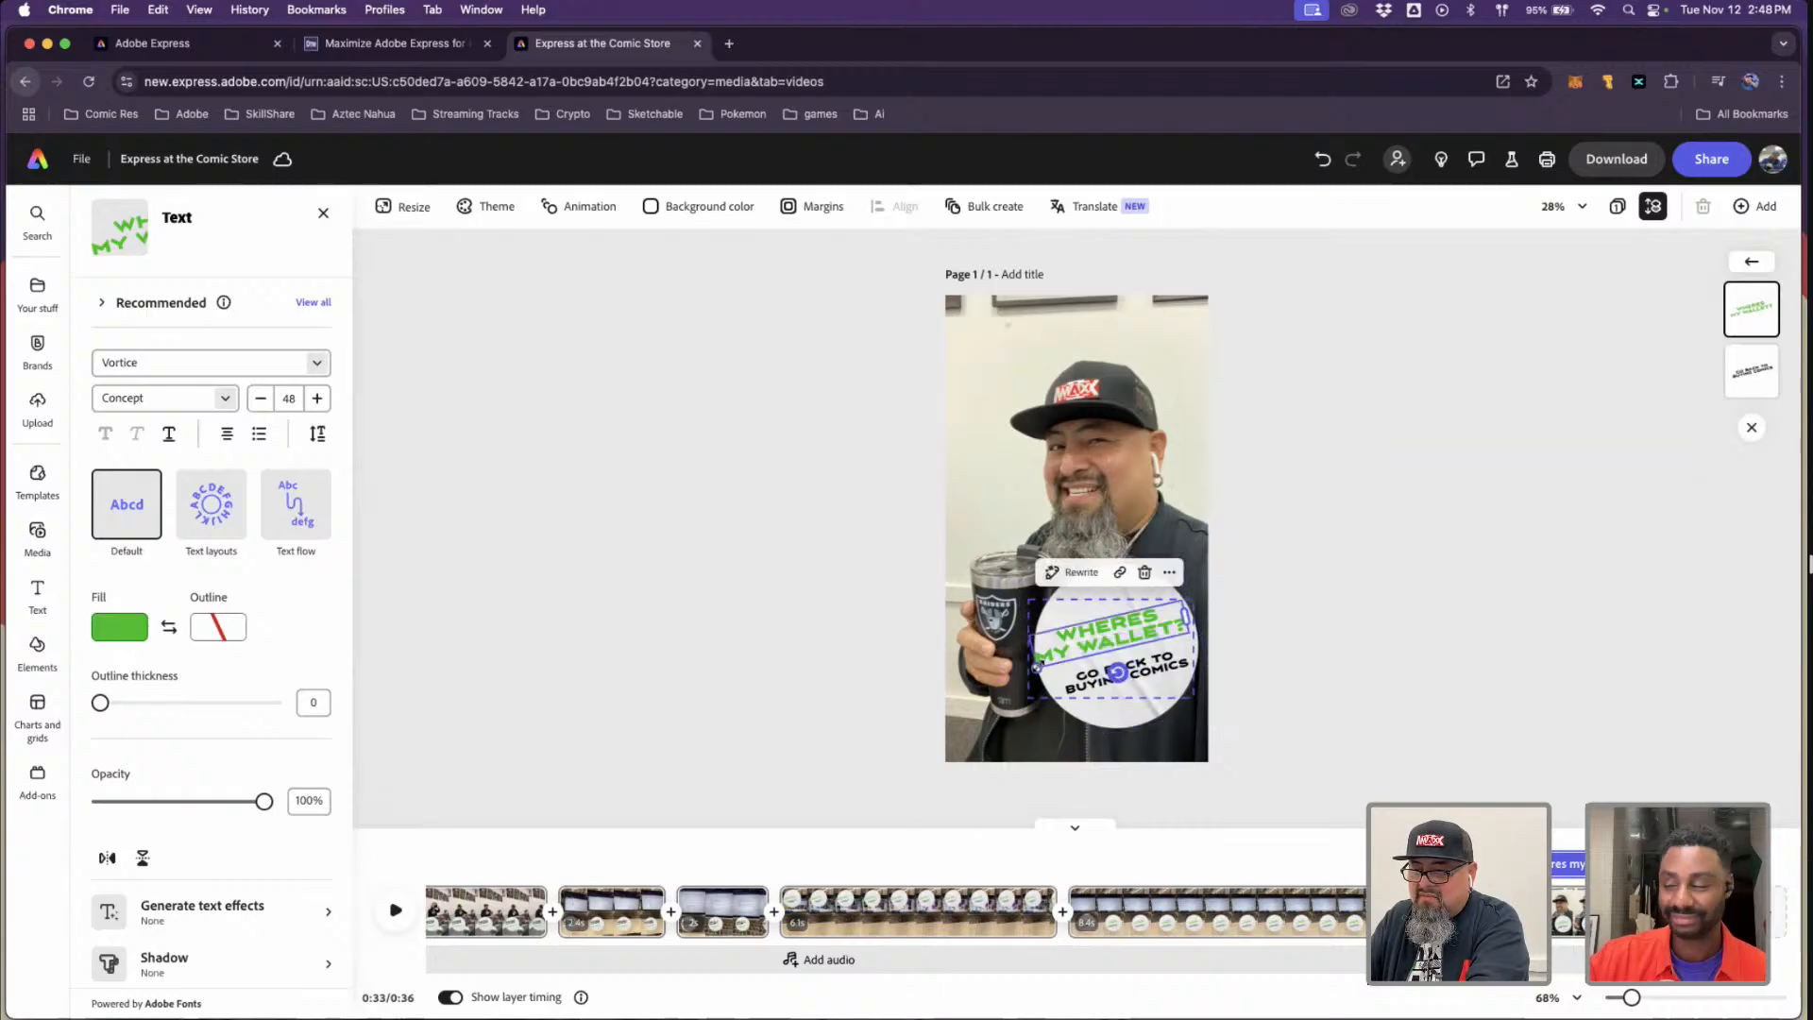
left_click_drag(1038, 667, 1105, 642)
left_click(1360, 647)
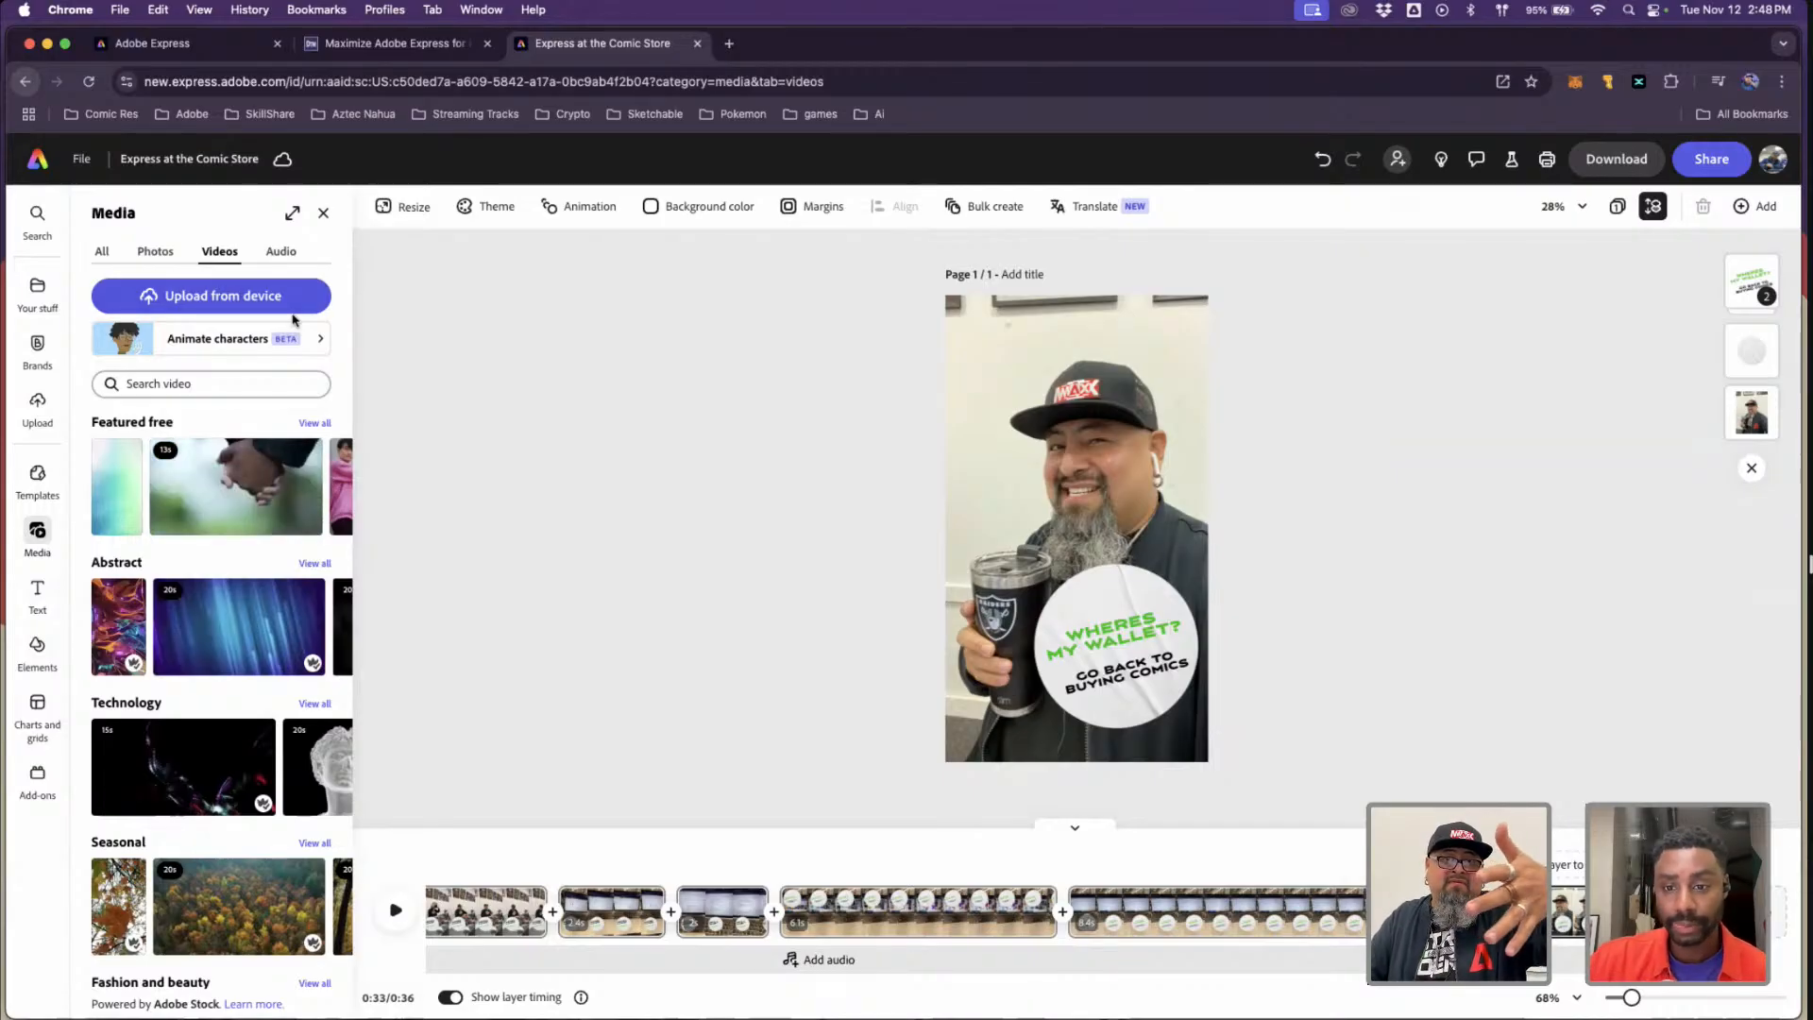
- Add the "Take My Heart - Loop" track from the Electronic audio category as the video's soundtrack
left_click(276, 252)
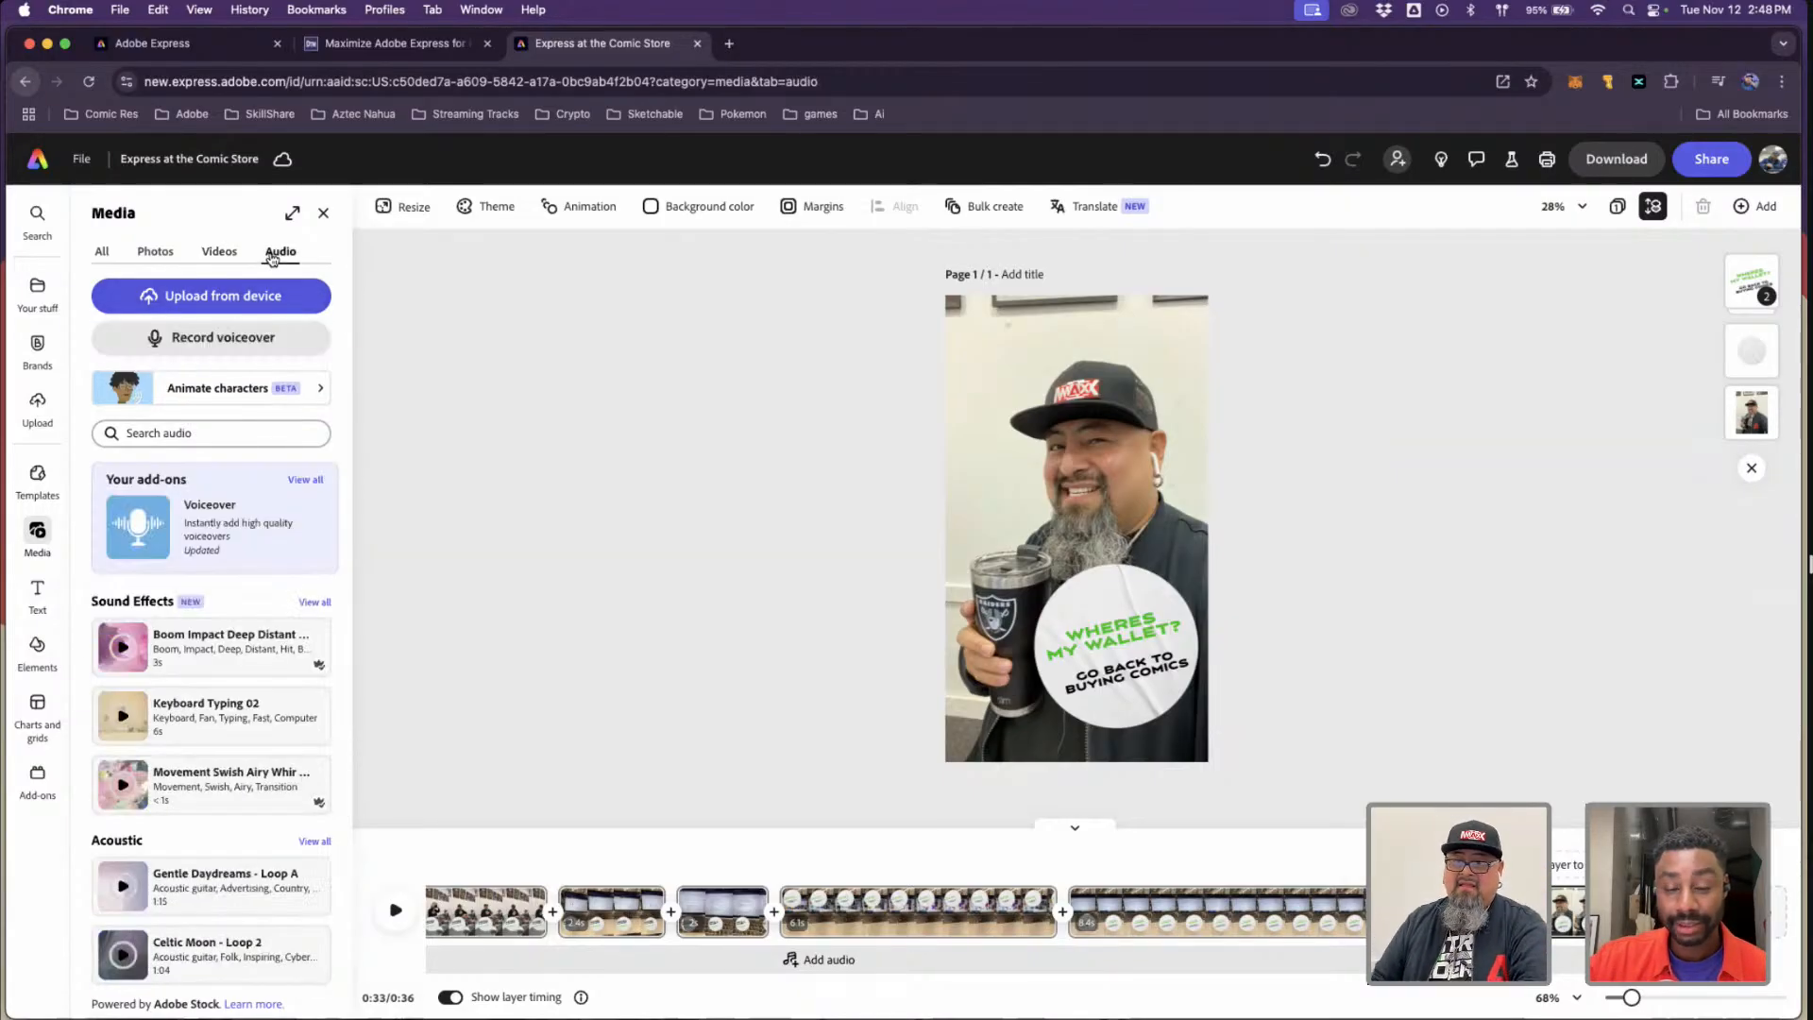
scroll(260, 619, "down", 15)
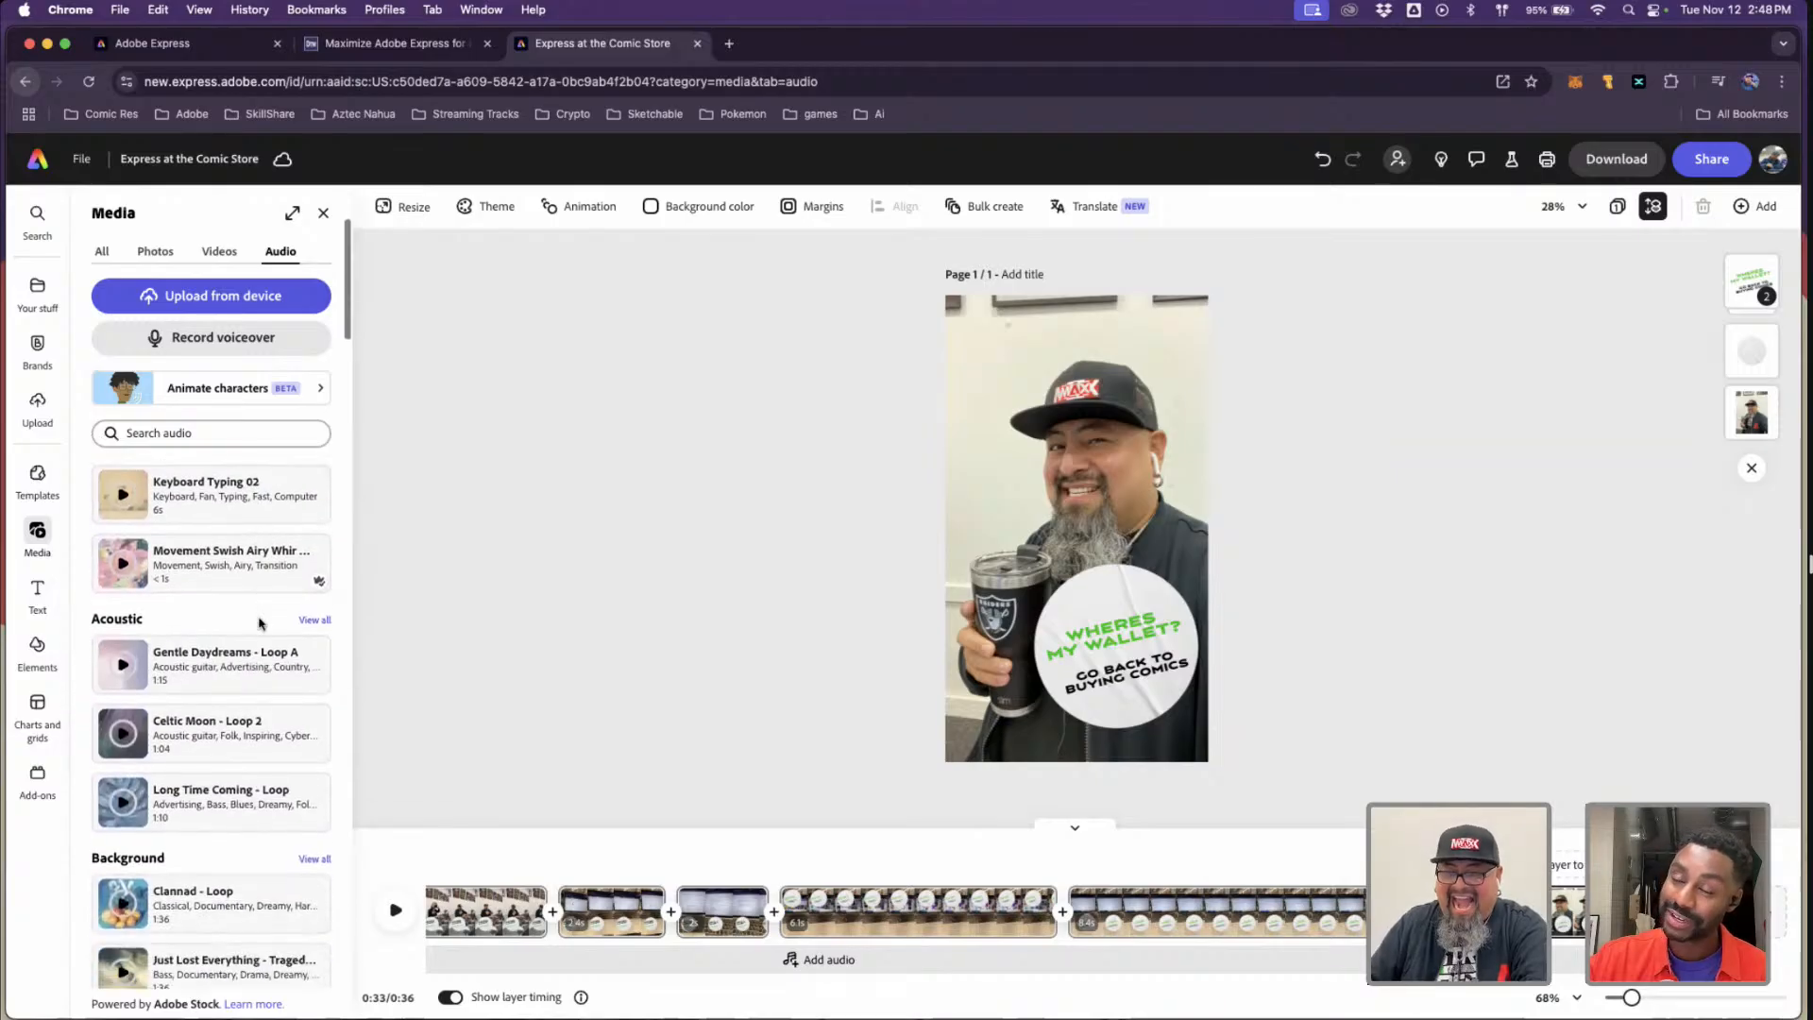
scroll(262, 625, "down", 3)
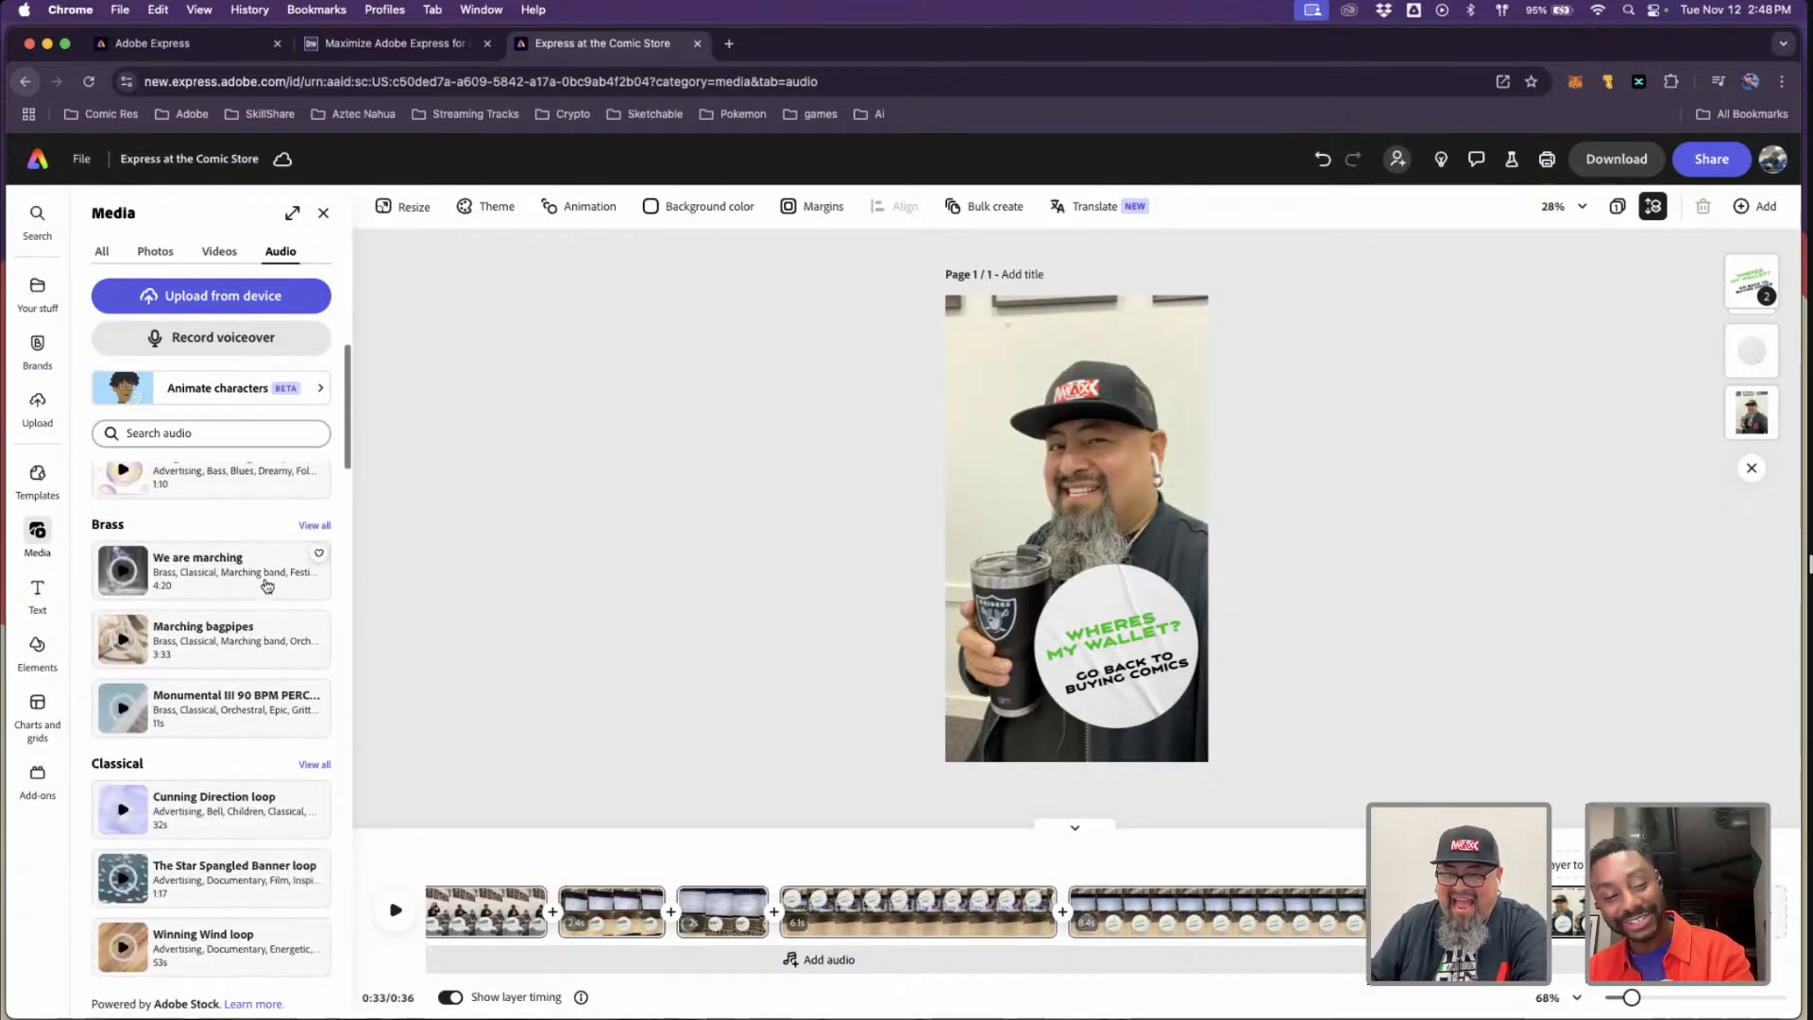
scroll(247, 588, "down", 15)
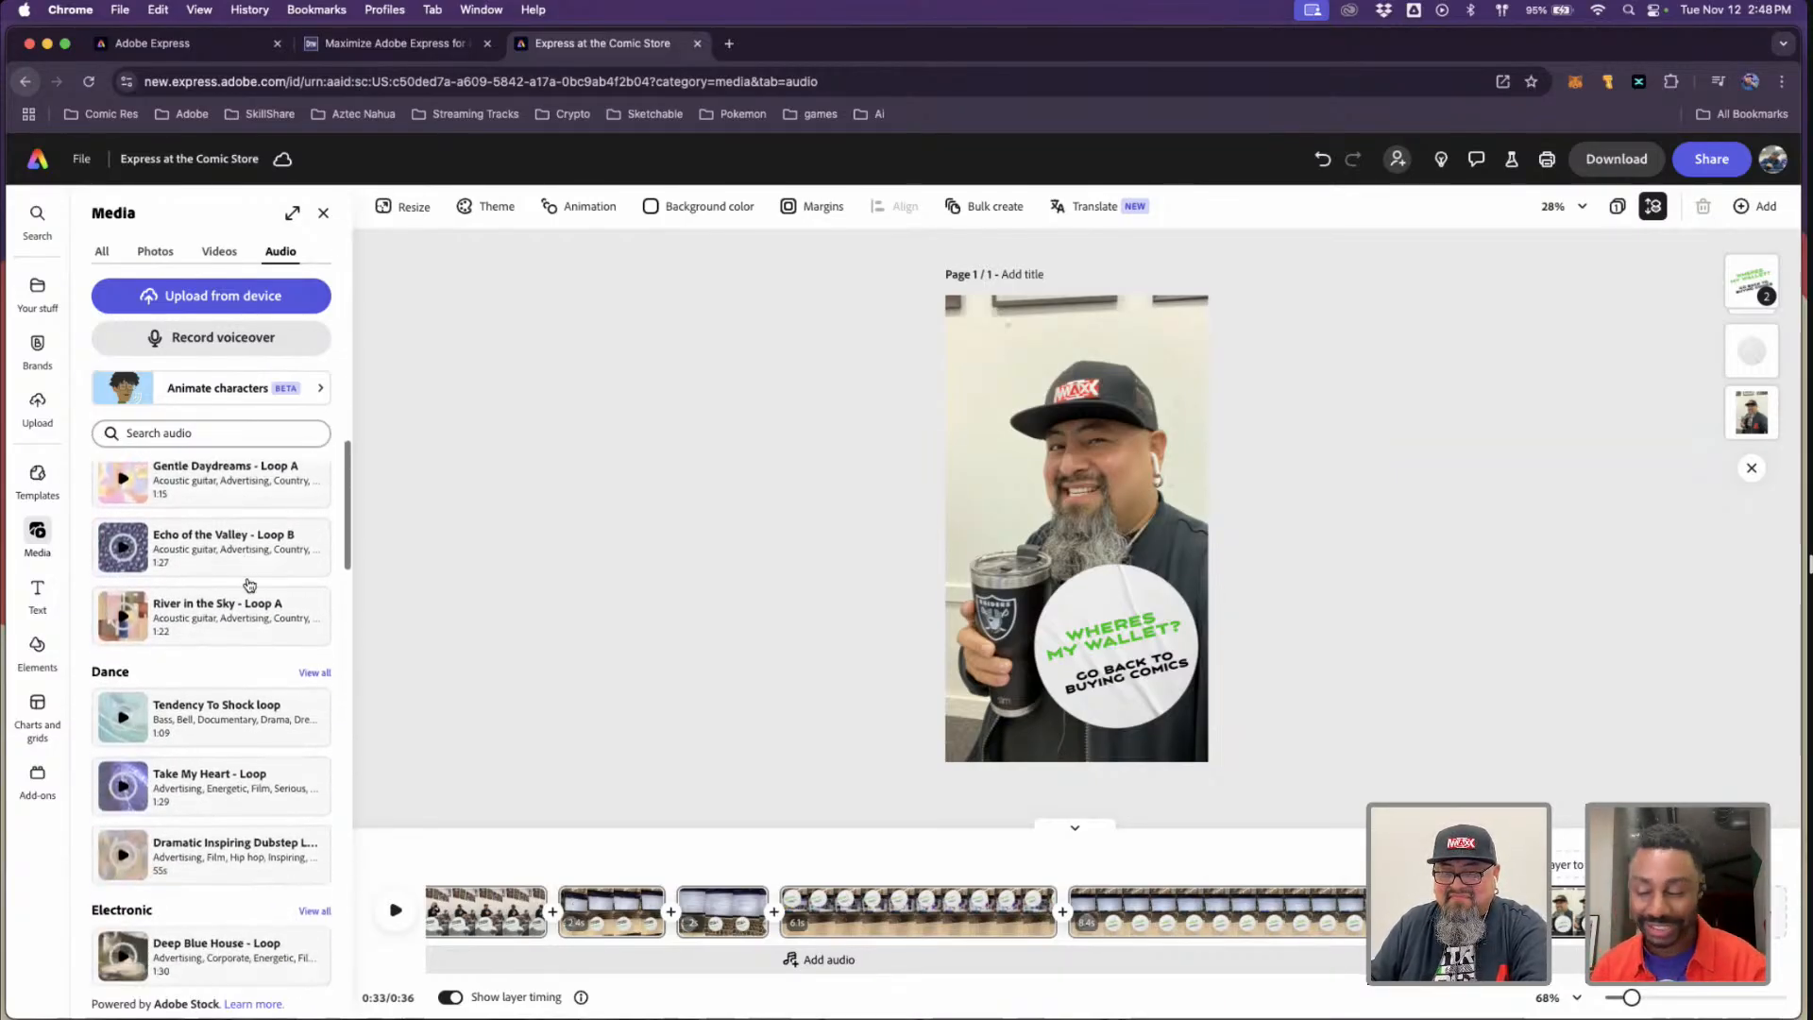
scroll(248, 582, "down", 4)
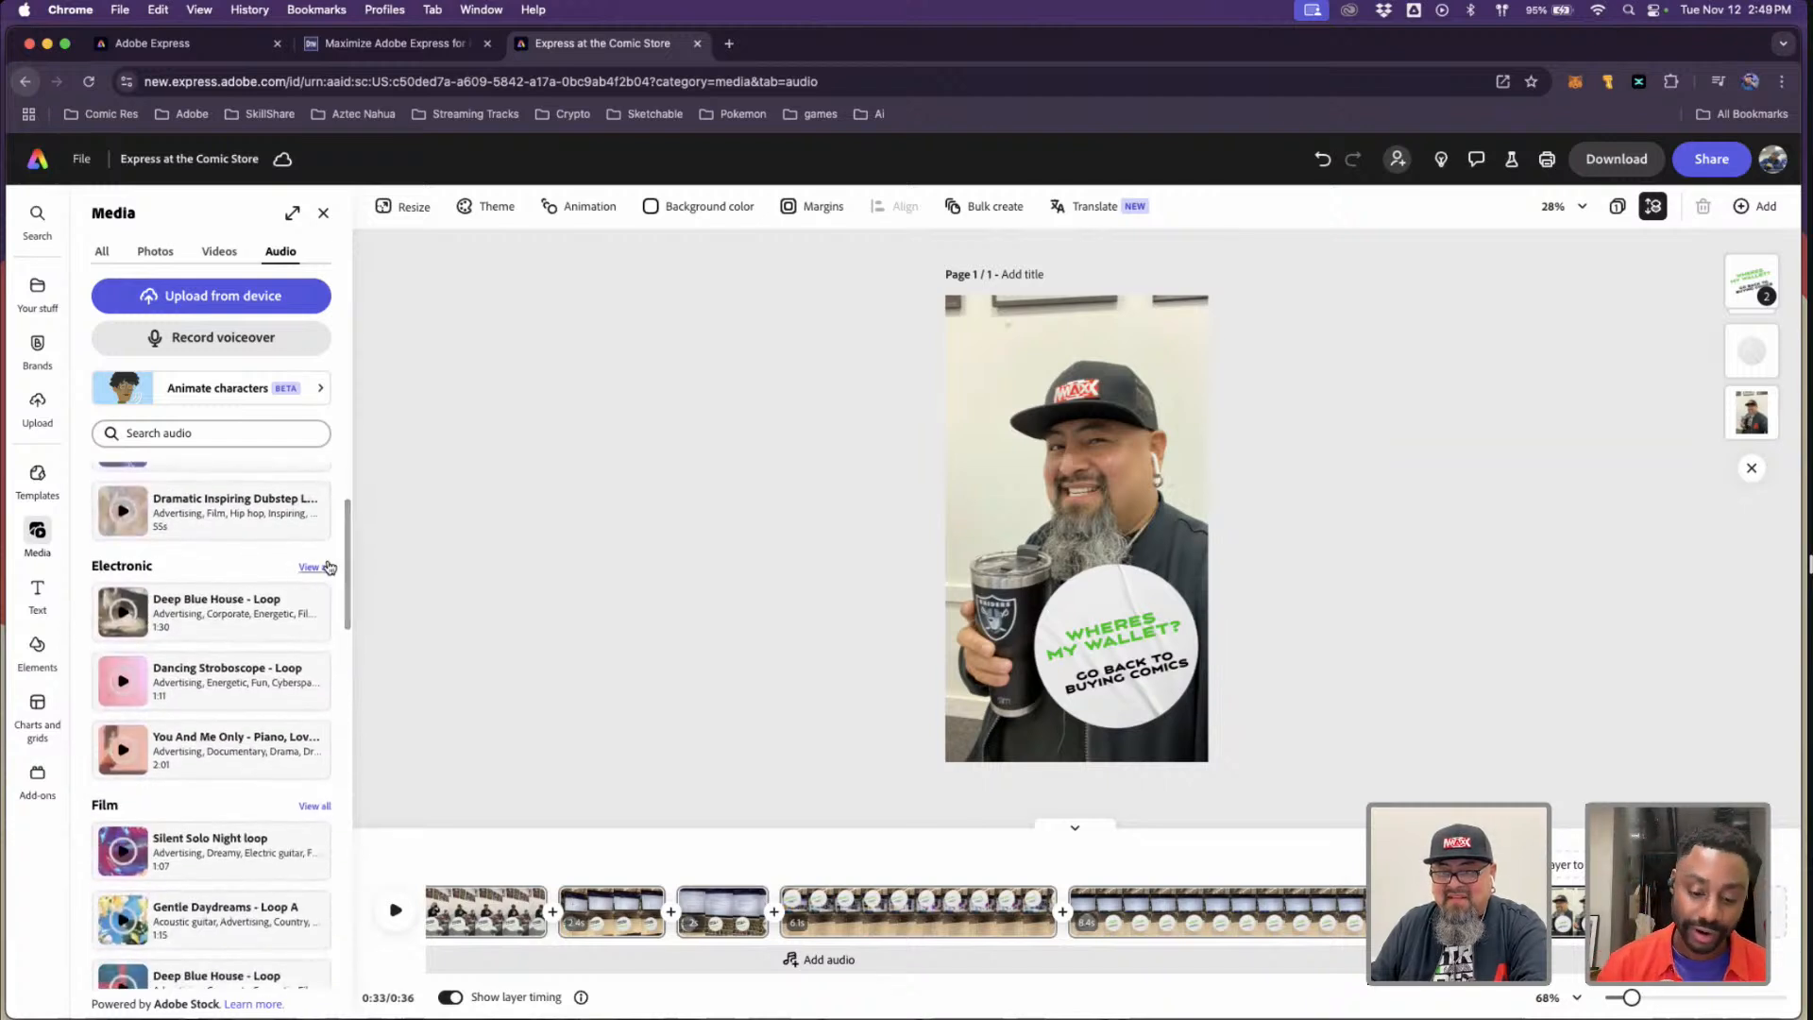
left_click(316, 567)
scroll(253, 715, "down", 1)
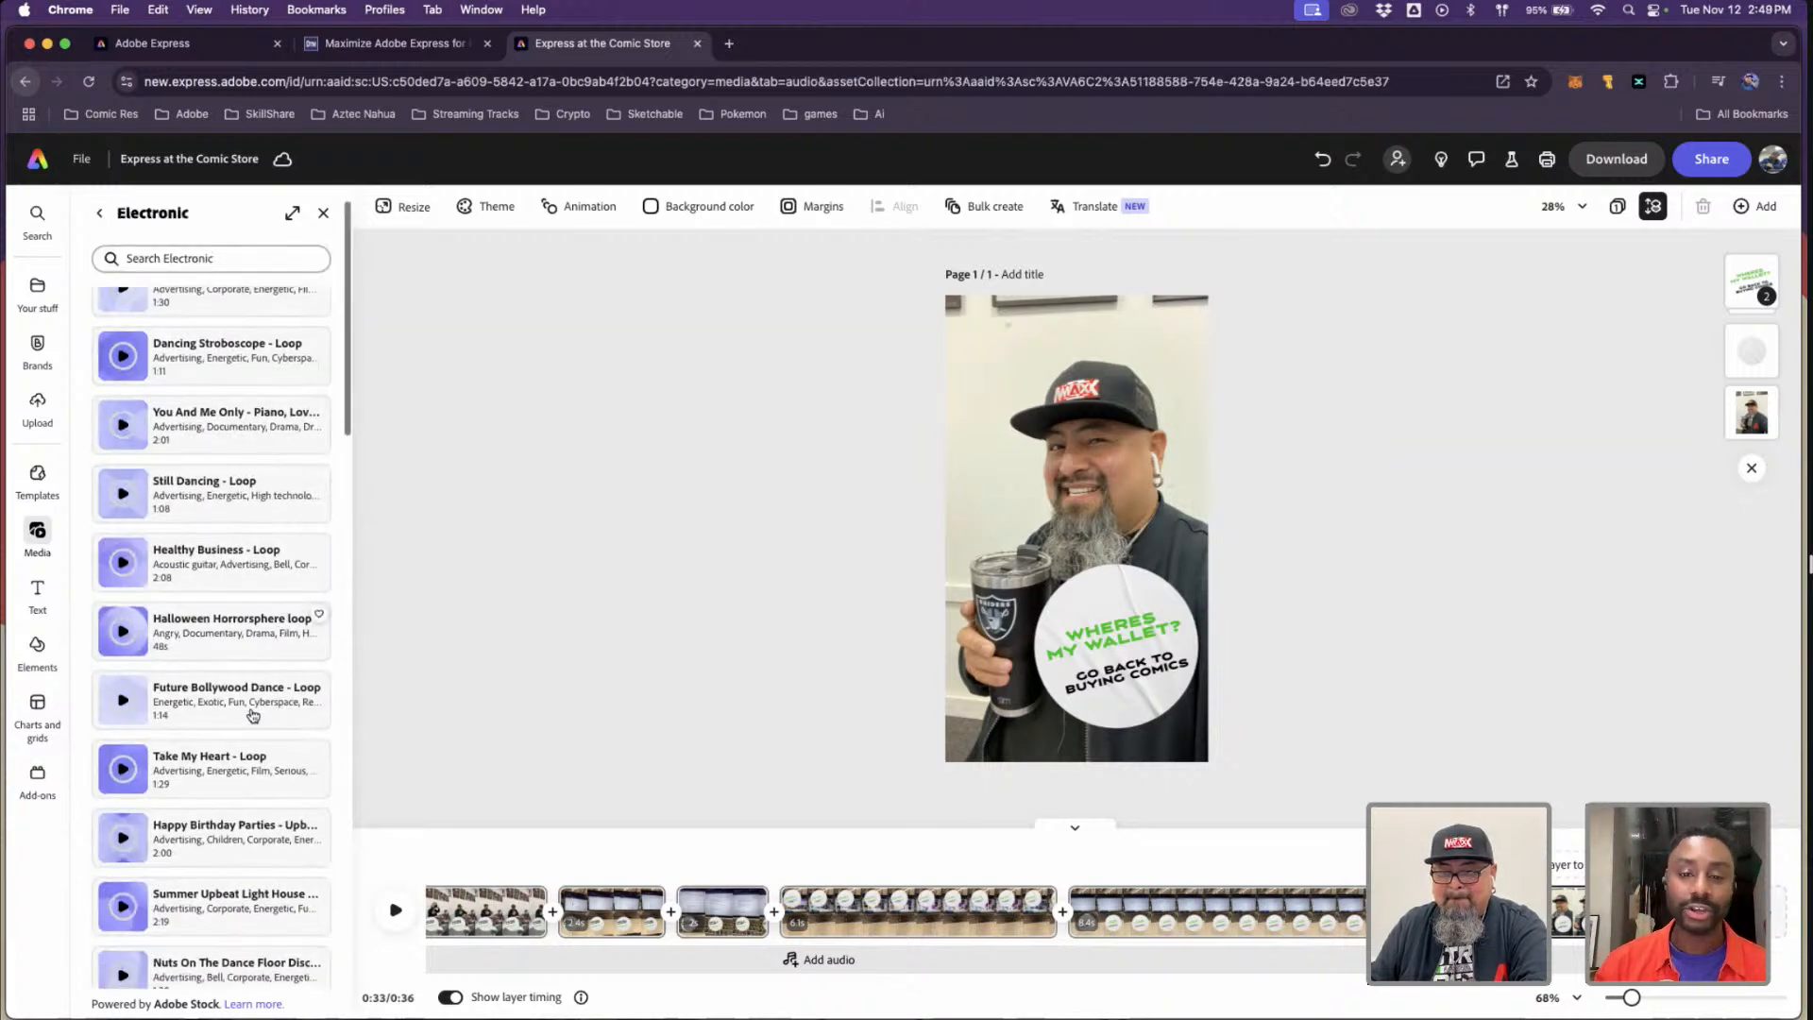
left_click(124, 769)
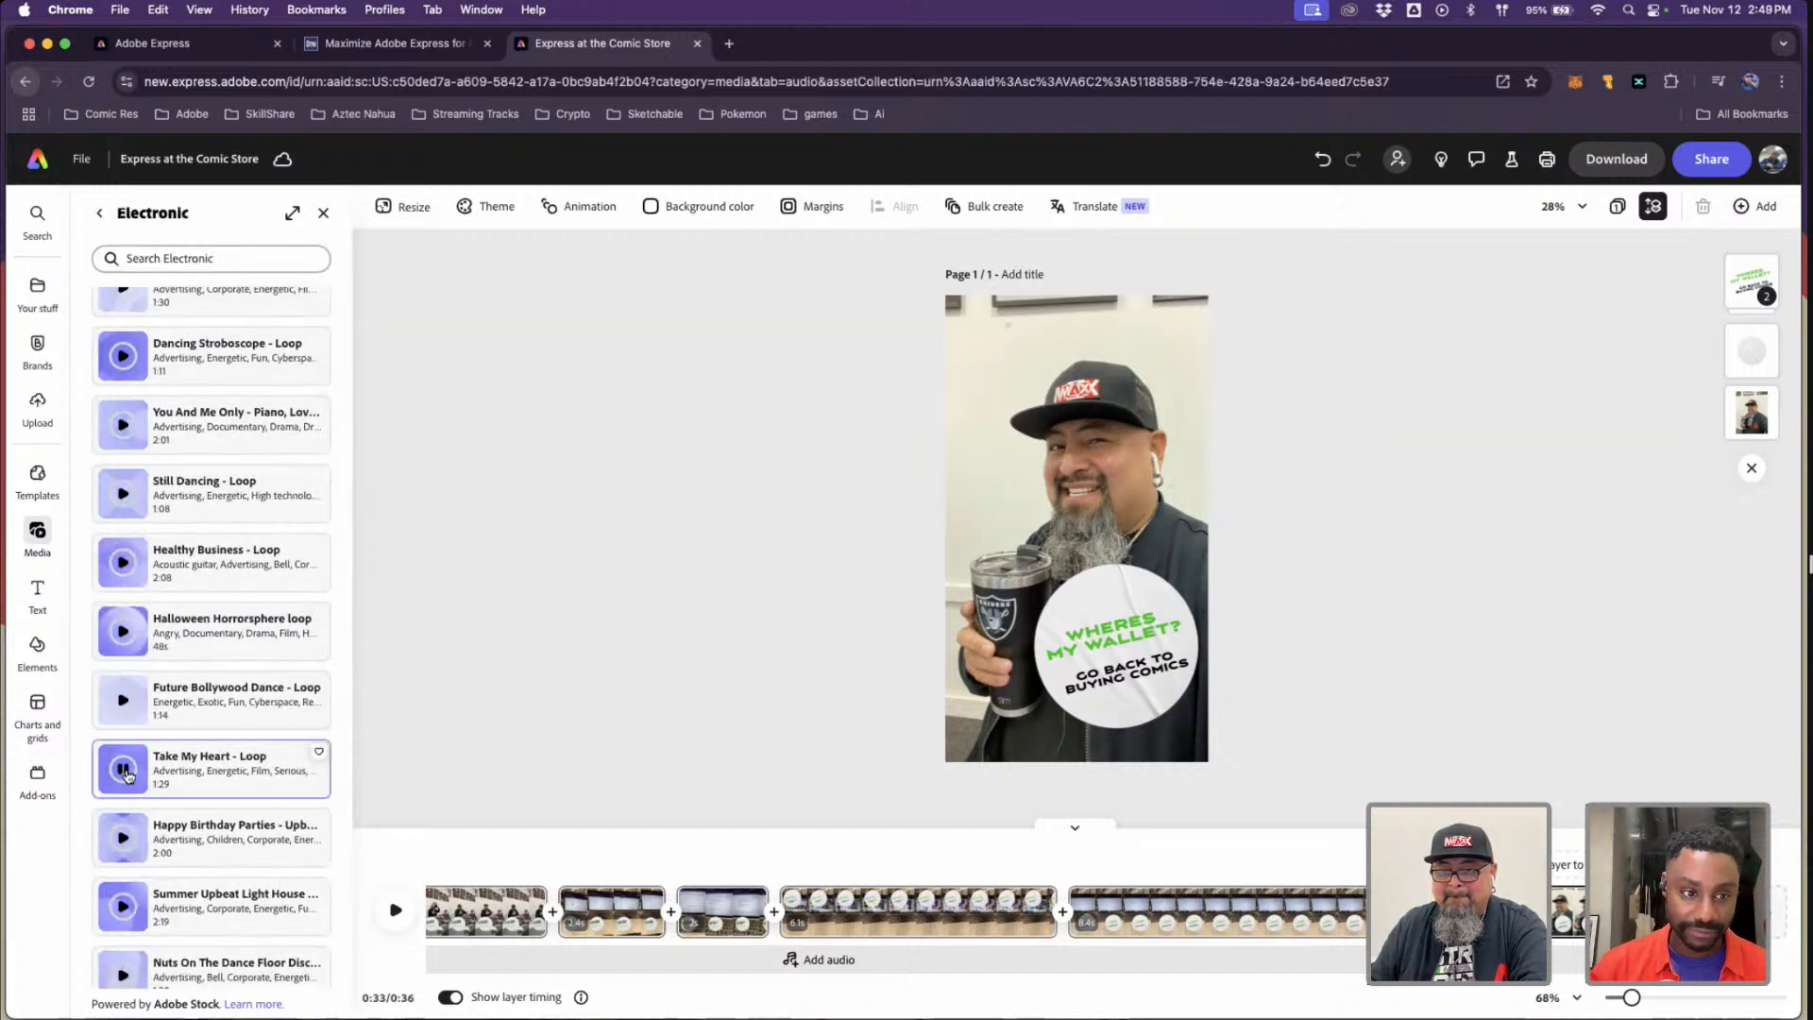
left_click(245, 775)
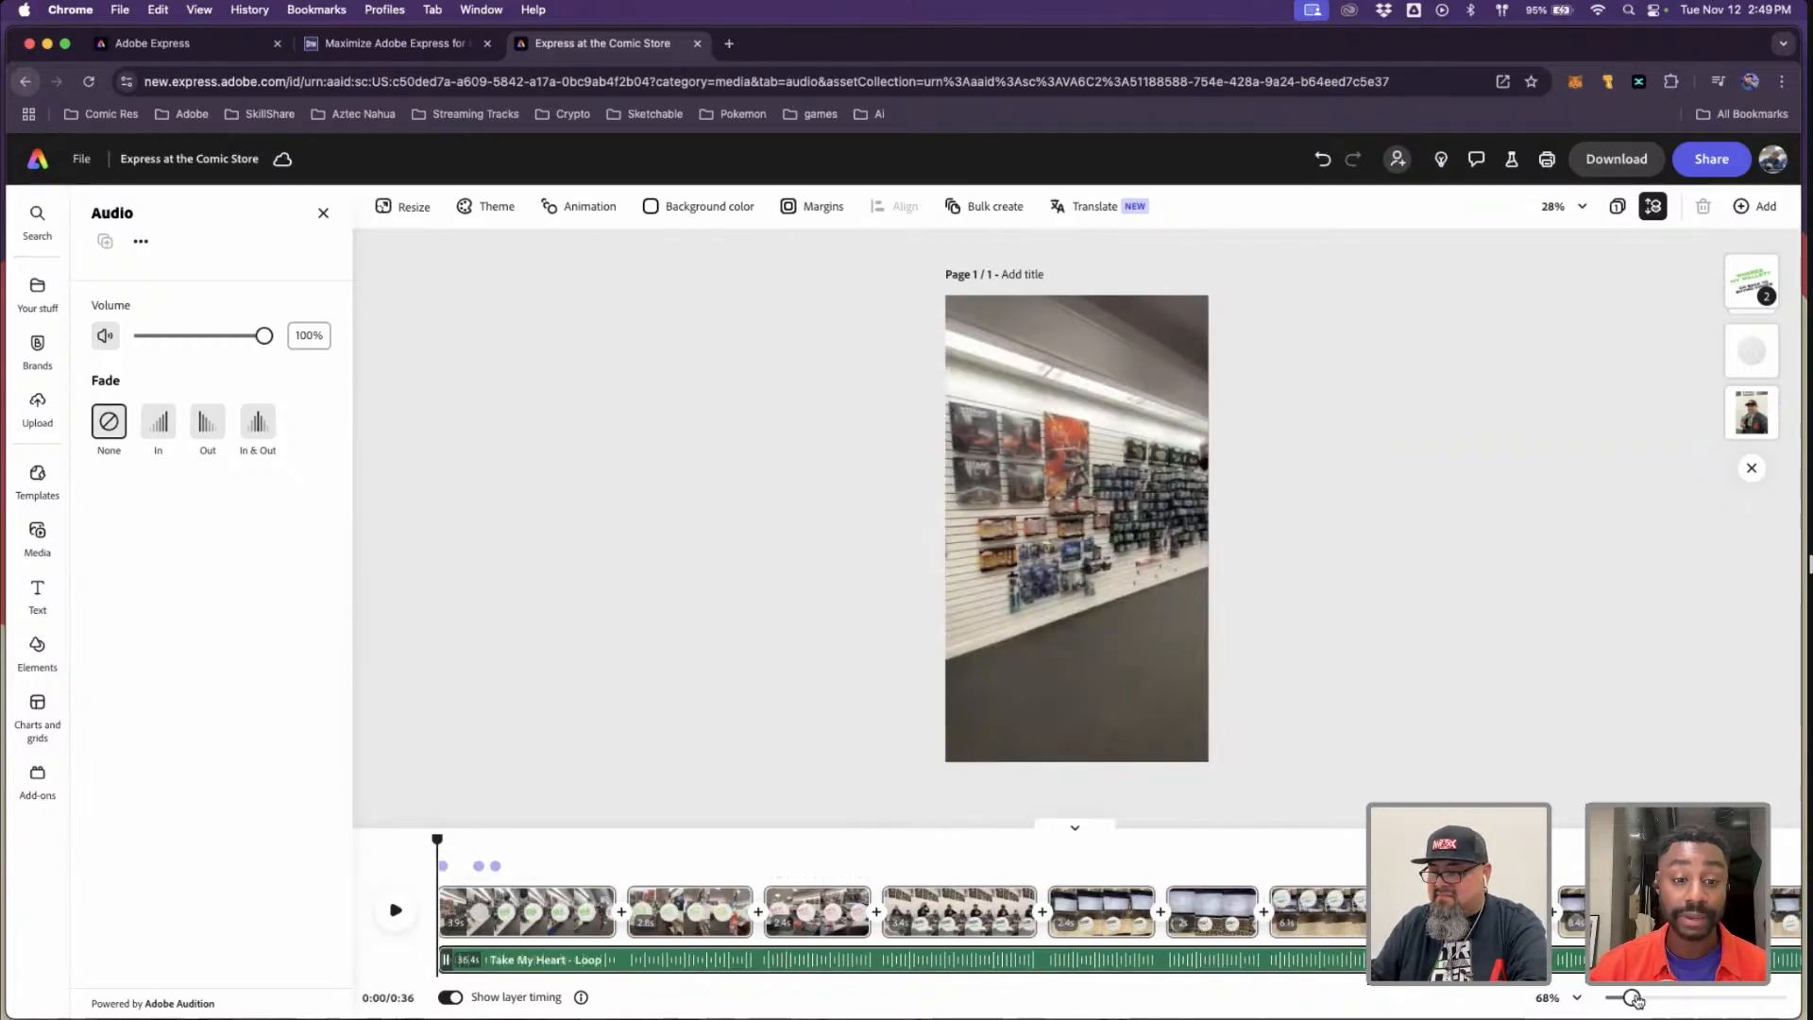
- Play the opening scenes from the start to check the video with its soundtrack, and stop the playback
left_click_drag(1637, 999, 1619, 999)
left_click(1523, 677)
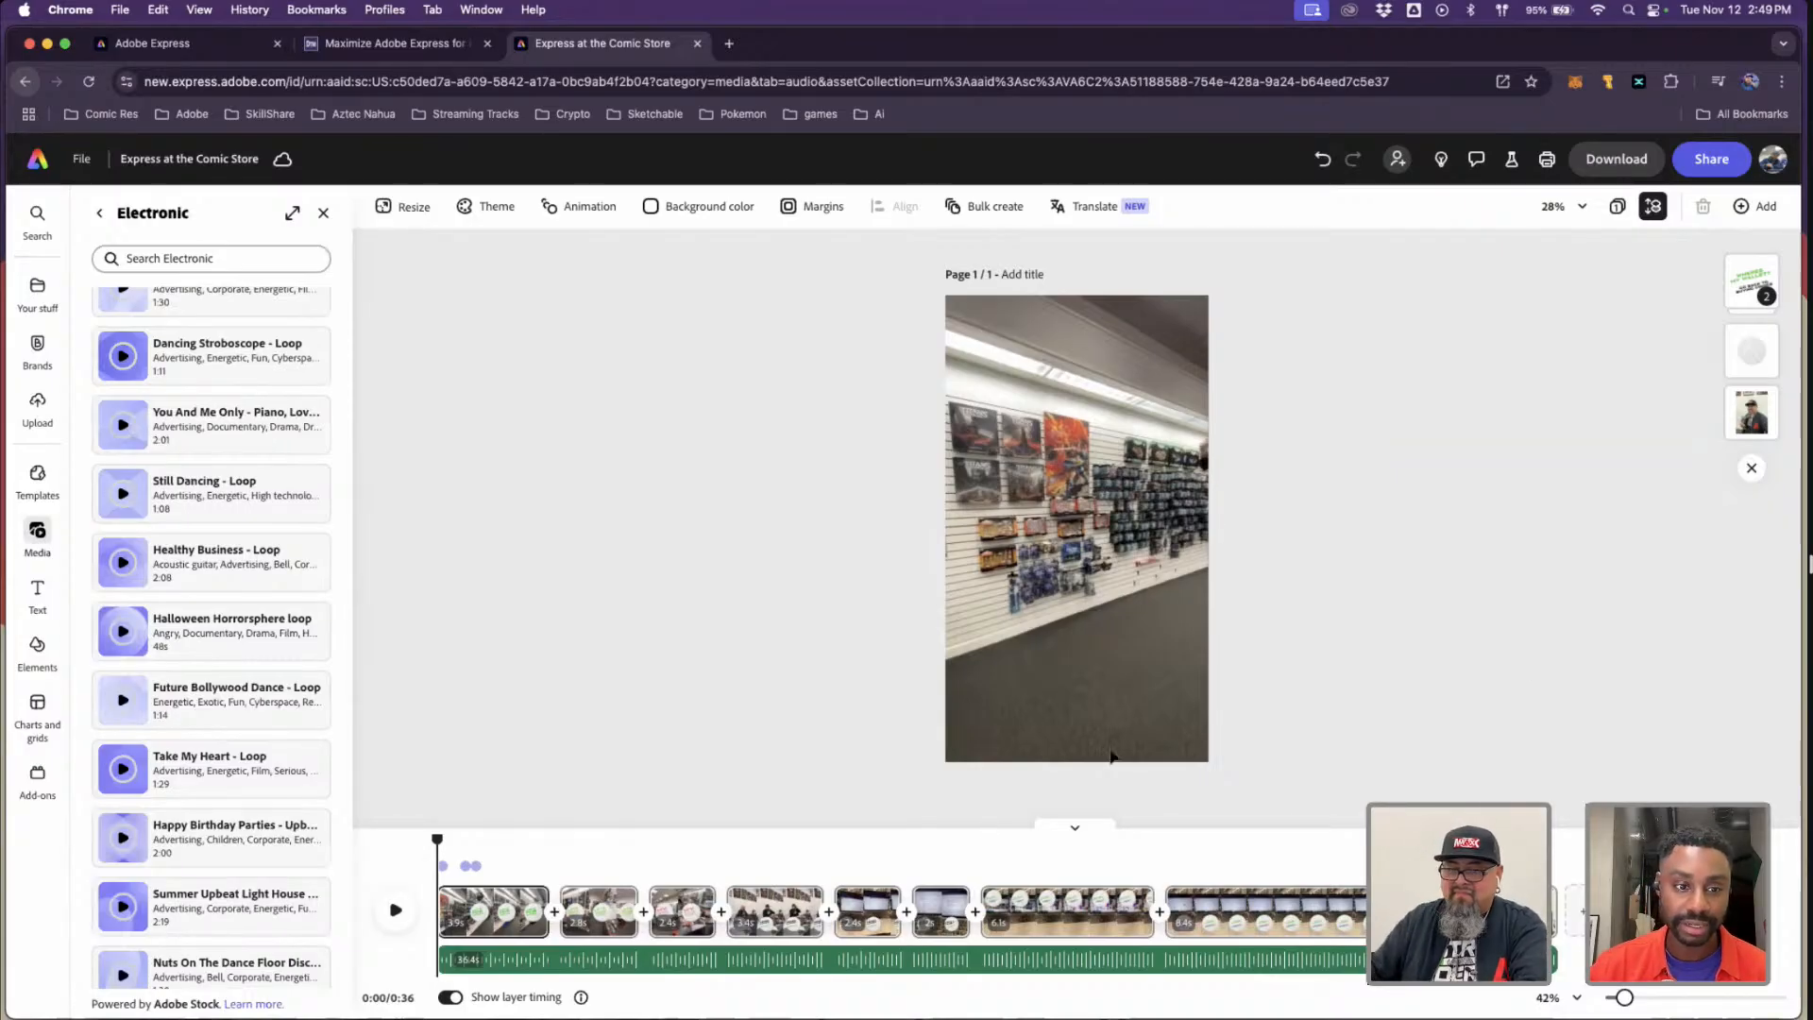
left_click(397, 910)
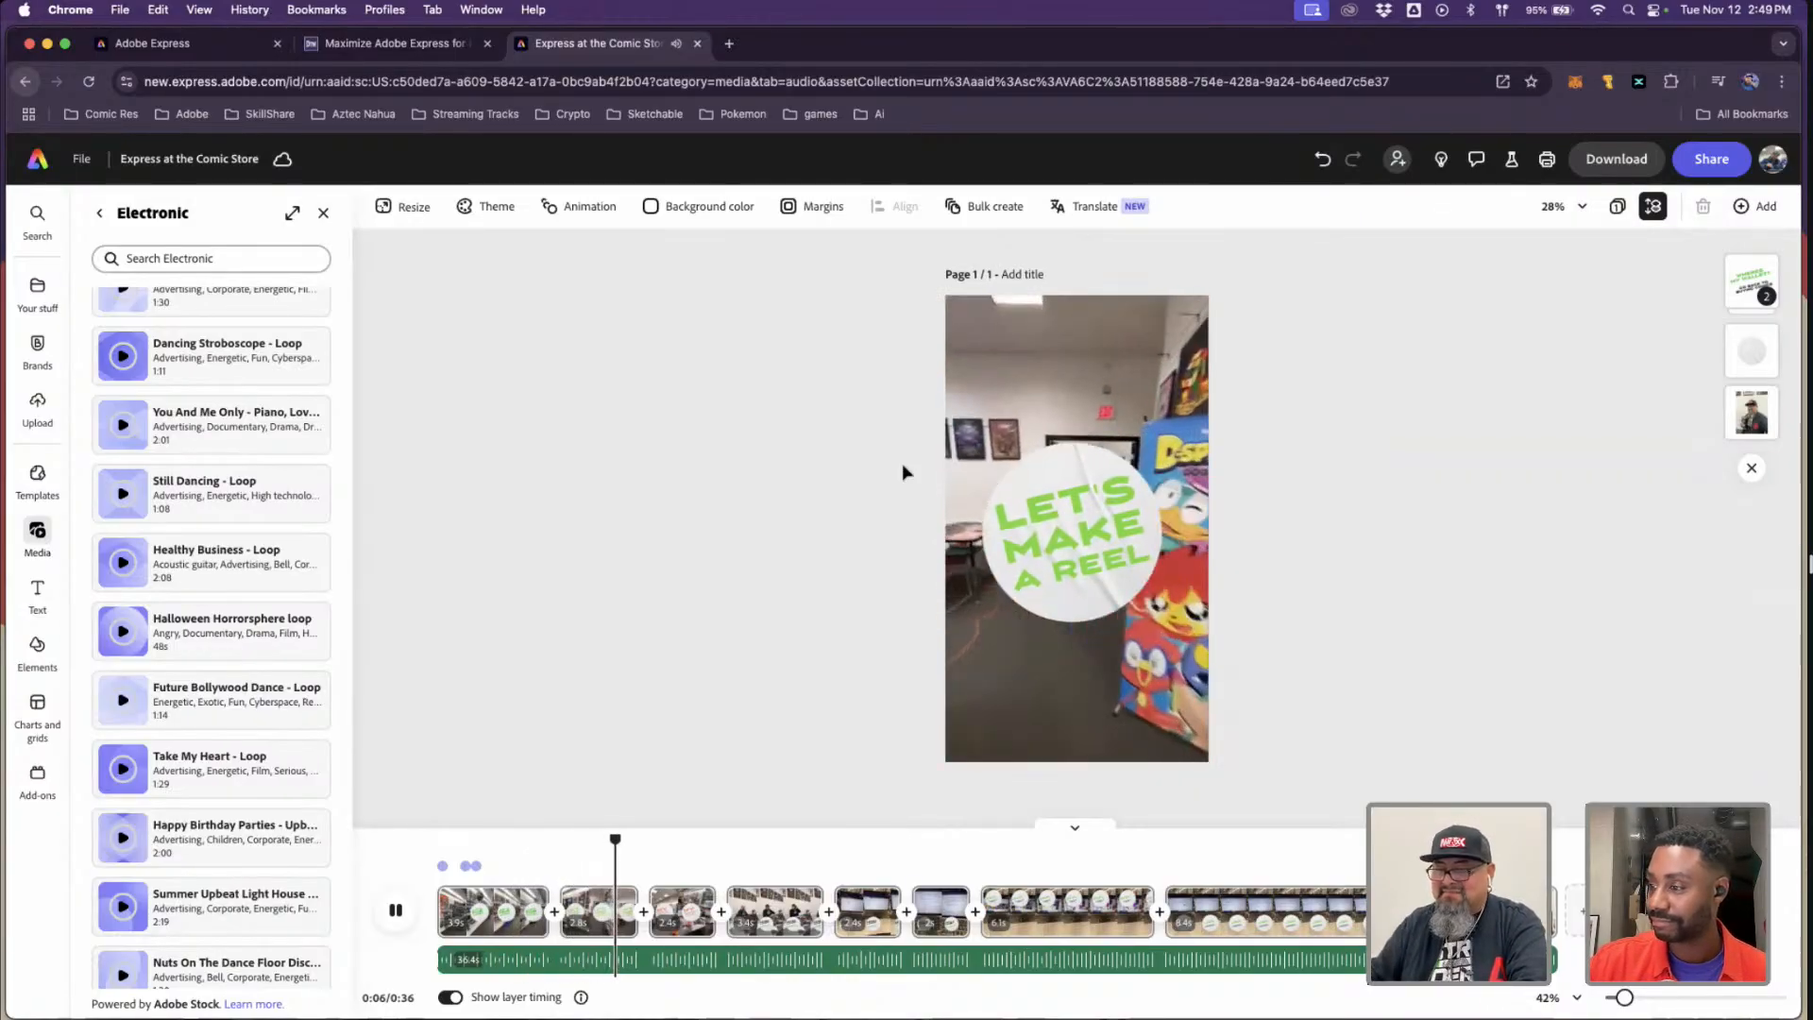
key("space")
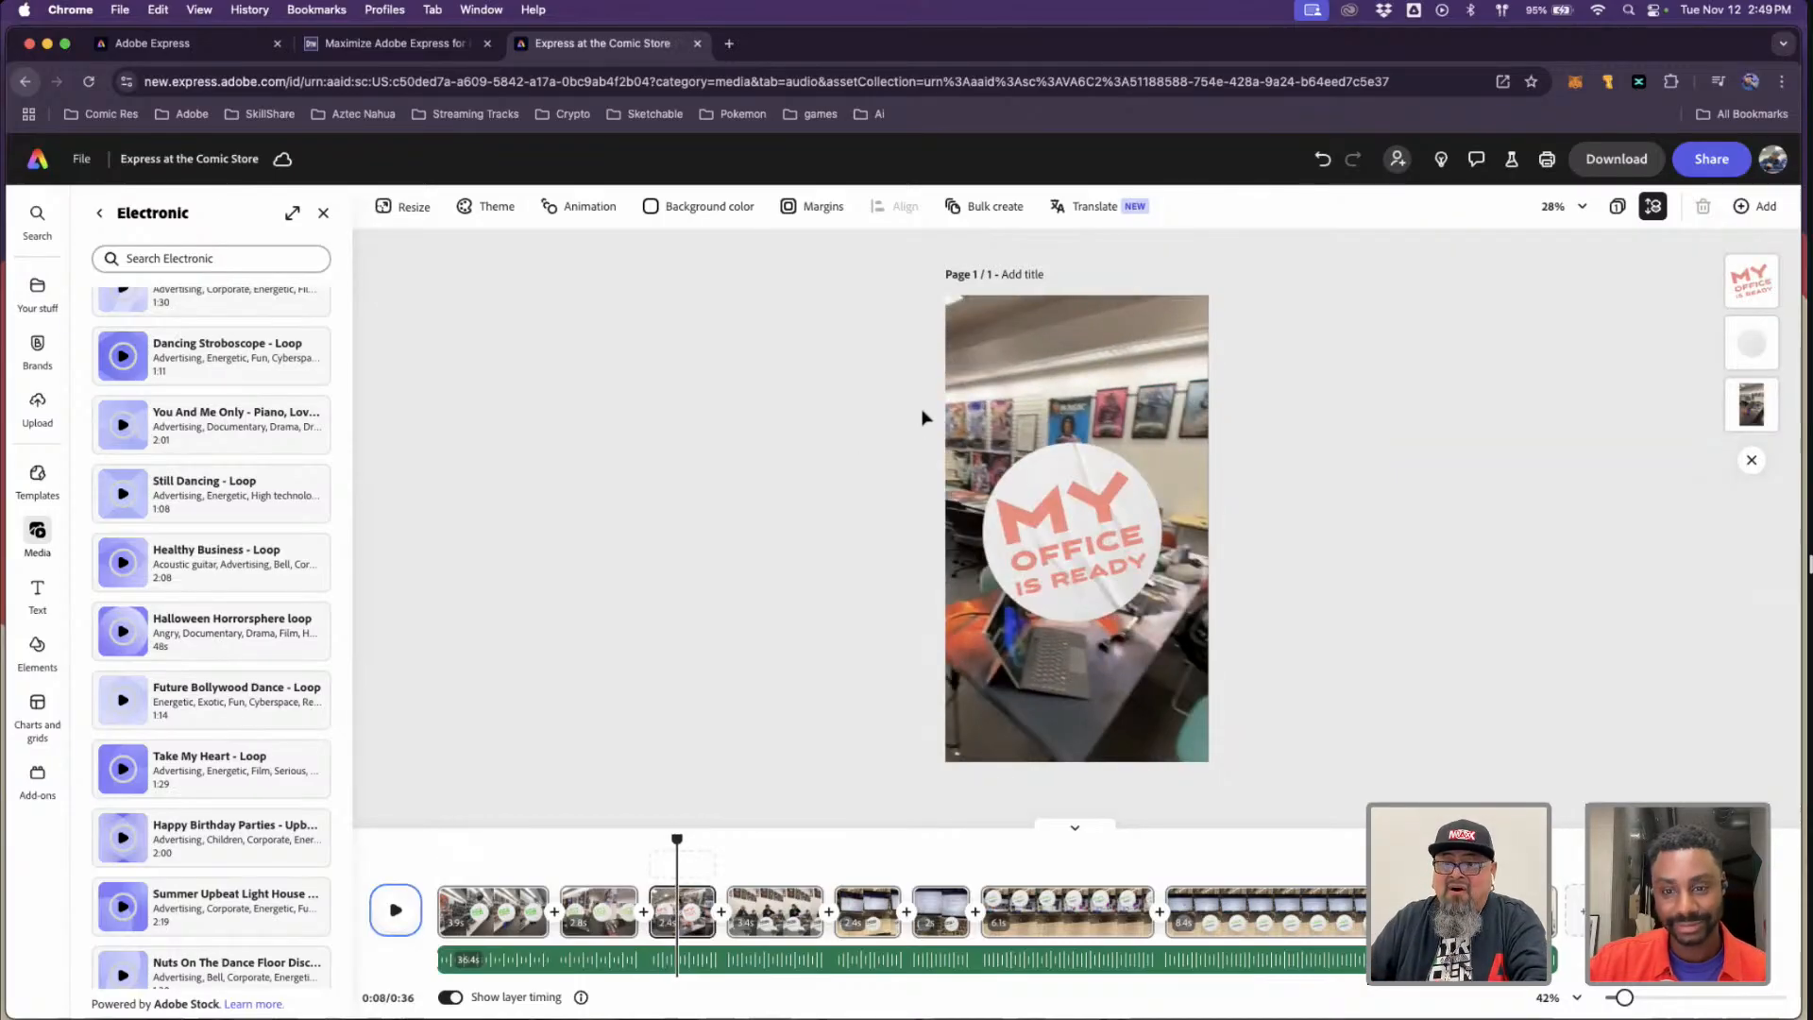
left_click(99, 213)
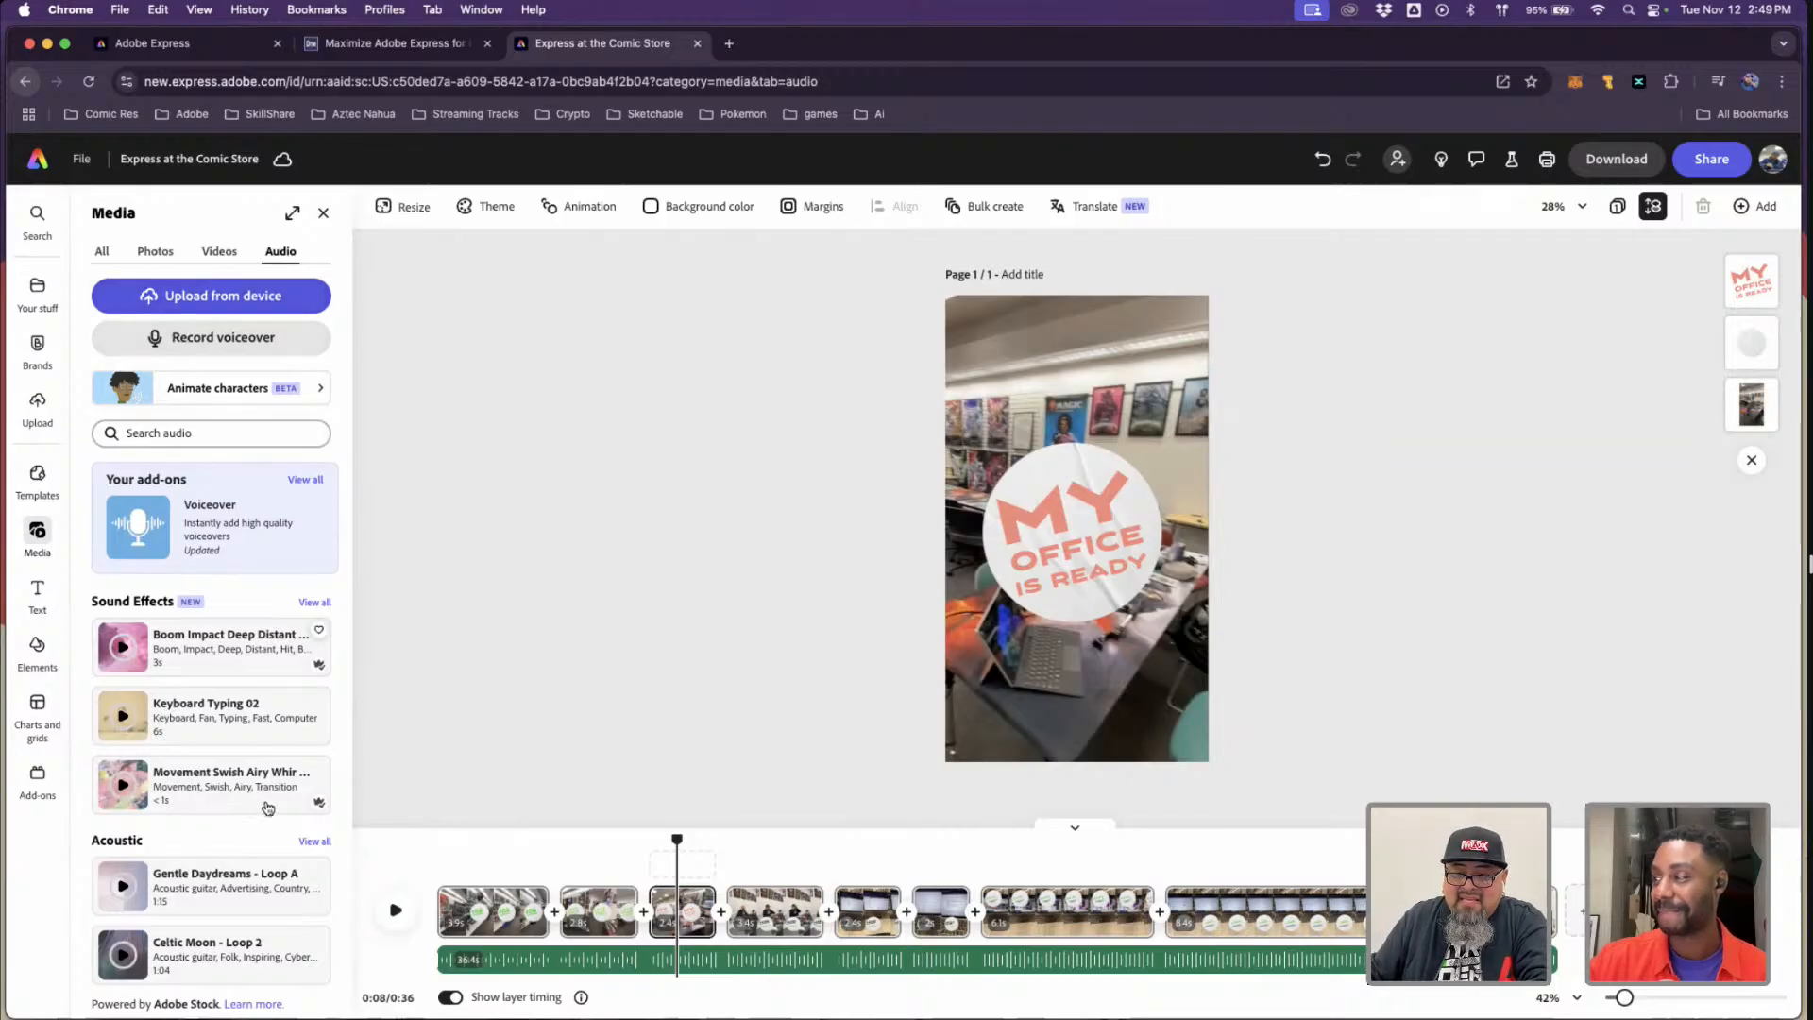
scroll(239, 782, "down", 10)
scroll(239, 782, "down", 6)
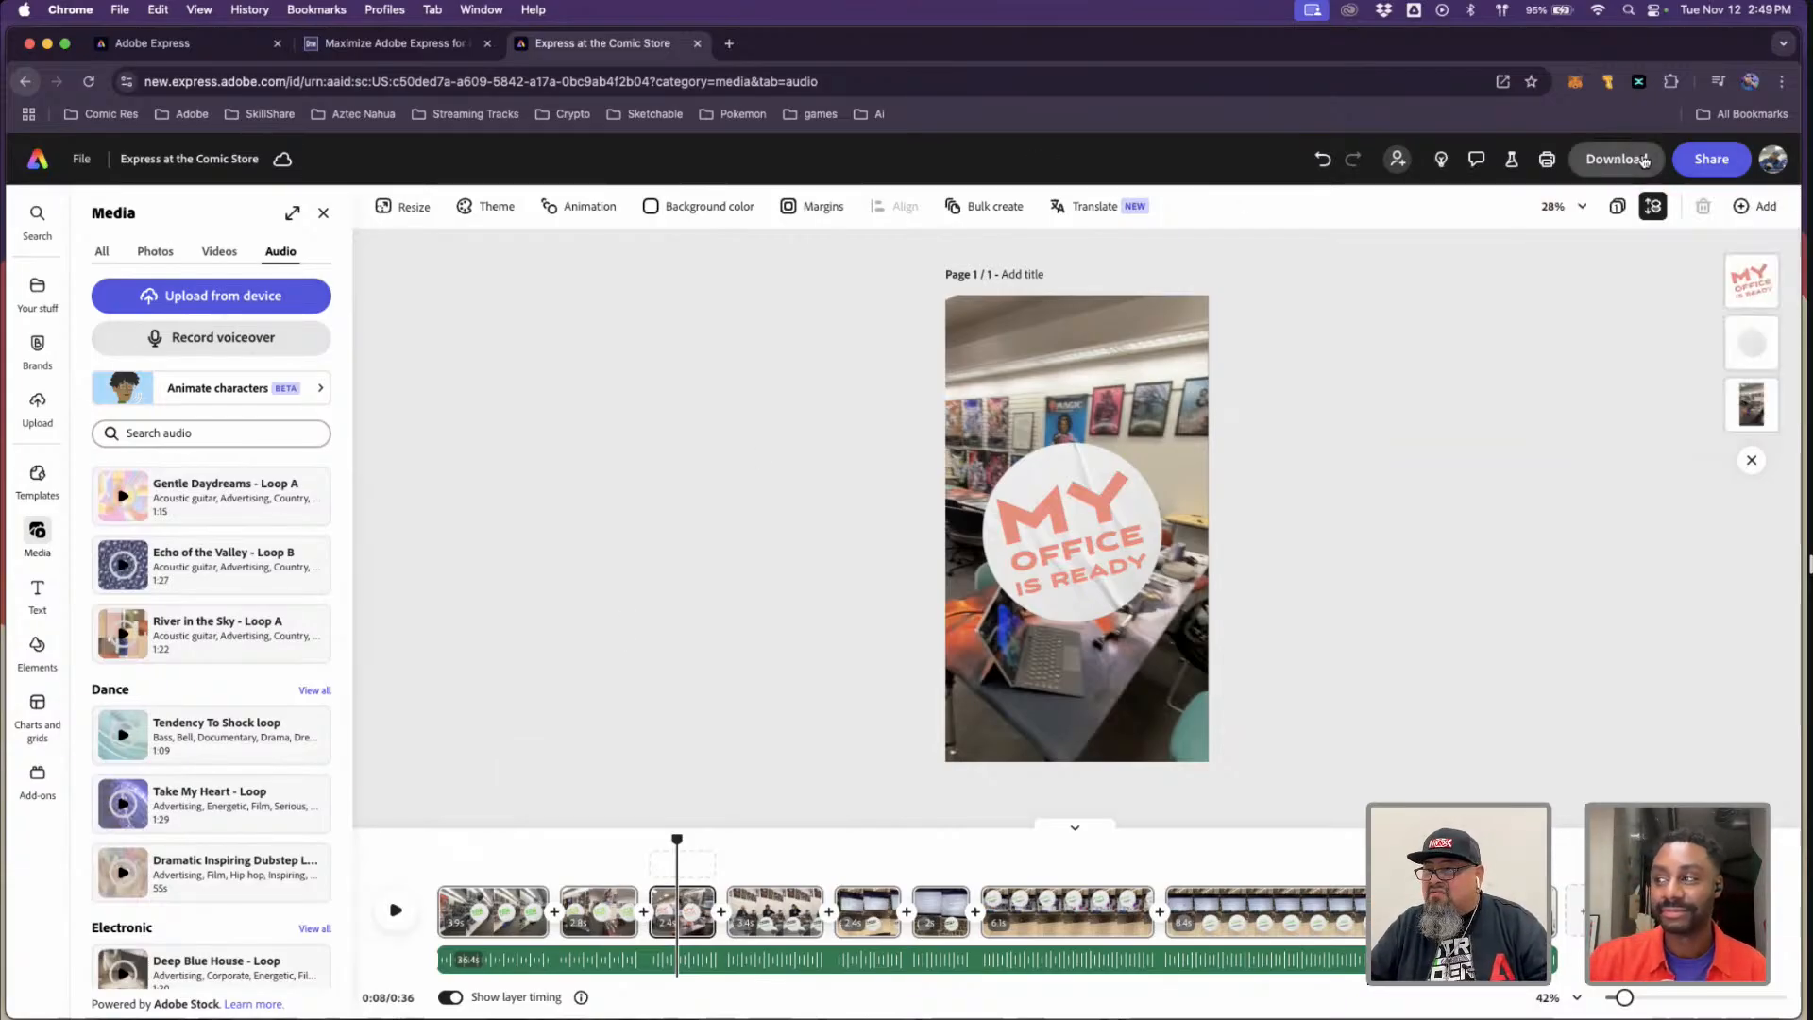
- Download the video and save it as "Express at the Comic Store" in the Adobe Express folder
left_click(1615, 158)
left_click(1617, 458)
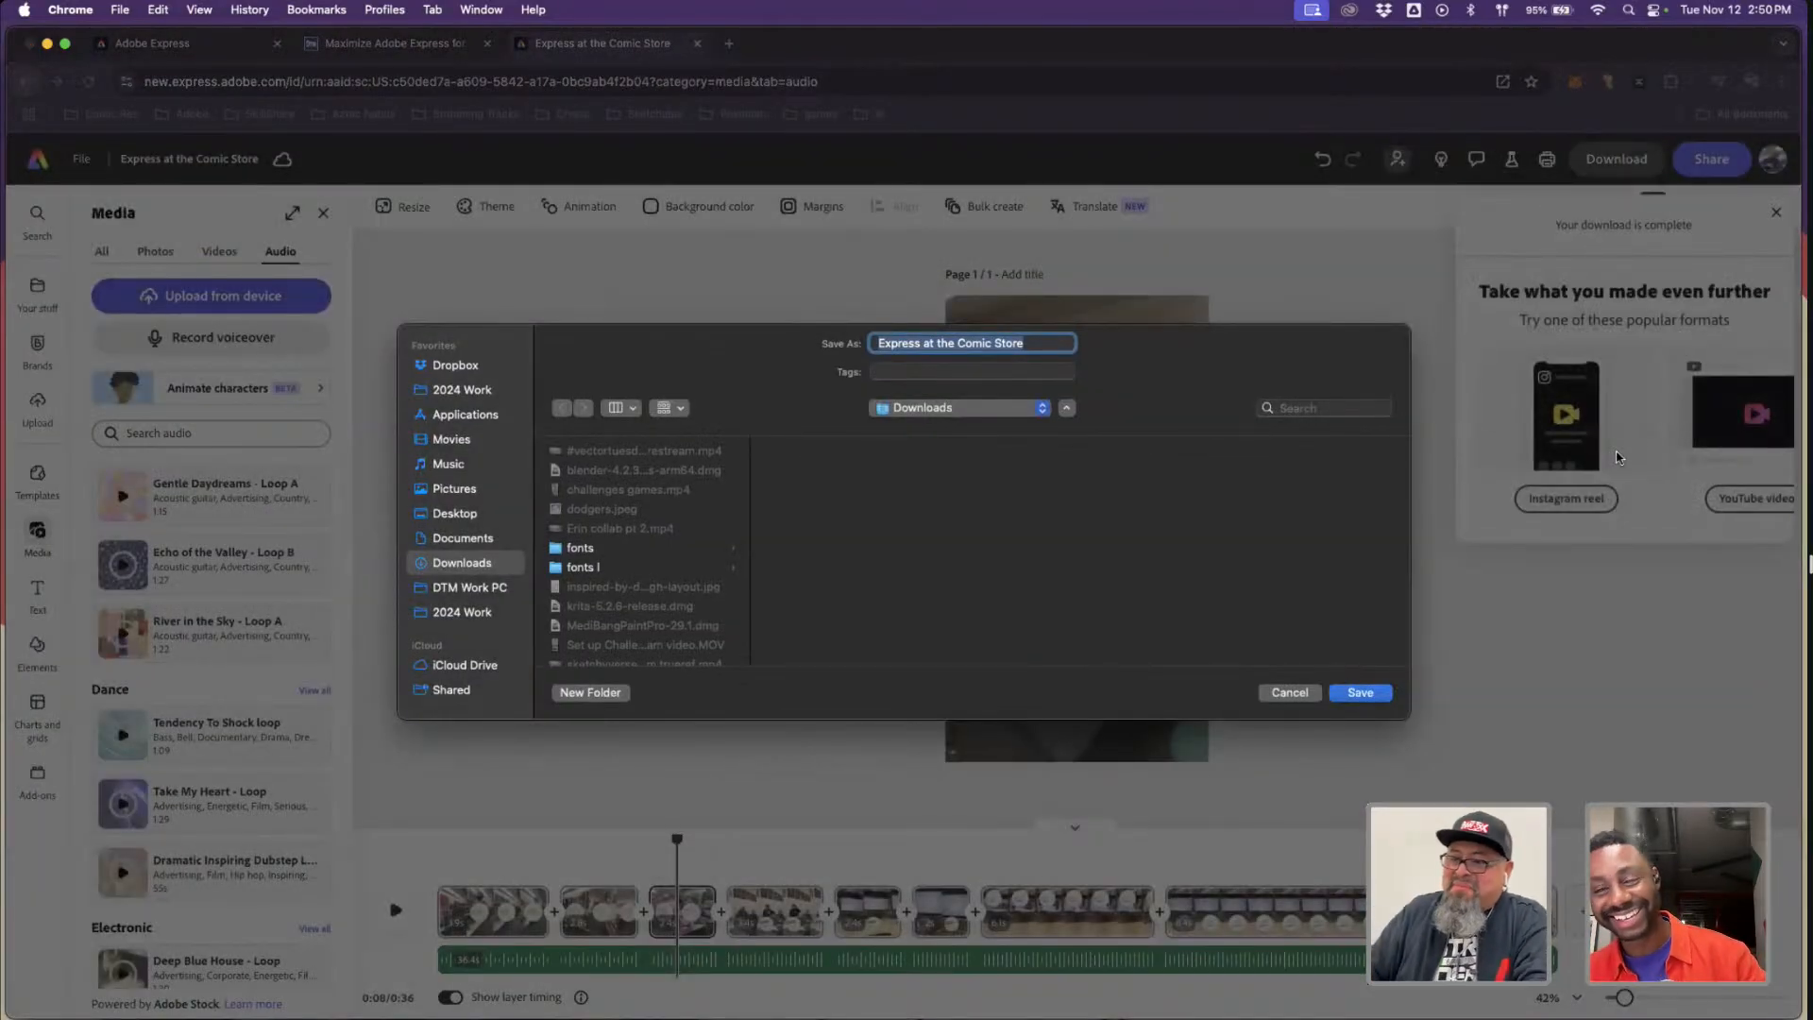
left_click(1045, 412)
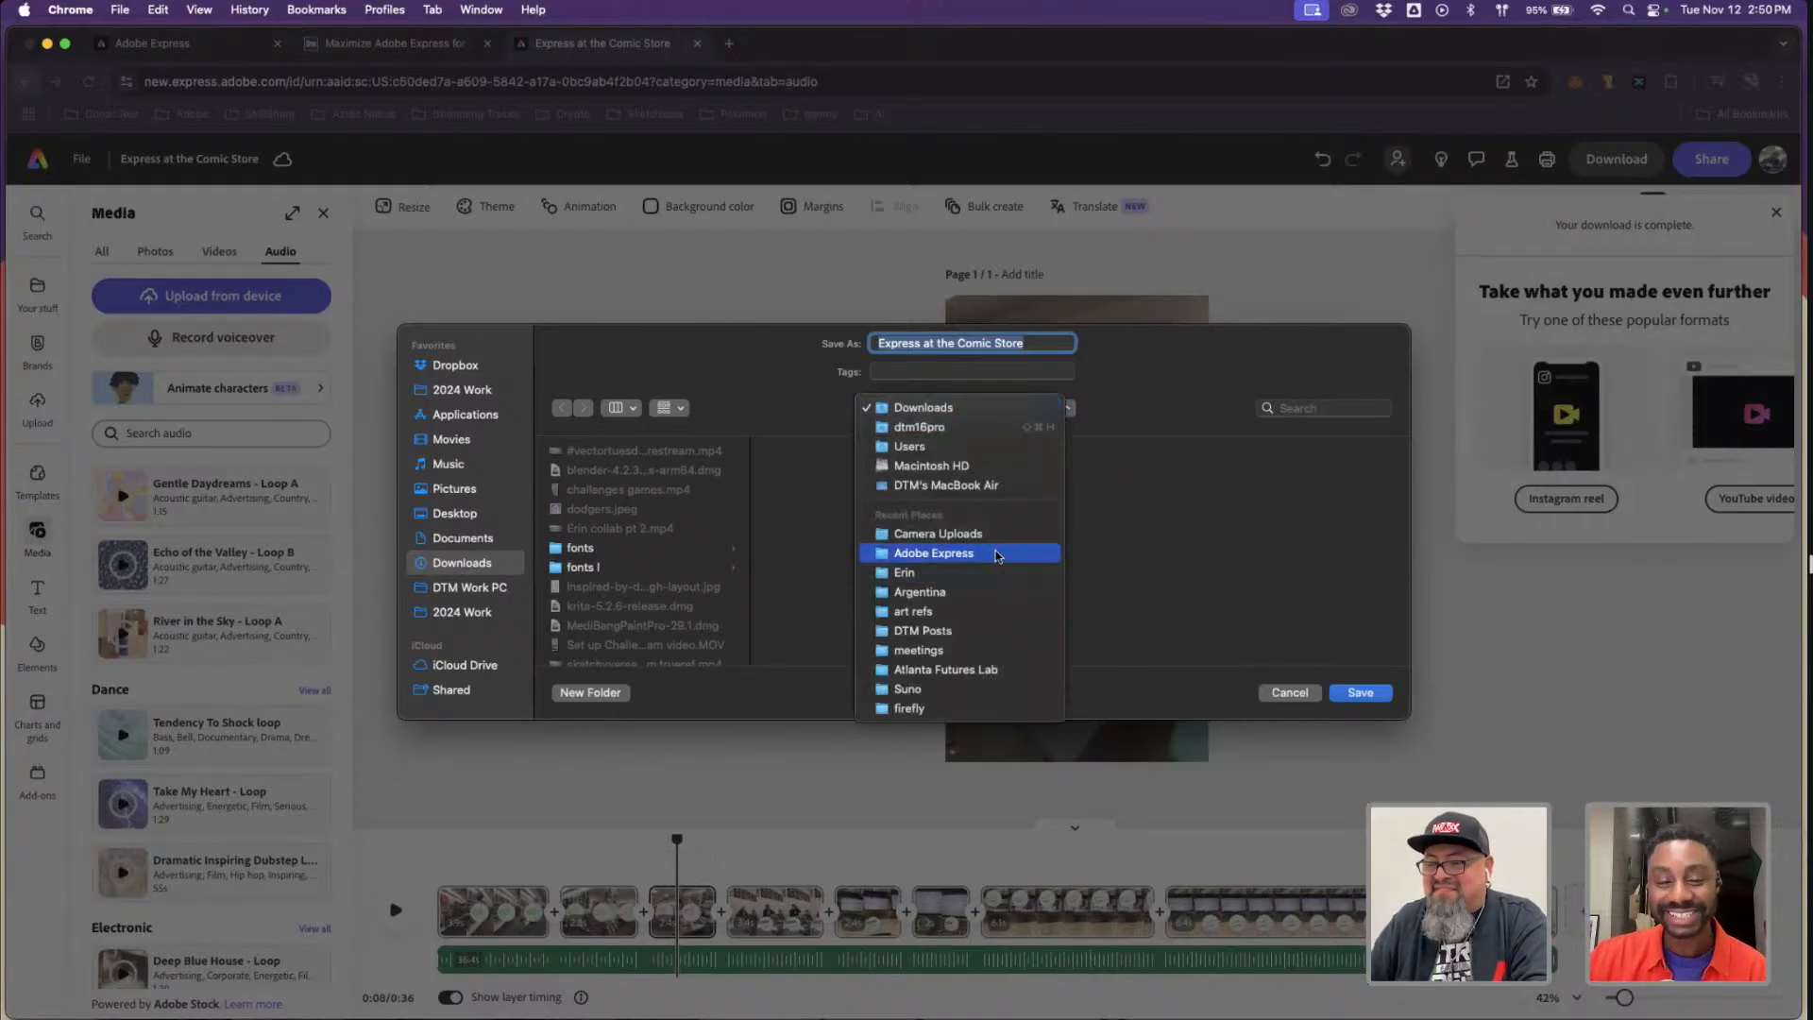
left_click(997, 556)
left_click(1361, 694)
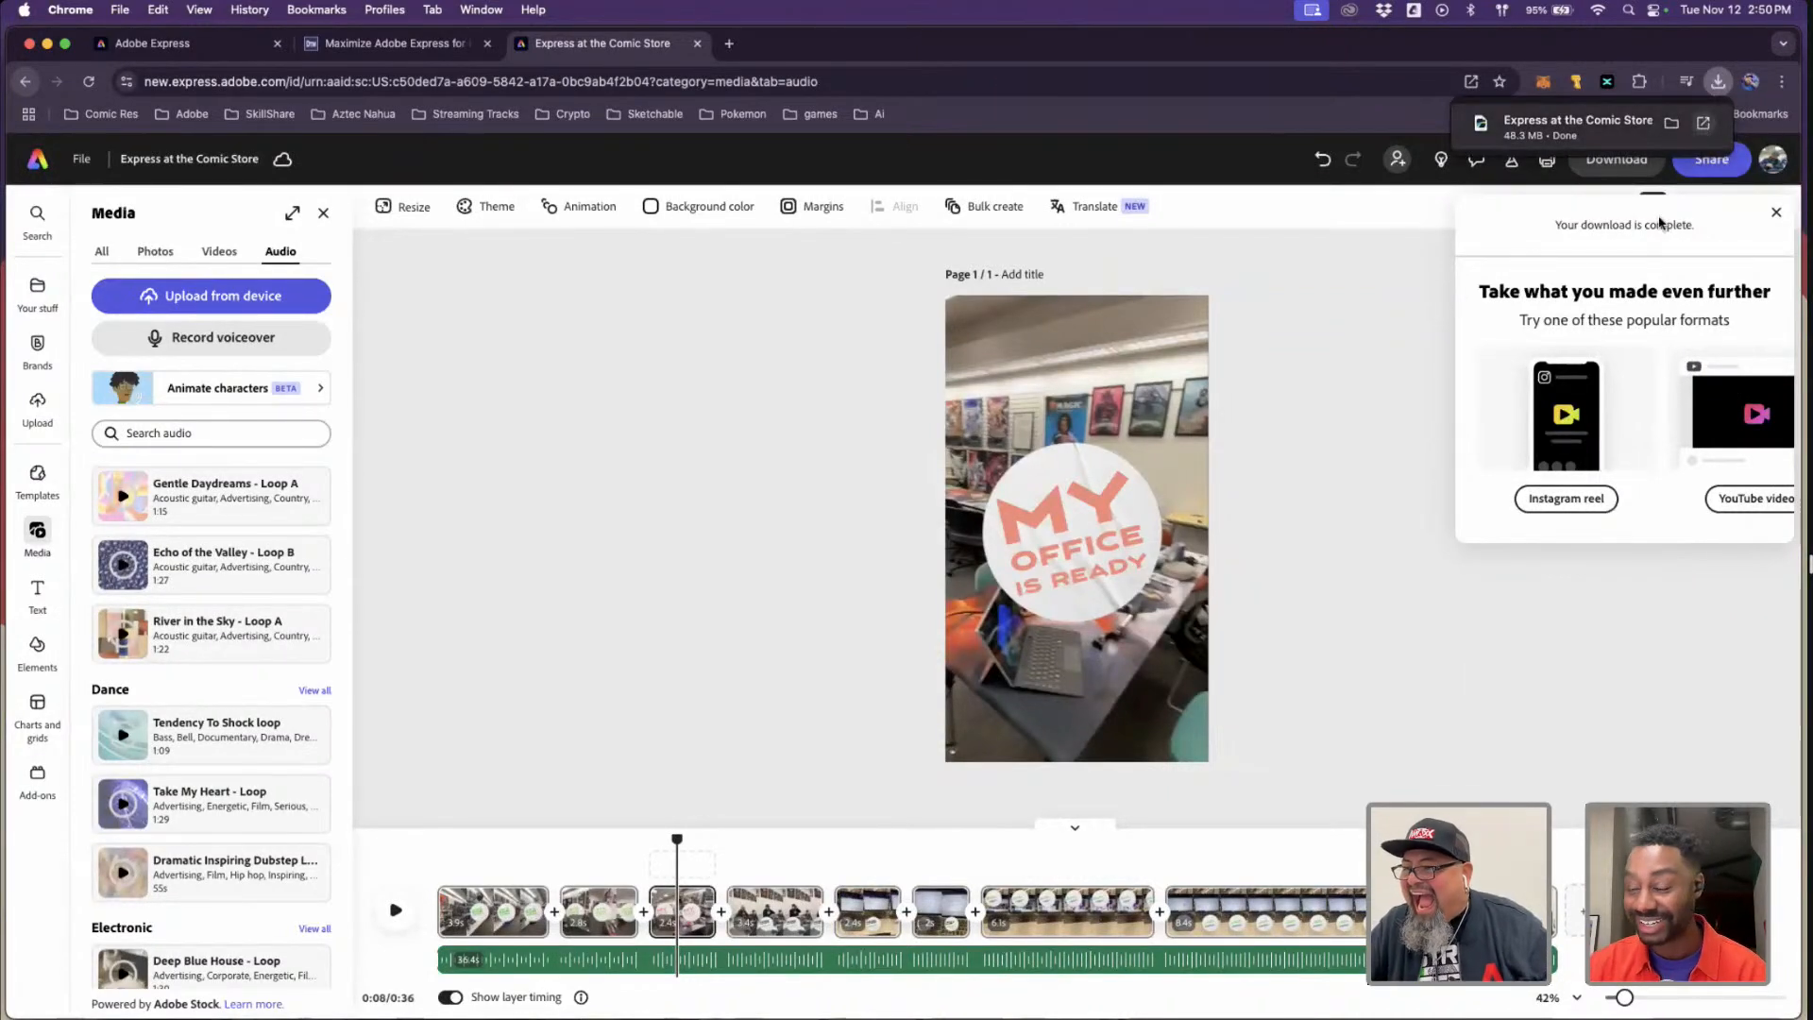
- Open the sharing options and start a scheduled social media post of the video
left_click(1717, 165)
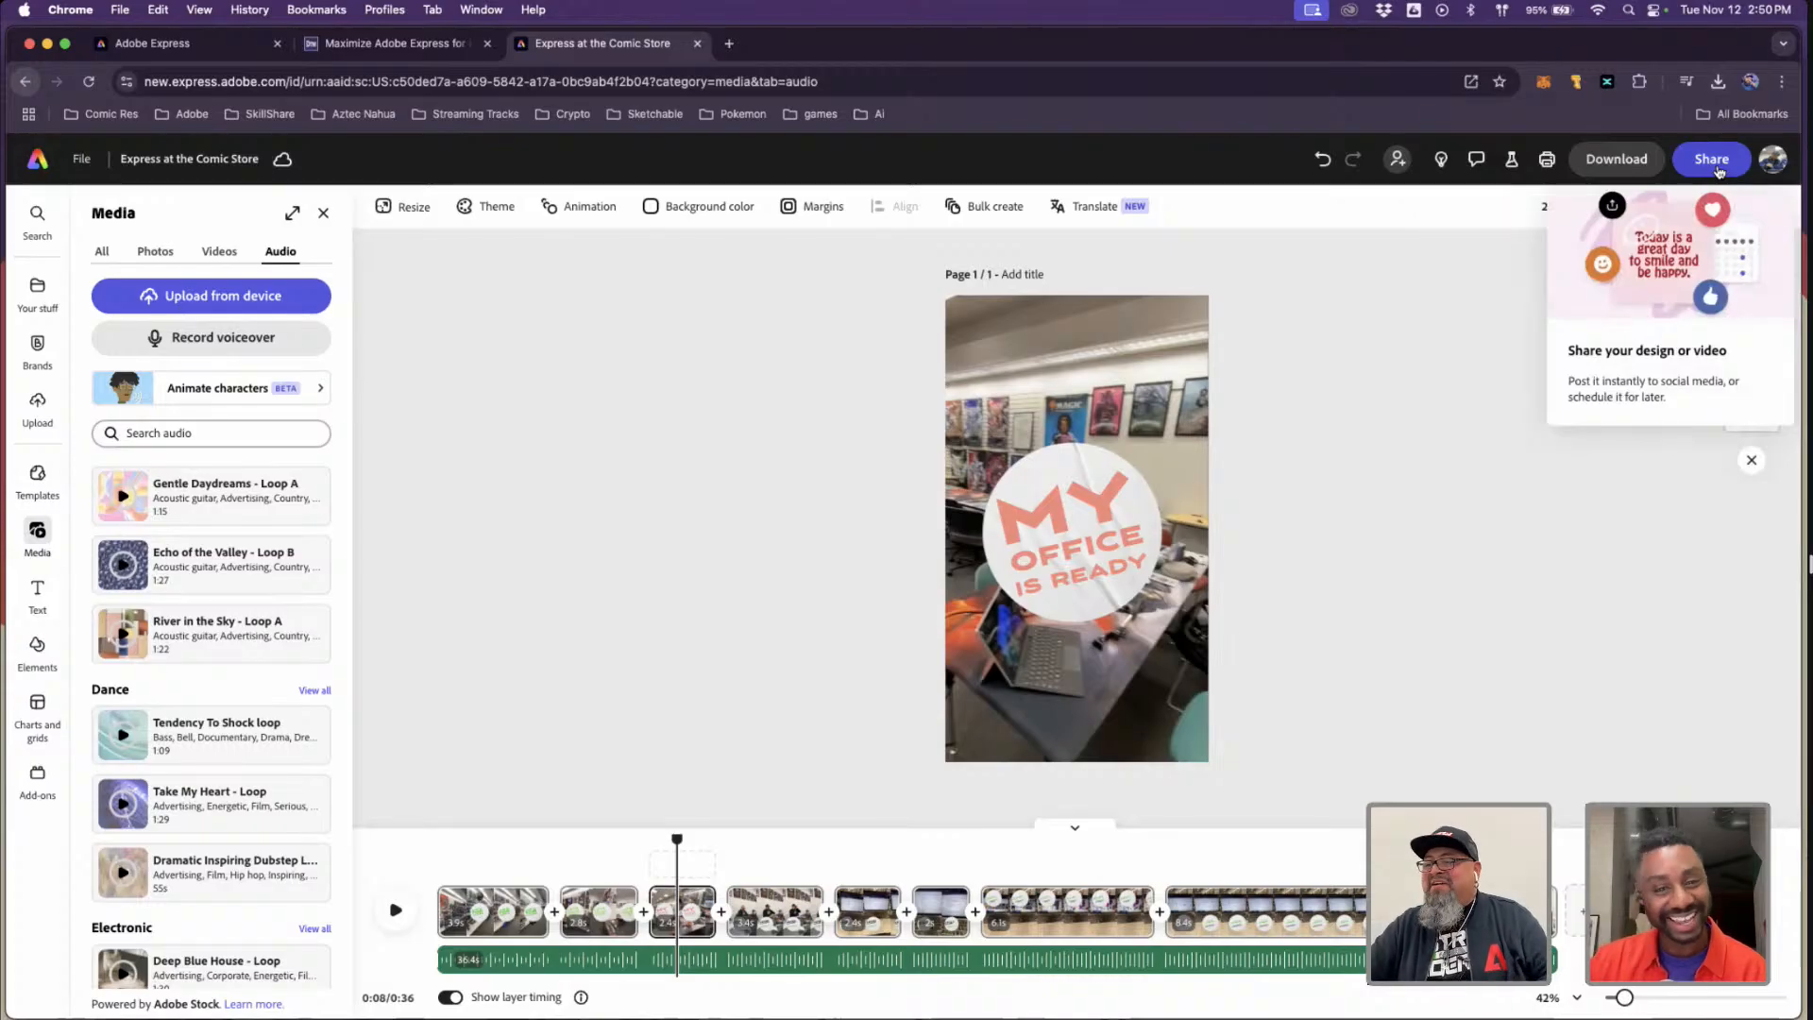
left_click(1714, 159)
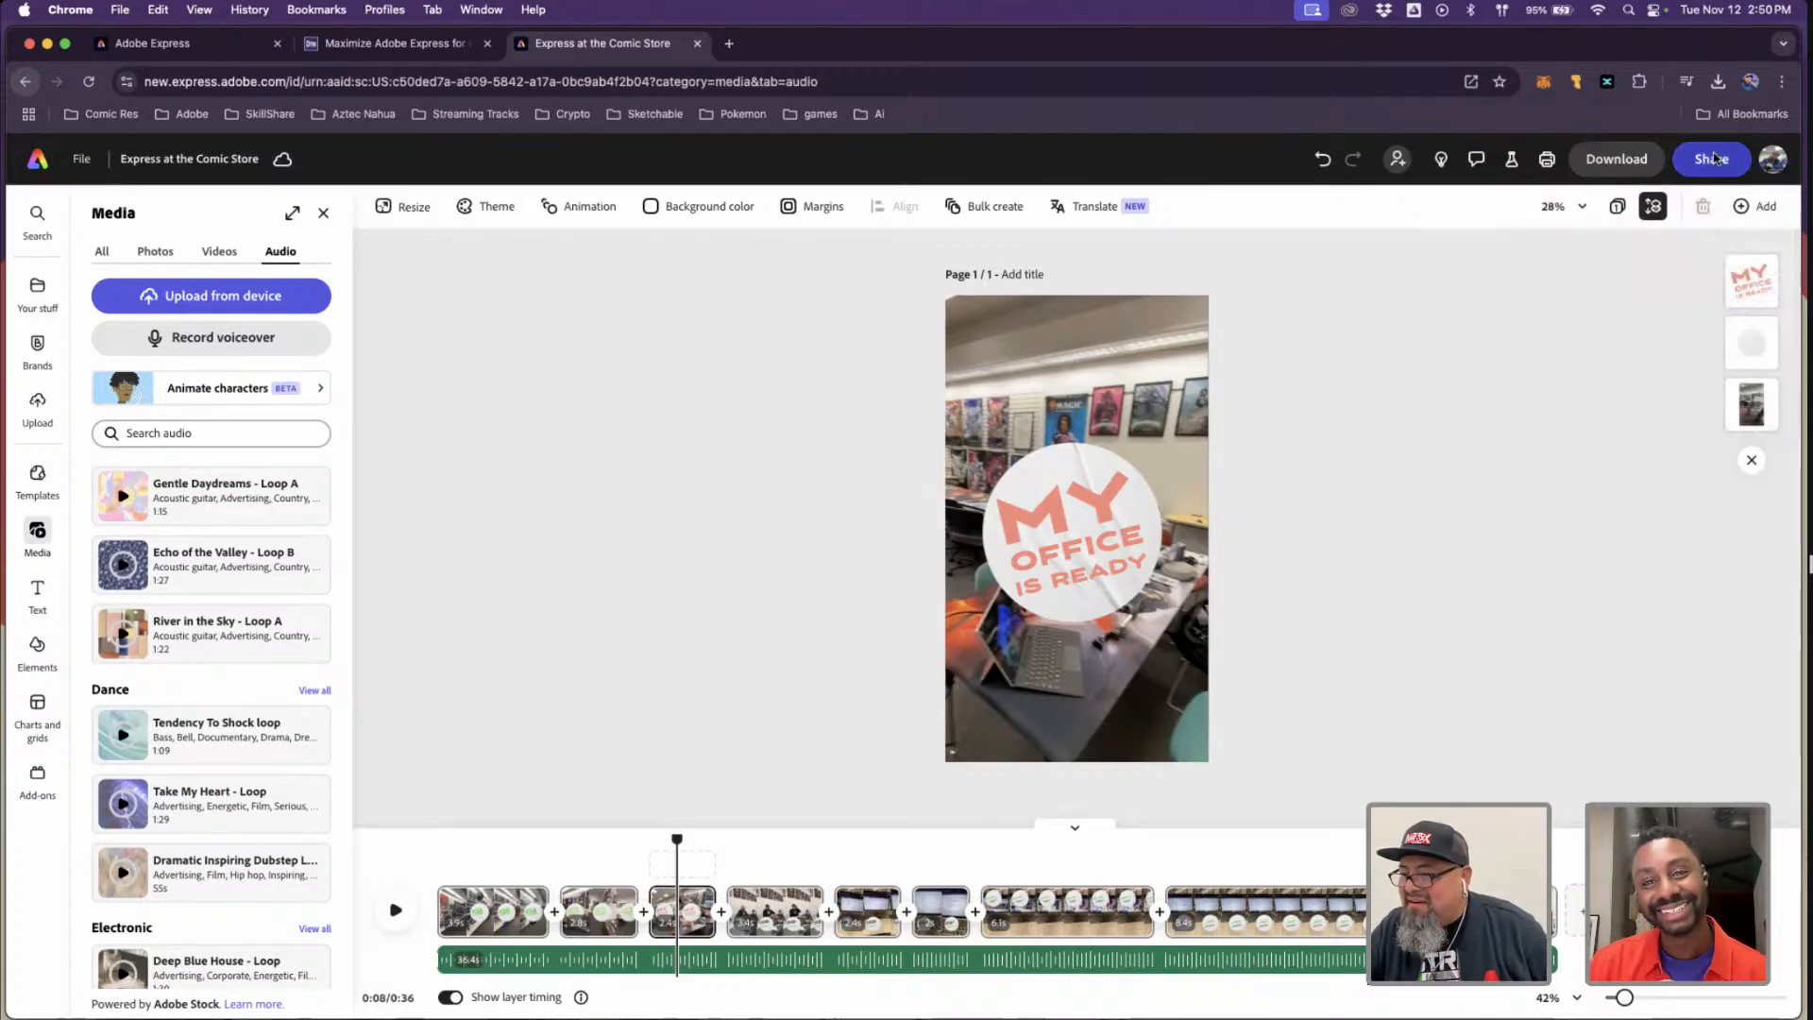
left_click(1714, 159)
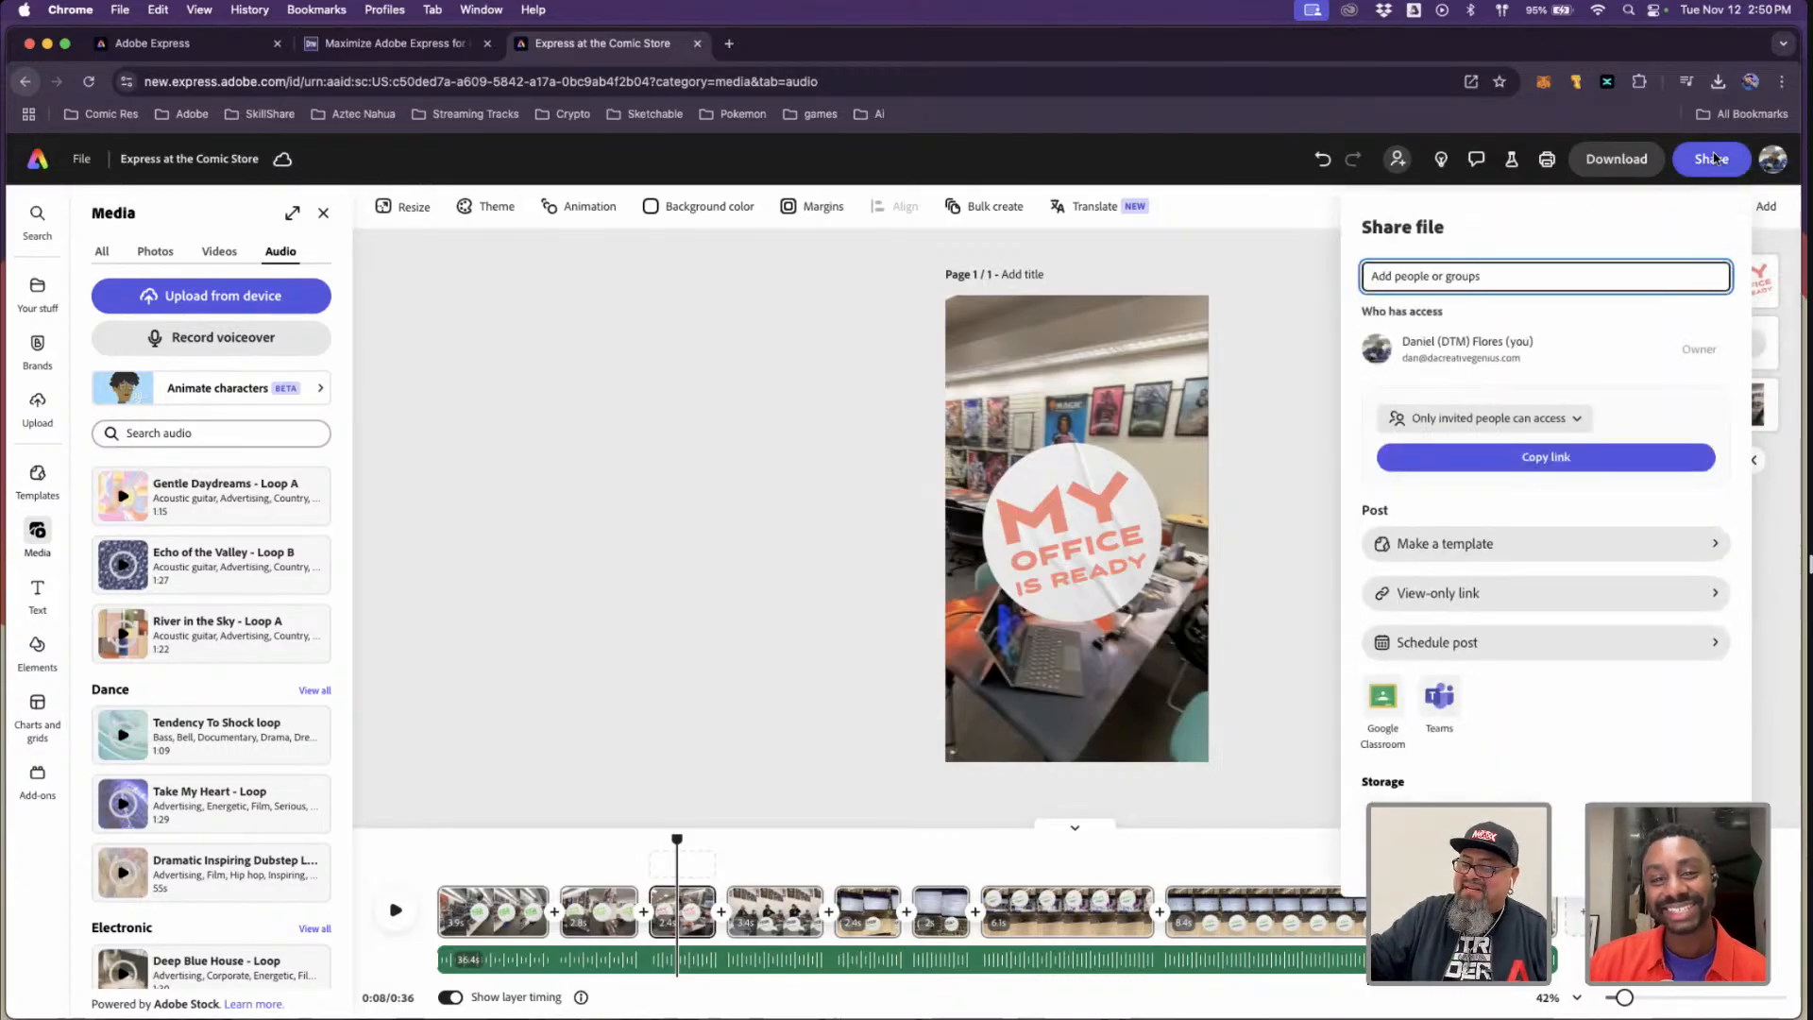
key("Escape")
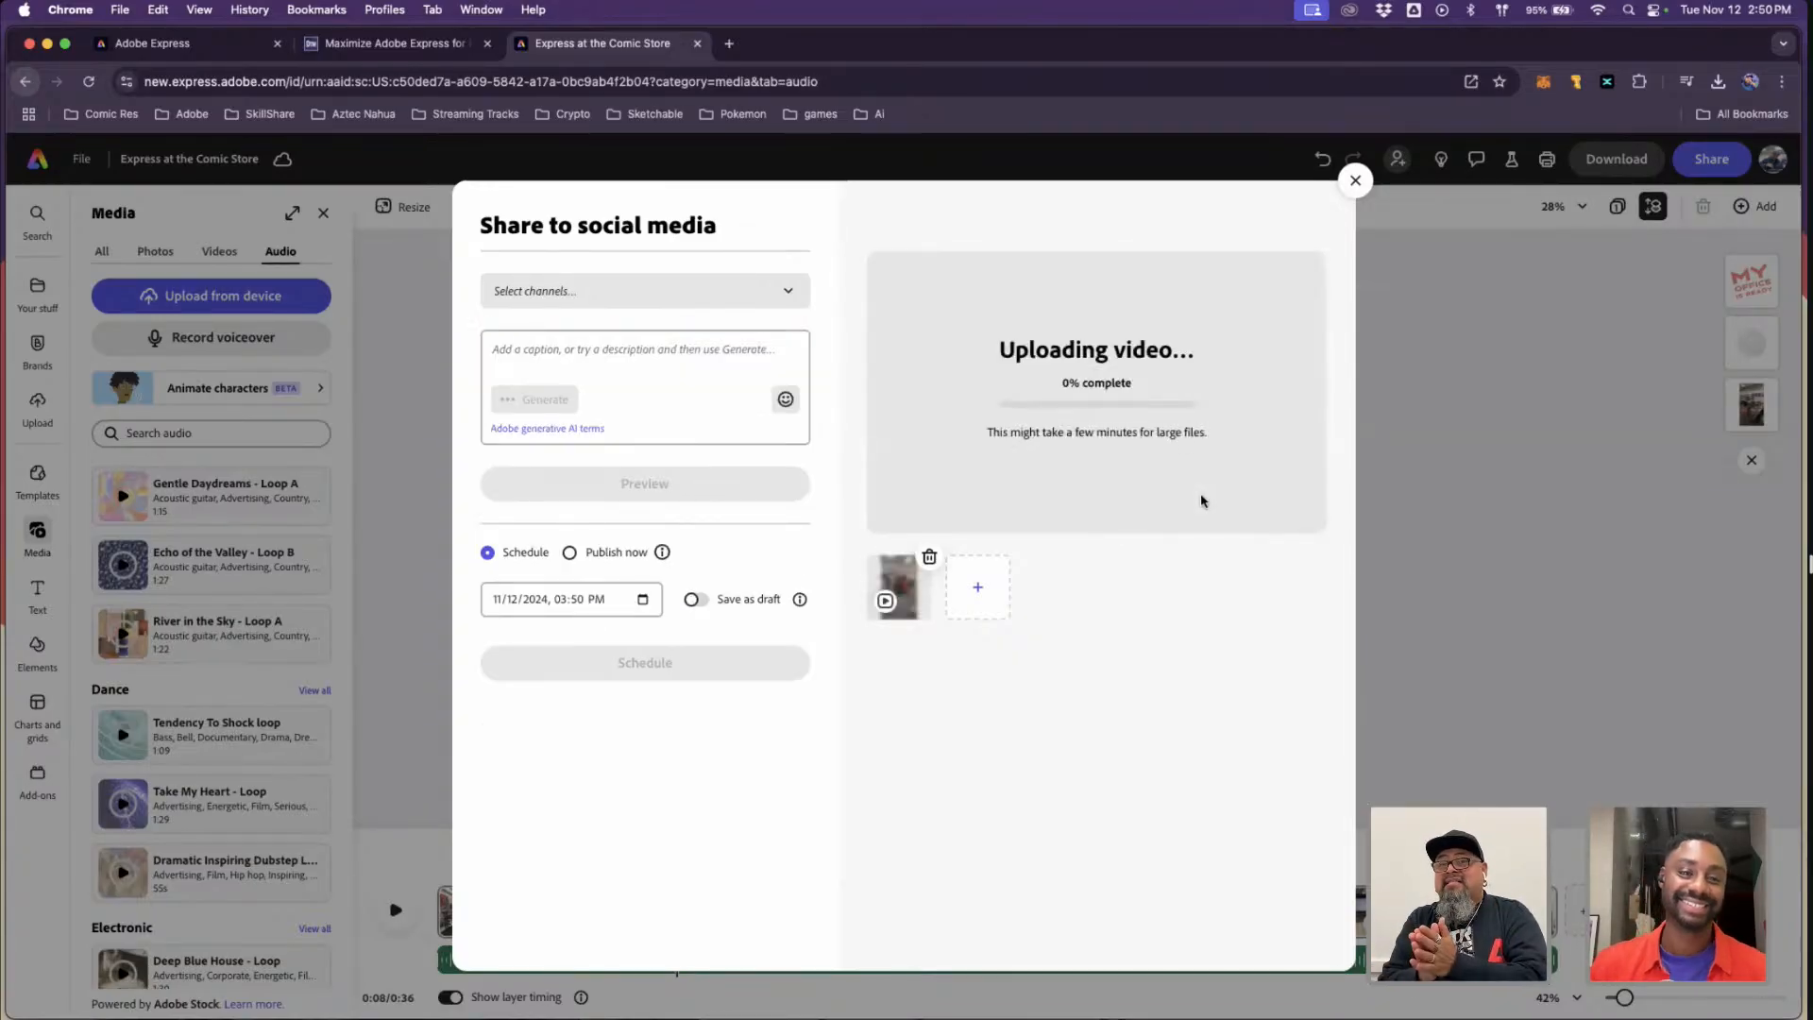
- Select the TikTok, LinkedIn, both Instagram, both Facebook and the first X account as channels for the post
left_click(656, 309)
left_click(684, 660)
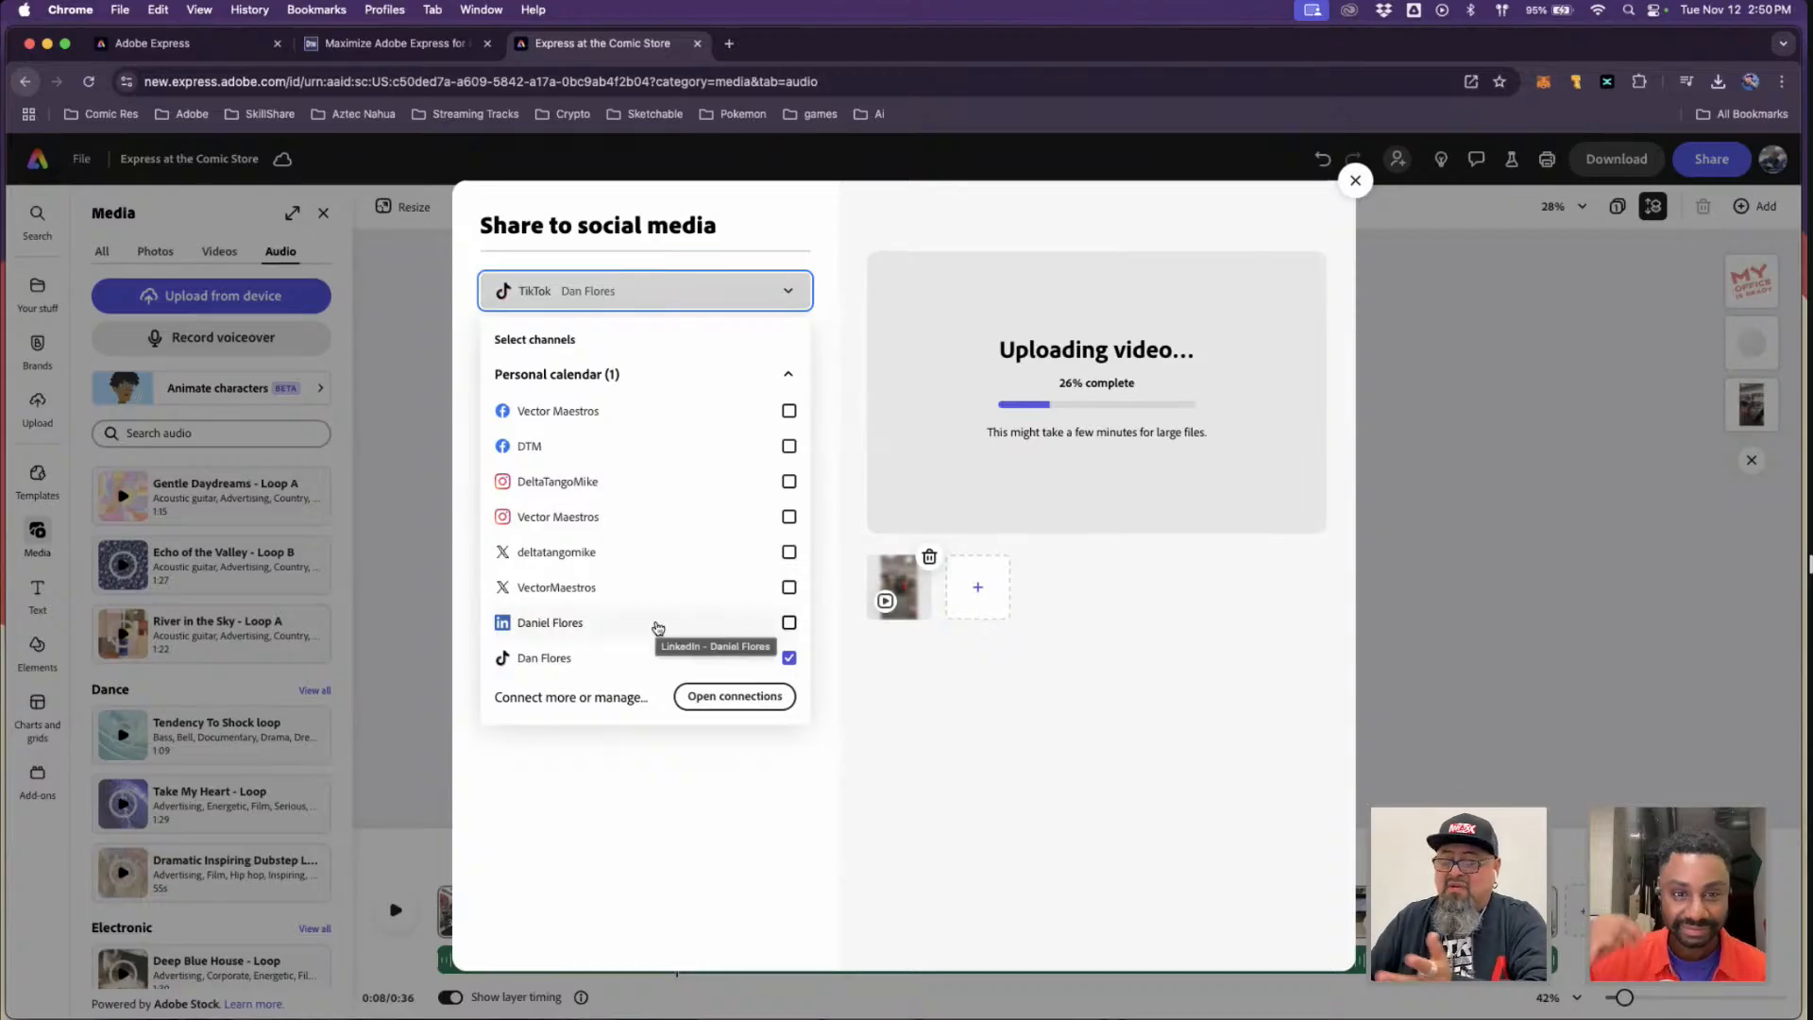
left_click(659, 625)
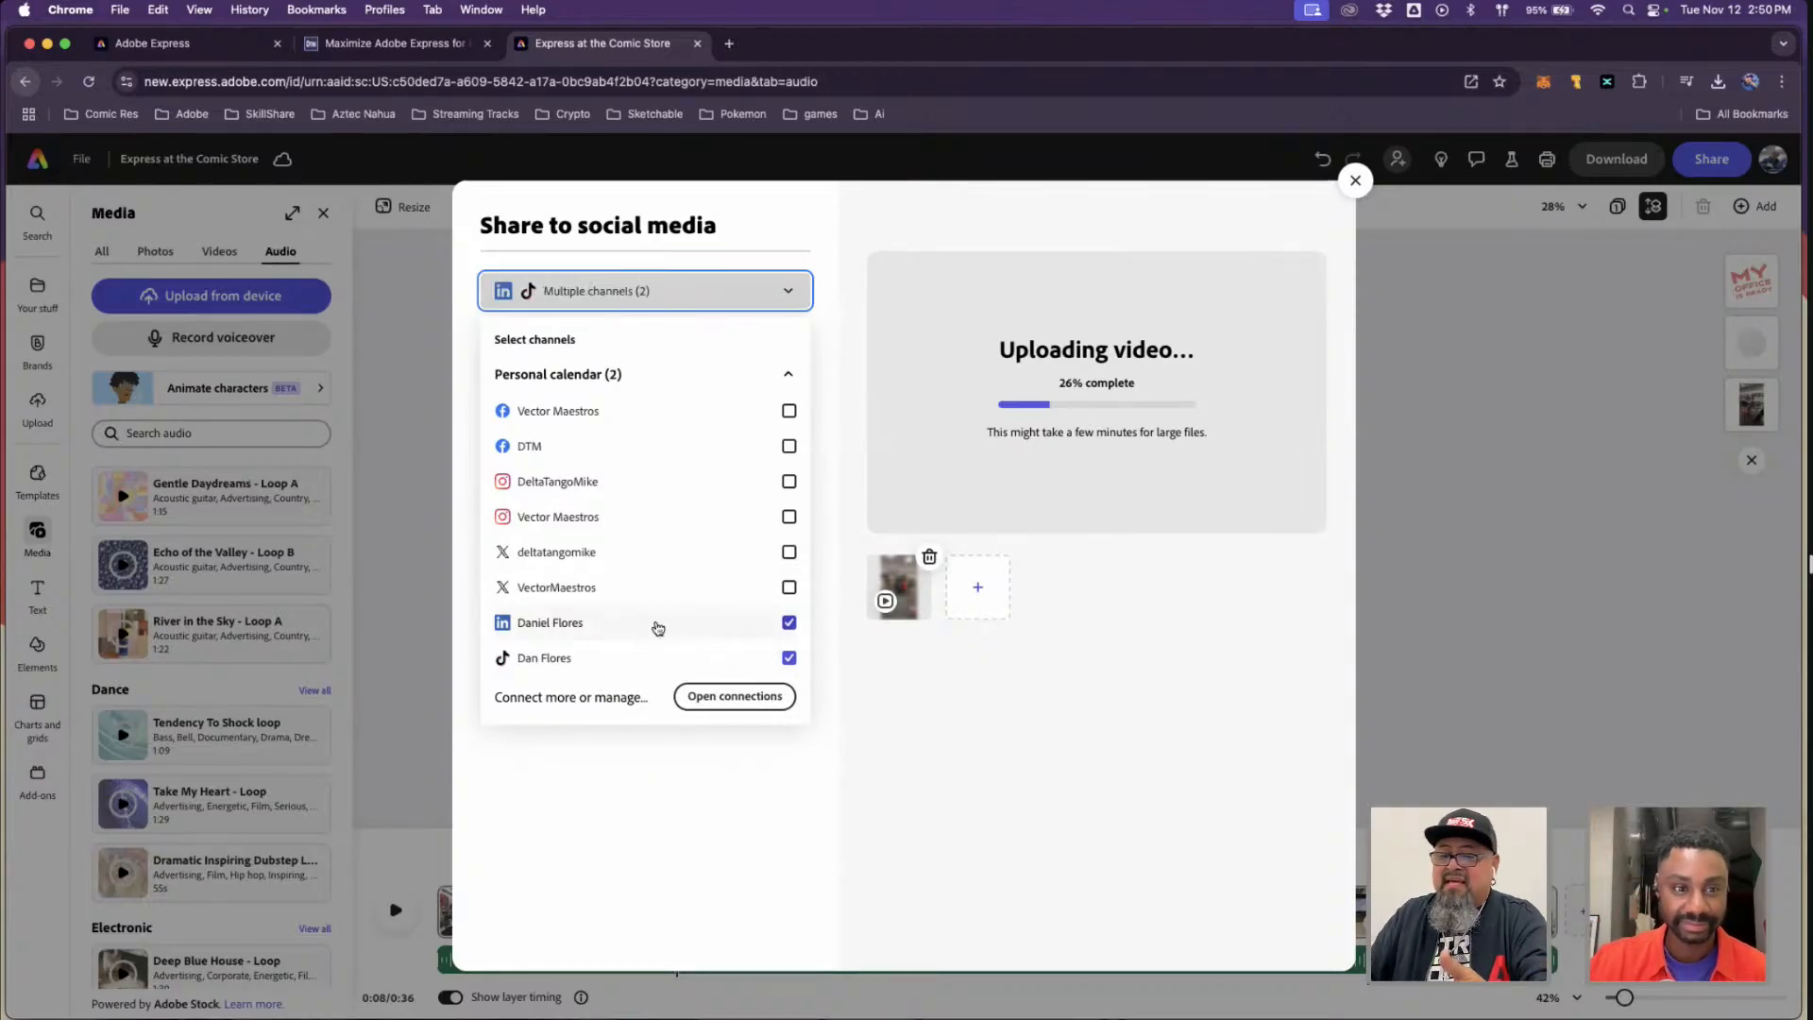
left_click(608, 519)
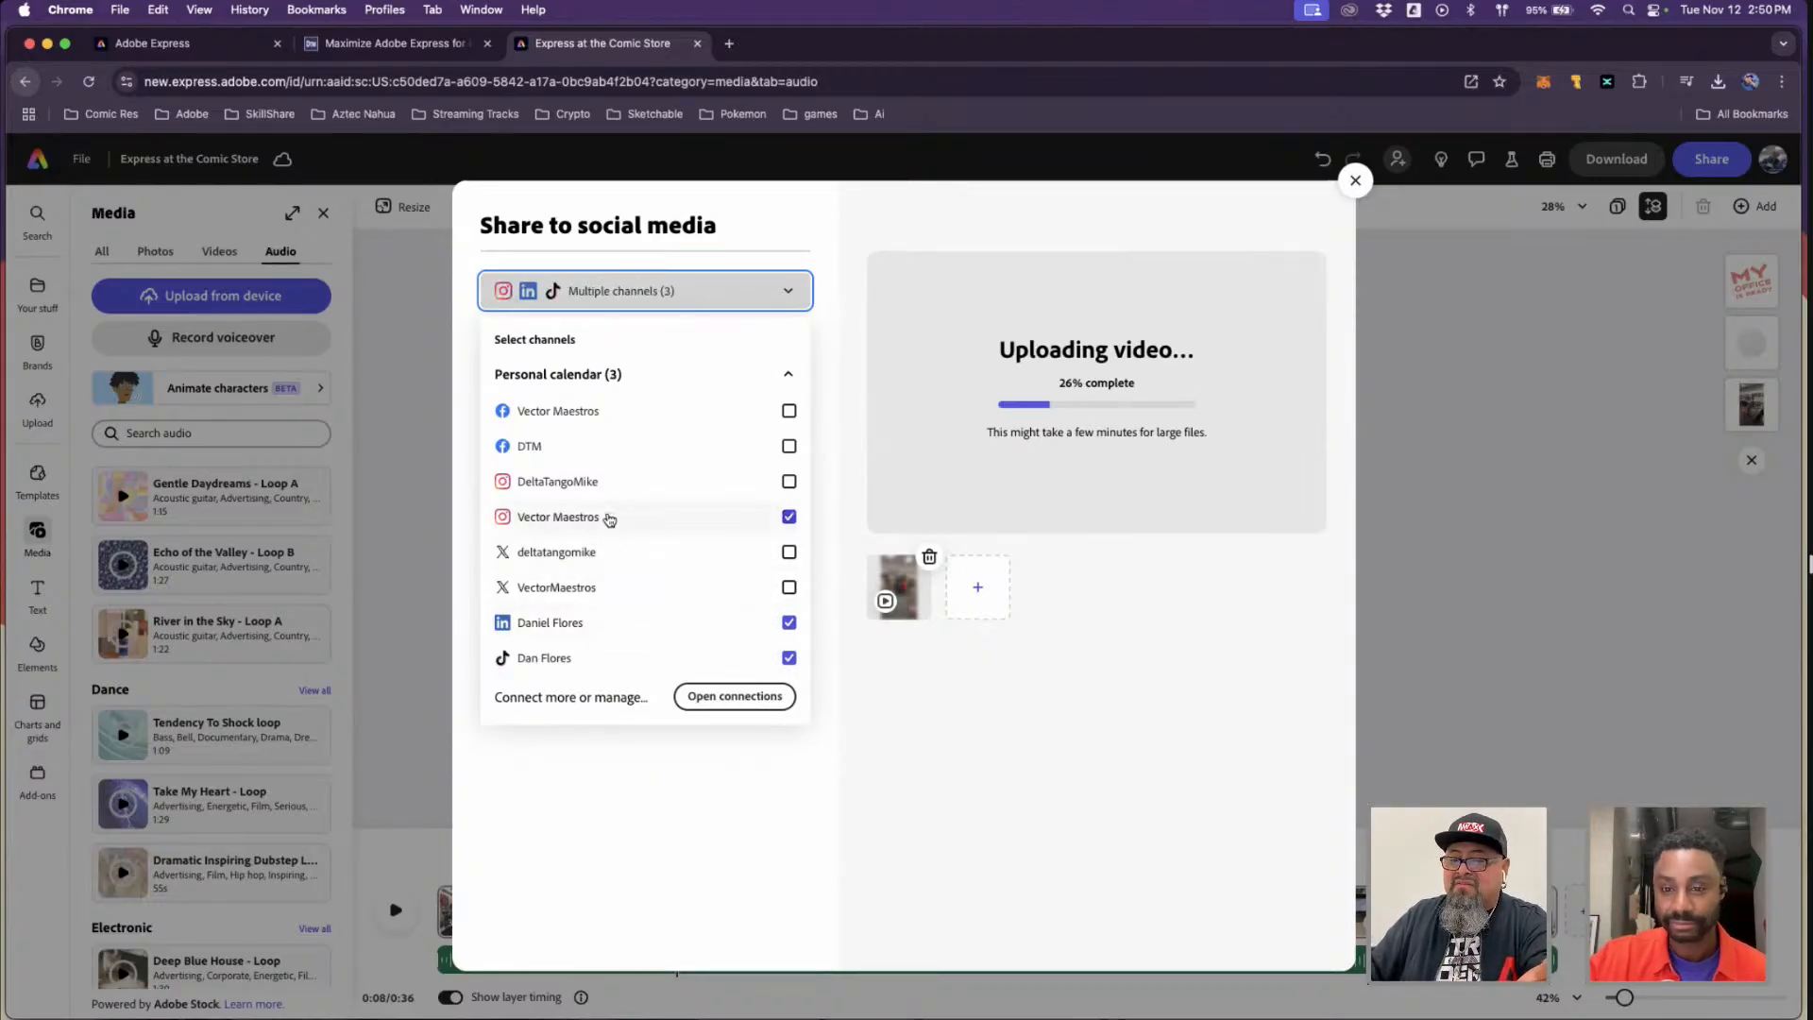
left_click(598, 482)
left_click(594, 452)
left_click(576, 416)
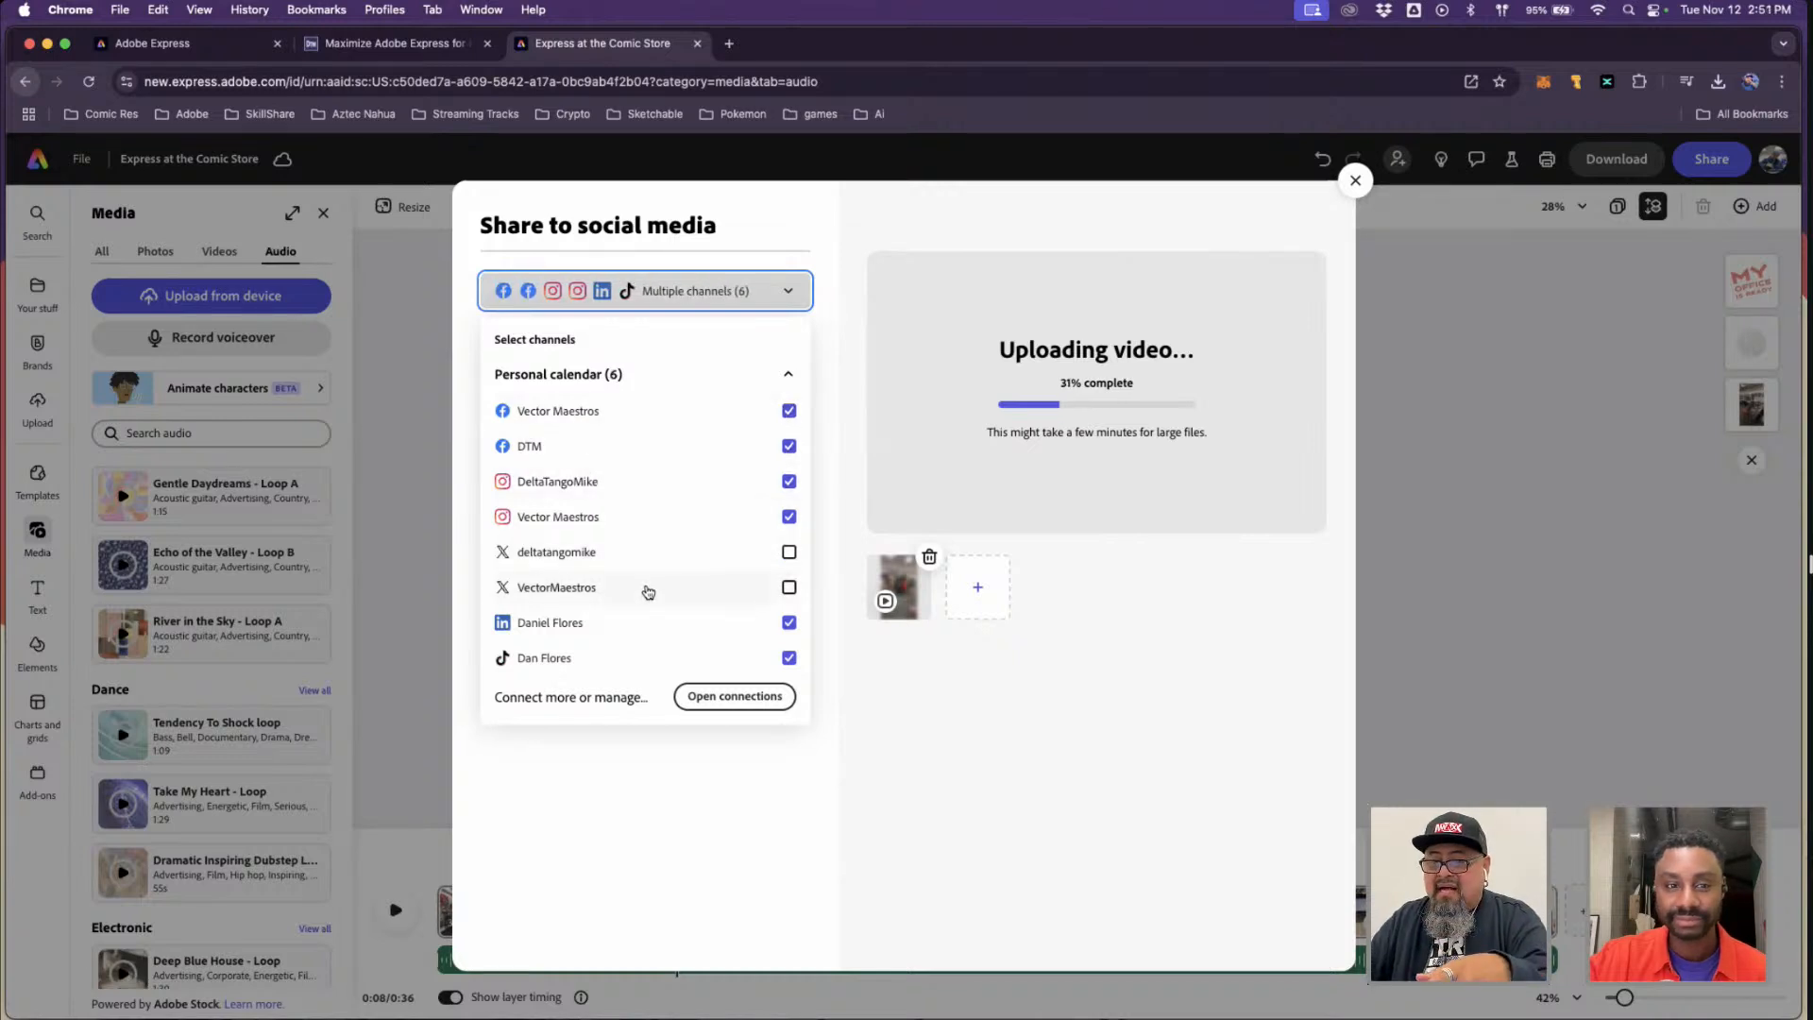
left_click(637, 559)
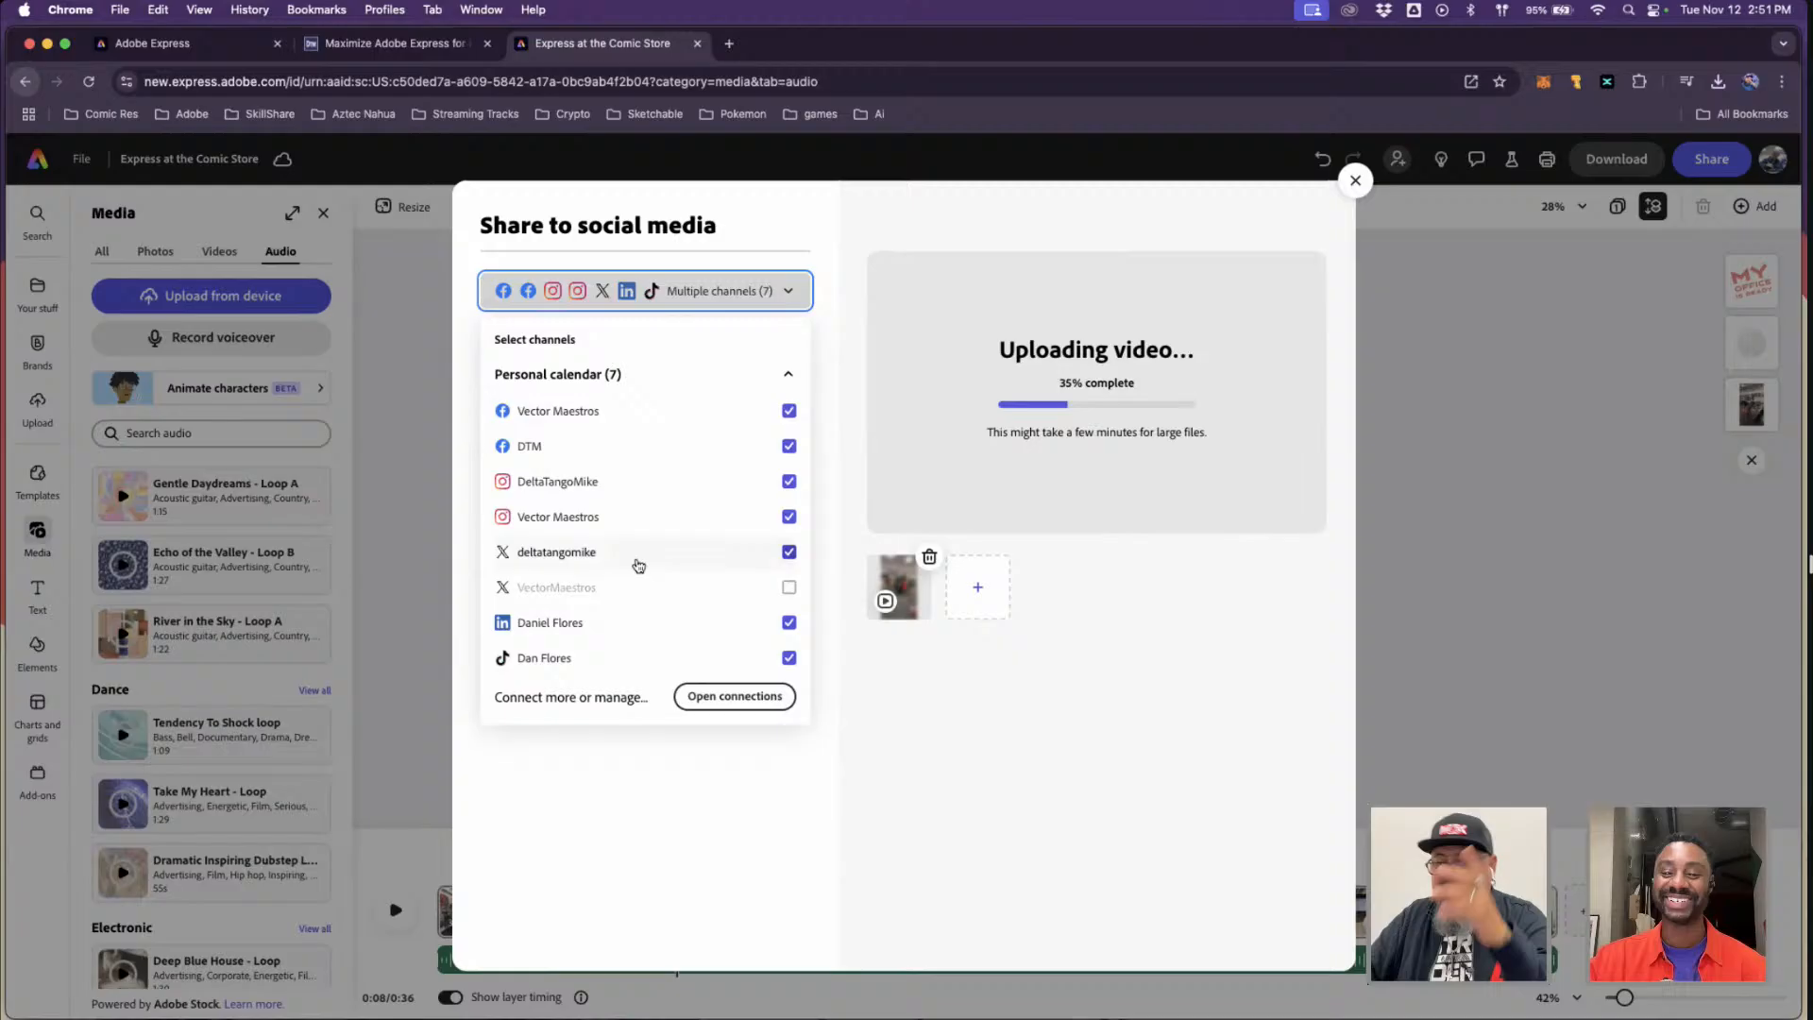
left_click(1130, 754)
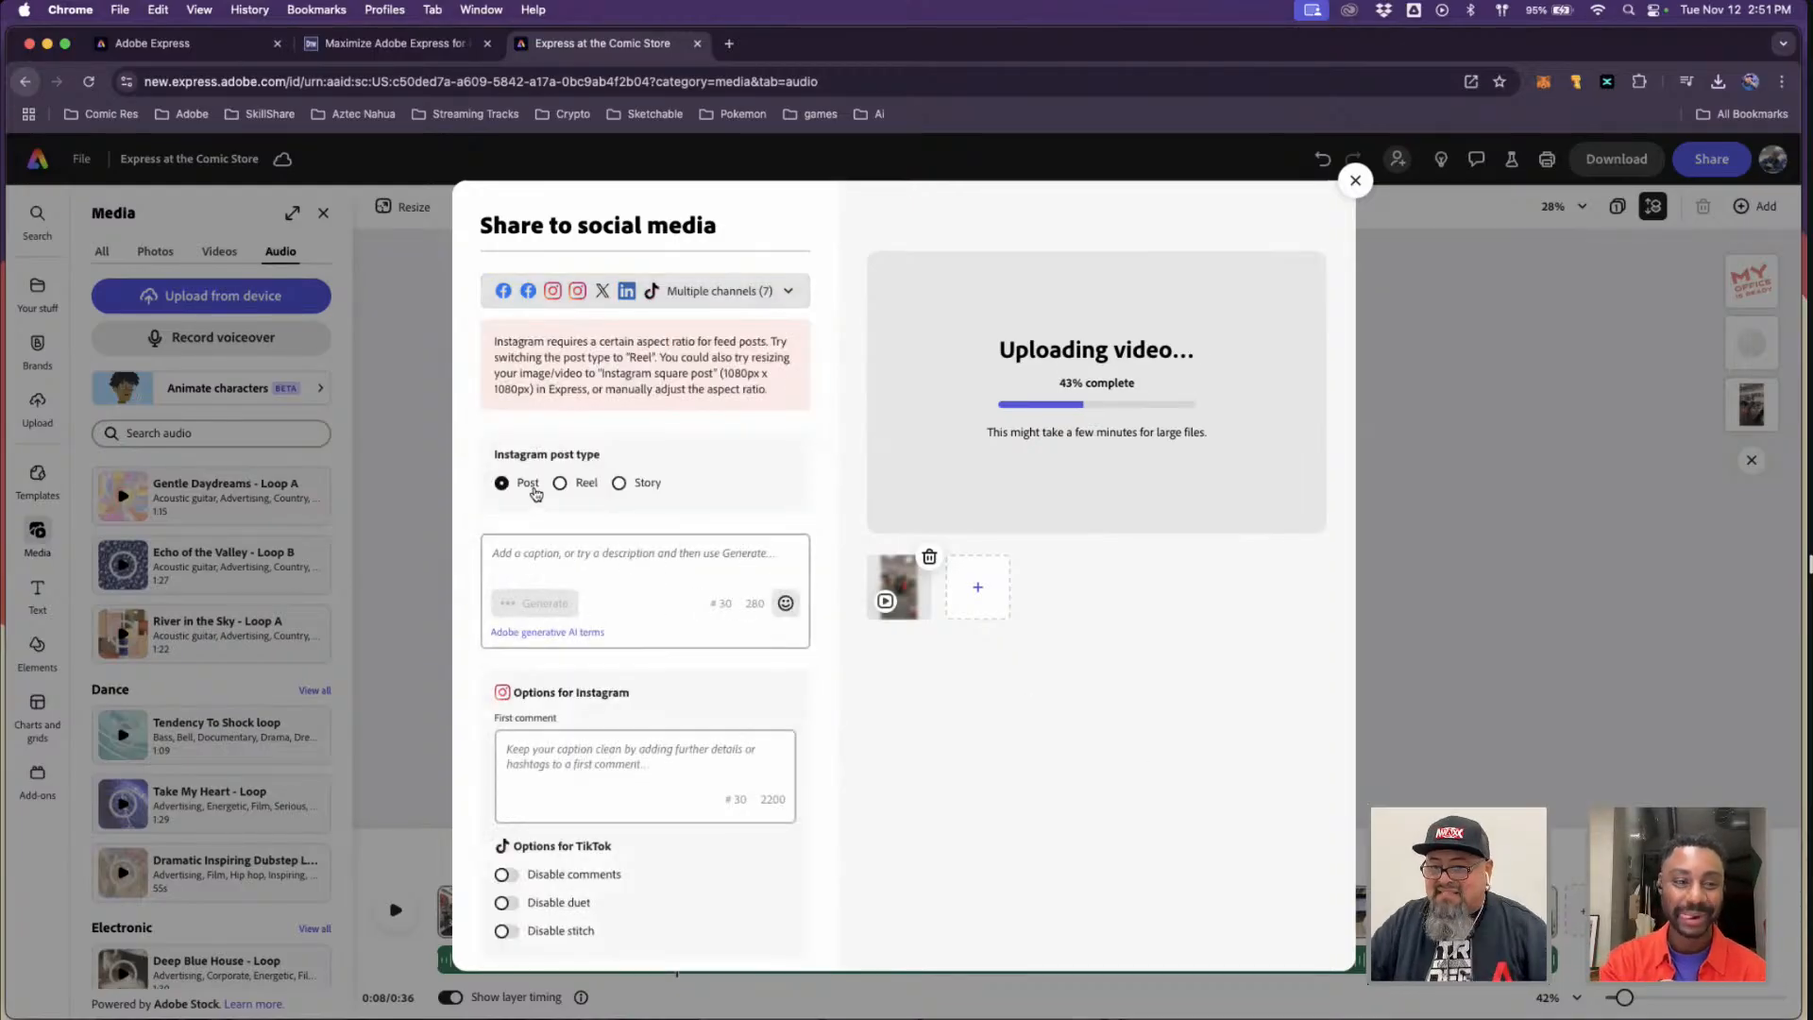
- Set the Instagram post type to Reel and caption it "what does it take to make a real, I don't know, I was just shopping for comics!"
left_click(563, 485)
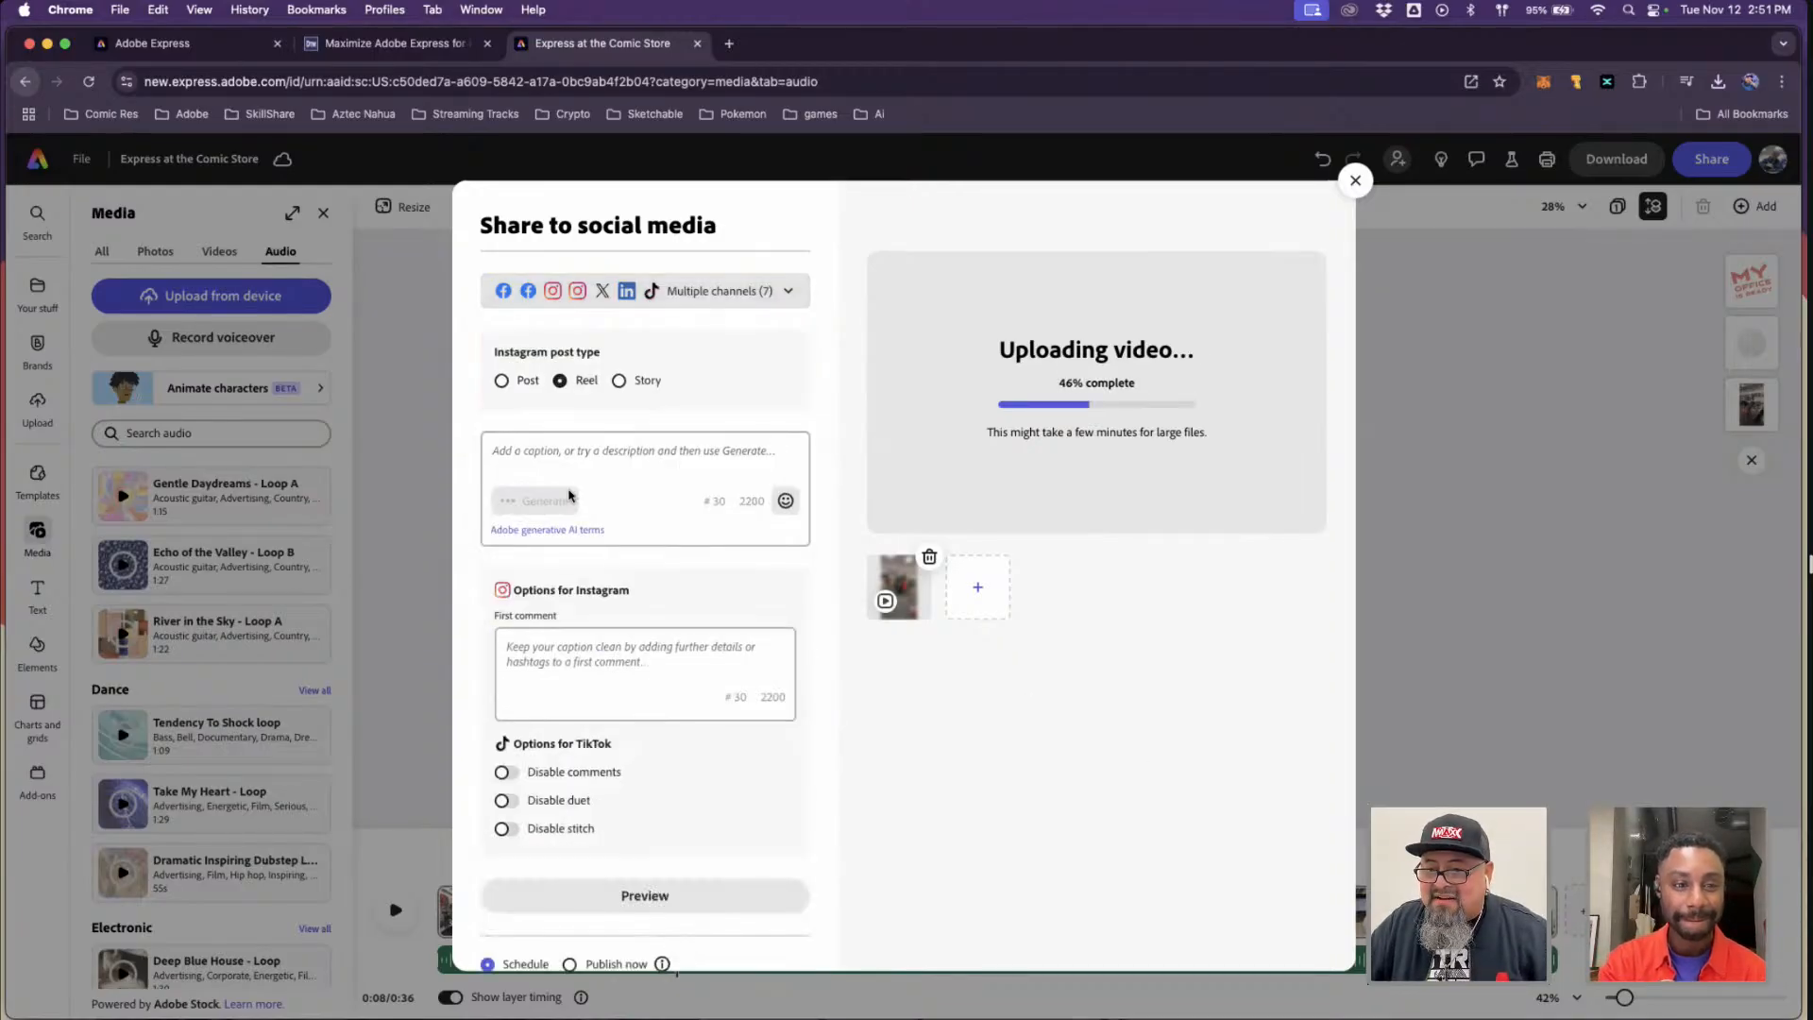
left_click(636, 473)
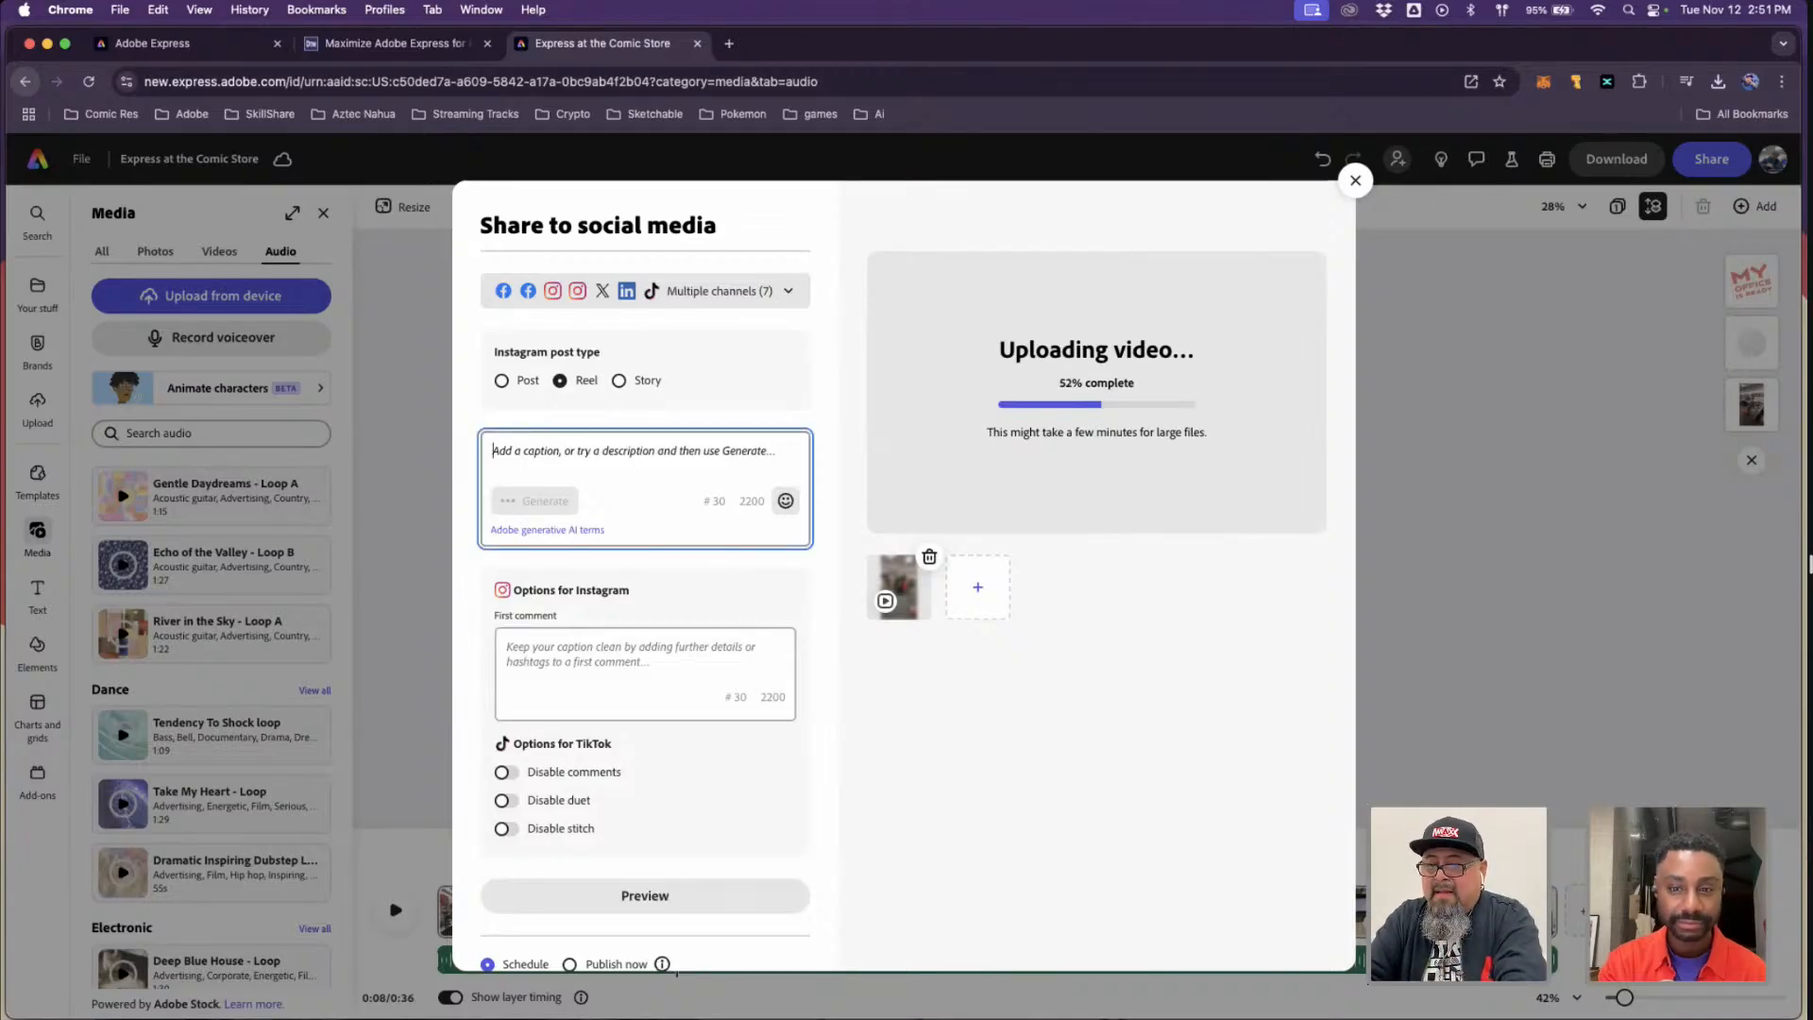
type("what does it ta")
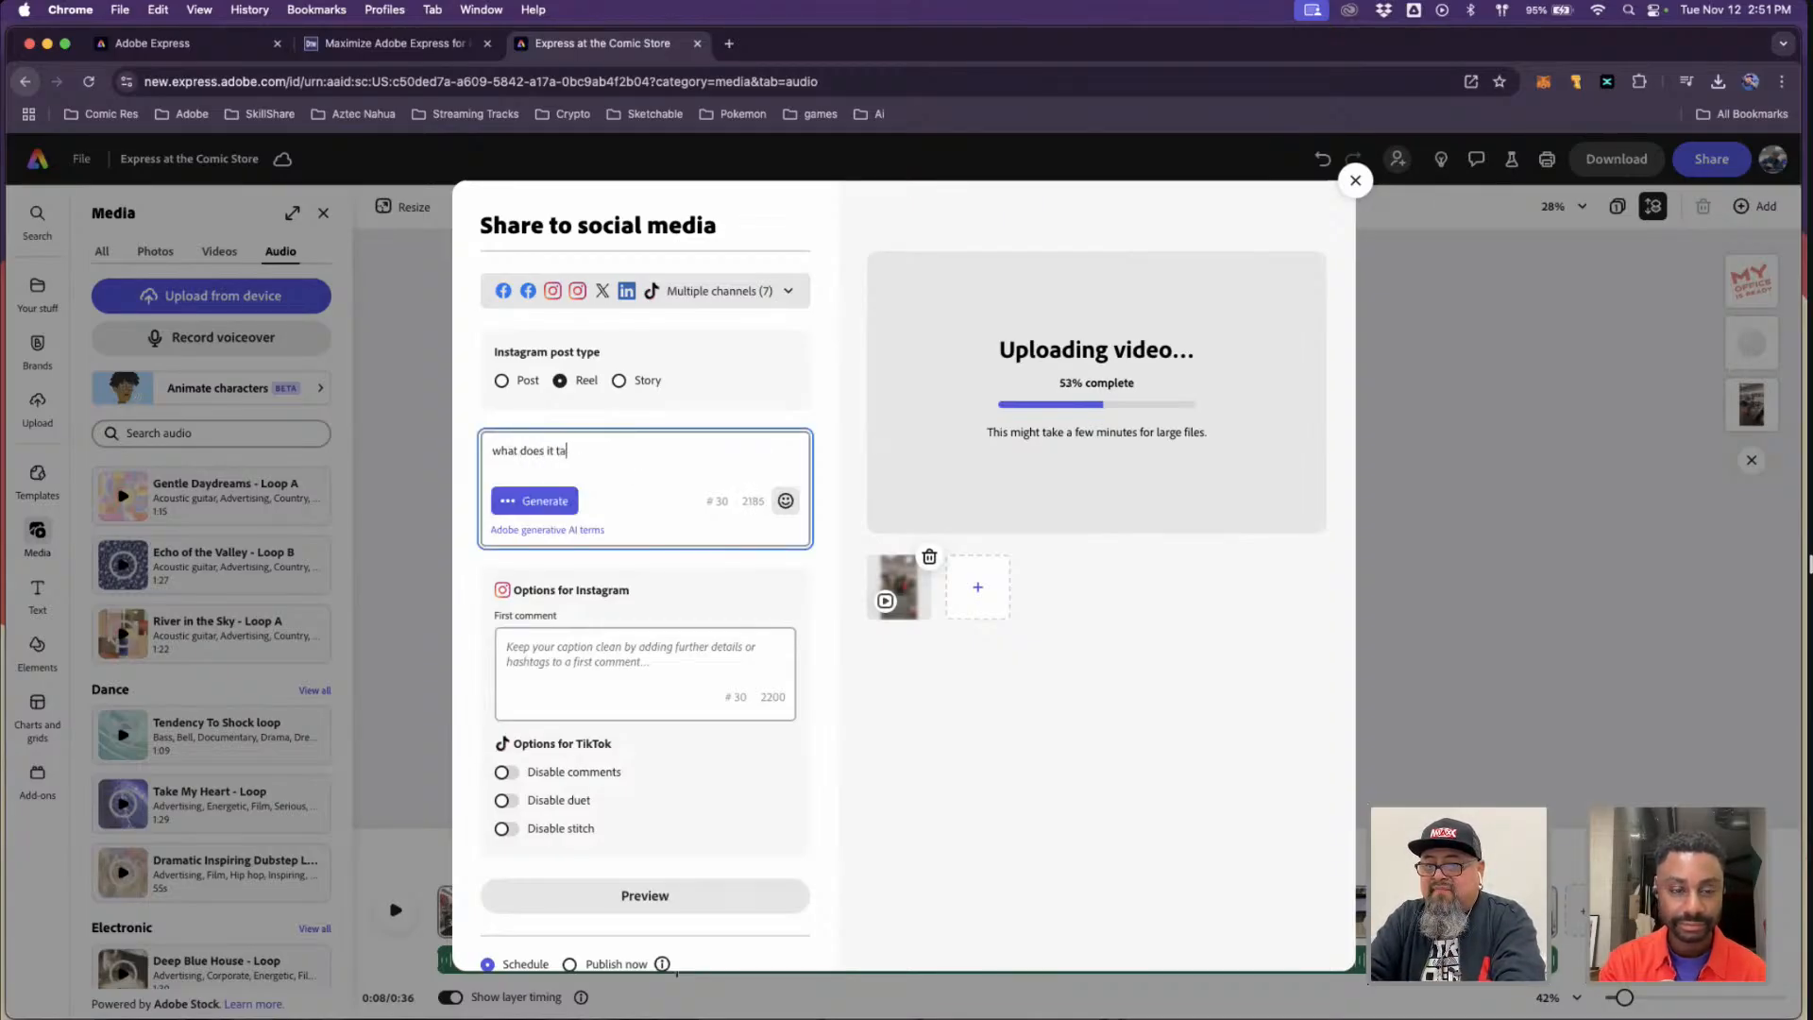
type("ke to make a ")
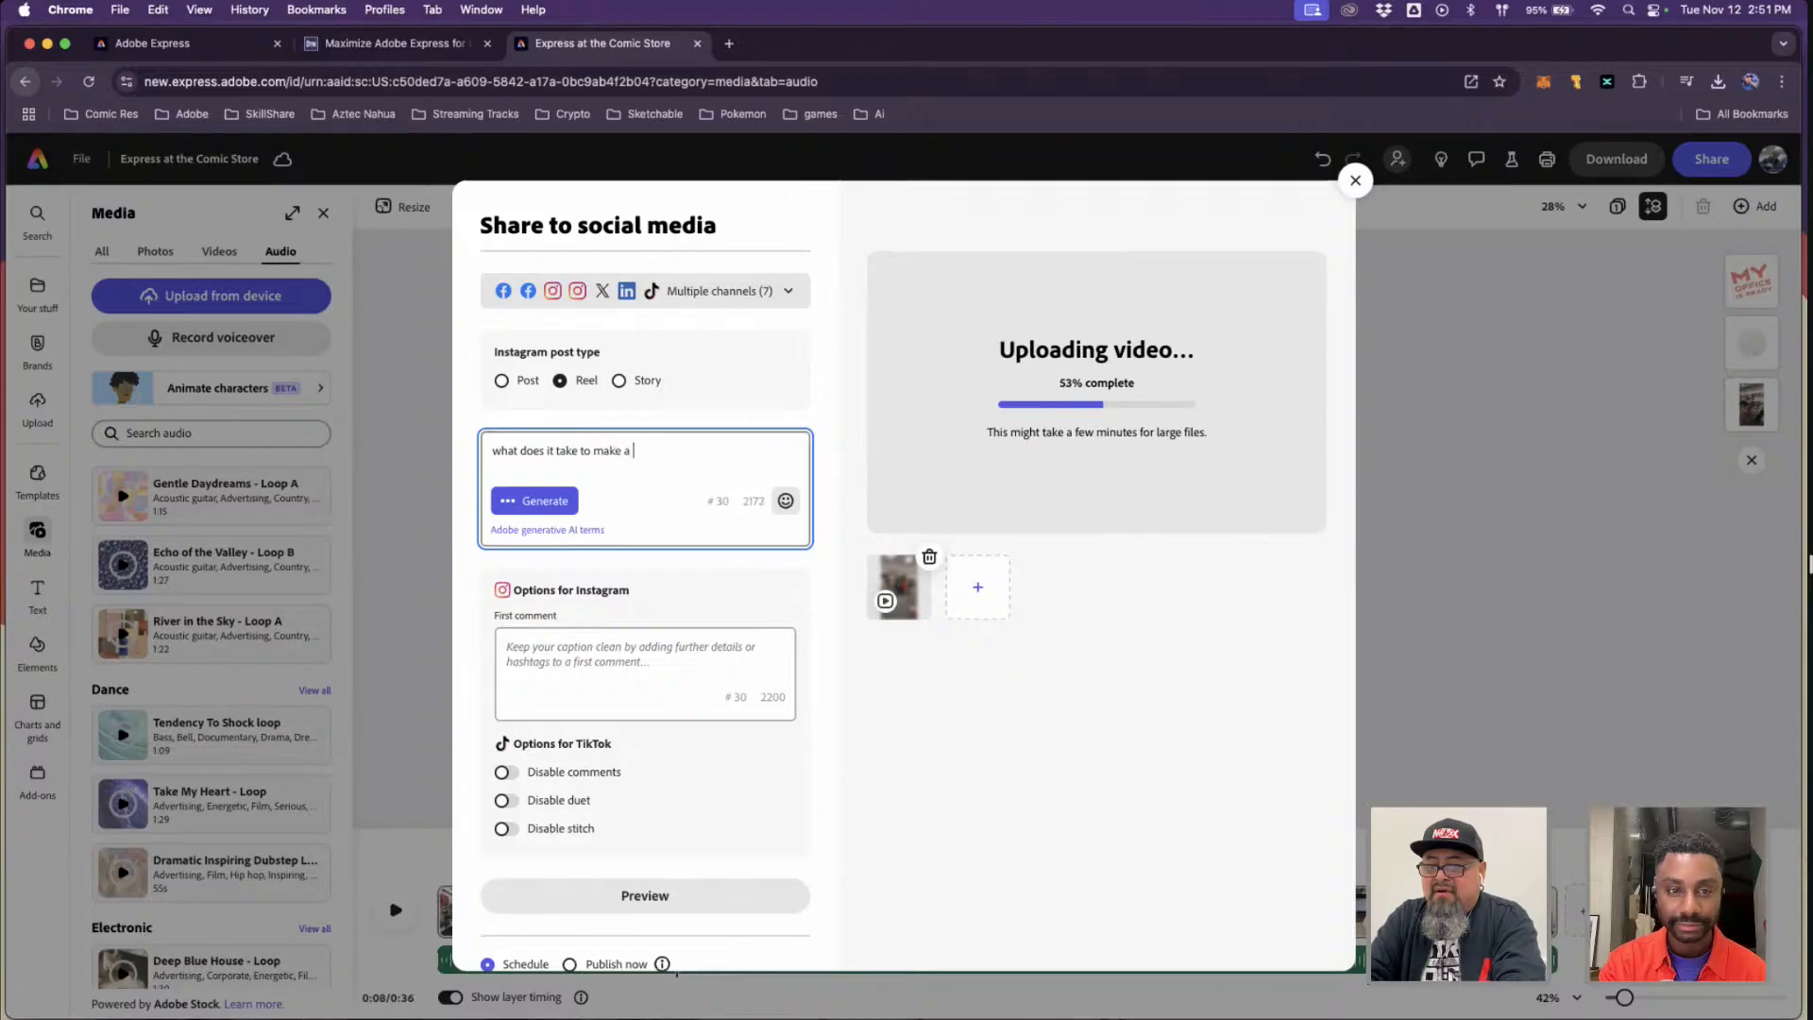
type("real, I")
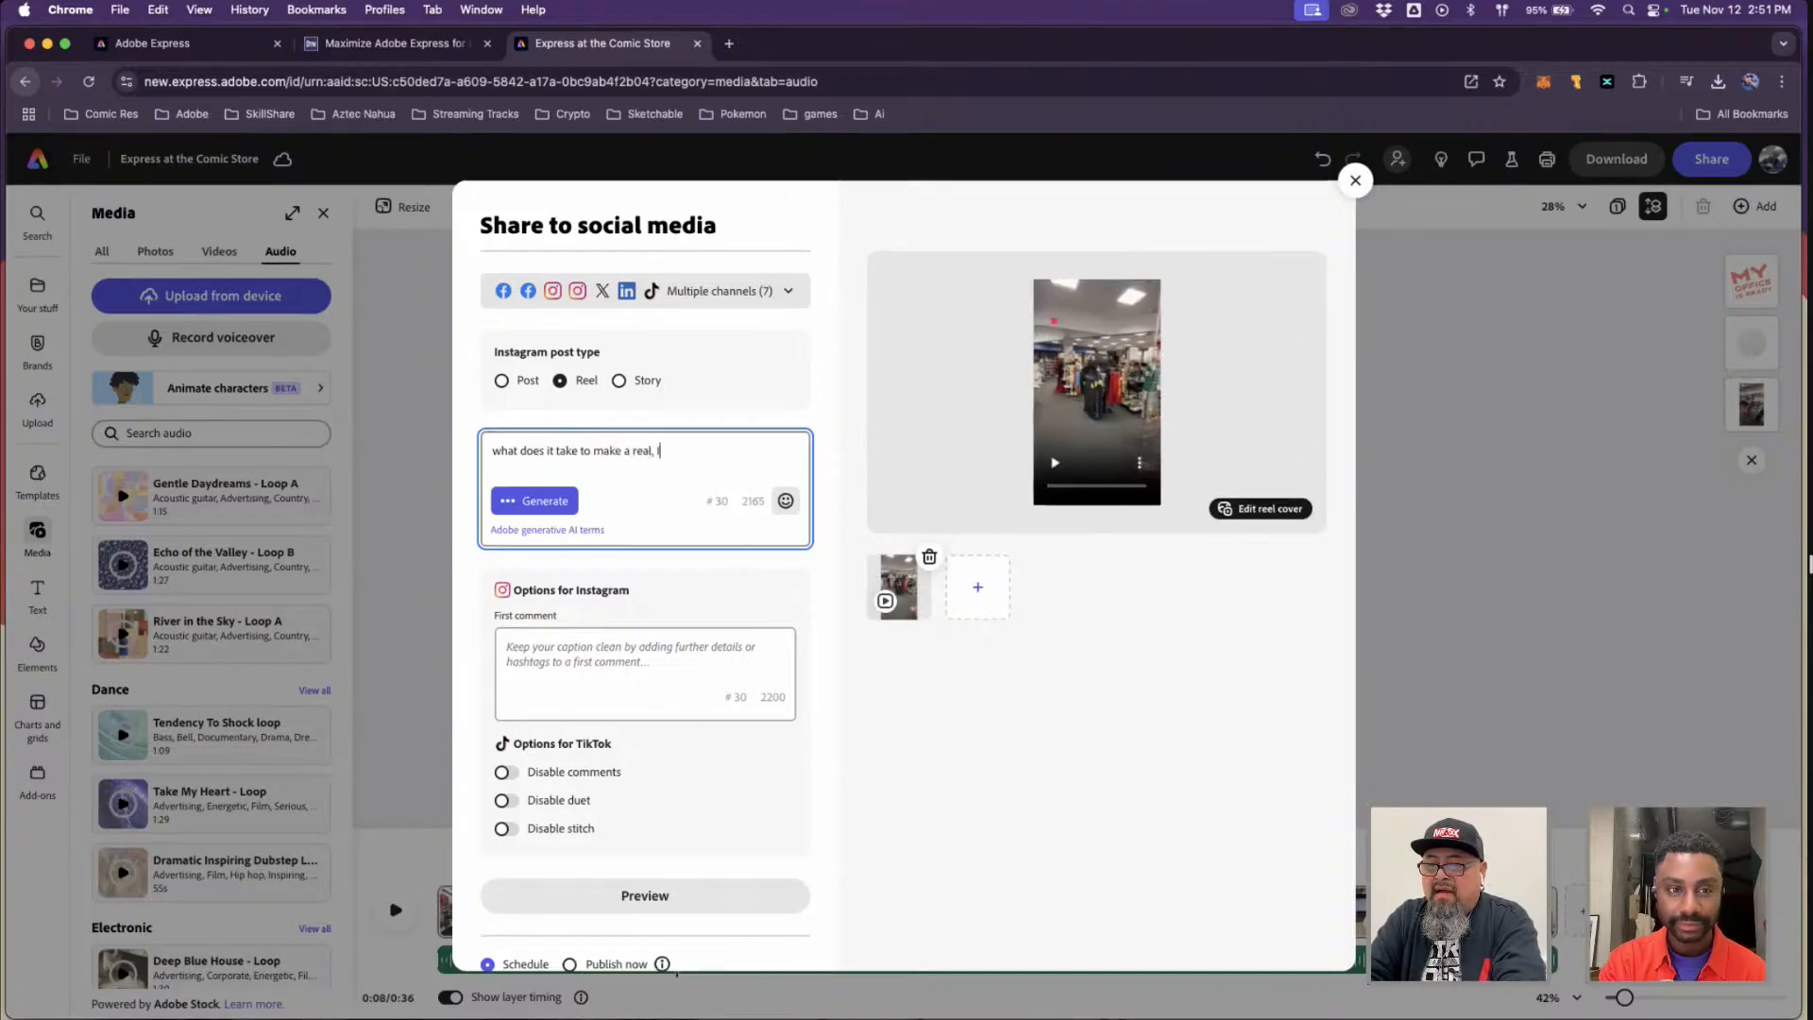
type(" do")
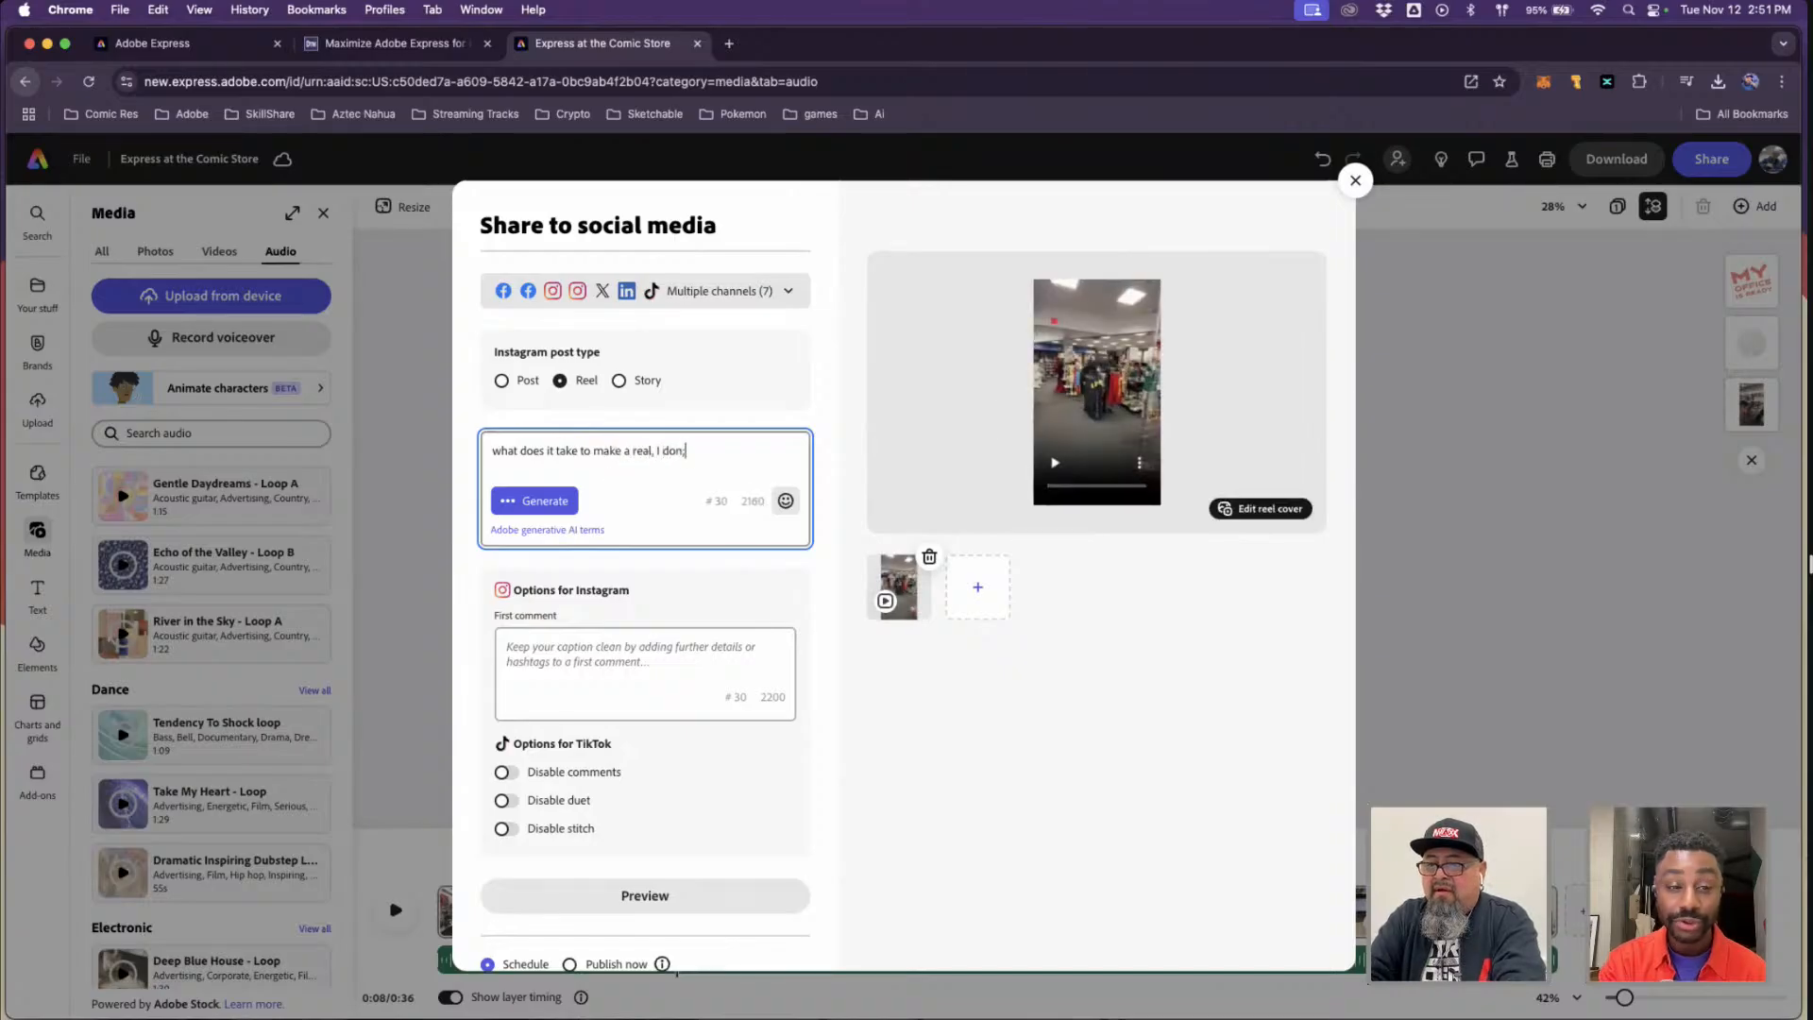
type("n't")
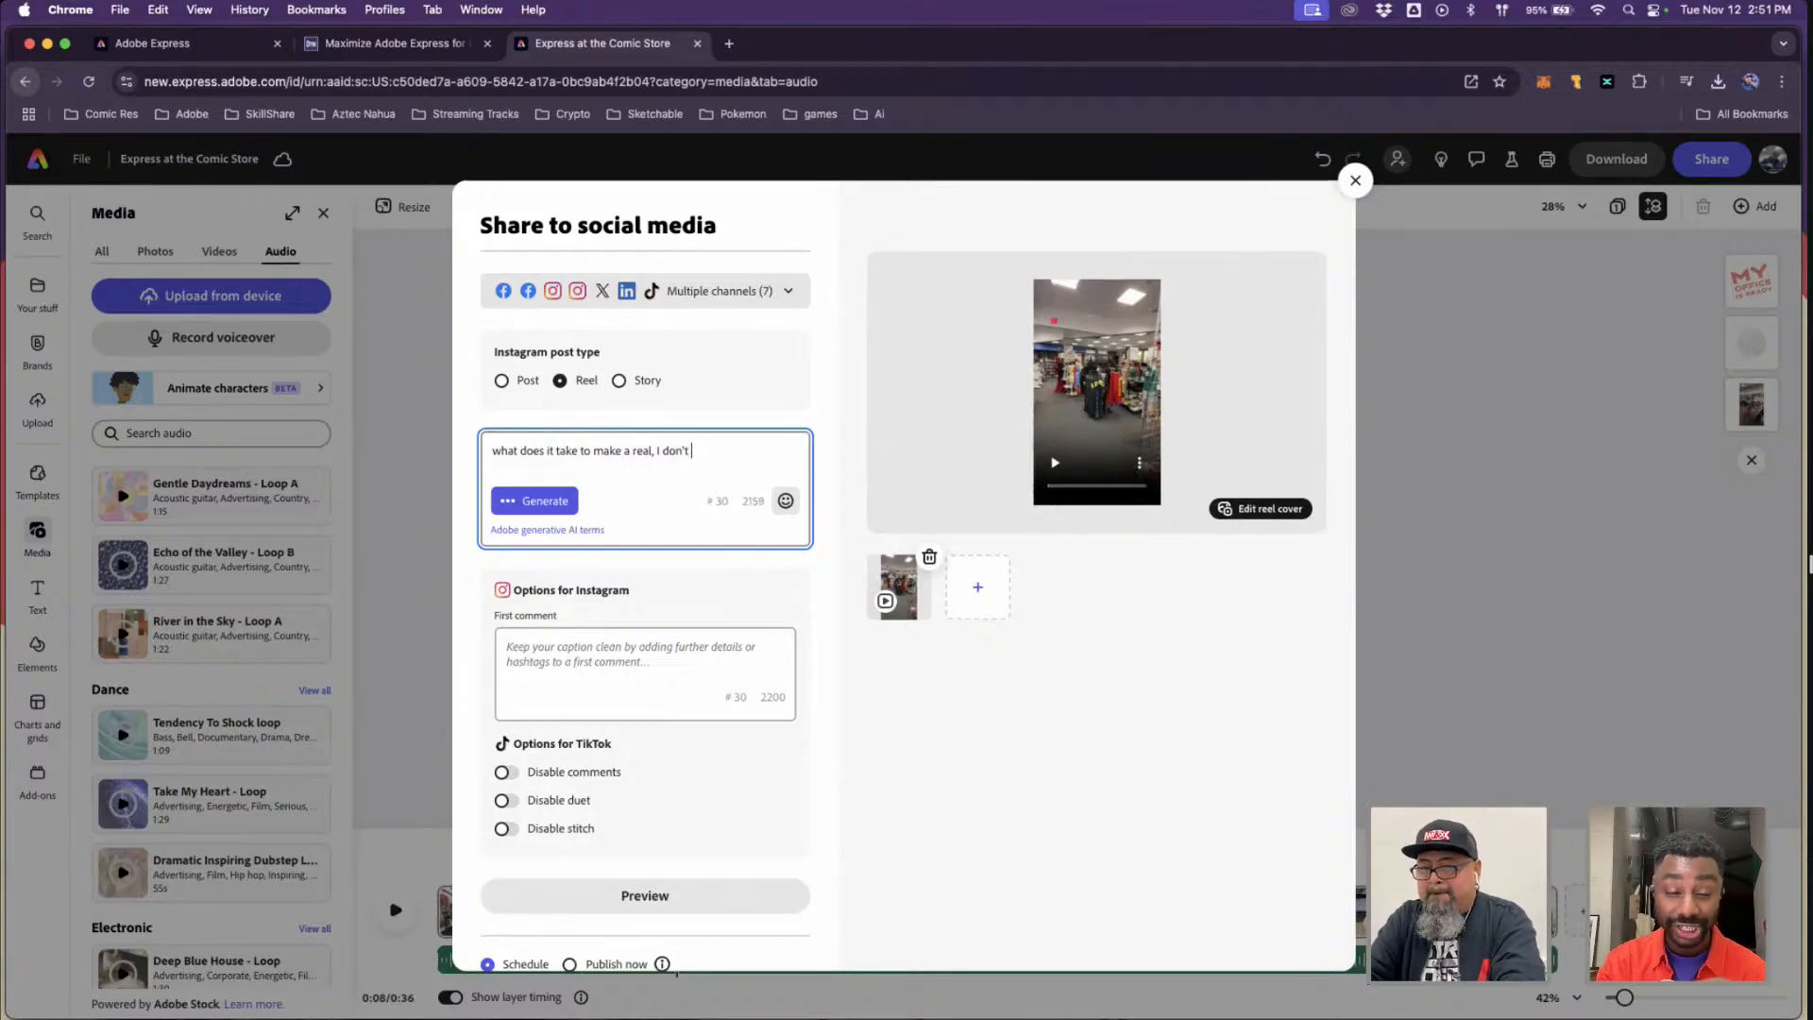
type(" know, I was ")
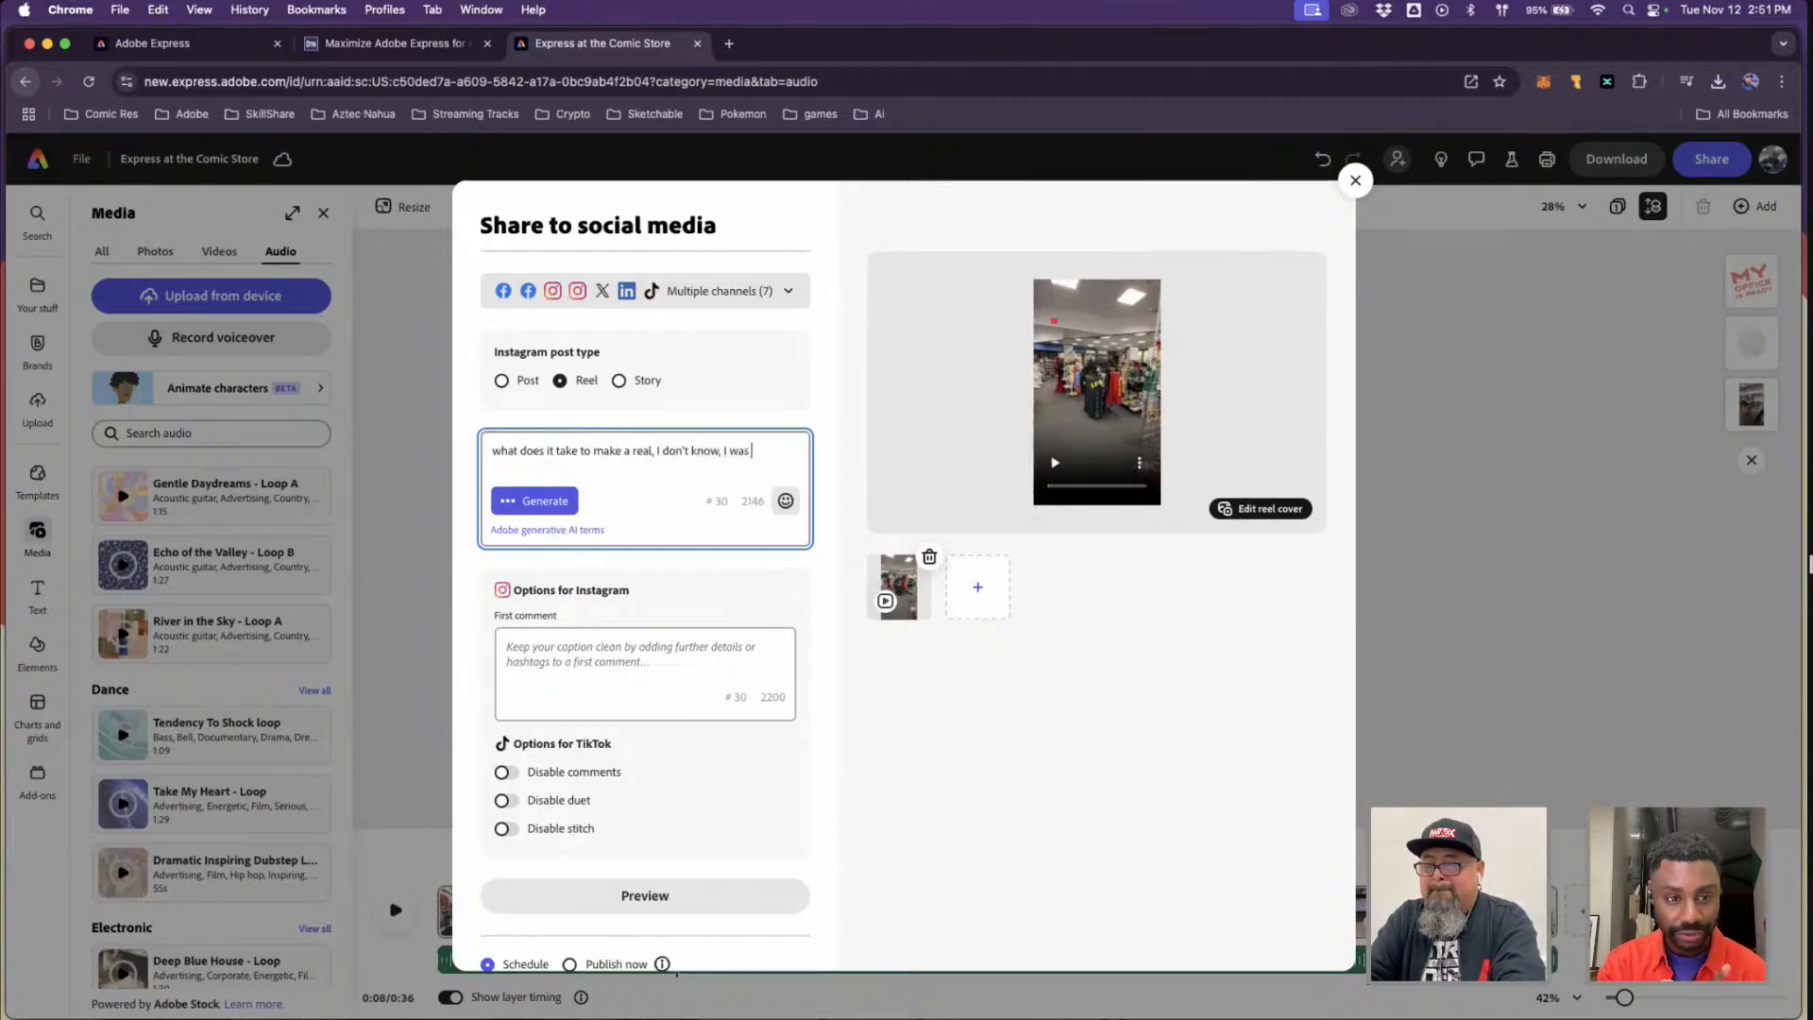
type("just shopping")
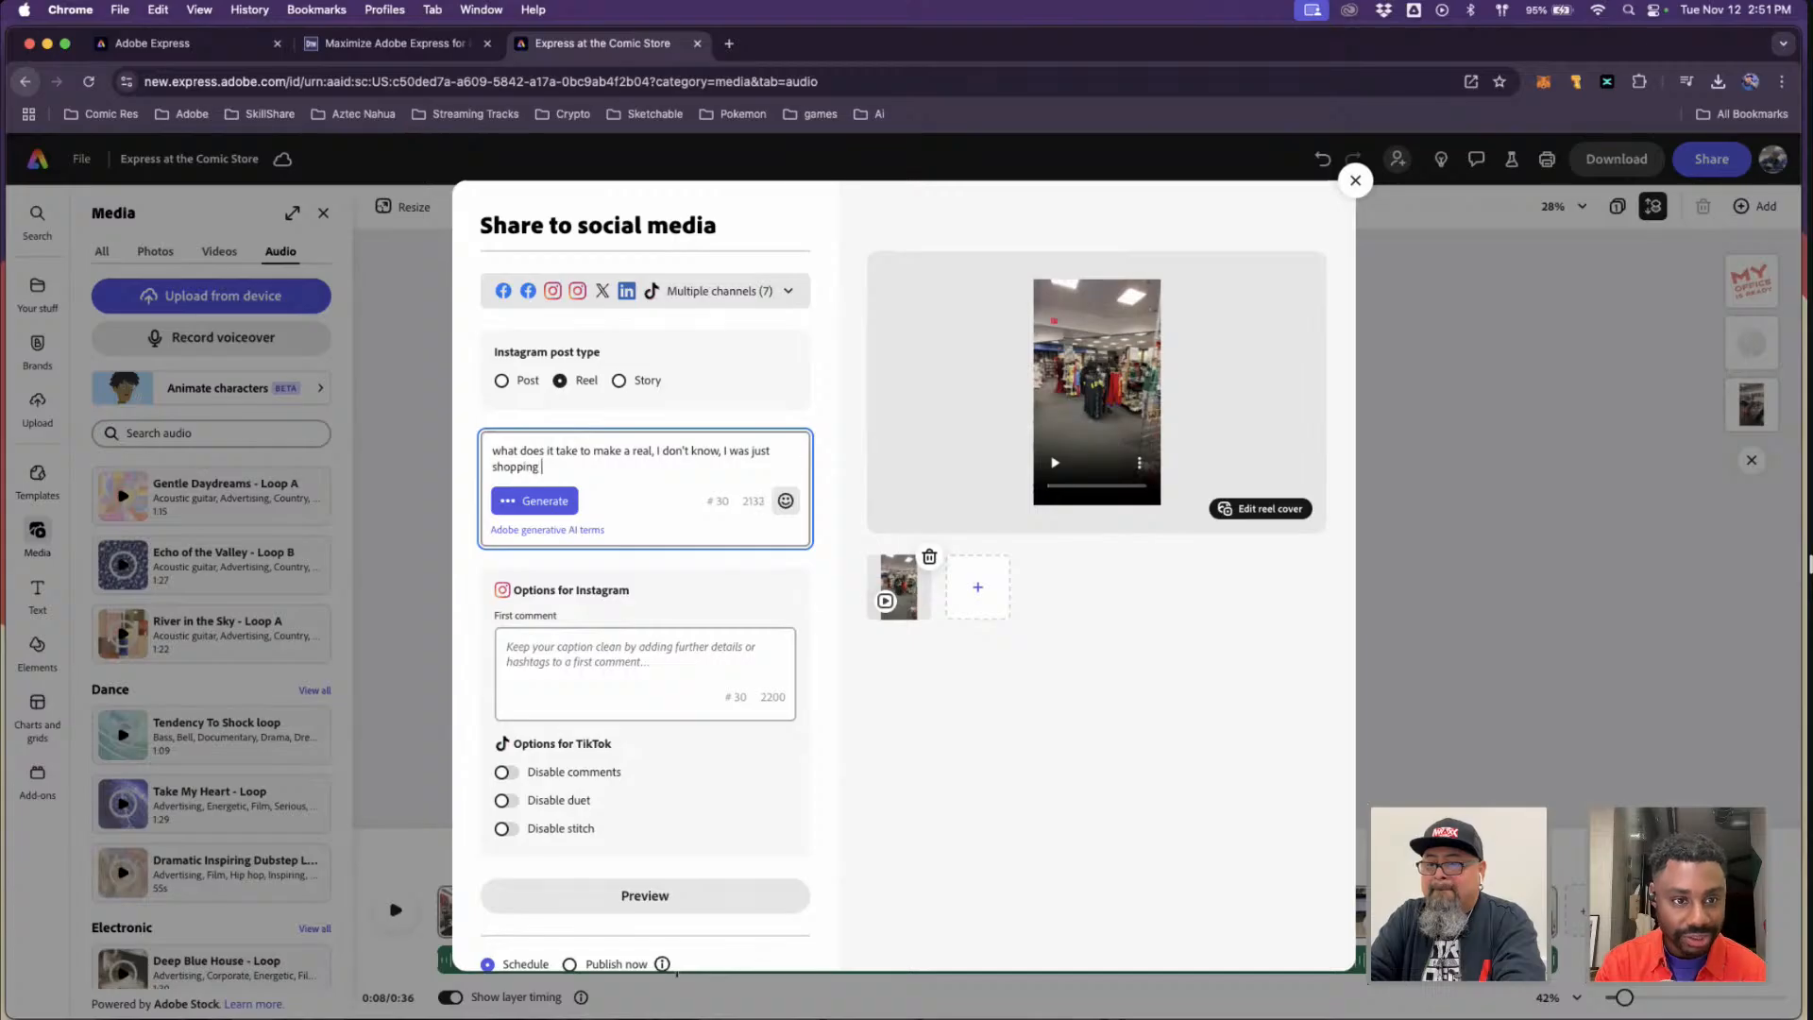
type(" for comics!")
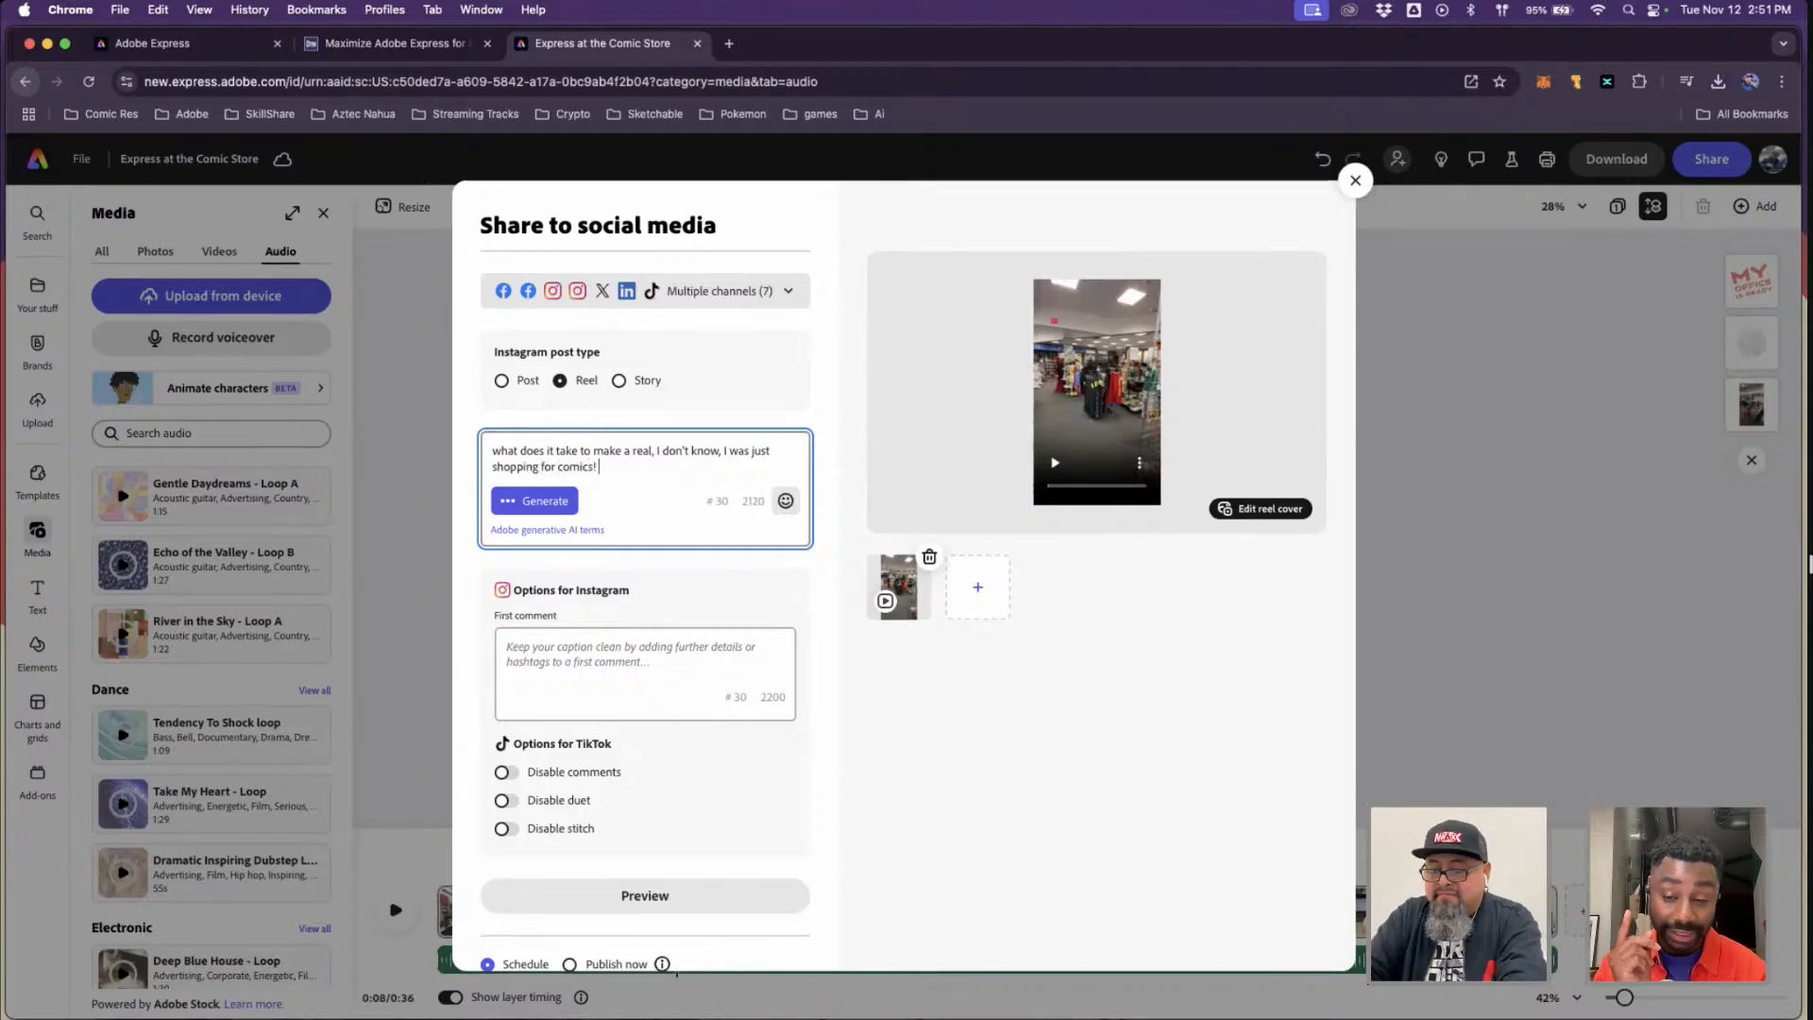
- Add the hashtags #AdobeExpress #AdobeLive #comicbooks to the caption, separated from the sentence by a blank line
key("Return")
key("Return")
type("#Adob")
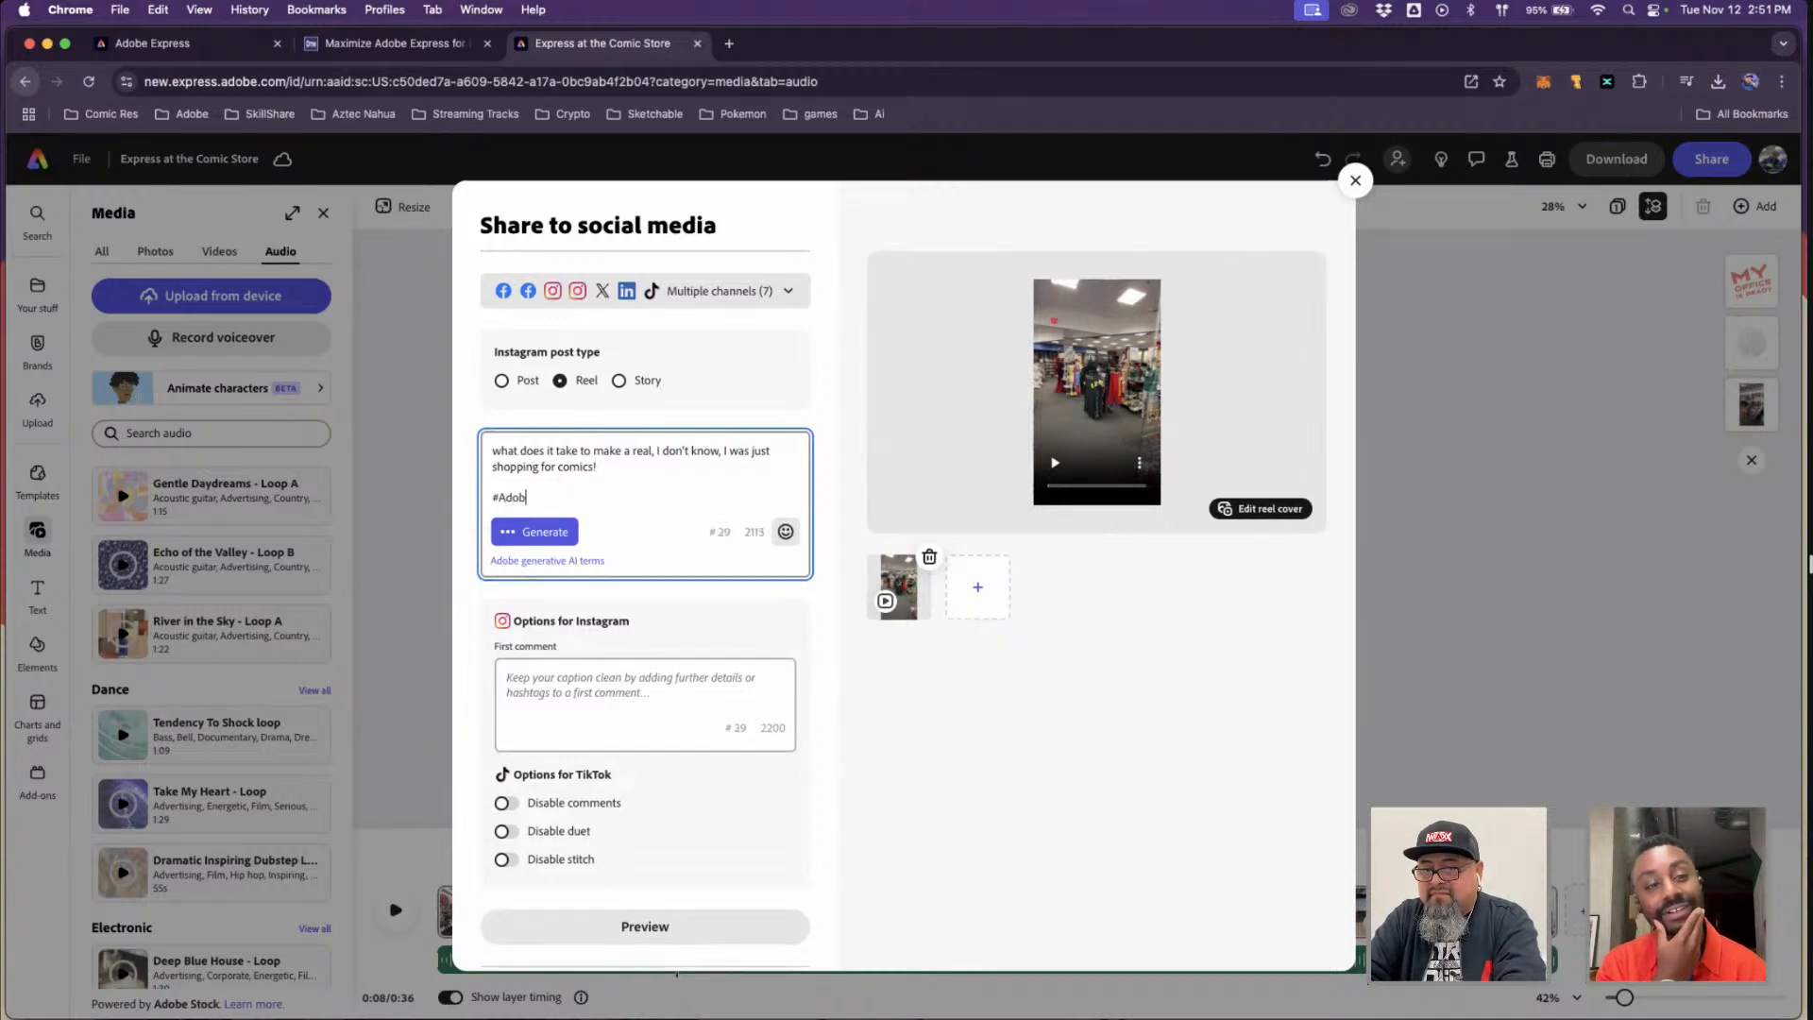
type("eR")
type("xpress")
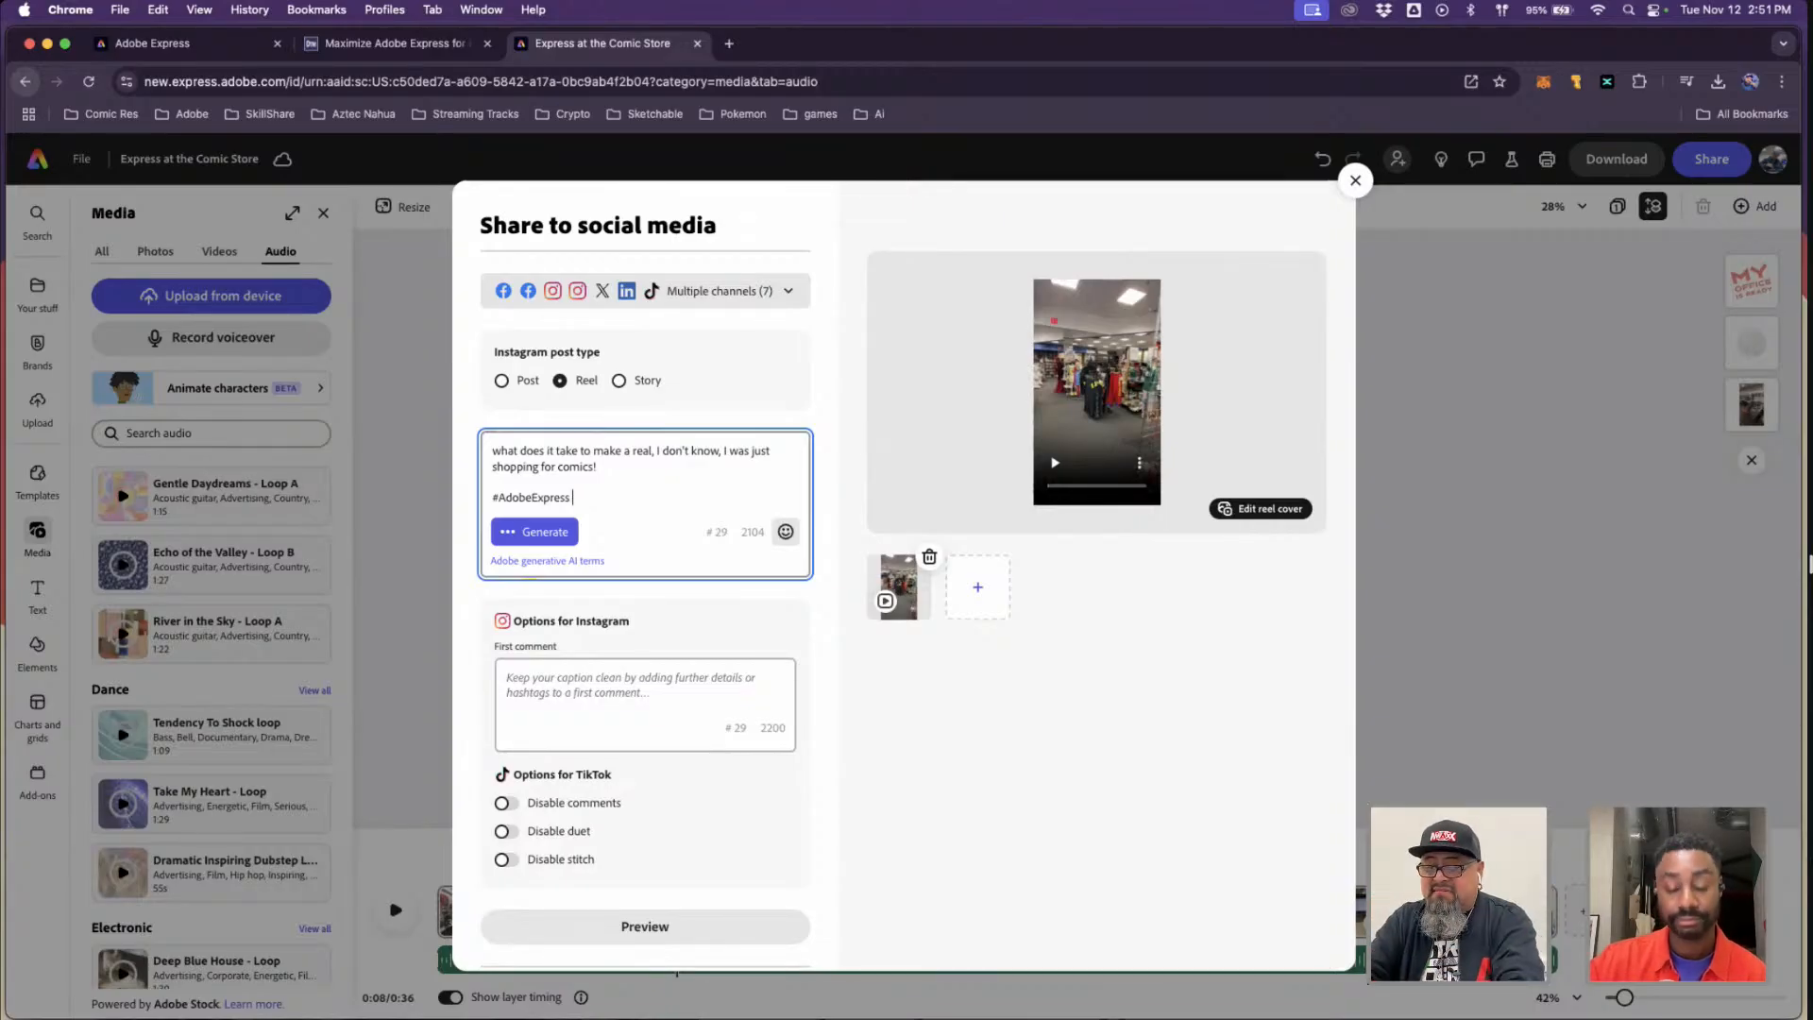
type("#Adobe")
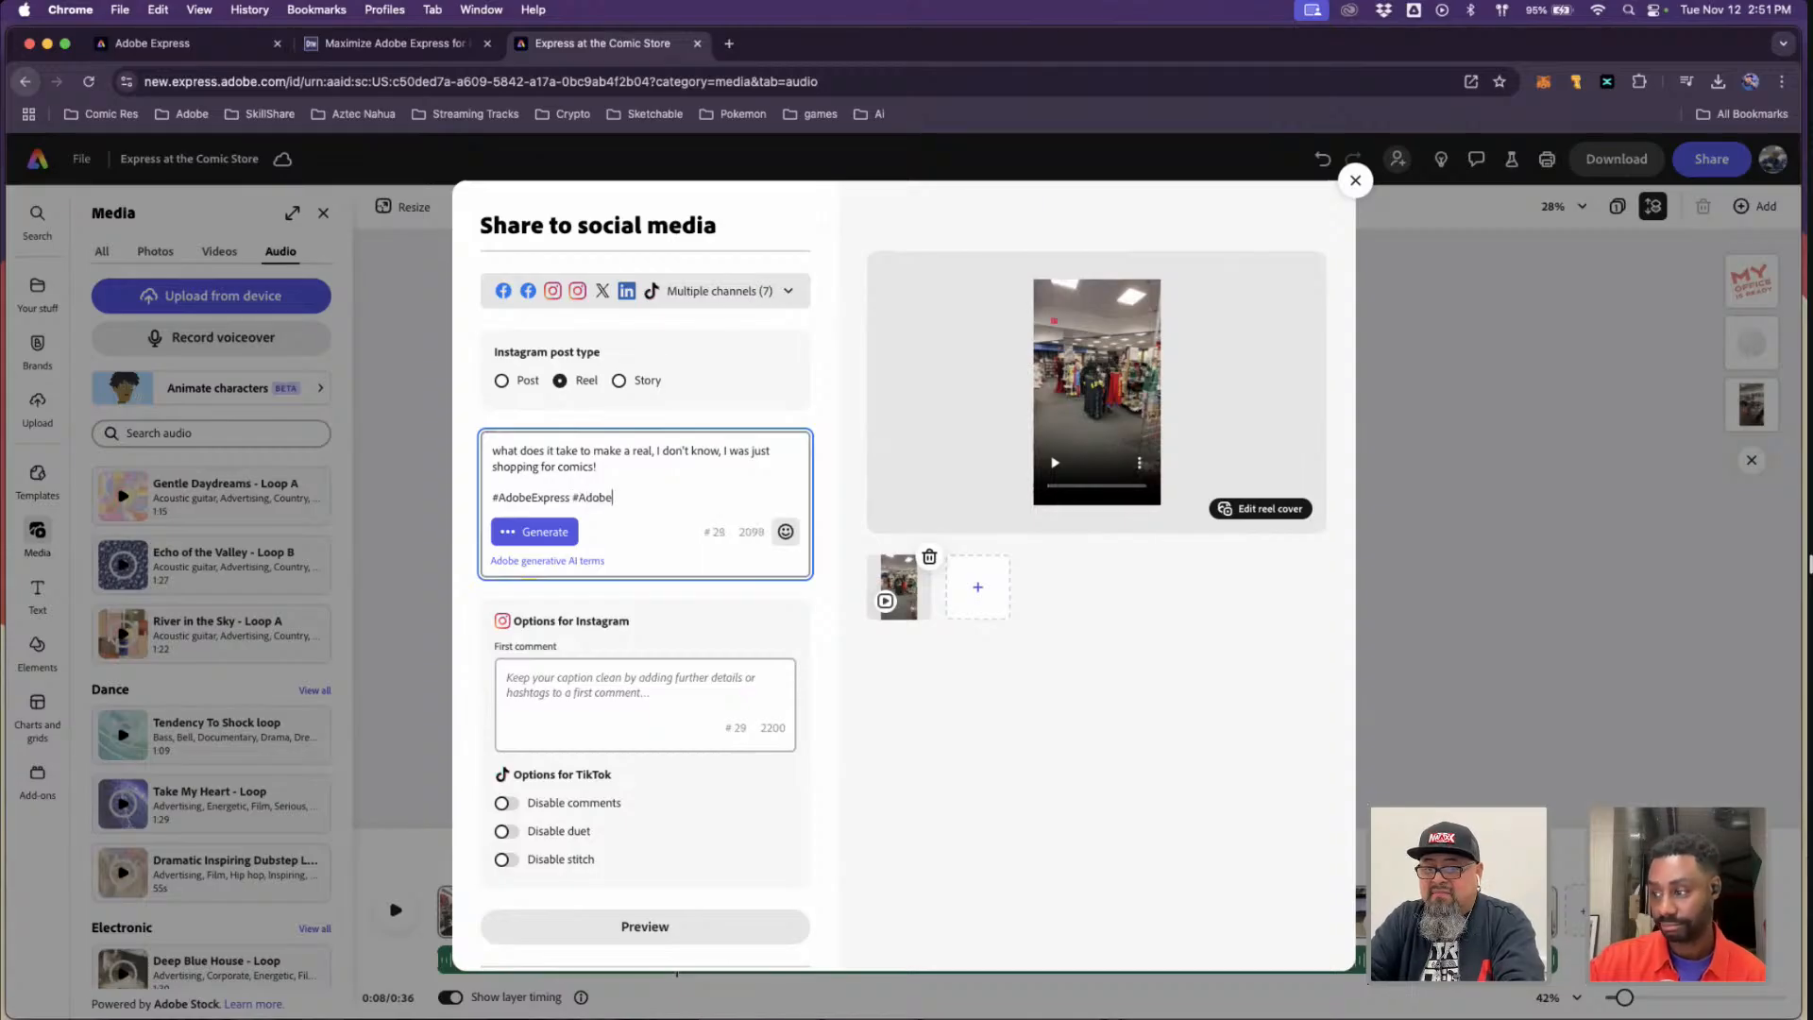
type("Live #comic")
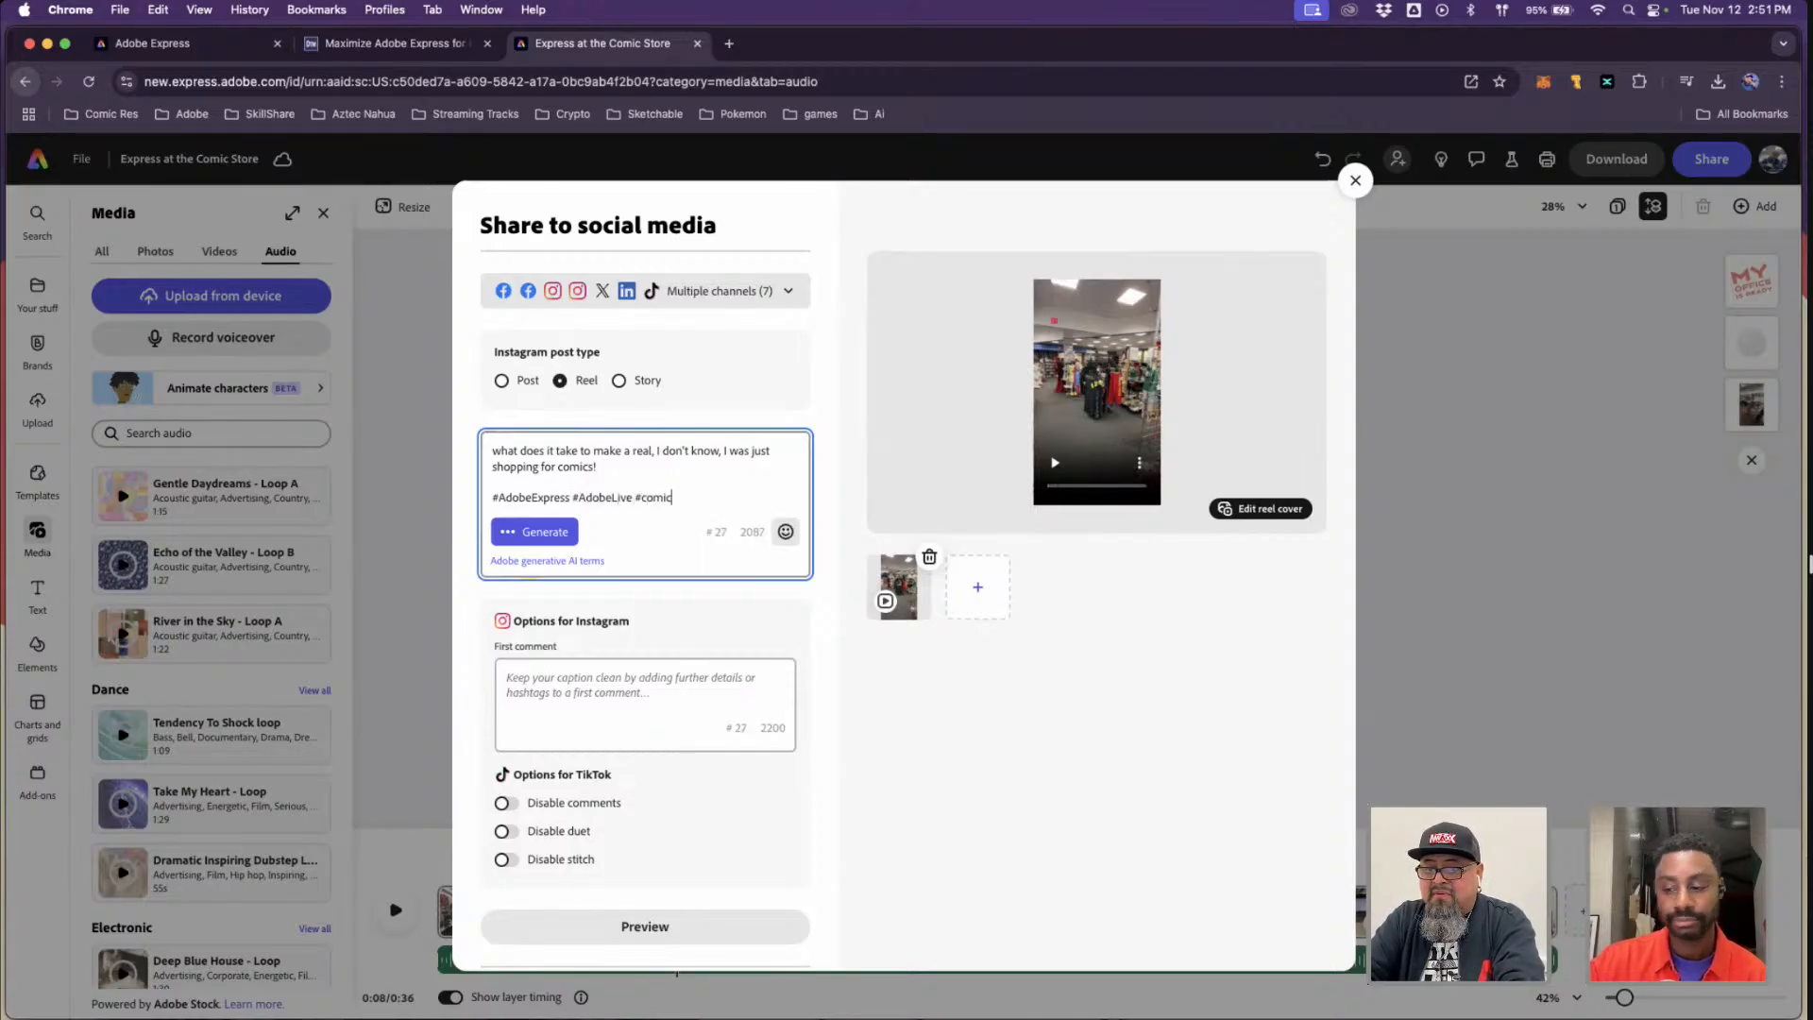
type("books")
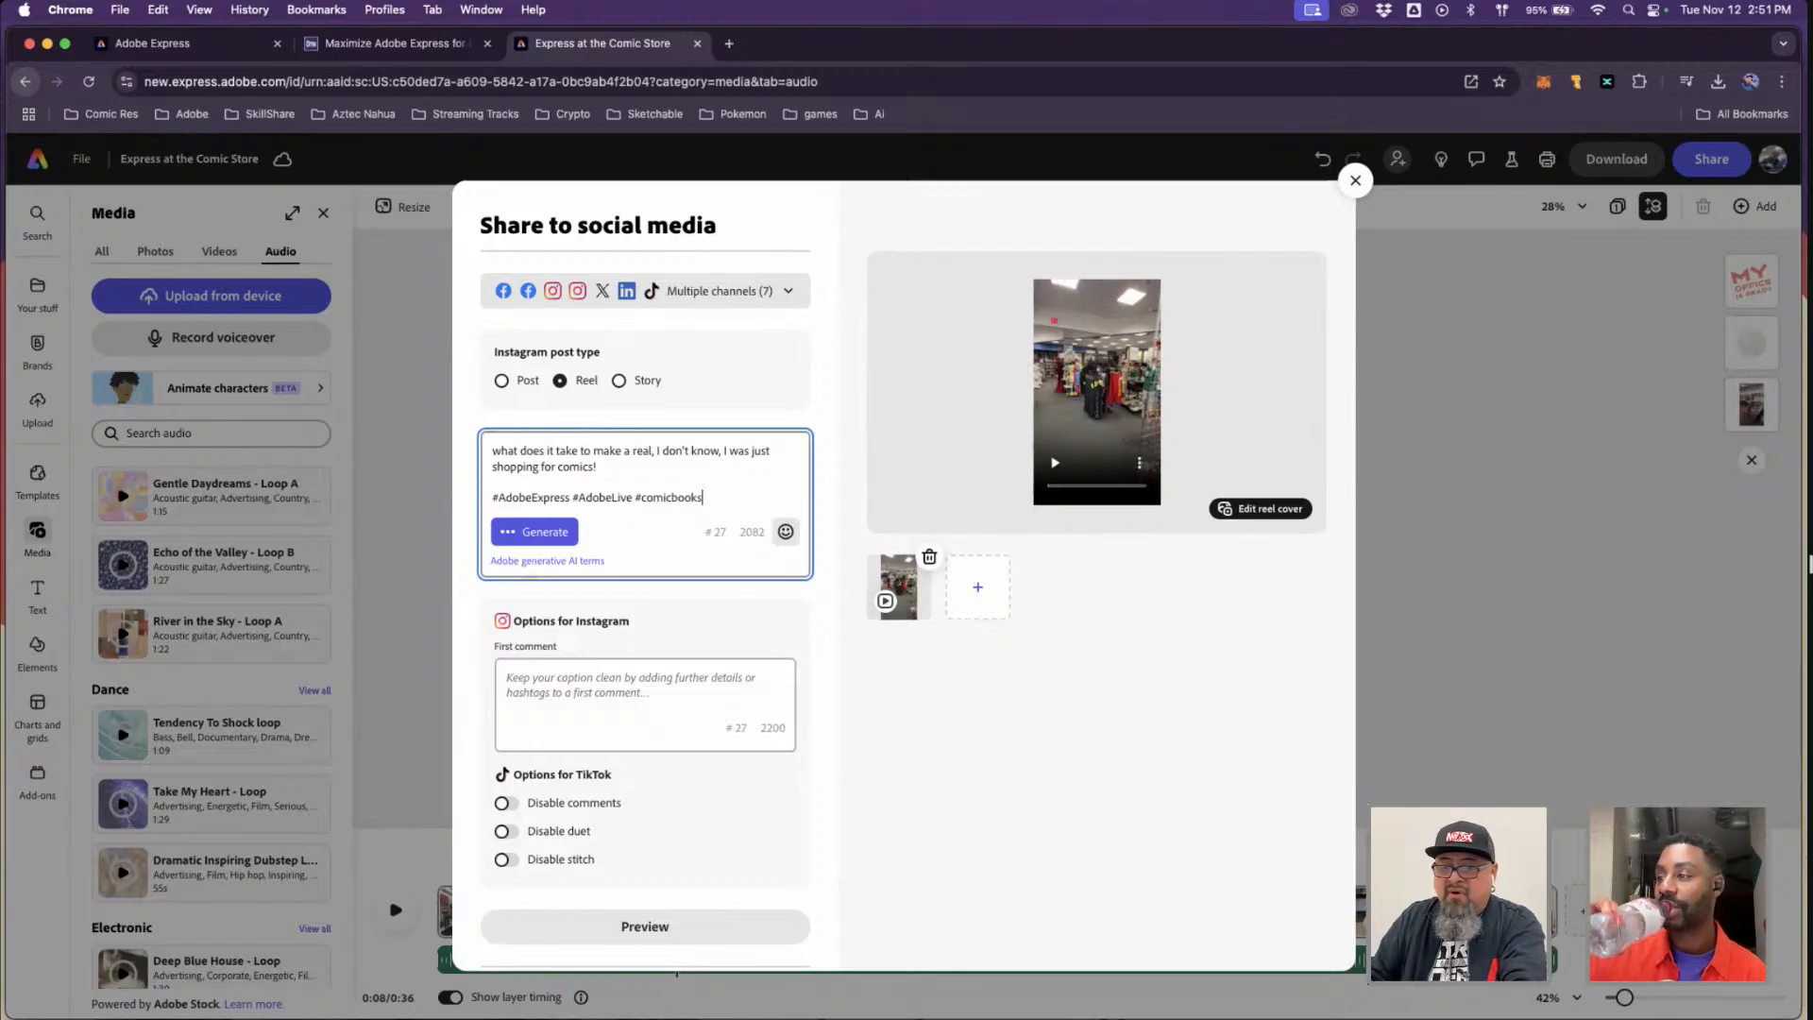
left_click(1080, 761)
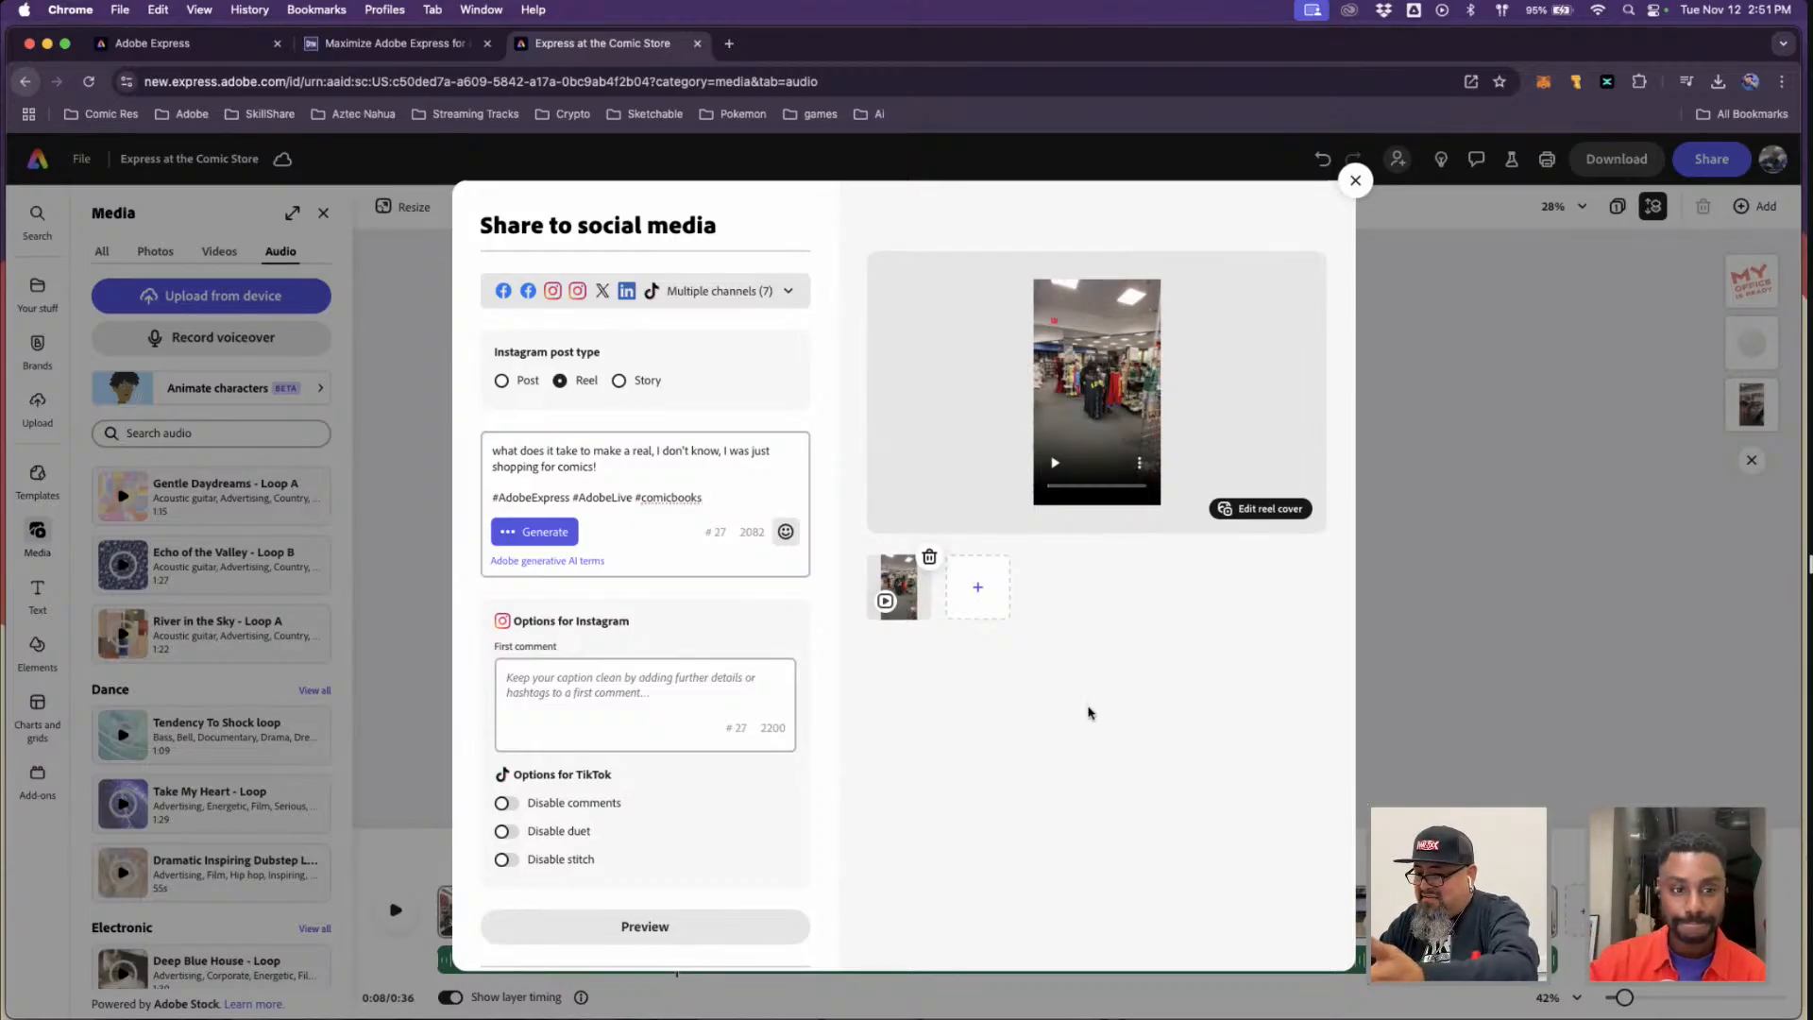
- Set the Instagram reel cover to the video frame showing the "MY OFFICE IS READY" badge
left_click(1261, 508)
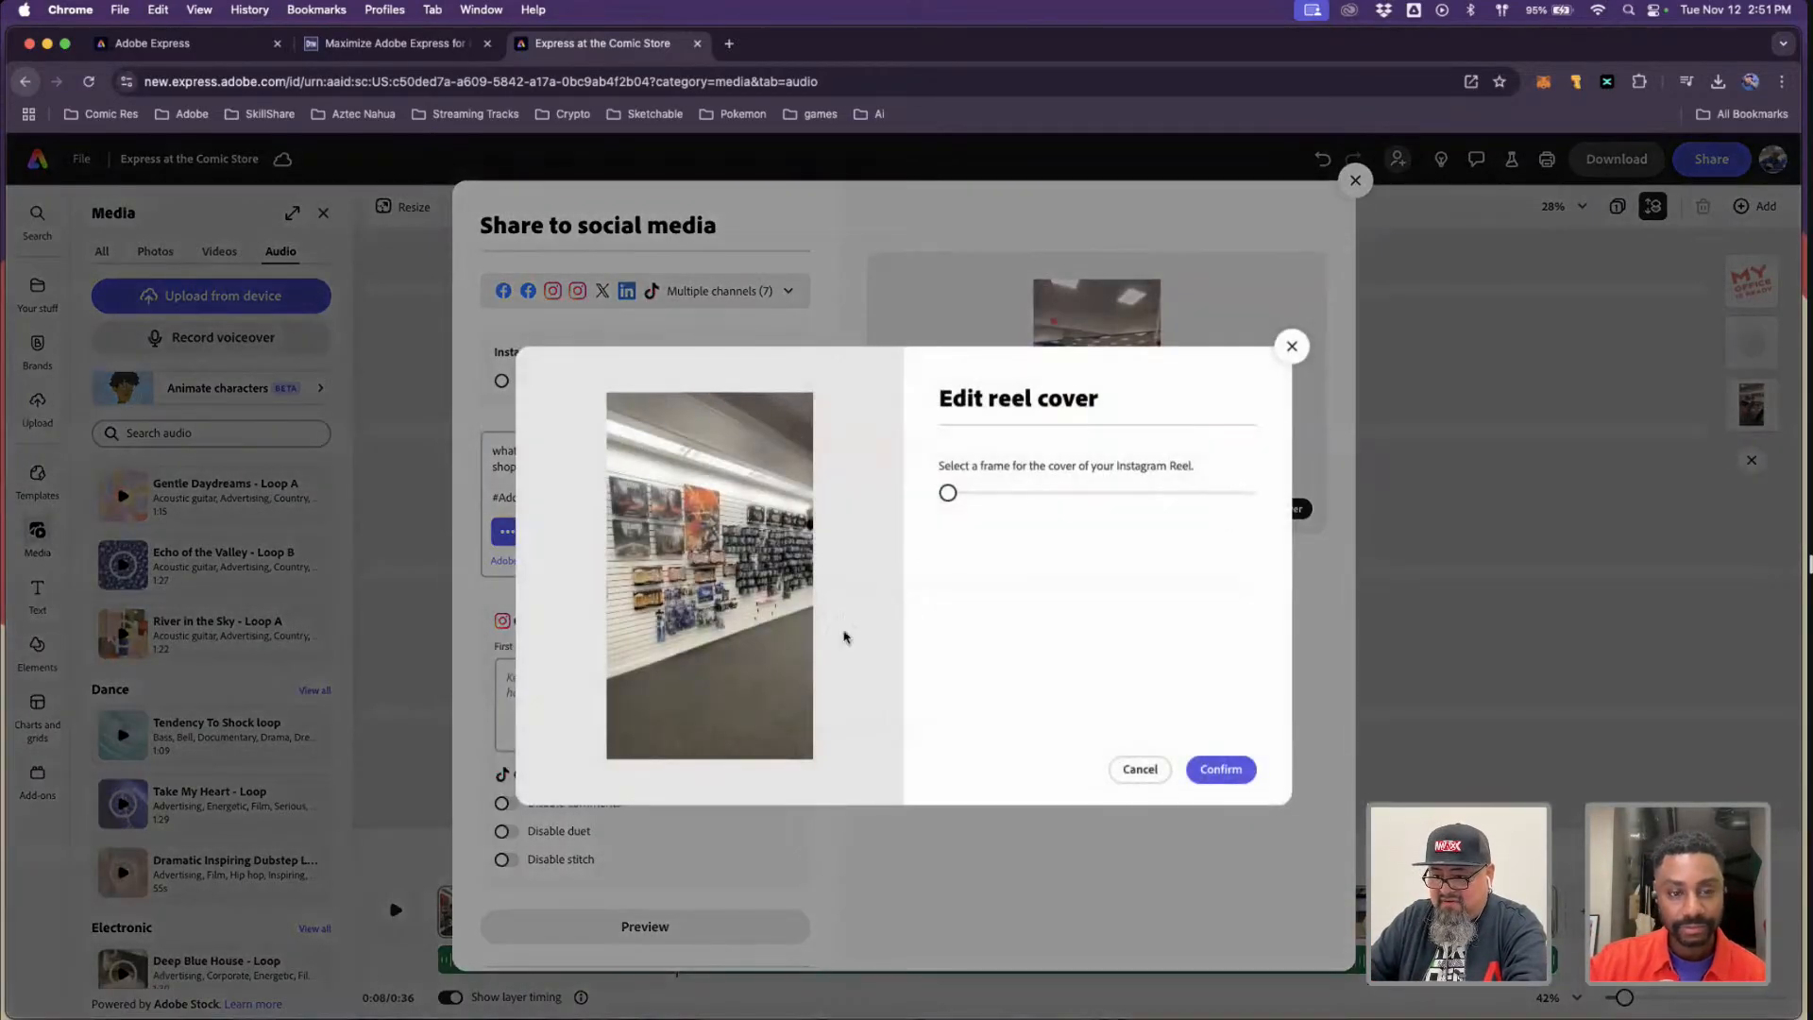
left_click(1008, 496)
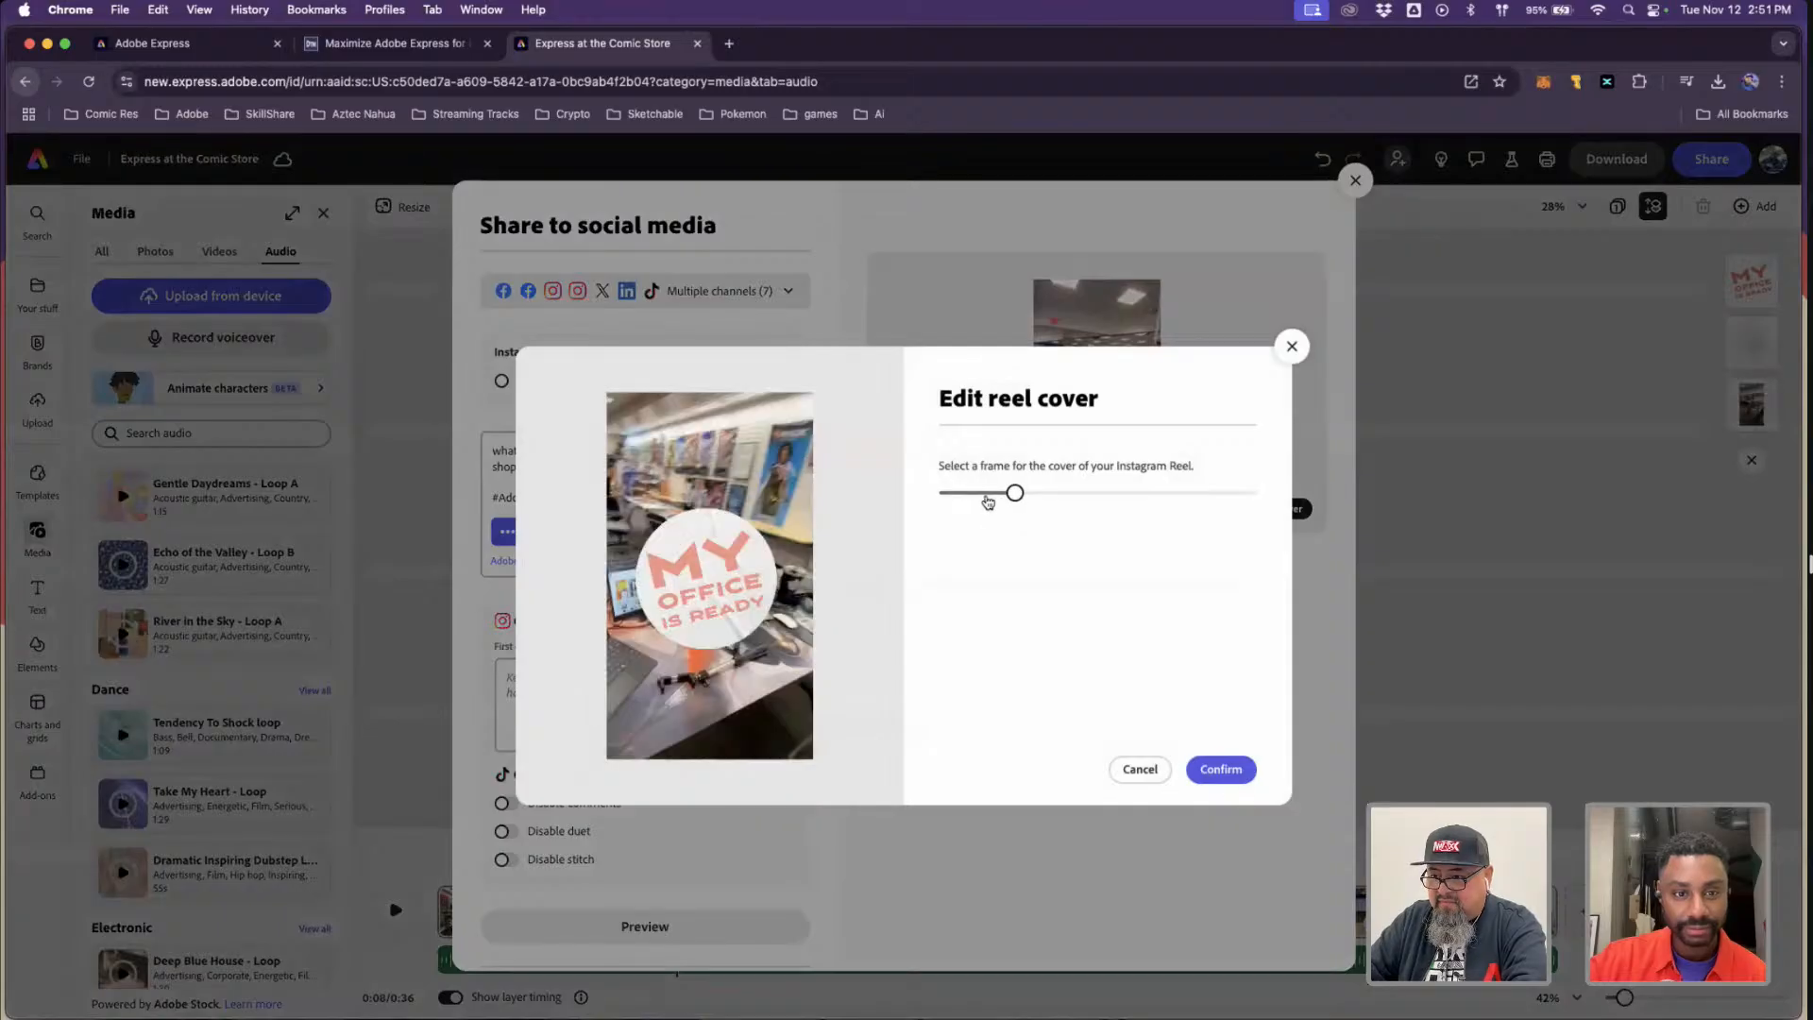
left_click(1218, 771)
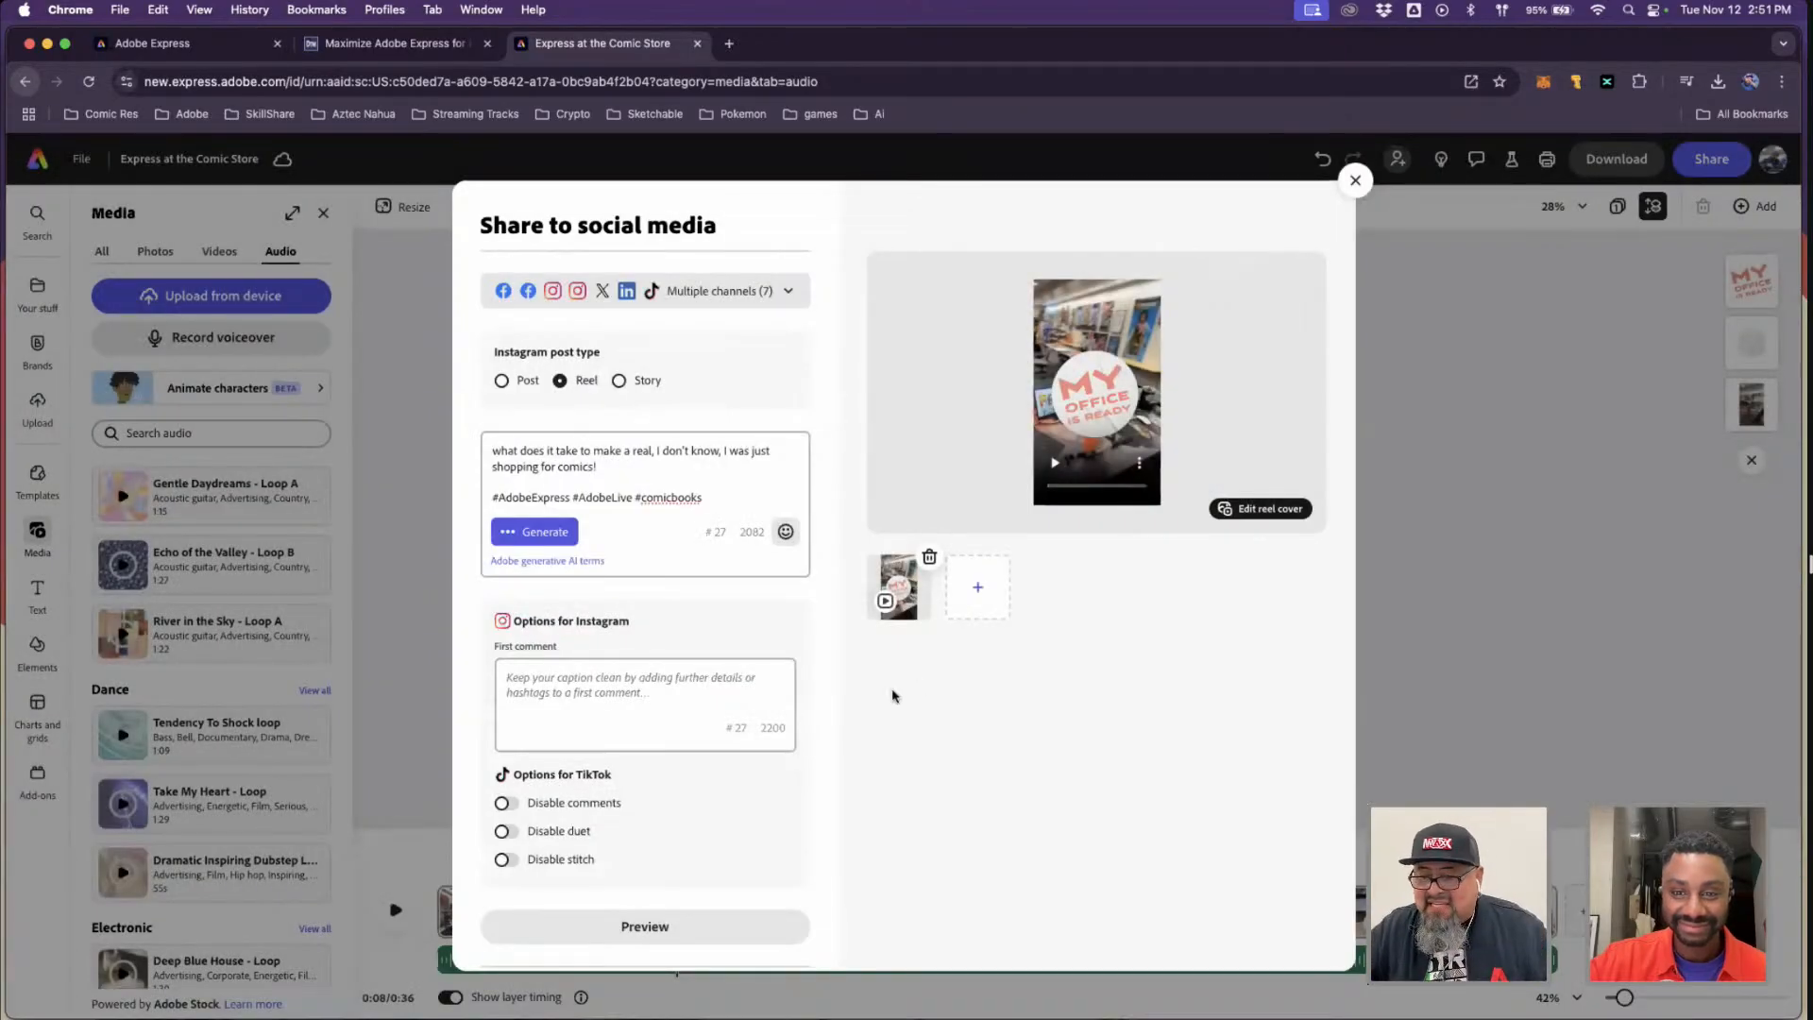
- Schedule the post for 11/13/2024 at 08:11 AM on the selected channels
scroll(892, 698, "down", 3)
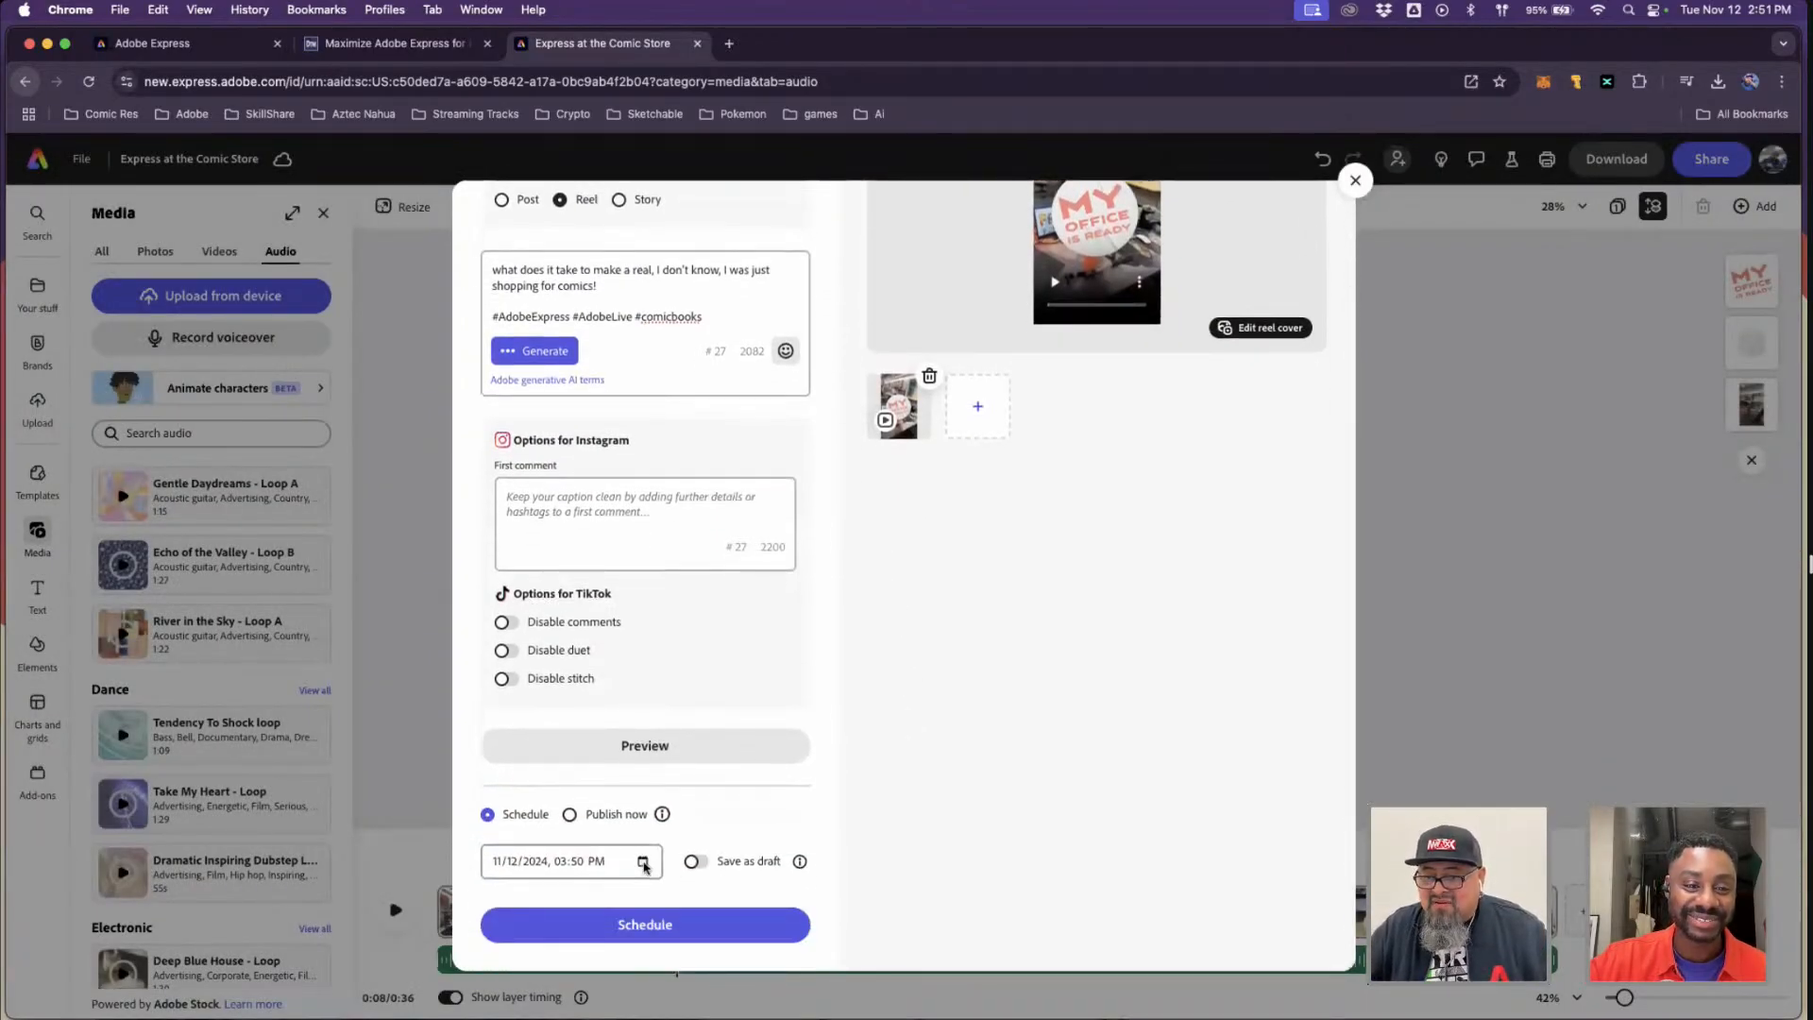
left_click(643, 862)
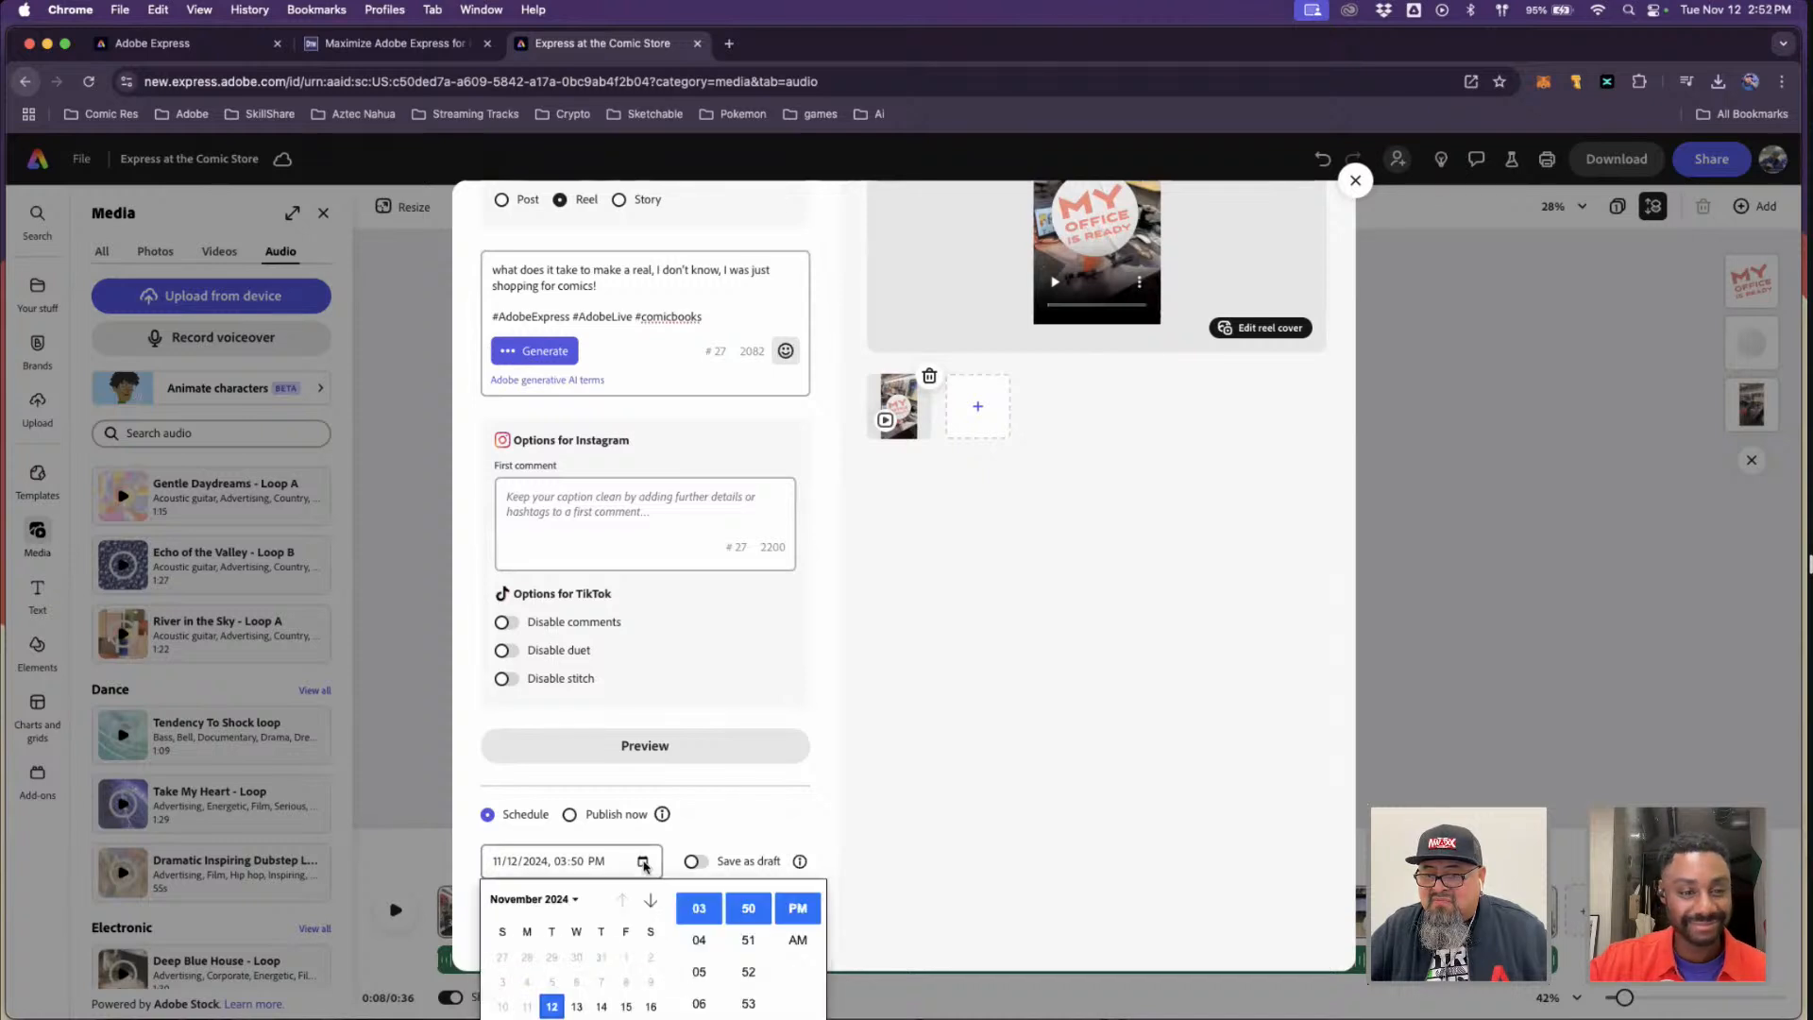
left_click(576, 1007)
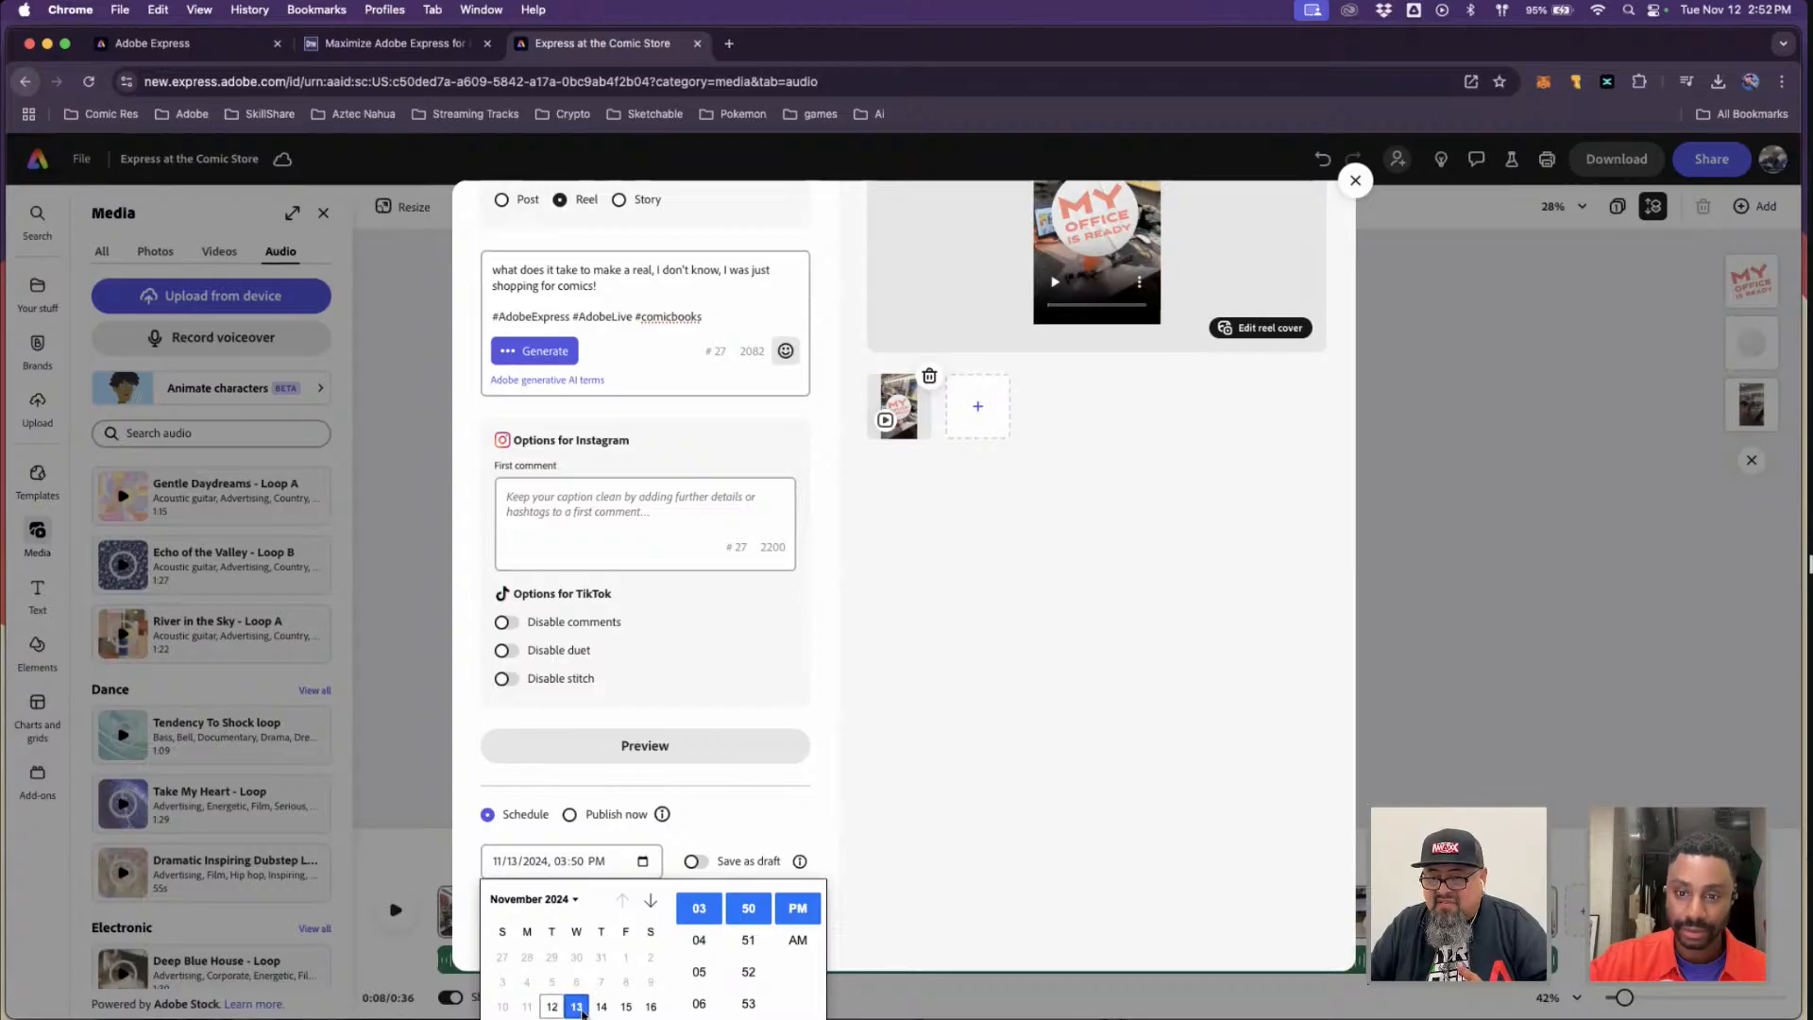
scroll(710, 966, "down", 4)
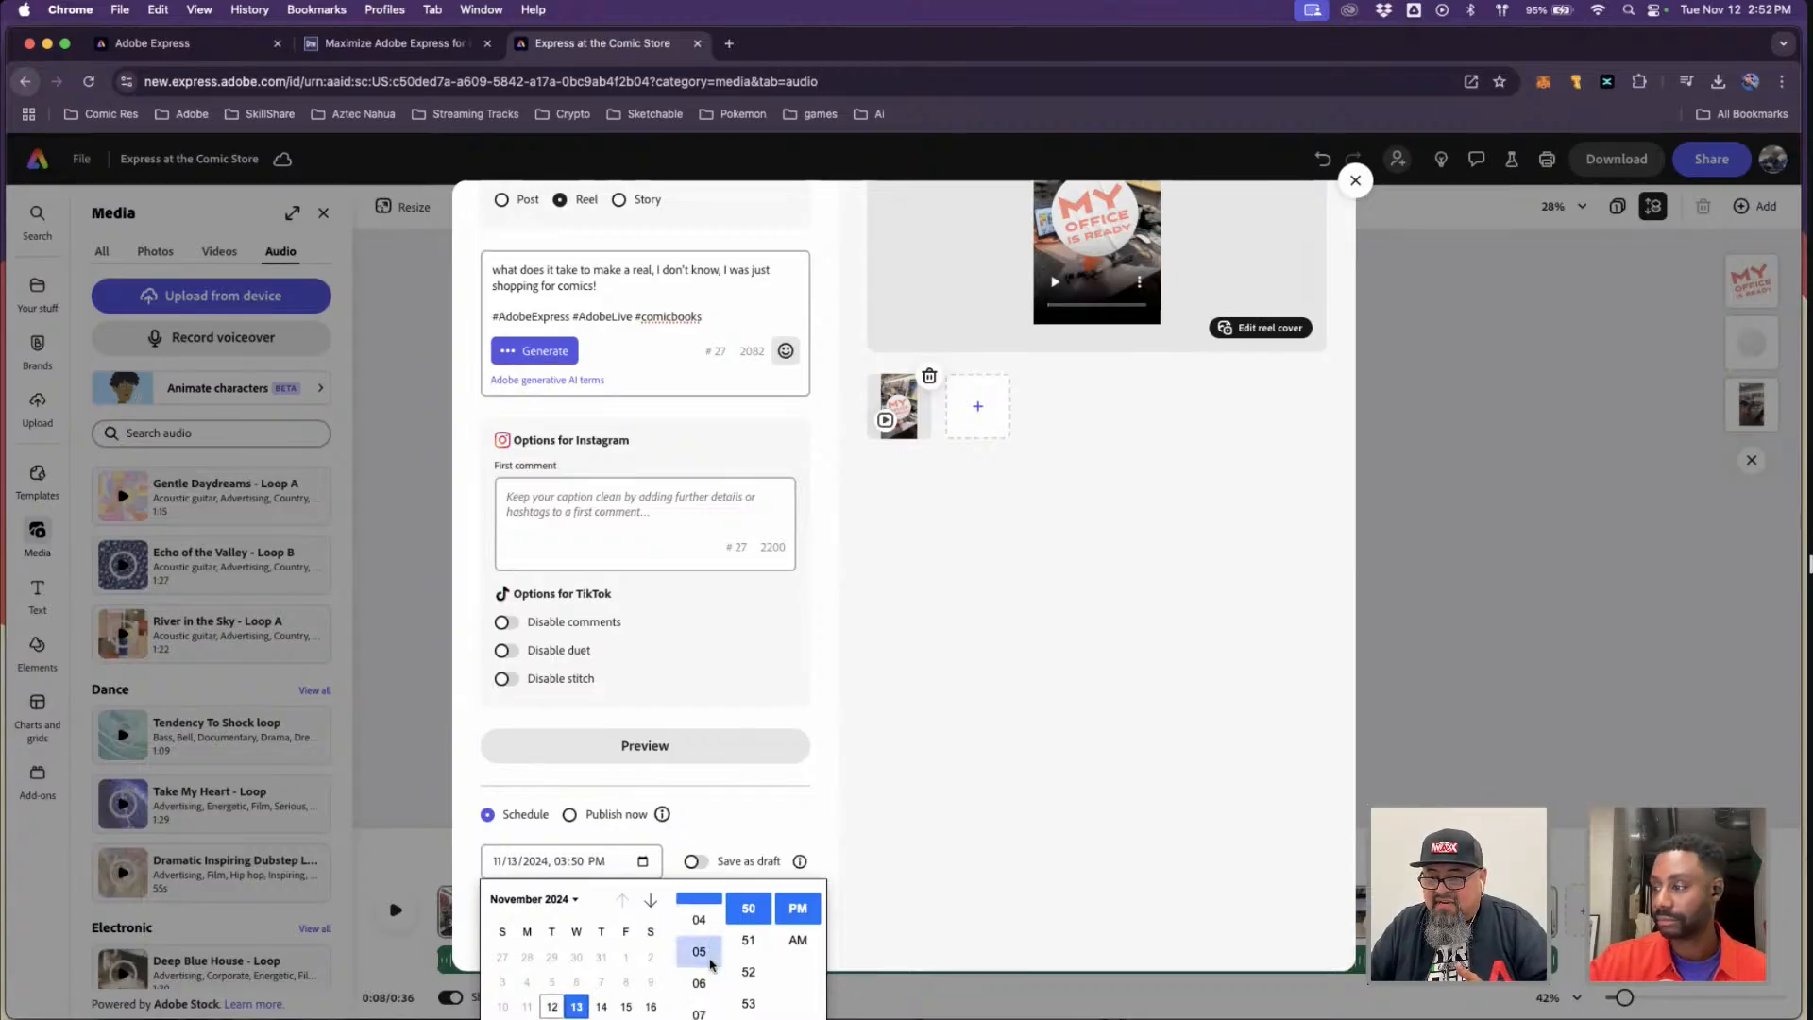
left_click(699, 935)
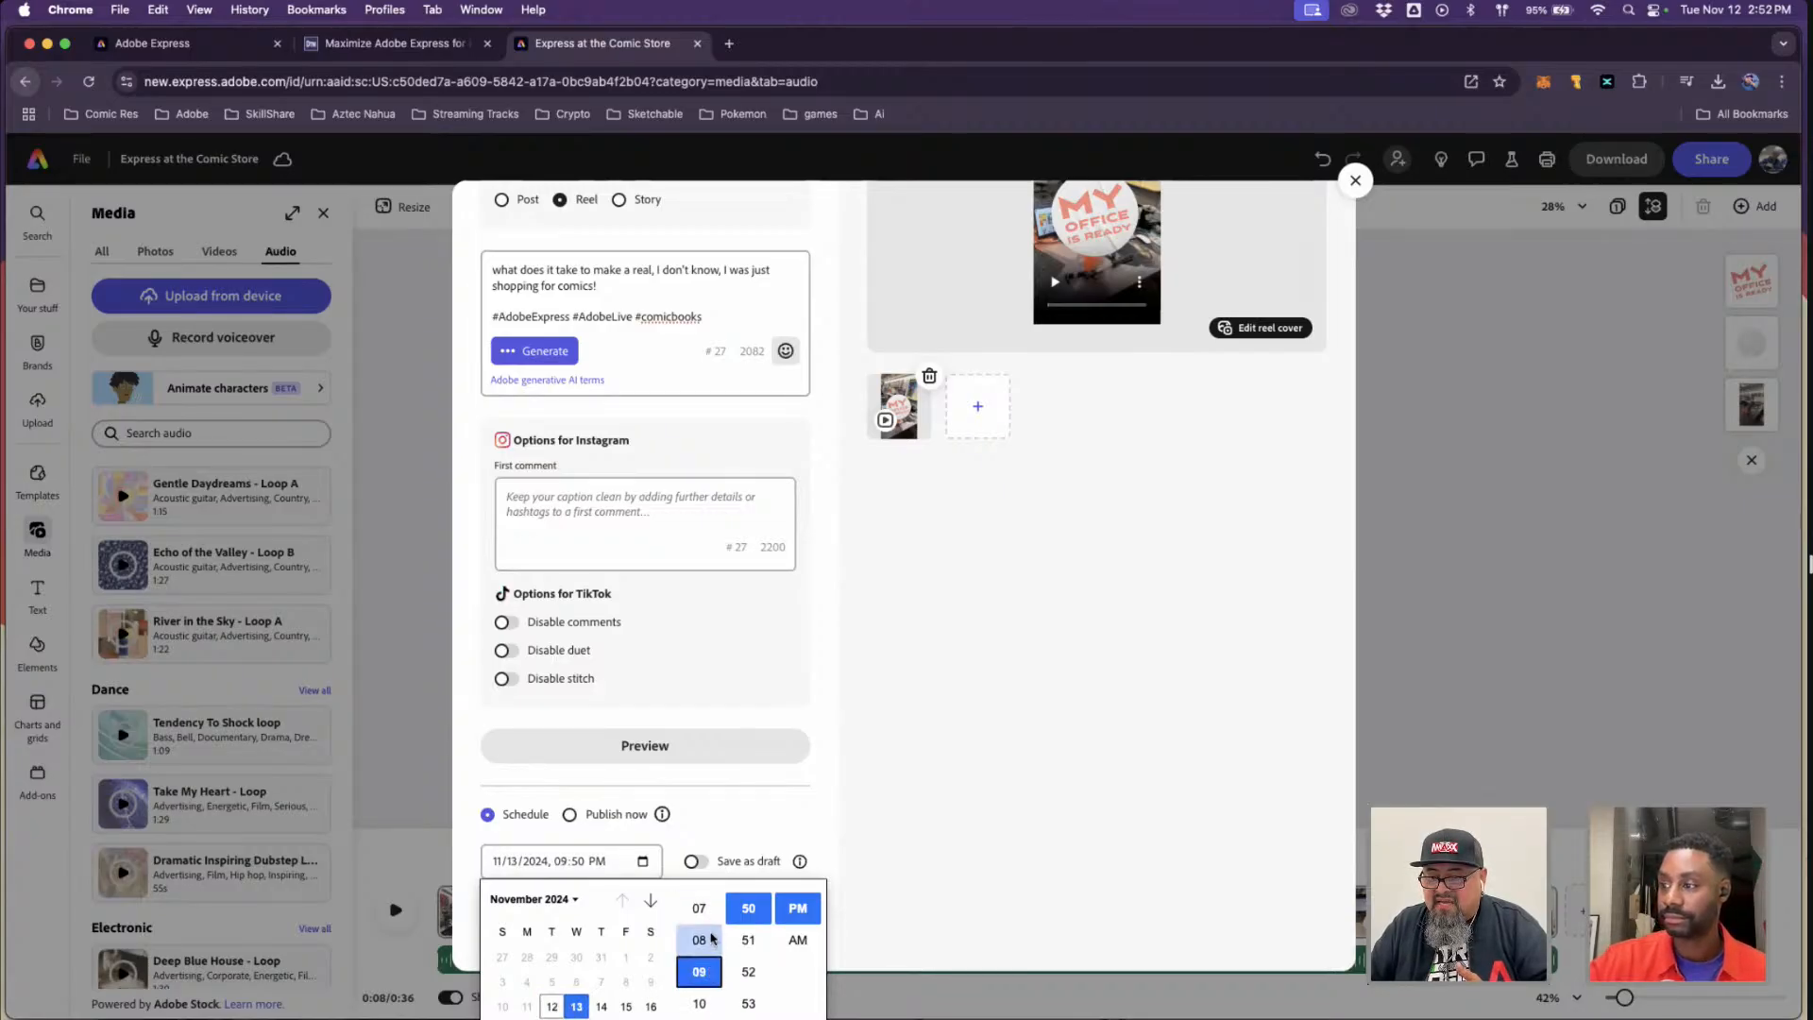
scroll(753, 965, "up", 10)
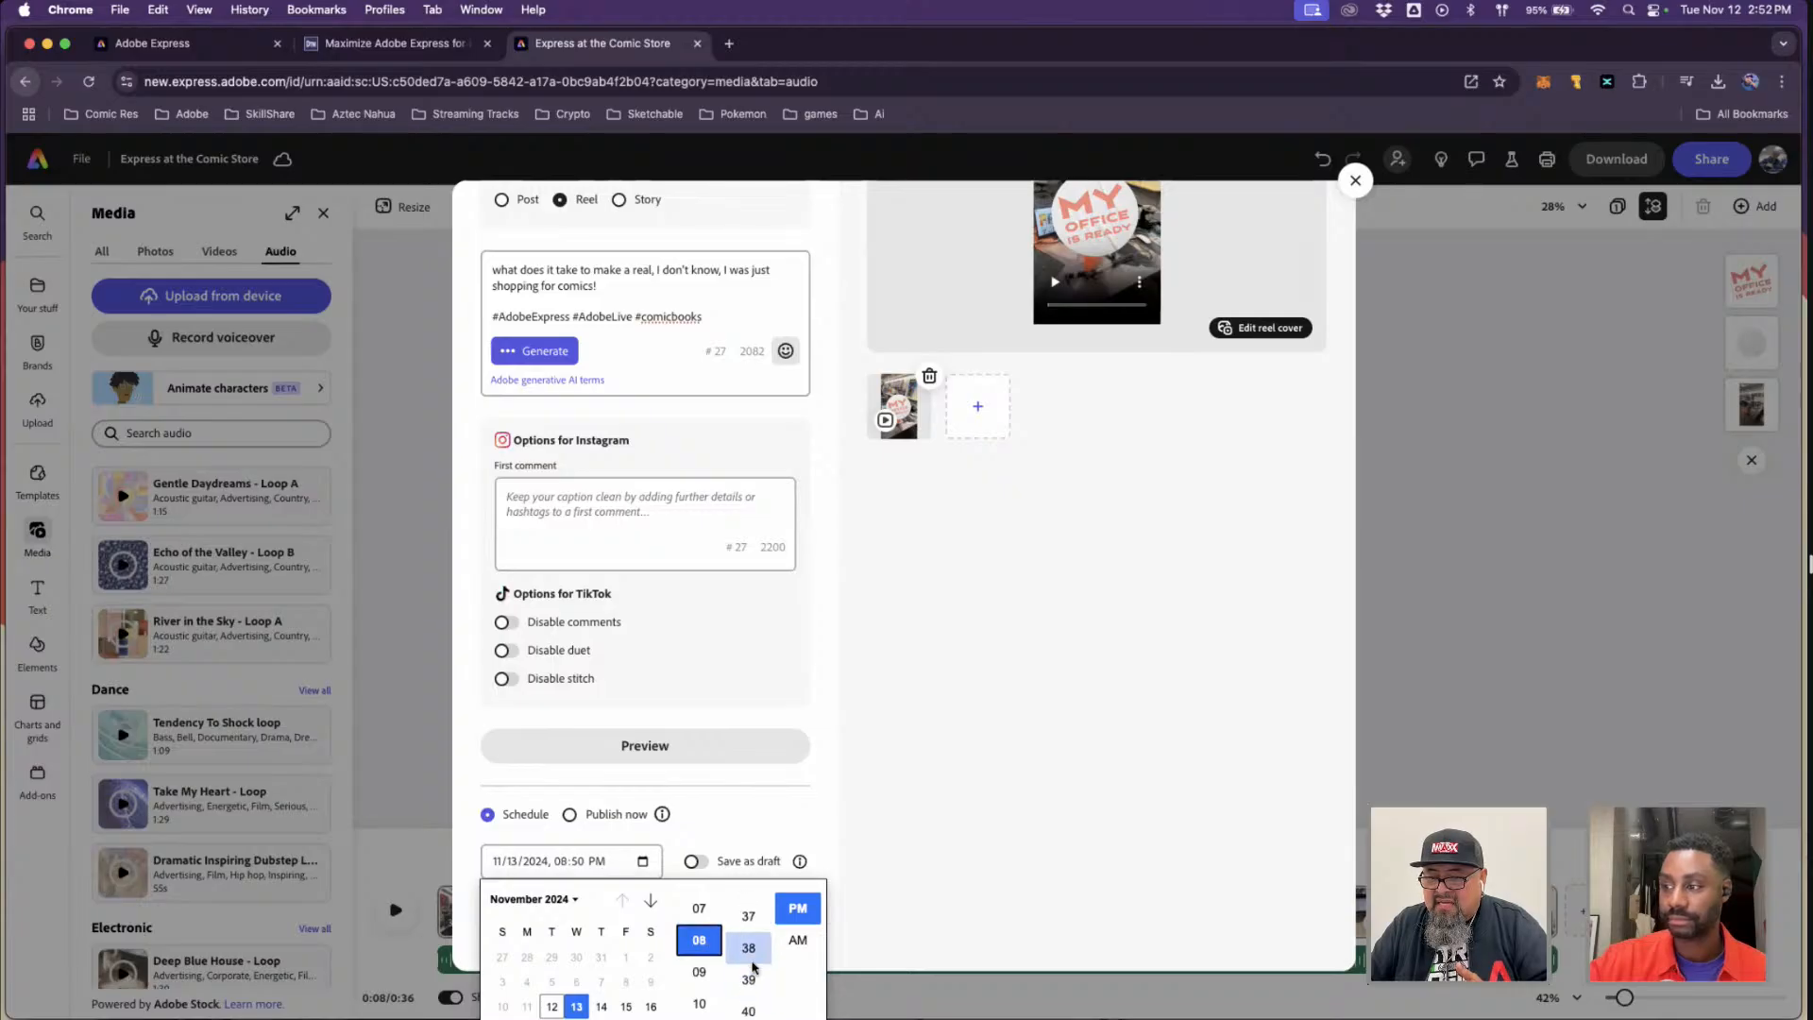
scroll(753, 966, "up", 6)
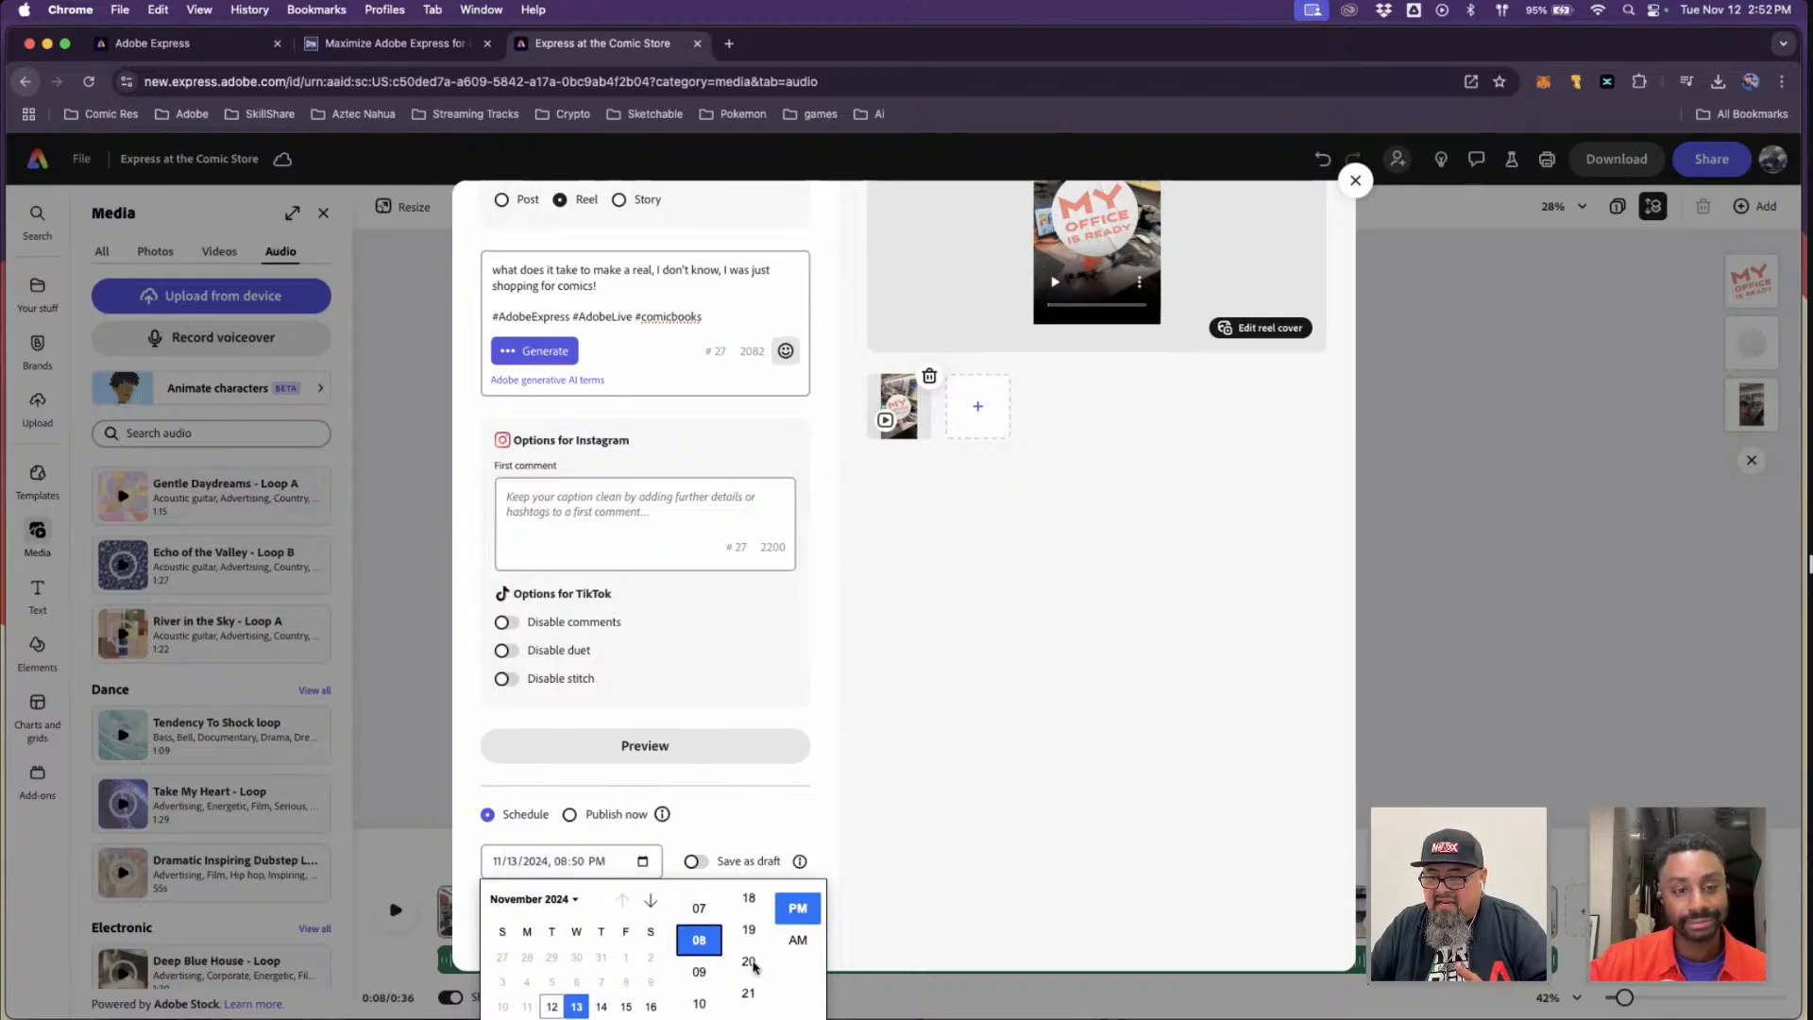
scroll(754, 965, "up", 2)
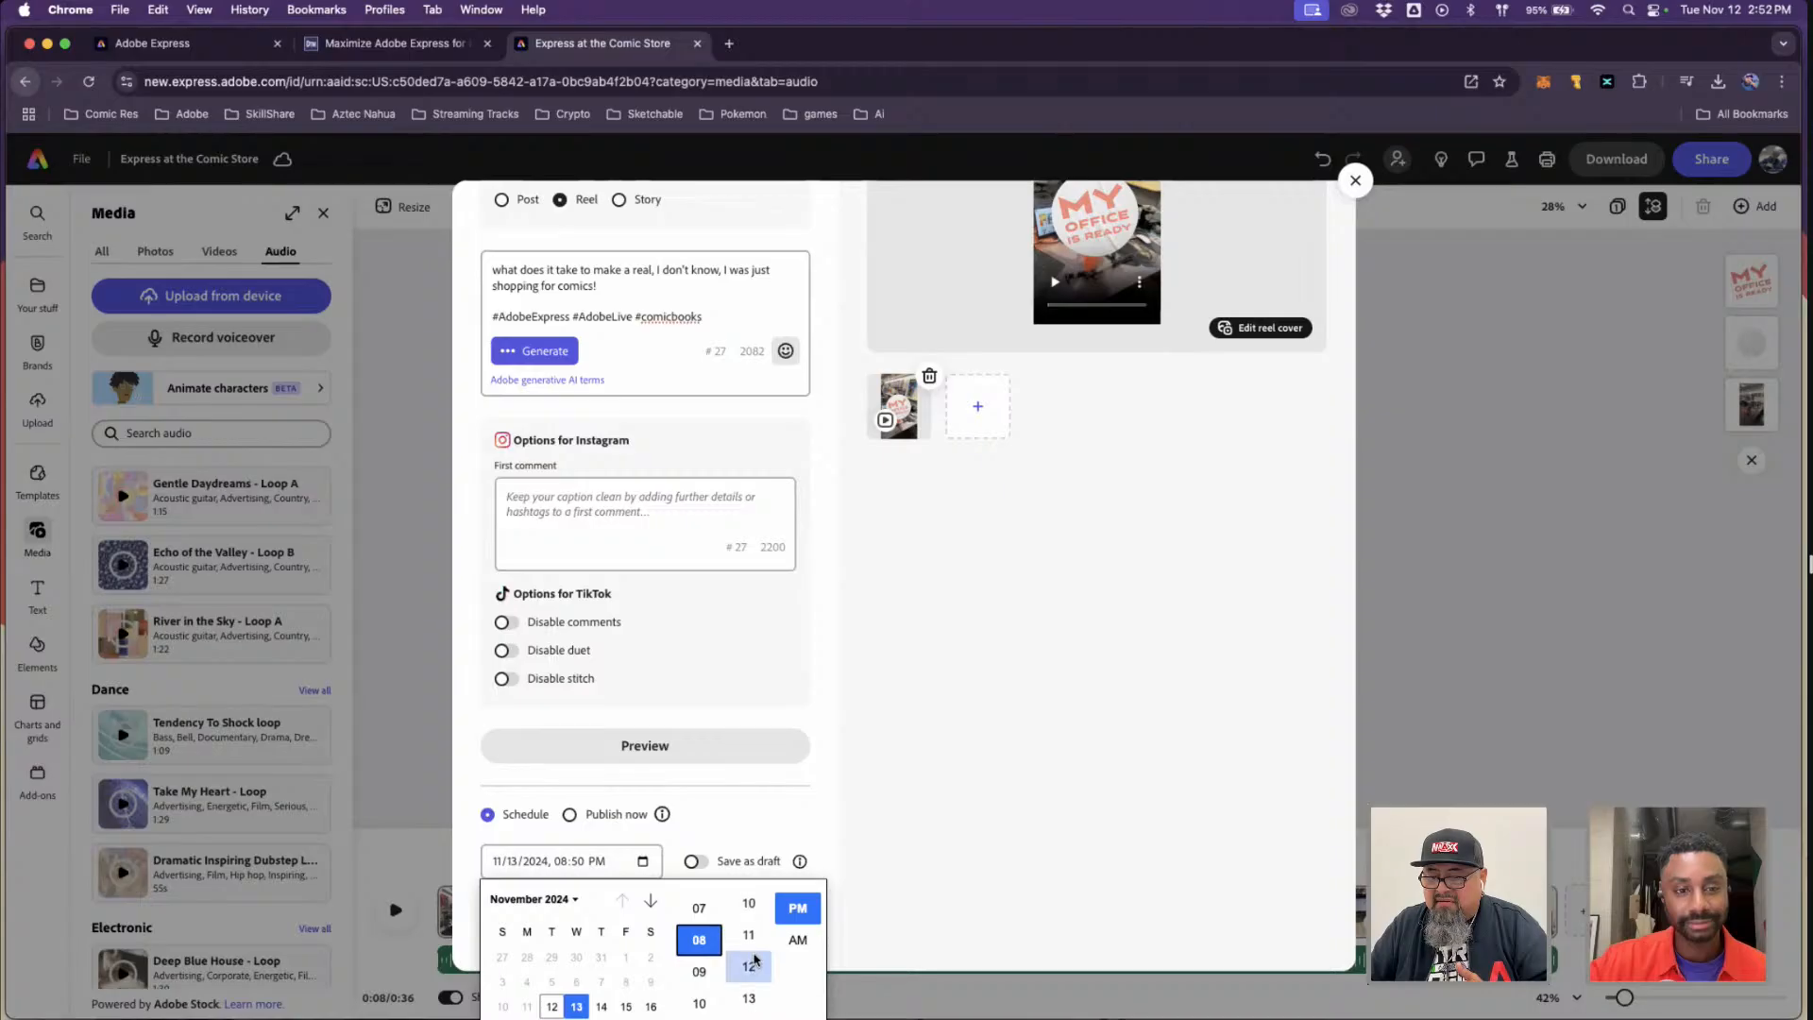
left_click(749, 940)
left_click(798, 940)
left_click(886, 866)
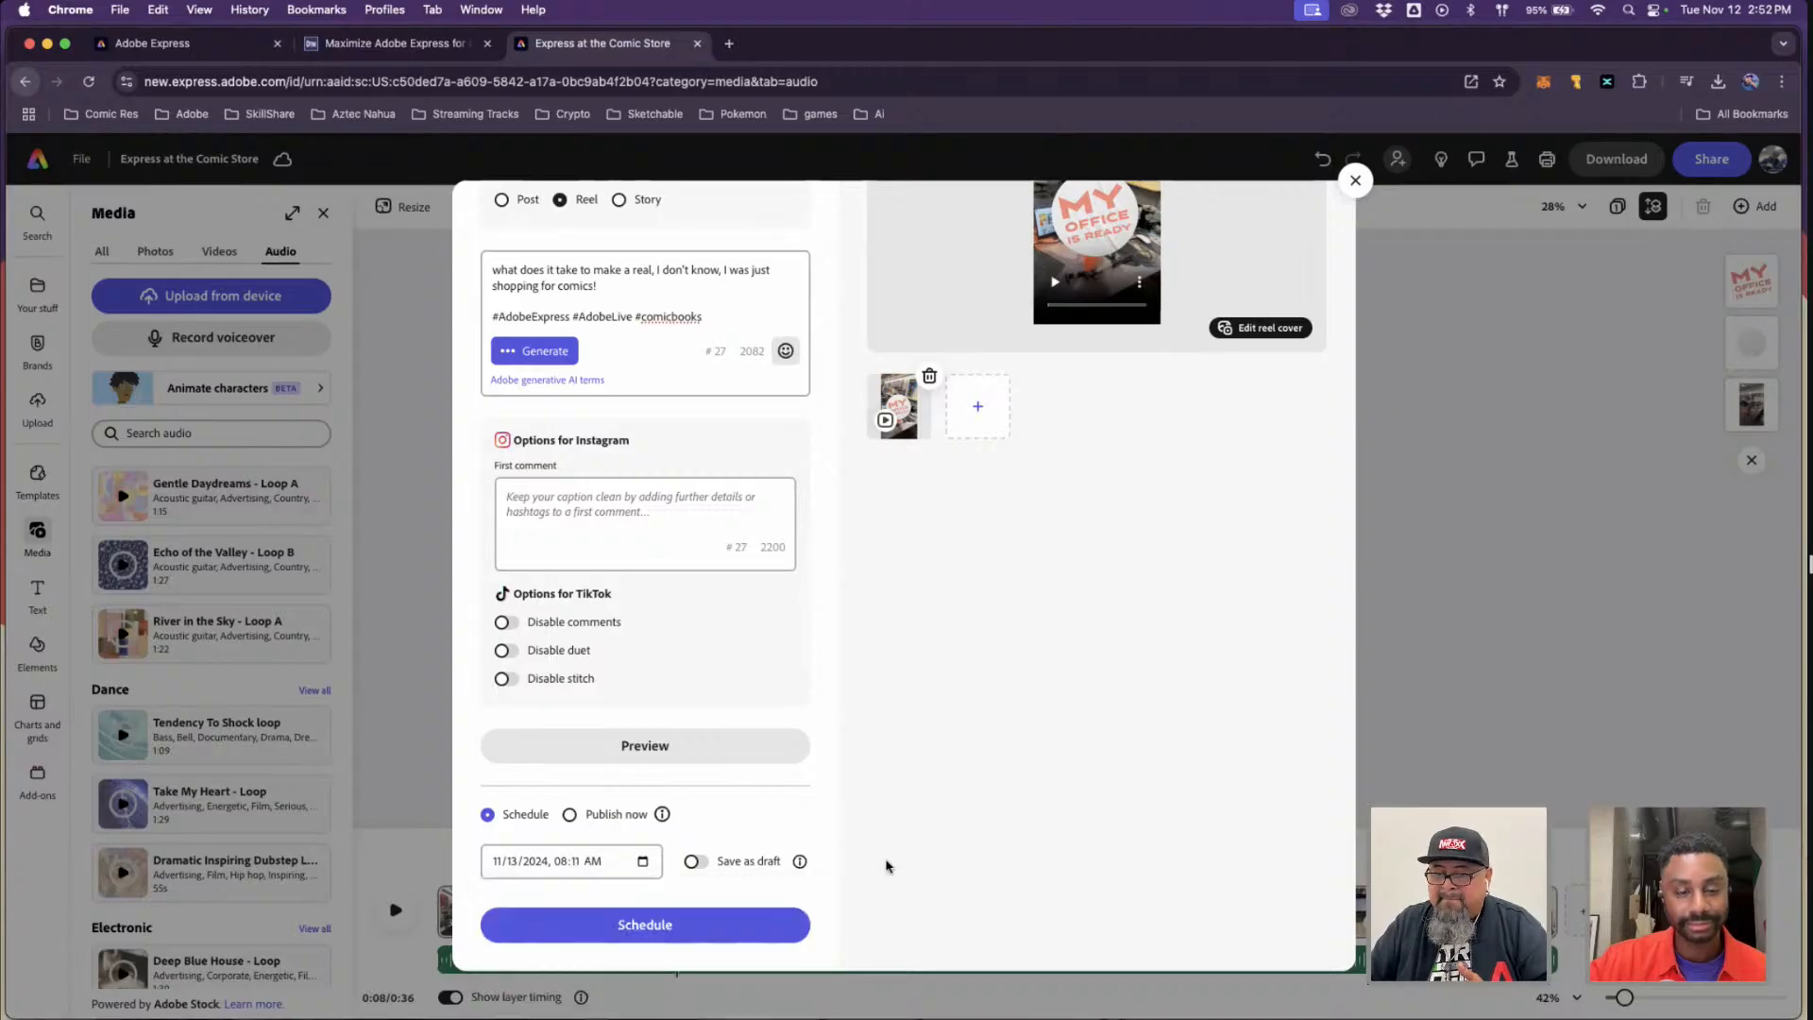
left_click(740, 935)
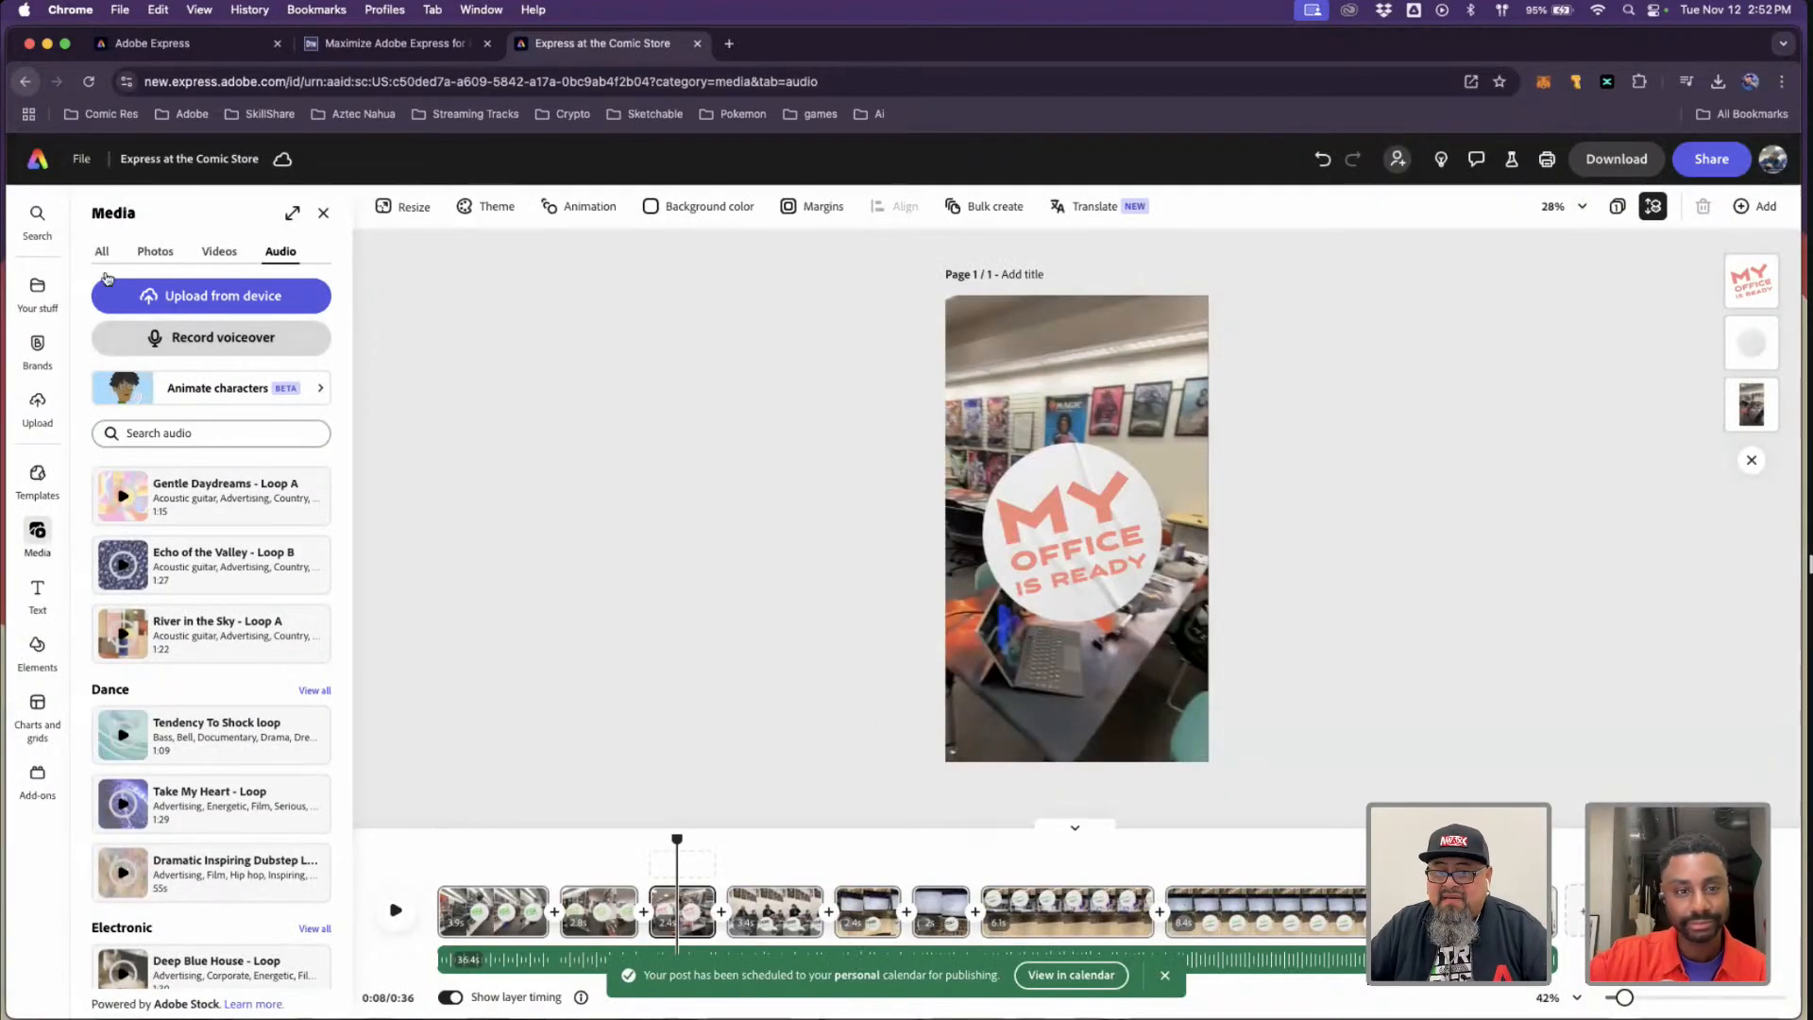
- Discard the unfinished post draft open over the personal calendar and reload the calendar
left_click(142, 47)
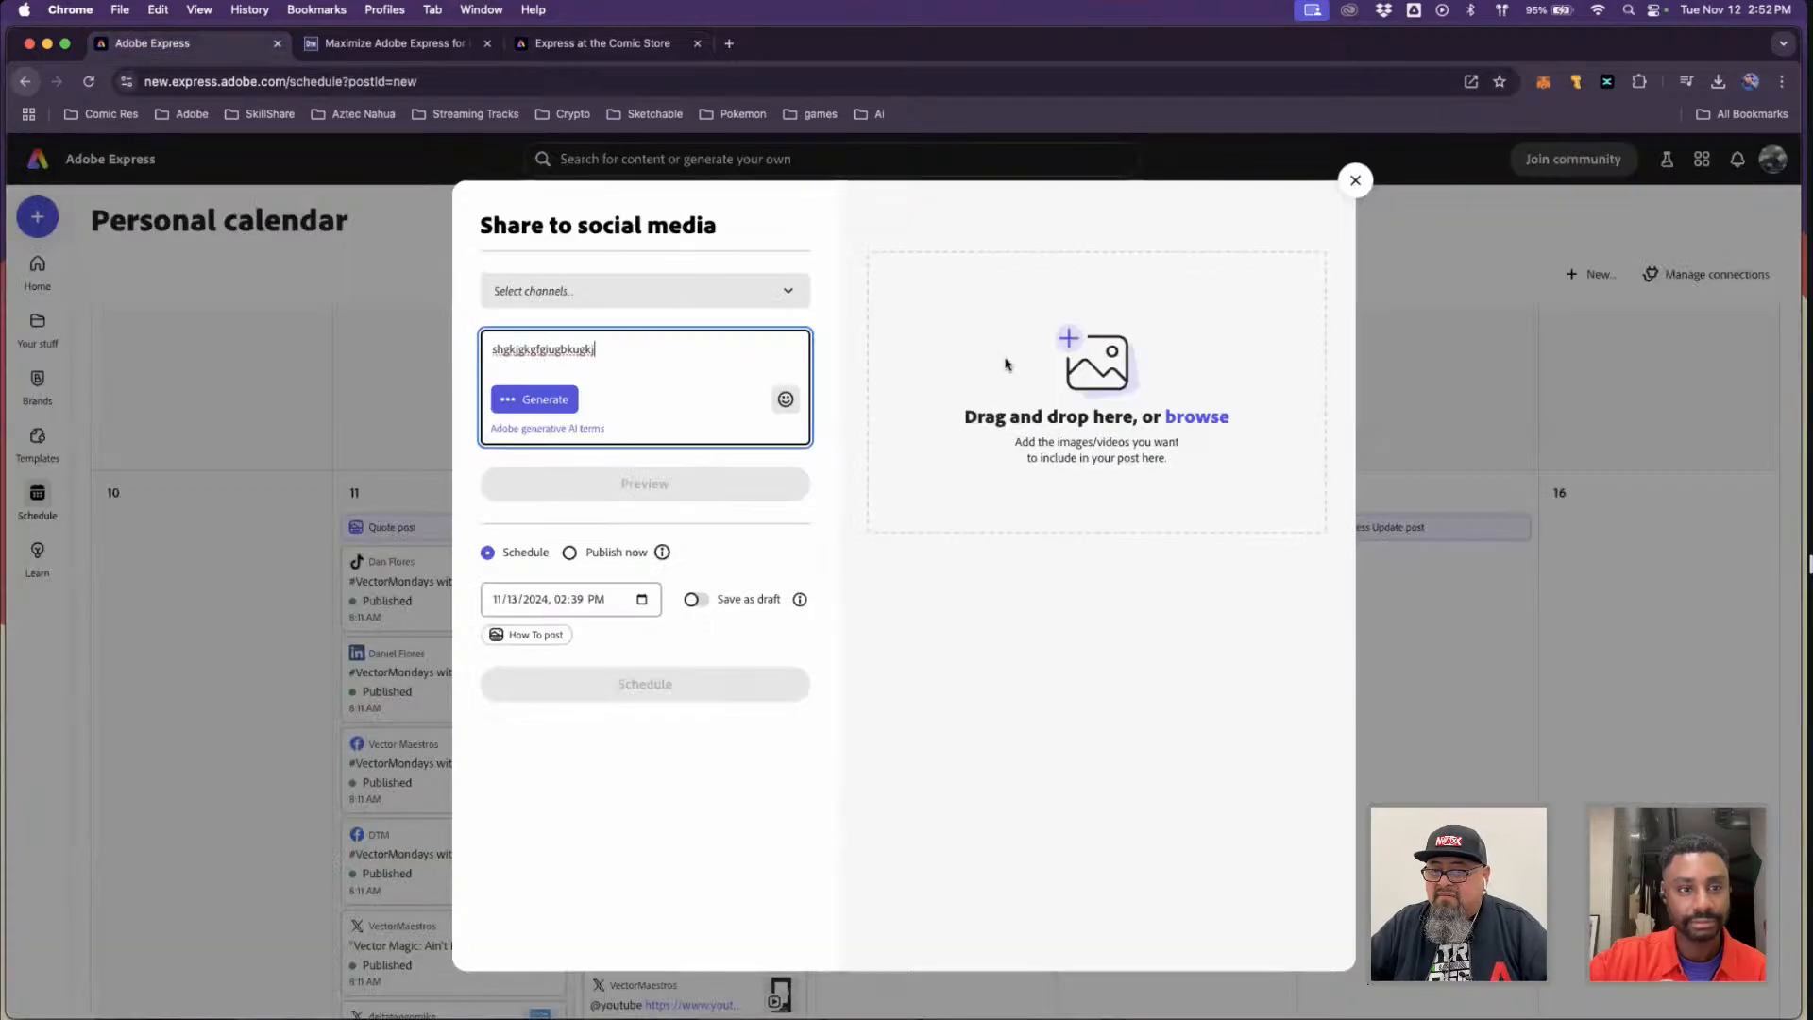
key("Escape")
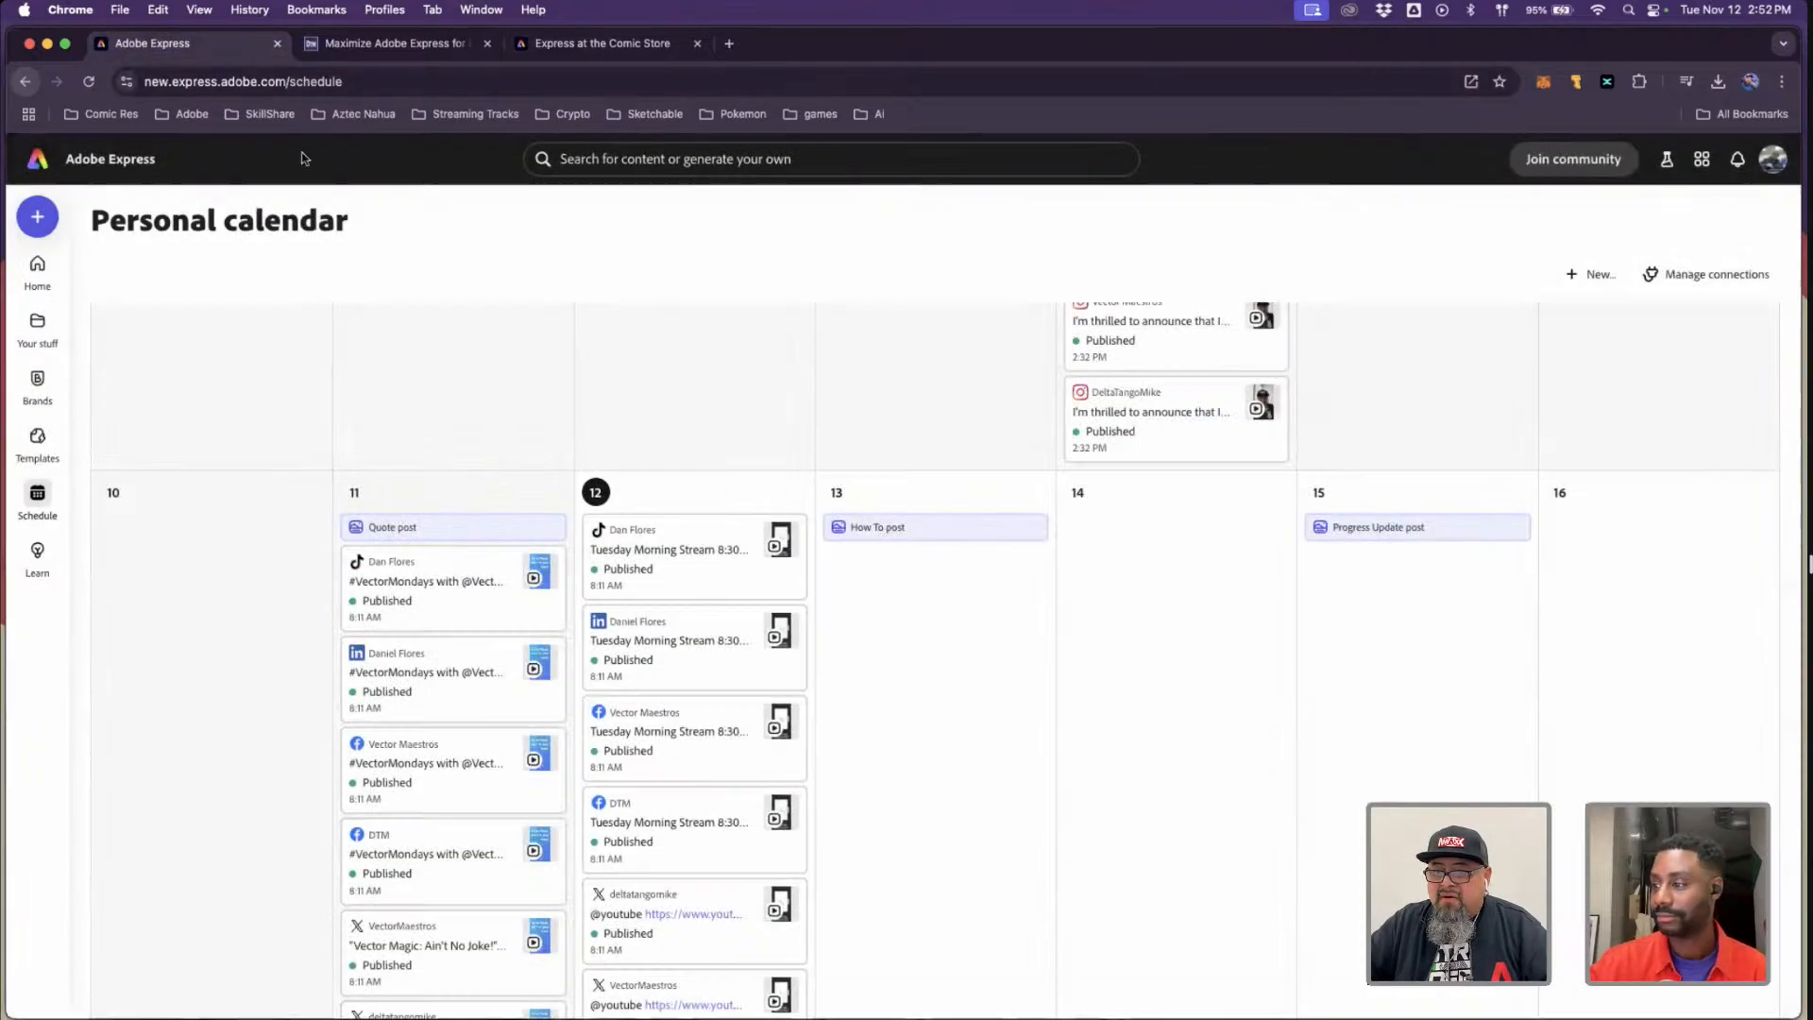
left_click(90, 83)
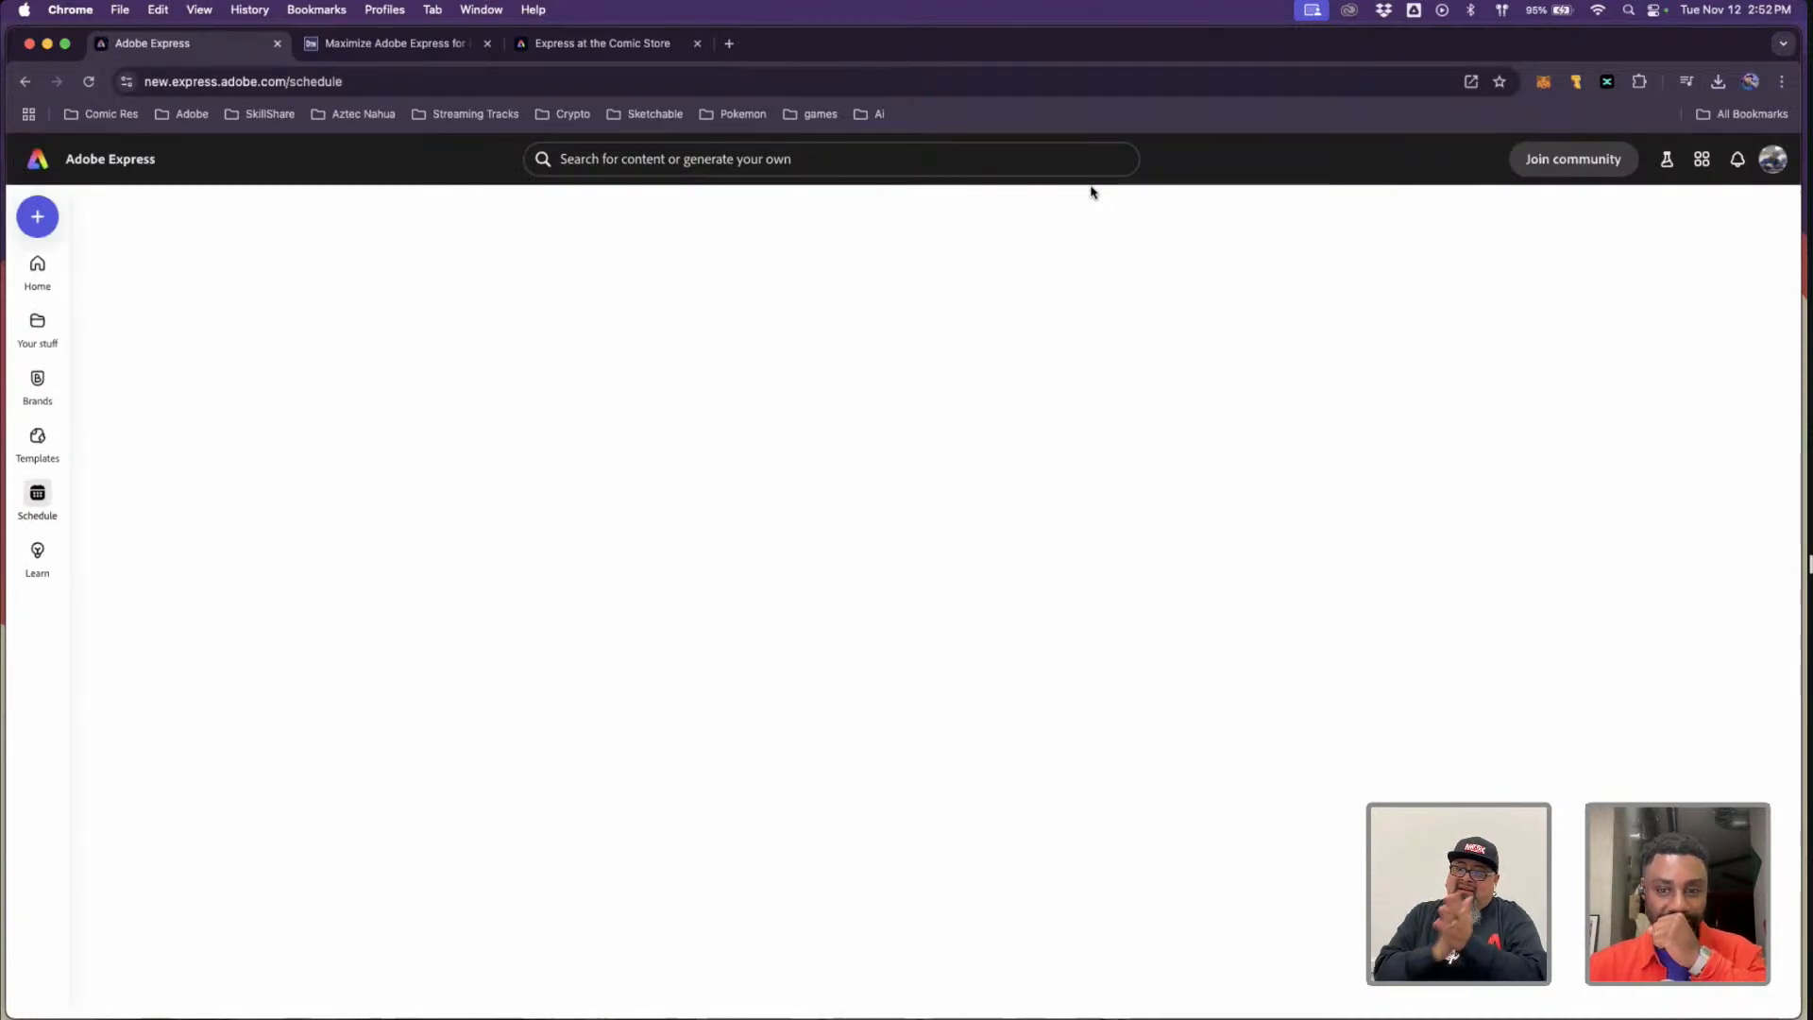
- Look through the personal calendar for the video posts scheduled on November 13
scroll(1360, 689, "down", 5)
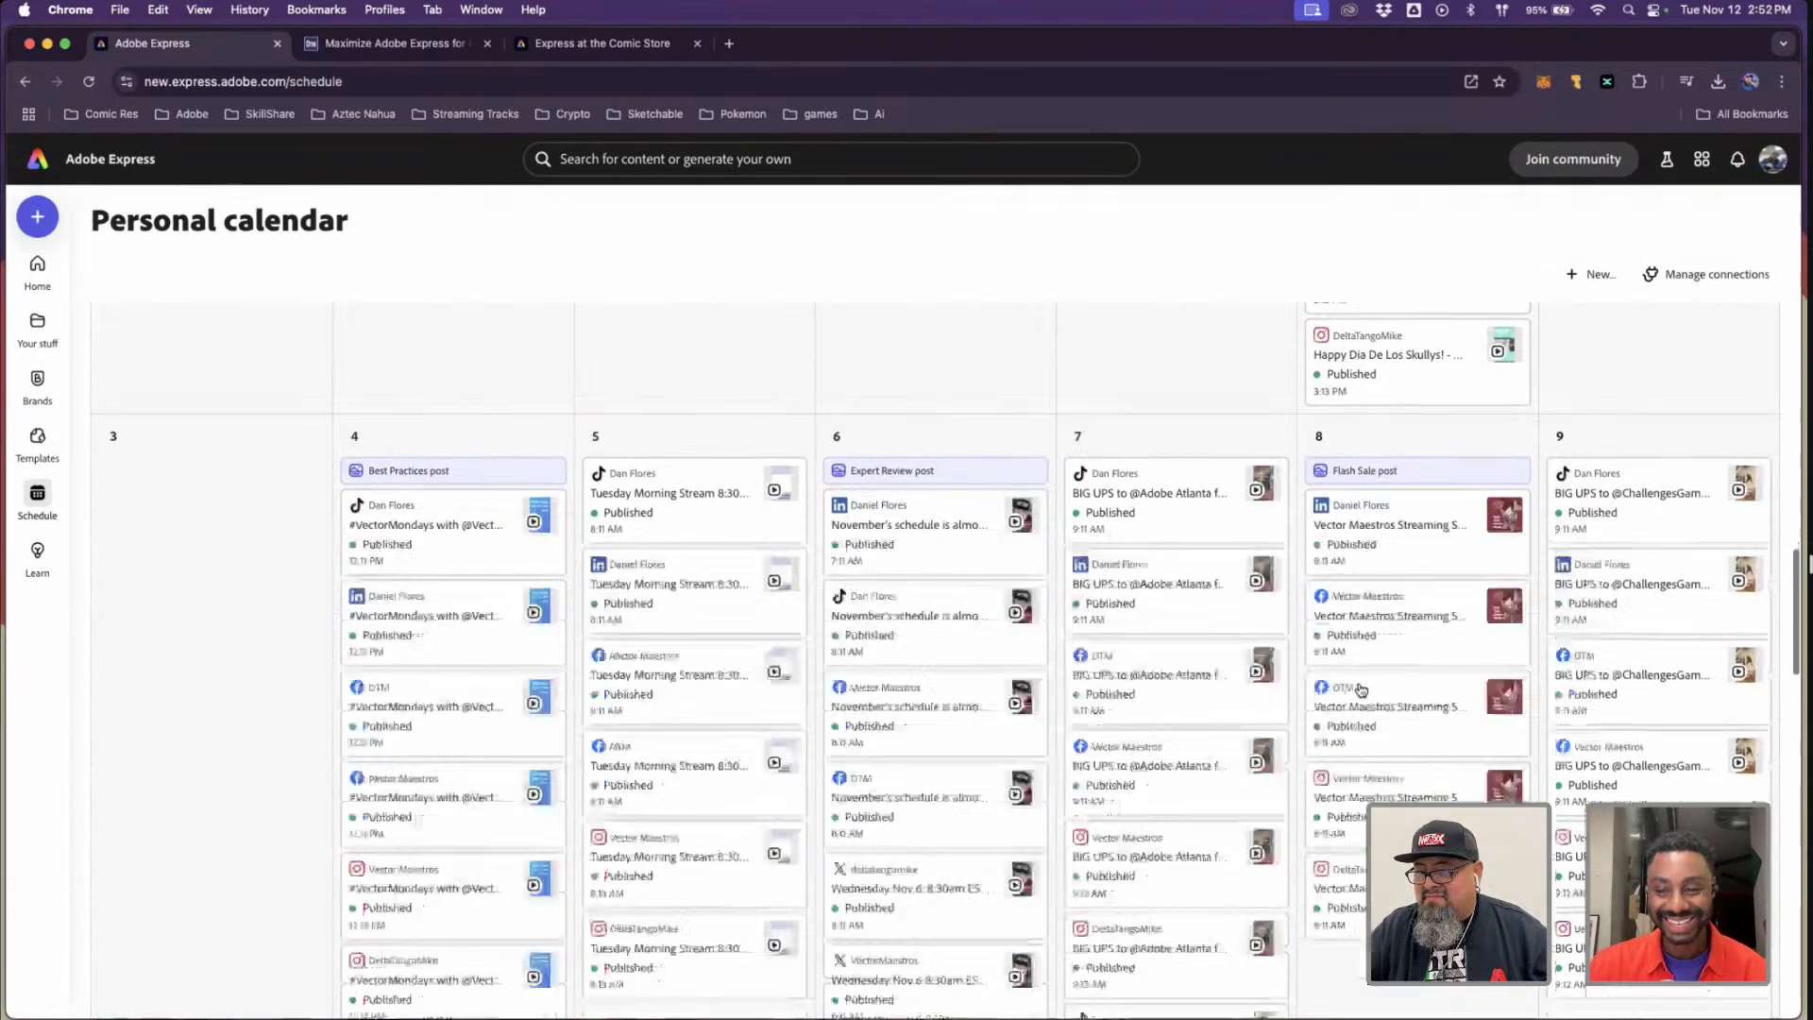
scroll(1322, 728, "down", 10)
scroll(1320, 741, "up", 5)
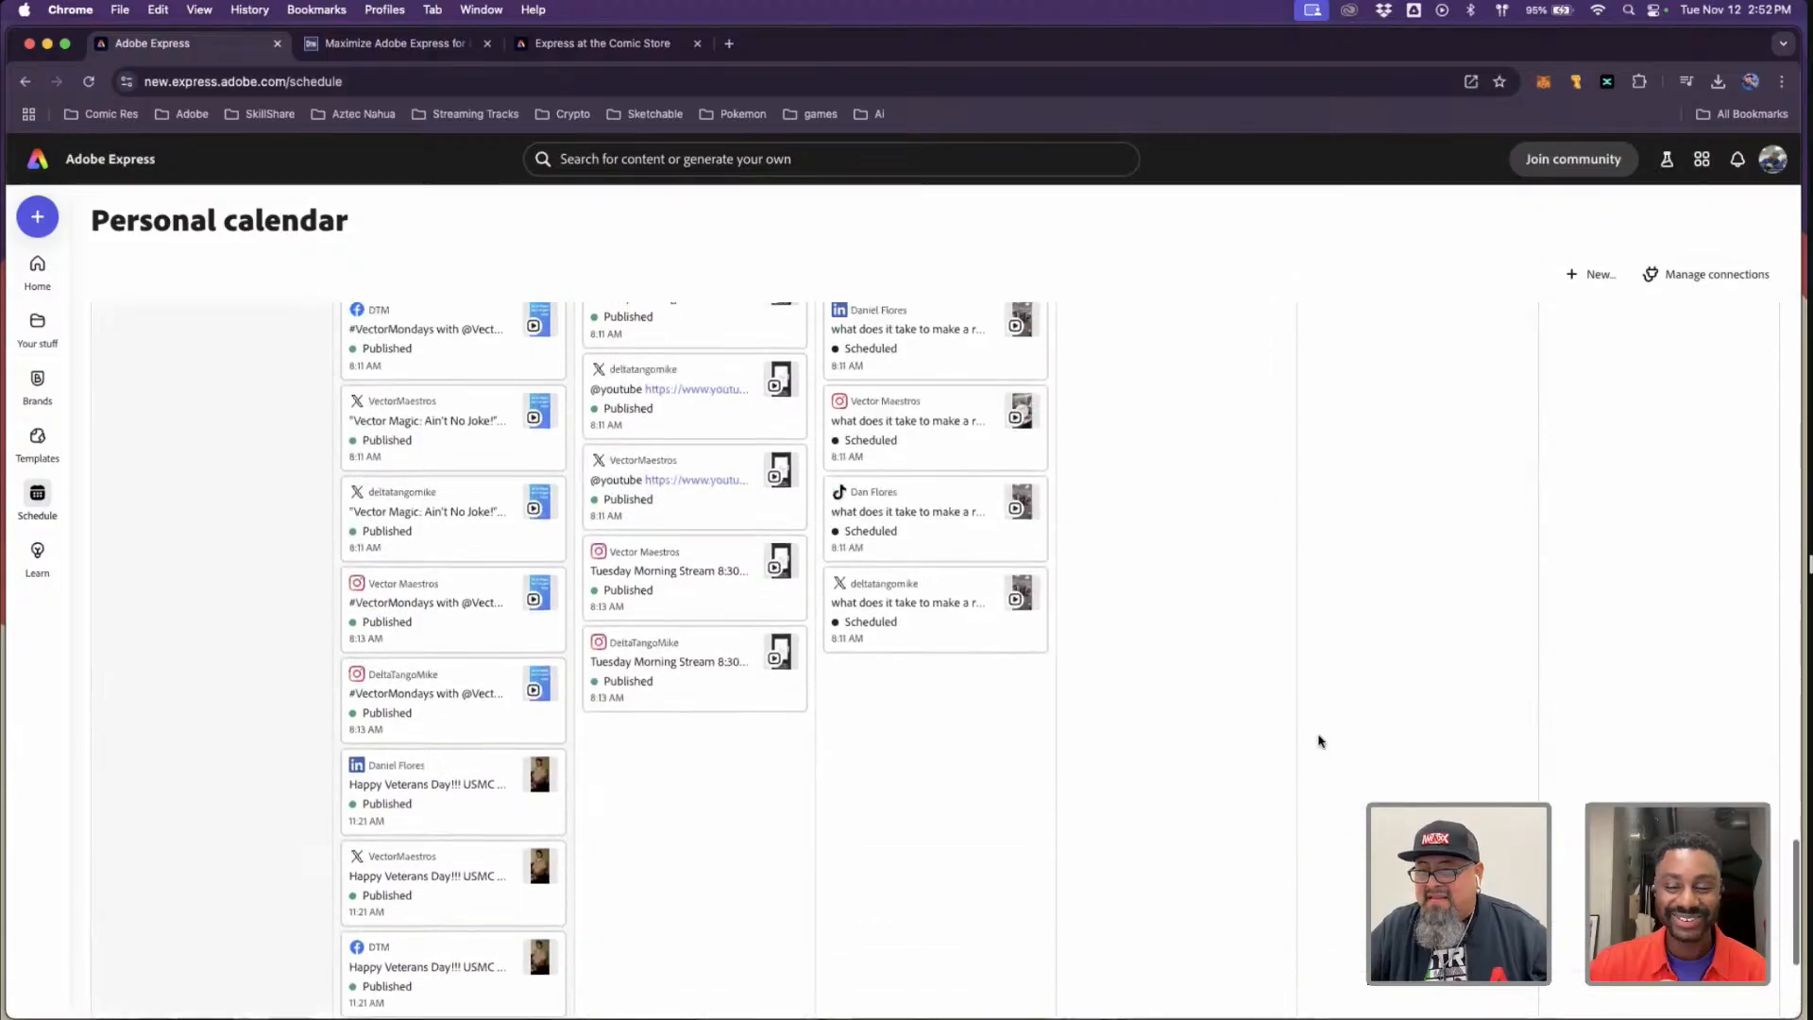
scroll(1319, 742, "up", 5)
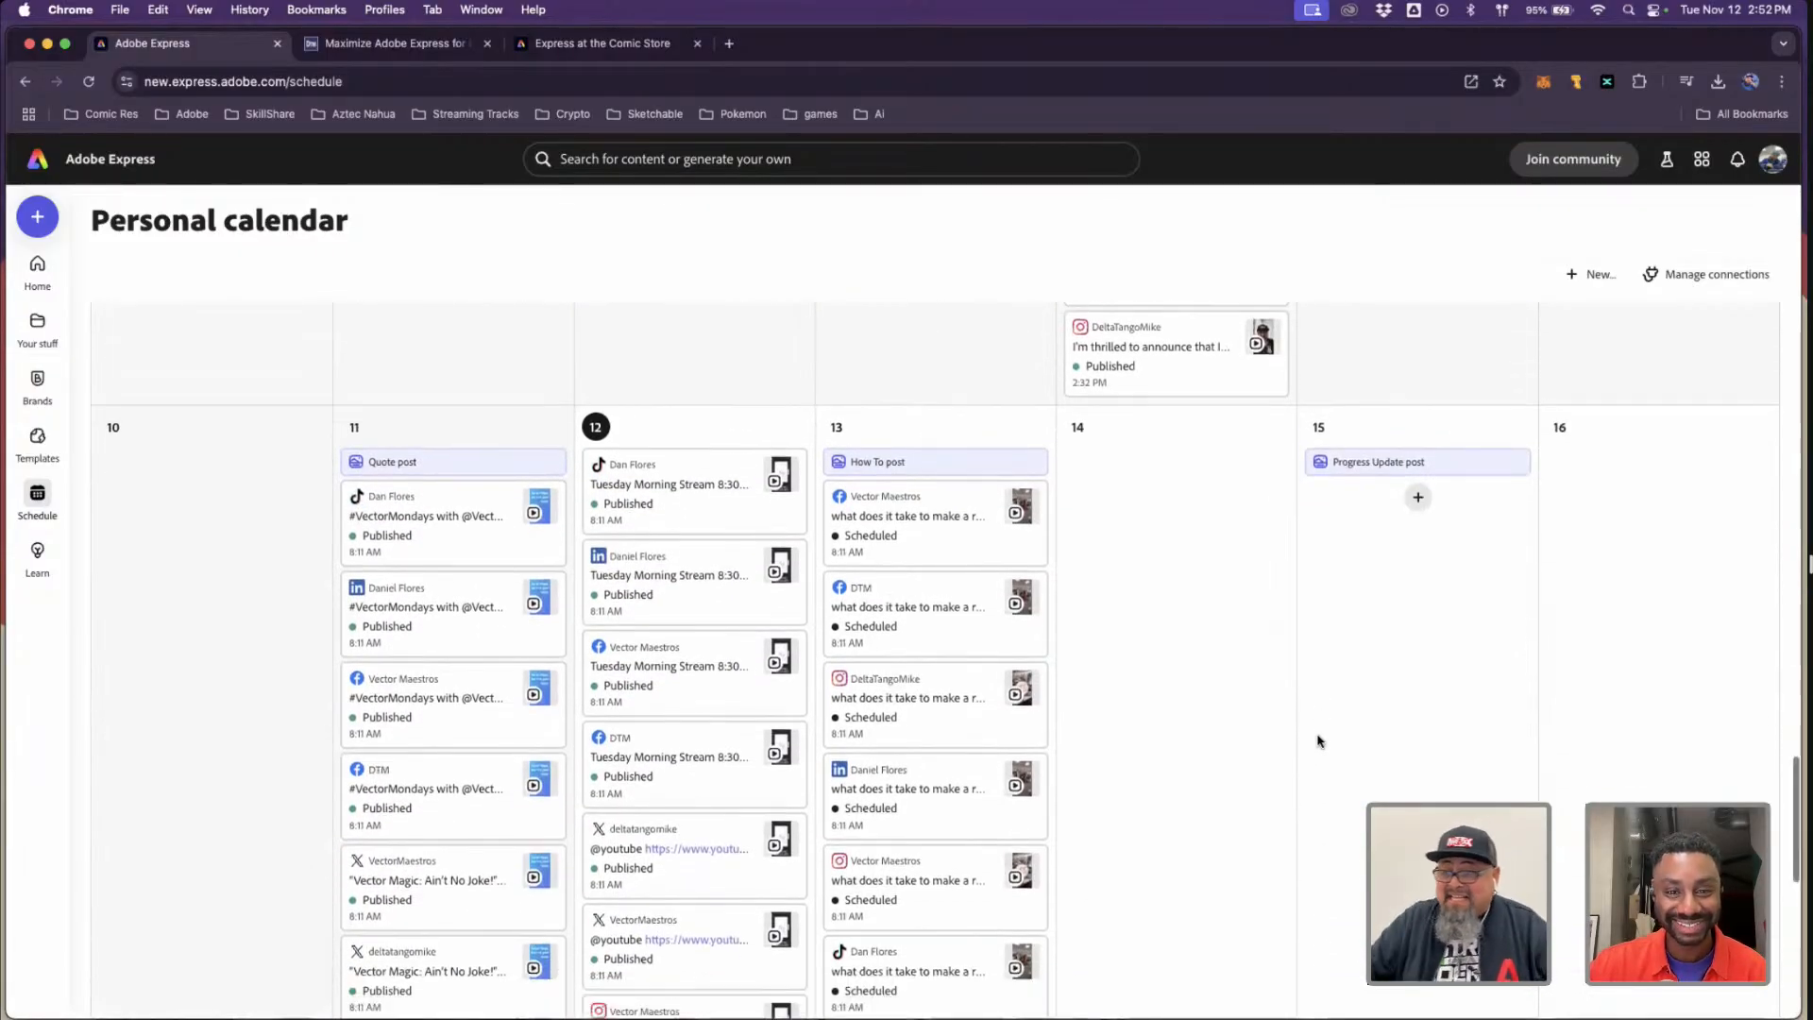
scroll(1320, 741, "down", 1)
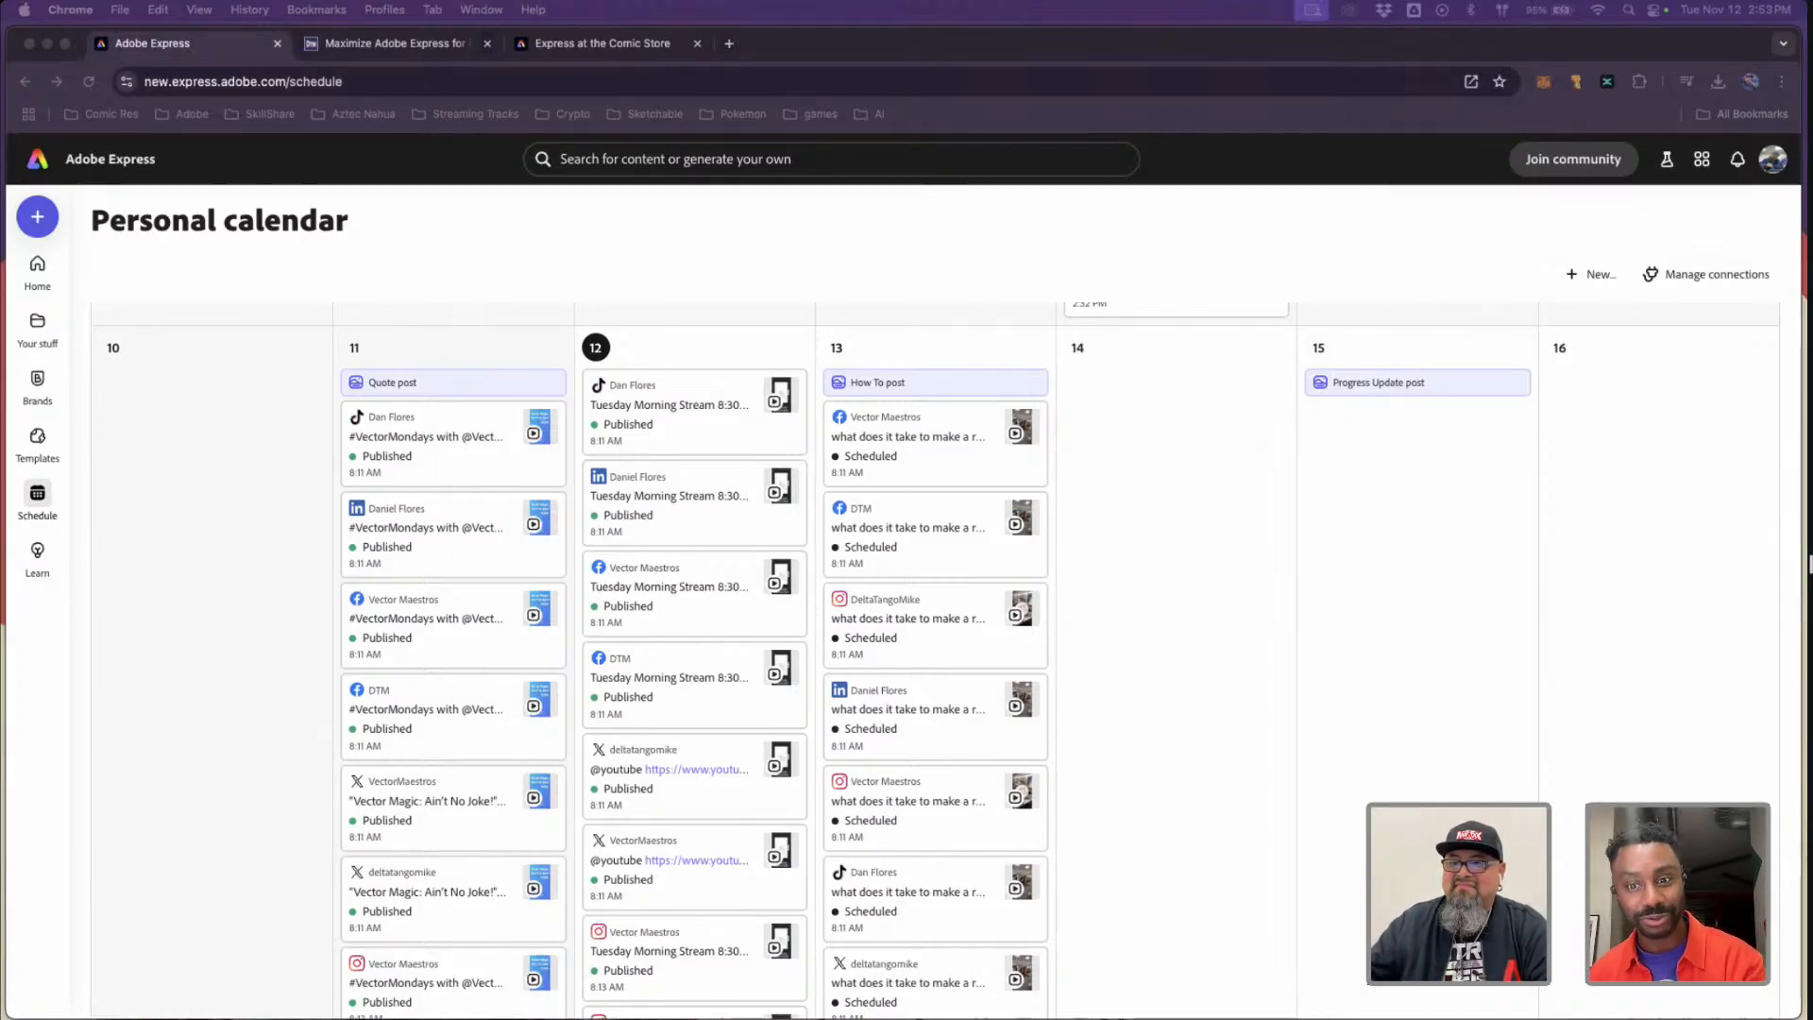
- Return to the "Express at the Comic Store" project and open the options for inviting people to the file
left_click(552, 44)
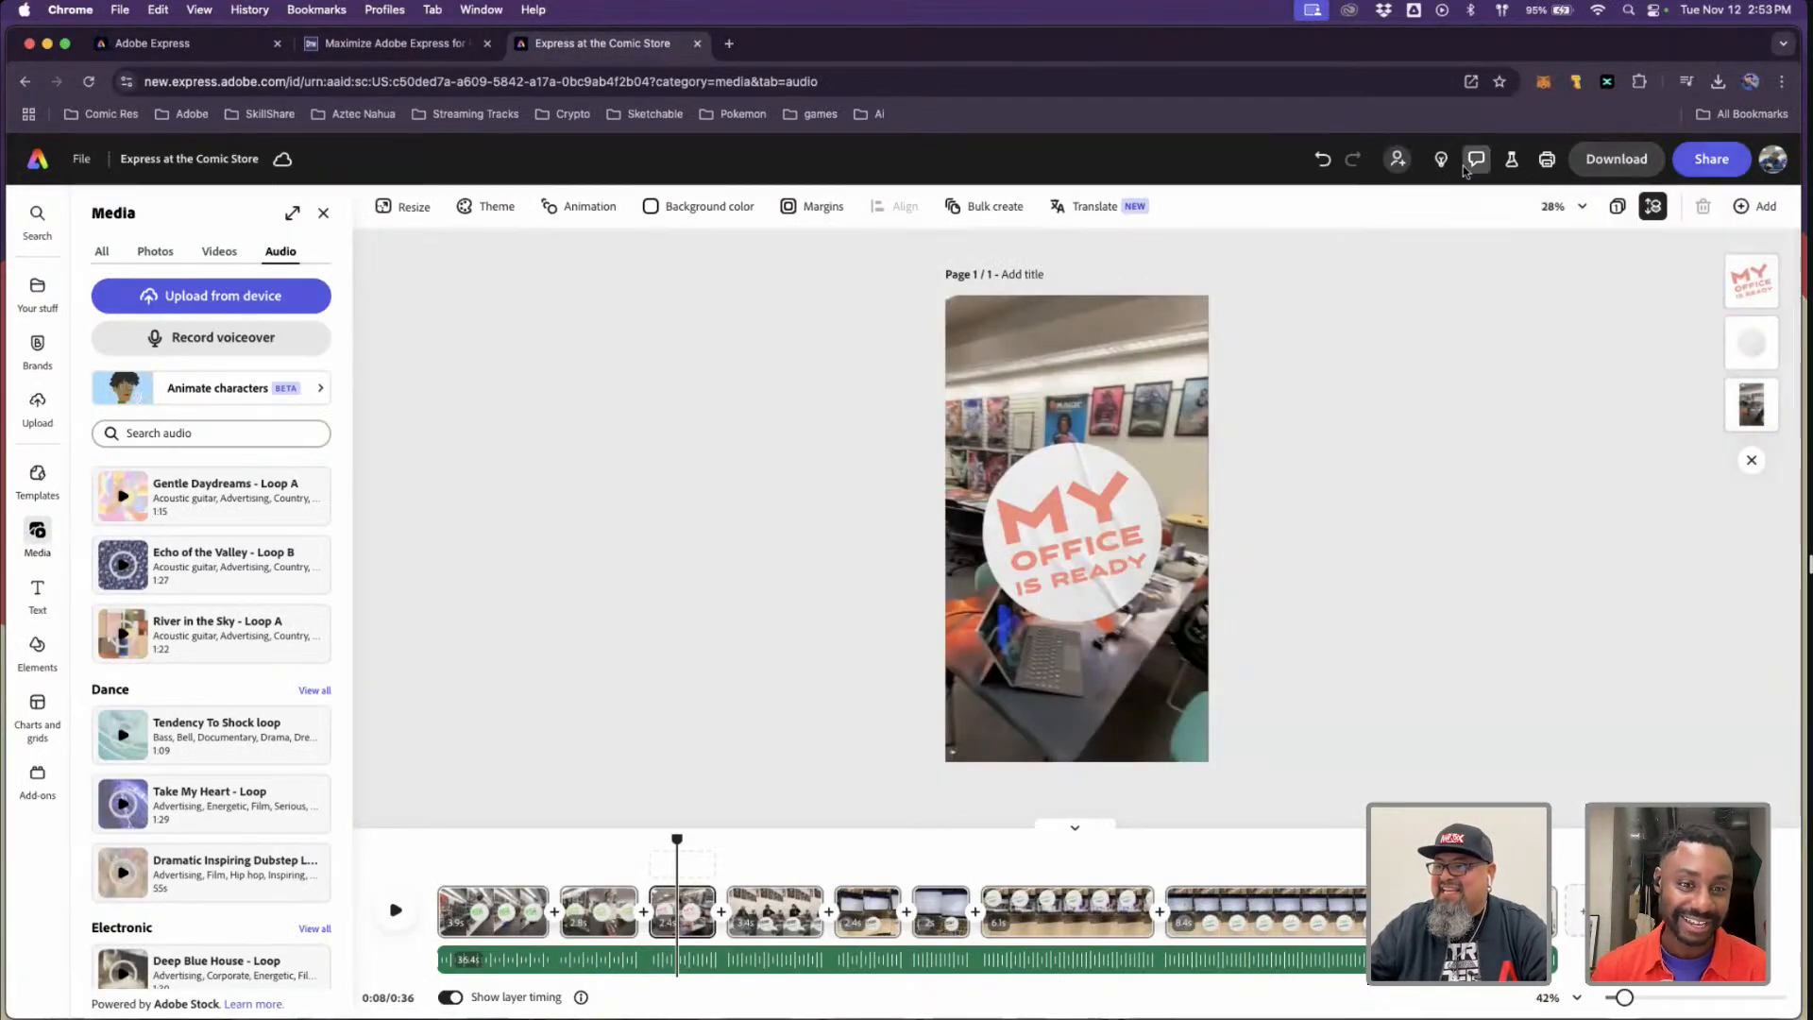
left_click(1401, 167)
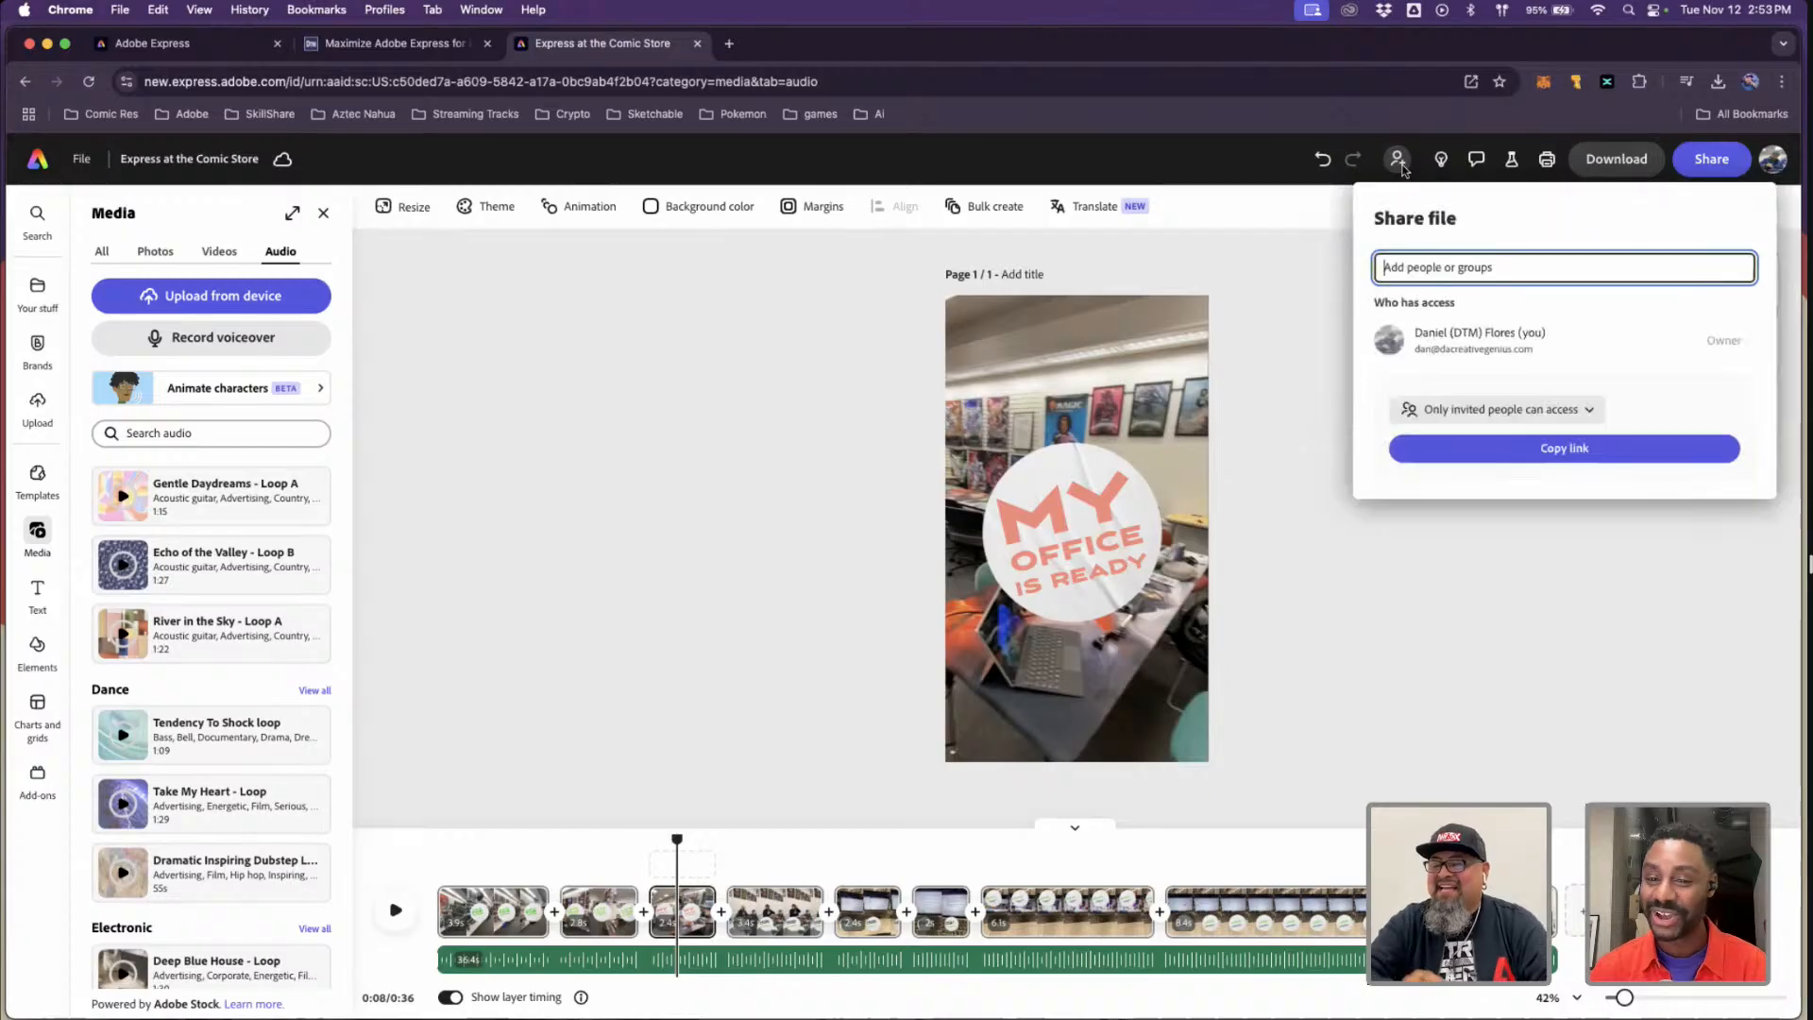